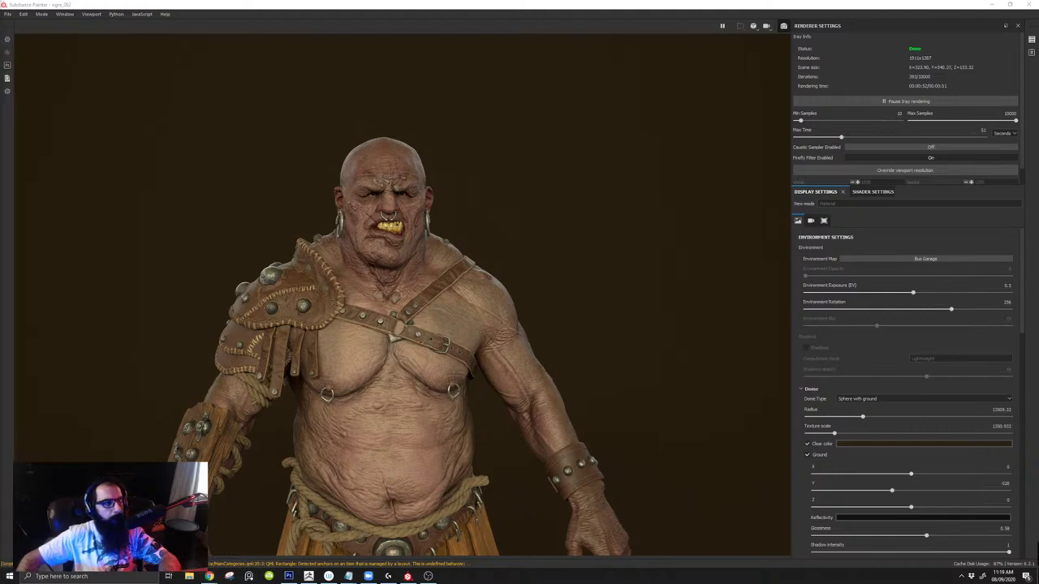
Step: Switch to Photoshop and quit it without saving the changes to thumbnail.psd
{"action": "key", "text": "alt+Tab"}
{"action": "key", "text": "ctrl+q"}
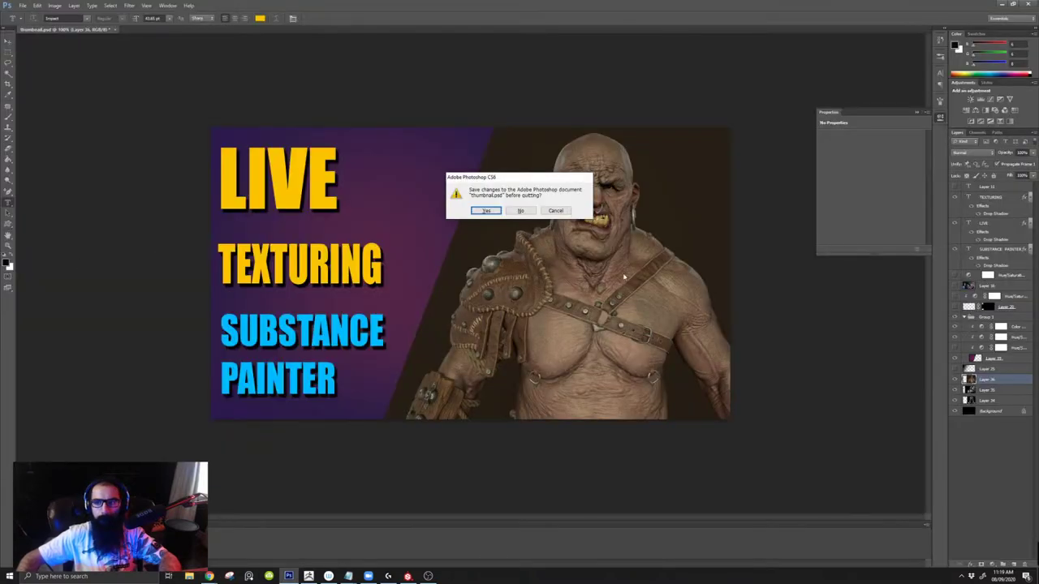
{"action": "left_click", "coordinate": [521, 211]}
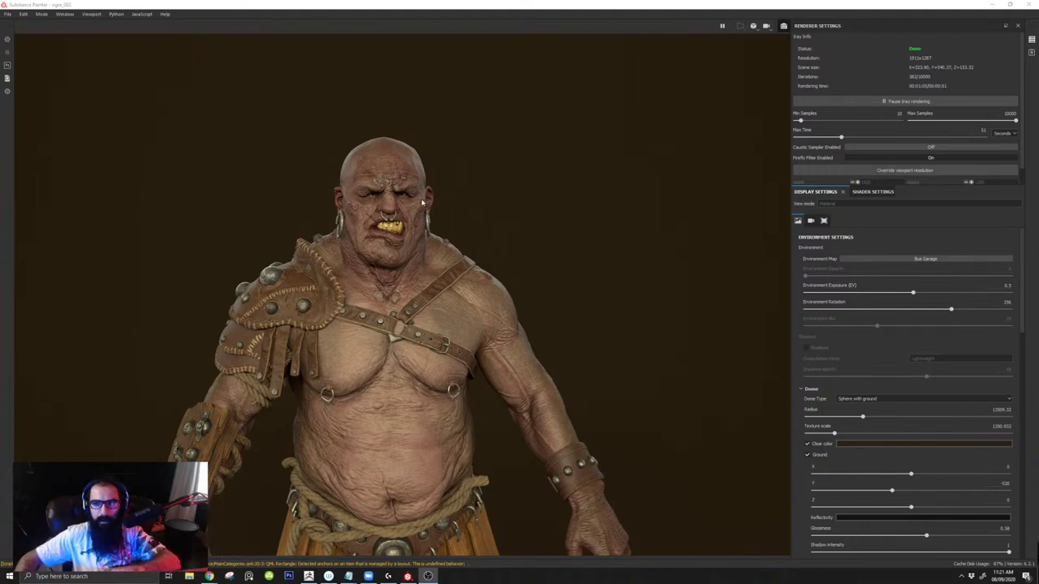
Step: Examine the Iray render of the ogre's upper body from the front and from both sides
{"action": "left_click_drag", "start_coordinate": [521, 186], "coordinate": [338, 139], "text": "alt"}
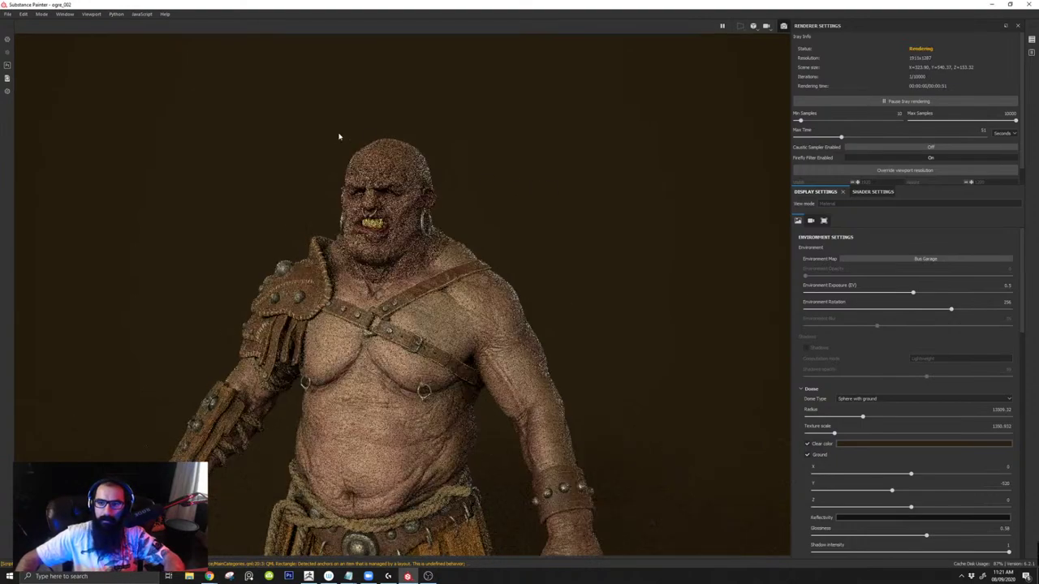
{"action": "right_click_drag", "start_coordinate": [312, 143], "coordinate": [363, 200], "text": "alt"}
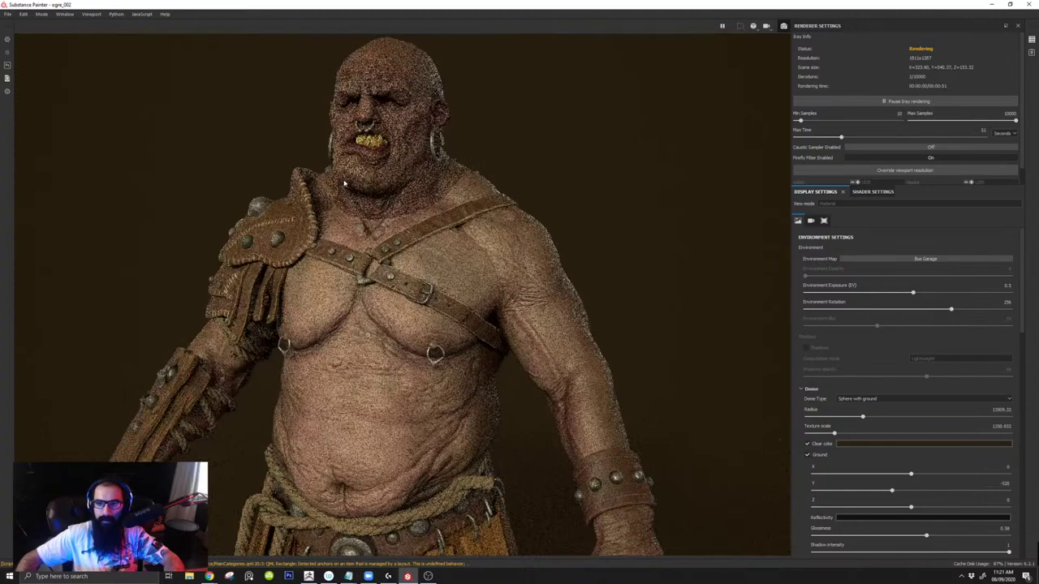
{"action": "middle_click_drag", "start_coordinate": [362, 200], "coordinate": [457, 285], "text": "alt"}
{"action": "right_click_drag", "start_coordinate": [392, 202], "coordinate": [445, 228], "text": "alt"}
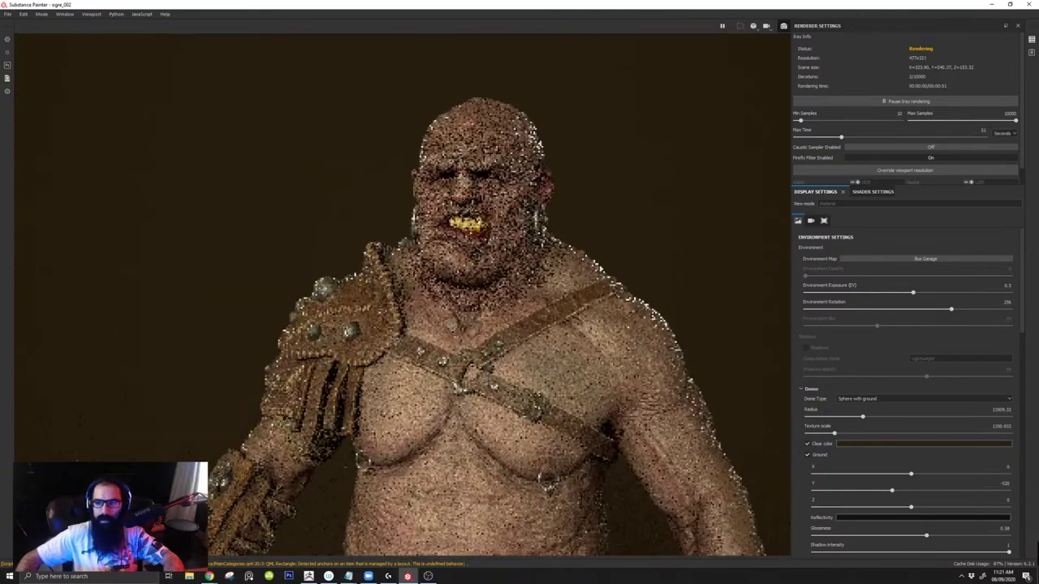
{"action": "middle_click_drag", "start_coordinate": [445, 229], "coordinate": [407, 280], "text": "alt"}
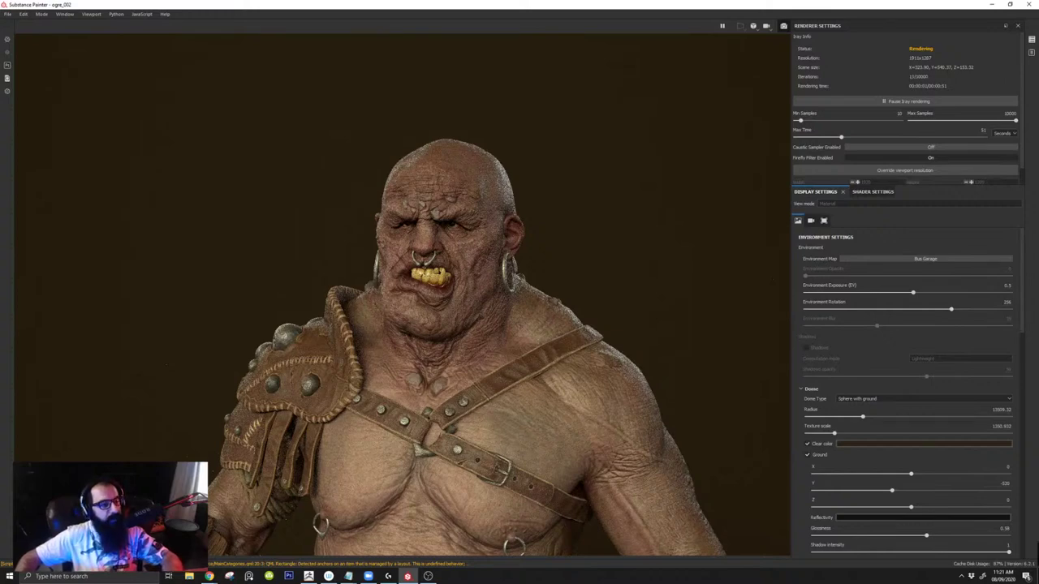
{"action": "key", "text": "alt+Tab"}
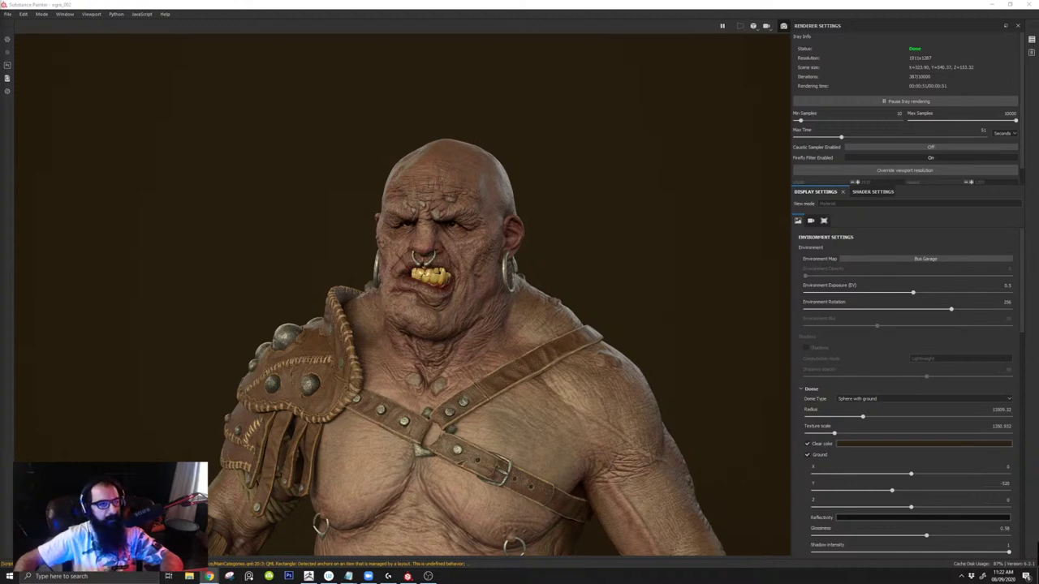
{"action": "left_click_drag", "start_coordinate": [310, 225], "coordinate": [457, 227], "text": "alt"}
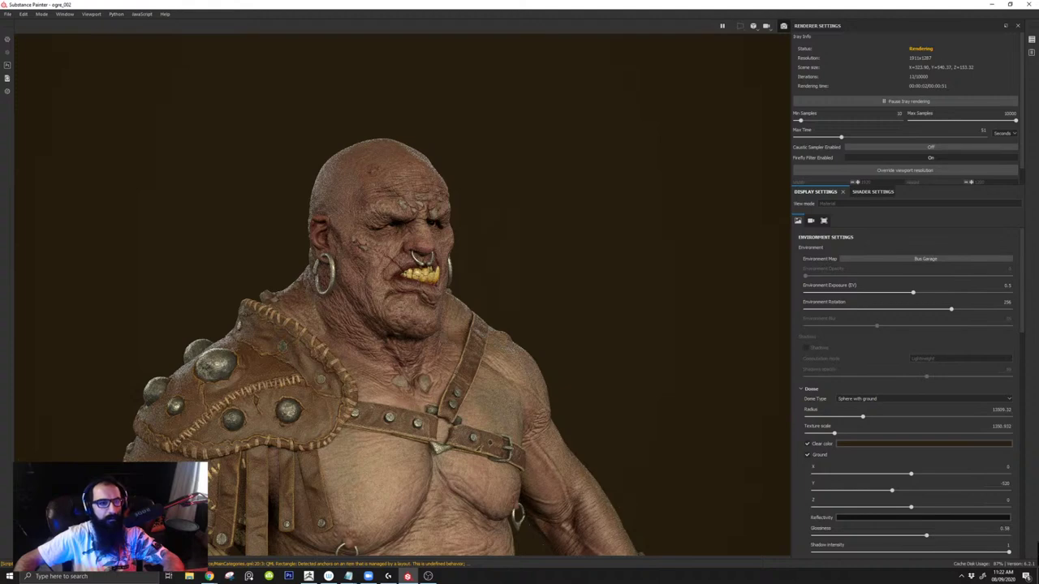
Step: Switch to the Groove Music player and move its window away from the ogre render
{"action": "key", "text": "alt+Tab"}
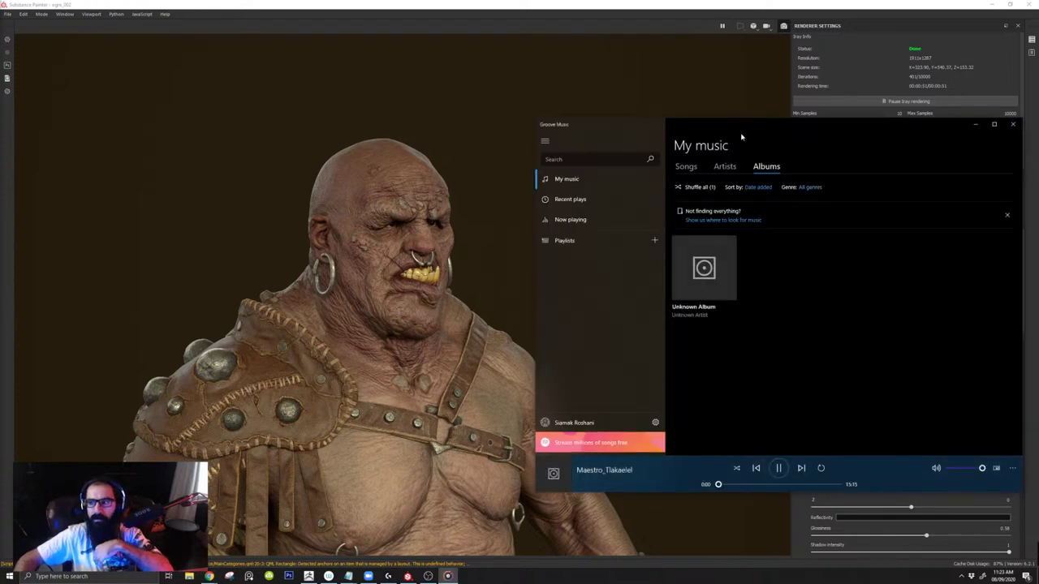
{"action": "left_click_drag", "start_coordinate": [720, 132], "coordinate": [0, 148]}
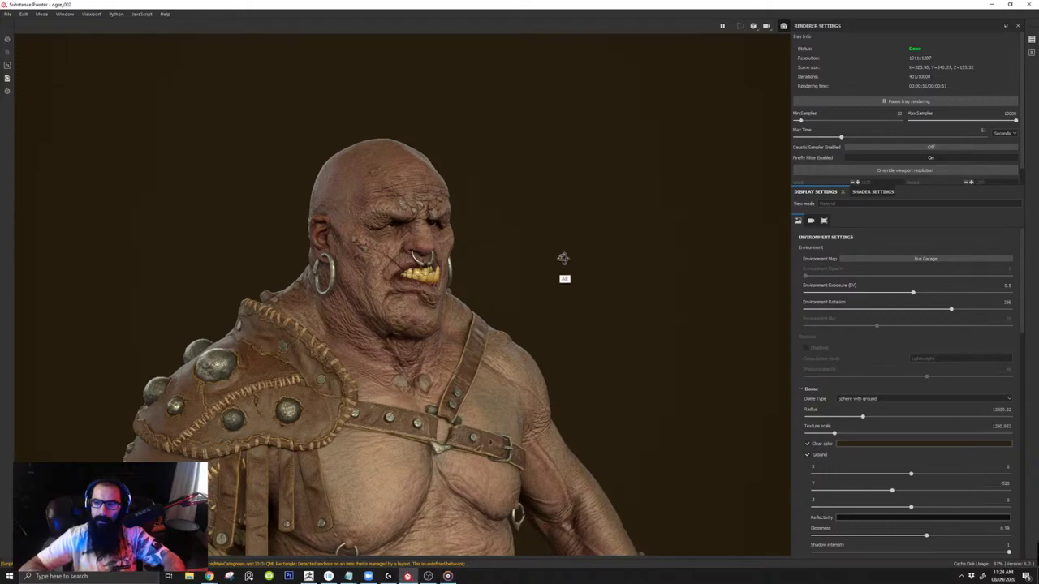
Step: Examine the ogre's face, teeth and piercings up close in the Iray render from several angles
{"action": "left_click_drag", "start_coordinate": [563, 260], "coordinate": [482, 224], "text": "alt"}
{"action": "right_click_drag", "start_coordinate": [555, 345], "coordinate": [617, 341], "text": "alt"}
{"action": "middle_click_drag", "start_coordinate": [530, 232], "coordinate": [496, 262], "text": "alt"}
{"action": "scroll", "coordinate": [548, 409], "scroll_direction": "up", "scroll_amount": 3}
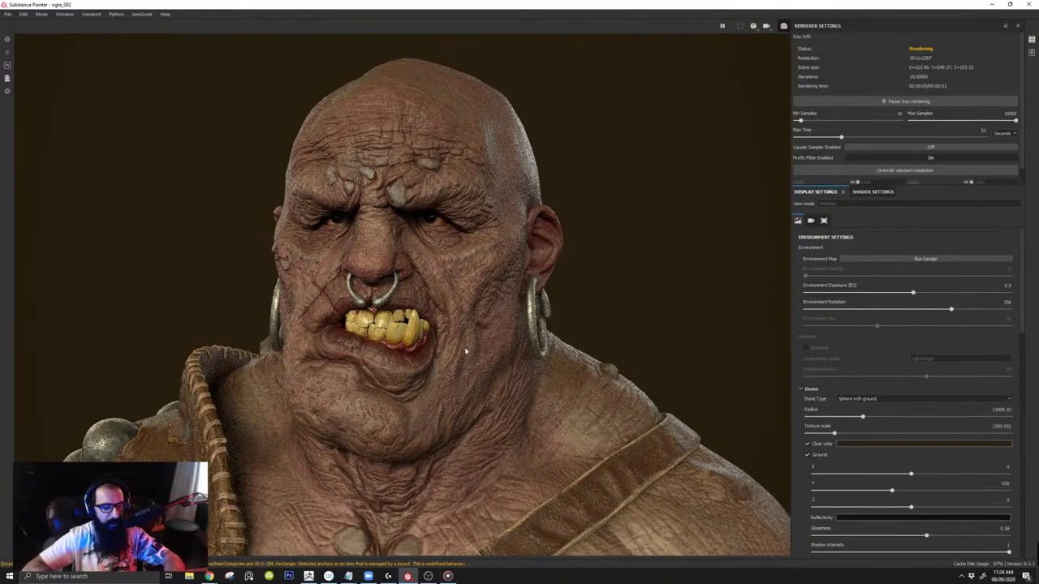
{"action": "left_click_drag", "start_coordinate": [501, 341], "coordinate": [544, 344], "text": "alt"}
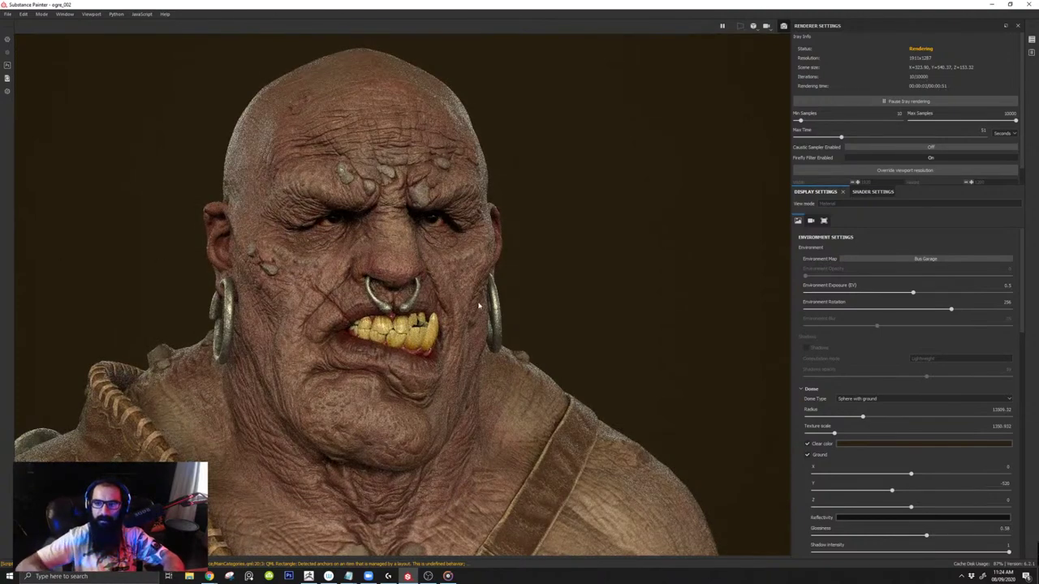
{"action": "left_click_drag", "start_coordinate": [564, 271], "coordinate": [522, 285], "text": "alt"}
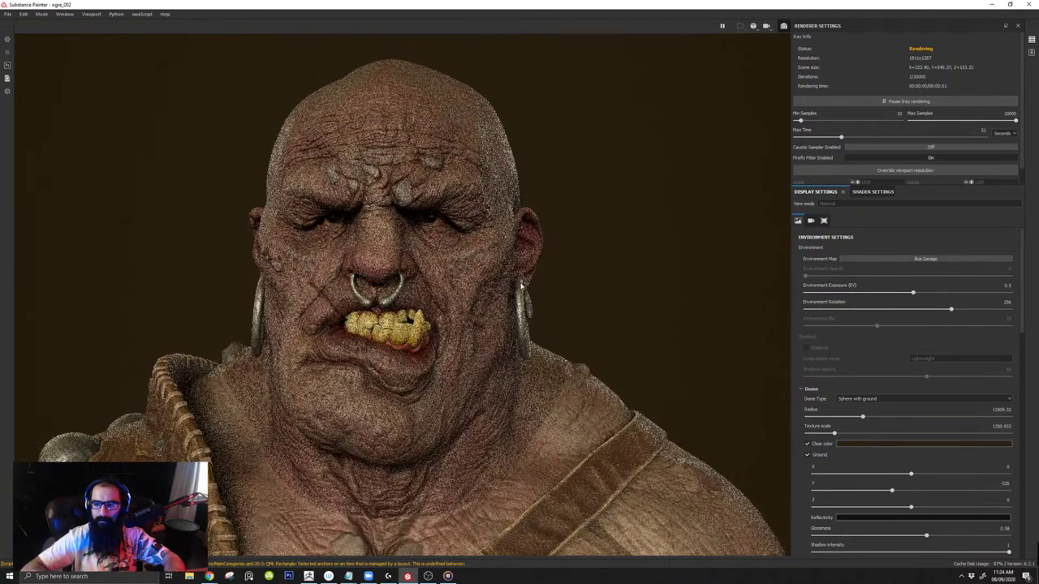
{"action": "middle_click_drag", "start_coordinate": [537, 292], "coordinate": [584, 312], "text": "alt"}
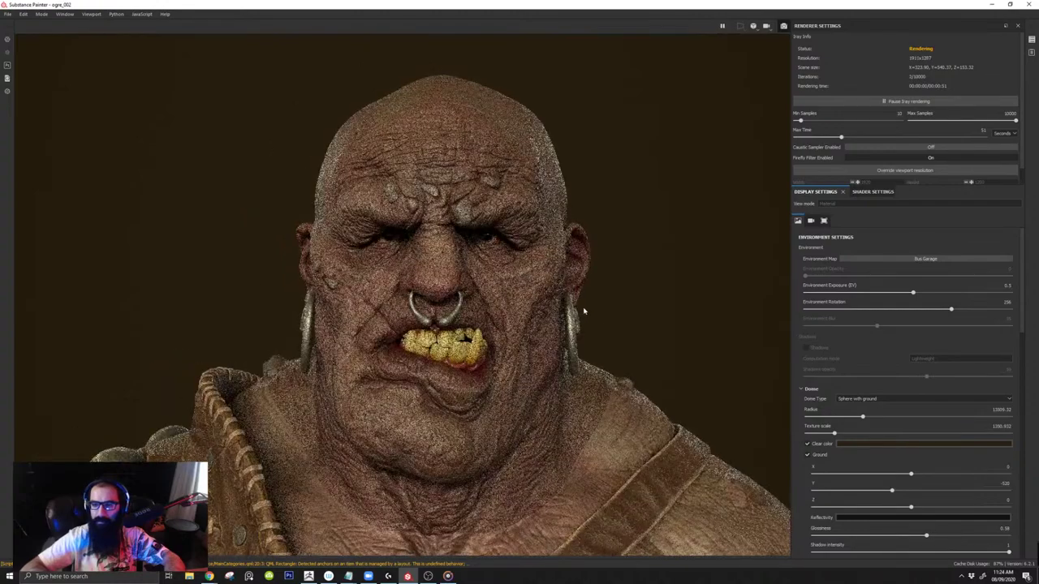
{"action": "left_click_drag", "start_coordinate": [531, 265], "coordinate": [569, 254], "text": "alt"}
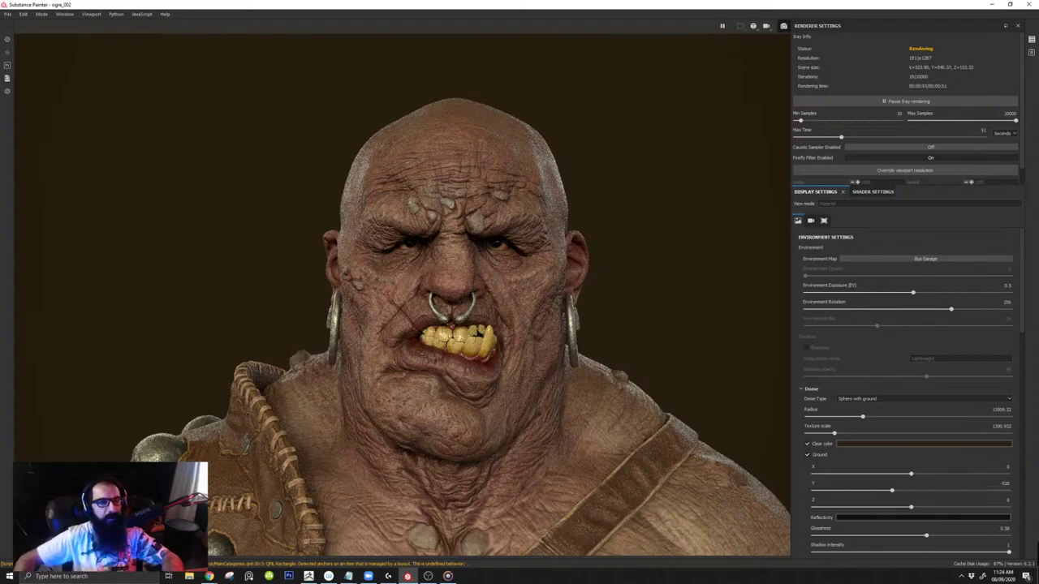
{"action": "left_click", "coordinate": [210, 577]}
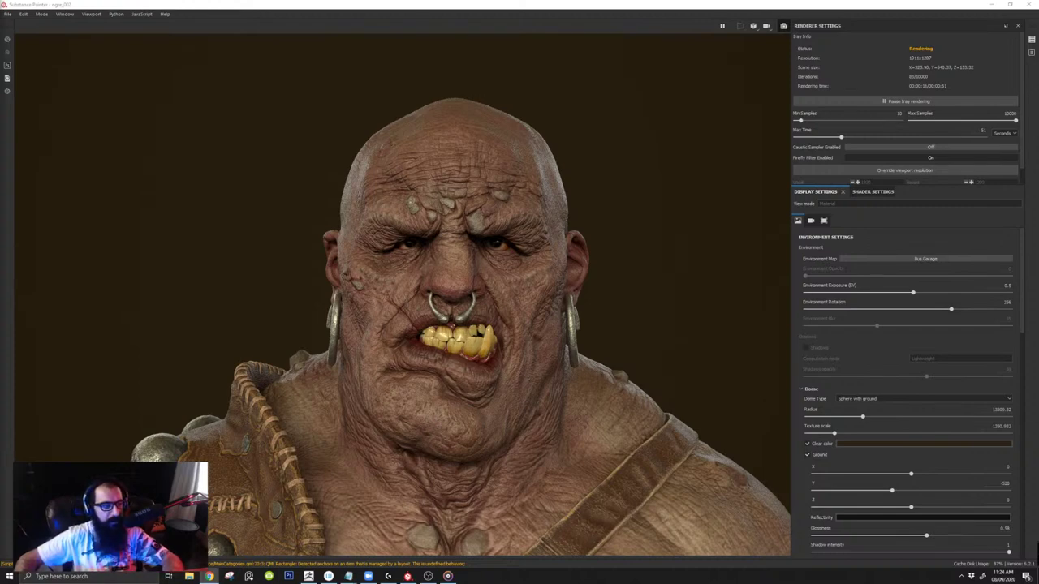
{"action": "left_click_drag", "start_coordinate": [664, 256], "coordinate": [578, 264], "text": "alt"}
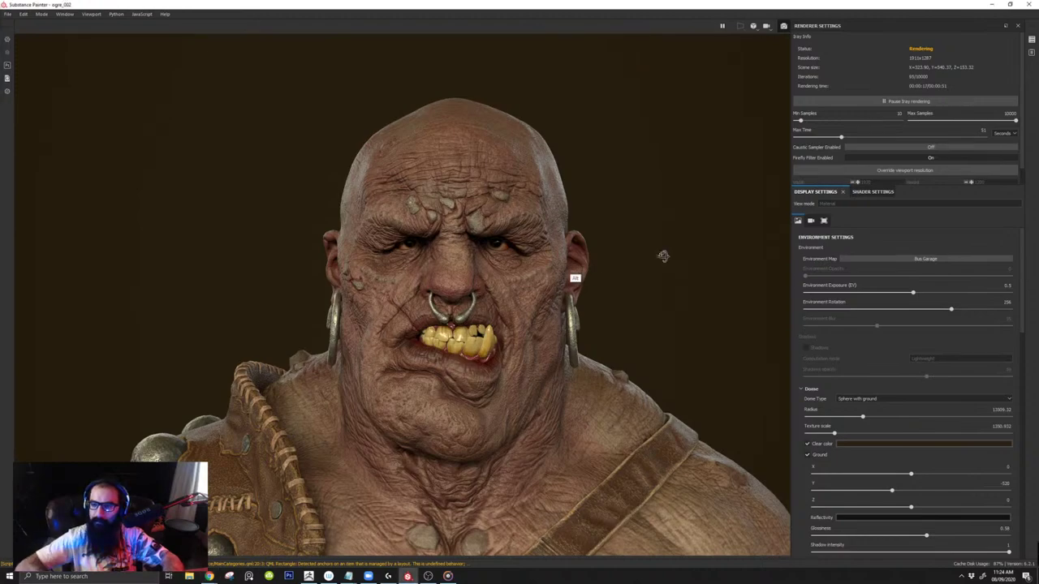
{"action": "left_click_drag", "start_coordinate": [663, 257], "coordinate": [573, 235], "text": "alt"}
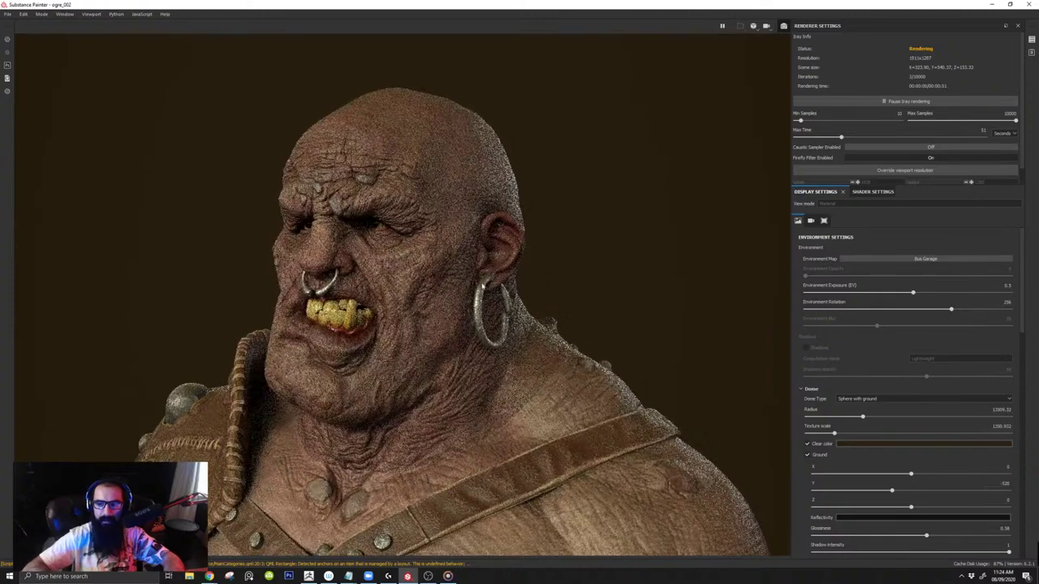
Step: Leave the Iray render for the painting view and cycle the viewport through the single channels to Normal + Height + Mesh
{"action": "left_click", "coordinate": [784, 26]}
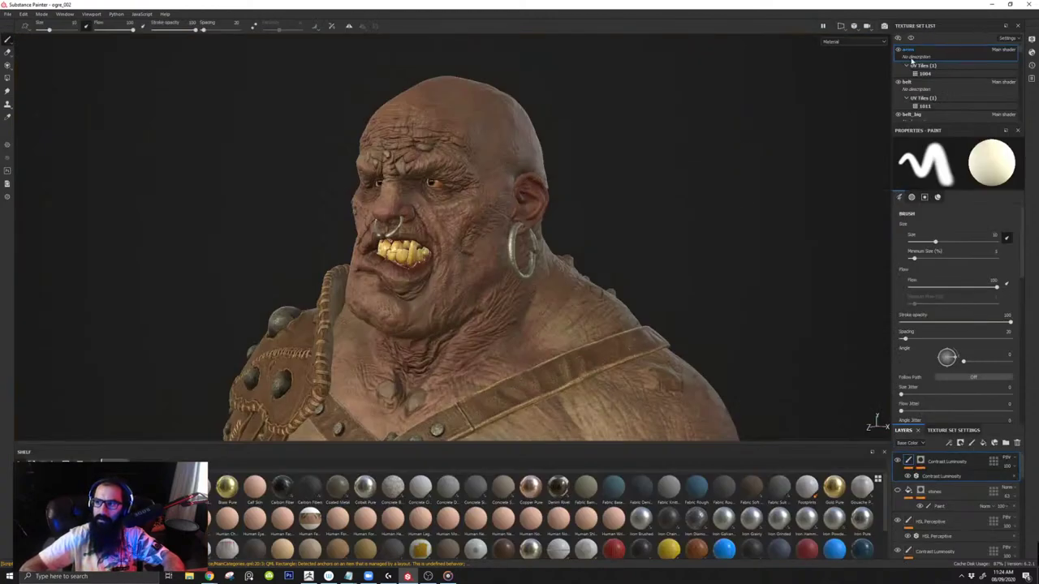
{"action": "mouse_move", "coordinate": [656, 224]}
{"action": "left_mouse_down", "text": "alt"}
{"action": "mouse_move", "coordinate": [594, 186]}
{"action": "mouse_move", "coordinate": [591, 260]}
{"action": "left_mouse_up", "text": "alt"}
{"action": "left_click", "coordinate": [851, 42]}
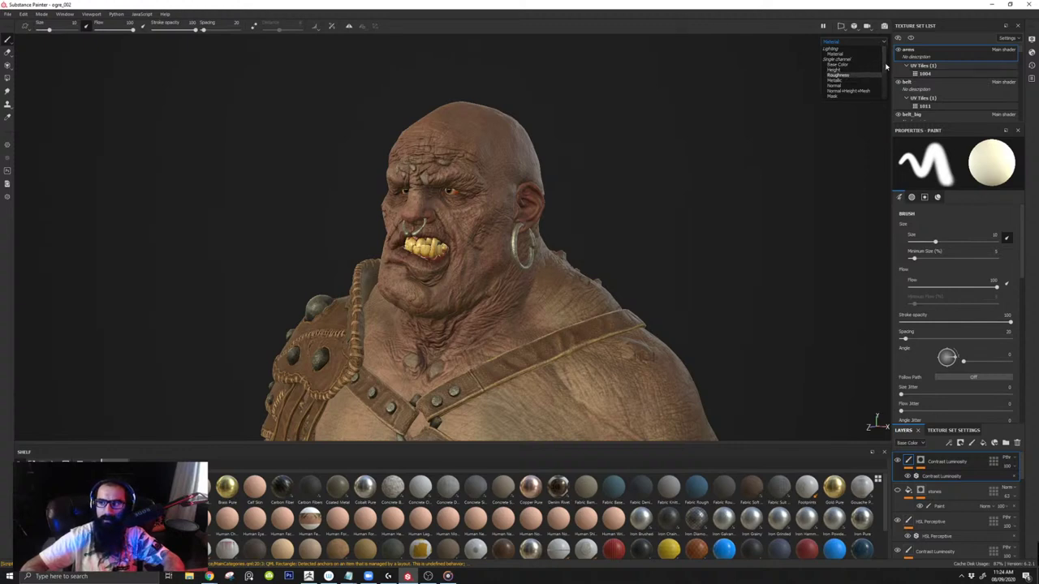
{"action": "left_click", "coordinate": [837, 64]}
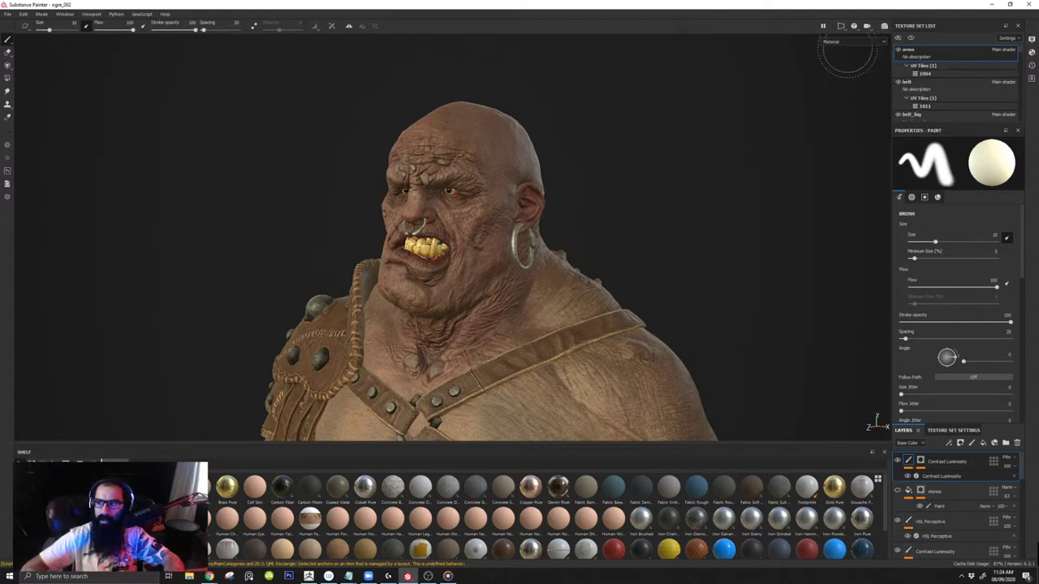
{"action": "key", "text": "c"}
{"action": "key", "text": "c"}
{"action": "key", "text": "c"}
{"action": "key", "text": "c"}
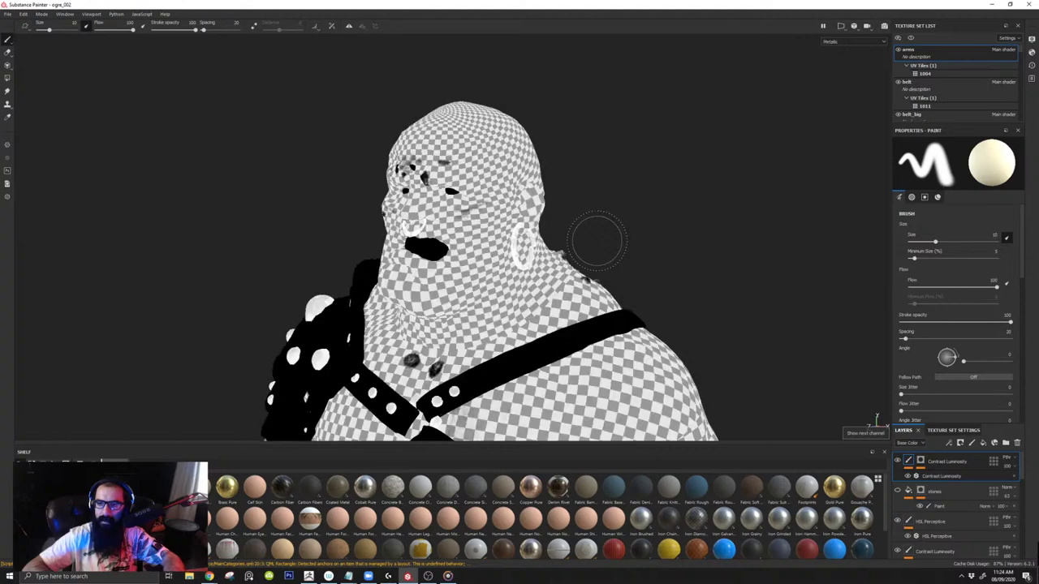
{"action": "key", "text": "c"}
Step: Inspect the normal detail on the ogre's torso, arms and head, and return the viewport to the Material view
{"action": "left_click_drag", "start_coordinate": [596, 241], "coordinate": [571, 193], "text": "alt"}
{"action": "middle_click_drag", "start_coordinate": [572, 193], "coordinate": [593, 145], "text": "alt"}
{"action": "middle_click_drag", "start_coordinate": [575, 321], "coordinate": [575, 156], "text": "alt"}
{"action": "right_click_drag", "start_coordinate": [575, 157], "coordinate": [522, 267], "text": "alt"}
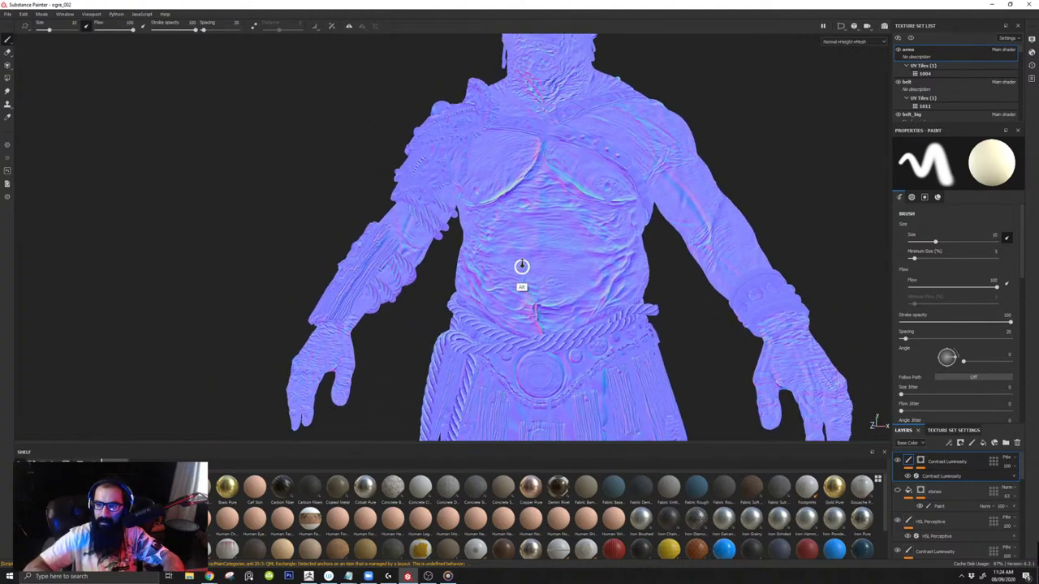
{"action": "middle_click_drag", "start_coordinate": [522, 268], "coordinate": [565, 180], "text": "alt"}
{"action": "mouse_move", "coordinate": [564, 181]}
{"action": "left_mouse_down", "text": "alt"}
{"action": "mouse_move", "coordinate": [587, 238]}
{"action": "mouse_move", "coordinate": [471, 225]}
{"action": "mouse_move", "coordinate": [476, 290]}
{"action": "mouse_move", "coordinate": [537, 221]}
{"action": "mouse_move", "coordinate": [457, 155]}
{"action": "mouse_move", "coordinate": [475, 152]}
{"action": "mouse_move", "coordinate": [513, 316]}
{"action": "mouse_move", "coordinate": [438, 297]}
{"action": "mouse_move", "coordinate": [524, 244]}
{"action": "mouse_move", "coordinate": [457, 274]}
{"action": "mouse_move", "coordinate": [487, 207]}
{"action": "mouse_move", "coordinate": [590, 209]}
{"action": "mouse_move", "coordinate": [591, 181]}
{"action": "mouse_move", "coordinate": [536, 176]}
{"action": "mouse_move", "coordinate": [590, 240]}
{"action": "mouse_move", "coordinate": [503, 183]}
{"action": "mouse_move", "coordinate": [585, 284]}
{"action": "mouse_move", "coordinate": [498, 238]}
{"action": "mouse_move", "coordinate": [503, 162]}
{"action": "mouse_move", "coordinate": [471, 260]}
{"action": "mouse_move", "coordinate": [488, 330]}
{"action": "mouse_move", "coordinate": [409, 208]}
{"action": "mouse_move", "coordinate": [495, 254]}
{"action": "mouse_move", "coordinate": [516, 254]}
{"action": "mouse_move", "coordinate": [506, 268]}
{"action": "mouse_move", "coordinate": [466, 216]}
{"action": "mouse_move", "coordinate": [557, 173]}
{"action": "mouse_move", "coordinate": [401, 332]}
{"action": "mouse_move", "coordinate": [520, 281]}
{"action": "mouse_move", "coordinate": [538, 227]}
{"action": "mouse_move", "coordinate": [587, 276]}
{"action": "mouse_move", "coordinate": [390, 256]}
{"action": "mouse_move", "coordinate": [398, 286]}
{"action": "mouse_move", "coordinate": [435, 266]}
{"action": "mouse_move", "coordinate": [439, 300]}
{"action": "mouse_move", "coordinate": [471, 270]}
{"action": "mouse_move", "coordinate": [471, 300]}
{"action": "mouse_move", "coordinate": [460, 264]}
{"action": "mouse_move", "coordinate": [510, 287]}
{"action": "mouse_move", "coordinate": [519, 274]}
{"action": "mouse_move", "coordinate": [465, 275]}
{"action": "mouse_move", "coordinate": [381, 247]}
{"action": "mouse_move", "coordinate": [475, 203]}
{"action": "mouse_move", "coordinate": [499, 295]}
{"action": "mouse_move", "coordinate": [459, 221]}
{"action": "mouse_move", "coordinate": [509, 290]}
{"action": "mouse_move", "coordinate": [503, 336]}
{"action": "mouse_move", "coordinate": [548, 256]}
{"action": "mouse_move", "coordinate": [487, 239]}
{"action": "mouse_move", "coordinate": [537, 280]}
{"action": "mouse_move", "coordinate": [538, 267]}
{"action": "mouse_move", "coordinate": [552, 315]}
{"action": "left_mouse_up", "text": "alt"}
{"action": "key", "text": "c"}
{"action": "key", "text": "c"}
{"action": "key", "text": "m"}
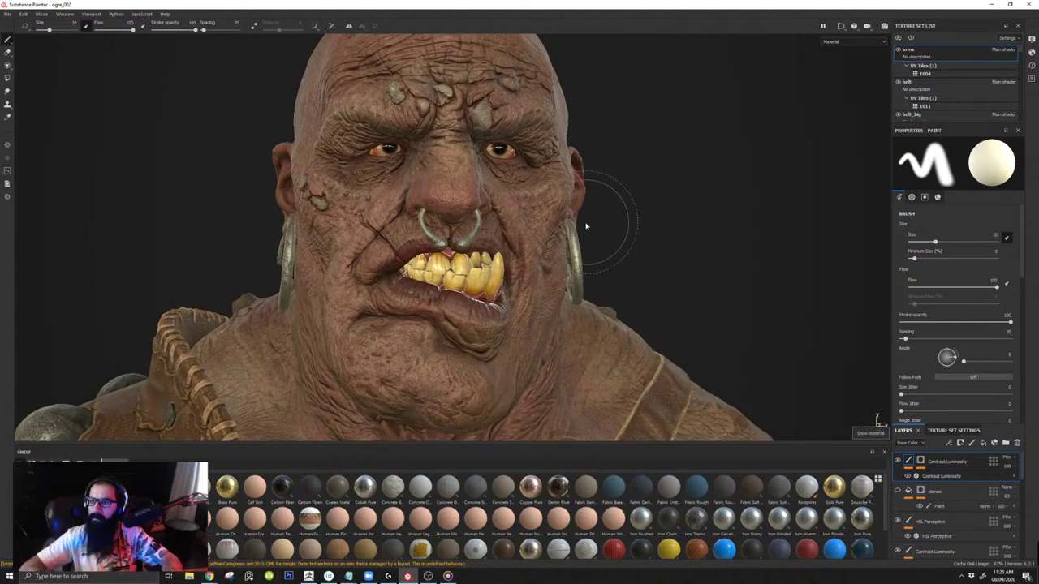
Step: Enlarge the Texture Set List to show more entries and select the head texture set
{"action": "left_click_drag", "start_coordinate": [597, 226], "coordinate": [532, 285], "text": "alt"}
{"action": "middle_click_drag", "start_coordinate": [532, 285], "coordinate": [499, 176], "text": "alt"}
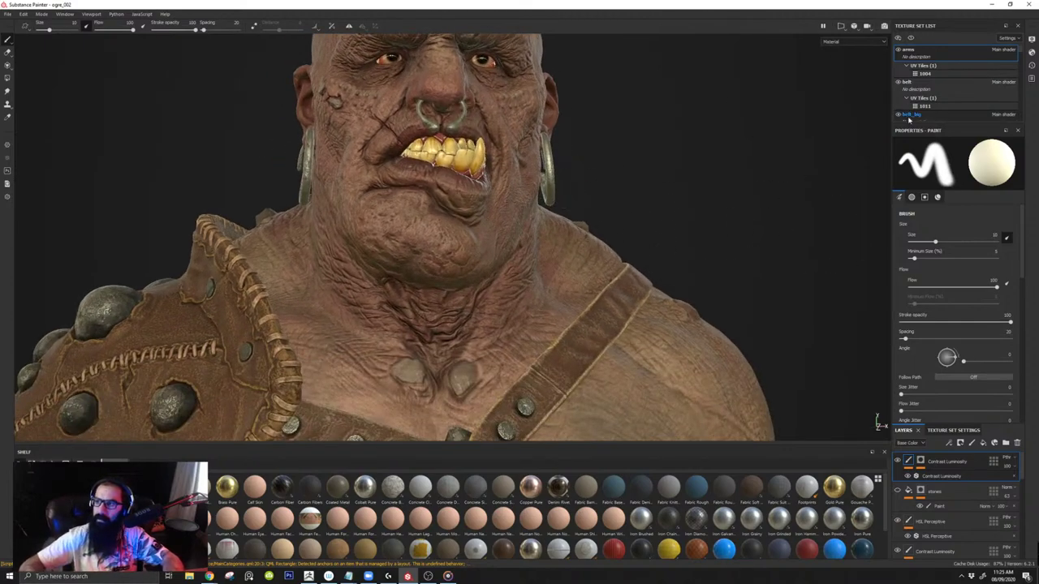
{"action": "left_click_drag", "start_coordinate": [923, 128], "coordinate": [925, 226]}
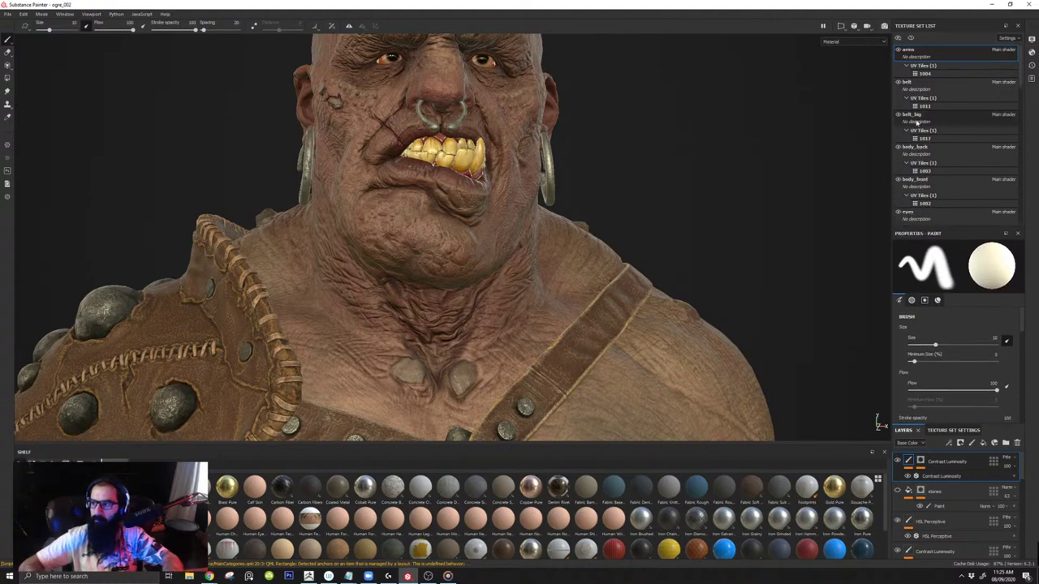
{"action": "key", "text": "f"}
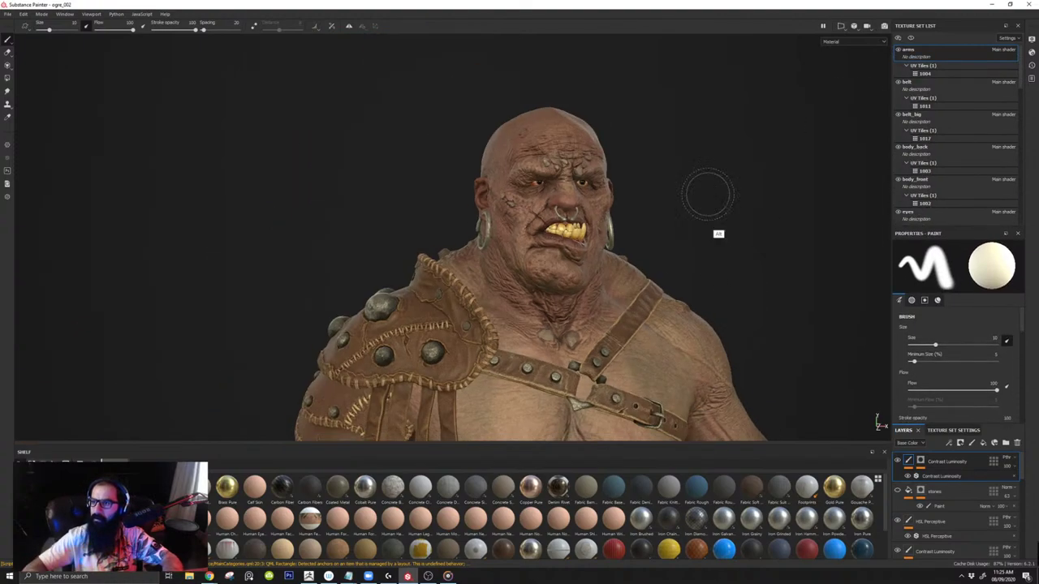
{"action": "right_click_drag", "start_coordinate": [561, 216], "coordinate": [528, 306], "text": "alt"}
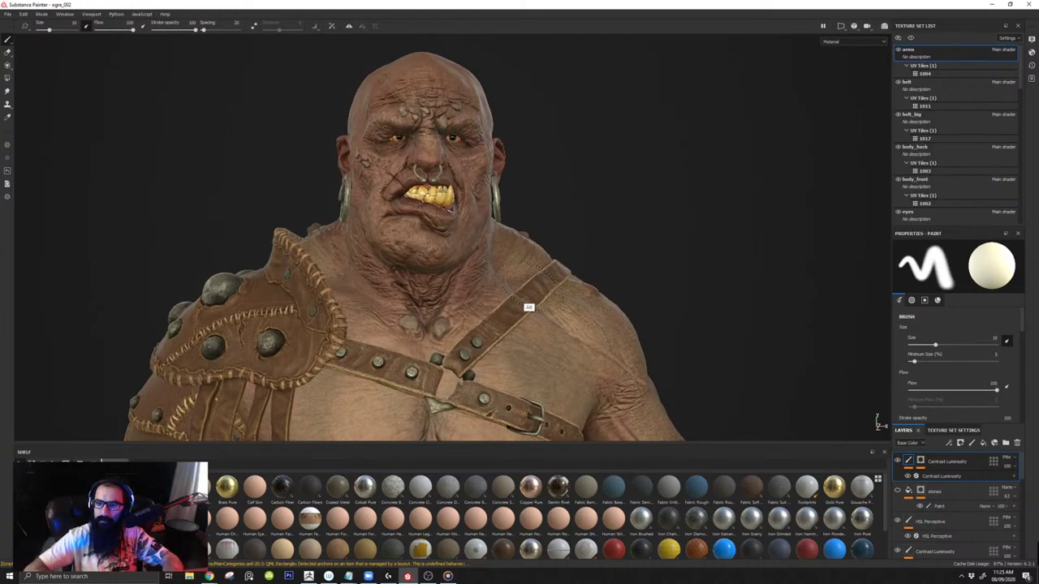
{"action": "middle_click_drag", "start_coordinate": [528, 307], "coordinate": [521, 250], "text": "alt"}
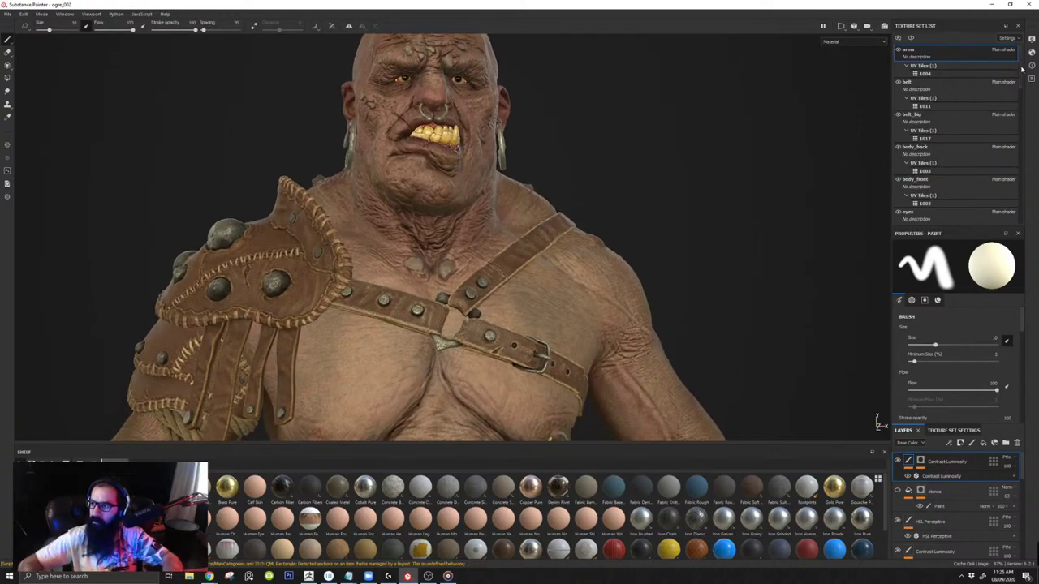
{"action": "scroll", "coordinate": [1023, 92], "scroll_direction": "down", "scroll_amount": 2}
{"action": "left_click_drag", "start_coordinate": [1022, 91], "coordinate": [1023, 125]}
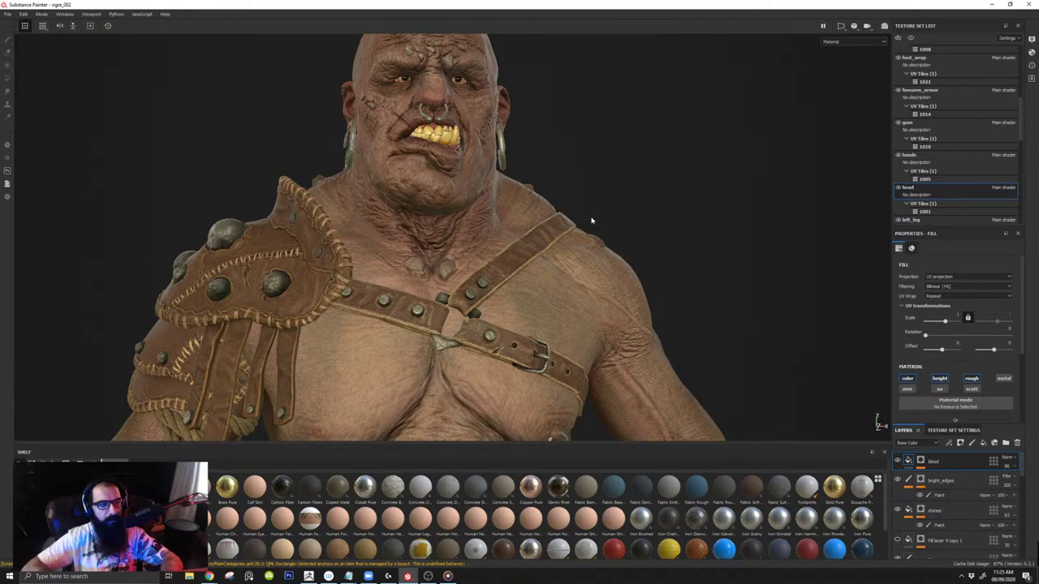
Step: Examine the textured ogre in the Material view, from the torso, skirt and boots back up to the face
{"action": "mouse_move", "coordinate": [613, 213]}
{"action": "left_mouse_down", "text": "alt"}
{"action": "mouse_move", "coordinate": [592, 192]}
{"action": "mouse_move", "coordinate": [664, 223]}
{"action": "mouse_move", "coordinate": [619, 198]}
{"action": "mouse_move", "coordinate": [618, 213]}
{"action": "left_mouse_up", "text": "alt"}
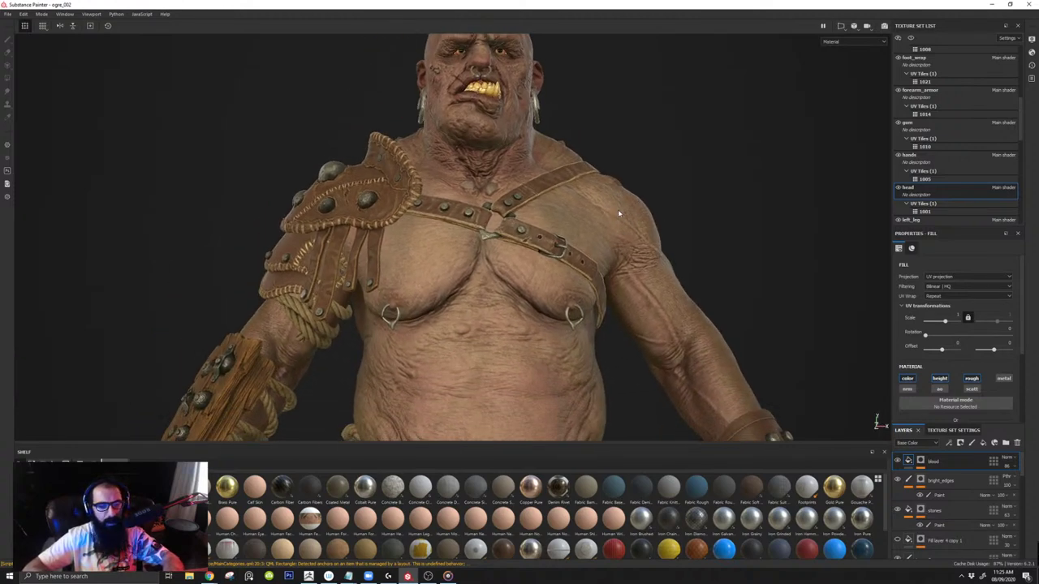
{"action": "right_click_drag", "start_coordinate": [631, 231], "coordinate": [614, 187], "text": "alt"}
{"action": "middle_click_drag", "start_coordinate": [637, 230], "coordinate": [615, 214], "text": "alt"}
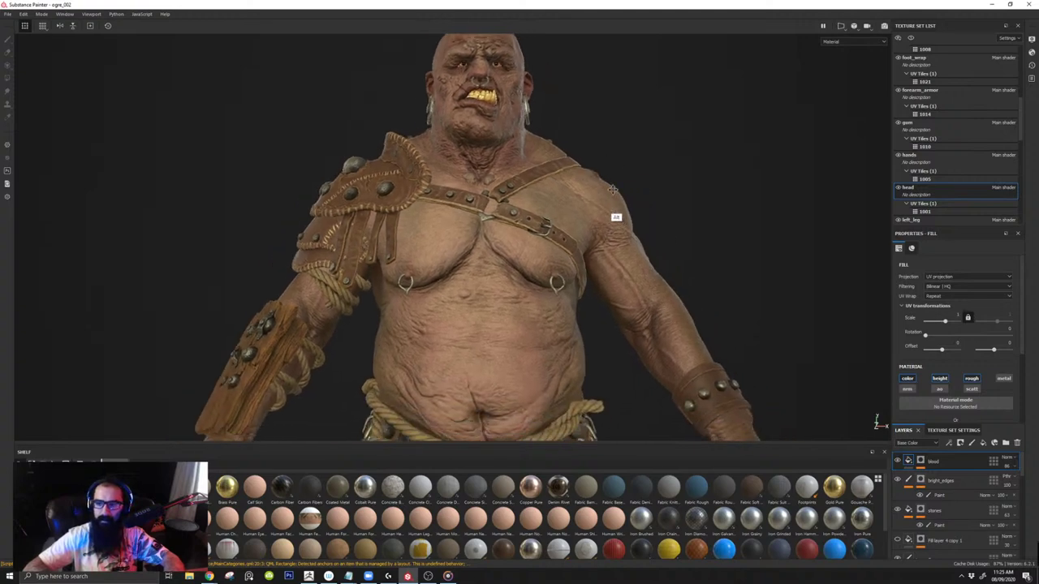
{"action": "right_click_drag", "start_coordinate": [614, 214], "coordinate": [587, 135], "text": "alt"}
{"action": "middle_click_drag", "start_coordinate": [565, 297], "coordinate": [595, 185], "text": "alt"}
{"action": "right_click_drag", "start_coordinate": [633, 285], "coordinate": [596, 228], "text": "alt"}
{"action": "left_click_drag", "start_coordinate": [595, 228], "coordinate": [574, 267], "text": "alt"}
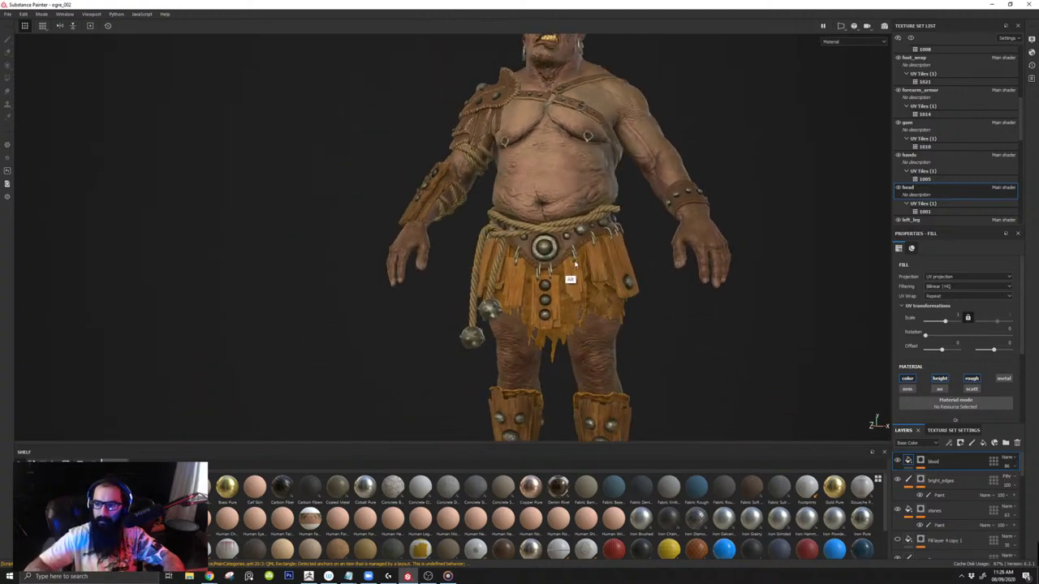
{"action": "middle_click_drag", "start_coordinate": [534, 113], "coordinate": [524, 211], "text": "alt"}
{"action": "right_click_drag", "start_coordinate": [523, 212], "coordinate": [597, 262], "text": "alt"}
{"action": "left_click_drag", "start_coordinate": [597, 261], "coordinate": [593, 285], "text": "alt"}
{"action": "mouse_move", "coordinate": [594, 284]}
{"action": "right_mouse_down", "text": "alt"}
{"action": "mouse_move", "coordinate": [569, 284]}
{"action": "mouse_move", "coordinate": [613, 272]}
{"action": "mouse_move", "coordinate": [584, 295]}
{"action": "right_mouse_up", "text": "alt"}
{"action": "left_click_drag", "start_coordinate": [584, 295], "coordinate": [536, 329], "text": "alt"}
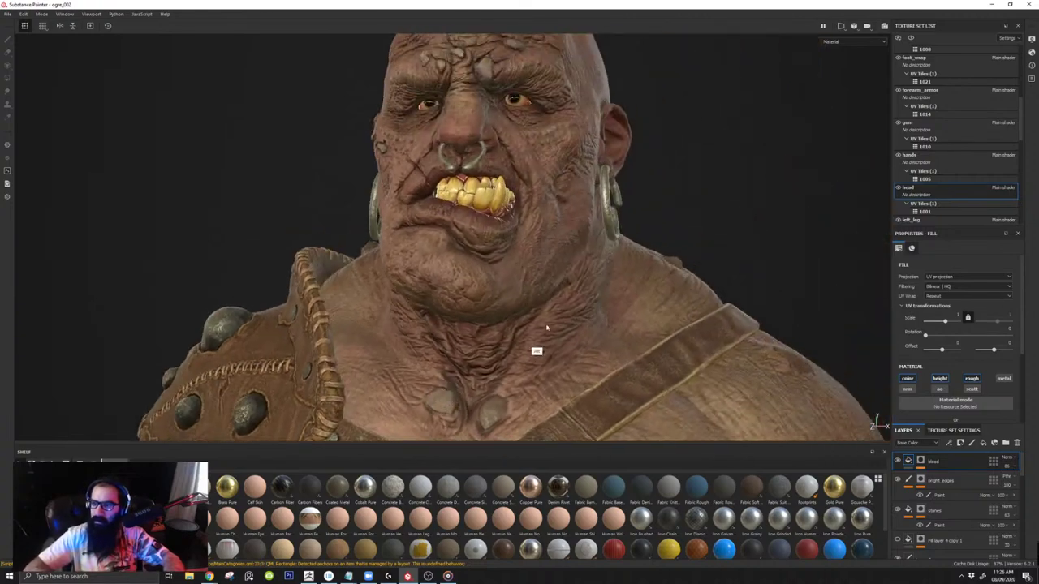
{"action": "right_click_drag", "start_coordinate": [647, 201], "coordinate": [591, 200], "text": "alt"}
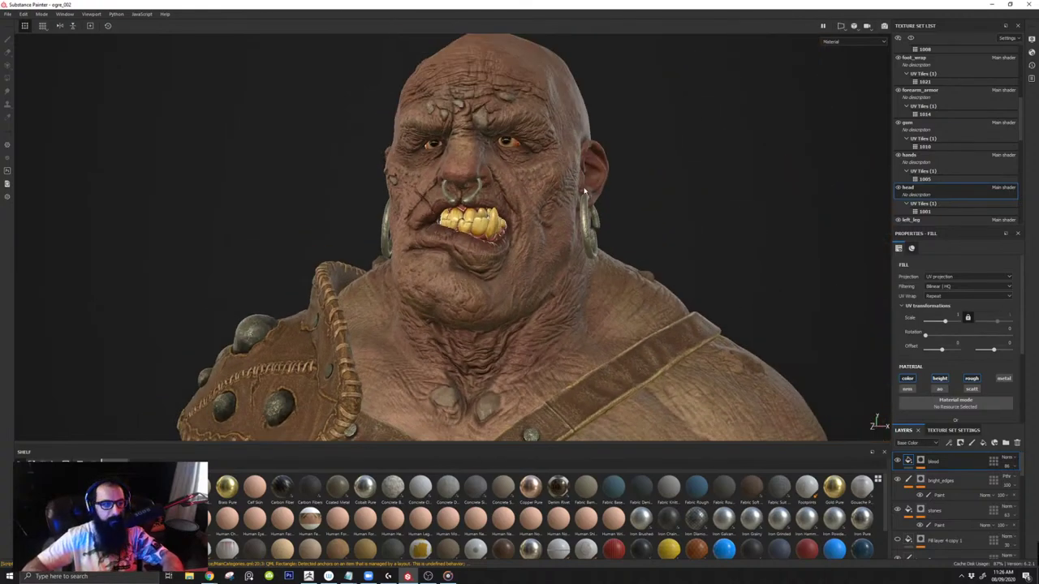
Step: Turn the ogre's head to the front and enlarge the Layers panel to show more of the head's layers
{"action": "left_click_drag", "start_coordinate": [597, 186], "coordinate": [649, 221], "text": "alt"}
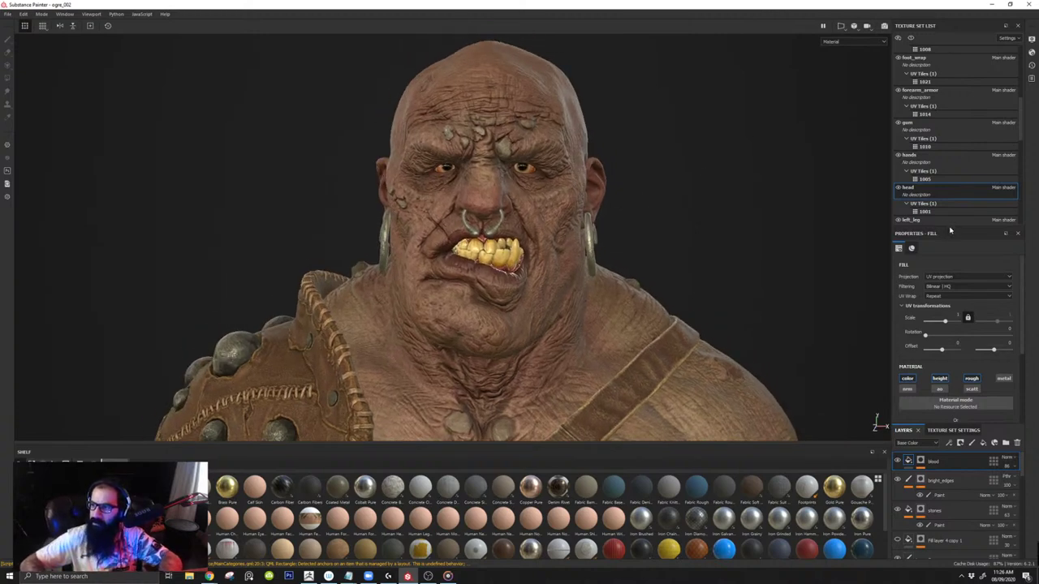
{"action": "left_click_drag", "start_coordinate": [950, 230], "coordinate": [950, 186]}
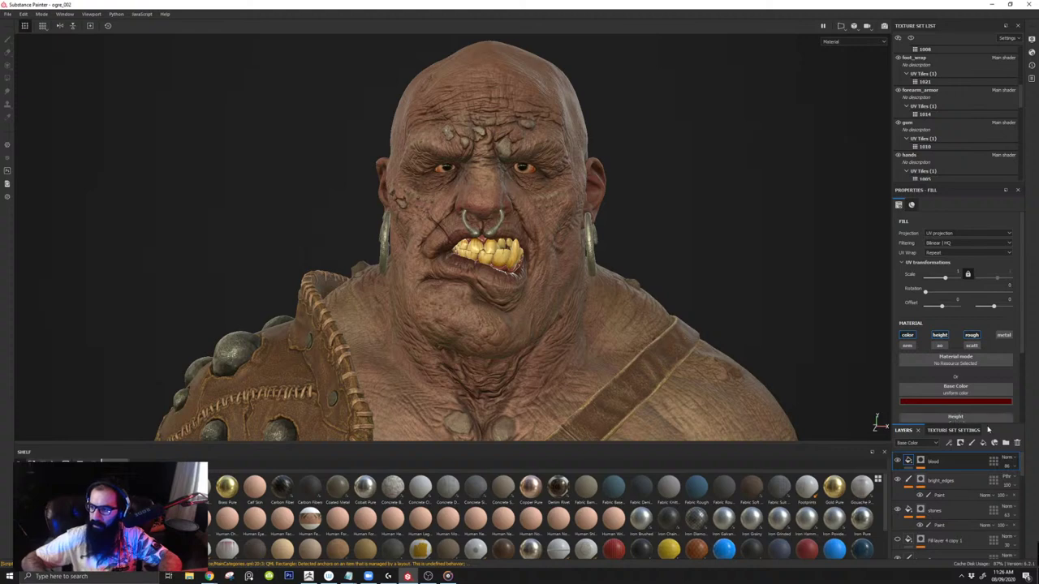
{"action": "left_click_drag", "start_coordinate": [990, 427], "coordinate": [983, 324]}
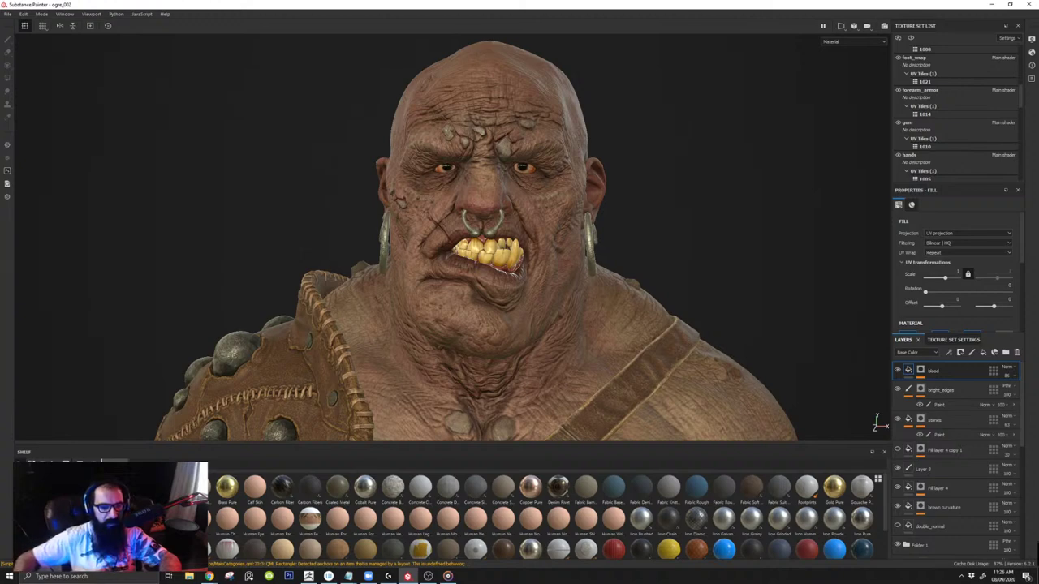
Step: Start Maya and examine the textured ogre from the face down to the chest, skirt and full figure while it loads
{"action": "key", "text": "alt+Tab"}
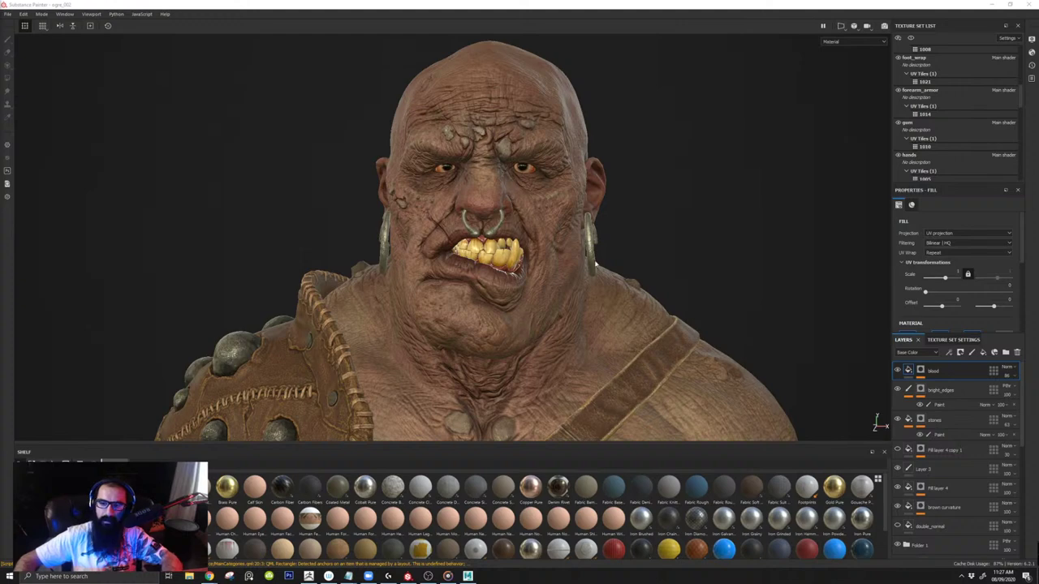
{"action": "right_click_drag", "start_coordinate": [595, 264], "coordinate": [527, 366], "text": "alt"}
{"action": "middle_click_drag", "start_coordinate": [526, 366], "coordinate": [493, 232], "text": "alt"}
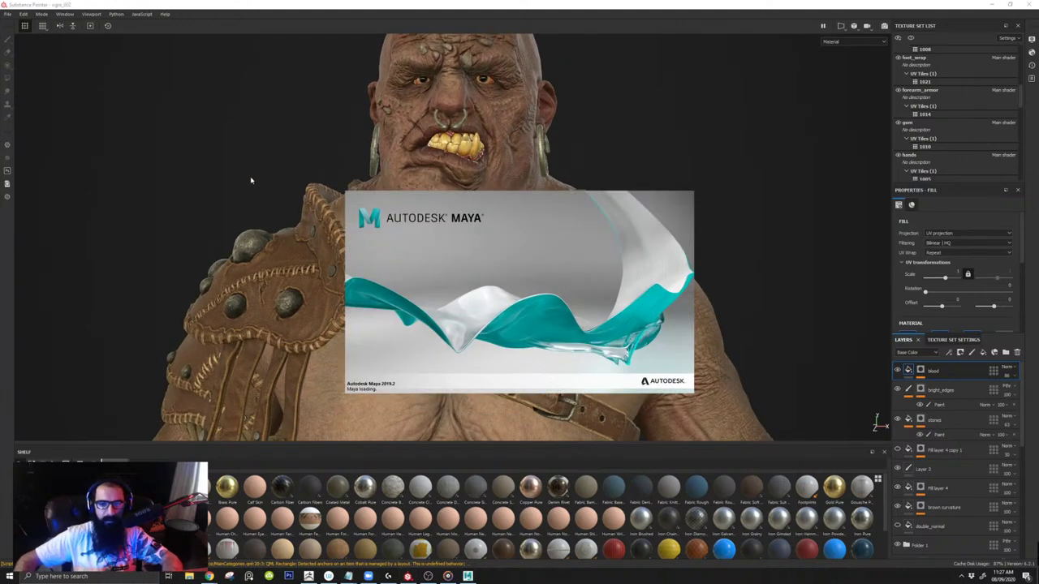
{"action": "mouse_move", "coordinate": [251, 180]}
{"action": "right_mouse_down", "text": "alt"}
{"action": "mouse_move", "coordinate": [264, 167]}
{"action": "mouse_move", "coordinate": [234, 160]}
{"action": "right_mouse_up", "text": "alt"}
{"action": "middle_click_drag", "start_coordinate": [340, 223], "coordinate": [268, 160], "text": "alt"}
{"action": "right_click_drag", "start_coordinate": [390, 202], "coordinate": [333, 187], "text": "alt"}
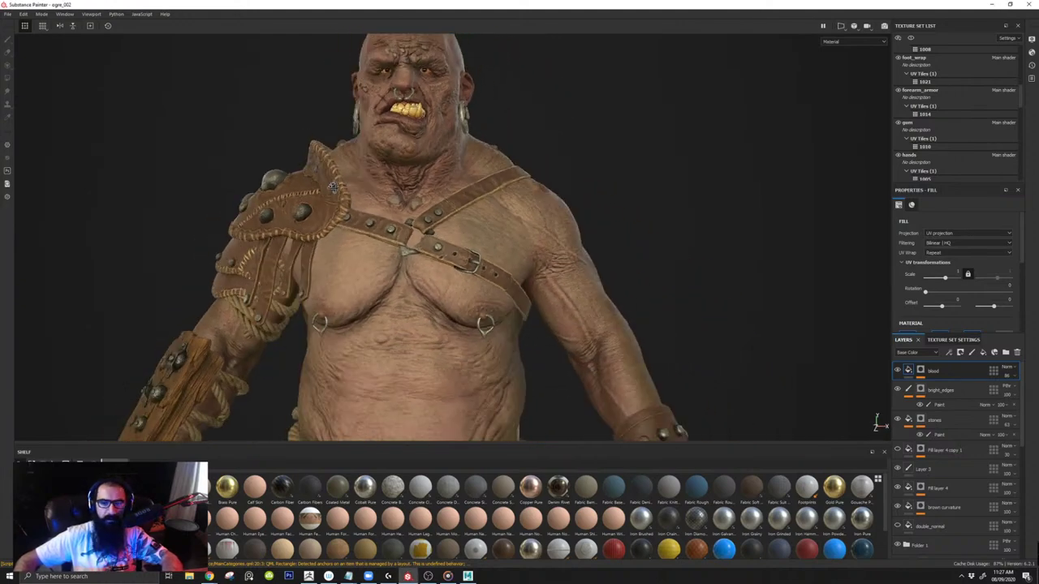
{"action": "middle_click_drag", "start_coordinate": [333, 187], "coordinate": [281, 167], "text": "alt"}
{"action": "right_click_drag", "start_coordinate": [478, 224], "coordinate": [434, 264], "text": "alt"}
{"action": "middle_click_drag", "start_coordinate": [451, 286], "coordinate": [463, 206], "text": "alt"}
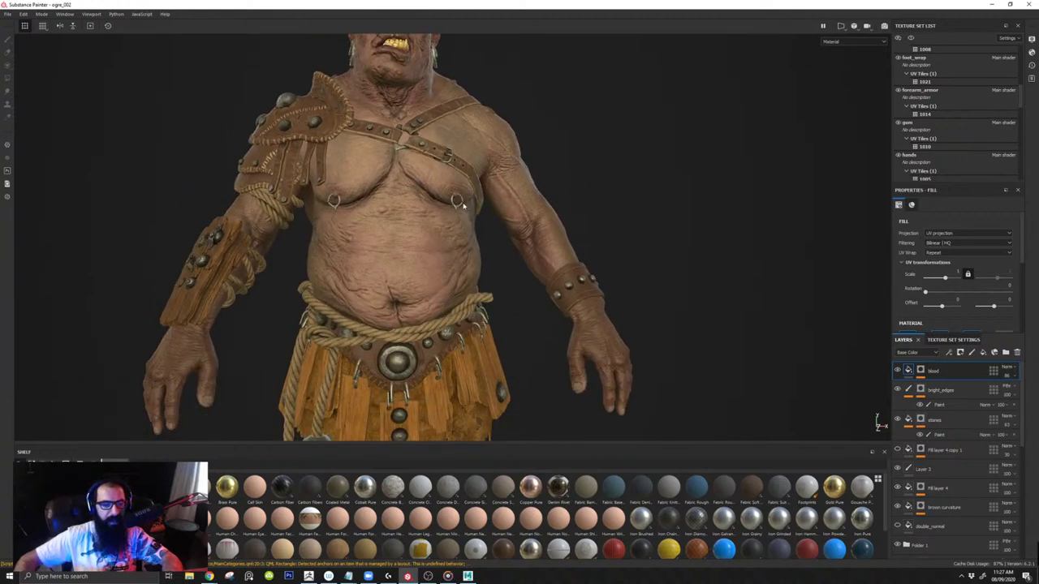
{"action": "scroll", "coordinate": [463, 207], "scroll_direction": "down", "scroll_amount": 2}
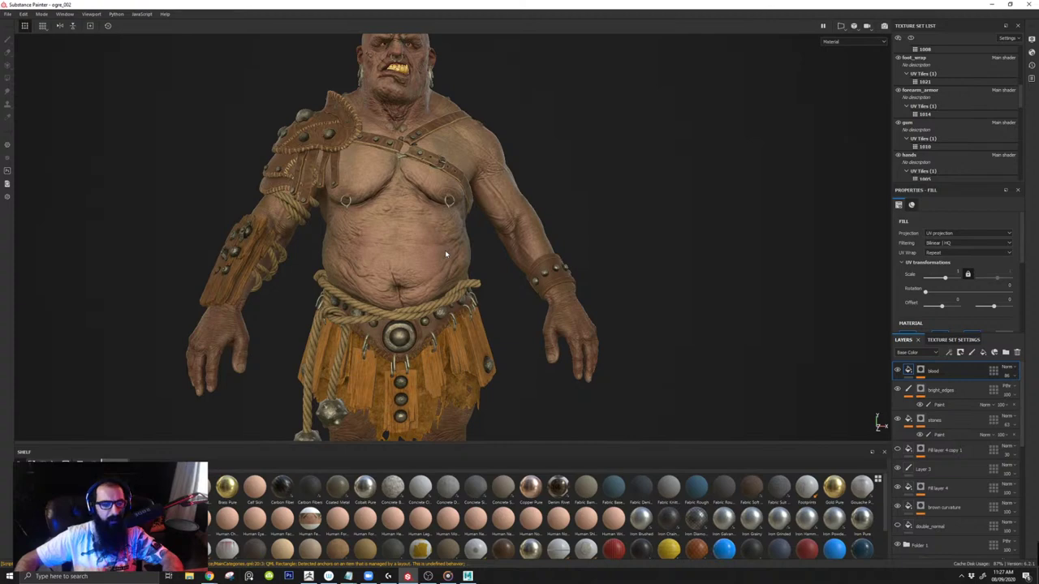
{"action": "scroll", "coordinate": [402, 232], "scroll_direction": "down", "scroll_amount": 2}
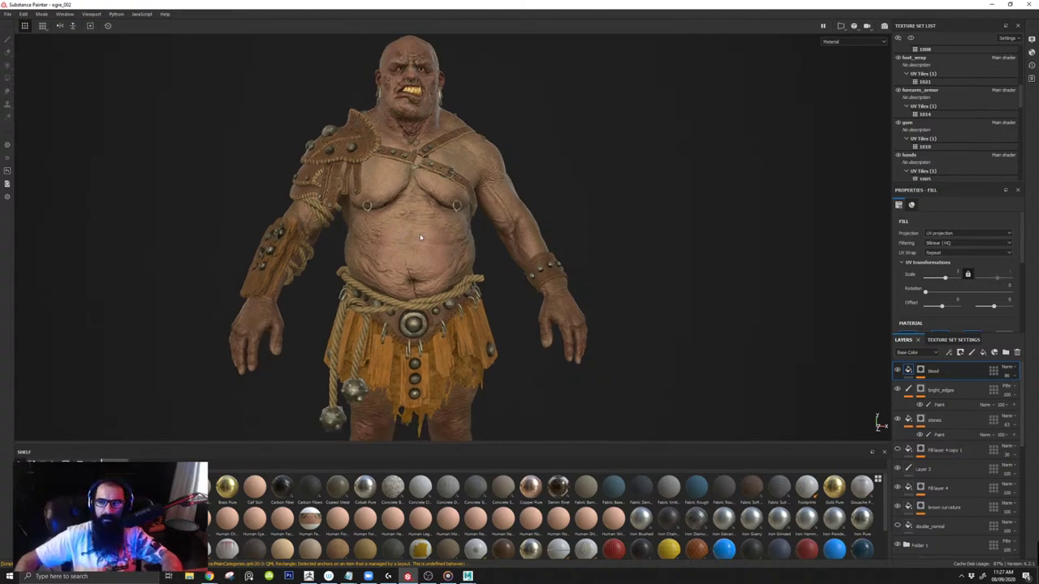
{"action": "left_click_drag", "start_coordinate": [454, 241], "coordinate": [422, 242], "text": "alt"}
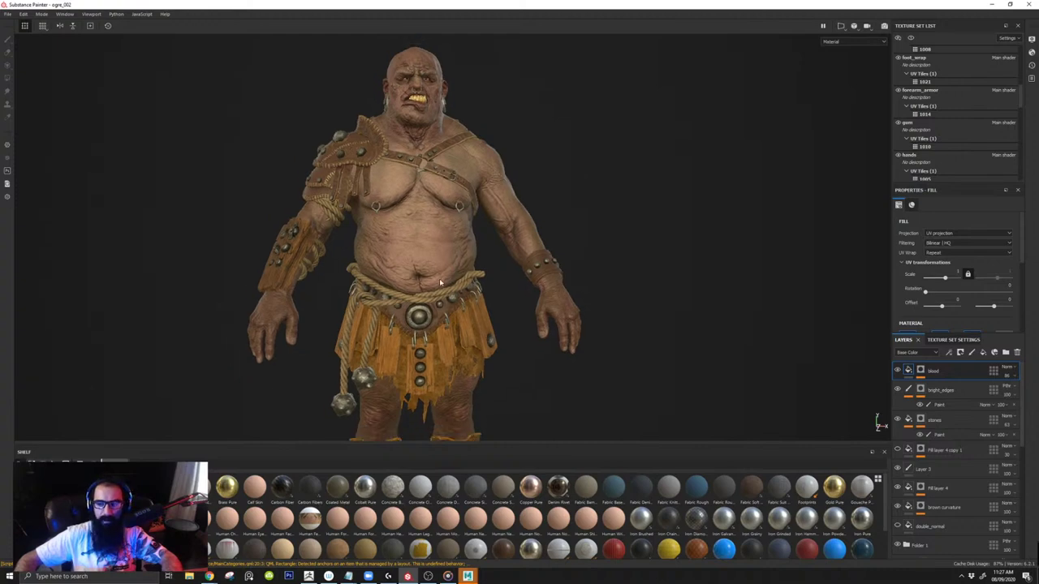
Step: Switch to Maya to check its empty scene, and return to Substance Painter to view the ogre's upper body
{"action": "key", "text": "alt+Tab"}
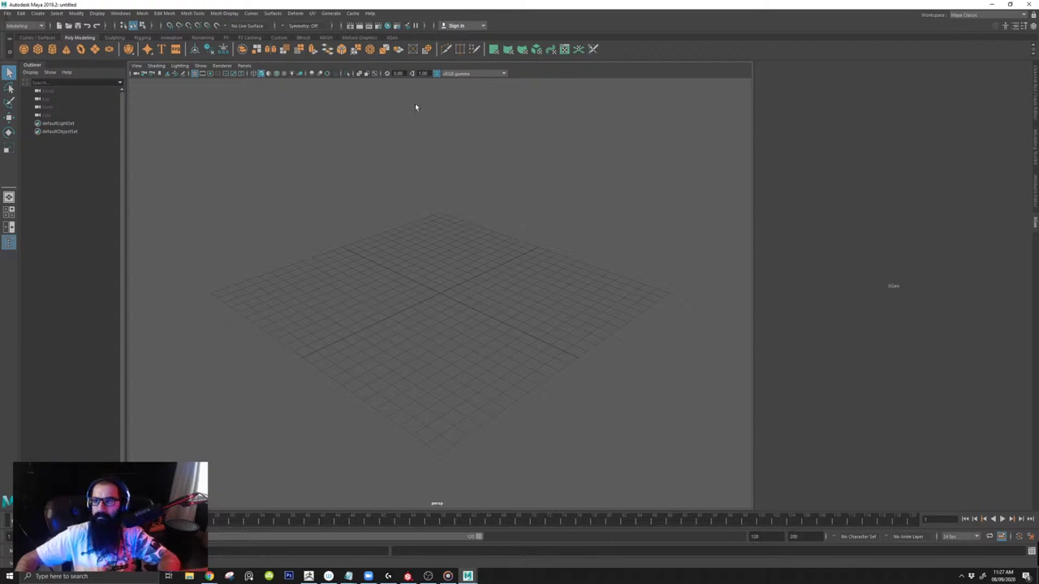
{"action": "left_click", "coordinate": [250, 54]}
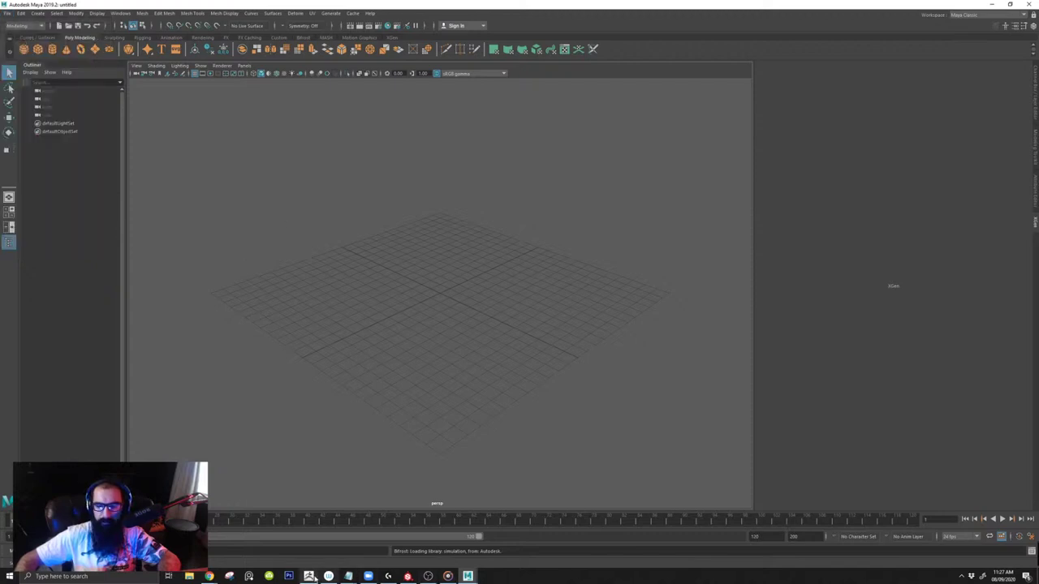
{"action": "left_click", "coordinate": [408, 577]}
{"action": "scroll", "coordinate": [590, 301], "scroll_direction": "up", "scroll_amount": 6}
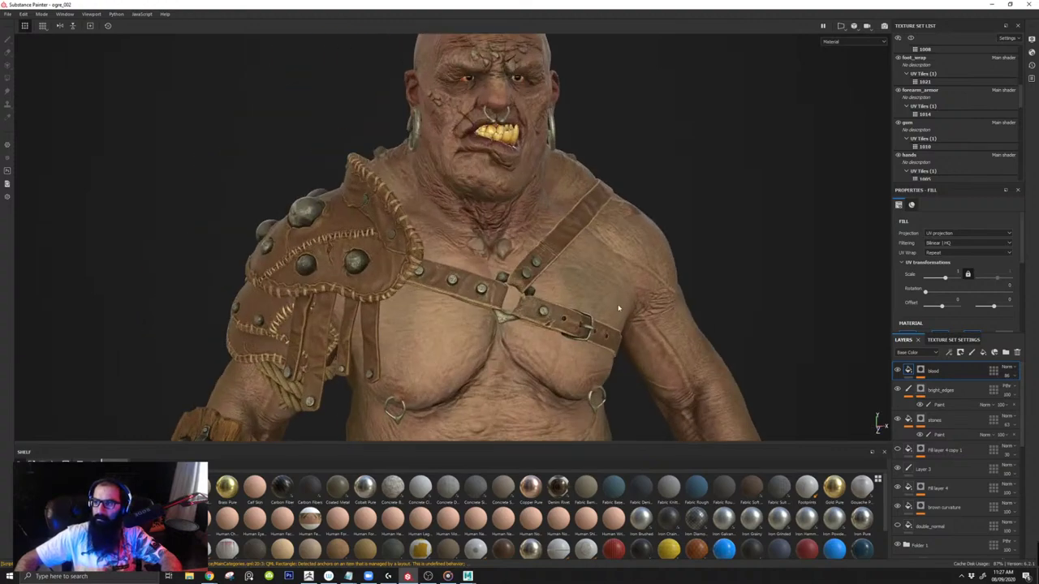
{"action": "scroll", "coordinate": [619, 308], "scroll_direction": "up", "scroll_amount": 2}
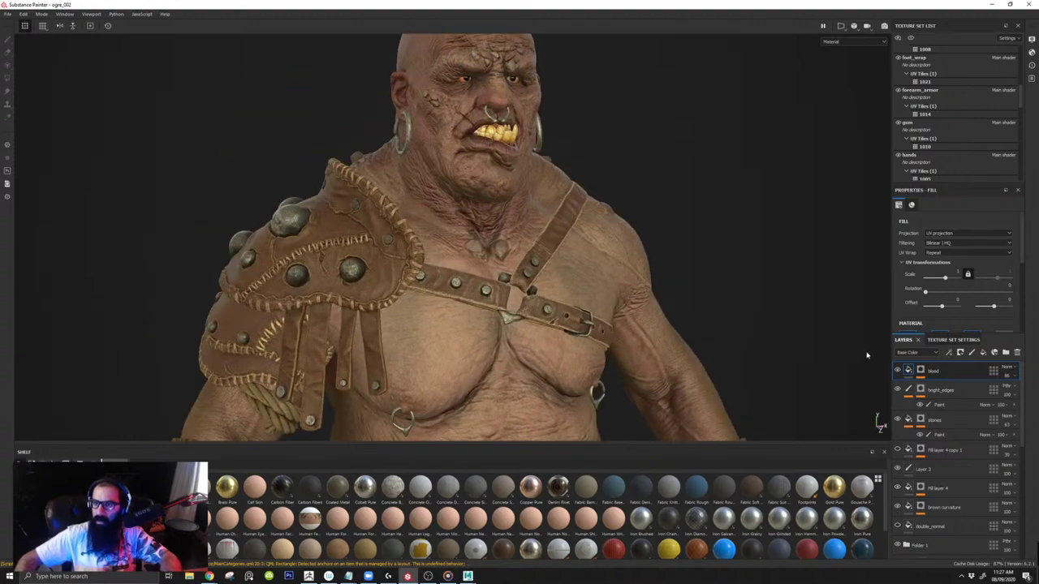
Step: Inspect the Base Color channel on the ogre's face, back of the head and shoulders, and return the viewport to Material
{"action": "key", "text": "c"}
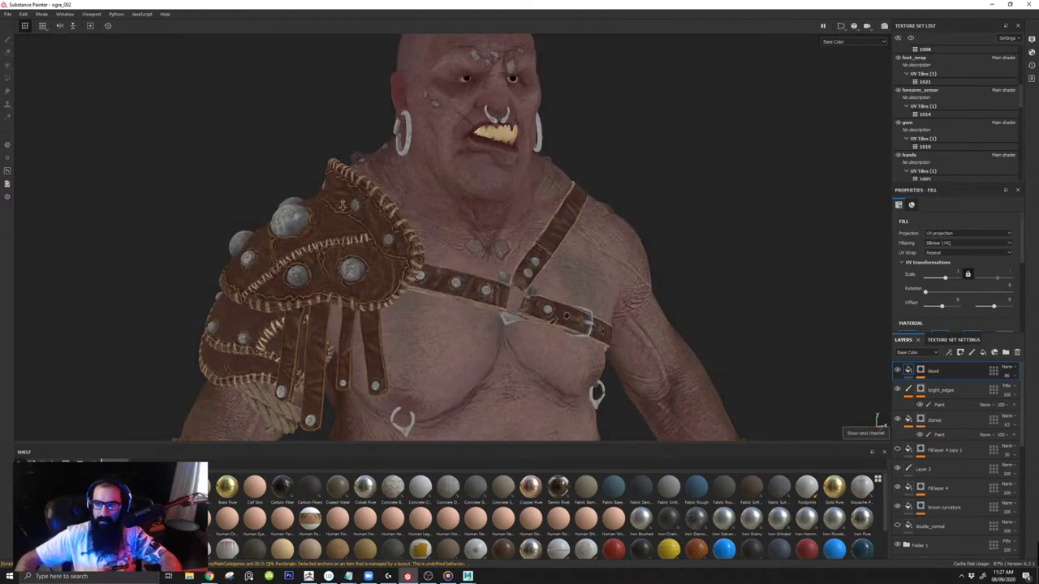
{"action": "right_click_drag", "start_coordinate": [343, 205], "coordinate": [369, 183], "text": "alt"}
{"action": "middle_click_drag", "start_coordinate": [369, 182], "coordinate": [357, 301], "text": "alt"}
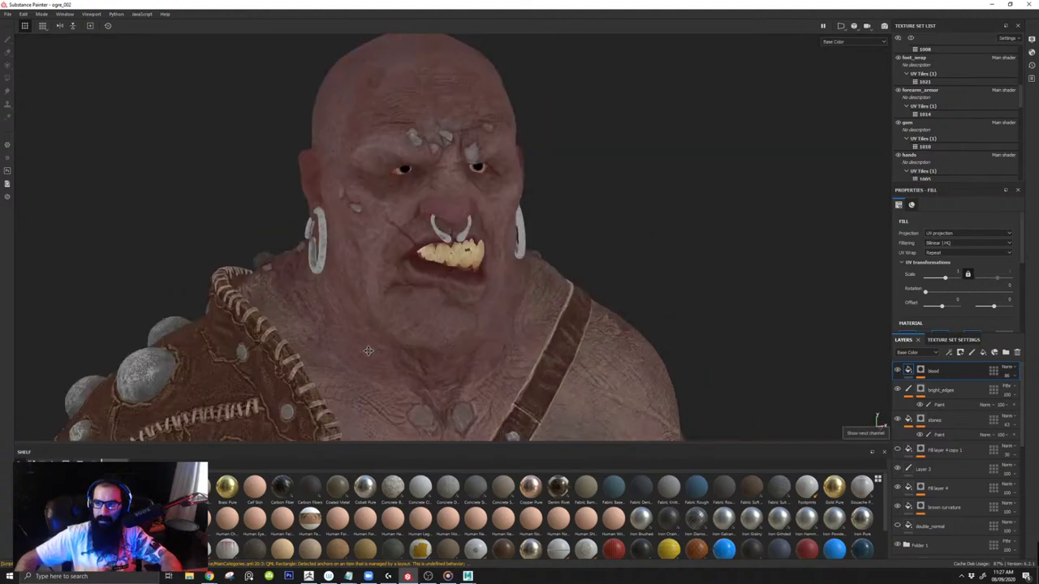
{"action": "right_click_drag", "start_coordinate": [357, 300], "coordinate": [365, 297], "text": "alt"}
{"action": "left_click_drag", "start_coordinate": [365, 297], "coordinate": [376, 106], "text": "alt"}
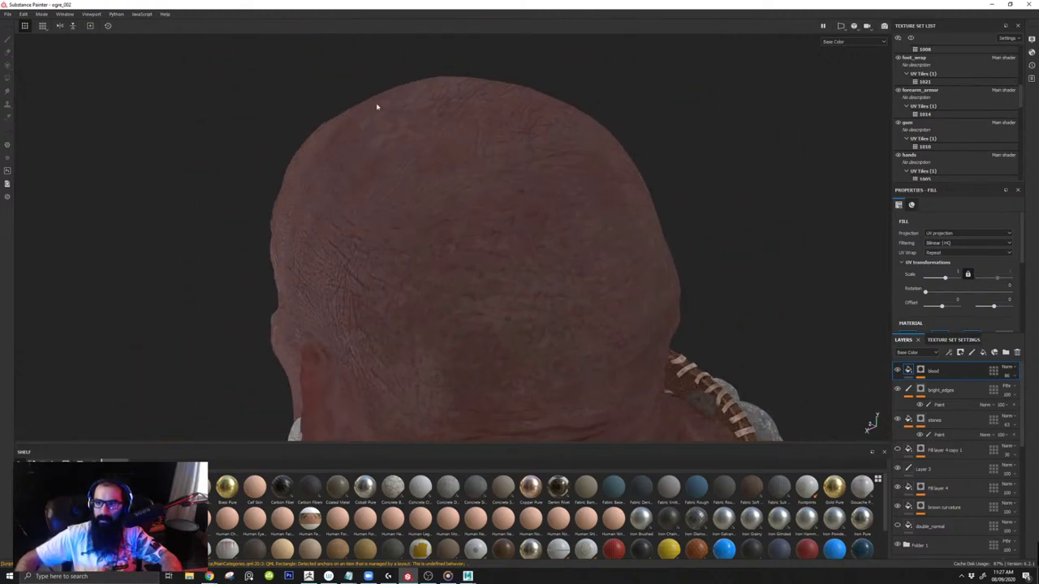
{"action": "left_click_drag", "start_coordinate": [419, 198], "coordinate": [297, 235], "text": "alt"}
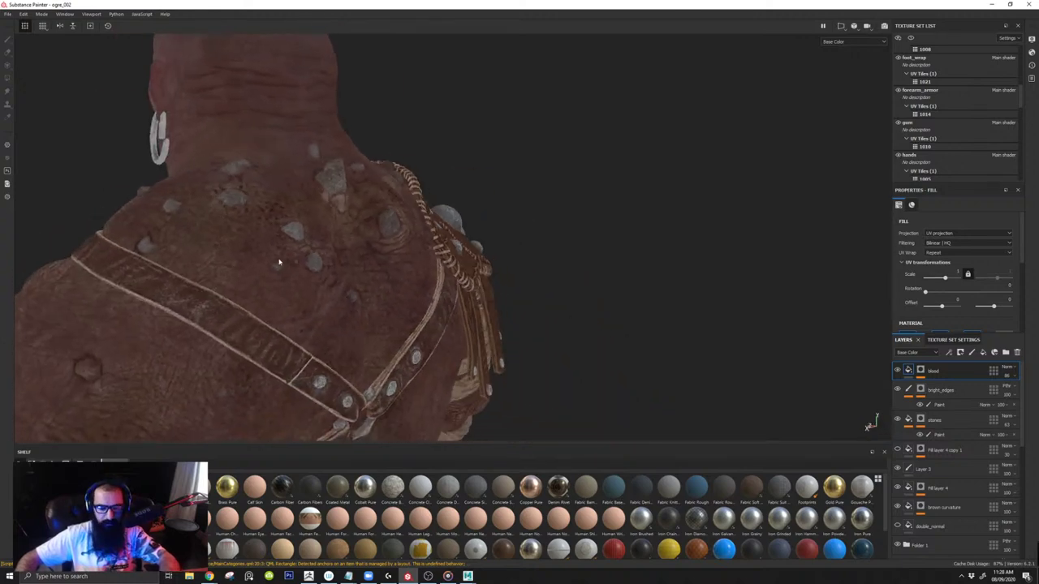
{"action": "key", "text": "m"}
{"action": "right_click_drag", "start_coordinate": [298, 257], "coordinate": [325, 261], "text": "shift"}
{"action": "left_click_drag", "start_coordinate": [325, 261], "coordinate": [763, 294], "text": "alt"}
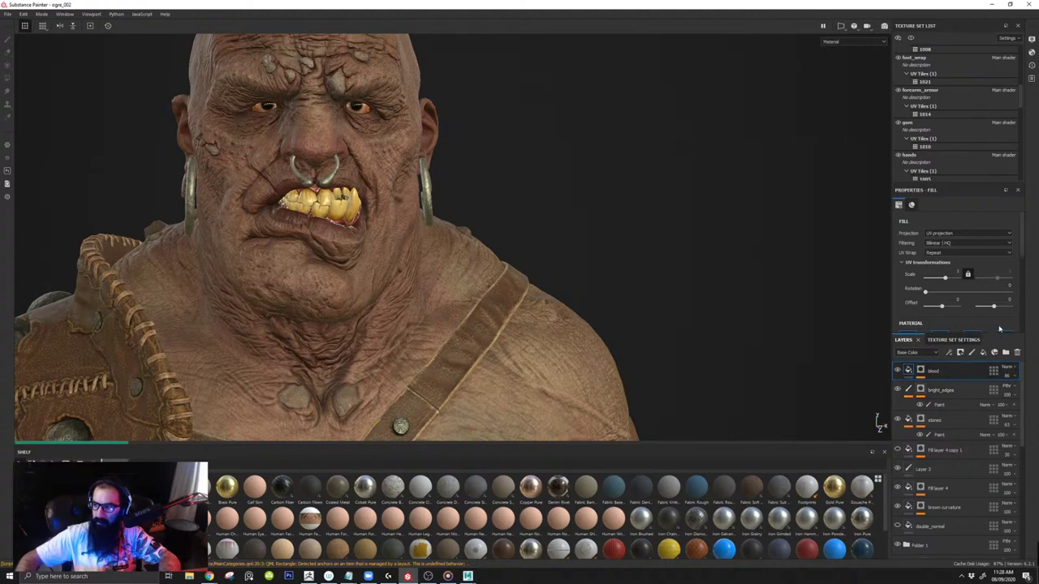
Step: Enlarge the Layers panel further to show the head's layer stack down to Fill layer 2
{"action": "scroll", "coordinate": [1007, 274], "scroll_direction": "down", "scroll_amount": 2}
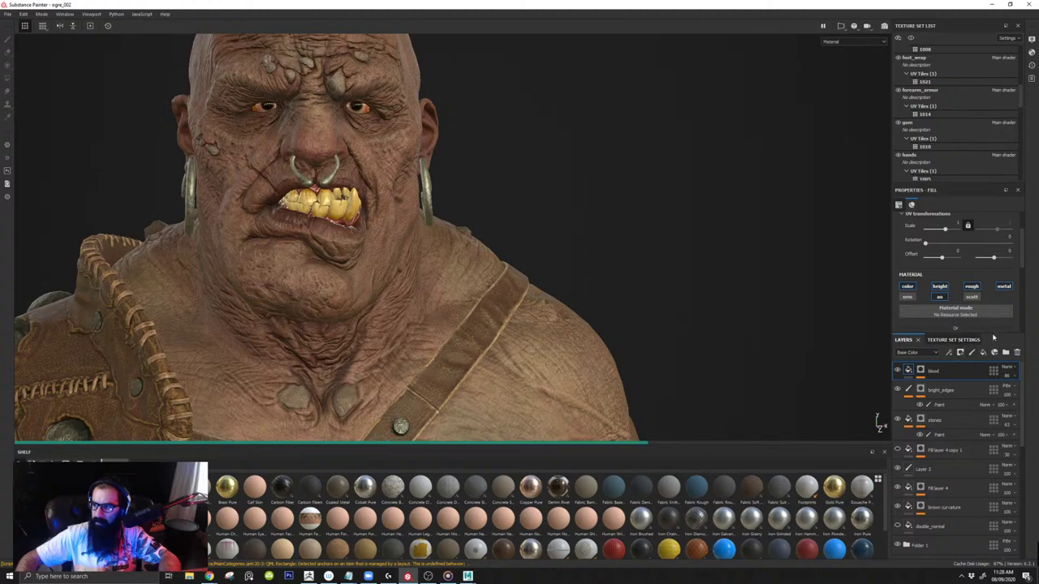
{"action": "left_click_drag", "start_coordinate": [994, 334], "coordinate": [993, 147]}
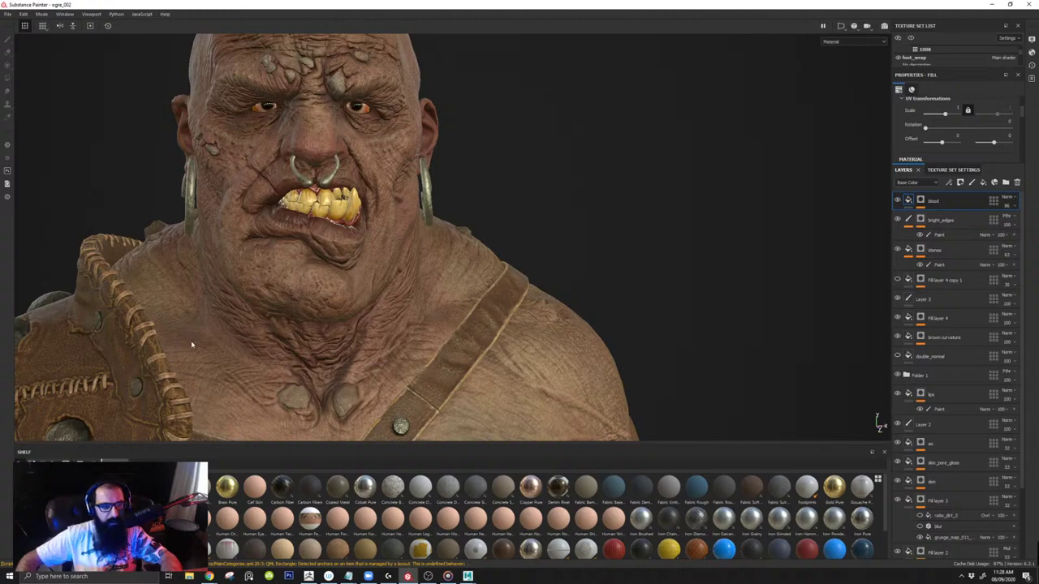
Step: Bring up Maya's Output Window and move it aside, and return to the ogre's face in Substance Painter
{"action": "left_click", "coordinate": [470, 575]}
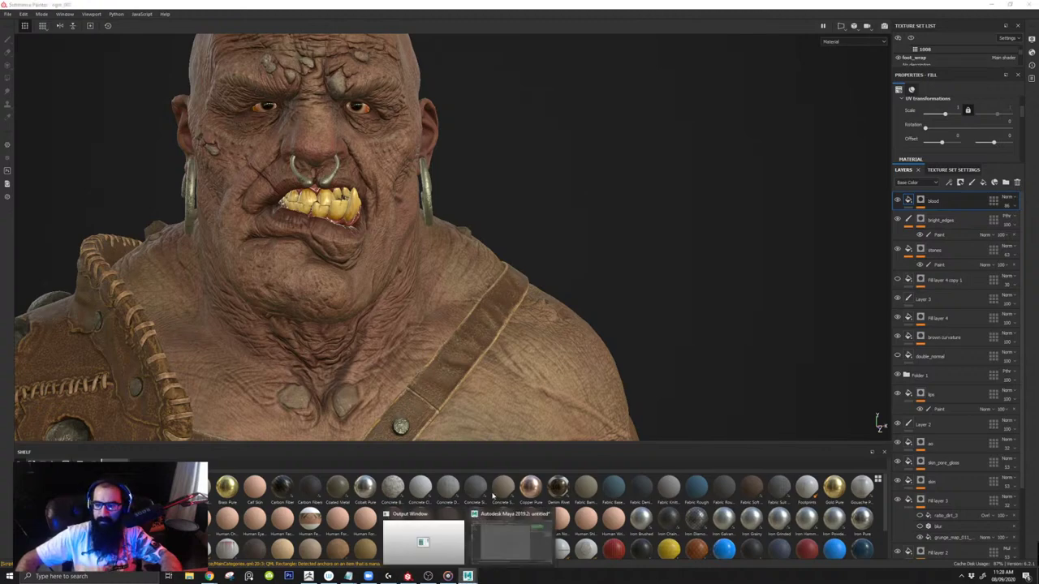
{"action": "left_click", "coordinate": [424, 541]}
{"action": "left_click_drag", "start_coordinate": [609, 7], "coordinate": [0, 88]}
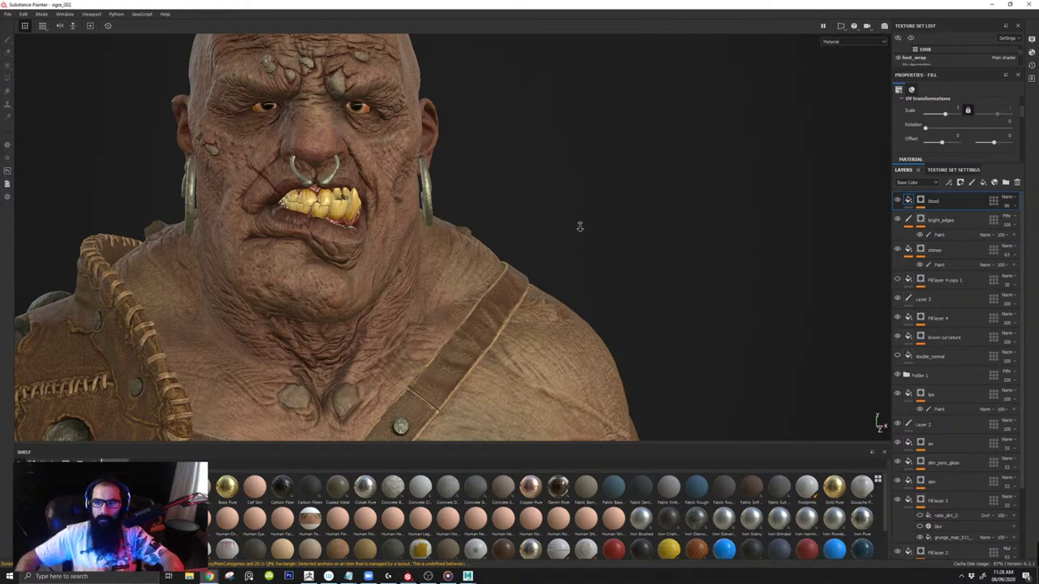
{"action": "left_click_drag", "start_coordinate": [513, 258], "coordinate": [500, 250], "text": "alt"}
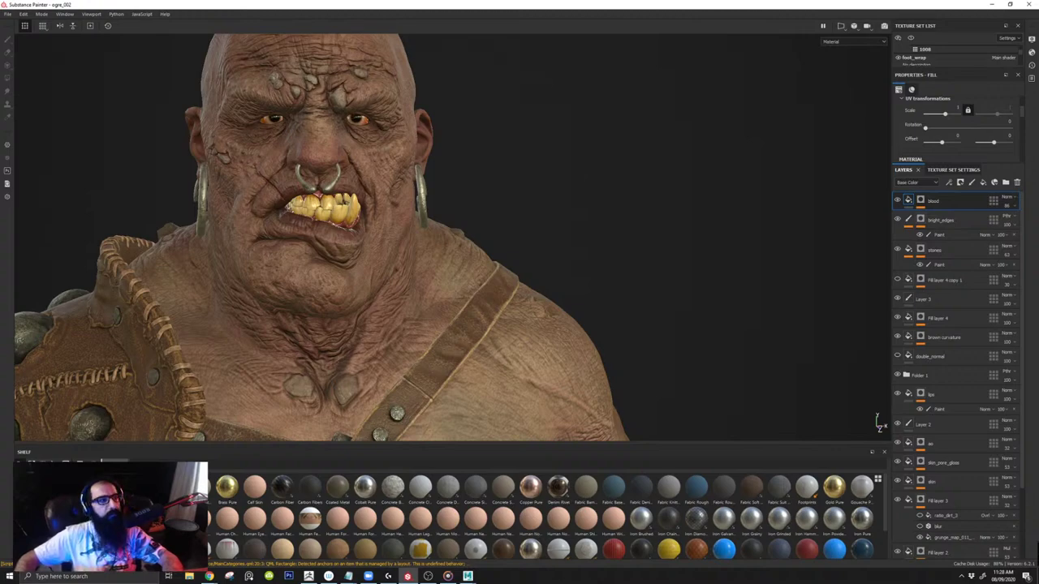
Step: Switch to Maya's ogre_005.mb scene, select and frame ogre_fullbody_high, open the Channel Box and show the wireframe on the shaded model
{"action": "key", "text": "alt+Tab"}
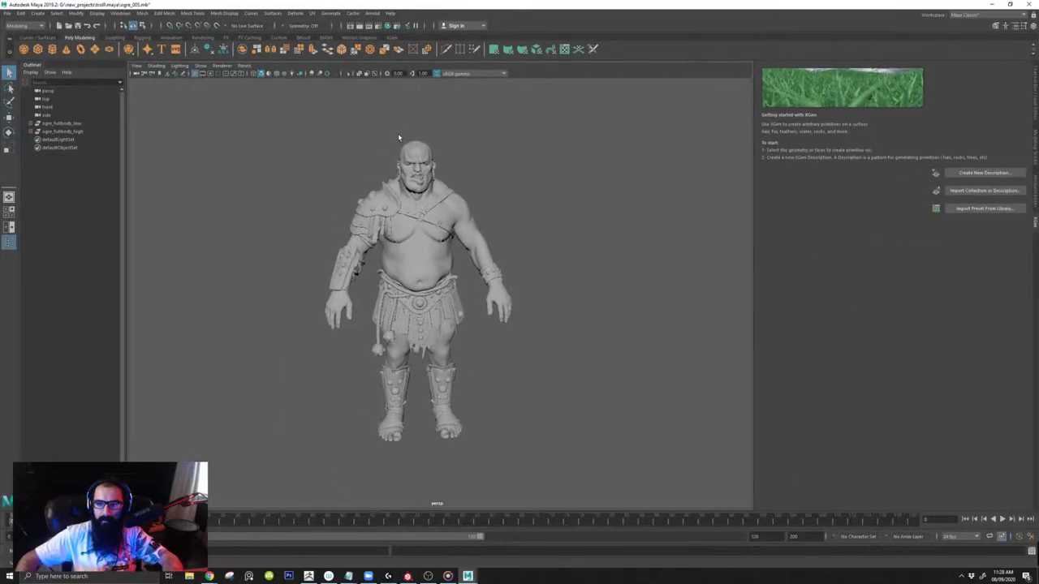
{"action": "left_click", "coordinate": [61, 130]}
{"action": "key", "text": "f"}
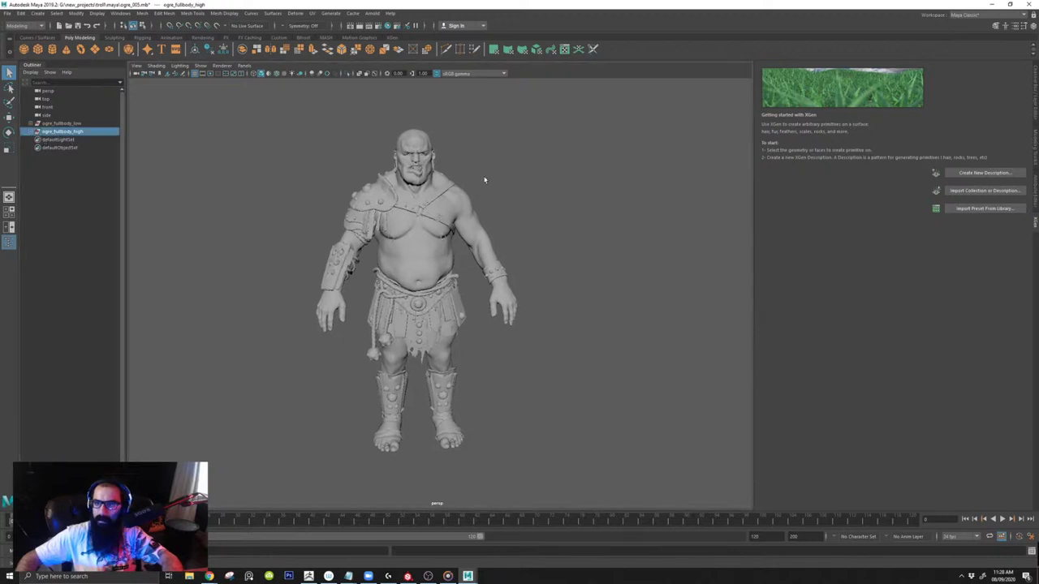
{"action": "left_click", "coordinate": [1033, 86]}
{"action": "left_click", "coordinate": [277, 74]}
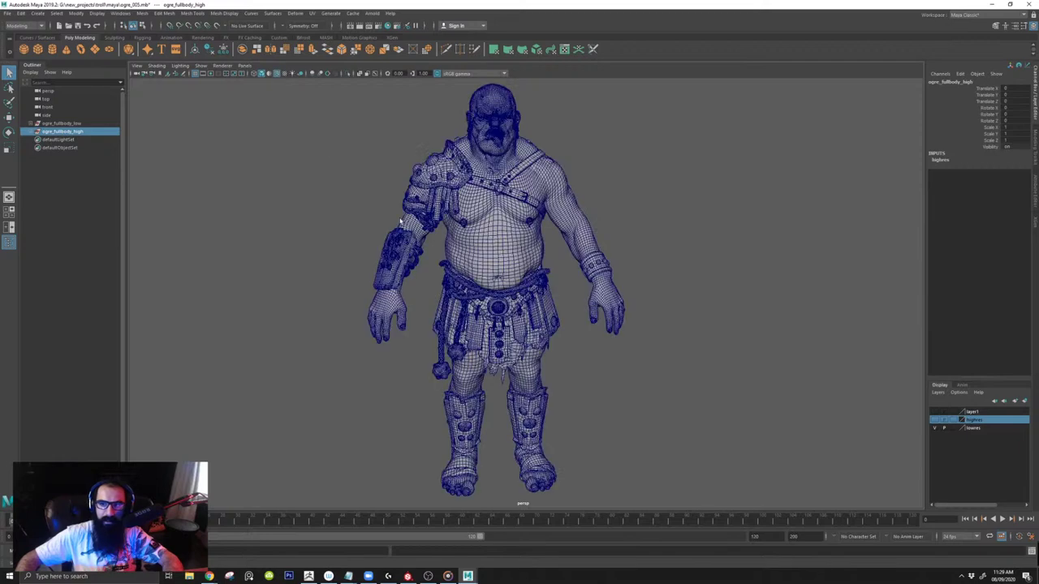
Step: Hide the lowres display layer and make the highres display layer visible
{"action": "mouse_move", "coordinate": [401, 220]}
{"action": "left_mouse_down", "text": "alt"}
{"action": "mouse_move", "coordinate": [495, 239]}
{"action": "mouse_move", "coordinate": [407, 224]}
{"action": "left_mouse_up", "text": "alt"}
{"action": "left_click", "coordinate": [934, 428]}
{"action": "left_click", "coordinate": [935, 419]}
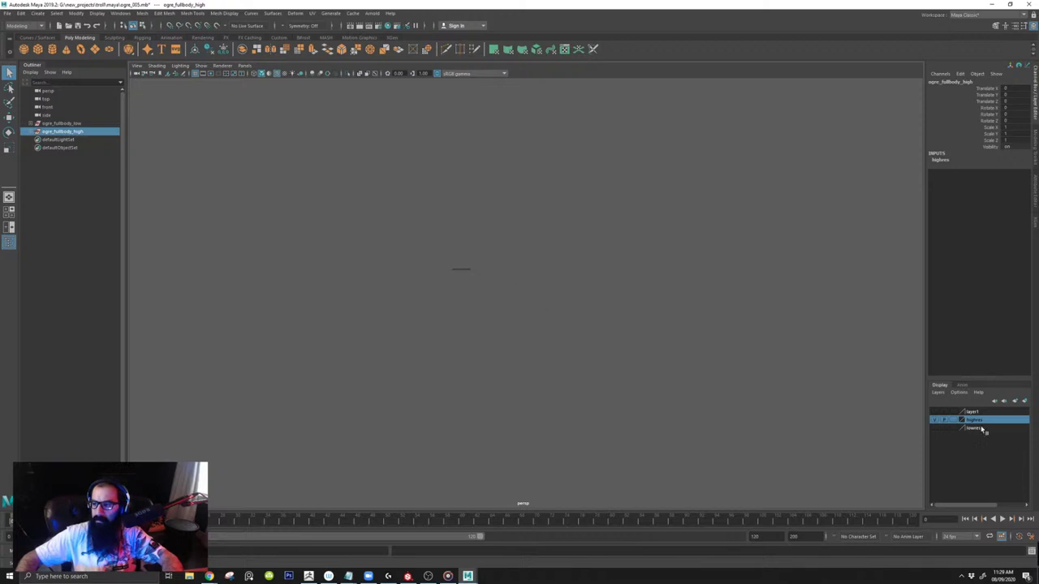
Step: Switch to Substance Painter, hide the blood, bright_edges and stones layers, and show Fill layer 4 copy 1
{"action": "left_click", "coordinate": [408, 577]}
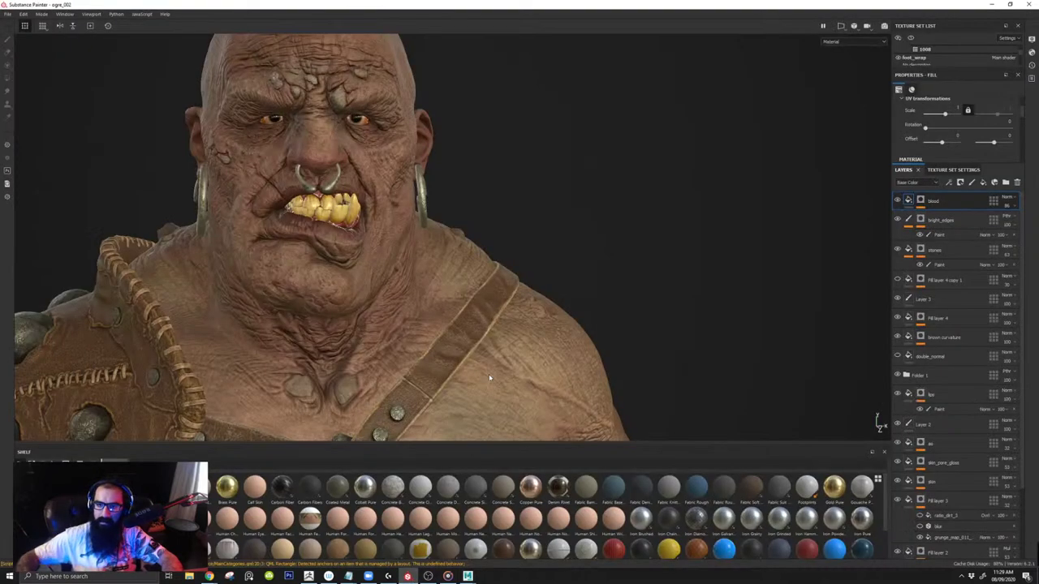
{"action": "right_click_drag", "start_coordinate": [705, 269], "coordinate": [655, 169], "text": "alt"}
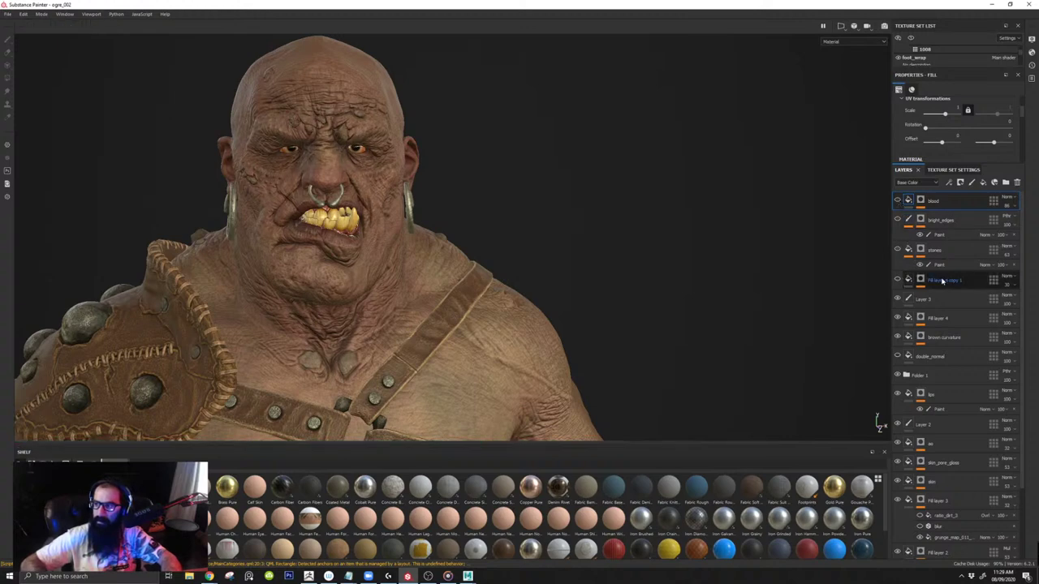
{"action": "left_click", "coordinate": [903, 280]}
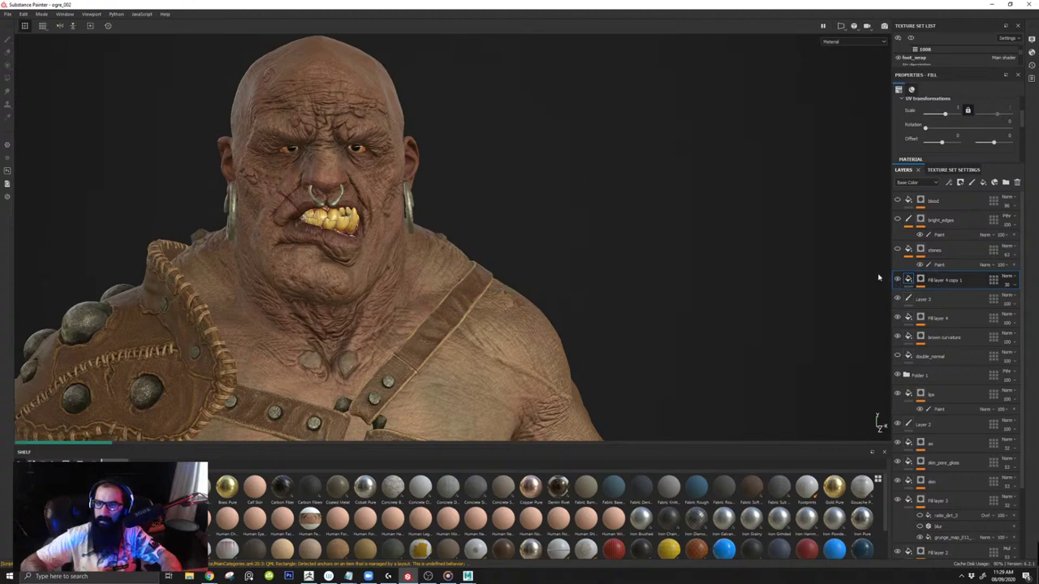
Step: Compare the head's Base Color with Fill layer 4 copy 1 off and on, examining the cheek, ear, mouth and chin closely
{"action": "left_click_drag", "start_coordinate": [361, 223], "coordinate": [556, 307], "text": "alt"}
{"action": "key", "text": "c"}
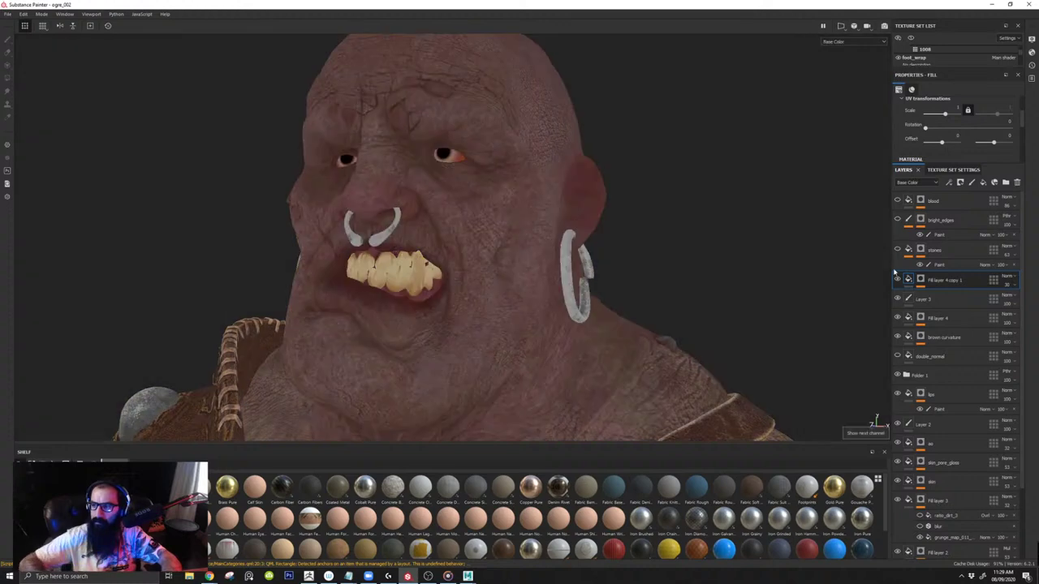
{"action": "left_click", "coordinate": [898, 282]}
{"action": "left_click", "coordinate": [898, 281]}
{"action": "right_click_drag", "start_coordinate": [612, 298], "coordinate": [598, 436], "text": "alt"}
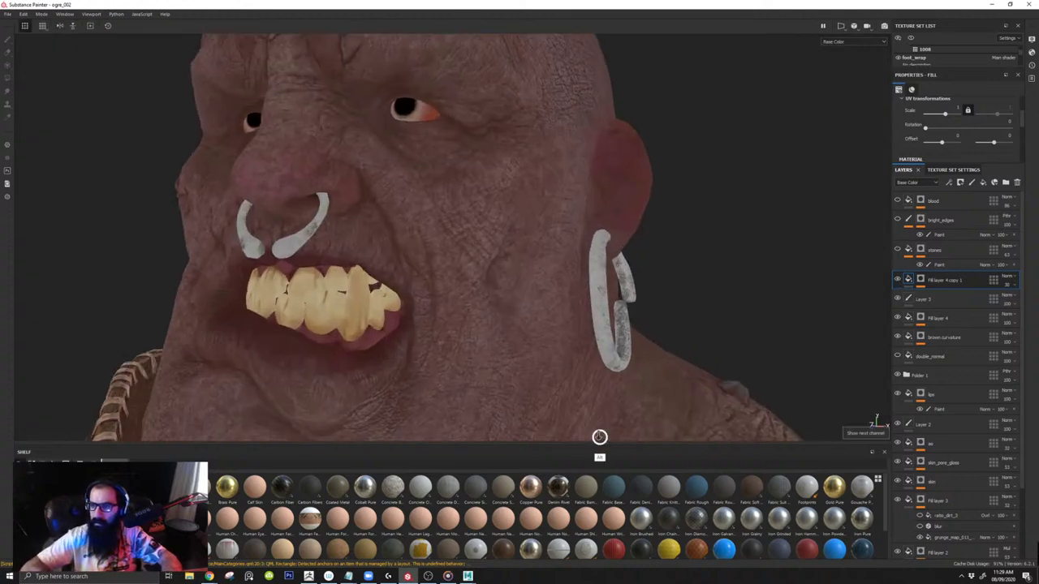
{"action": "left_click_drag", "start_coordinate": [613, 305], "coordinate": [558, 295], "text": "alt"}
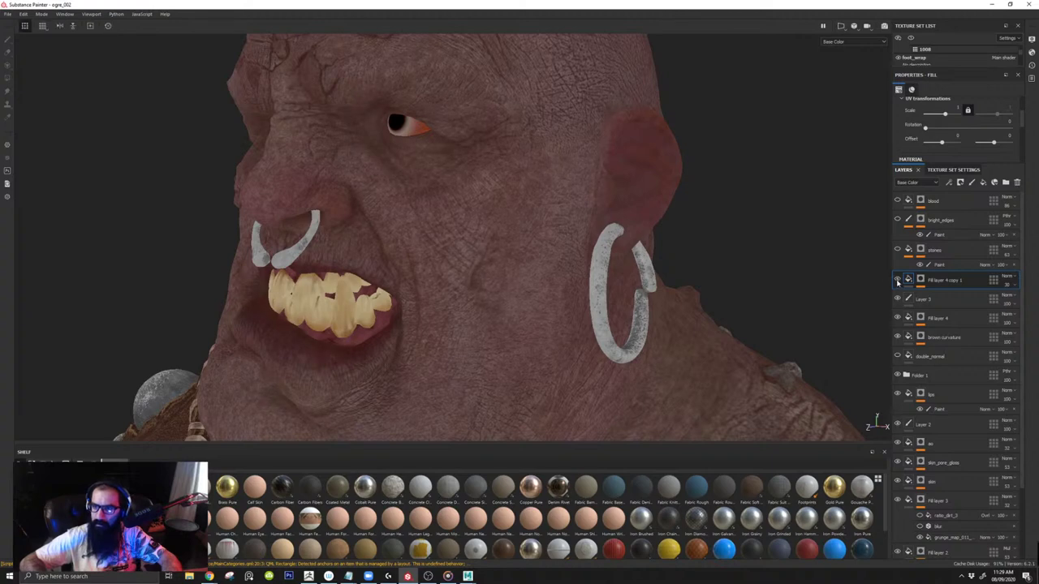
{"action": "left_click_drag", "start_coordinate": [461, 211], "coordinate": [562, 286], "text": "alt"}
{"action": "right_click_drag", "start_coordinate": [391, 204], "coordinate": [413, 248], "text": "alt"}
{"action": "left_click_drag", "start_coordinate": [414, 250], "coordinate": [604, 195], "text": "alt"}
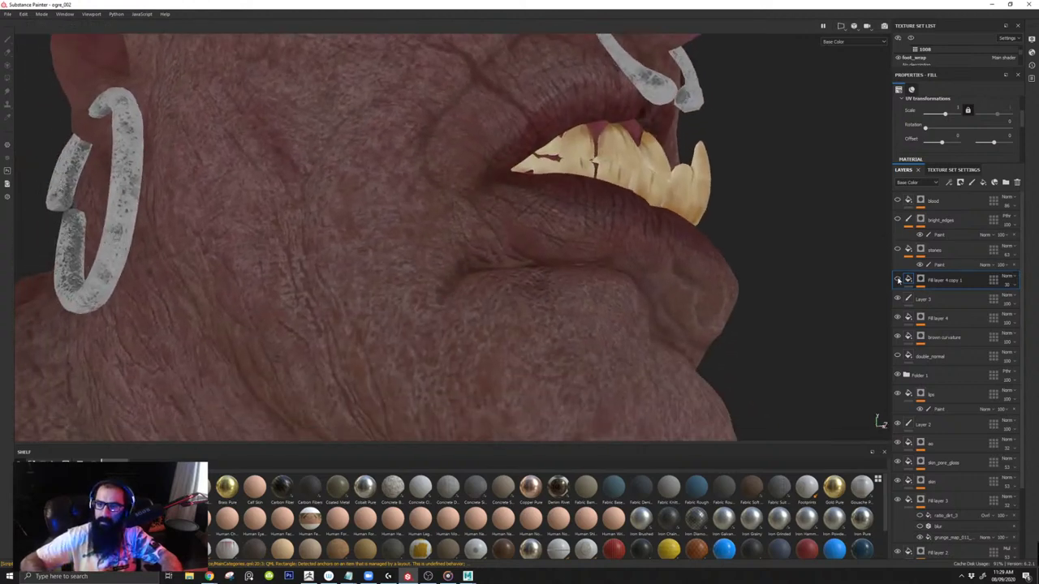
Step: Hide Fill layer 4 copy 1, Layer 3, Fill layer 4 and brown curvature, and toggle the double_normal layer's visibility
{"action": "left_click", "coordinate": [898, 279]}
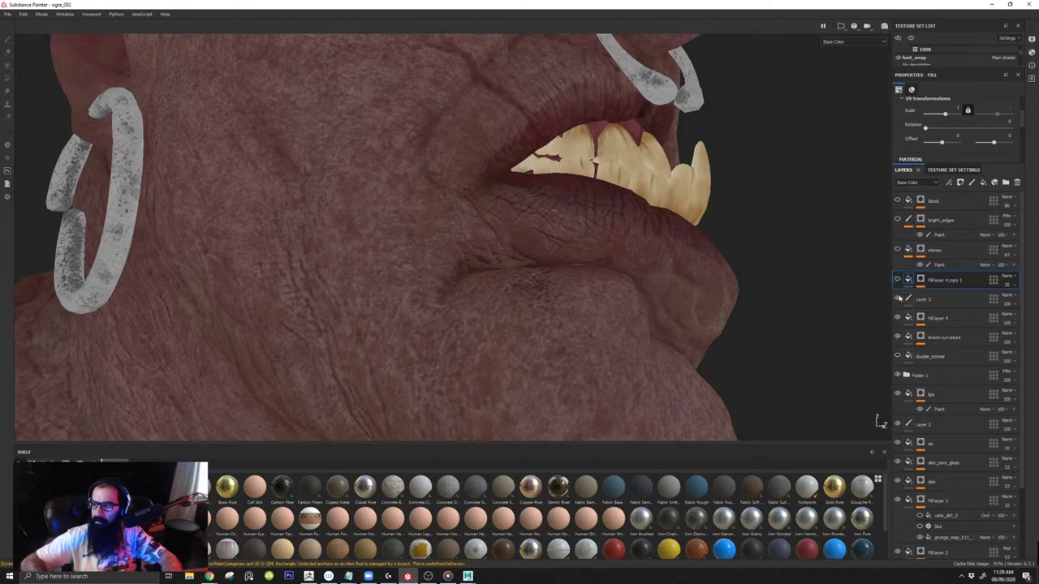
{"action": "left_click", "coordinate": [934, 357]}
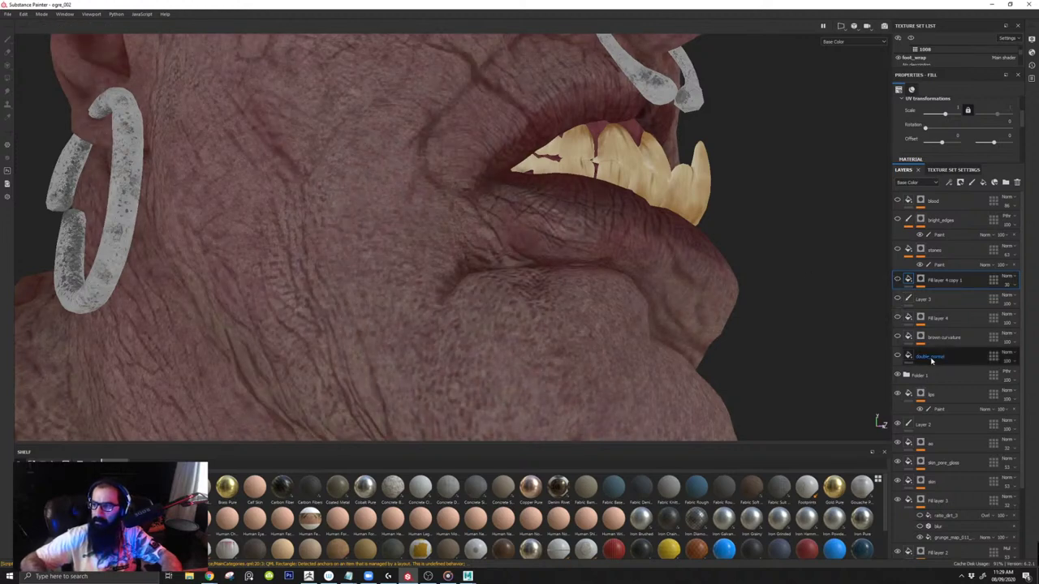
{"action": "left_click", "coordinate": [898, 357]}
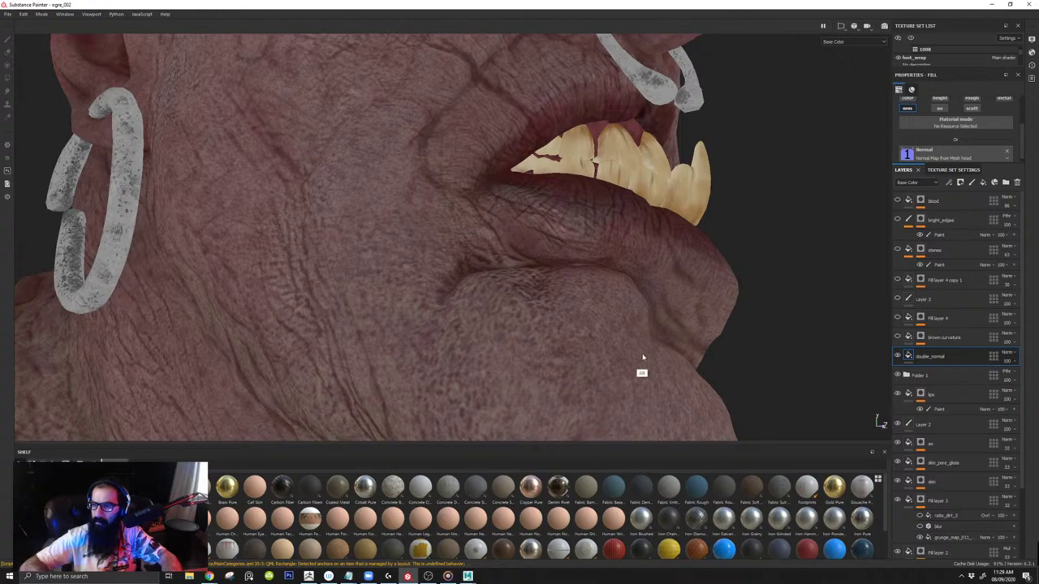
{"action": "right_click_drag", "start_coordinate": [643, 357], "coordinate": [547, 162], "text": "alt"}
{"action": "middle_click_drag", "start_coordinate": [547, 162], "coordinate": [422, 130], "text": "alt"}
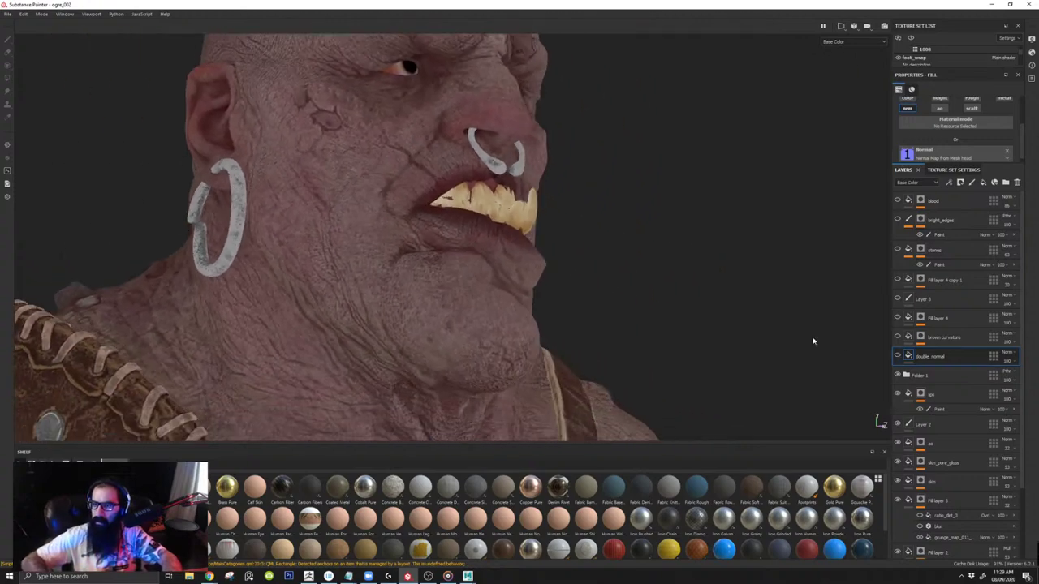
Step: Display the full material and examine the ogre's face with the double_normal layer visible
{"action": "left_click_drag", "start_coordinate": [814, 341], "coordinate": [719, 317], "text": "alt"}
{"action": "key", "text": "m"}
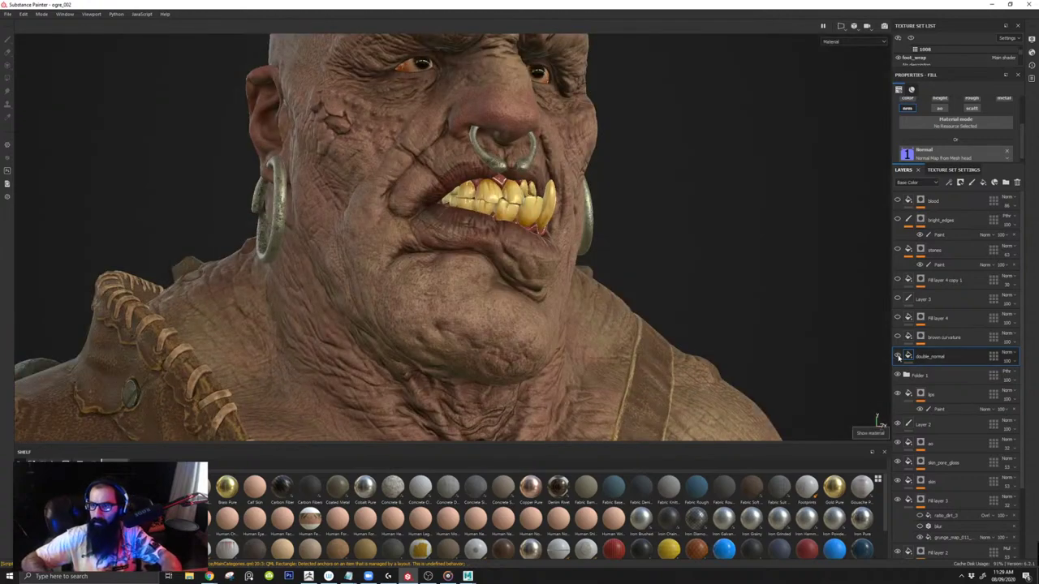
{"action": "scroll", "coordinate": [806, 349], "scroll_direction": "down", "scroll_amount": 2}
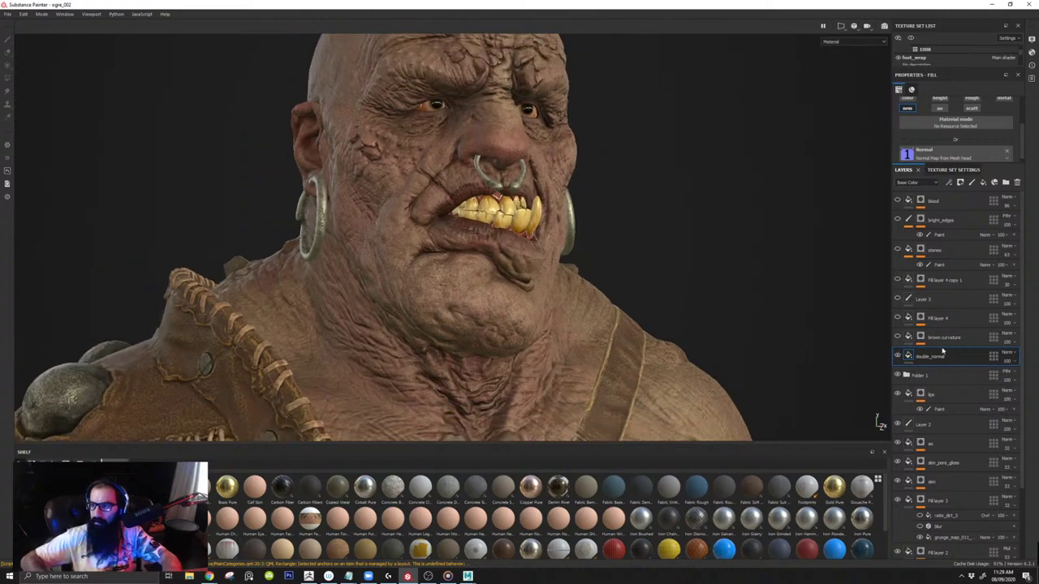
Step: Hide double_normal, Folder 1 and every layer below them down to and including Fill layer 1
{"action": "left_click", "coordinate": [897, 357]}
{"action": "left_click", "coordinate": [898, 376]}
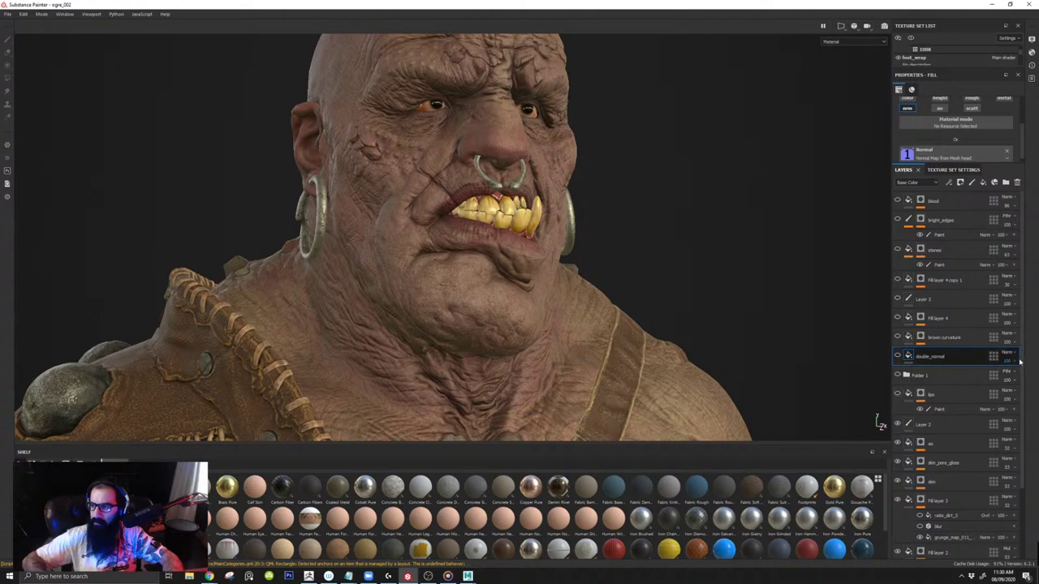
{"action": "scroll", "coordinate": [899, 382], "scroll_direction": "down", "scroll_amount": 1}
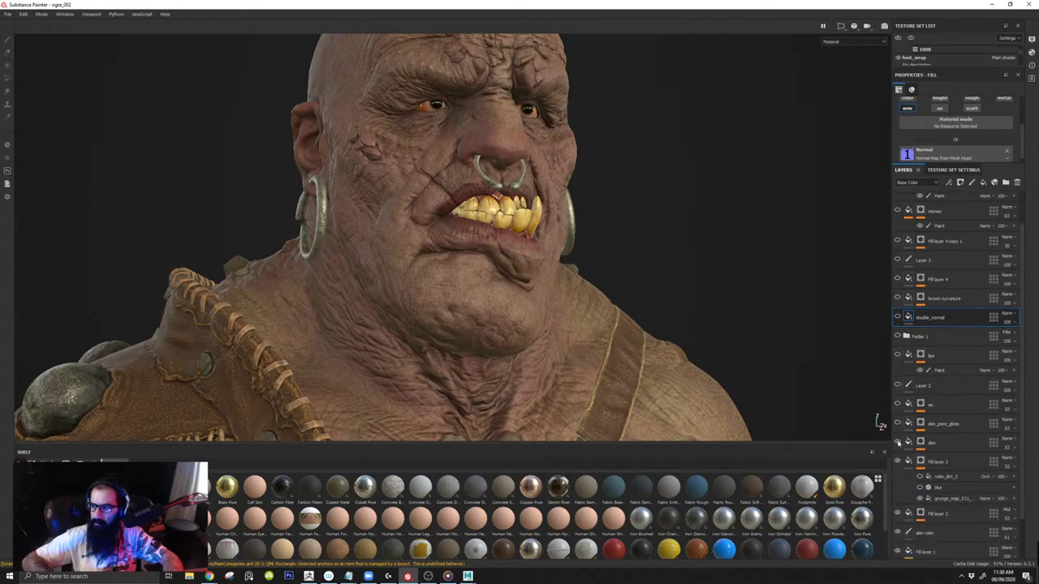
{"action": "scroll", "coordinate": [1023, 403], "scroll_direction": "down", "scroll_amount": 1}
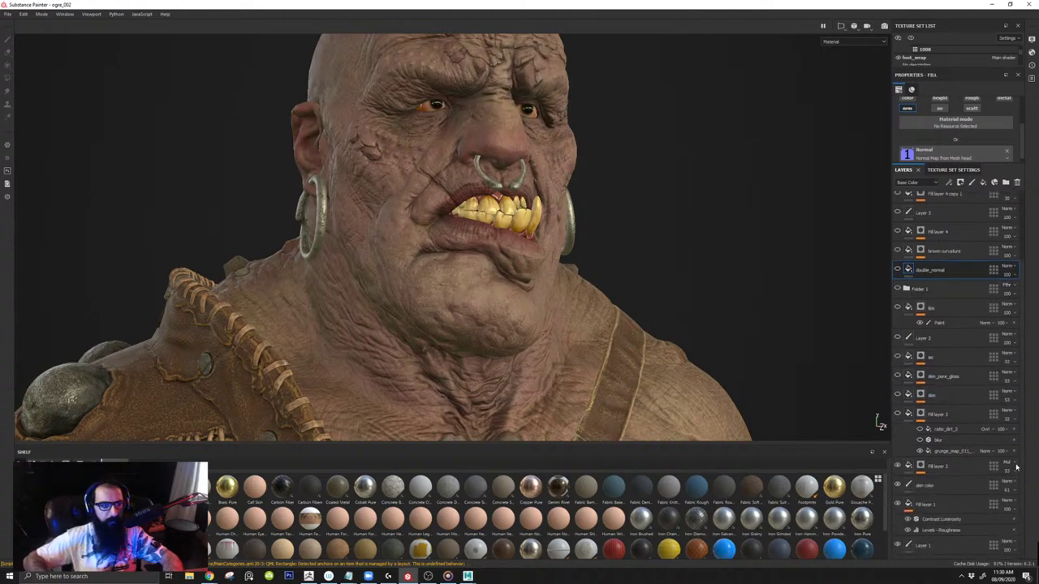
{"action": "left_click", "coordinate": [898, 504]}
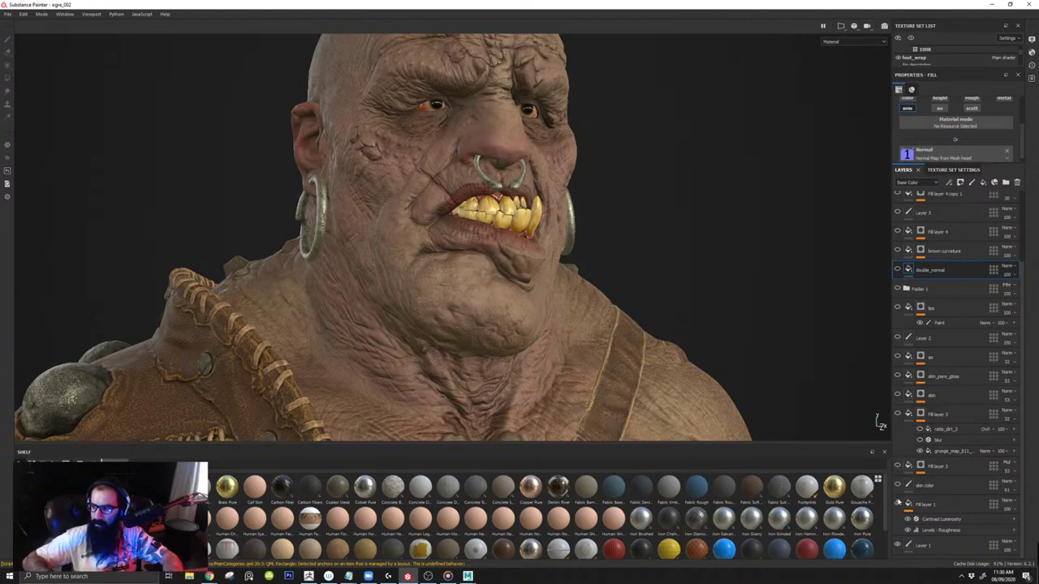
Step: Examine the head without its texture layers from several angles, then the textured torso and arms below it
{"action": "right_click_drag", "start_coordinate": [649, 276], "coordinate": [583, 249], "text": "alt"}
{"action": "left_click_drag", "start_coordinate": [606, 295], "coordinate": [519, 296], "text": "alt"}
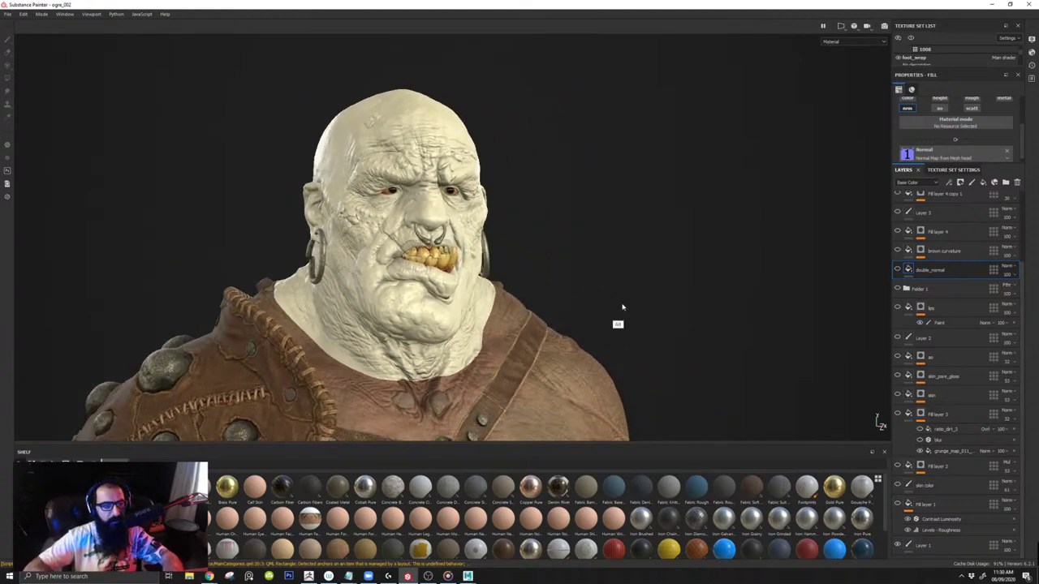
{"action": "left_click_drag", "start_coordinate": [623, 307], "coordinate": [532, 322], "text": "alt"}
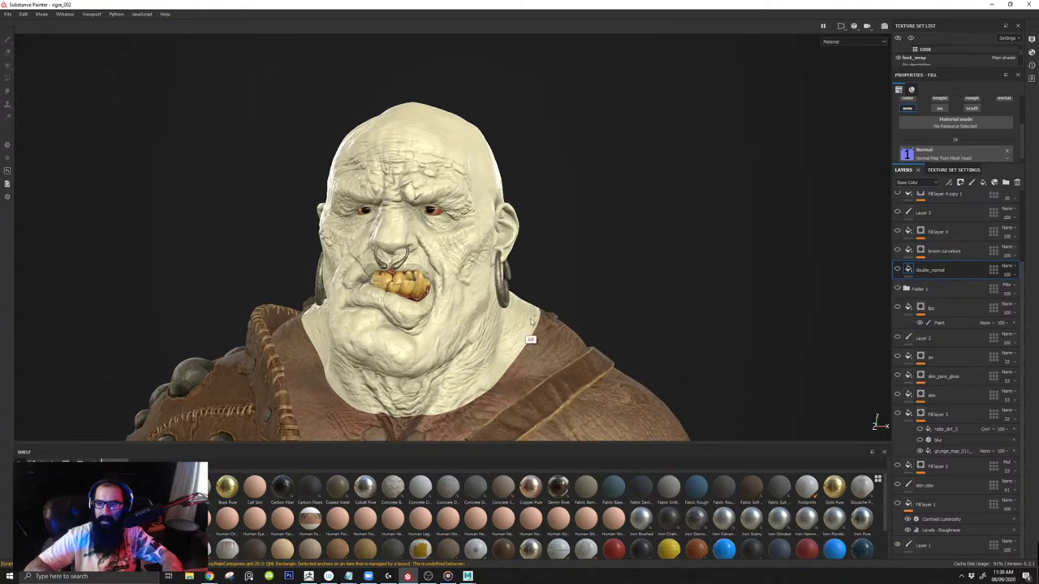
{"action": "right_click_drag", "start_coordinate": [532, 322], "coordinate": [505, 354], "text": "alt"}
{"action": "middle_click_drag", "start_coordinate": [505, 354], "coordinate": [560, 295], "text": "alt"}
{"action": "middle_click_drag", "start_coordinate": [565, 341], "coordinate": [571, 273], "text": "alt"}
{"action": "right_click_drag", "start_coordinate": [570, 273], "coordinate": [575, 324], "text": "alt"}
{"action": "middle_click_drag", "start_coordinate": [575, 325], "coordinate": [516, 156], "text": "alt"}
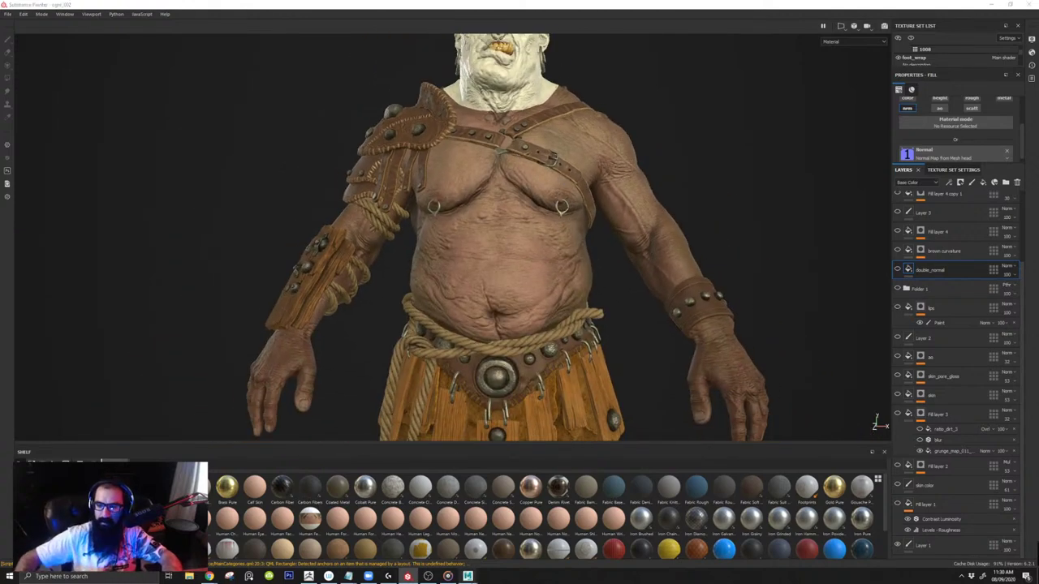
Step: Switch to Maya's ogre_005.mb scene, deselect ogre_fullbody_high and turn off the wireframe on the shaded high-poly model
{"action": "left_click", "coordinate": [519, 535]}
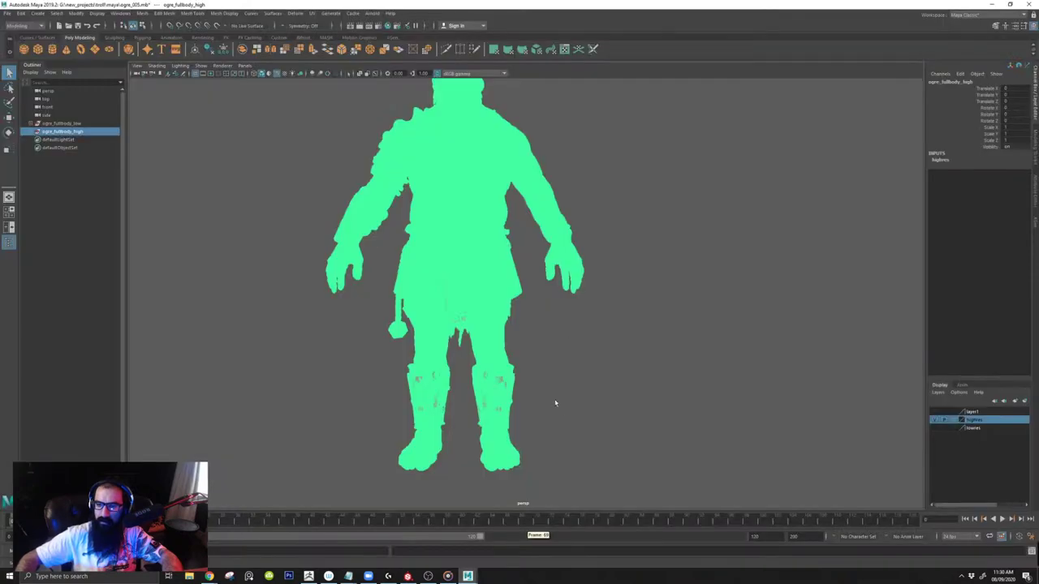
{"action": "left_click", "coordinate": [661, 310]}
{"action": "mouse_move", "coordinate": [577, 209]}
{"action": "left_mouse_down", "text": "alt"}
{"action": "mouse_move", "coordinate": [579, 181]}
{"action": "mouse_move", "coordinate": [284, 108]}
{"action": "mouse_move", "coordinate": [303, 132]}
{"action": "left_mouse_up", "text": "alt"}
{"action": "left_click", "coordinate": [277, 74]}
{"action": "right_click_drag", "start_coordinate": [303, 132], "coordinate": [213, 69], "text": "alt"}
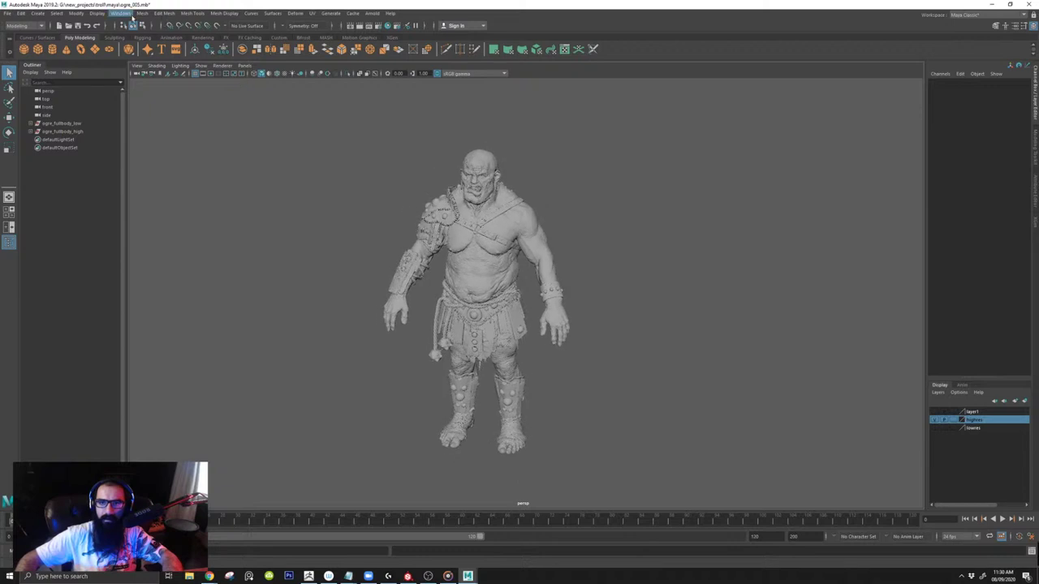
Step: Enable the Poly Count heads-up display in the viewport and review the high-poly ogre's figures
{"action": "left_click", "coordinate": [122, 15]}
{"action": "mouse_move", "coordinate": [97, 13]}
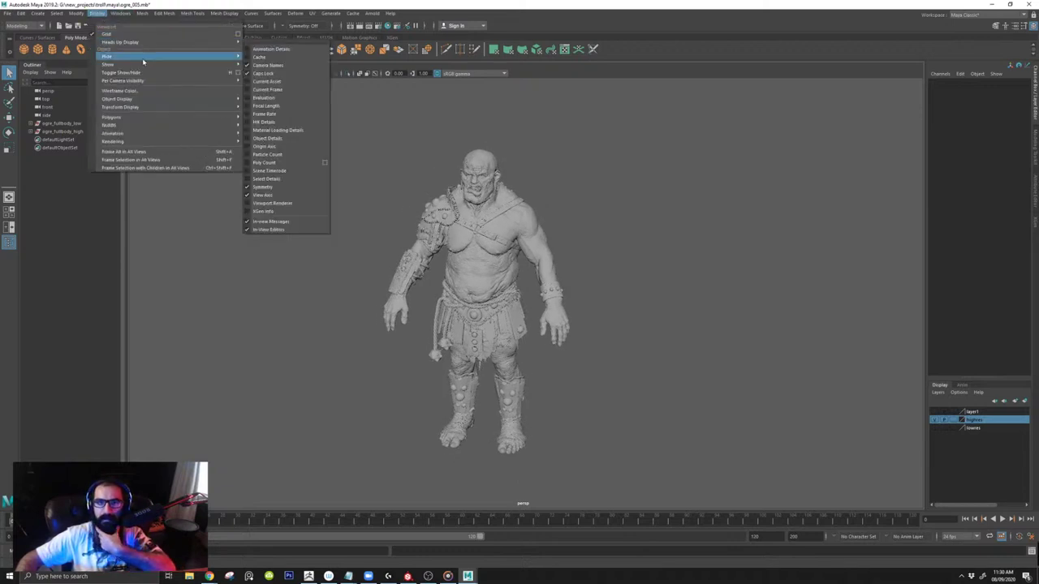
{"action": "mouse_move", "coordinate": [145, 65]}
{"action": "mouse_move", "coordinate": [169, 41]}
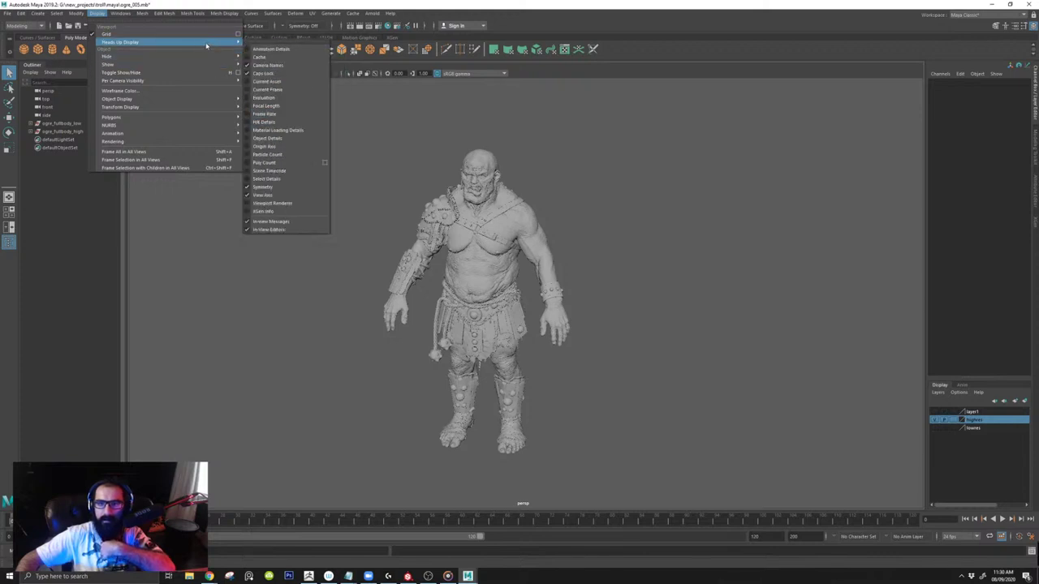
{"action": "left_click", "coordinate": [269, 162]}
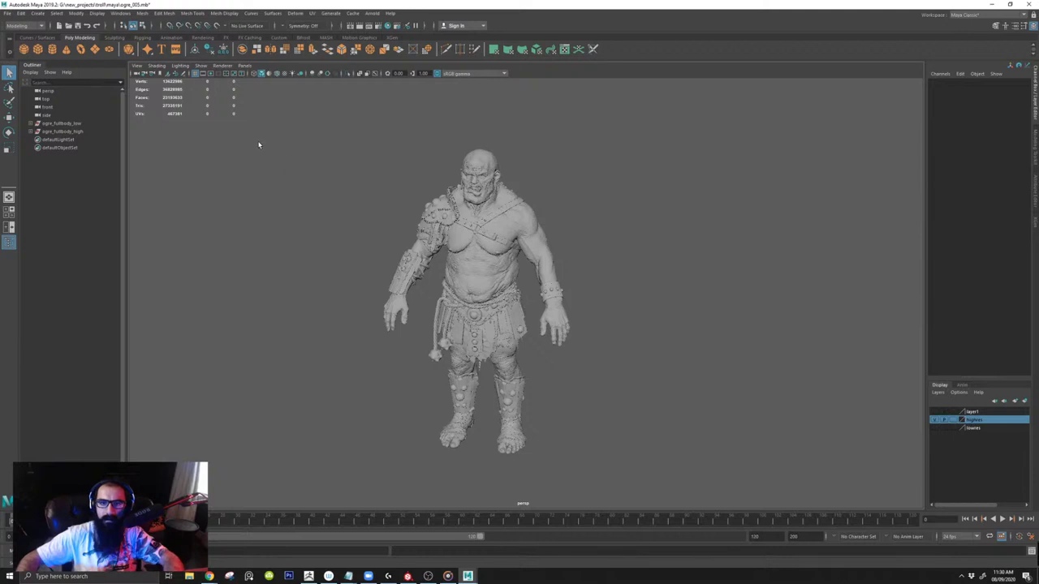
{"action": "right_click_drag", "start_coordinate": [259, 145], "coordinate": [328, 200], "text": "alt"}
{"action": "left_click_drag", "start_coordinate": [385, 149], "coordinate": [166, 119], "text": "alt"}
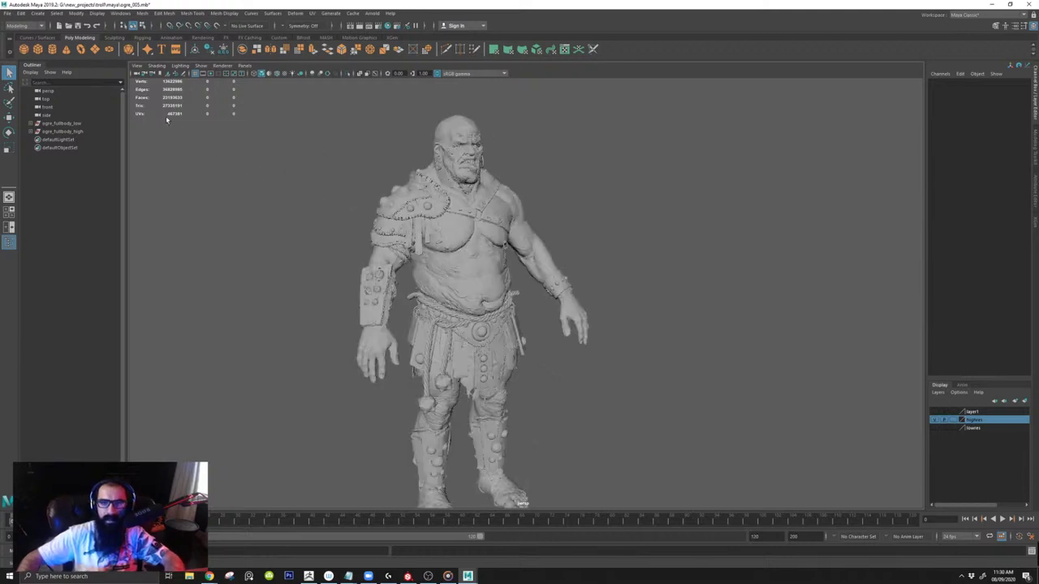
Step: Hide the highres display layer and make the lowres display layer visible
{"action": "left_click", "coordinate": [932, 421]}
{"action": "left_click", "coordinate": [935, 428]}
{"action": "left_click_drag", "start_coordinate": [535, 203], "coordinate": [362, 198], "text": "alt"}
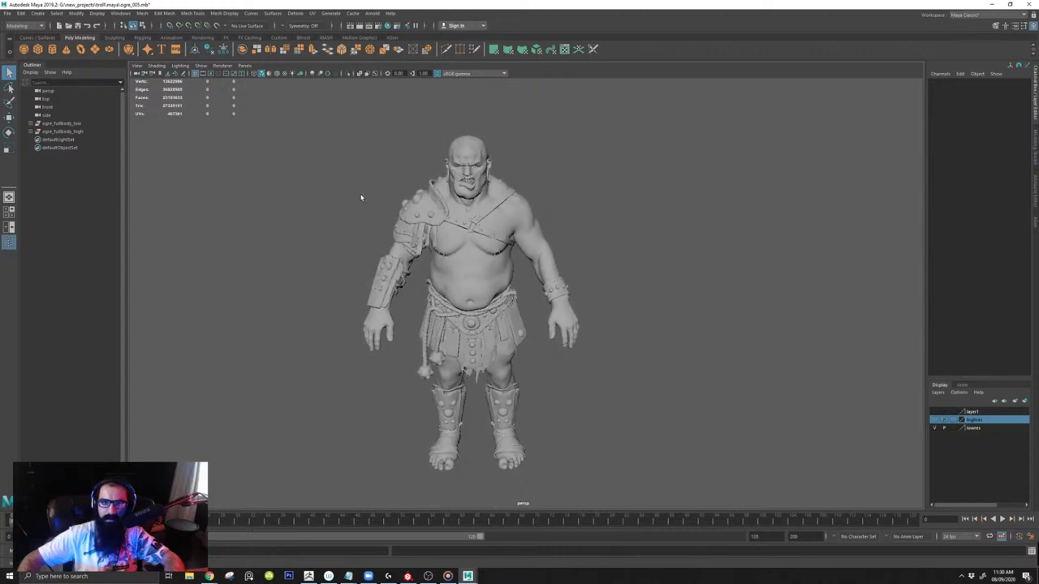
Step: Select the whole low-poly ogre to check its poly count and wireframe, and clear the selection
{"action": "left_click_drag", "start_coordinate": [308, 114], "coordinate": [635, 472]}
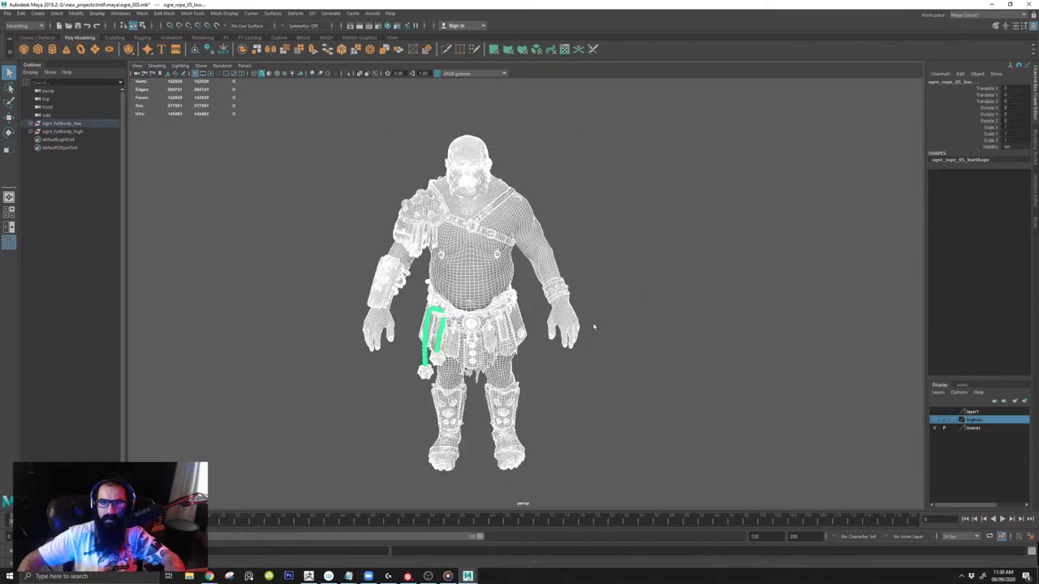
{"action": "left_click", "coordinate": [639, 291]}
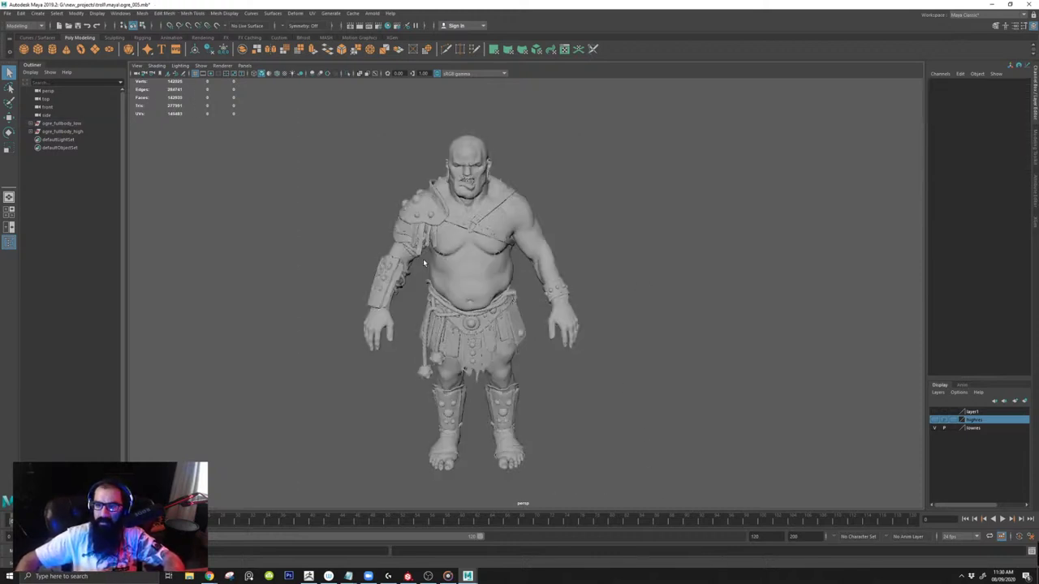
{"action": "left_click_drag", "start_coordinate": [423, 258], "coordinate": [519, 259], "text": "alt"}
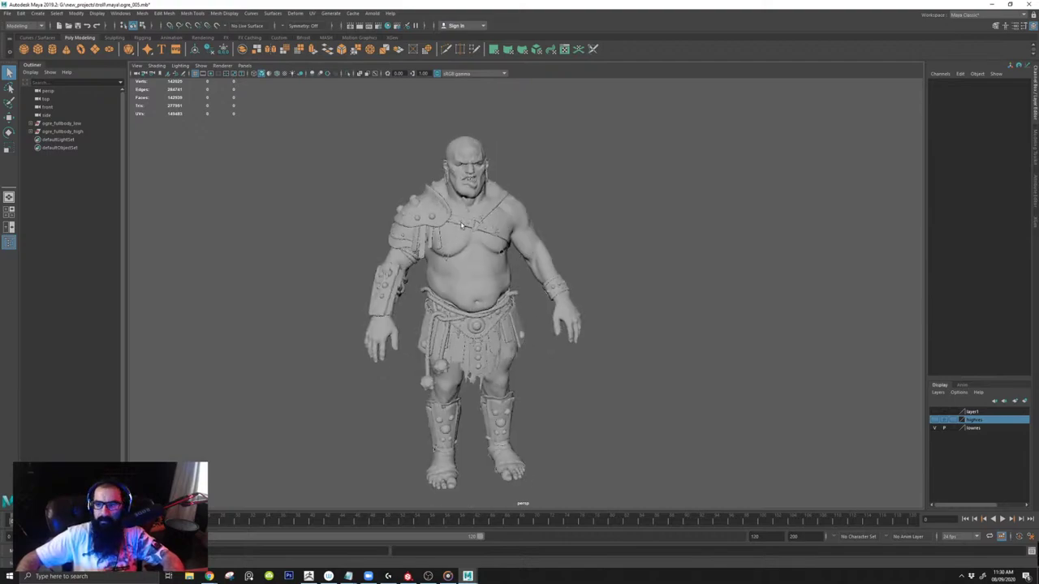
Step: Select all low-poly parts to inspect the belly and waist rope topology up close, and deselect them
{"action": "left_click_drag", "start_coordinate": [294, 116], "coordinate": [594, 439]}
{"action": "scroll", "coordinate": [595, 318], "scroll_direction": "up", "scroll_amount": 5}
{"action": "left_click_drag", "start_coordinate": [563, 327], "coordinate": [609, 325], "text": "alt"}
{"action": "middle_click_drag", "start_coordinate": [406, 321], "coordinate": [621, 301], "text": "alt"}
{"action": "scroll", "coordinate": [433, 301], "scroll_direction": "up", "scroll_amount": 3}
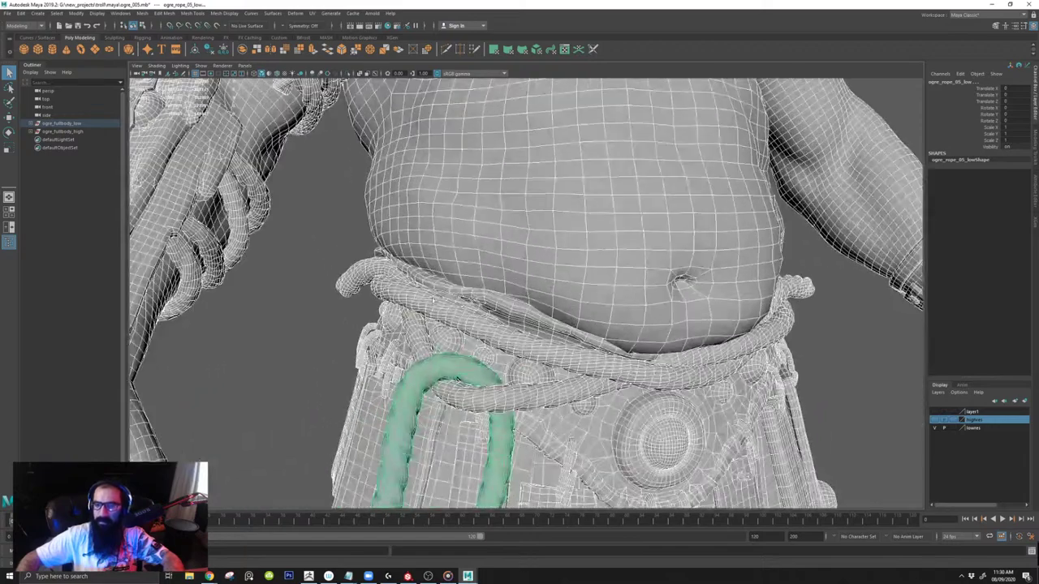
{"action": "left_click_drag", "start_coordinate": [433, 301], "coordinate": [304, 306], "text": "alt"}
{"action": "left_click", "coordinate": [304, 306]}
{"action": "middle_click_drag", "start_coordinate": [304, 306], "coordinate": [455, 295], "text": "alt"}
{"action": "left_click_drag", "start_coordinate": [455, 295], "coordinate": [428, 295], "text": "alt"}
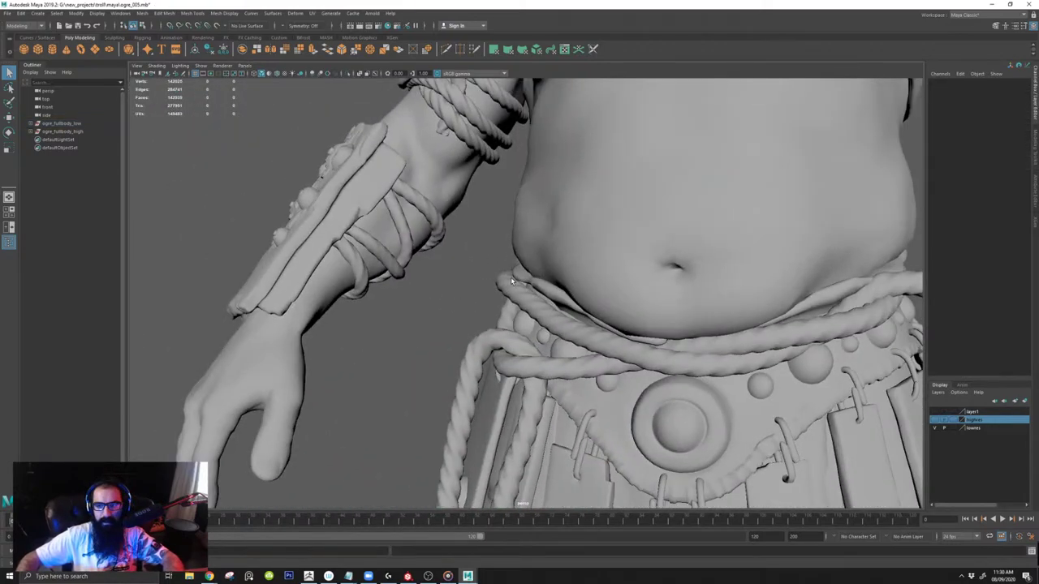
Step: Examine the shaded low-poly ogre from the back, the front and close to the torso
{"action": "scroll", "coordinate": [524, 276], "scroll_direction": "down", "scroll_amount": 2}
{"action": "left_click_drag", "start_coordinate": [406, 264], "coordinate": [436, 262], "text": "alt"}
{"action": "scroll", "coordinate": [436, 261], "scroll_direction": "down", "scroll_amount": 3}
{"action": "left_click_drag", "start_coordinate": [381, 235], "coordinate": [430, 252], "text": "alt"}
{"action": "left_click_drag", "start_coordinate": [493, 250], "coordinate": [534, 243], "text": "alt"}
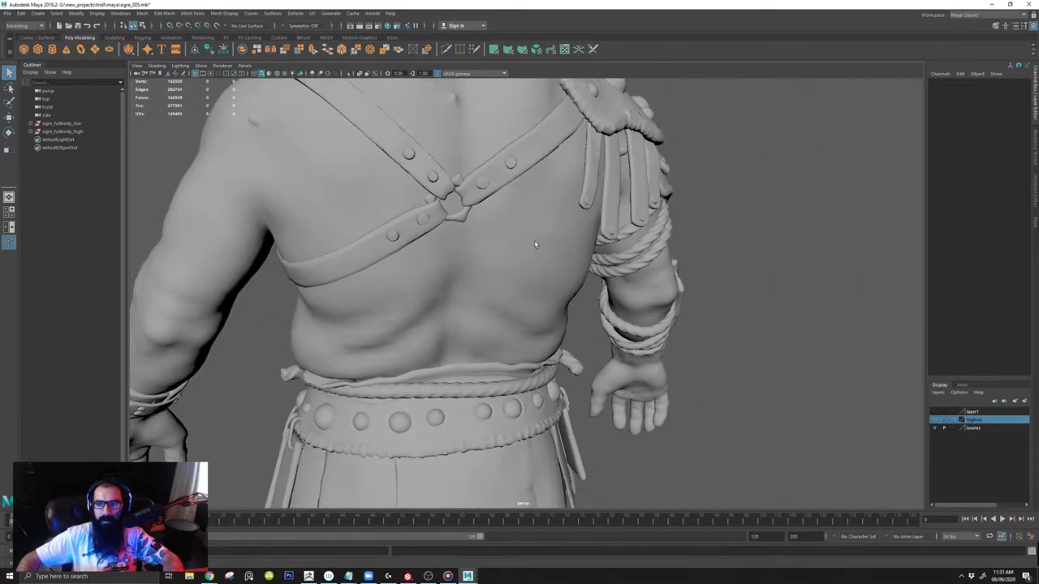
{"action": "mouse_move", "coordinate": [521, 293]}
{"action": "left_mouse_down", "text": "alt"}
{"action": "mouse_move", "coordinate": [588, 250]}
{"action": "mouse_move", "coordinate": [532, 292]}
{"action": "left_mouse_up", "text": "alt"}
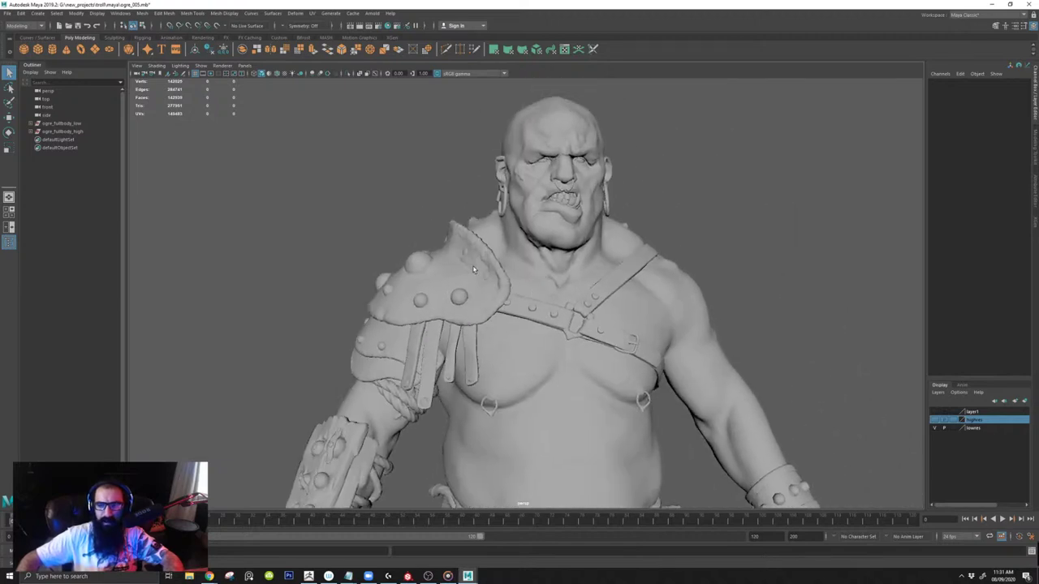
{"action": "left_click_drag", "start_coordinate": [474, 270], "coordinate": [645, 295], "text": "alt"}
{"action": "middle_click_drag", "start_coordinate": [548, 364], "coordinate": [537, 107], "text": "alt"}
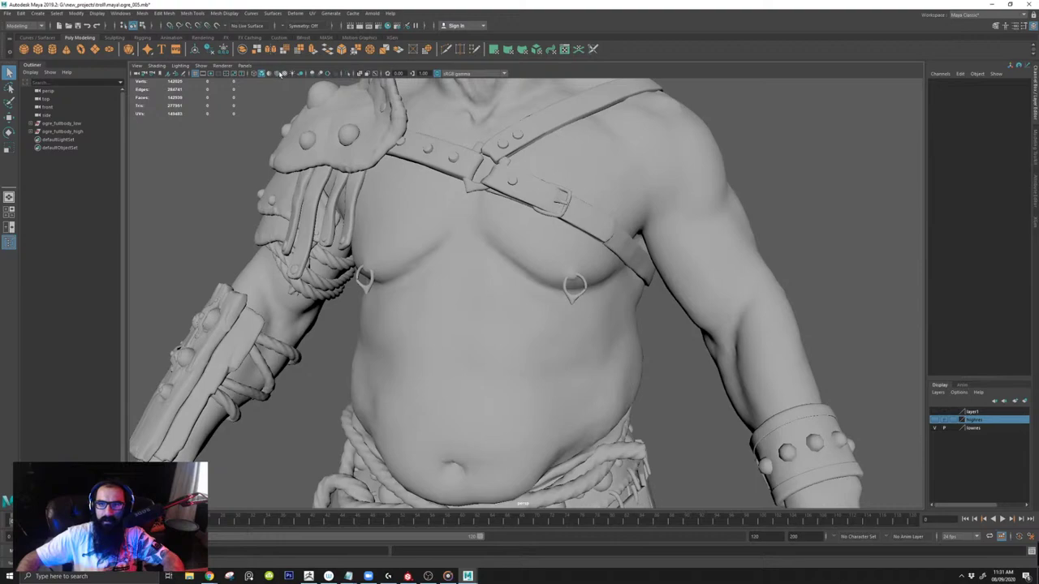
Step: Show the wireframe on the shaded low-poly ogre and select the studs of the shoulder armor
{"action": "left_click", "coordinate": [278, 74]}
{"action": "left_click_drag", "start_coordinate": [365, 203], "coordinate": [430, 204], "text": "alt"}
{"action": "middle_click_drag", "start_coordinate": [430, 204], "coordinate": [444, 253], "text": "alt"}
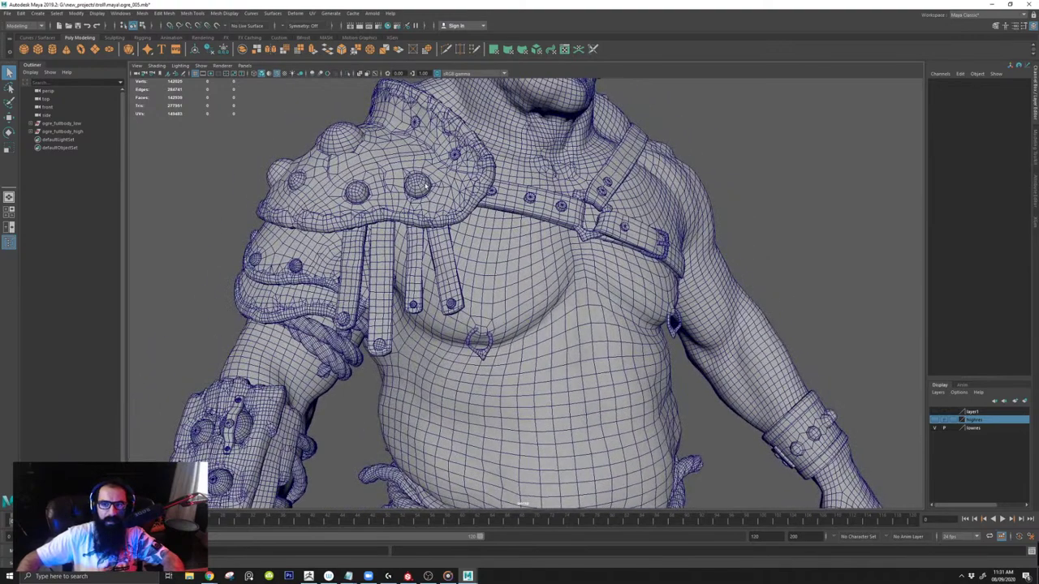
{"action": "left_click", "coordinate": [329, 138]}
{"action": "left_click_drag", "start_coordinate": [420, 283], "coordinate": [383, 286], "text": "alt"}
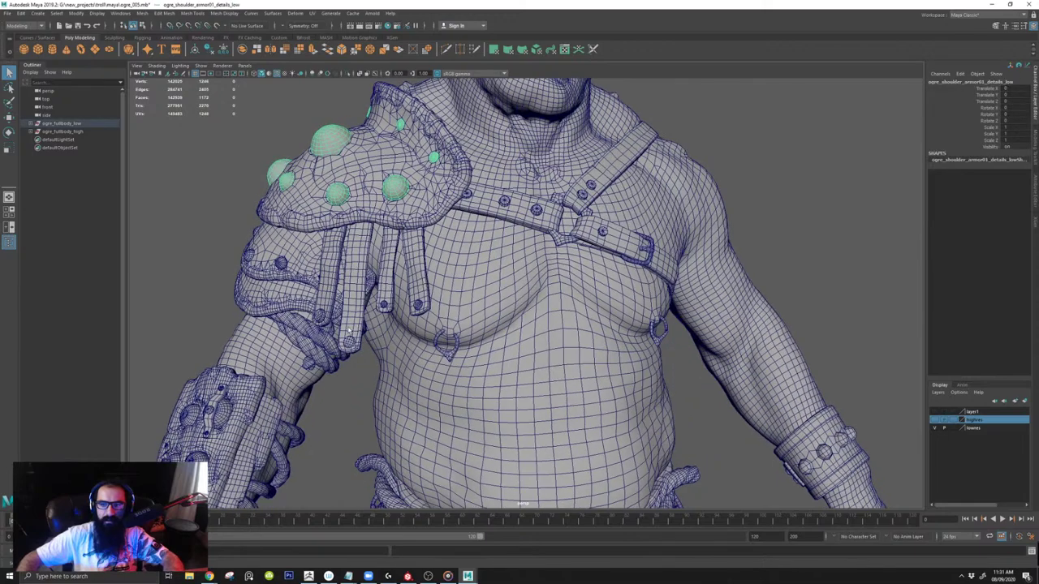
Step: Select the upper-arm, forearm and waist ropes together with the rope hanging from the belt
{"action": "middle_click_drag", "start_coordinate": [383, 286], "coordinate": [406, 154], "text": "alt"}
{"action": "left_click", "coordinate": [341, 215]}
{"action": "left_click_drag", "start_coordinate": [354, 301], "coordinate": [310, 324], "text": "alt"}
{"action": "left_click", "coordinate": [309, 323], "text": "shift"}
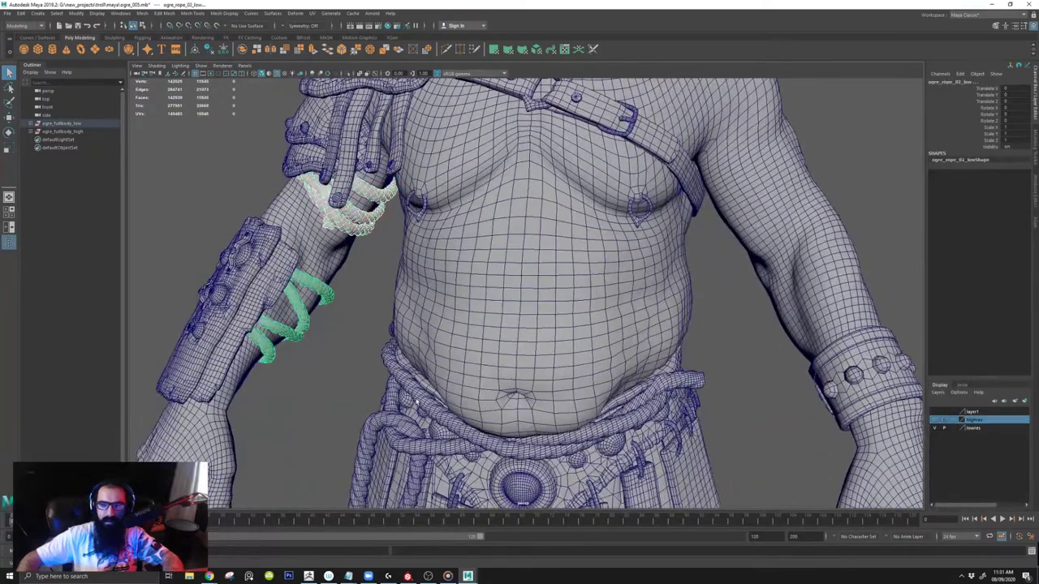
{"action": "left_click", "coordinate": [412, 392], "text": "shift"}
{"action": "middle_click_drag", "start_coordinate": [364, 422], "coordinate": [380, 274], "text": "alt"}
{"action": "left_click", "coordinate": [377, 300], "text": "shift"}
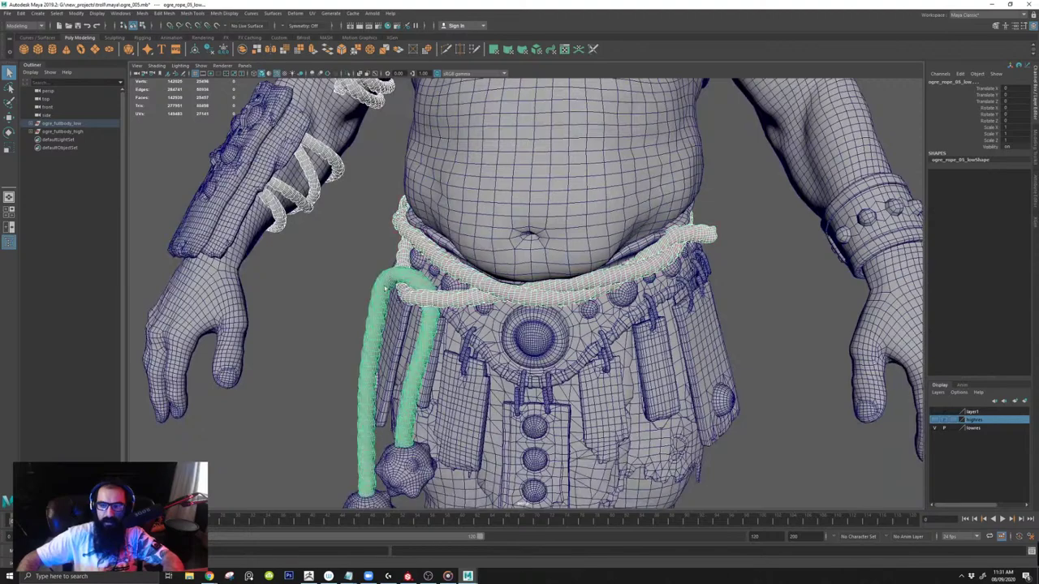
Step: Select the two mace heads at the ends of the hanging rope to inspect their topology
{"action": "middle_click_drag", "start_coordinate": [281, 395], "coordinate": [276, 265], "text": "alt"}
{"action": "left_click_drag", "start_coordinate": [276, 264], "coordinate": [249, 242], "text": "alt"}
{"action": "middle_click_drag", "start_coordinate": [333, 393], "coordinate": [317, 310], "text": "alt"}
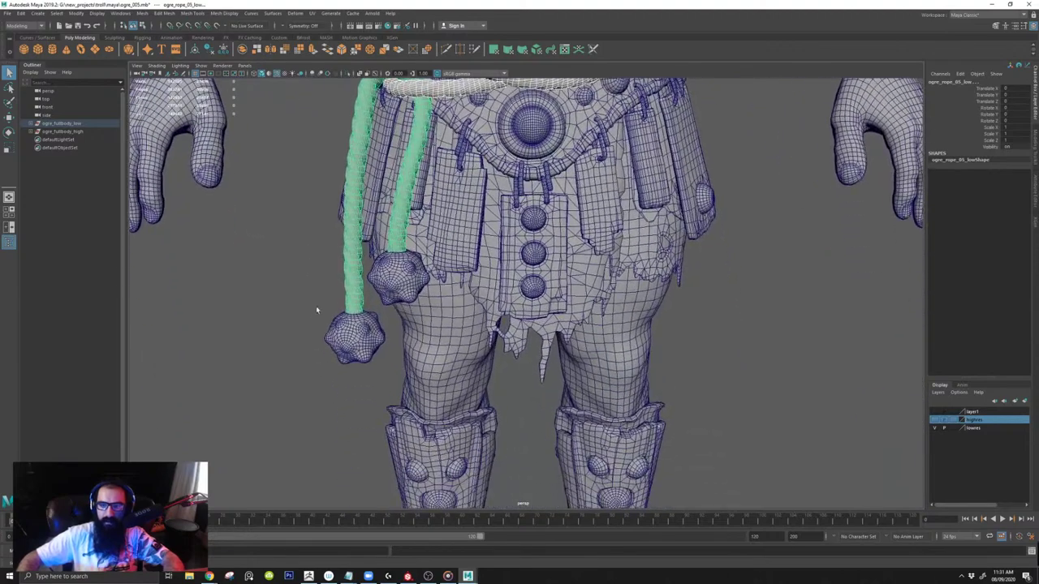
{"action": "left_click", "coordinate": [357, 349]}
{"action": "left_click", "coordinate": [394, 284], "text": "shift"}
{"action": "left_click_drag", "start_coordinate": [404, 319], "coordinate": [368, 332], "text": "alt"}
{"action": "left_click", "coordinate": [368, 335]}
{"action": "middle_click_drag", "start_coordinate": [368, 335], "coordinate": [351, 376], "text": "alt"}
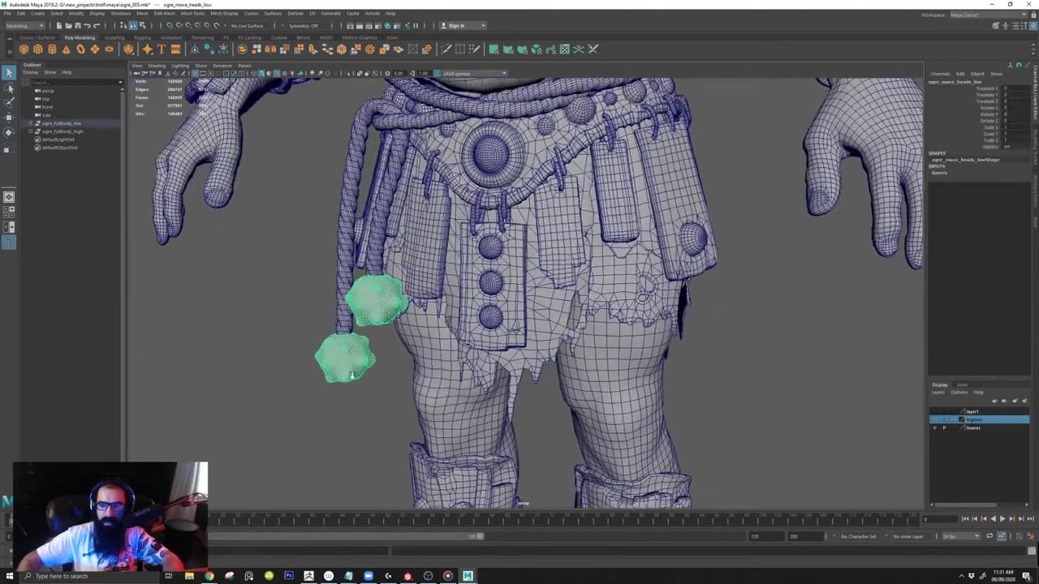
Step: Select the round studs on the wooden skirt panels to inspect their topology
{"action": "left_click_drag", "start_coordinate": [352, 376], "coordinate": [395, 367], "text": "alt"}
{"action": "middle_click_drag", "start_coordinate": [395, 366], "coordinate": [317, 415], "text": "alt"}
{"action": "left_click_drag", "start_coordinate": [317, 415], "coordinate": [264, 412], "text": "alt"}
{"action": "left_click", "coordinate": [411, 294]}
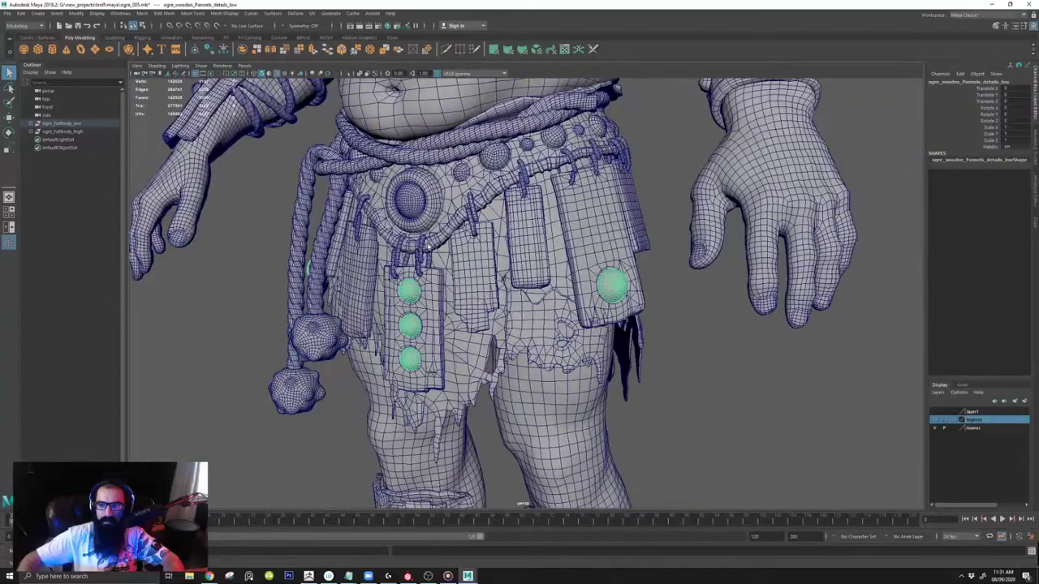
Step: Clear the stud selection and examine the low-poly topology of the belt's round medallion, studs and waist ropes
{"action": "left_click", "coordinate": [425, 209]}
{"action": "left_click_drag", "start_coordinate": [426, 210], "coordinate": [471, 166], "text": "alt"}
{"action": "left_click", "coordinate": [386, 166]}
{"action": "right_click_drag", "start_coordinate": [357, 171], "coordinate": [390, 179], "text": "alt"}
{"action": "middle_click_drag", "start_coordinate": [390, 179], "coordinate": [479, 326], "text": "alt"}
{"action": "left_click_drag", "start_coordinate": [479, 327], "coordinate": [496, 328], "text": "alt"}
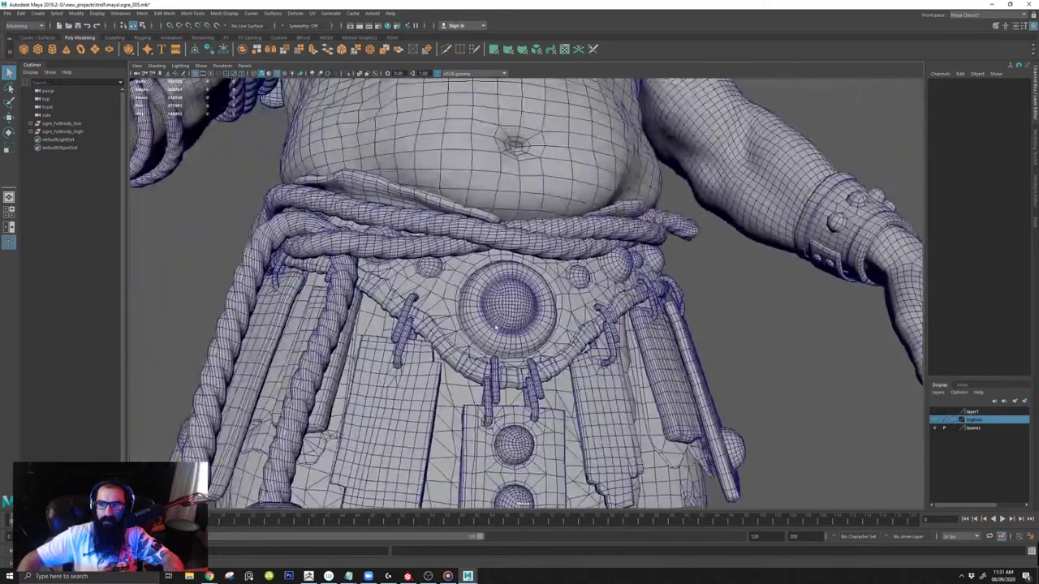
{"action": "right_click_drag", "start_coordinate": [496, 328], "coordinate": [536, 326], "text": "alt"}
{"action": "left_click_drag", "start_coordinate": [536, 326], "coordinate": [582, 317], "text": "alt"}
{"action": "right_click_drag", "start_coordinate": [583, 317], "coordinate": [605, 318], "text": "alt"}
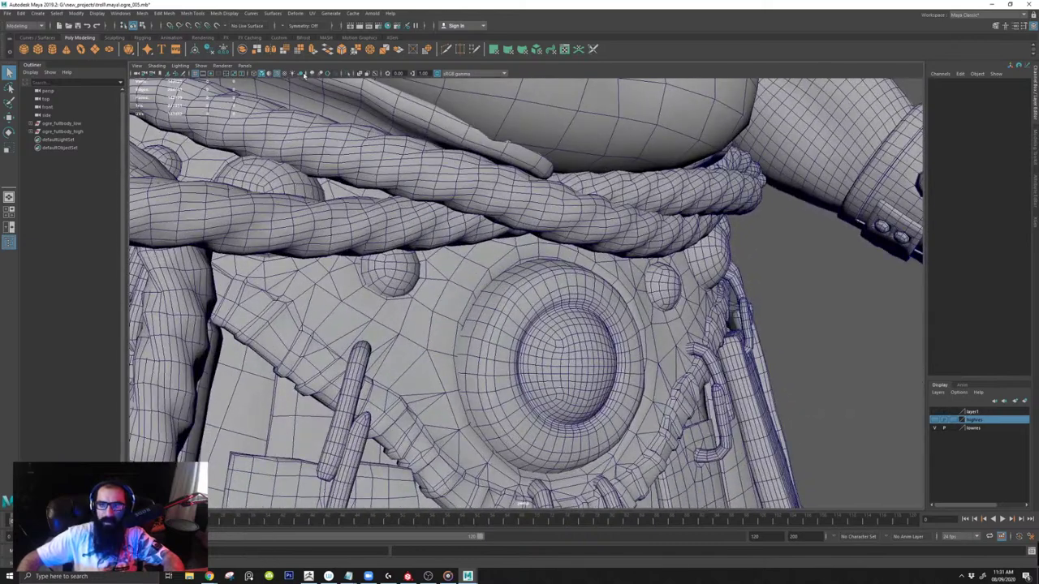
Step: Switch to Substance Painter and render the ogre's wooden skirt, belt and hanging maces with Iray to examine their materials
{"action": "left_click", "coordinate": [407, 576]}
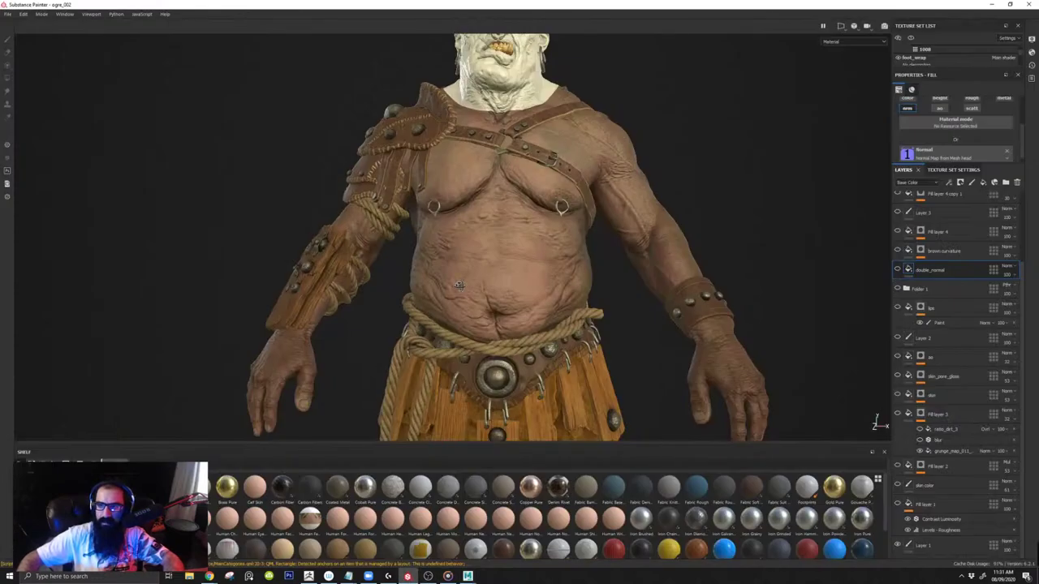
{"action": "left_click_drag", "start_coordinate": [459, 286], "coordinate": [611, 305], "text": "alt"}
{"action": "middle_click_drag", "start_coordinate": [603, 269], "coordinate": [624, 56], "text": "alt"}
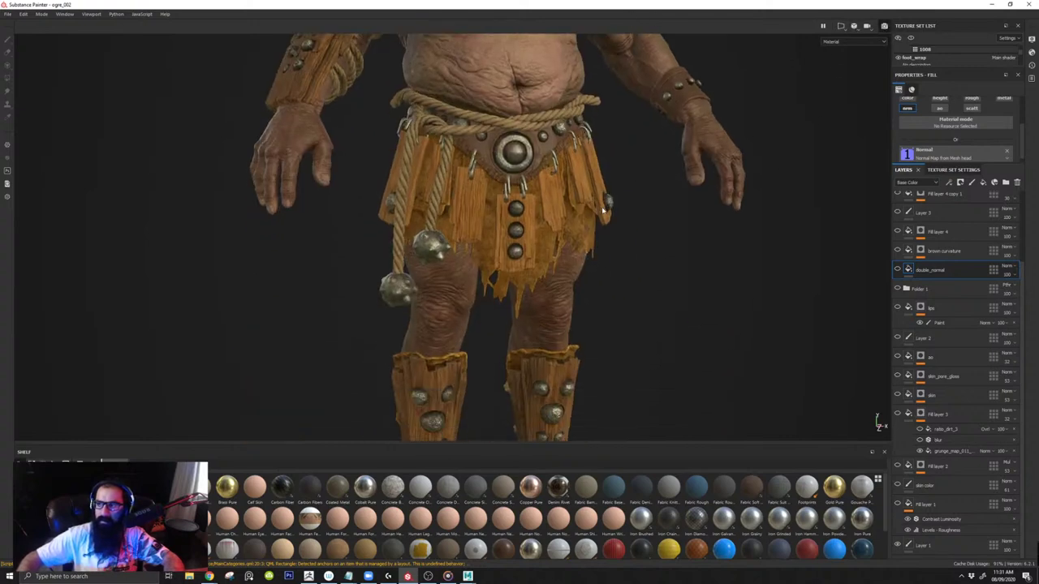
{"action": "key", "text": "F10"}
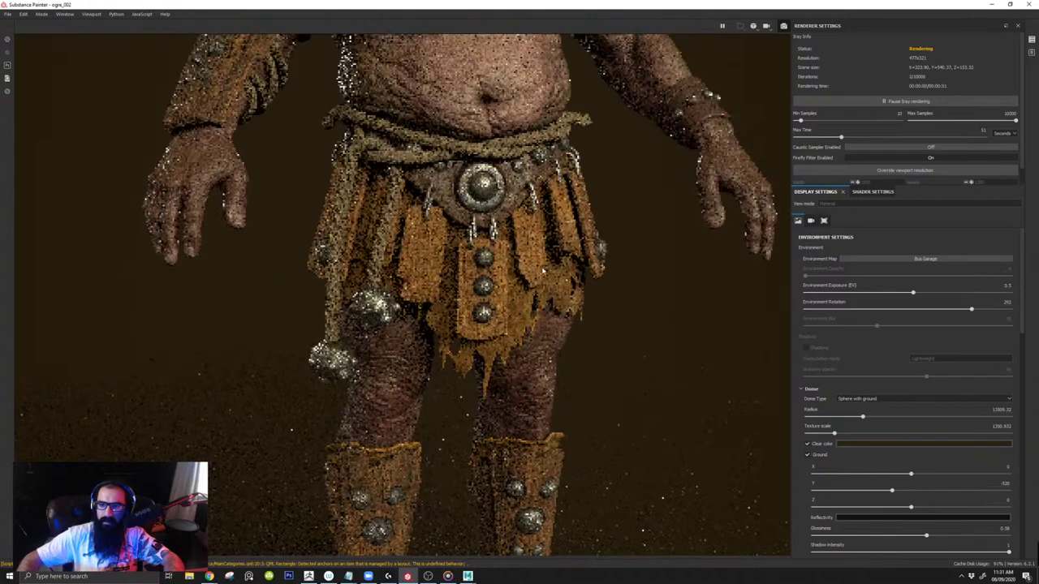
{"action": "left_click_drag", "start_coordinate": [565, 309], "coordinate": [618, 319], "text": "alt"}
{"action": "right_click_drag", "start_coordinate": [544, 353], "coordinate": [670, 394], "text": "alt"}
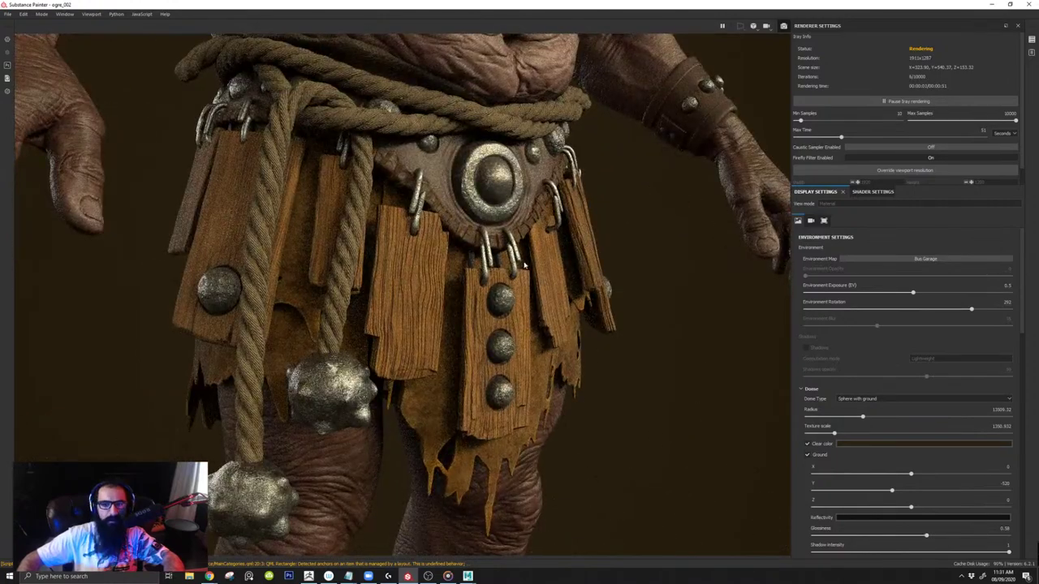
{"action": "left_click_drag", "start_coordinate": [508, 242], "coordinate": [529, 256], "text": "alt"}
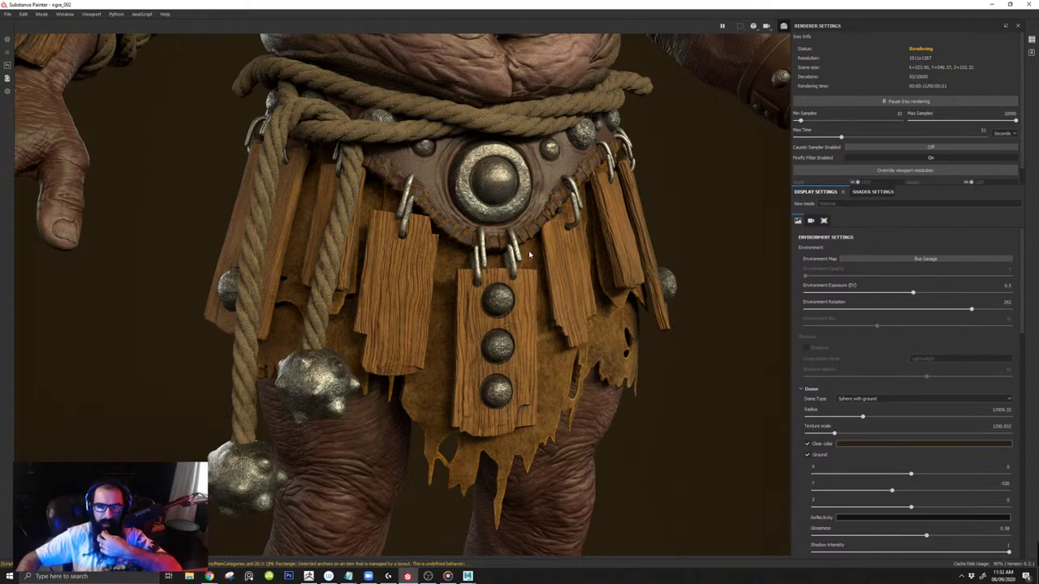
Step: Frame the ogre's torso and head in the Iray render, and return to painting mode
{"action": "scroll", "coordinate": [385, 371], "scroll_direction": "down", "scroll_amount": 2}
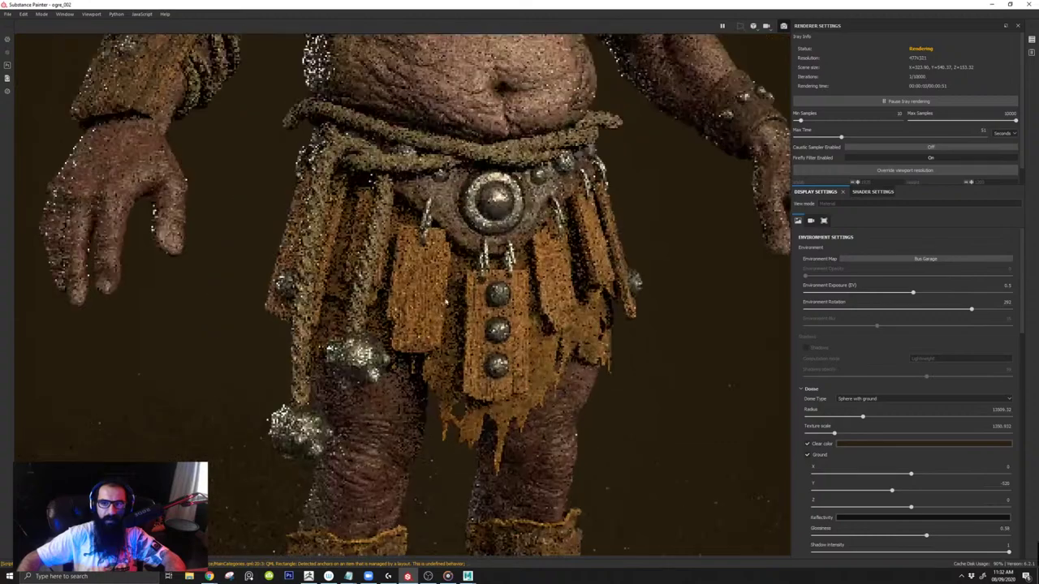
{"action": "middle_click_drag", "start_coordinate": [385, 121], "coordinate": [384, 536], "text": "alt"}
{"action": "scroll", "coordinate": [402, 295], "scroll_direction": "down", "scroll_amount": 1}
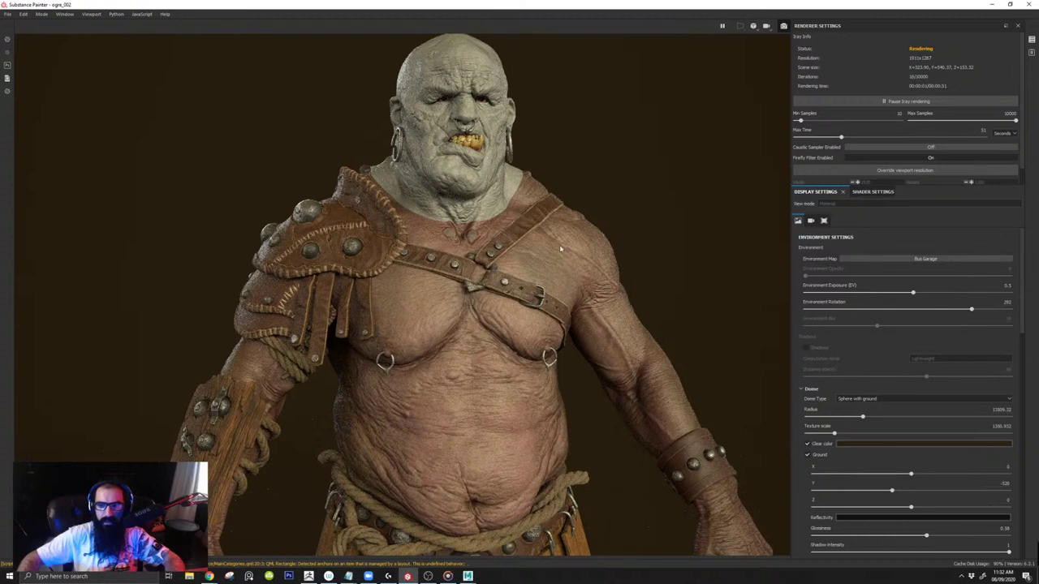
{"action": "left_click", "coordinate": [785, 26]}
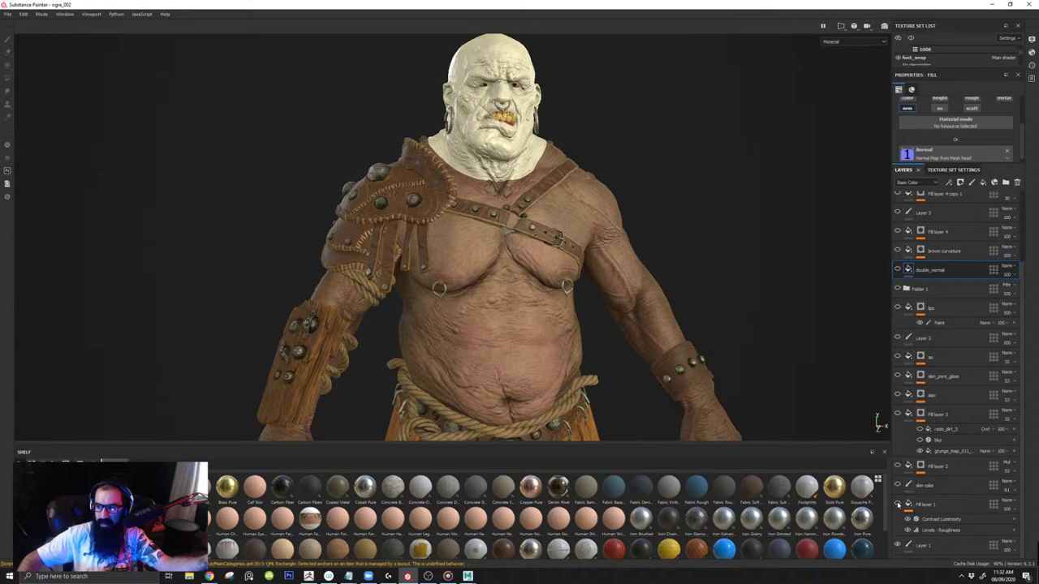
Step: Make Fill layer 1 of the head visible and frame the face up close
{"action": "left_click", "coordinate": [898, 505]}
{"action": "left_click_drag", "start_coordinate": [548, 199], "coordinate": [524, 197], "text": "alt"}
{"action": "middle_click_drag", "start_coordinate": [525, 197], "coordinate": [521, 341], "text": "alt"}
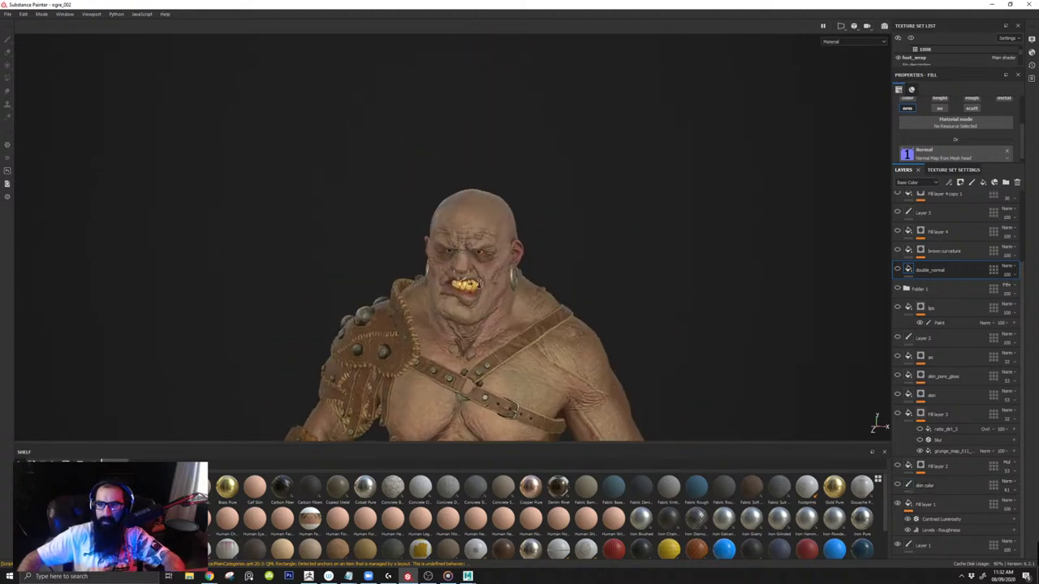
{"action": "right_click_drag", "start_coordinate": [521, 325], "coordinate": [555, 284], "text": "alt"}
{"action": "left_click_drag", "start_coordinate": [555, 284], "coordinate": [459, 279], "text": "alt"}
{"action": "right_click_drag", "start_coordinate": [460, 279], "coordinate": [642, 330], "text": "alt"}
Step: Display only the base color channel and examine the side of the head around the ear
{"action": "key", "text": "c"}
{"action": "left_click_drag", "start_coordinate": [402, 247], "coordinate": [223, 277], "text": "alt"}
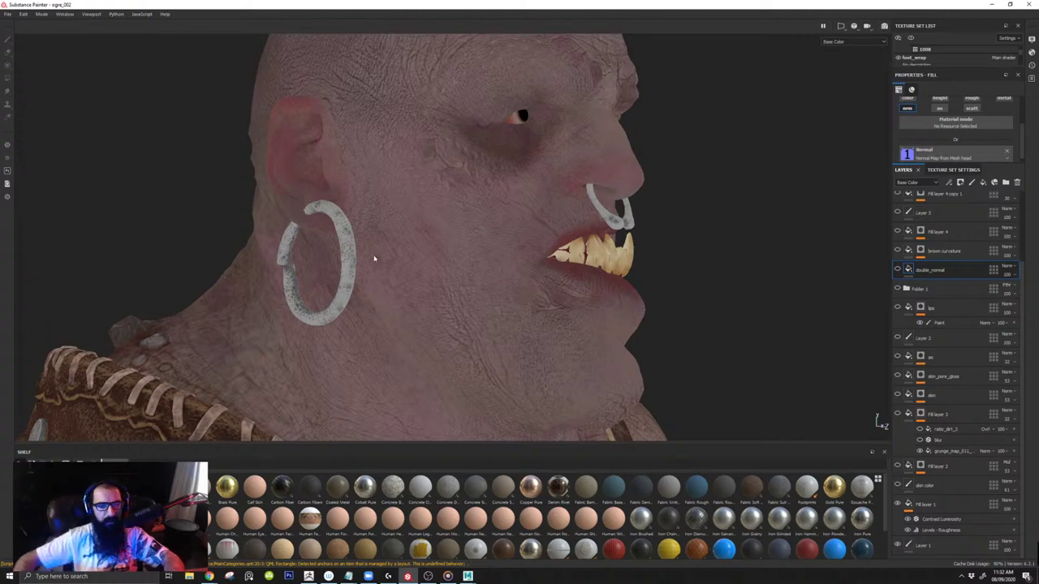
{"action": "left_click_drag", "start_coordinate": [374, 258], "coordinate": [268, 251], "text": "alt"}
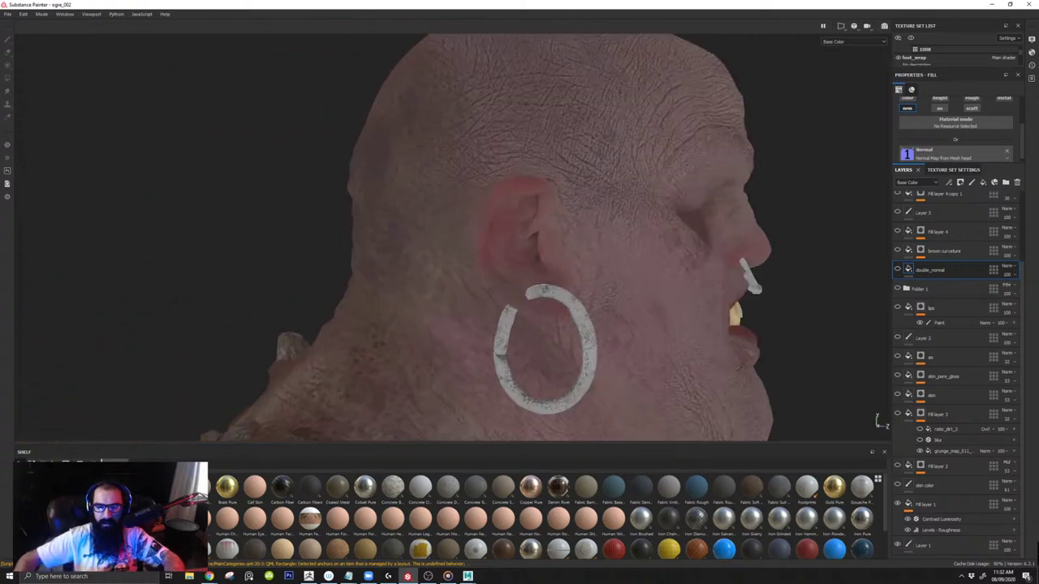
Step: Switch to Chrome and open the body scans category of the 3D Scan Store website in a new tab
{"action": "left_click", "coordinate": [209, 577]}
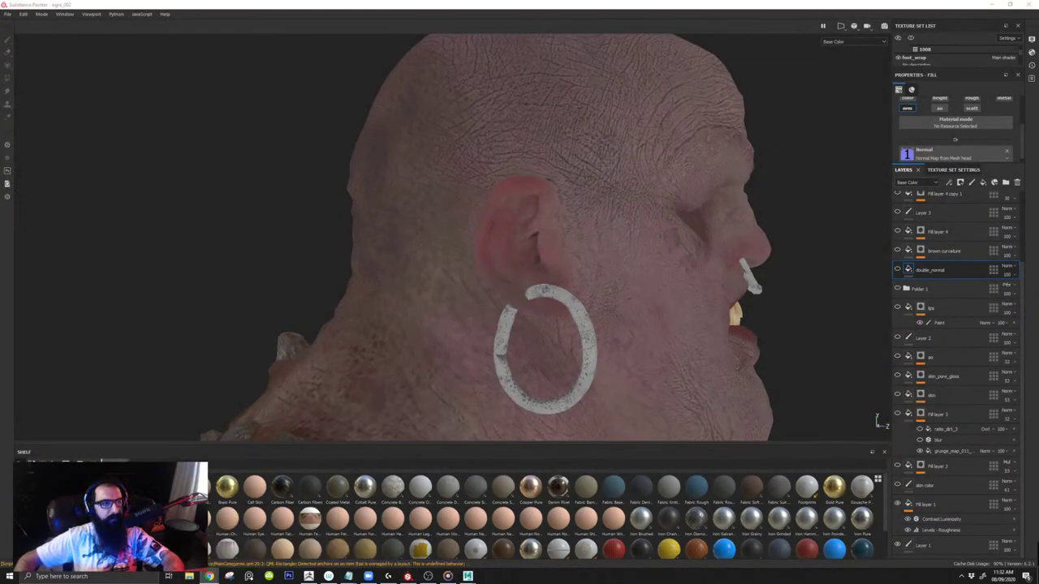
{"action": "left_click_drag", "start_coordinate": [2, 80], "coordinate": [414, 87]}
{"action": "double_click", "coordinate": [414, 87]}
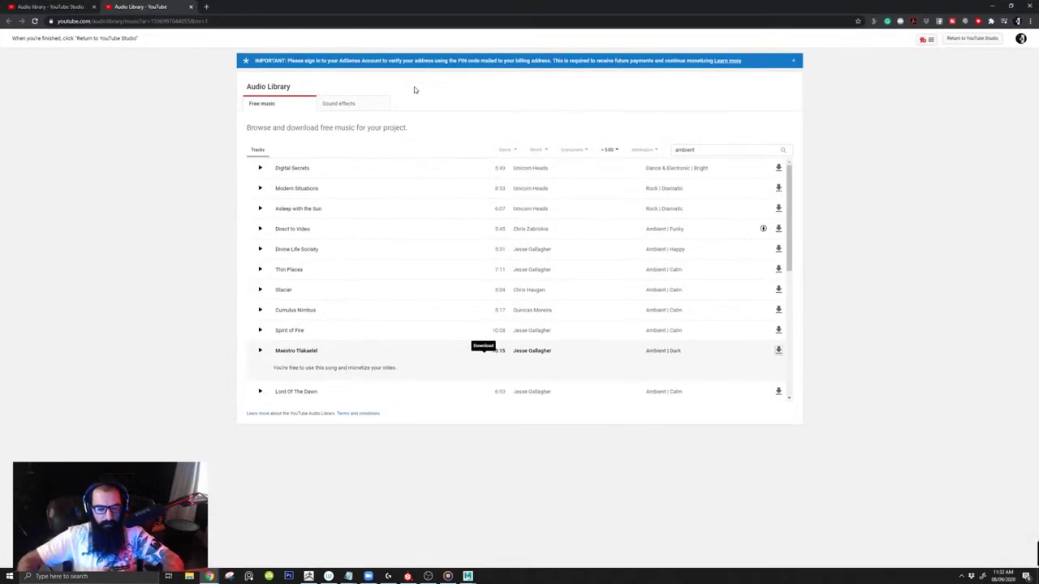
{"action": "key", "text": "ctrl+t"}
{"action": "type", "text": "3dscan"}
{"action": "key", "text": "Return"}
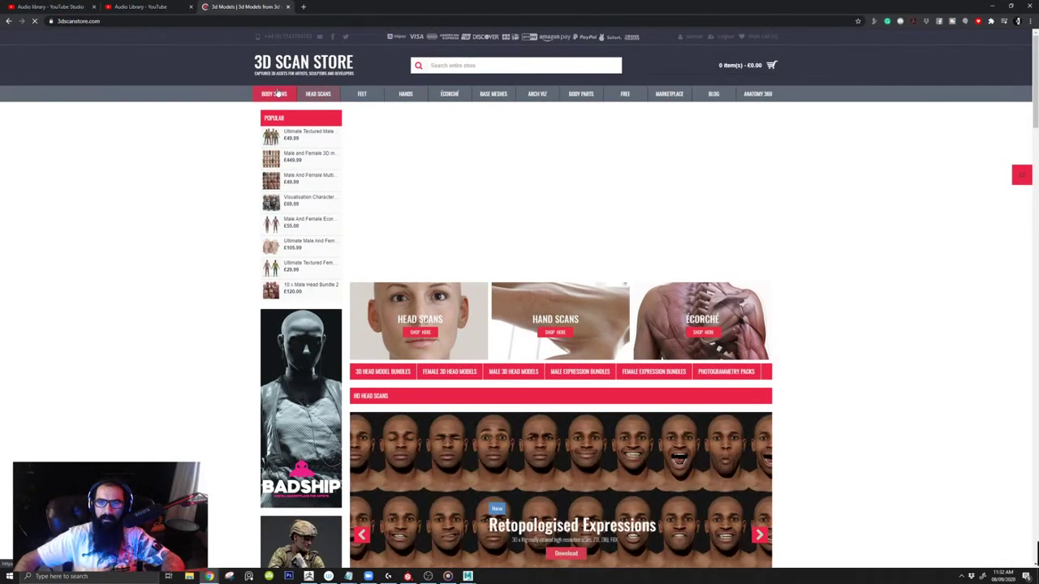
{"action": "left_click", "coordinate": [275, 94]}
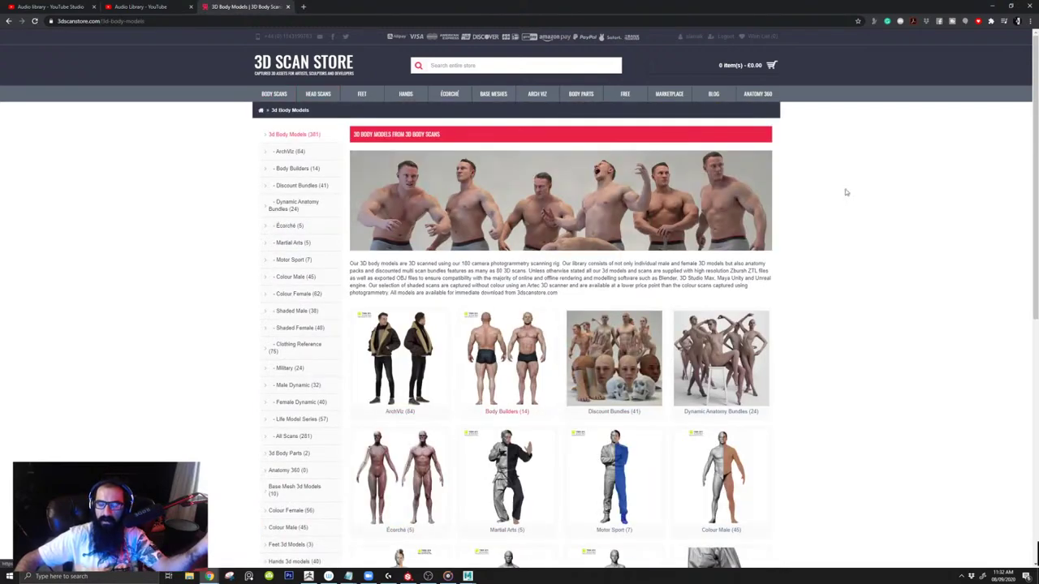
Step: Return to Substance Painter and examine the base color of the ogre's ear, cheek, eyes and mouth from several angles
{"action": "left_click", "coordinate": [991, 6]}
{"action": "left_click_drag", "start_coordinate": [720, 210], "coordinate": [600, 218], "text": "alt"}
{"action": "right_click_drag", "start_coordinate": [601, 217], "coordinate": [439, 235], "text": "alt"}
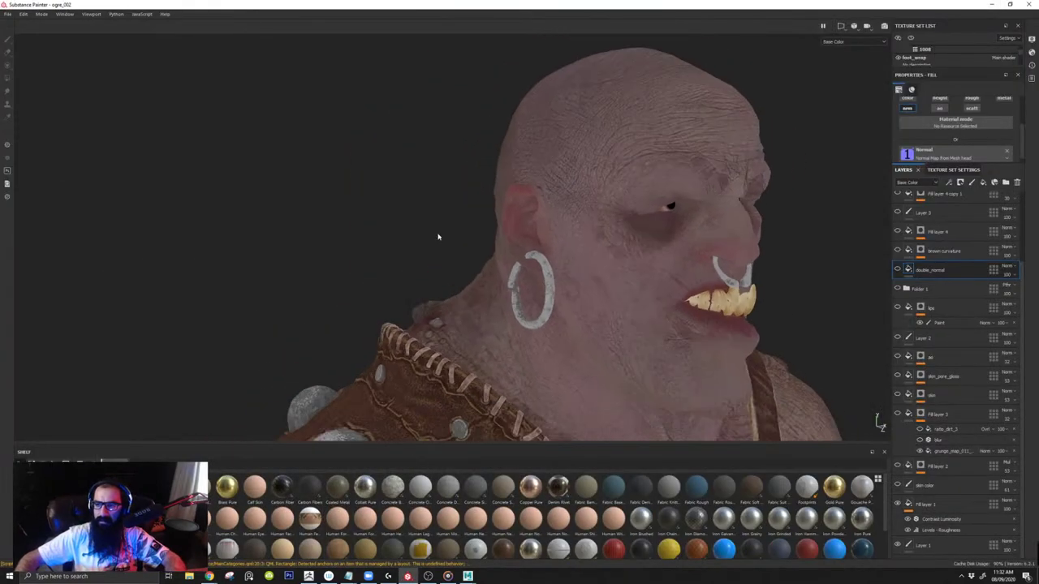
{"action": "left_click_drag", "start_coordinate": [439, 235], "coordinate": [341, 219], "text": "alt"}
{"action": "right_click_drag", "start_coordinate": [487, 219], "coordinate": [649, 287], "text": "alt"}
{"action": "left_click_drag", "start_coordinate": [650, 287], "coordinate": [423, 264], "text": "alt"}
{"action": "left_click_drag", "start_coordinate": [236, 208], "coordinate": [652, 232], "text": "alt"}
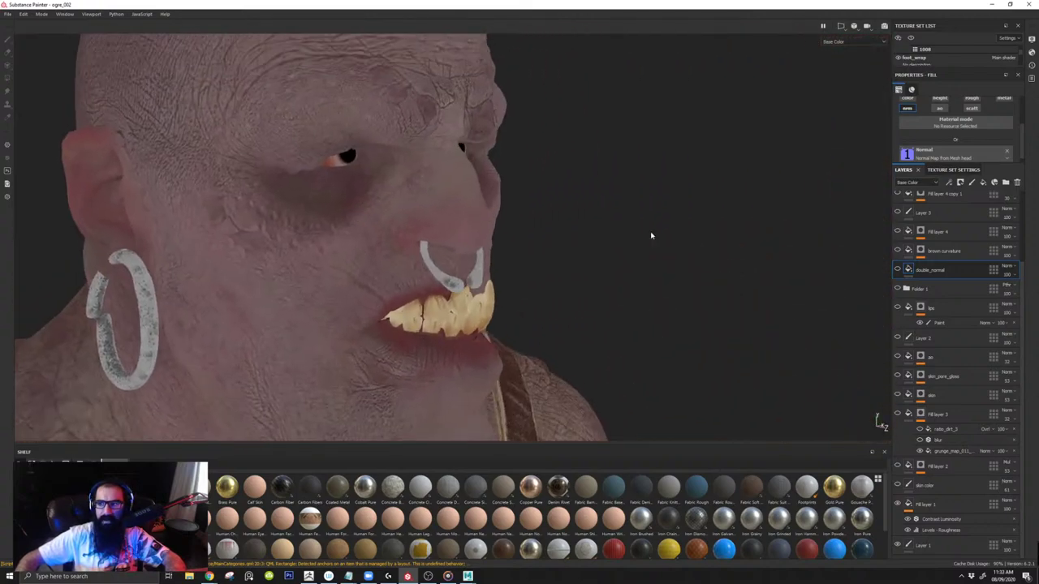
{"action": "right_click_drag", "start_coordinate": [493, 276], "coordinate": [72, 183], "text": "alt"}
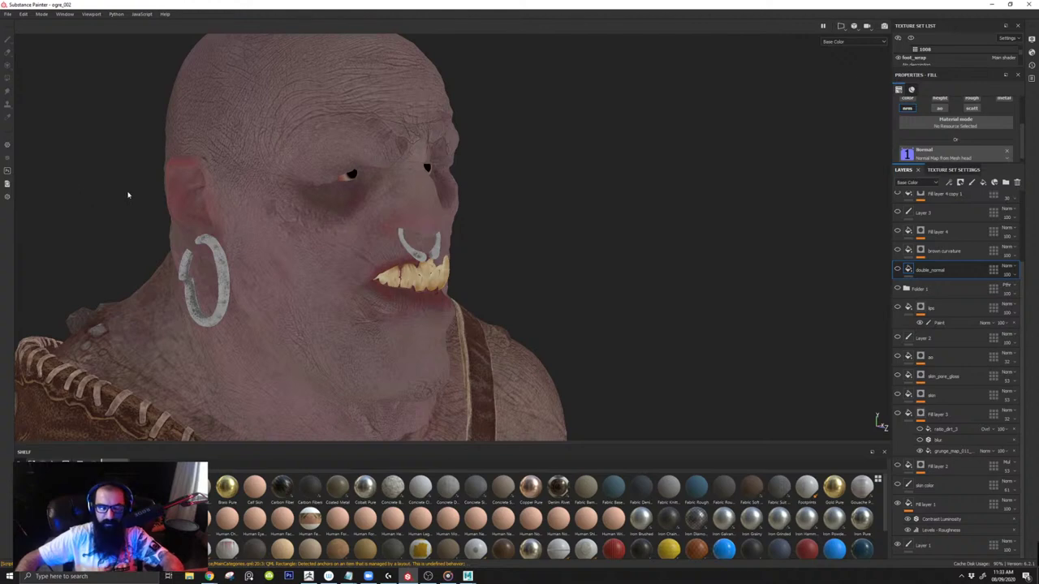
Step: Compare the full material view with the base color channel on the other side of the ogre's face
{"action": "key", "text": "m"}
{"action": "left_click_drag", "start_coordinate": [128, 195], "coordinate": [450, 274], "text": "alt"}
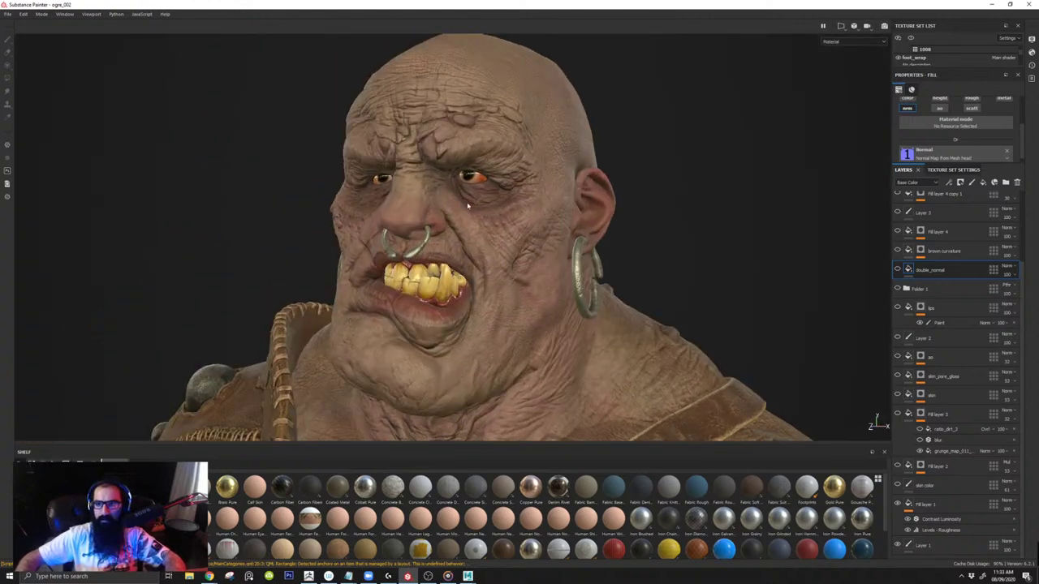
{"action": "left_click_drag", "start_coordinate": [467, 206], "coordinate": [444, 173], "text": "alt"}
{"action": "key", "text": "c"}
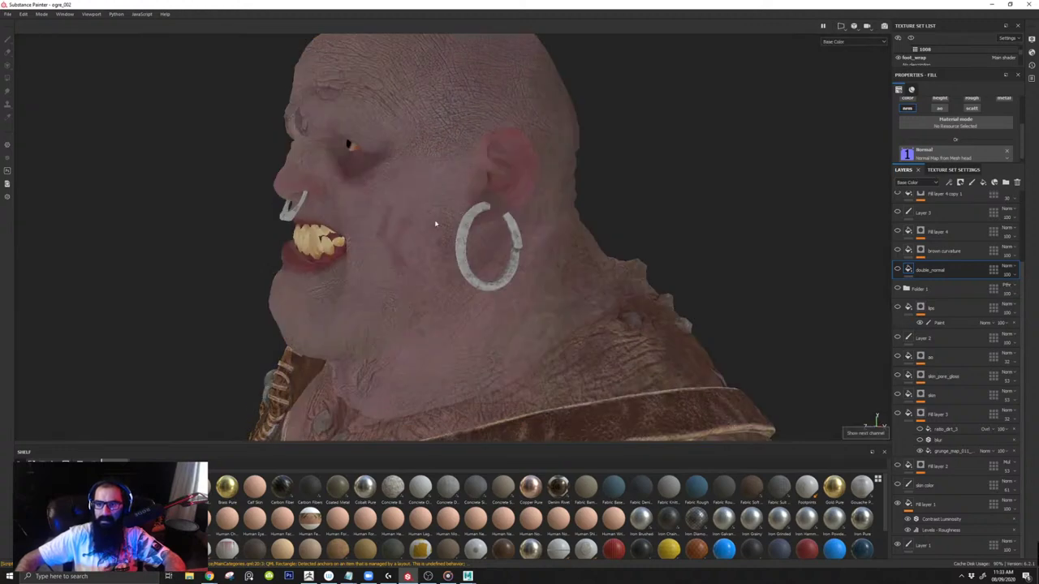
{"action": "left_click_drag", "start_coordinate": [435, 223], "coordinate": [852, 351], "text": "alt"}
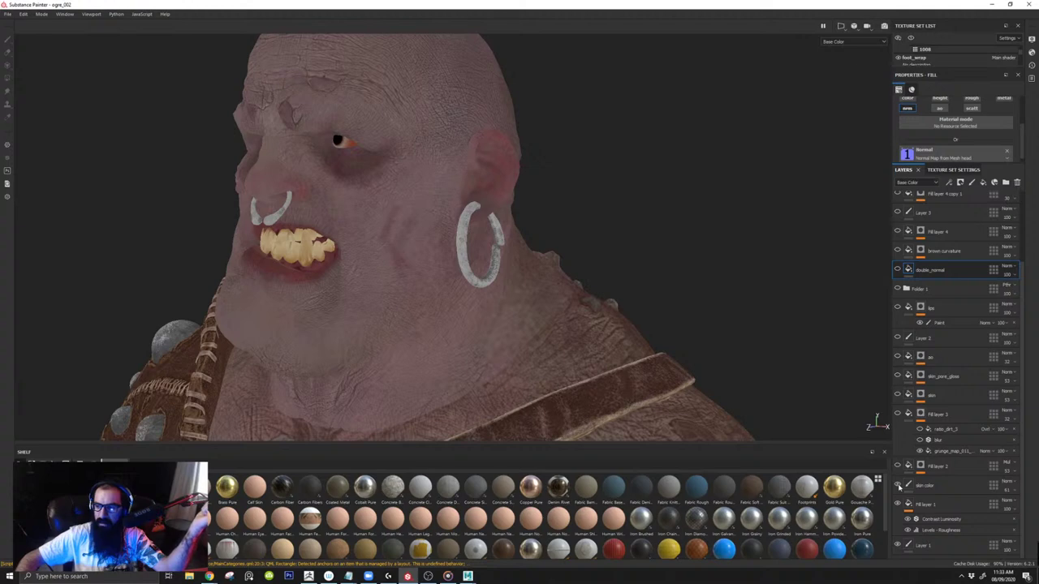
{"action": "key", "text": "m"}
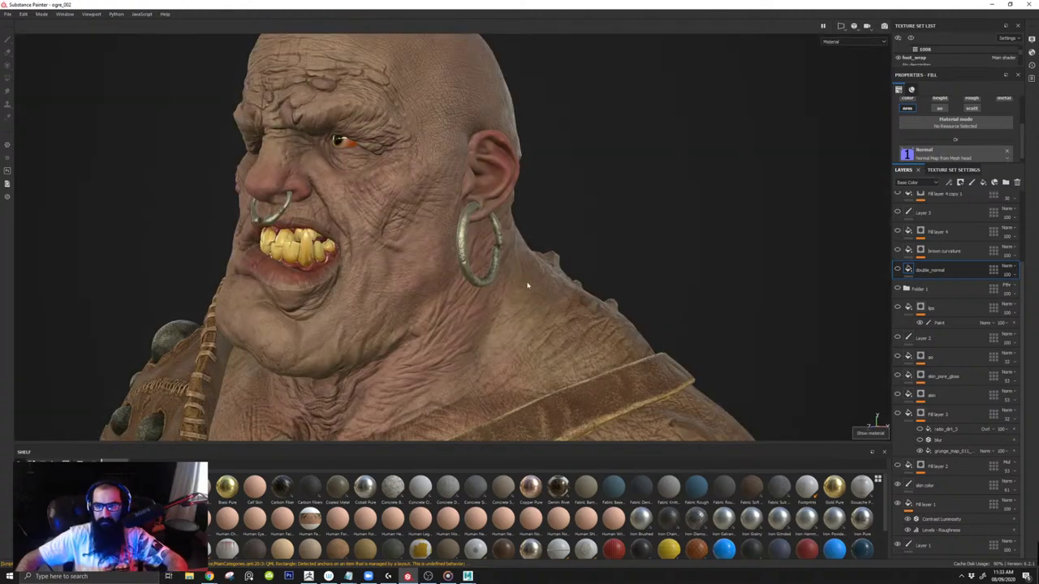
{"action": "left_click_drag", "start_coordinate": [527, 285], "coordinate": [543, 284], "text": "alt"}
{"action": "right_click_drag", "start_coordinate": [542, 284], "coordinate": [581, 294], "text": "alt"}
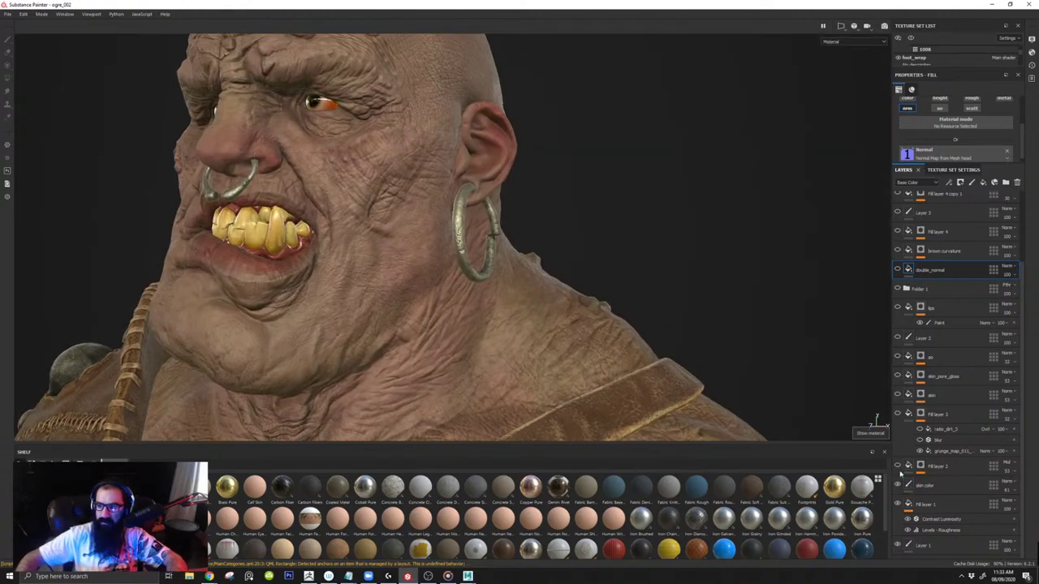
Step: Toggle Fill layer 2 in the base color view to compare its effect, leave it visible, and select its mask
{"action": "key", "text": "c"}
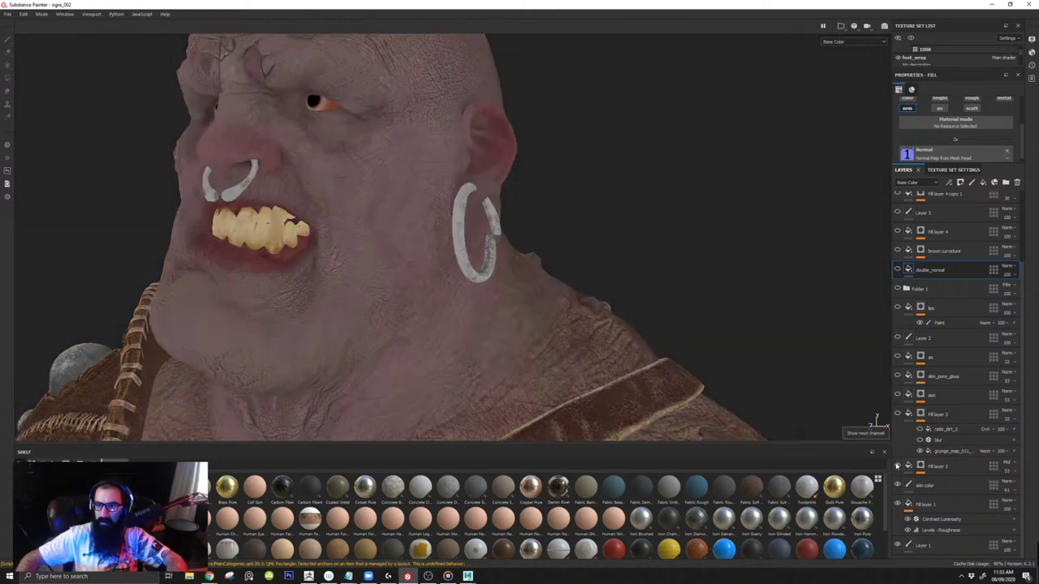
{"action": "left_click", "coordinate": [897, 466]}
{"action": "left_click", "coordinate": [897, 466]}
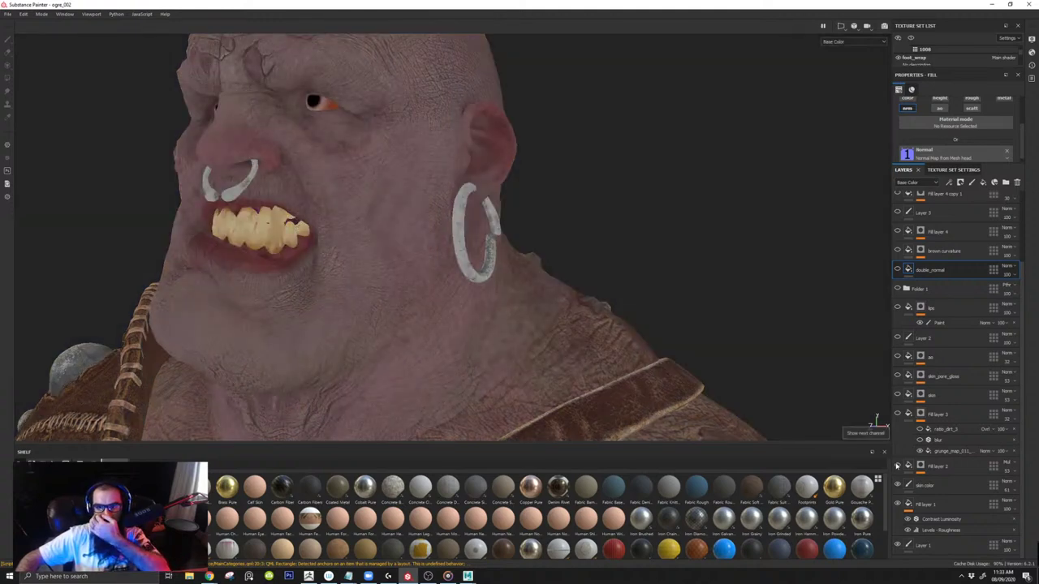
{"action": "left_click", "coordinate": [897, 465]}
{"action": "left_click", "coordinate": [897, 465]}
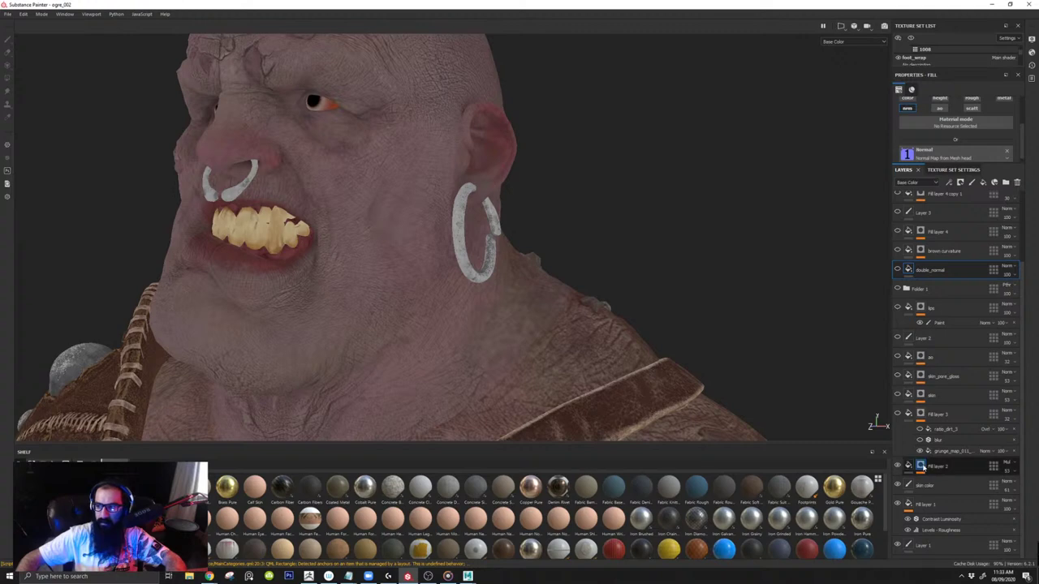
{"action": "left_click", "coordinate": [921, 466]}
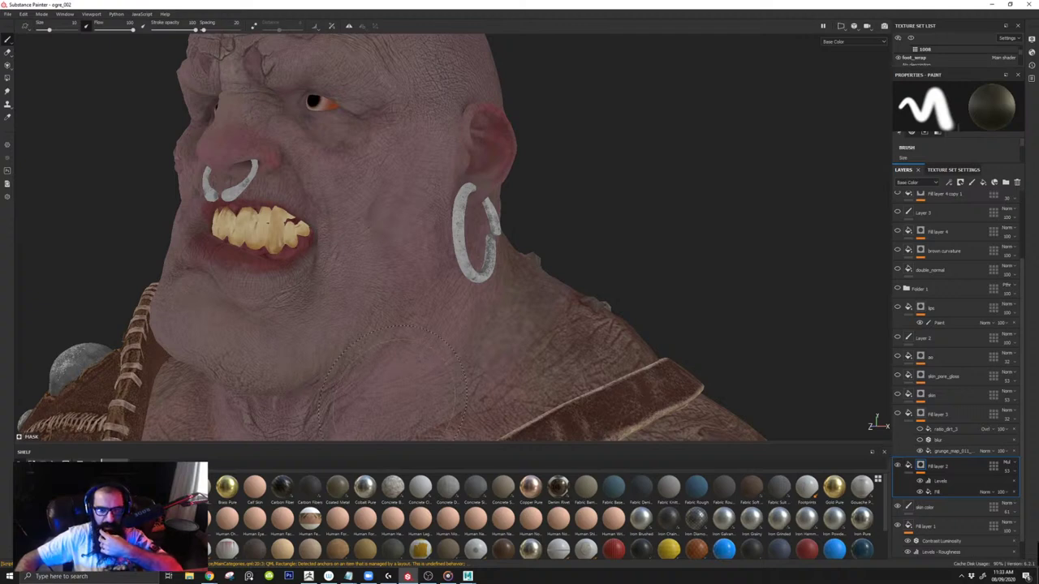
Step: Enlarge the shelf to show the smart materials, and shrink it again to give the face more room
{"action": "left_click_drag", "start_coordinate": [341, 445], "coordinate": [342, 384]}
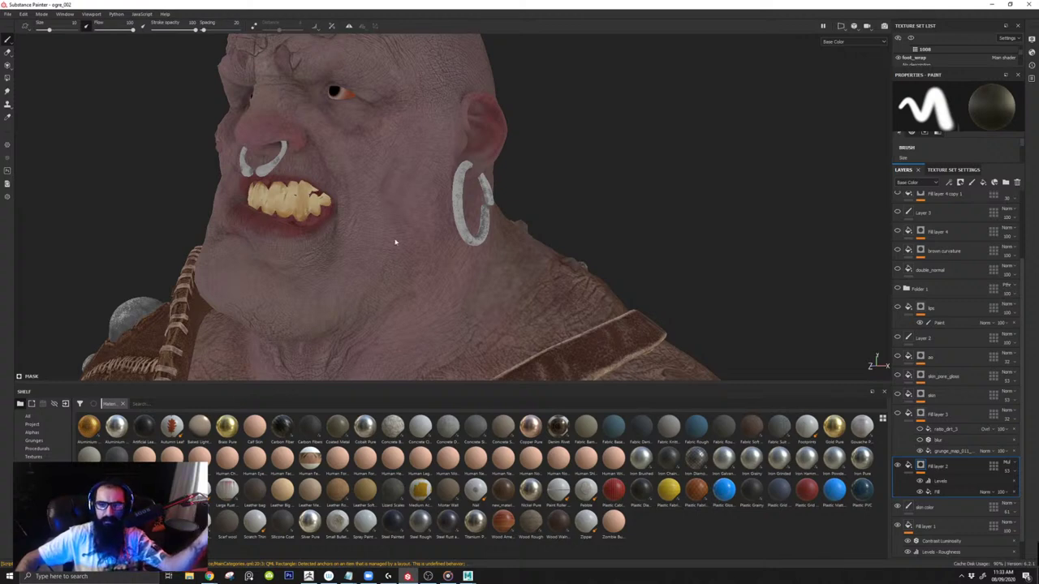
{"action": "left_click", "coordinate": [41, 522]}
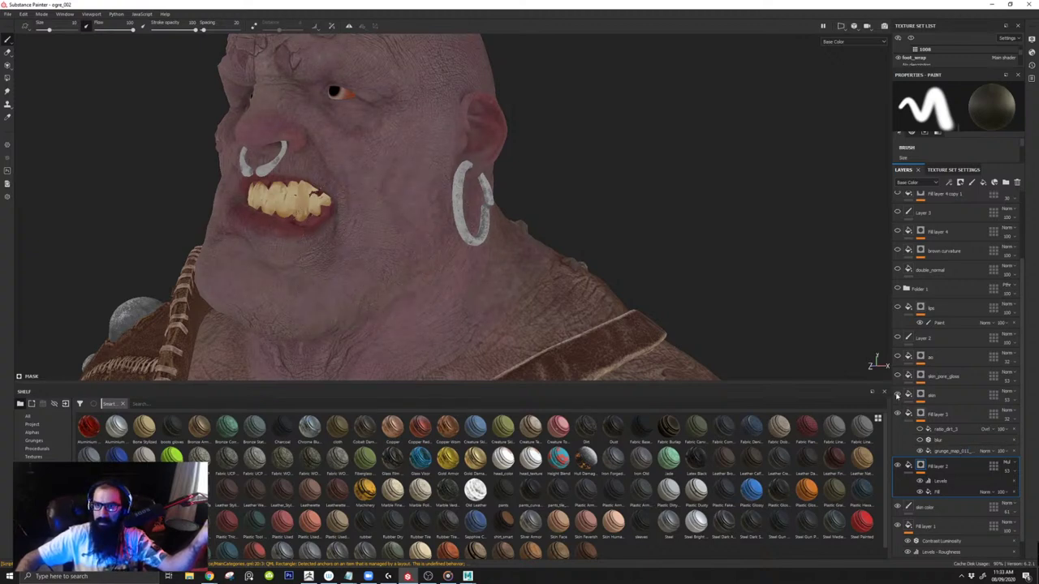
{"action": "mouse_move", "coordinate": [575, 209]}
{"action": "left_mouse_down", "text": "alt"}
{"action": "mouse_move", "coordinate": [456, 234]}
{"action": "mouse_move", "coordinate": [738, 289]}
{"action": "mouse_move", "coordinate": [666, 300]}
{"action": "left_mouse_up", "text": "alt"}
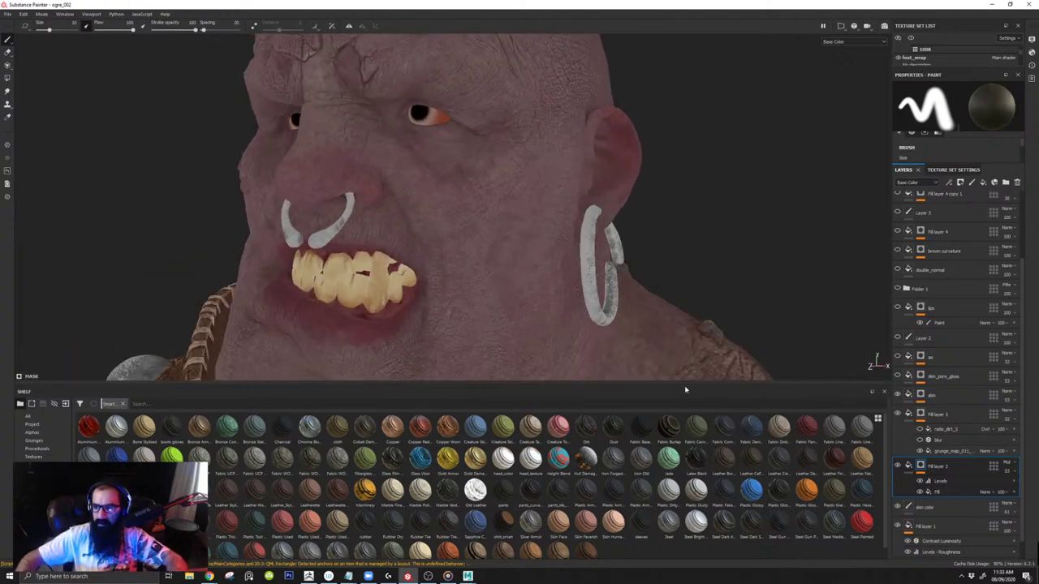
{"action": "left_click_drag", "start_coordinate": [686, 385], "coordinate": [686, 471]}
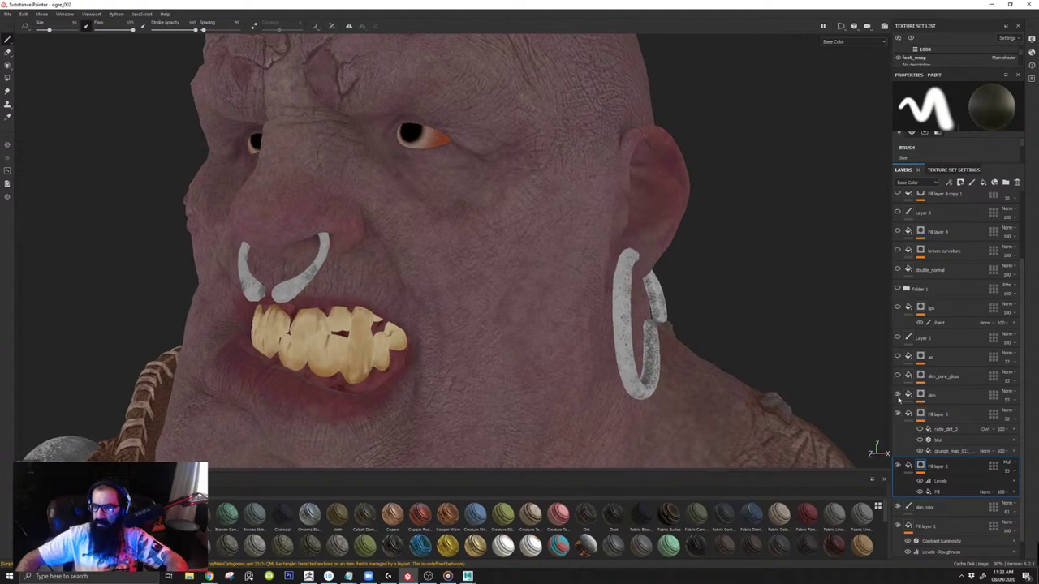
Step: Toggle the skin layer to compare its effect on the cheek, leave it visible, and display the full material
{"action": "left_click", "coordinate": [898, 397]}
{"action": "right_click_drag", "start_coordinate": [560, 280], "coordinate": [703, 331], "text": "alt"}
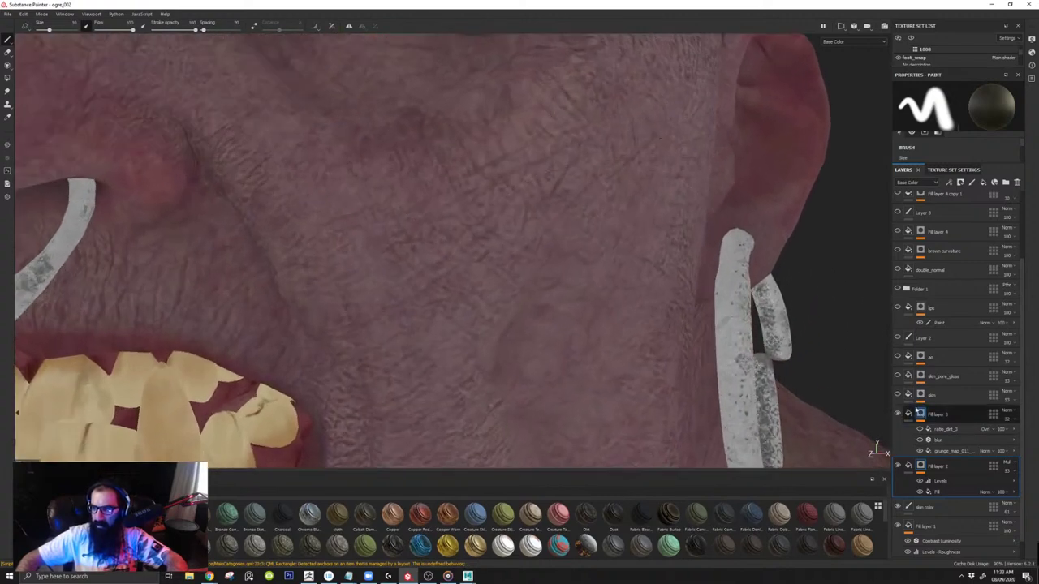
{"action": "left_click", "coordinate": [898, 396]}
{"action": "key", "text": "m"}
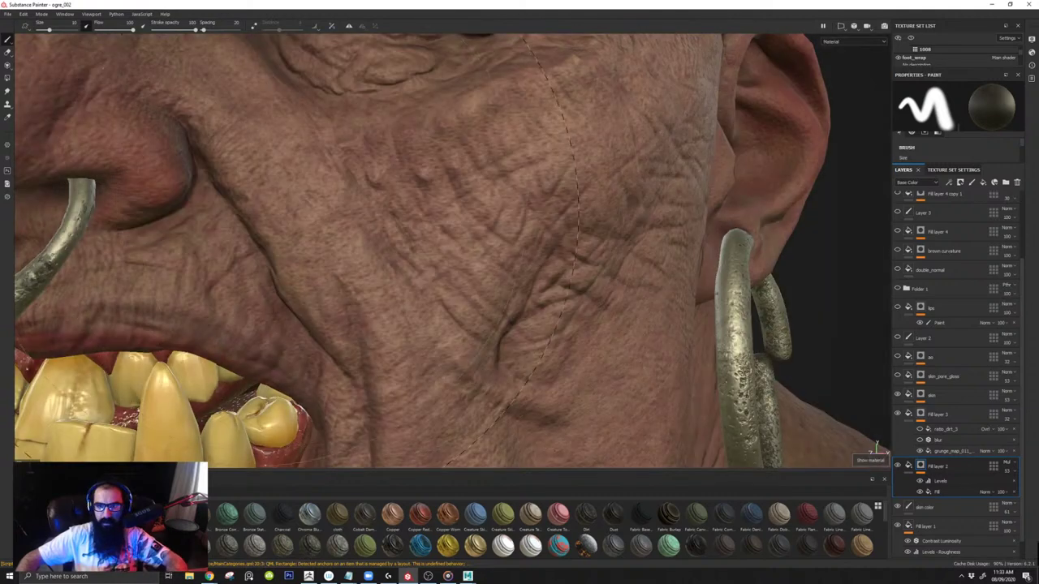
Step: Frame the nose and upper cheek, select the fill of the skin layer, and give its properties more room
{"action": "right_click_drag", "start_coordinate": [332, 244], "coordinate": [366, 259], "text": "alt"}
{"action": "middle_click_drag", "start_coordinate": [365, 258], "coordinate": [642, 372], "text": "alt"}
{"action": "right_click_drag", "start_coordinate": [462, 229], "coordinate": [409, 237], "text": "ctrl"}
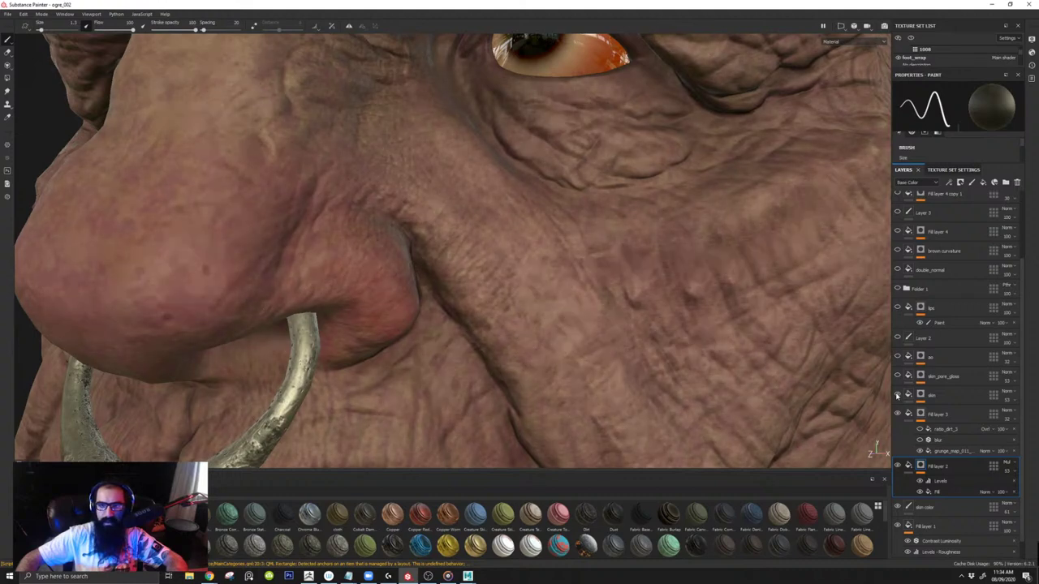
{"action": "left_click", "coordinate": [910, 399]}
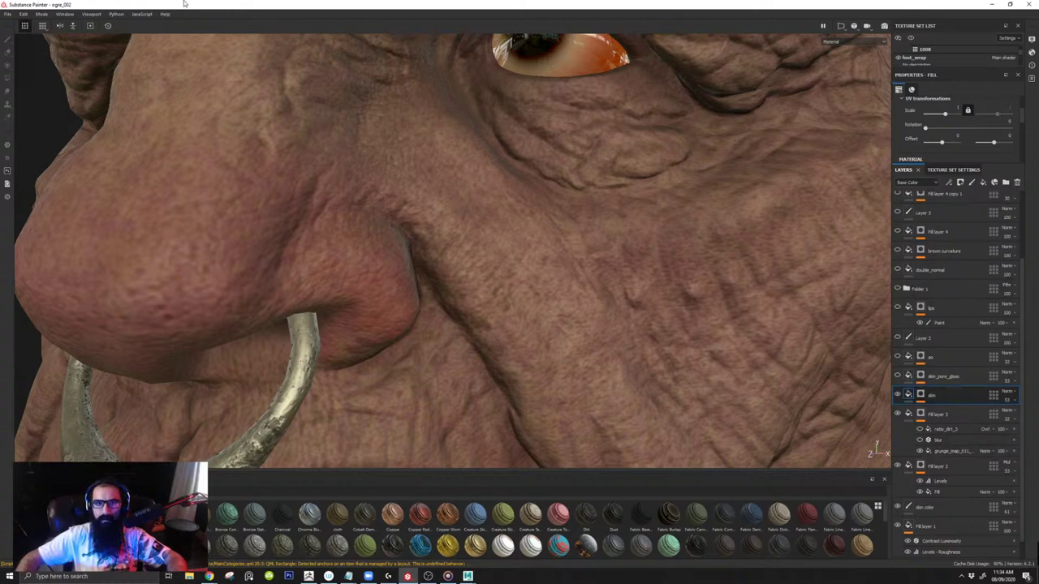
{"action": "left_click_drag", "start_coordinate": [184, 4], "coordinate": [243, 18]}
{"action": "double_click", "coordinate": [243, 18]}
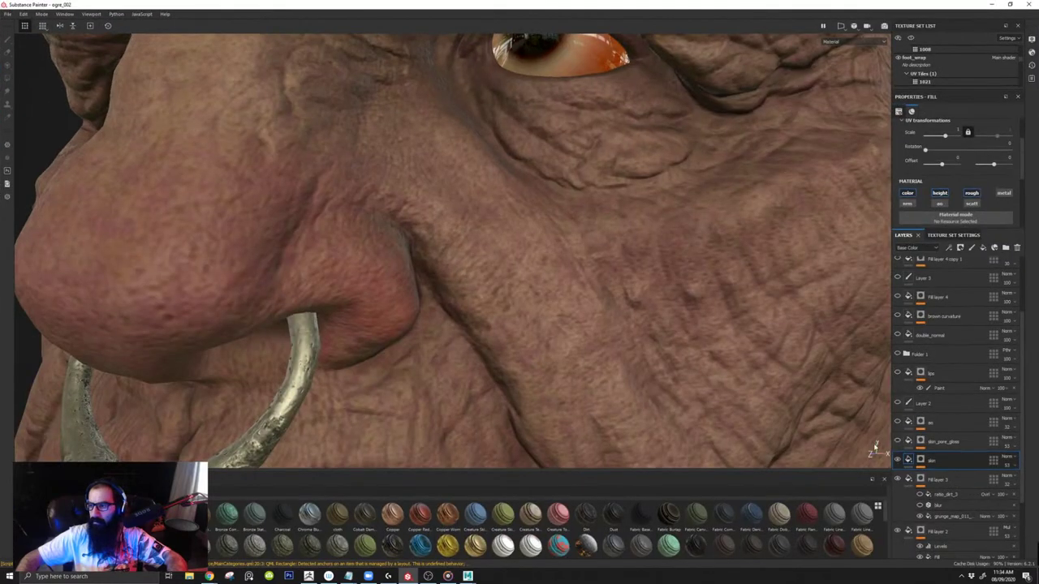
Step: Check the head's texture set settings, return to its layers, and bring up the shader settings
{"action": "left_click", "coordinate": [945, 234]}
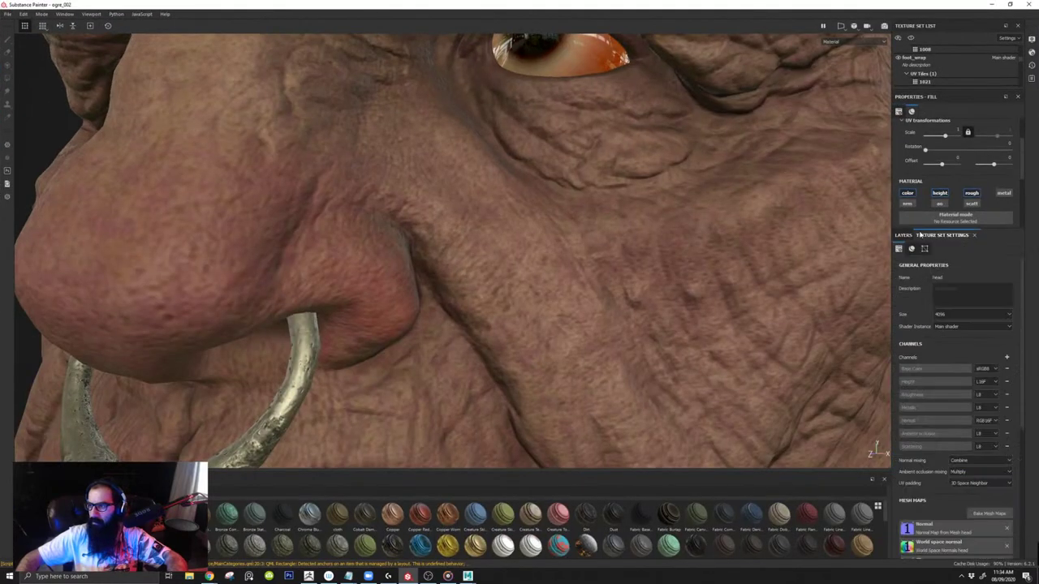
{"action": "left_click", "coordinate": [905, 235]}
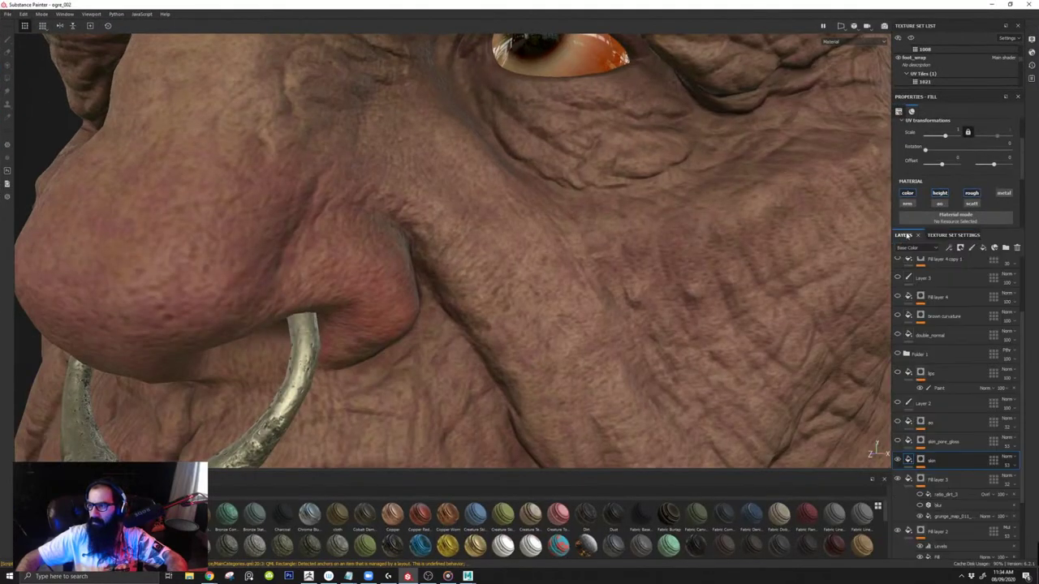
{"action": "left_click", "coordinate": [94, 15]}
{"action": "mouse_move", "coordinate": [77, 15]}
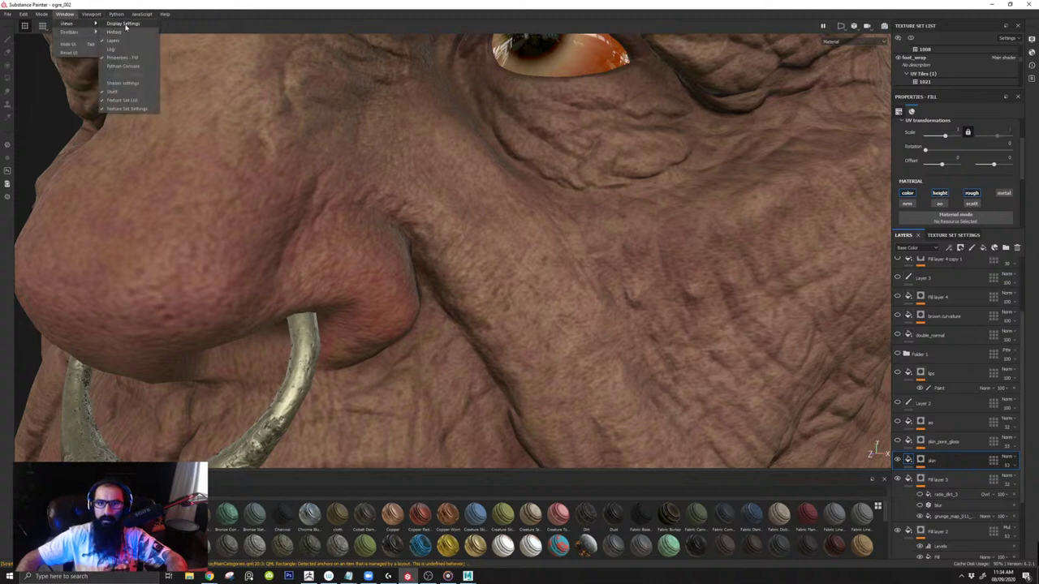
{"action": "left_click", "coordinate": [123, 83]}
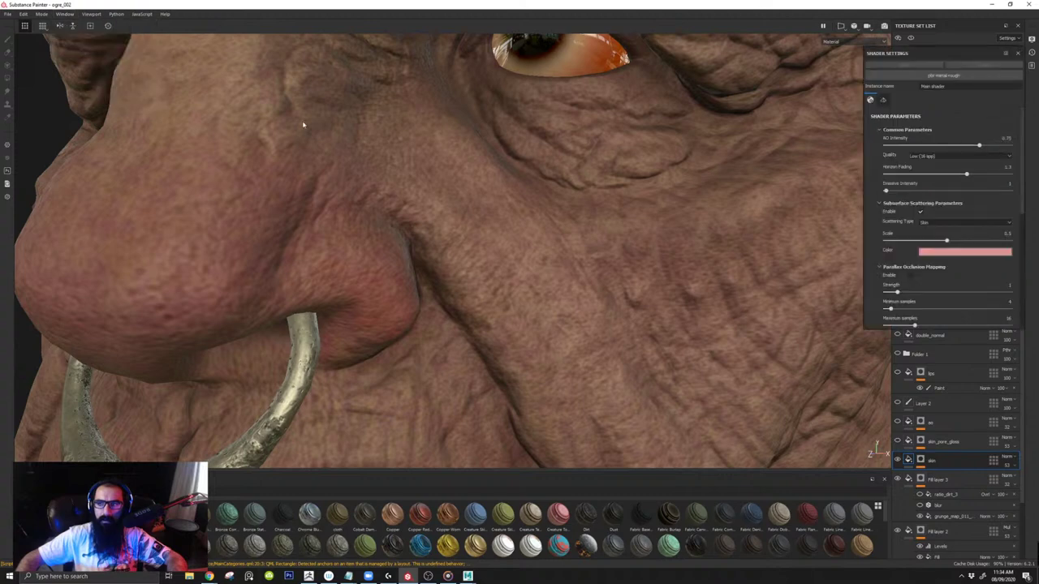
Step: Look into the display settings and the main shader's settings, and close both
{"action": "left_click", "coordinate": [1031, 39]}
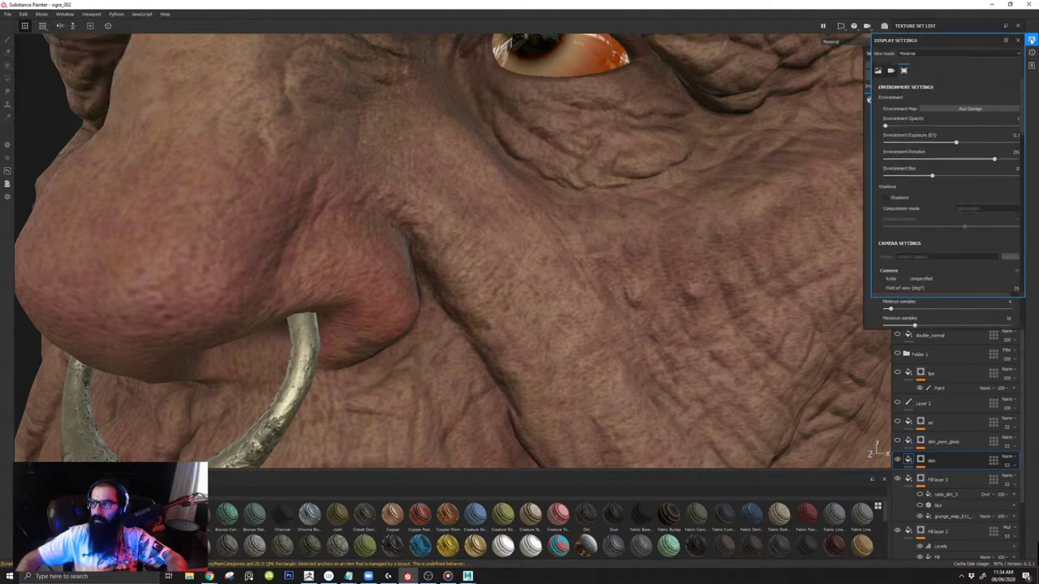
{"action": "left_click", "coordinate": [1032, 38]}
{"action": "left_click", "coordinate": [1032, 52]}
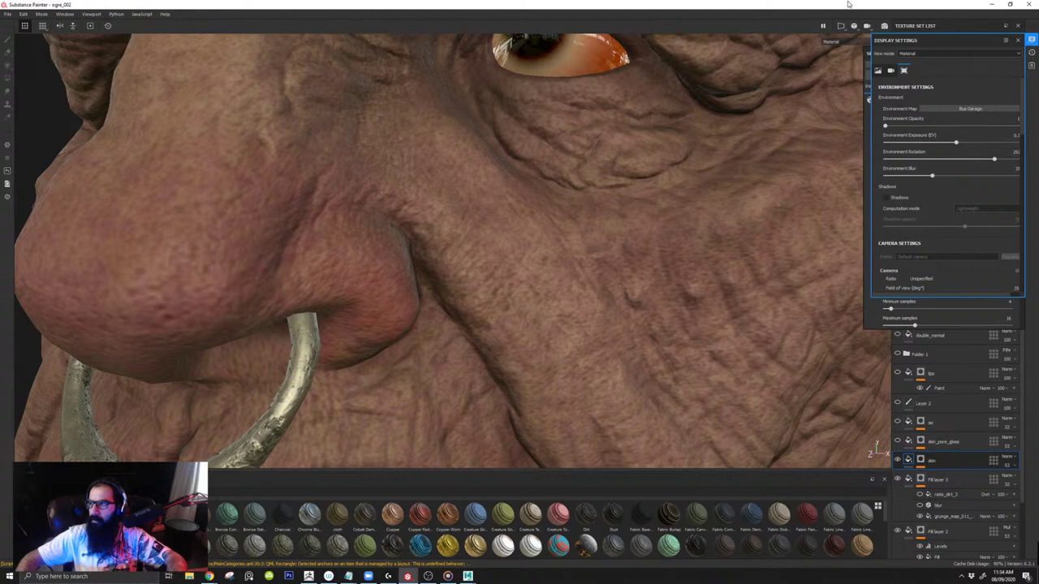
{"action": "left_click", "coordinate": [1032, 39]}
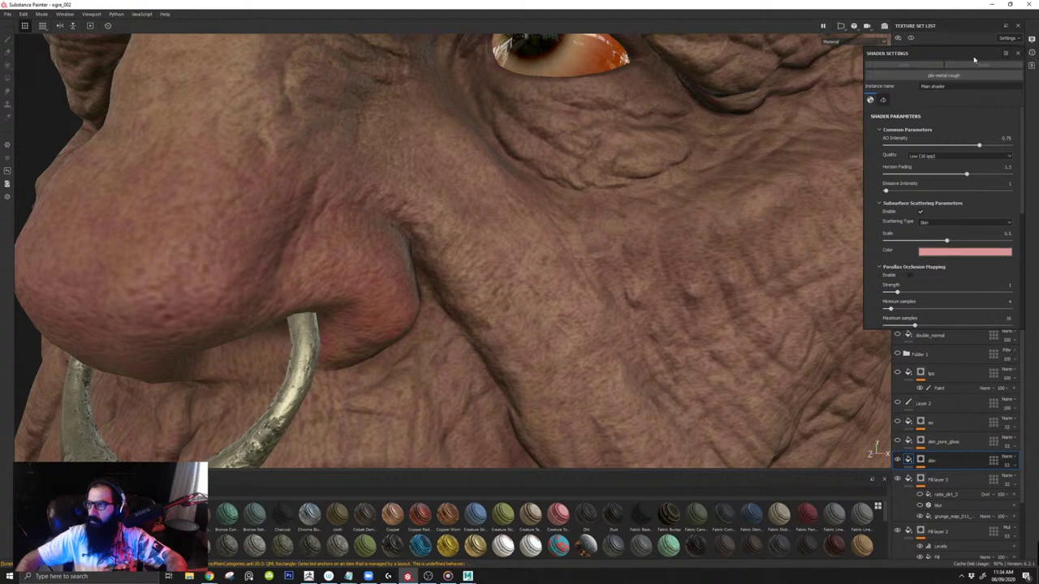
{"action": "left_click_drag", "start_coordinate": [974, 59], "coordinate": [191, 142]}
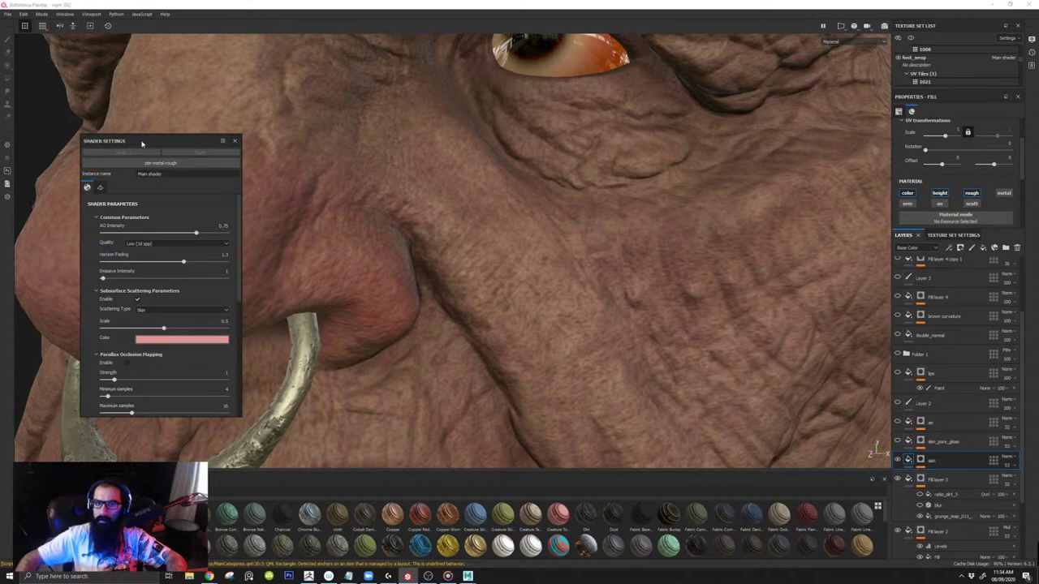
{"action": "left_click_drag", "start_coordinate": [143, 144], "coordinate": [521, 77]}
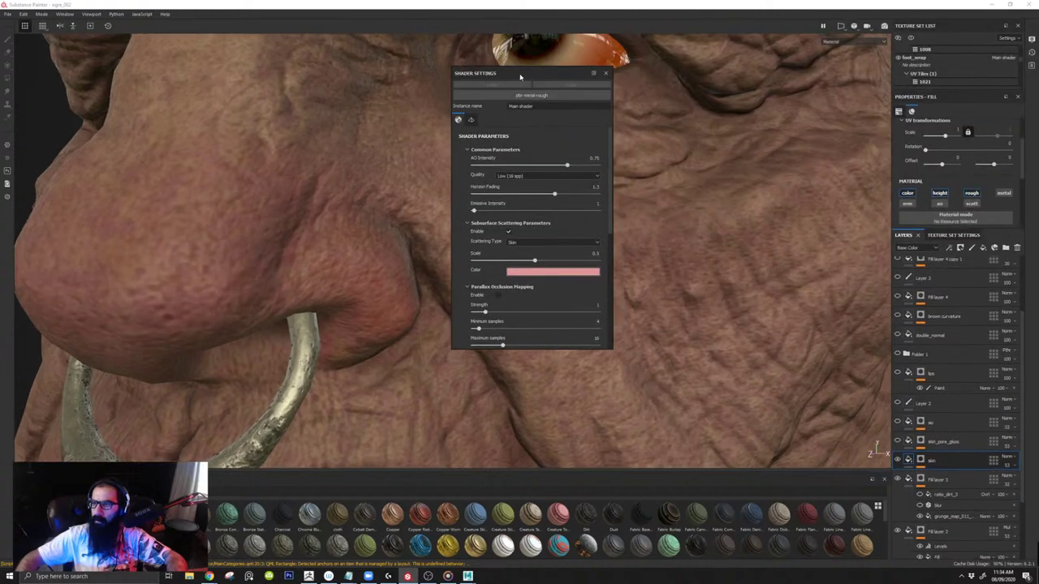
{"action": "left_click", "coordinate": [605, 73]}
Step: Dock the fill properties on the opposite side of the viewport to expose the skin layer's full material settings
{"action": "scroll", "coordinate": [966, 332], "scroll_direction": "down", "scroll_amount": 4}
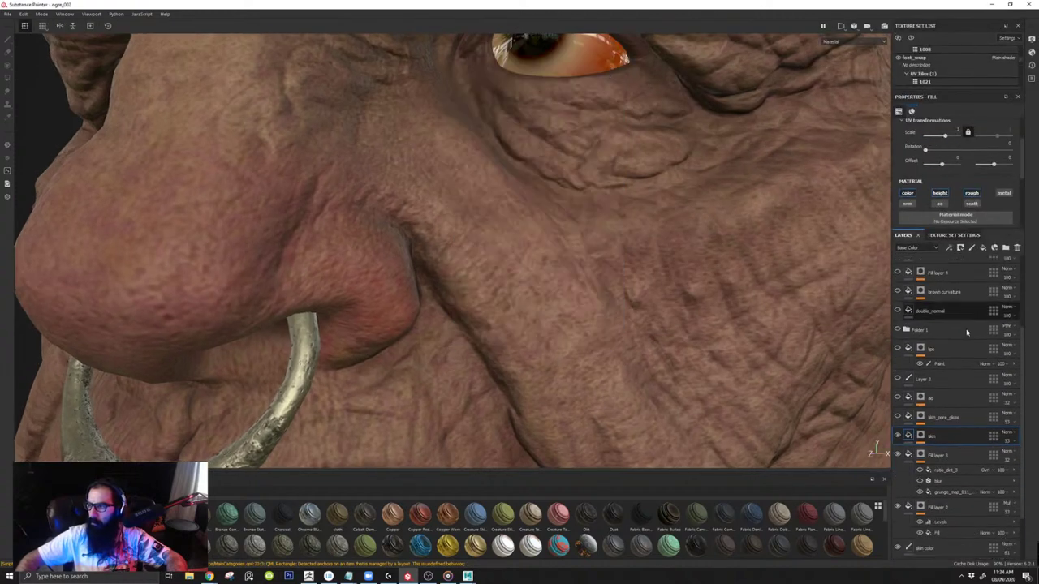
{"action": "scroll", "coordinate": [963, 299], "scroll_direction": "up", "scroll_amount": 4}
{"action": "scroll", "coordinate": [963, 301], "scroll_direction": "down", "scroll_amount": 4}
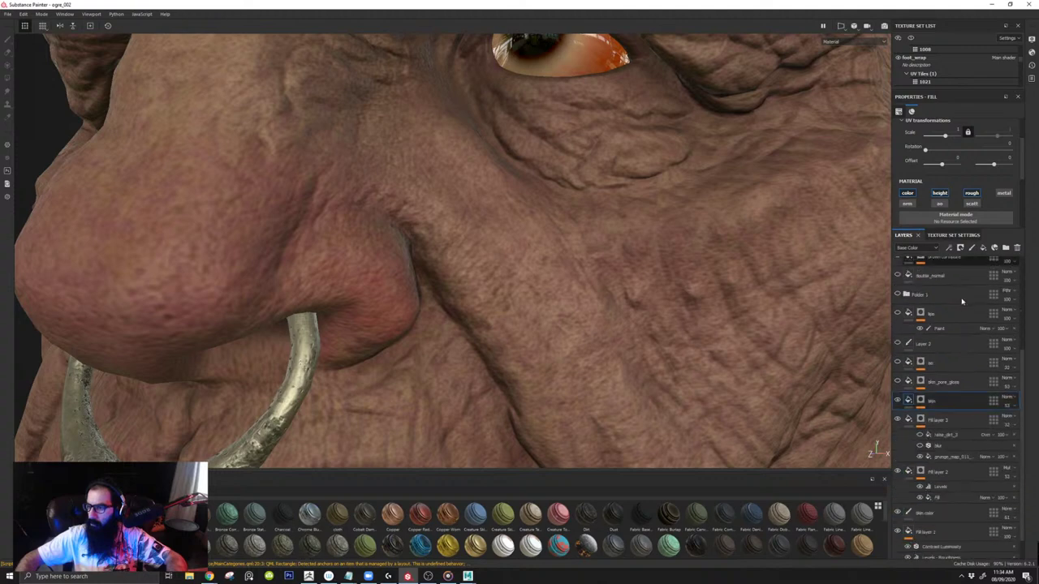
{"action": "scroll", "coordinate": [959, 303], "scroll_direction": "up", "scroll_amount": 4}
{"action": "left_click", "coordinate": [954, 234]}
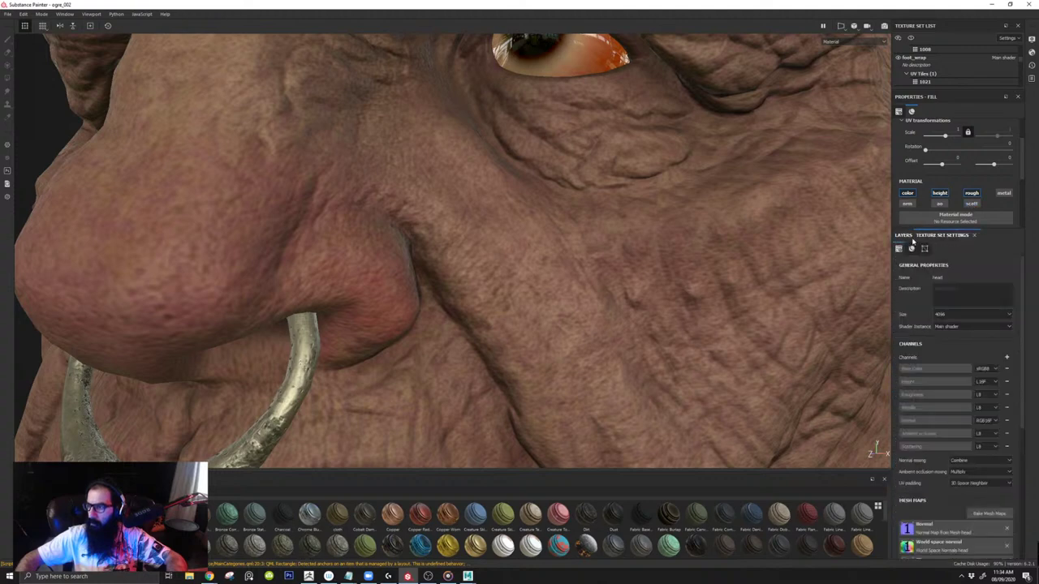
{"action": "left_click", "coordinate": [903, 235]}
{"action": "scroll", "coordinate": [958, 177], "scroll_direction": "up", "scroll_amount": 3}
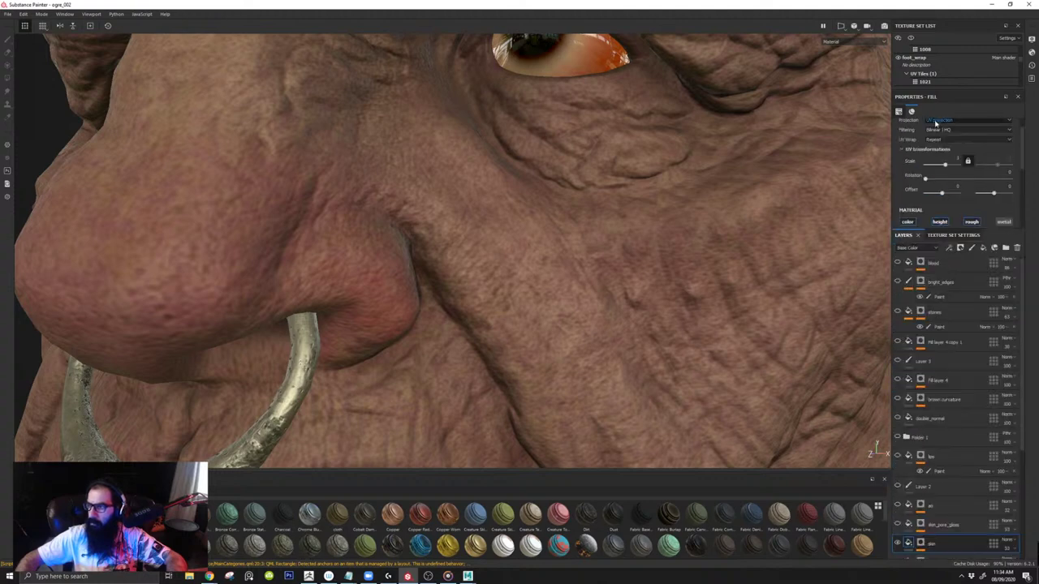
{"action": "left_click_drag", "start_coordinate": [925, 101], "coordinate": [10, 97]}
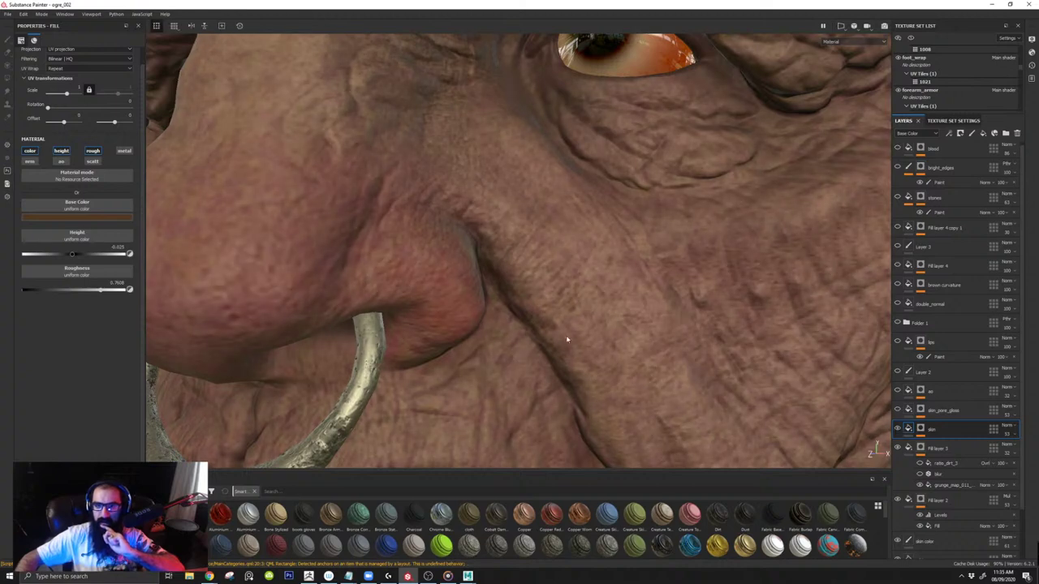
Step: Switch off the skin fill's color, height and roughness channels to compare their effect, and turn all three back on
{"action": "left_click", "coordinate": [30, 151]}
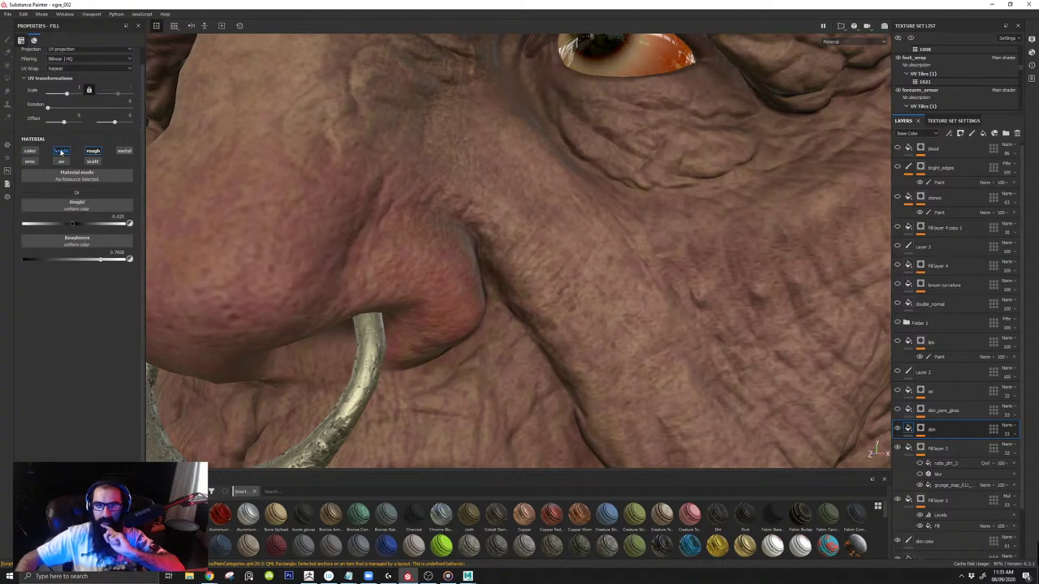
{"action": "left_click", "coordinate": [61, 151]}
{"action": "left_click", "coordinate": [93, 152]}
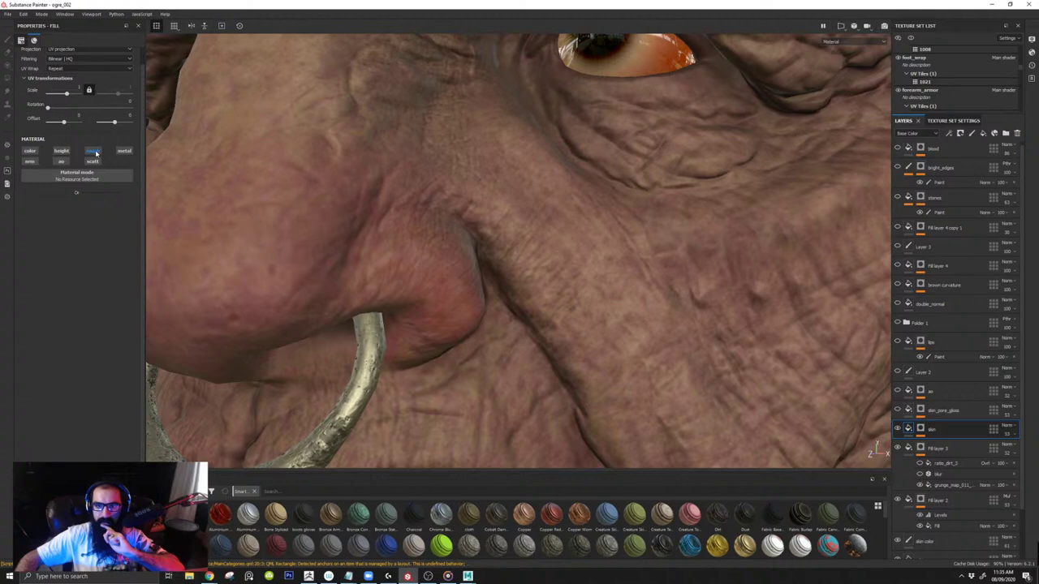
{"action": "left_click", "coordinate": [96, 152]}
{"action": "left_click", "coordinate": [61, 152]}
{"action": "left_click", "coordinate": [29, 152]}
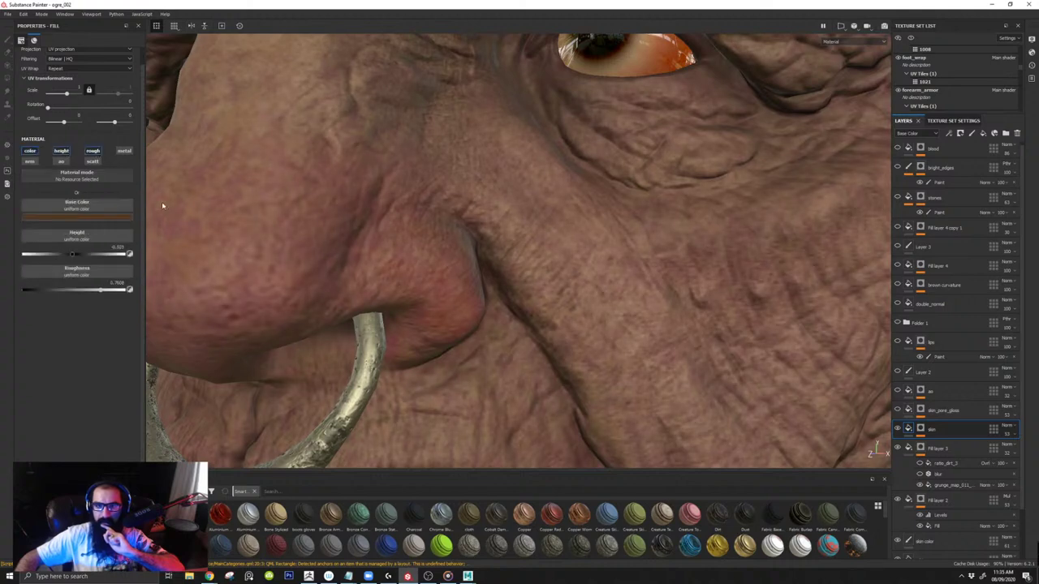
Step: Select the skin layer's mask and compare its Paint effect on the nose, lips and chin
{"action": "left_click", "coordinate": [916, 433]}
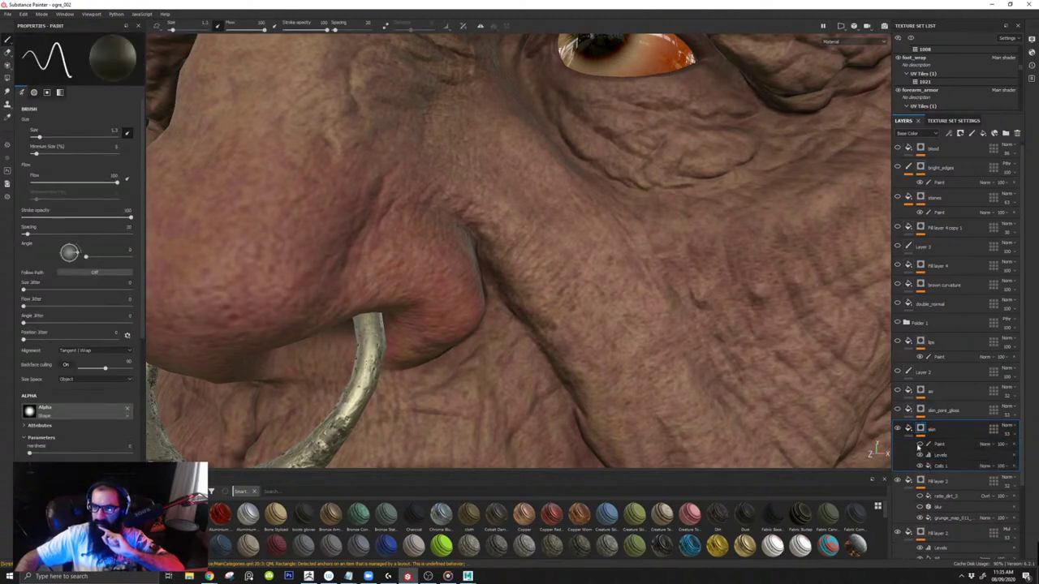
{"action": "scroll", "coordinate": [820, 447], "scroll_direction": "down", "scroll_amount": 4}
{"action": "middle_click_drag", "start_coordinate": [804, 462], "coordinate": [857, 386], "text": "alt"}
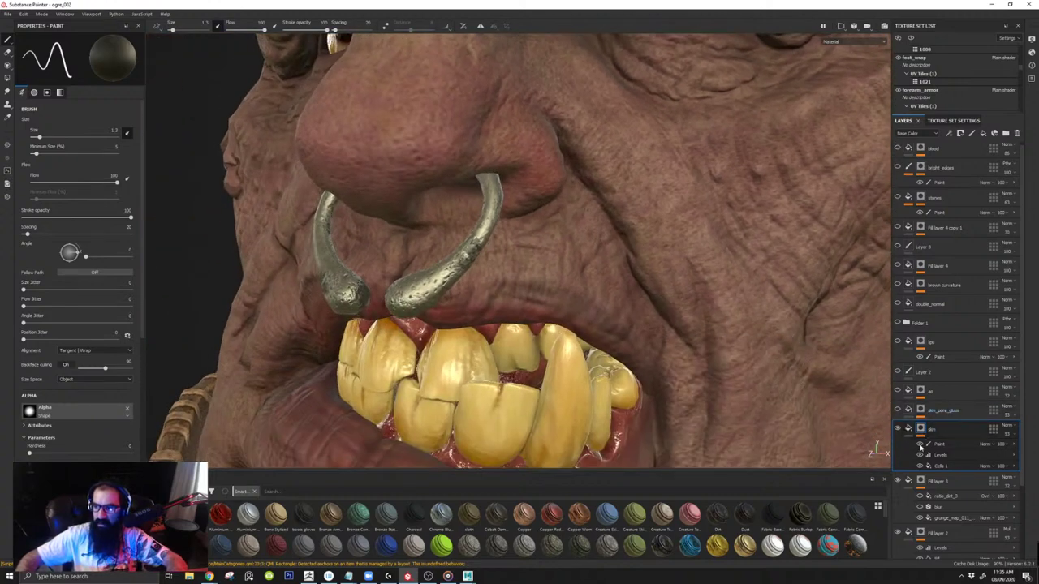
{"action": "middle_click_drag", "start_coordinate": [560, 442], "coordinate": [561, 343], "text": "alt"}
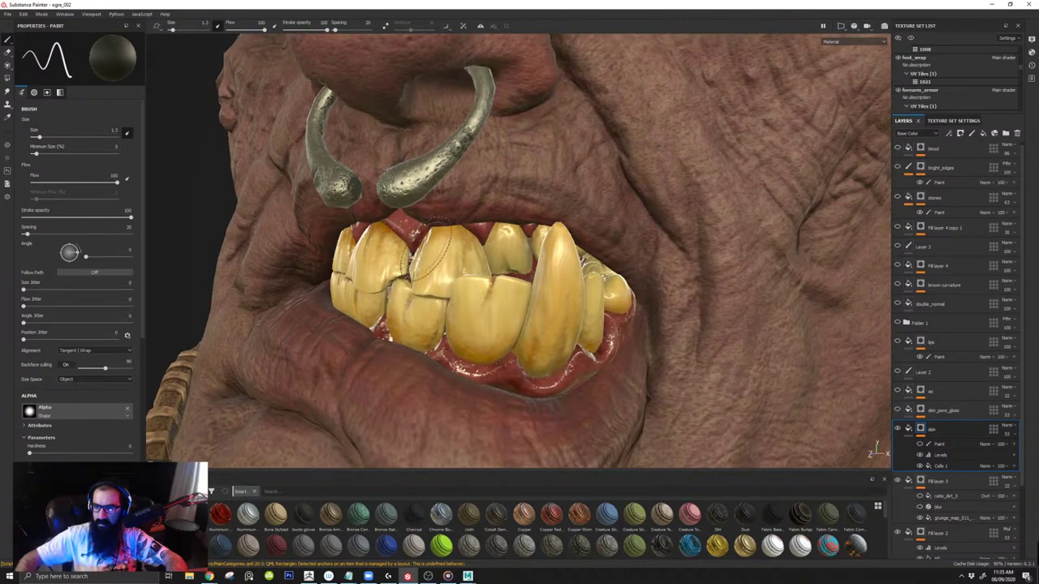
{"action": "mouse_move", "coordinate": [561, 342]}
{"action": "left_mouse_down", "text": "alt"}
{"action": "mouse_move", "coordinate": [638, 349]}
{"action": "mouse_move", "coordinate": [564, 357]}
{"action": "left_mouse_up", "text": "alt"}
{"action": "middle_click_drag", "start_coordinate": [557, 434], "coordinate": [496, 345], "text": "alt"}
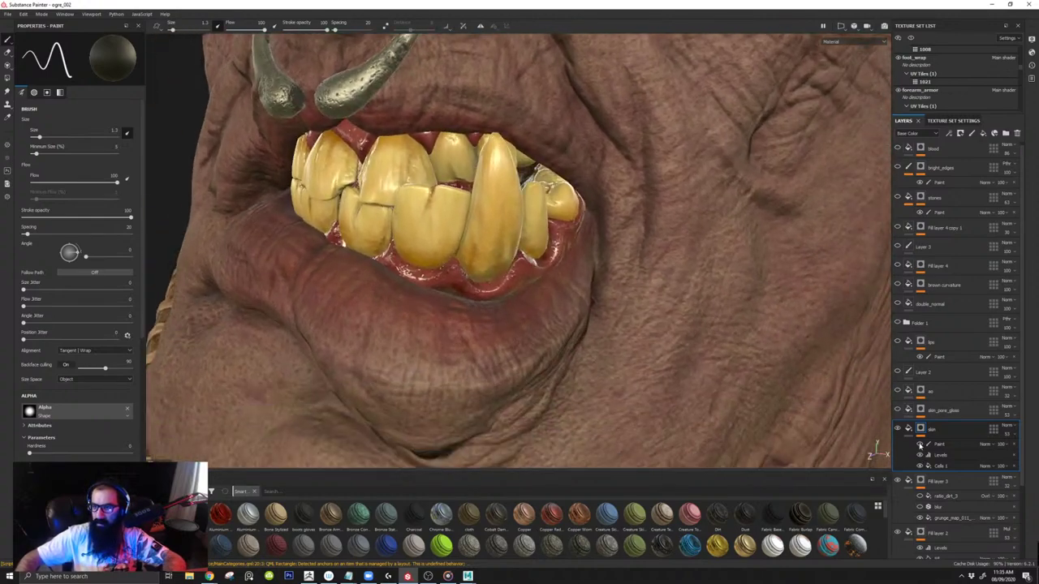
Step: Hide the Paint effect in the skin mask, and toggle Levels to compare its effect on the lips, leaving it visible
{"action": "left_click", "coordinate": [919, 445]}
{"action": "left_click", "coordinate": [920, 456]}
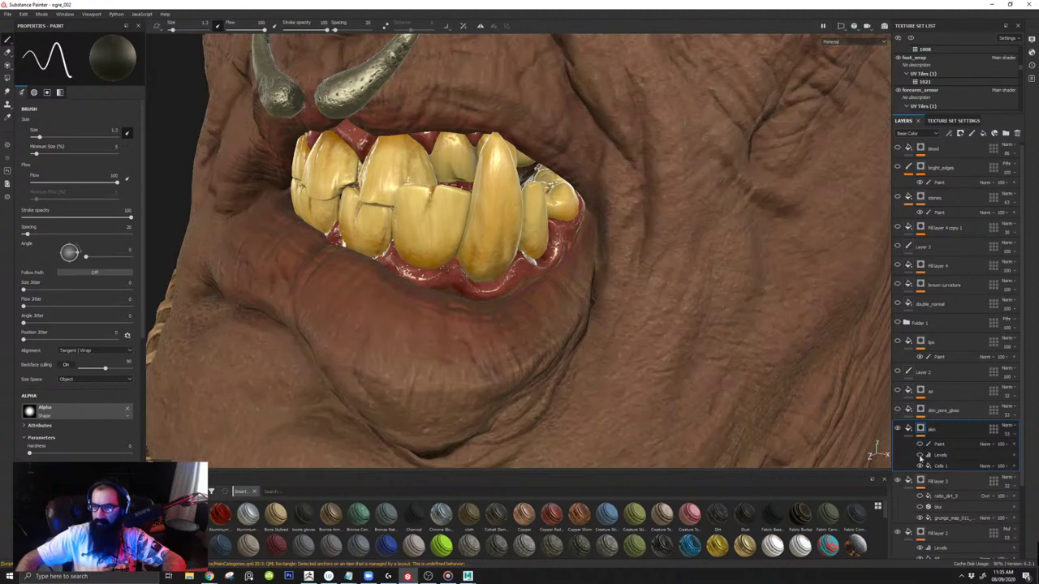
{"action": "left_click", "coordinate": [920, 456]}
Step: Inspect the skin mask's Levels and Cells 1 settings, browsing the available procedural textures without replacing Cells 1
{"action": "left_click", "coordinate": [940, 456]}
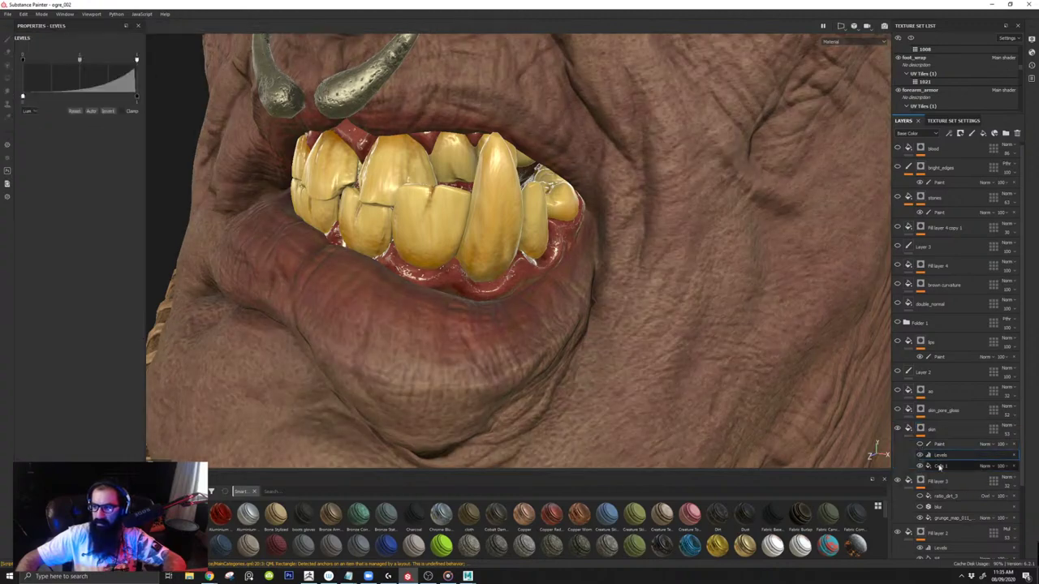
{"action": "left_click", "coordinate": [939, 467]}
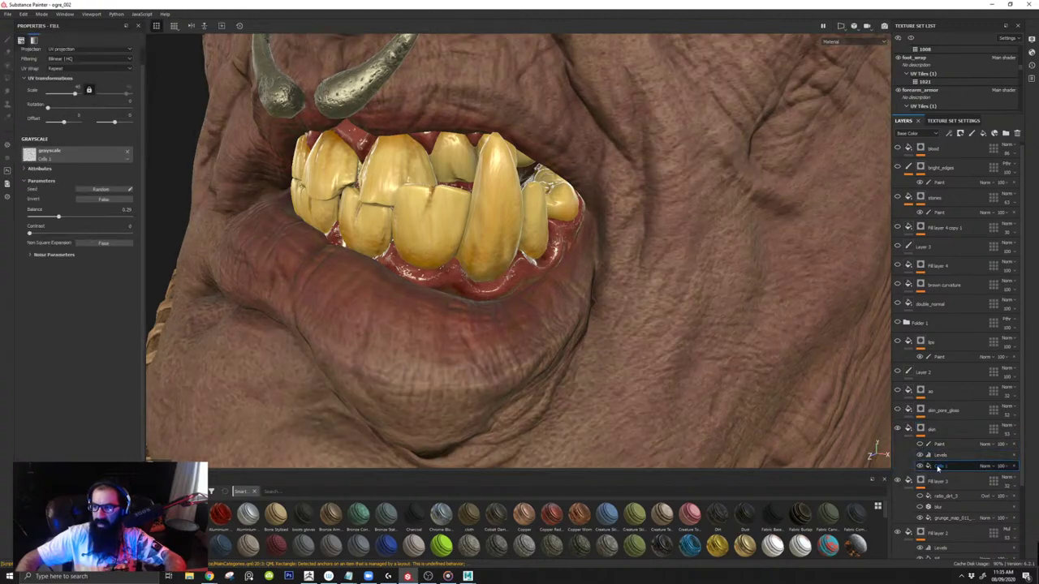
{"action": "left_click", "coordinate": [40, 157]}
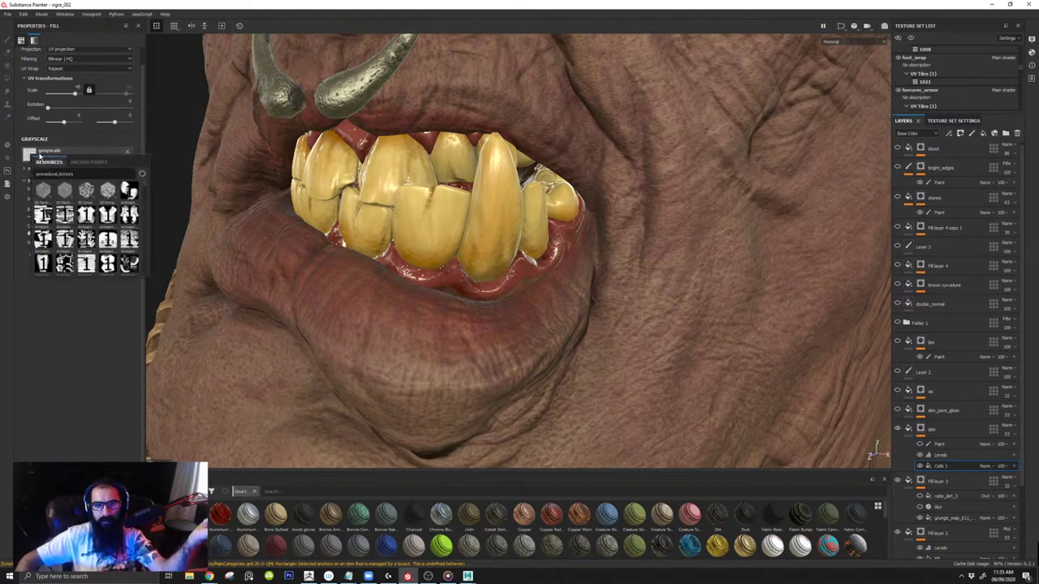
{"action": "left_click", "coordinate": [52, 374]}
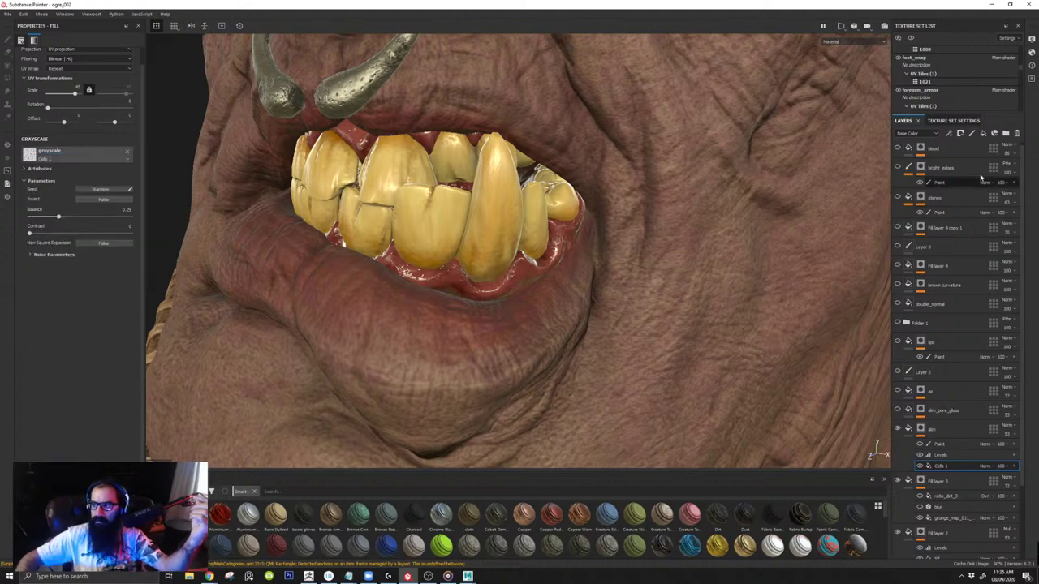
Step: Enlarge the texture set list, show its first entries, and review the head's texture set channels and mesh maps
{"action": "left_click", "coordinate": [953, 120]}
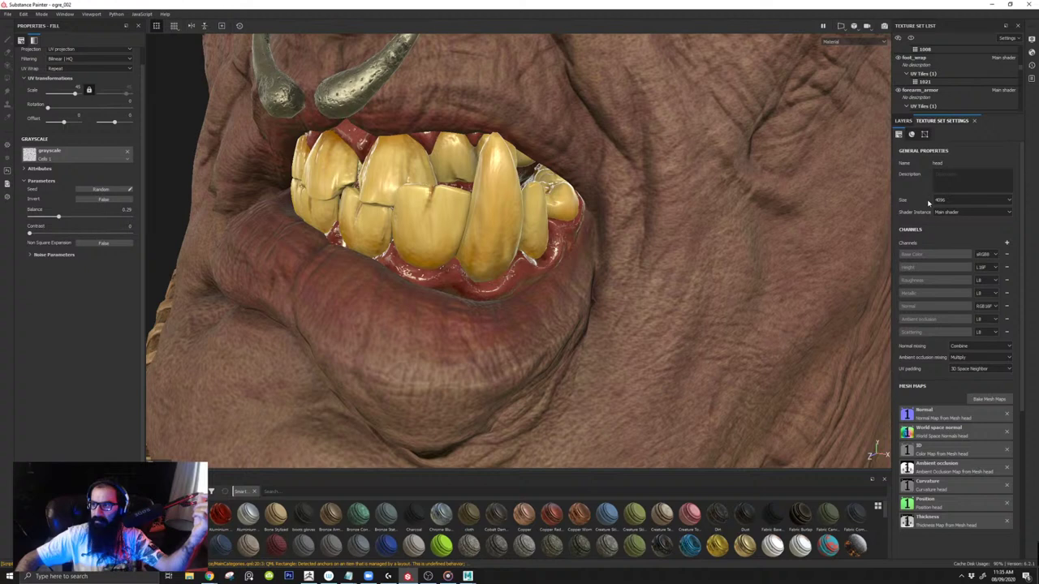
{"action": "left_click", "coordinate": [906, 121]}
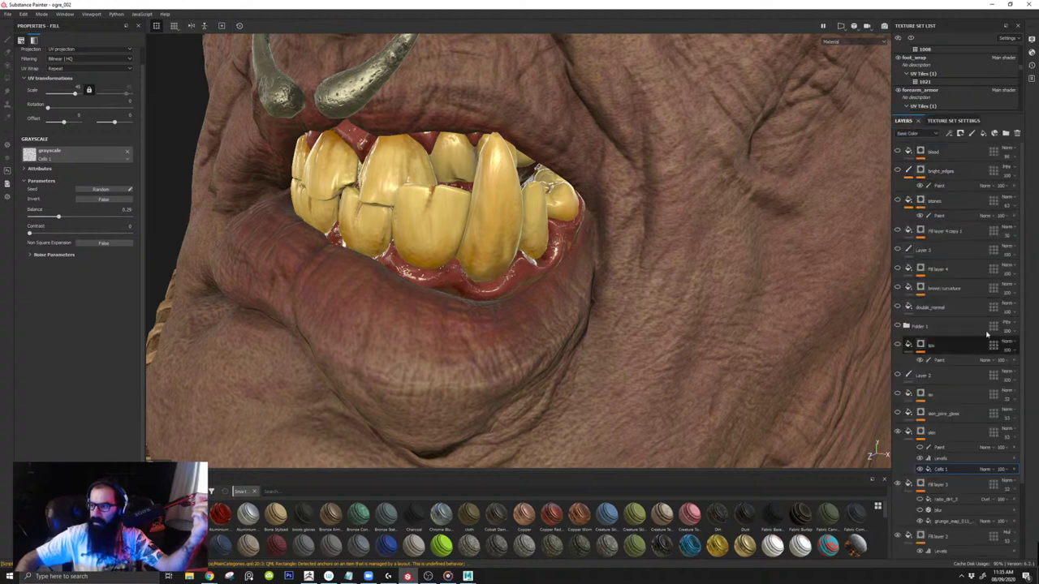
{"action": "left_click_drag", "start_coordinate": [993, 113], "coordinate": [990, 255]}
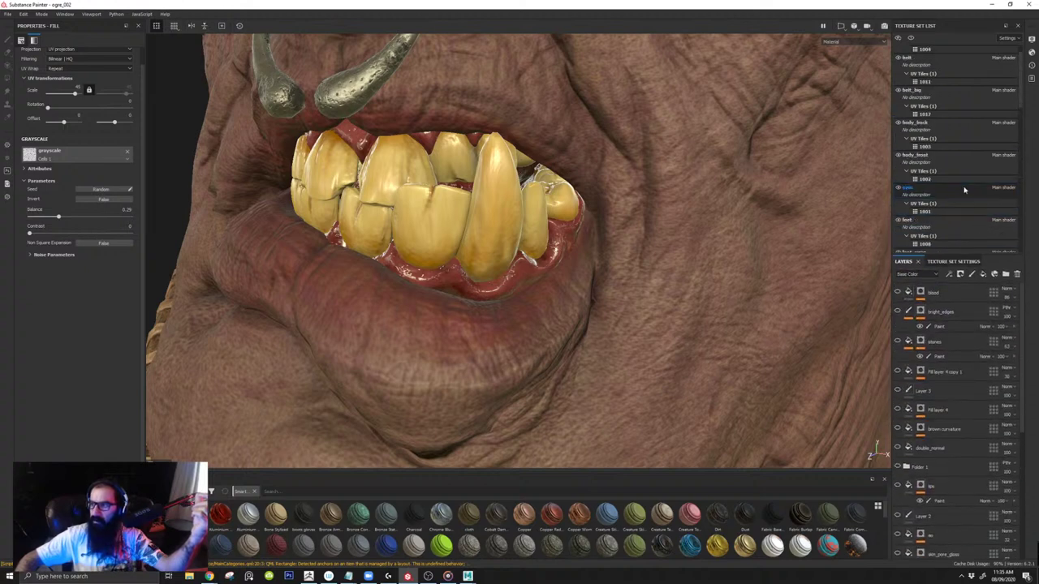
{"action": "scroll", "coordinate": [965, 190], "scroll_direction": "up", "scroll_amount": 5}
{"action": "scroll", "coordinate": [86, 48], "scroll_direction": "up", "scroll_amount": 2}
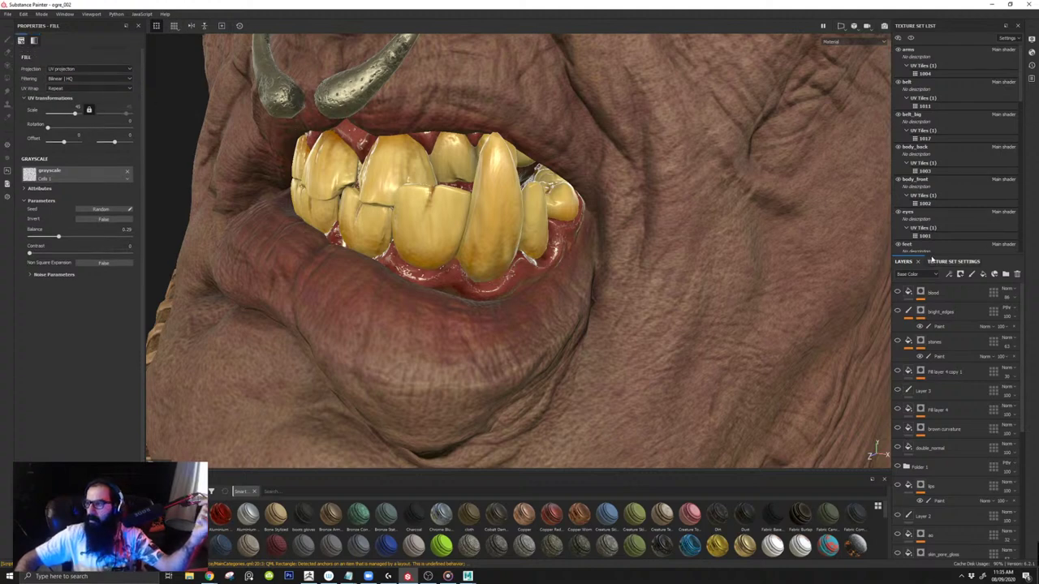
{"action": "left_click", "coordinate": [952, 262]}
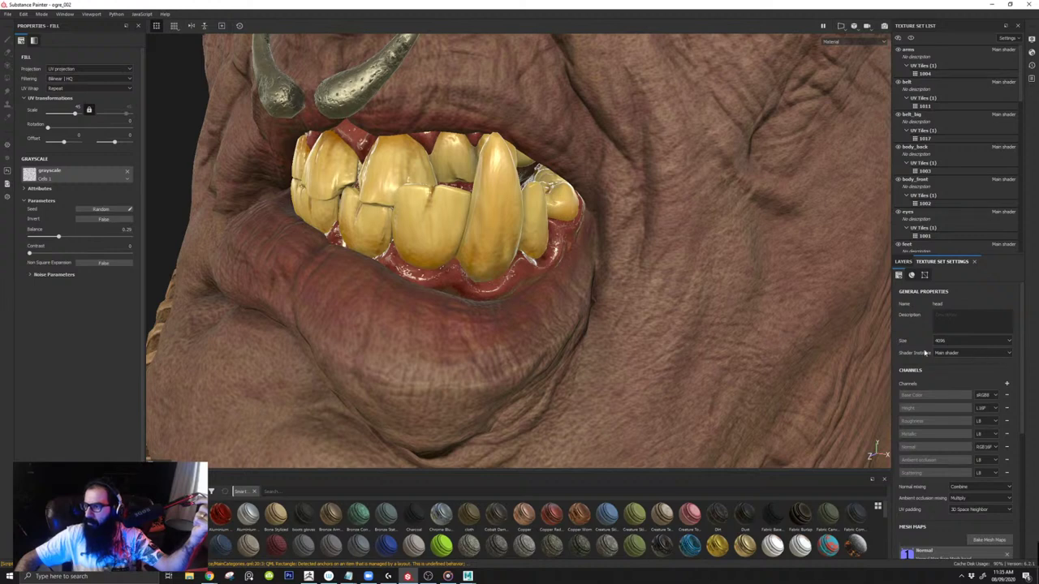
{"action": "left_click", "coordinate": [898, 275]}
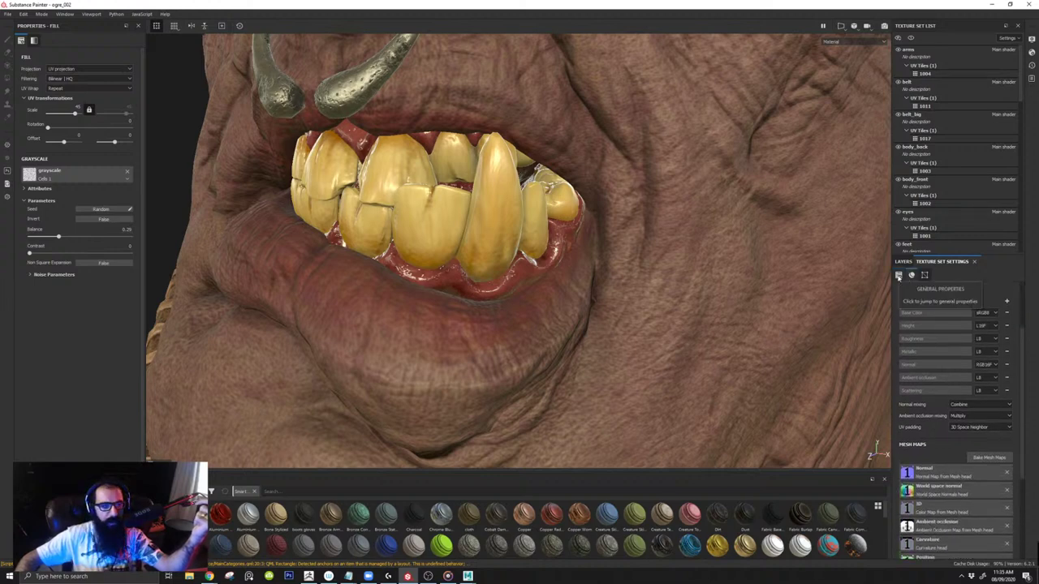
Step: Review the head texture set's general properties, and return to the layer stack with more room for its list
{"action": "left_click", "coordinate": [899, 275]}
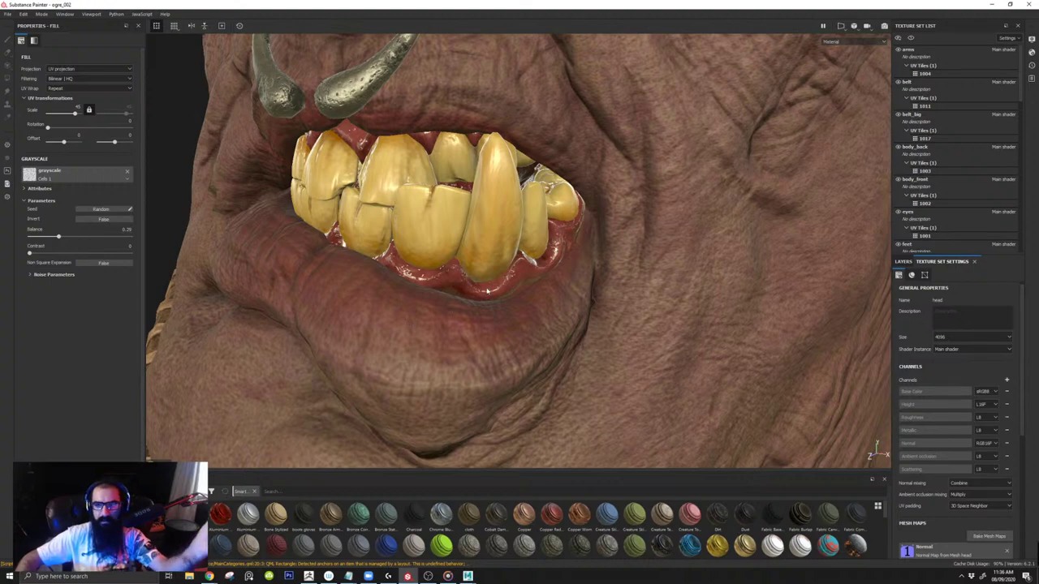
{"action": "scroll", "coordinate": [611, 331], "scroll_direction": "down", "scroll_amount": 5}
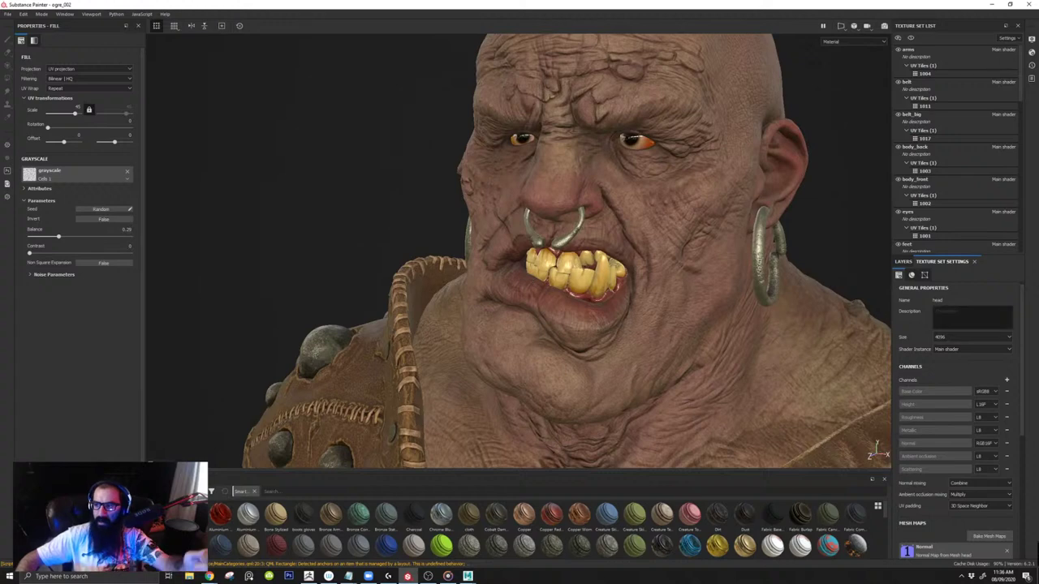
{"action": "left_click", "coordinate": [902, 262]}
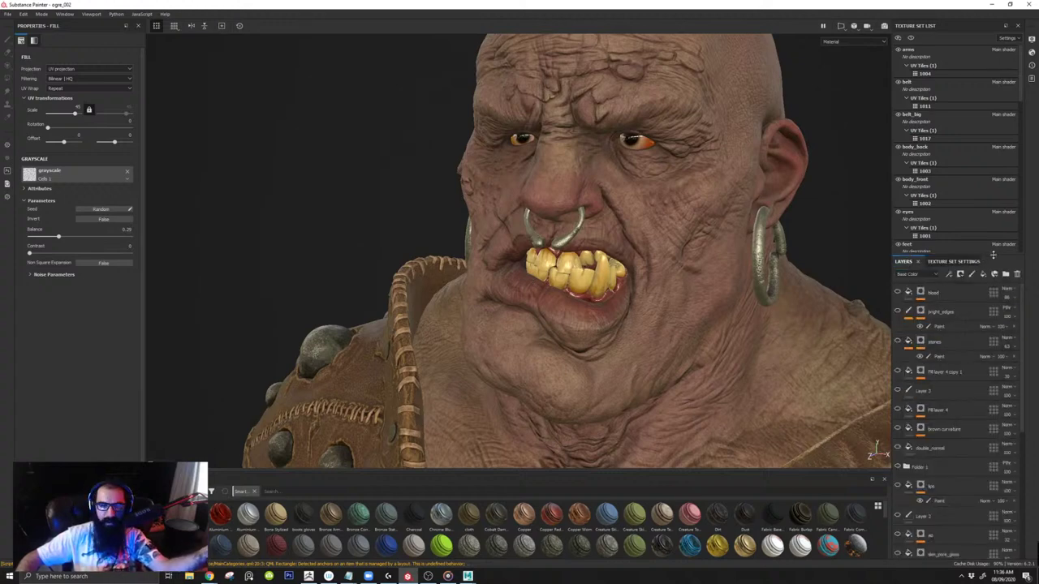
{"action": "left_click_drag", "start_coordinate": [993, 255], "coordinate": [993, 199]}
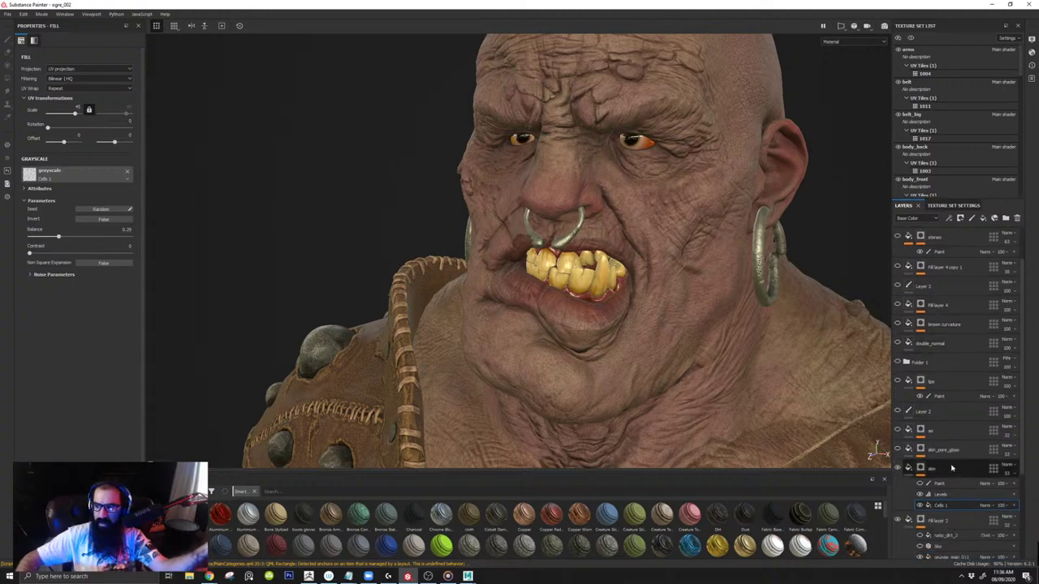
Step: Show the skin_pore_gloss, ao, Layer 2 and lips layers above skin, toggling lips to compare its effect
{"action": "scroll", "coordinate": [952, 468], "scroll_direction": "down", "scroll_amount": 1}
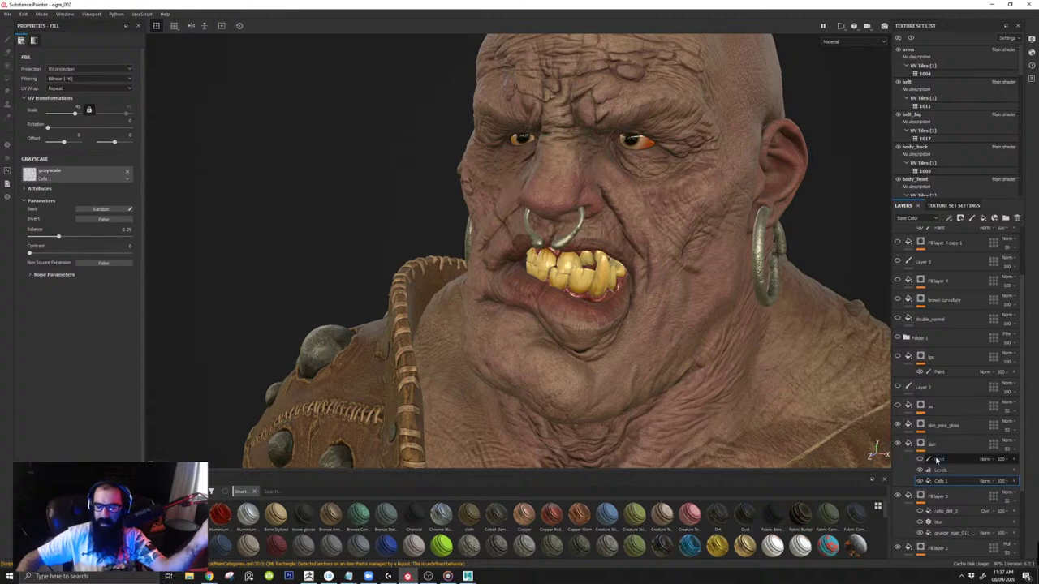
{"action": "scroll", "coordinate": [937, 455], "scroll_direction": "down", "scroll_amount": 3}
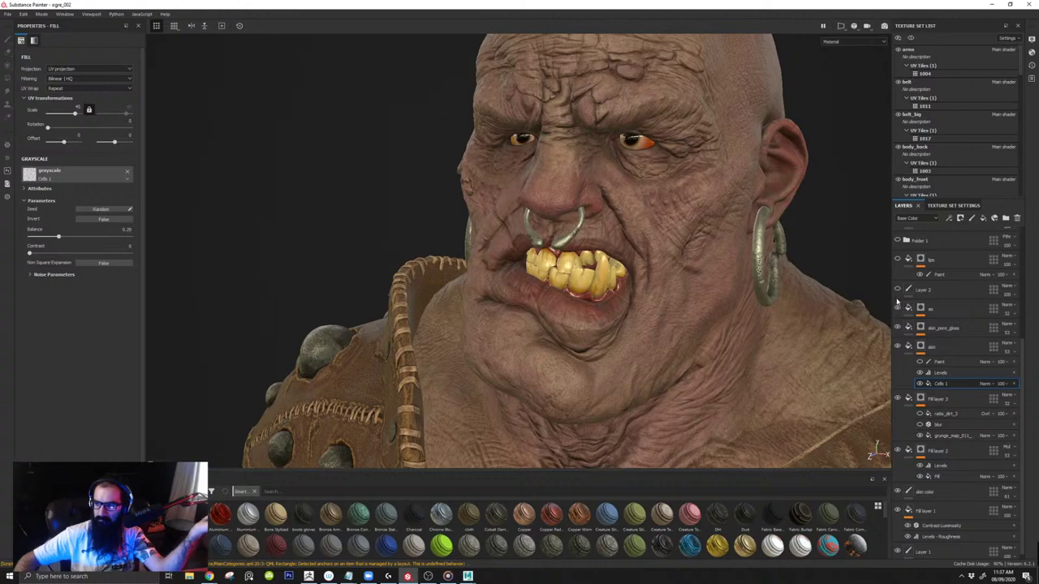
{"action": "scroll", "coordinate": [909, 317], "scroll_direction": "up", "scroll_amount": 2}
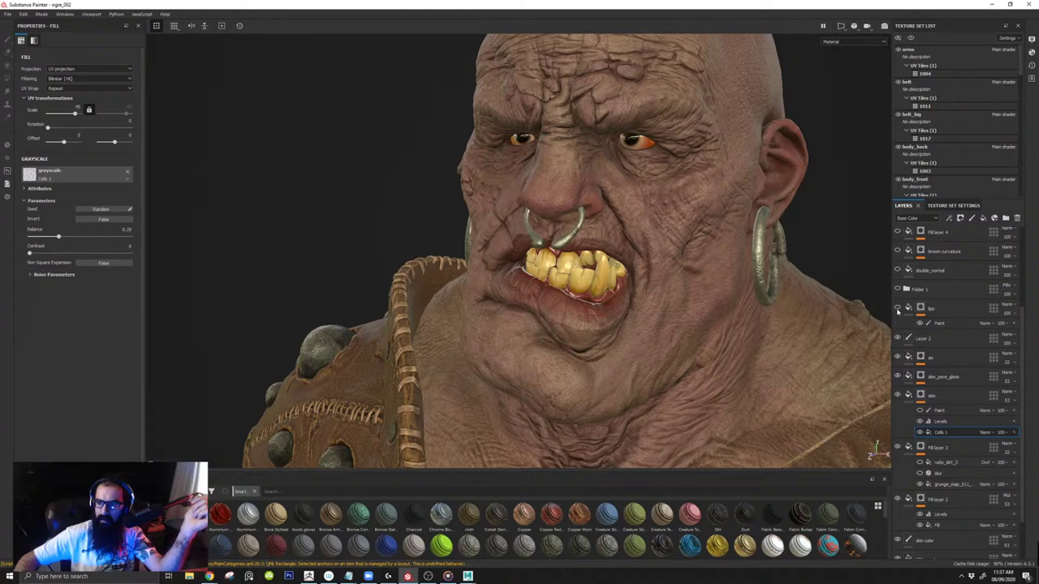
{"action": "left_click", "coordinate": [898, 311]}
{"action": "left_click", "coordinate": [897, 310]}
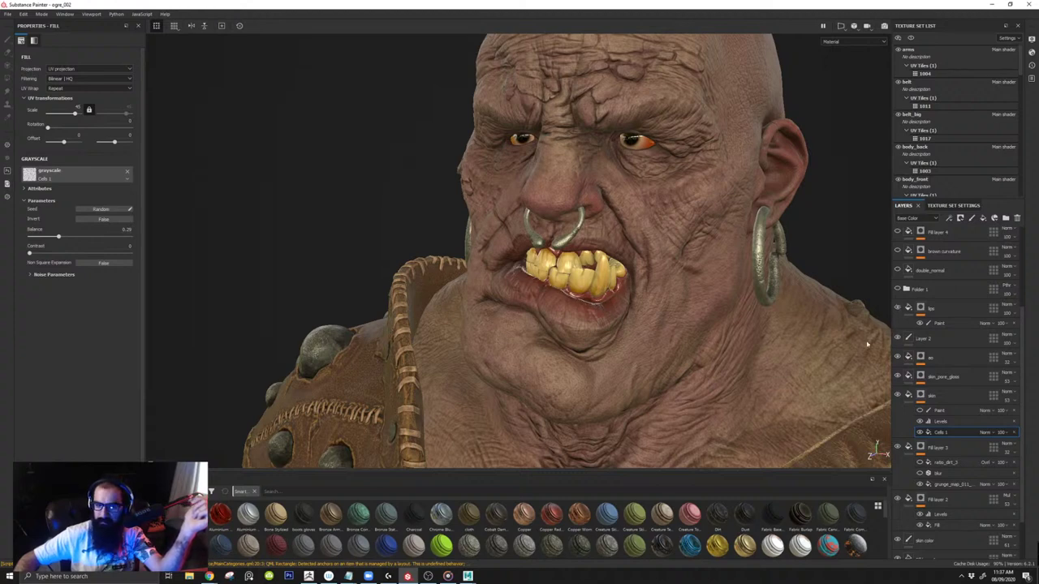
{"action": "left_click", "coordinate": [898, 309]}
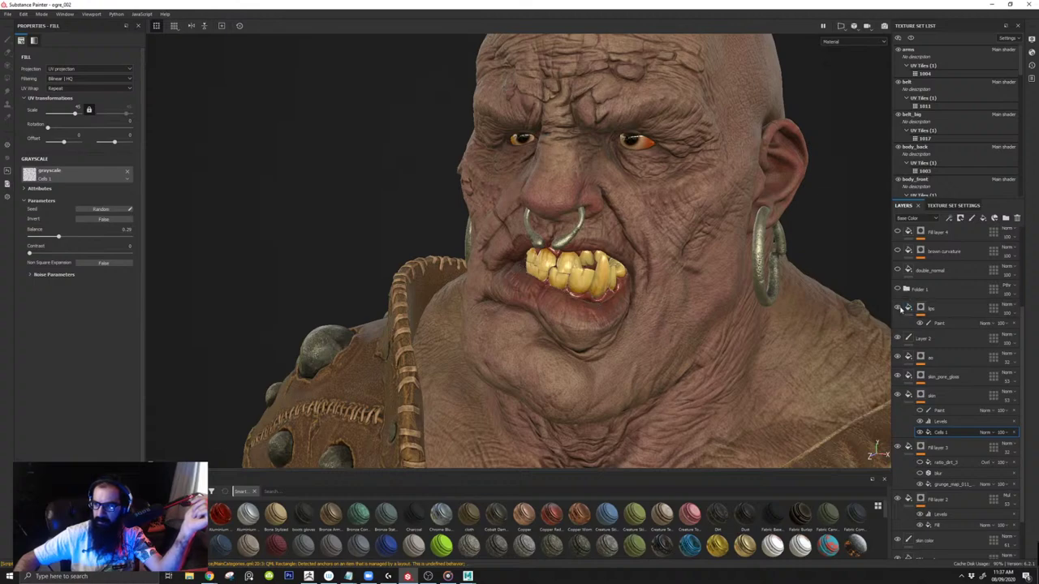
{"action": "left_click", "coordinate": [898, 308]}
Step: Compare the lips layer's effect up close on the ogre's mouth, leaving the layer visible
{"action": "left_click_drag", "start_coordinate": [580, 281], "coordinate": [534, 324], "text": "alt"}
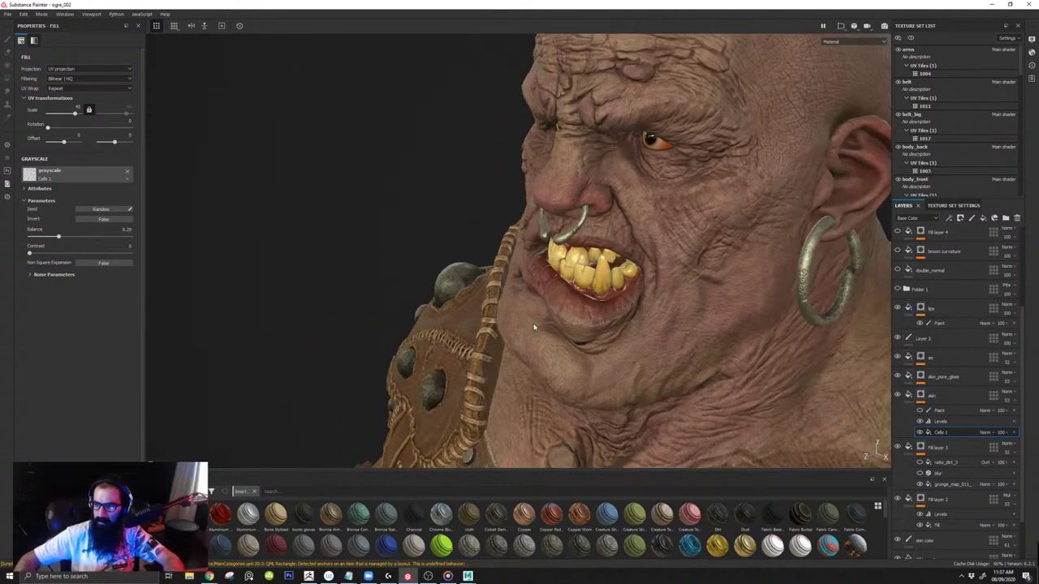
{"action": "right_click_drag", "start_coordinate": [533, 324], "coordinate": [588, 329], "text": "alt"}
{"action": "left_click_drag", "start_coordinate": [588, 329], "coordinate": [623, 323], "text": "alt"}
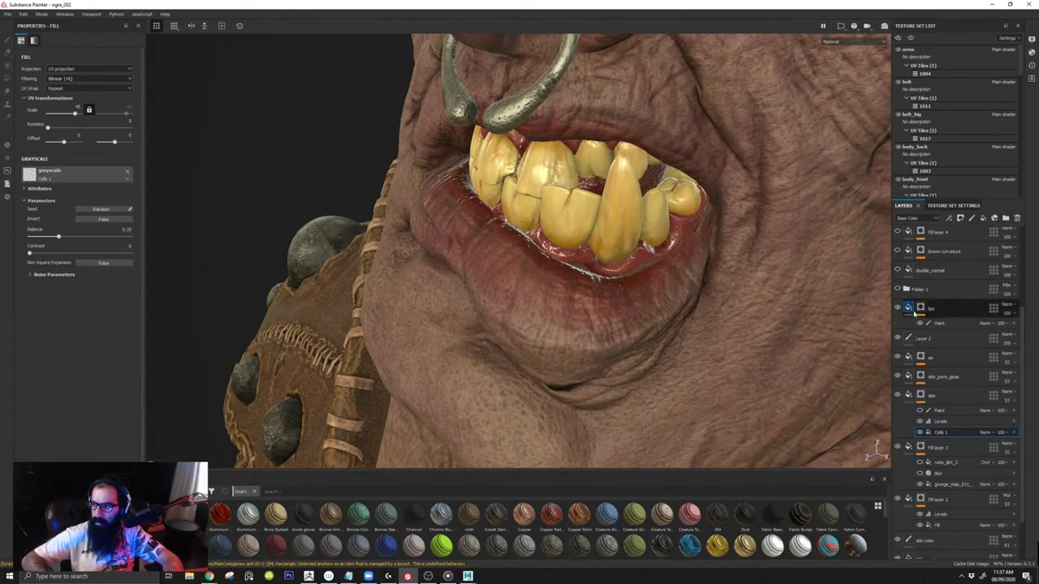
{"action": "left_click", "coordinate": [898, 310]}
{"action": "left_click", "coordinate": [897, 311]}
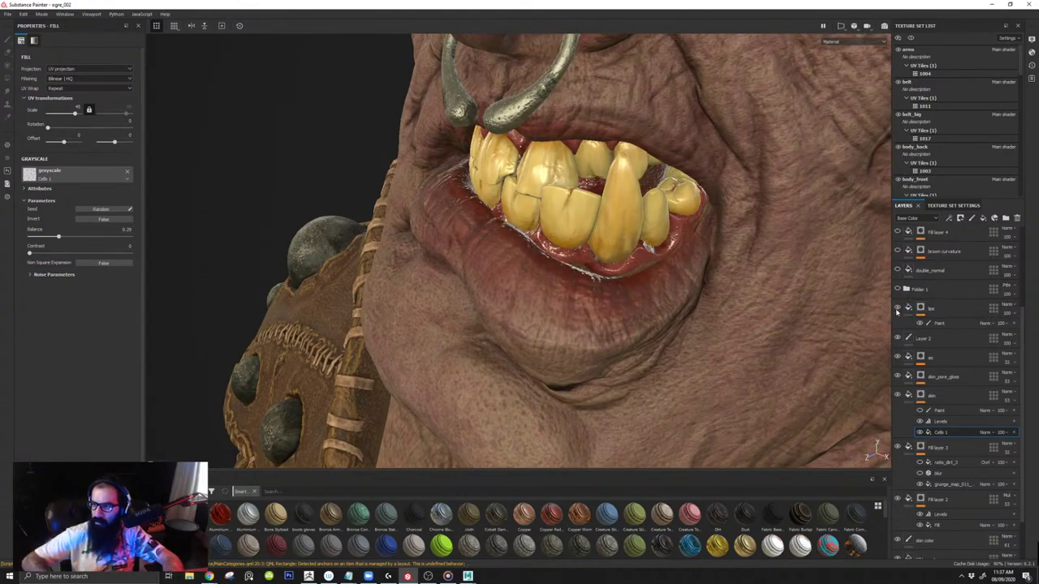
Step: Select the Paint effect in the lips mask and choose the Dirt 1 brush from the brush presets
{"action": "left_click", "coordinate": [939, 323]}
{"action": "scroll", "coordinate": [484, 237], "scroll_direction": "up", "scroll_amount": 2}
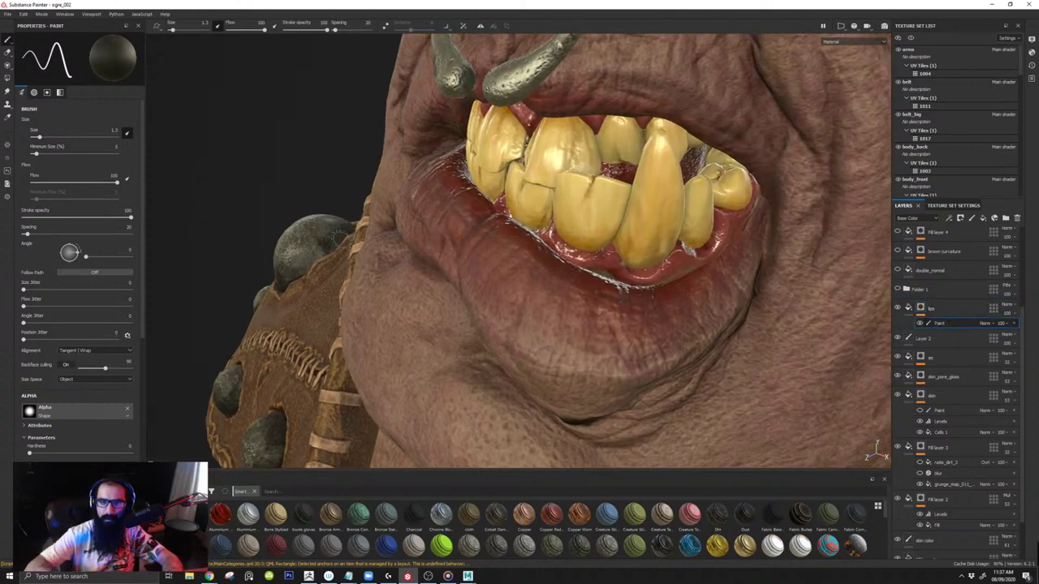
{"action": "left_click_drag", "start_coordinate": [223, 471], "coordinate": [223, 426]}
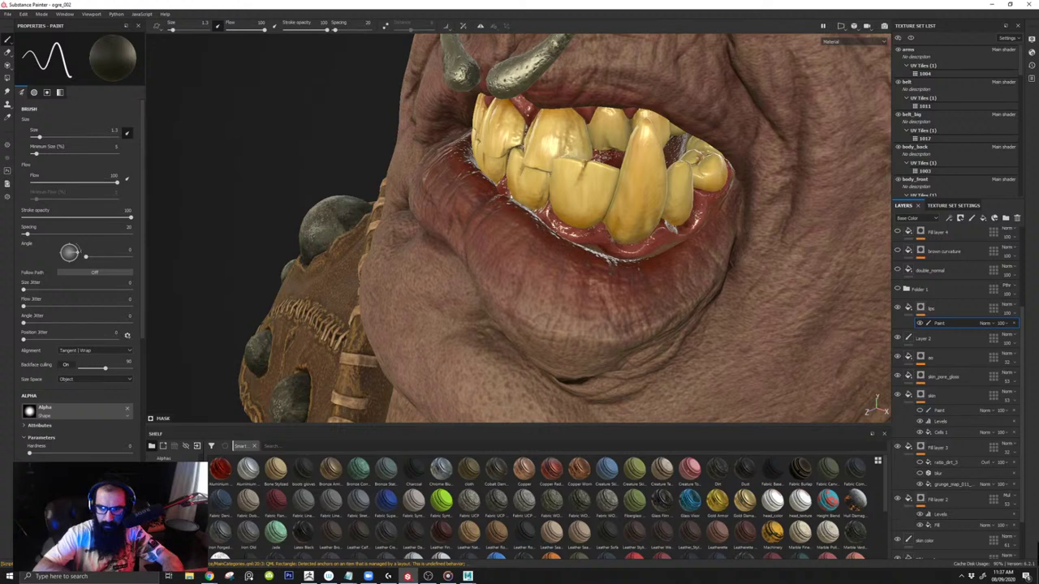
{"action": "left_click", "coordinate": [165, 522]}
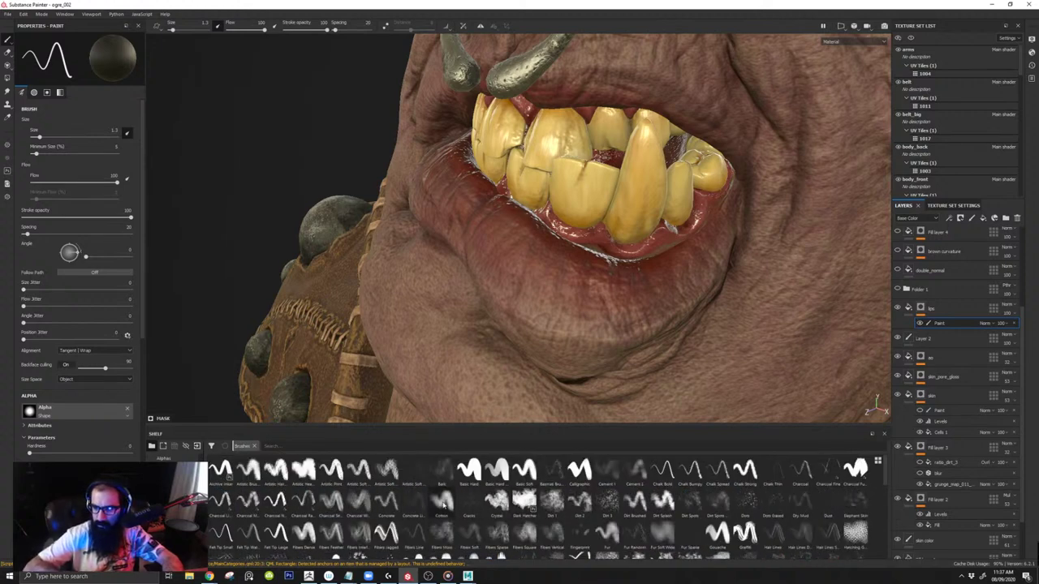
{"action": "left_click", "coordinate": [552, 501]}
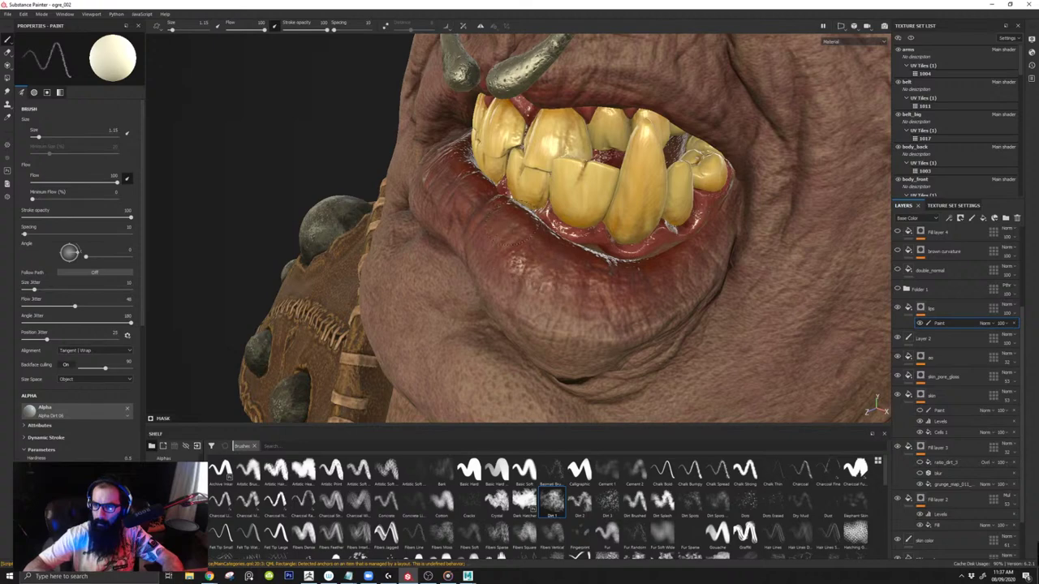
Step: Isolate the head texture set and examine the upper and lower lips from several angles under rotated lighting
{"action": "left_click_drag", "start_coordinate": [522, 281], "coordinate": [402, 206], "text": "alt"}
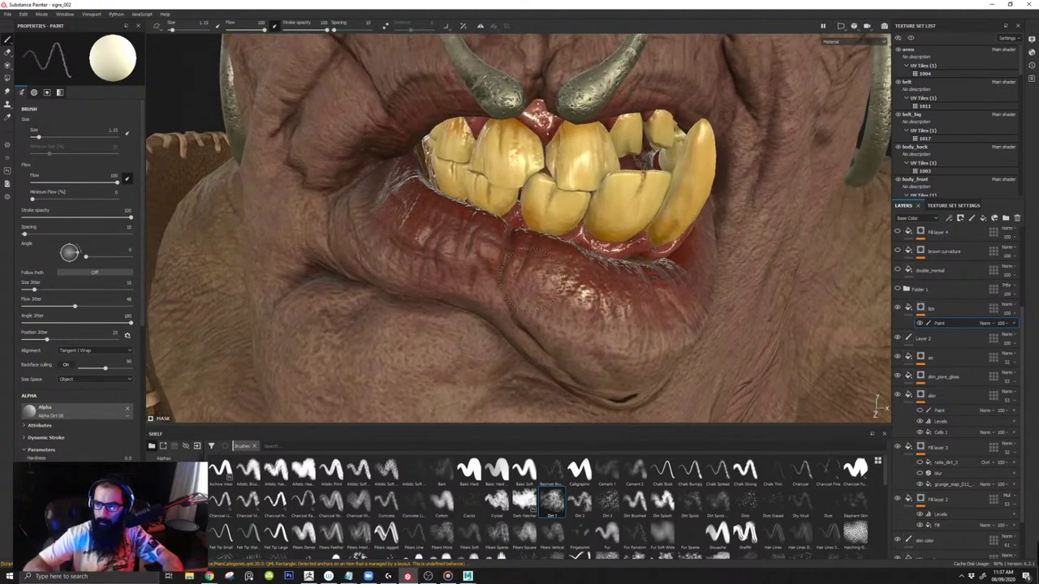
{"action": "left_click_drag", "start_coordinate": [500, 280], "coordinate": [560, 175], "text": "alt"}
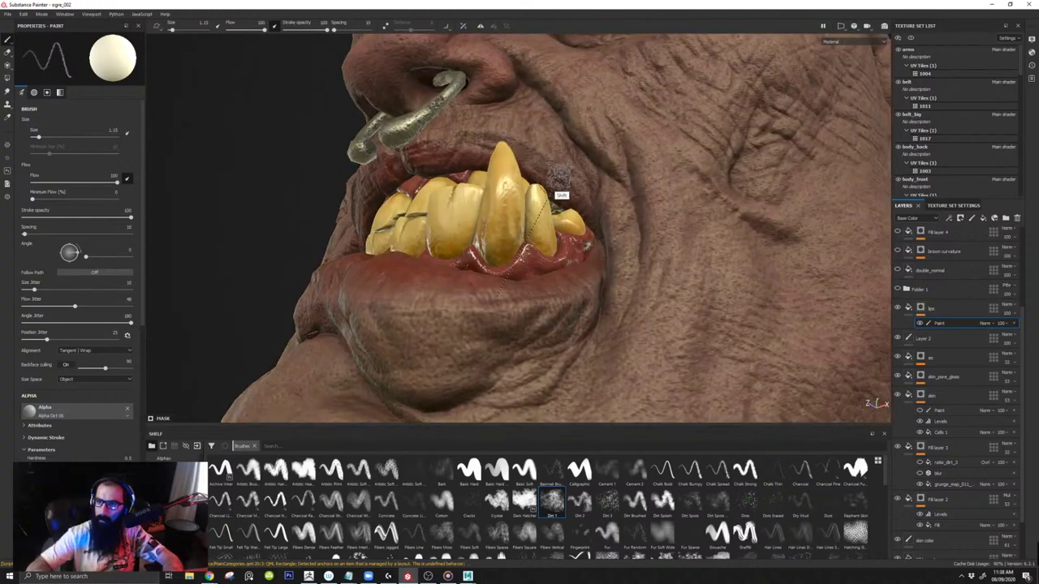
{"action": "left_click", "coordinate": [911, 38]}
{"action": "right_click_drag", "start_coordinate": [463, 105], "coordinate": [535, 174], "text": "alt"}
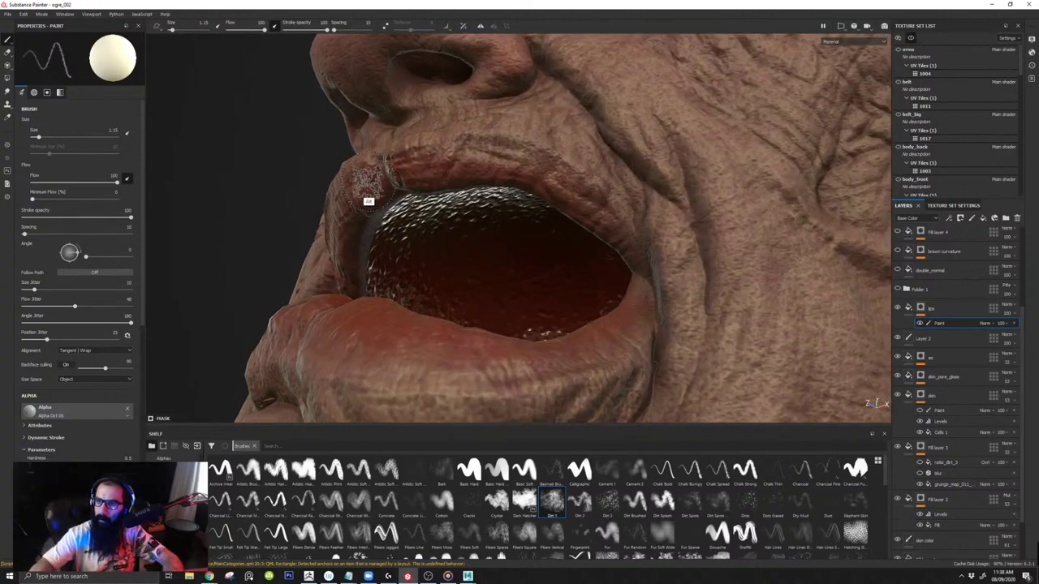
{"action": "mouse_move", "coordinate": [368, 186]}
{"action": "left_mouse_down", "text": "alt"}
{"action": "mouse_move", "coordinate": [593, 197]}
{"action": "mouse_move", "coordinate": [503, 169]}
{"action": "left_mouse_up", "text": "alt"}
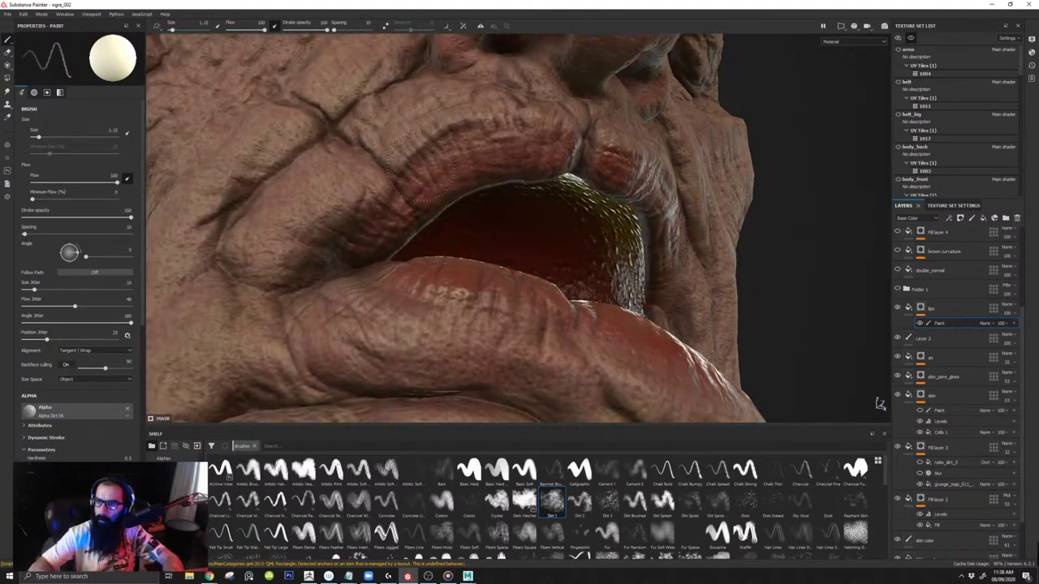
{"action": "mouse_move", "coordinate": [614, 182]}
{"action": "left_mouse_down", "text": "alt"}
{"action": "mouse_move", "coordinate": [552, 208]}
{"action": "mouse_move", "coordinate": [506, 275]}
{"action": "mouse_move", "coordinate": [557, 297]}
{"action": "mouse_move", "coordinate": [549, 325]}
{"action": "mouse_move", "coordinate": [531, 316]}
{"action": "left_mouse_up", "text": "alt"}
{"action": "left_click_drag", "start_coordinate": [725, 265], "coordinate": [572, 290], "text": "alt"}
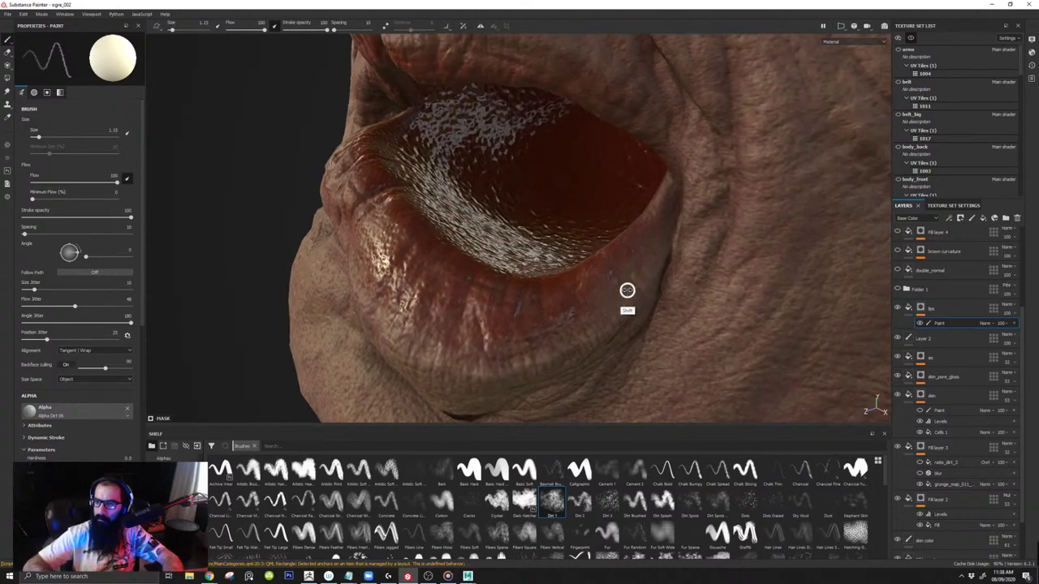
{"action": "right_click_drag", "start_coordinate": [626, 290], "coordinate": [644, 290], "text": "shift"}
Step: Add a Fill effect above Paint in the lips mask, and display only the mask with the Fill selected
{"action": "left_click", "coordinate": [925, 309]}
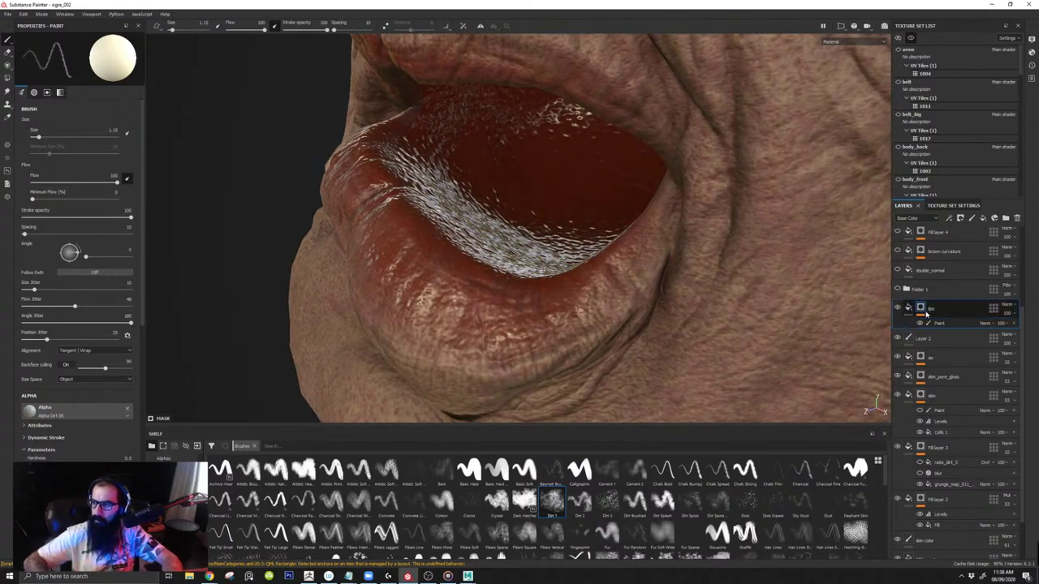
{"action": "right_click", "coordinate": [923, 308]}
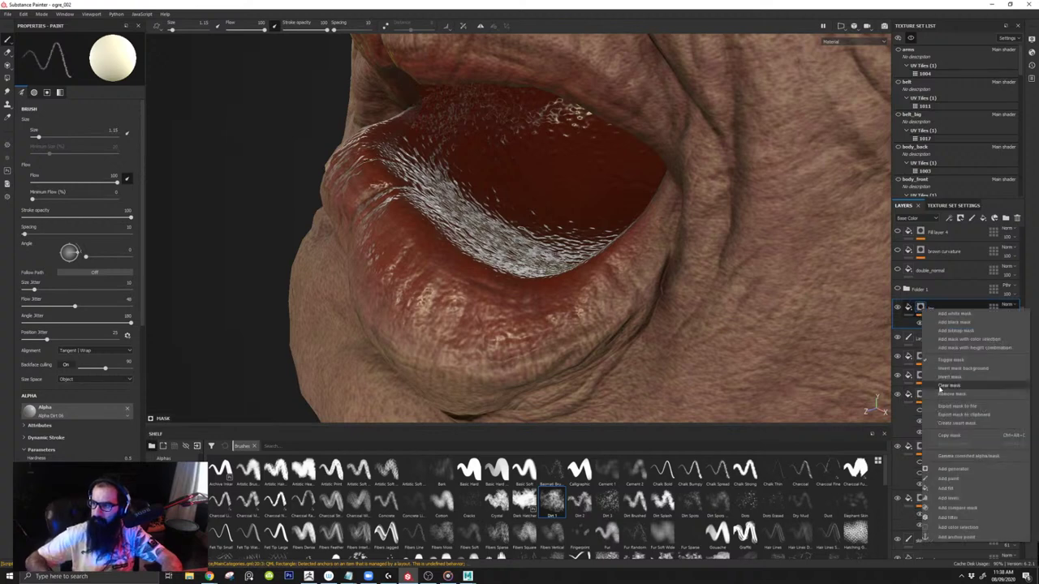
{"action": "left_click", "coordinate": [961, 489]}
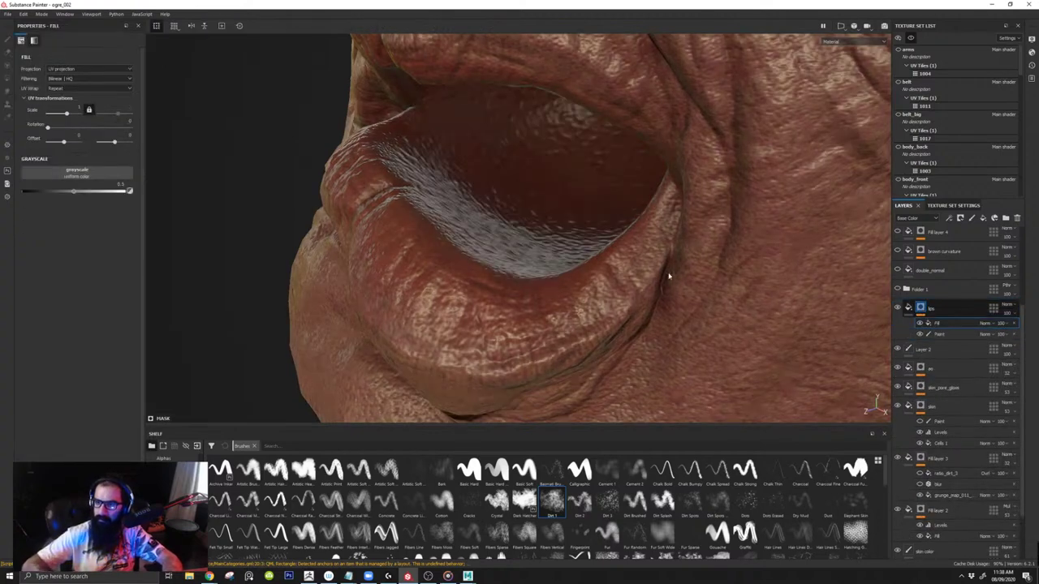
{"action": "left_click", "coordinate": [926, 333]}
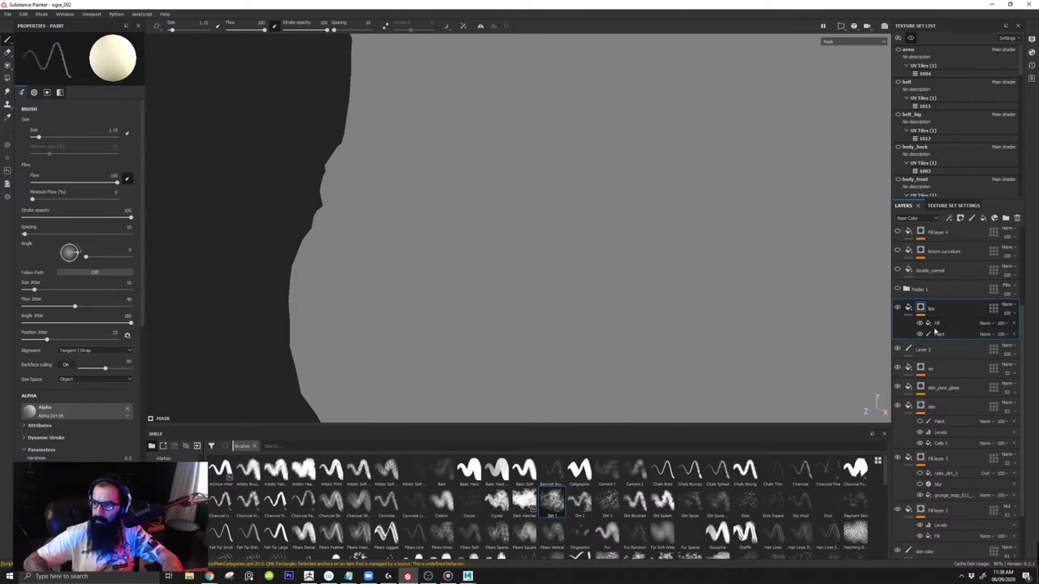
{"action": "left_click", "coordinate": [939, 323]}
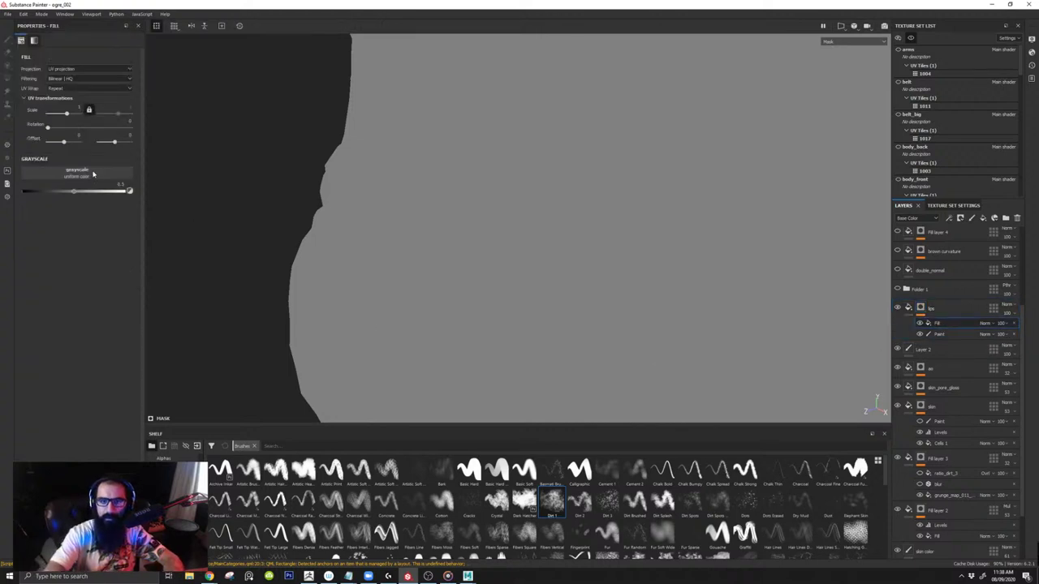
Step: Search the resources for "curva" and assign the head's curvature map as the Fill effect's grayscale
{"action": "left_click", "coordinate": [92, 174]}
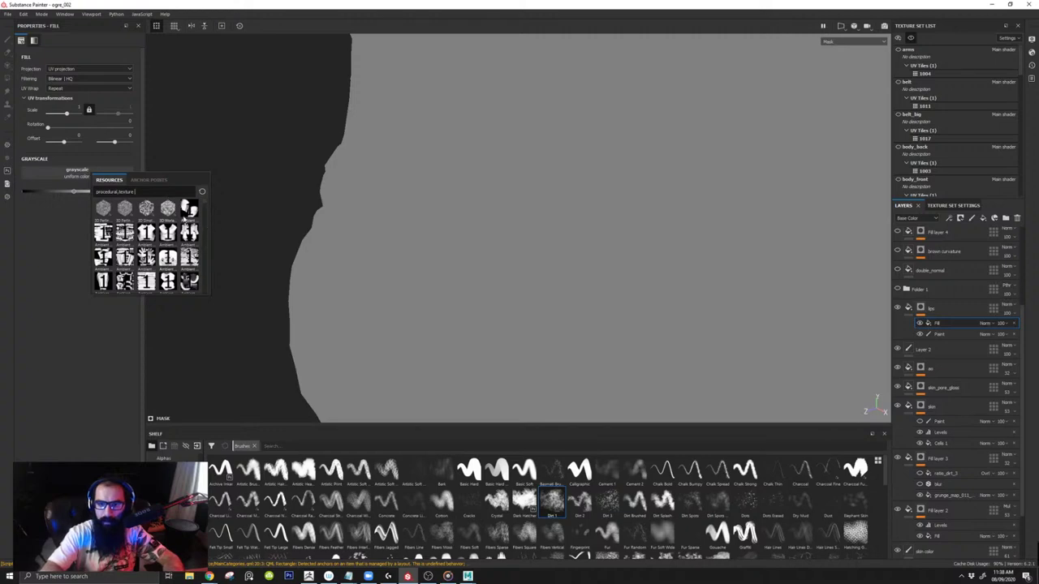
{"action": "type", "text": "co"}
{"action": "key", "text": "BackSpace"}
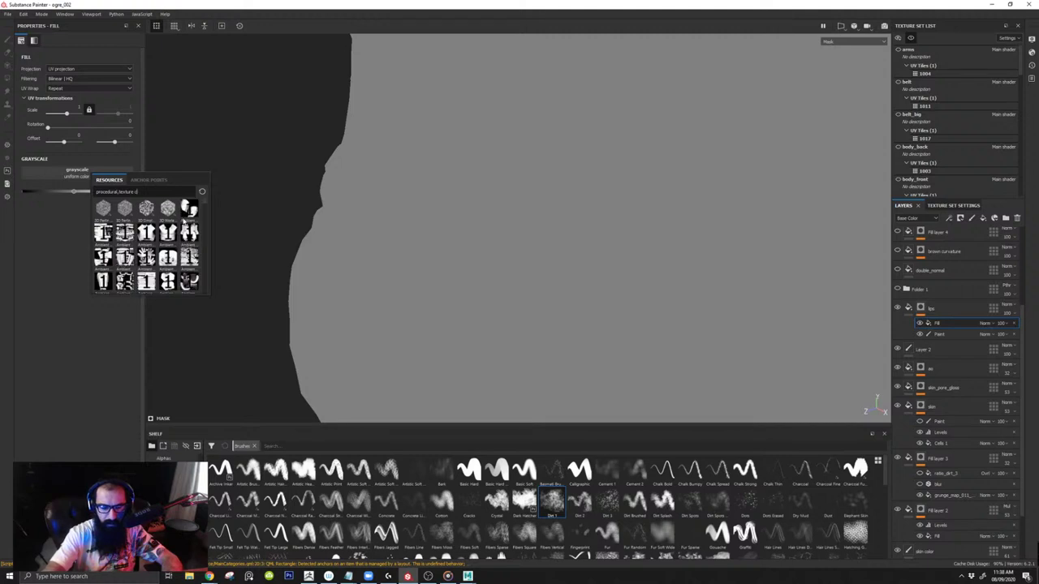
{"action": "type", "text": "urva"}
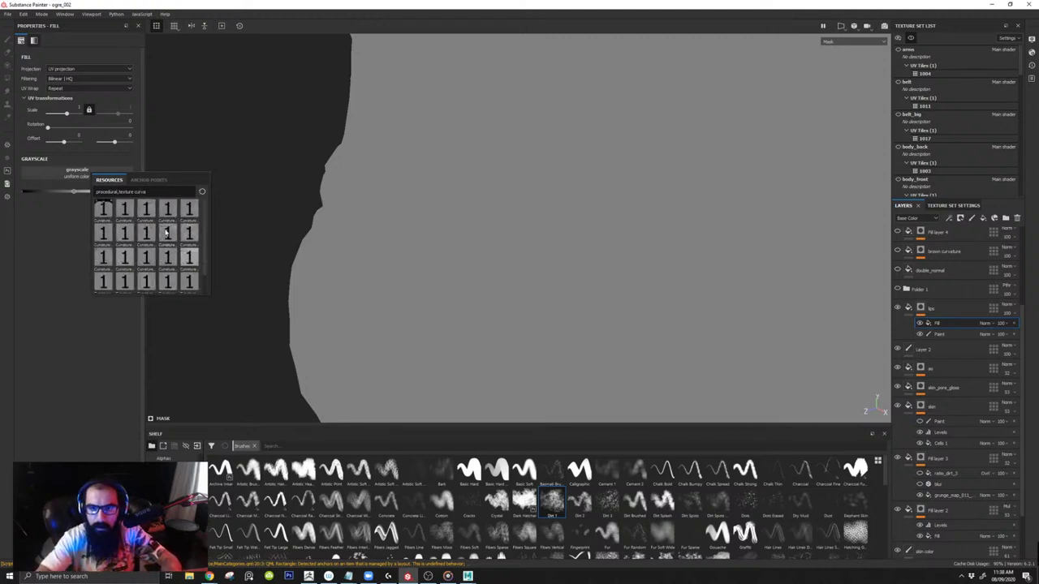
{"action": "mouse_move", "coordinate": [165, 241]}
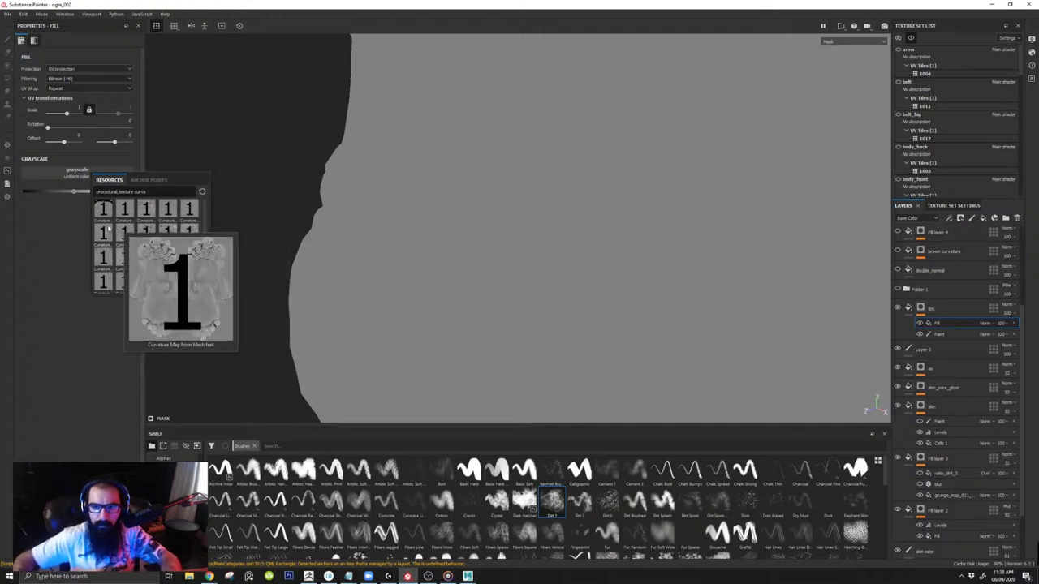
{"action": "mouse_move", "coordinate": [104, 232]}
{"action": "left_click", "coordinate": [101, 212]}
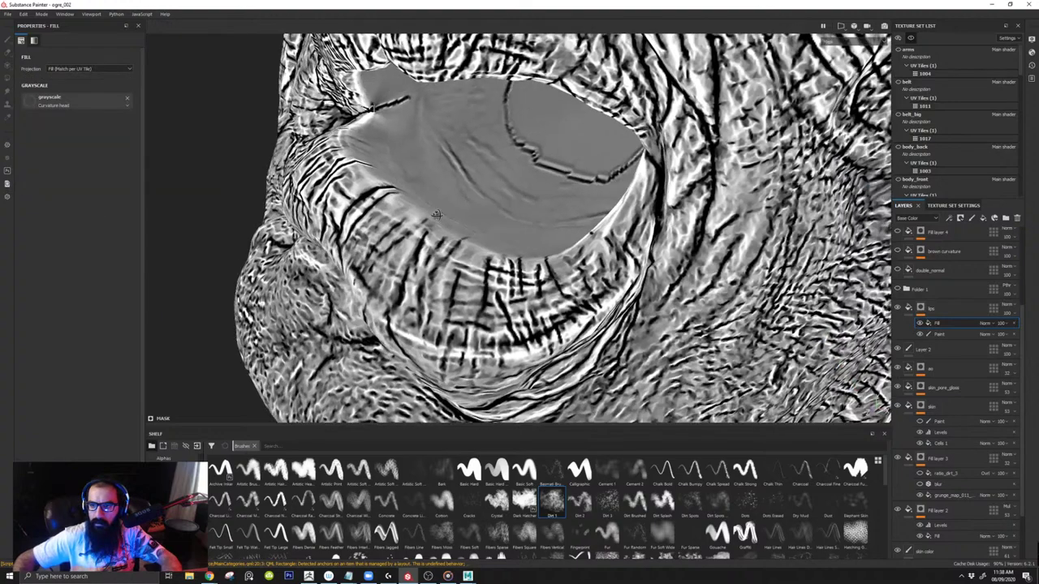
Step: Examine the curvature mask around the mouth, and return to the material view with the lips mask's Paint effect selected
{"action": "left_click_drag", "start_coordinate": [436, 213], "coordinate": [410, 242], "text": "alt"}
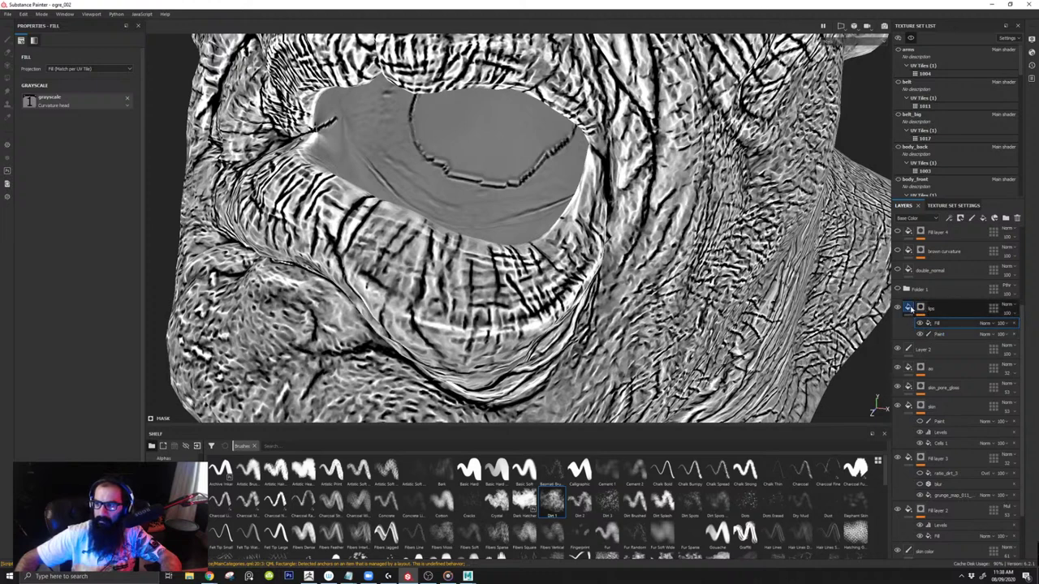
{"action": "left_click", "coordinate": [911, 309]}
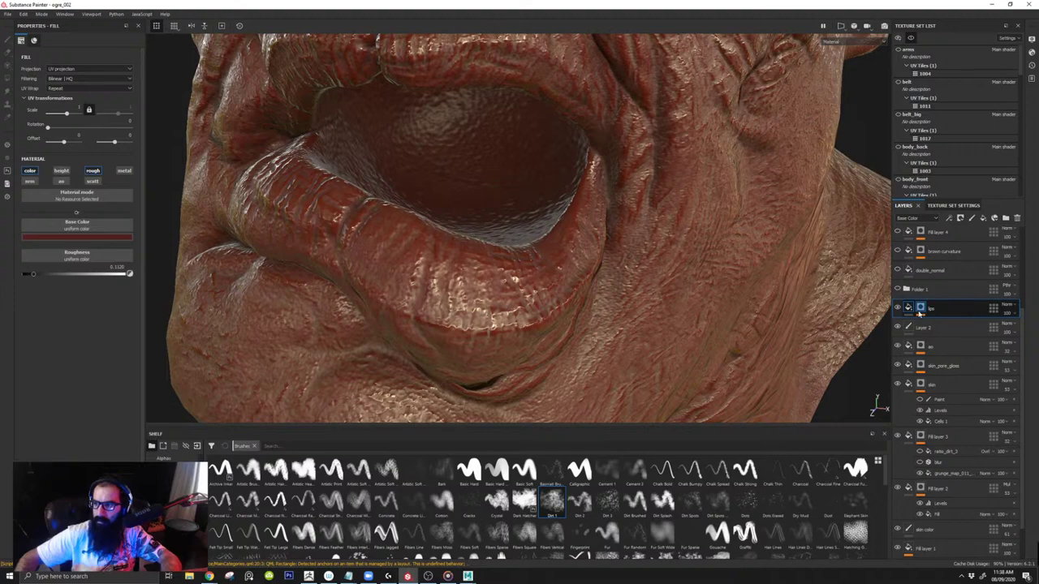
{"action": "left_click", "coordinate": [921, 308]}
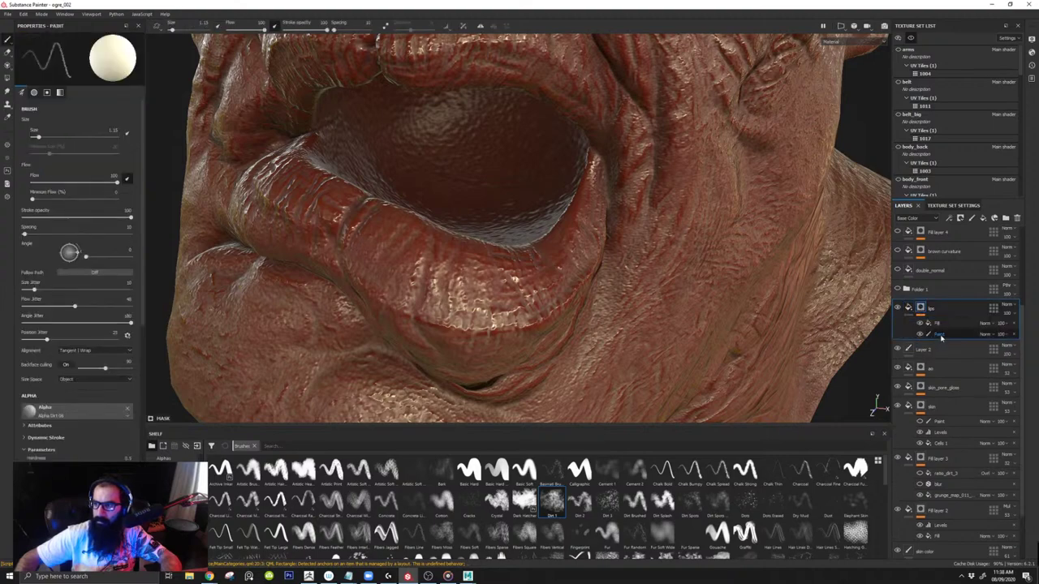
{"action": "left_click", "coordinate": [948, 335]}
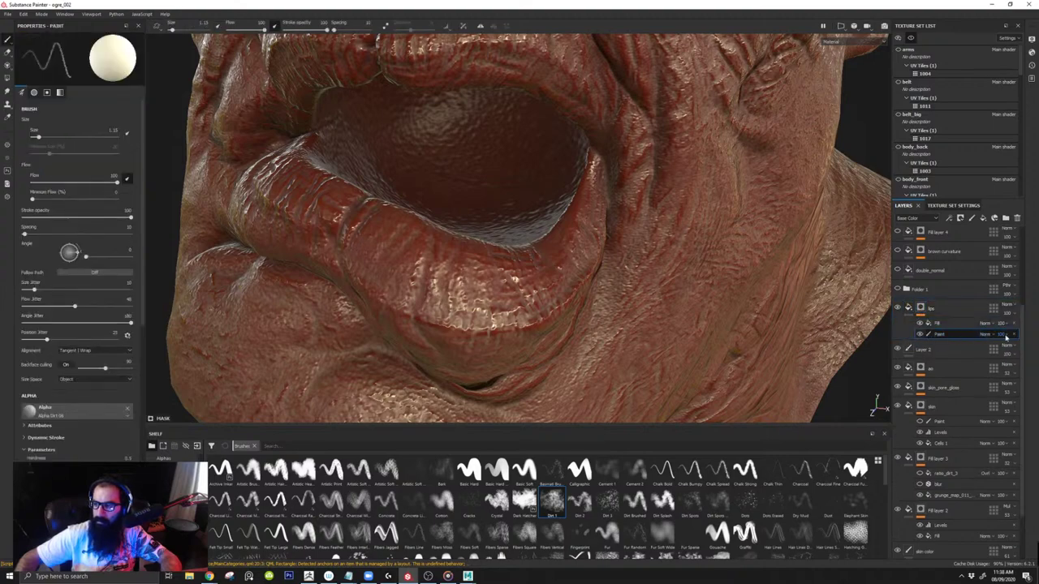
Step: Try the lips mask's Paint effect above the Fill with a black full-mesh polygon fill, and undo the fill and the reordering
{"action": "left_click_drag", "start_coordinate": [942, 334], "coordinate": [952, 323]}
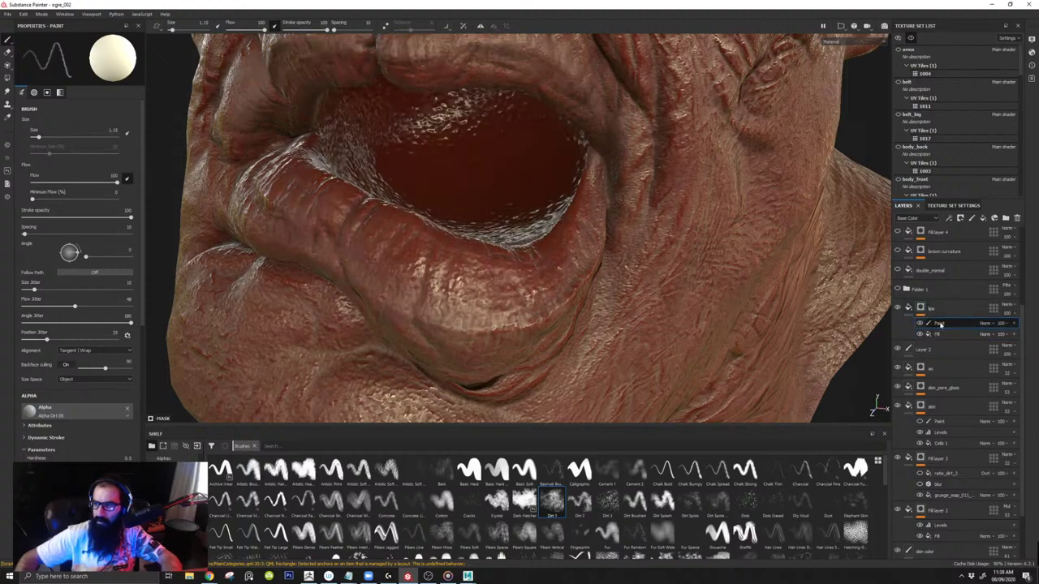
{"action": "left_click", "coordinate": [7, 77]}
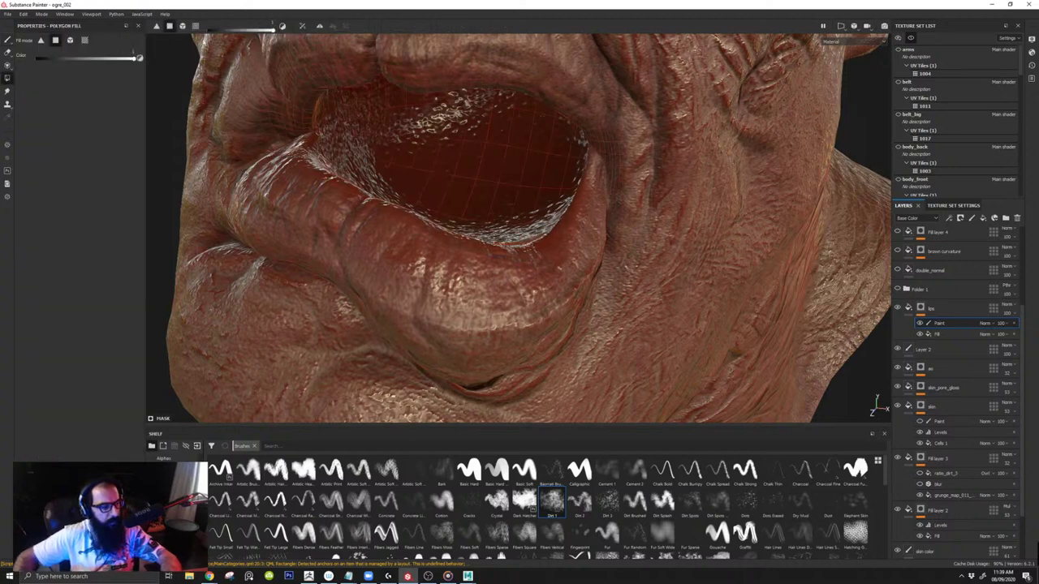
{"action": "key", "text": "alt+Tab"}
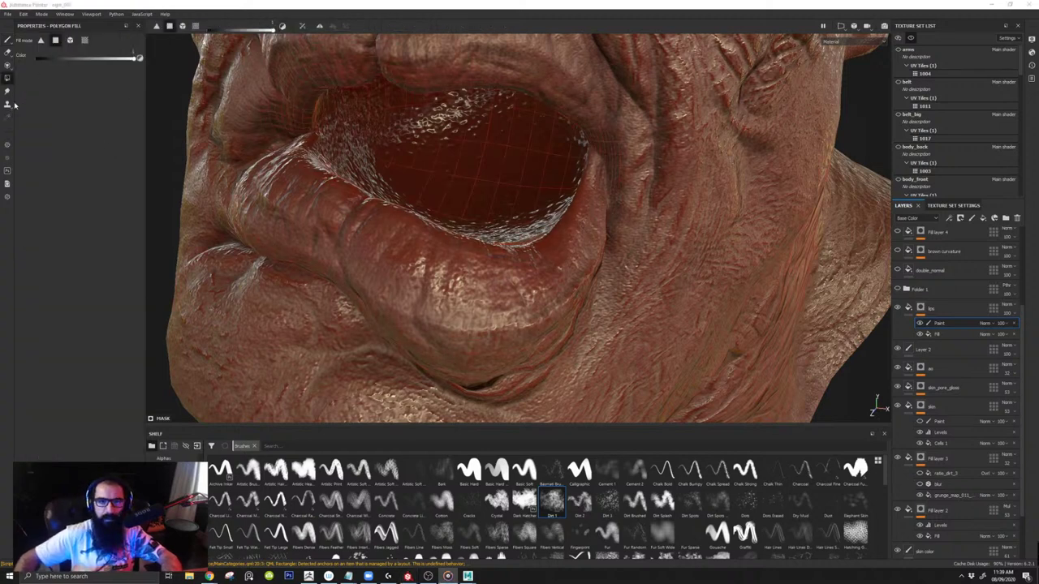
{"action": "left_click", "coordinate": [69, 40]}
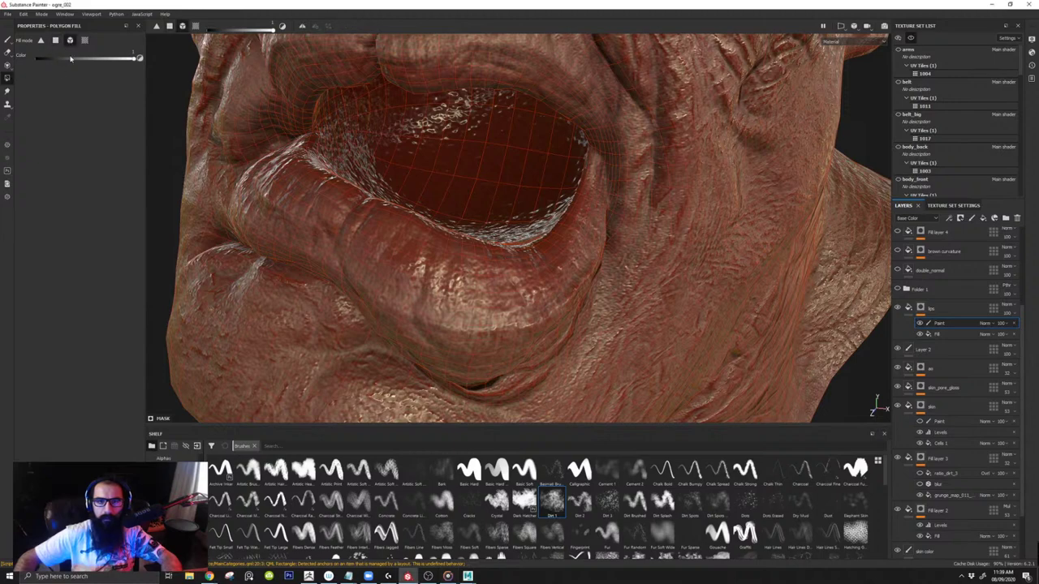
{"action": "left_click", "coordinate": [320, 241]}
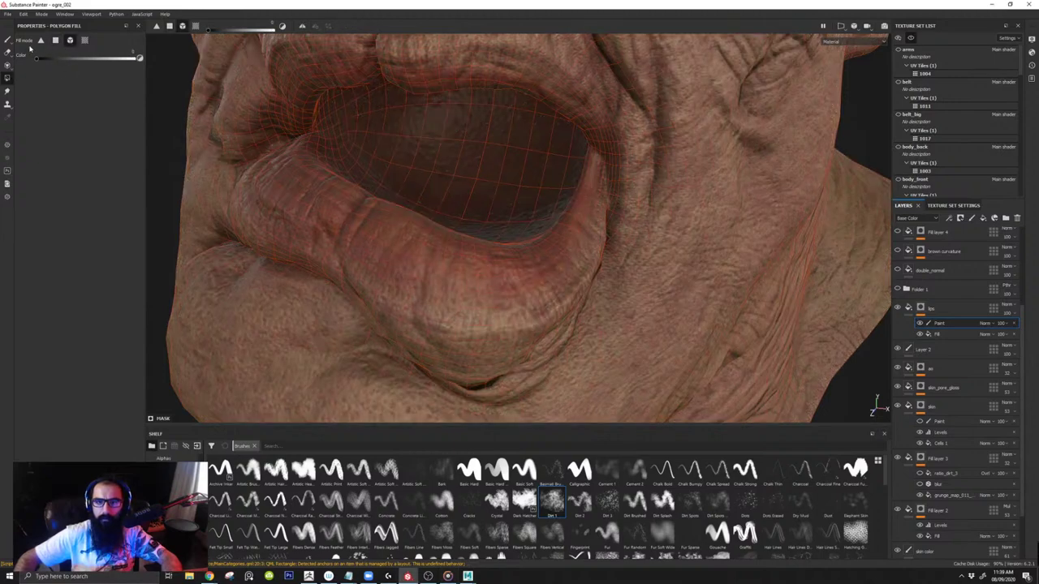
{"action": "left_click", "coordinate": [56, 40]}
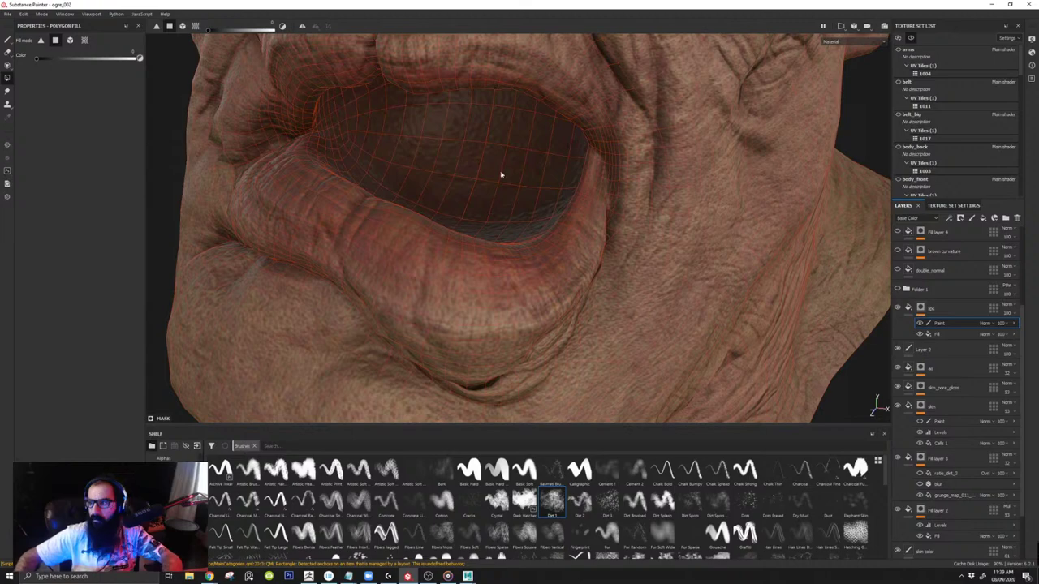
{"action": "left_click", "coordinate": [1016, 324]}
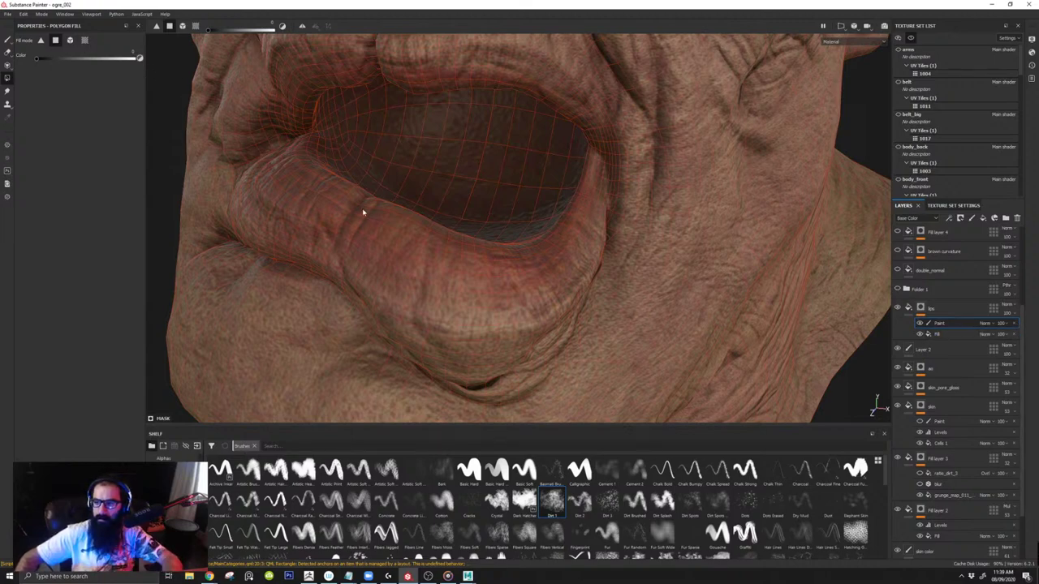
{"action": "key", "text": "ctrl+z"}
{"action": "mouse_move", "coordinate": [639, 369]}
{"action": "right_mouse_down", "text": "alt"}
{"action": "mouse_move", "coordinate": [559, 346]}
{"action": "mouse_move", "coordinate": [552, 304]}
{"action": "right_mouse_up", "text": "alt"}
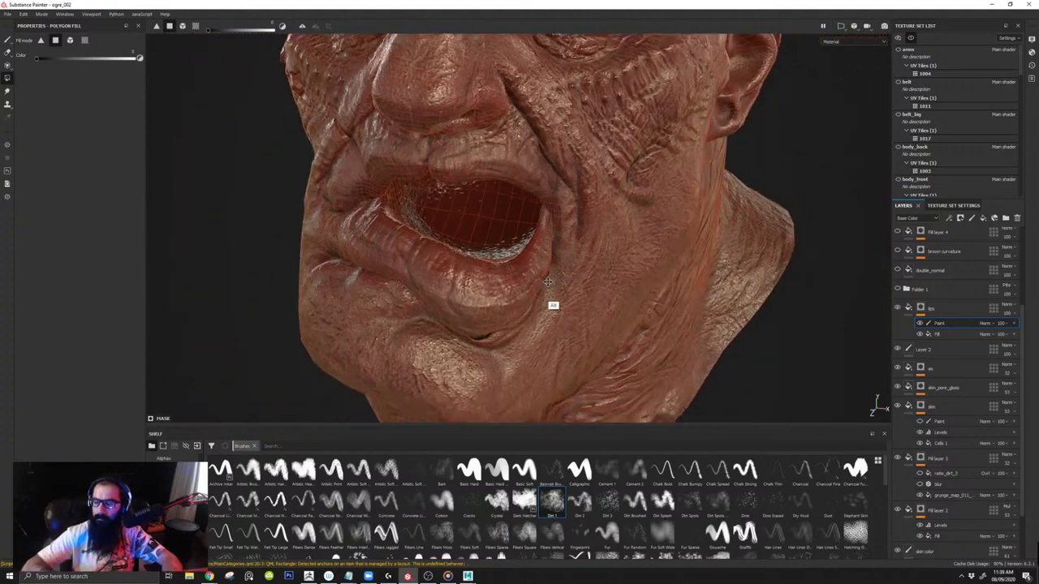
{"action": "middle_click_drag", "start_coordinate": [552, 303], "coordinate": [536, 290], "text": "alt"}
{"action": "left_click_drag", "start_coordinate": [940, 324], "coordinate": [938, 341]}
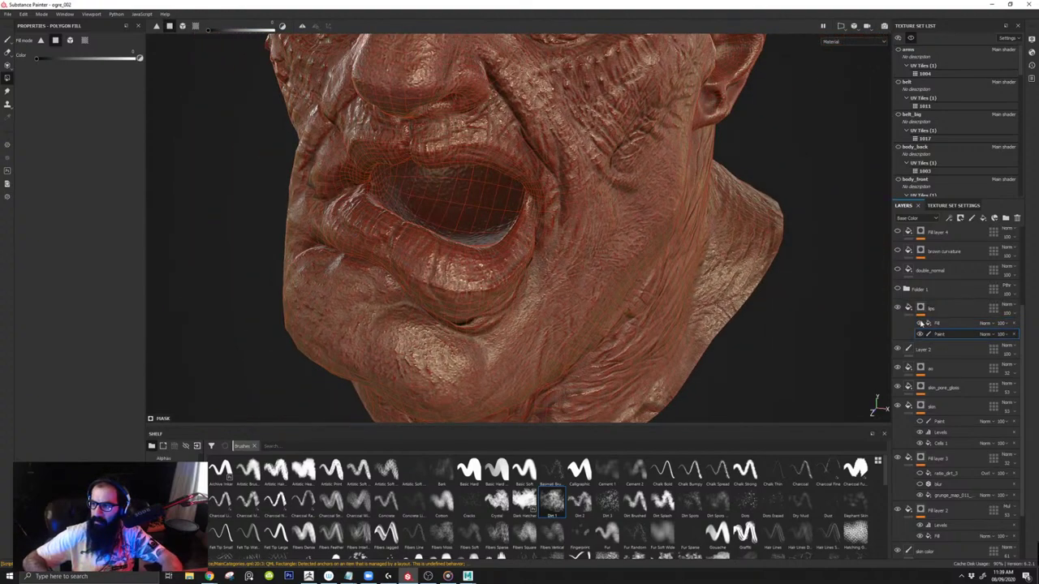
Step: Hide the existing Paint effect in the lips mask and add a new Paint effect above the Fill
{"action": "left_click", "coordinate": [920, 324]}
{"action": "left_click", "coordinate": [921, 324]}
{"action": "left_click", "coordinate": [940, 323]}
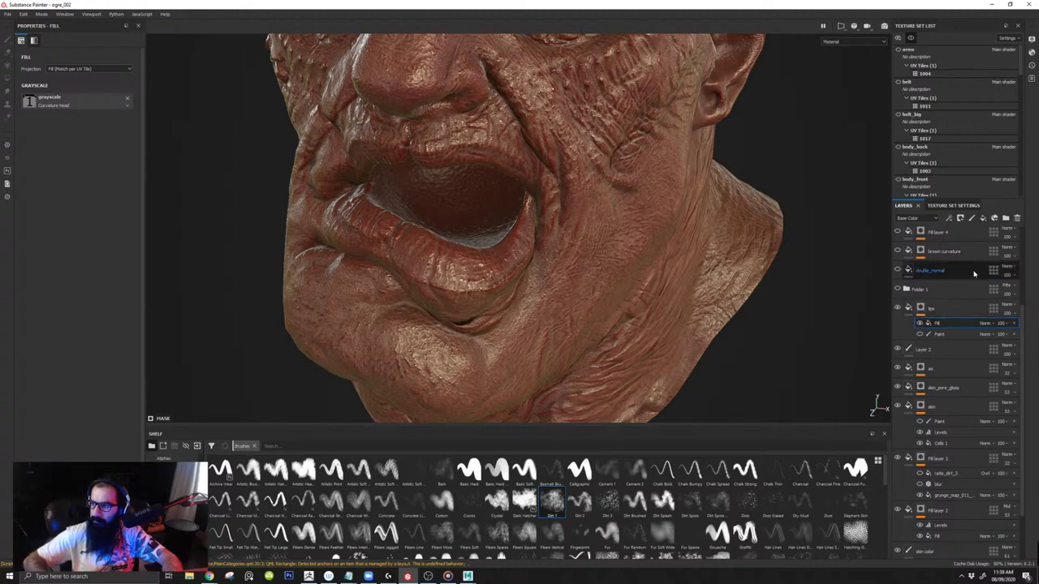
{"action": "right_click", "coordinate": [930, 308]}
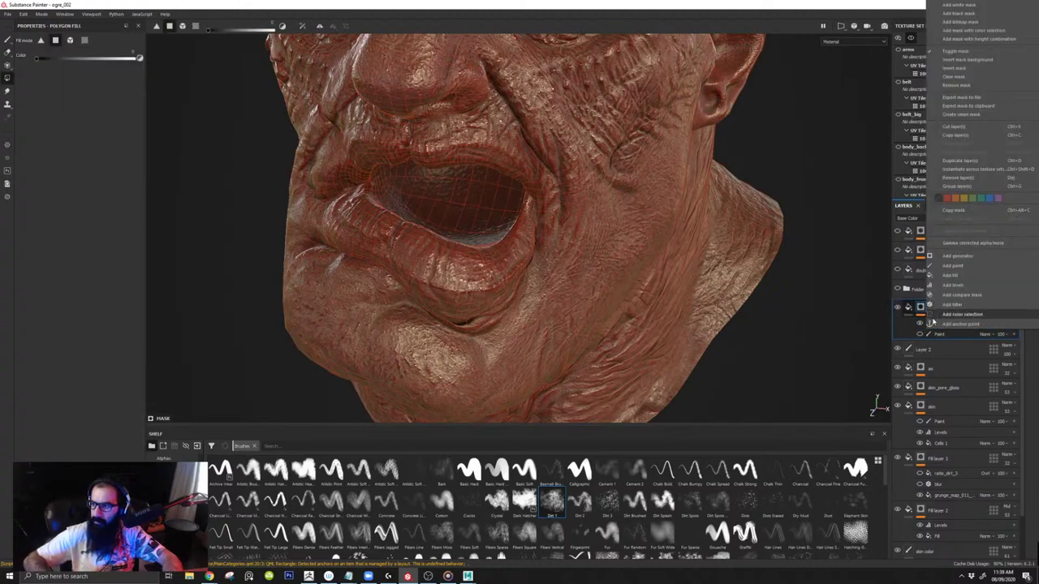
{"action": "left_click", "coordinate": [953, 266]}
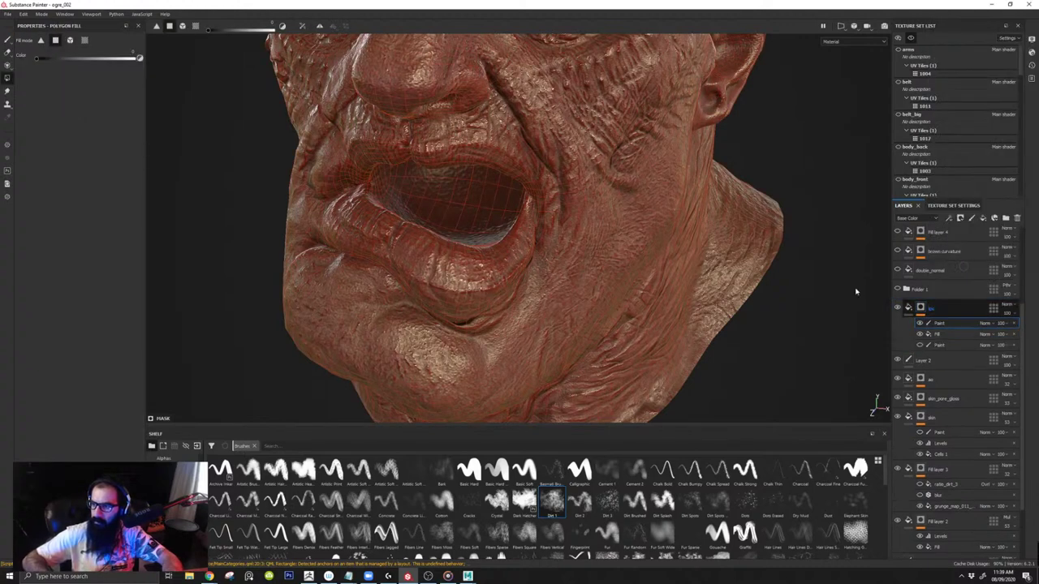
Step: Polygon-fill the neck, lower jaw and side of the head black in the lips mask's new Paint effect
{"action": "left_click_drag", "start_coordinate": [617, 294], "coordinate": [520, 301], "text": "alt"}
{"action": "left_click_drag", "start_coordinate": [464, 322], "coordinate": [179, 97], "text": "alt"}
{"action": "left_click_drag", "start_coordinate": [390, 284], "coordinate": [698, 278], "text": "alt"}
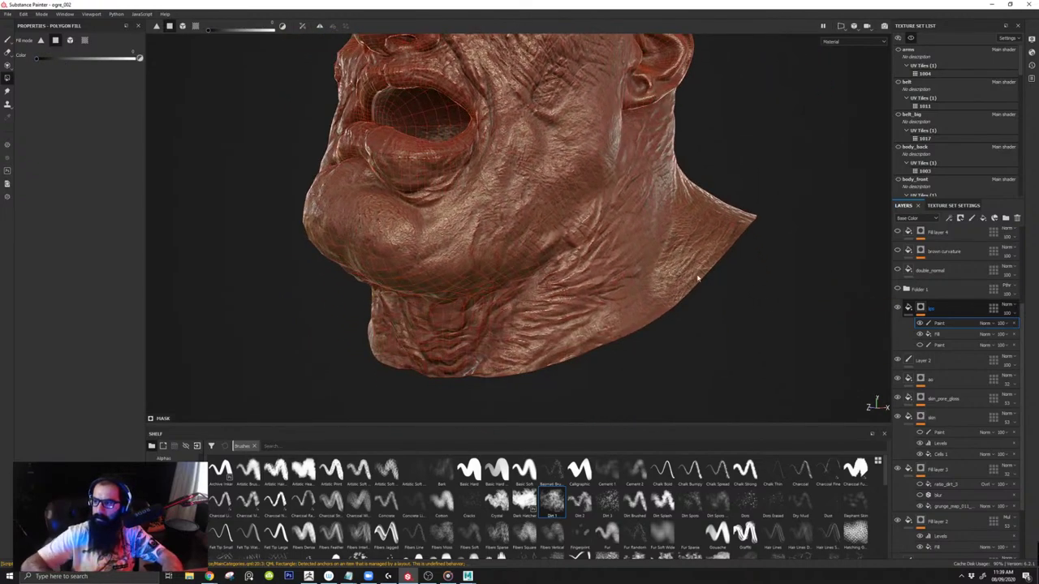
{"action": "left_click_drag", "start_coordinate": [347, 414], "coordinate": [635, 233]}
{"action": "left_click_drag", "start_coordinate": [635, 219], "coordinate": [635, 217]}
{"action": "middle_click_drag", "start_coordinate": [634, 232], "coordinate": [557, 320], "text": "alt"}
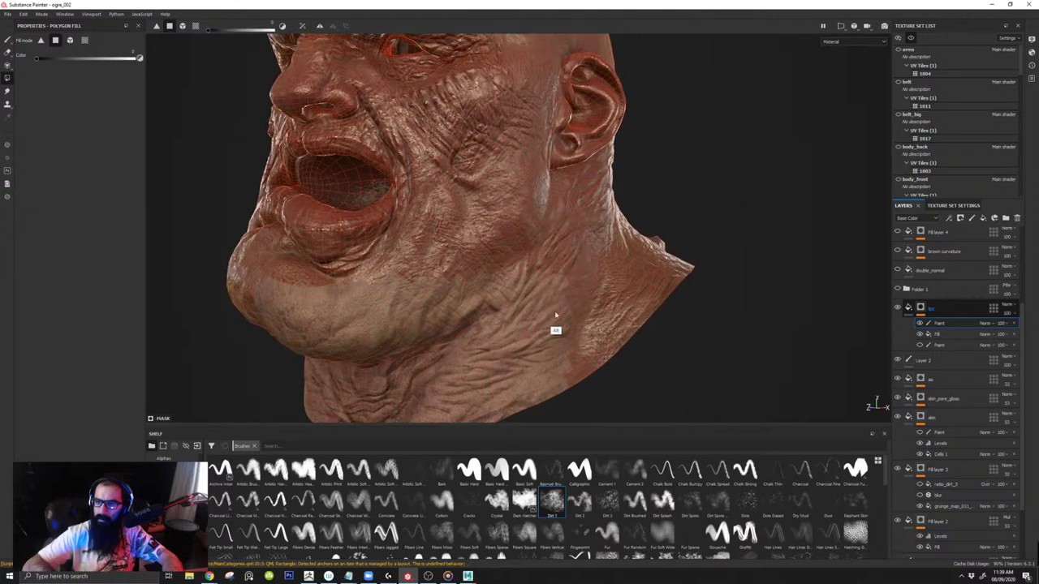
{"action": "left_click_drag", "start_coordinate": [703, 362], "coordinate": [453, 208]}
{"action": "middle_click_drag", "start_coordinate": [473, 192], "coordinate": [466, 345], "text": "alt"}
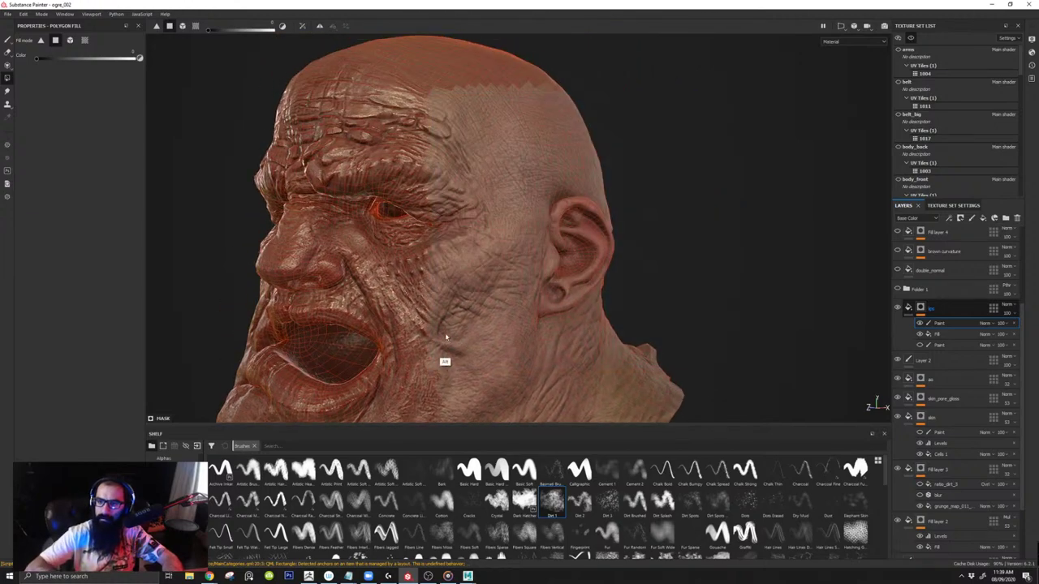
{"action": "left_click_drag", "start_coordinate": [443, 341], "coordinate": [515, 280], "text": "alt"}
{"action": "left_click_drag", "start_coordinate": [366, 337], "coordinate": [419, 284], "text": "alt"}
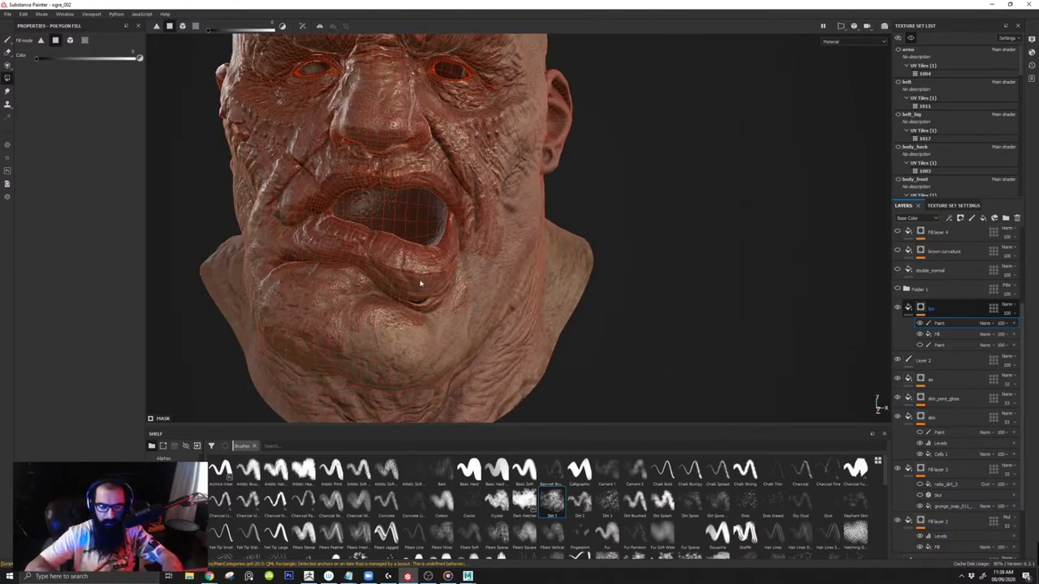
Step: Switch to the 2D UV view with only the mask displayed, and black out the outer and upper head polygons
{"action": "key", "text": "F3"}
{"action": "right_click_drag", "start_coordinate": [418, 286], "coordinate": [408, 199], "text": "alt"}
{"action": "middle_click_drag", "start_coordinate": [344, 107], "coordinate": [309, 167], "text": "alt"}
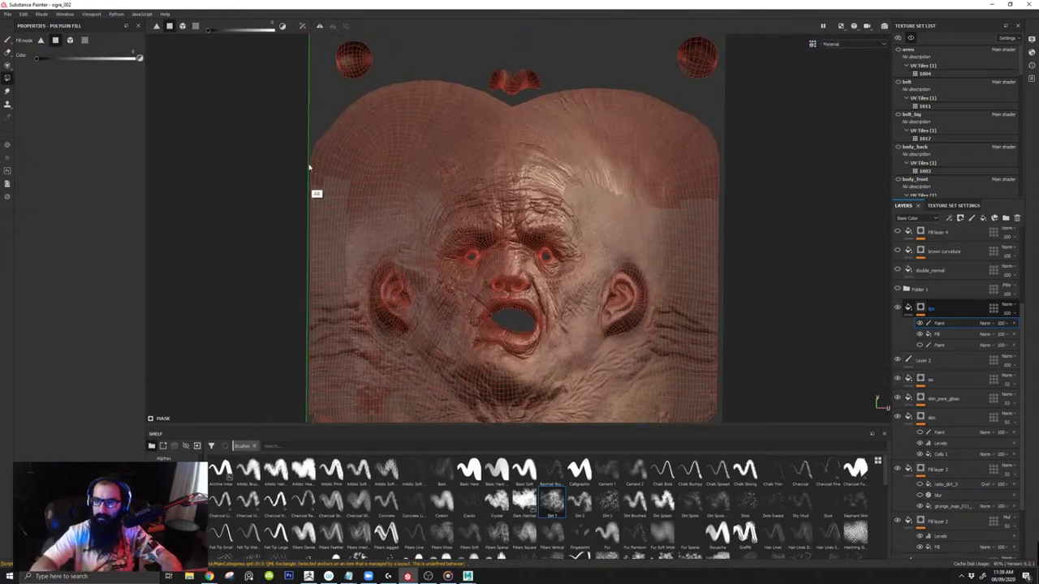
{"action": "left_click_drag", "start_coordinate": [260, 84], "coordinate": [418, 412]}
{"action": "middle_click_drag", "start_coordinate": [411, 310], "coordinate": [394, 255], "text": "alt"}
{"action": "key", "text": "c"}
{"action": "scroll", "coordinate": [349, 213], "scroll_direction": "down", "scroll_amount": 2}
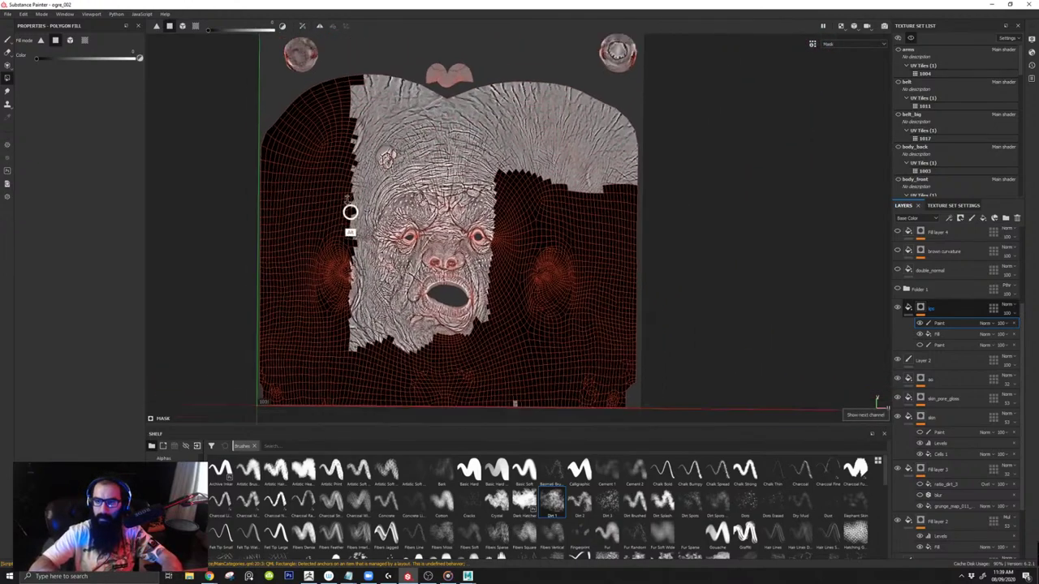
{"action": "left_click_drag", "start_coordinate": [300, 55], "coordinate": [648, 252]}
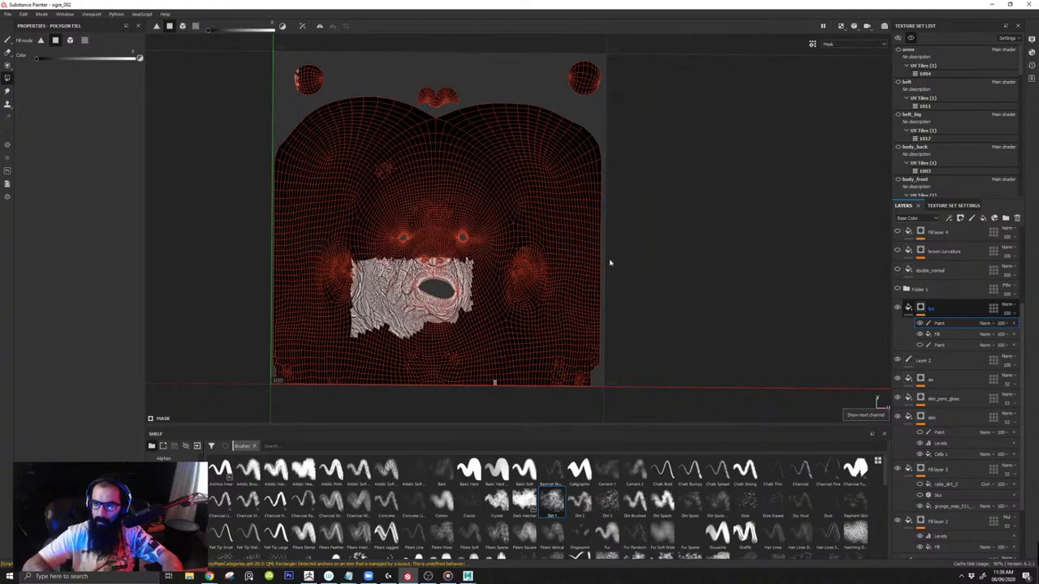
Step: Polygon-fill the remaining islands, cheek, nose and chin areas black, leaving only a band of curvature around the mouth
{"action": "scroll", "coordinate": [614, 122], "scroll_direction": "up", "scroll_amount": 6}
{"action": "left_click_drag", "start_coordinate": [615, 123], "coordinate": [514, 361]}
{"action": "middle_click_drag", "start_coordinate": [513, 359], "coordinate": [565, 252], "text": "alt"}
{"action": "right_click_drag", "start_coordinate": [565, 251], "coordinate": [579, 362], "text": "alt"}
{"action": "left_click_drag", "start_coordinate": [582, 327], "coordinate": [431, 260]}
{"action": "left_click_drag", "start_coordinate": [260, 383], "coordinate": [412, 255]}
{"action": "middle_click_drag", "start_coordinate": [410, 272], "coordinate": [593, 260], "text": "alt"}
{"action": "left_click_drag", "start_coordinate": [276, 364], "coordinate": [447, 96]}
{"action": "middle_click_drag", "start_coordinate": [453, 140], "coordinate": [359, 348], "text": "alt"}
{"action": "right_click_drag", "start_coordinate": [359, 348], "coordinate": [334, 201], "text": "alt"}
{"action": "left_click_drag", "start_coordinate": [248, 289], "coordinate": [441, 153]}
{"action": "middle_click_drag", "start_coordinate": [412, 169], "coordinate": [326, 99], "text": "alt"}
{"action": "right_click_drag", "start_coordinate": [326, 99], "coordinate": [327, 120], "text": "alt"}
{"action": "left_click_drag", "start_coordinate": [315, 111], "coordinate": [586, 168]}
{"action": "right_click_drag", "start_coordinate": [441, 201], "coordinate": [442, 255], "text": "alt"}
{"action": "left_click_drag", "start_coordinate": [180, 184], "coordinate": [349, 404]}
{"action": "middle_click_drag", "start_coordinate": [336, 332], "coordinate": [333, 202], "text": "alt"}
Step: Paint black with the Dirt 1 brush over the jagged mask edge below the lower lip
{"action": "left_click", "coordinate": [7, 39]}
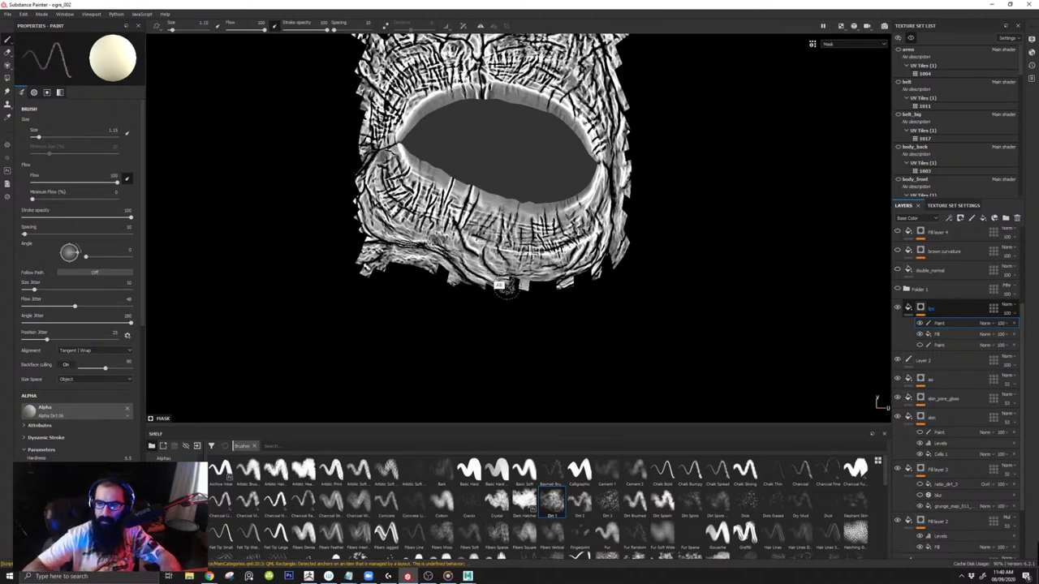
{"action": "middle_click_drag", "start_coordinate": [506, 286], "coordinate": [475, 328], "text": "alt"}
{"action": "right_click_drag", "start_coordinate": [474, 327], "coordinate": [426, 365], "text": "alt"}
{"action": "mouse_move", "coordinate": [307, 317]}
{"action": "left_mouse_down"}
{"action": "mouse_move", "coordinate": [312, 280]}
{"action": "mouse_move", "coordinate": [325, 276]}
{"action": "mouse_move", "coordinate": [369, 331]}
{"action": "mouse_move", "coordinate": [398, 312]}
{"action": "mouse_move", "coordinate": [301, 315]}
{"action": "left_mouse_up"}
{"action": "key", "text": "x"}
{"action": "mouse_move", "coordinate": [408, 345]}
{"action": "left_mouse_down"}
{"action": "mouse_move", "coordinate": [443, 333]}
{"action": "mouse_move", "coordinate": [321, 300]}
{"action": "mouse_move", "coordinate": [308, 243]}
{"action": "mouse_move", "coordinate": [389, 300]}
{"action": "mouse_move", "coordinate": [458, 325]}
{"action": "mouse_move", "coordinate": [406, 344]}
{"action": "mouse_move", "coordinate": [556, 348]}
{"action": "mouse_move", "coordinate": [543, 350]}
{"action": "mouse_move", "coordinate": [514, 348]}
{"action": "mouse_move", "coordinate": [659, 315]}
{"action": "mouse_move", "coordinate": [650, 306]}
{"action": "mouse_move", "coordinate": [509, 354]}
{"action": "mouse_move", "coordinate": [557, 344]}
{"action": "mouse_move", "coordinate": [471, 329]}
{"action": "mouse_move", "coordinate": [554, 328]}
{"action": "mouse_move", "coordinate": [561, 343]}
{"action": "mouse_move", "coordinate": [665, 284]}
{"action": "left_mouse_up"}
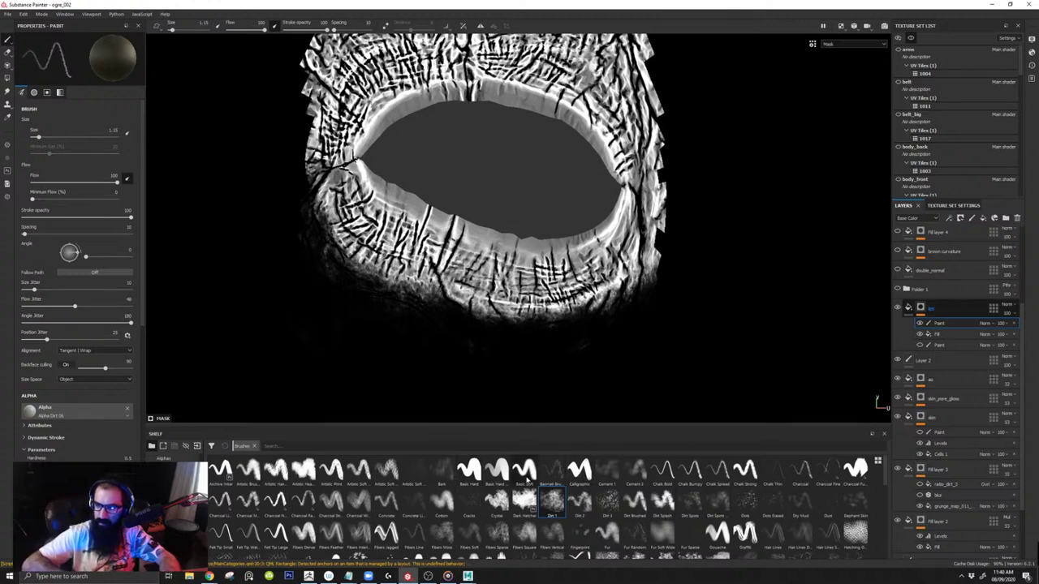
Step: Paint black with the Basic Soft brush around the rest of the mouth to soften the mask's outer edge
{"action": "left_click", "coordinate": [525, 471]}
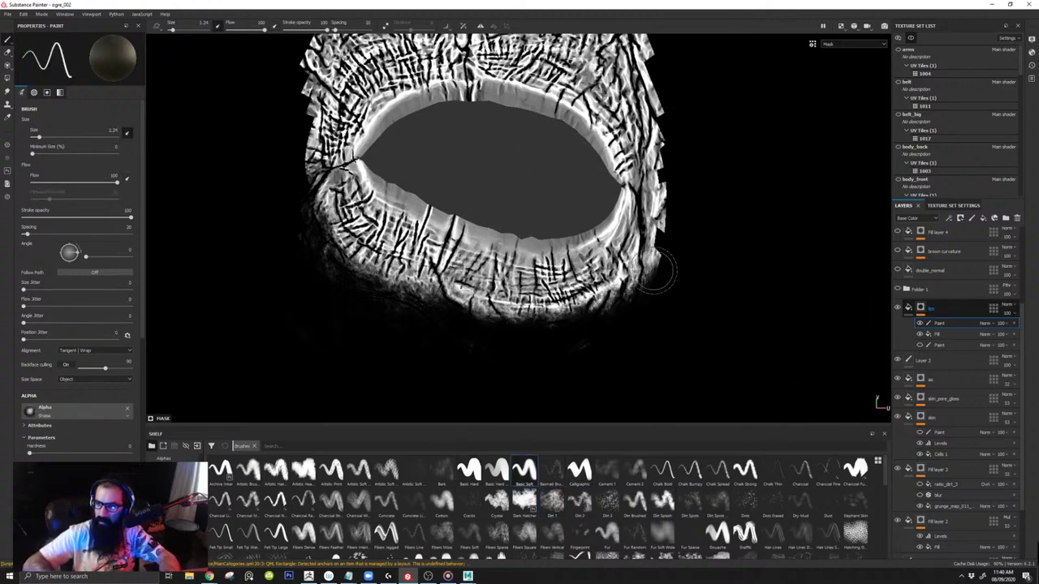
{"action": "left_click_drag", "start_coordinate": [663, 273], "coordinate": [674, 130]}
{"action": "middle_click_drag", "start_coordinate": [674, 129], "coordinate": [650, 266], "text": "alt"}
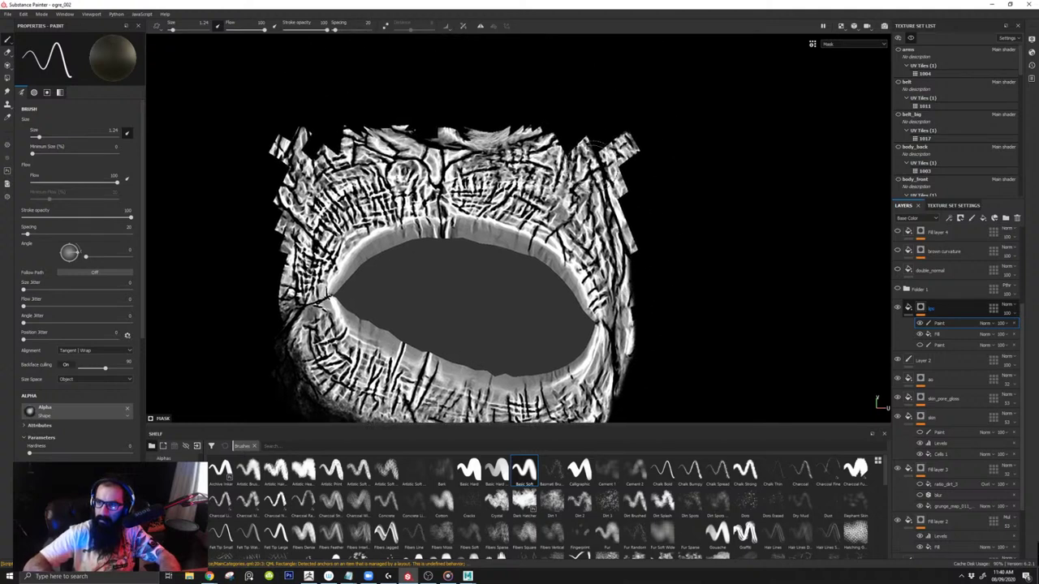
{"action": "mouse_move", "coordinate": [603, 176]}
{"action": "left_mouse_down"}
{"action": "mouse_move", "coordinate": [632, 267]}
{"action": "mouse_move", "coordinate": [536, 121]}
{"action": "mouse_move", "coordinate": [636, 121]}
{"action": "left_mouse_up"}
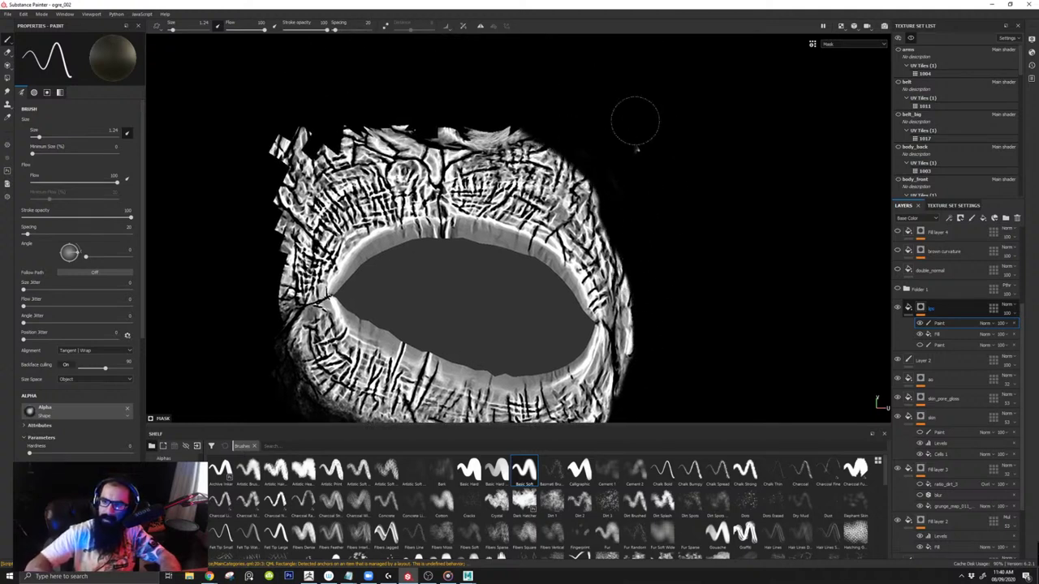
{"action": "mouse_move", "coordinate": [613, 187]}
{"action": "left_mouse_down"}
{"action": "mouse_move", "coordinate": [325, 146]}
{"action": "mouse_move", "coordinate": [260, 244]}
{"action": "mouse_move", "coordinate": [350, 158]}
{"action": "mouse_move", "coordinate": [272, 325]}
{"action": "mouse_move", "coordinate": [276, 211]}
{"action": "mouse_move", "coordinate": [251, 225]}
{"action": "mouse_move", "coordinate": [307, 166]}
{"action": "mouse_move", "coordinate": [487, 137]}
{"action": "mouse_move", "coordinate": [375, 143]}
{"action": "left_mouse_up"}
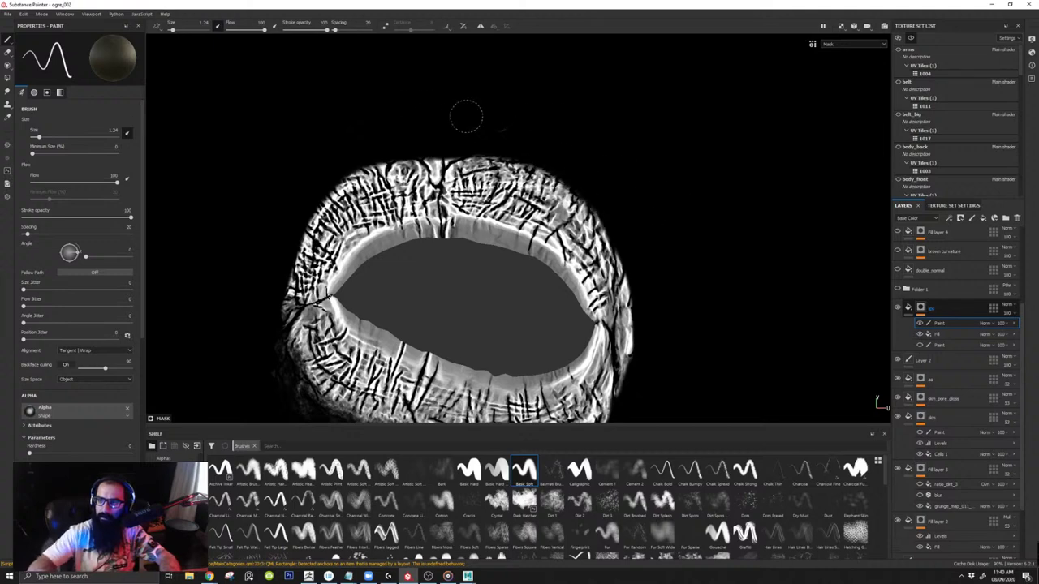
{"action": "middle_click_drag", "start_coordinate": [374, 341], "coordinate": [398, 158], "text": "alt"}
{"action": "left_click_drag", "start_coordinate": [280, 139], "coordinate": [304, 263]}
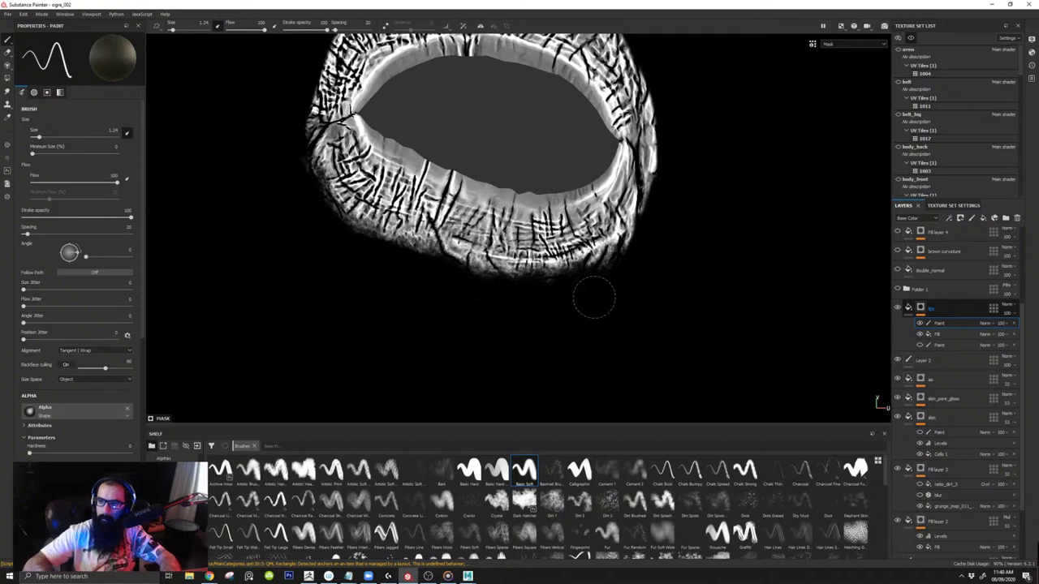
Step: Return to the 3D material view and show all of the ogre's texture sets around the mouth
{"action": "scroll", "coordinate": [550, 280], "scroll_direction": "down", "scroll_amount": 4}
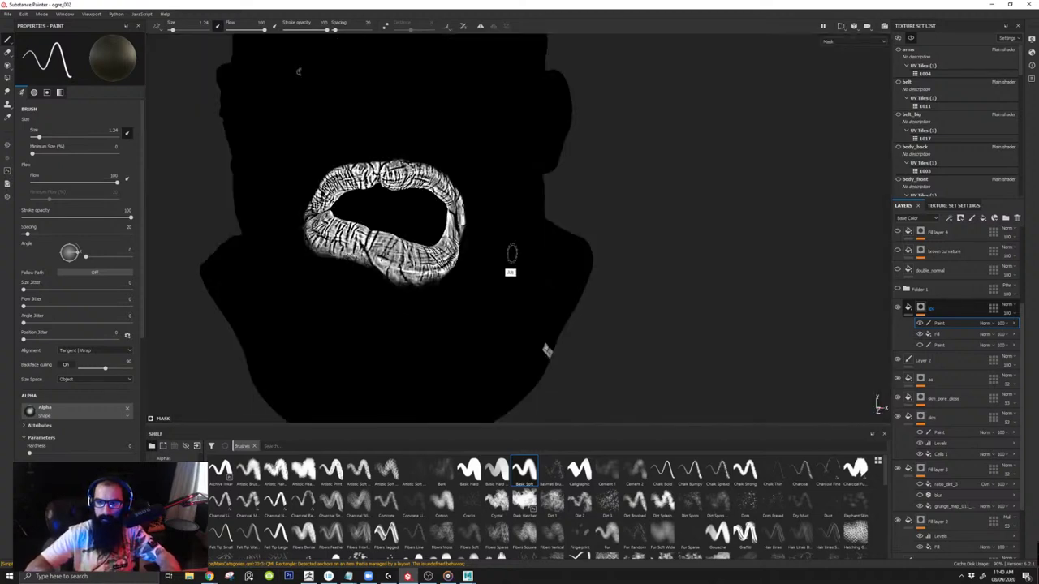
{"action": "key", "text": "m"}
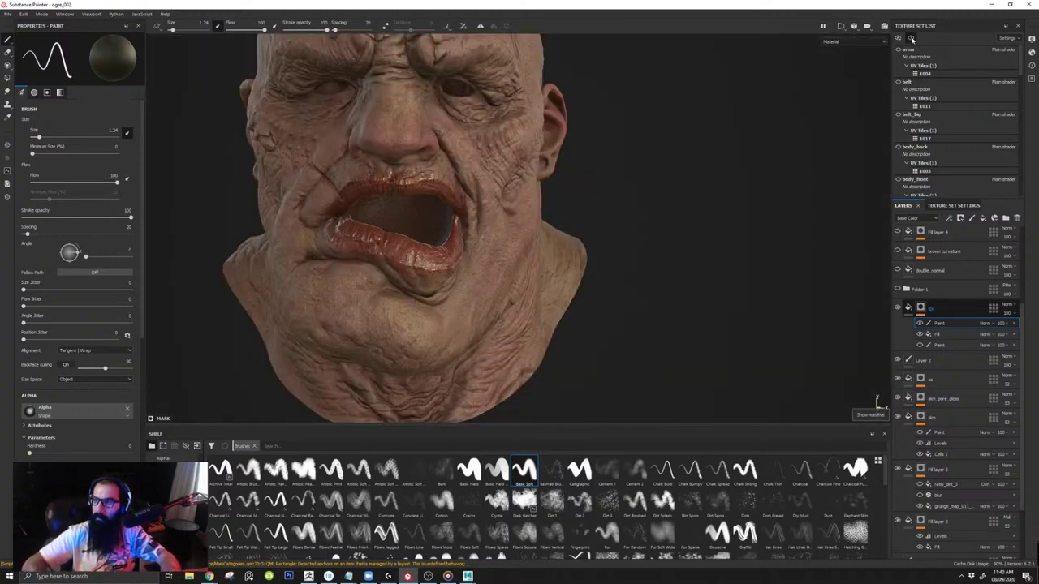
{"action": "left_click", "coordinate": [912, 40]}
{"action": "right_click_drag", "start_coordinate": [401, 290], "coordinate": [558, 400], "text": "alt"}
Step: Compare the lips with the lips layer and its curvature Fill switched off and on, including close up
{"action": "left_click", "coordinate": [898, 310]}
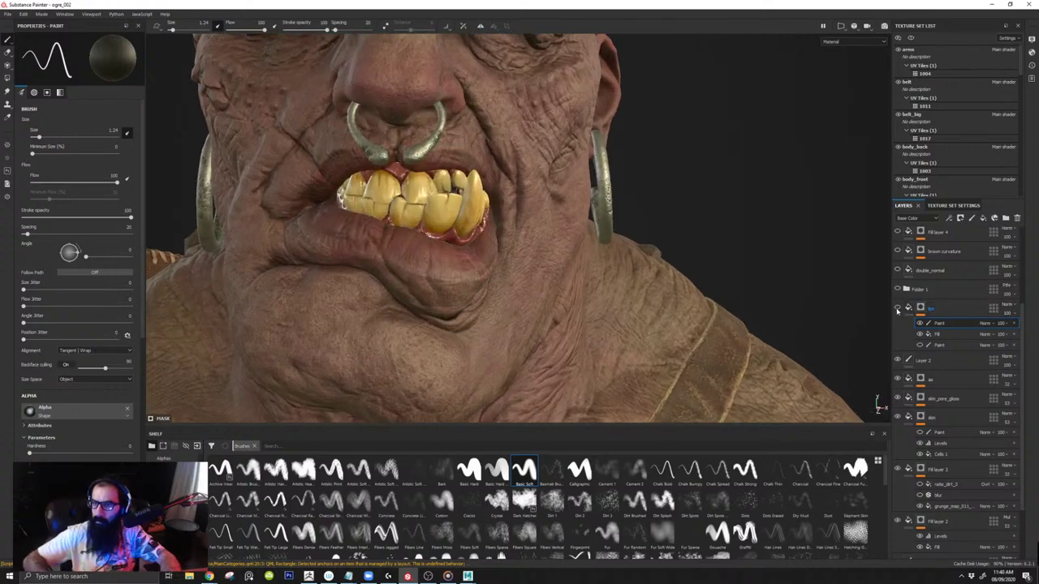
{"action": "left_click", "coordinate": [898, 309]}
{"action": "left_click", "coordinate": [920, 335]}
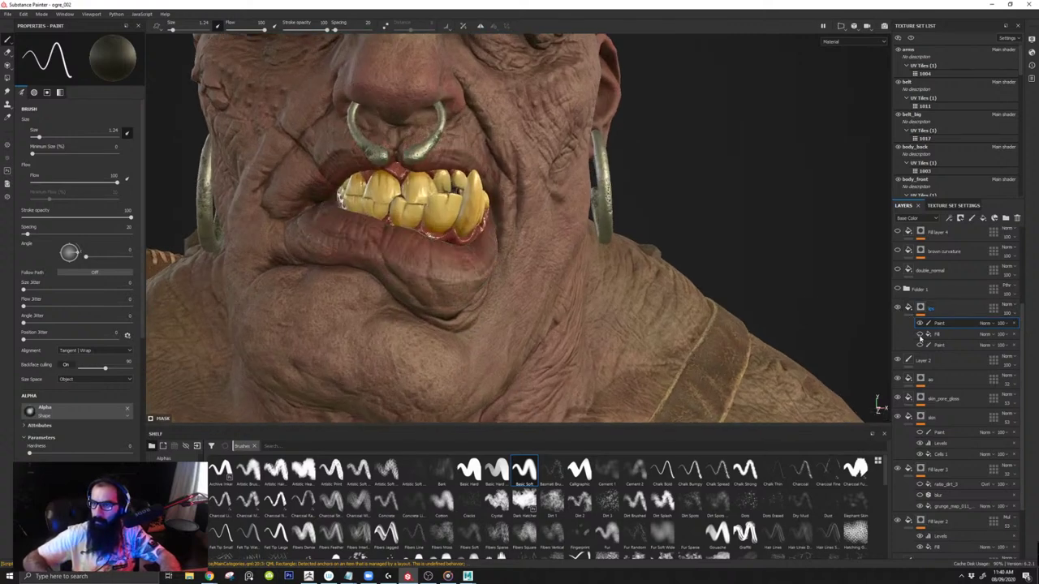
{"action": "left_click", "coordinate": [934, 334]}
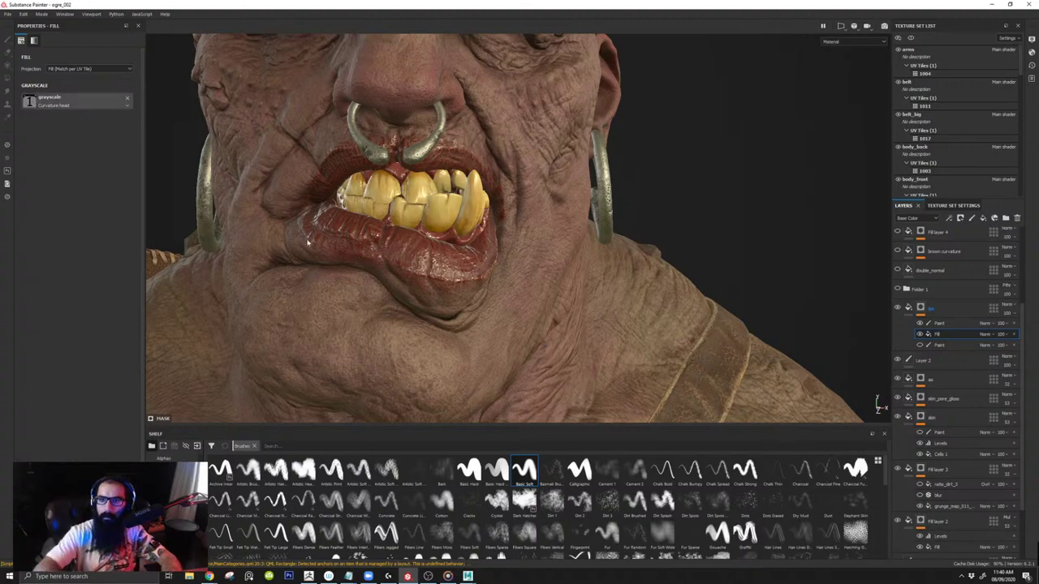
{"action": "right_click_drag", "start_coordinate": [468, 277], "coordinate": [511, 323], "text": "alt"}
{"action": "middle_click_drag", "start_coordinate": [511, 323], "coordinate": [547, 297], "text": "alt"}
{"action": "left_click_drag", "start_coordinate": [547, 297], "coordinate": [632, 294], "text": "alt"}
{"action": "left_click", "coordinate": [920, 334]}
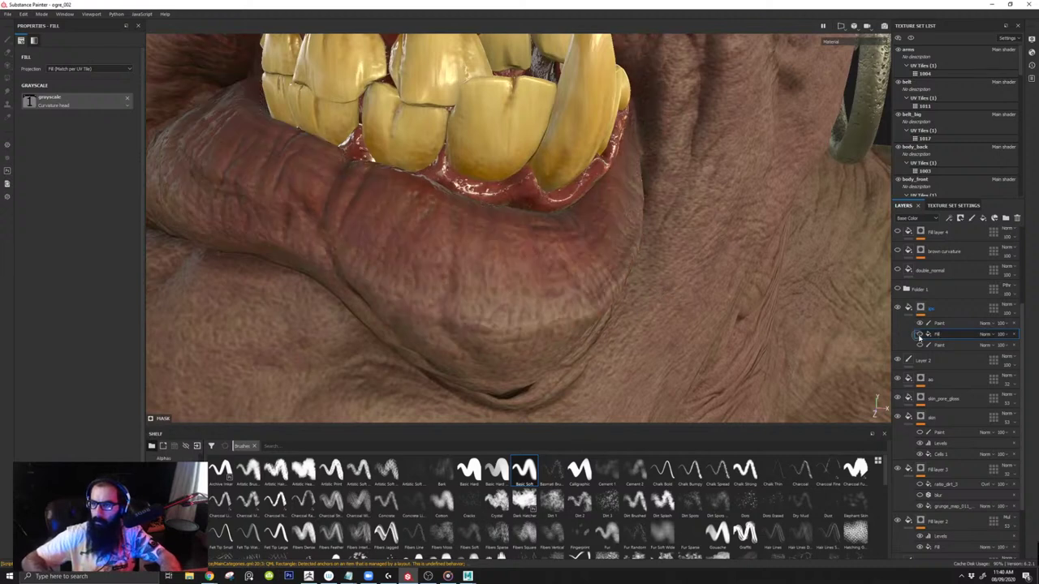
{"action": "left_click", "coordinate": [920, 335]}
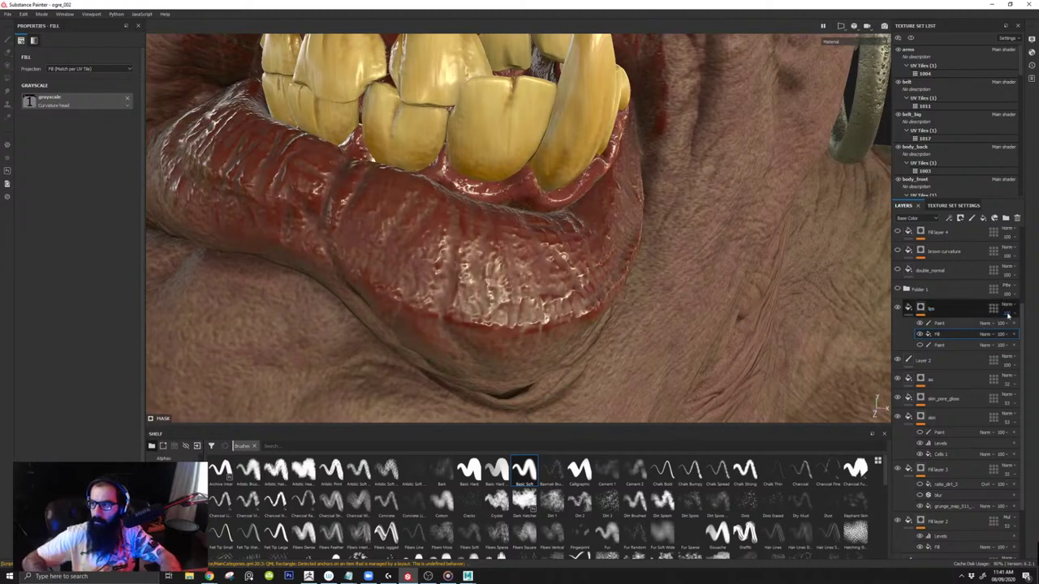
Step: Lower the opacity of the curvature Fill in the lips mask
{"action": "left_click", "coordinate": [939, 324]}
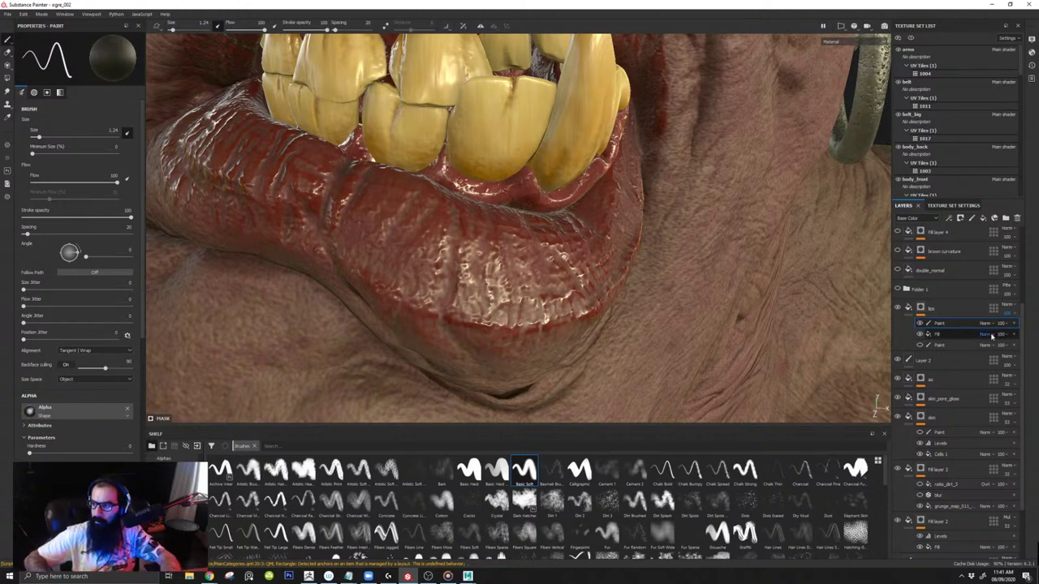
{"action": "left_click", "coordinate": [1011, 348]}
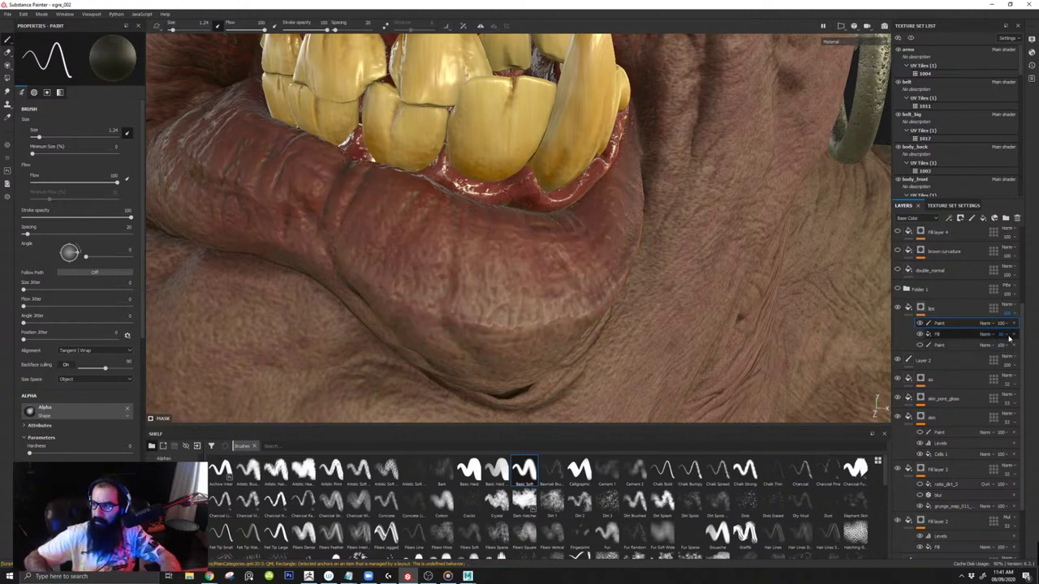
Step: Set the opacity of the curvature Fill in the lips mask to 67 and check the mouth from further back
{"action": "left_click_drag", "start_coordinate": [1006, 350], "coordinate": [1020, 349]}
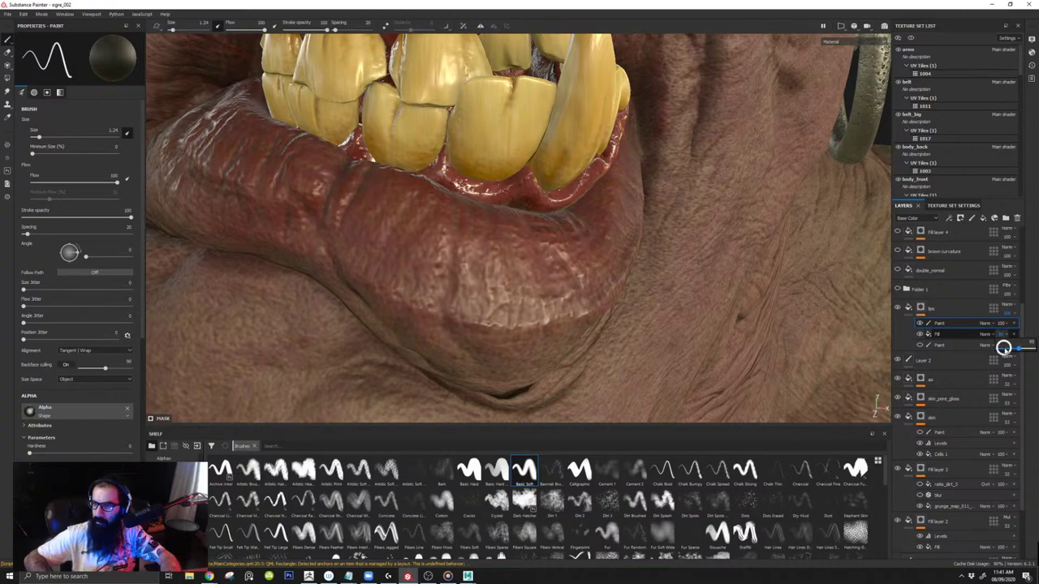
{"action": "right_click_drag", "start_coordinate": [734, 327], "coordinate": [474, 58], "text": "alt"}
{"action": "left_click_drag", "start_coordinate": [473, 58], "coordinate": [563, 297], "text": "alt"}
{"action": "scroll", "coordinate": [575, 287], "scroll_direction": "up", "scroll_amount": 4}
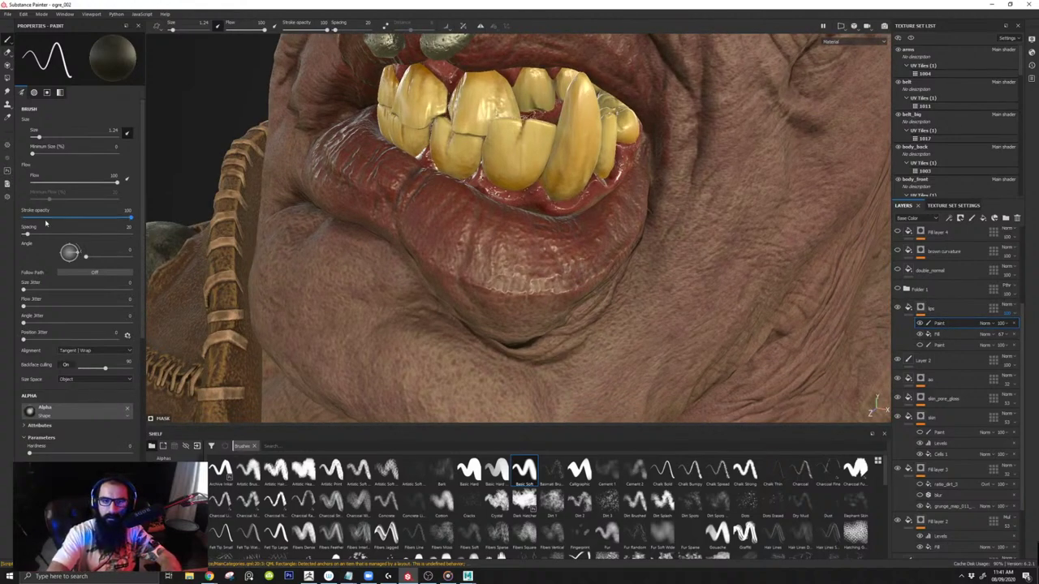
Step: Choose the Dirt 1 brush for painting the lips mask and reduce its size to about 1.21
{"action": "left_click", "coordinate": [552, 500]}
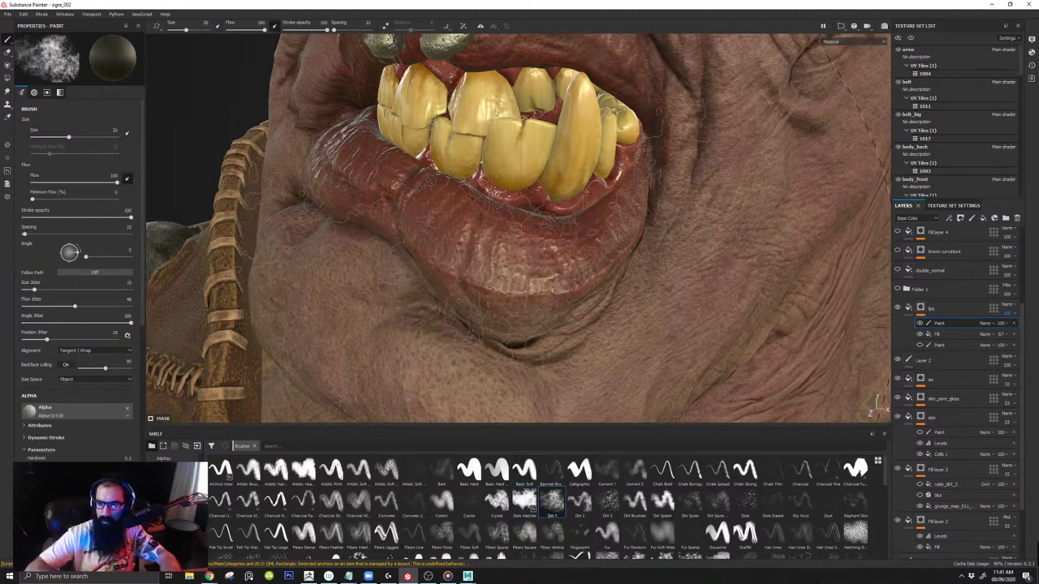
{"action": "right_click_drag", "start_coordinate": [479, 281], "coordinate": [425, 273], "text": "ctrl"}
Step: Examine the lips and the whole face from the front and both sides, close up and from further back
{"action": "mouse_move", "coordinate": [544, 312]}
{"action": "left_mouse_down", "text": "alt"}
{"action": "mouse_move", "coordinate": [362, 271]}
{"action": "mouse_move", "coordinate": [301, 232]}
{"action": "mouse_move", "coordinate": [287, 251]}
{"action": "left_mouse_up", "text": "alt"}
{"action": "middle_click_drag", "start_coordinate": [359, 263], "coordinate": [337, 373], "text": "alt"}
{"action": "left_click_drag", "start_coordinate": [338, 373], "coordinate": [328, 218], "text": "alt"}
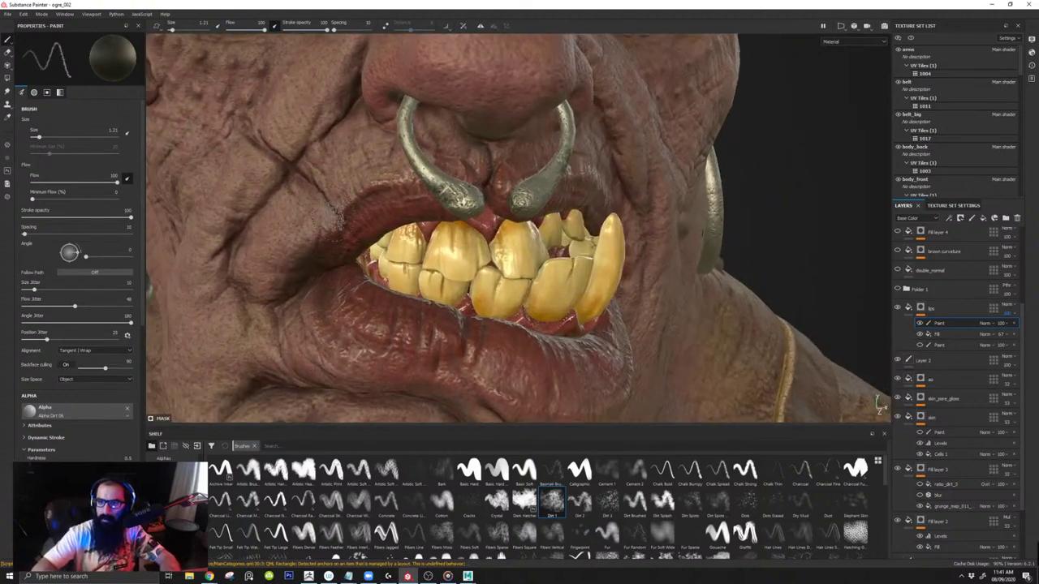
{"action": "left_click_drag", "start_coordinate": [447, 162], "coordinate": [404, 142], "text": "alt"}
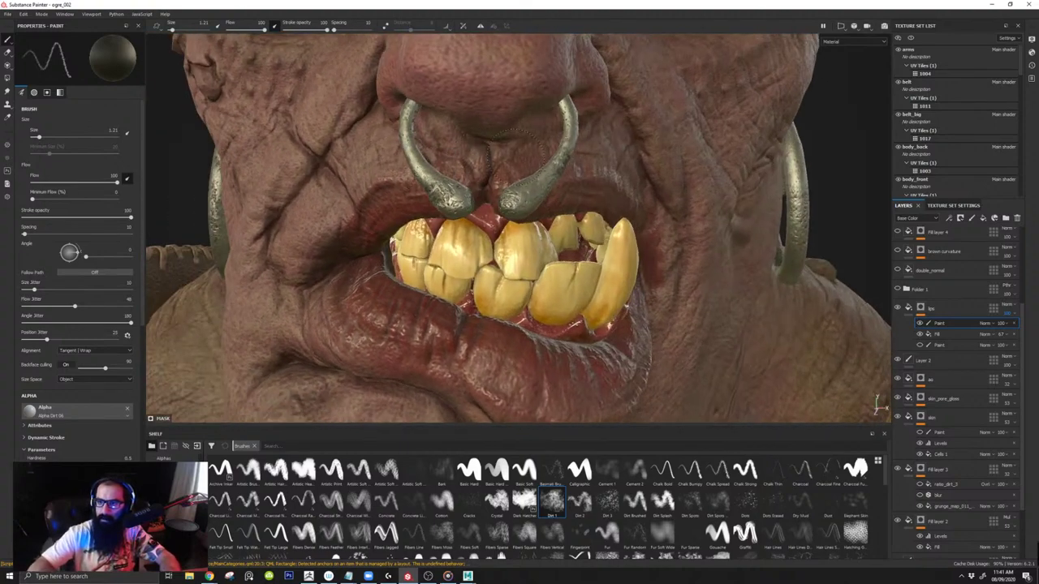
{"action": "left_click_drag", "start_coordinate": [597, 184], "coordinate": [546, 149], "text": "alt"}
{"action": "right_click_drag", "start_coordinate": [734, 231], "coordinate": [704, 193], "text": "alt"}
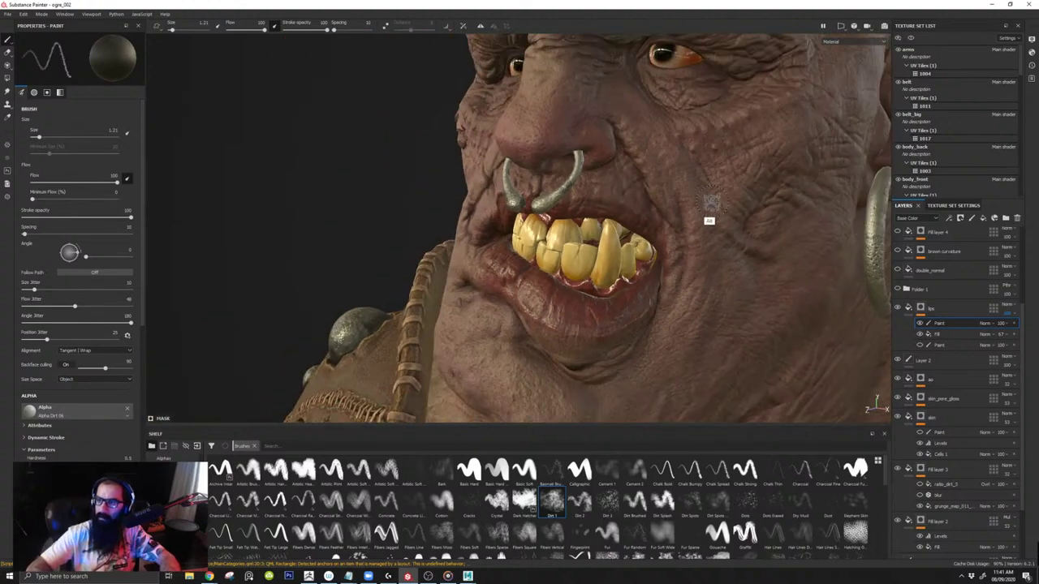
{"action": "left_click_drag", "start_coordinate": [704, 193], "coordinate": [536, 190], "text": "alt"}
{"action": "left_click_drag", "start_coordinate": [544, 322], "coordinate": [561, 310], "text": "alt"}
{"action": "right_click_drag", "start_coordinate": [561, 310], "coordinate": [470, 256], "text": "alt"}
{"action": "left_click_drag", "start_coordinate": [475, 265], "coordinate": [713, 132], "text": "alt"}
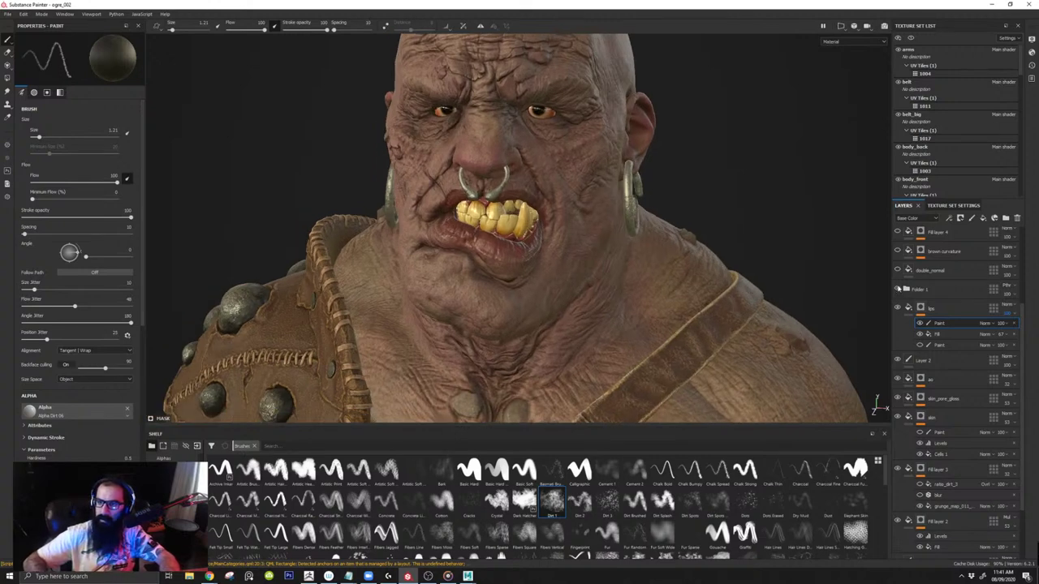
Step: Look inside Folder 1 and compare the mouth area with its colour adjustment layers switched on and off
{"action": "left_click", "coordinate": [907, 289]}
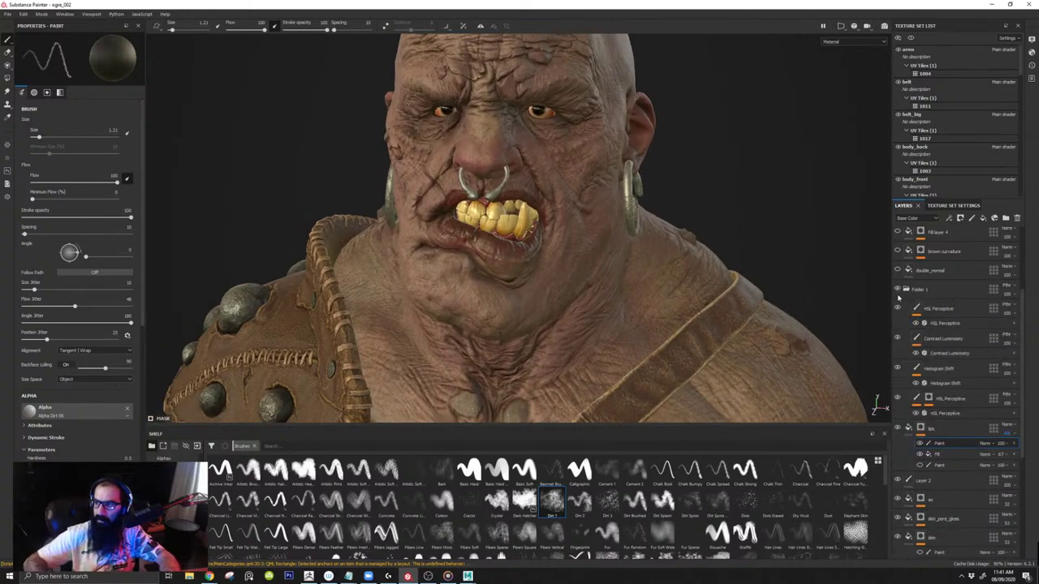
{"action": "right_click_drag", "start_coordinate": [652, 317], "coordinate": [516, 251], "text": "alt"}
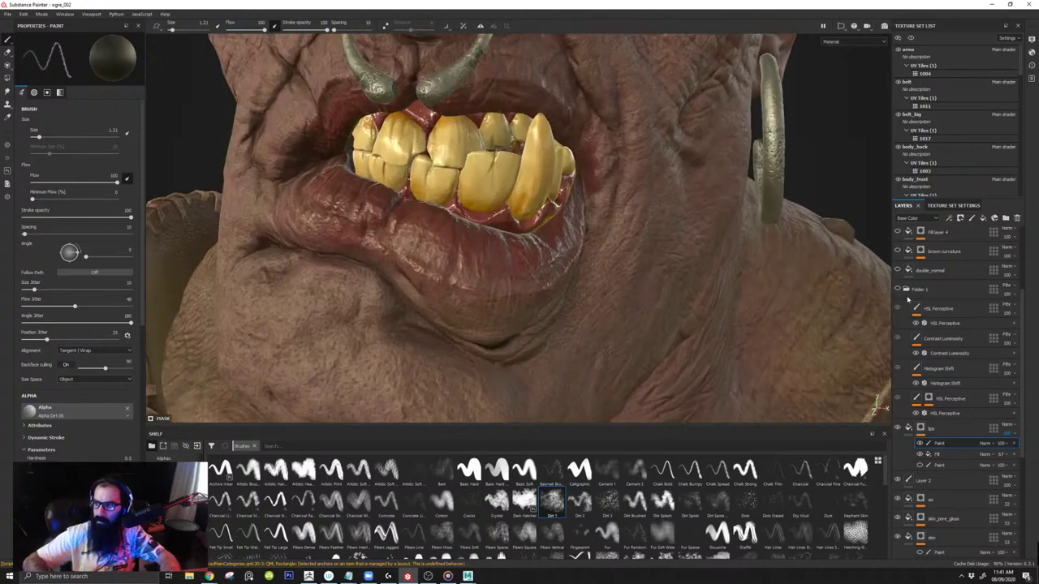
{"action": "left_click", "coordinate": [897, 289]}
{"action": "left_click", "coordinate": [897, 289]}
{"action": "left_click", "coordinate": [898, 289]}
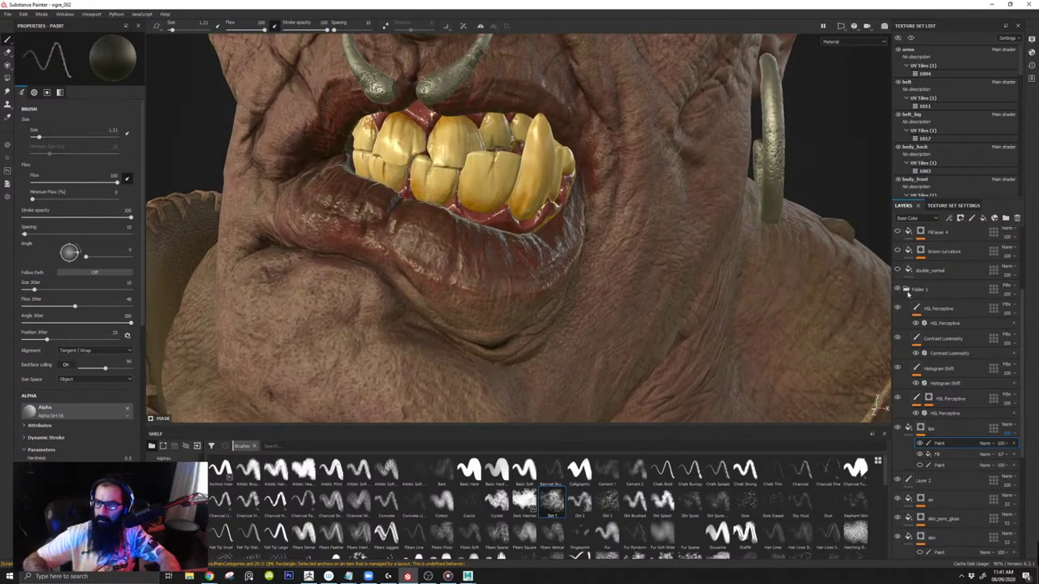
{"action": "left_click", "coordinate": [898, 289]}
{"action": "left_click", "coordinate": [907, 290]}
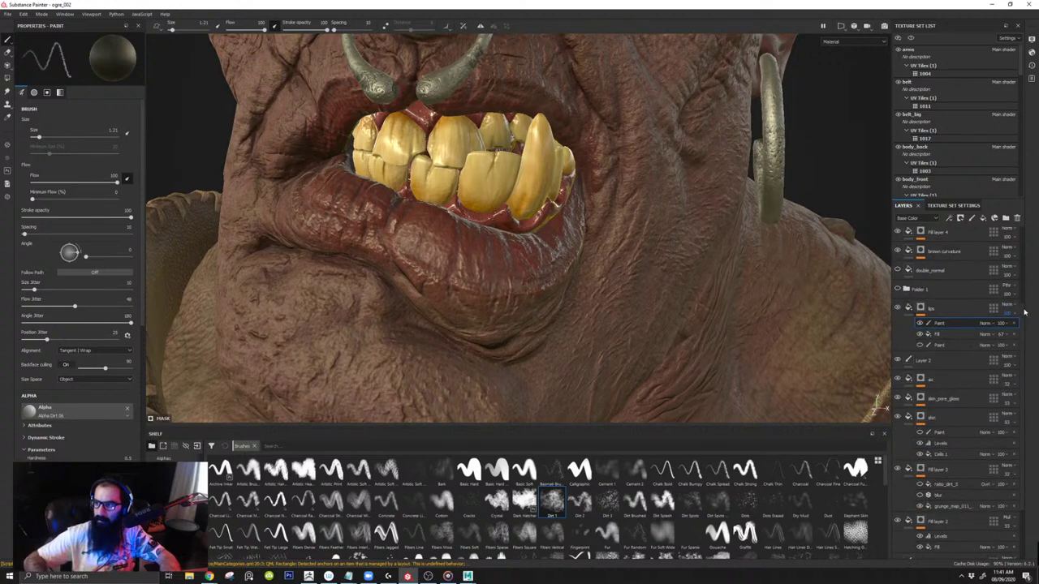
Step: Compare the head with the Fill layer 4 and brown curvature layers shown and hidden, from close up and further back
{"action": "left_click_drag", "start_coordinate": [1023, 313], "coordinate": [1023, 307]}
{"action": "left_click", "coordinate": [898, 249]}
{"action": "left_click", "coordinate": [898, 248]}
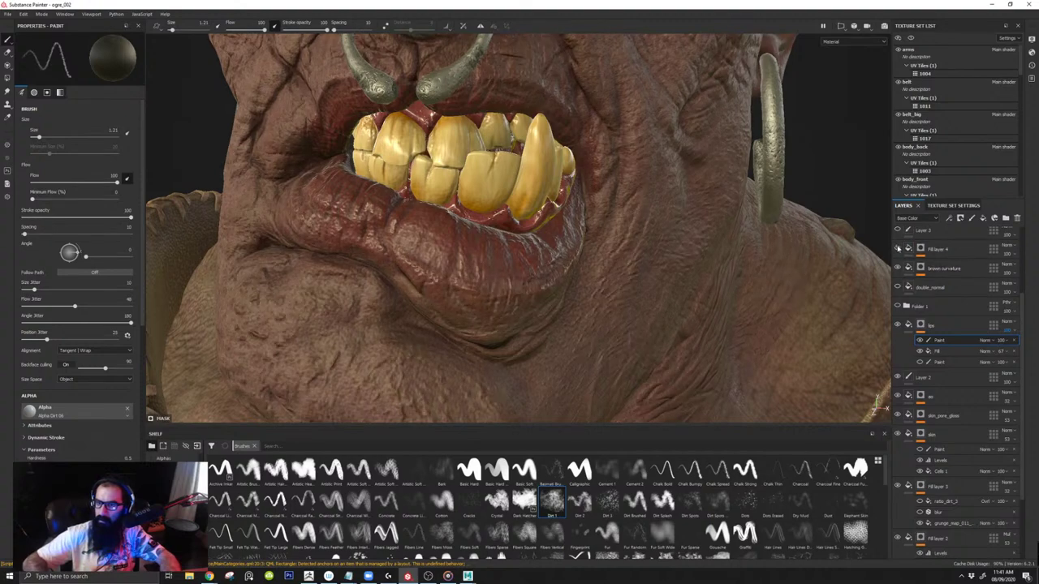
{"action": "left_click_drag", "start_coordinate": [655, 294], "coordinate": [601, 295], "text": "alt"}
{"action": "right_click_drag", "start_coordinate": [600, 295], "coordinate": [510, 204], "text": "alt"}
{"action": "left_click_drag", "start_coordinate": [510, 204], "coordinate": [569, 223], "text": "alt"}
{"action": "right_click_drag", "start_coordinate": [568, 223], "coordinate": [690, 270], "text": "alt"}
{"action": "left_click_drag", "start_coordinate": [689, 271], "coordinate": [674, 272], "text": "alt"}
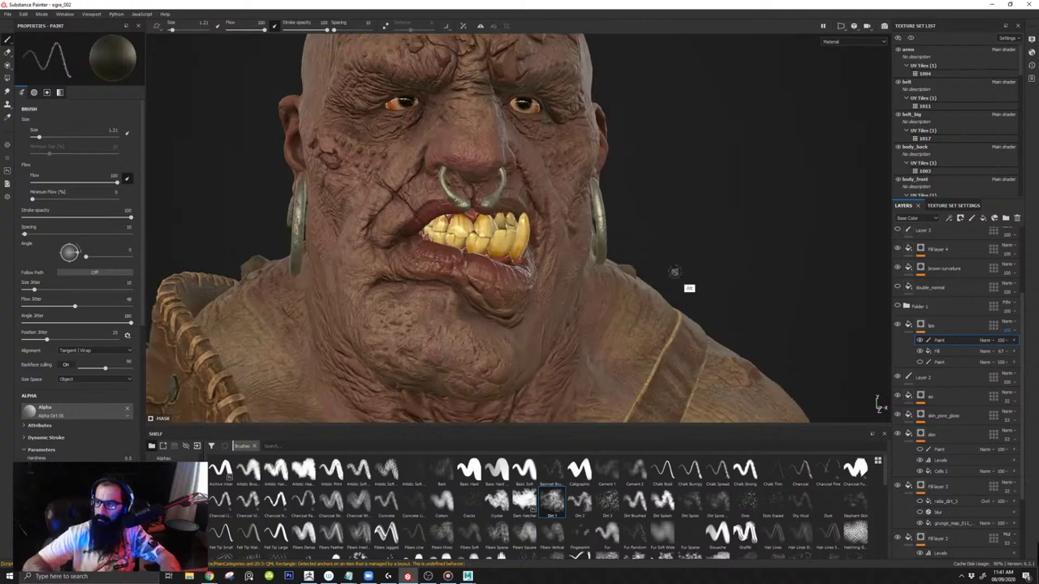
{"action": "left_click", "coordinate": [898, 249]}
{"action": "left_click", "coordinate": [898, 268]}
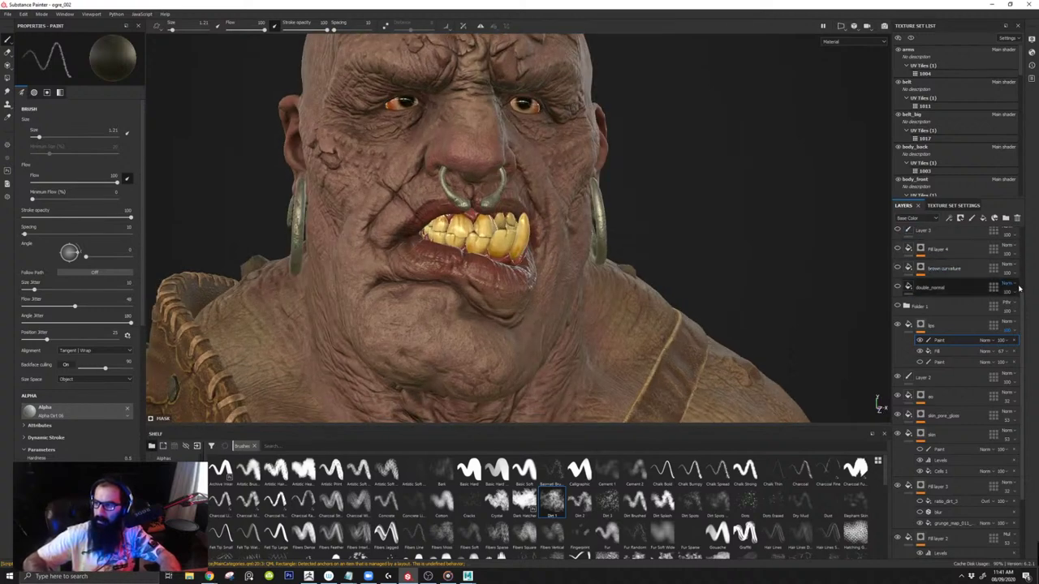
Step: Compare the ogre's face with the bright_edges layer switched off and on
{"action": "scroll", "coordinate": [1015, 292], "scroll_direction": "up", "scroll_amount": 5}
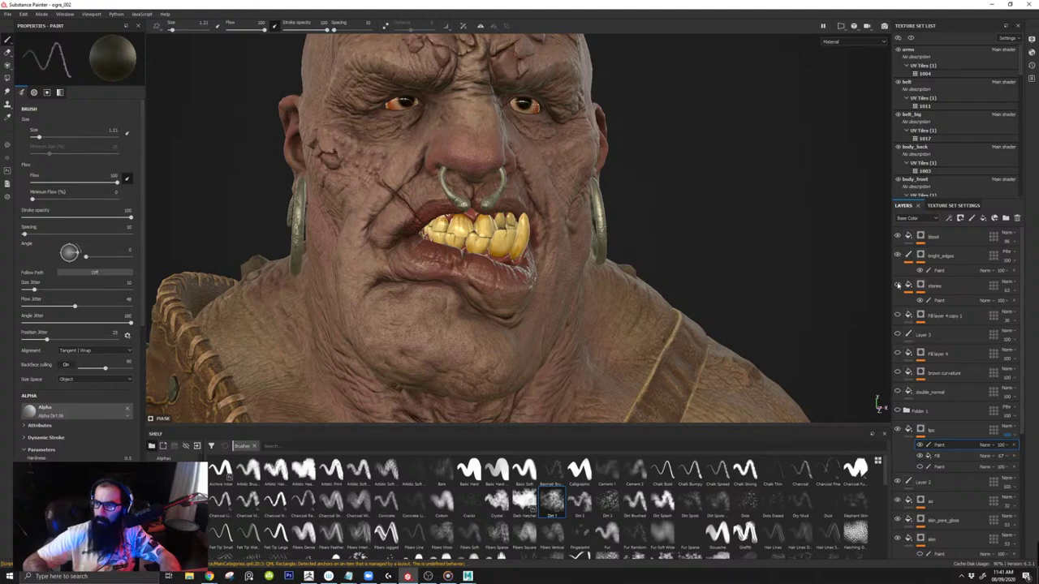
{"action": "left_click", "coordinate": [898, 256]}
{"action": "left_click", "coordinate": [899, 256]}
{"action": "left_click_drag", "start_coordinate": [520, 261], "coordinate": [483, 215], "text": "alt"}
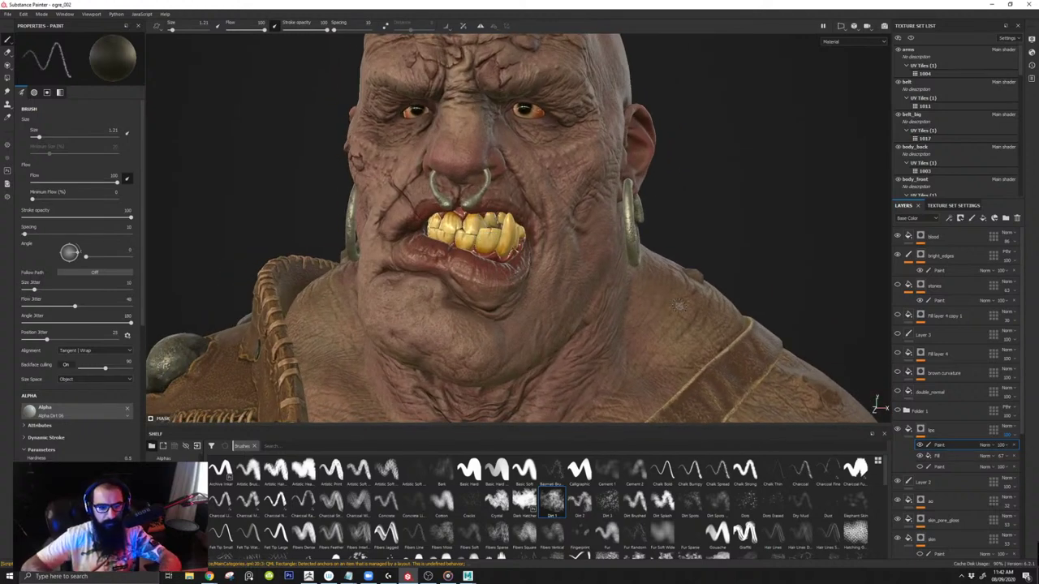
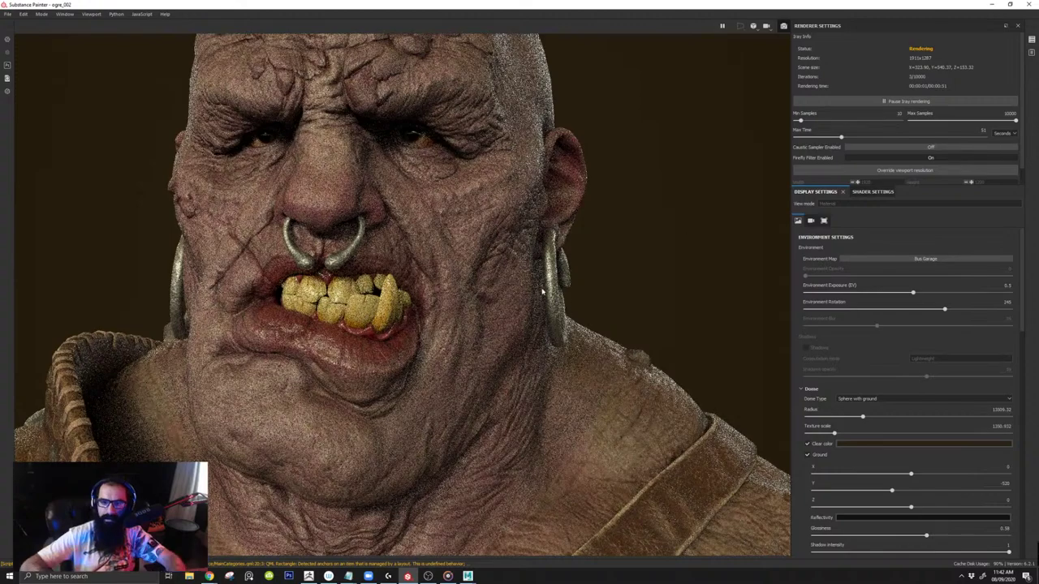
Step: View the Iray render of the ogre's head and upper body from the front and a three-quarter angle
{"action": "right_click_drag", "start_coordinate": [547, 315], "coordinate": [503, 121], "text": "alt"}
{"action": "right_click_drag", "start_coordinate": [555, 317], "coordinate": [569, 290], "text": "alt"}
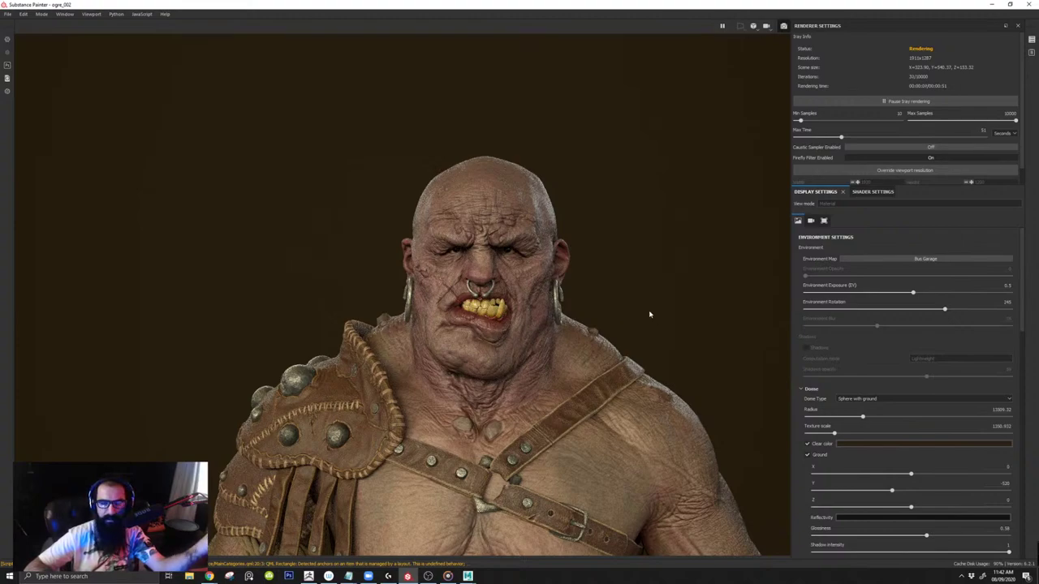
{"action": "left_click_drag", "start_coordinate": [581, 283], "coordinate": [571, 284], "text": "alt"}
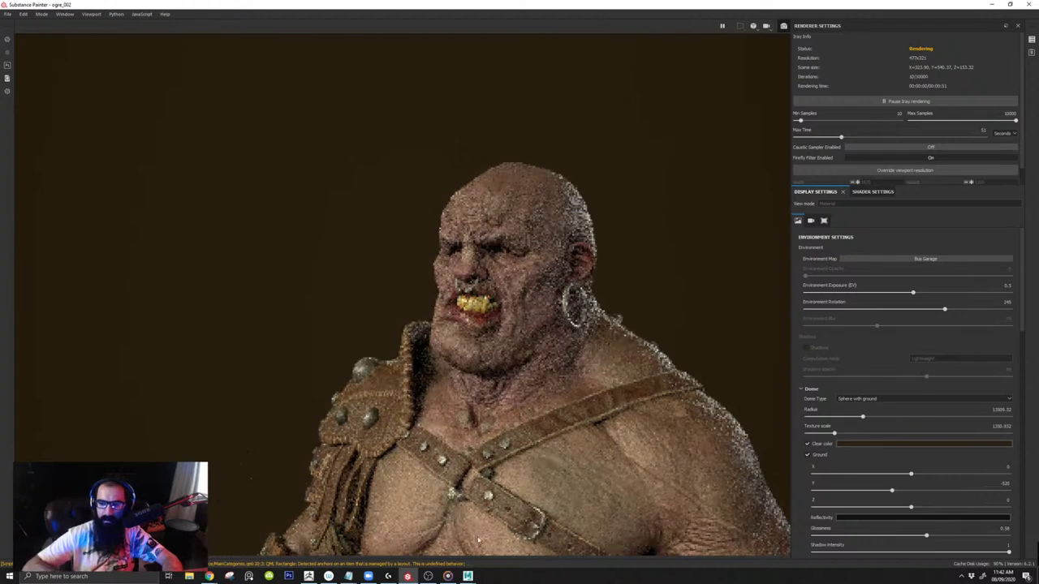
Step: Switch to Maya and swap the lowres display layer for the highres one
{"action": "left_click", "coordinate": [469, 577]}
{"action": "left_click", "coordinate": [510, 535]}
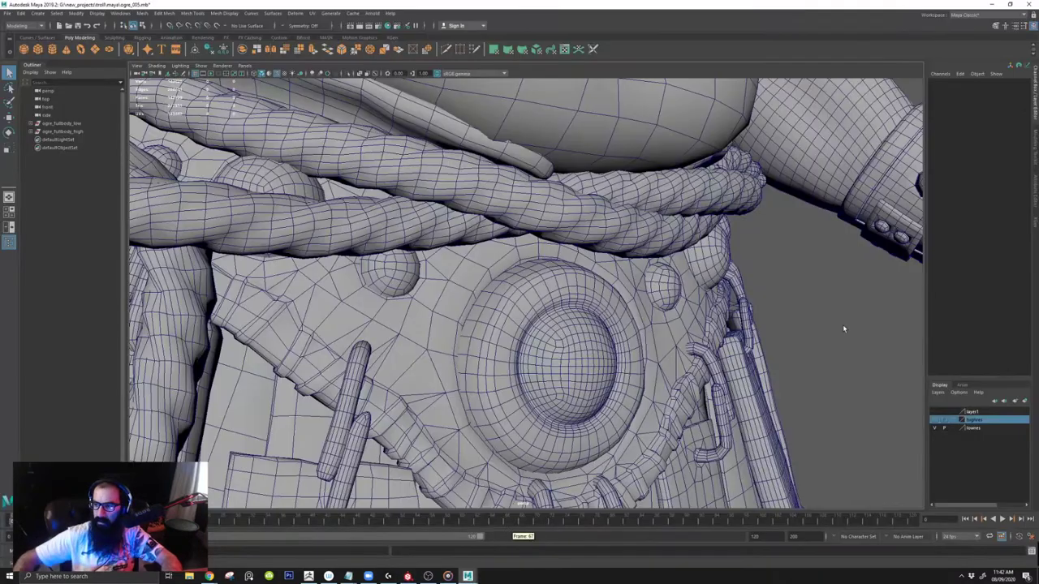
{"action": "left_click", "coordinate": [936, 428]}
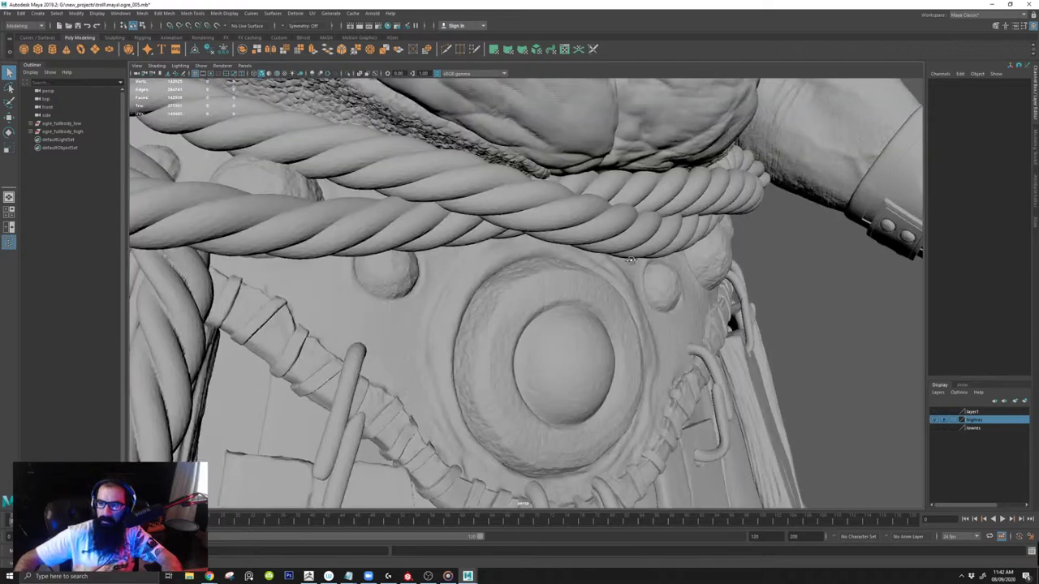
Step: Examine the high-resolution sculpt from the belt and ropes up to the shoulders and head
{"action": "left_click_drag", "start_coordinate": [714, 280], "coordinate": [581, 261], "text": "alt"}
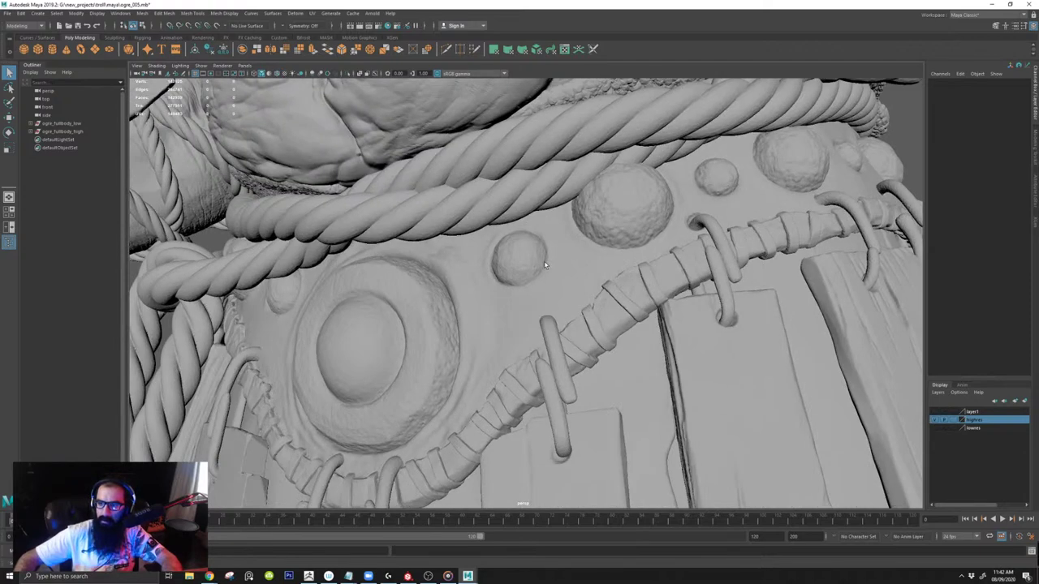
{"action": "middle_click_drag", "start_coordinate": [466, 257], "coordinate": [560, 227], "text": "alt"}
{"action": "left_click_drag", "start_coordinate": [560, 227], "coordinate": [526, 359], "text": "alt"}
{"action": "middle_click_drag", "start_coordinate": [525, 359], "coordinate": [592, 302], "text": "alt"}
{"action": "mouse_move", "coordinate": [592, 301]}
{"action": "left_mouse_down", "text": "alt"}
{"action": "mouse_move", "coordinate": [468, 209]}
{"action": "mouse_move", "coordinate": [489, 207]}
{"action": "mouse_move", "coordinate": [538, 376]}
{"action": "mouse_move", "coordinate": [625, 241]}
{"action": "mouse_move", "coordinate": [578, 294]}
{"action": "mouse_move", "coordinate": [532, 253]}
{"action": "mouse_move", "coordinate": [565, 197]}
{"action": "left_mouse_up", "text": "alt"}
{"action": "mouse_move", "coordinate": [545, 297]}
{"action": "left_mouse_down", "text": "alt"}
{"action": "mouse_move", "coordinate": [554, 269]}
{"action": "mouse_move", "coordinate": [572, 266]}
{"action": "mouse_move", "coordinate": [527, 243]}
{"action": "left_mouse_up", "text": "alt"}
{"action": "middle_click_drag", "start_coordinate": [545, 200], "coordinate": [532, 246], "text": "alt"}
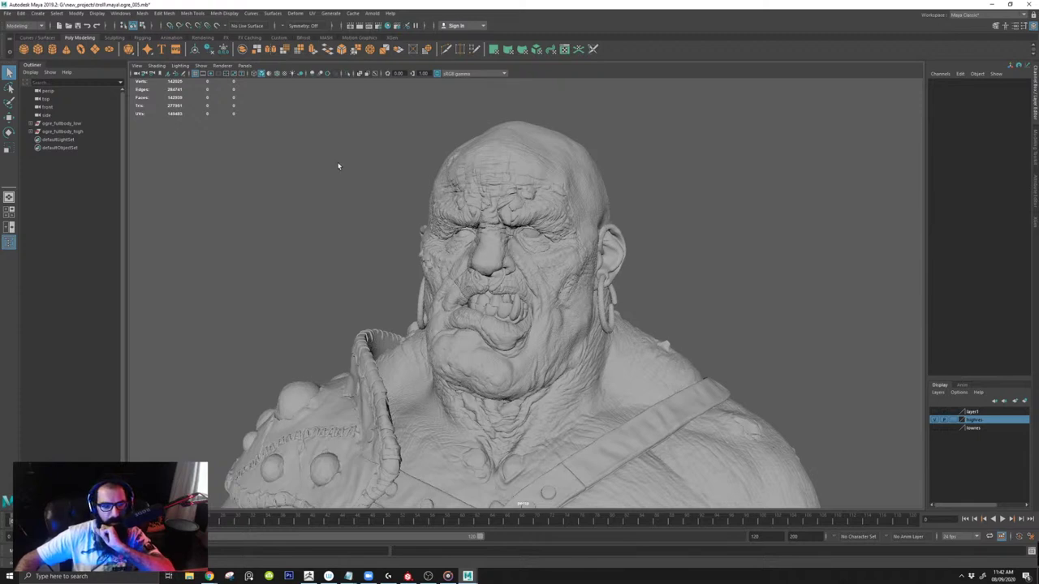
Step: Check the polygon count of the high-resolution meshes and swap the highres display layer back for lowres
{"action": "key", "text": "ctrl+shift+a"}
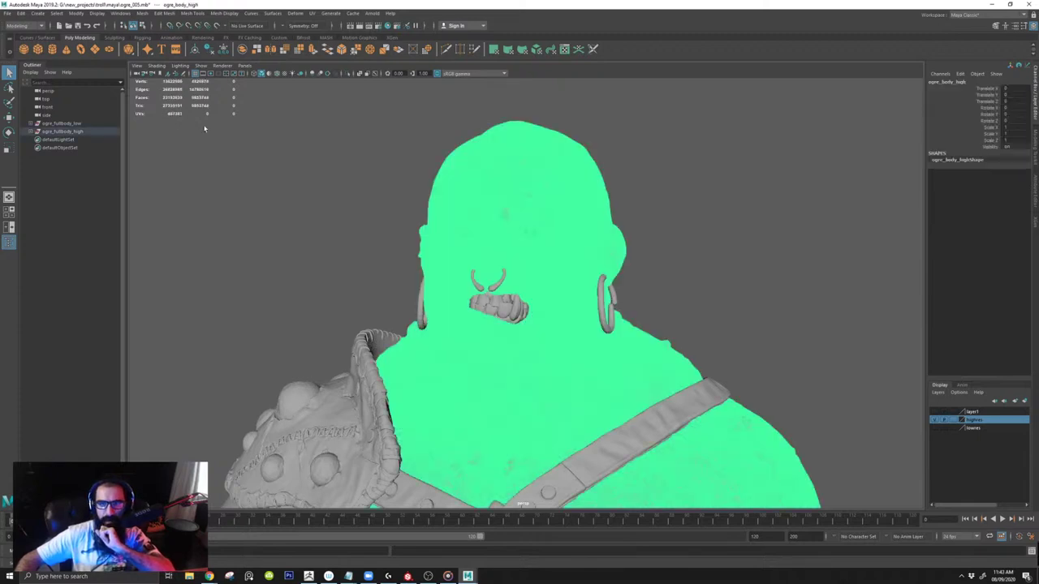
{"action": "left_click", "coordinate": [310, 215]}
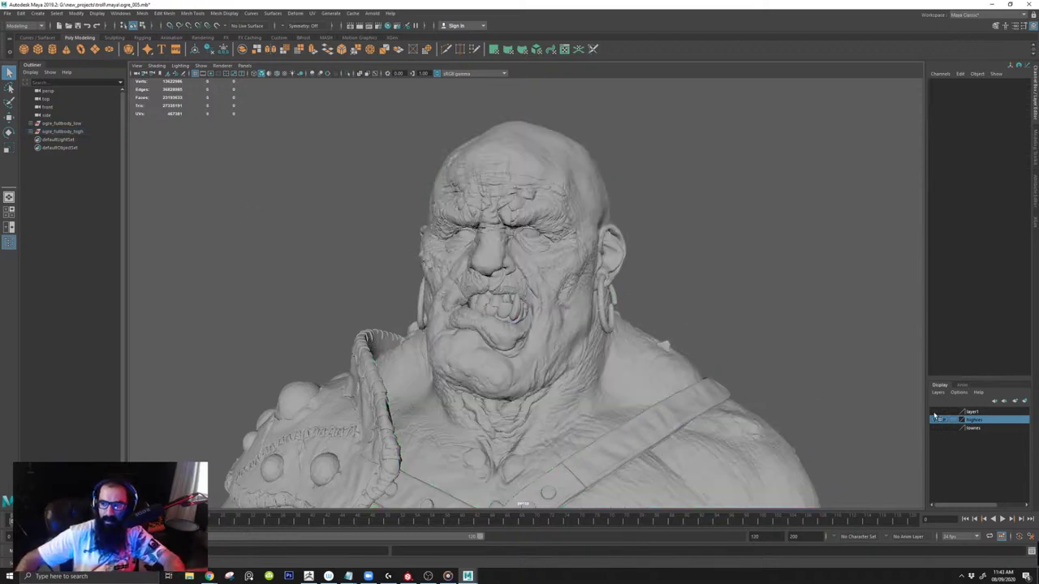
{"action": "left_click", "coordinate": [936, 421]}
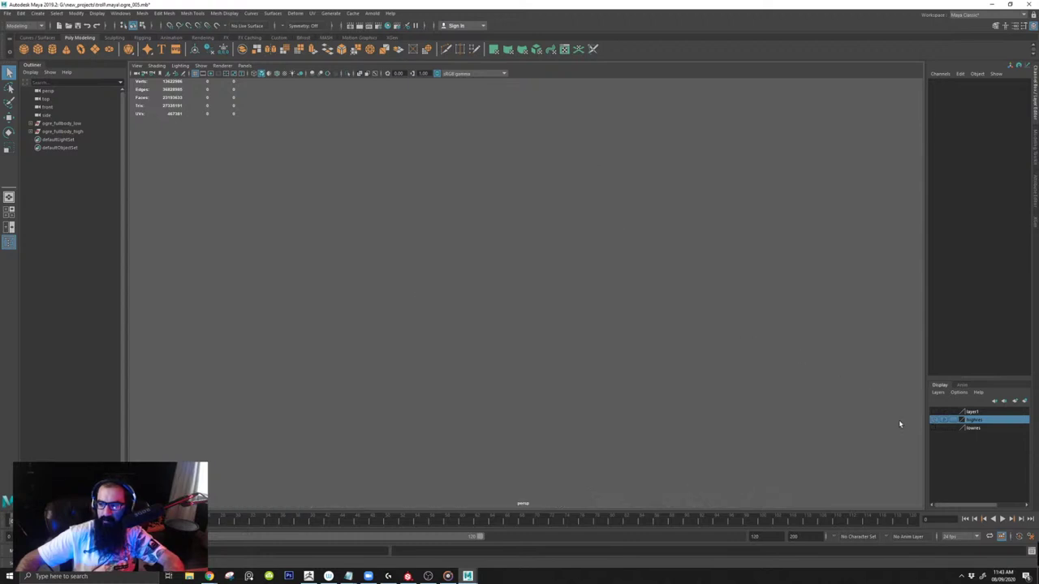
{"action": "left_click", "coordinate": [939, 429]}
Step: Switch back to Substance Painter, leave Iray rendering for the painting view, and enlarge the viewport above the shelf
{"action": "key", "text": "alt+Tab"}
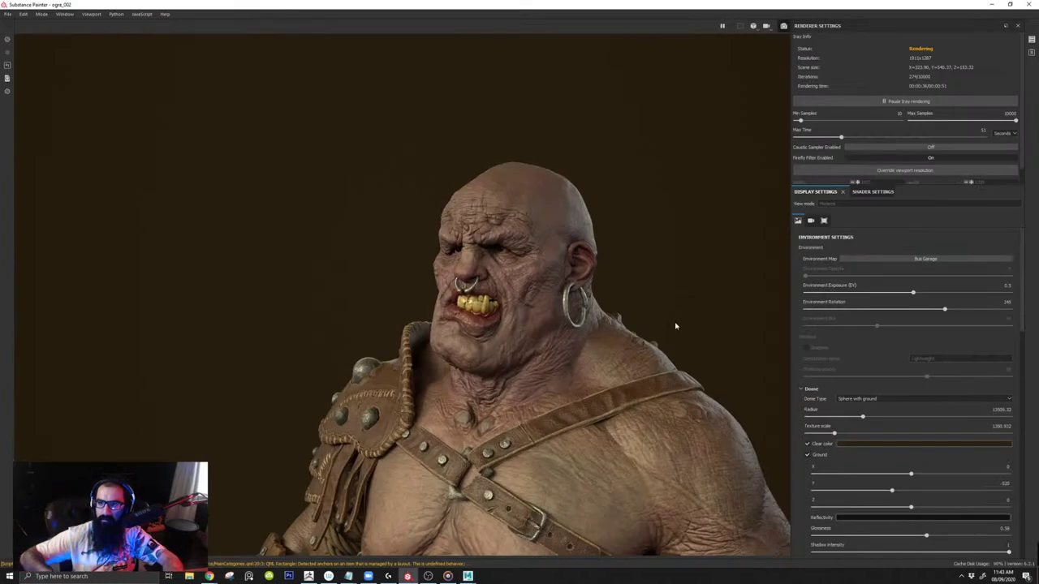
{"action": "left_click_drag", "start_coordinate": [528, 272], "coordinate": [650, 283], "text": "alt"}
{"action": "left_click", "coordinate": [783, 27]}
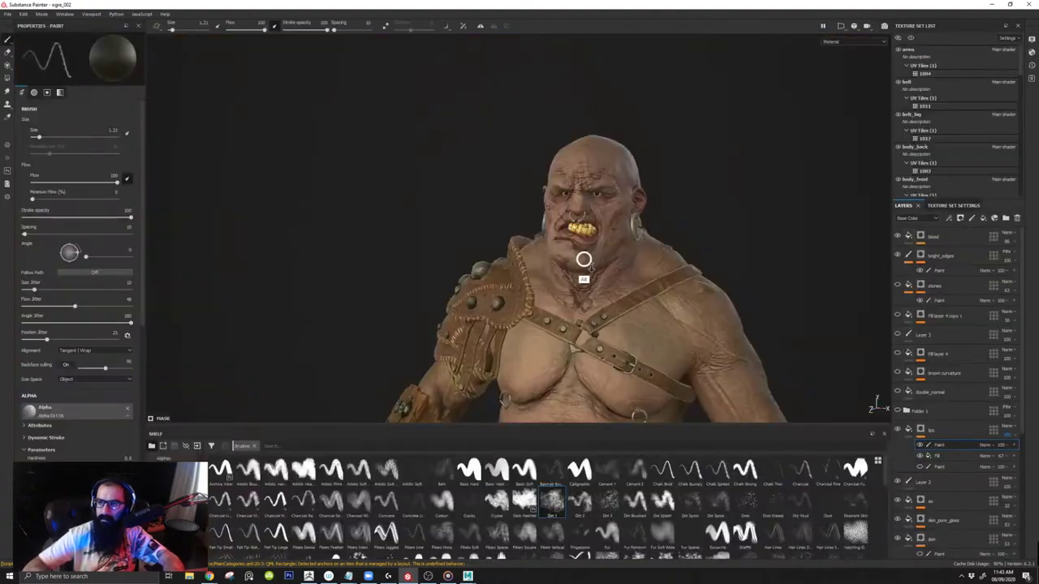
{"action": "right_click_drag", "start_coordinate": [584, 259], "coordinate": [625, 259], "text": "alt"}
{"action": "middle_click_drag", "start_coordinate": [625, 258], "coordinate": [563, 223], "text": "alt"}
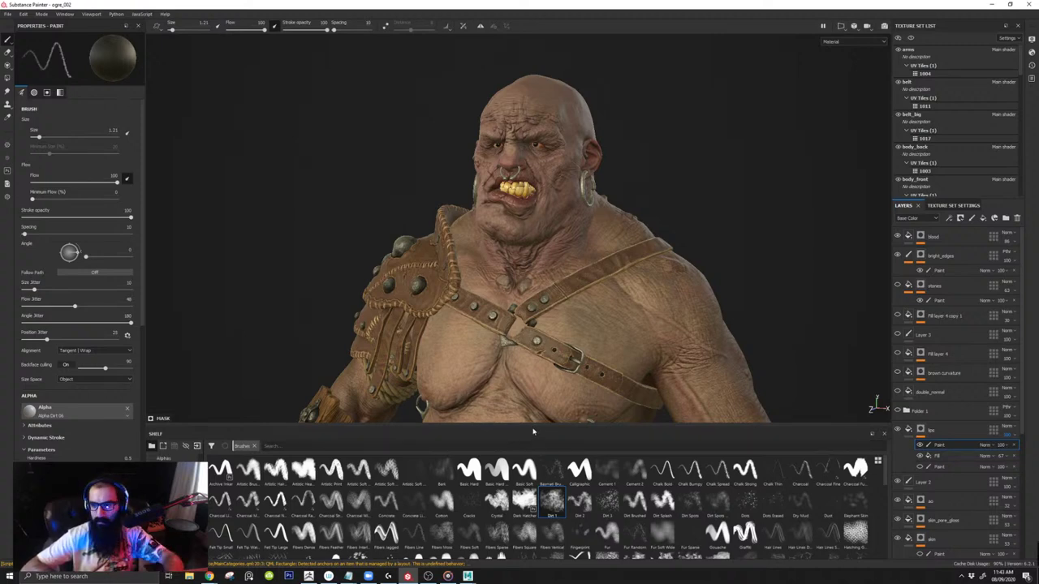
{"action": "left_click_drag", "start_coordinate": [534, 429], "coordinate": [534, 450]}
{"action": "right_click_drag", "start_coordinate": [590, 392], "coordinate": [547, 311], "text": "alt"}
{"action": "left_click_drag", "start_coordinate": [547, 311], "coordinate": [755, 283], "text": "alt"}
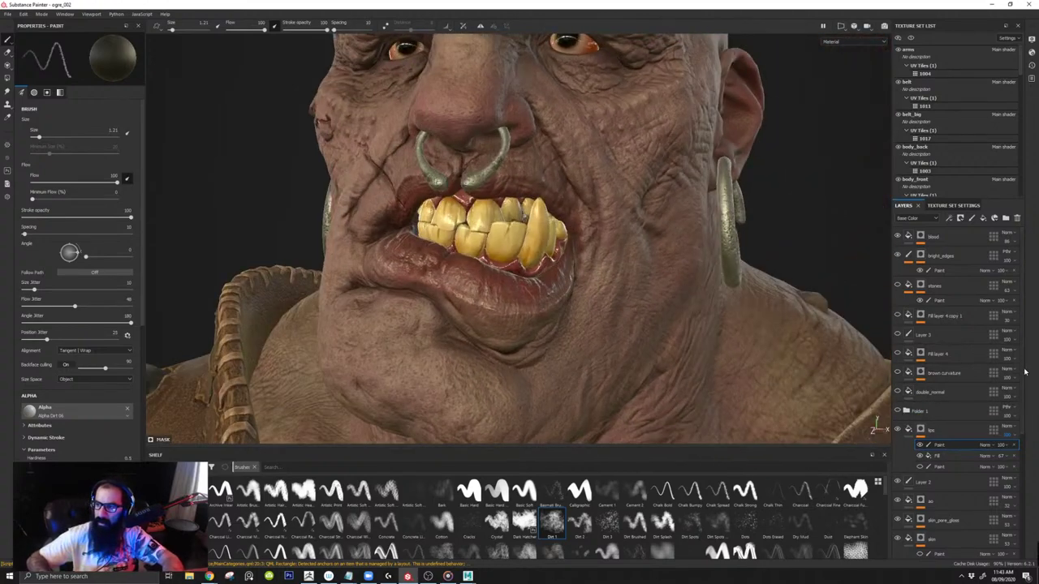
Step: Duplicate the lips fill layer together with its mask
{"action": "scroll", "coordinate": [1024, 371], "scroll_direction": "down", "scroll_amount": 1}
{"action": "left_click", "coordinate": [910, 415]}
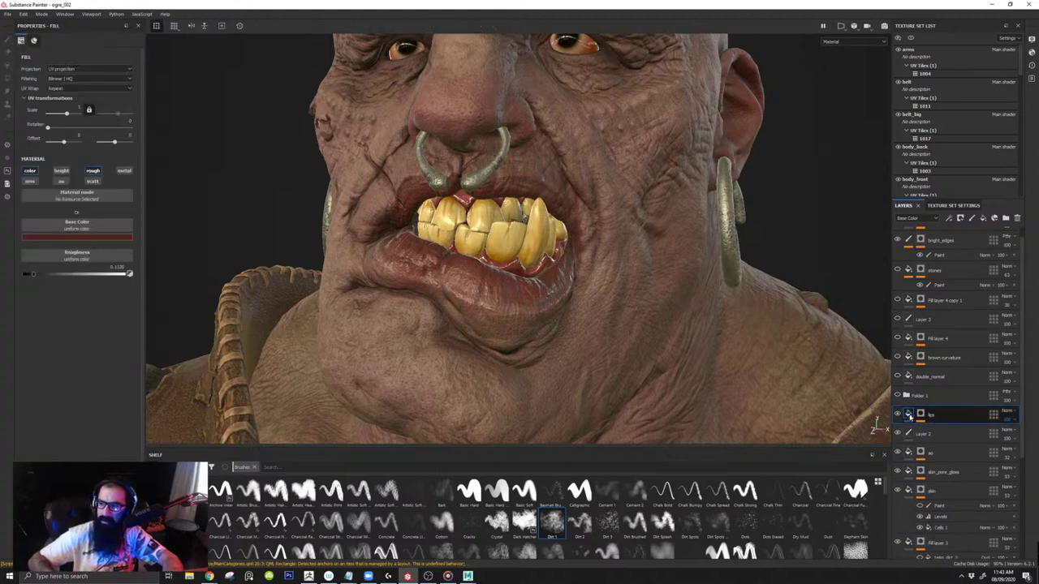
{"action": "left_click", "coordinate": [921, 416]}
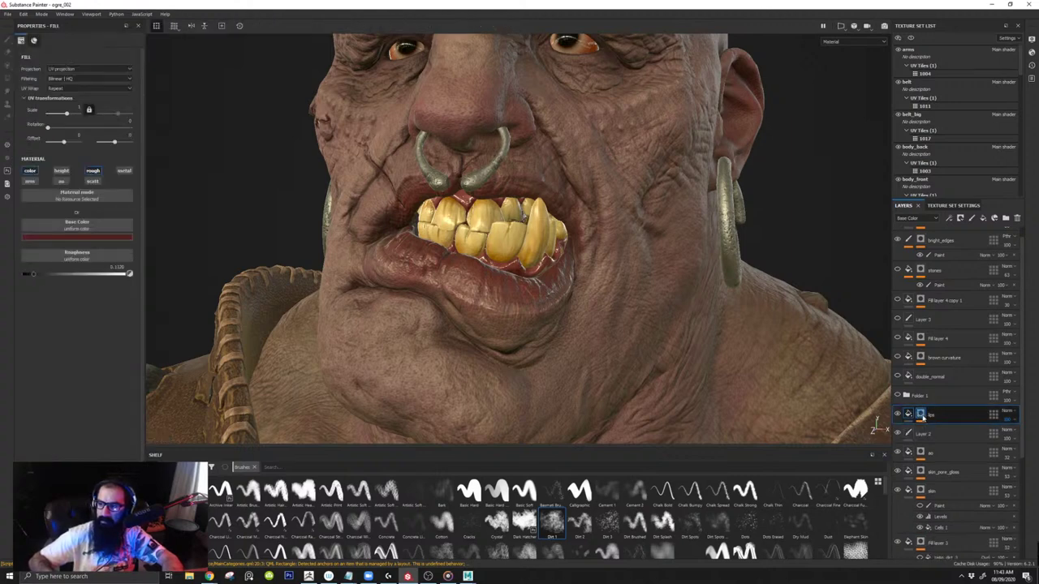
{"action": "key", "text": "ctrl+d"}
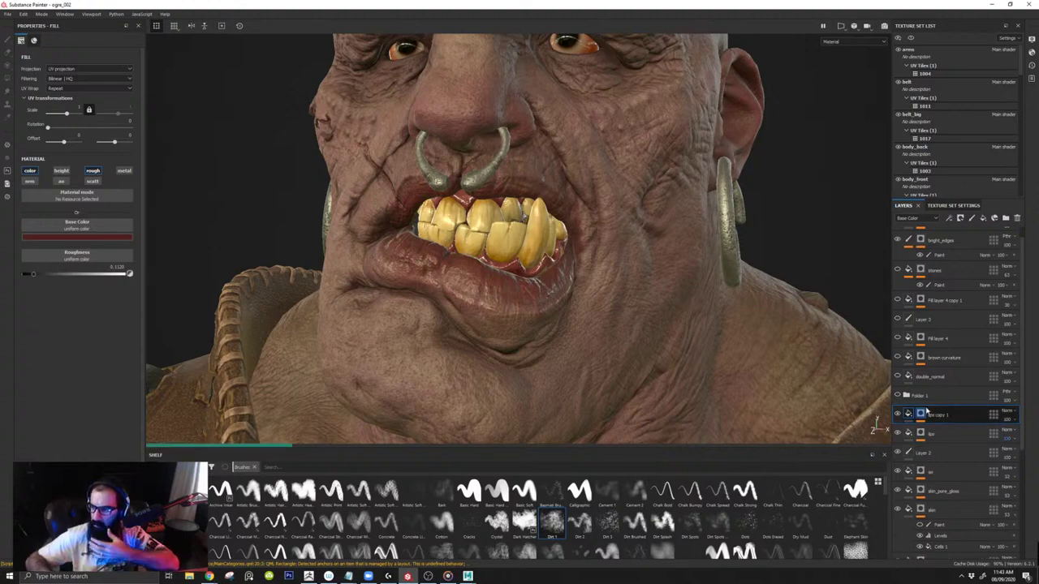
Step: Show the mask effects of the duplicated lips layer and hide its uppermost Paint effect
{"action": "left_click", "coordinate": [921, 416]}
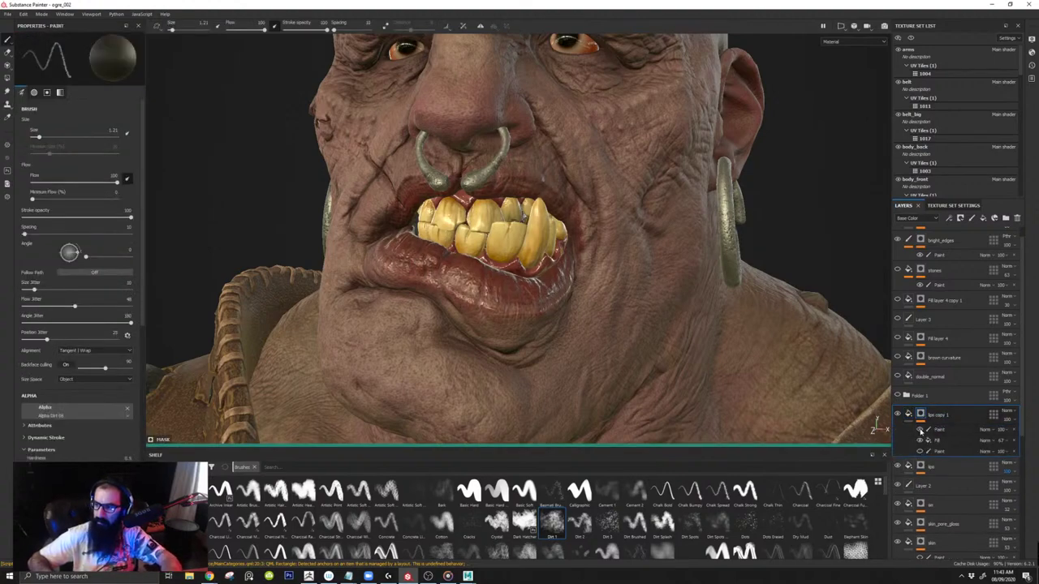
{"action": "left_click", "coordinate": [919, 430]}
{"action": "right_click_drag", "start_coordinate": [695, 311], "coordinate": [584, 224], "text": "alt"}
{"action": "mouse_move", "coordinate": [584, 224]}
{"action": "left_mouse_down", "text": "alt"}
{"action": "mouse_move", "coordinate": [661, 225]}
{"action": "mouse_move", "coordinate": [561, 251]}
{"action": "mouse_move", "coordinate": [573, 251]}
{"action": "left_mouse_up", "text": "alt"}
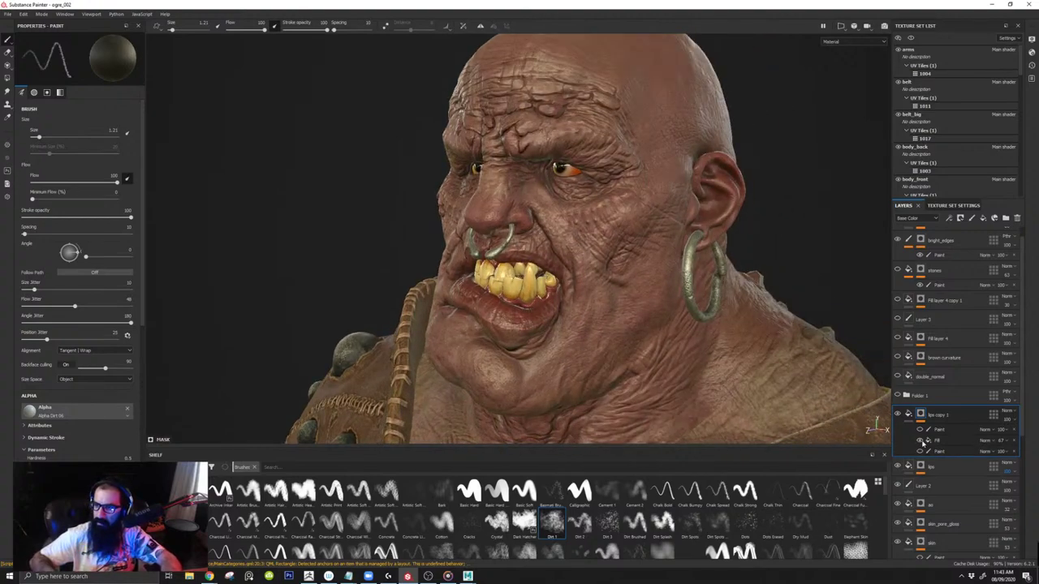
Step: Inspect the curvature Fill effect in the lips copy 1 mask and its settings against the cheek and lip details
{"action": "right_click_drag", "start_coordinate": [632, 240], "coordinate": [685, 469], "text": "alt"}
{"action": "left_click_drag", "start_coordinate": [684, 384], "coordinate": [634, 335], "text": "alt"}
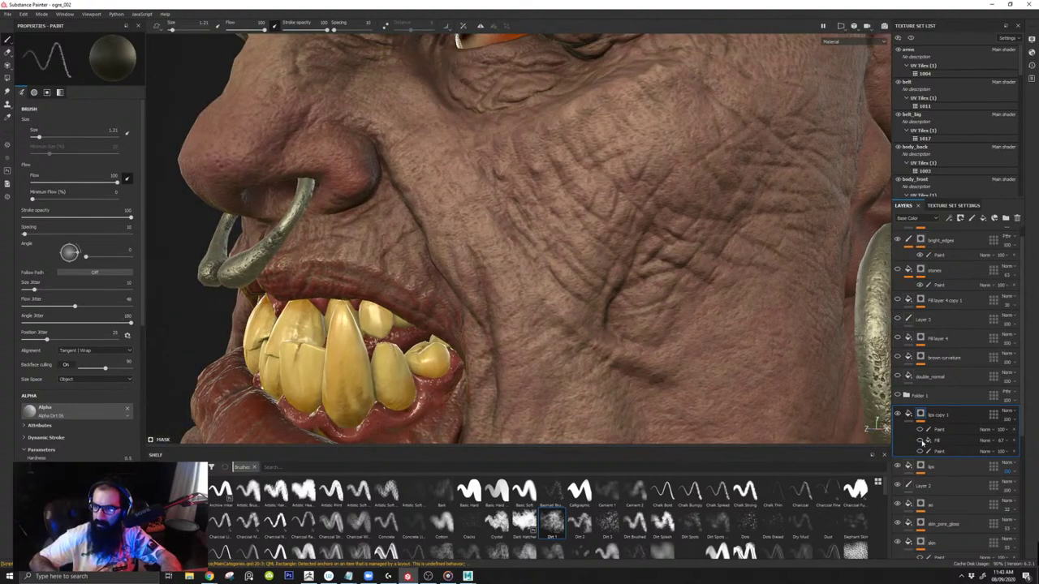
{"action": "left_click", "coordinate": [940, 441]}
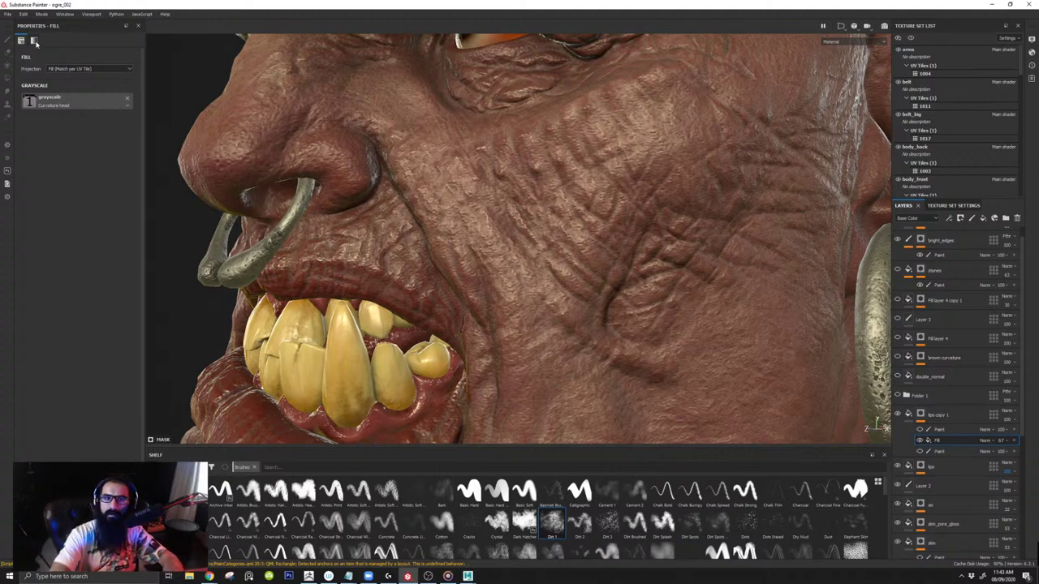
{"action": "left_click", "coordinate": [34, 40]}
{"action": "left_click", "coordinate": [22, 41]}
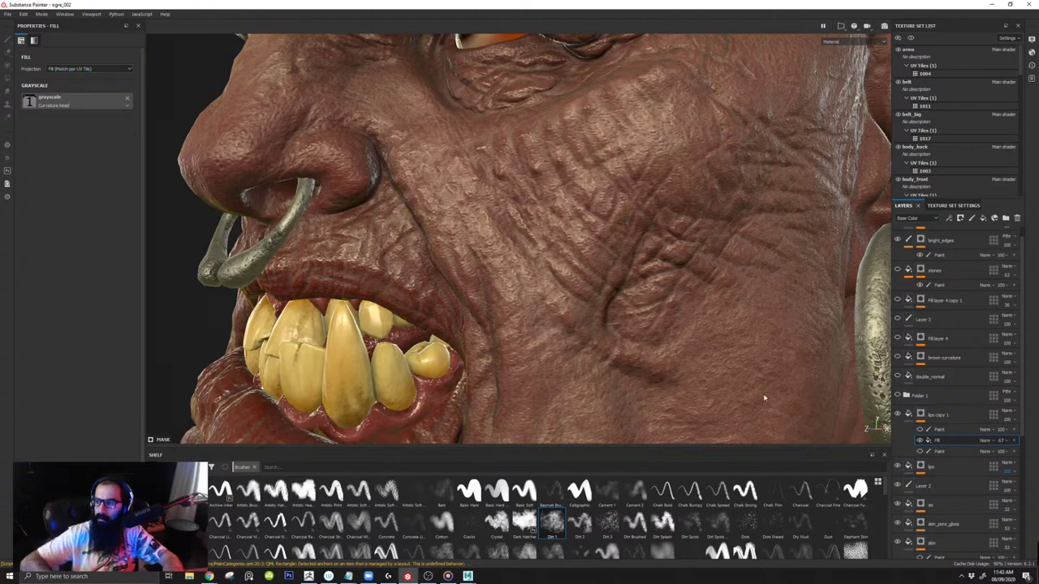
Step: Switch the color channel of the lips copy 1 fill off and on again to compare its effect on the face
{"action": "left_click", "coordinate": [921, 414]}
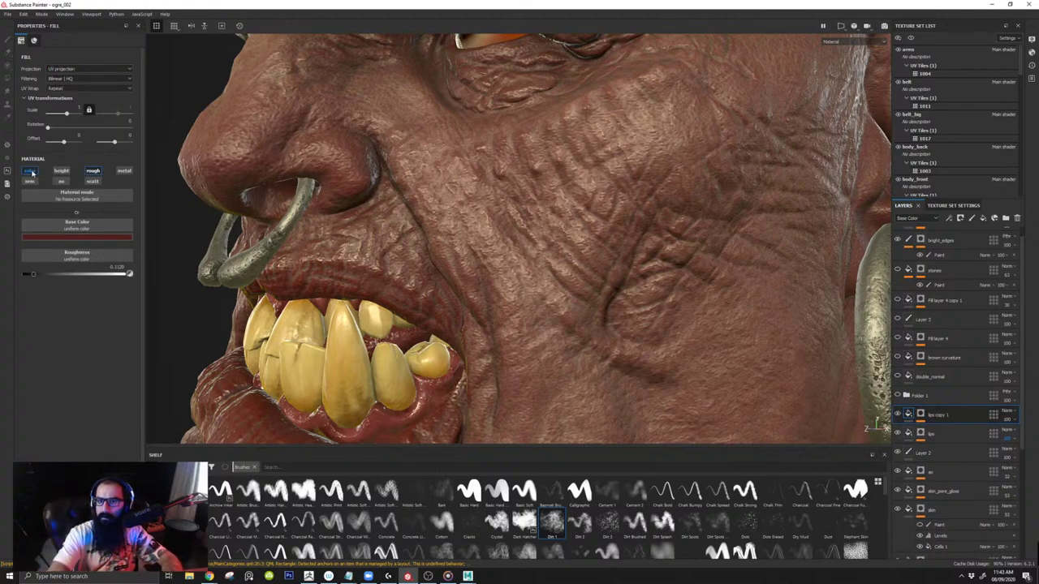
{"action": "left_click", "coordinate": [30, 172]}
{"action": "left_click_drag", "start_coordinate": [186, 297], "coordinate": [475, 189], "text": "alt"}
{"action": "left_click", "coordinate": [30, 171]}
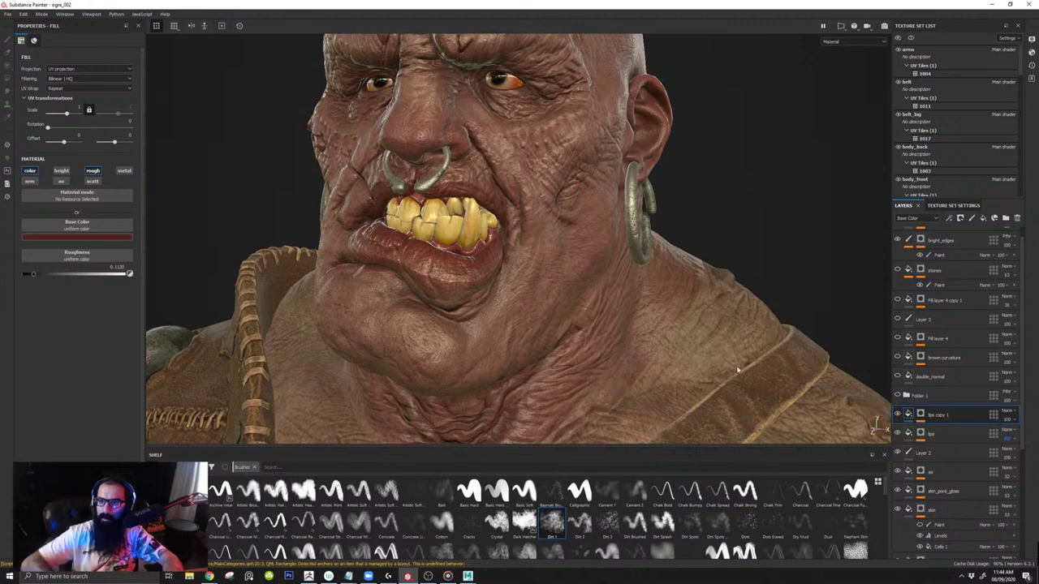
Step: Lower the opacity of the lips copy 1 layer and check the weaker tint on the whole head
{"action": "left_click", "coordinate": [1014, 420]}
{"action": "left_click", "coordinate": [1007, 436]}
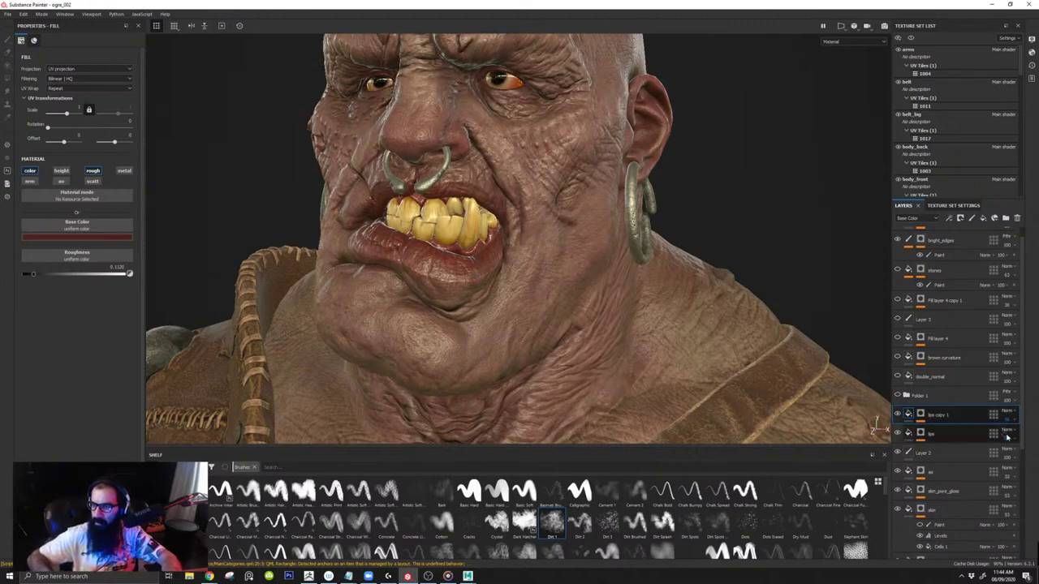
{"action": "scroll", "coordinate": [520, 194], "scroll_direction": "down", "scroll_amount": 3}
{"action": "left_click_drag", "start_coordinate": [513, 192], "coordinate": [510, 220], "text": "alt"}
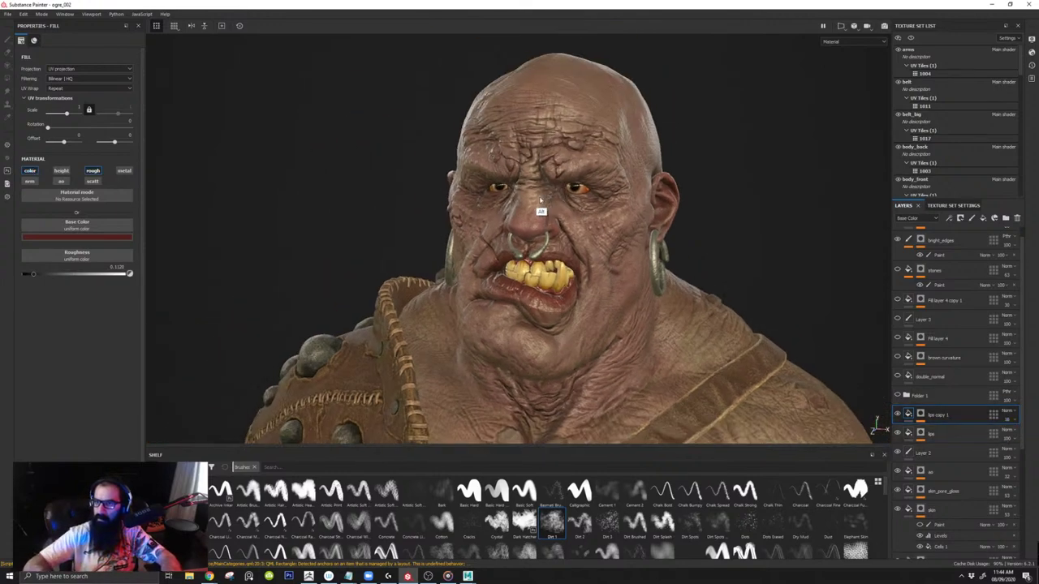
{"action": "right_click_drag", "start_coordinate": [511, 219], "coordinate": [605, 263], "text": "alt"}
{"action": "middle_click_drag", "start_coordinate": [605, 262], "coordinate": [518, 243], "text": "alt"}
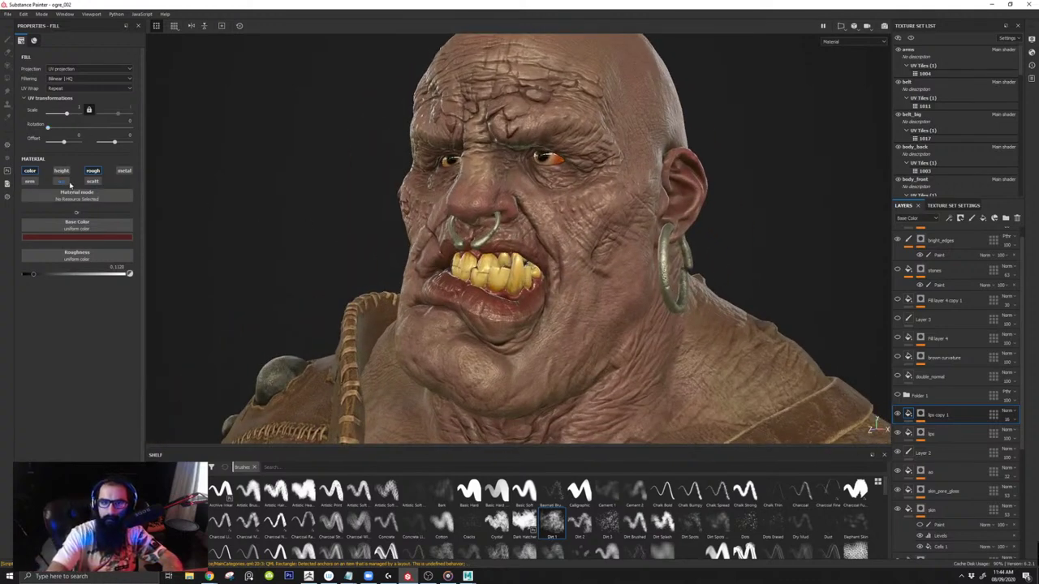
Step: Set the opacity of the Fill effect in the lips copy 1 mask to 64
{"action": "left_click", "coordinate": [922, 414]}
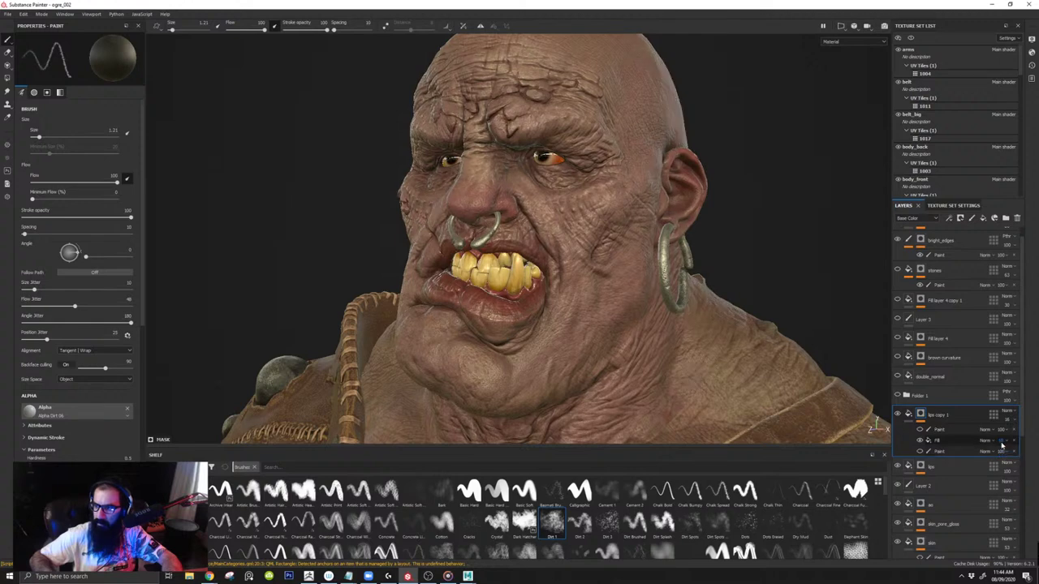
{"action": "double_click", "coordinate": [966, 425]}
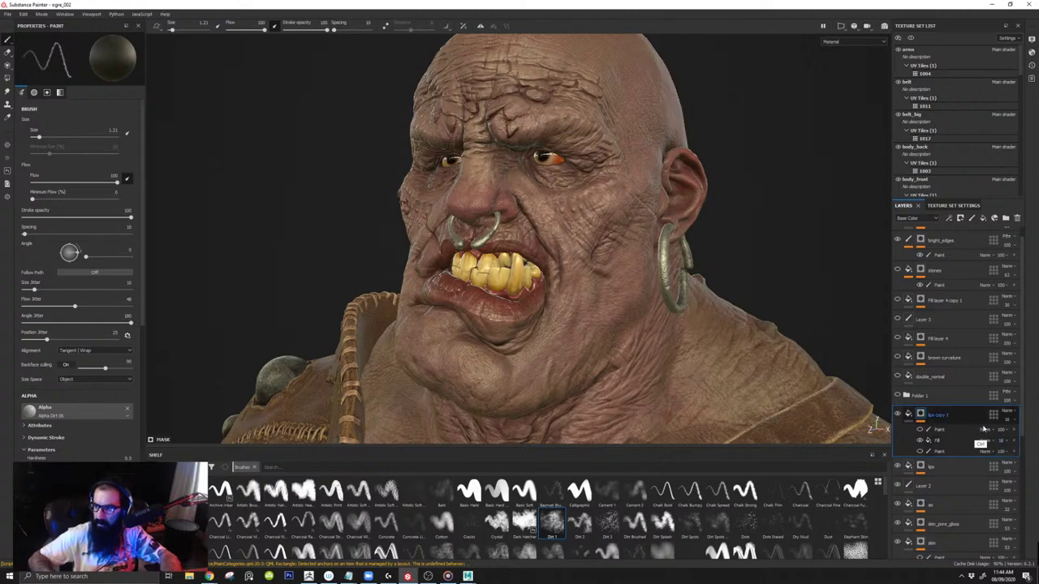
{"action": "left_click", "coordinate": [1006, 443]}
{"action": "left_click", "coordinate": [1015, 456]}
{"action": "left_click_drag", "start_coordinate": [1015, 459], "coordinate": [1022, 460]}
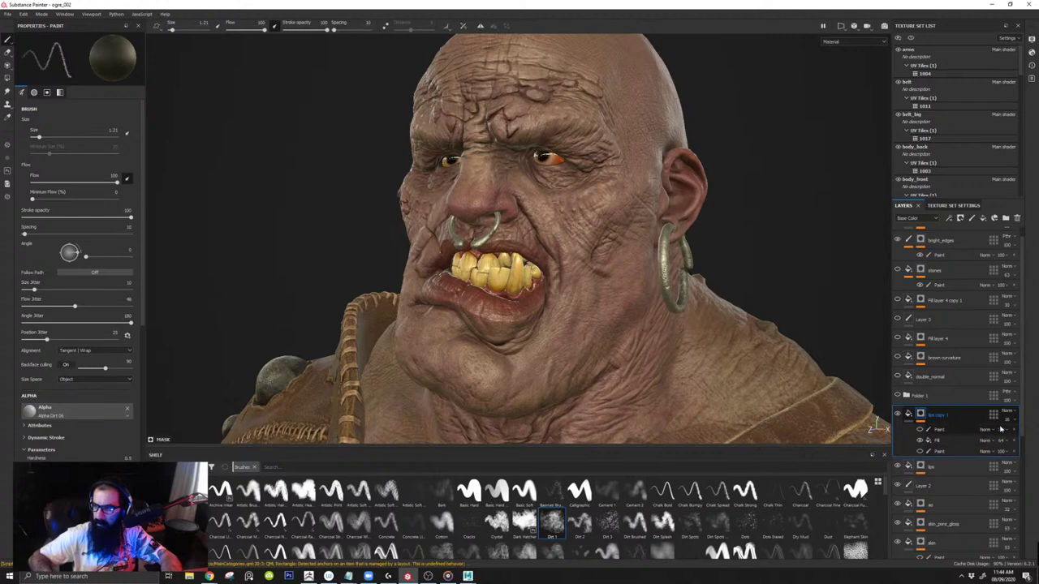
Step: Delete the lowest Paint effect from the lips copy 1 mask and compare the mouth with the layer hidden and shown
{"action": "left_click", "coordinate": [1011, 451]}
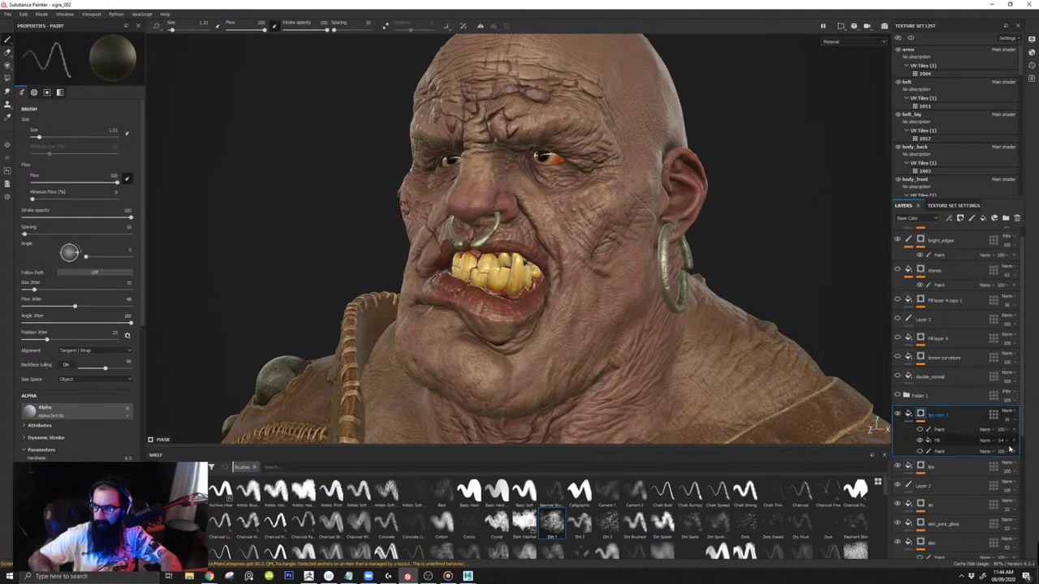
{"action": "key", "text": "Delete"}
{"action": "right_click_drag", "start_coordinate": [700, 369], "coordinate": [517, 365], "text": "alt"}
{"action": "middle_click_drag", "start_coordinate": [517, 364], "coordinate": [540, 258], "text": "alt"}
{"action": "left_click", "coordinate": [899, 415]}
{"action": "left_click", "coordinate": [898, 415]}
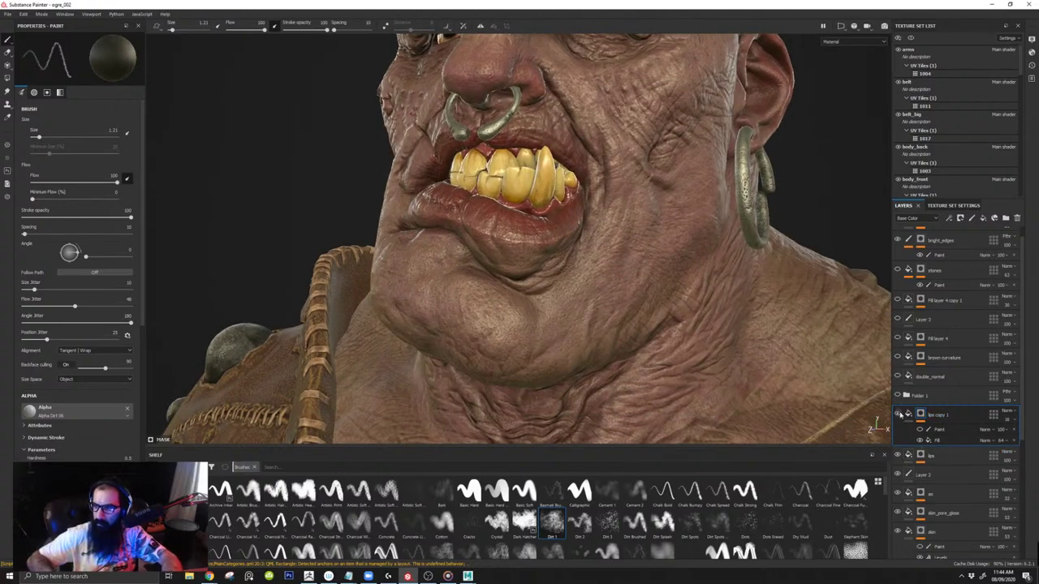
{"action": "right_click_drag", "start_coordinate": [718, 296], "coordinate": [649, 298], "text": "alt"}
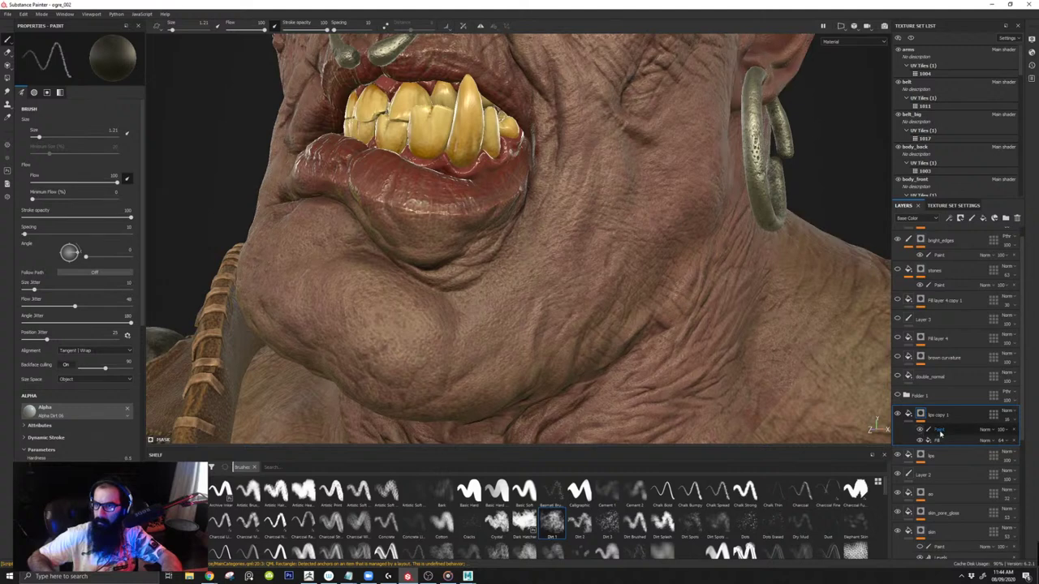
Step: Remove the remaining Paint effect from the lips copy 1 mask and add a fresh Paint effect above the Fill
{"action": "left_click", "coordinate": [940, 431]}
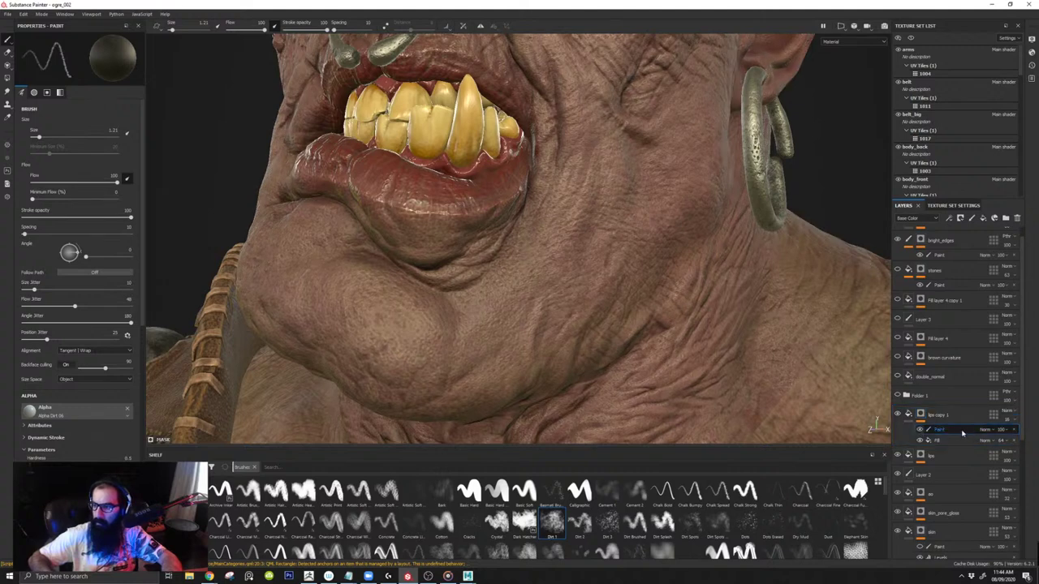
{"action": "right_click", "coordinate": [940, 430]}
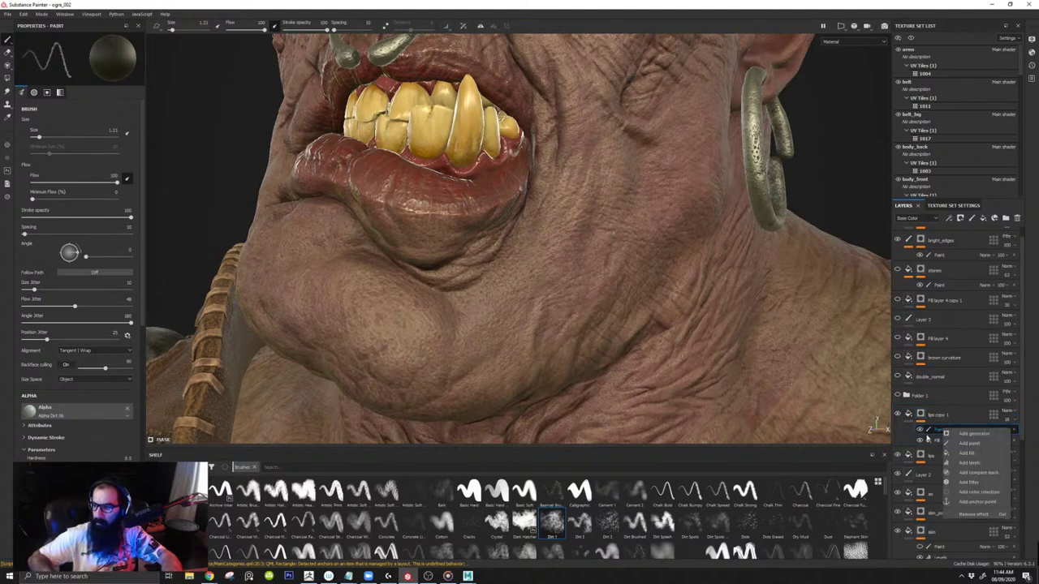
{"action": "left_click", "coordinate": [939, 431]}
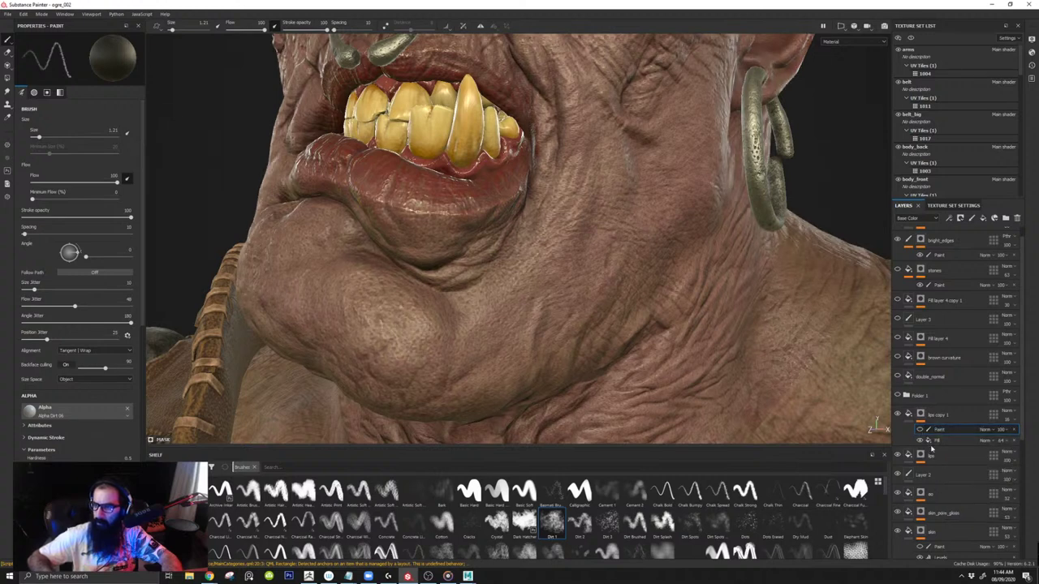
{"action": "left_click", "coordinate": [1014, 430]}
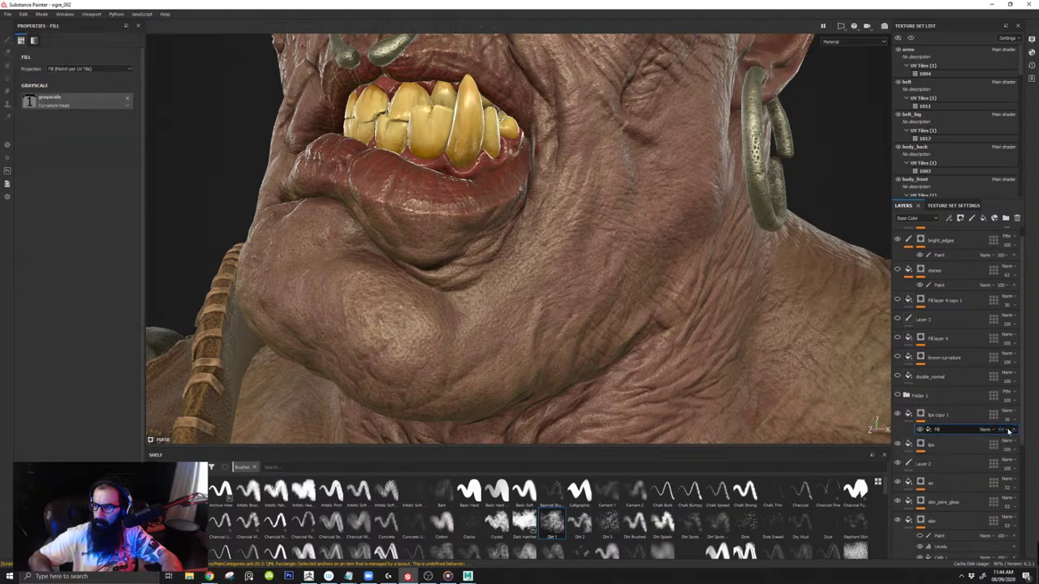
{"action": "right_click", "coordinate": [948, 433]}
{"action": "left_click", "coordinate": [962, 448]}
Step: Swap the brush's grayscale value and paint along the lower lip in the new Paint effect with the Dirt 1 brush
{"action": "mouse_move", "coordinate": [421, 185]}
{"action": "left_mouse_down", "text": "alt"}
{"action": "mouse_move", "coordinate": [425, 200]}
{"action": "mouse_move", "coordinate": [403, 183]}
{"action": "left_mouse_up", "text": "alt"}
{"action": "key", "text": "x"}
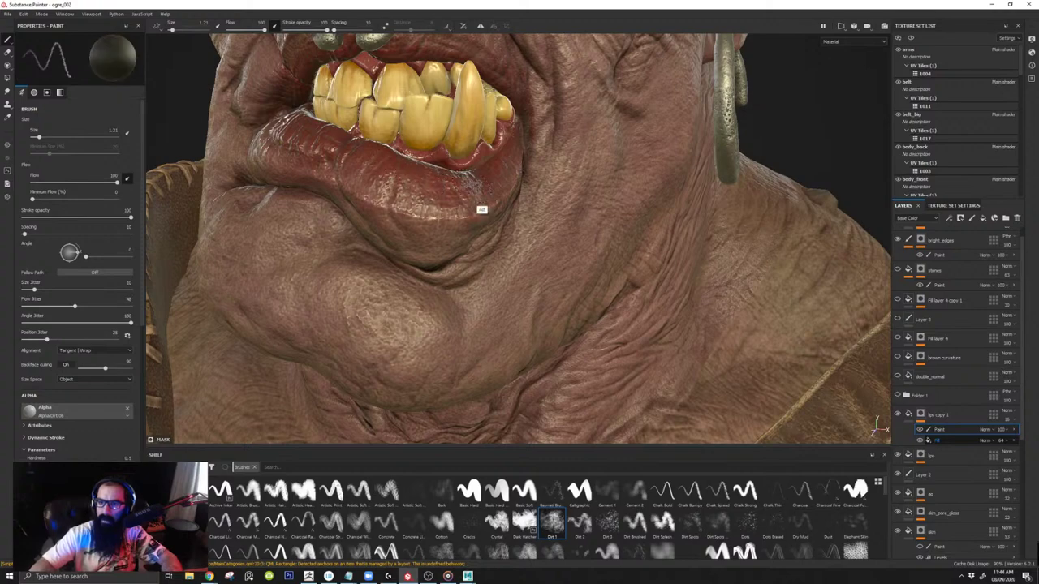
{"action": "left_click_drag", "start_coordinate": [480, 209], "coordinate": [430, 218], "text": "alt"}
{"action": "left_click_drag", "start_coordinate": [485, 190], "coordinate": [512, 186], "text": "alt"}
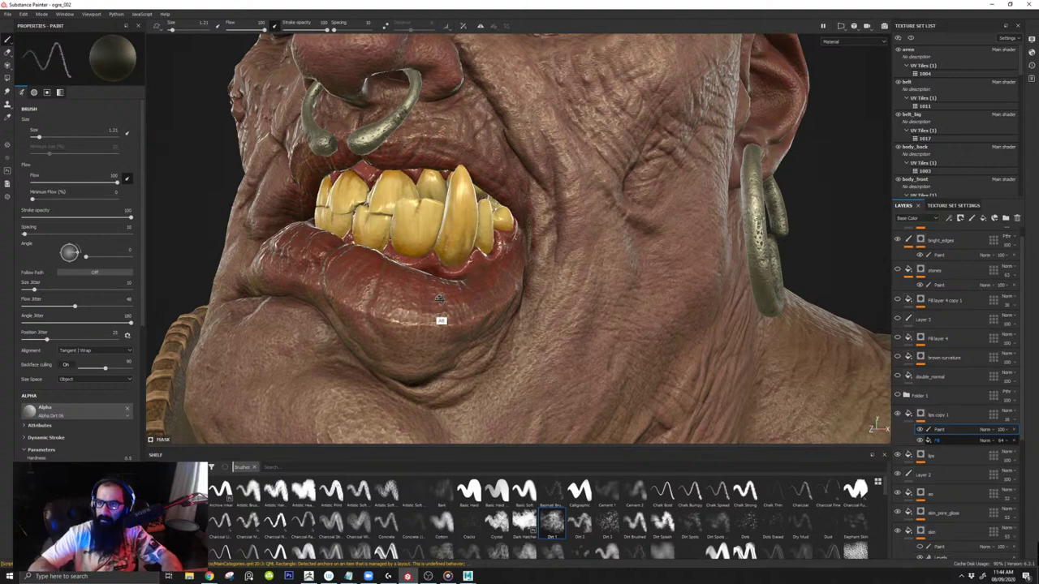
{"action": "left_click_drag", "start_coordinate": [442, 322], "coordinate": [488, 286], "text": "alt"}
{"action": "left_click_drag", "start_coordinate": [355, 233], "coordinate": [441, 303], "text": "alt"}
{"action": "right_click_drag", "start_coordinate": [345, 268], "coordinate": [337, 263], "text": "shift"}
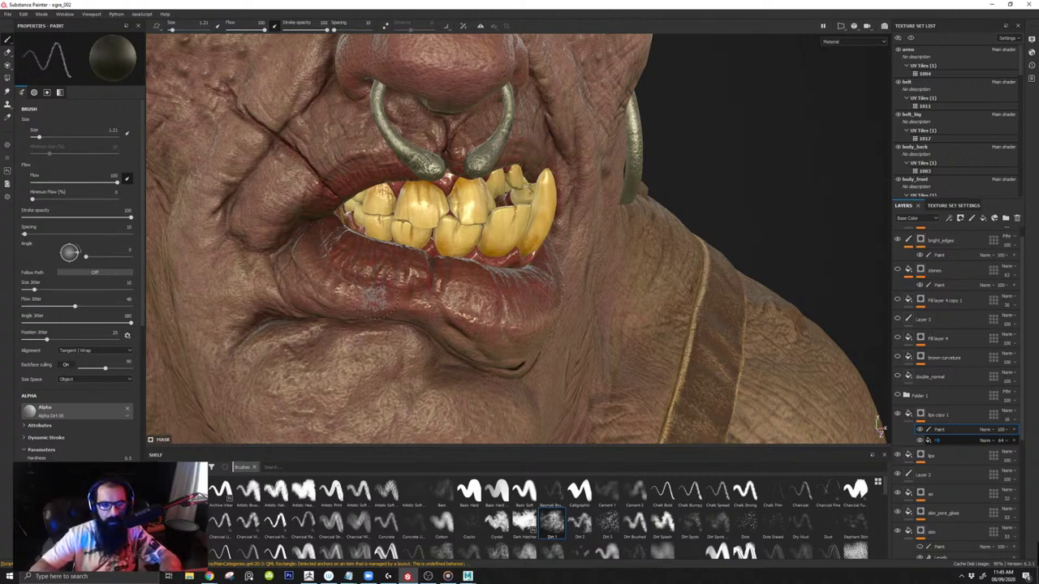
{"action": "left_click_drag", "start_coordinate": [372, 299], "coordinate": [381, 306]}
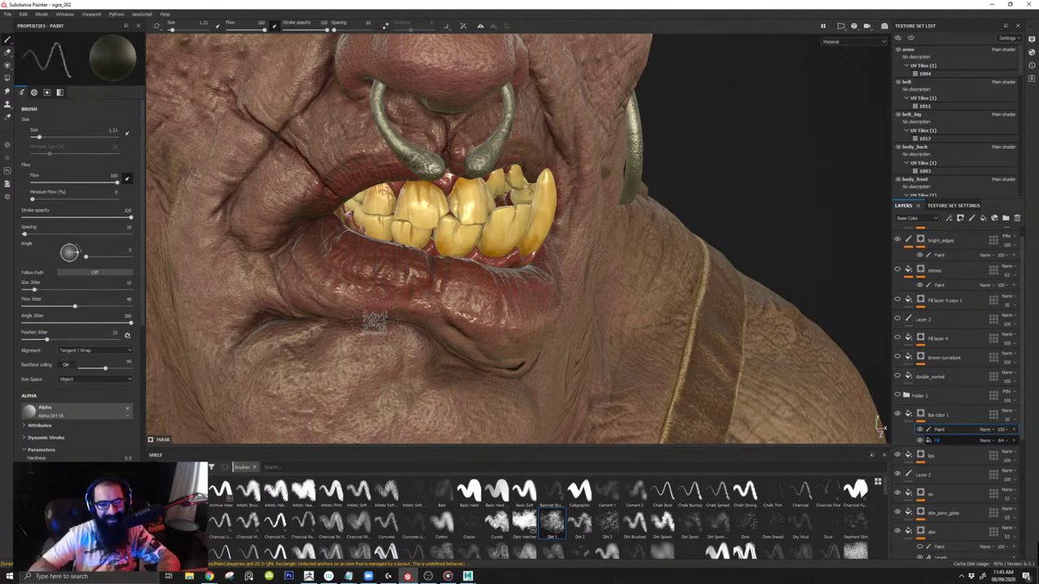
{"action": "mouse_move", "coordinate": [363, 253]}
{"action": "left_mouse_down", "text": "alt"}
{"action": "mouse_move", "coordinate": [348, 283]}
{"action": "mouse_move", "coordinate": [394, 255]}
{"action": "mouse_move", "coordinate": [373, 238]}
{"action": "mouse_move", "coordinate": [349, 250]}
{"action": "left_mouse_up", "text": "alt"}
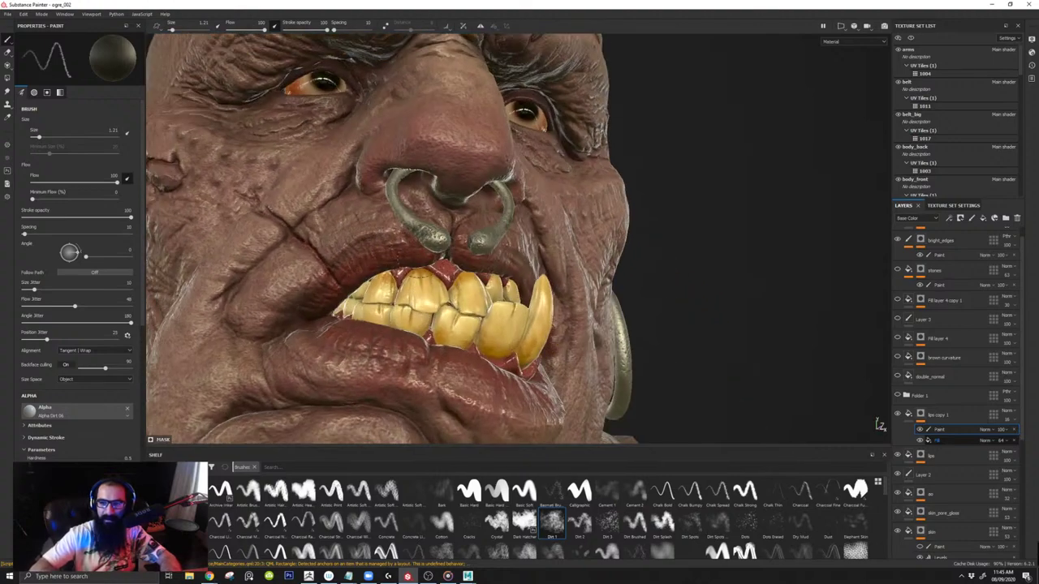
Step: Isolate the head texture set and examine the lips and inner mouth from several angles
{"action": "left_click", "coordinate": [911, 38]}
{"action": "right_click_drag", "start_coordinate": [485, 263], "coordinate": [530, 342], "text": "alt"}
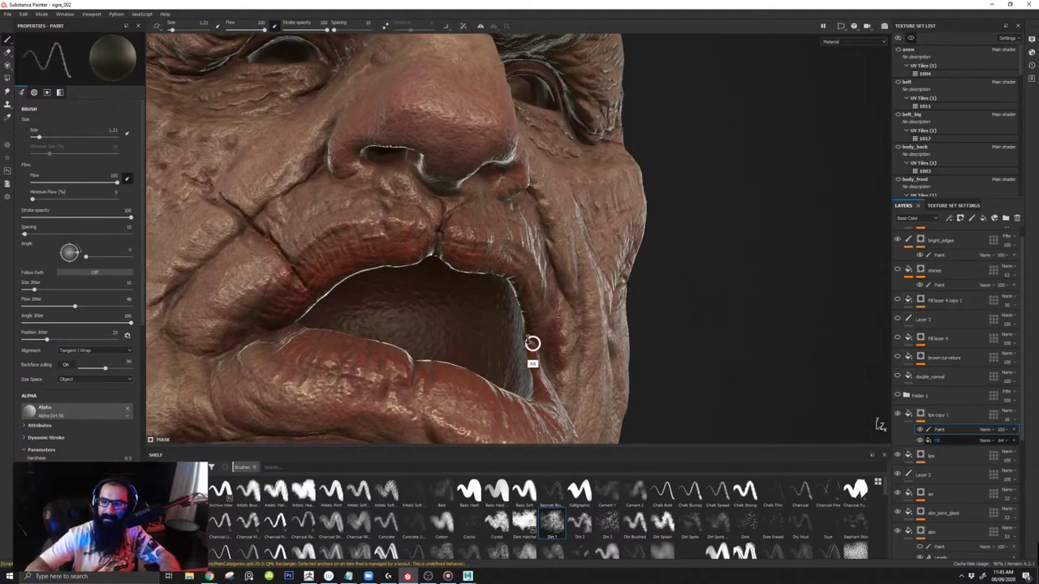
{"action": "left_click_drag", "start_coordinate": [532, 343], "coordinate": [488, 364], "text": "alt"}
{"action": "middle_click_drag", "start_coordinate": [467, 364], "coordinate": [504, 279], "text": "alt"}
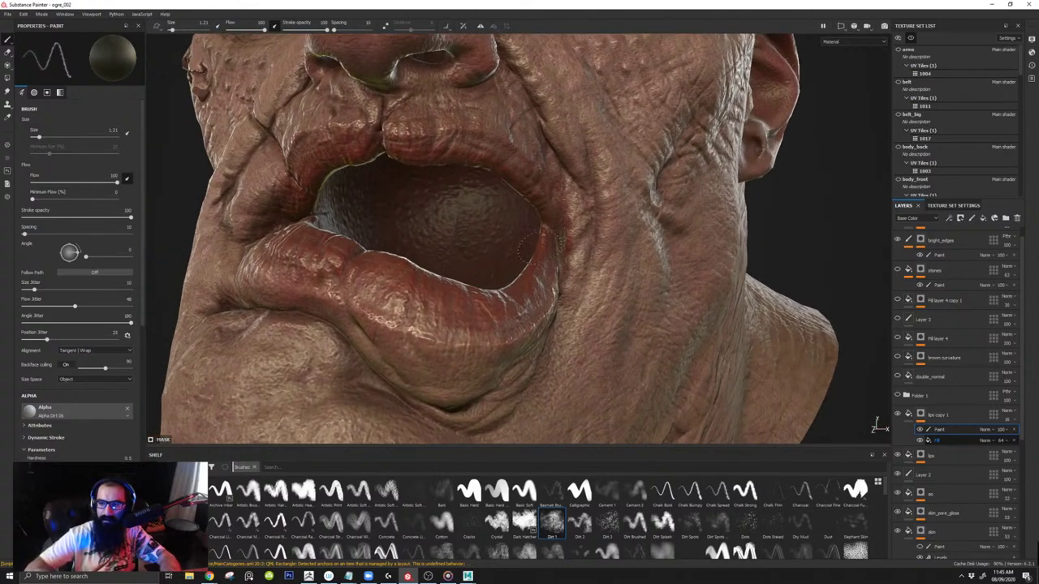
{"action": "mouse_move", "coordinate": [365, 311]}
{"action": "left_mouse_down", "text": "alt"}
{"action": "mouse_move", "coordinate": [420, 340]}
{"action": "mouse_move", "coordinate": [281, 329]}
{"action": "mouse_move", "coordinate": [371, 307]}
{"action": "left_mouse_up", "text": "alt"}
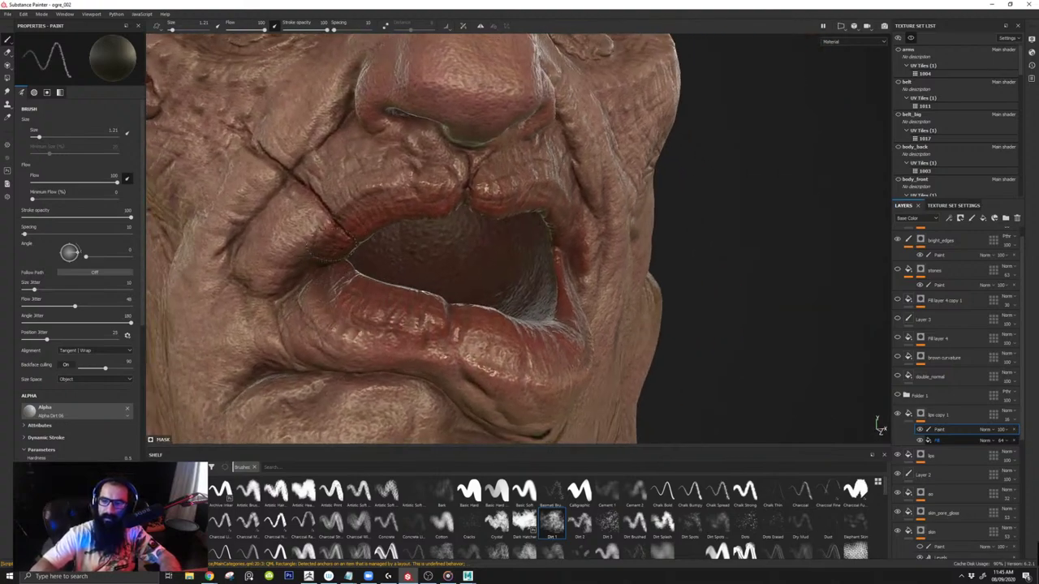
{"action": "left_click_drag", "start_coordinate": [461, 219], "coordinate": [428, 220], "text": "alt"}
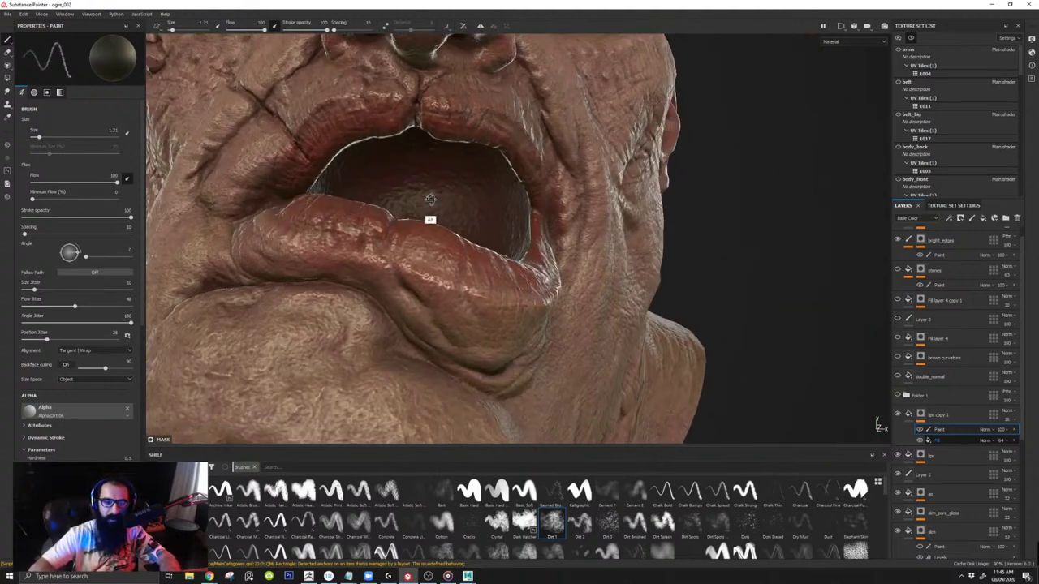
{"action": "left_click_drag", "start_coordinate": [420, 144], "coordinate": [432, 236], "text": "alt"}
{"action": "left_click_drag", "start_coordinate": [492, 331], "coordinate": [479, 372], "text": "alt"}
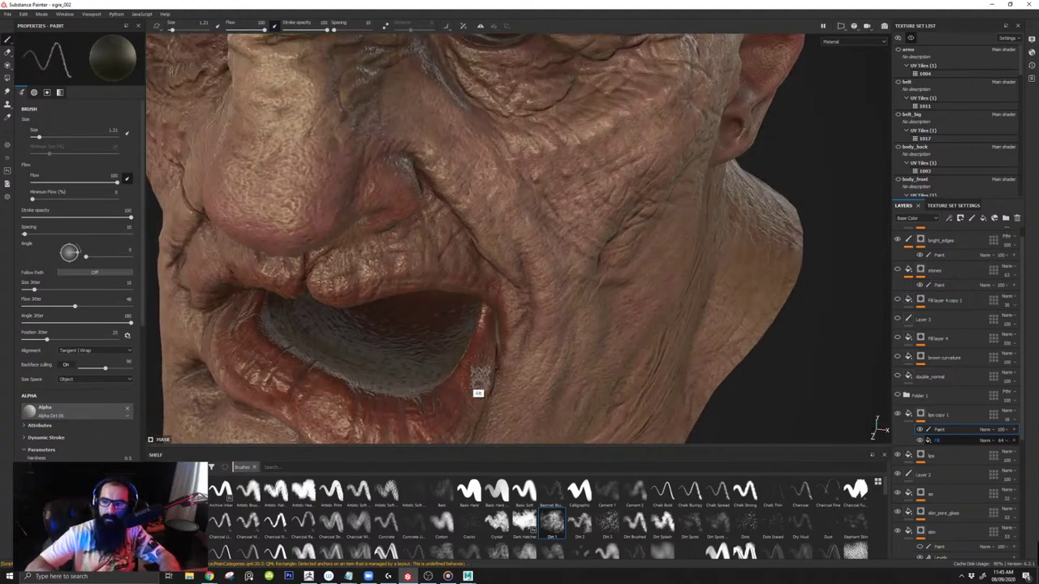
{"action": "middle_click_drag", "start_coordinate": [479, 372], "coordinate": [515, 244], "text": "alt"}
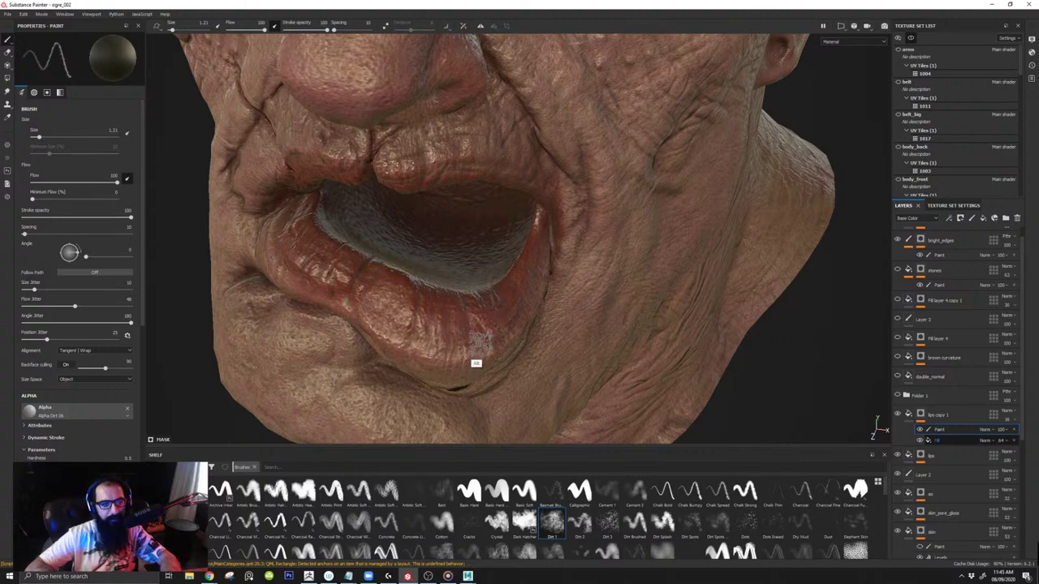
{"action": "left_click_drag", "start_coordinate": [476, 356], "coordinate": [402, 312], "text": "alt"}
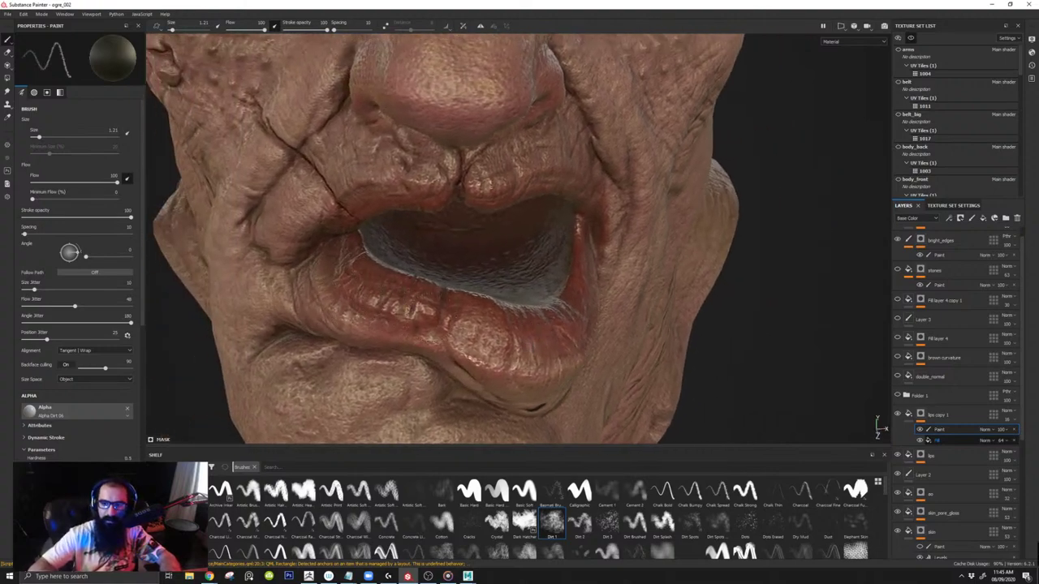
{"action": "left_click_drag", "start_coordinate": [466, 349], "coordinate": [463, 308], "text": "alt"}
{"action": "left_click_drag", "start_coordinate": [603, 378], "coordinate": [815, 387], "text": "alt"}
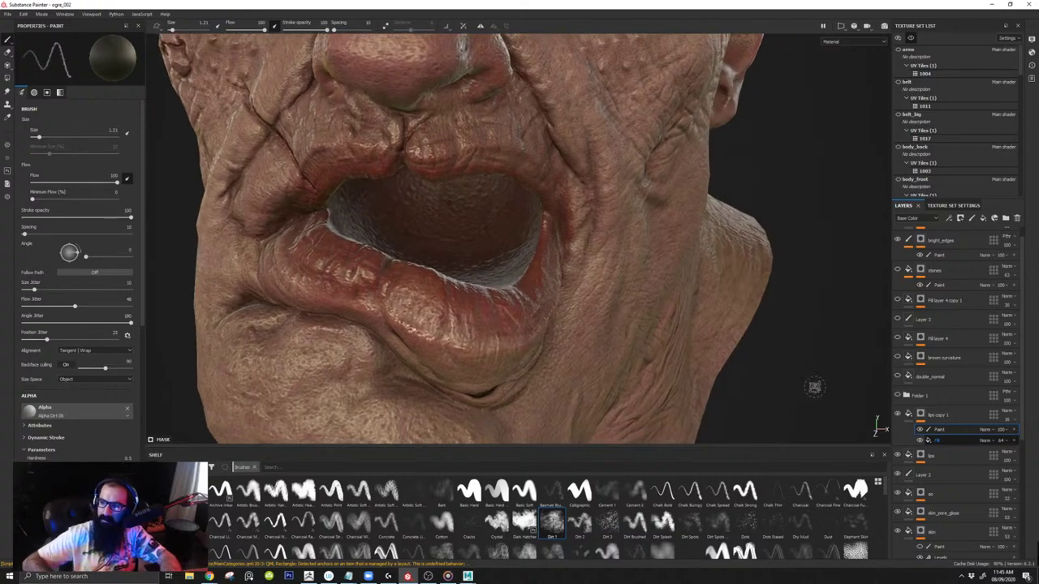
Step: Compare the lips with the new Paint effect hidden and shown, viewing the full face
{"action": "left_click", "coordinate": [920, 430]}
{"action": "left_click", "coordinate": [919, 429]}
{"action": "left_click_drag", "start_coordinate": [602, 319], "coordinate": [647, 302], "text": "alt"}
{"action": "right_click_drag", "start_coordinate": [647, 302], "coordinate": [627, 396], "text": "alt"}
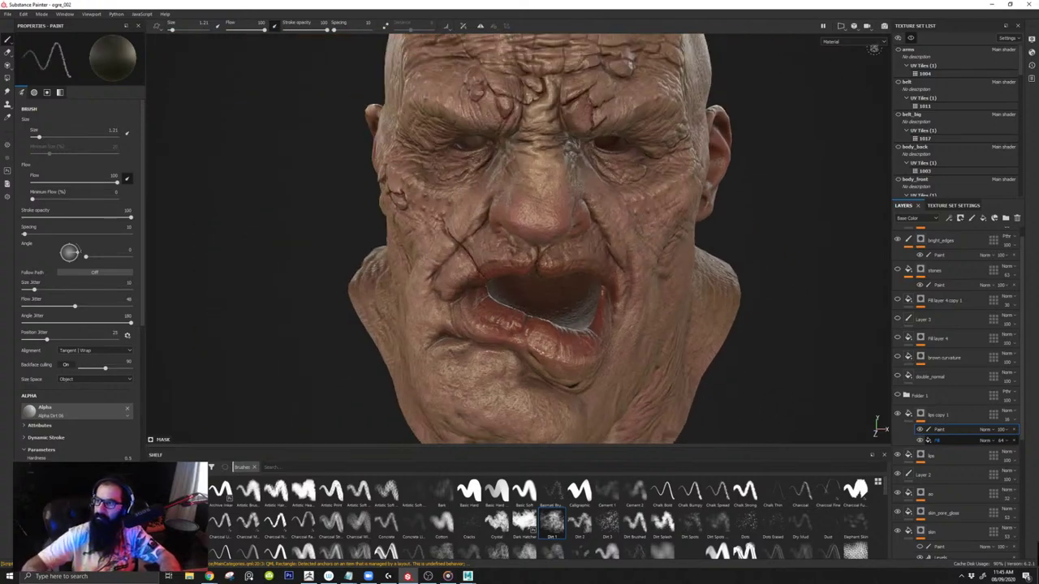
Step: Show all texture sets again and review the ogre's complete head and shoulders
{"action": "left_click", "coordinate": [910, 39]}
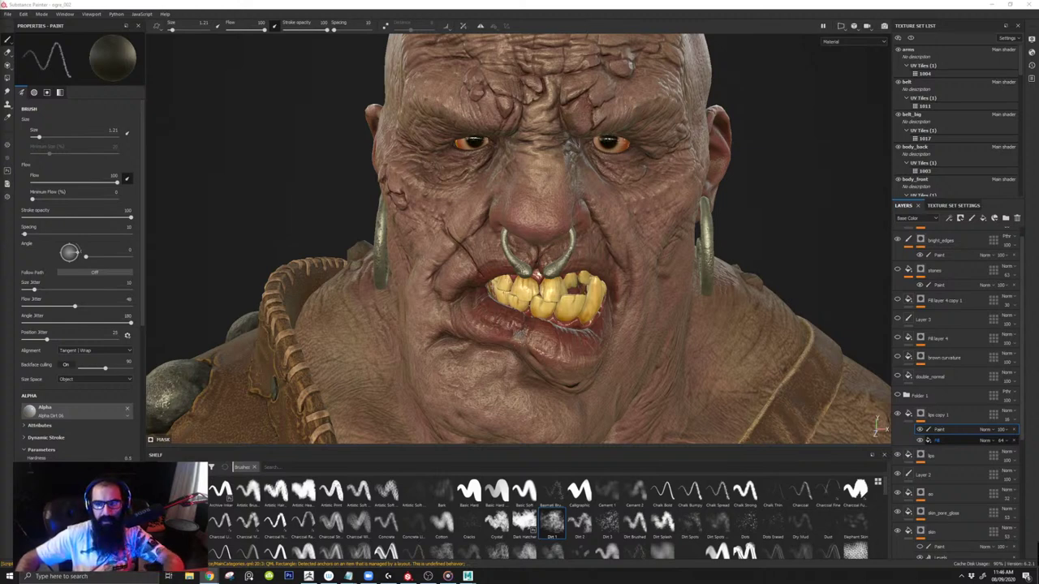
{"action": "right_click_drag", "start_coordinate": [647, 345], "coordinate": [542, 344], "text": "alt"}
{"action": "mouse_move", "coordinate": [509, 272]}
{"action": "left_mouse_down", "text": "alt"}
{"action": "mouse_move", "coordinate": [532, 268]}
{"action": "mouse_move", "coordinate": [518, 253]}
{"action": "left_mouse_up", "text": "alt"}
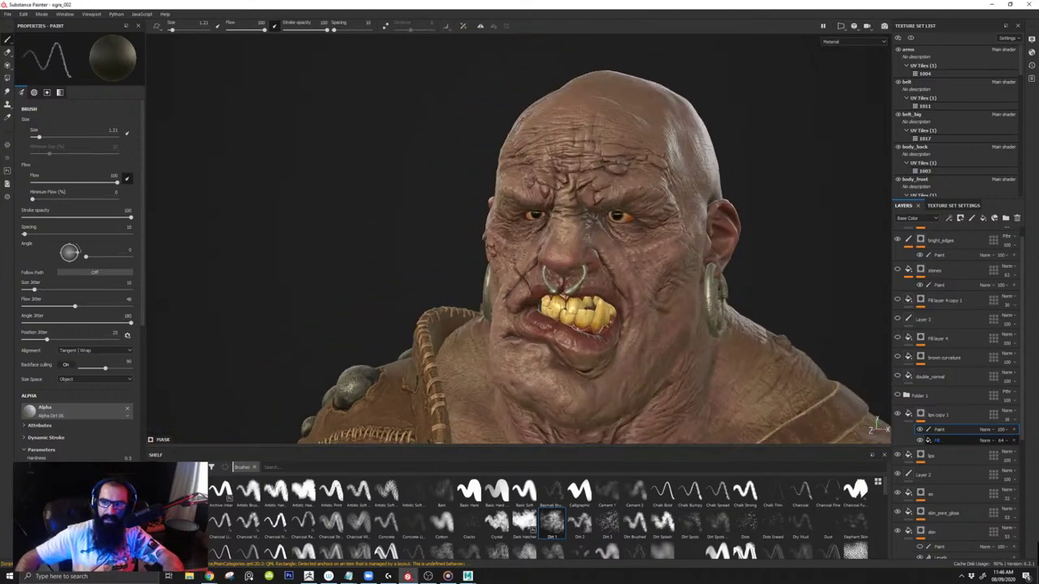
{"action": "middle_click_drag", "start_coordinate": [575, 291], "coordinate": [564, 276], "text": "alt"}
{"action": "right_click_drag", "start_coordinate": [563, 275], "coordinate": [537, 267], "text": "alt"}
{"action": "middle_click_drag", "start_coordinate": [536, 267], "coordinate": [428, 228], "text": "alt"}
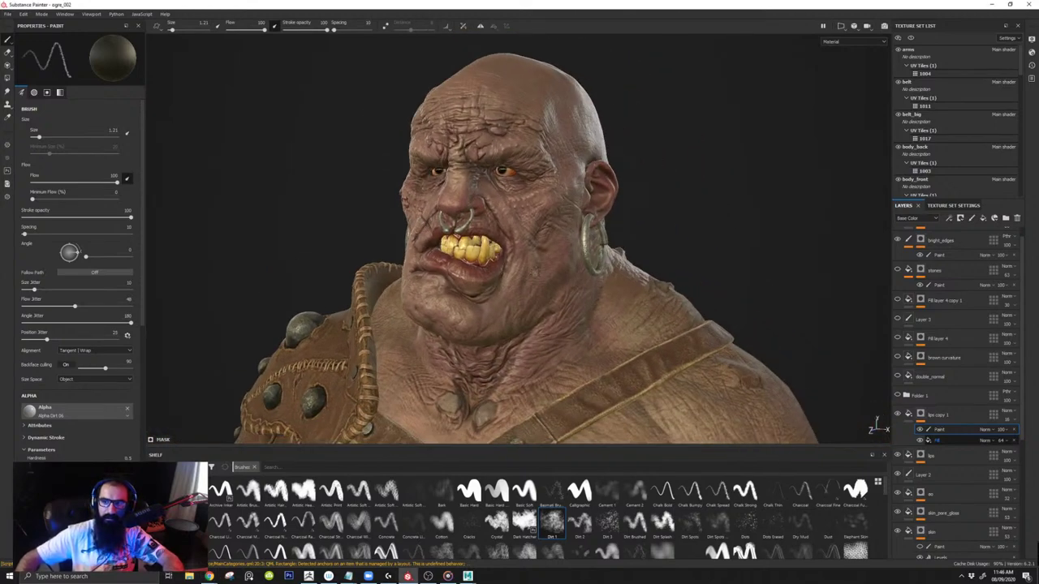
Step: Examine the ogre's head and facial skin from the front and both sides
{"action": "left_click_drag", "start_coordinate": [538, 289], "coordinate": [663, 309], "text": "alt"}
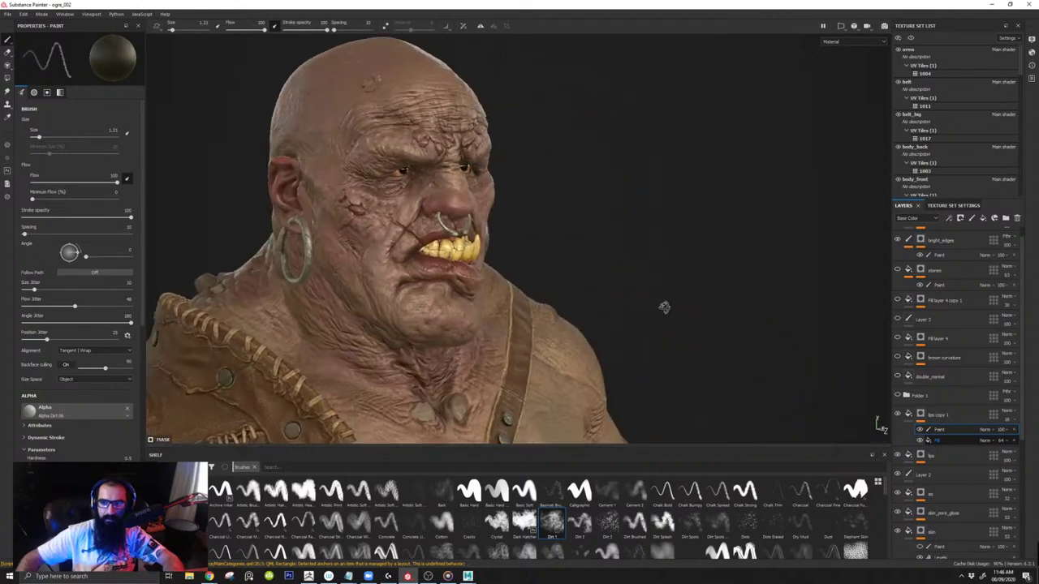
{"action": "right_click_drag", "start_coordinate": [663, 308], "coordinate": [527, 256], "text": "alt"}
{"action": "left_click_drag", "start_coordinate": [528, 256], "coordinate": [414, 254], "text": "alt"}
{"action": "right_click_drag", "start_coordinate": [414, 253], "coordinate": [496, 280], "text": "alt"}
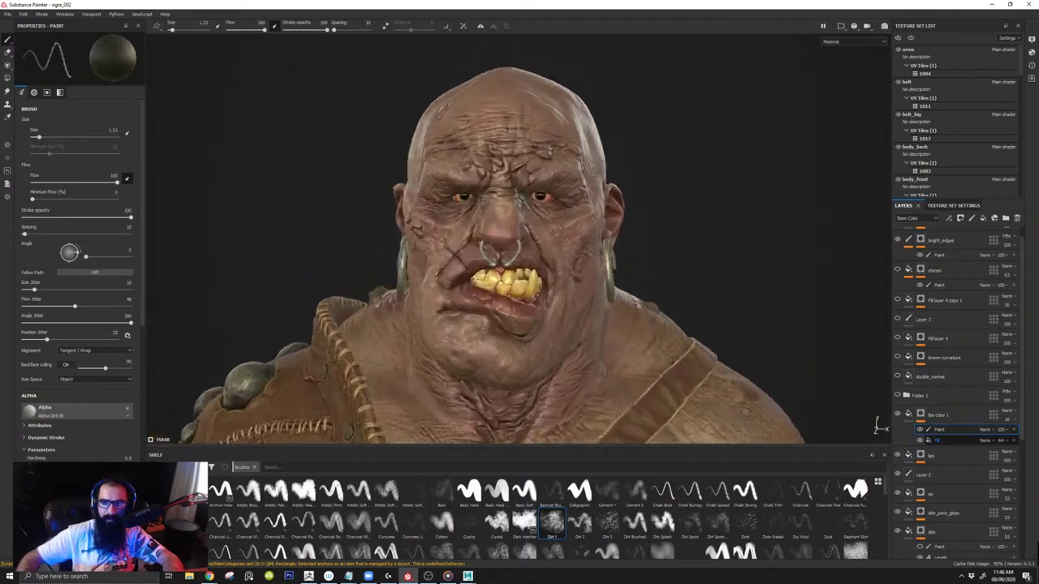
{"action": "left_click_drag", "start_coordinate": [495, 280], "coordinate": [386, 280], "text": "alt"}
{"action": "right_click_drag", "start_coordinate": [385, 280], "coordinate": [434, 297], "text": "alt"}
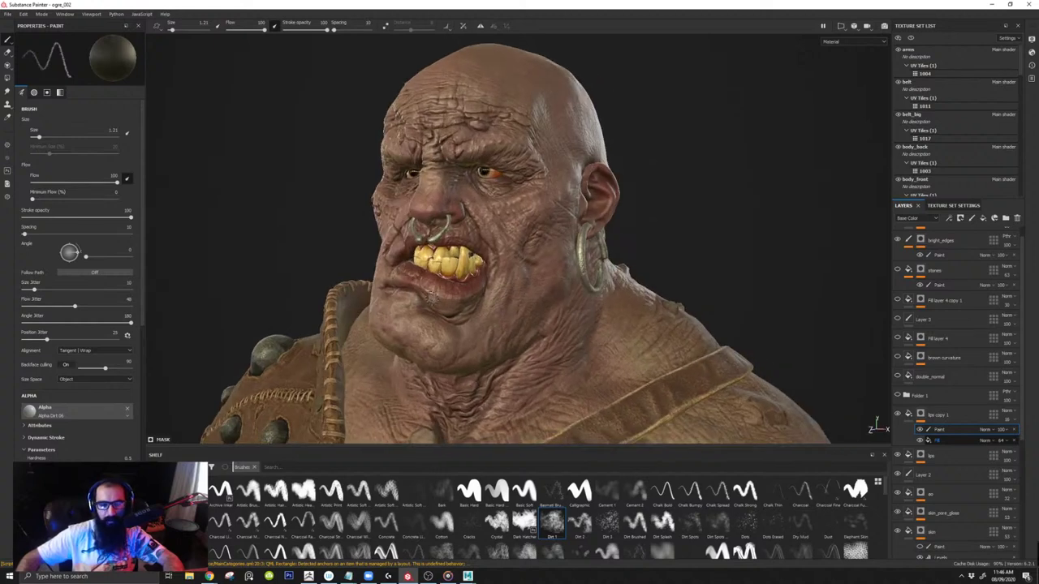
{"action": "key", "text": "alt+Tab"}
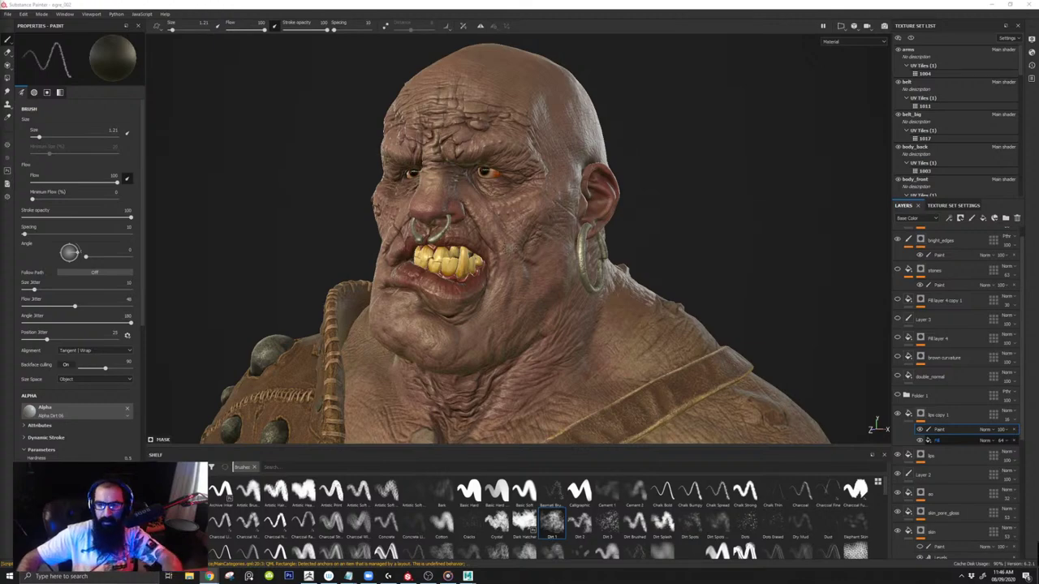
{"action": "left_click_drag", "start_coordinate": [540, 240], "coordinate": [235, 233], "text": "alt"}
{"action": "left_click_drag", "start_coordinate": [520, 284], "coordinate": [453, 285], "text": "alt"}
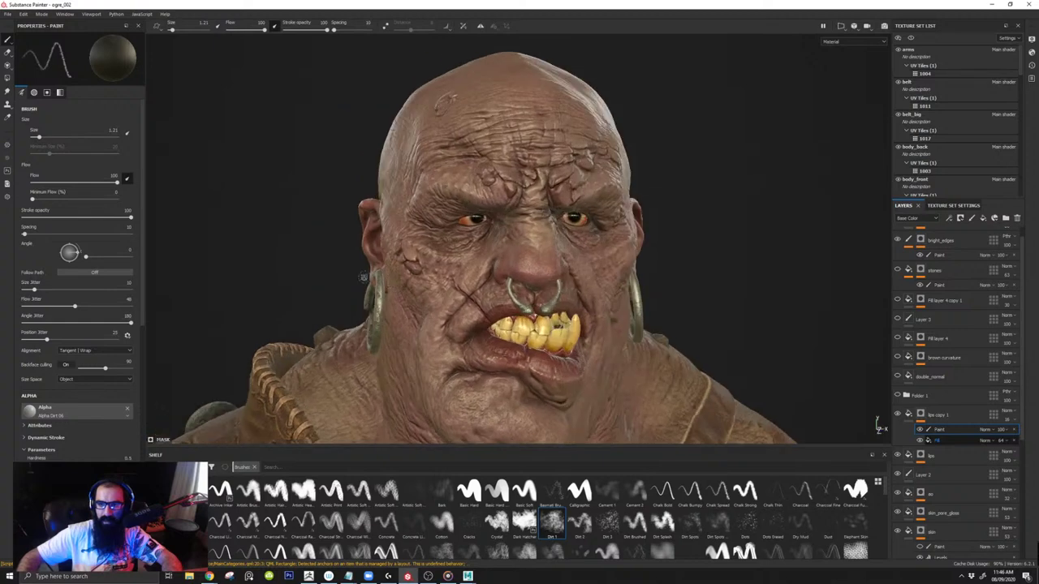
{"action": "middle_click_drag", "start_coordinate": [453, 285], "coordinate": [333, 217], "text": "alt"}
{"action": "left_click_drag", "start_coordinate": [455, 244], "coordinate": [388, 228], "text": "alt"}
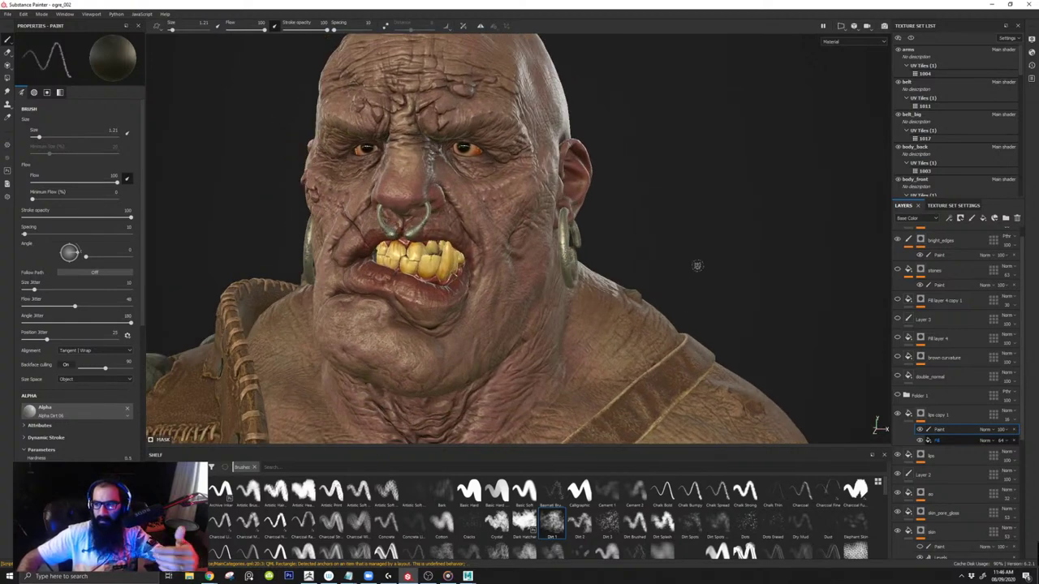
Step: Show the stones layer and inspect the ogre's face from the front and side
{"action": "left_click", "coordinate": [898, 270]}
{"action": "left_click_drag", "start_coordinate": [492, 201], "coordinate": [533, 202], "text": "alt"}
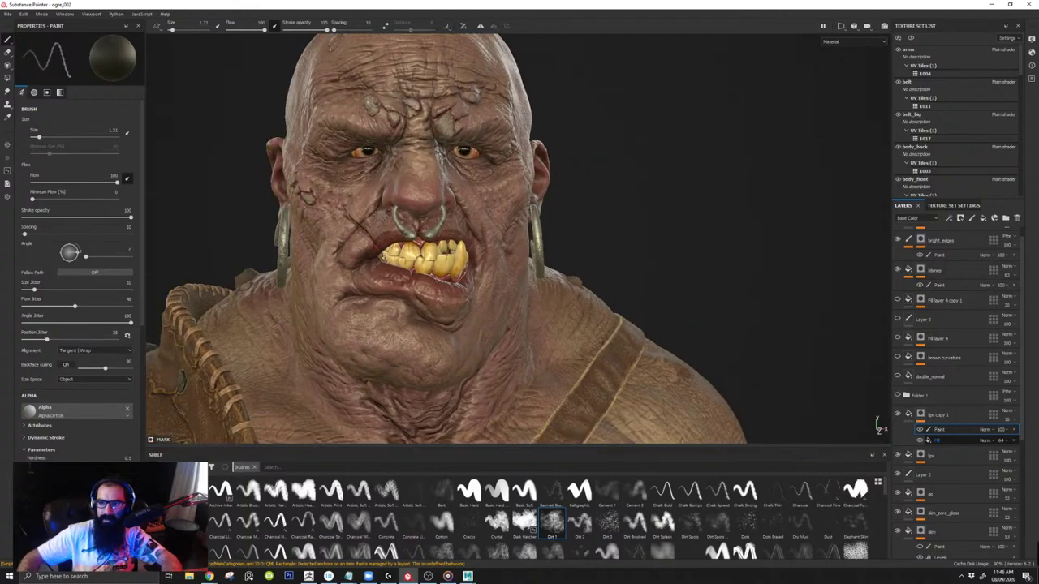
{"action": "left_click_drag", "start_coordinate": [381, 214], "coordinate": [208, 215], "text": "alt"}
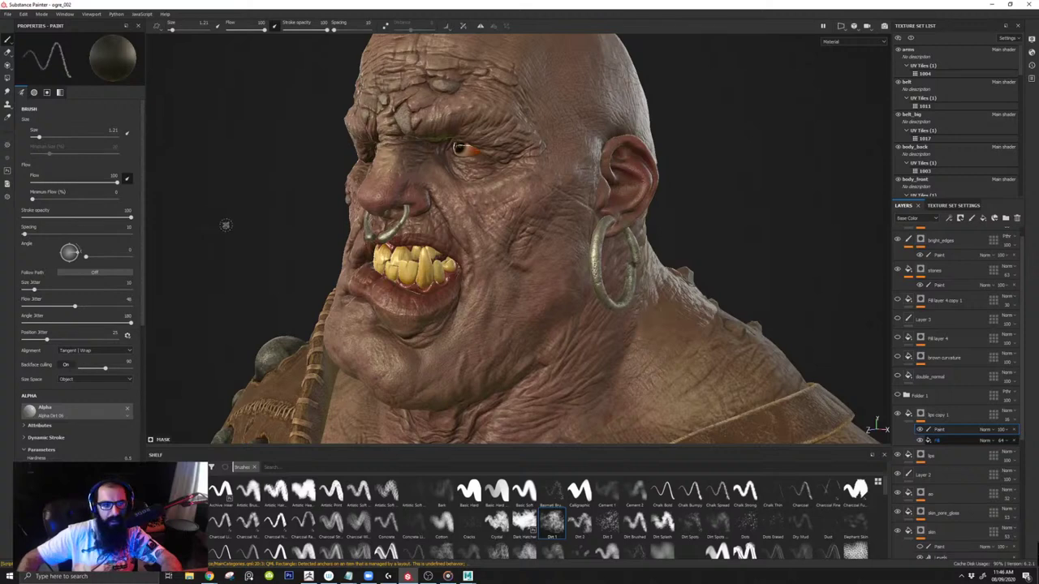
{"action": "middle_click_drag", "start_coordinate": [363, 261], "coordinate": [323, 222], "text": "alt"}
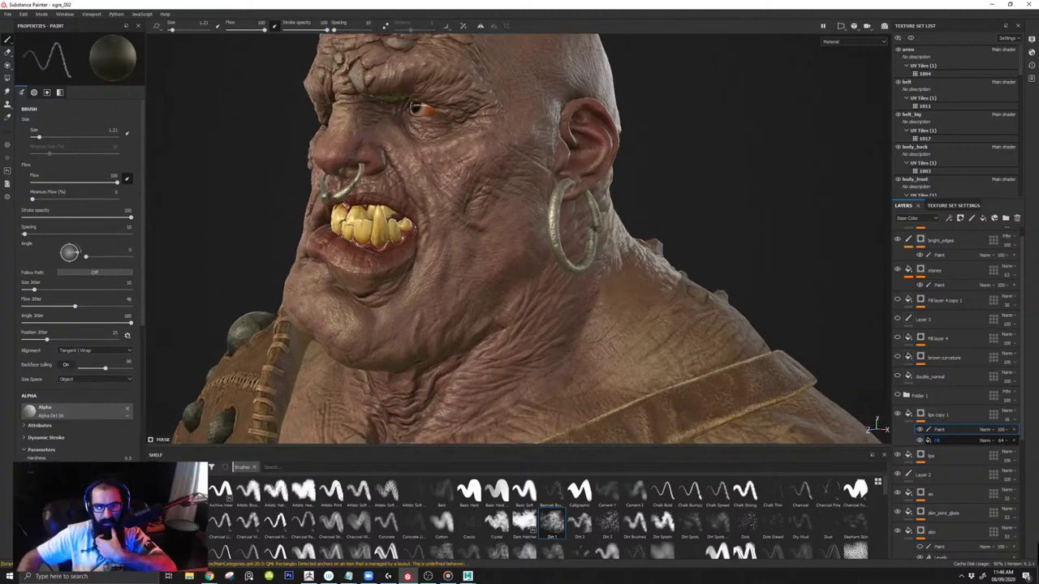
Step: Compare the mouth close up with the lips copy 1 layer hidden and shown
{"action": "left_click_drag", "start_coordinate": [535, 290], "coordinate": [601, 287], "text": "alt"}
{"action": "left_click_drag", "start_coordinate": [396, 291], "coordinate": [503, 278], "text": "alt"}
{"action": "right_click_drag", "start_coordinate": [503, 277], "coordinate": [553, 268], "text": "alt"}
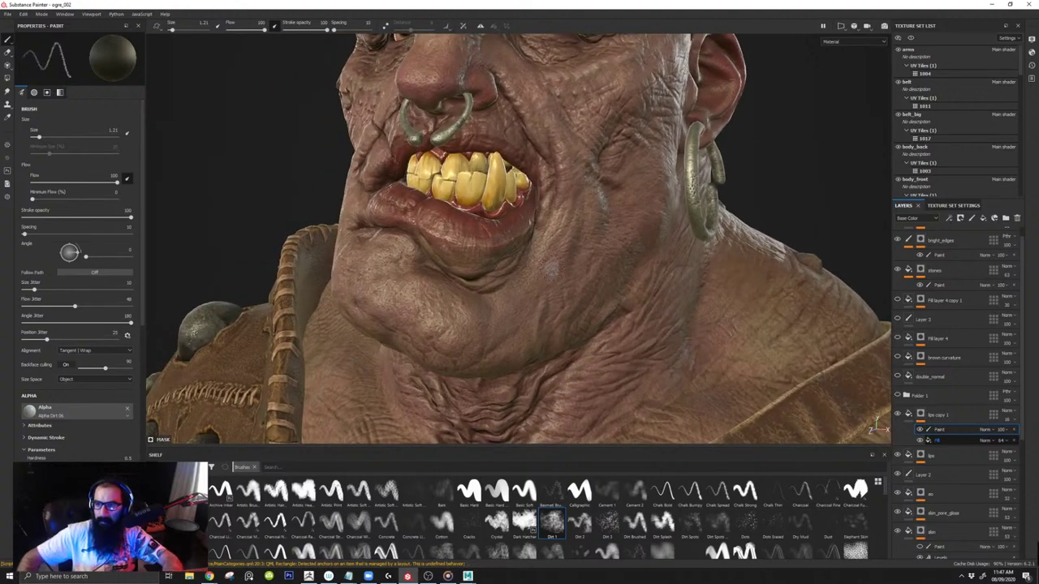
{"action": "left_click", "coordinate": [899, 415]}
{"action": "left_click", "coordinate": [898, 415]}
{"action": "left_click", "coordinate": [899, 415]}
{"action": "left_click", "coordinate": [899, 415]}
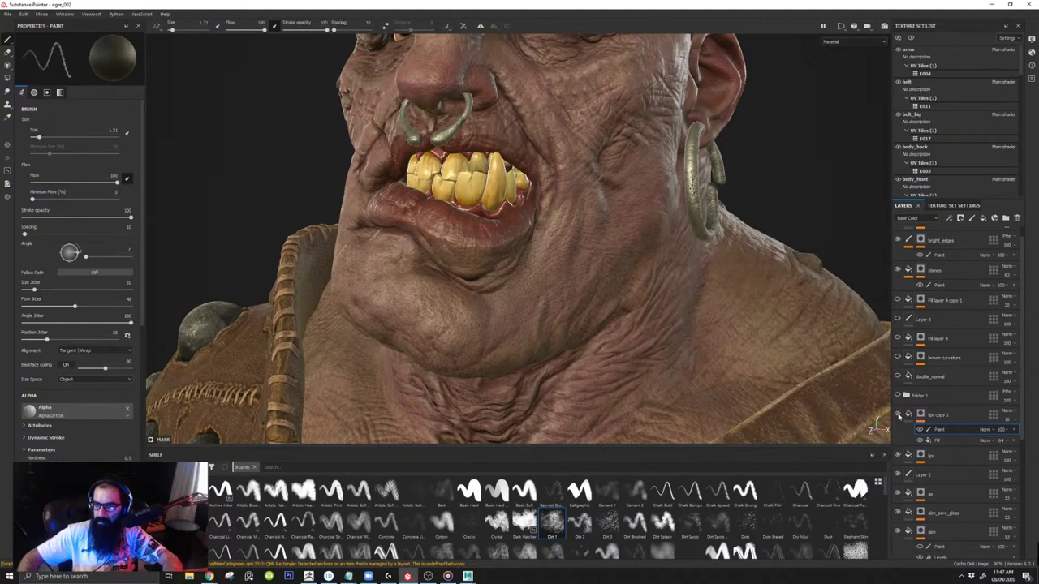
Step: Review the ogre's full head and upper body with the straps and shoulder armor
{"action": "right_click_drag", "start_coordinate": [614, 208], "coordinate": [302, 151], "text": "alt"}
{"action": "middle_click_drag", "start_coordinate": [645, 154], "coordinate": [625, 203], "text": "alt"}
{"action": "left_click_drag", "start_coordinate": [642, 223], "coordinate": [667, 236], "text": "alt"}
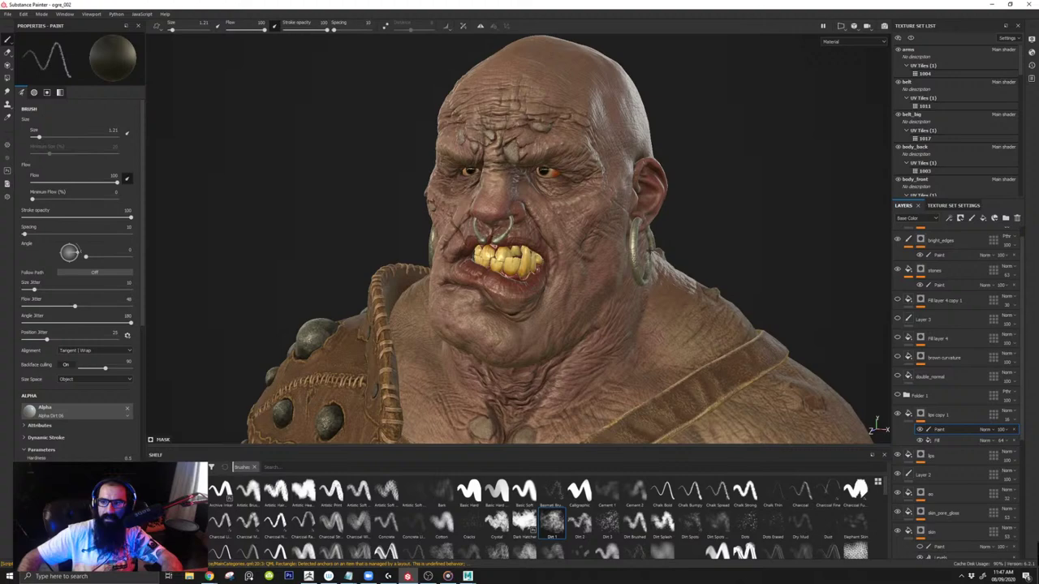
{"action": "middle_click_drag", "start_coordinate": [594, 300], "coordinate": [592, 165], "text": "alt"}
{"action": "right_click_drag", "start_coordinate": [639, 224], "coordinate": [528, 175], "text": "alt"}
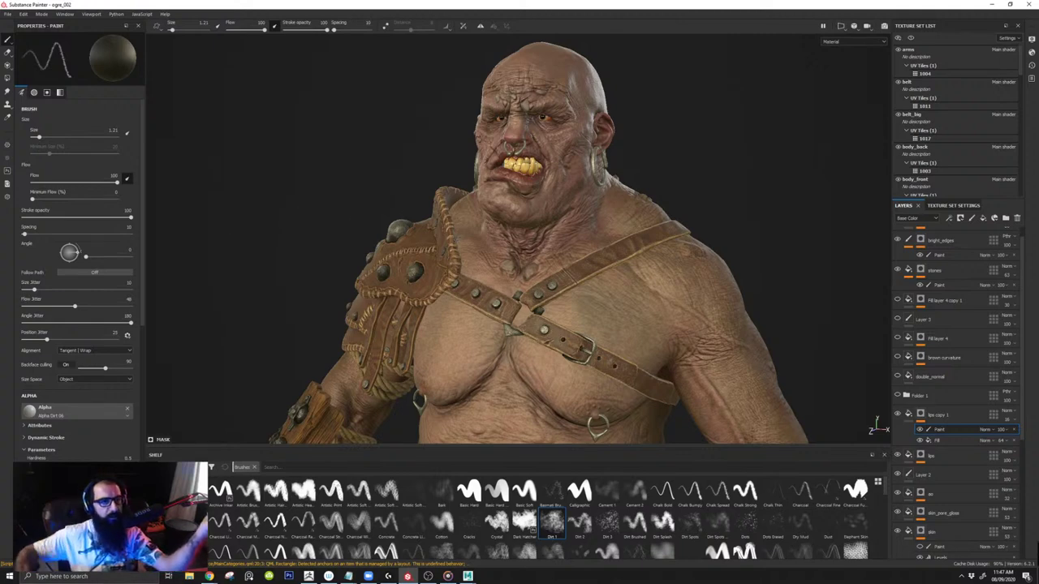
Step: Switch to the browser to present the Edgeloop Discord server's YouTube channel, and return to Substance Painter
{"action": "key", "text": "alt+Tab"}
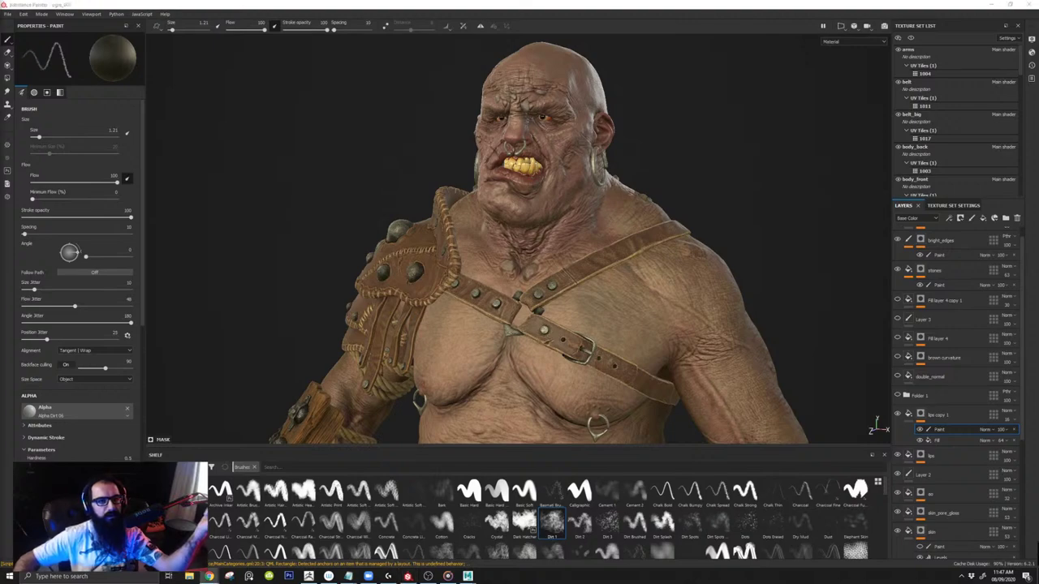
{"action": "left_click_drag", "start_coordinate": [0, 63], "coordinate": [422, 61]}
{"action": "double_click", "coordinate": [363, 61]}
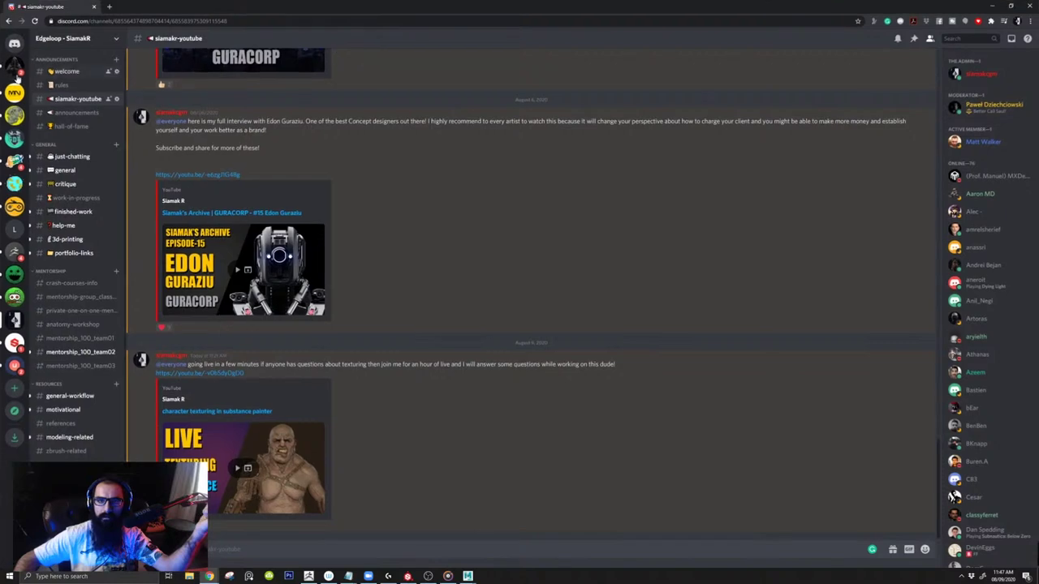
{"action": "mouse_move", "coordinate": [154, 11]}
{"action": "left_mouse_down"}
{"action": "mouse_move", "coordinate": [0, 35]}
{"action": "mouse_move", "coordinate": [0, 16]}
{"action": "left_mouse_up"}
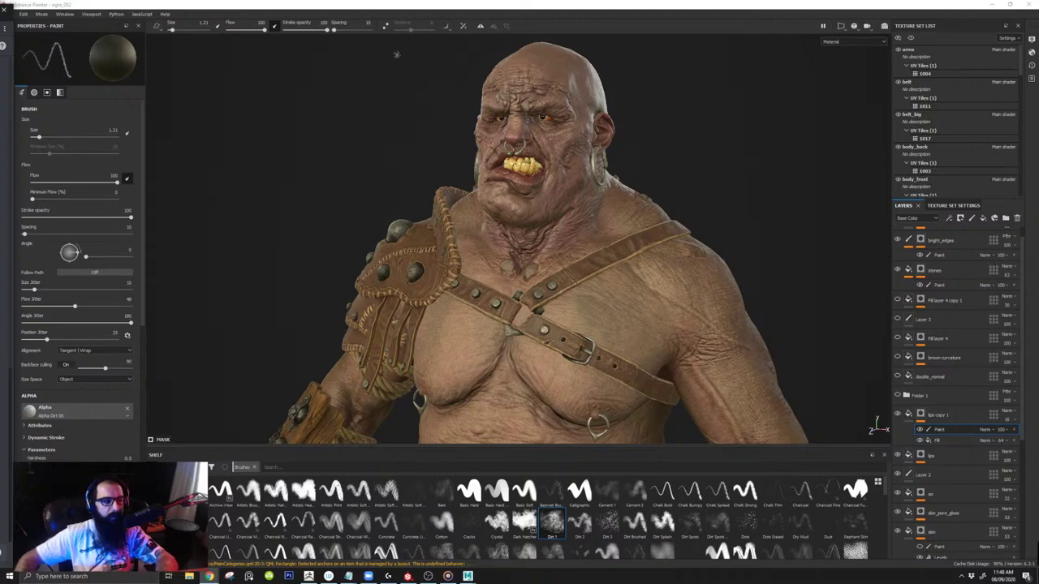
{"action": "left_click_drag", "start_coordinate": [0, 10], "coordinate": [371, 41]}
{"action": "double_click", "coordinate": [371, 41]}
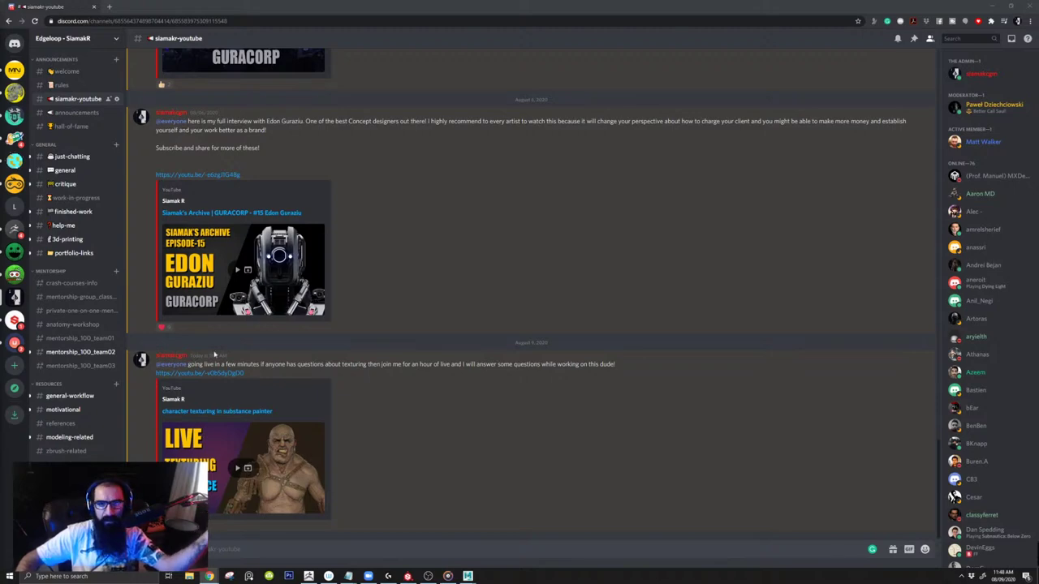
{"action": "key", "text": "alt+Tab"}
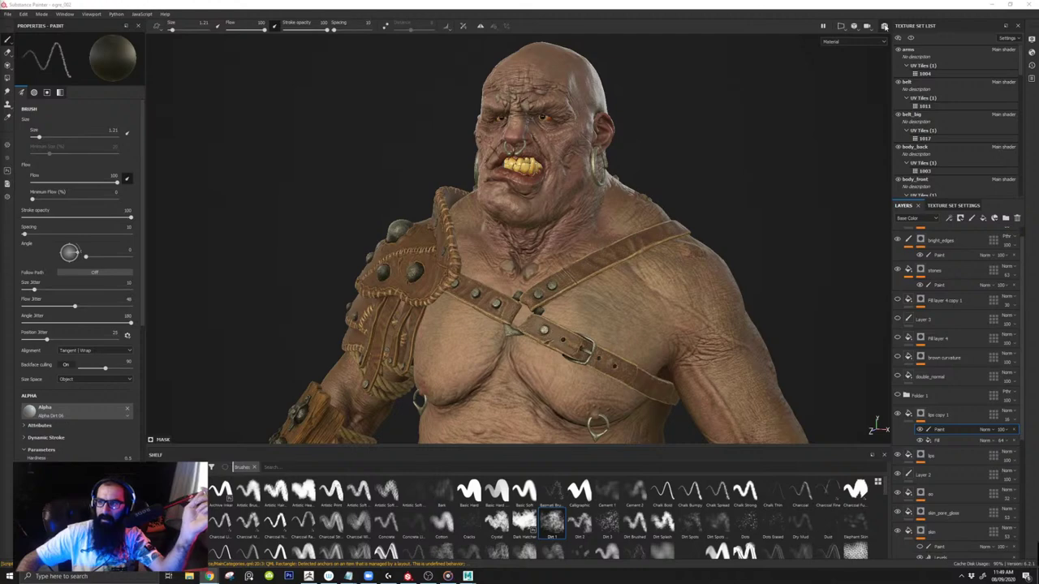
Step: Preview the ogre's upper body in the Iray renderer and return to painting mode
{"action": "key", "text": "F10"}
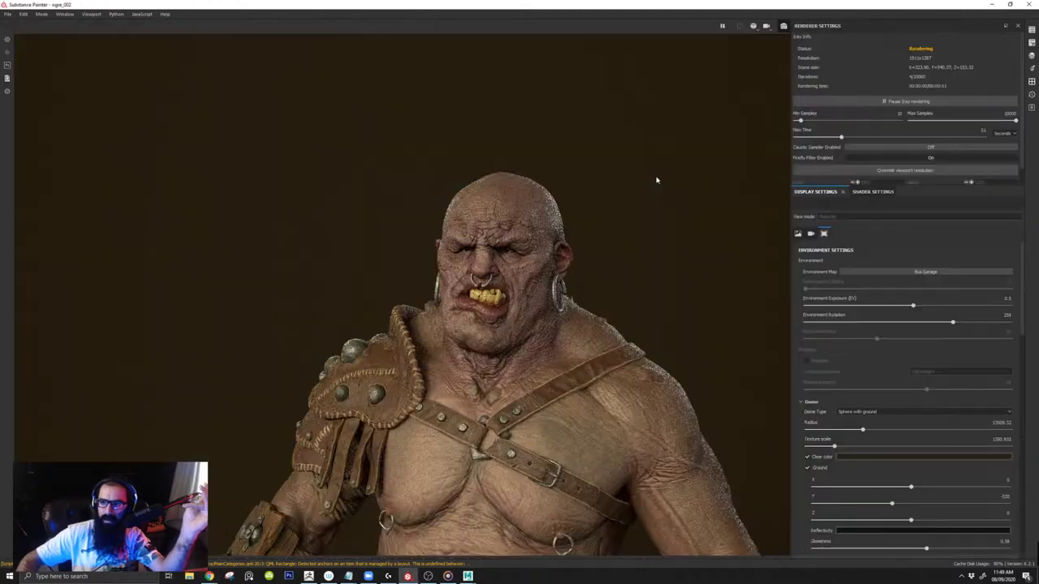
{"action": "scroll", "coordinate": [572, 228], "scroll_direction": "up", "scroll_amount": 3}
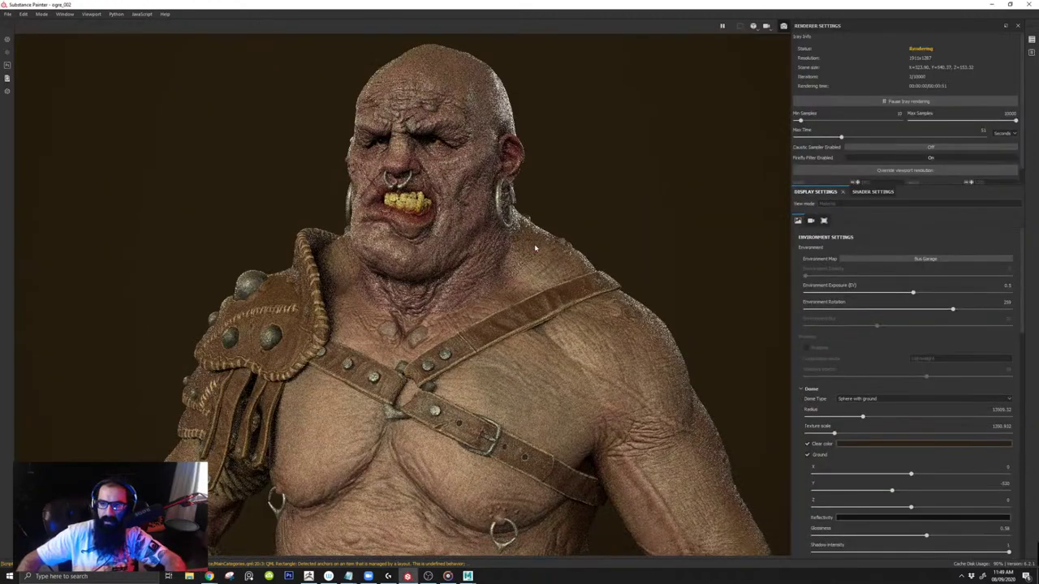
{"action": "left_click", "coordinate": [785, 26]}
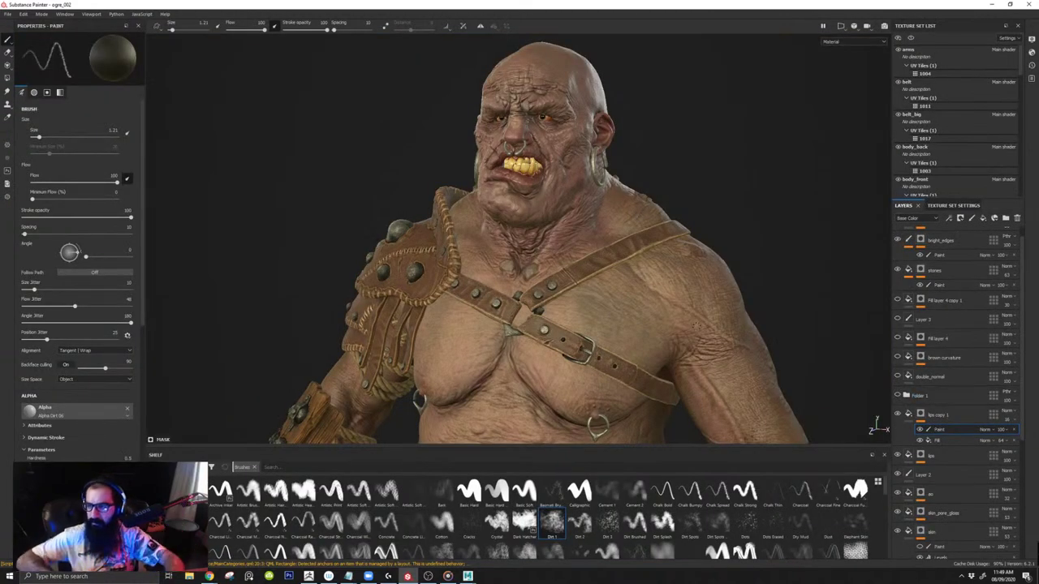
Step: Compare the ogre's mouth area with the lips copy 1 layer hidden and shown
{"action": "scroll", "coordinate": [538, 262], "scroll_direction": "up", "scroll_amount": 5}
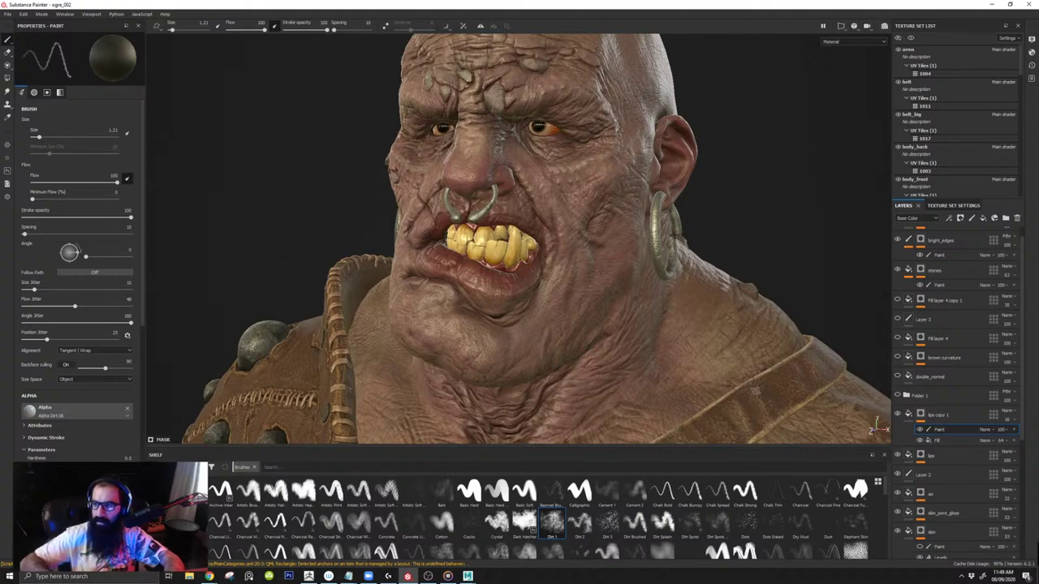
{"action": "left_click", "coordinate": [897, 416]}
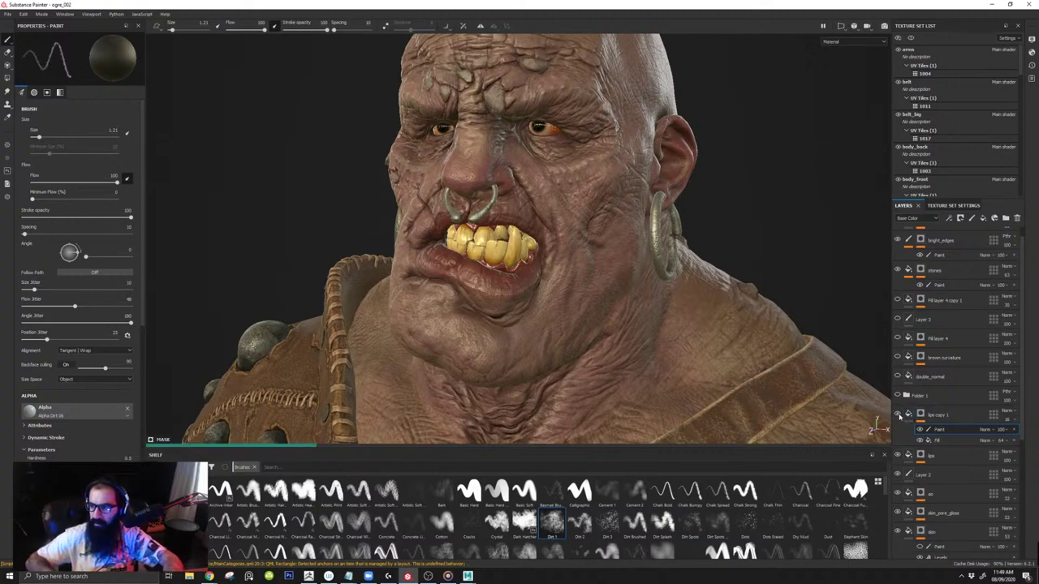
{"action": "left_click", "coordinate": [897, 416]}
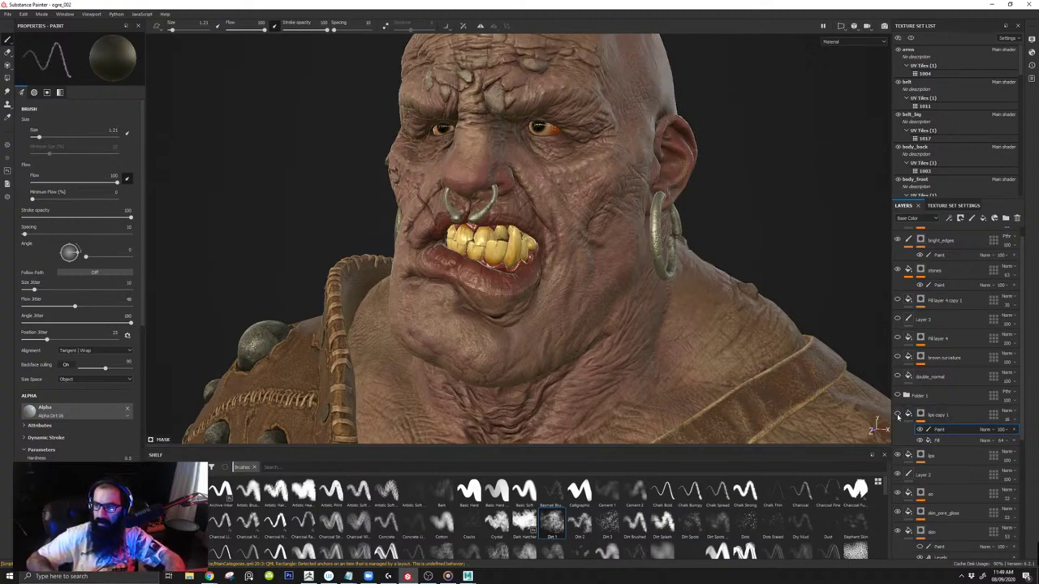
{"action": "left_click", "coordinate": [897, 416]}
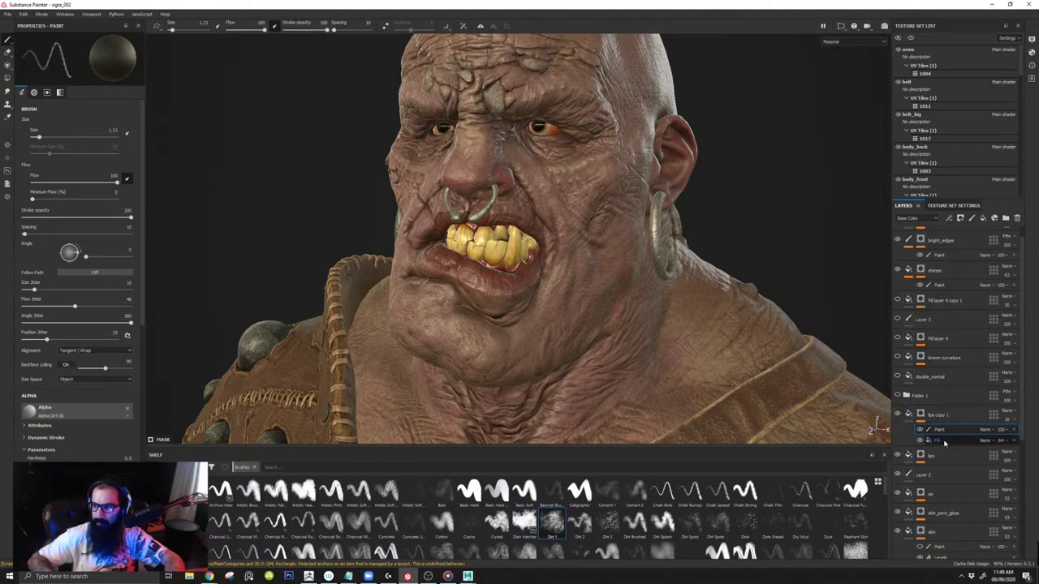
Step: Show the layer stack's Roughness channel and lower the lips copy 1 layer's roughness opacity to roughly half
{"action": "left_click", "coordinate": [911, 220]}
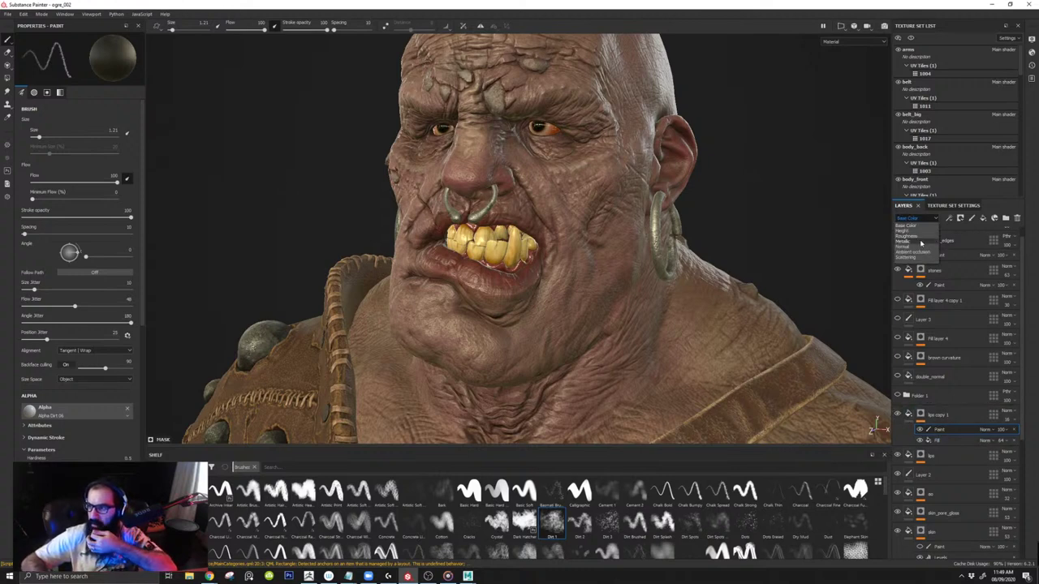
{"action": "left_click", "coordinate": [914, 234]}
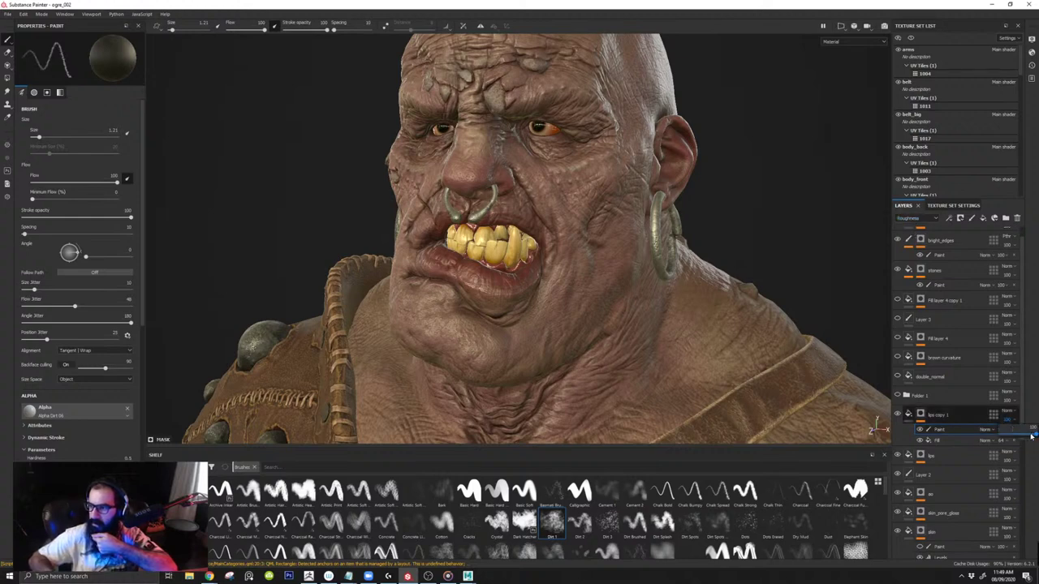
{"action": "mouse_move", "coordinate": [1032, 437]}
{"action": "left_mouse_down"}
{"action": "mouse_move", "coordinate": [1003, 438]}
{"action": "mouse_move", "coordinate": [1022, 437]}
{"action": "left_mouse_up"}
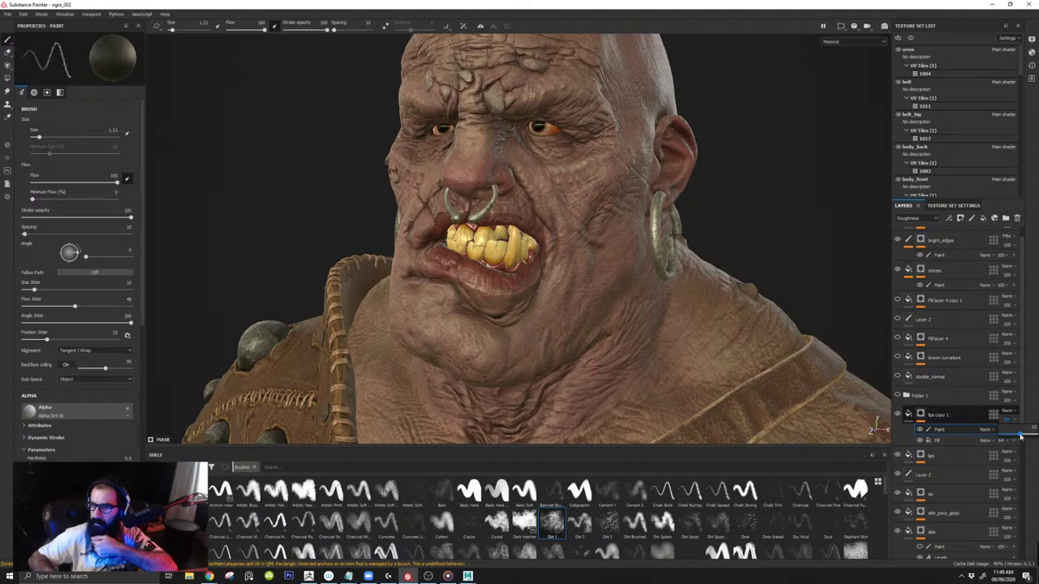
Step: Make the brown curvature layer and Folder 1 visible, and expand the folder to list its adjustment layers
{"action": "left_click_drag", "start_coordinate": [723, 272], "coordinate": [639, 228], "text": "alt"}
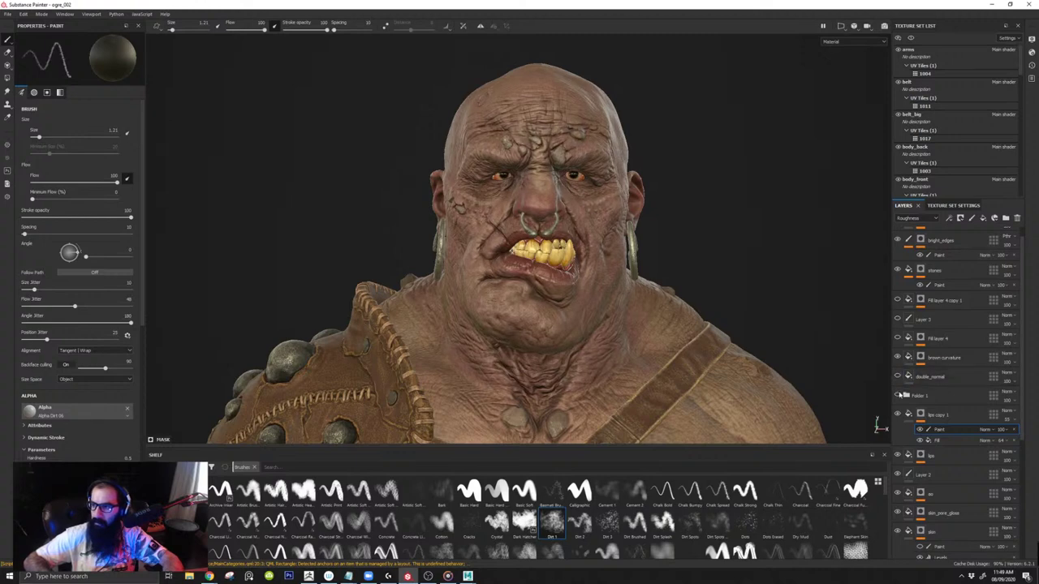
{"action": "left_click", "coordinate": [899, 395]}
{"action": "left_click", "coordinate": [906, 395]}
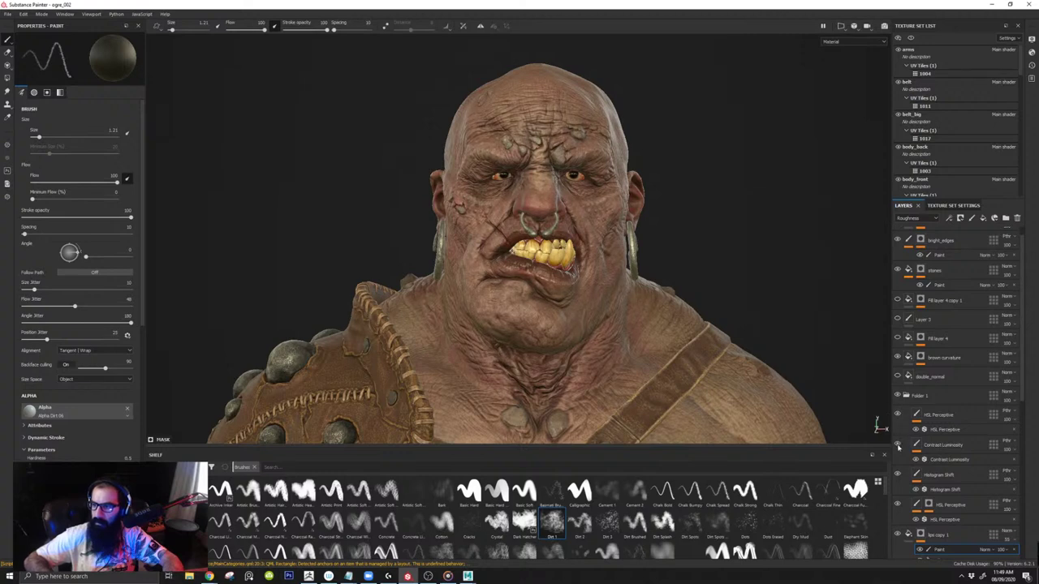
Step: Compare the effect of Folder 1's HSL Perceptive, Contrast Luminosity and Histogram Shift layers on the skin by toggling them individually
{"action": "left_click", "coordinate": [897, 445]}
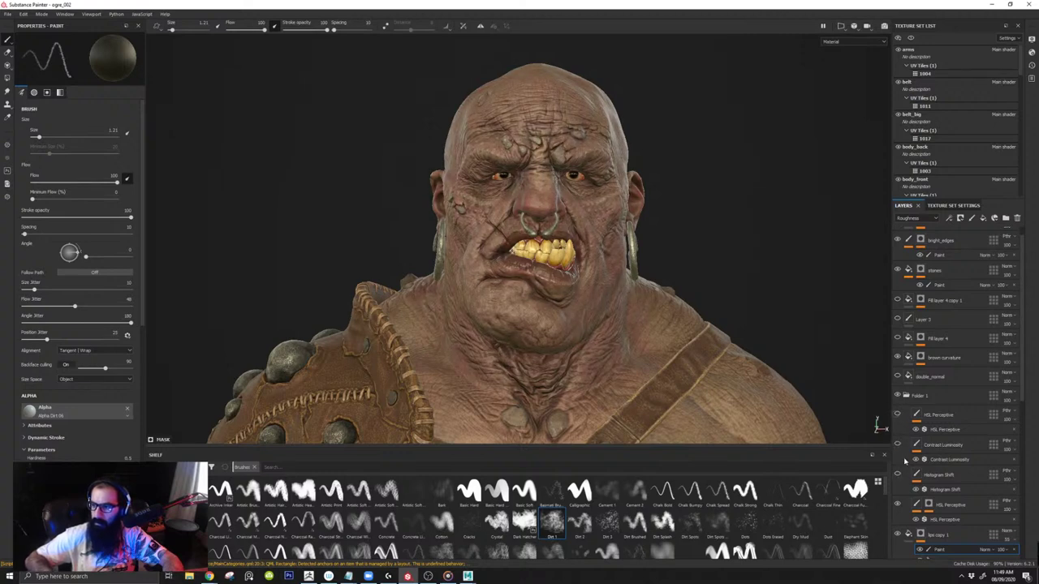
{"action": "left_click", "coordinate": [899, 505]}
{"action": "left_click", "coordinate": [898, 475]}
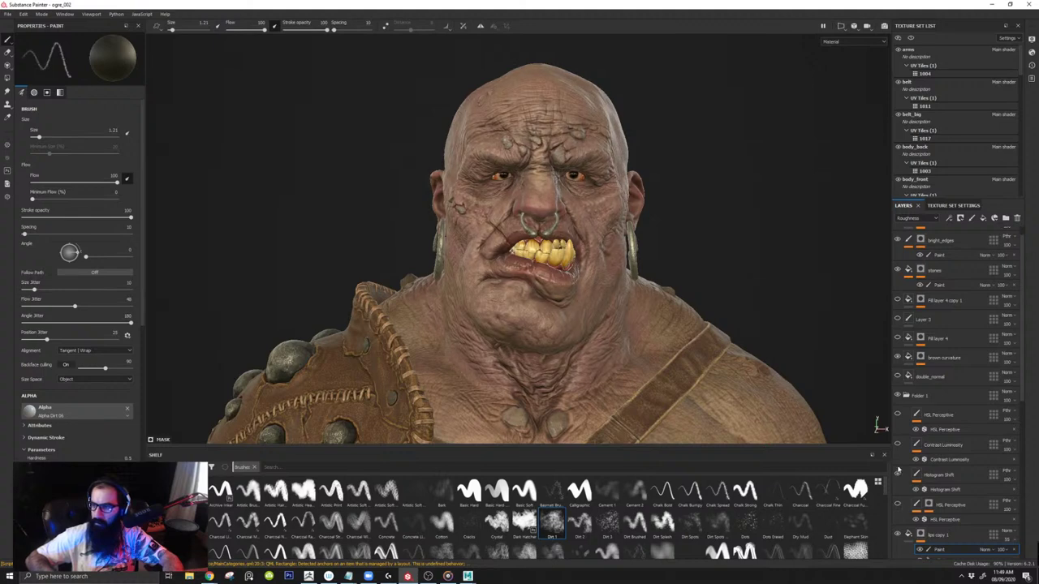
{"action": "left_click", "coordinate": [899, 476]}
{"action": "left_click", "coordinate": [899, 446]}
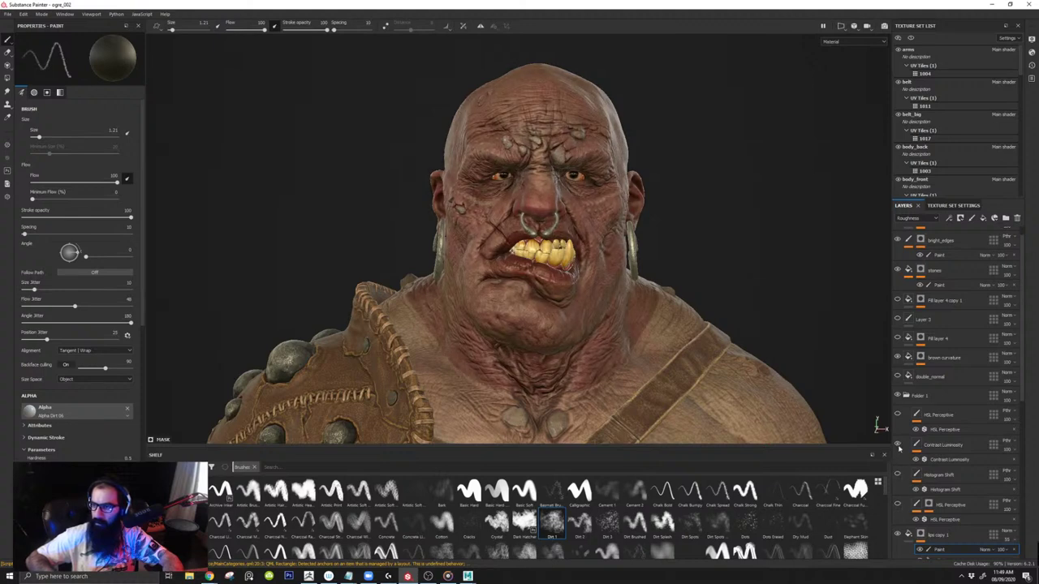
{"action": "left_click", "coordinate": [899, 447]}
{"action": "left_click", "coordinate": [899, 476]}
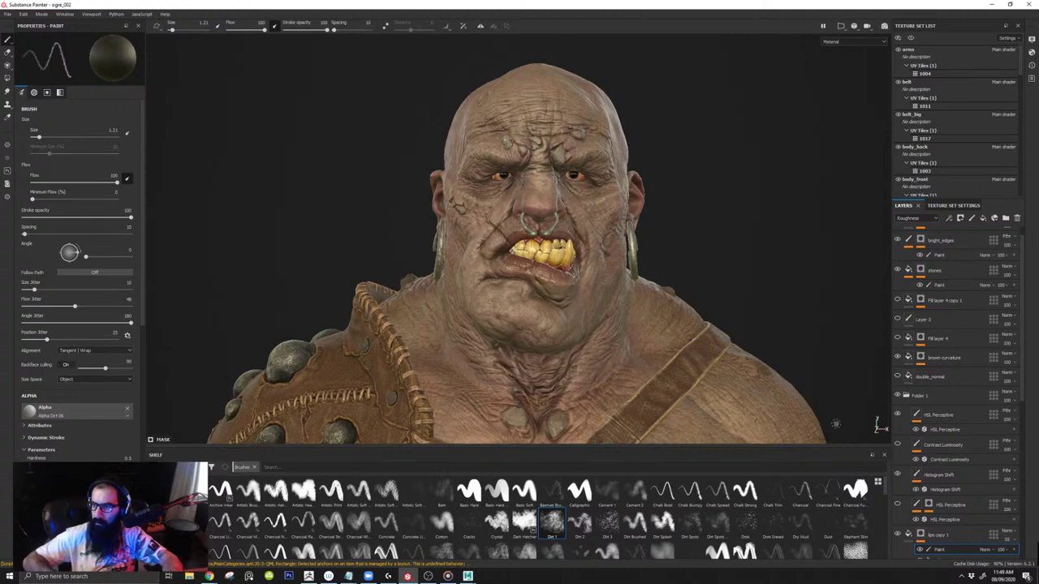
Step: Keep the upper HSL Perceptive, Contrast Luminosity and Histogram Shift layers visible in Folder 1 and collapse the folder
{"action": "right_click_drag", "start_coordinate": [637, 272], "coordinate": [677, 318], "text": "alt"}
{"action": "left_click_drag", "start_coordinate": [677, 318], "coordinate": [593, 323], "text": "alt"}
{"action": "left_click", "coordinate": [896, 475]}
{"action": "left_click", "coordinate": [897, 445]}
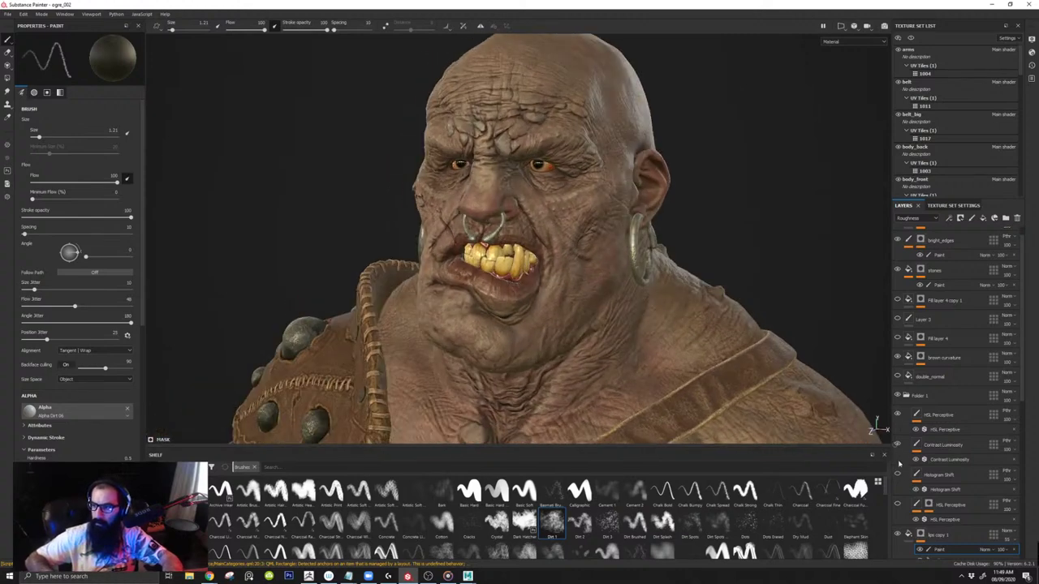
{"action": "left_click", "coordinate": [898, 475]}
{"action": "left_click_drag", "start_coordinate": [730, 375], "coordinate": [745, 353], "text": "alt"}
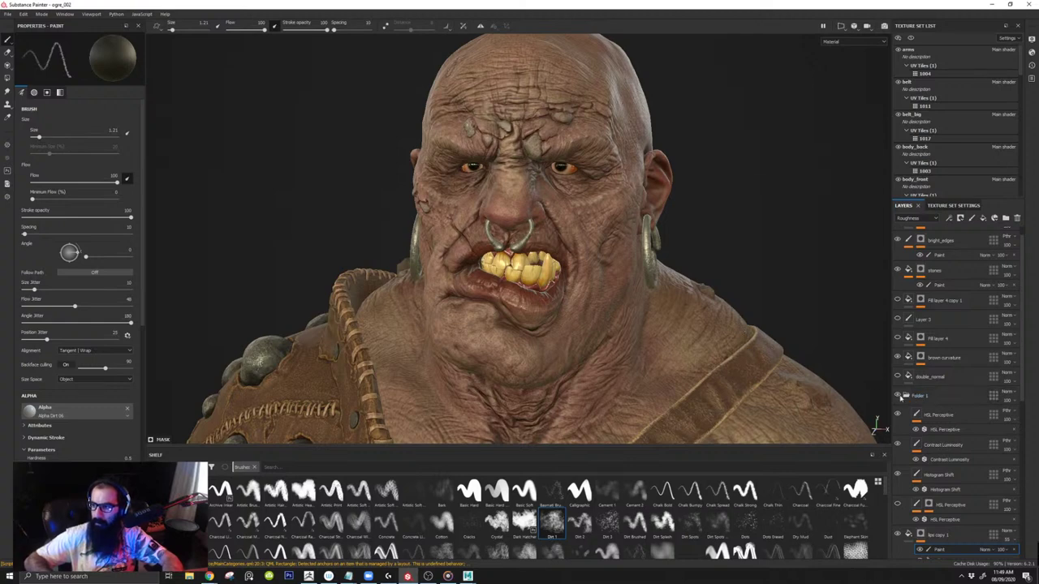
{"action": "left_click", "coordinate": [906, 396]}
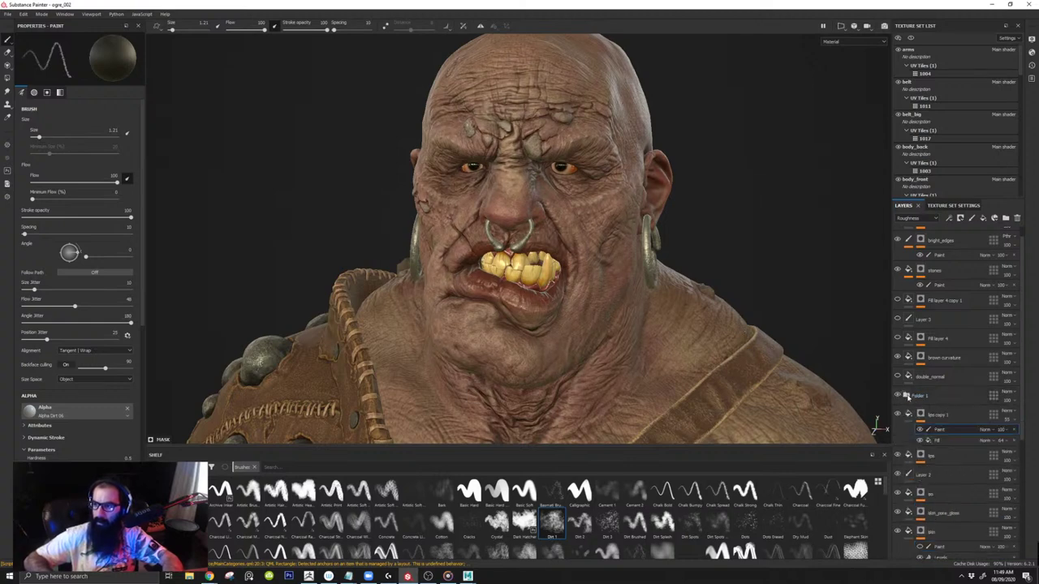
Step: Make Fill layer 4 visible, select its fill, and compare the face with the layer off and on
{"action": "left_click", "coordinate": [898, 339]}
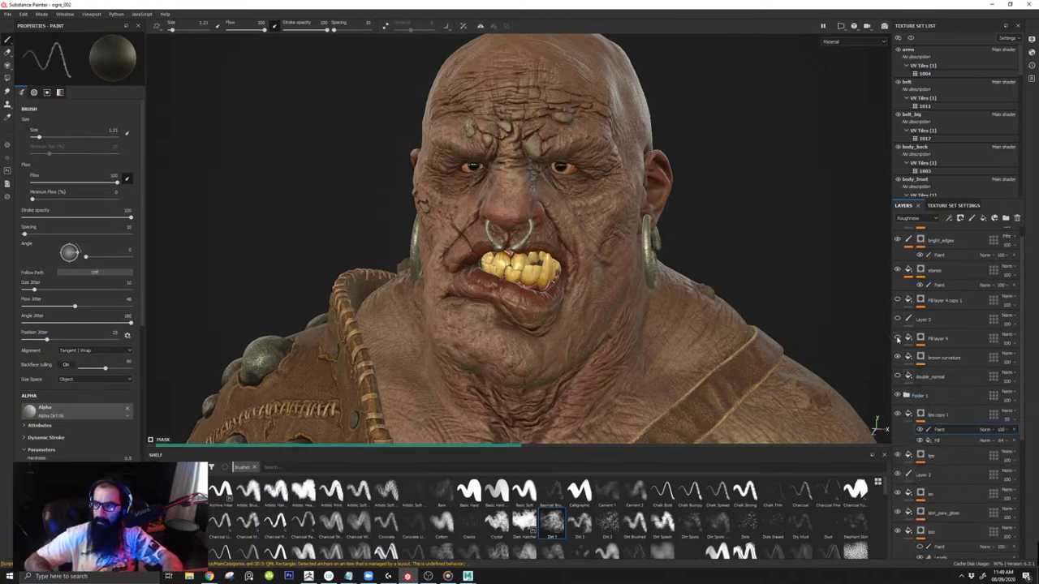
{"action": "left_click", "coordinate": [898, 339]}
{"action": "left_click", "coordinate": [897, 339]}
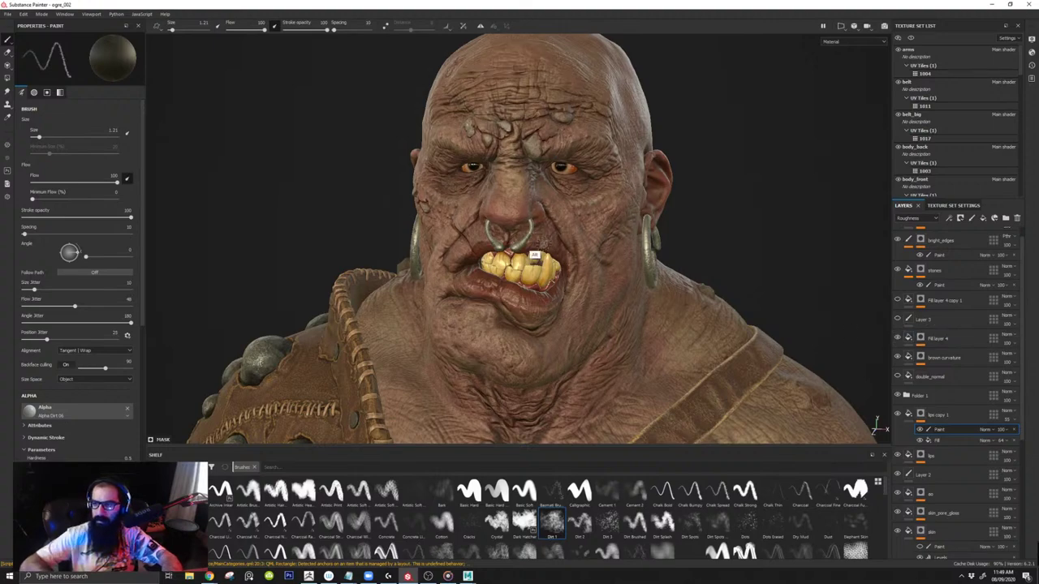
{"action": "mouse_move", "coordinate": [541, 250]}
{"action": "left_mouse_down", "text": "alt"}
{"action": "mouse_move", "coordinate": [576, 308]}
{"action": "mouse_move", "coordinate": [608, 269]}
{"action": "mouse_move", "coordinate": [568, 273]}
{"action": "mouse_move", "coordinate": [617, 276]}
{"action": "left_mouse_up", "text": "alt"}
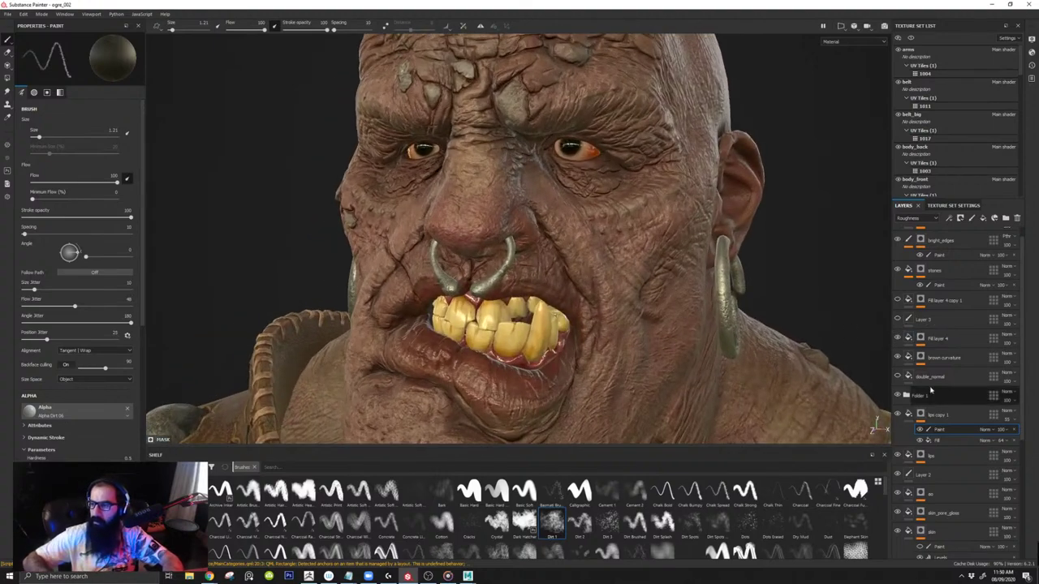
{"action": "left_click", "coordinate": [907, 341]}
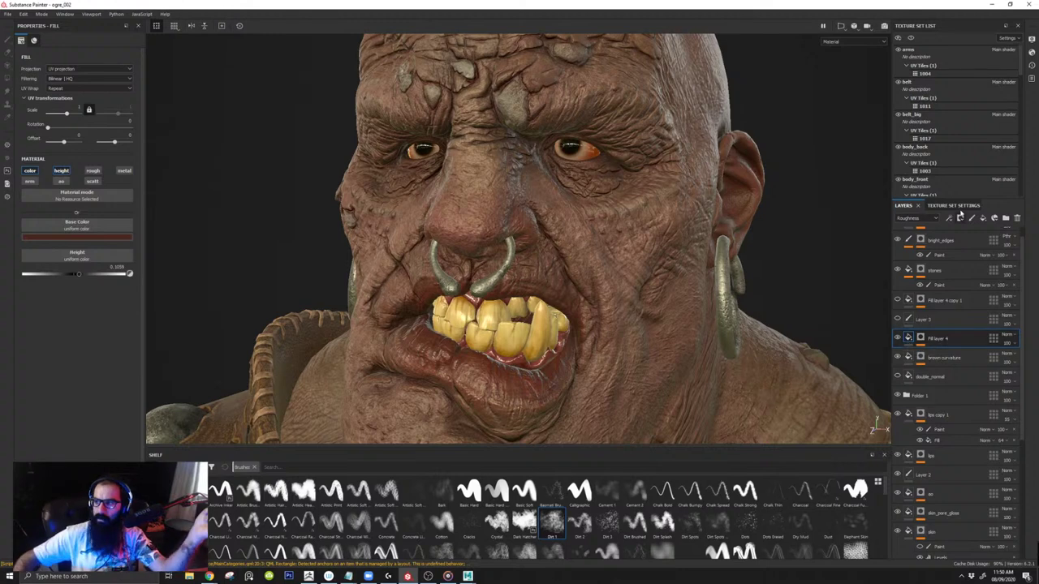
{"action": "left_click_drag", "start_coordinate": [668, 245], "coordinate": [645, 249], "text": "alt"}
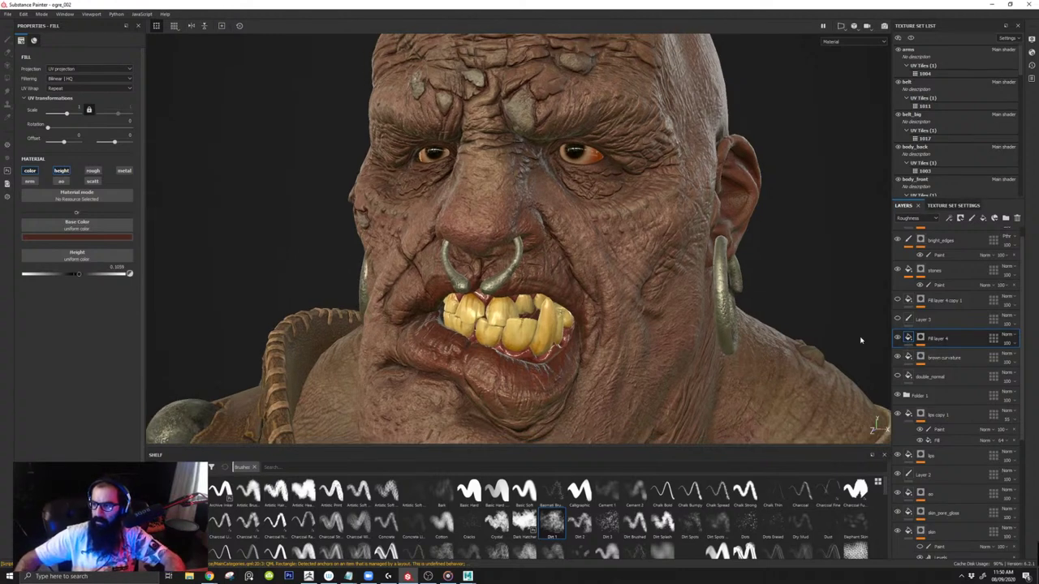
{"action": "left_click", "coordinate": [898, 339]}
{"action": "left_click", "coordinate": [898, 339]}
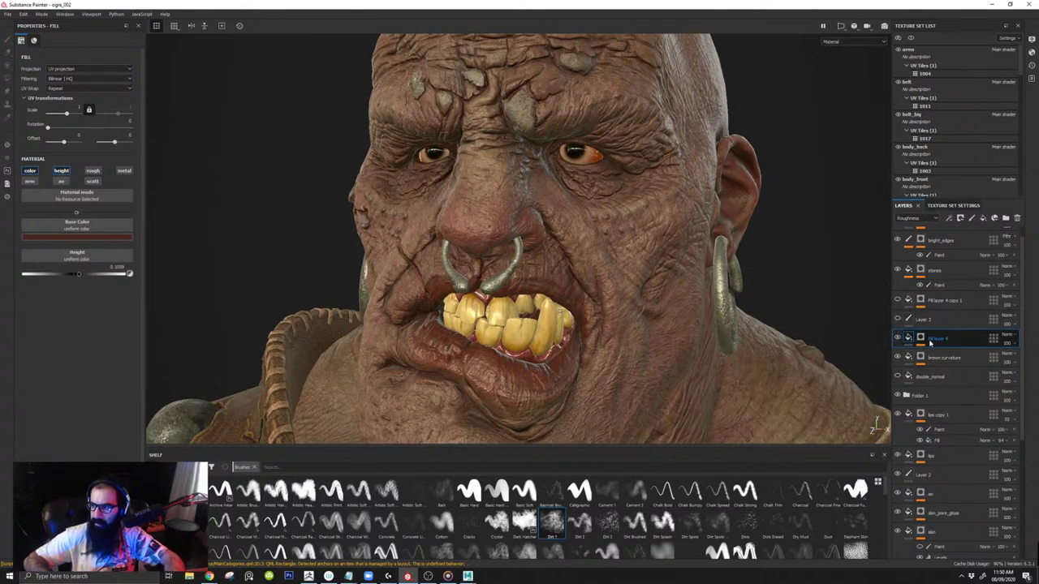
{"action": "left_click", "coordinate": [912, 219]}
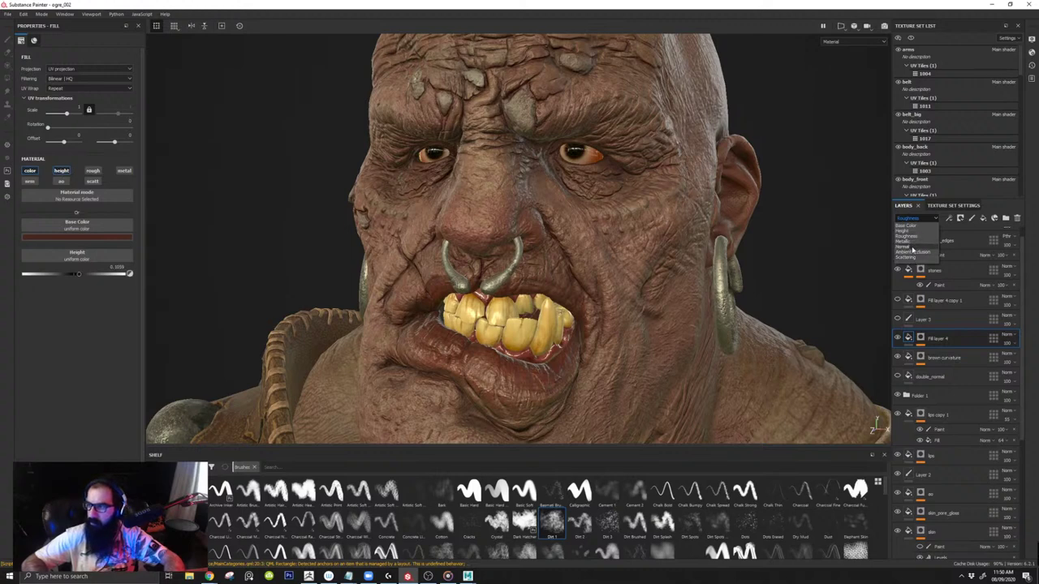
{"action": "left_click", "coordinate": [911, 246]}
{"action": "left_click", "coordinate": [1006, 344]}
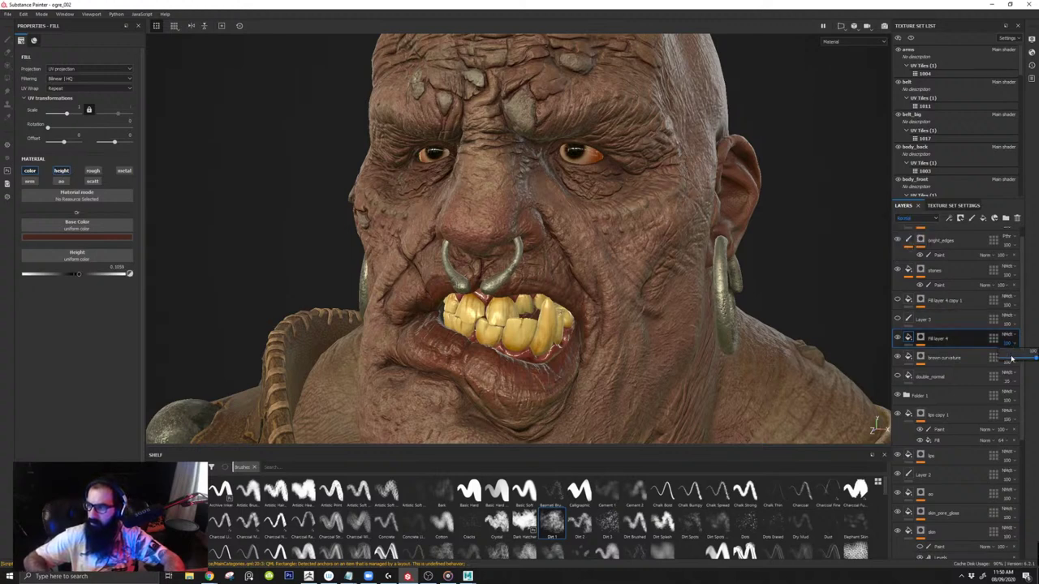
{"action": "left_click", "coordinate": [1009, 316]}
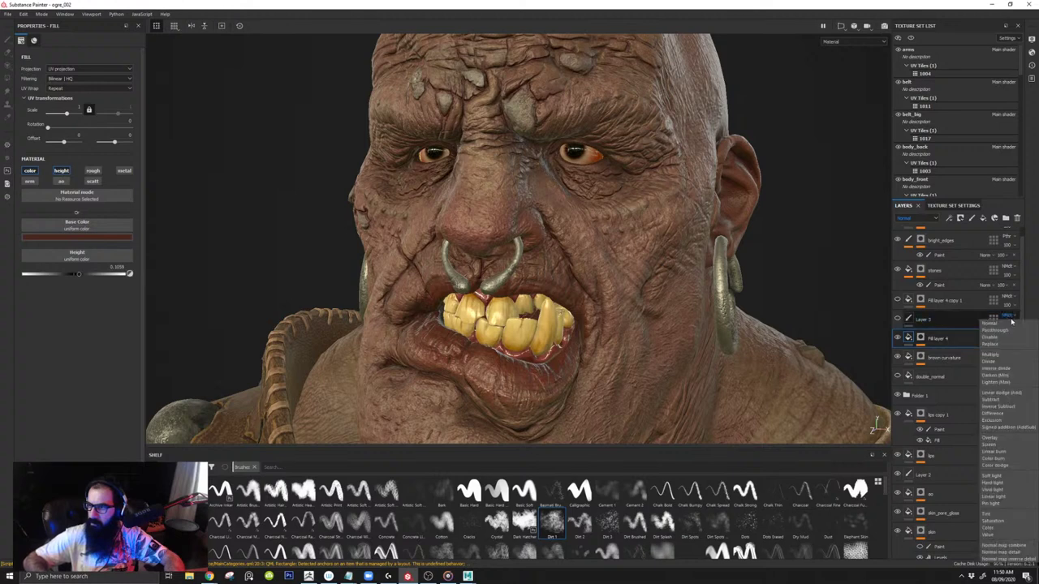
{"action": "left_click", "coordinate": [1012, 322]}
Step: Show the Height channel, lower Fill layer 4's height opacity to about 26, and compare the layer off and on
{"action": "left_click", "coordinate": [918, 219]}
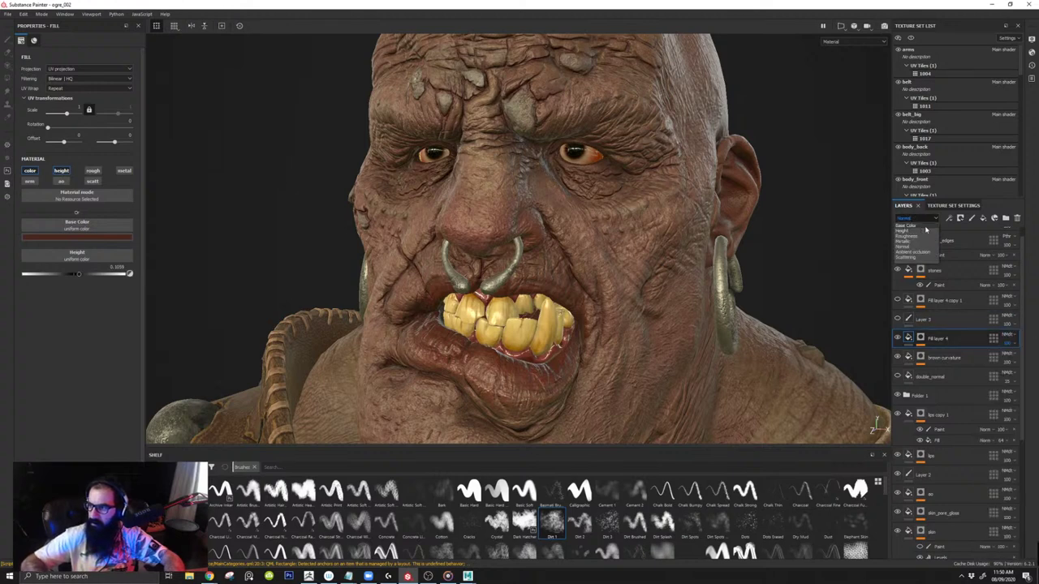
{"action": "left_click", "coordinate": [925, 231]}
{"action": "left_click", "coordinate": [1009, 345]}
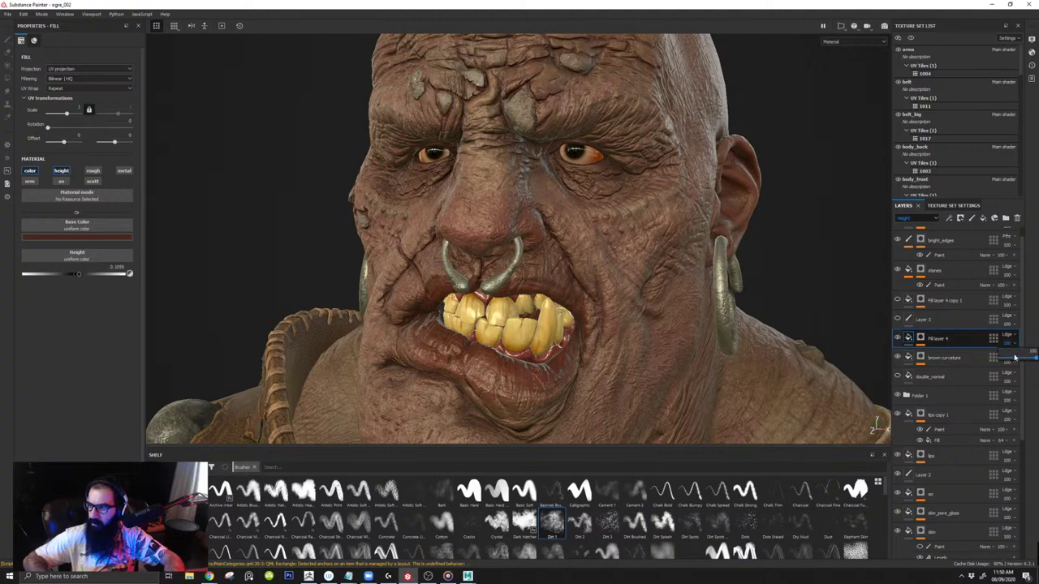
{"action": "left_click", "coordinate": [1012, 358]}
{"action": "mouse_move", "coordinate": [1011, 358]}
{"action": "left_mouse_down"}
{"action": "mouse_move", "coordinate": [992, 357]}
{"action": "mouse_move", "coordinate": [1009, 358]}
{"action": "left_mouse_up"}
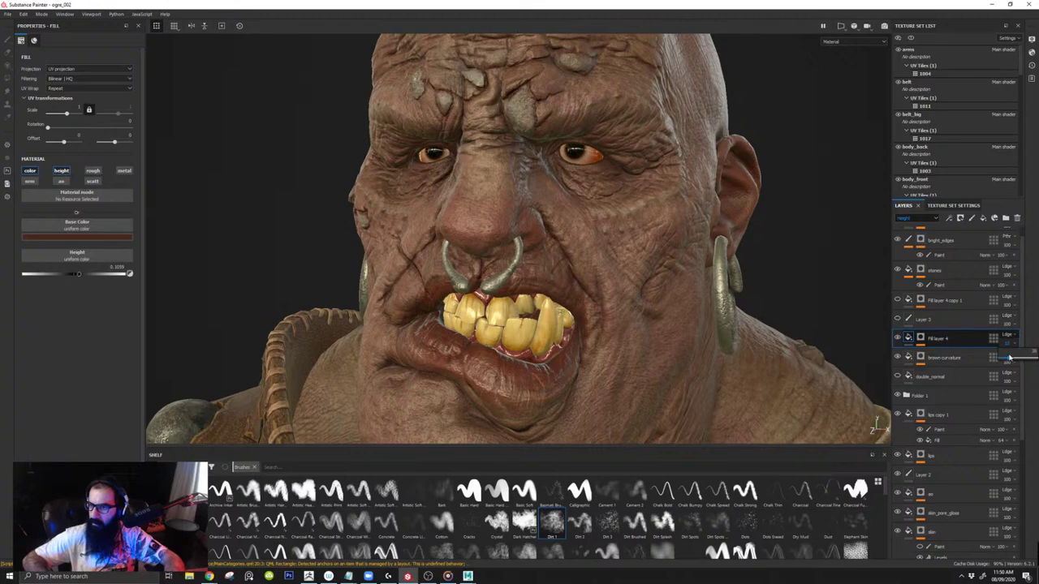
{"action": "left_click", "coordinate": [899, 338]}
{"action": "left_click", "coordinate": [899, 338]}
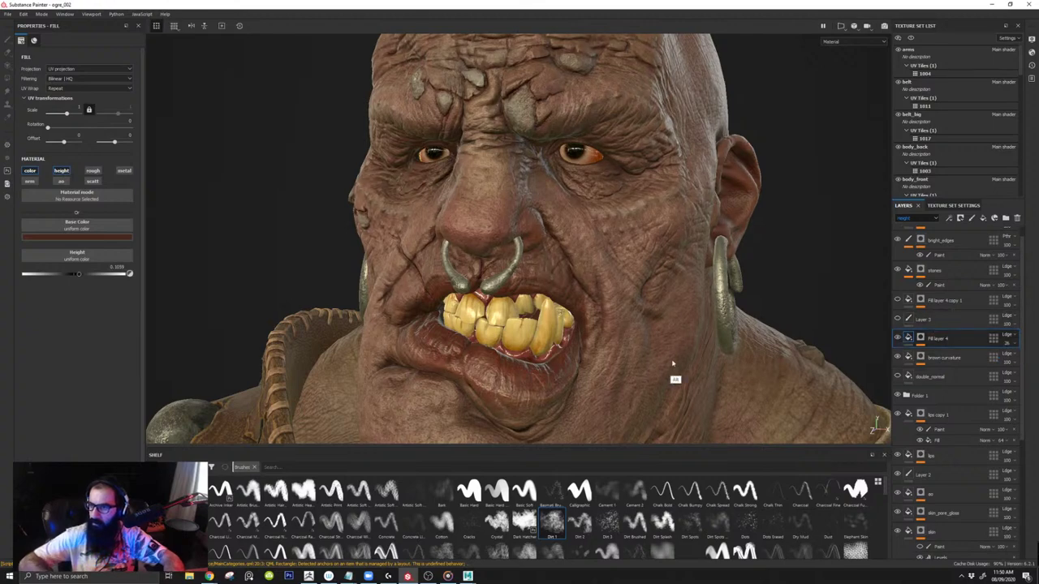
Step: Open the Mask Editor generator in Fill layer 4's mask and examine the masked detail around the chin, neck and face
{"action": "left_click_drag", "start_coordinate": [672, 364], "coordinate": [455, 297], "text": "alt"}
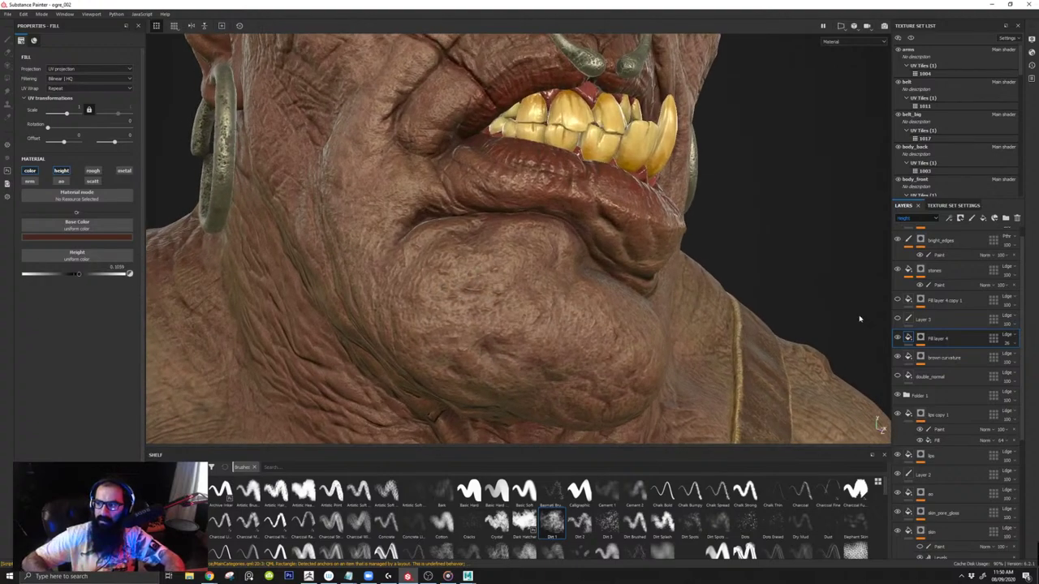
{"action": "left_click", "coordinate": [921, 339]}
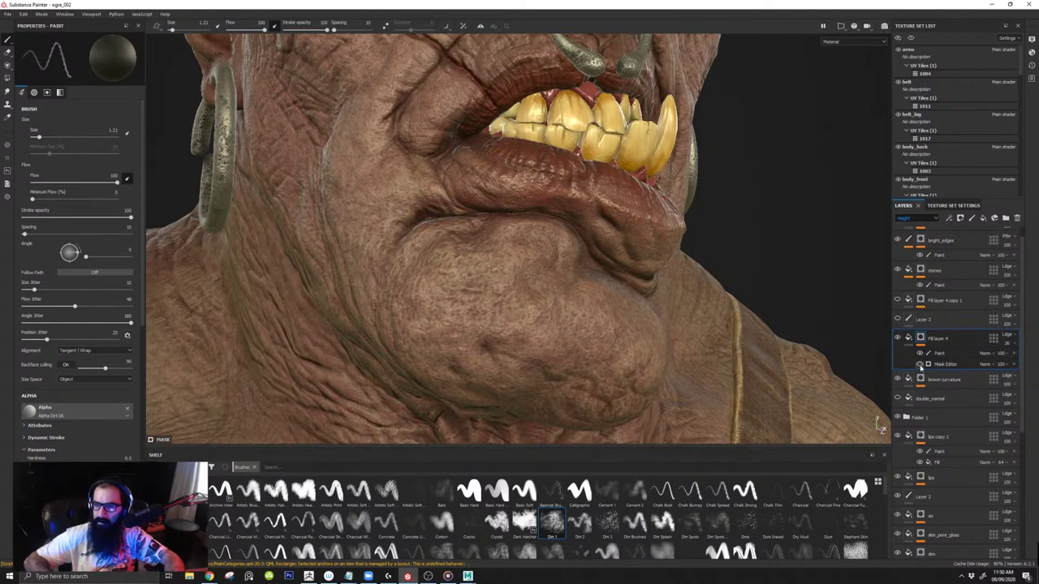
{"action": "left_click_drag", "start_coordinate": [729, 374], "coordinate": [617, 239], "text": "alt"}
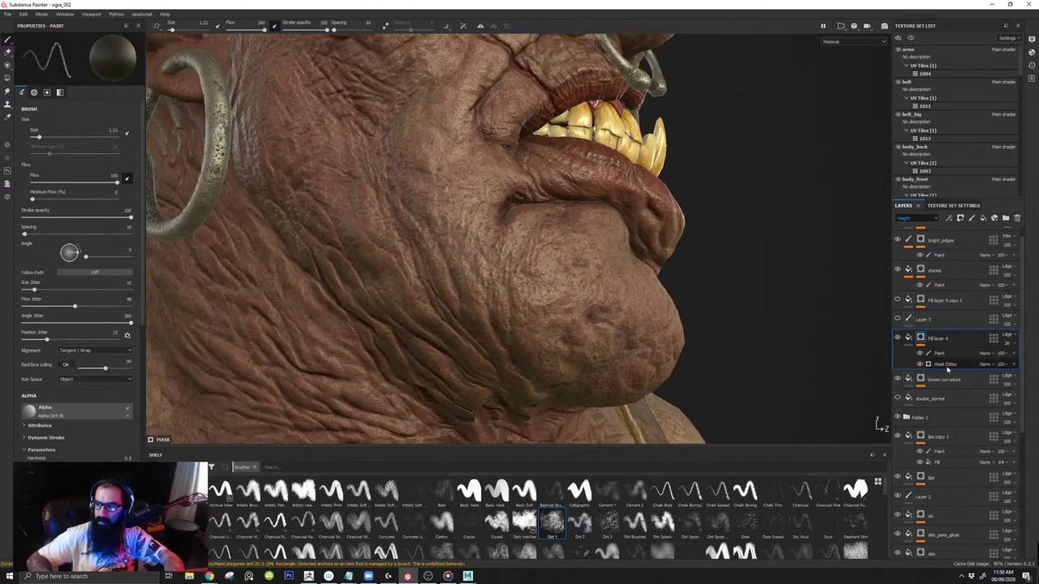
{"action": "left_click", "coordinate": [946, 365]}
{"action": "left_click_drag", "start_coordinate": [641, 292], "coordinate": [572, 290], "text": "alt"}
{"action": "right_click_drag", "start_coordinate": [572, 290], "coordinate": [550, 216], "text": "alt"}
{"action": "middle_click_drag", "start_coordinate": [550, 216], "coordinate": [568, 231], "text": "alt"}
{"action": "left_click_drag", "start_coordinate": [568, 231], "coordinate": [528, 252], "text": "alt"}
{"action": "right_click_drag", "start_coordinate": [527, 252], "coordinate": [637, 340], "text": "alt"}
{"action": "middle_click_drag", "start_coordinate": [594, 254], "coordinate": [619, 231], "text": "alt"}
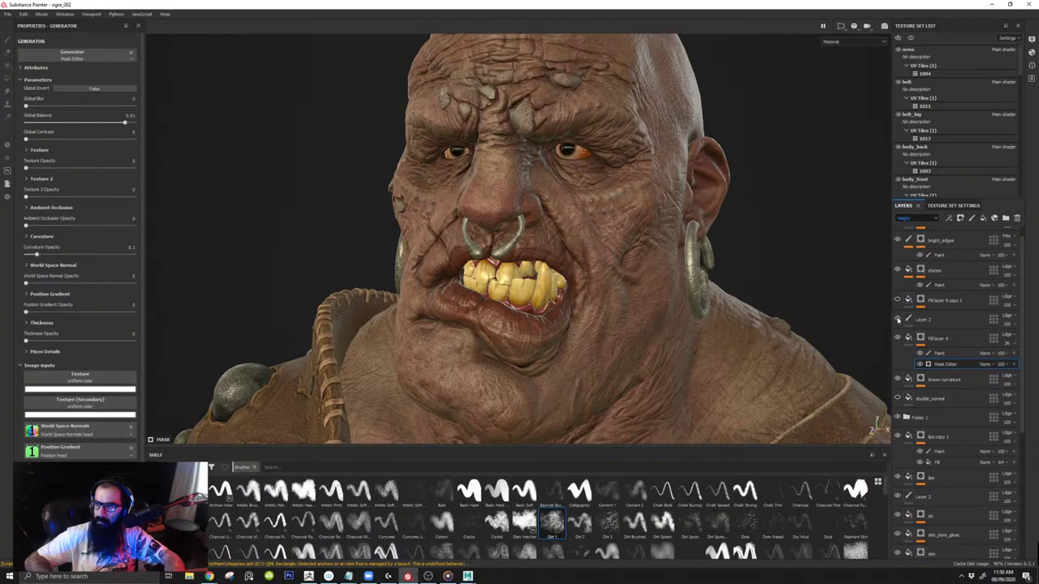
Step: Make Layer 3 visible and compare it off and on over the cheek in the Base Color channel view
{"action": "right_click_drag", "start_coordinate": [665, 287], "coordinate": [707, 417], "text": "alt"}
{"action": "left_click_drag", "start_coordinate": [707, 417], "coordinate": [641, 291], "text": "alt"}
{"action": "key", "text": "c"}
{"action": "right_click_drag", "start_coordinate": [641, 291], "coordinate": [631, 332], "text": "alt"}
{"action": "key", "text": "c"}
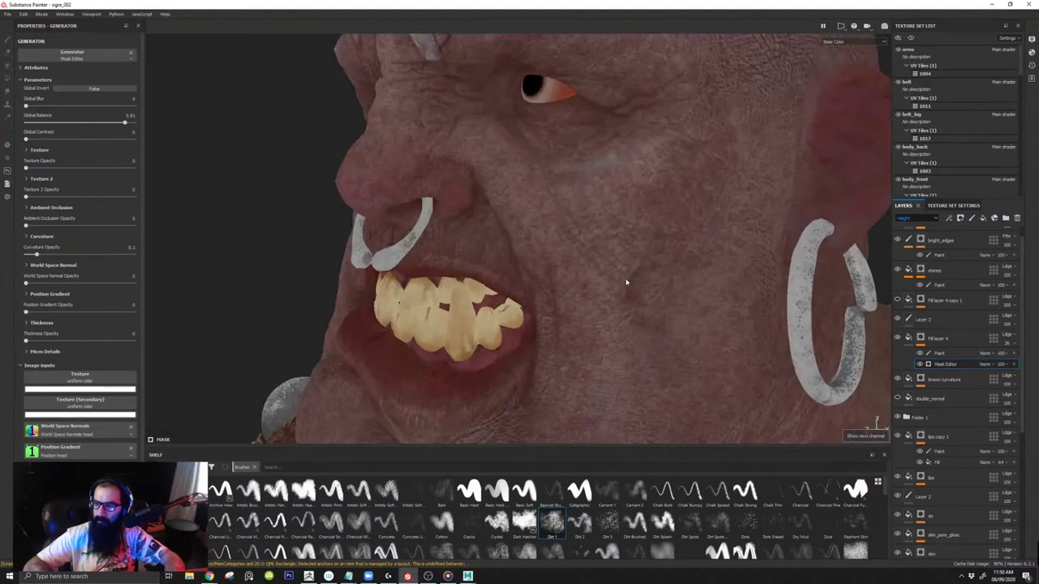
{"action": "left_click", "coordinate": [898, 320]}
{"action": "left_click", "coordinate": [897, 320]}
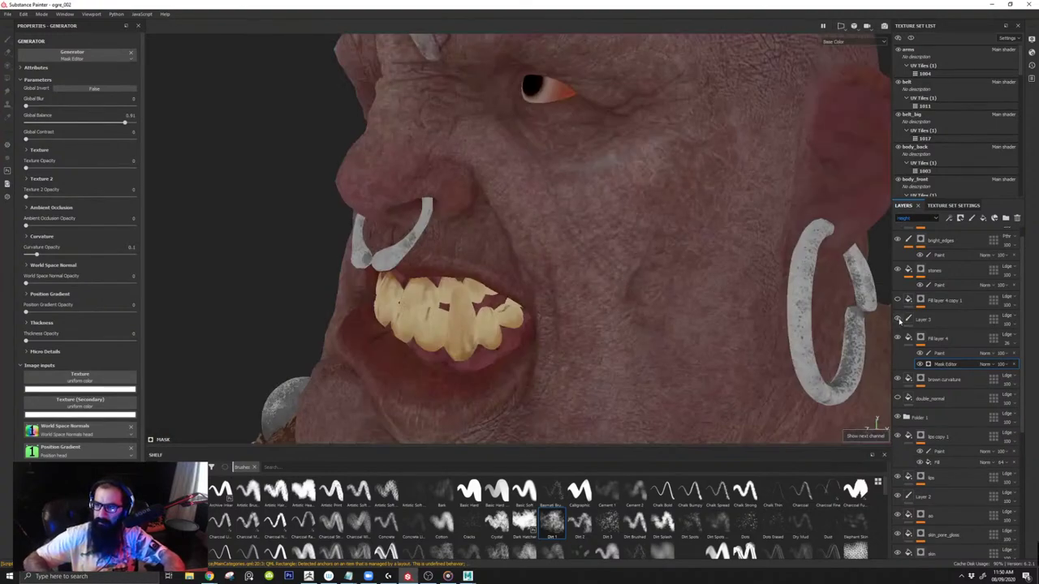
Step: Examine the skin around the eye, brow and nose, and make Fill layer 4 copy 1 visible
{"action": "right_click_drag", "start_coordinate": [611, 307], "coordinate": [623, 349], "text": "alt"}
{"action": "middle_click_drag", "start_coordinate": [605, 209], "coordinate": [595, 325], "text": "alt"}
{"action": "left_click_drag", "start_coordinate": [581, 234], "coordinate": [469, 216], "text": "alt"}
{"action": "middle_click_drag", "start_coordinate": [479, 199], "coordinate": [534, 316], "text": "alt"}
{"action": "left_click_drag", "start_coordinate": [534, 315], "coordinate": [471, 254], "text": "alt"}
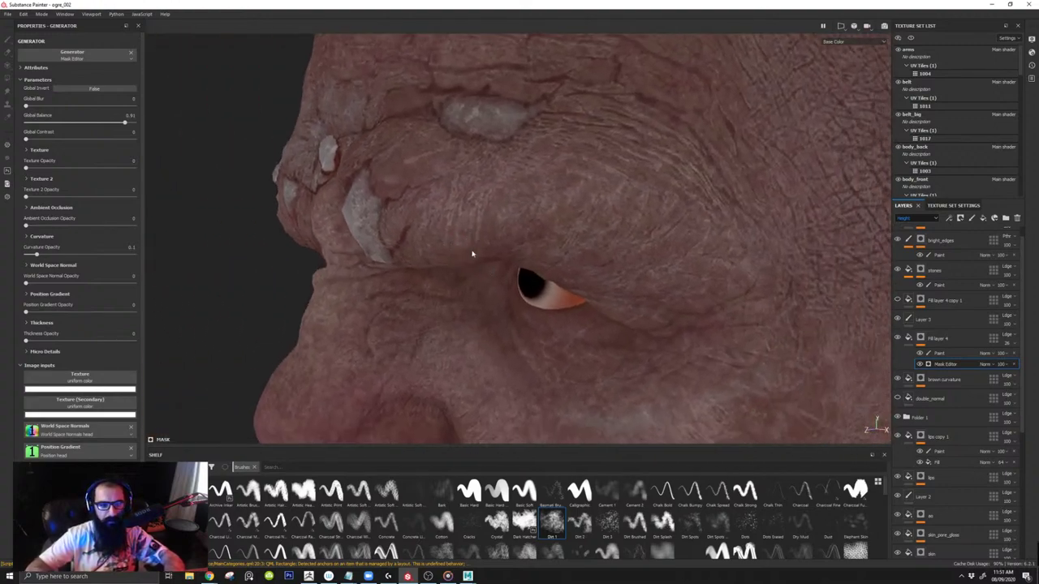
{"action": "left_click_drag", "start_coordinate": [619, 281], "coordinate": [571, 234], "text": "alt"}
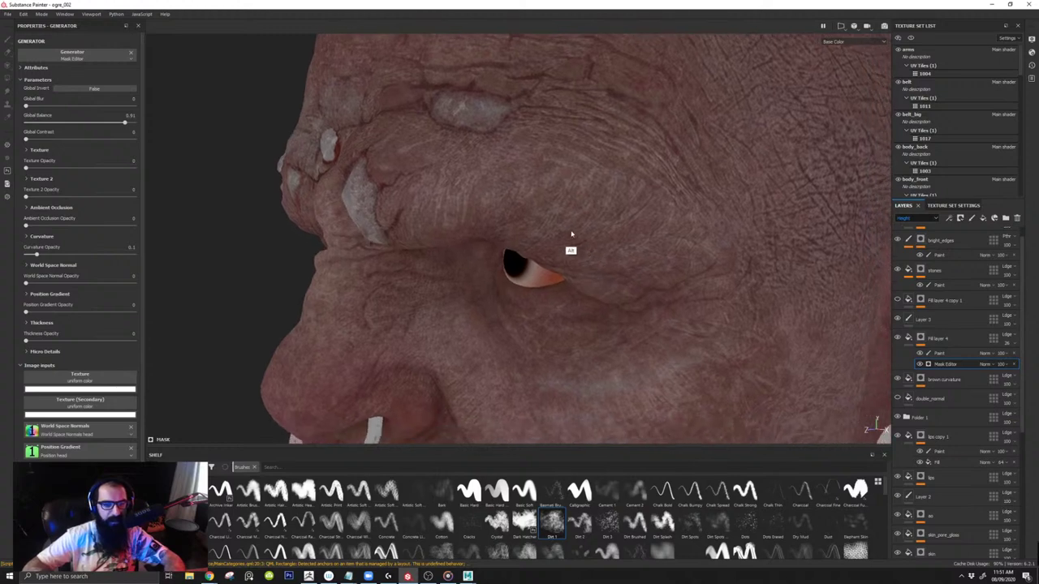
{"action": "left_click_drag", "start_coordinate": [666, 302], "coordinate": [842, 360], "text": "alt"}
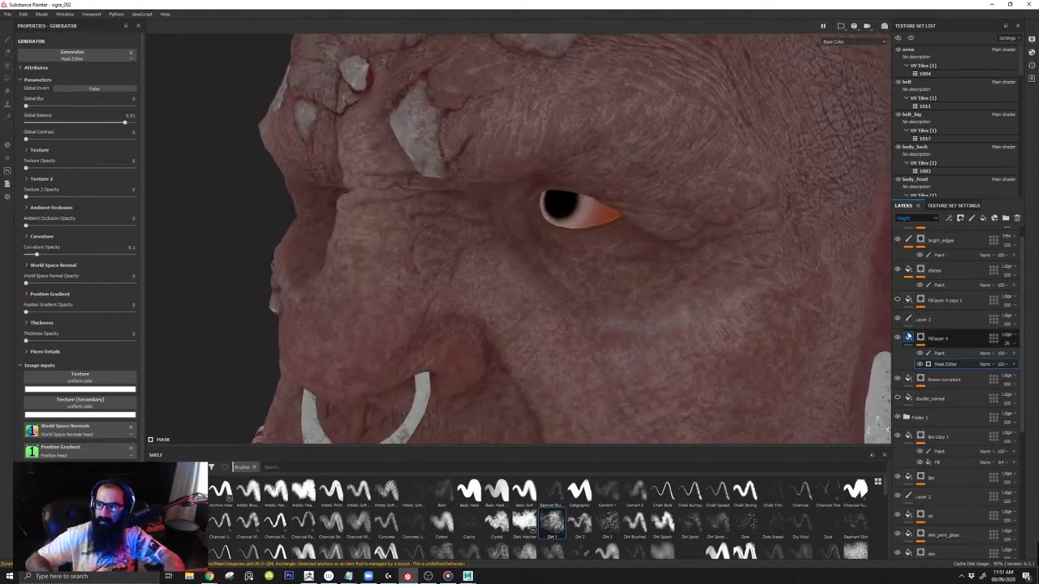
{"action": "left_click", "coordinate": [898, 300]}
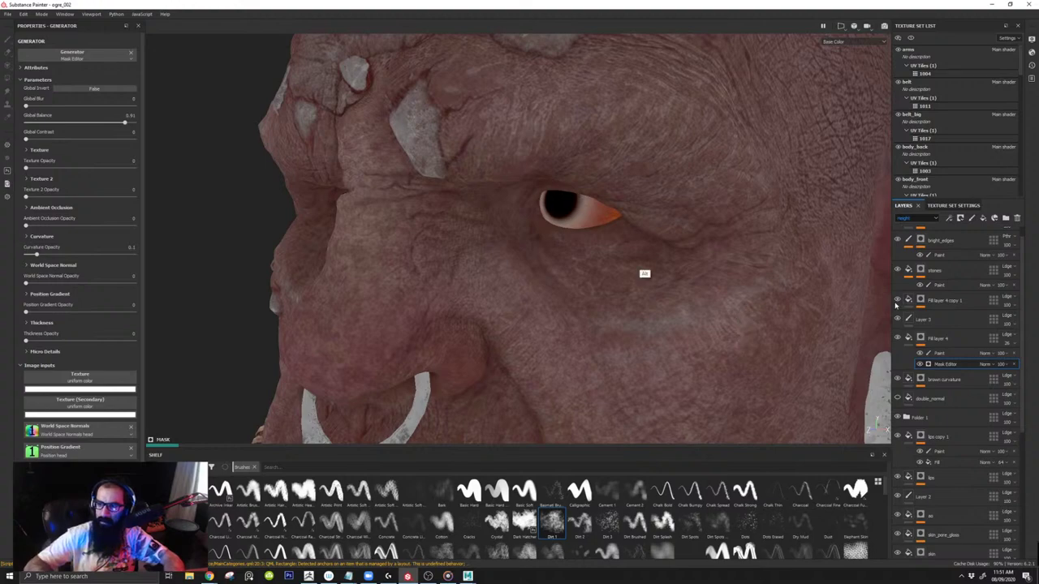
{"action": "right_click_drag", "start_coordinate": [424, 176], "coordinate": [482, 276], "text": "alt"}
{"action": "left_click_drag", "start_coordinate": [582, 356], "coordinate": [439, 241], "text": "alt"}
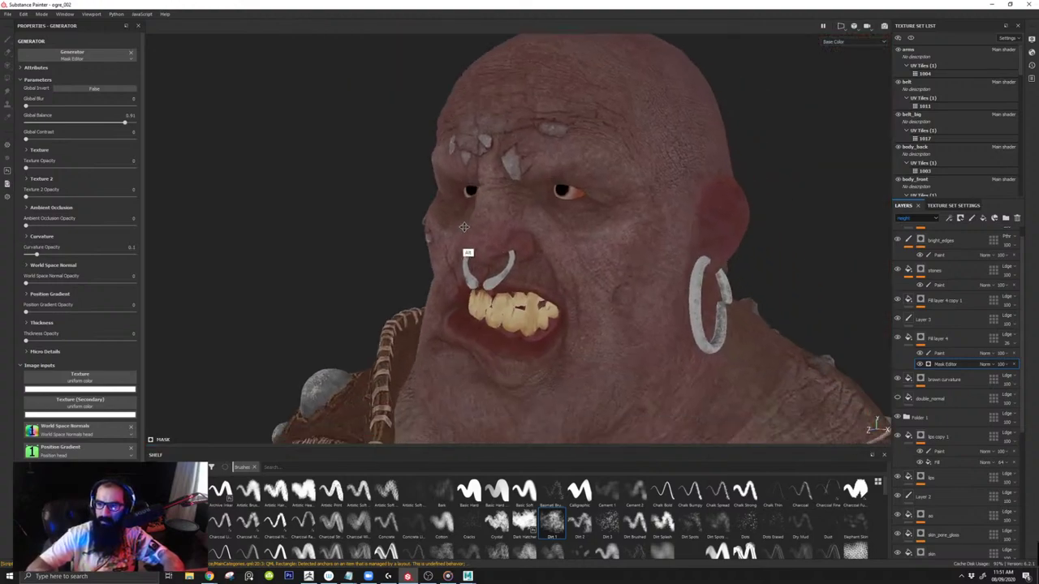
Step: Switch the viewport to the Material view and check what the stones and double_normal layers do to the face
{"action": "key", "text": "m"}
{"action": "left_click_drag", "start_coordinate": [771, 304], "coordinate": [610, 230], "text": "alt"}
{"action": "mouse_move", "coordinate": [611, 230]}
{"action": "right_mouse_down", "text": "shift"}
{"action": "mouse_move", "coordinate": [598, 230]}
{"action": "mouse_move", "coordinate": [614, 232]}
{"action": "mouse_move", "coordinate": [603, 253]}
{"action": "mouse_move", "coordinate": [651, 275]}
{"action": "right_mouse_up", "text": "shift"}
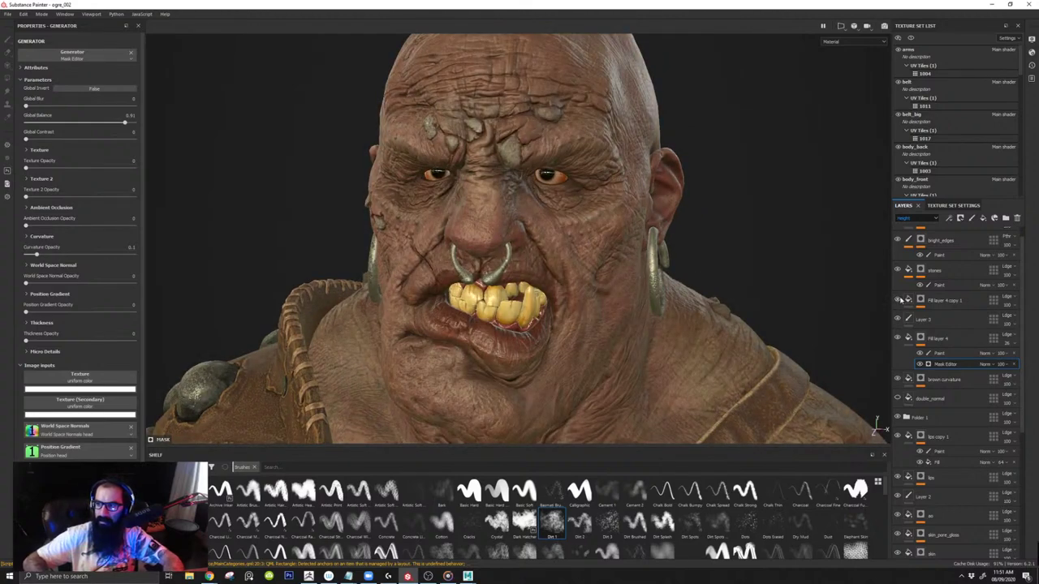
{"action": "left_click", "coordinate": [899, 272]}
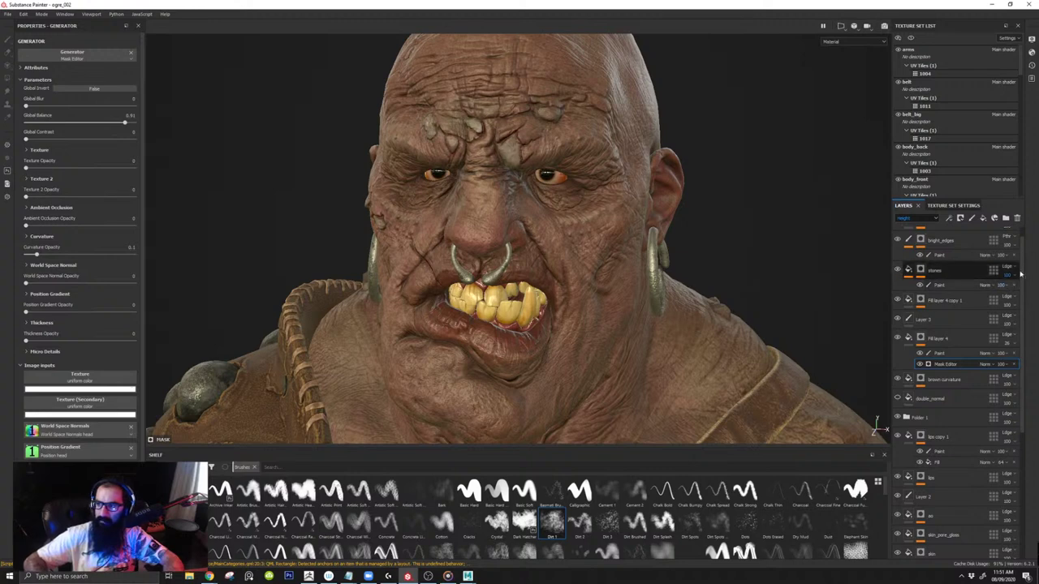
{"action": "left_click_drag", "start_coordinate": [1023, 261], "coordinate": [1023, 250]}
{"action": "scroll", "coordinate": [1025, 240], "scroll_direction": "down", "scroll_amount": 3}
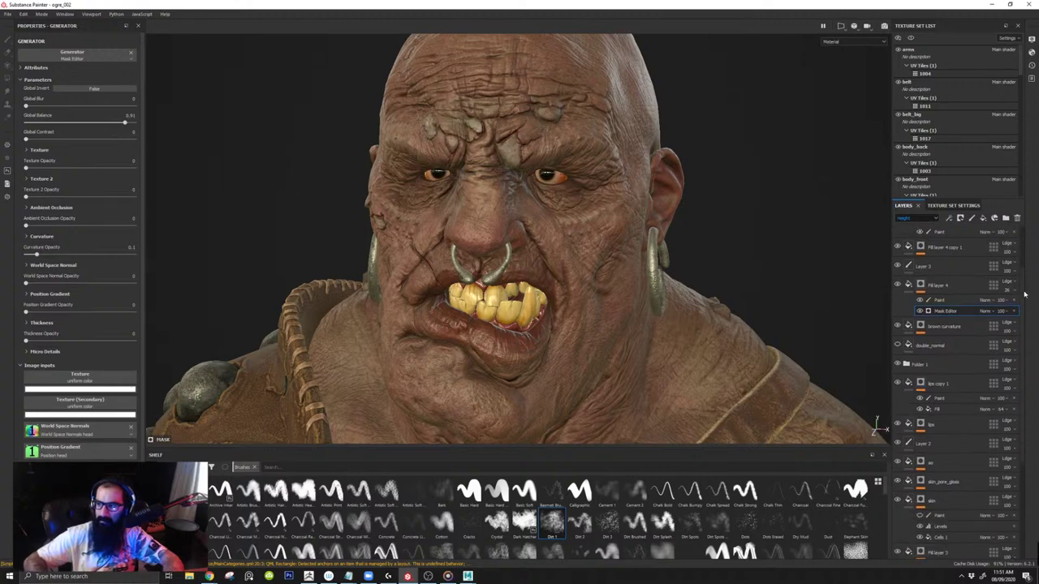
{"action": "left_click", "coordinate": [898, 338]}
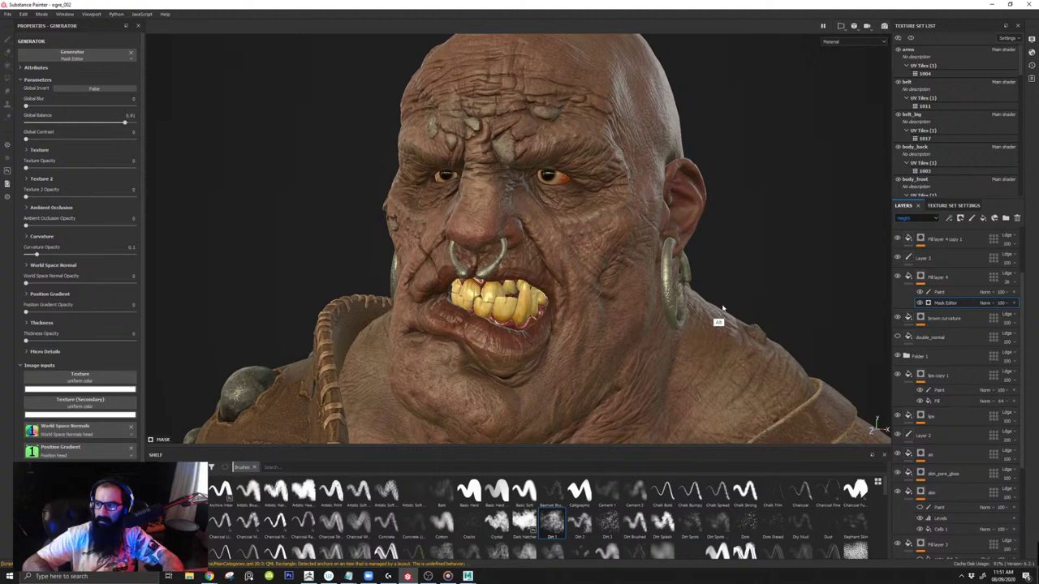
Step: Compare the lips copy 1 and lips layers off and on while viewing the head from several angles
{"action": "left_click", "coordinate": [897, 375]}
{"action": "left_click", "coordinate": [898, 376]}
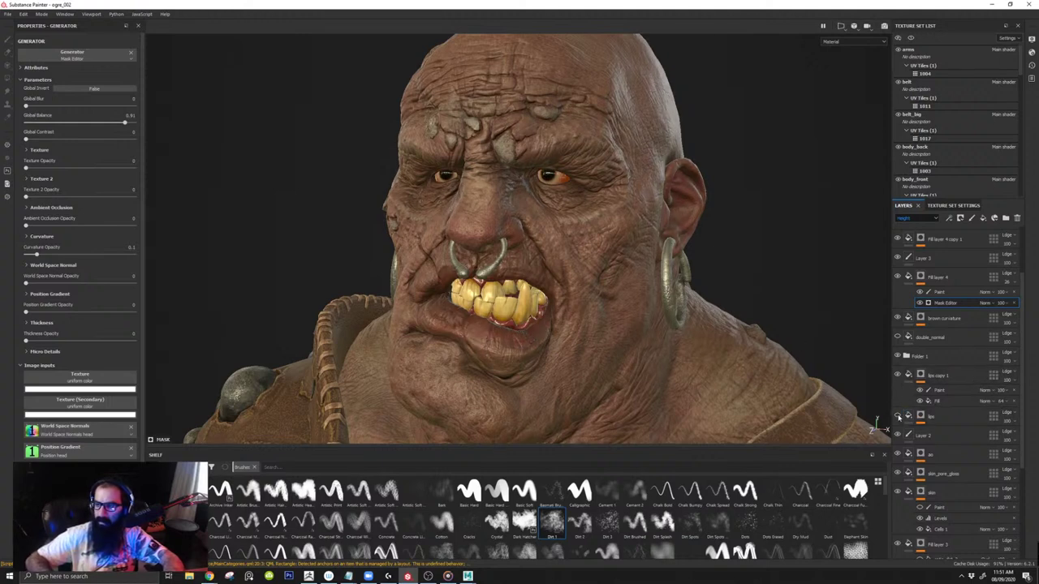
{"action": "left_click", "coordinate": [898, 415]}
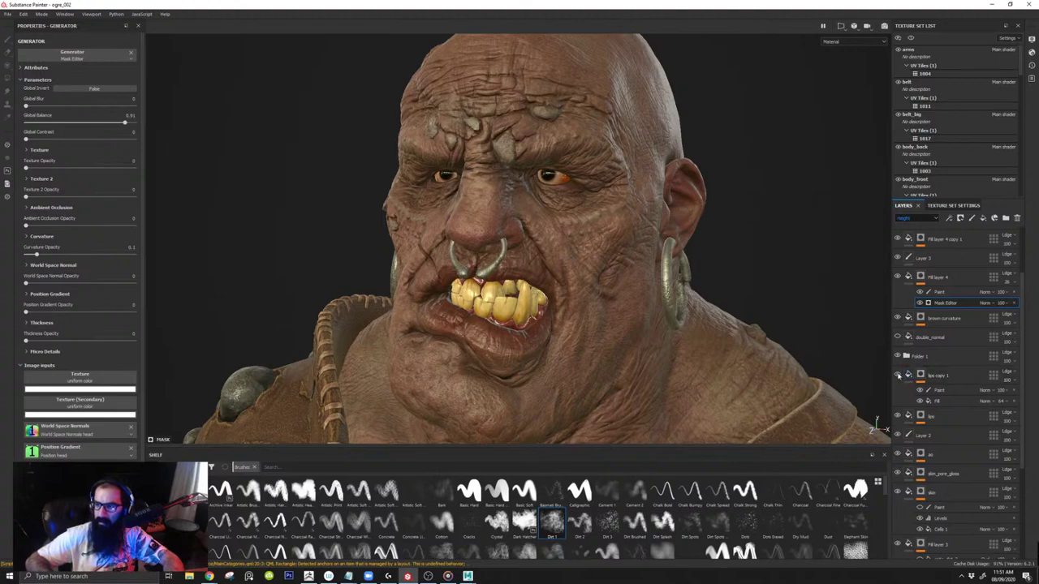
{"action": "left_click", "coordinate": [898, 375]}
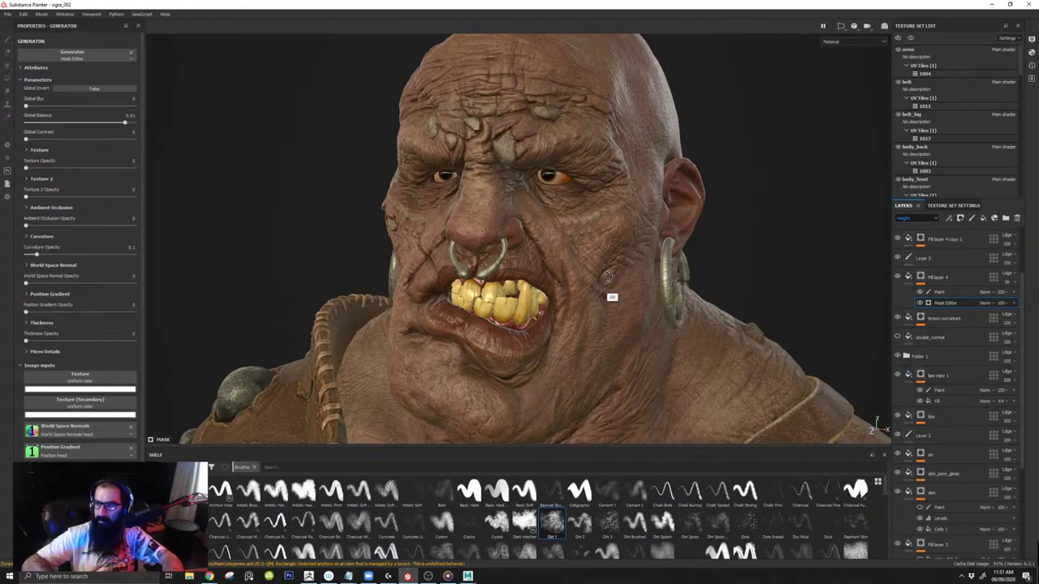
{"action": "left_click_drag", "start_coordinate": [612, 277], "coordinate": [656, 274], "text": "alt"}
{"action": "right_click_drag", "start_coordinate": [586, 269], "coordinate": [602, 272], "text": "shift"}
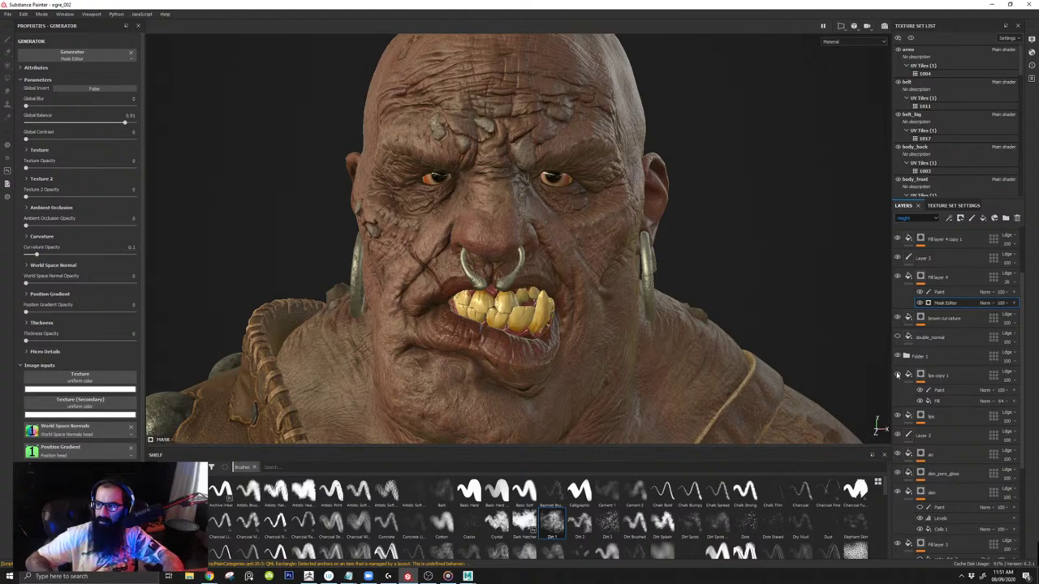
{"action": "left_click", "coordinate": [898, 375]}
{"action": "left_click_drag", "start_coordinate": [793, 360], "coordinate": [624, 301], "text": "alt"}
{"action": "left_click", "coordinate": [897, 376]}
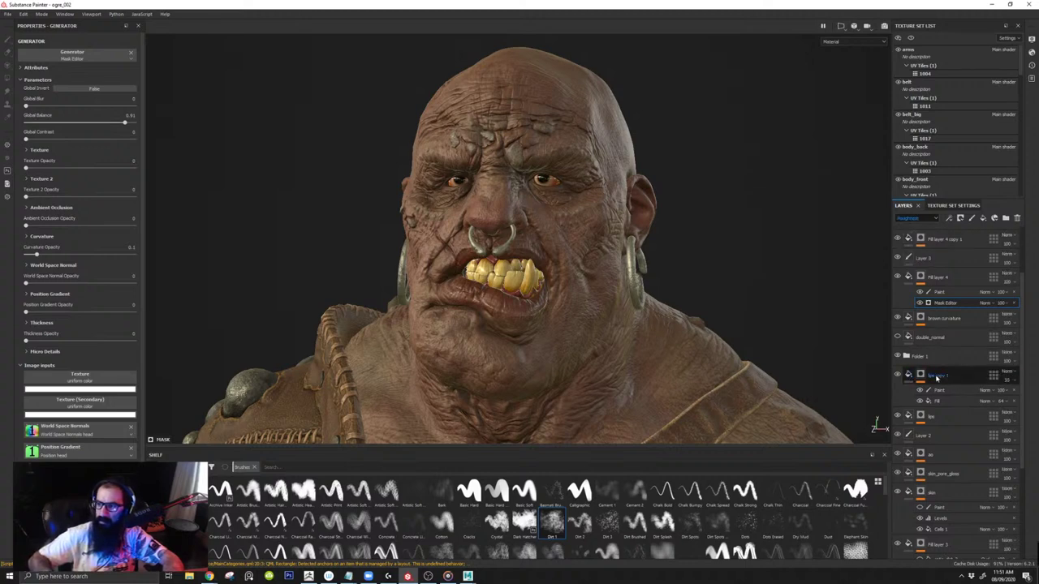
Step: Show the Roughness channel in the layer stack and rename lips copy 1 as face_roughness
{"action": "left_click", "coordinate": [942, 376]}
{"action": "type", "text": "face_roughness"}
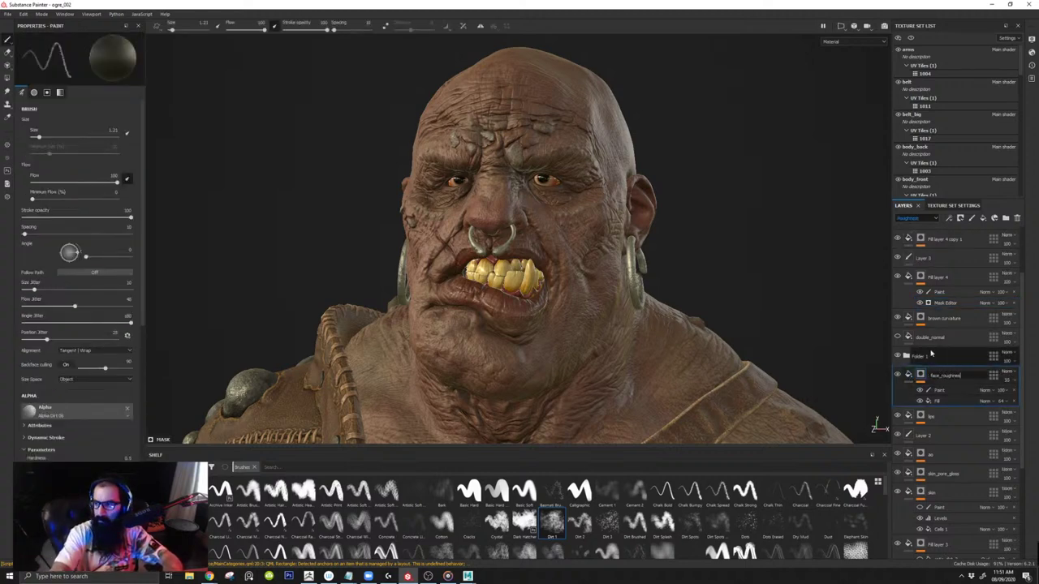
{"action": "key", "text": "Return"}
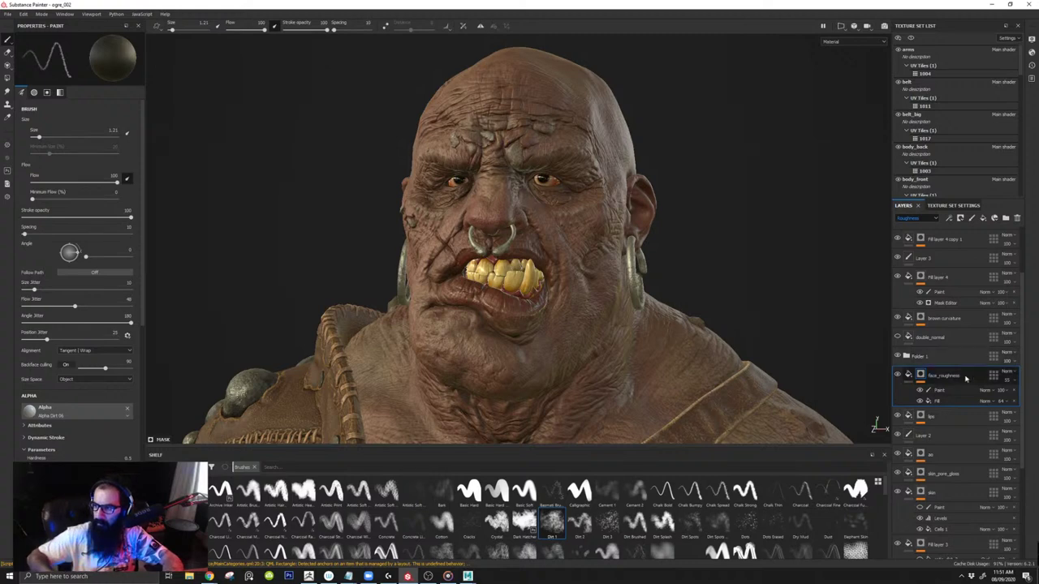
Step: Set the face_roughness layer's roughness opacity to 10 and check the skin shine from another angle
{"action": "left_click", "coordinate": [1009, 380]}
{"action": "left_click_drag", "start_coordinate": [1011, 397], "coordinate": [1012, 394]}
{"action": "left_click", "coordinate": [1033, 389]}
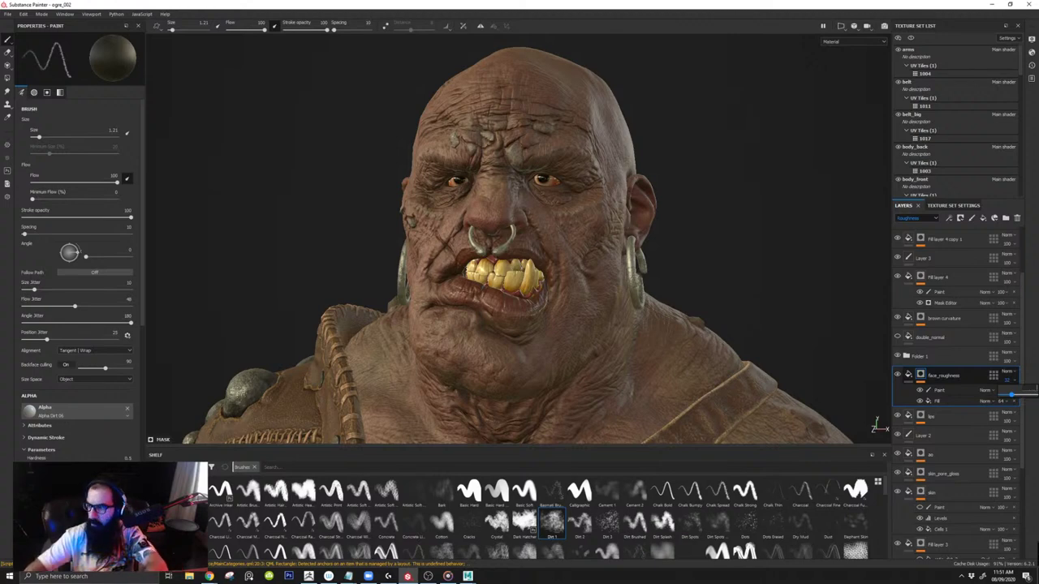
{"action": "type", "text": "10"}
{"action": "key", "text": "Return"}
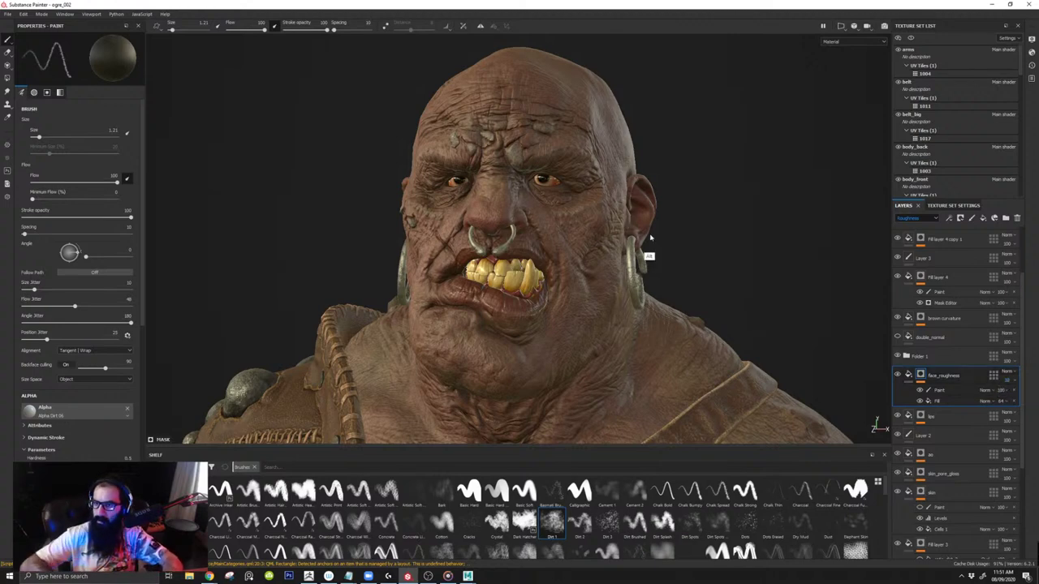
{"action": "left_click_drag", "start_coordinate": [649, 237], "coordinate": [614, 227], "text": "alt"}
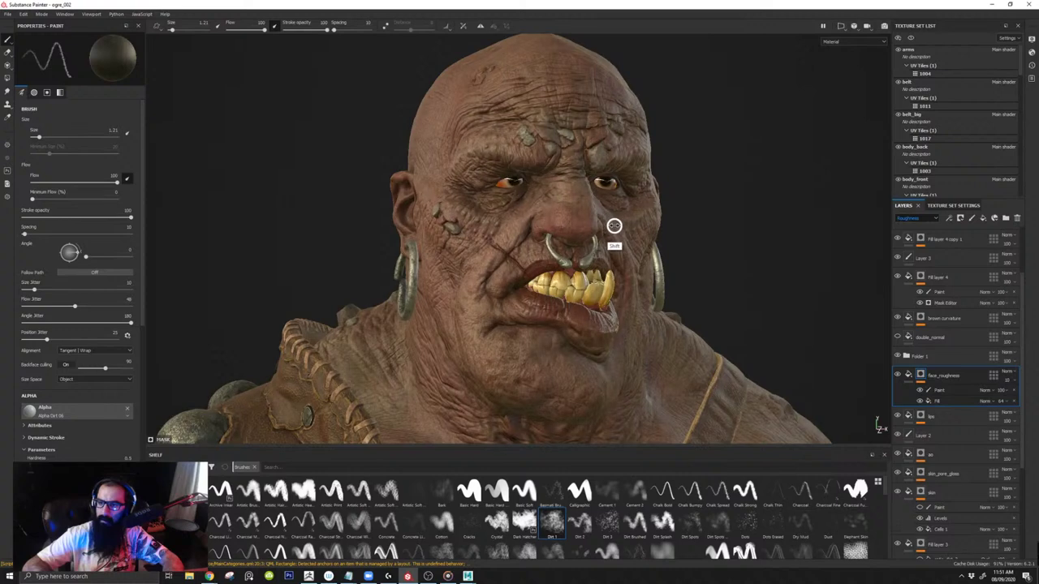
{"action": "scroll", "coordinate": [1025, 276], "scroll_direction": "up", "scroll_amount": 2}
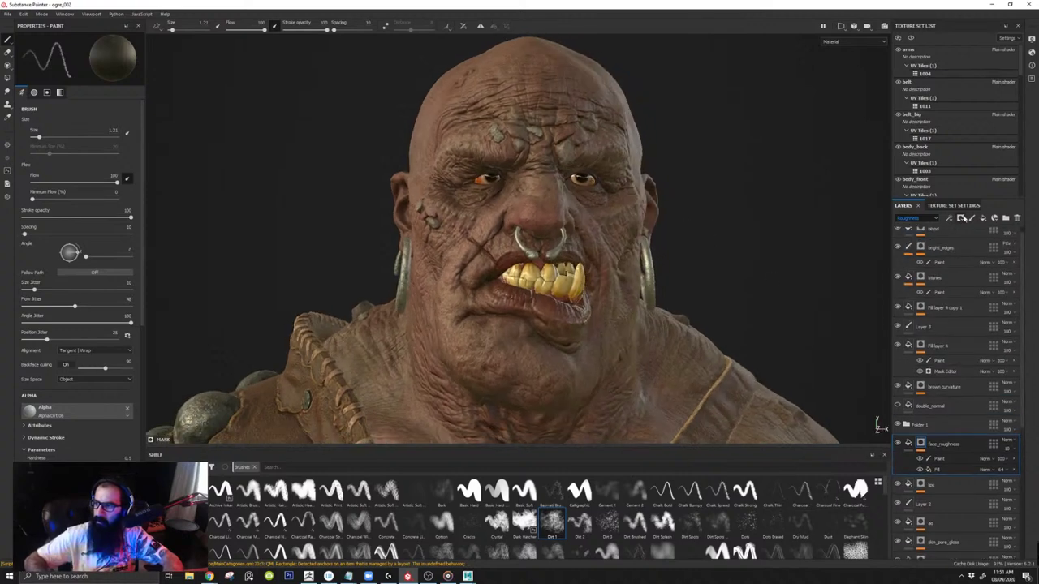
Step: Render the ogre with Iray, frame the head and rotate the environment lighting to about 262
{"action": "left_click", "coordinate": [884, 25]}
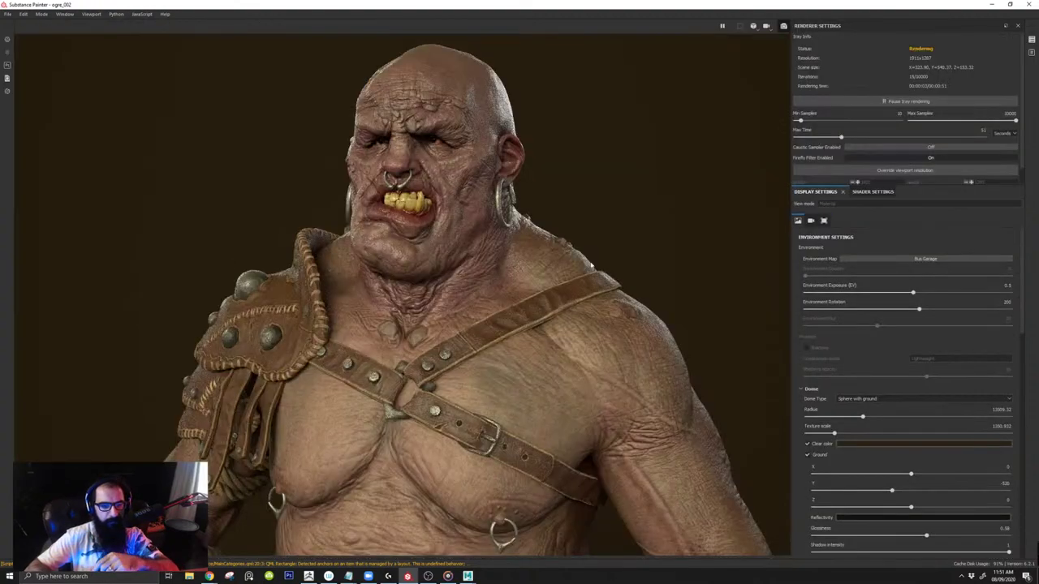
{"action": "key", "text": "Page_Down"}
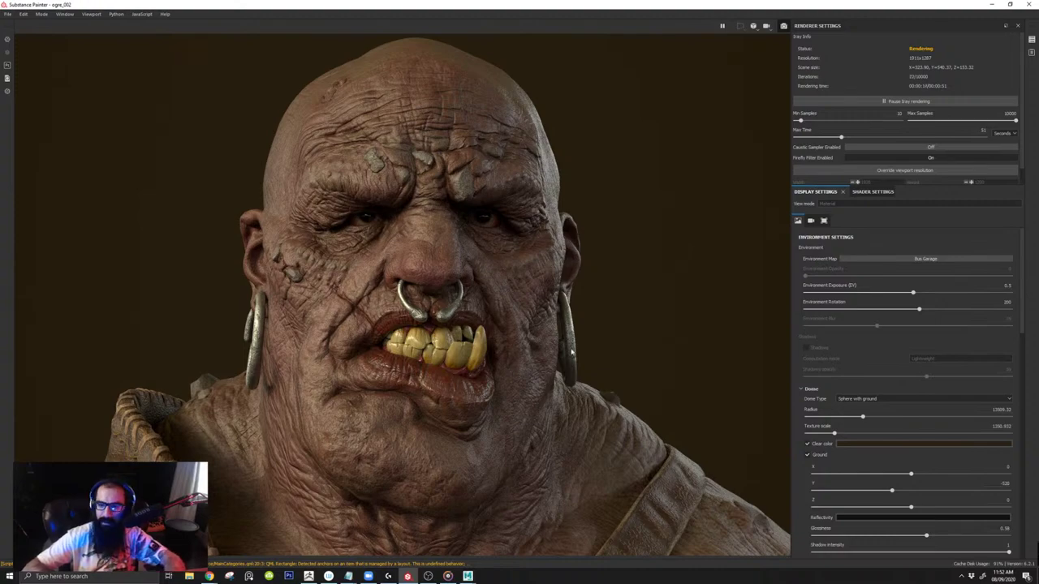
{"action": "left_click_drag", "start_coordinate": [548, 357], "coordinate": [461, 323], "text": "alt"}
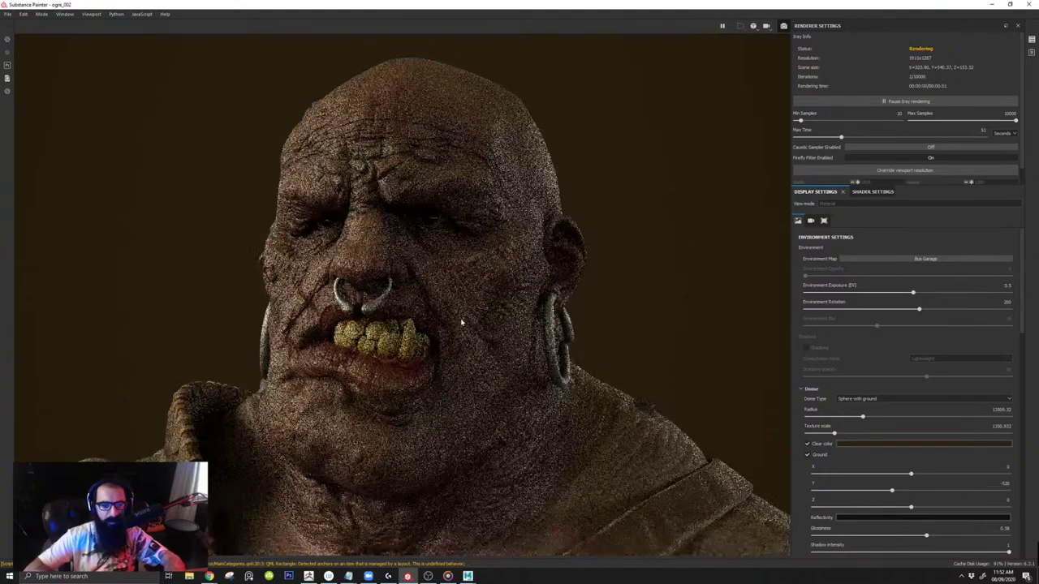
{"action": "right_click_drag", "start_coordinate": [457, 326], "coordinate": [488, 348], "text": "shift"}
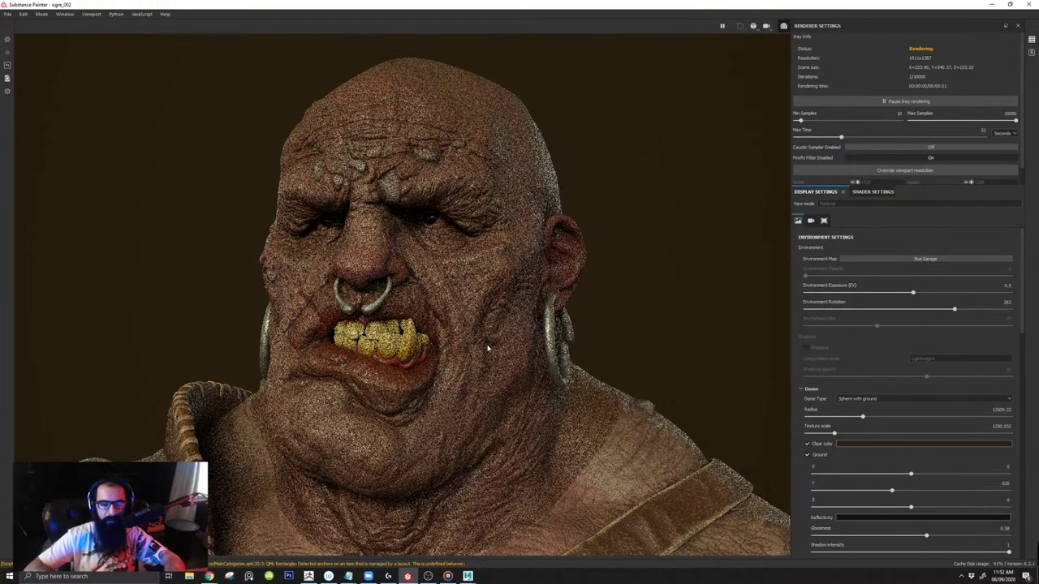
{"action": "right_click_drag", "start_coordinate": [466, 235], "coordinate": [477, 286], "text": "alt"}
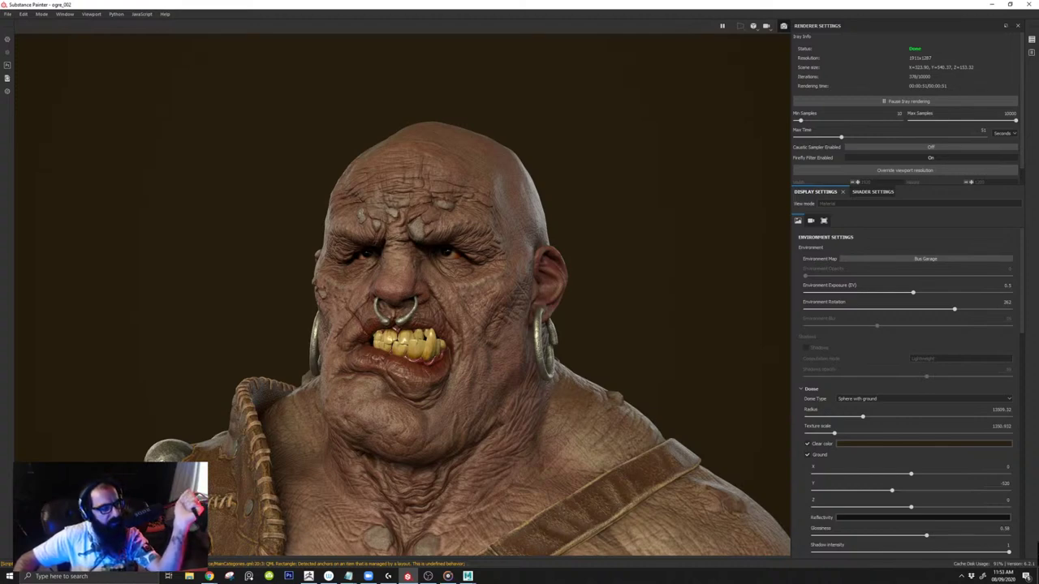
Step: Switch to the browser, maximize its window and look through the artist's ArtStation portfolio
{"action": "key", "text": "alt+Tab"}
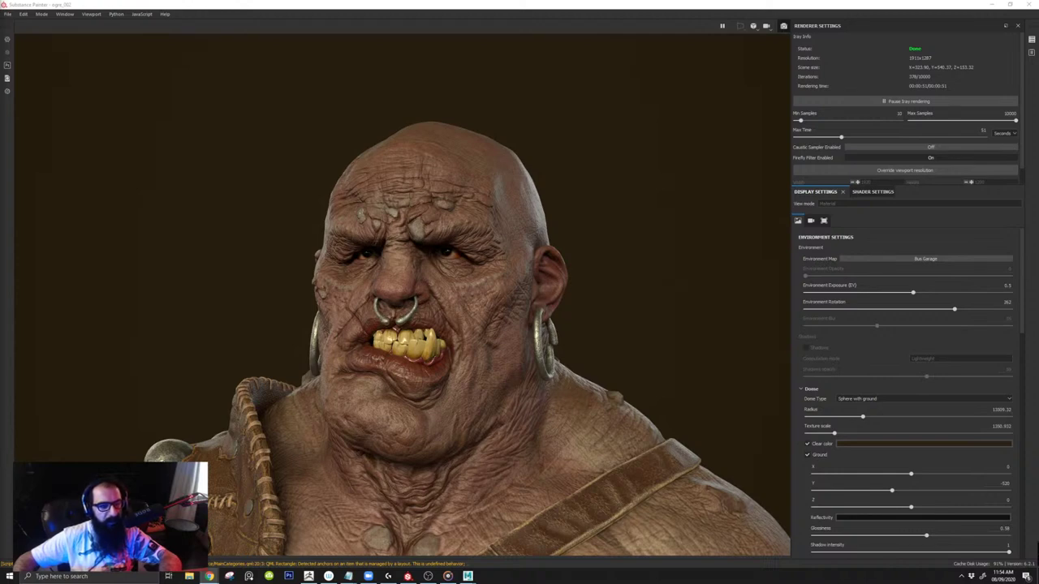
{"action": "left_click_drag", "start_coordinate": [1, 30], "coordinate": [360, 56]}
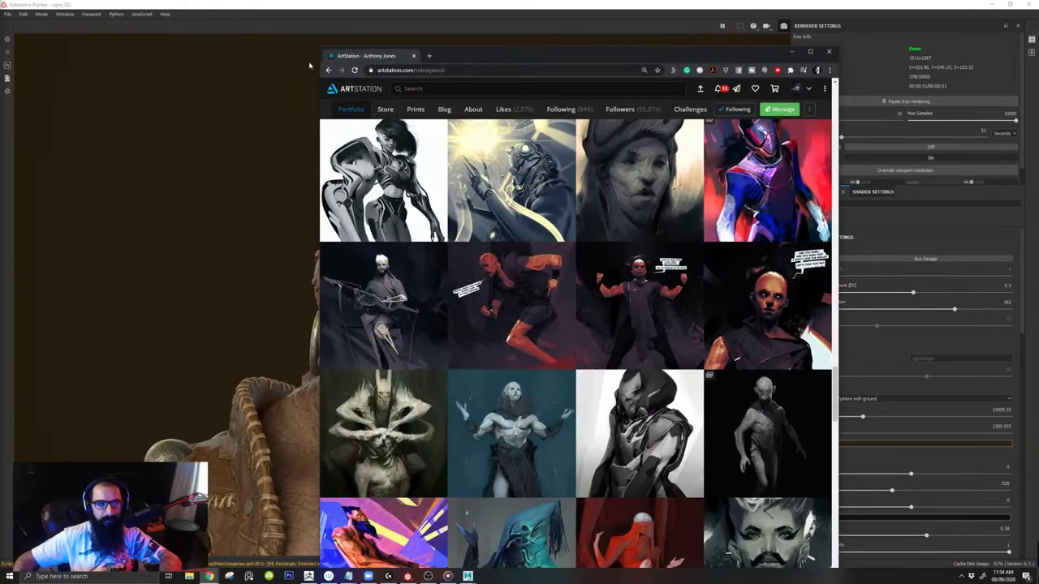
{"action": "scroll", "coordinate": [455, 349], "scroll_direction": "down", "scroll_amount": 3}
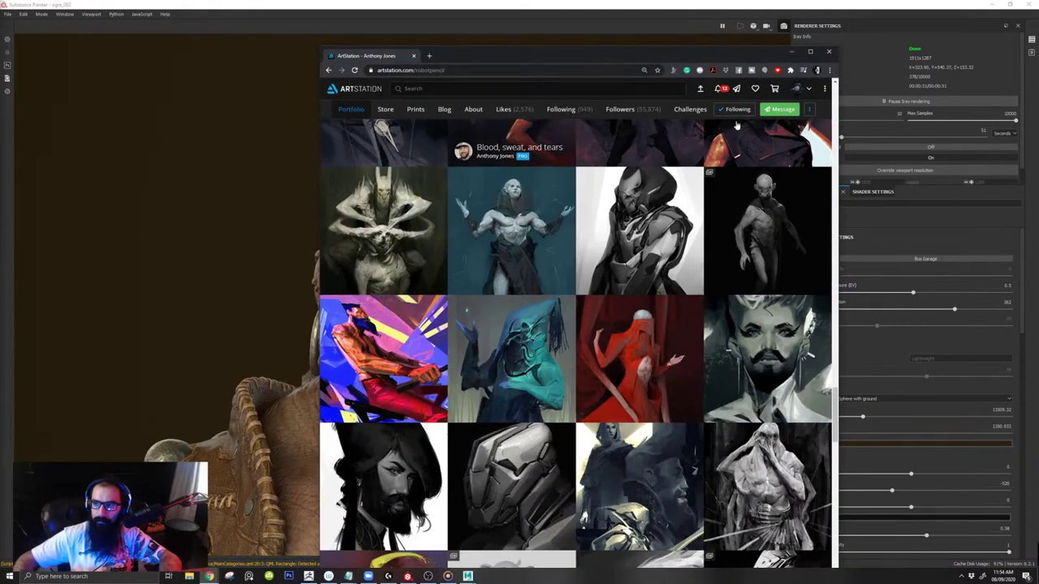
{"action": "left_click", "coordinate": [809, 51]}
{"action": "scroll", "coordinate": [438, 220], "scroll_direction": "up", "scroll_amount": 3}
{"action": "scroll", "coordinate": [451, 216], "scroll_direction": "down", "scroll_amount": 5}
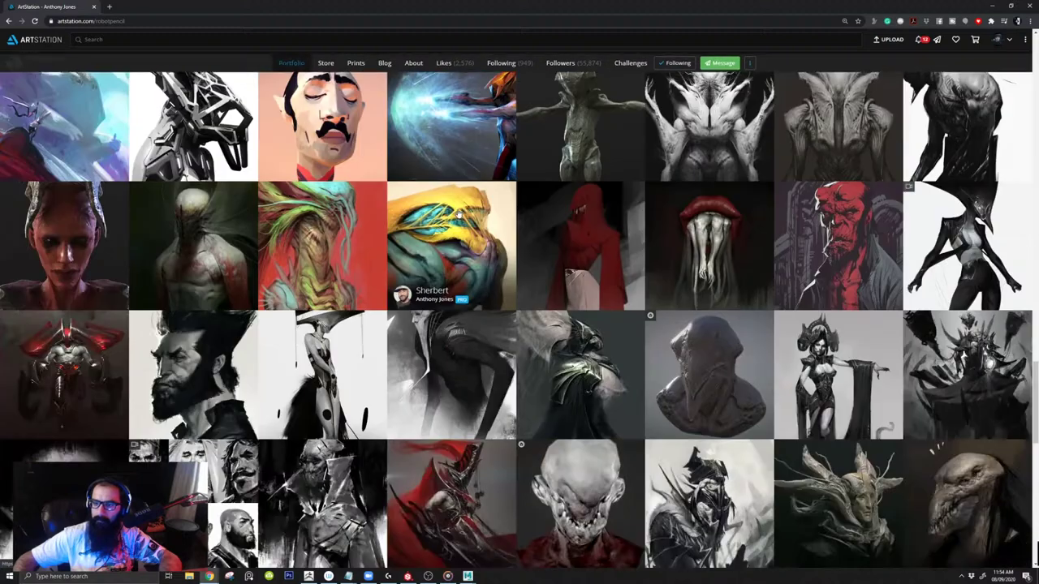
{"action": "scroll", "coordinate": [459, 215], "scroll_direction": "down", "scroll_amount": 3}
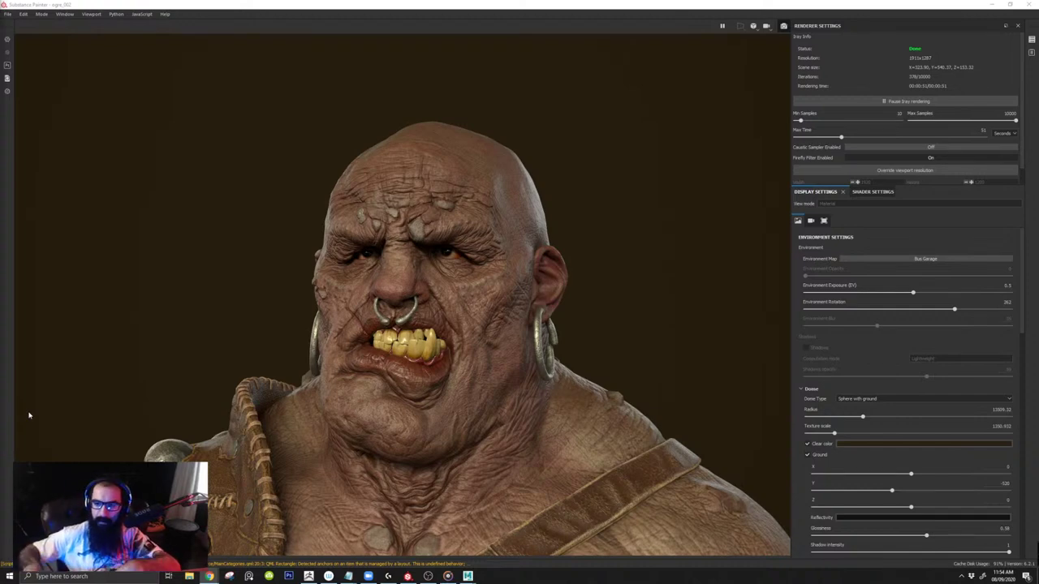
Step: Leave the Iray render for the painting view, shrink the shelf to enlarge the viewport, and review the layer stack
{"action": "left_click", "coordinate": [784, 27]}
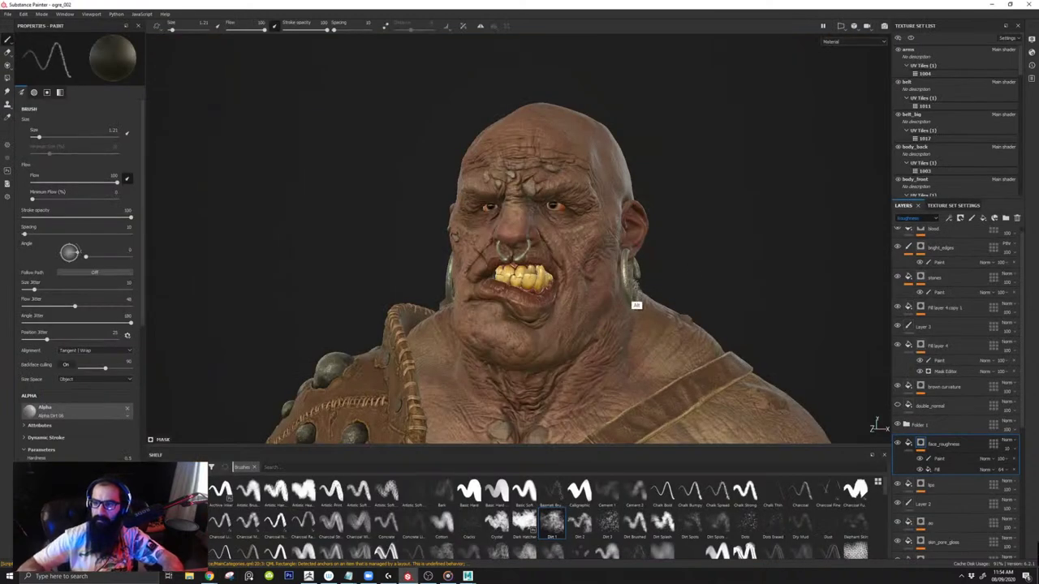
{"action": "left_click_drag", "start_coordinate": [637, 305], "coordinate": [601, 251], "text": "alt"}
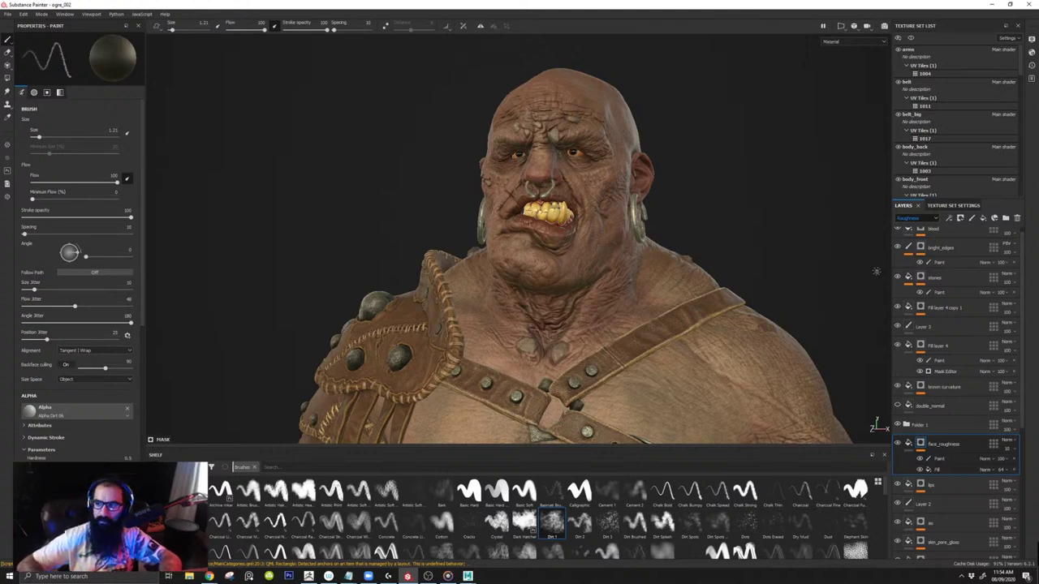
{"action": "left_click_drag", "start_coordinate": [809, 448], "coordinate": [809, 473]}
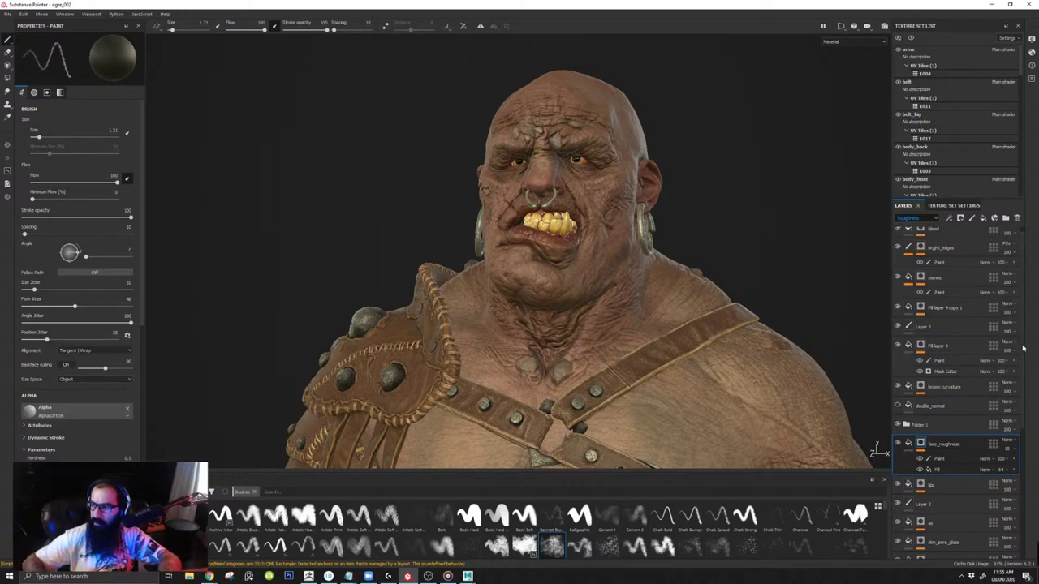
{"action": "scroll", "coordinate": [1023, 340], "scroll_direction": "down", "scroll_amount": 2}
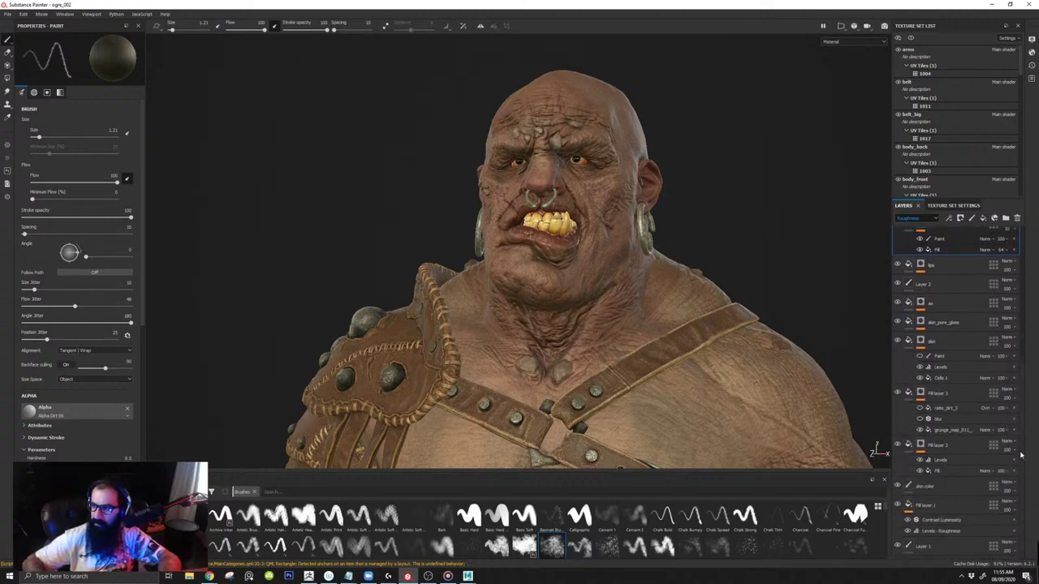
{"action": "scroll", "coordinate": [1015, 363], "scroll_direction": "up", "scroll_amount": 2}
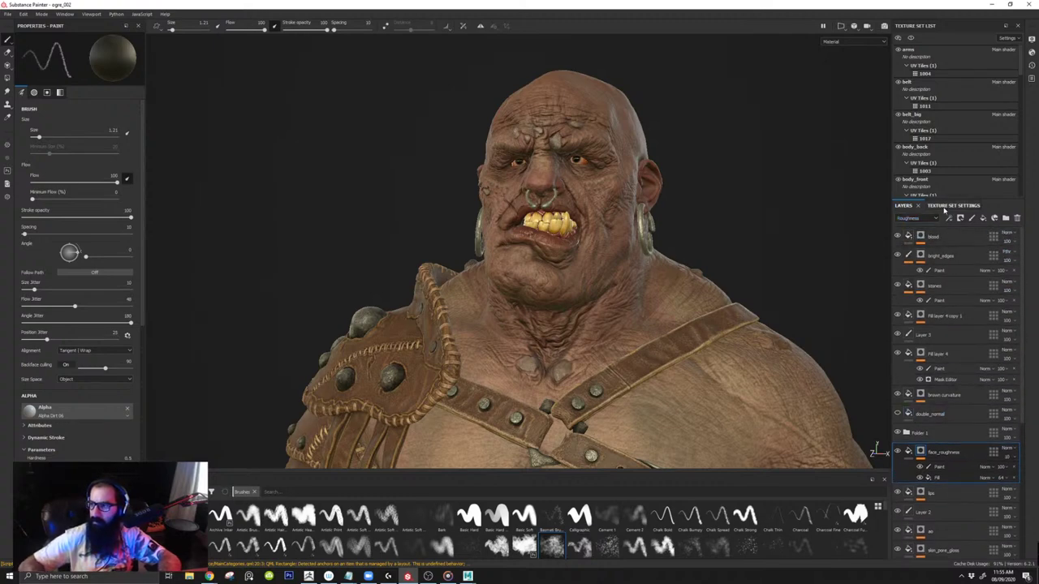
Step: Copy the head's whole layer stack, from blood down to Layer 1, and switch to the body_front texture set
{"action": "left_click", "coordinate": [976, 244]}
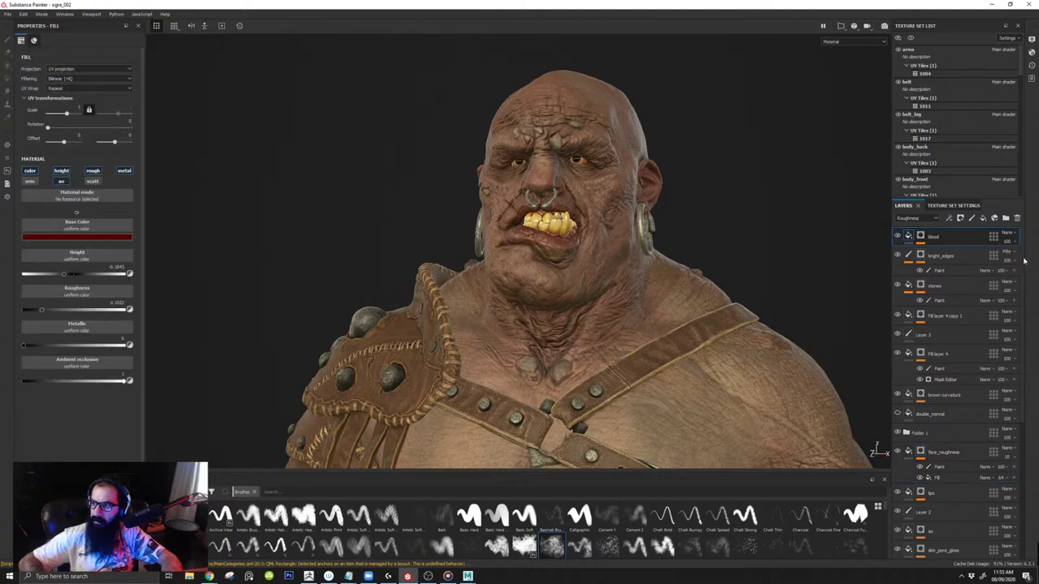
{"action": "left_click_drag", "start_coordinate": [1024, 268], "coordinate": [1020, 414]}
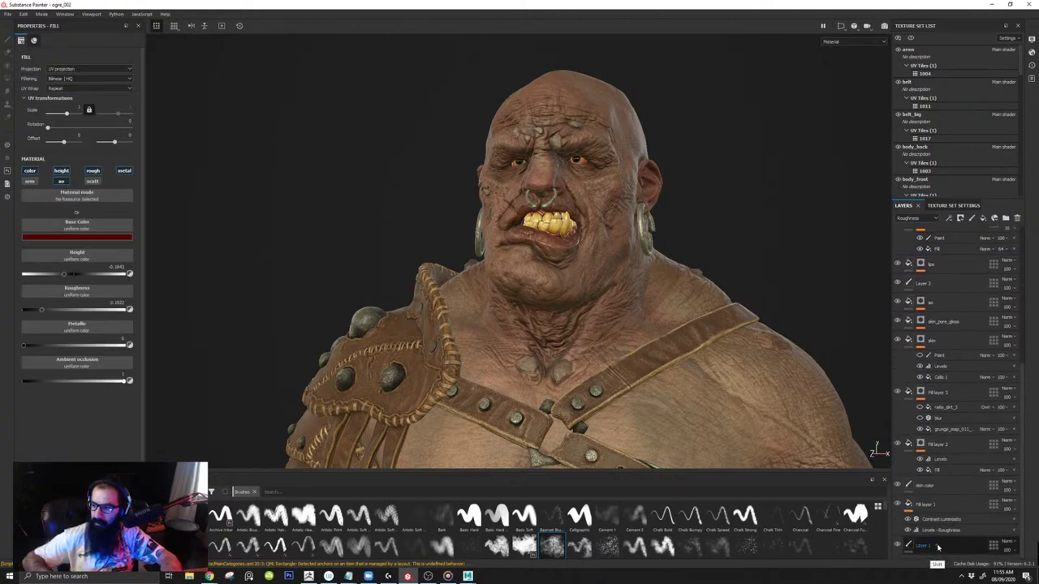
{"action": "left_click", "coordinate": [937, 547], "text": "shift"}
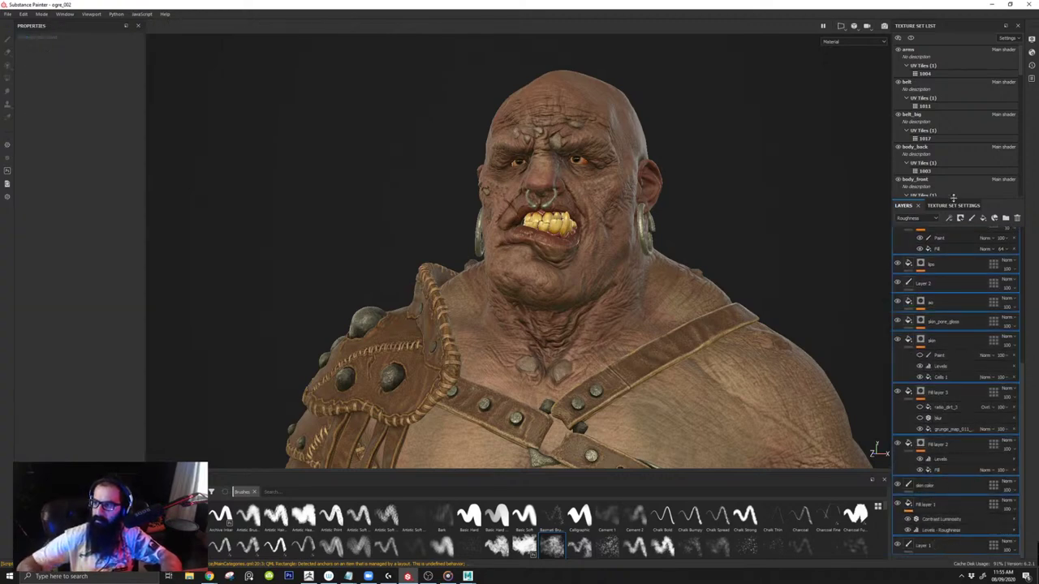
{"action": "left_click_drag", "start_coordinate": [994, 202], "coordinate": [992, 244]}
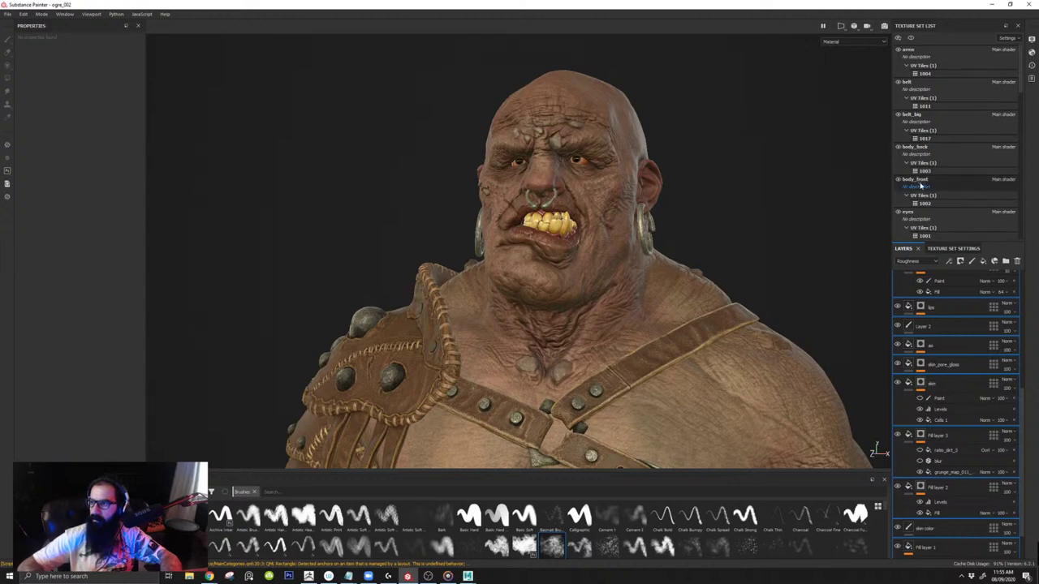
{"action": "left_click", "coordinate": [920, 337]}
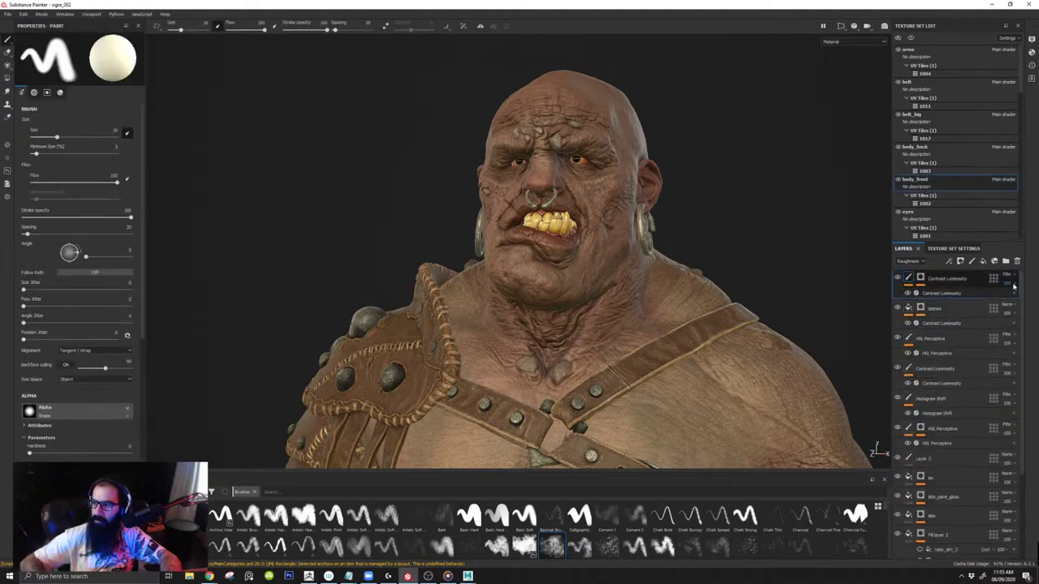
Step: Examine the body_front base layers by toggling the visibility of Fill layer 1 and the texture set, and check Fill layer 1's properties
{"action": "scroll", "coordinate": [974, 406], "scroll_direction": "down", "scroll_amount": 3}
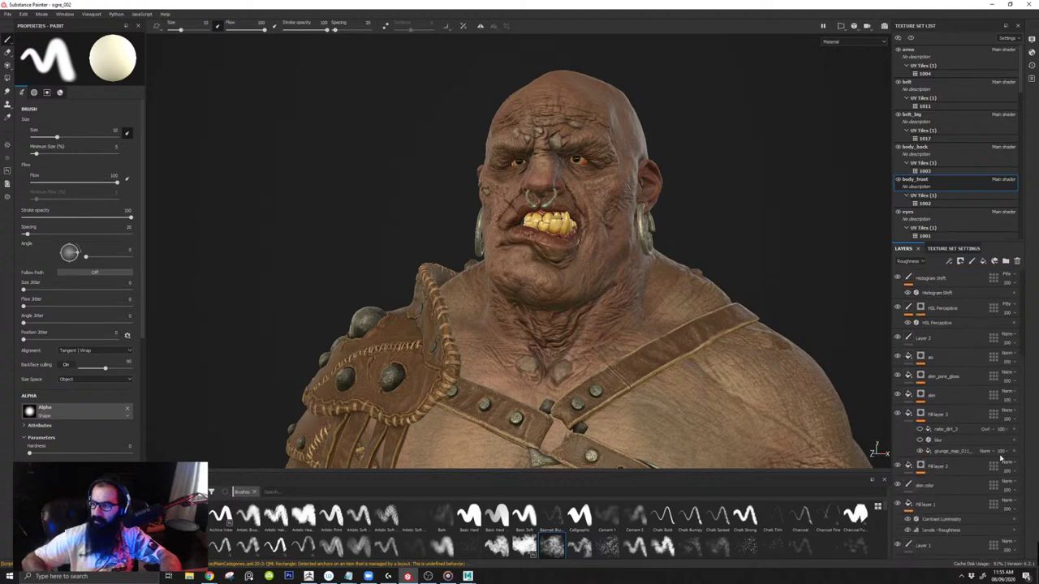
{"action": "double_click", "coordinate": [943, 487]}
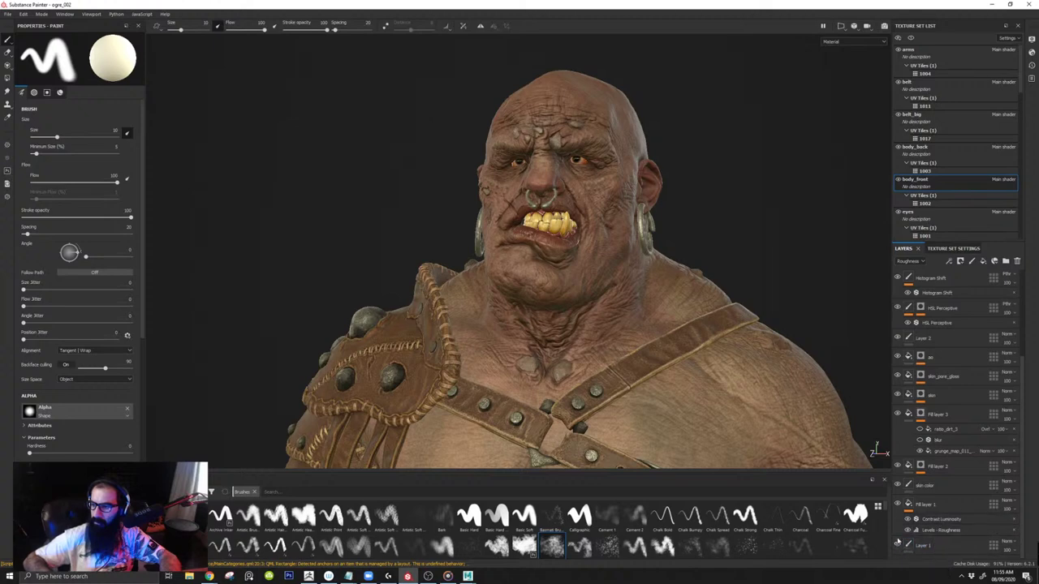
{"action": "left_click", "coordinate": [899, 506]}
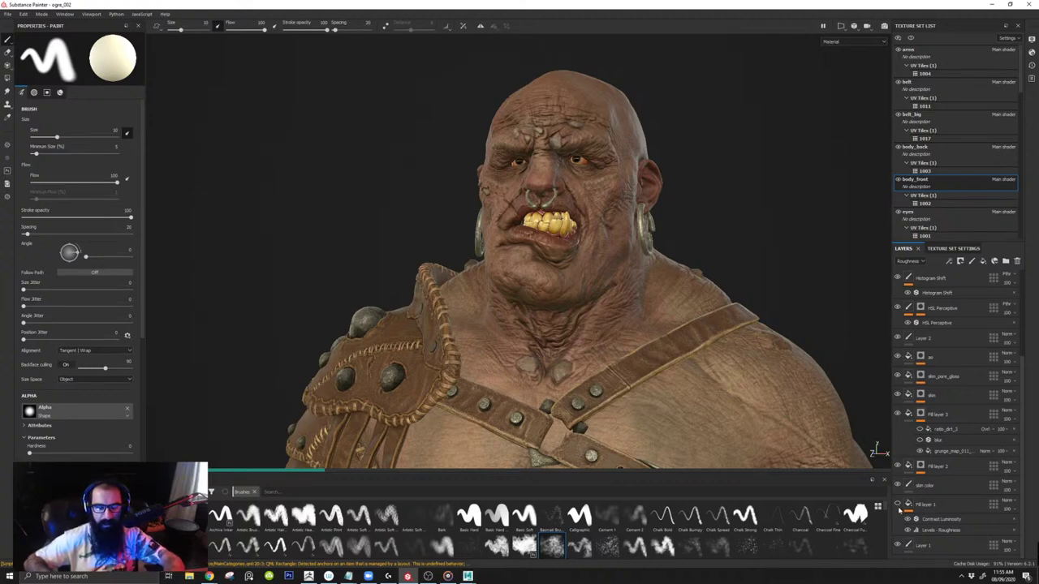
{"action": "middle_click_drag", "start_coordinate": [755, 438], "coordinate": [691, 327], "text": "alt"}
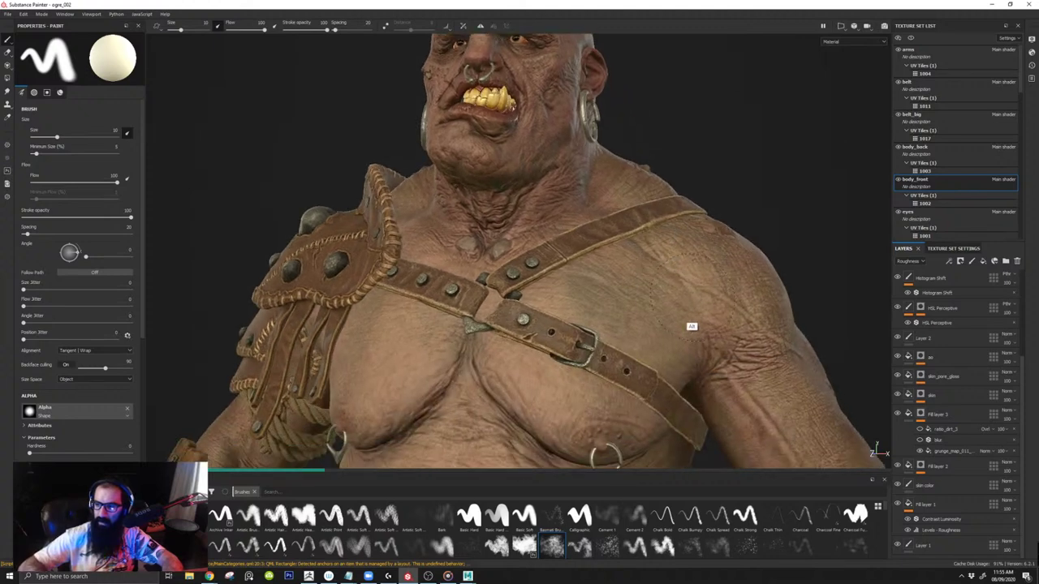
{"action": "right_click_drag", "start_coordinate": [691, 328], "coordinate": [658, 297], "text": "alt"}
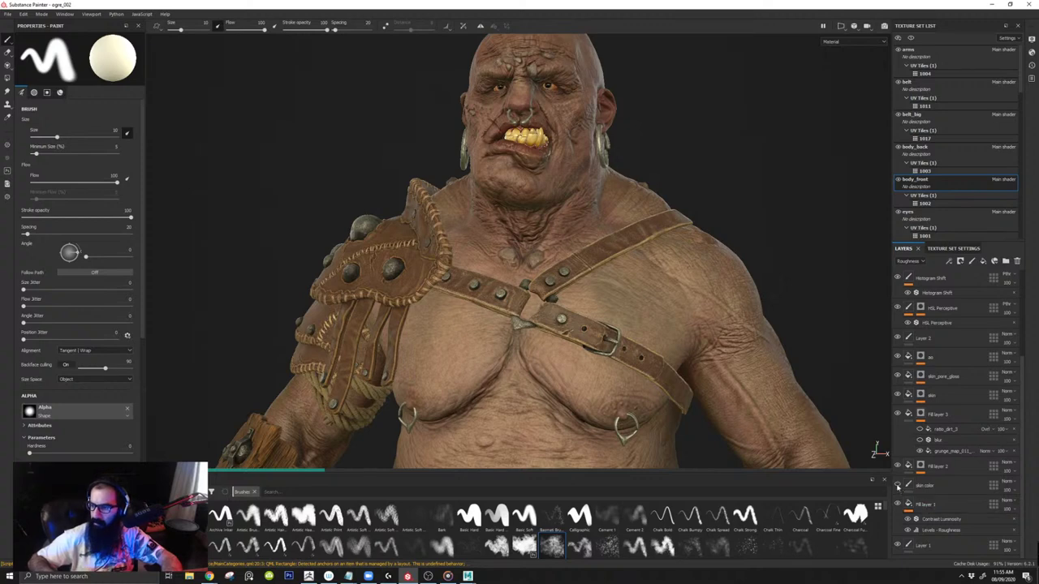
{"action": "left_click", "coordinate": [898, 180]}
{"action": "double_click", "coordinate": [903, 181]}
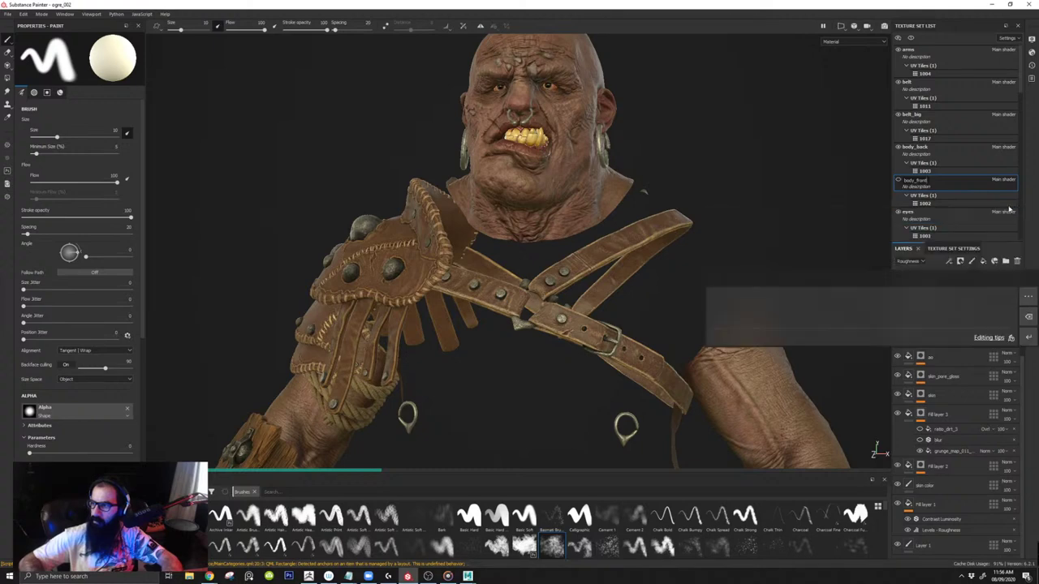
{"action": "left_click", "coordinate": [898, 180]}
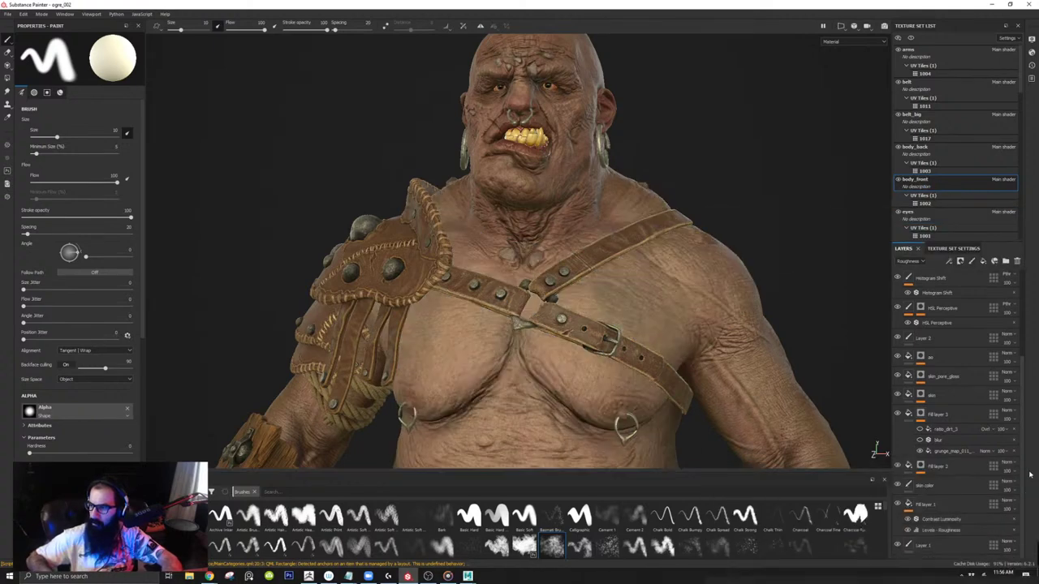
{"action": "left_click", "coordinate": [899, 505]}
{"action": "left_click", "coordinate": [899, 505]}
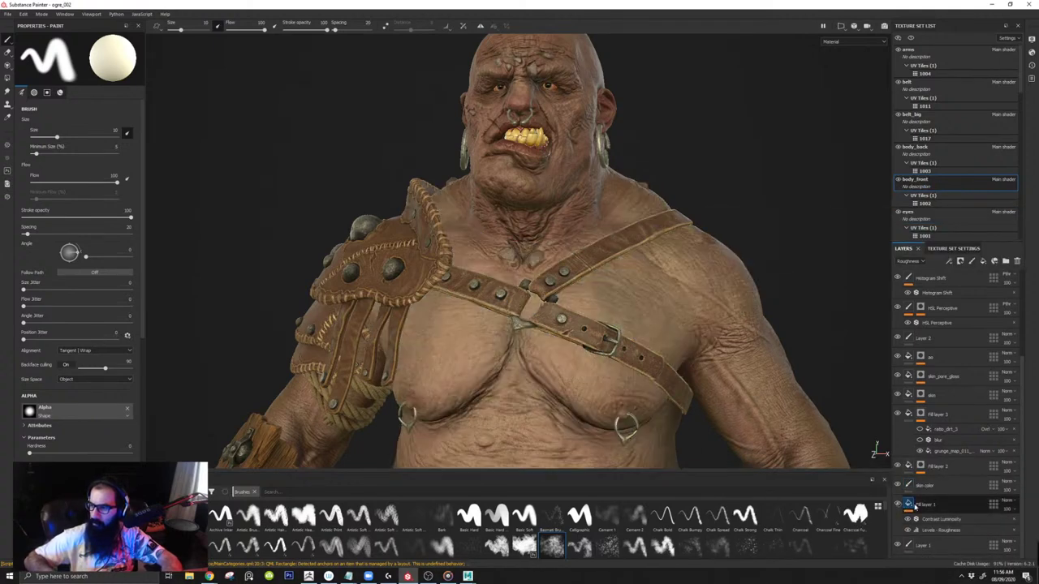
{"action": "left_click", "coordinate": [929, 504]}
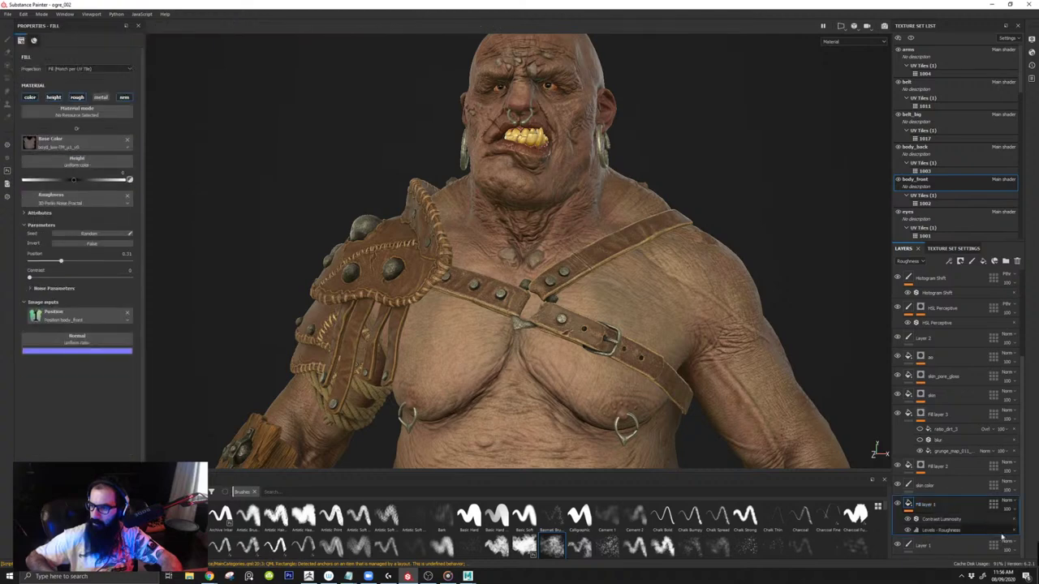
Step: Replace the body_front layers from skin color up to the topmost Contrast Luminosity with the copied head layers
{"action": "left_click", "coordinate": [926, 486]}
{"action": "scroll", "coordinate": [1024, 372], "scroll_direction": "up", "scroll_amount": 3}
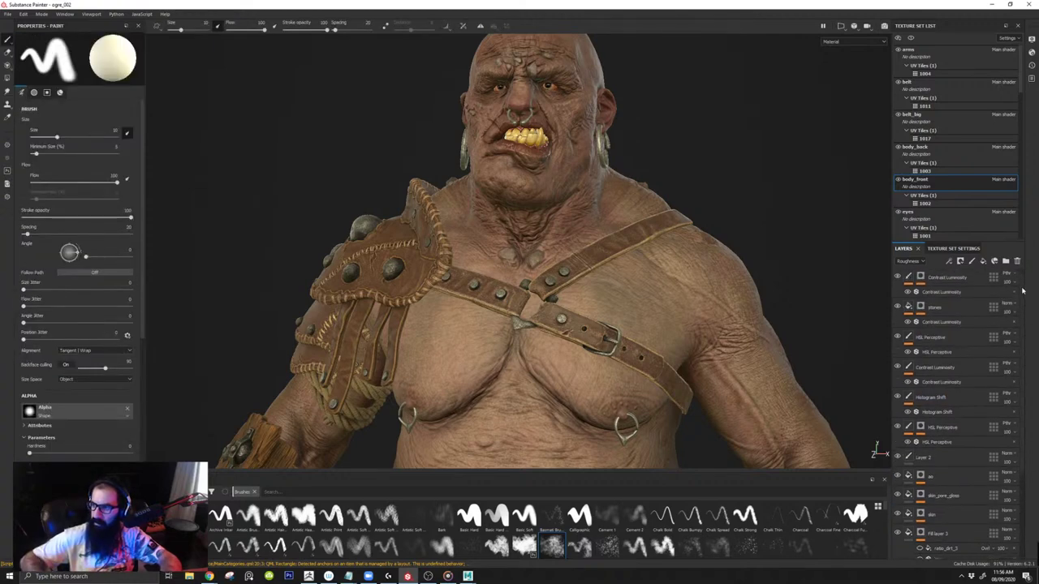
{"action": "left_click", "coordinate": [956, 284], "text": "shift"}
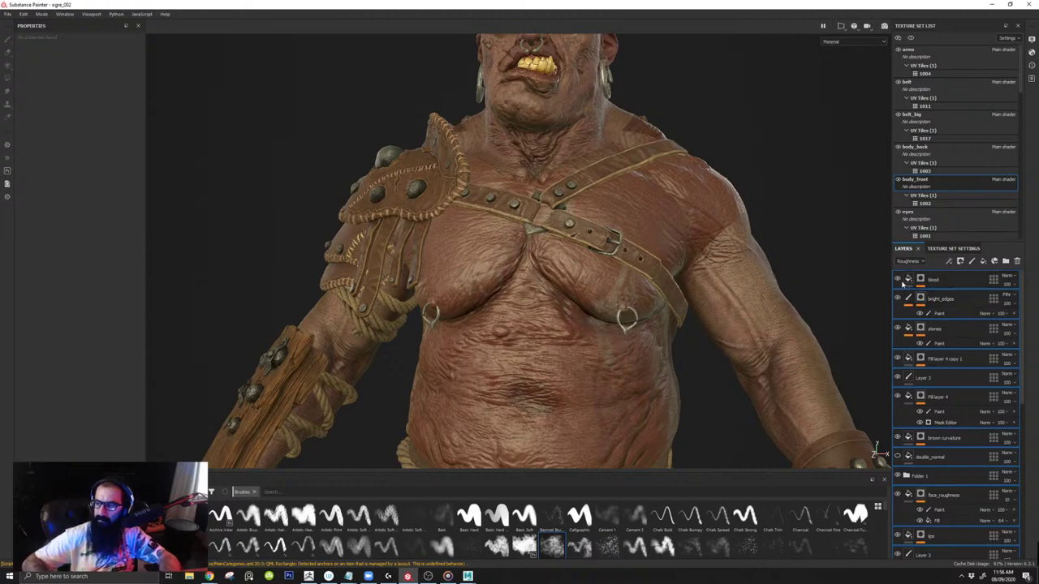
Step: Hide the pasted head layers in body_front, from blood down through face_roughness, lips and Layer 2 to skin
{"action": "left_click", "coordinate": [898, 280]}
{"action": "left_click", "coordinate": [898, 298]}
{"action": "left_click", "coordinate": [899, 329]}
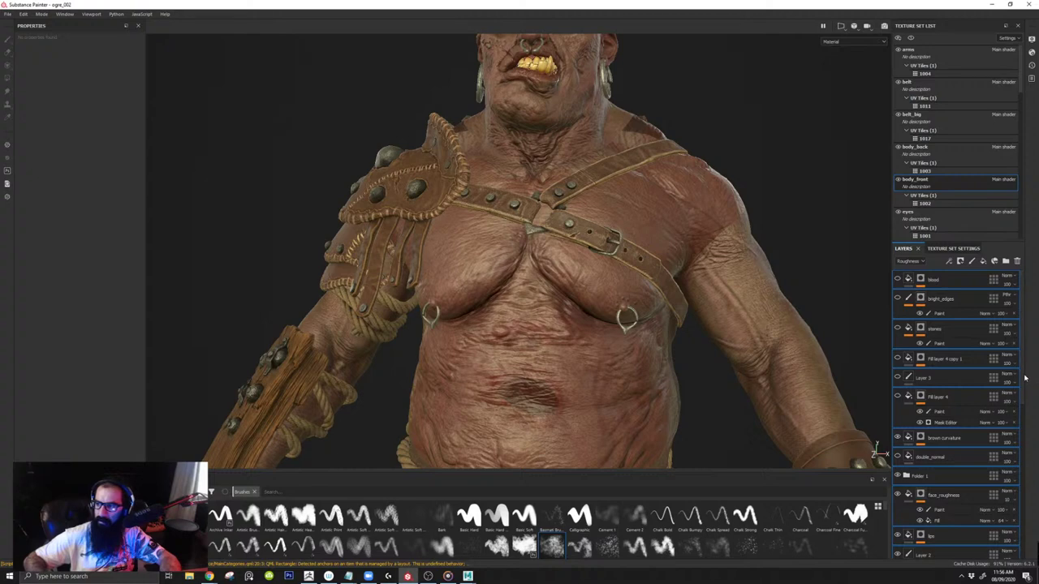
{"action": "scroll", "coordinate": [933, 377], "scroll_direction": "down", "scroll_amount": 3}
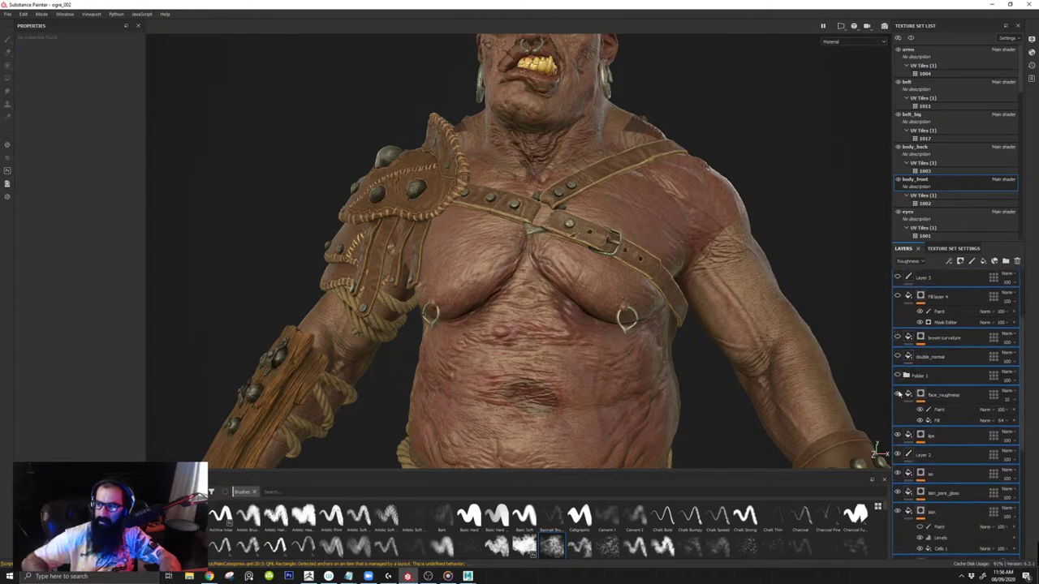
{"action": "scroll", "coordinate": [1006, 430], "scroll_direction": "down", "scroll_amount": 3}
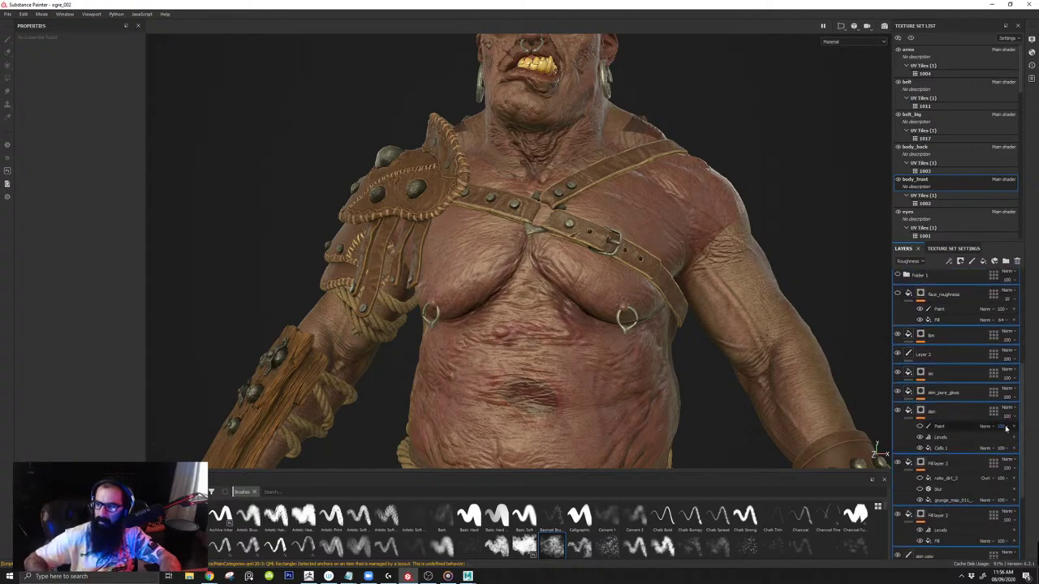
{"action": "left_click", "coordinate": [898, 335]}
{"action": "left_click", "coordinate": [898, 355]}
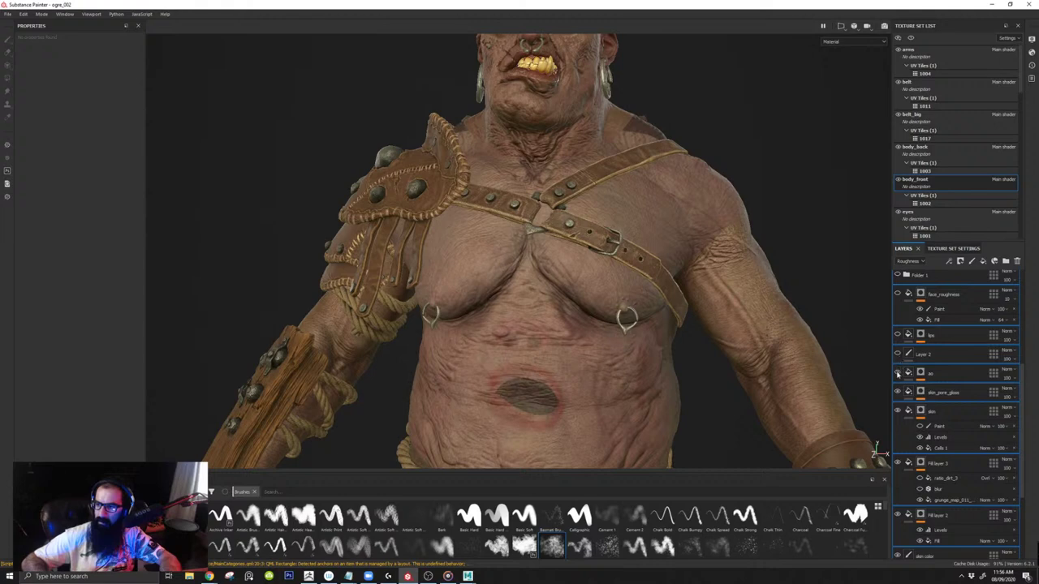
Step: Delete the pasted duplicates of Fill layer 1 and Layer 1 directly below skin color, keeping the body's own base layers
{"action": "scroll", "coordinate": [1021, 405], "scroll_direction": "down", "scroll_amount": 4}
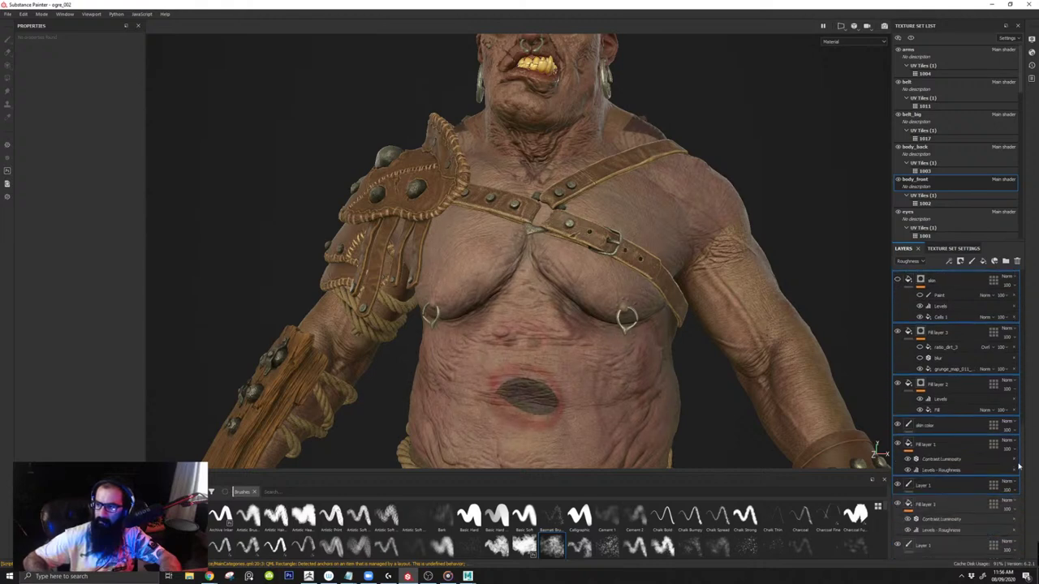
{"action": "left_click", "coordinate": [938, 448]}
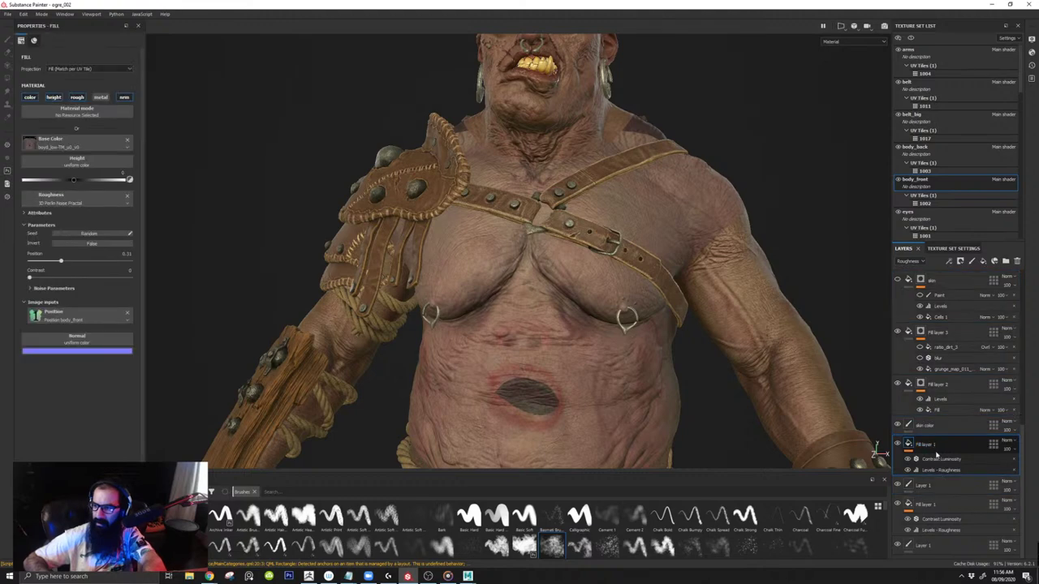
{"action": "key", "text": "Delete"}
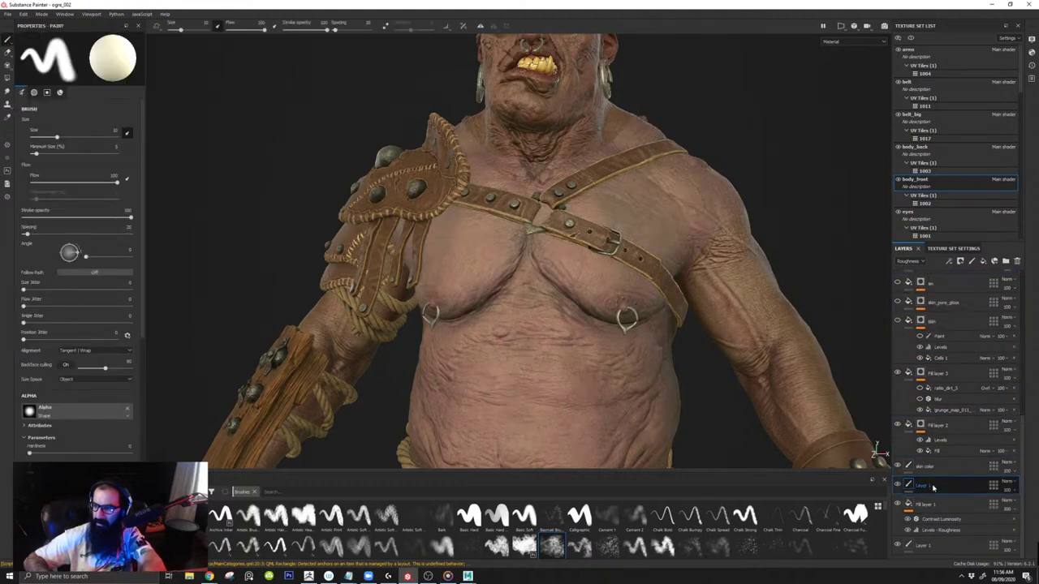
{"action": "key", "text": "Delete"}
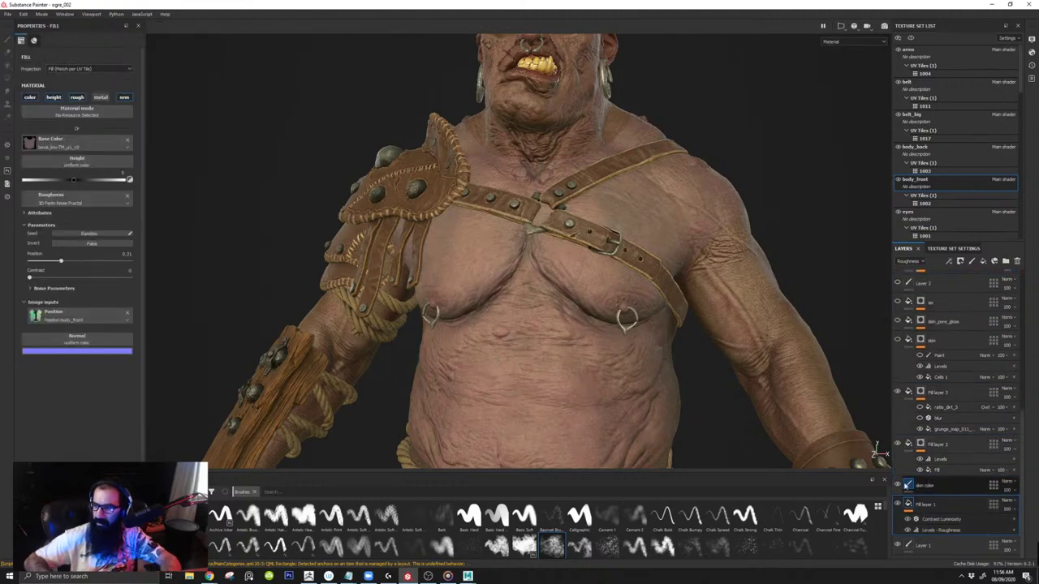
Step: Inspect the torso and belly from several angles and compare the skin with Fill layer 1 turned off and on
{"action": "middle_click_drag", "start_coordinate": [629, 290], "coordinate": [573, 177], "text": "alt"}
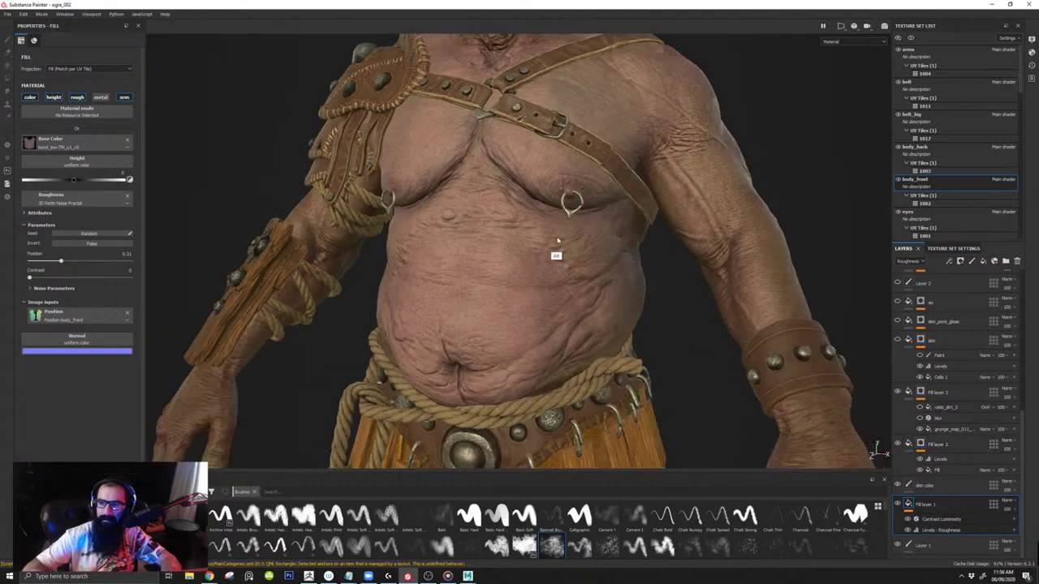
{"action": "left_click_drag", "start_coordinate": [620, 243], "coordinate": [529, 252], "text": "alt"}
{"action": "middle_click_drag", "start_coordinate": [532, 244], "coordinate": [557, 286], "text": "alt"}
{"action": "left_click_drag", "start_coordinate": [557, 286], "coordinate": [637, 294], "text": "alt"}
{"action": "left_click_drag", "start_coordinate": [464, 325], "coordinate": [576, 302], "text": "alt"}
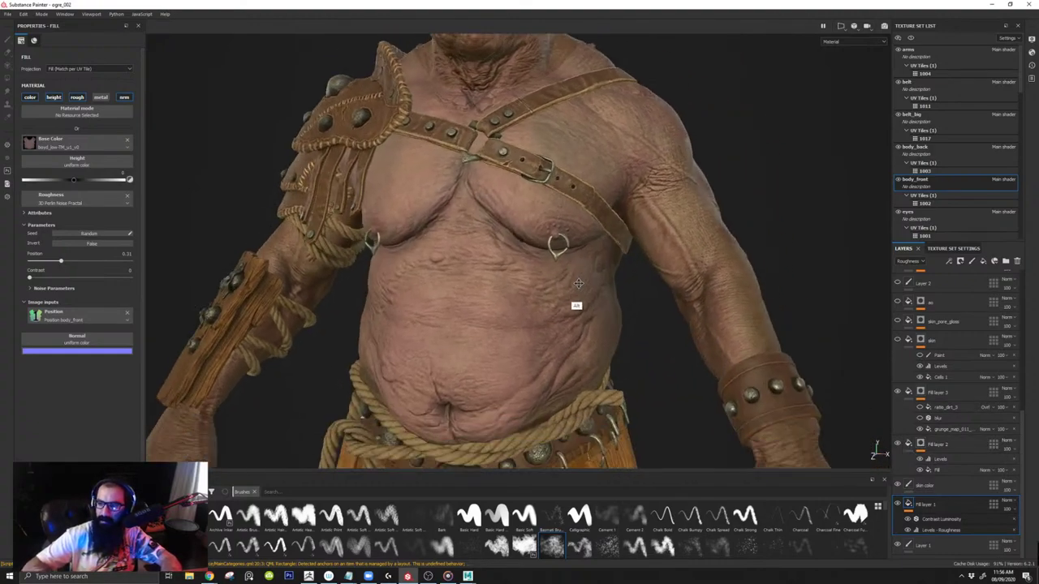
{"action": "left_click", "coordinate": [898, 504]}
{"action": "left_click", "coordinate": [897, 504]}
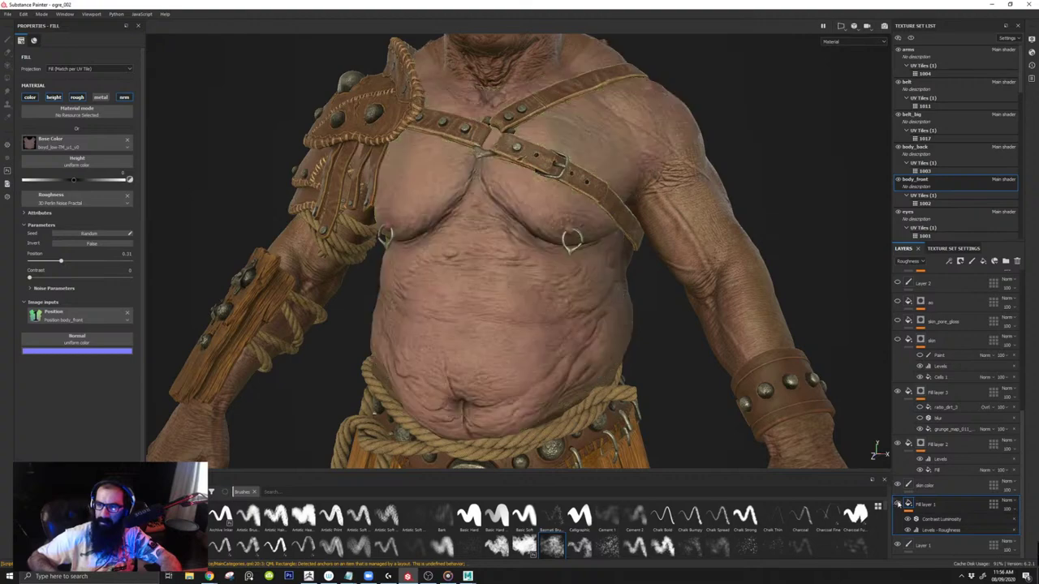
Step: Display only the Base Color channel in the viewport and hide Fill layer 3 and Fill layer 2
{"action": "key", "text": "c"}
{"action": "left_click_drag", "start_coordinate": [527, 284], "coordinate": [622, 313], "text": "alt"}
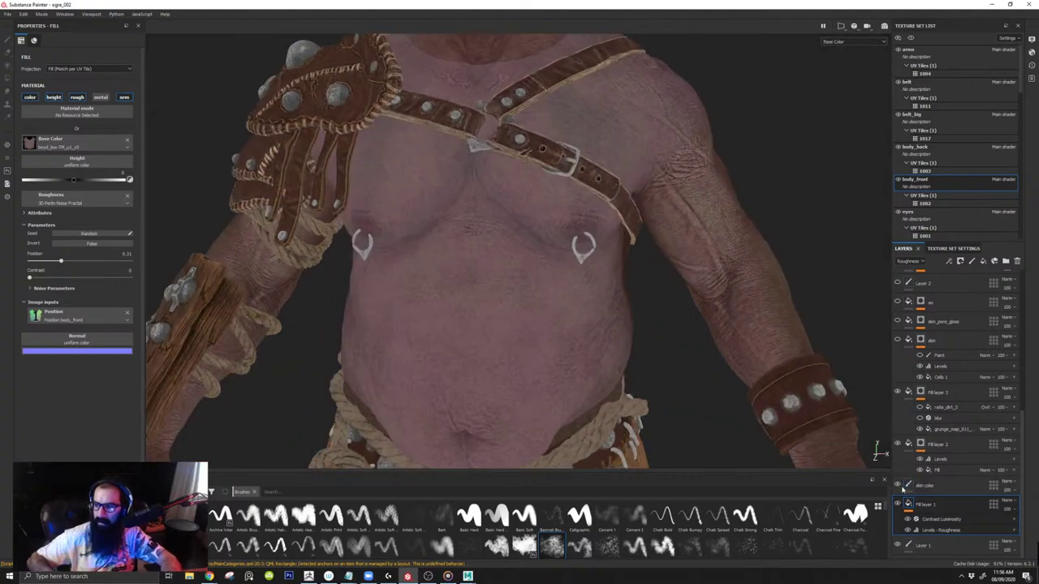
{"action": "left_click_drag", "start_coordinate": [1023, 425], "coordinate": [1025, 488]}
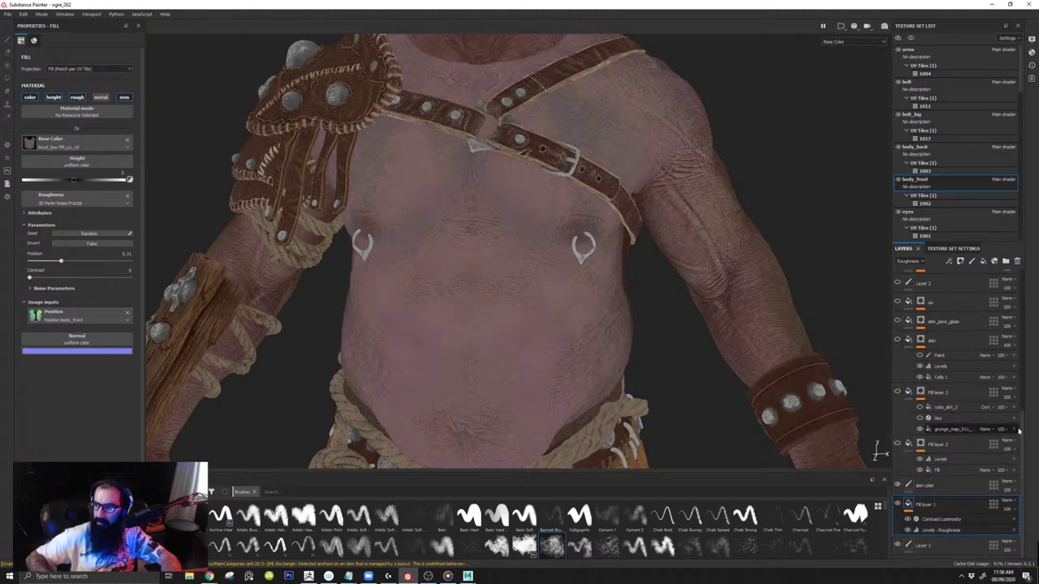
{"action": "scroll", "coordinate": [1008, 390], "scroll_direction": "up", "scroll_amount": 5}
{"action": "scroll", "coordinate": [1009, 378], "scroll_direction": "down", "scroll_amount": 5}
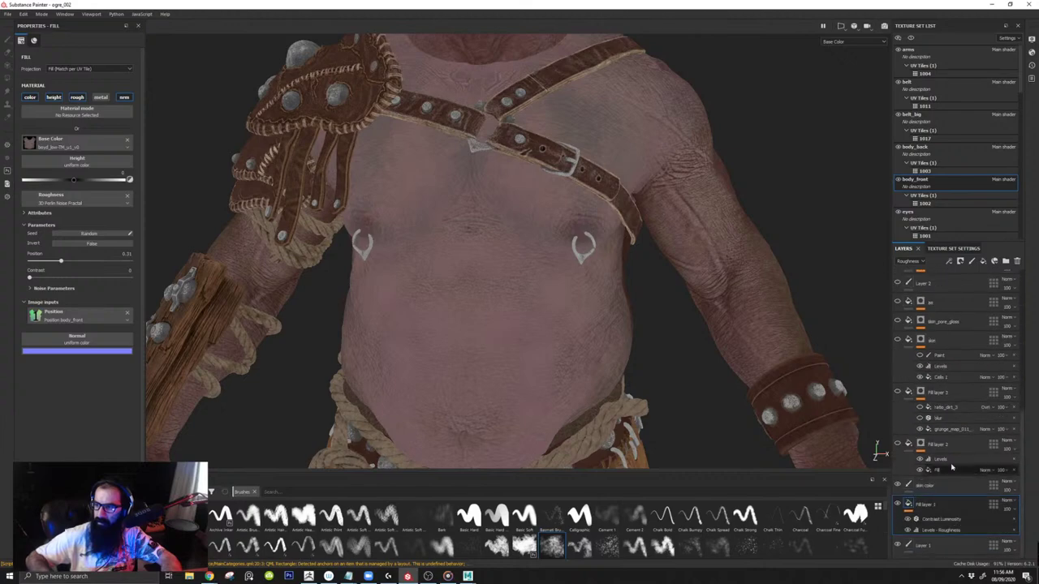
Step: Compare the torso's base color with the skin color layer off and on, checking the belly and chest up close
{"action": "middle_click_drag", "start_coordinate": [637, 375], "coordinate": [658, 301], "text": "alt"}
{"action": "right_click_drag", "start_coordinate": [658, 302], "coordinate": [799, 386], "text": "alt"}
{"action": "left_click", "coordinate": [898, 486]}
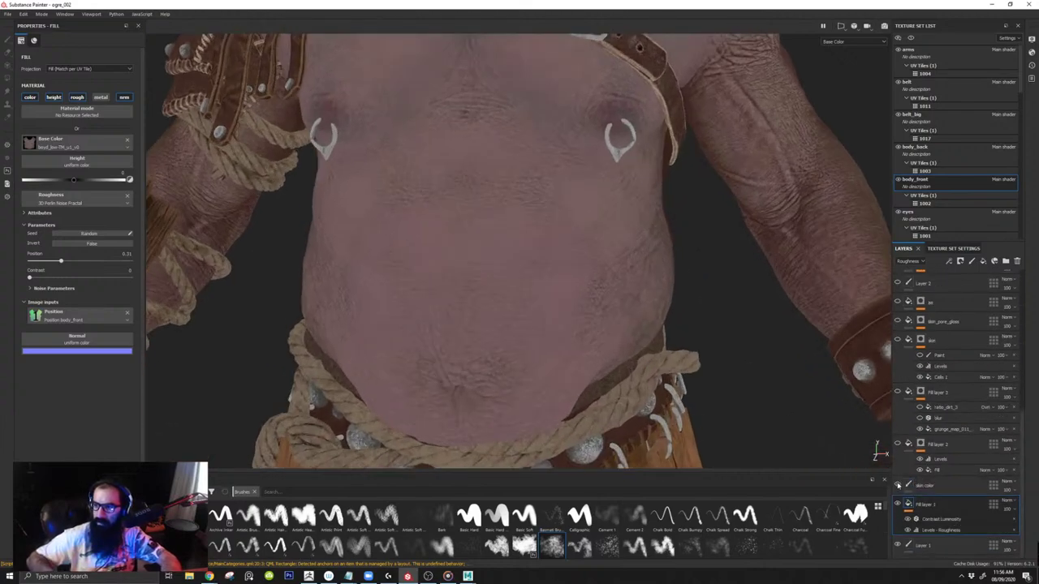
{"action": "left_click", "coordinate": [898, 486]}
{"action": "middle_click_drag", "start_coordinate": [657, 226], "coordinate": [664, 406], "text": "alt"}
{"action": "right_click_drag", "start_coordinate": [664, 406], "coordinate": [675, 358], "text": "alt"}
{"action": "left_click_drag", "start_coordinate": [674, 357], "coordinate": [661, 357], "text": "alt"}
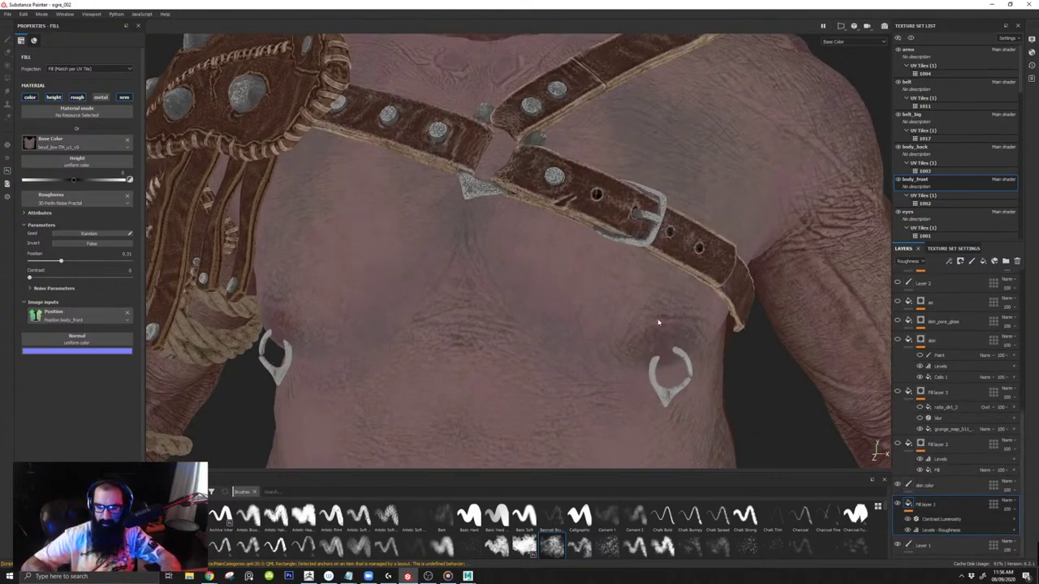
{"action": "key", "text": "m"}
{"action": "key", "text": "c"}
{"action": "scroll", "coordinate": [670, 328], "scroll_direction": "down", "scroll_amount": 1}
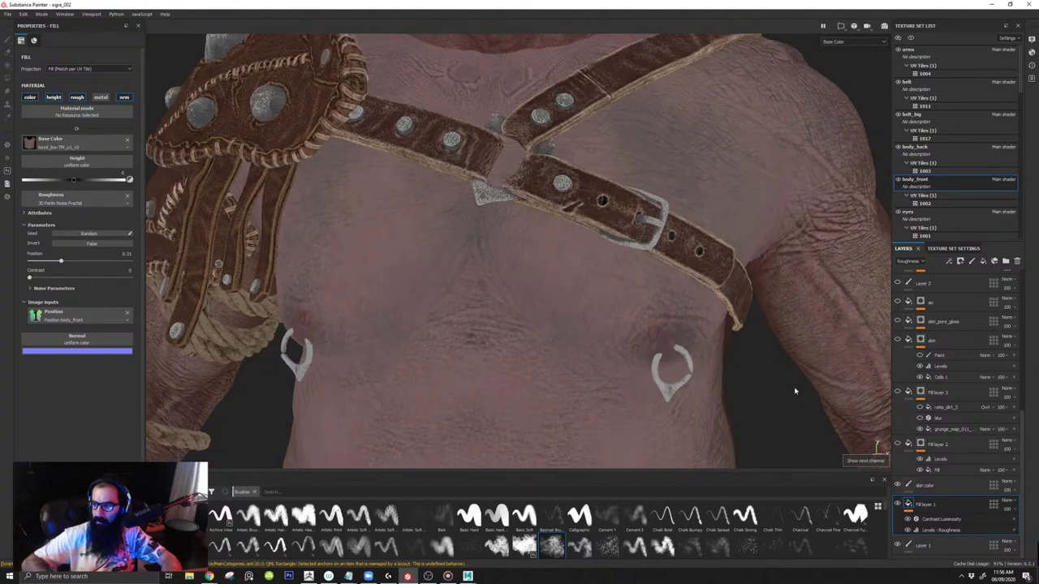
Step: Select the skin color paint layer and enlarge the shelf to show more rows of brushes
{"action": "left_click", "coordinate": [907, 485]}
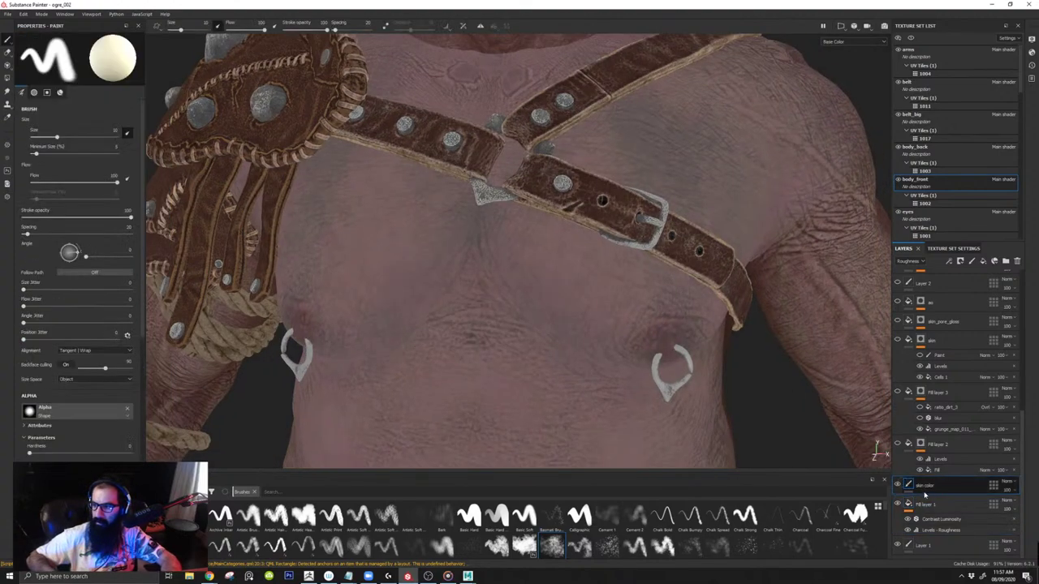
{"action": "left_click_drag", "start_coordinate": [656, 236], "coordinate": [531, 299], "text": "alt"}
{"action": "scroll", "coordinate": [531, 300], "scroll_direction": "down", "scroll_amount": 3}
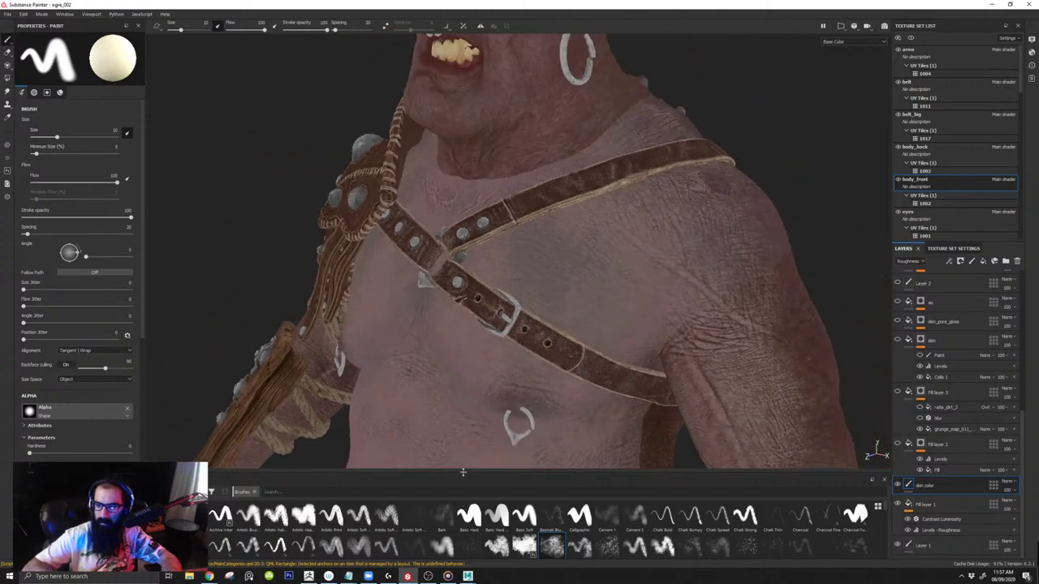
{"action": "left_click_drag", "start_coordinate": [464, 473], "coordinate": [464, 412]}
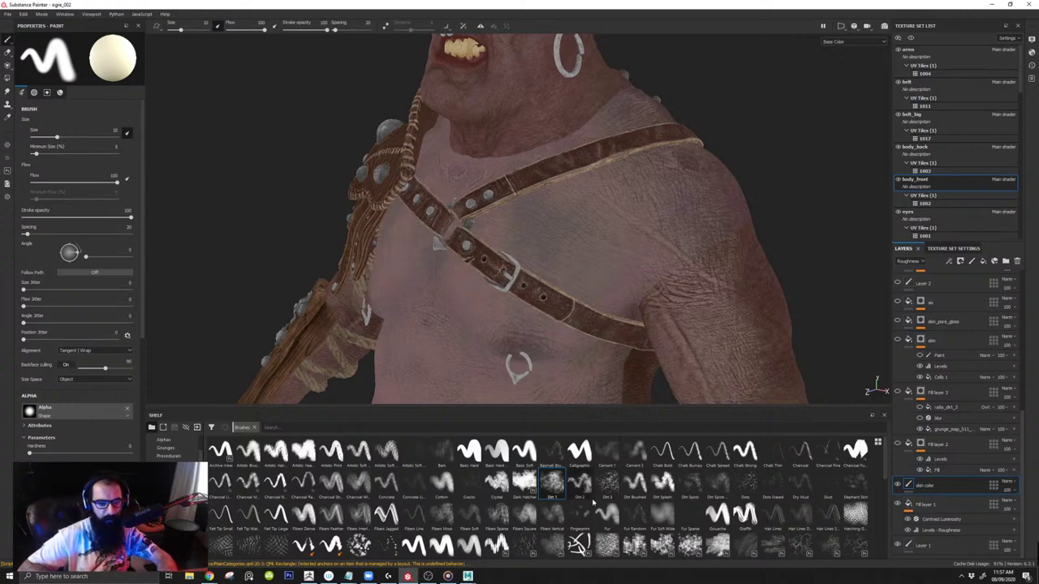
{"action": "mouse_move", "coordinate": [505, 469]}
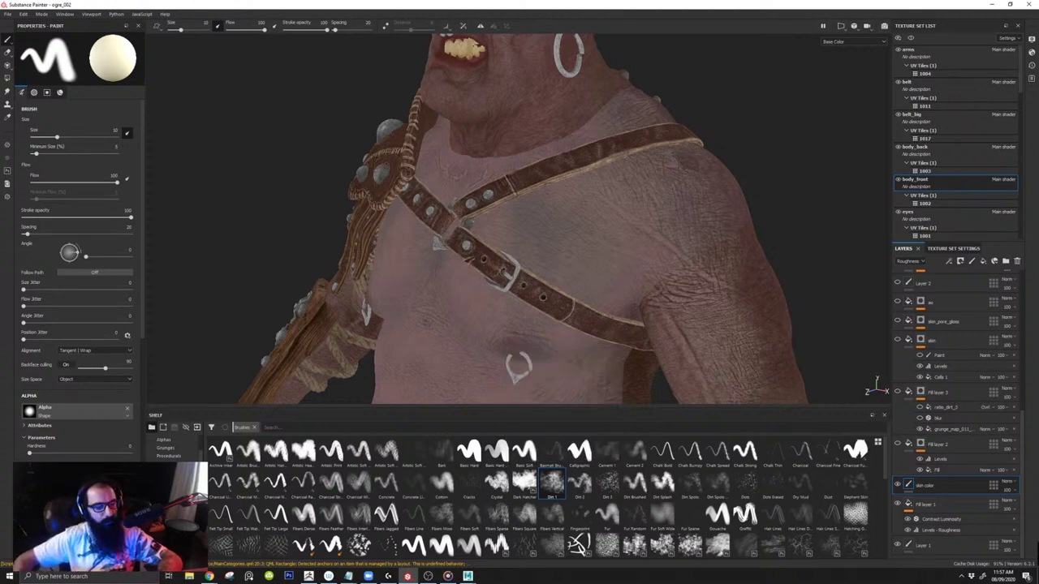
{"action": "key", "text": "alt+Tab"}
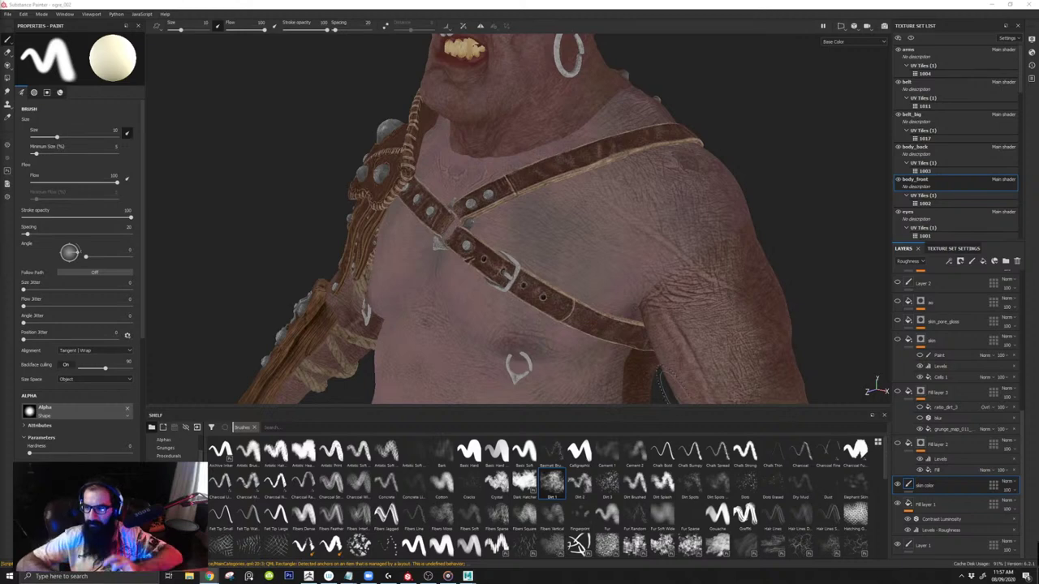
{"action": "left_click_drag", "start_coordinate": [681, 411], "coordinate": [681, 451]}
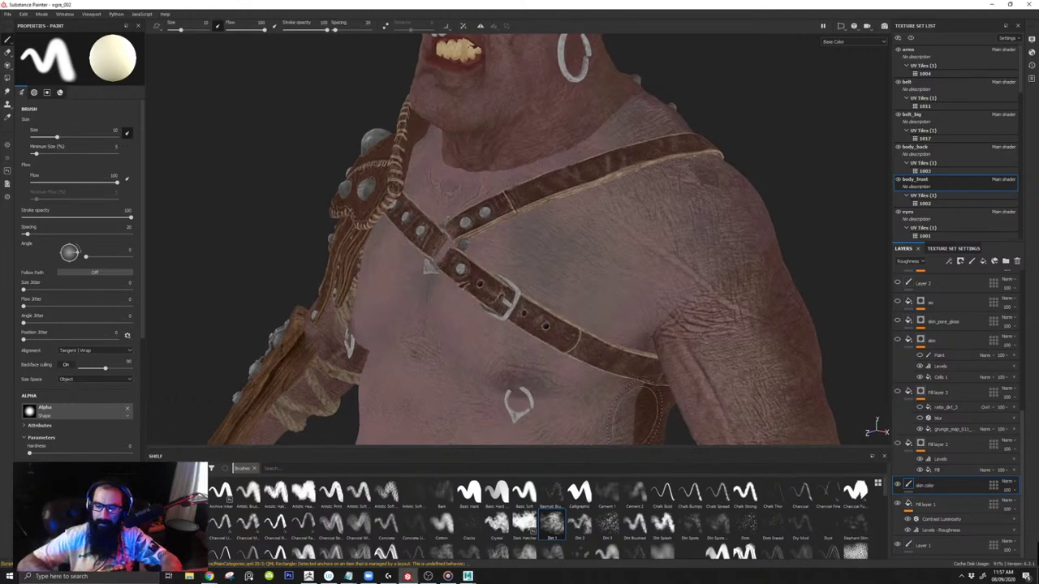
{"action": "mouse_move", "coordinate": [539, 327]}
{"action": "left_mouse_down", "text": "alt"}
{"action": "mouse_move", "coordinate": [575, 349]}
{"action": "mouse_move", "coordinate": [556, 316]}
{"action": "left_mouse_up", "text": "alt"}
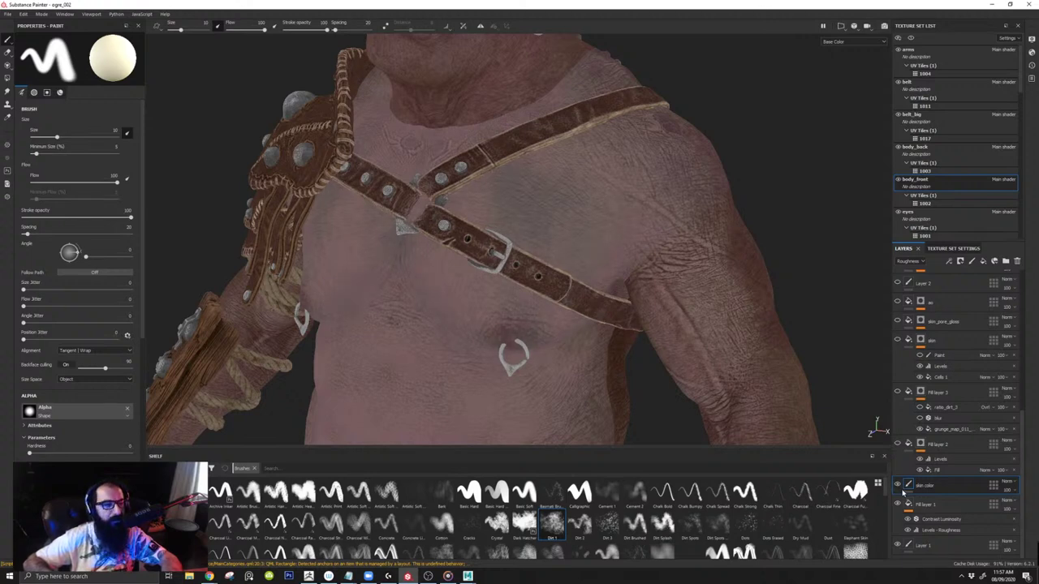
Step: Turn Fill layer 2 back on, comparing the torso with it off and on, and check the belly
{"action": "left_click", "coordinate": [898, 444]}
{"action": "left_click", "coordinate": [898, 444]}
{"action": "left_click", "coordinate": [899, 445]}
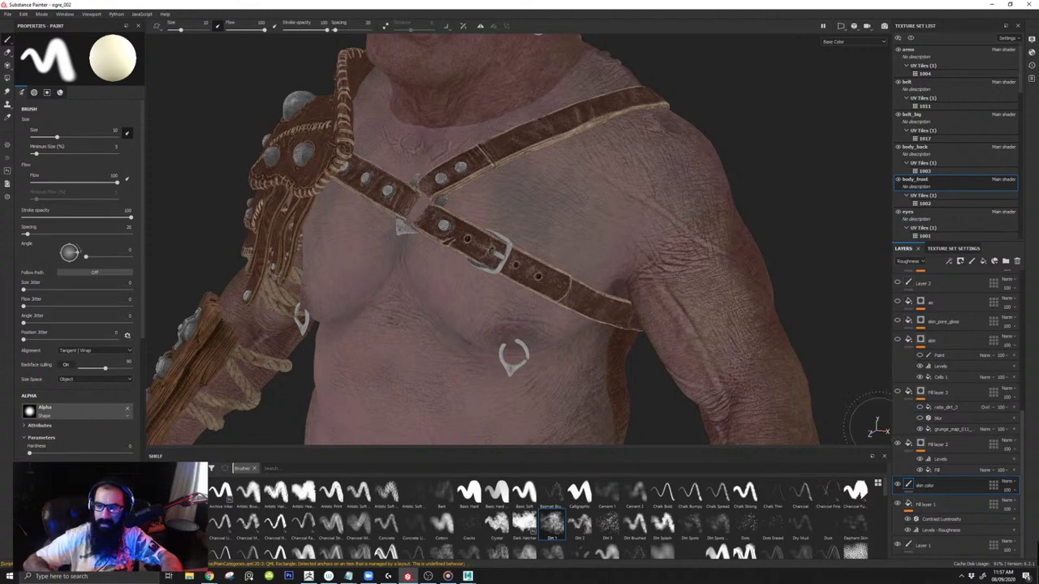
{"action": "middle_click_drag", "start_coordinate": [614, 390], "coordinate": [614, 194], "text": "alt"}
{"action": "mouse_move", "coordinate": [615, 193]}
{"action": "left_mouse_down", "text": "alt"}
{"action": "mouse_move", "coordinate": [528, 222]}
{"action": "mouse_move", "coordinate": [545, 254]}
{"action": "left_mouse_up", "text": "alt"}
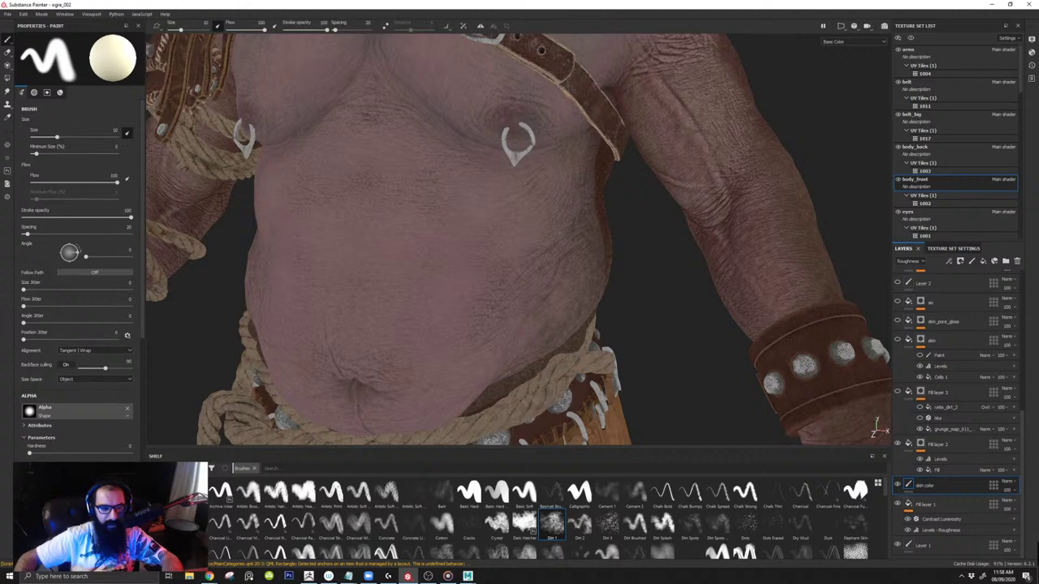
Step: Compare the torso with the body_back texture set hidden and shown
{"action": "left_click", "coordinate": [208, 576]}
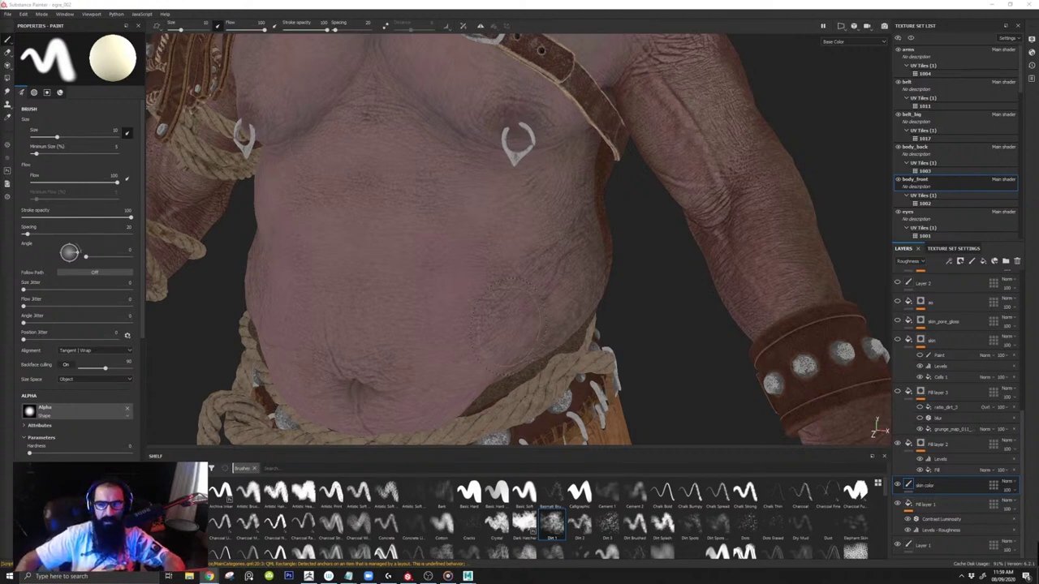
{"action": "right_click_drag", "start_coordinate": [506, 323], "coordinate": [406, 292], "text": "alt"}
{"action": "left_click_drag", "start_coordinate": [406, 292], "coordinate": [371, 274], "text": "alt"}
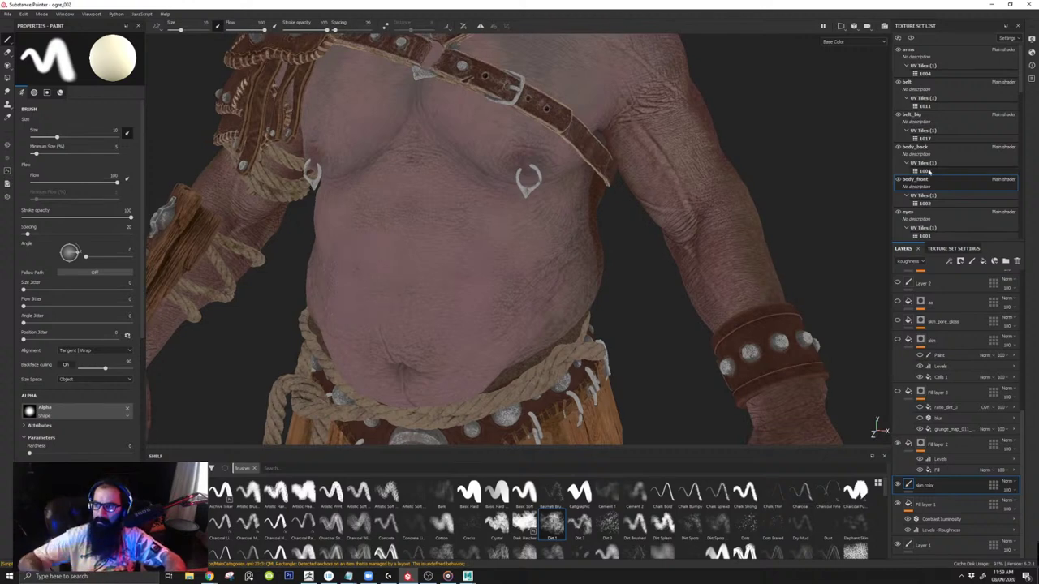
{"action": "left_click", "coordinate": [899, 148]}
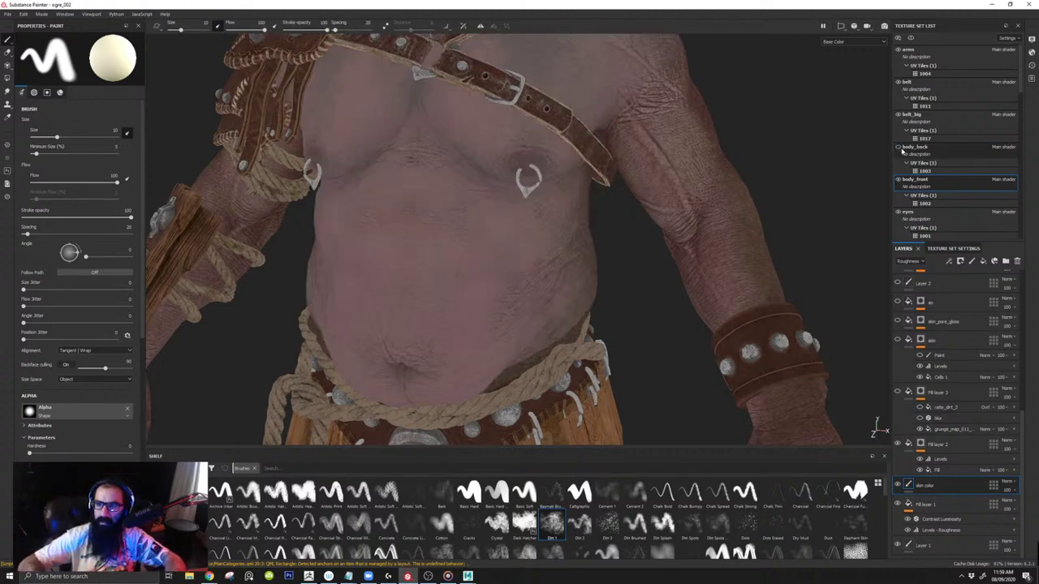
{"action": "left_click", "coordinate": [900, 149]}
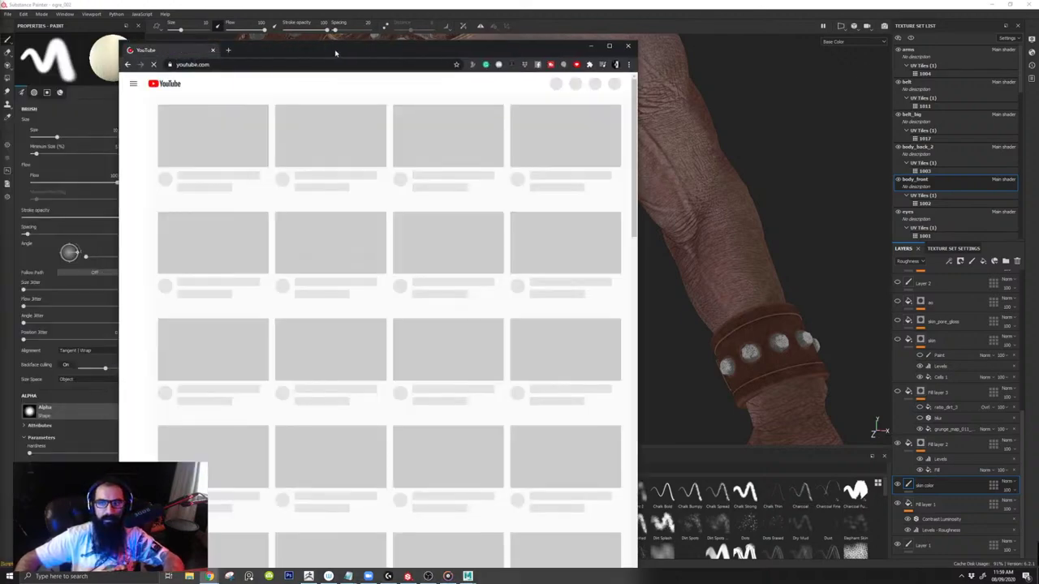
Step: In the Chrome window with YouTube, open the account's own channel page and go to YouTube Studio
{"action": "double_click", "coordinate": [337, 52]}
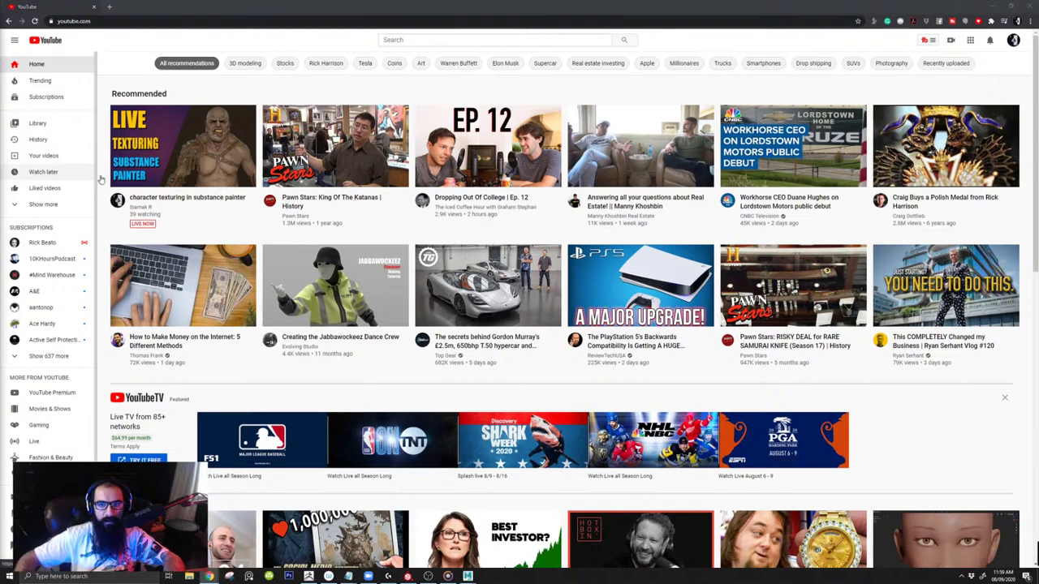
{"action": "left_click", "coordinate": [1013, 40]}
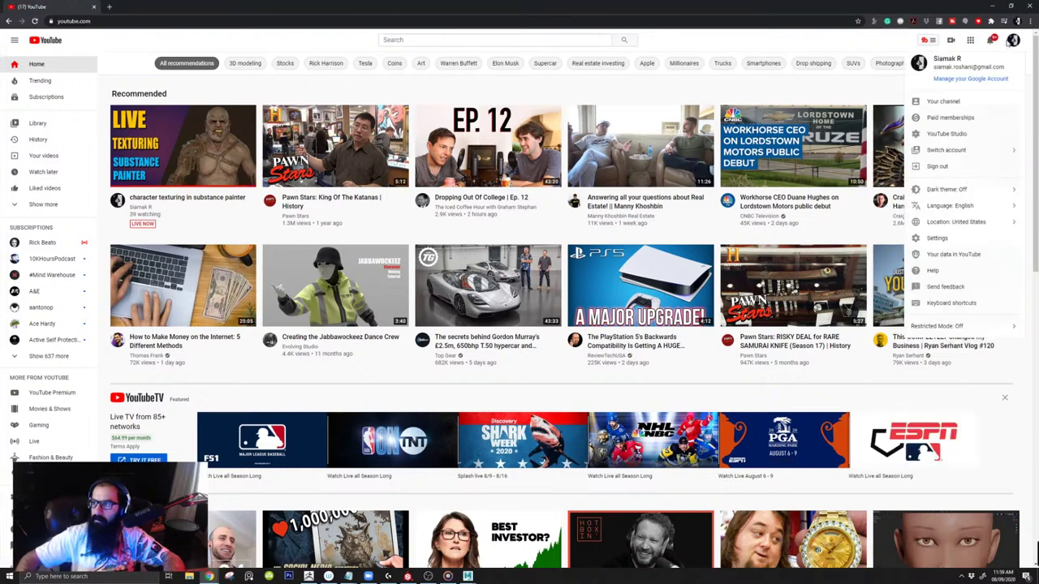
{"action": "left_click", "coordinate": [938, 101]}
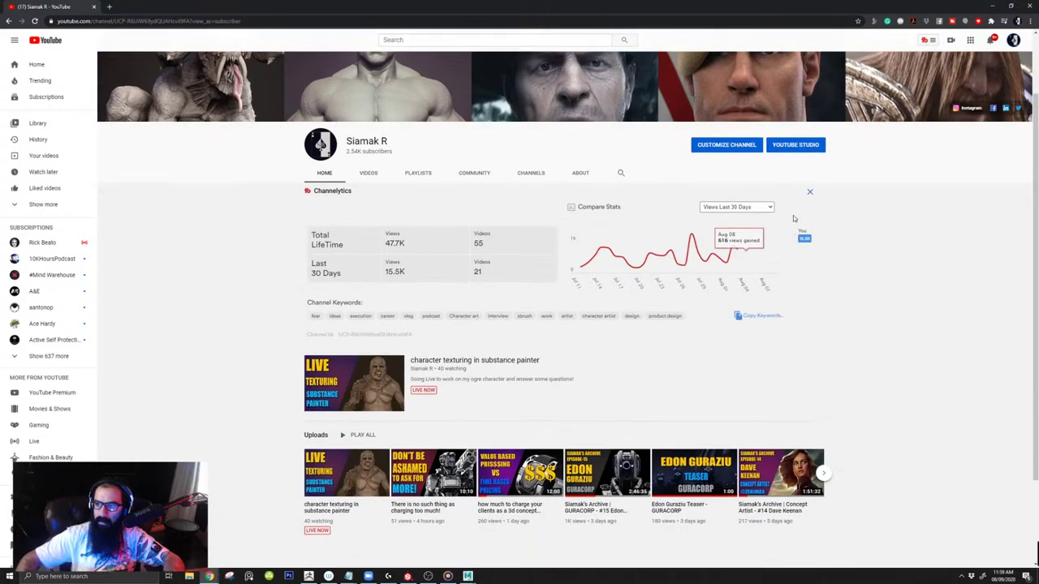
{"action": "left_click", "coordinate": [795, 145]}
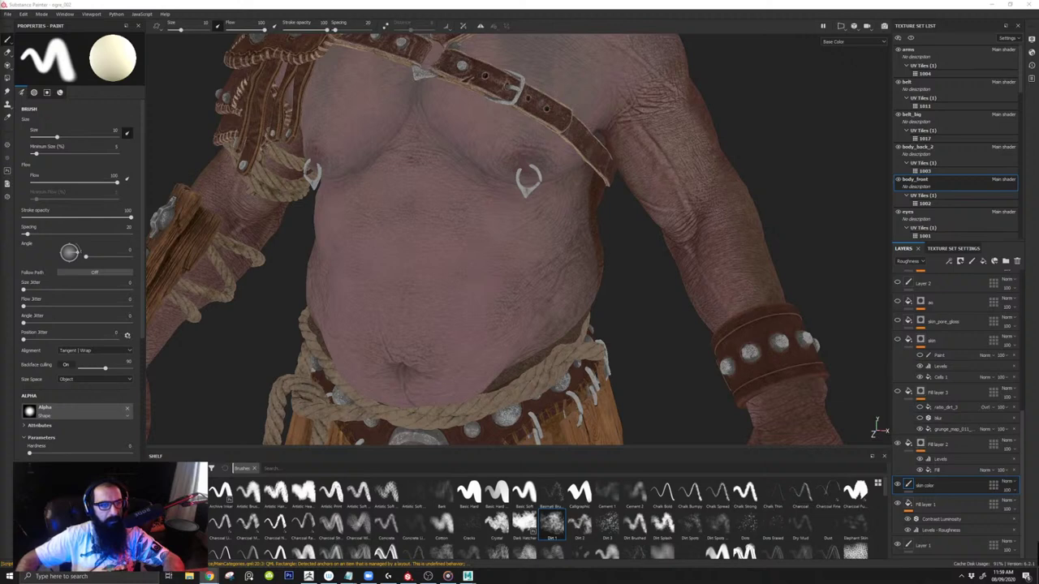
Step: Maximize the Character Artist #10 interview page, rewind the video to its start, select its web address, and return to Substance Painter
{"action": "left_click_drag", "start_coordinate": [1038, 79], "coordinate": [585, 79]}
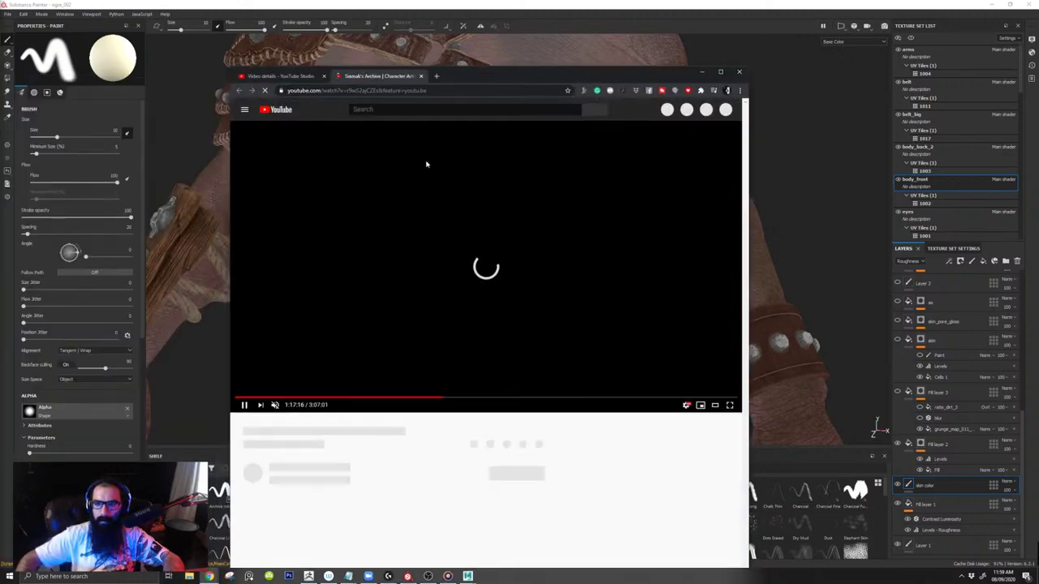
{"action": "double_click", "coordinate": [469, 78]}
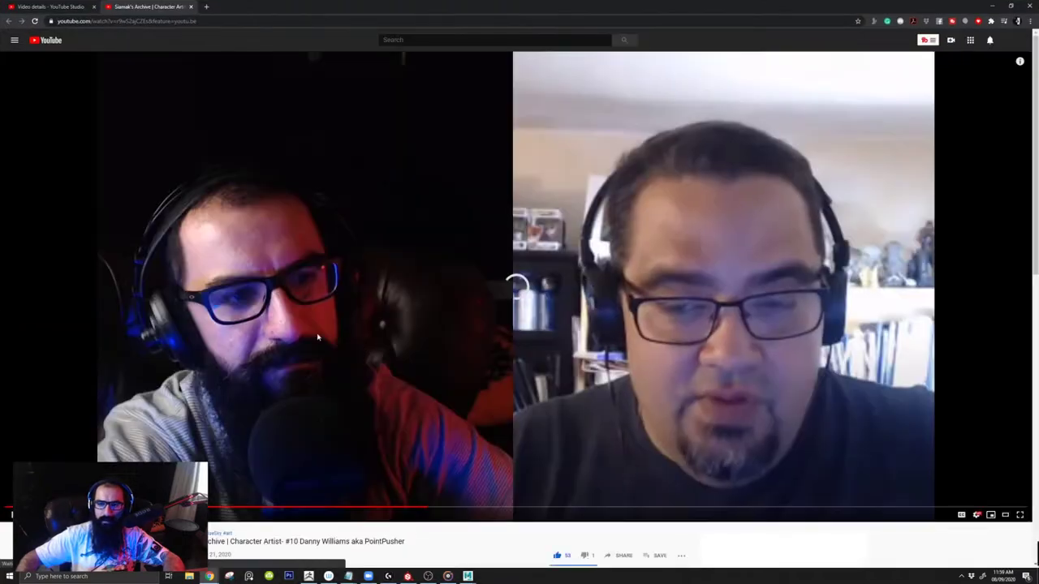
{"action": "scroll", "coordinate": [244, 358], "scroll_direction": "down", "scroll_amount": 2}
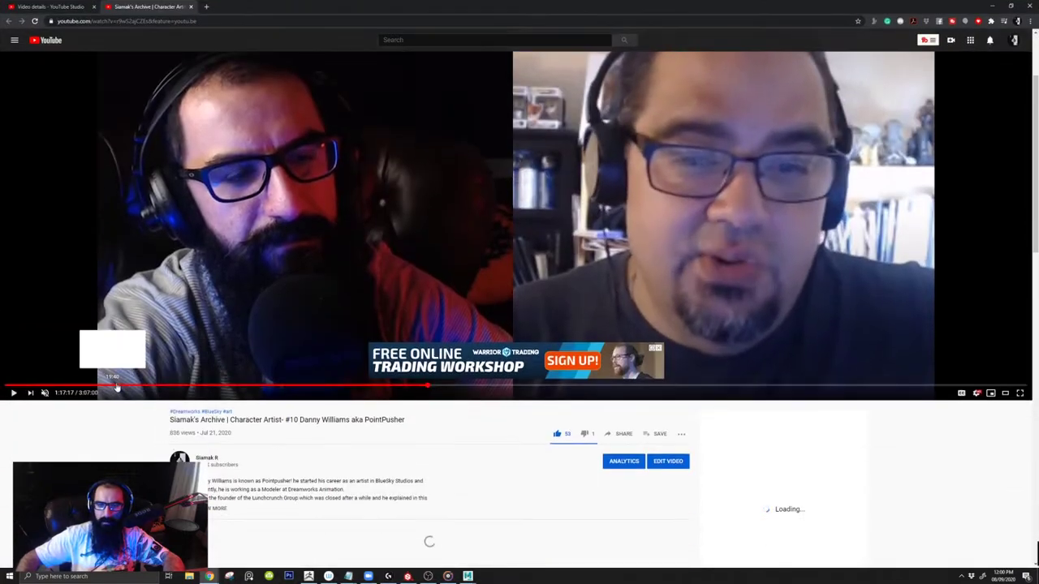
{"action": "left_click", "coordinate": [10, 388]}
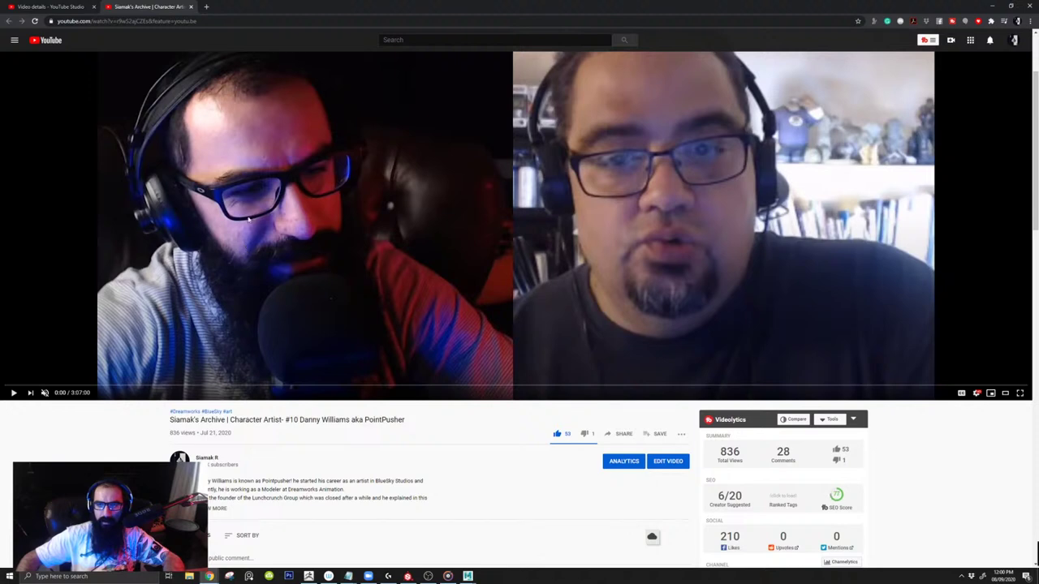
{"action": "left_click", "coordinate": [138, 21]}
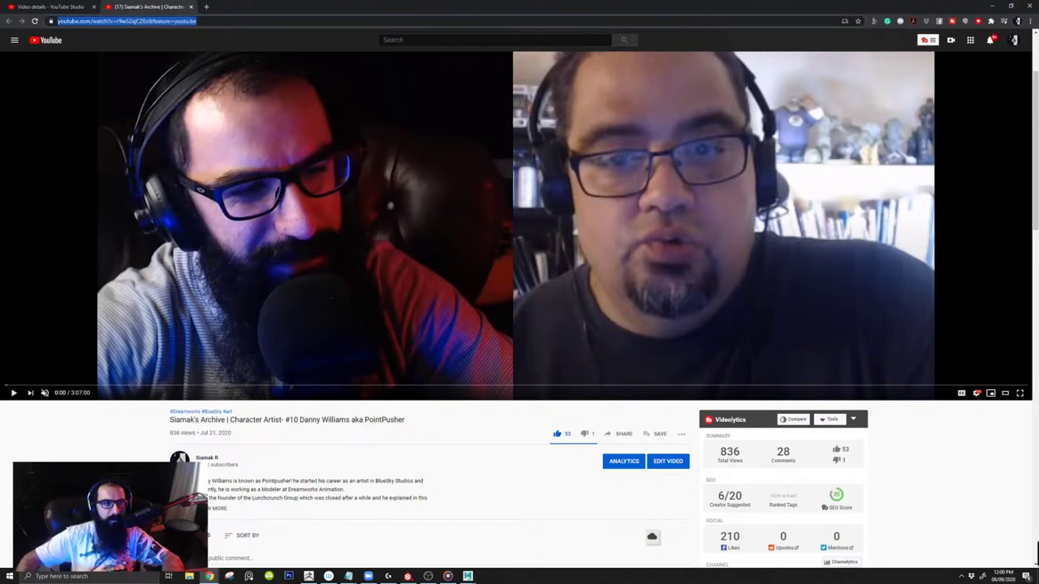
{"action": "key", "text": "alt+Tab"}
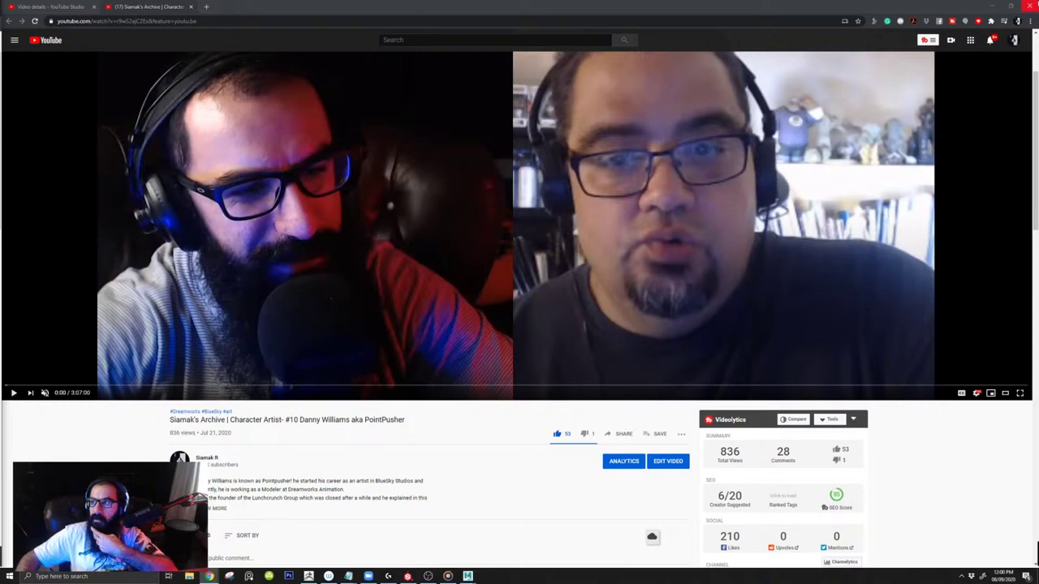
{"action": "left_click", "coordinate": [992, 7]}
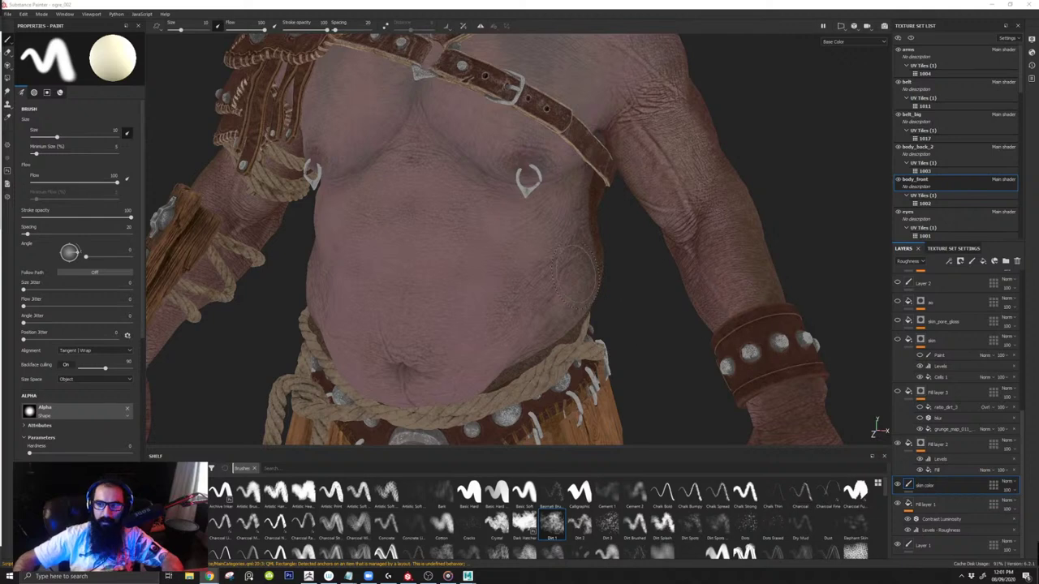
Step: Examine the base color of the chest, belly and shoulders from several angles and distances
{"action": "mouse_move", "coordinate": [580, 256]}
{"action": "left_mouse_down", "text": "alt"}
{"action": "mouse_move", "coordinate": [568, 258]}
{"action": "mouse_move", "coordinate": [584, 255]}
{"action": "left_mouse_up", "text": "alt"}
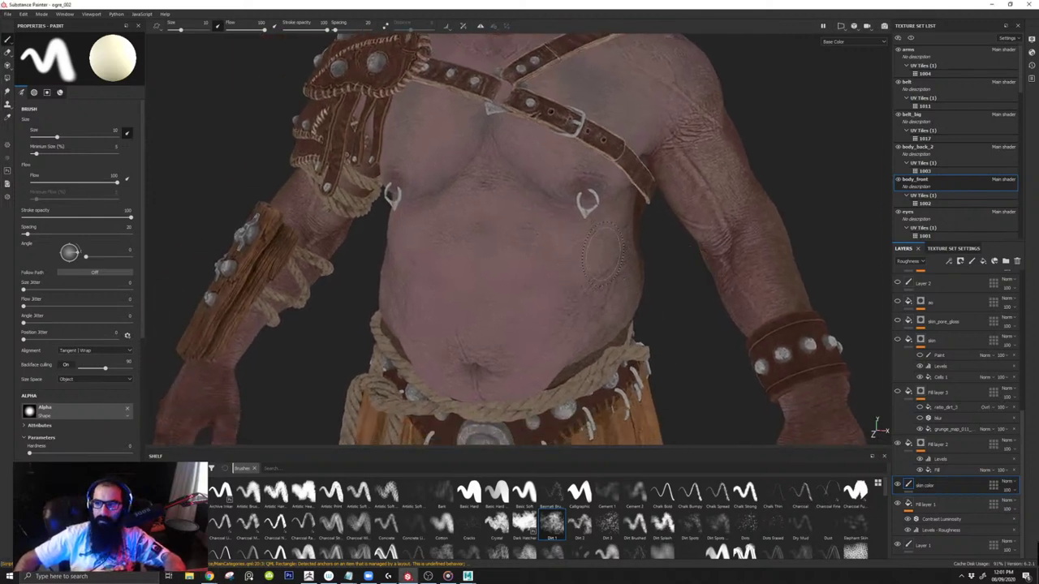
{"action": "middle_click_drag", "start_coordinate": [617, 234], "coordinate": [583, 293], "text": "alt"}
{"action": "left_click_drag", "start_coordinate": [580, 286], "coordinate": [523, 271], "text": "alt"}
{"action": "mouse_move", "coordinate": [524, 271]}
{"action": "right_mouse_down", "text": "alt"}
{"action": "mouse_move", "coordinate": [497, 249]}
{"action": "mouse_move", "coordinate": [486, 183]}
{"action": "right_mouse_up", "text": "alt"}
{"action": "middle_click_drag", "start_coordinate": [485, 174], "coordinate": [479, 285], "text": "alt"}
{"action": "left_click_drag", "start_coordinate": [479, 286], "coordinate": [505, 285], "text": "alt"}
{"action": "middle_click_drag", "start_coordinate": [505, 286], "coordinate": [517, 181], "text": "alt"}
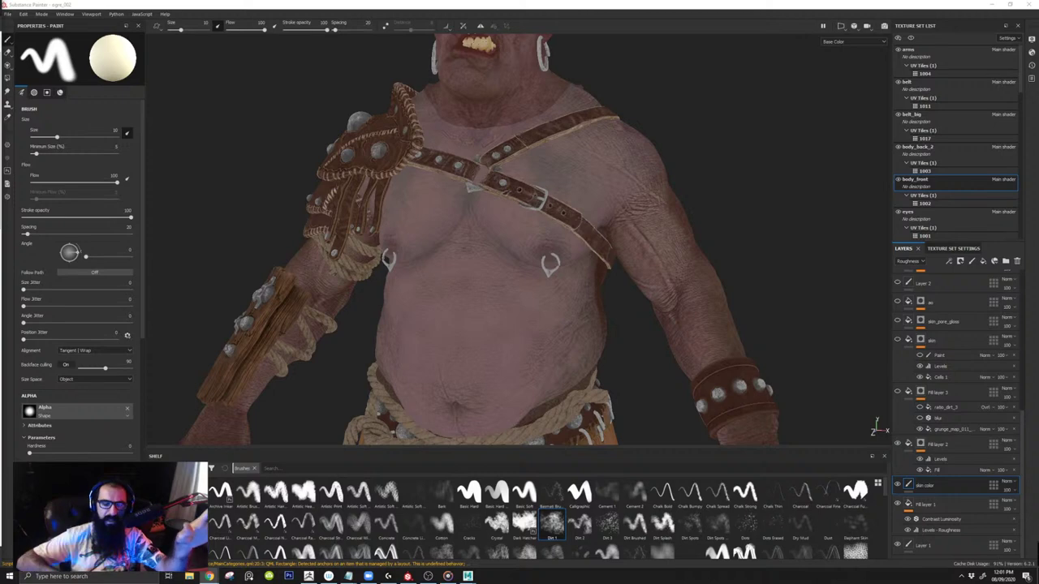
{"action": "right_click_drag", "start_coordinate": [533, 255], "coordinate": [536, 242], "text": "alt"}
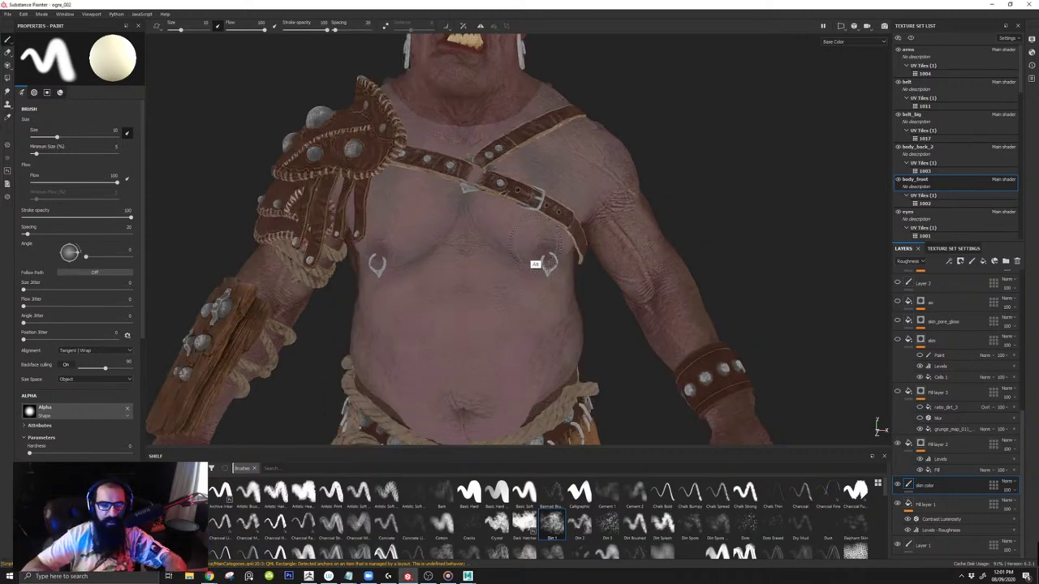
{"action": "middle_click_drag", "start_coordinate": [536, 242], "coordinate": [582, 310], "text": "alt"}
{"action": "mouse_move", "coordinate": [581, 310]}
{"action": "left_mouse_down", "text": "alt"}
{"action": "mouse_move", "coordinate": [560, 291]}
{"action": "mouse_move", "coordinate": [573, 289]}
{"action": "left_mouse_up", "text": "alt"}
{"action": "middle_click_drag", "start_coordinate": [573, 290], "coordinate": [600, 276], "text": "alt"}
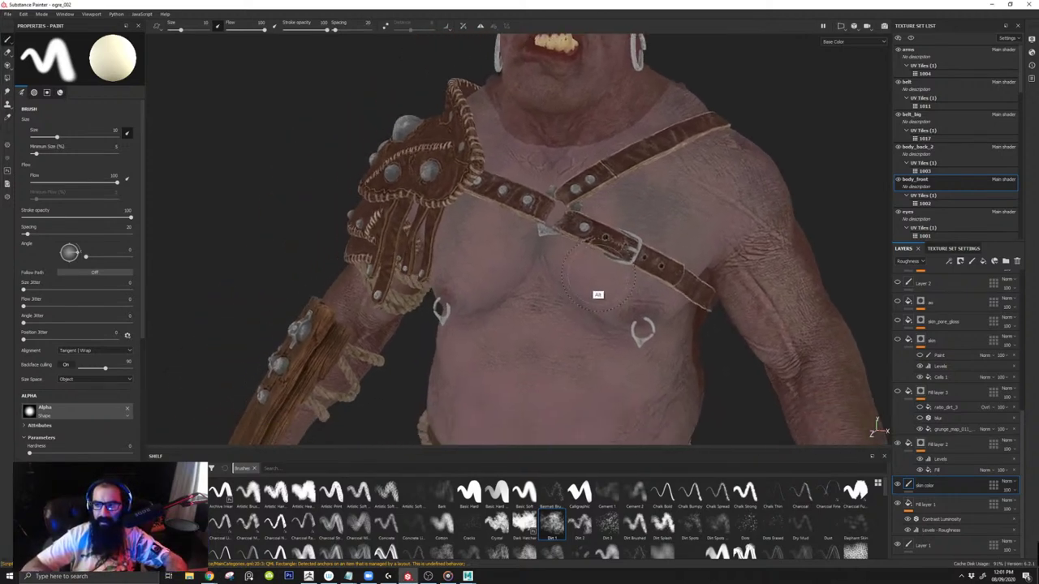
Step: Toggle the visibility of the body_back and belt_big texture sets and examine the torso against the arms
{"action": "left_click", "coordinate": [899, 151]}
{"action": "left_click", "coordinate": [899, 117]}
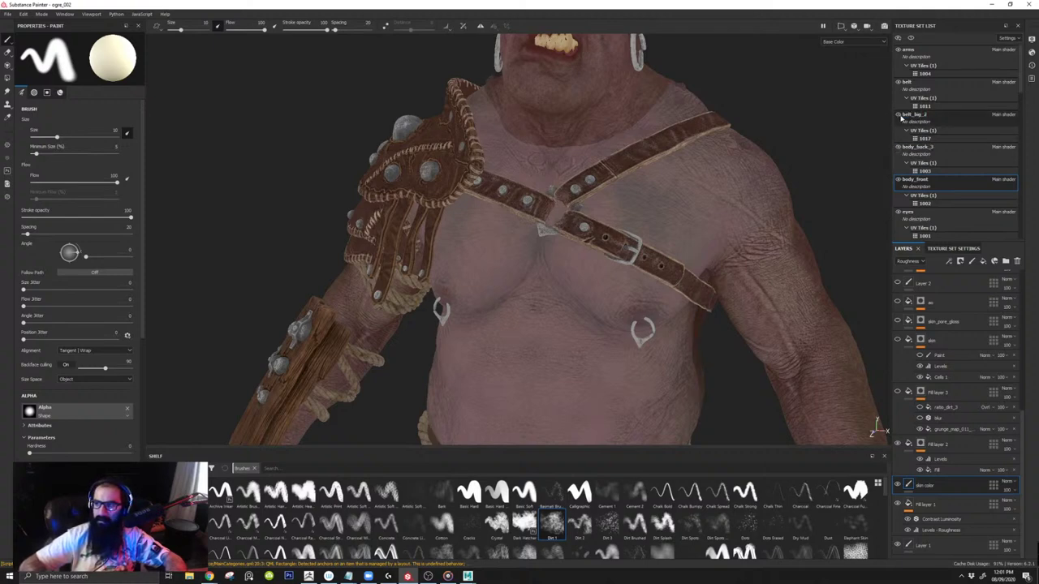
{"action": "middle_click_drag", "start_coordinate": [647, 276], "coordinate": [700, 150], "text": "alt"}
{"action": "right_click_drag", "start_coordinate": [699, 150], "coordinate": [591, 187], "text": "alt"}
{"action": "left_click_drag", "start_coordinate": [630, 258], "coordinate": [637, 253], "text": "alt"}
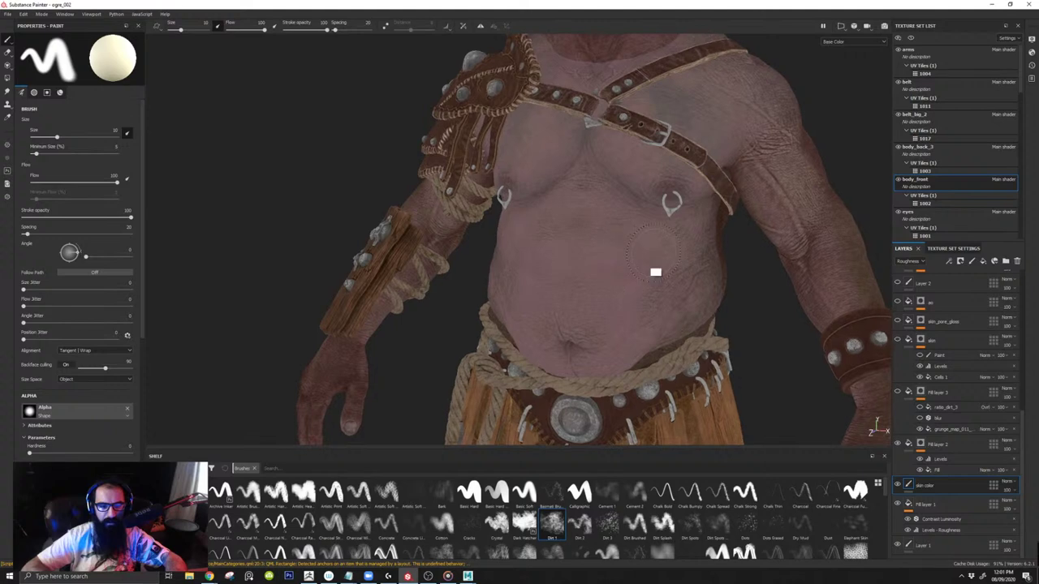
{"action": "middle_click_drag", "start_coordinate": [656, 246], "coordinate": [617, 262], "text": "alt"}
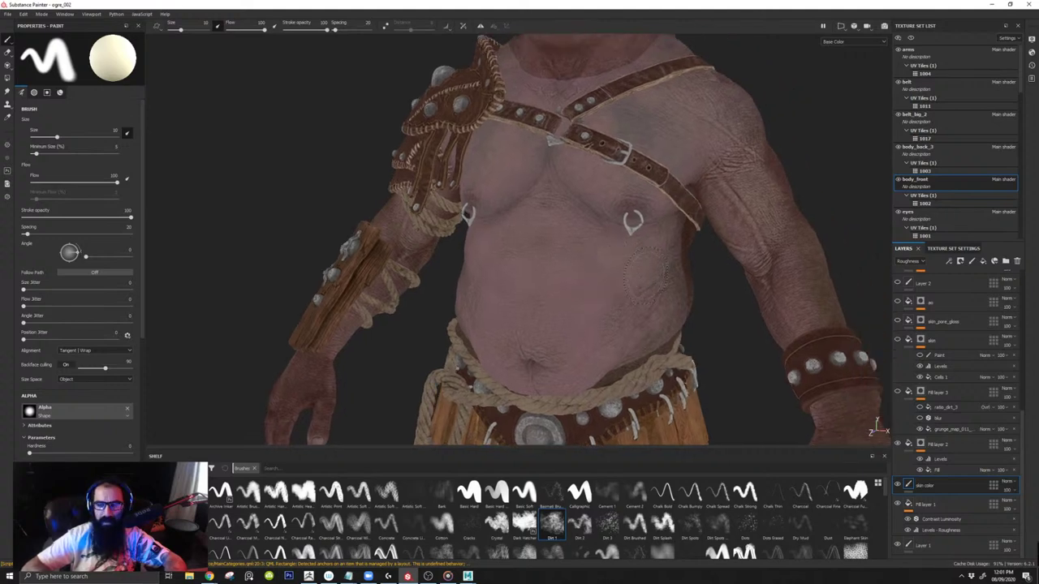
{"action": "middle_click_drag", "start_coordinate": [756, 390], "coordinate": [812, 312], "text": "alt"}
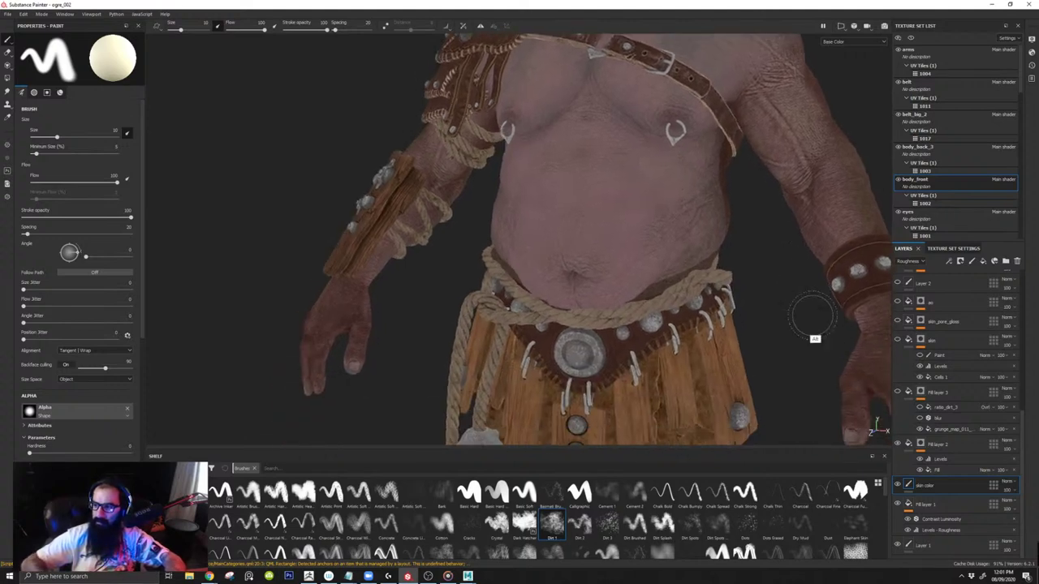
Step: Turn the Fill layer 3, skin and skin_pore_gloss layers back on and check the torso in Material and Base Color views
{"action": "right_click_drag", "start_coordinate": [694, 297], "coordinate": [644, 339], "text": "alt"}
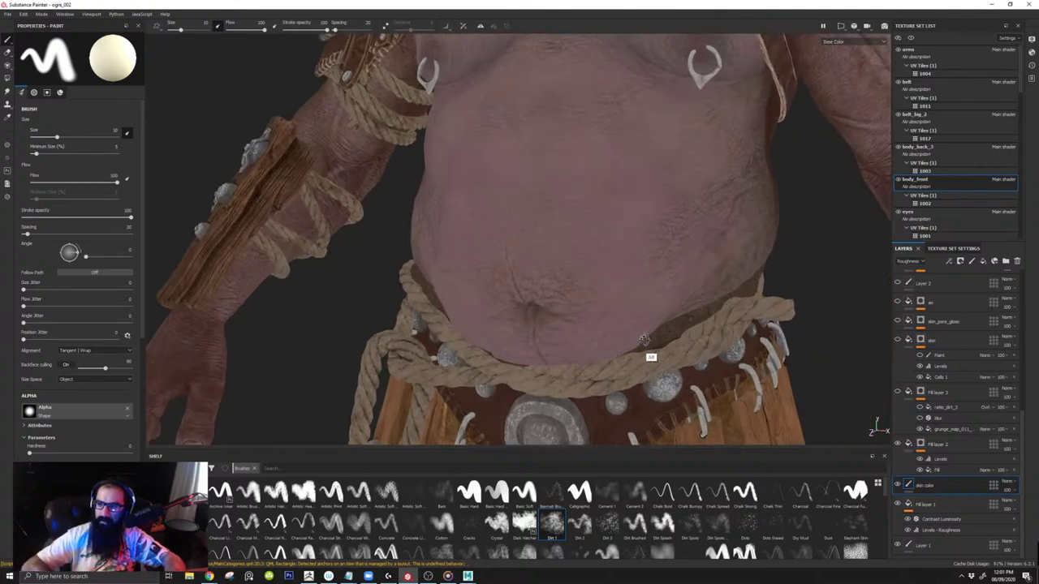
{"action": "left_click_drag", "start_coordinate": [644, 339], "coordinate": [654, 334], "text": "alt"}
{"action": "left_click", "coordinate": [897, 393]}
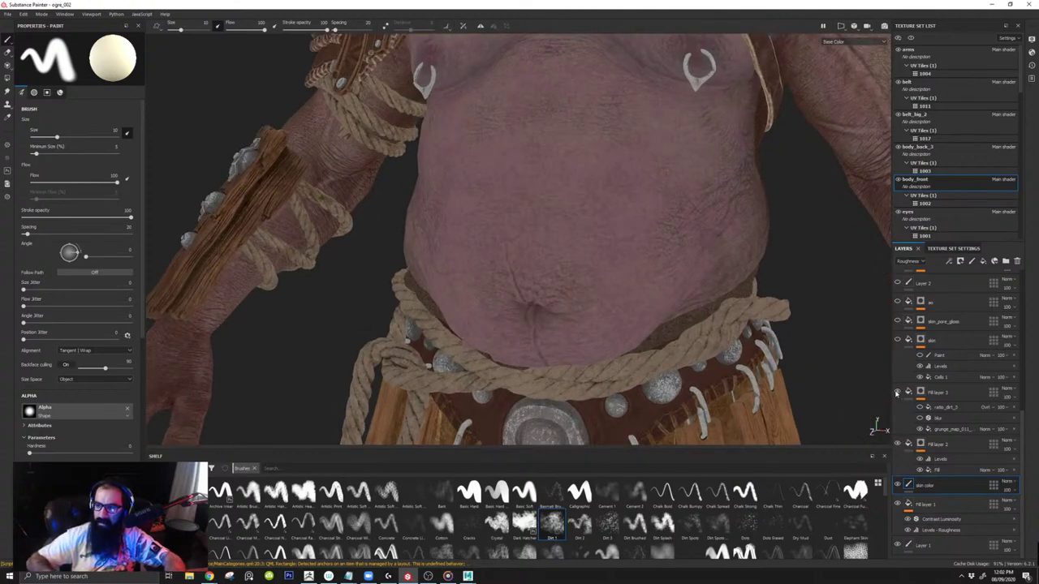
{"action": "mouse_move", "coordinate": [584, 211]}
{"action": "left_mouse_down", "text": "alt"}
{"action": "mouse_move", "coordinate": [568, 167]}
{"action": "mouse_move", "coordinate": [559, 306]}
{"action": "mouse_move", "coordinate": [549, 267]}
{"action": "mouse_move", "coordinate": [588, 285]}
{"action": "mouse_move", "coordinate": [608, 281]}
{"action": "mouse_move", "coordinate": [579, 308]}
{"action": "mouse_move", "coordinate": [668, 292]}
{"action": "mouse_move", "coordinate": [615, 163]}
{"action": "mouse_move", "coordinate": [628, 202]}
{"action": "mouse_move", "coordinate": [589, 274]}
{"action": "mouse_move", "coordinate": [622, 276]}
{"action": "mouse_move", "coordinate": [624, 216]}
{"action": "mouse_move", "coordinate": [647, 231]}
{"action": "mouse_move", "coordinate": [557, 294]}
{"action": "mouse_move", "coordinate": [611, 287]}
{"action": "left_mouse_up", "text": "alt"}
{"action": "key", "text": "m"}
{"action": "key", "text": "c"}
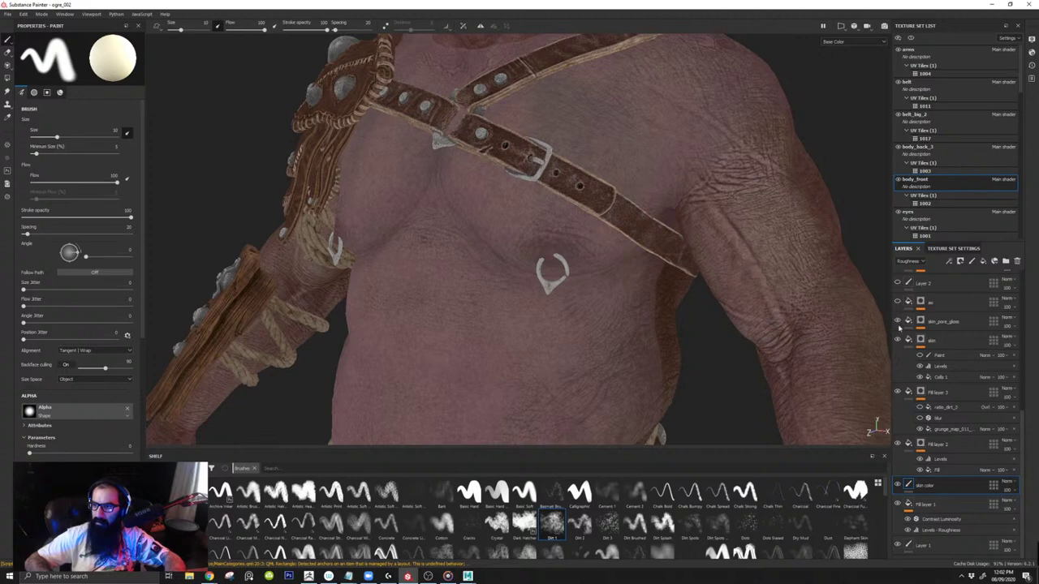
Step: Toggle the skin_pore_gloss layer's visibility and examine the chest skin up close in the Material view
{"action": "key", "text": "m"}
{"action": "middle_click_drag", "start_coordinate": [696, 295], "coordinate": [762, 375], "text": "alt"}
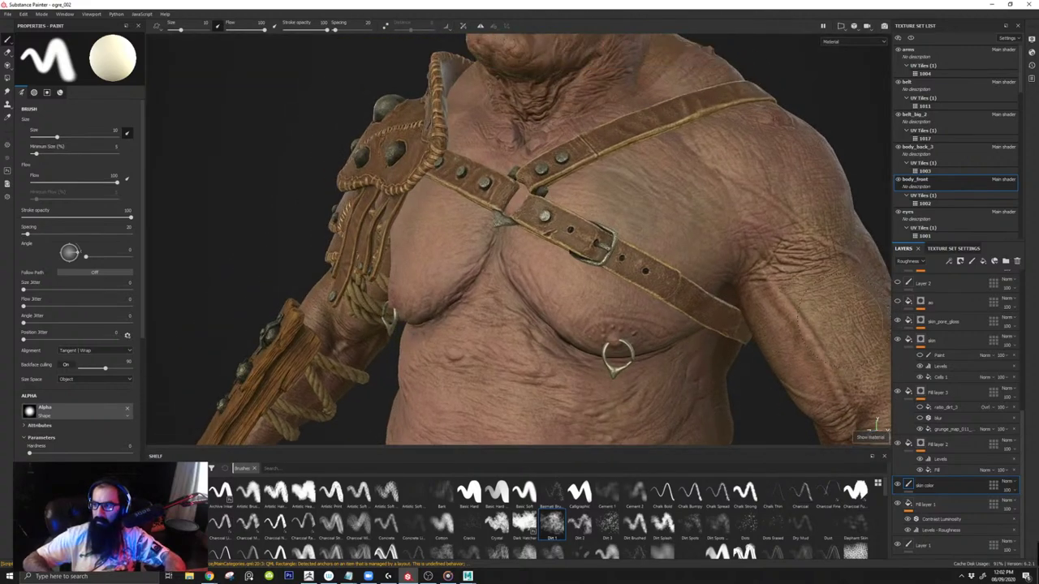
{"action": "left_click", "coordinate": [899, 321]}
{"action": "right_click_drag", "start_coordinate": [463, 284], "coordinate": [677, 365], "text": "alt"}
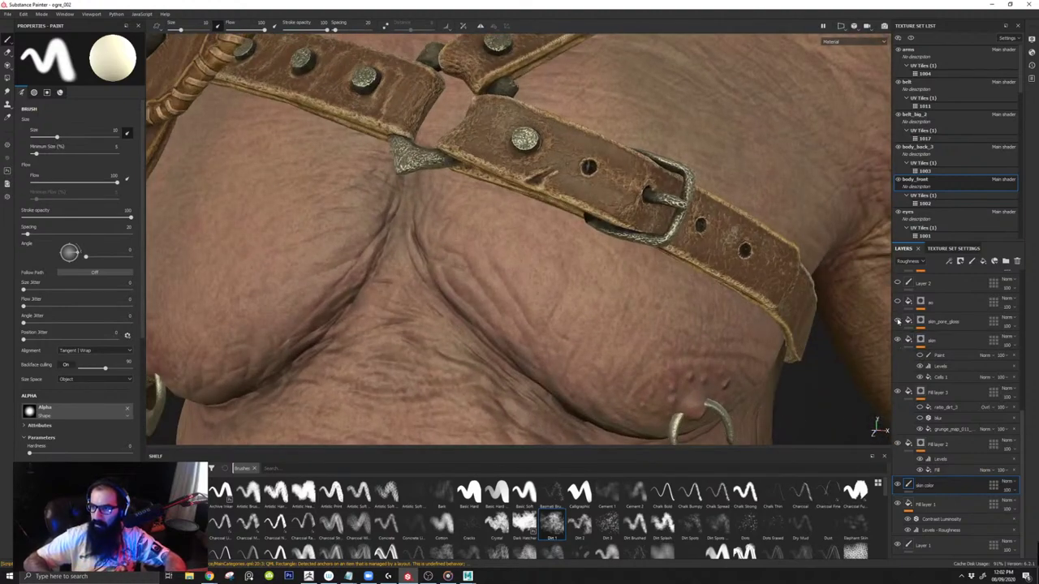
{"action": "scroll", "coordinate": [741, 425], "scroll_direction": "up", "scroll_amount": 3}
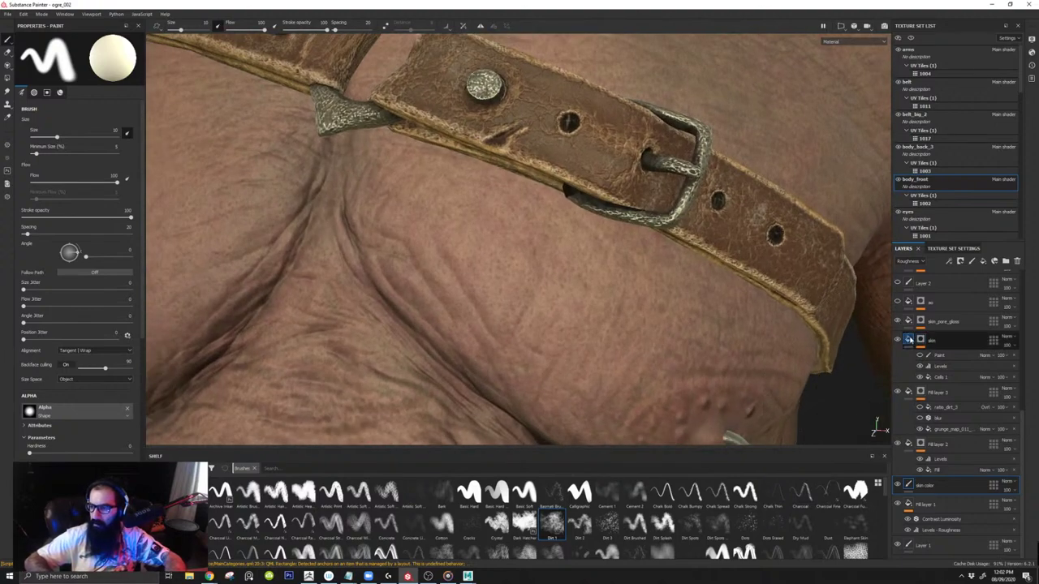
Step: Inspect the skin layer's fill properties and the Levels effect in its mask
{"action": "left_click", "coordinate": [909, 339]}
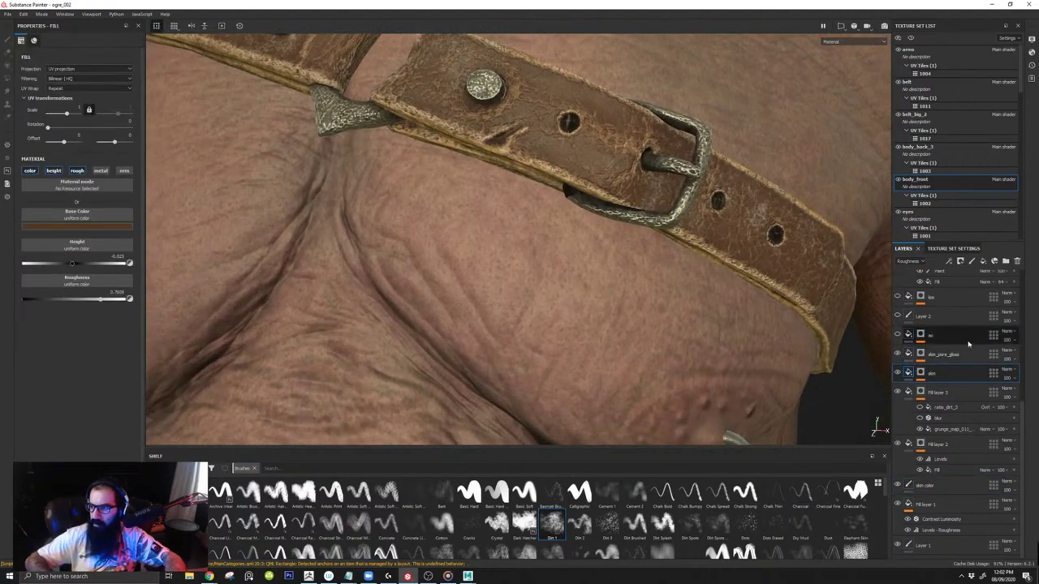
{"action": "left_click", "coordinate": [921, 373]}
{"action": "left_click", "coordinate": [941, 399]}
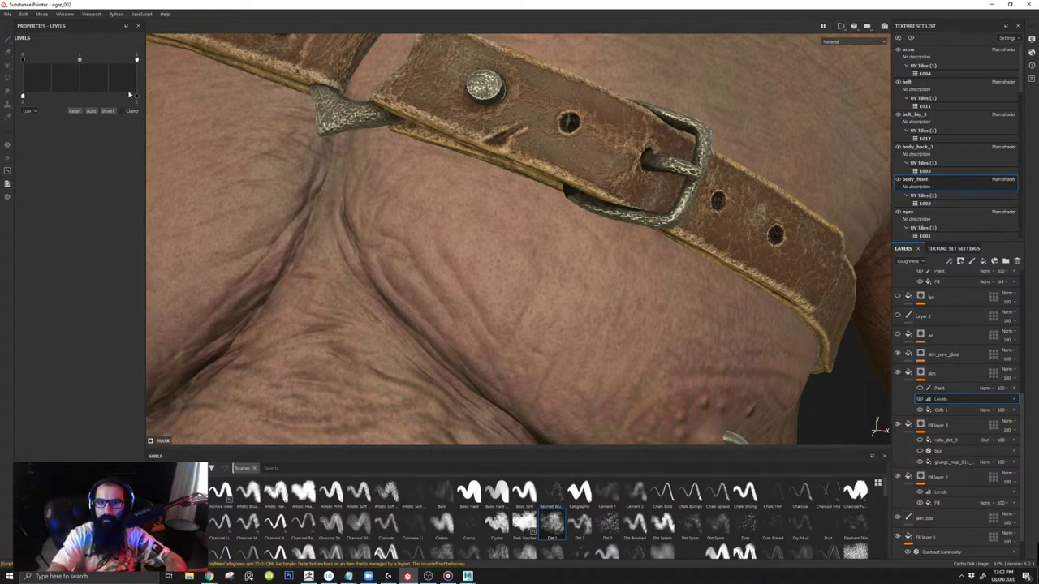
{"action": "left_click", "coordinate": [943, 391]}
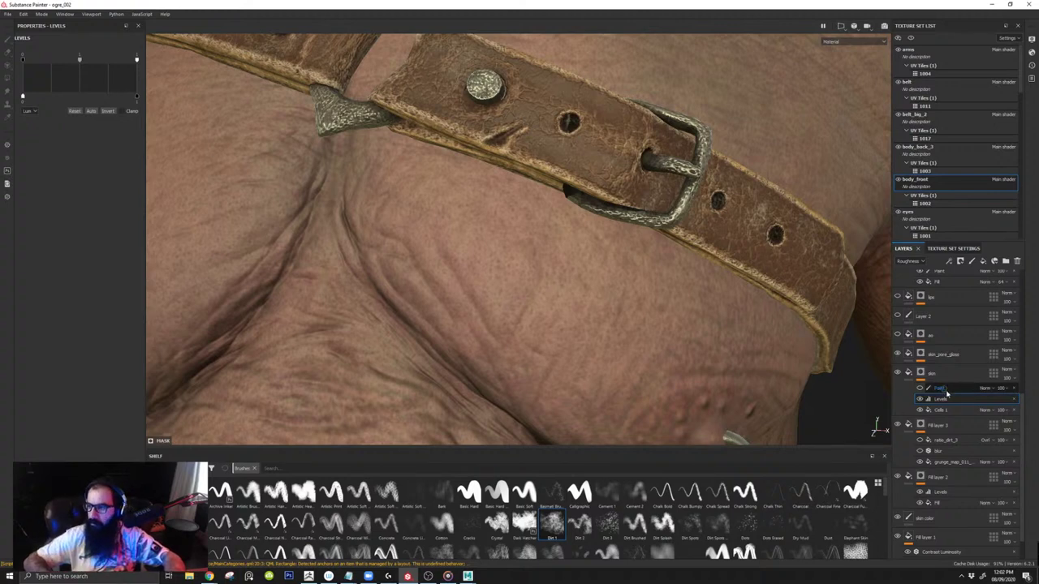
{"action": "left_click", "coordinate": [909, 373]}
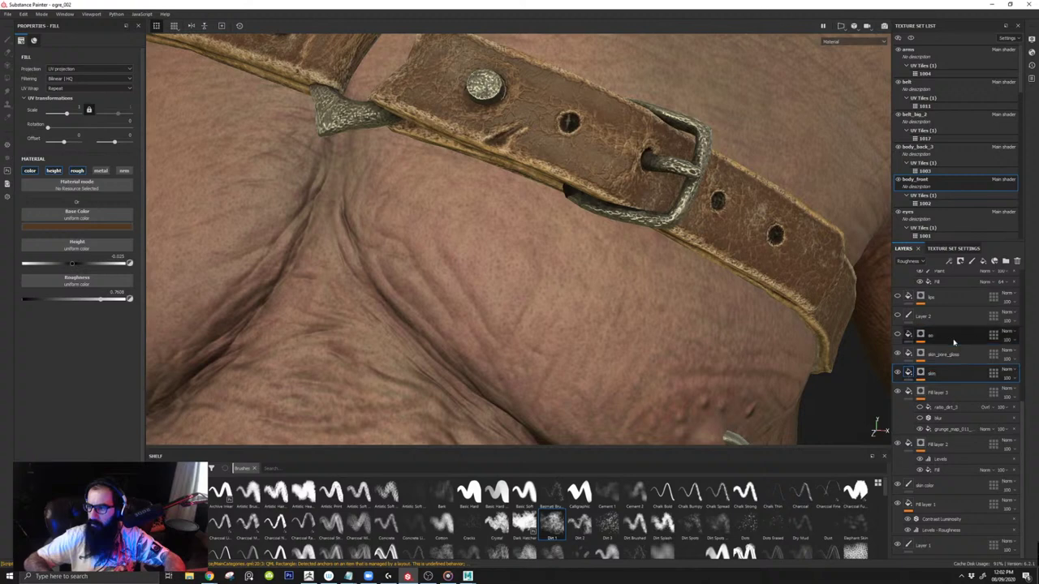
Step: Set the layer stack to show the Base Color channel's blending and opacity settings
{"action": "left_click", "coordinate": [909, 261]}
{"action": "left_click", "coordinate": [912, 275]}
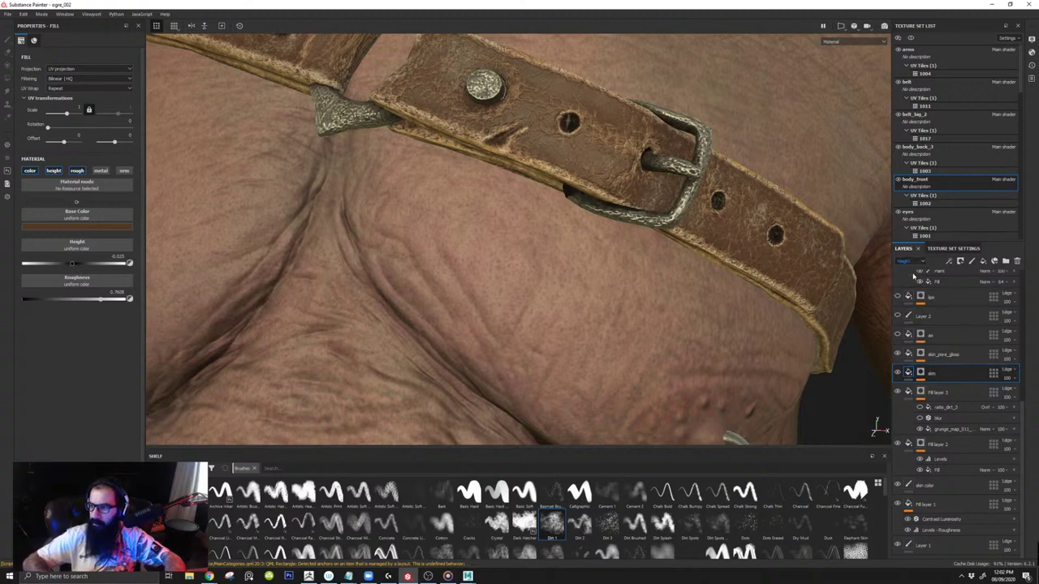
{"action": "left_click", "coordinate": [916, 262]}
{"action": "left_click", "coordinate": [914, 269]}
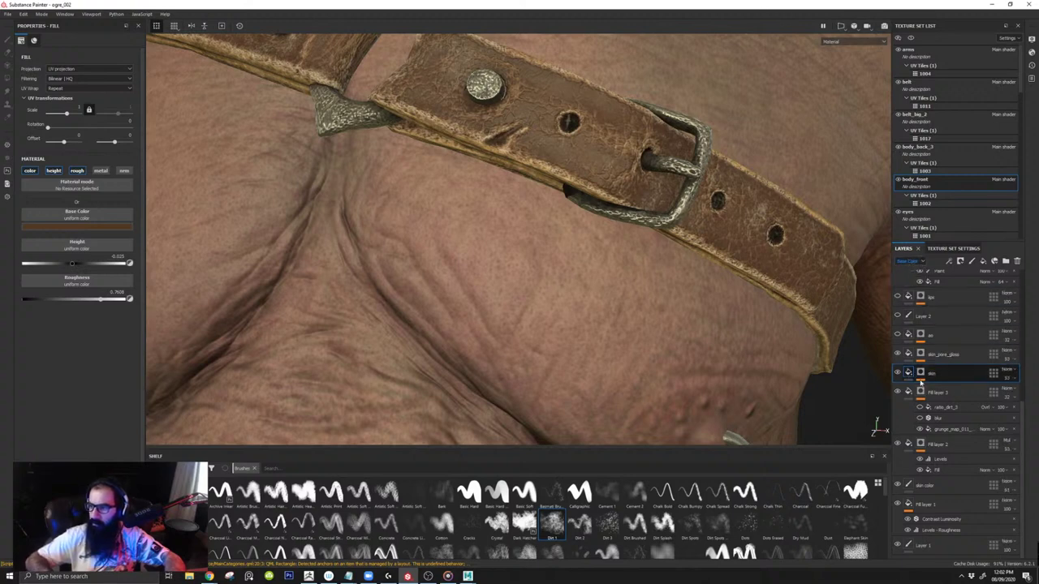
Step: Toggle the Levels effect in the skin layer's mask to compare the chest skin with and without it
{"action": "left_click", "coordinate": [920, 374]}
{"action": "left_click", "coordinate": [919, 400]}
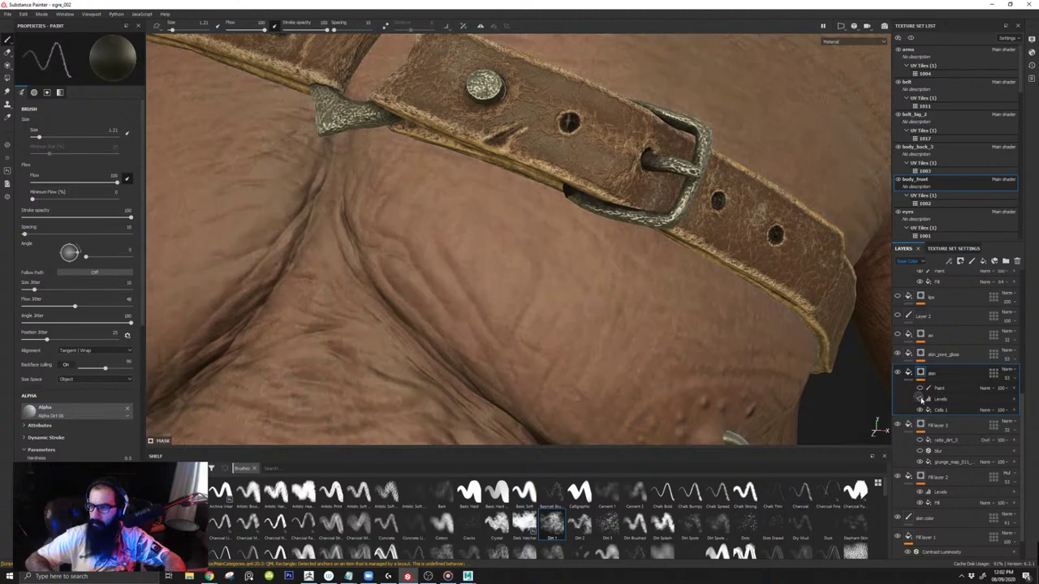
{"action": "left_click", "coordinate": [921, 399]}
{"action": "left_click", "coordinate": [920, 400]}
{"action": "left_click", "coordinate": [920, 400]}
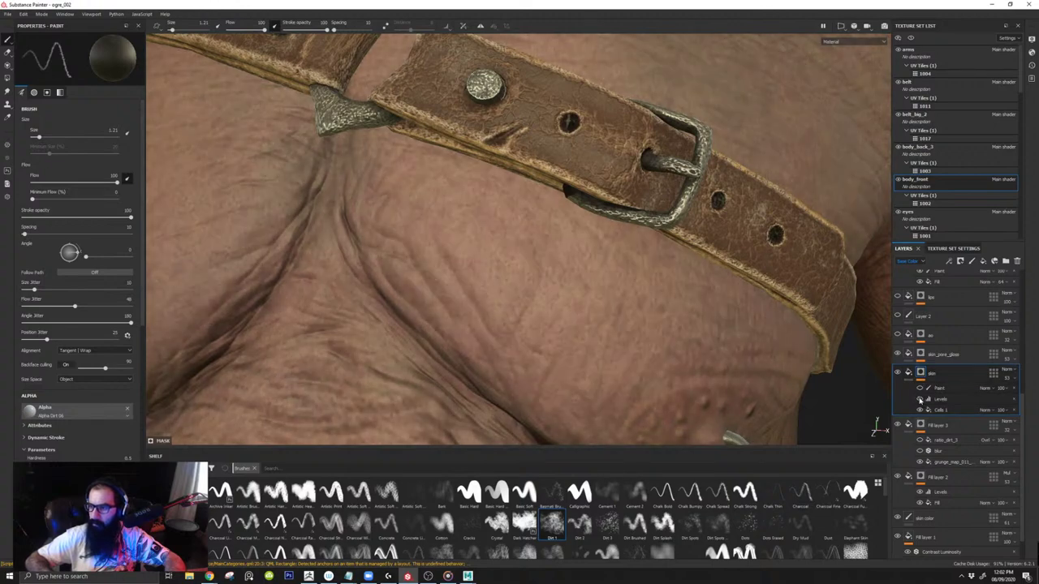
Step: Raise the low input point of the skin mask's Levels effect to 0.587
{"action": "left_click_drag", "start_coordinate": [789, 380], "coordinate": [724, 357], "text": "alt"}
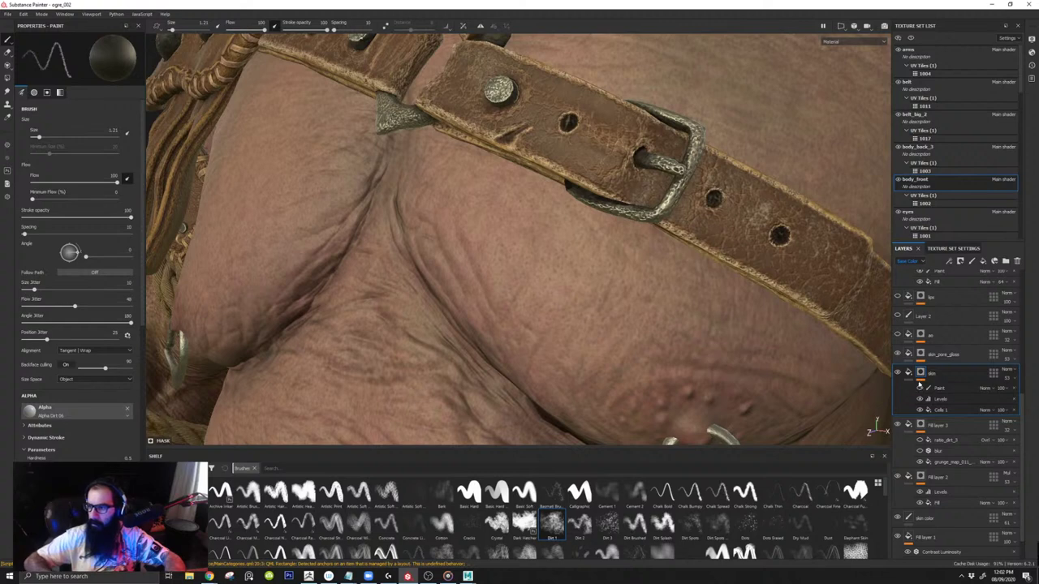
{"action": "left_click", "coordinate": [942, 400]}
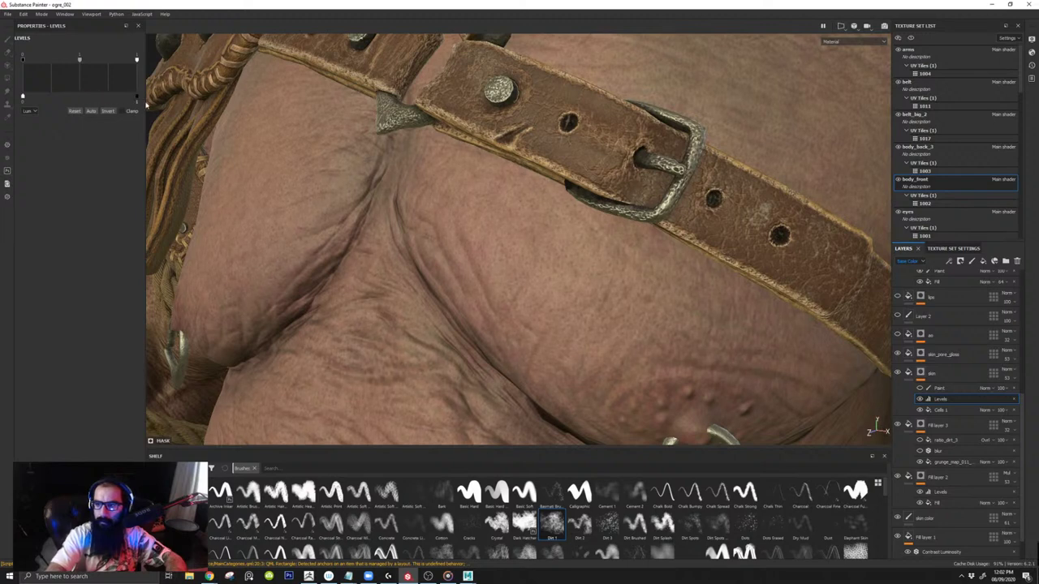
{"action": "left_click_drag", "start_coordinate": [23, 98], "coordinate": [57, 101]}
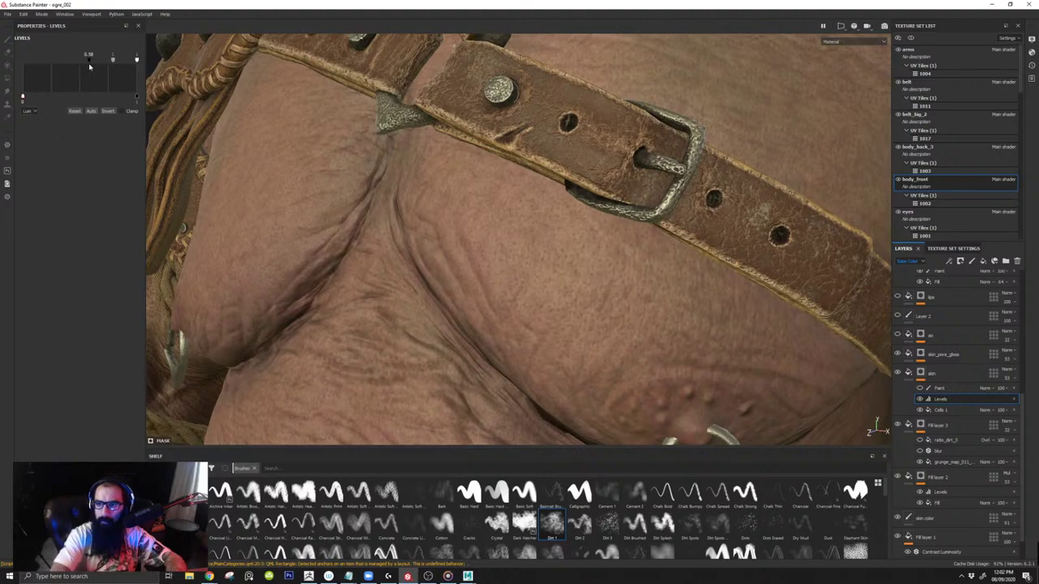
Step: Examine the chest, neck and chin skin from several distances, comparing Base Color and Material views
{"action": "right_click_drag", "start_coordinate": [363, 208], "coordinate": [495, 202], "text": "alt"}
{"action": "left_click_drag", "start_coordinate": [495, 201], "coordinate": [571, 181], "text": "alt"}
{"action": "left_click_drag", "start_coordinate": [464, 195], "coordinate": [480, 266], "text": "alt"}
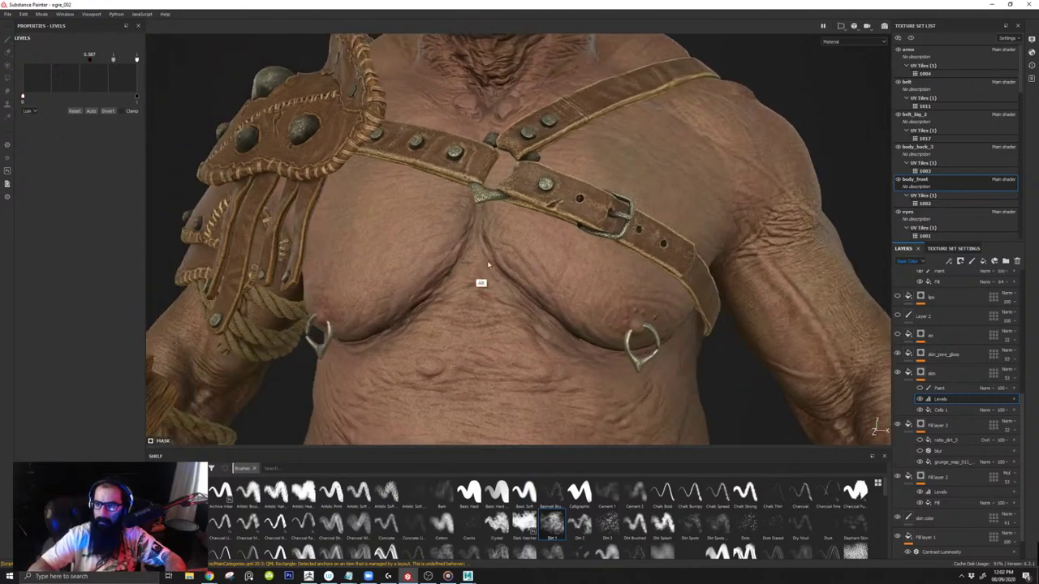
{"action": "right_click_drag", "start_coordinate": [480, 266], "coordinate": [450, 95], "text": "alt"}
{"action": "key", "text": "c"}
{"action": "key", "text": "m"}
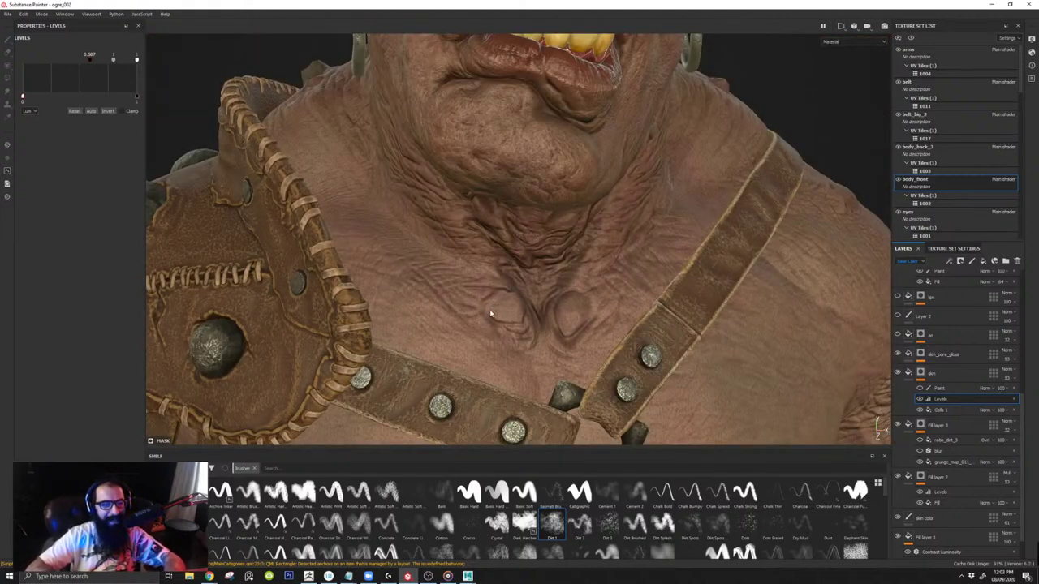
{"action": "right_click_drag", "start_coordinate": [479, 339], "coordinate": [536, 327], "text": "alt"}
{"action": "middle_click_drag", "start_coordinate": [542, 341], "coordinate": [535, 182], "text": "alt"}
{"action": "right_click_drag", "start_coordinate": [535, 182], "coordinate": [550, 319], "text": "alt"}
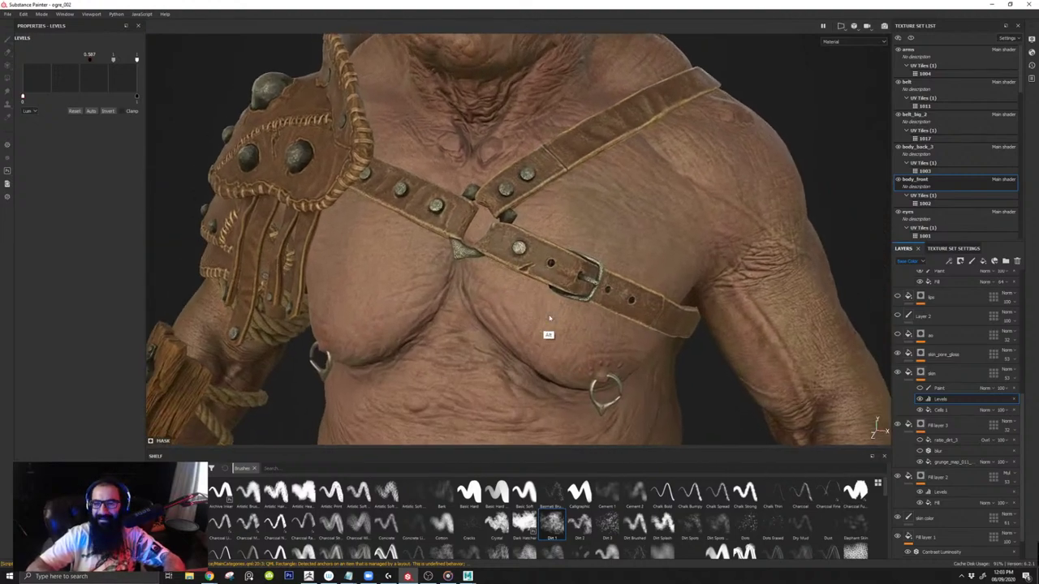
Step: Examine the belly, flank, shoulder and chest skin from several angles in the Material view
{"action": "middle_click_drag", "start_coordinate": [528, 297], "coordinate": [557, 147], "text": "alt"}
{"action": "right_click_drag", "start_coordinate": [557, 147], "coordinate": [536, 320], "text": "alt"}
{"action": "middle_click_drag", "start_coordinate": [527, 296], "coordinate": [540, 154], "text": "alt"}
{"action": "left_click_drag", "start_coordinate": [560, 346], "coordinate": [525, 299], "text": "alt"}
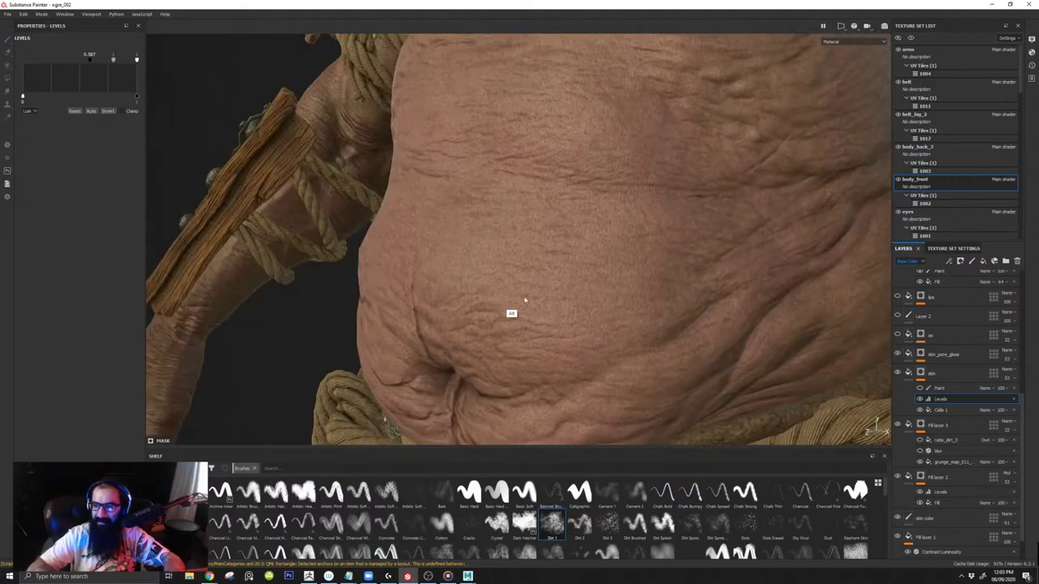
{"action": "middle_click_drag", "start_coordinate": [525, 299], "coordinate": [463, 220], "text": "alt"}
{"action": "right_click_drag", "start_coordinate": [463, 220], "coordinate": [466, 156], "text": "alt"}
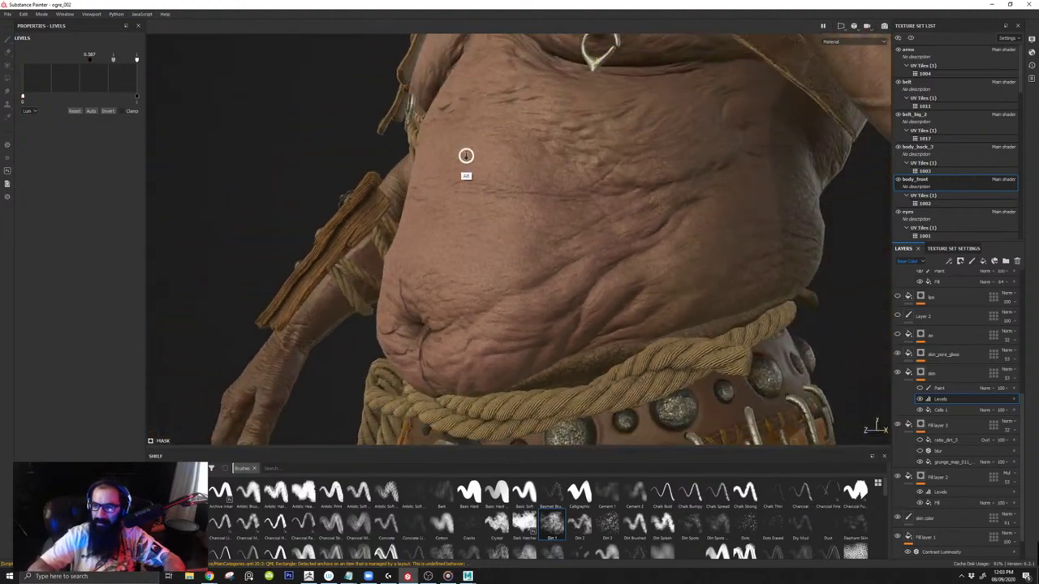
{"action": "middle_click_drag", "start_coordinate": [532, 221], "coordinate": [476, 364], "text": "alt"}
{"action": "right_click_drag", "start_coordinate": [520, 293], "coordinate": [509, 209], "text": "alt"}
{"action": "middle_click_drag", "start_coordinate": [505, 69], "coordinate": [475, 166], "text": "alt"}
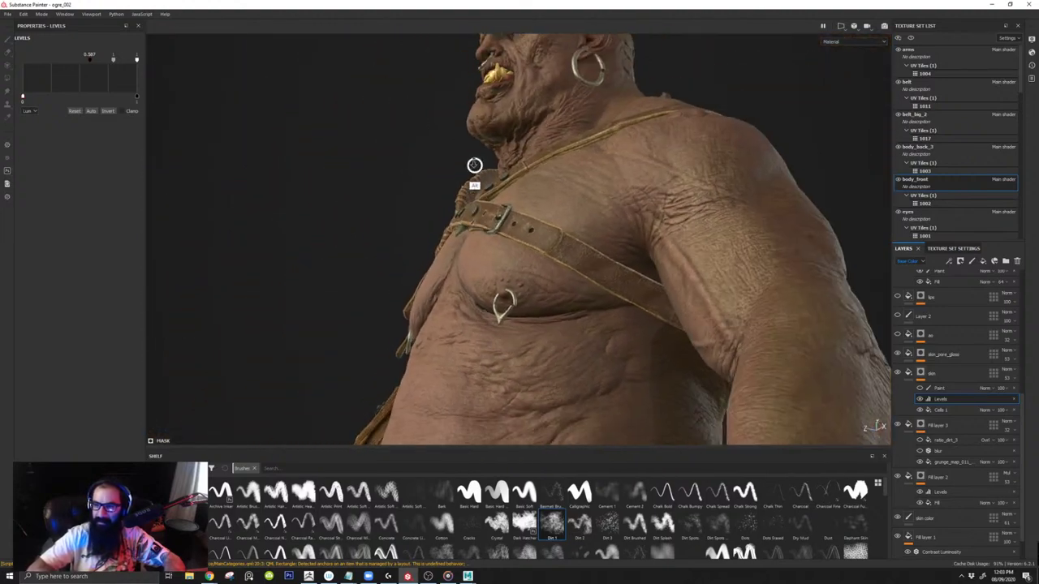
{"action": "left_click_drag", "start_coordinate": [466, 260], "coordinate": [529, 275], "text": "alt"}
{"action": "middle_click_drag", "start_coordinate": [460, 138], "coordinate": [492, 251], "text": "alt"}
{"action": "right_click_drag", "start_coordinate": [491, 251], "coordinate": [540, 292], "text": "alt"}
{"action": "left_click_drag", "start_coordinate": [540, 292], "coordinate": [568, 229], "text": "alt"}
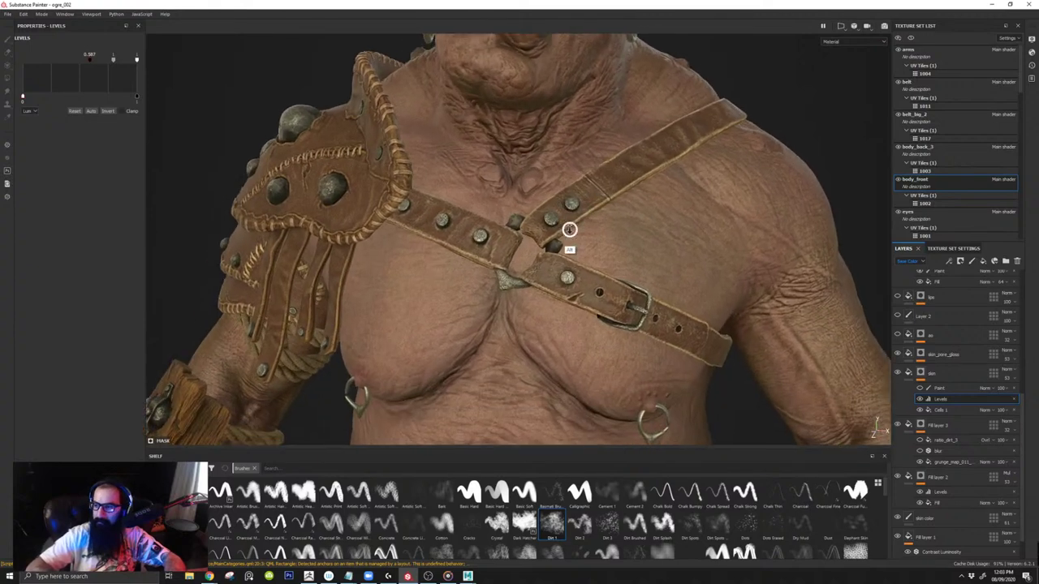
Step: Toggle the skin_pore_gloss layer repeatedly to compare its effect on the chest
{"action": "right_click_drag", "start_coordinate": [568, 230], "coordinate": [611, 268], "text": "alt"}
{"action": "left_click", "coordinate": [897, 354]}
{"action": "left_click", "coordinate": [899, 355]}
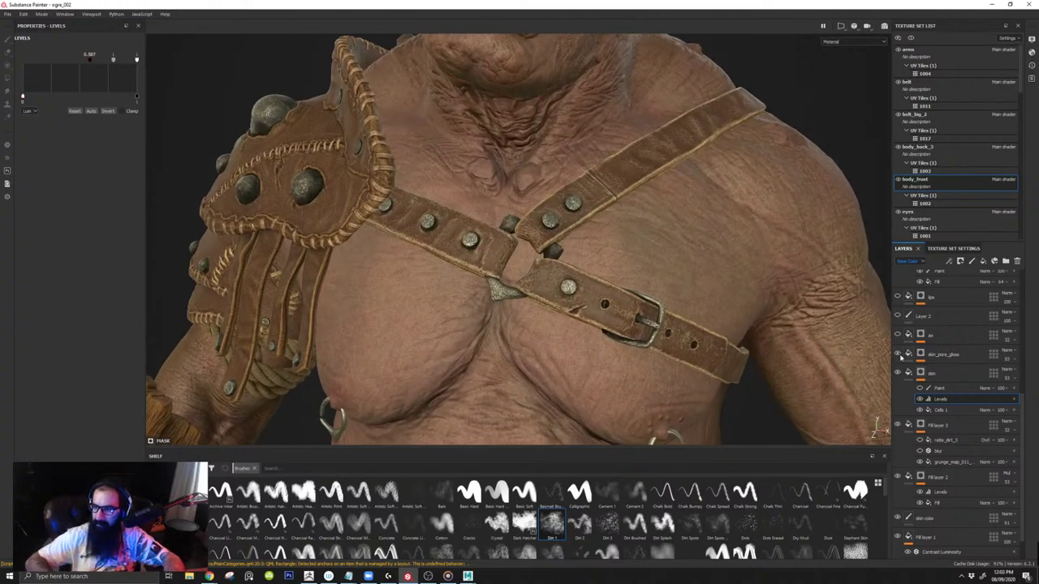
{"action": "left_click", "coordinate": [899, 355]}
{"action": "left_click", "coordinate": [900, 357]}
{"action": "right_click_drag", "start_coordinate": [659, 281], "coordinate": [712, 406], "text": "alt"}
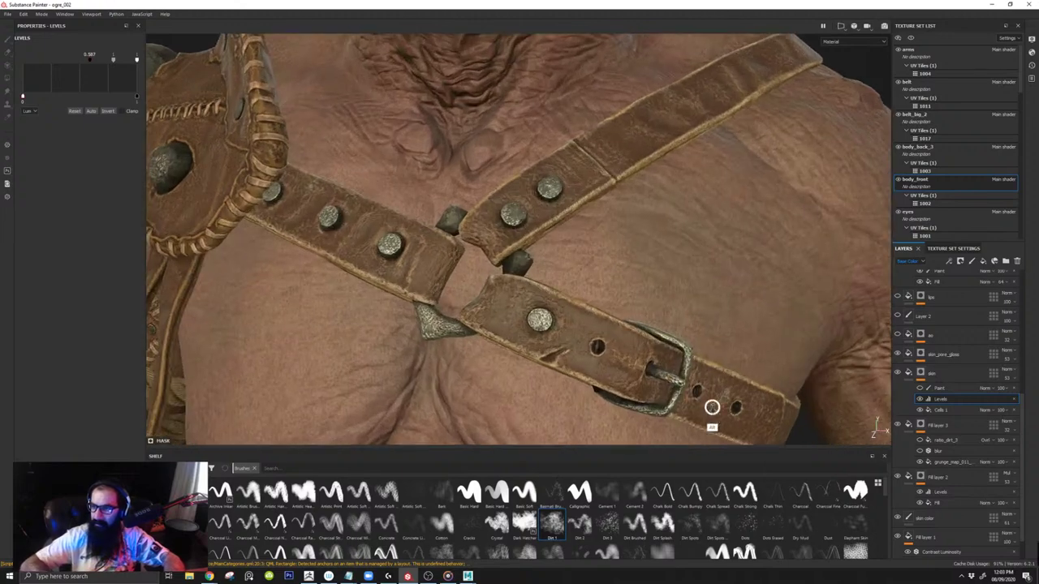
Step: Toggle the Levels effect in the skin_pore_gloss mask while viewing the chest in Base Color
{"action": "key", "text": "c"}
{"action": "middle_click_drag", "start_coordinate": [664, 303], "coordinate": [677, 260], "text": "alt"}
{"action": "right_click_drag", "start_coordinate": [677, 260], "coordinate": [699, 395], "text": "alt"}
{"action": "middle_click_drag", "start_coordinate": [615, 320], "coordinate": [677, 161], "text": "alt"}
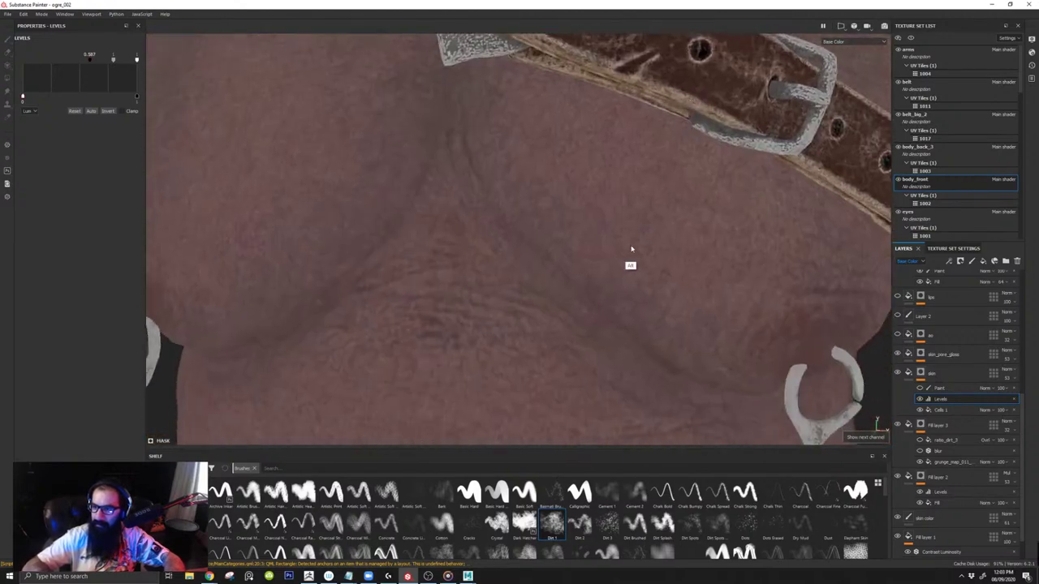
{"action": "middle_click_drag", "start_coordinate": [633, 303], "coordinate": [588, 313], "text": "alt"}
{"action": "left_click", "coordinate": [921, 355]}
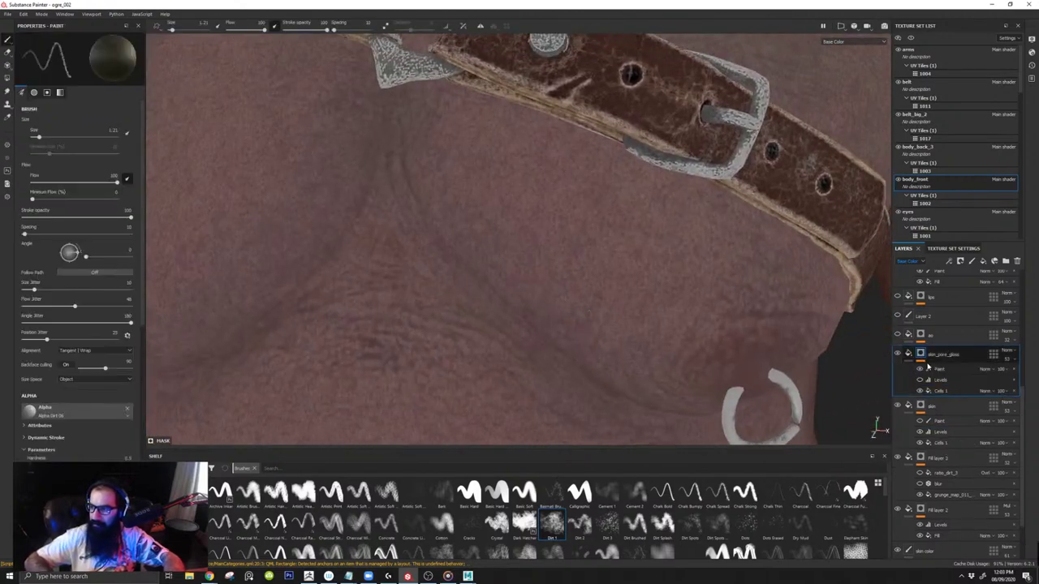
{"action": "left_click", "coordinate": [921, 380]}
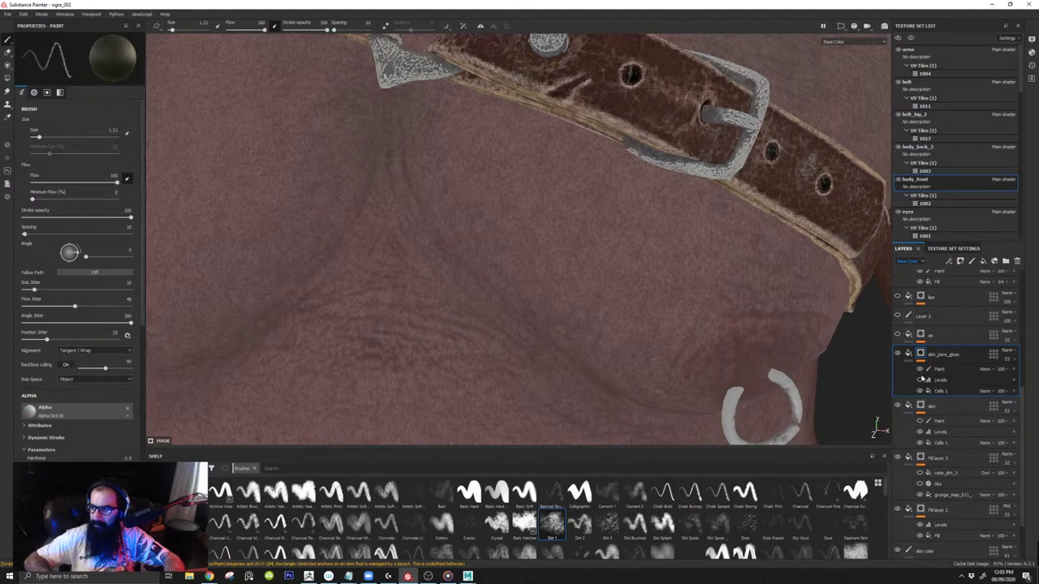
Step: Inspect the skin_pore_gloss fill properties and compare the layer's effect on the chest in the Material view
{"action": "left_click", "coordinate": [908, 356]}
{"action": "key", "text": "m"}
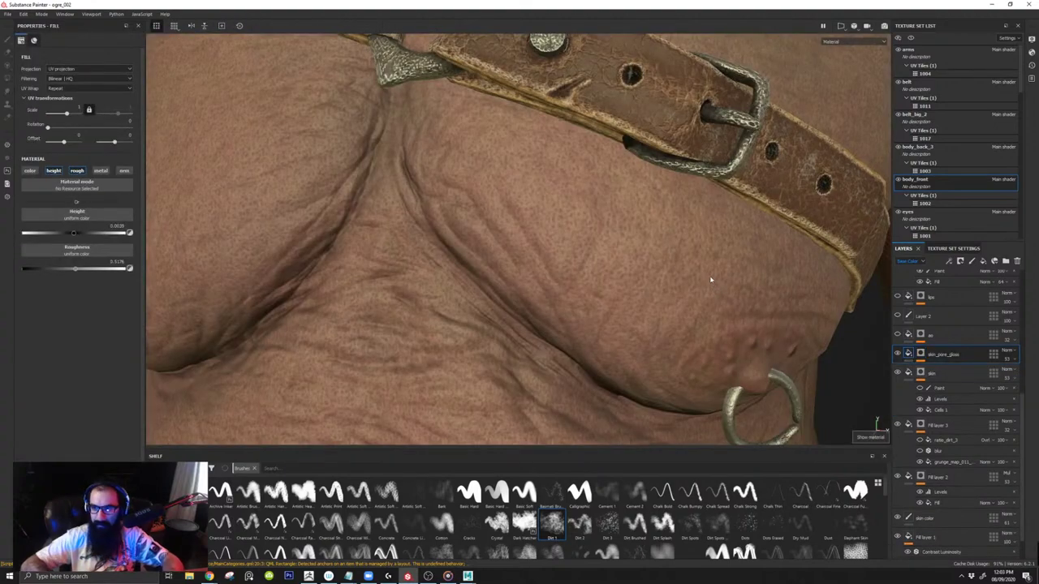
{"action": "left_click_drag", "start_coordinate": [712, 281], "coordinate": [844, 377], "text": "alt"}
{"action": "left_click", "coordinate": [897, 355]}
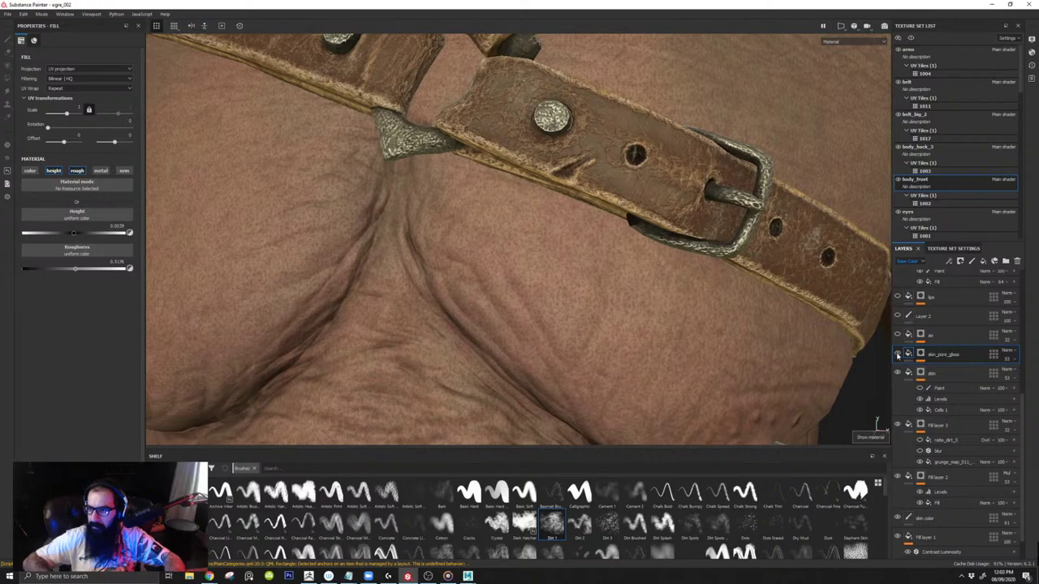
{"action": "middle_click_drag", "start_coordinate": [841, 281], "coordinate": [841, 423], "text": "alt"}
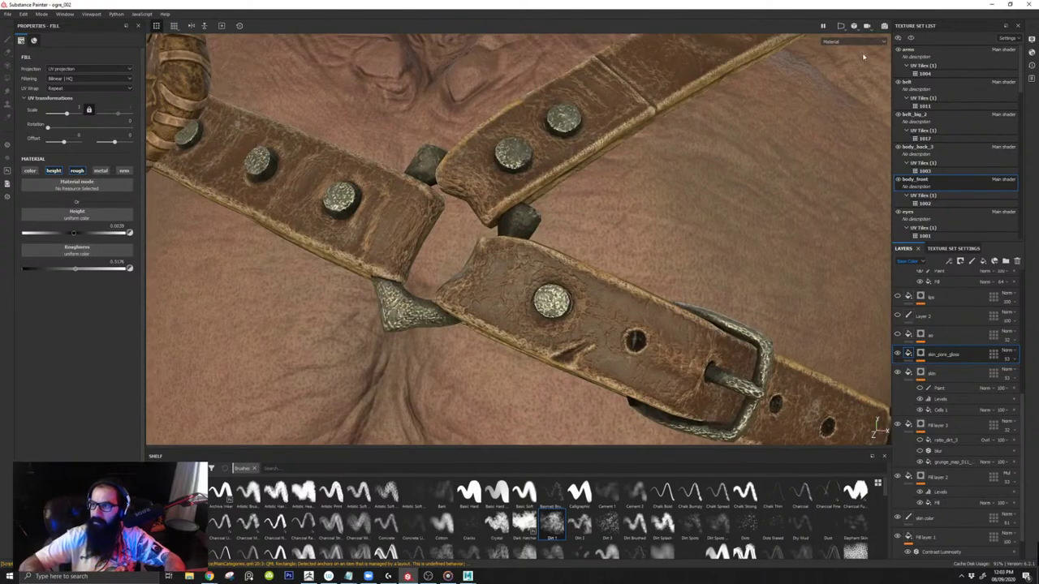
Step: Examine the Roughness channel across the chest, neck and straps
{"action": "left_click", "coordinate": [831, 41]}
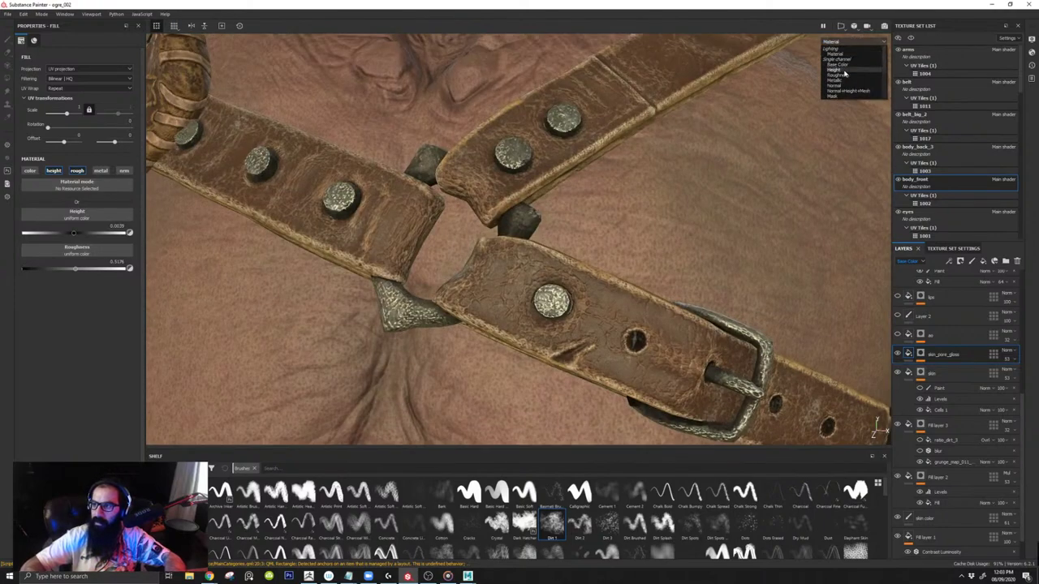
{"action": "left_click", "coordinate": [840, 75]}
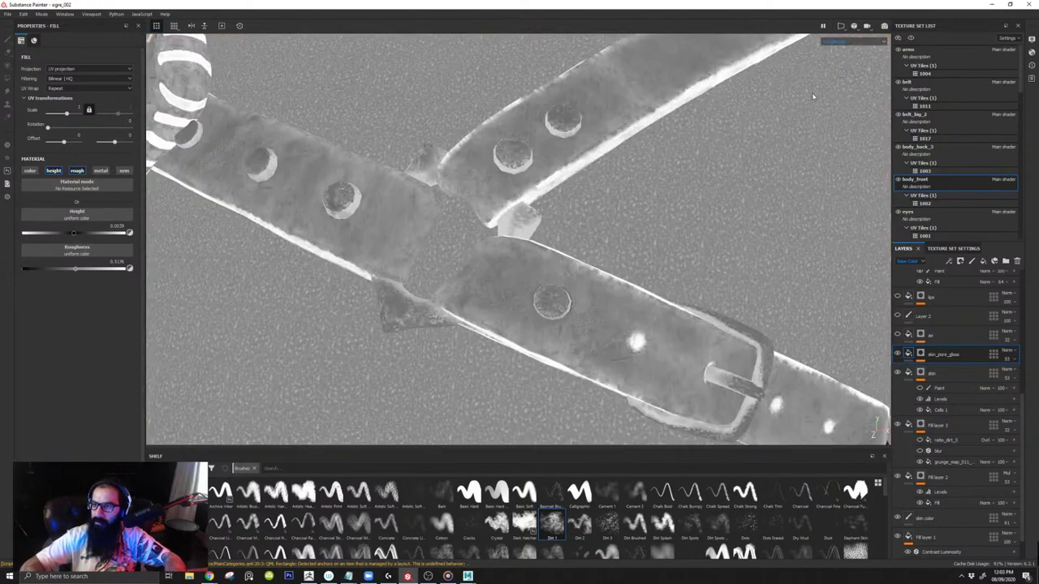
{"action": "middle_click_drag", "start_coordinate": [556, 224], "coordinate": [561, 438], "text": "alt"}
{"action": "middle_click_drag", "start_coordinate": [537, 173], "coordinate": [528, 220], "text": "alt"}
{"action": "left_click_drag", "start_coordinate": [529, 220], "coordinate": [667, 183], "text": "alt"}
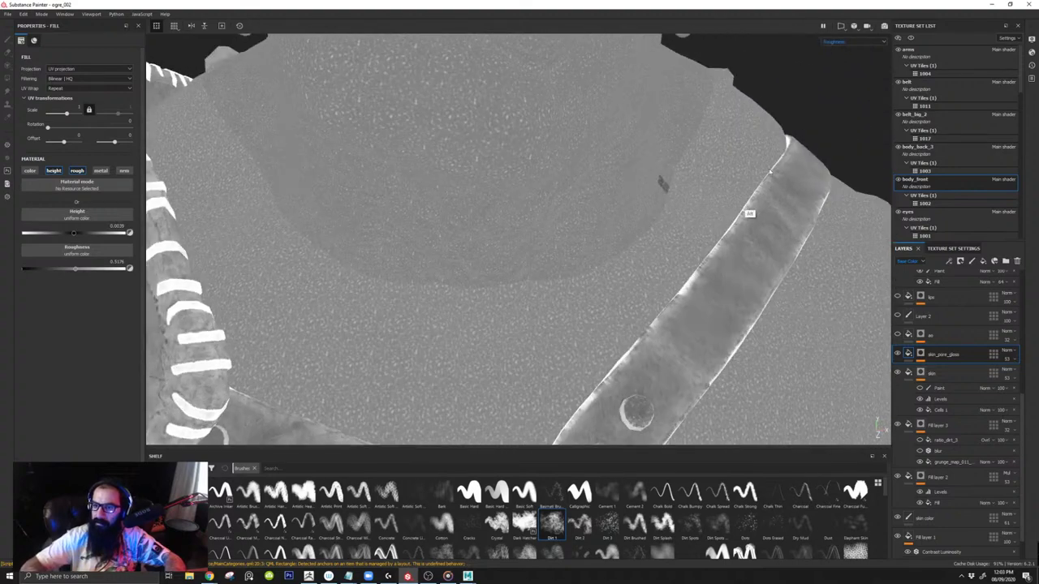
{"action": "left_click_drag", "start_coordinate": [771, 171], "coordinate": [849, 46], "text": "alt"}
Step: Return to the Material view, turn on the ao layer, and check the upper torso in Roughness
{"action": "left_click", "coordinate": [849, 43]}
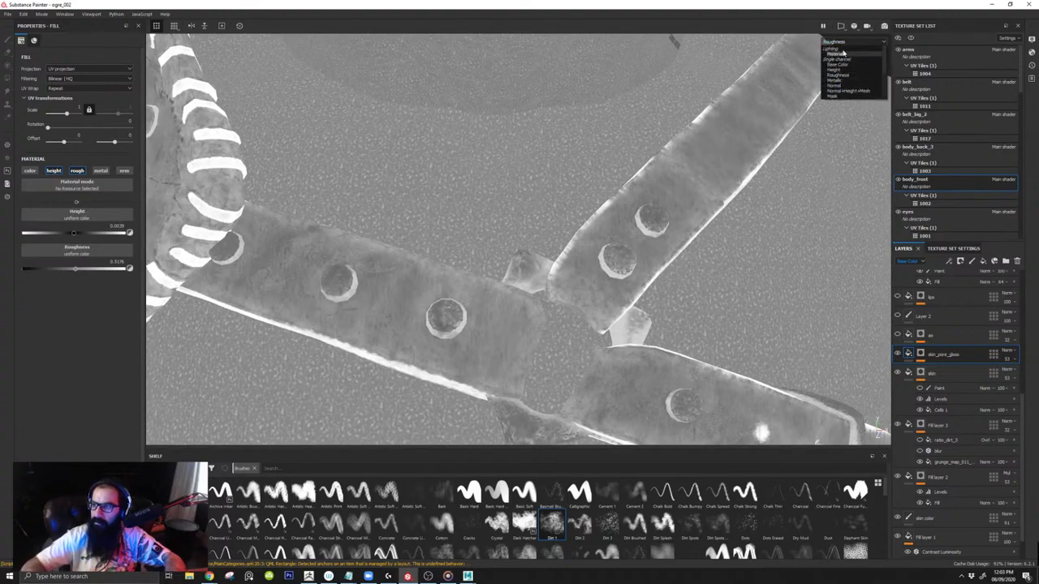
{"action": "left_click", "coordinate": [835, 54]}
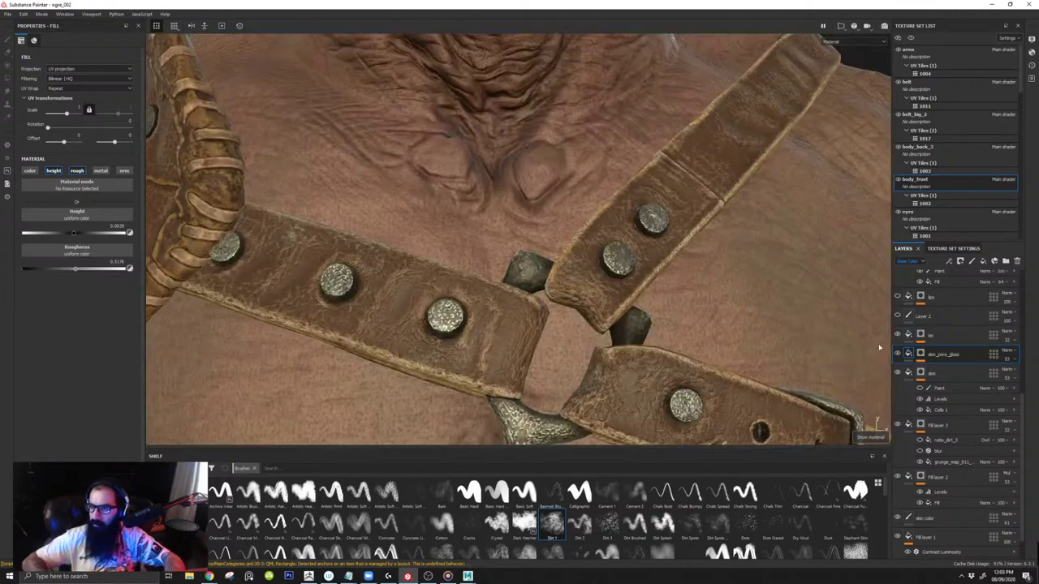
{"action": "right_click_drag", "start_coordinate": [879, 347], "coordinate": [737, 230], "text": "alt"}
{"action": "key", "text": "c"}
{"action": "left_click_drag", "start_coordinate": [737, 229], "coordinate": [713, 302], "text": "alt"}
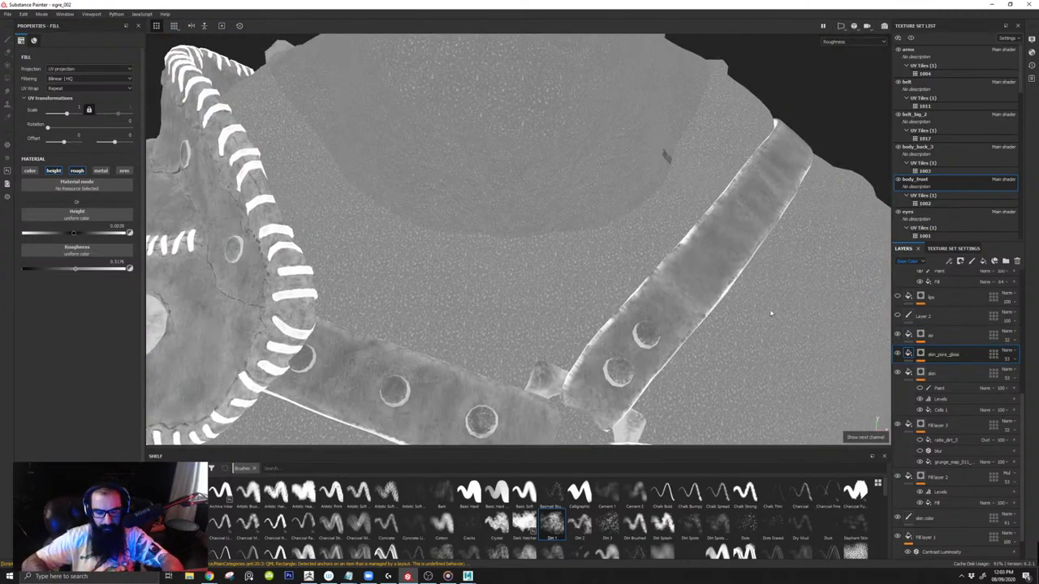
Step: Select Layer 2 and view the chest and belly in the Material, Normal and Base Color channels
{"action": "key", "text": "m"}
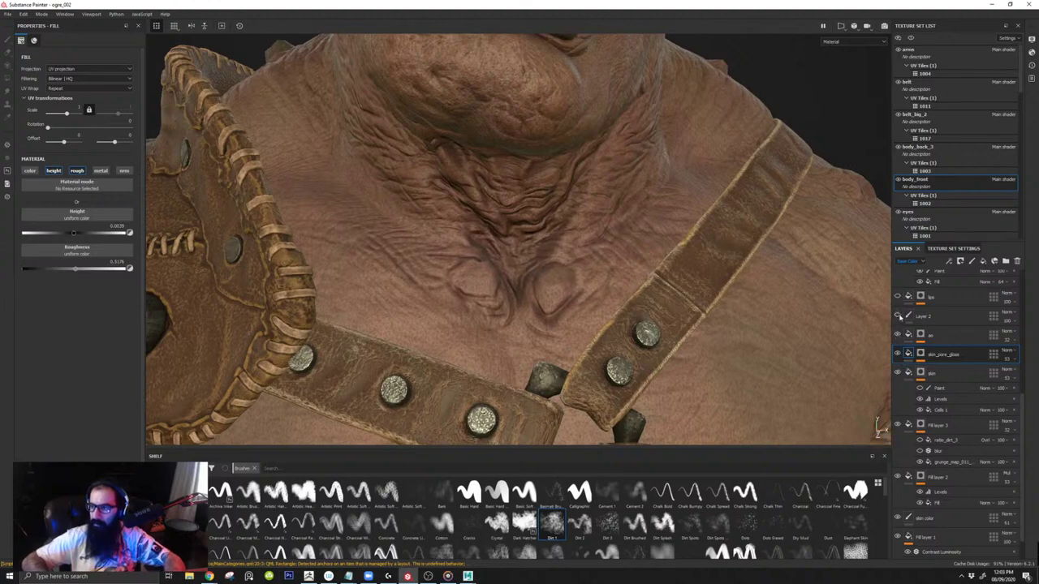
{"action": "left_click", "coordinate": [908, 317]}
{"action": "mouse_move", "coordinate": [779, 243]}
{"action": "right_mouse_down", "text": "alt"}
{"action": "mouse_move", "coordinate": [673, 218]}
{"action": "mouse_move", "coordinate": [528, 259]}
{"action": "right_mouse_up", "text": "alt"}
{"action": "middle_click_drag", "start_coordinate": [528, 259], "coordinate": [563, 70], "text": "alt"}
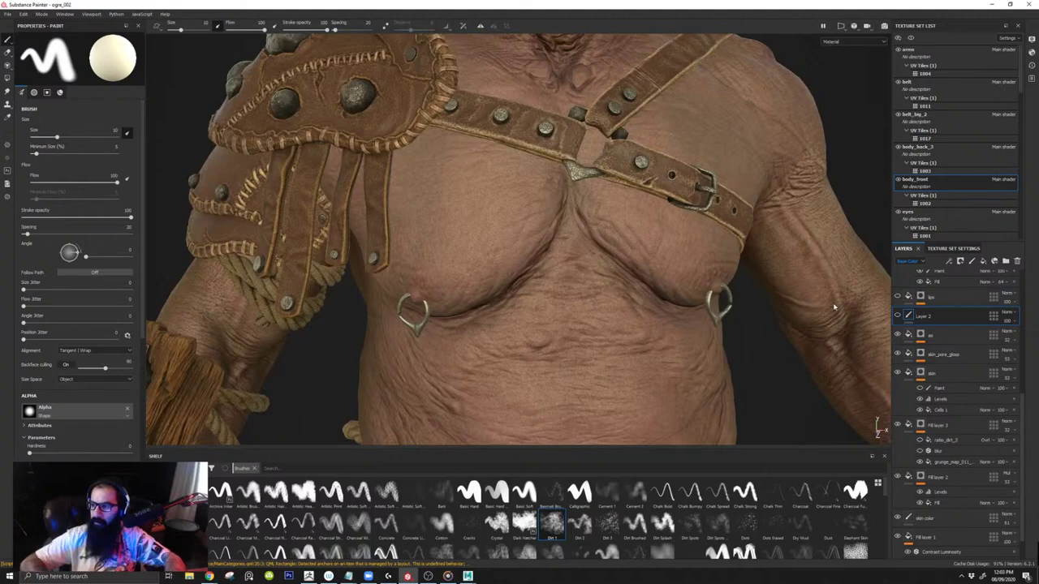
{"action": "key", "text": "c"}
{"action": "key", "text": "c"}
{"action": "key", "text": "c"}
{"action": "left_click", "coordinate": [848, 43]}
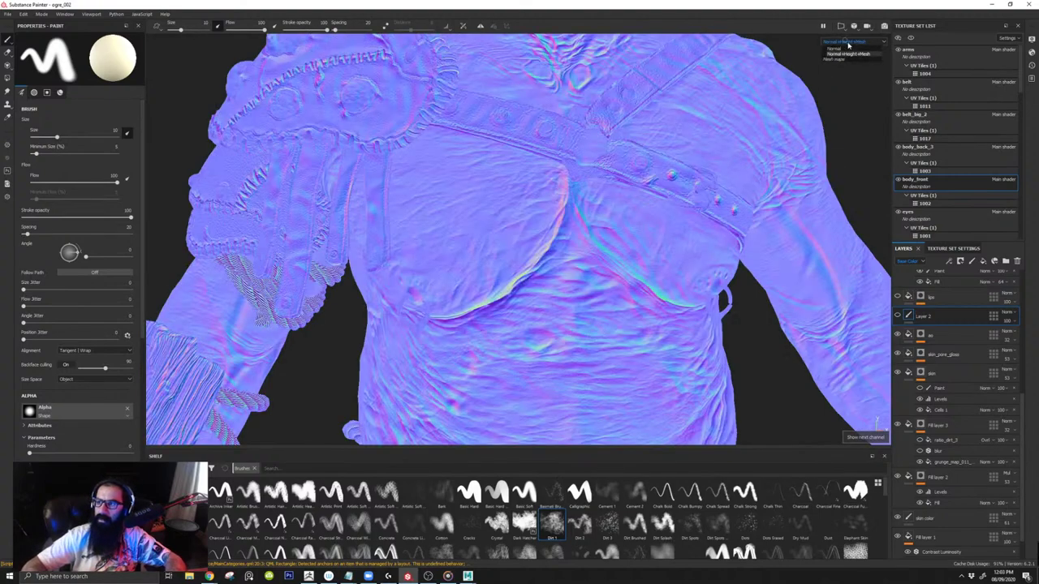
{"action": "left_click", "coordinate": [844, 103]}
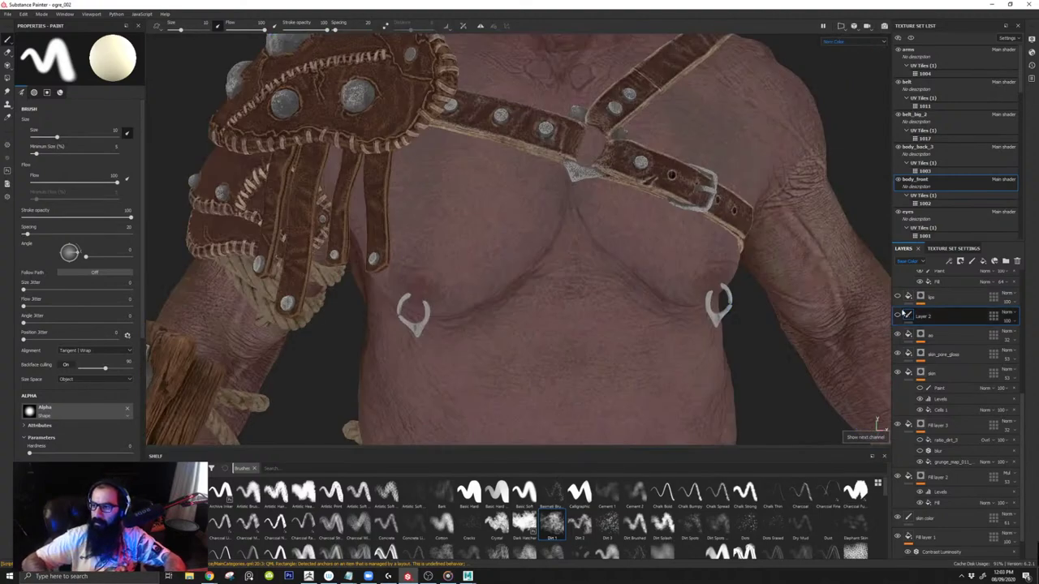
{"action": "middle_click_drag", "start_coordinate": [675, 371], "coordinate": [684, 197], "text": "alt"}
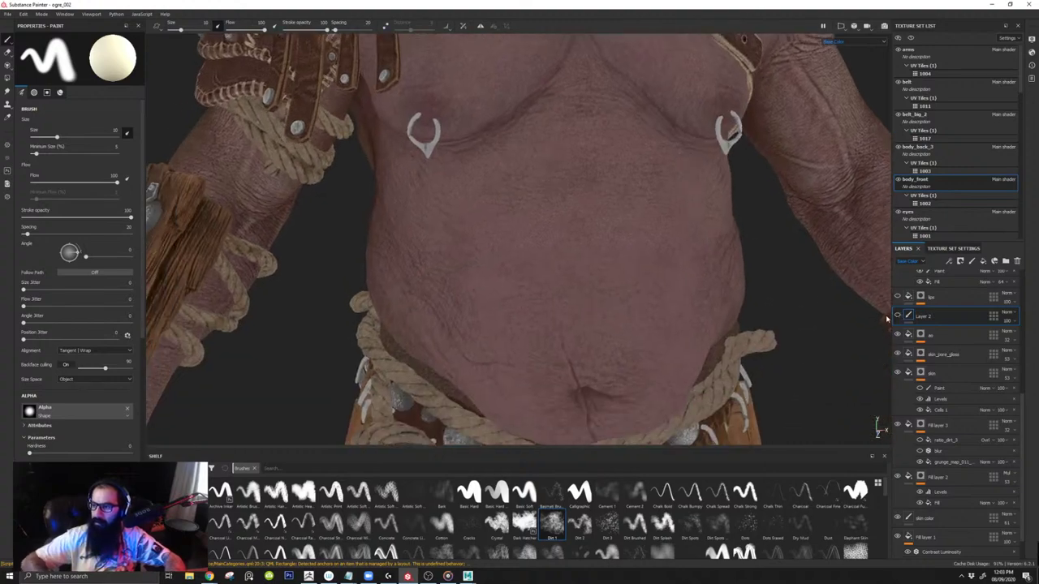
Step: Compare Layer 2 and the lips layer on the belly in Base Color, and delete the lips layer
{"action": "left_click", "coordinate": [897, 317]}
{"action": "left_click", "coordinate": [899, 297]}
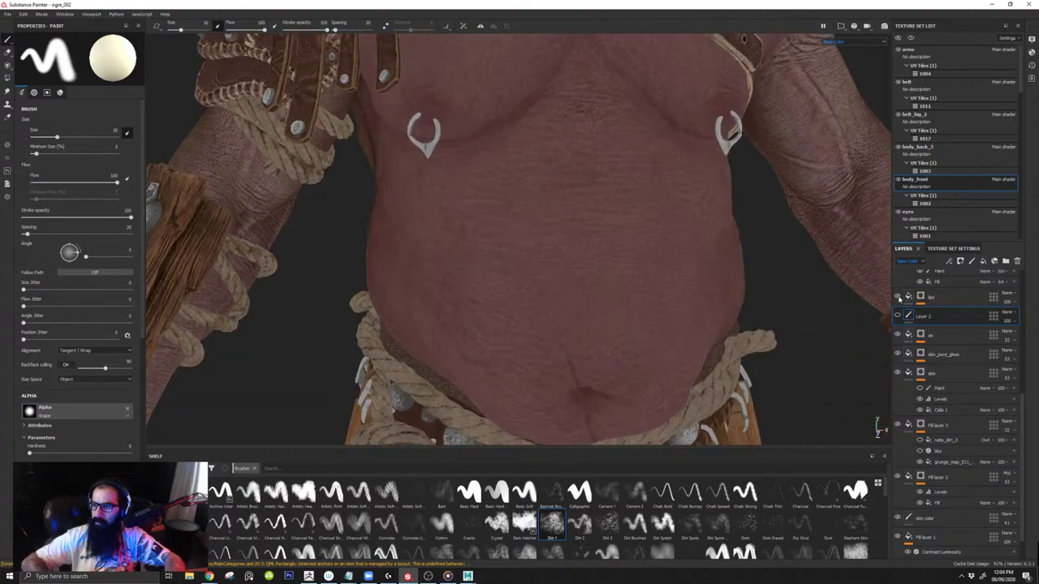
{"action": "left_click", "coordinate": [899, 297]}
{"action": "left_click", "coordinate": [934, 298]}
{"action": "left_click", "coordinate": [1017, 262]}
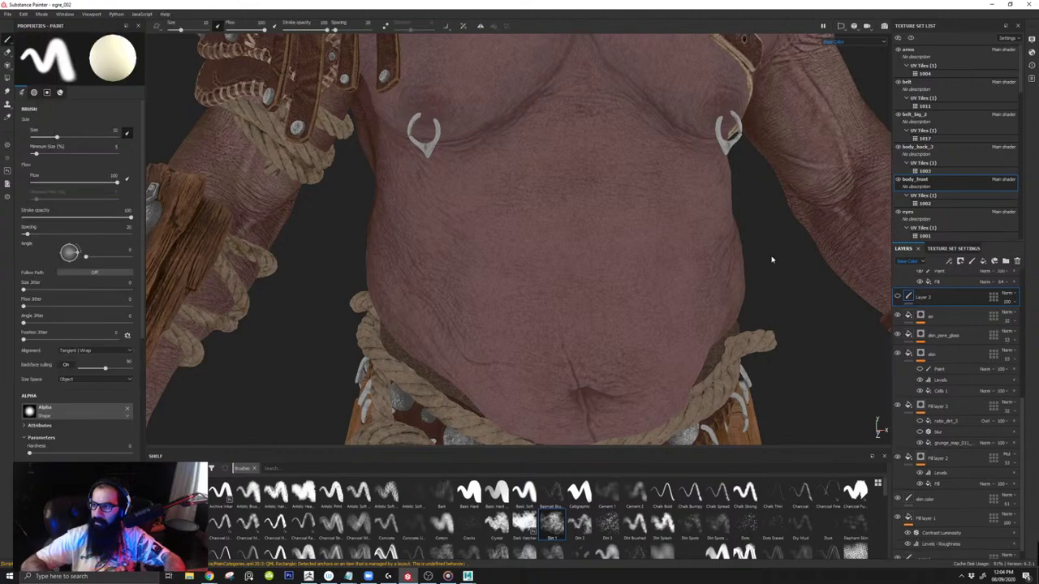
Step: Examine the chest, neck and shoulder straps up close in Base Color, comparing briefly with the Material view
{"action": "left_click_drag", "start_coordinate": [1025, 405], "coordinate": [1027, 373]}
{"action": "middle_click_drag", "start_coordinate": [652, 170], "coordinate": [640, 317], "text": "alt"}
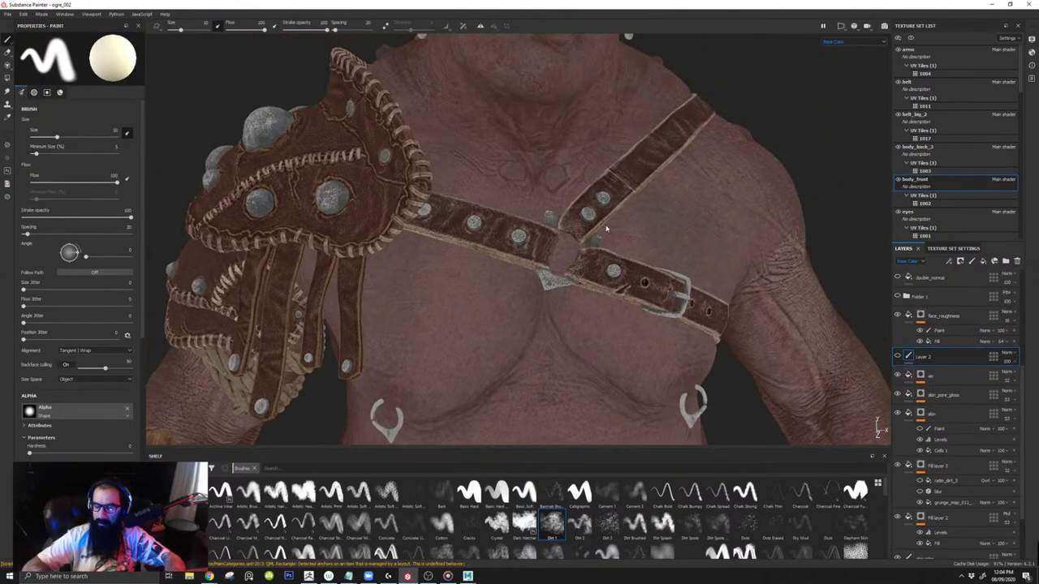
{"action": "key", "text": "m"}
{"action": "left_click_drag", "start_coordinate": [610, 238], "coordinate": [586, 265], "text": "alt"}
{"action": "key", "text": "c"}
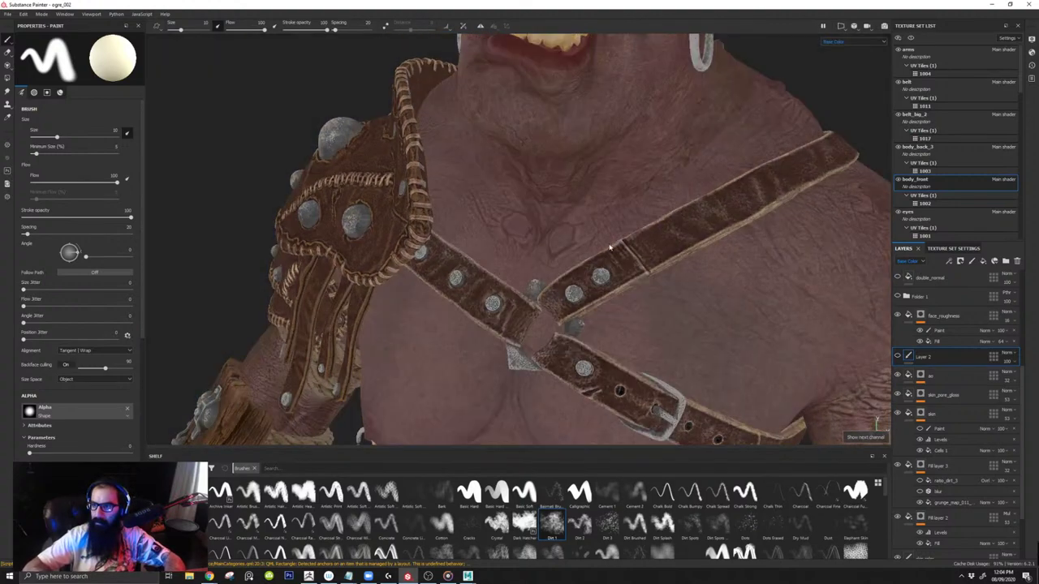
{"action": "right_click_drag", "start_coordinate": [615, 255], "coordinate": [660, 364], "text": "alt"}
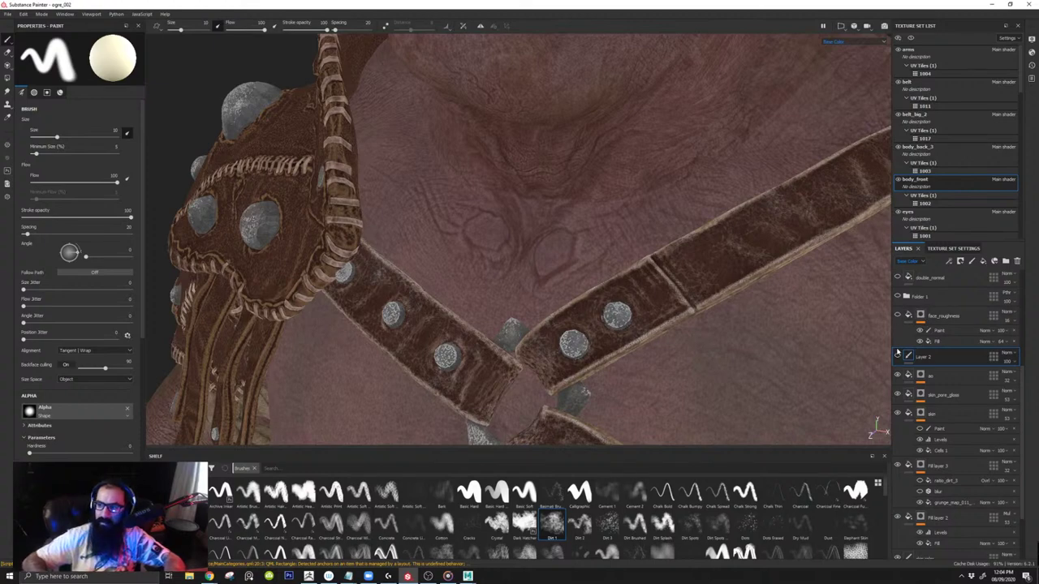
{"action": "middle_click_drag", "start_coordinate": [603, 242], "coordinate": [526, 337], "text": "alt"}
{"action": "mouse_move", "coordinate": [549, 296]}
{"action": "left_mouse_down", "text": "alt"}
{"action": "mouse_move", "coordinate": [604, 321]}
{"action": "mouse_move", "coordinate": [547, 291]}
{"action": "left_mouse_up", "text": "alt"}
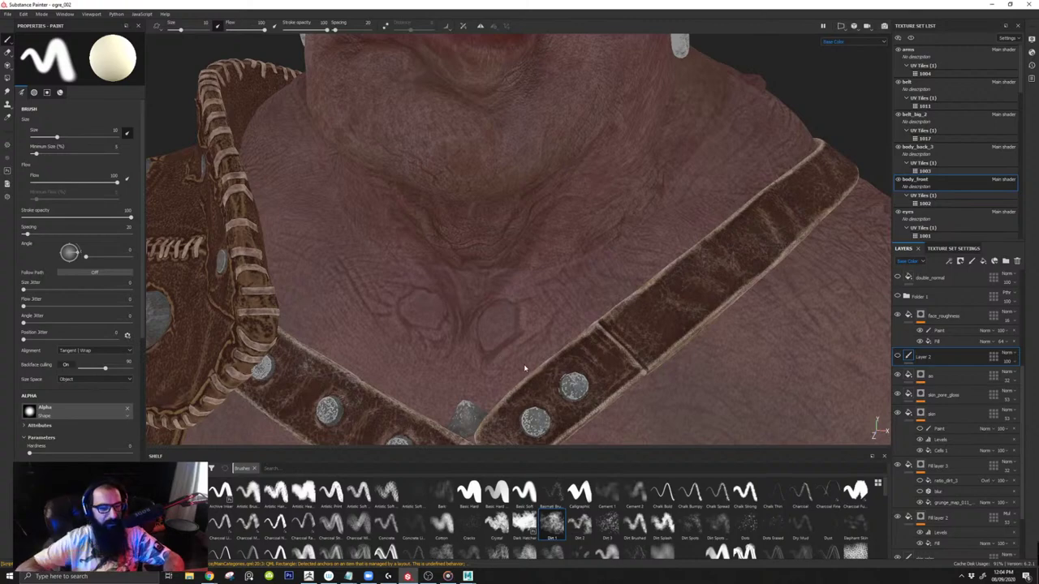
{"action": "left_click_drag", "start_coordinate": [580, 304], "coordinate": [845, 324], "text": "alt"}
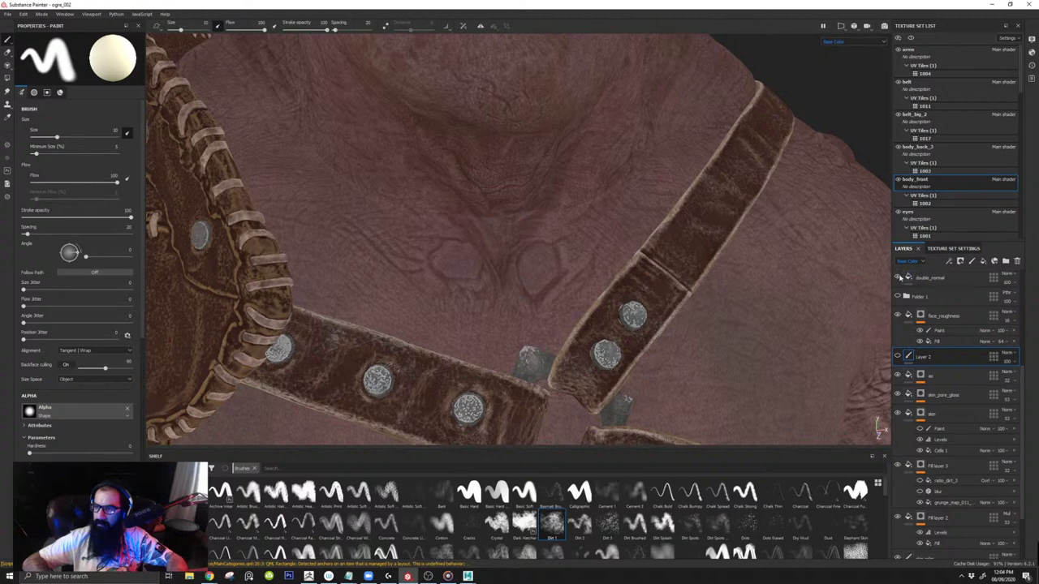
Step: Turn on the brown curvature layer and compare the chest with Fill layer 4 shown and hidden, leaving it on
{"action": "left_click", "coordinate": [929, 278]}
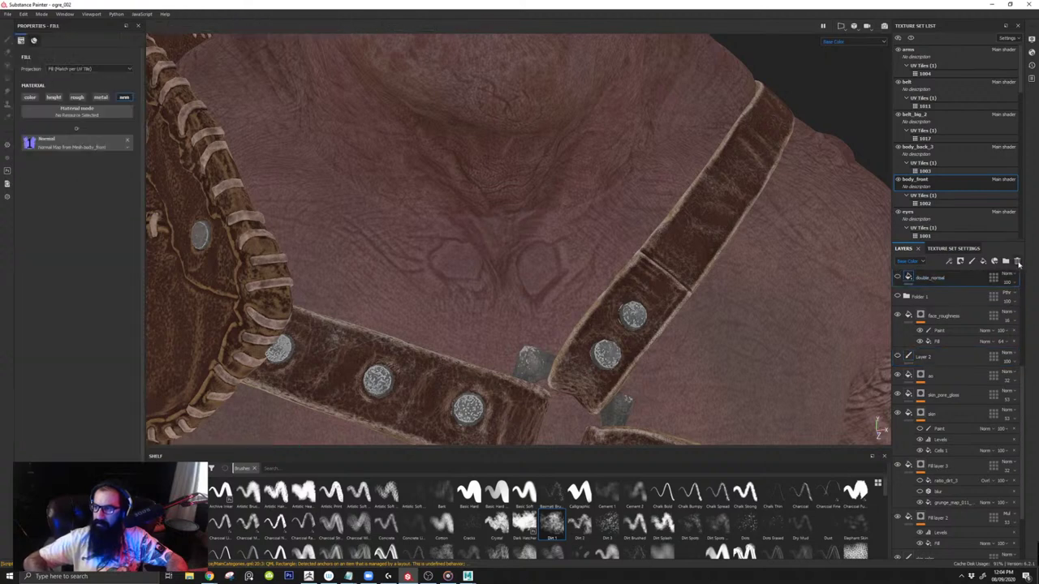
{"action": "scroll", "coordinate": [1024, 380], "scroll_direction": "up", "scroll_amount": 3}
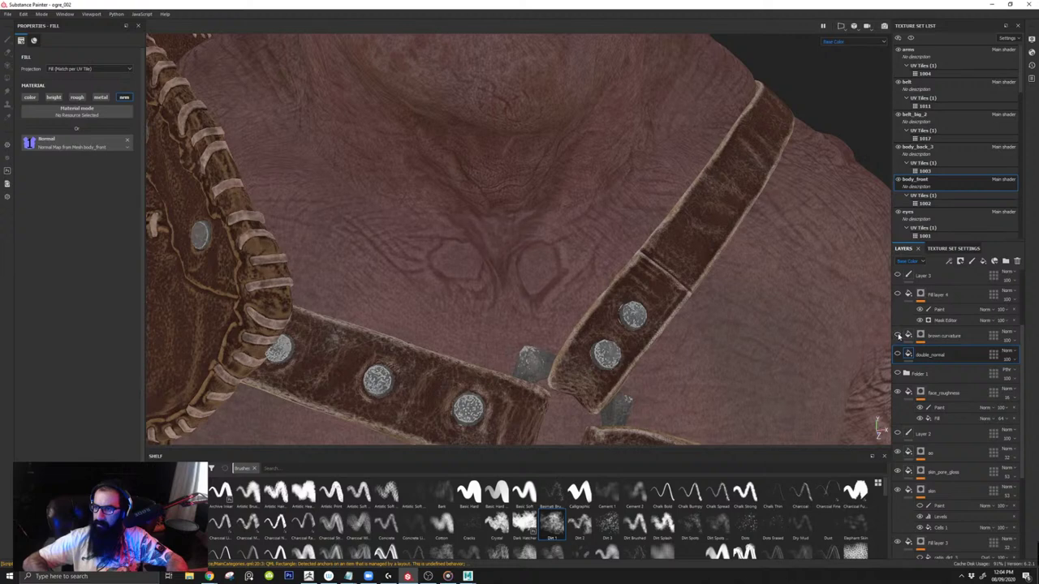
{"action": "left_click", "coordinate": [898, 294]}
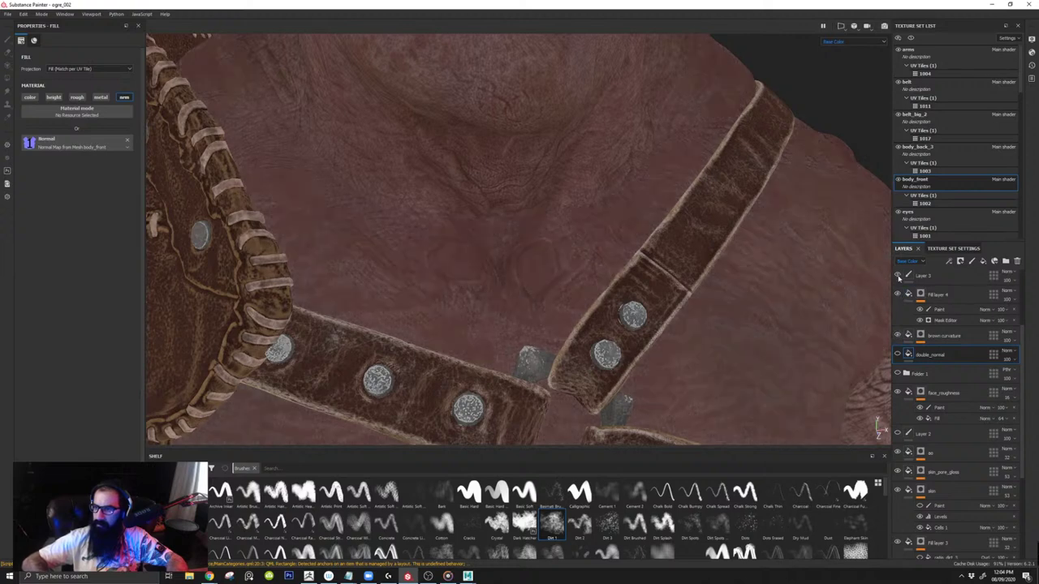
{"action": "left_click", "coordinate": [897, 294]}
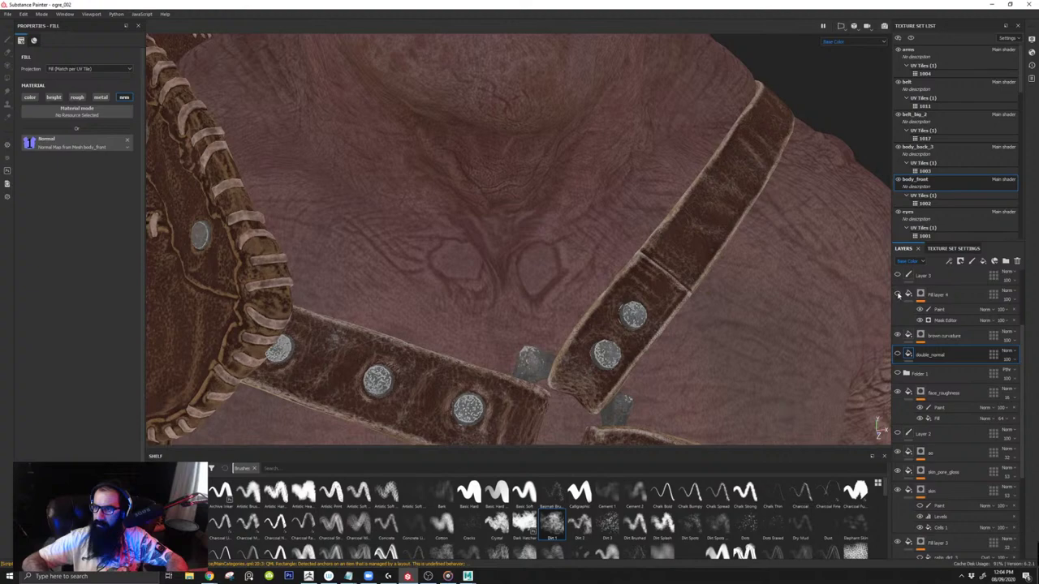
{"action": "left_click", "coordinate": [898, 295]}
Step: Examine the whole upper body in Material and Base Color, looking at how the torso skin matches the head and arms
{"action": "right_click_drag", "start_coordinate": [721, 331], "coordinate": [720, 253], "text": "alt"}
{"action": "key", "text": "m"}
{"action": "left_click_drag", "start_coordinate": [707, 242], "coordinate": [731, 253], "text": "alt"}
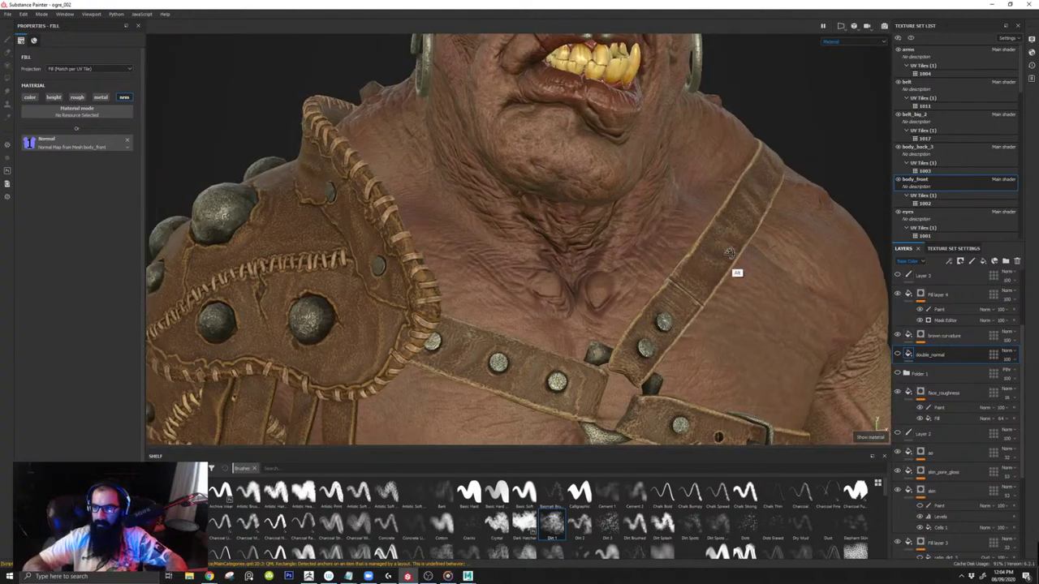
{"action": "right_click_drag", "start_coordinate": [730, 253], "coordinate": [622, 106], "text": "alt"}
{"action": "middle_click_drag", "start_coordinate": [601, 354], "coordinate": [573, 153], "text": "alt"}
{"action": "right_click_drag", "start_coordinate": [617, 213], "coordinate": [587, 156], "text": "alt"}
{"action": "key", "text": "c"}
{"action": "middle_click_drag", "start_coordinate": [609, 176], "coordinate": [591, 236], "text": "alt"}
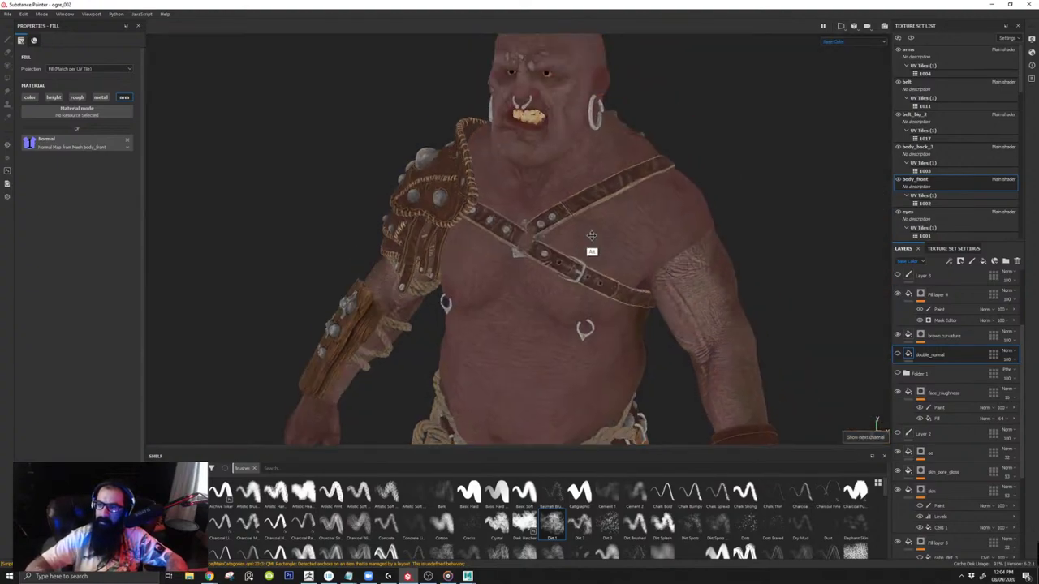
{"action": "right_click_drag", "start_coordinate": [592, 236], "coordinate": [839, 385], "text": "alt"}
Step: Toggle Fill layer 4 in Base Color and check the other channels around the neck and collarbones
{"action": "left_click", "coordinate": [898, 296]}
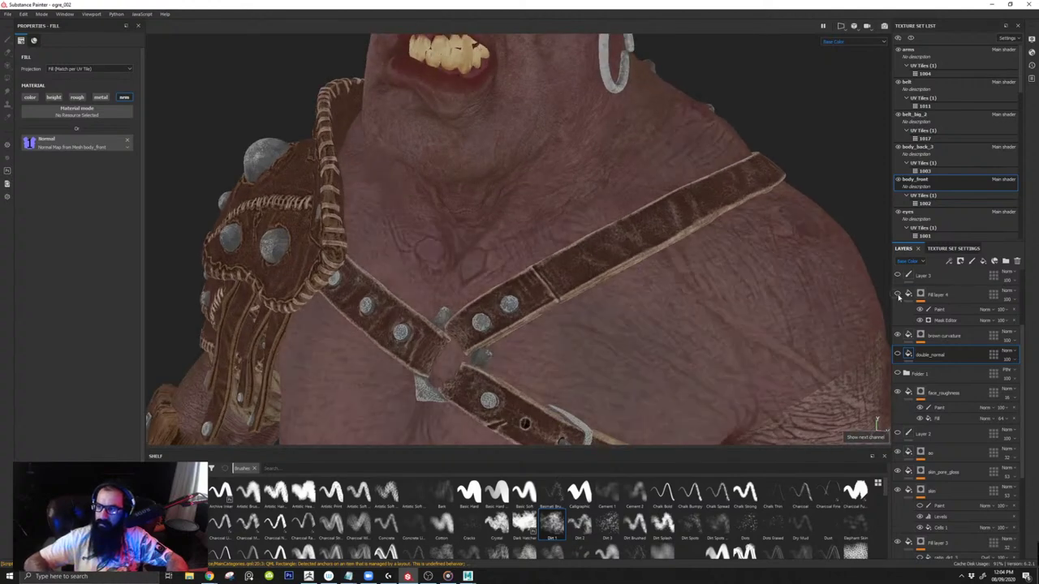
{"action": "left_click", "coordinate": [898, 296]}
{"action": "key", "text": "c"}
{"action": "right_click_drag", "start_coordinate": [529, 190], "coordinate": [566, 290], "text": "alt"}
{"action": "key", "text": "m"}
{"action": "key", "text": "c"}
{"action": "key", "text": "c"}
{"action": "key", "text": "c"}
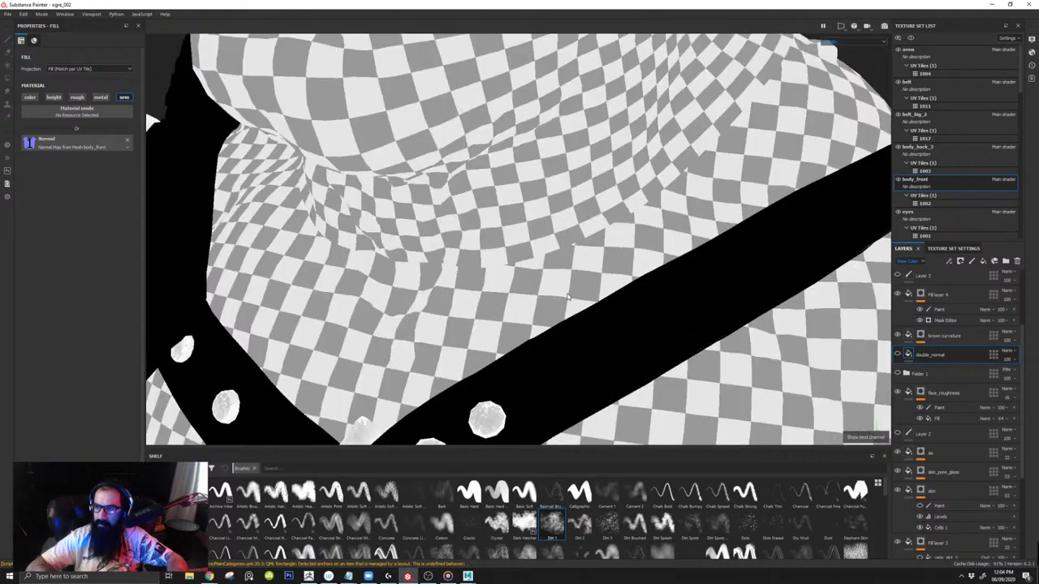
{"action": "key", "text": "b"}
{"action": "key", "text": "m"}
{"action": "left_click_drag", "start_coordinate": [567, 301], "coordinate": [592, 271], "text": "alt"}
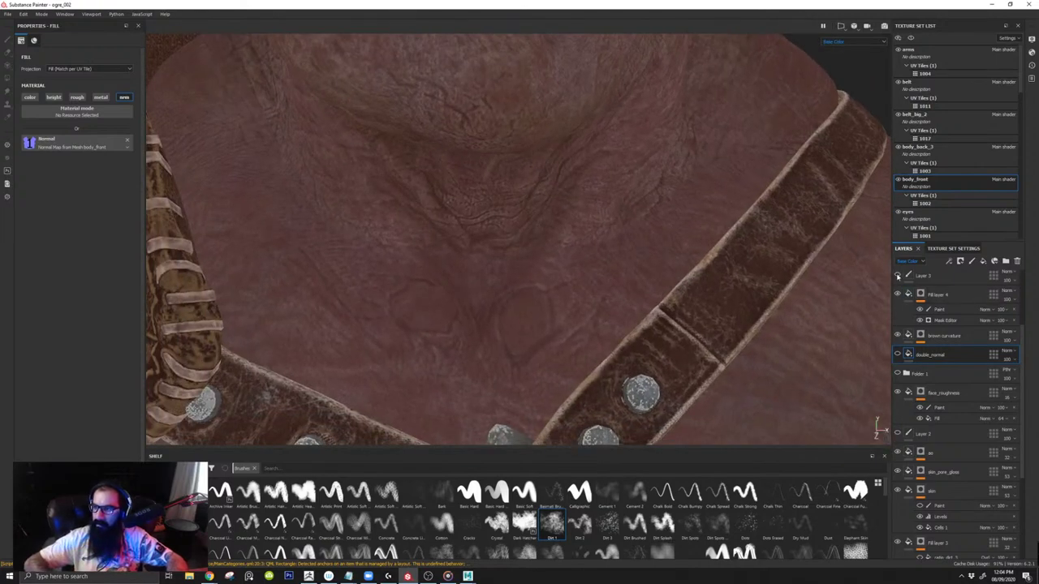
Step: Hide Fill layer 4, turn on Fill layer 4 copy 1, stones and bright_edges, and check the torso in Material and Base Color
{"action": "key", "text": "m"}
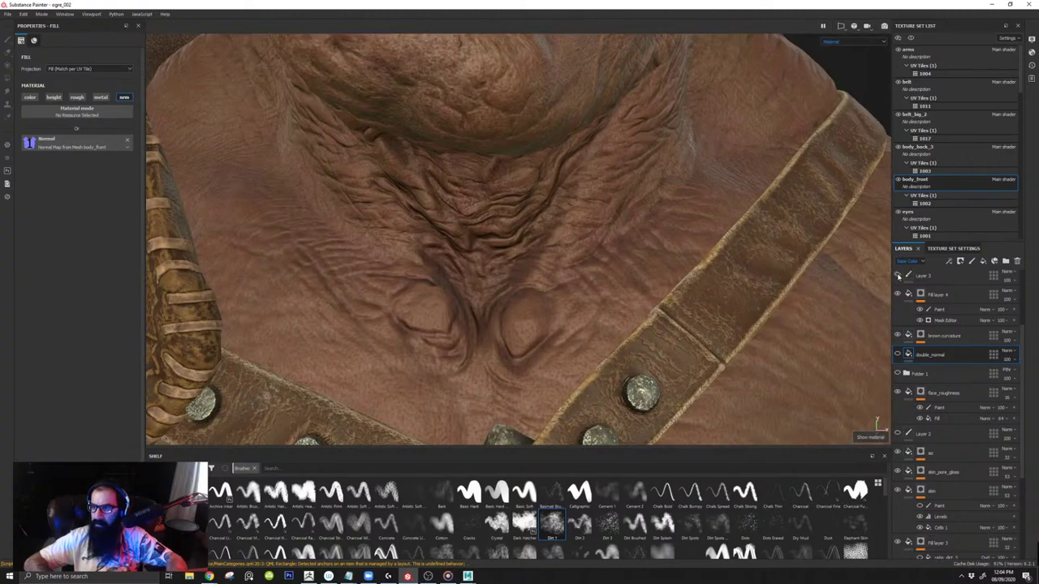
{"action": "scroll", "coordinate": [905, 341], "scroll_direction": "up", "scroll_amount": 2}
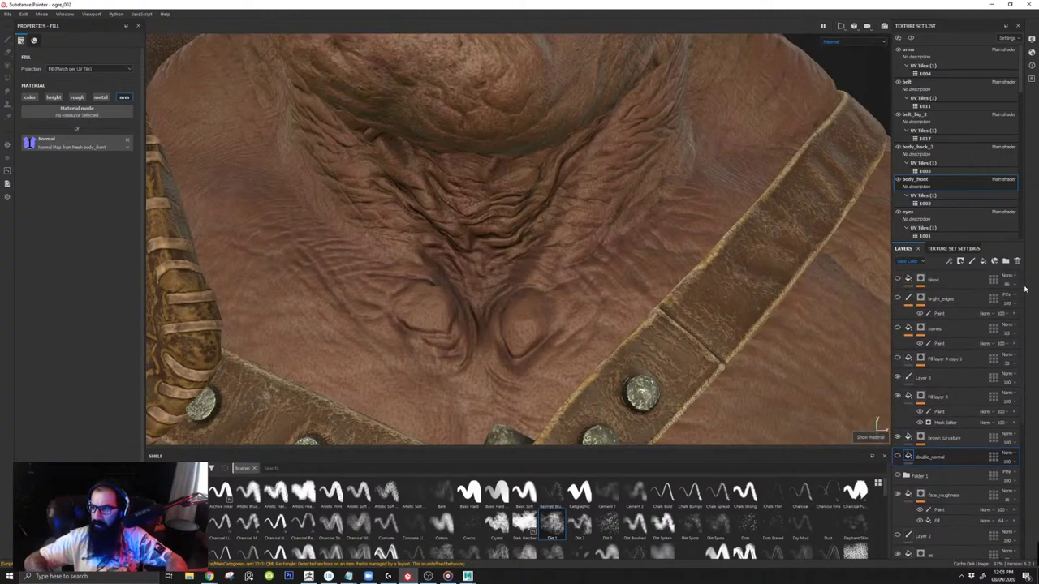
{"action": "left_click", "coordinate": [898, 396]}
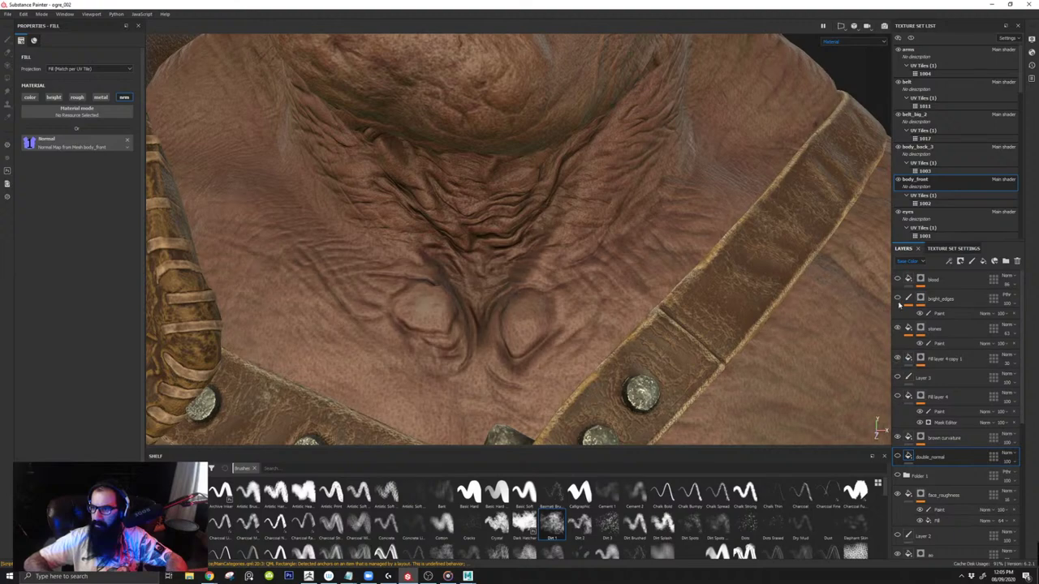
{"action": "right_click_drag", "start_coordinate": [735, 167], "coordinate": [560, 206], "text": "alt"}
{"action": "key", "text": "c"}
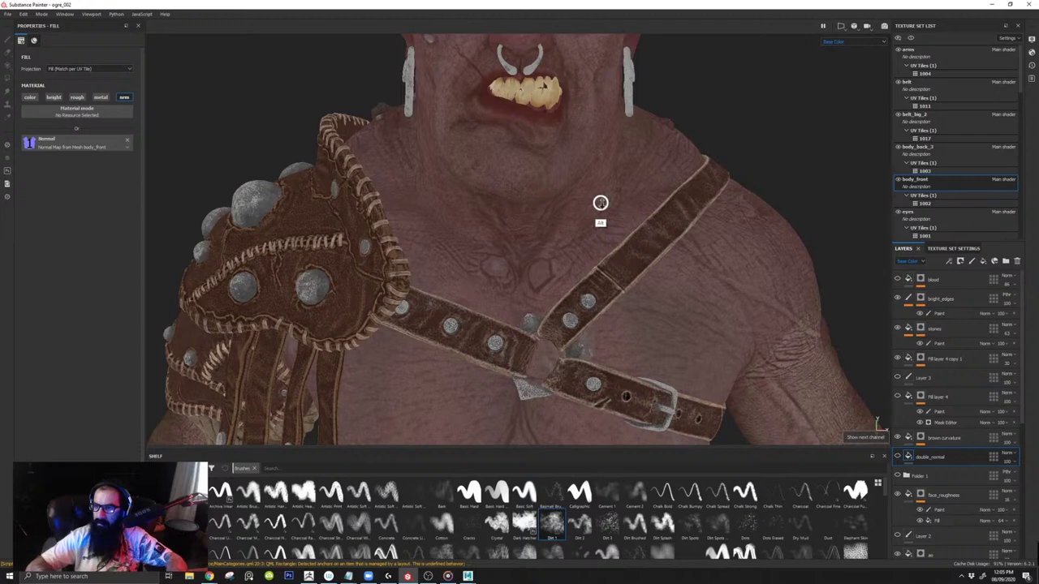
{"action": "left_click_drag", "start_coordinate": [600, 203], "coordinate": [582, 231], "text": "alt"}
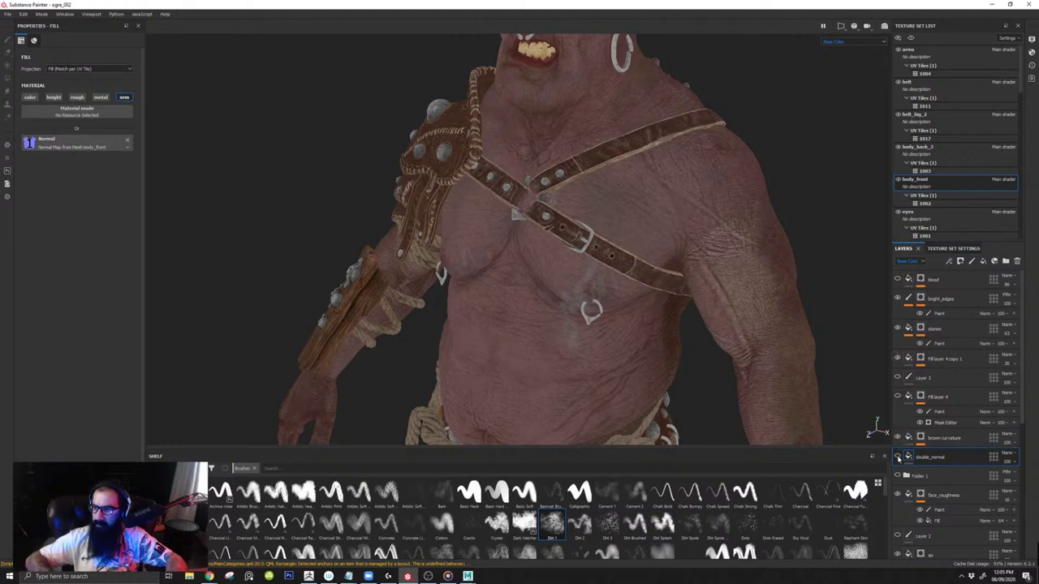
Step: Toggle Fill layer 4, select the Paint effect in its mask, and inspect the torso in the Material view
{"action": "left_click", "coordinate": [898, 397]}
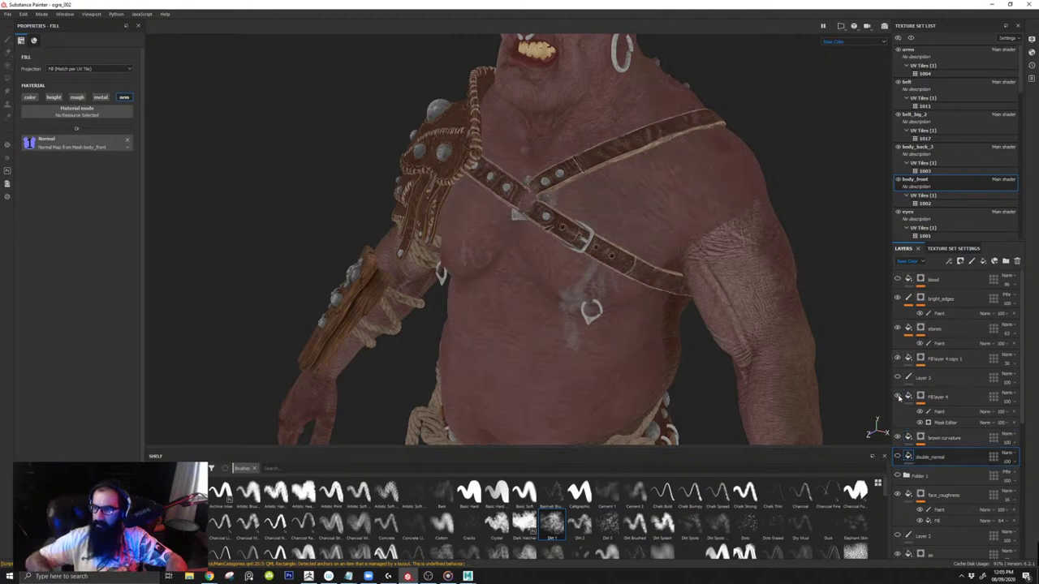
{"action": "left_click", "coordinate": [899, 397]}
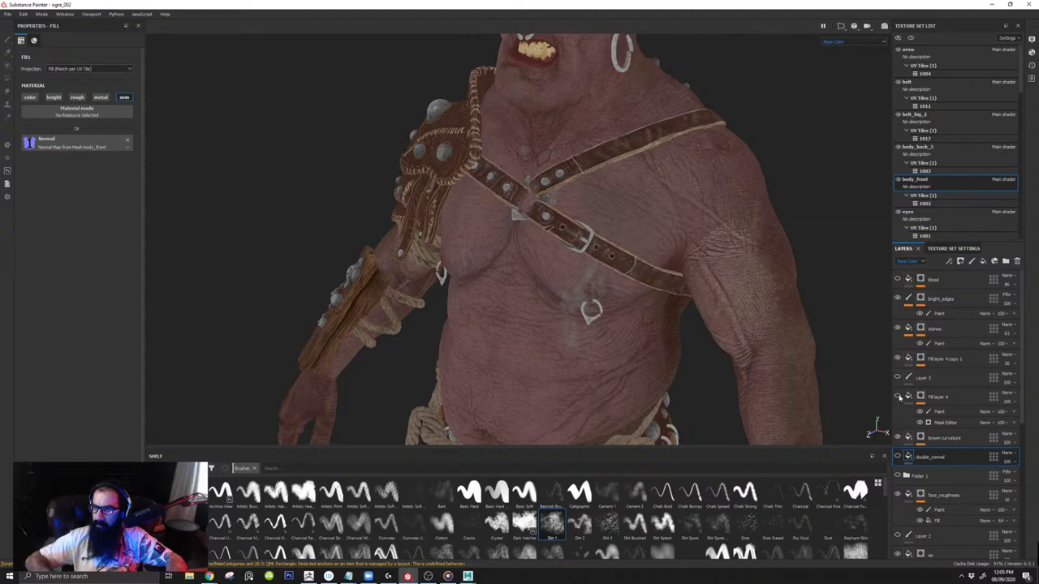
{"action": "left_click", "coordinate": [936, 413]}
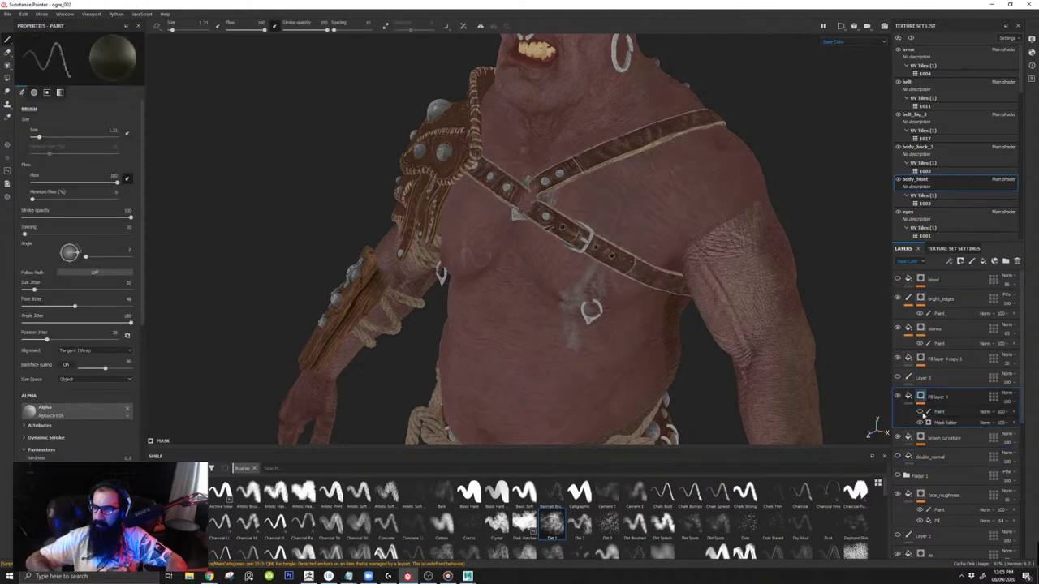
{"action": "middle_click_drag", "start_coordinate": [622, 338], "coordinate": [610, 244], "text": "alt"}
{"action": "key", "text": "m"}
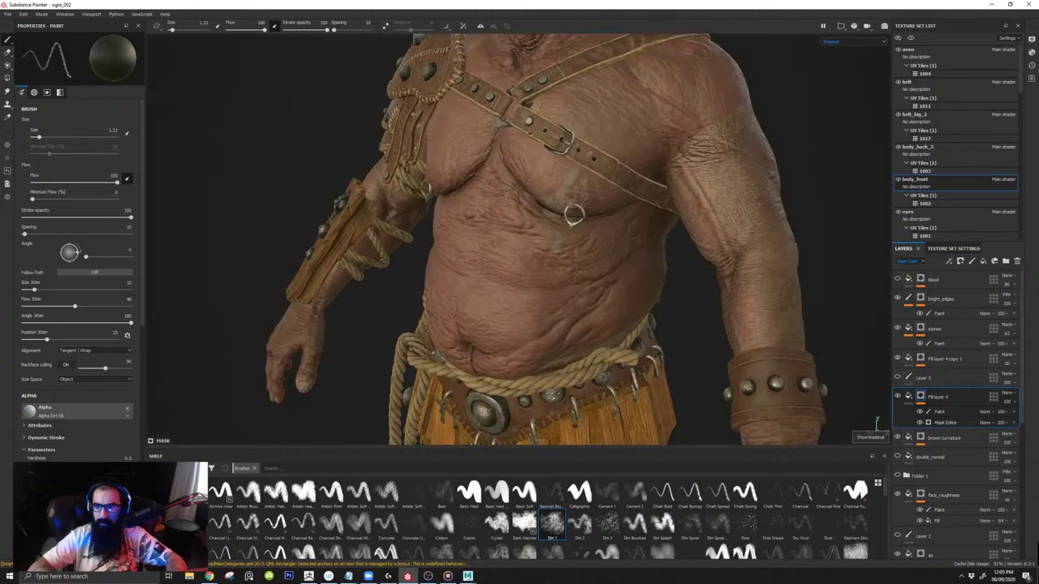
{"action": "middle_click_drag", "start_coordinate": [497, 221], "coordinate": [495, 296], "text": "alt"}
{"action": "right_click_drag", "start_coordinate": [494, 296], "coordinate": [524, 298], "text": "alt"}
{"action": "left_click_drag", "start_coordinate": [525, 316], "coordinate": [495, 308], "text": "alt"}
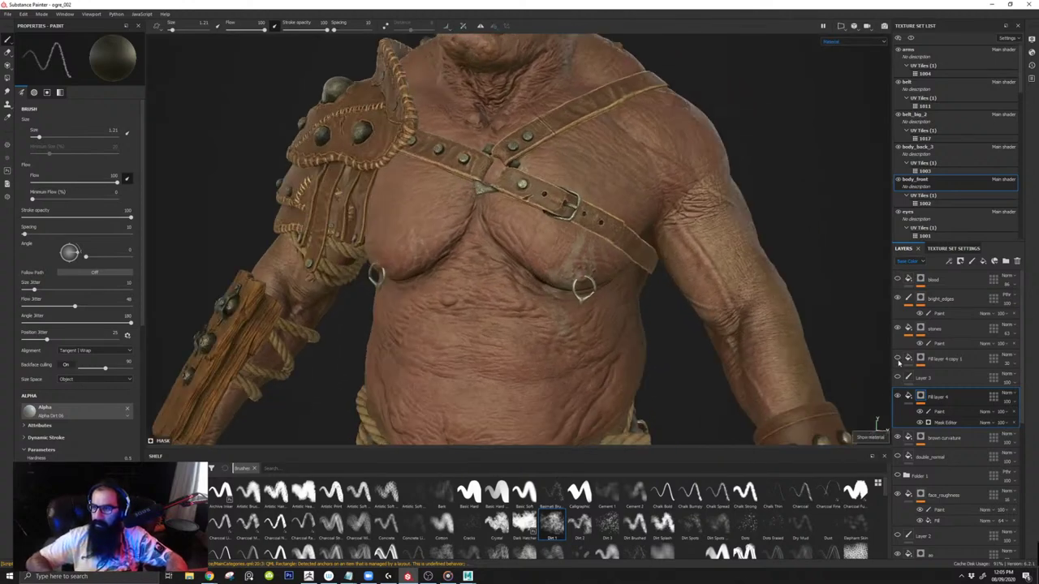
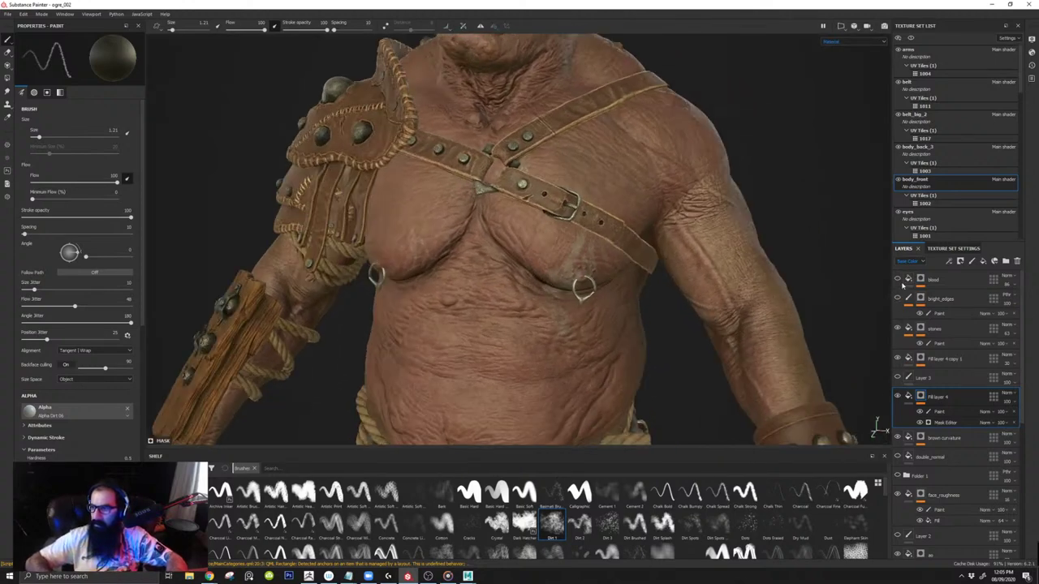
Step: Hide the Fill layer 4 and stones layers and check the neck, chest and belly in Base Color
{"action": "left_click", "coordinate": [898, 396]}
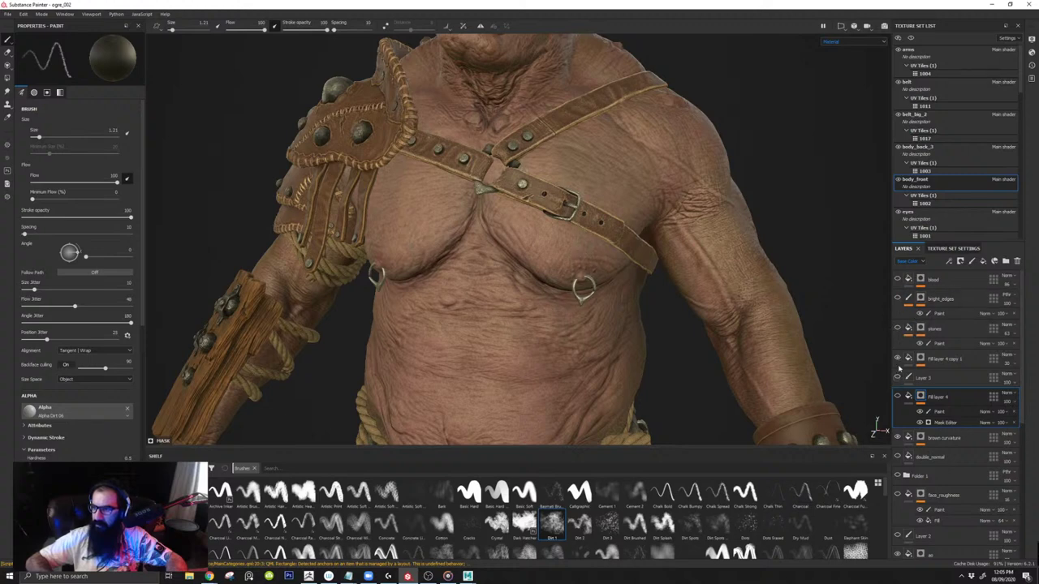
{"action": "left_click_drag", "start_coordinate": [703, 285], "coordinate": [574, 292], "text": "alt"}
{"action": "key", "text": "c"}
{"action": "right_click_drag", "start_coordinate": [565, 236], "coordinate": [643, 429], "text": "alt"}
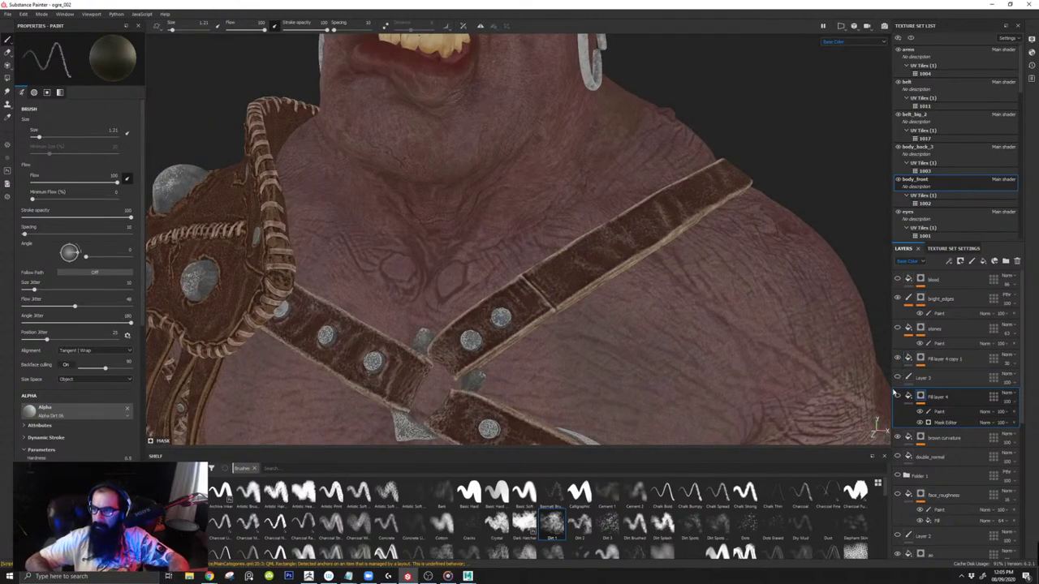
{"action": "right_click_drag", "start_coordinate": [723, 373], "coordinate": [652, 289], "text": "alt"}
{"action": "middle_click_drag", "start_coordinate": [652, 289], "coordinate": [616, 255], "text": "alt"}
{"action": "right_click_drag", "start_coordinate": [615, 255], "coordinate": [596, 239], "text": "alt"}
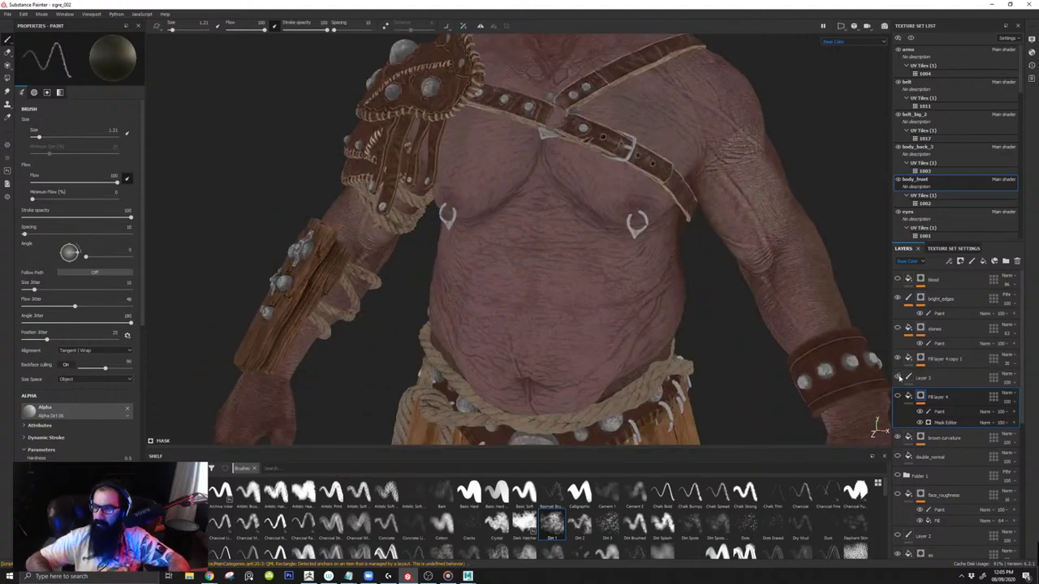
Step: Hide Layer 3, turn Fill layer 4 back on, and check the chest and neck in Base Color
{"action": "left_click", "coordinate": [900, 379]}
{"action": "middle_click_drag", "start_coordinate": [761, 378], "coordinate": [739, 419], "text": "alt"}
{"action": "left_click", "coordinate": [899, 397]}
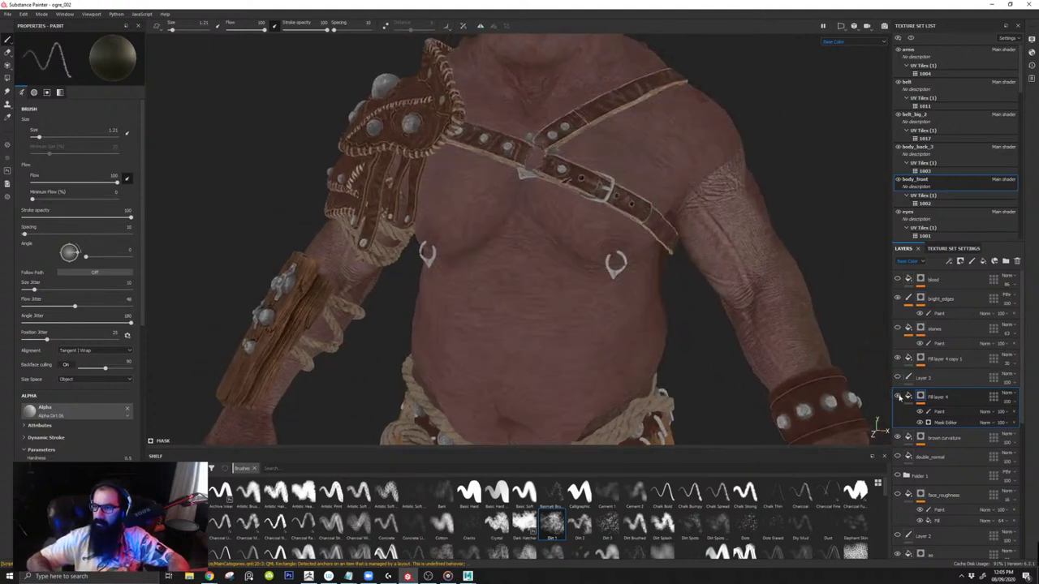
{"action": "left_click_drag", "start_coordinate": [711, 288], "coordinate": [671, 379], "text": "alt"}
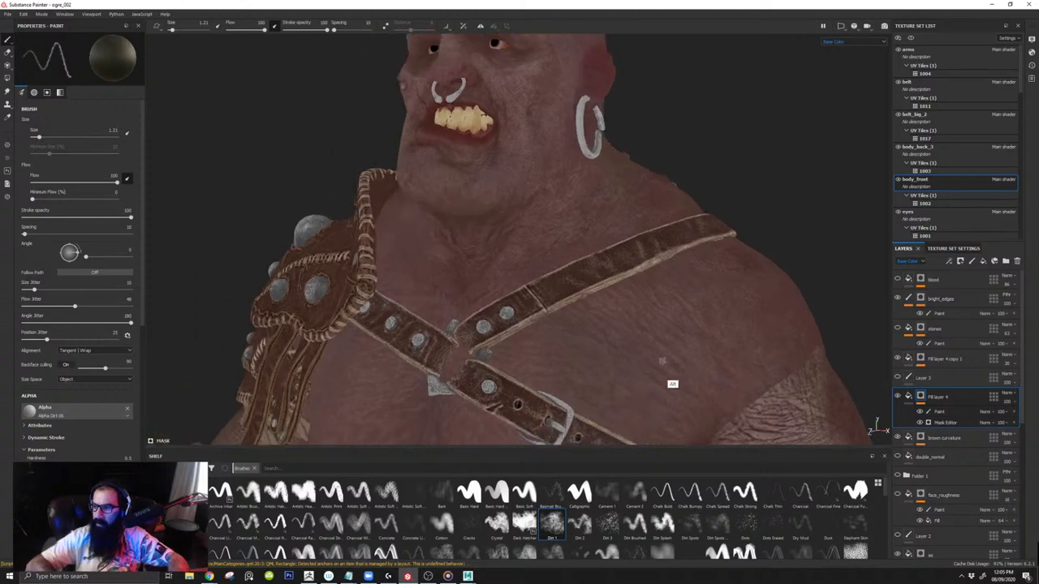
Step: Delete the Paint effect from Fill layer 4's mask and add a fresh Paint effect above its Mask Editor
{"action": "left_click", "coordinate": [1015, 412]}
{"action": "left_click", "coordinate": [1015, 412]}
{"action": "key", "text": "ctrl+z"}
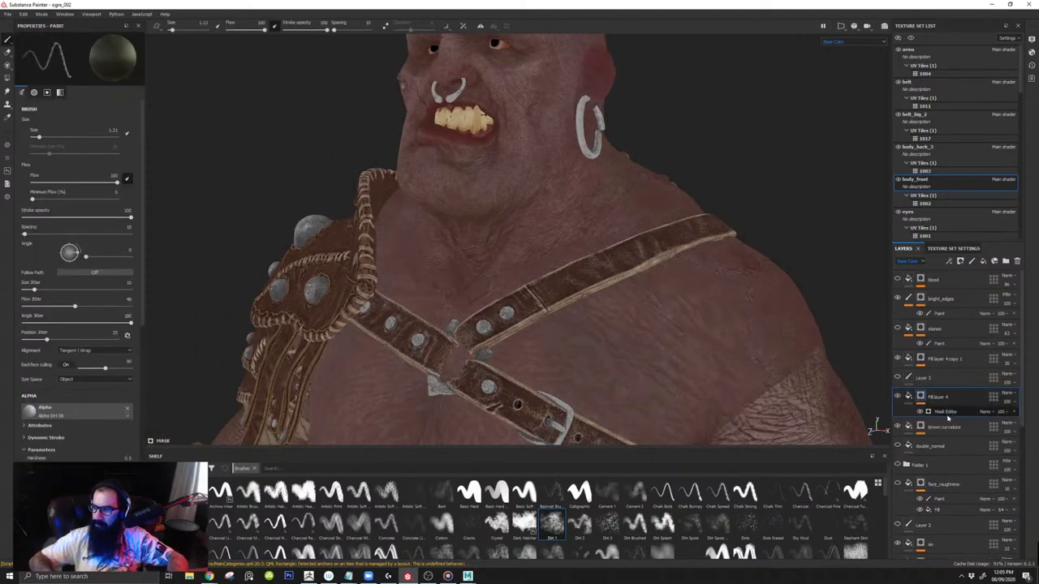
{"action": "right_click", "coordinate": [944, 412]}
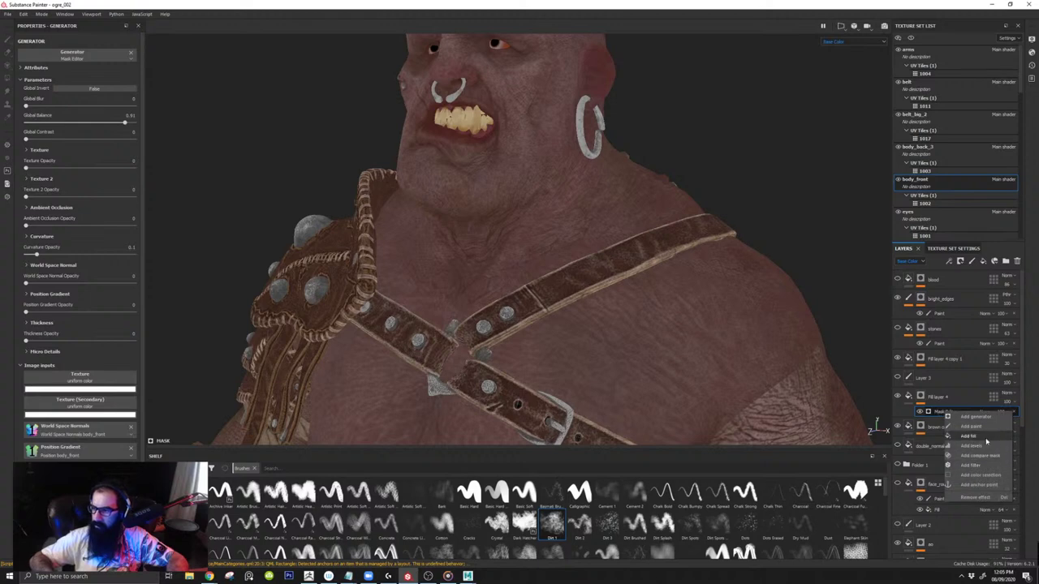
{"action": "key", "text": "Escape"}
{"action": "right_click", "coordinate": [932, 395]}
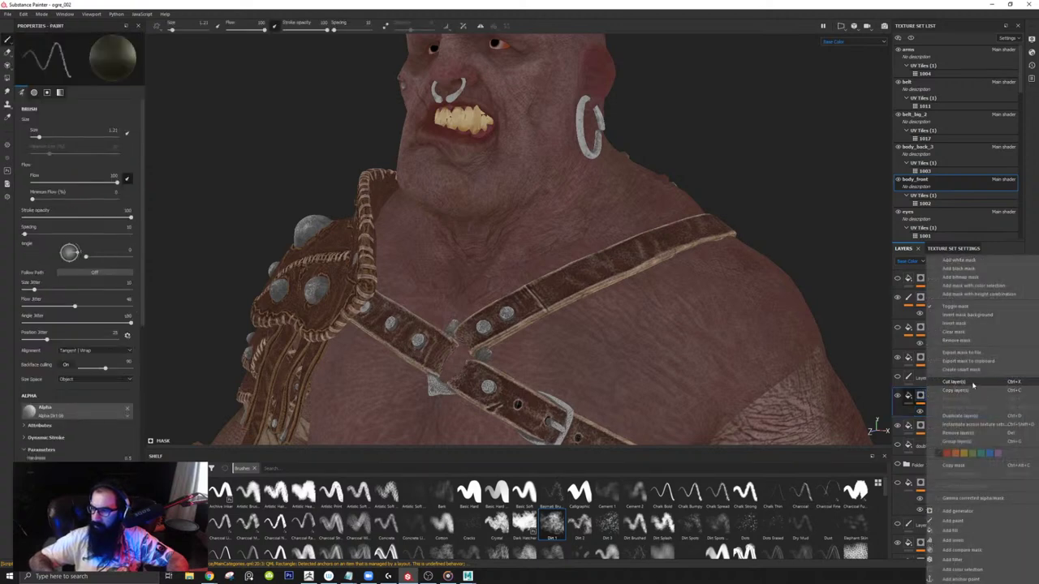
{"action": "left_click", "coordinate": [955, 520]}
Step: Enlarge the Dirt brush and paint in Fill layer 4's mask over the chest and upper belly
{"action": "middle_click_drag", "start_coordinate": [516, 374], "coordinate": [532, 202], "text": "alt"}
{"action": "middle_click_drag", "start_coordinate": [507, 286], "coordinate": [505, 225], "text": "alt"}
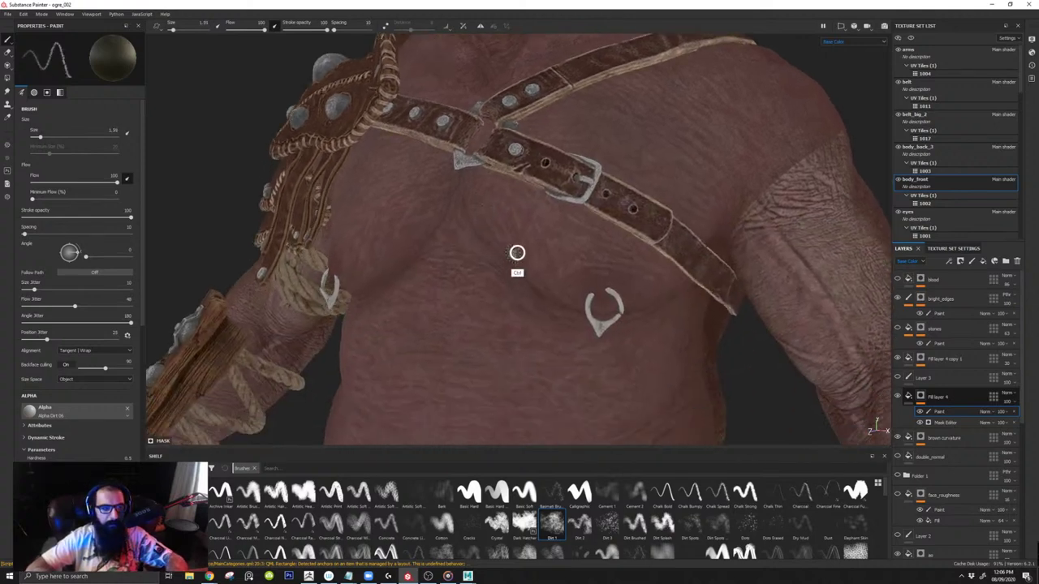
{"action": "right_click_drag", "start_coordinate": [517, 253], "coordinate": [531, 266], "text": "ctrl"}
{"action": "middle_click_drag", "start_coordinate": [481, 303], "coordinate": [473, 195], "text": "alt"}
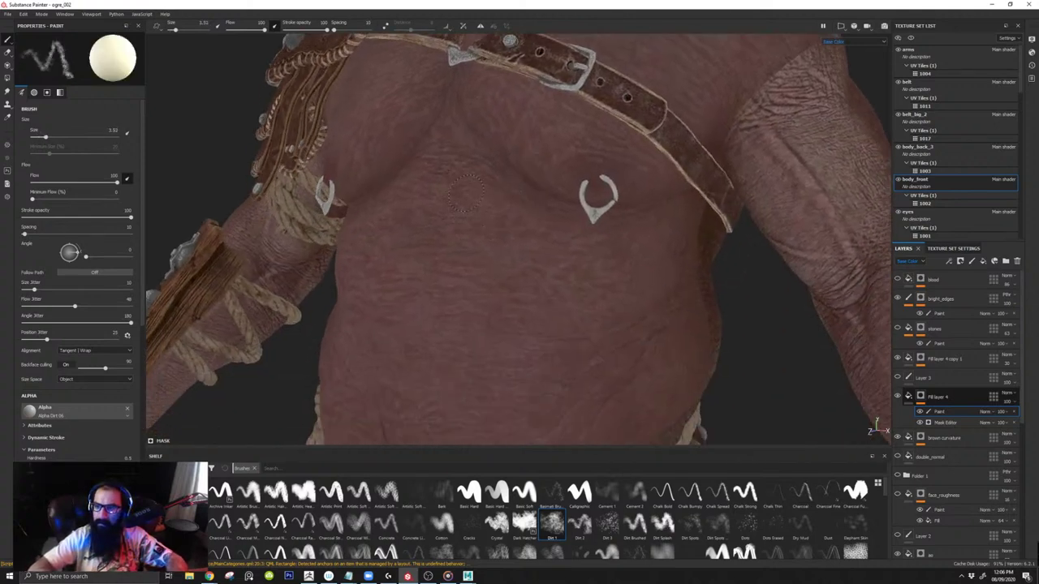
{"action": "right_click_drag", "start_coordinate": [494, 218], "coordinate": [507, 236], "text": "ctrl"}
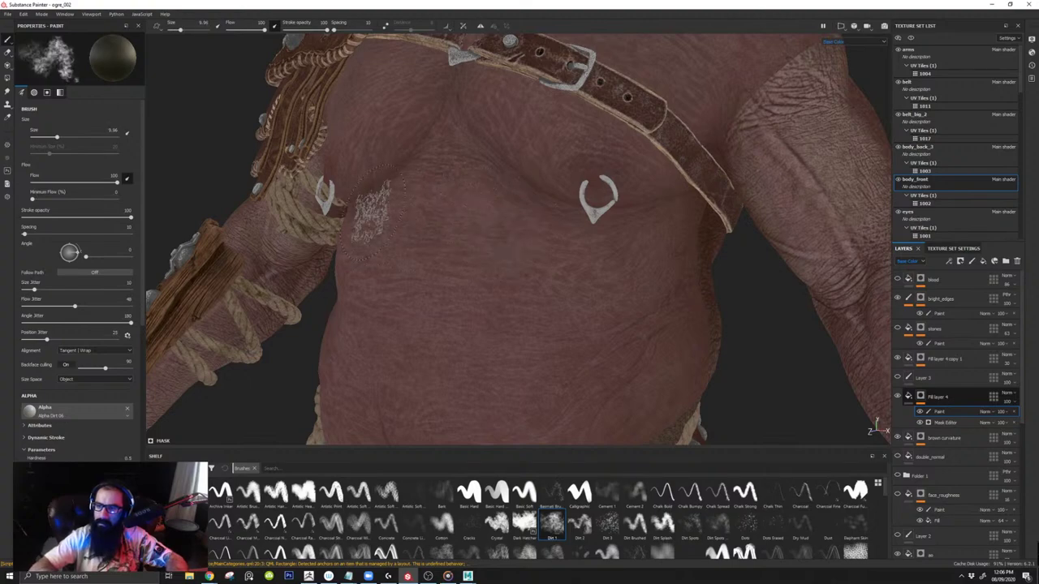
{"action": "left_click_drag", "start_coordinate": [500, 229], "coordinate": [509, 259], "text": "alt"}
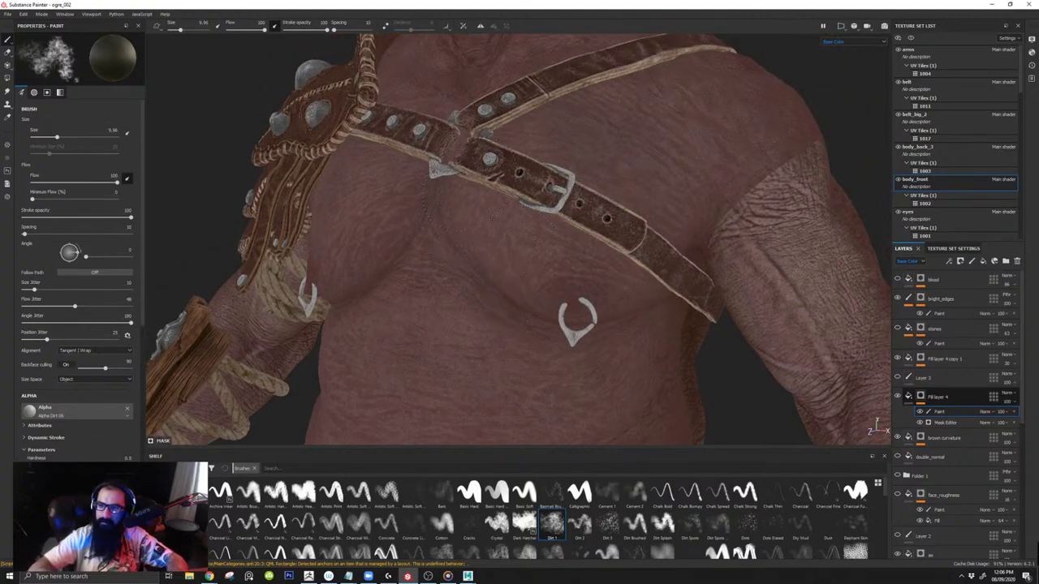
{"action": "mouse_move", "coordinate": [430, 284]}
{"action": "left_mouse_down", "text": "alt"}
{"action": "mouse_move", "coordinate": [499, 332]}
{"action": "mouse_move", "coordinate": [471, 276]}
{"action": "left_mouse_up", "text": "alt"}
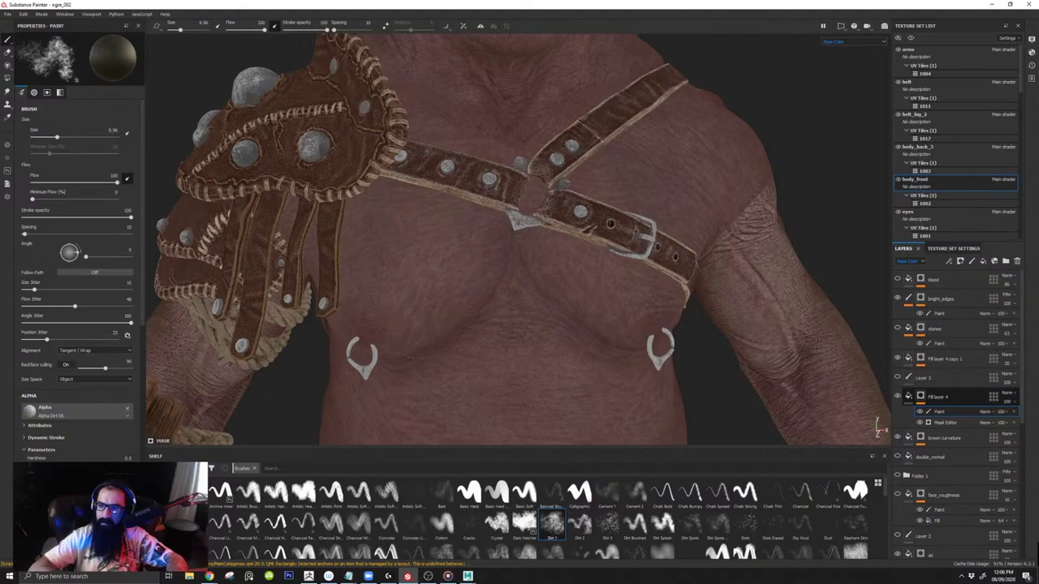
Step: Continue masking Fill layer 4 across the strapped pectoral, shoulder and side of the torso, reducing the brush size to 7.71
{"action": "middle_click_drag", "start_coordinate": [573, 237], "coordinate": [496, 278], "text": "alt"}
{"action": "left_click_drag", "start_coordinate": [526, 246], "coordinate": [485, 263], "text": "alt"}
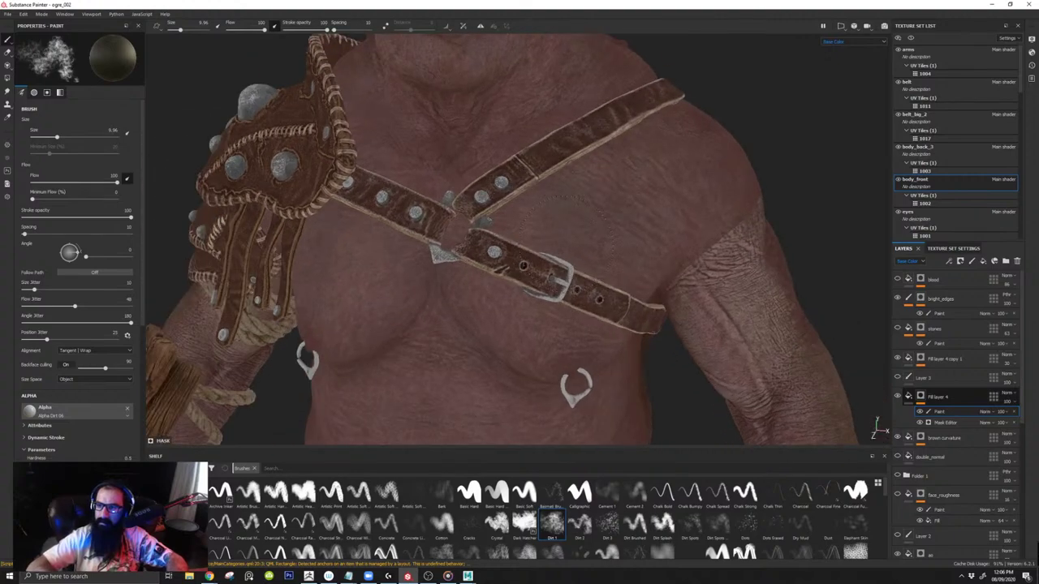
{"action": "mouse_move", "coordinate": [647, 223]}
{"action": "left_mouse_down", "text": "alt"}
{"action": "mouse_move", "coordinate": [576, 258]}
{"action": "mouse_move", "coordinate": [534, 250]}
{"action": "left_mouse_up", "text": "alt"}
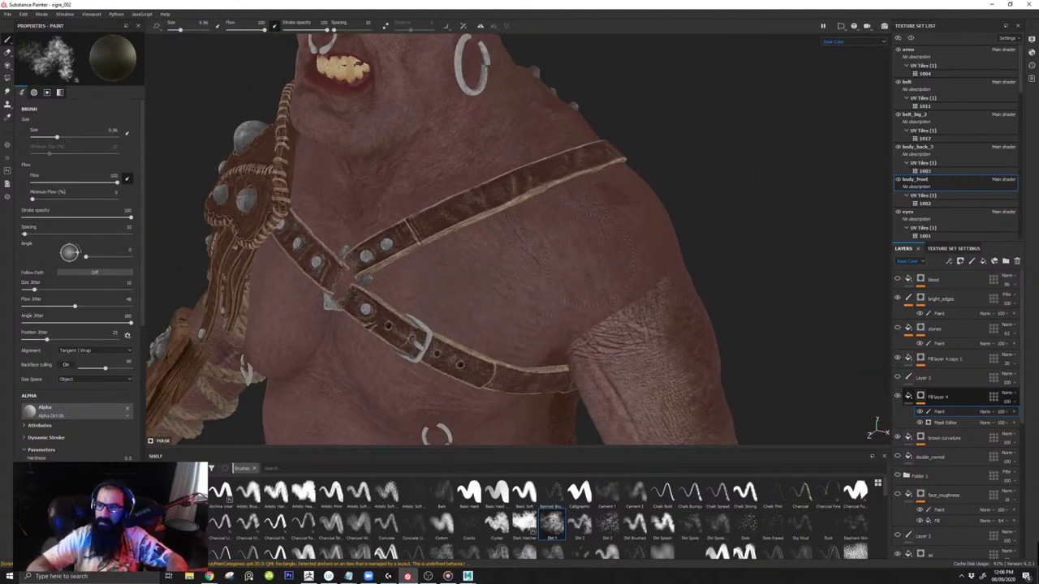
{"action": "left_click_drag", "start_coordinate": [597, 280], "coordinate": [544, 251], "text": "alt"}
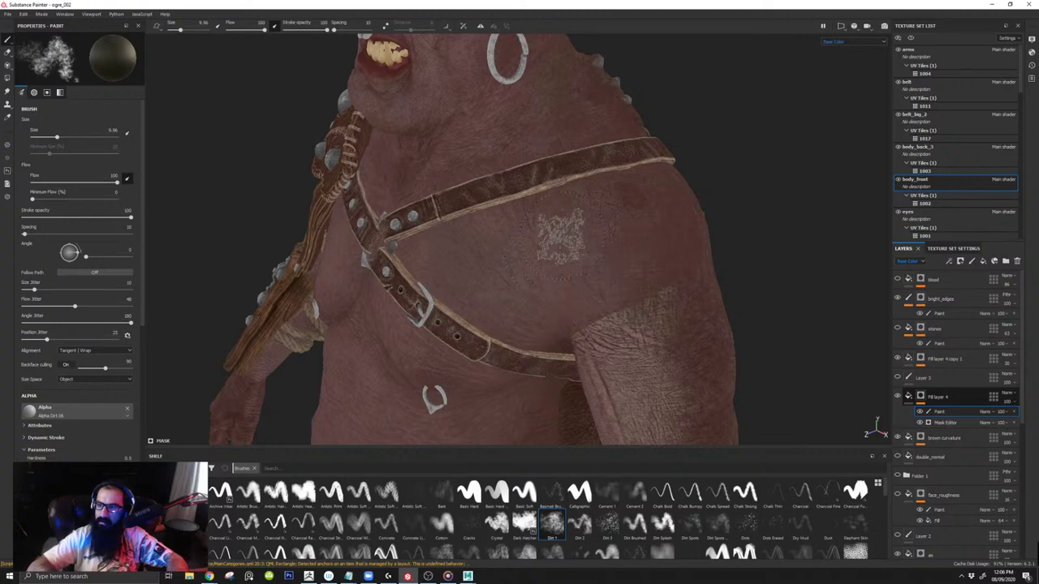
{"action": "middle_click_drag", "start_coordinate": [501, 304], "coordinate": [575, 205], "text": "alt"}
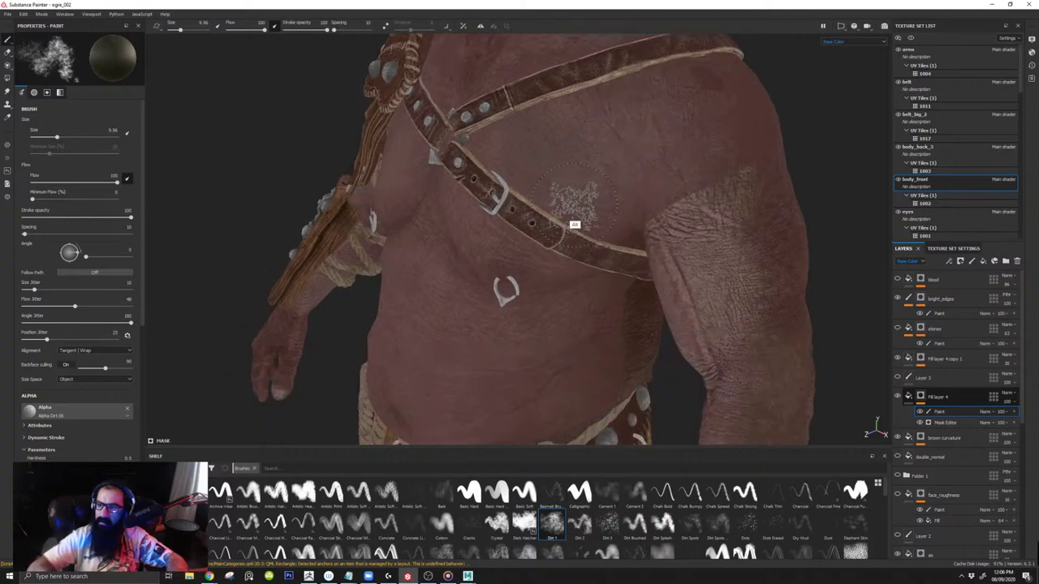
{"action": "left_click_drag", "start_coordinate": [574, 205], "coordinate": [646, 174], "text": "alt"}
{"action": "middle_click_drag", "start_coordinate": [476, 277], "coordinate": [484, 237], "text": "alt"}
{"action": "mouse_move", "coordinate": [483, 237]}
{"action": "right_mouse_down", "text": "alt"}
{"action": "mouse_move", "coordinate": [528, 235]}
{"action": "mouse_move", "coordinate": [469, 231]}
{"action": "right_mouse_up", "text": "alt"}
{"action": "left_click_drag", "start_coordinate": [615, 244], "coordinate": [549, 199], "text": "alt"}
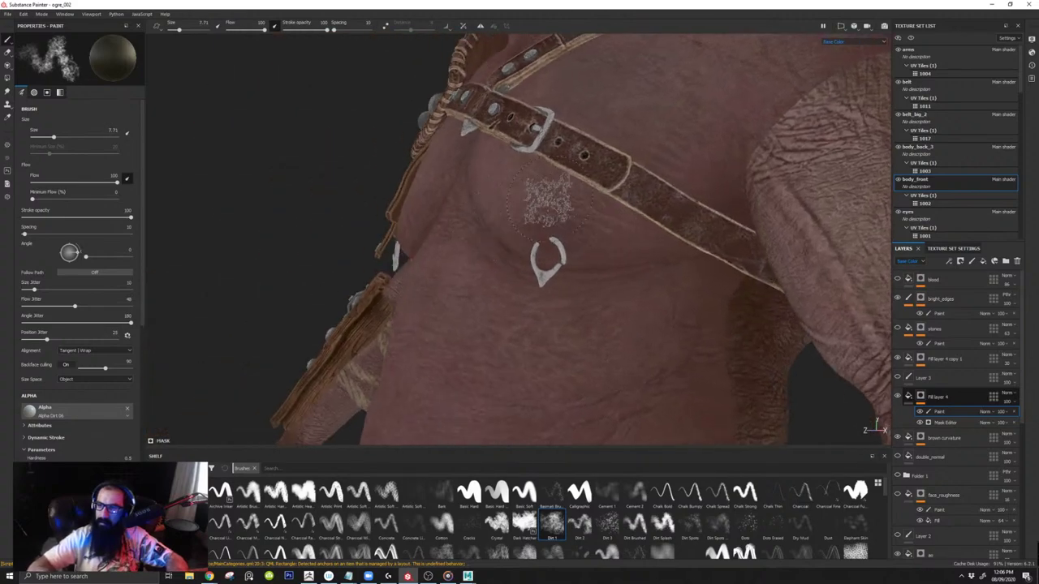
{"action": "left_click_drag", "start_coordinate": [615, 243], "coordinate": [532, 174], "text": "alt"}
Step: Examine the masked torso up close and as a whole in the Material view
{"action": "key", "text": "m"}
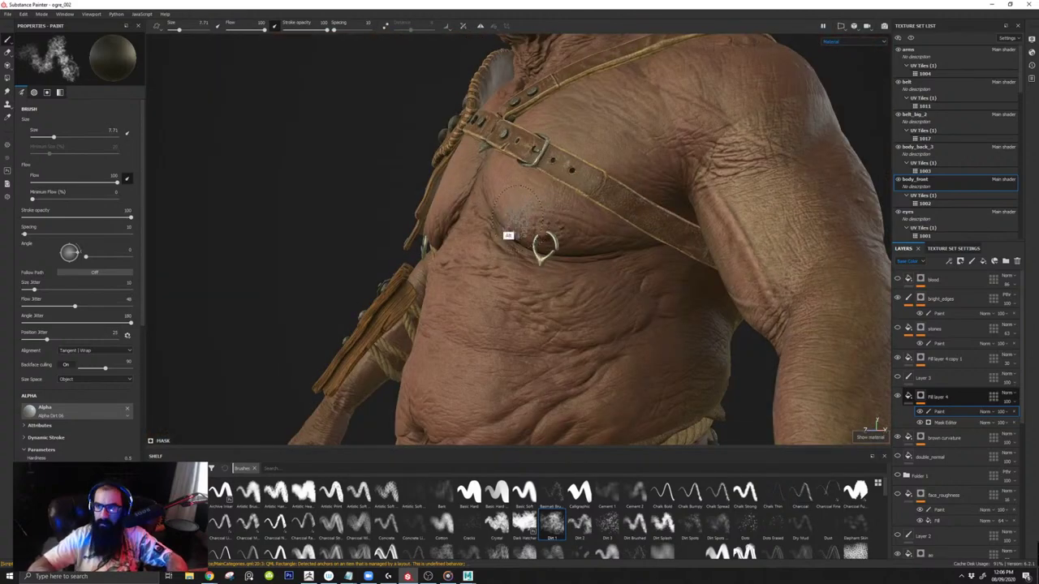
{"action": "left_click_drag", "start_coordinate": [508, 215], "coordinate": [577, 198], "text": "alt"}
{"action": "right_click_drag", "start_coordinate": [503, 181], "coordinate": [475, 93], "text": "alt"}
{"action": "middle_click_drag", "start_coordinate": [475, 94], "coordinate": [481, 169], "text": "alt"}
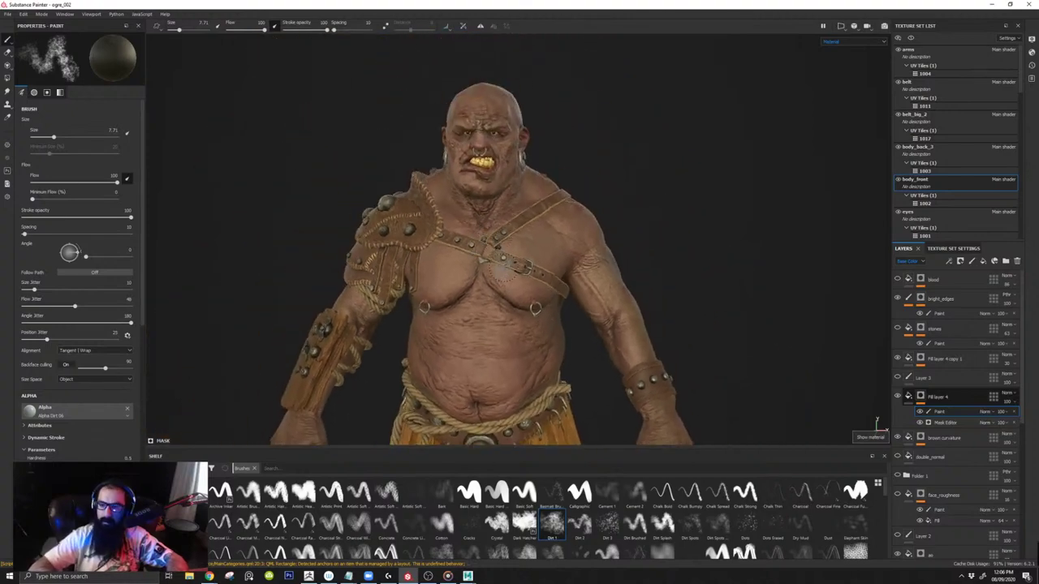
Step: Paint Fill layer 4's mask over the belly and both flanks in Base Color, then review the whole upper body
{"action": "key", "text": "c"}
{"action": "middle_click_drag", "start_coordinate": [481, 297], "coordinate": [498, 183], "text": "alt"}
{"action": "scroll", "coordinate": [457, 269], "scroll_direction": "up", "scroll_amount": 5}
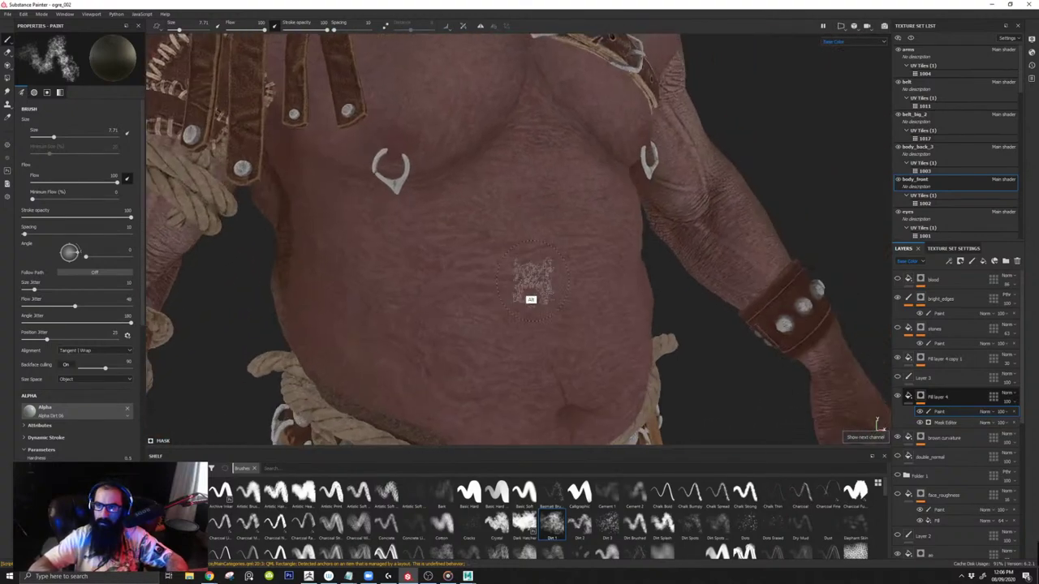
{"action": "mouse_move", "coordinate": [422, 273]}
{"action": "left_mouse_down", "text": "alt"}
{"action": "mouse_move", "coordinate": [511, 278]}
{"action": "mouse_move", "coordinate": [408, 264]}
{"action": "left_mouse_up", "text": "alt"}
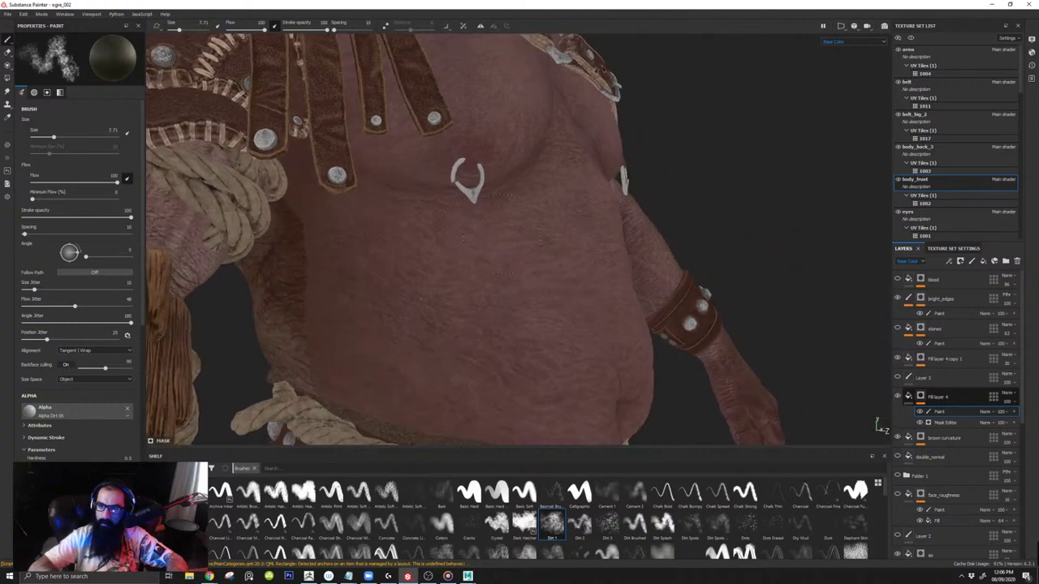
{"action": "middle_click_drag", "start_coordinate": [476, 300], "coordinate": [439, 246], "text": "alt"}
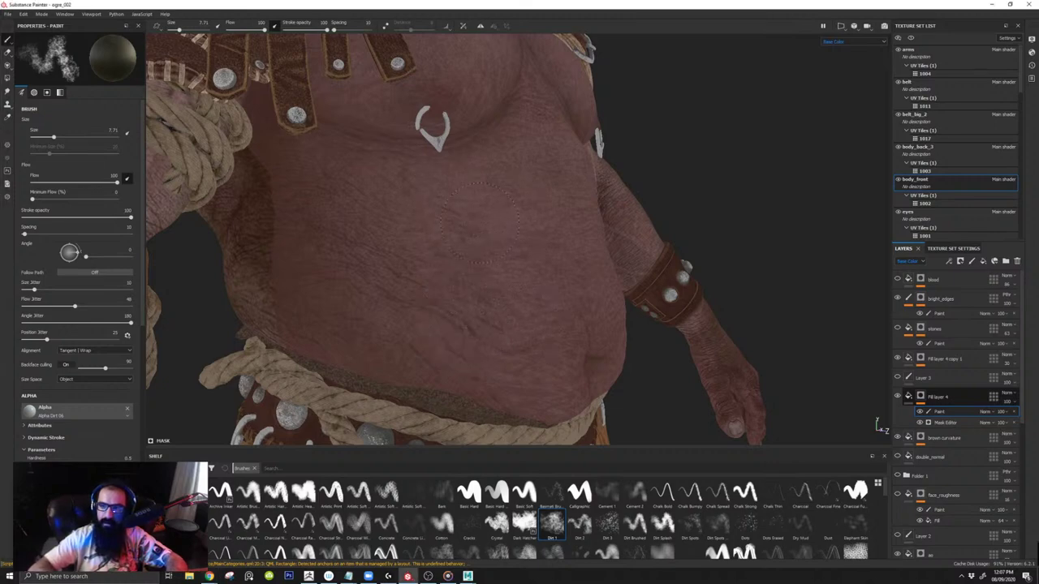
{"action": "left_click_drag", "start_coordinate": [479, 224], "coordinate": [516, 195], "text": "alt"}
{"action": "mouse_move", "coordinate": [530, 149]}
{"action": "left_mouse_down", "text": "alt"}
{"action": "mouse_move", "coordinate": [506, 290]}
{"action": "mouse_move", "coordinate": [425, 241]}
{"action": "left_mouse_up", "text": "alt"}
{"action": "left_click_drag", "start_coordinate": [380, 289], "coordinate": [527, 230], "text": "alt"}
{"action": "left_click_drag", "start_coordinate": [579, 204], "coordinate": [475, 244], "text": "alt"}
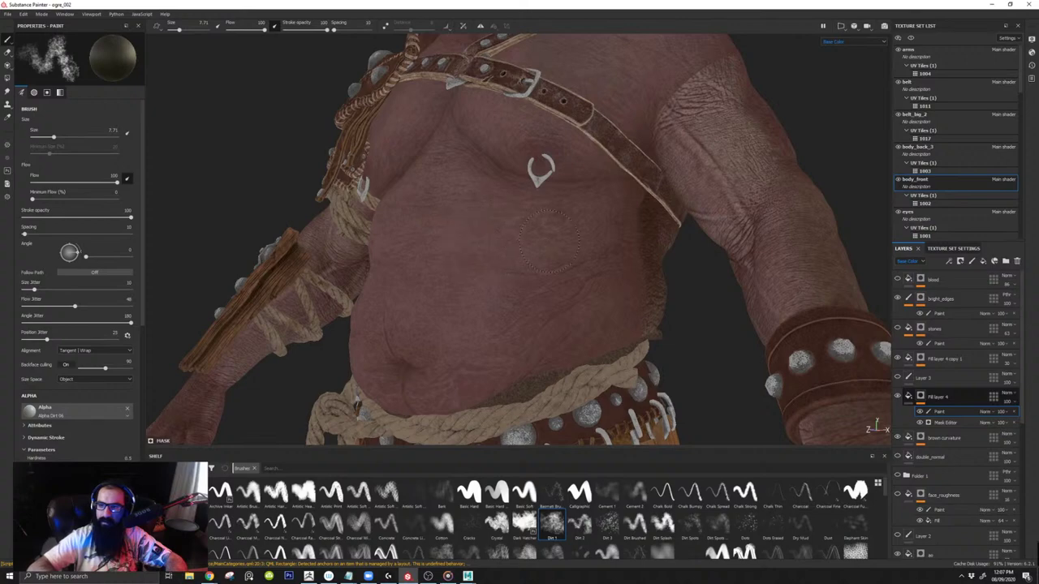
{"action": "right_click_drag", "start_coordinate": [548, 290], "coordinate": [447, 148], "text": "alt"}
{"action": "left_click_drag", "start_coordinate": [448, 148], "coordinate": [580, 195], "text": "alt"}
{"action": "middle_click_drag", "start_coordinate": [484, 210], "coordinate": [497, 311], "text": "alt"}
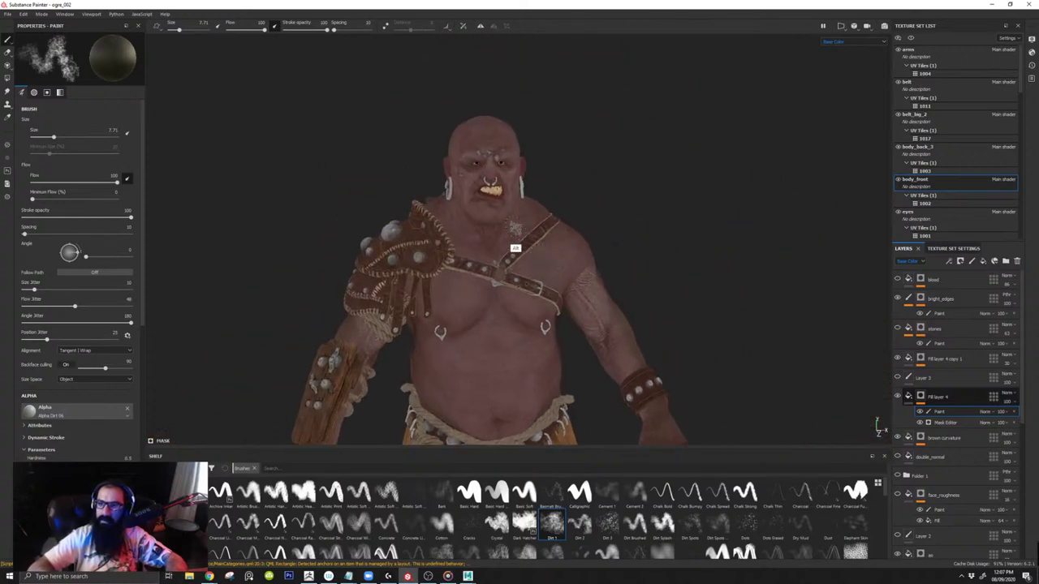
{"action": "left_click_drag", "start_coordinate": [514, 248], "coordinate": [737, 262], "text": "alt"}
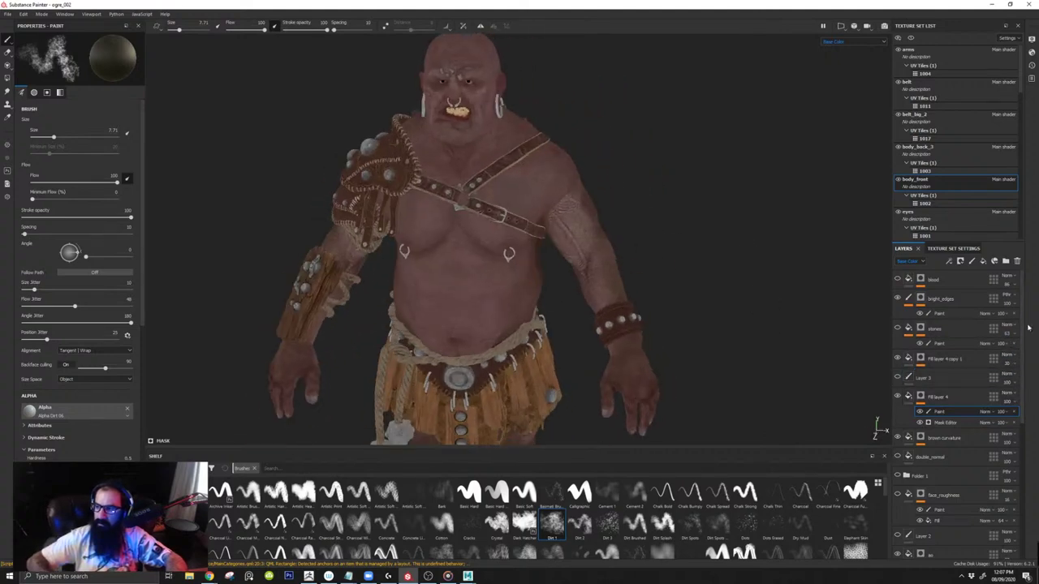
Step: Show the stones layer, replace its mask's Paint effect with a new one, and view the result in Material
{"action": "left_click", "coordinate": [930, 328]}
{"action": "right_click", "coordinate": [929, 328]}
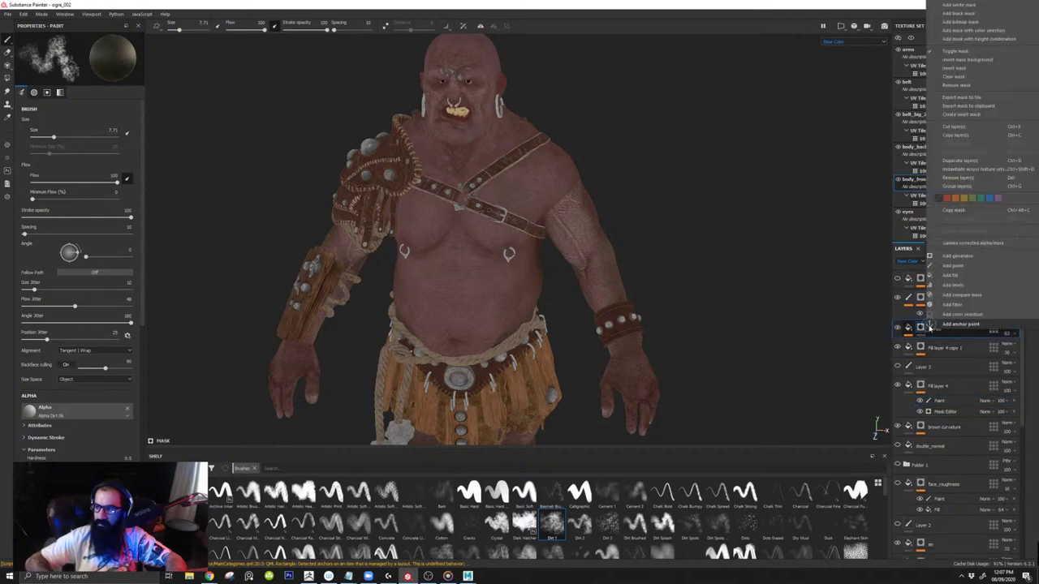
{"action": "left_click", "coordinate": [954, 265]}
{"action": "scroll", "coordinate": [565, 167], "scroll_direction": "up", "scroll_amount": 3}
{"action": "key", "text": "m"}
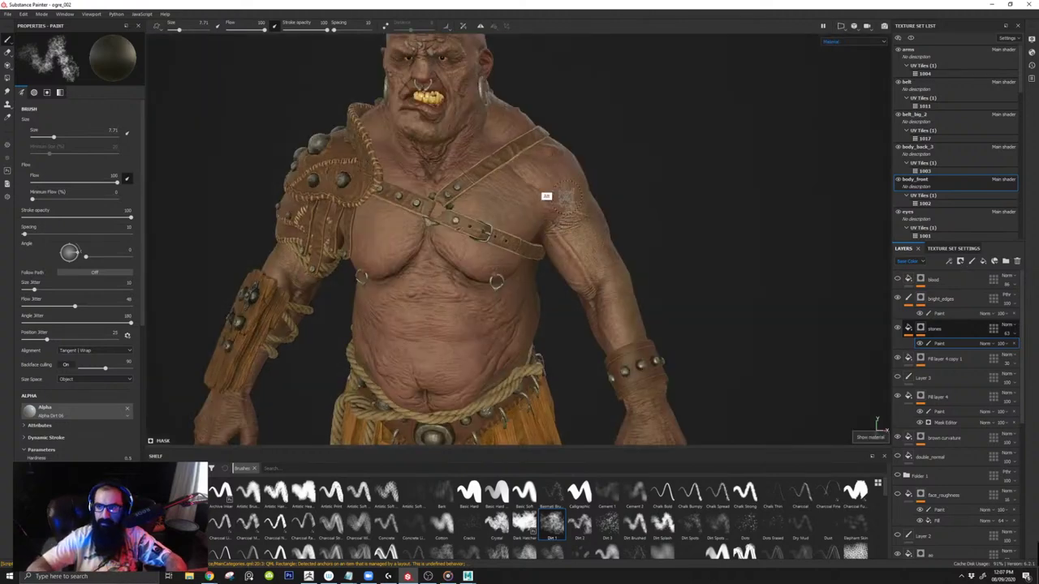
Step: Render the ogre in Iray and examine the skin and armour from several angles
{"action": "middle_click_drag", "start_coordinate": [559, 199], "coordinate": [617, 276], "text": "alt"}
{"action": "left_click", "coordinate": [885, 27]}
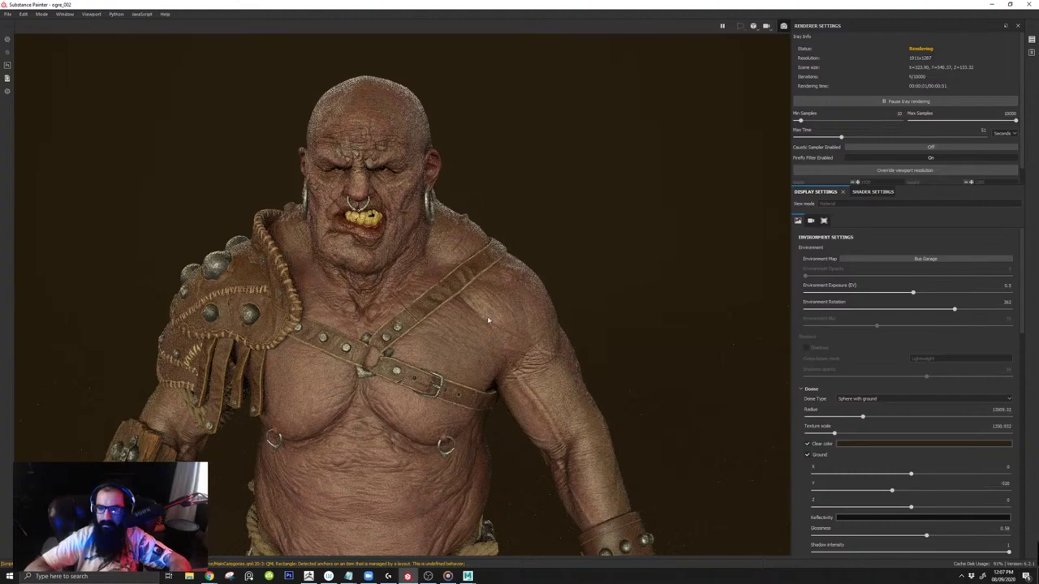
{"action": "left_click_drag", "start_coordinate": [506, 341], "coordinate": [536, 318], "text": "alt"}
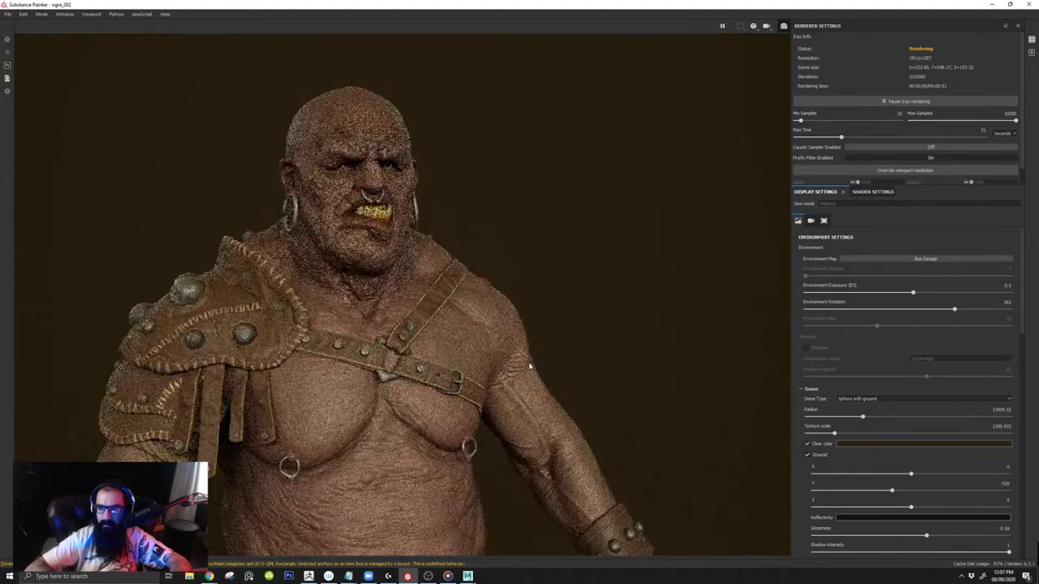
{"action": "right_click_drag", "start_coordinate": [536, 412], "coordinate": [466, 162], "text": "alt"}
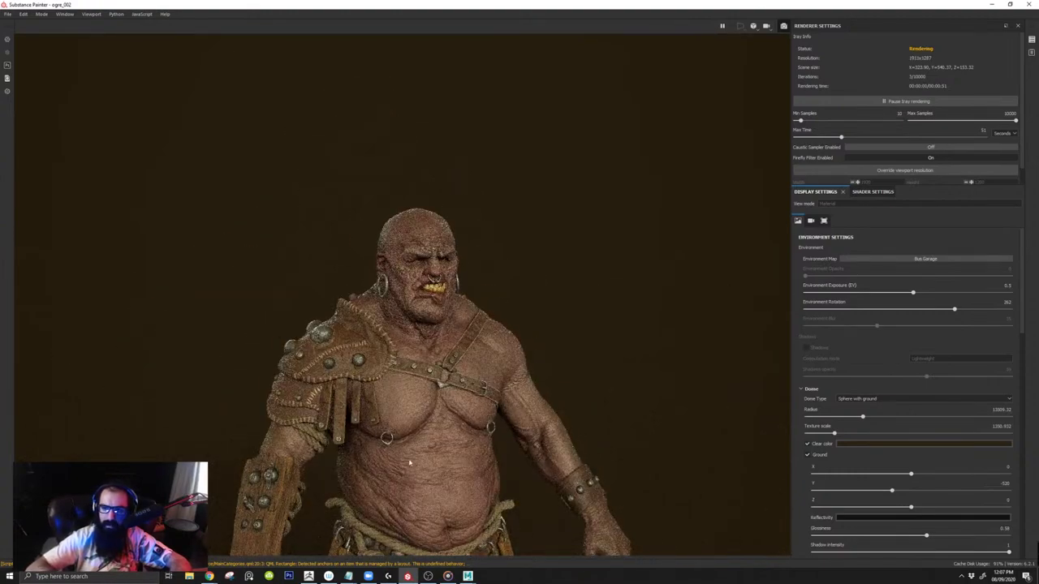
{"action": "middle_click_drag", "start_coordinate": [512, 375], "coordinate": [568, 273], "text": "alt"}
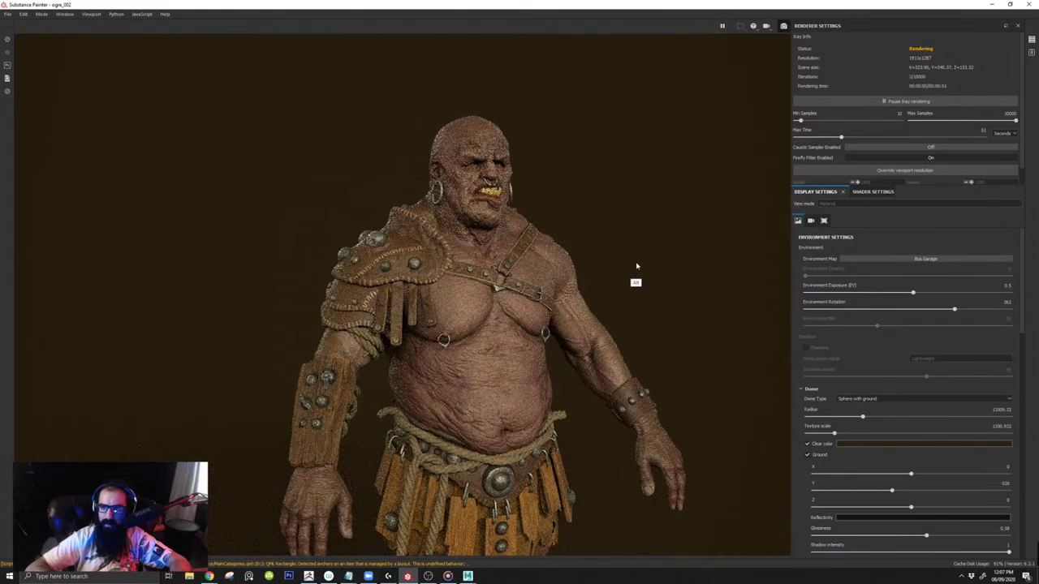
{"action": "left_click_drag", "start_coordinate": [637, 266], "coordinate": [596, 262], "text": "alt"}
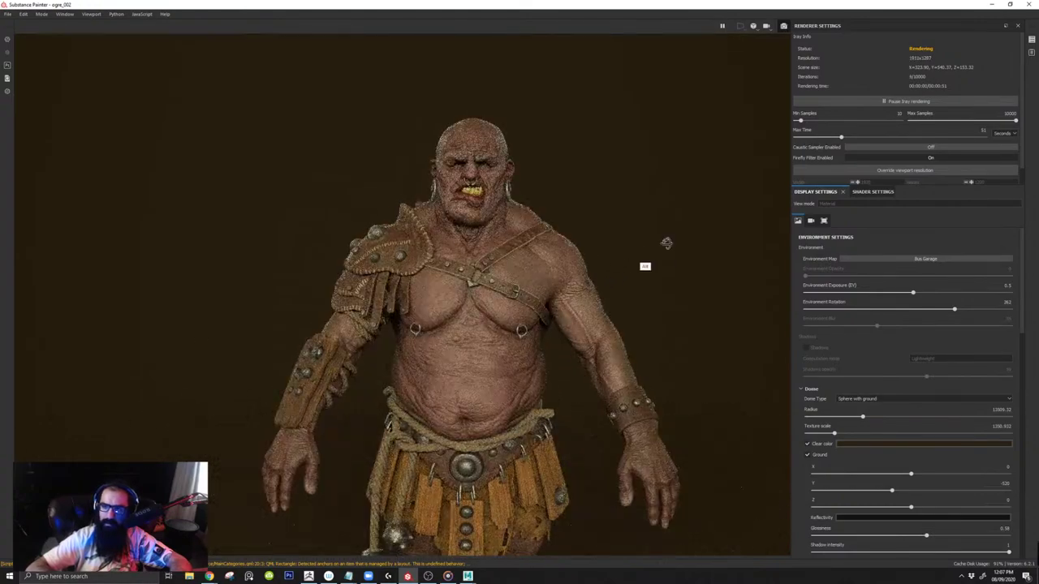
{"action": "left_click_drag", "start_coordinate": [666, 242], "coordinate": [597, 235], "text": "alt"}
{"action": "left_click_drag", "start_coordinate": [663, 230], "coordinate": [614, 230], "text": "alt"}
{"action": "left_click_drag", "start_coordinate": [557, 256], "coordinate": [606, 257], "text": "alt"}
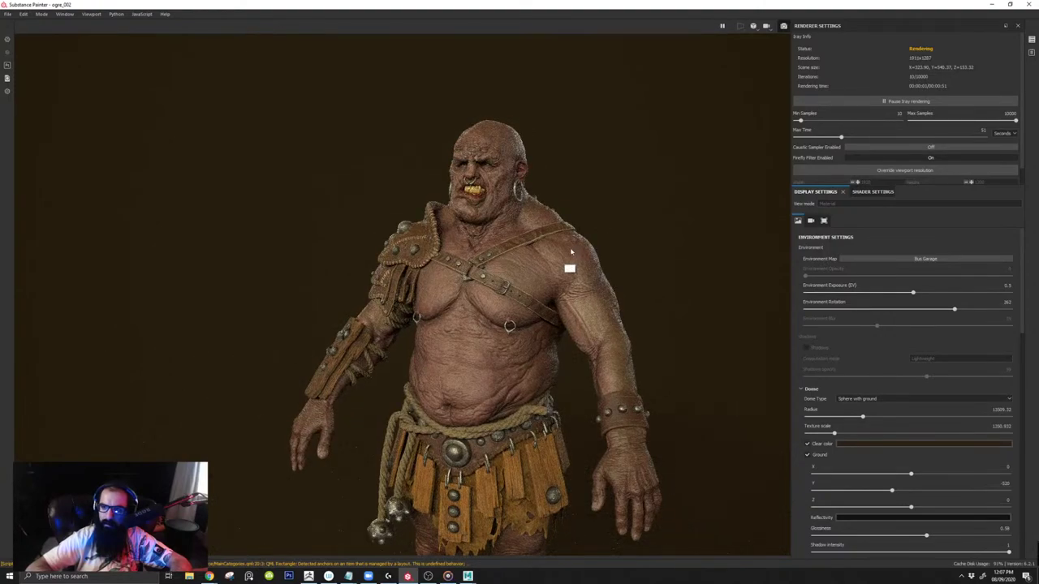
{"action": "left_click_drag", "start_coordinate": [631, 255], "coordinate": [621, 251], "text": "alt"}
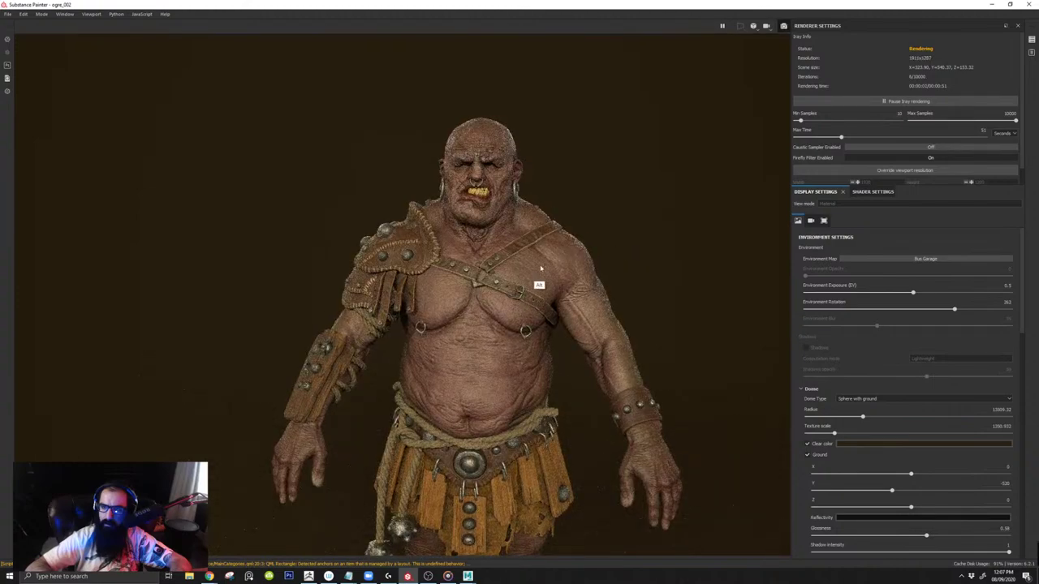
{"action": "left_click_drag", "start_coordinate": [540, 268], "coordinate": [649, 277], "text": "alt"}
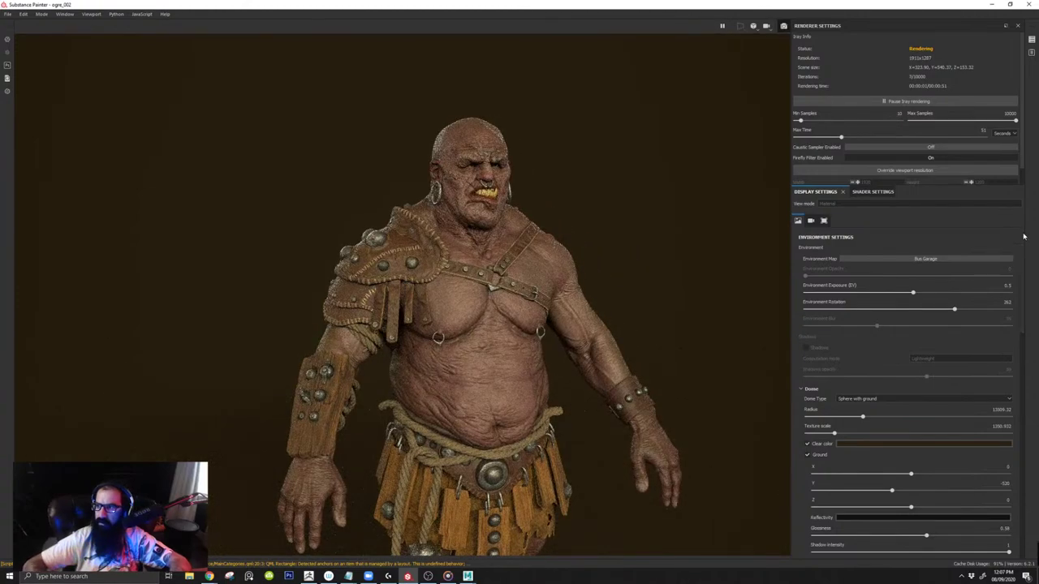
Step: Change the environment map to Bonifacio Aragon Stairs and set the environment rotation to about 193
{"action": "left_click", "coordinate": [925, 258]}
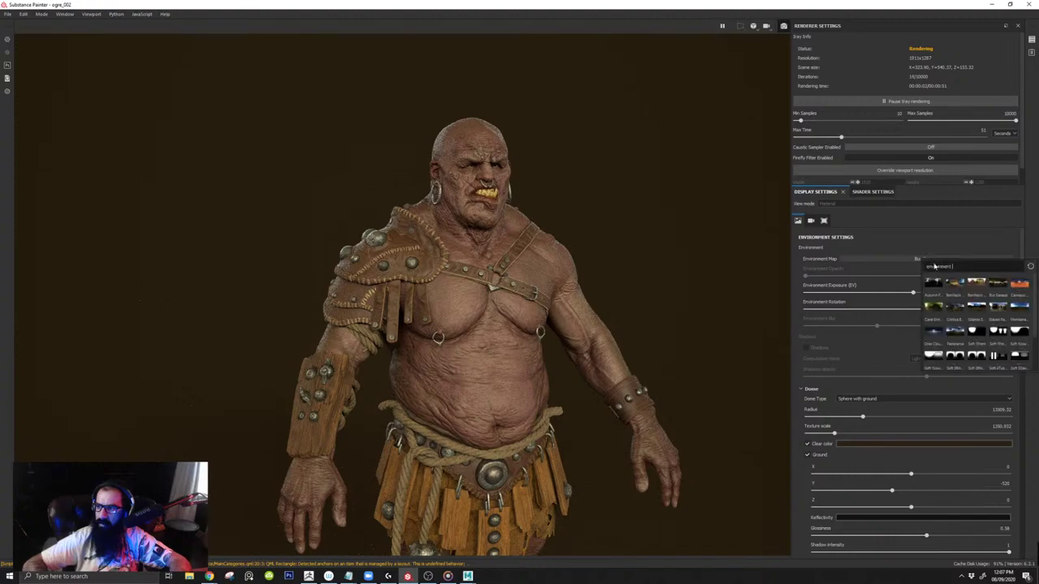
{"action": "left_click", "coordinate": [957, 283]}
{"action": "left_click_drag", "start_coordinate": [614, 234], "coordinate": [572, 244], "text": "alt"}
{"action": "right_click_drag", "start_coordinate": [566, 265], "coordinate": [483, 251], "text": "shift"}
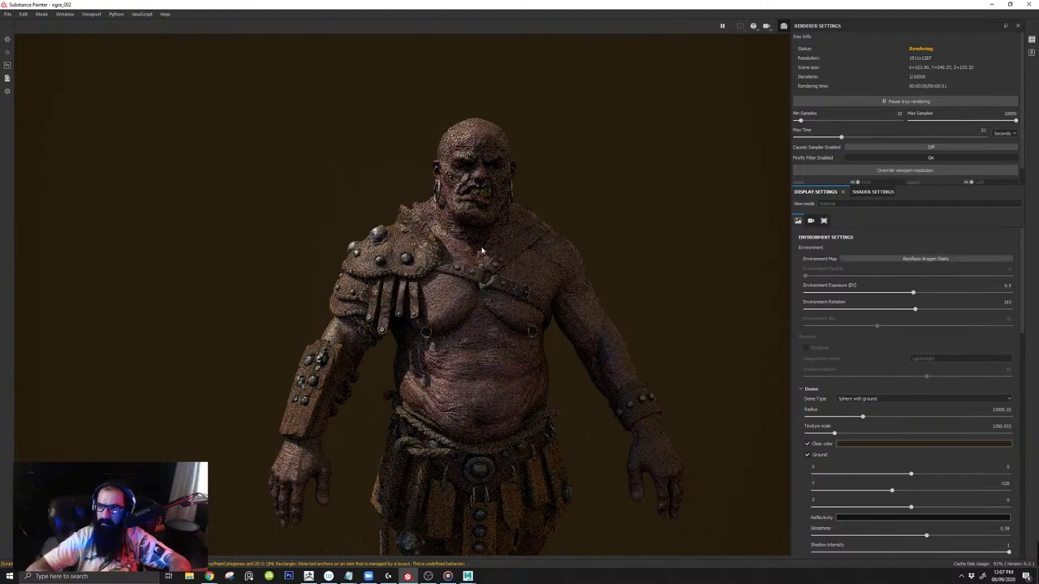
Step: Change the environment map to Bonifacio Street and set the environment rotation to about 303
{"action": "scroll", "coordinate": [538, 316], "scroll_direction": "up", "scroll_amount": 2}
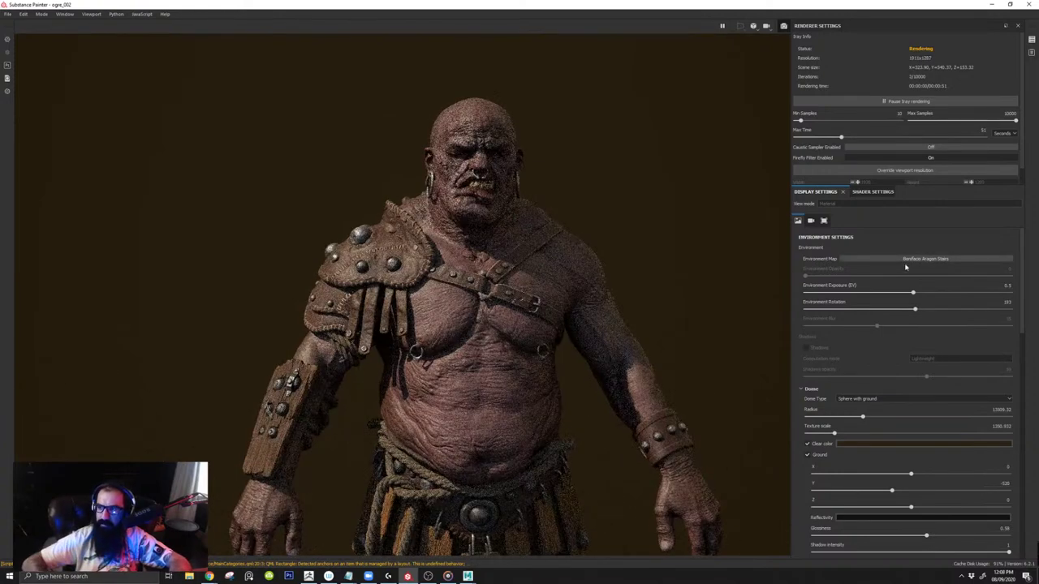
{"action": "left_click", "coordinate": [914, 259]}
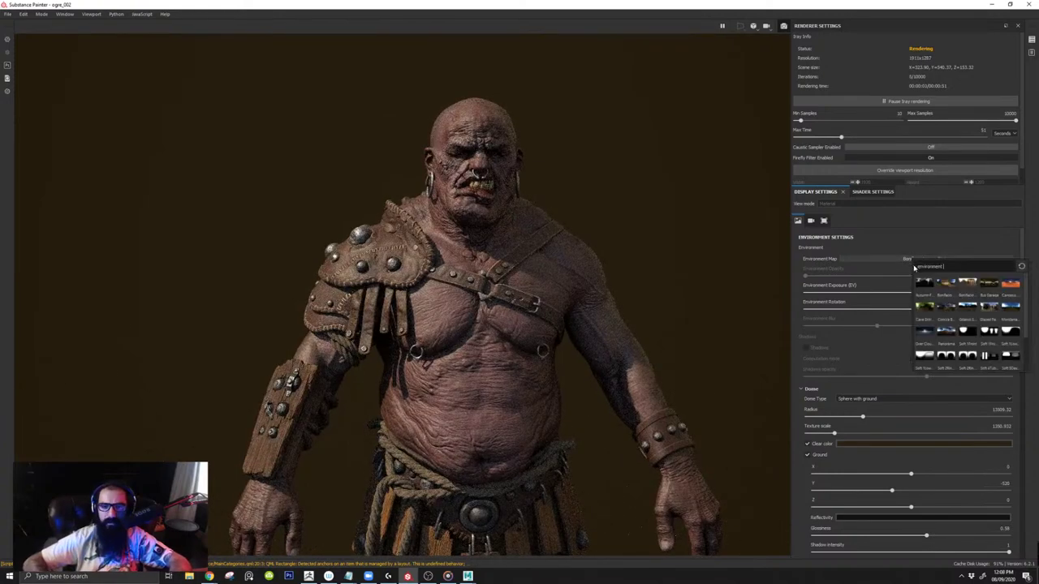
{"action": "left_click", "coordinate": [967, 286]}
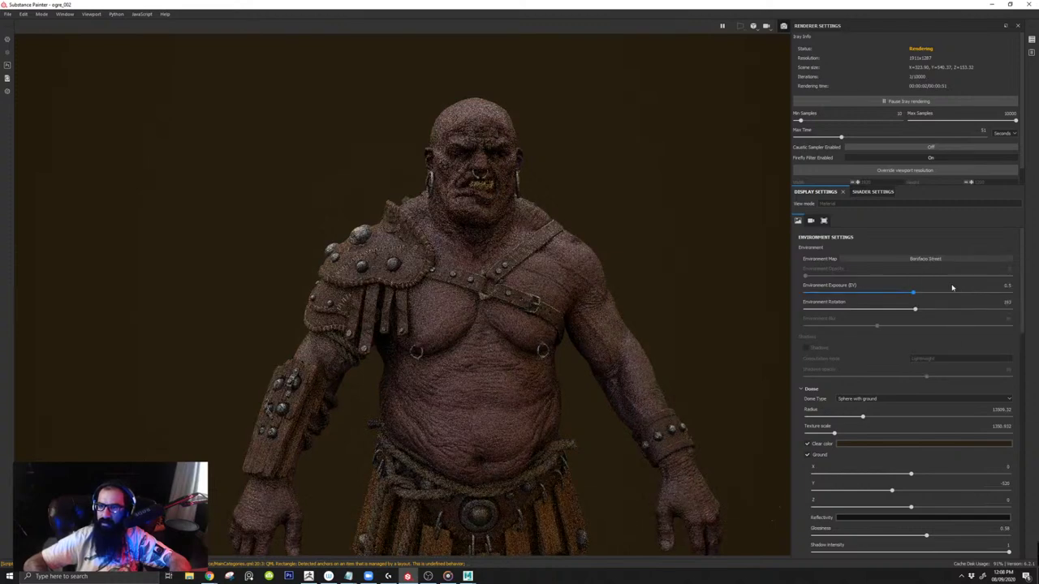
{"action": "right_click_drag", "start_coordinate": [591, 276], "coordinate": [568, 290], "text": "shift"}
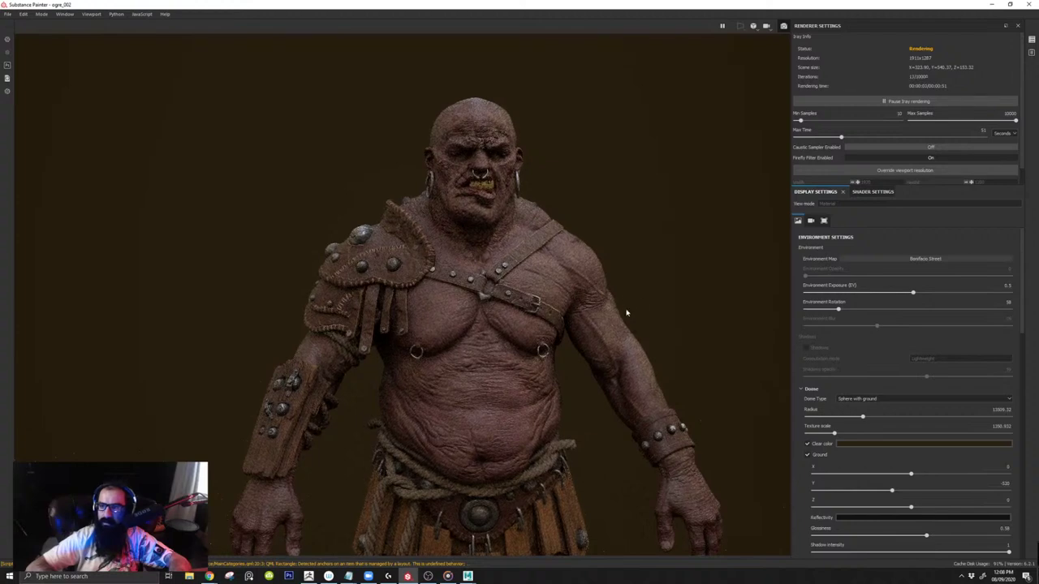
{"action": "right_click_drag", "start_coordinate": [626, 309], "coordinate": [649, 307], "text": "shift"}
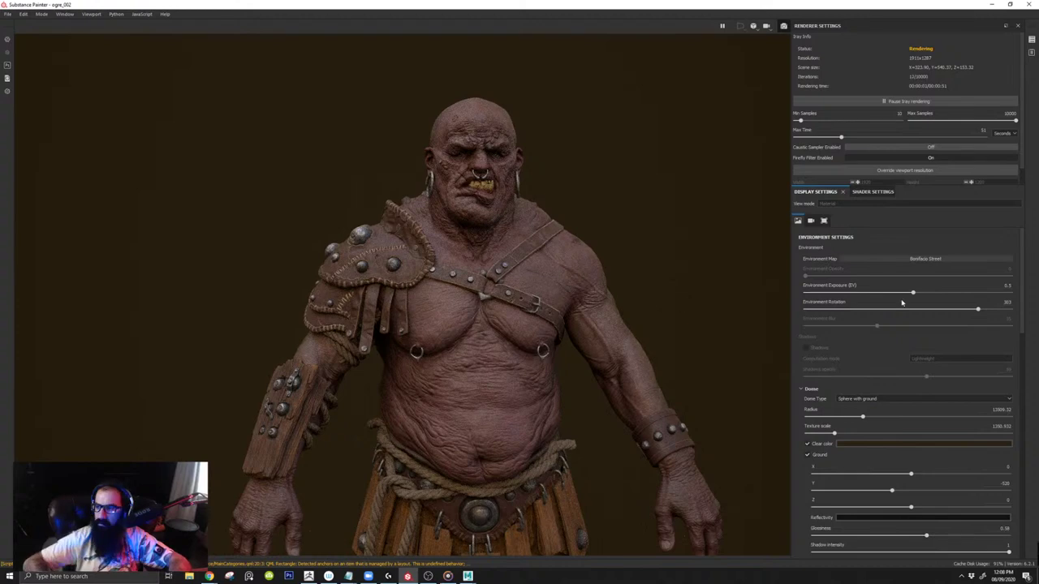
Step: Change the environment map to Bus Garage and set the environment rotation to about 257
{"action": "left_click", "coordinate": [939, 260]}
{"action": "left_click", "coordinate": [998, 286]}
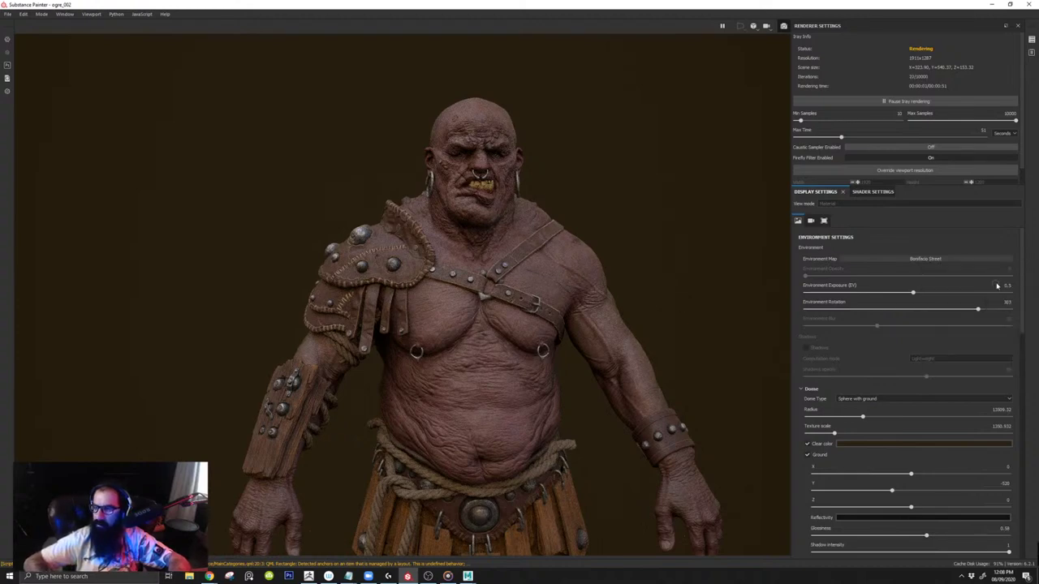
{"action": "mouse_move", "coordinate": [579, 270]}
{"action": "right_mouse_down", "text": "shift"}
{"action": "mouse_move", "coordinate": [547, 264]}
{"action": "mouse_move", "coordinate": [565, 268]}
{"action": "right_mouse_up", "text": "shift"}
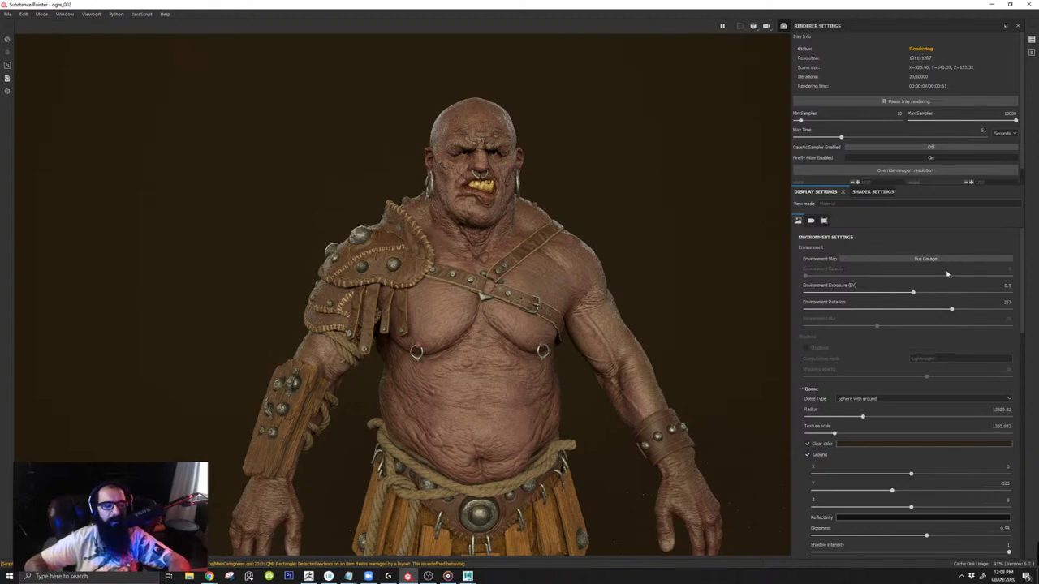
Step: Try the Cave Entry Forest environment map on the ogre's Iray render
{"action": "left_click", "coordinate": [952, 260]}
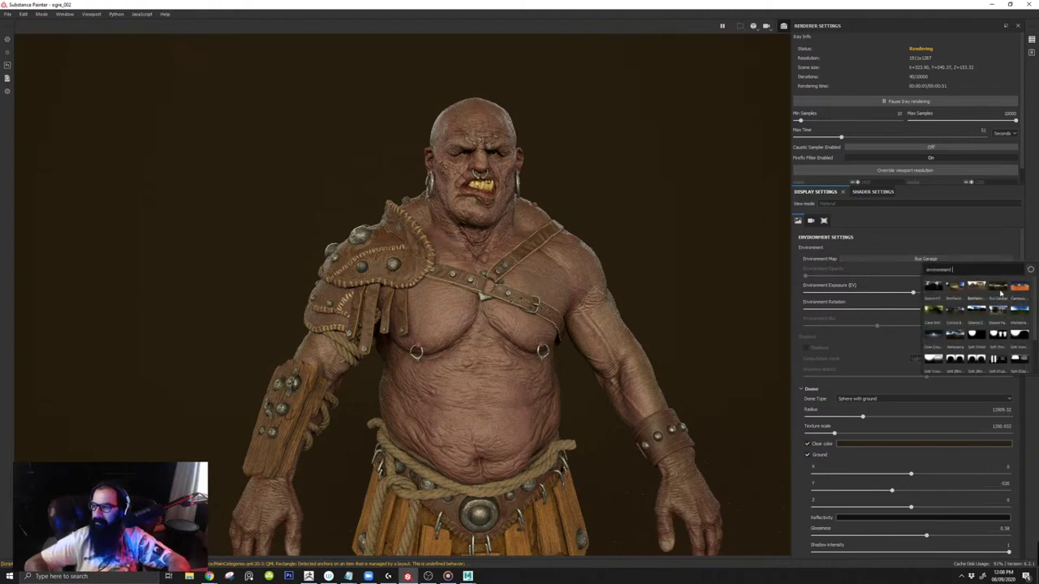
{"action": "left_click", "coordinate": [933, 311]}
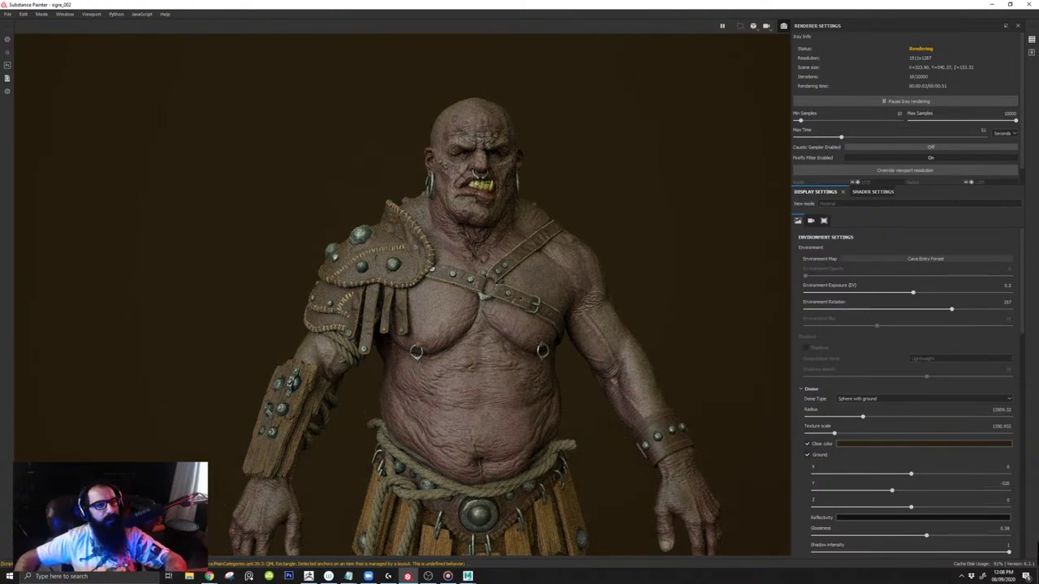
{"action": "key", "text": "alt+Tab"}
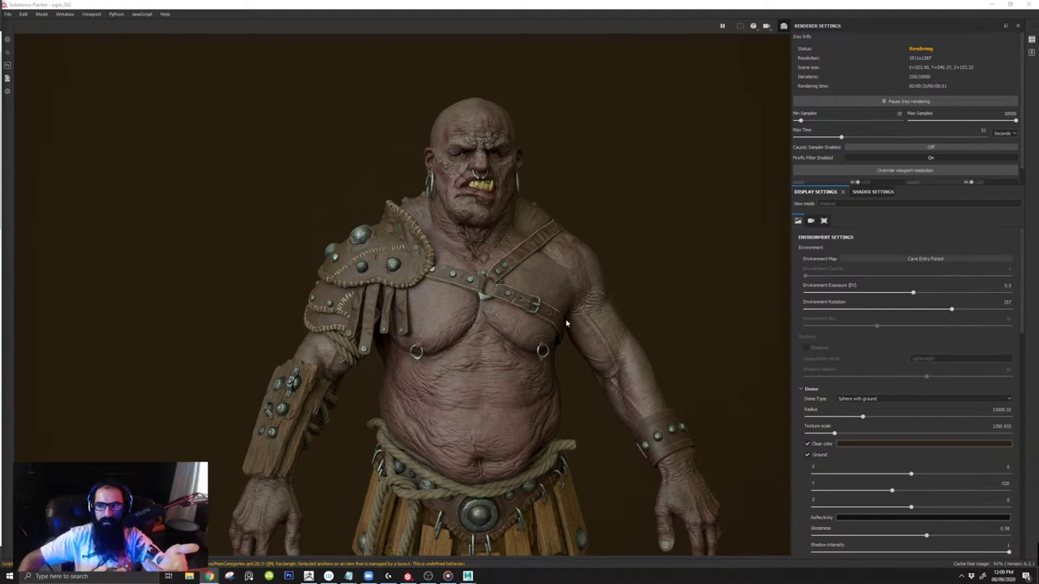
{"action": "left_click", "coordinate": [922, 170]}
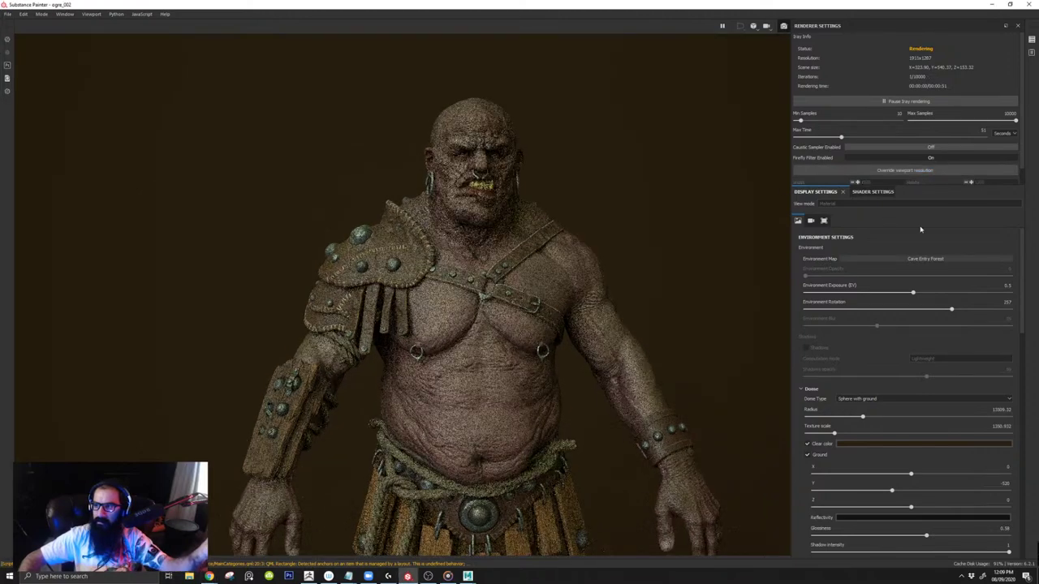
Step: Try the Corsica Beach environment map, followed by Gdansk Shipyard Buildings, on the Iray render
{"action": "left_click", "coordinate": [934, 259]}
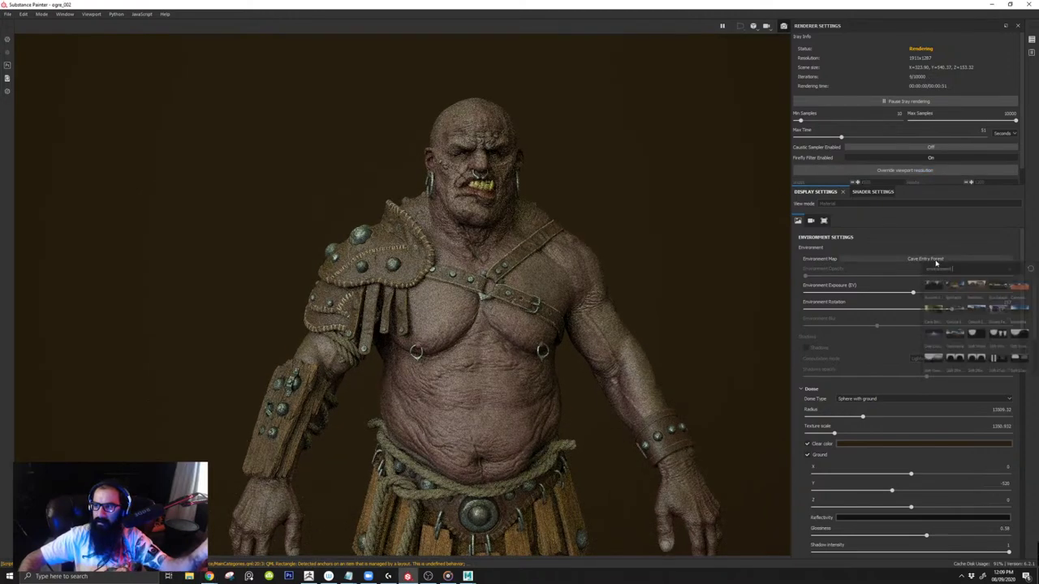
{"action": "left_click", "coordinate": [955, 311]}
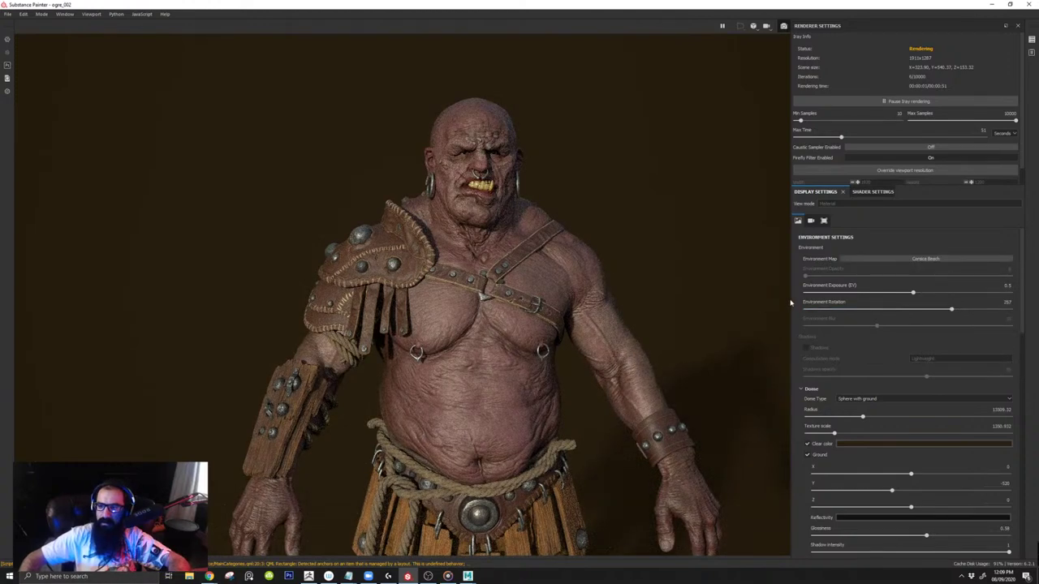
{"action": "left_click", "coordinate": [925, 259]}
{"action": "left_click", "coordinate": [978, 308]}
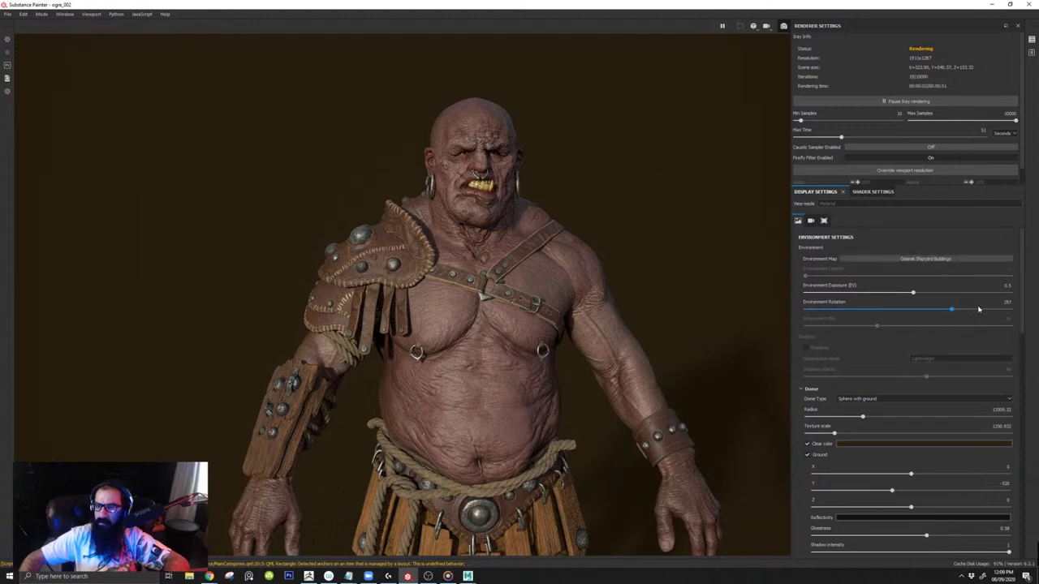
Step: Compare the ogre's render under the Glazed Patio and Mondarrain environment maps
{"action": "left_click", "coordinate": [946, 259]}
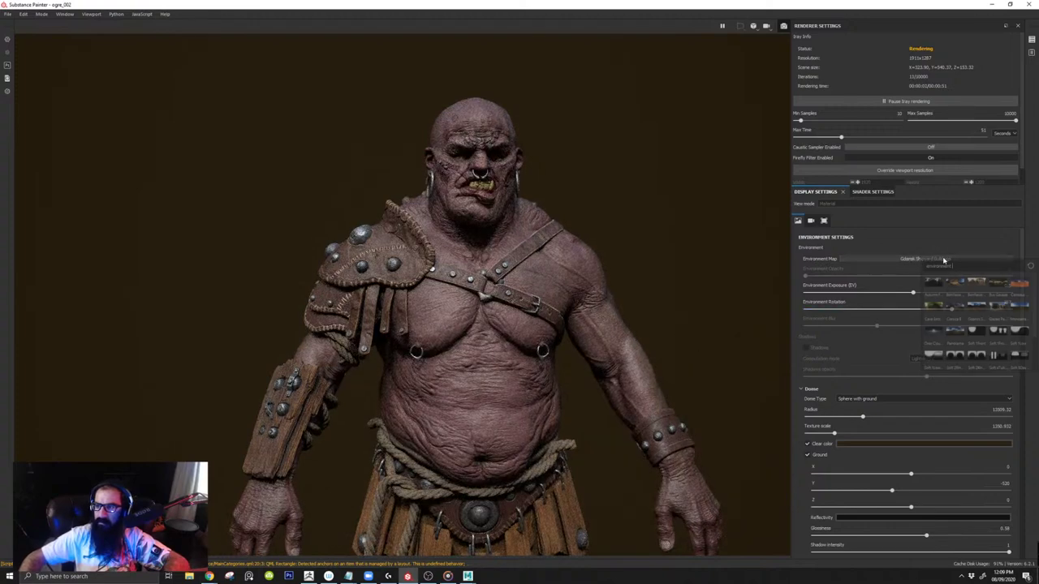
{"action": "left_click", "coordinate": [930, 280]}
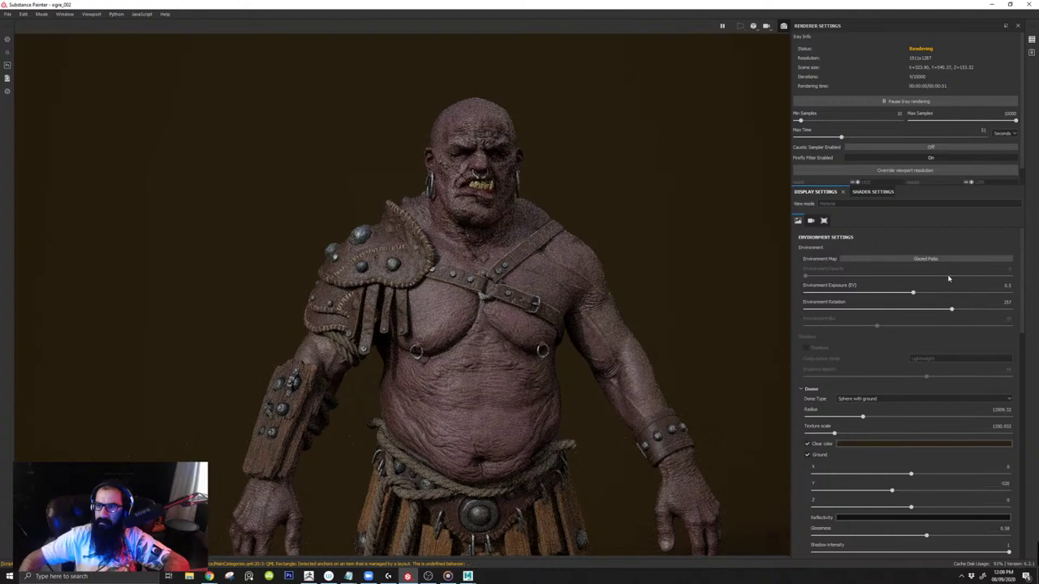
{"action": "left_click", "coordinate": [966, 260]}
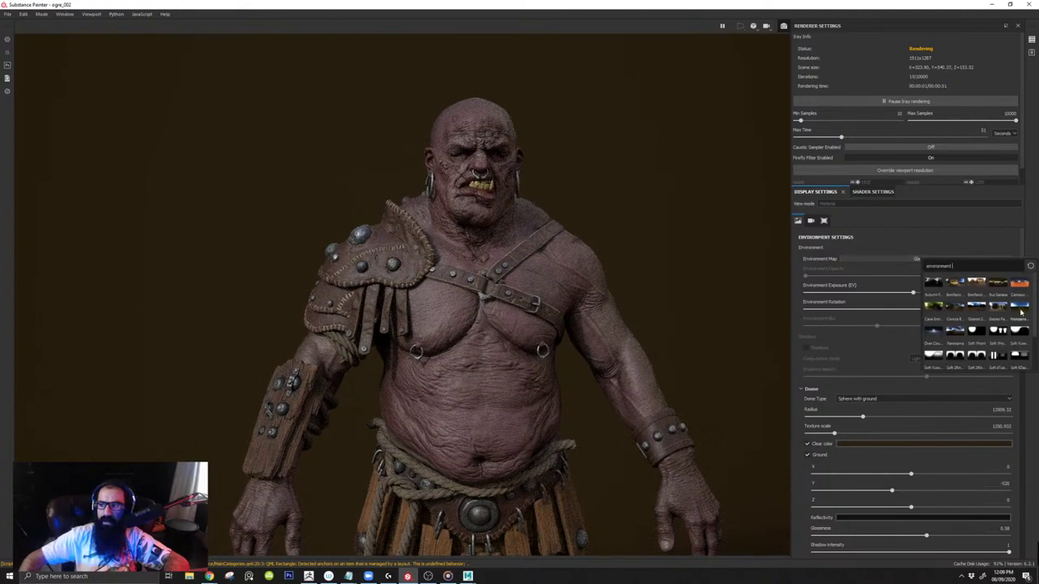
{"action": "left_click", "coordinate": [1020, 309]}
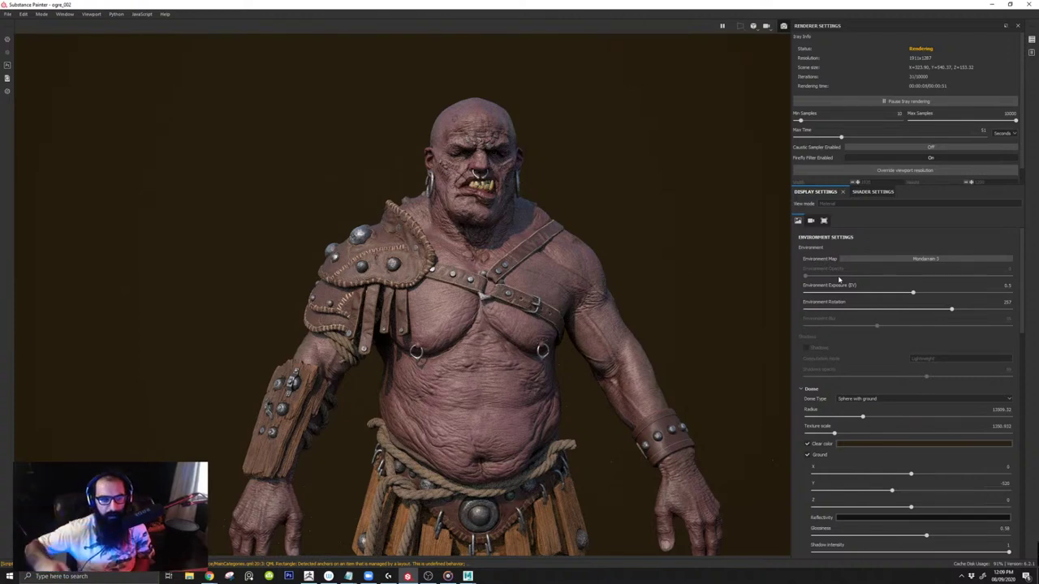
Step: Set the environment map back to Bus Garage and let the Iray render refine
{"action": "left_click", "coordinate": [915, 259]}
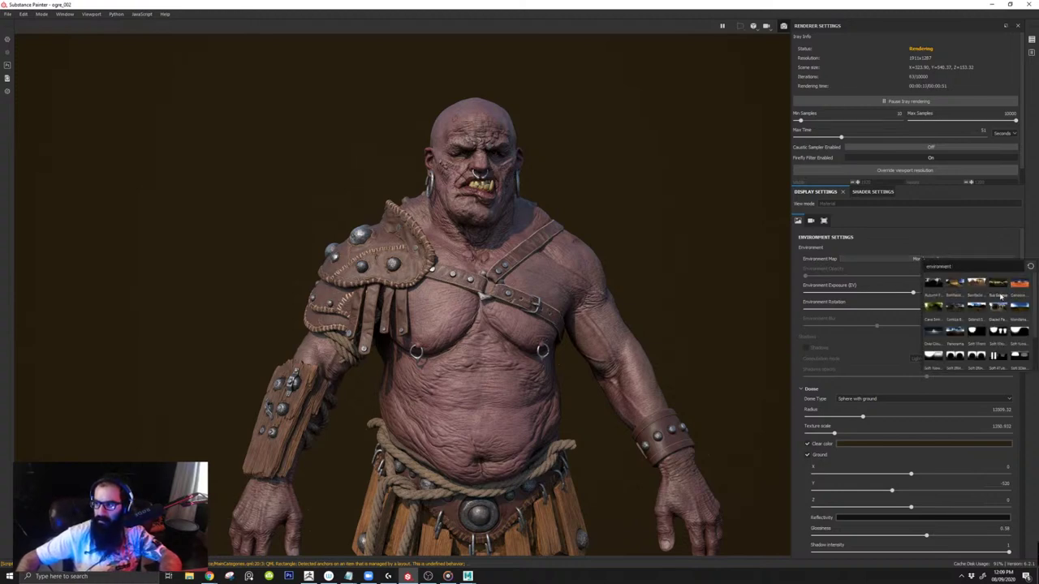
{"action": "left_click", "coordinate": [1001, 283]}
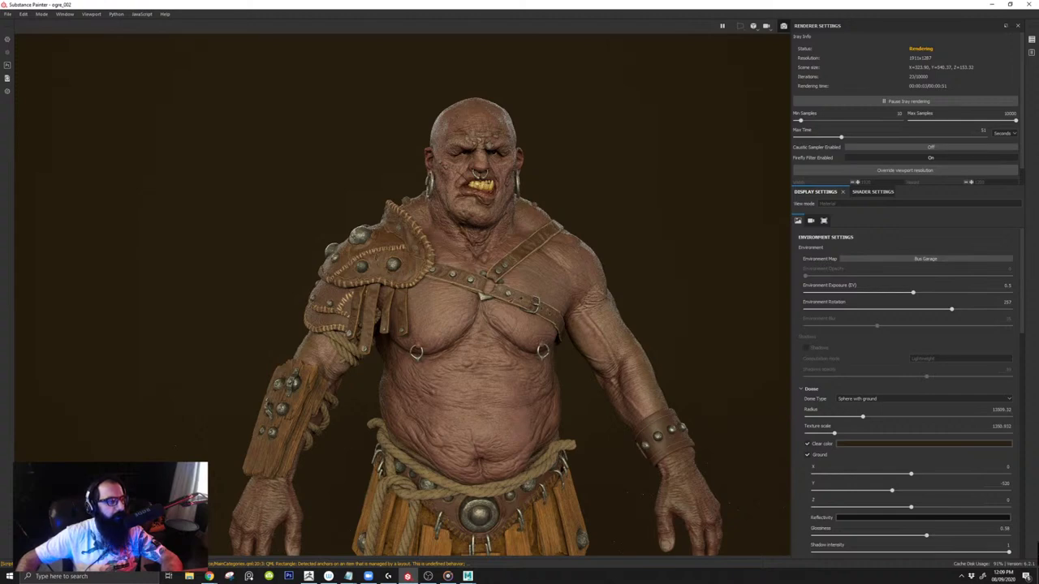
{"action": "left_click", "coordinate": [208, 577]}
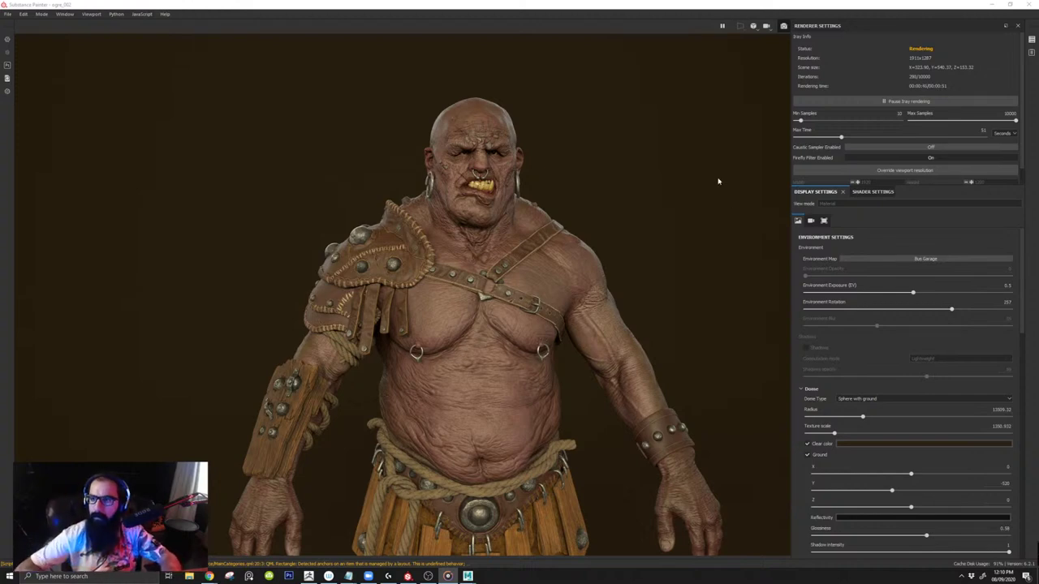
Step: Return from the Iray render to painting mode and examine the ogre's face, chest and arms up close
{"action": "left_click", "coordinate": [784, 26]}
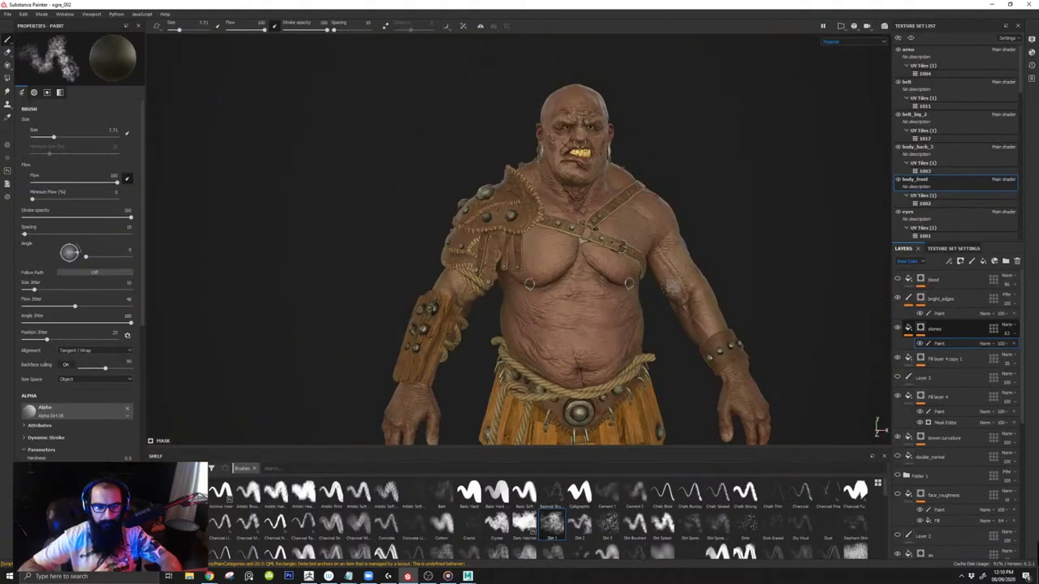
{"action": "middle_click_drag", "start_coordinate": [712, 289], "coordinate": [621, 254], "text": "alt"}
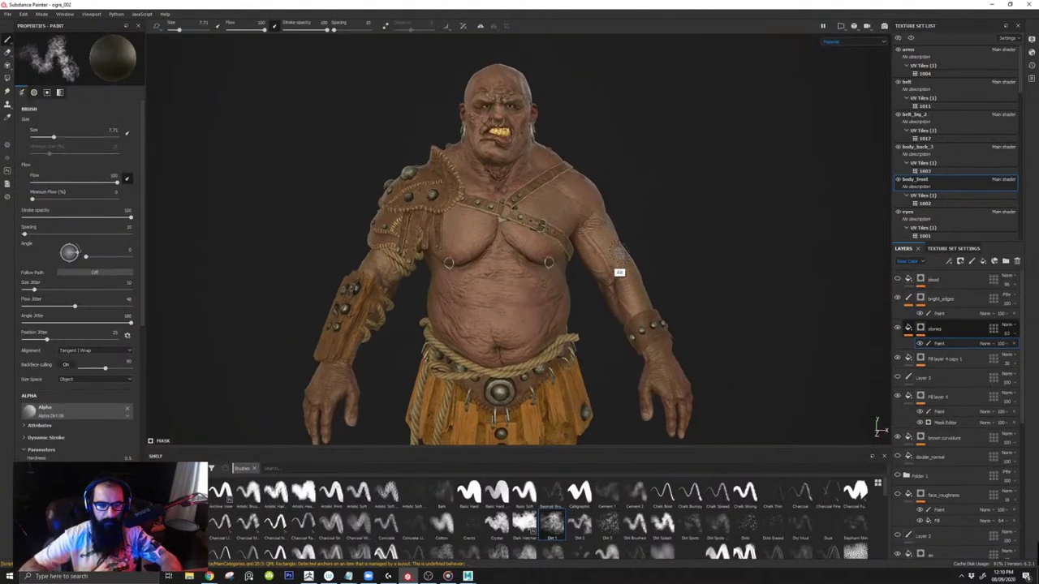
{"action": "right_click_drag", "start_coordinate": [587, 211], "coordinate": [613, 253], "text": "alt"}
{"action": "middle_click_drag", "start_coordinate": [600, 213], "coordinate": [669, 295], "text": "alt"}
{"action": "right_click_drag", "start_coordinate": [603, 218], "coordinate": [671, 364], "text": "alt"}
{"action": "right_click_drag", "start_coordinate": [618, 247], "coordinate": [680, 331], "text": "alt"}
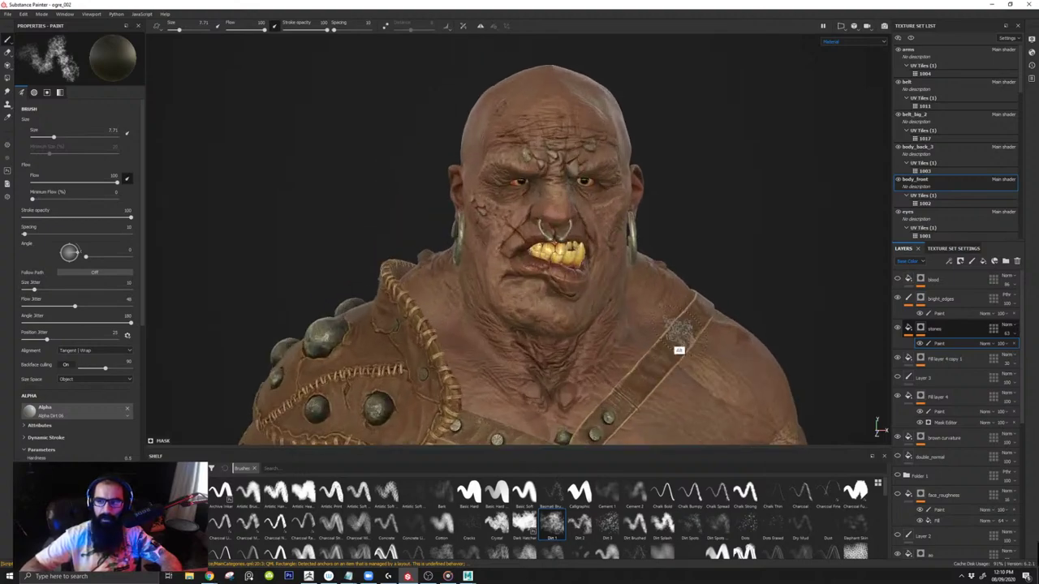
{"action": "left_click_drag", "start_coordinate": [633, 258], "coordinate": [650, 296], "text": "alt"}
{"action": "right_click_drag", "start_coordinate": [650, 297], "coordinate": [546, 61], "text": "alt"}
{"action": "middle_click_drag", "start_coordinate": [606, 323], "coordinate": [586, 183], "text": "alt"}
{"action": "right_click_drag", "start_coordinate": [519, 191], "coordinate": [540, 269], "text": "alt"}
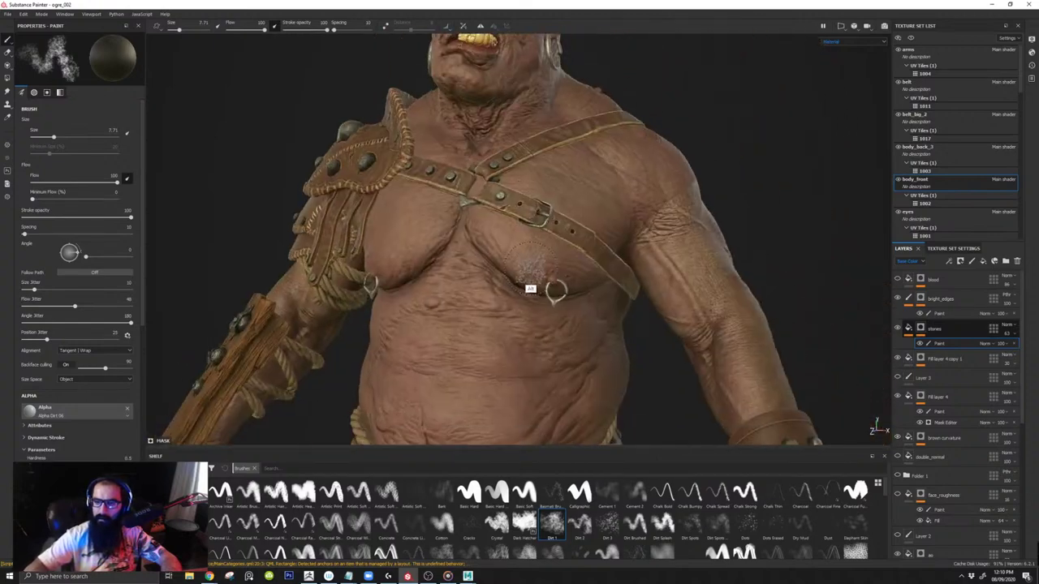
{"action": "left_click_drag", "start_coordinate": [541, 269], "coordinate": [565, 278], "text": "alt"}
{"action": "middle_click_drag", "start_coordinate": [561, 306], "coordinate": [585, 298], "text": "alt"}
Step: View the Base Color channel and toggle Fill layer 4's visibility to judge its effect on the torso
{"action": "key", "text": "c"}
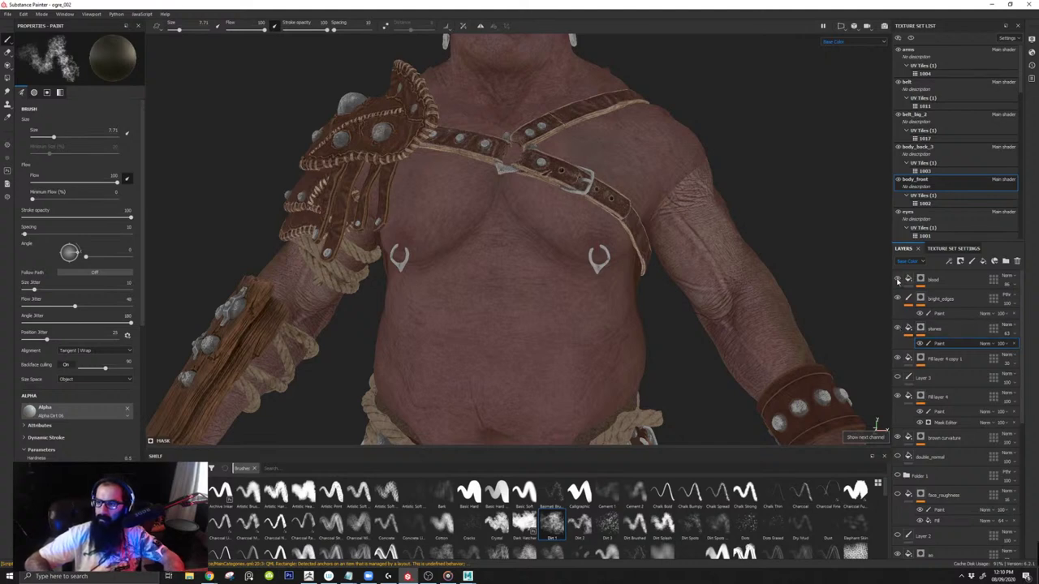
{"action": "scroll", "coordinate": [1024, 315], "scroll_direction": "down", "scroll_amount": 1}
{"action": "left_click_drag", "start_coordinate": [1024, 315], "coordinate": [1023, 323]}
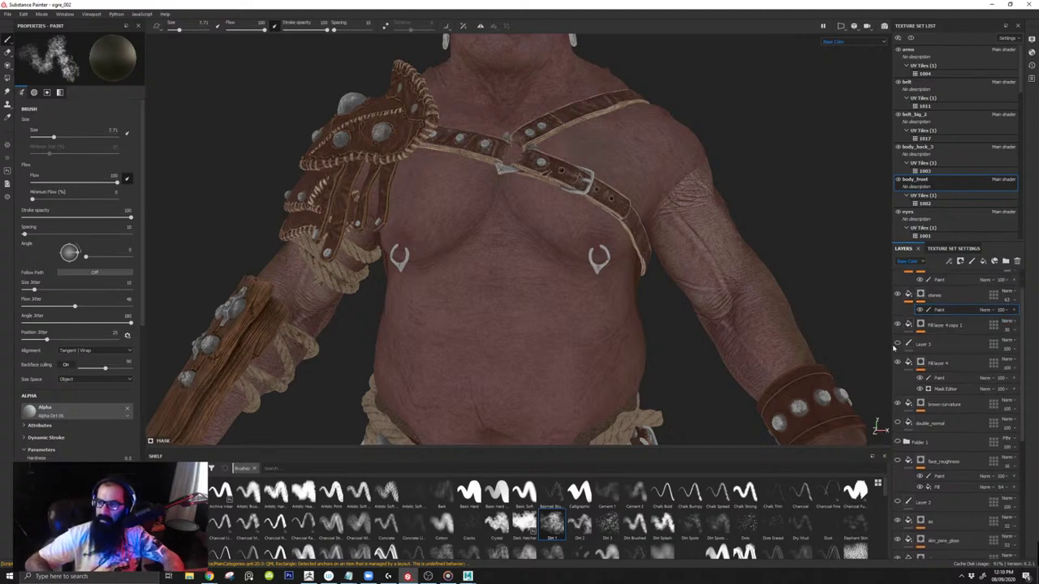
{"action": "left_click", "coordinate": [898, 363]}
{"action": "left_click", "coordinate": [898, 363]}
{"action": "left_click", "coordinate": [899, 363]}
{"action": "left_click", "coordinate": [899, 364]}
Step: Hide and show both the brown curvature layer and Fill layer 4 to compare the belly with and without them
{"action": "left_click", "coordinate": [898, 404]}
{"action": "left_click", "coordinate": [897, 363]}
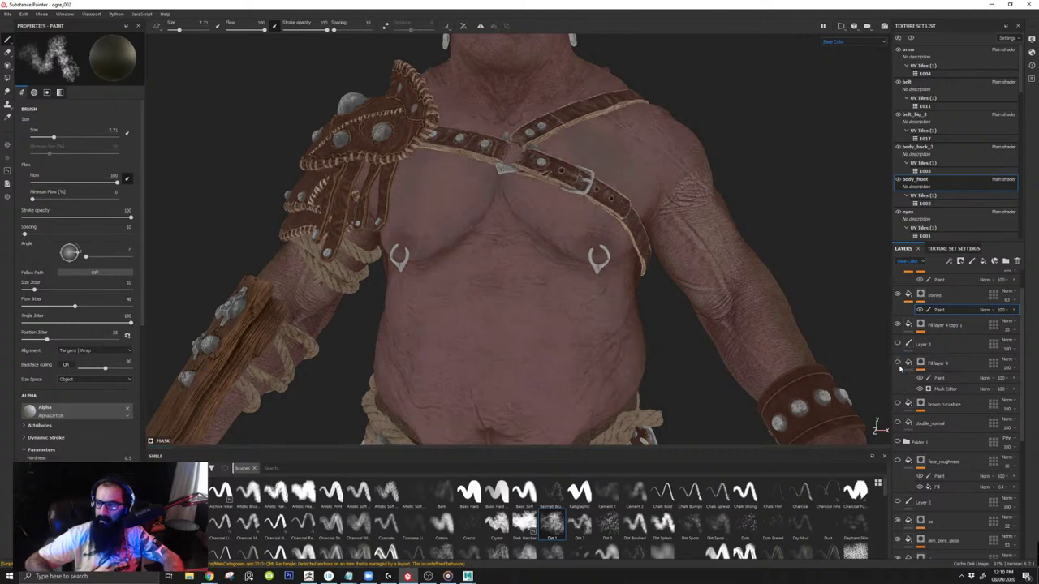
{"action": "middle_click_drag", "start_coordinate": [735, 362], "coordinate": [742, 317], "text": "alt"}
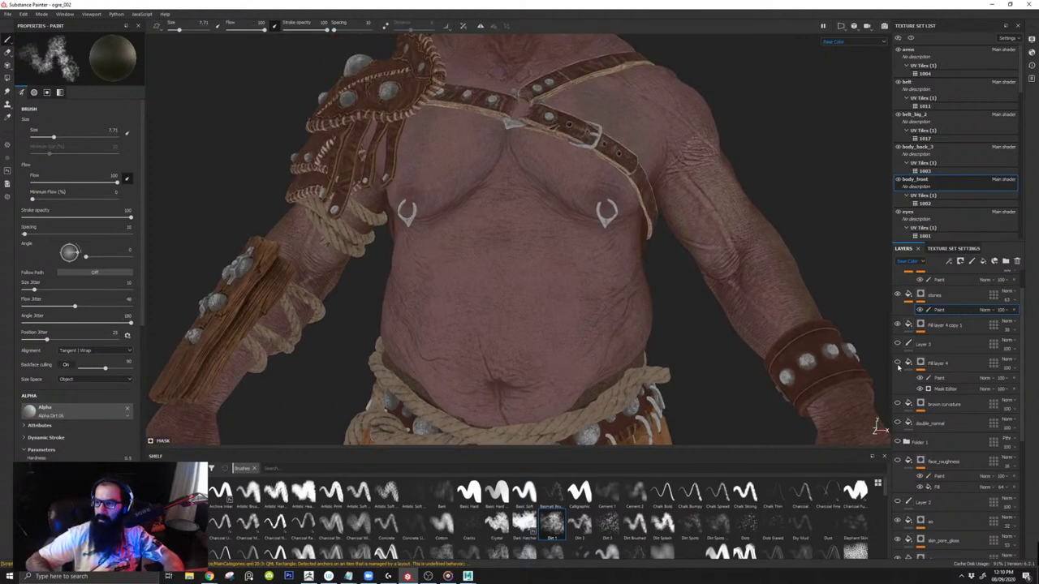
{"action": "left_click", "coordinate": [897, 363]}
{"action": "left_click", "coordinate": [899, 404]}
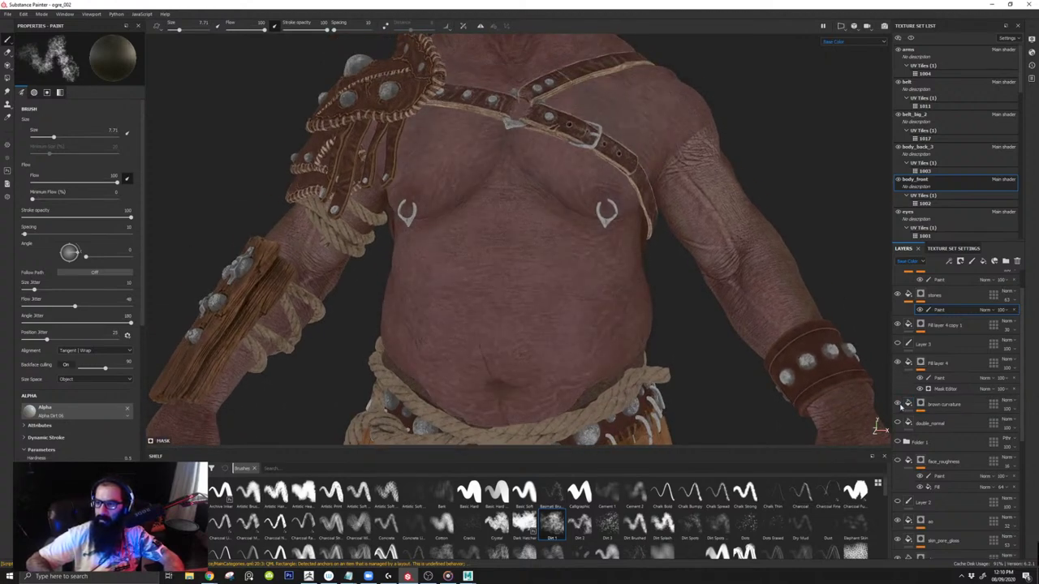
{"action": "left_click", "coordinate": [898, 363]}
{"action": "left_click", "coordinate": [897, 363]}
Step: Group Fill layer 4 and brown curvature into a folder, and add a mask with a Paint effect to it
{"action": "left_click", "coordinate": [944, 365]}
{"action": "left_click", "coordinate": [945, 404], "text": "ctrl"}
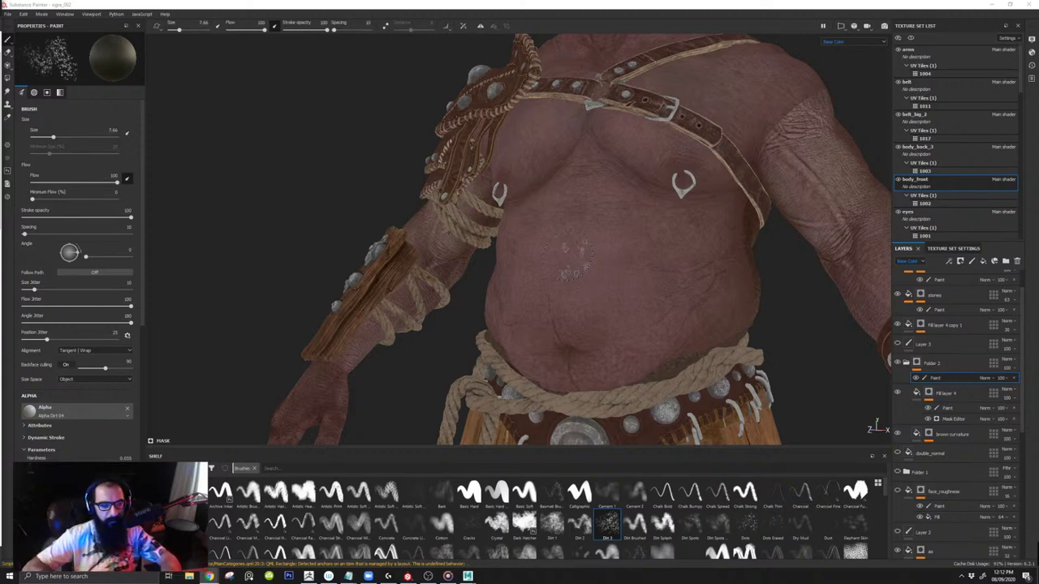
Step: Dab the folder's mask below the chest with the Dirt 3 brush and review the torso from the front and side
{"action": "mouse_move", "coordinate": [573, 268]}
{"action": "left_mouse_down", "text": "alt"}
{"action": "mouse_move", "coordinate": [603, 278]}
{"action": "mouse_move", "coordinate": [614, 252]}
{"action": "mouse_move", "coordinate": [628, 279]}
{"action": "mouse_move", "coordinate": [570, 255]}
{"action": "left_mouse_up", "text": "alt"}
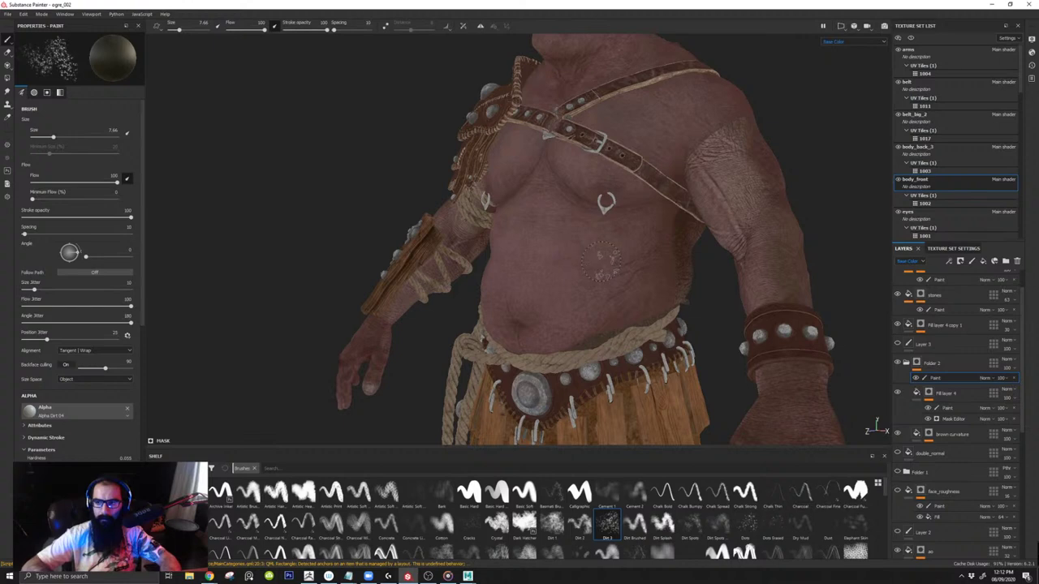
{"action": "mouse_move", "coordinate": [579, 276]}
{"action": "left_mouse_down", "text": "alt"}
{"action": "mouse_move", "coordinate": [613, 230]}
{"action": "mouse_move", "coordinate": [580, 316]}
{"action": "mouse_move", "coordinate": [596, 224]}
{"action": "left_mouse_up", "text": "alt"}
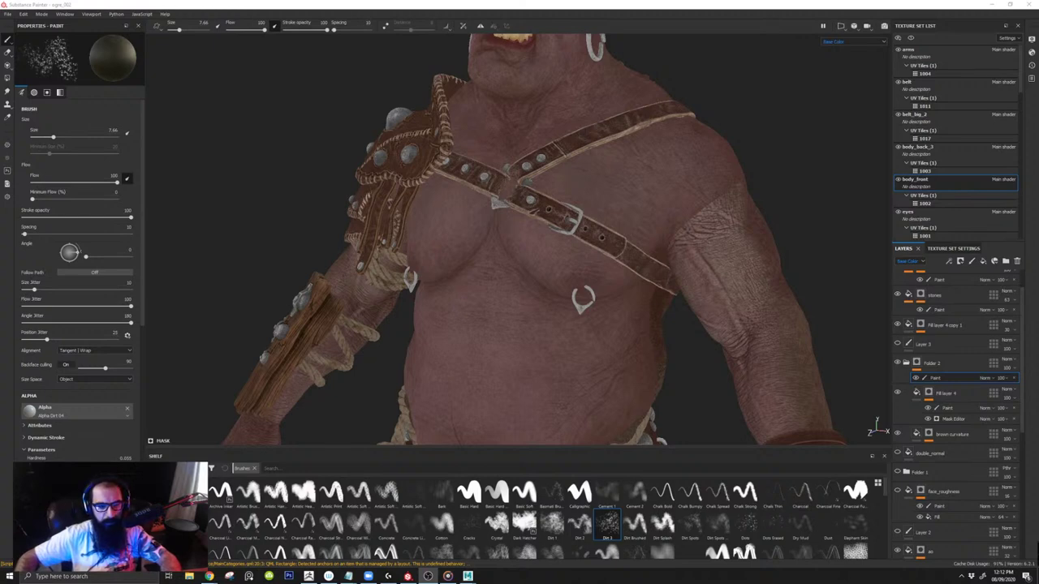
{"action": "left_click", "coordinate": [555, 295]}
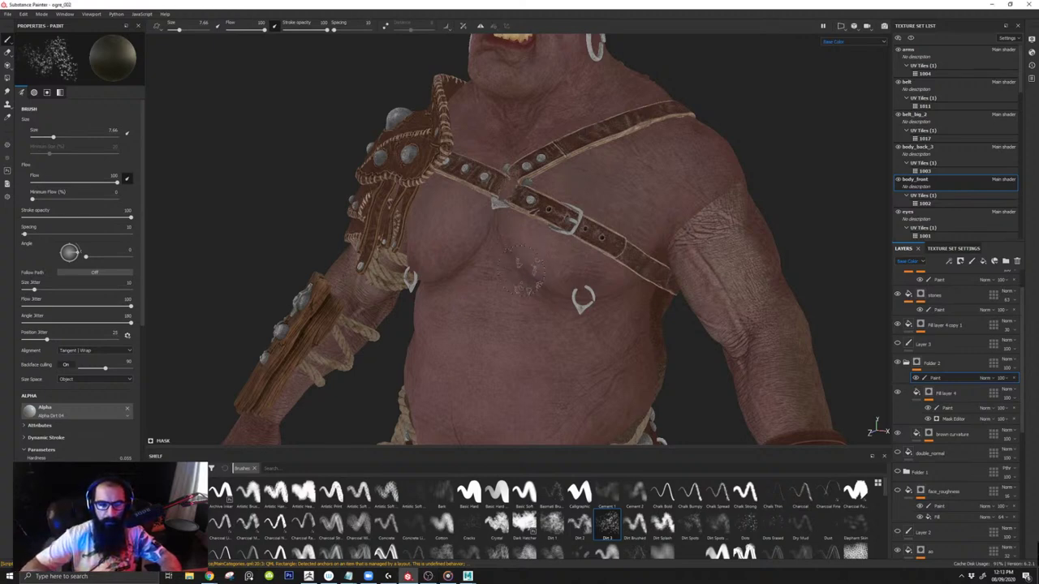
{"action": "mouse_move", "coordinate": [528, 313]}
{"action": "left_mouse_down", "text": "alt"}
{"action": "mouse_move", "coordinate": [592, 317]}
{"action": "mouse_move", "coordinate": [522, 289]}
{"action": "mouse_move", "coordinate": [588, 315]}
{"action": "mouse_move", "coordinate": [602, 276]}
{"action": "left_mouse_up", "text": "alt"}
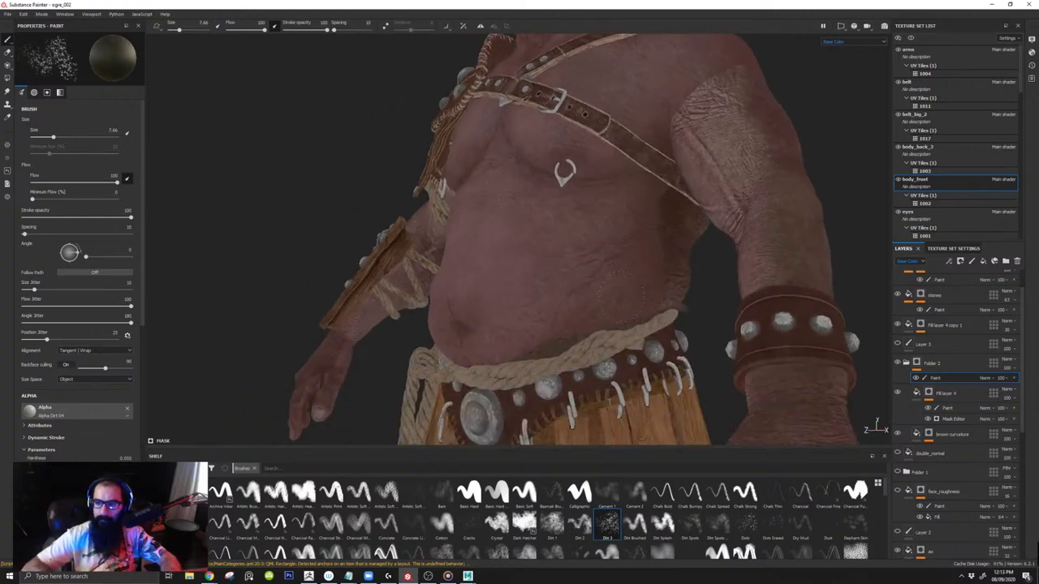
Step: Examine the torso, shoulders and head in the Base Color channel from the front and the side
{"action": "left_click_drag", "start_coordinate": [537, 287], "coordinate": [556, 276], "text": "alt"}
{"action": "left_click_drag", "start_coordinate": [495, 262], "coordinate": [577, 299], "text": "alt"}
{"action": "left_click_drag", "start_coordinate": [484, 270], "coordinate": [509, 308], "text": "alt"}
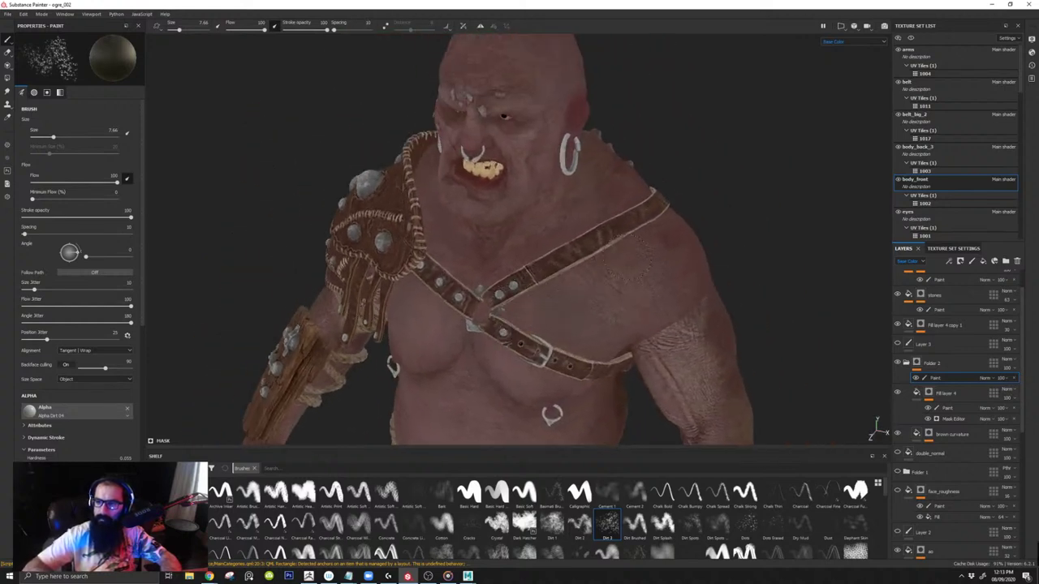
{"action": "left_click_drag", "start_coordinate": [630, 264], "coordinate": [584, 281], "text": "alt"}
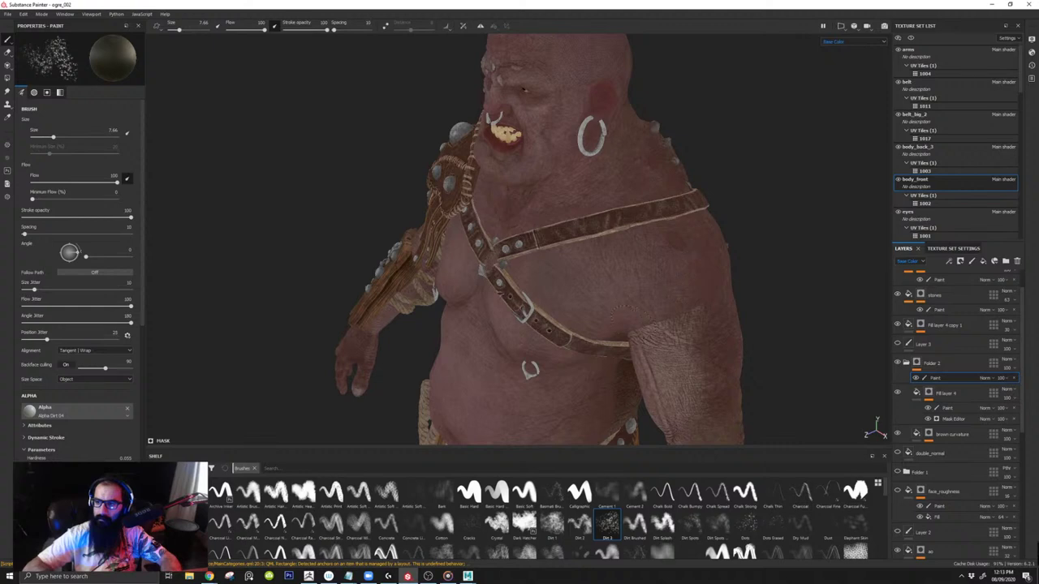
{"action": "left_click_drag", "start_coordinate": [598, 355], "coordinate": [568, 268], "text": "alt"}
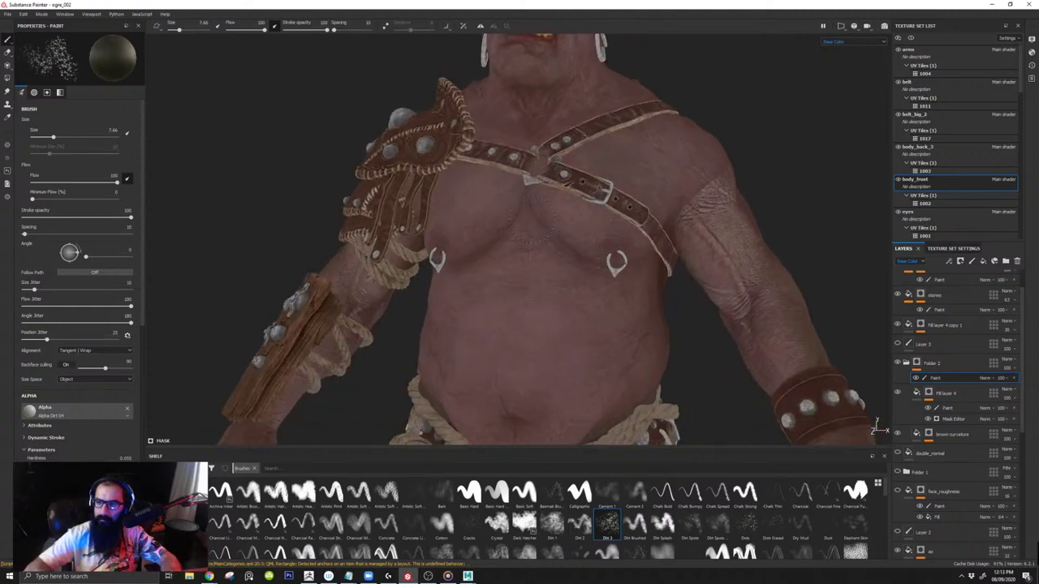
{"action": "middle_click_drag", "start_coordinate": [583, 282], "coordinate": [593, 190], "text": "alt"}
{"action": "left_click_drag", "start_coordinate": [508, 241], "coordinate": [567, 247], "text": "alt"}
{"action": "right_click_drag", "start_coordinate": [524, 304], "coordinate": [474, 99], "text": "alt"}
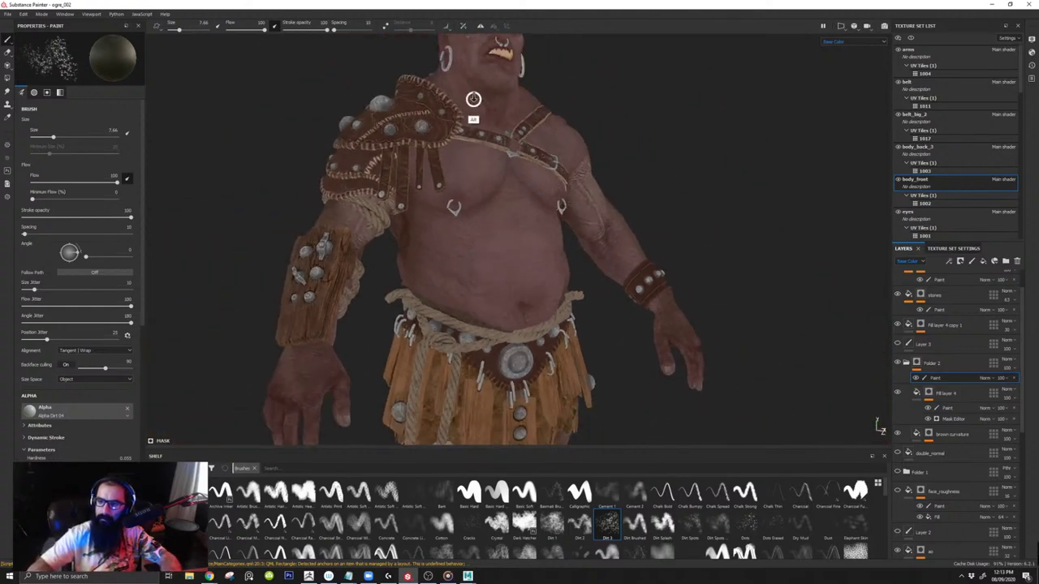
{"action": "left_click_drag", "start_coordinate": [474, 99], "coordinate": [652, 276], "text": "alt"}
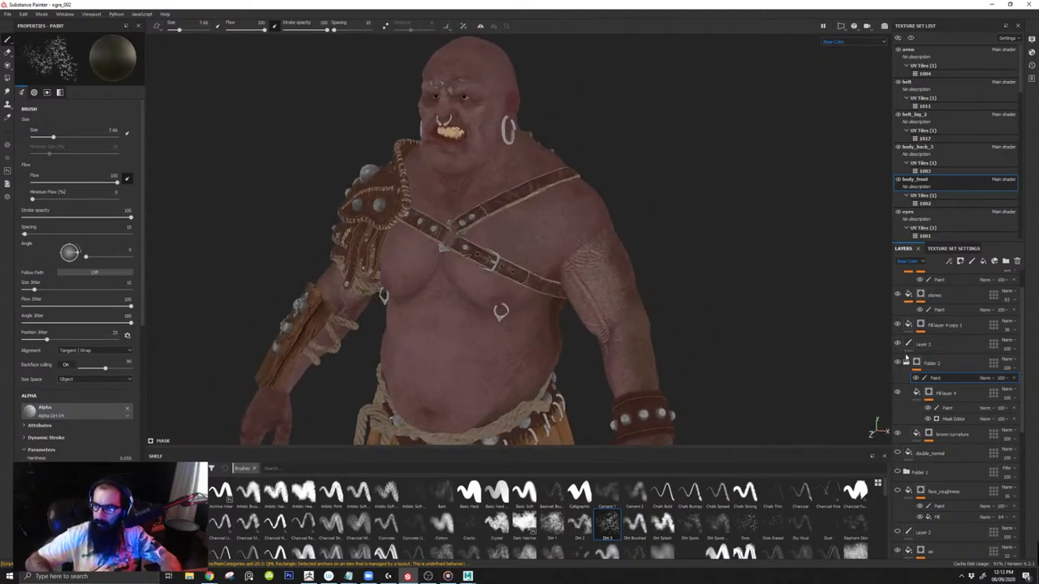
Step: Compare the torso with and without Layer 3, and turn on the visibility of Folder 1
{"action": "middle_click_drag", "start_coordinate": [497, 323], "coordinate": [539, 241], "text": "alt"}
{"action": "right_click_drag", "start_coordinate": [539, 241], "coordinate": [768, 448], "text": "alt"}
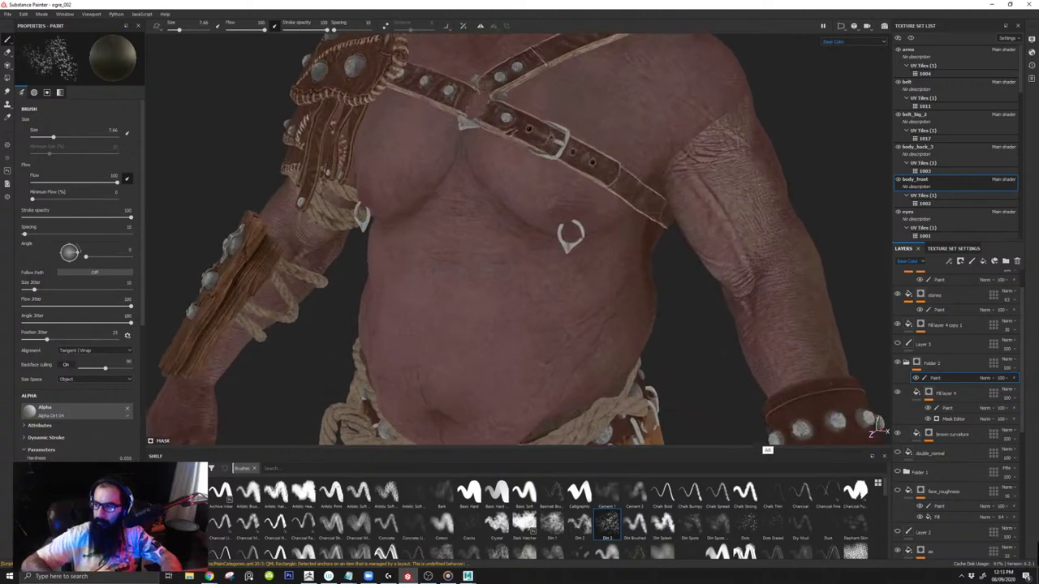
{"action": "left_click_drag", "start_coordinate": [670, 346], "coordinate": [706, 341], "text": "alt"}
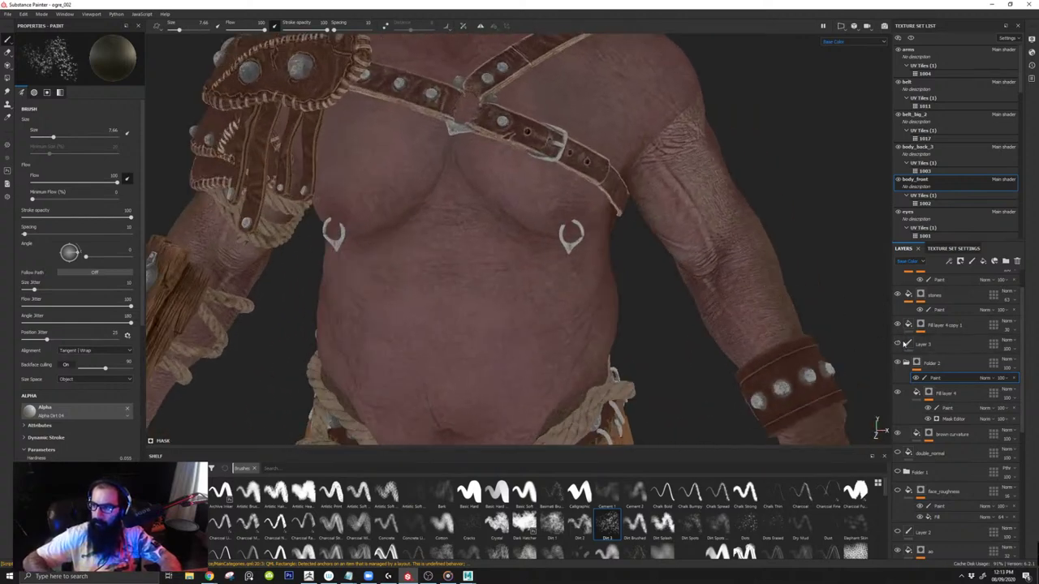
{"action": "scroll", "coordinate": [1023, 322], "scroll_direction": "up", "scroll_amount": 1}
{"action": "scroll", "coordinate": [1023, 306], "scroll_direction": "down", "scroll_amount": 4}
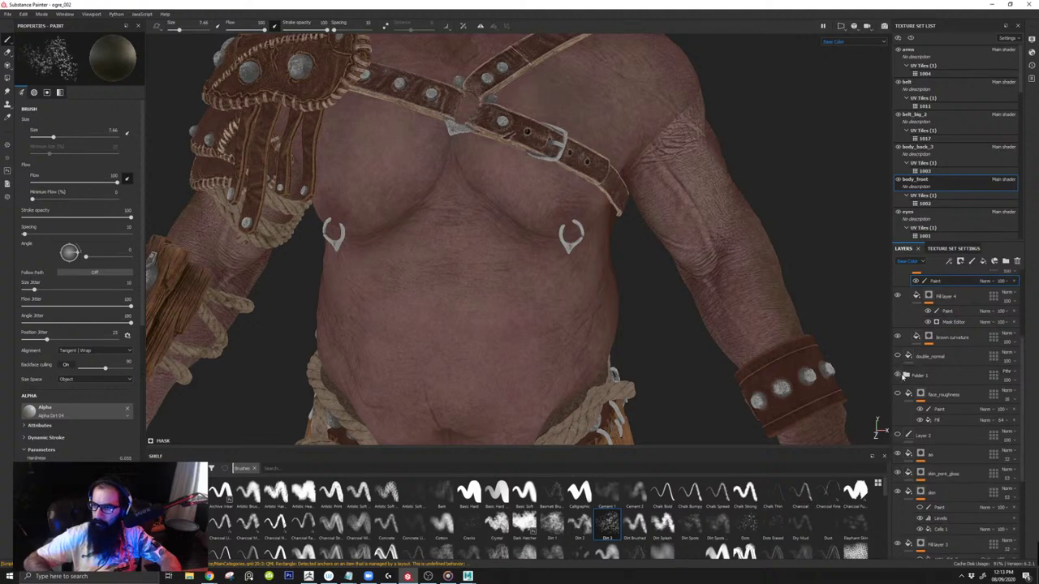
Step: Return to the Material view and toggle the brown curvature layer to judge its effect on the belly
{"action": "right_click_drag", "start_coordinate": [678, 231], "coordinate": [581, 201], "text": "alt"}
{"action": "mouse_move", "coordinate": [580, 200]}
{"action": "left_mouse_down", "text": "alt"}
{"action": "mouse_move", "coordinate": [561, 226]}
{"action": "mouse_move", "coordinate": [526, 217]}
{"action": "mouse_move", "coordinate": [564, 232]}
{"action": "mouse_move", "coordinate": [549, 290]}
{"action": "mouse_move", "coordinate": [632, 284]}
{"action": "left_mouse_up", "text": "alt"}
{"action": "middle_click_drag", "start_coordinate": [633, 267], "coordinate": [656, 203], "text": "alt"}
{"action": "right_click_drag", "start_coordinate": [656, 203], "coordinate": [778, 372], "text": "alt"}
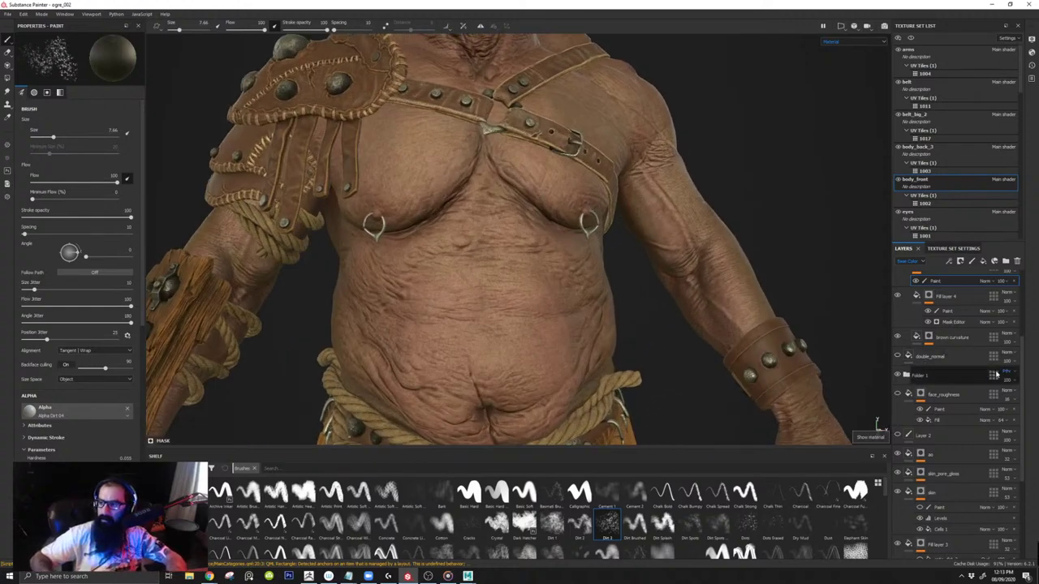
{"action": "left_click", "coordinate": [898, 338]}
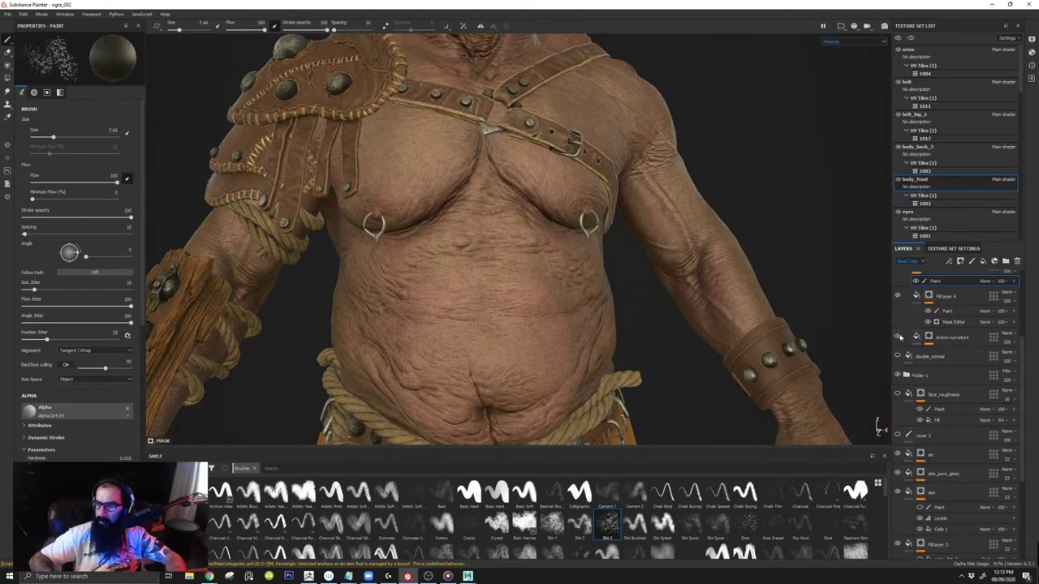
Step: Switch the viewport to the Roughness channel and inspect the chest around the straps
{"action": "left_click_drag", "start_coordinate": [1028, 382], "coordinate": [1026, 466]}
{"action": "key", "text": "c"}
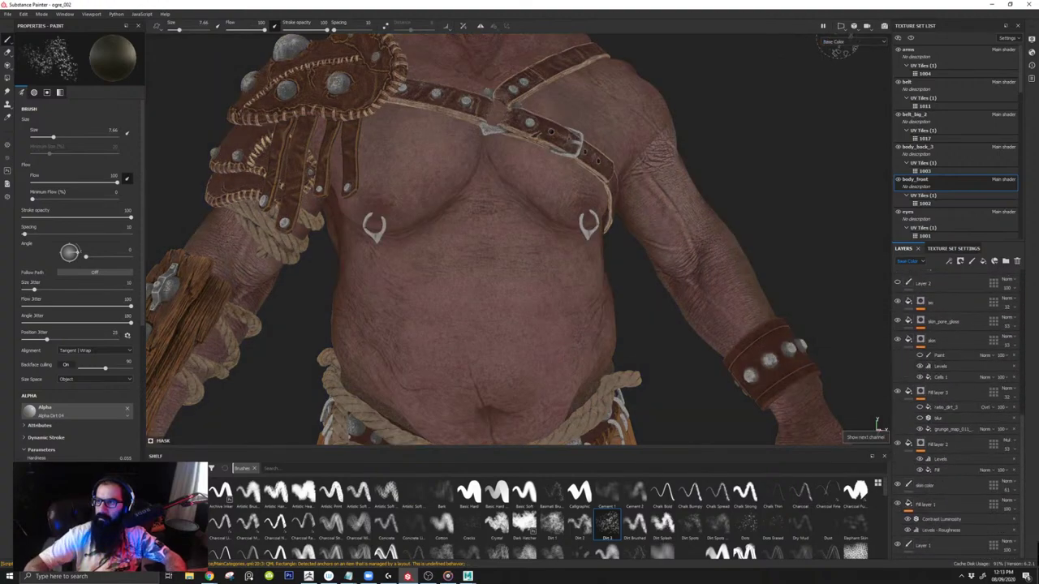
{"action": "left_click", "coordinate": [841, 41]}
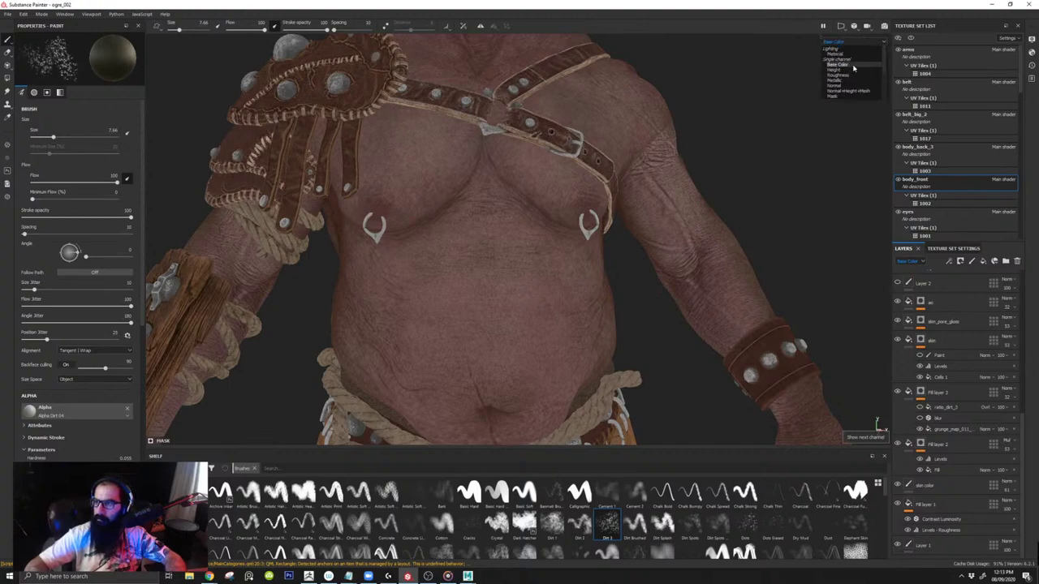
{"action": "left_click", "coordinate": [850, 78]}
{"action": "left_click_drag", "start_coordinate": [683, 167], "coordinate": [628, 271], "text": "alt"}
{"action": "right_click_drag", "start_coordinate": [628, 271], "coordinate": [659, 389], "text": "alt"}
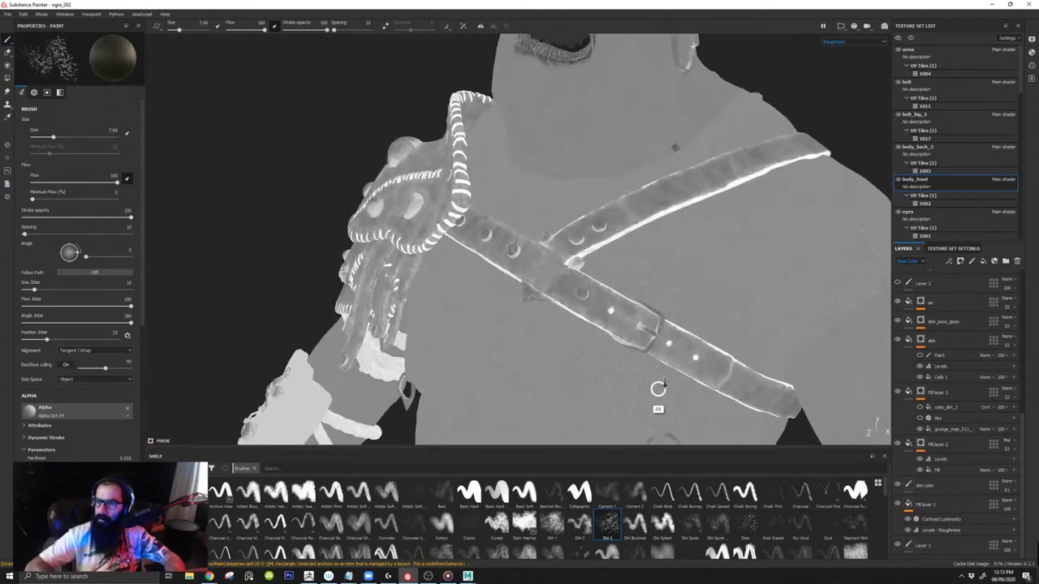
{"action": "left_click_drag", "start_coordinate": [658, 390], "coordinate": [638, 261], "text": "alt"}
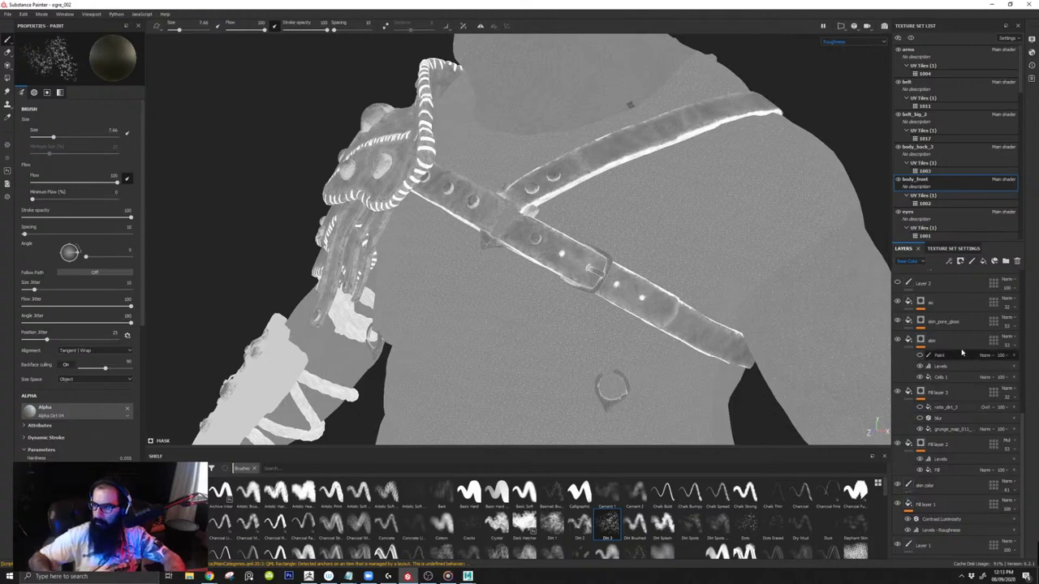
Step: Toggle the skin_pore_gloss and skin layers individually to compare what each contributes to the chest's roughness
{"action": "left_click", "coordinate": [898, 322]}
{"action": "right_click_drag", "start_coordinate": [759, 303], "coordinate": [662, 370], "text": "alt"}
{"action": "left_click", "coordinate": [898, 322]}
{"action": "left_click_drag", "start_coordinate": [662, 370], "coordinate": [706, 318], "text": "alt"}
{"action": "right_click_drag", "start_coordinate": [706, 318], "coordinate": [863, 322], "text": "alt"}
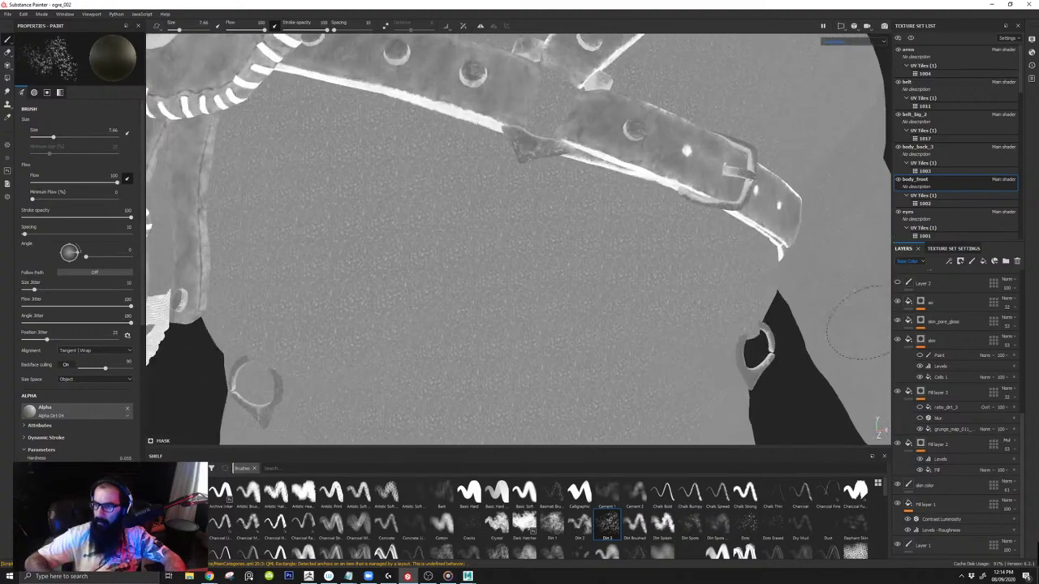
{"action": "left_click", "coordinate": [897, 340]}
{"action": "left_click", "coordinate": [897, 340]}
{"action": "left_click", "coordinate": [898, 321]}
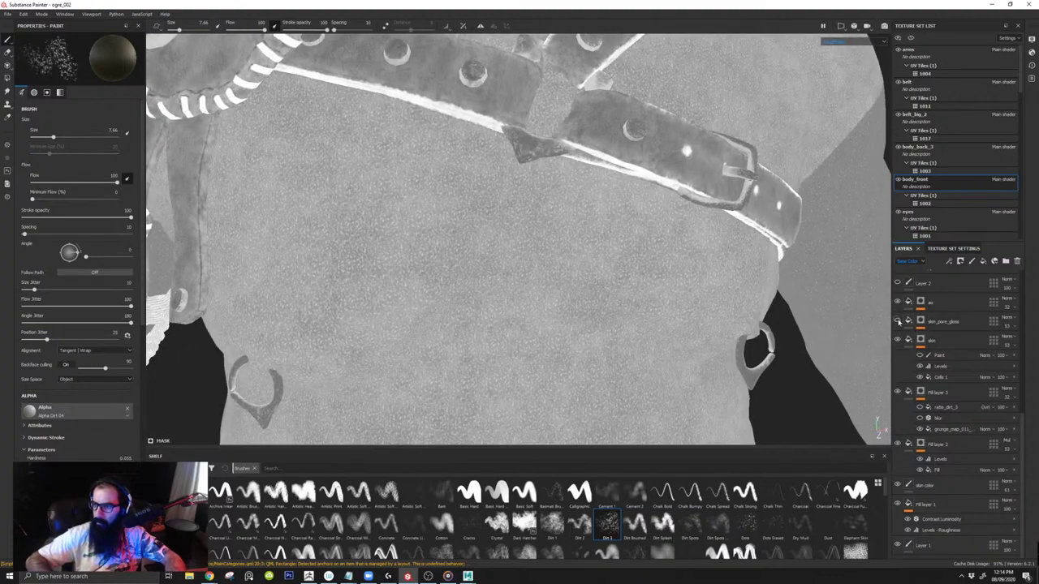
{"action": "left_click", "coordinate": [897, 340]}
{"action": "left_click", "coordinate": [898, 321]}
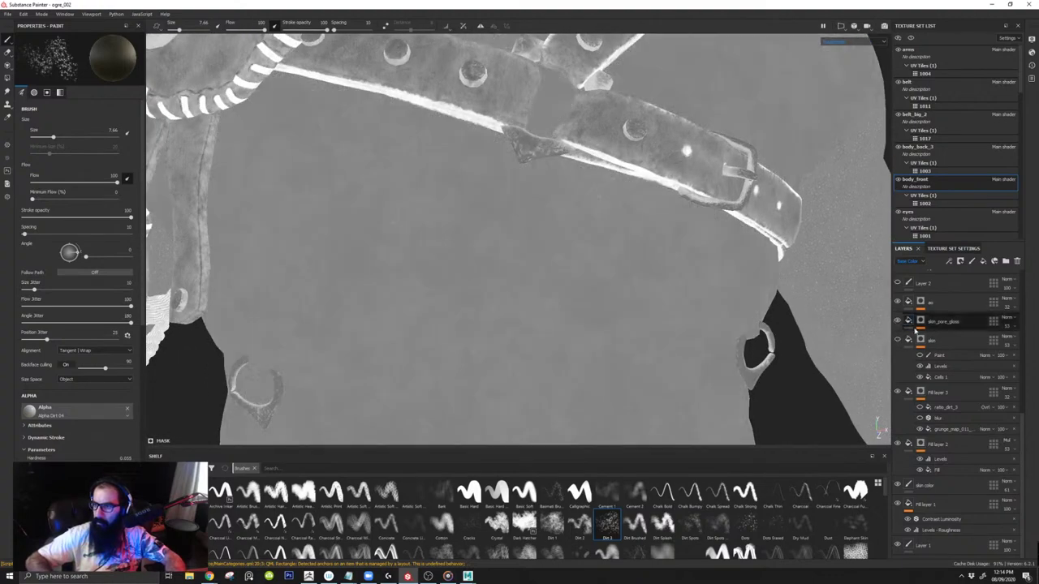
{"action": "left_click", "coordinate": [898, 341]}
Step: Review the chest and belly skin in the Material view, and return to the Roughness channel
{"action": "key", "text": "m"}
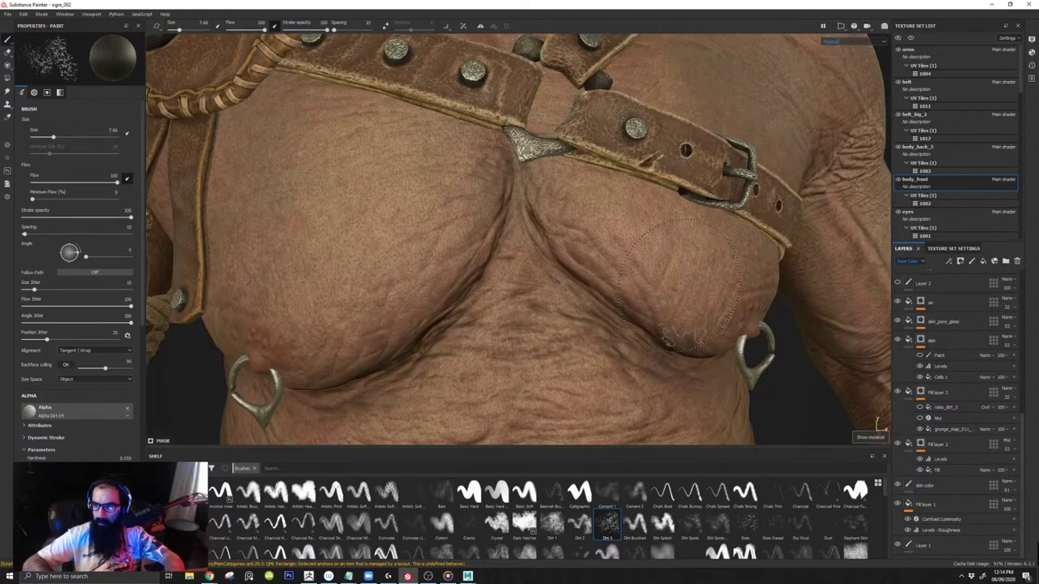
{"action": "right_click_drag", "start_coordinate": [678, 302], "coordinate": [603, 234], "text": "alt"}
{"action": "mouse_move", "coordinate": [602, 234]}
{"action": "left_mouse_down", "text": "alt"}
{"action": "mouse_move", "coordinate": [615, 260]}
{"action": "mouse_move", "coordinate": [638, 225]}
{"action": "mouse_move", "coordinate": [604, 236]}
{"action": "mouse_move", "coordinate": [626, 257]}
{"action": "mouse_move", "coordinate": [630, 299]}
{"action": "left_mouse_up", "text": "alt"}
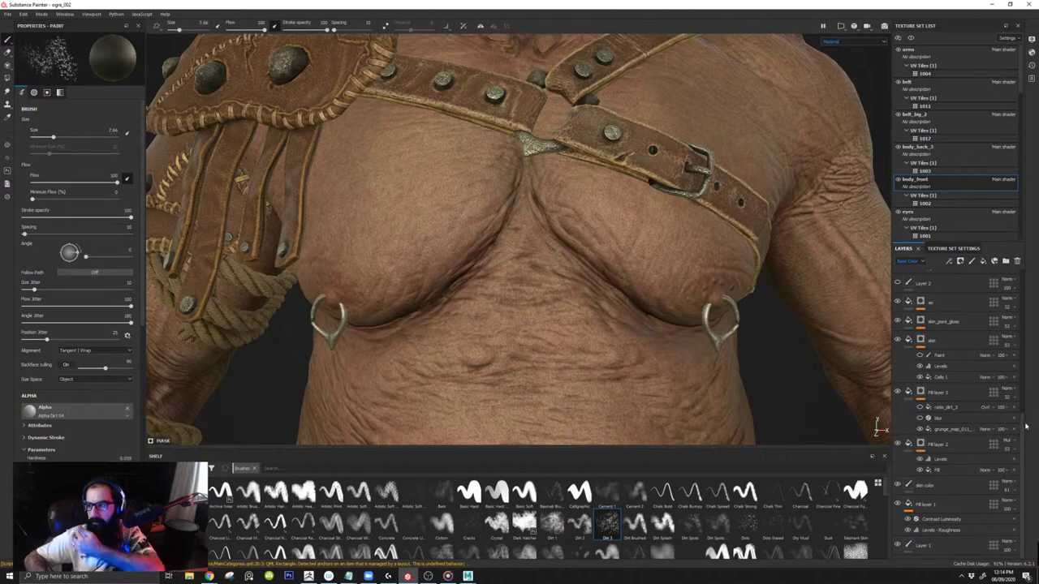
{"action": "scroll", "coordinate": [1027, 413], "scroll_direction": "up", "scroll_amount": 3}
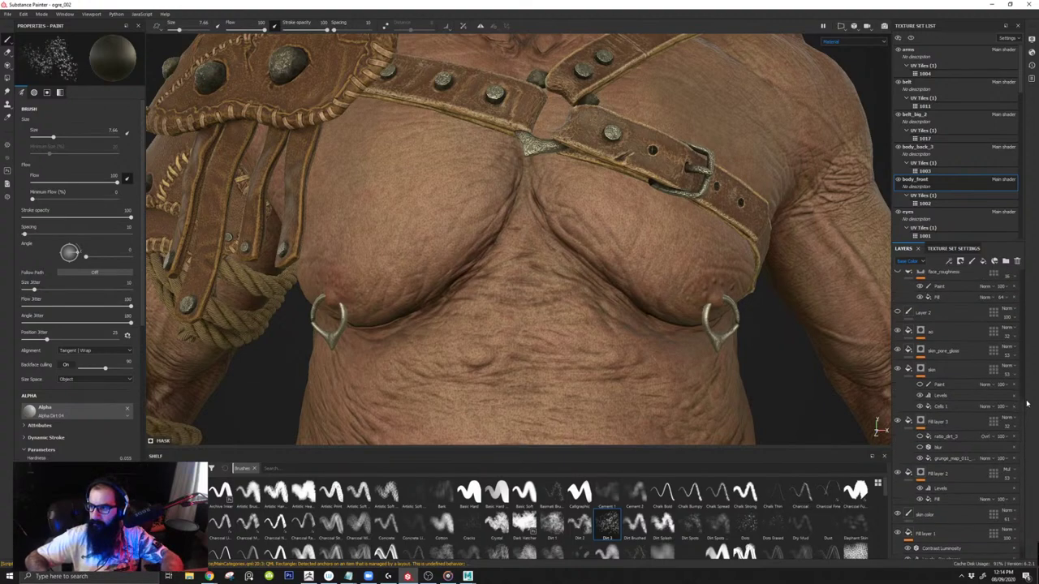
{"action": "key", "text": "c"}
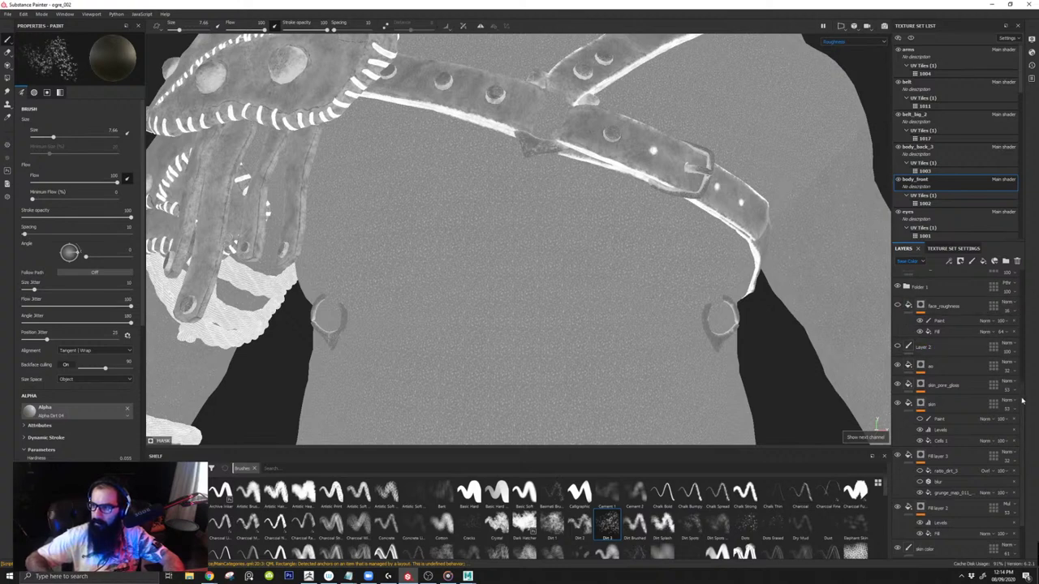
Step: Delete the unused double_normal and blood layers from the body_front stack
{"action": "scroll", "coordinate": [1024, 299], "scroll_direction": "up", "scroll_amount": 10}
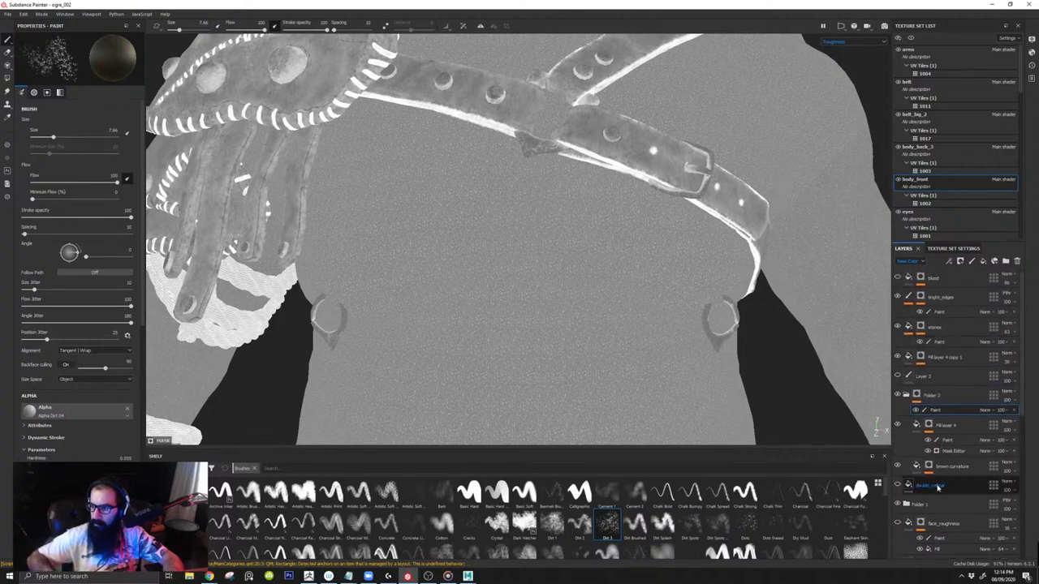
{"action": "left_click", "coordinate": [939, 488]}
{"action": "left_click", "coordinate": [1017, 262]}
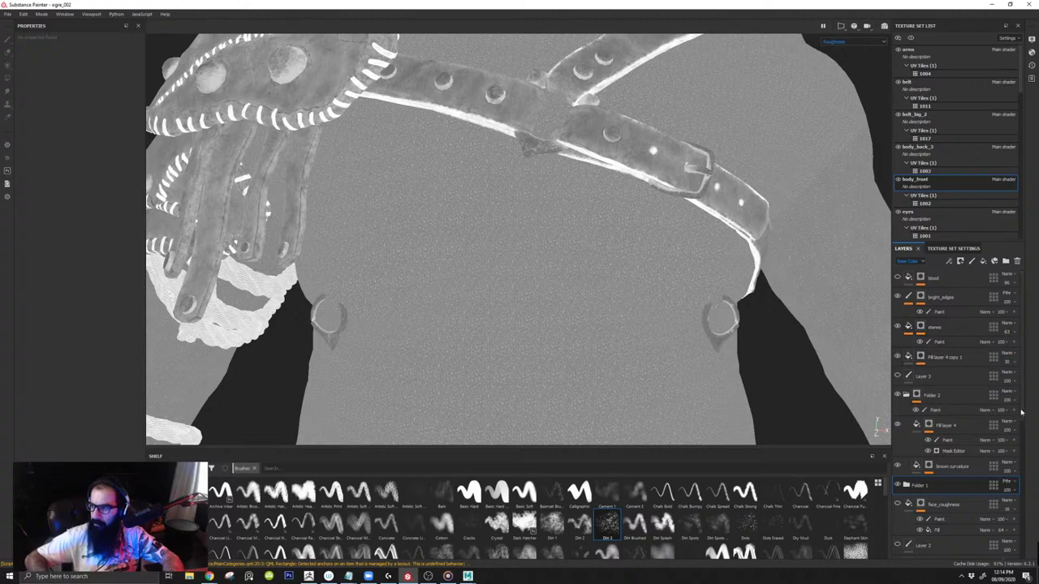
{"action": "left_click", "coordinate": [1009, 280]}
{"action": "left_click", "coordinate": [1017, 262]}
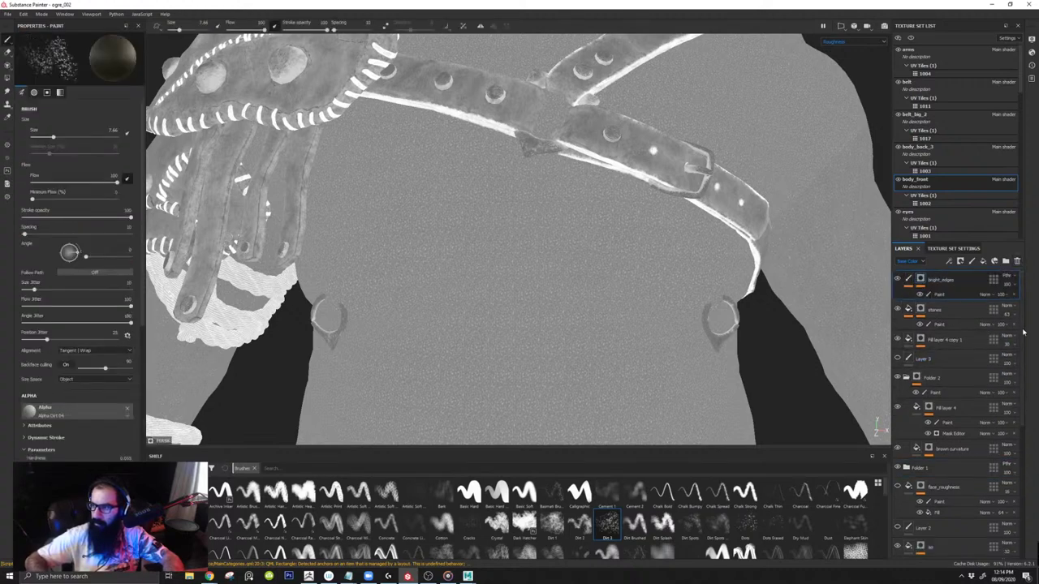
Step: Delete the face_roughness layer and undo the deletion
{"action": "scroll", "coordinate": [1006, 365], "scroll_direction": "down", "scroll_amount": 3}
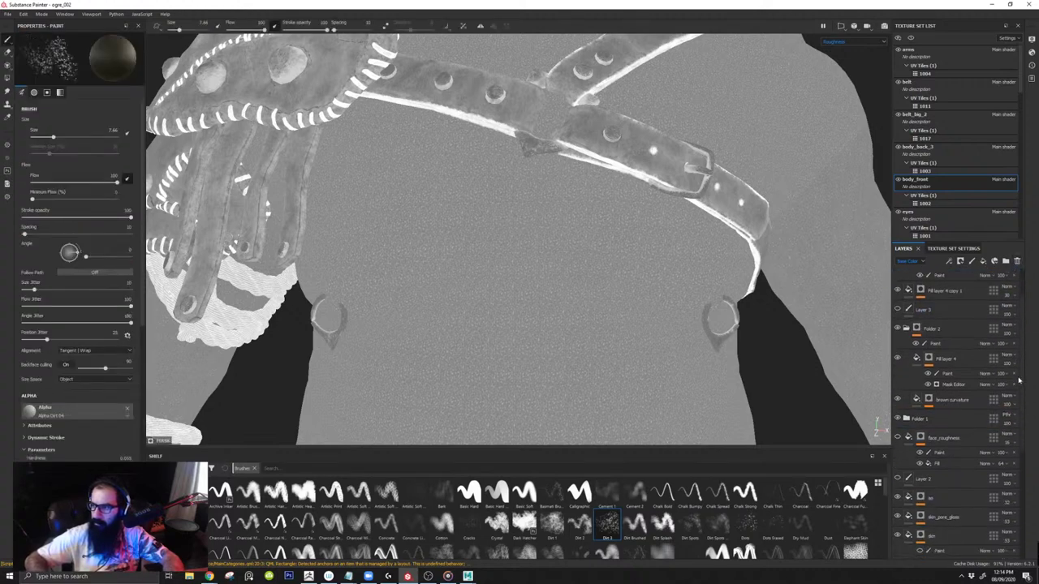
{"action": "left_click", "coordinate": [961, 382]}
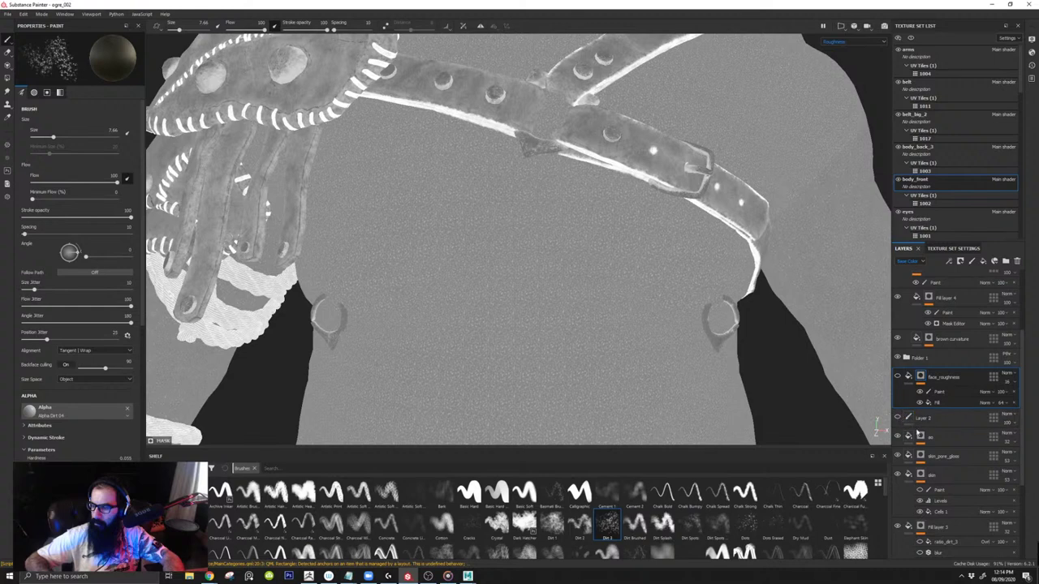
{"action": "left_click", "coordinate": [1019, 261]}
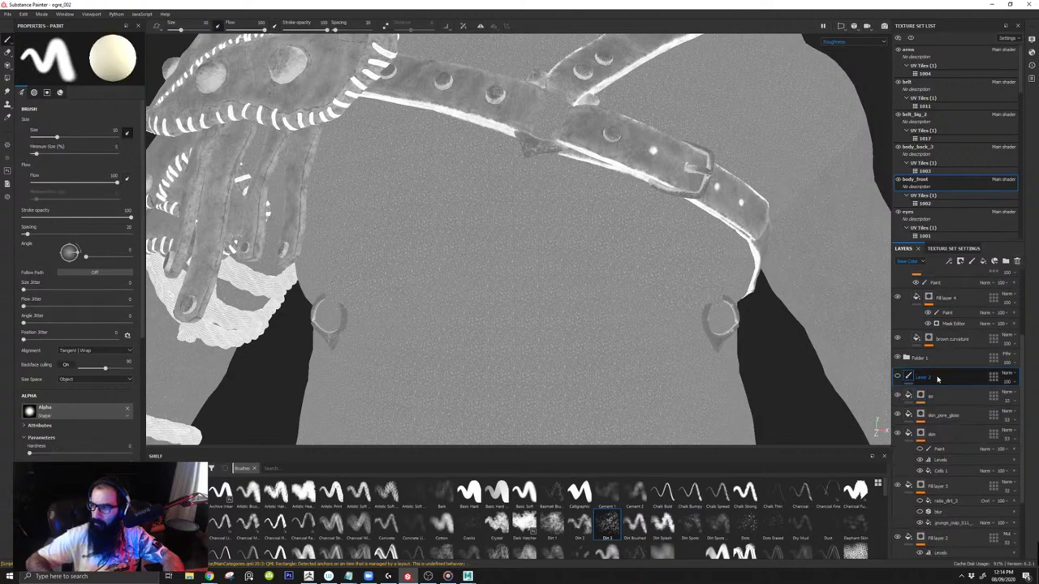
{"action": "left_click", "coordinate": [931, 397]}
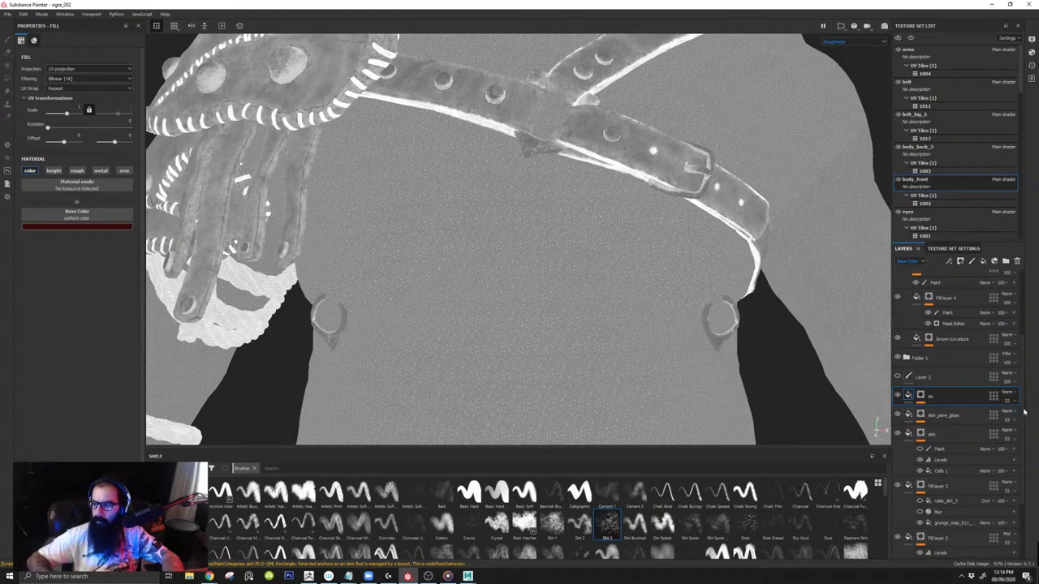
{"action": "scroll", "coordinate": [1017, 422], "scroll_direction": "down", "scroll_amount": 3}
{"action": "key", "text": "ctrl+z"}
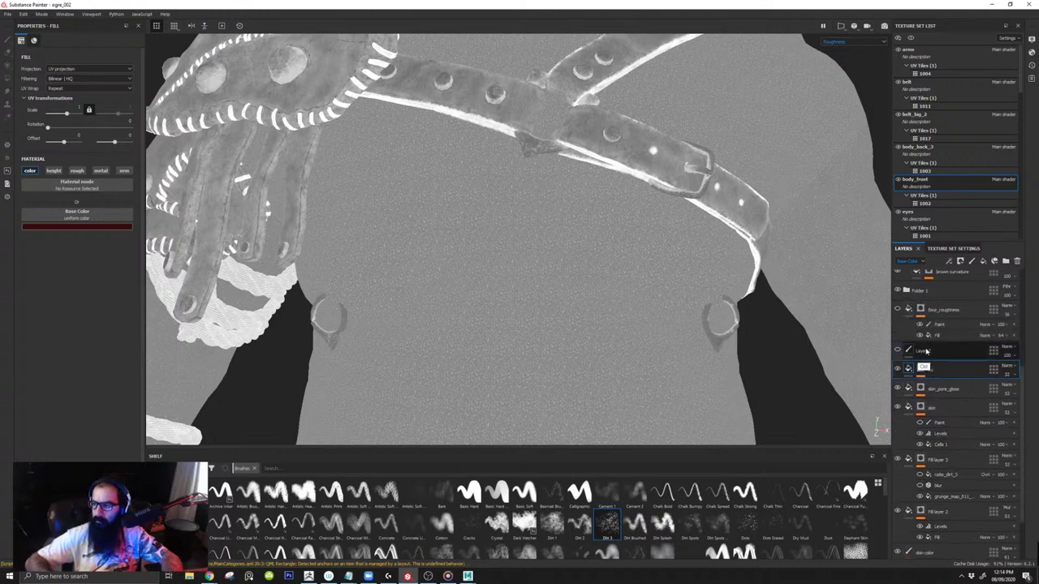
Step: Check the fill properties of the lower skin layers and toggle the skin layer's roughness channel to inspect the torso without it
{"action": "left_click", "coordinate": [911, 513]}
{"action": "left_click", "coordinate": [908, 459]}
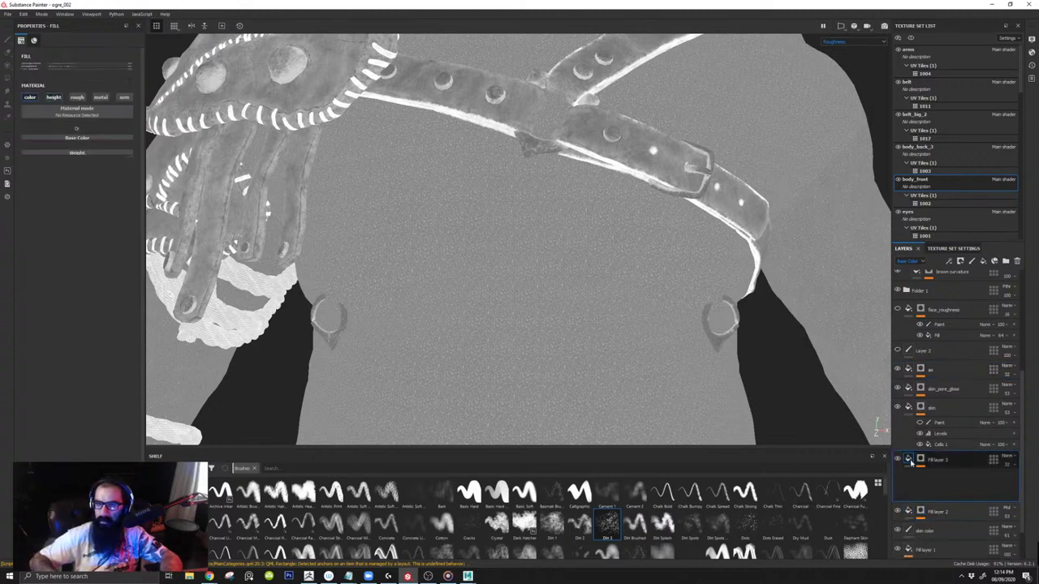
{"action": "left_click", "coordinate": [909, 408]}
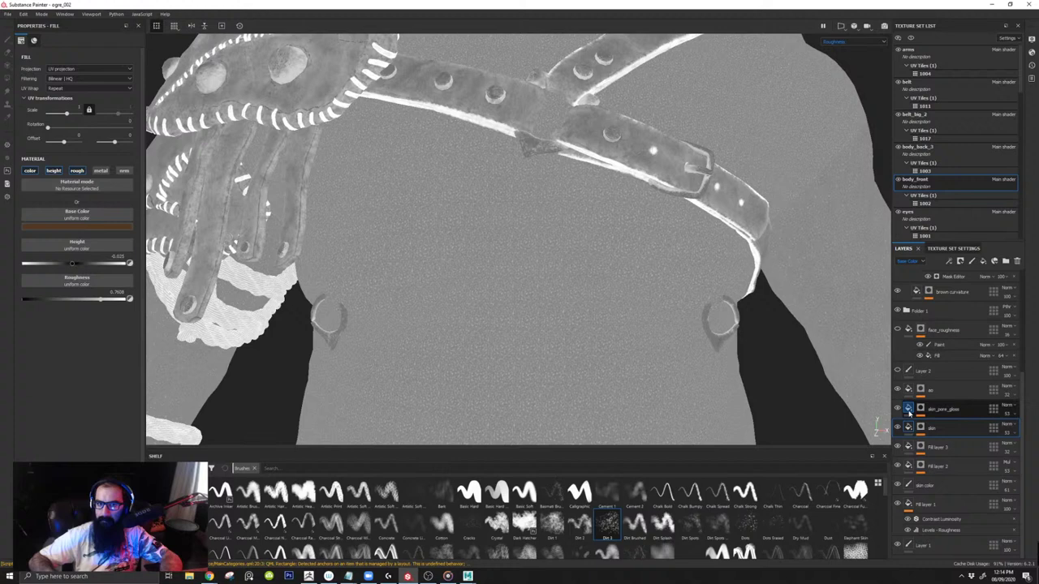
{"action": "left_click", "coordinate": [79, 171]}
{"action": "left_click", "coordinate": [79, 171]}
{"action": "left_click", "coordinate": [80, 172]}
{"action": "right_click_drag", "start_coordinate": [649, 327], "coordinate": [617, 341], "text": "alt"}
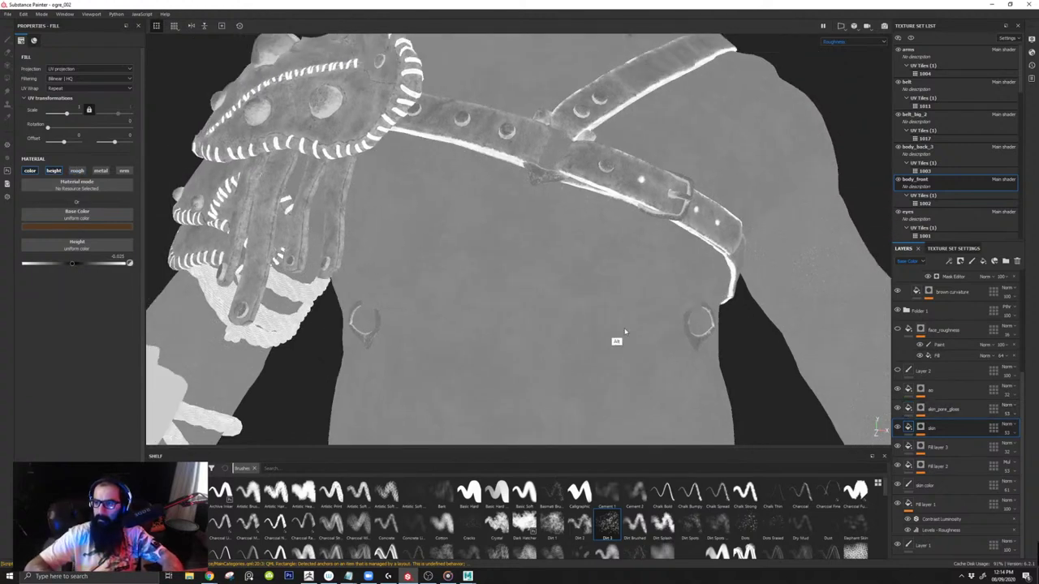
{"action": "middle_click_drag", "start_coordinate": [617, 341], "coordinate": [644, 250], "text": "alt"}
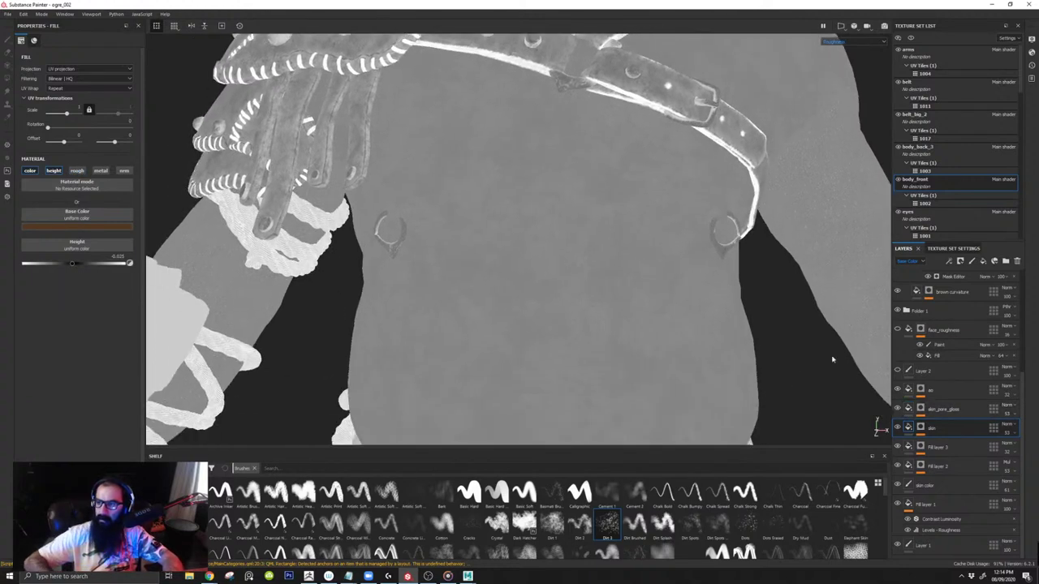
Step: Compare the skin layer's roughness contribution in the Material view, leaving its roughness channel disabled
{"action": "left_click", "coordinate": [77, 170]}
{"action": "key", "text": "m"}
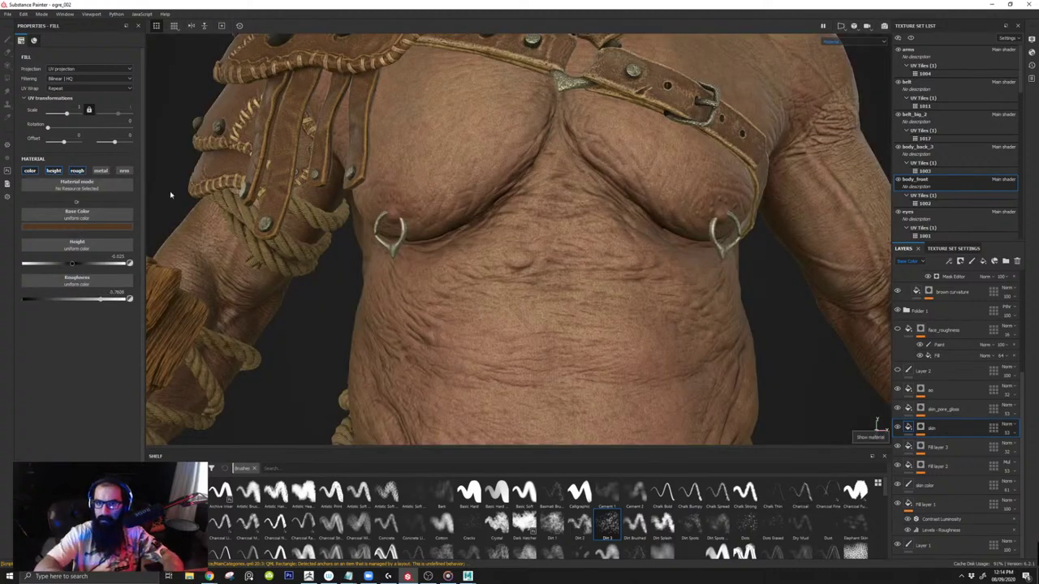
{"action": "left_click", "coordinate": [78, 170]}
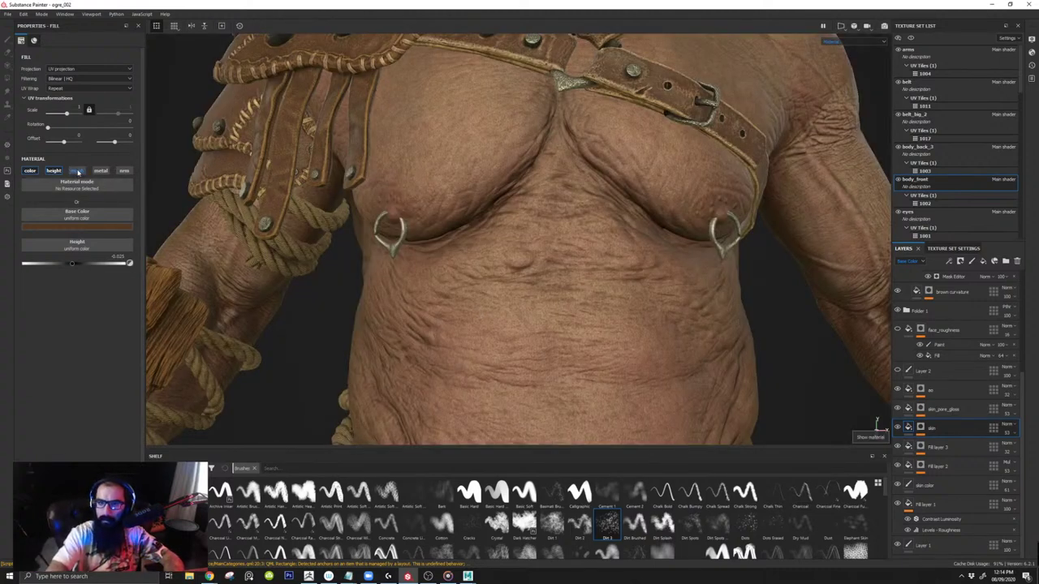
Step: Toggle the skin layer's roughness channel to compare its effect on the torso, leaving the channel enabled
{"action": "left_click", "coordinate": [78, 171]}
{"action": "left_click", "coordinate": [79, 172]}
{"action": "left_click", "coordinate": [80, 173]}
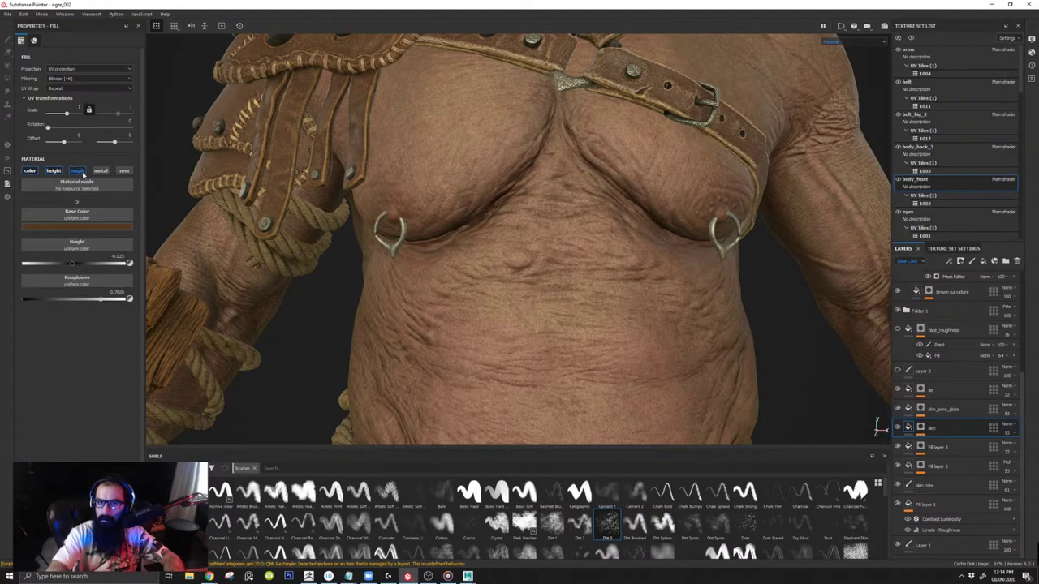
{"action": "left_click_drag", "start_coordinate": [557, 371], "coordinate": [712, 362], "text": "alt"}
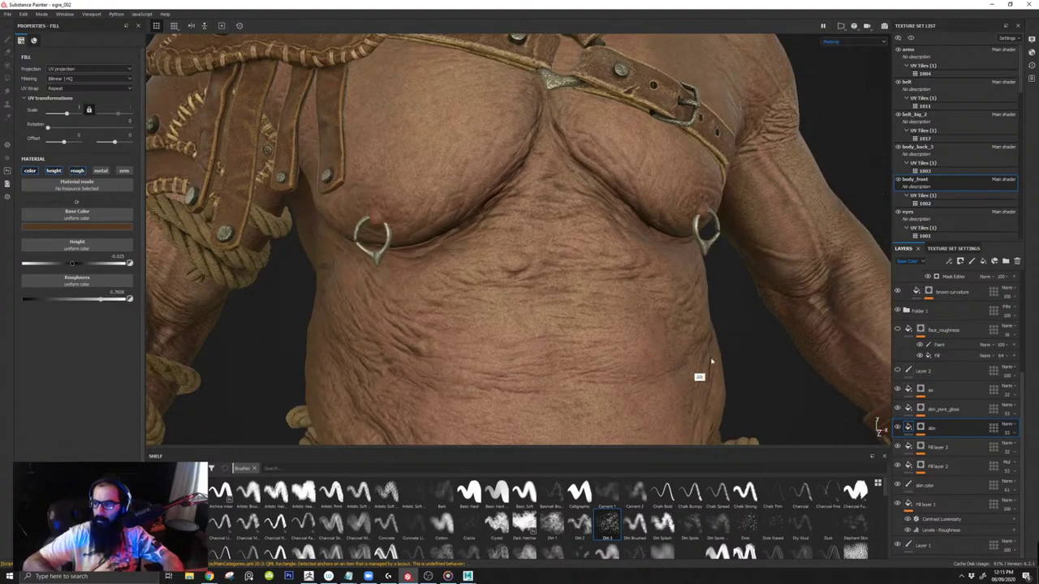
Step: View the model's roughness channel alone and toggle the skin_pore_gloss layer's roughness off and on to inspect its contribution
{"action": "key", "text": "c"}
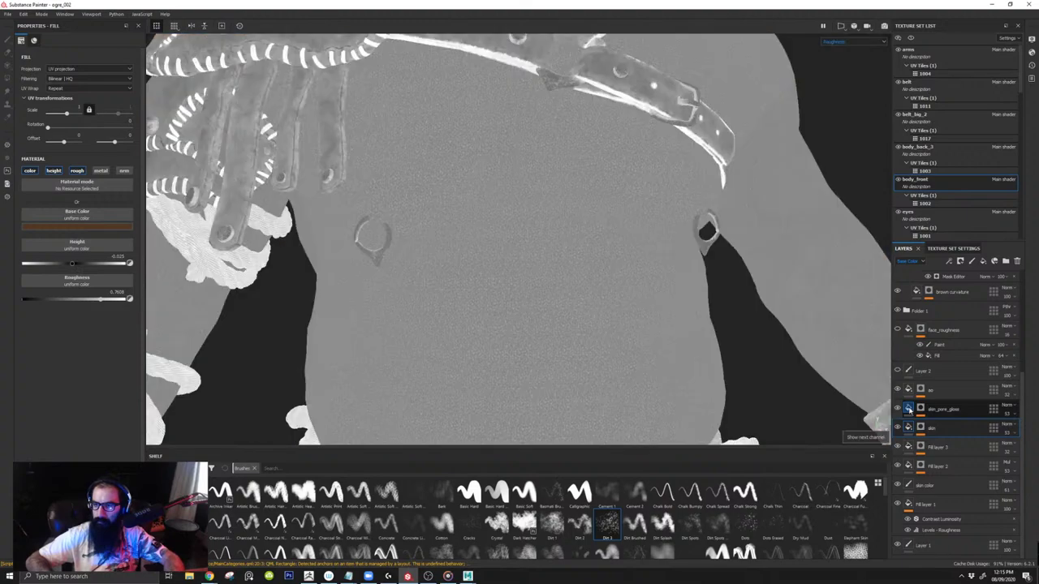
{"action": "left_click", "coordinate": [909, 409]}
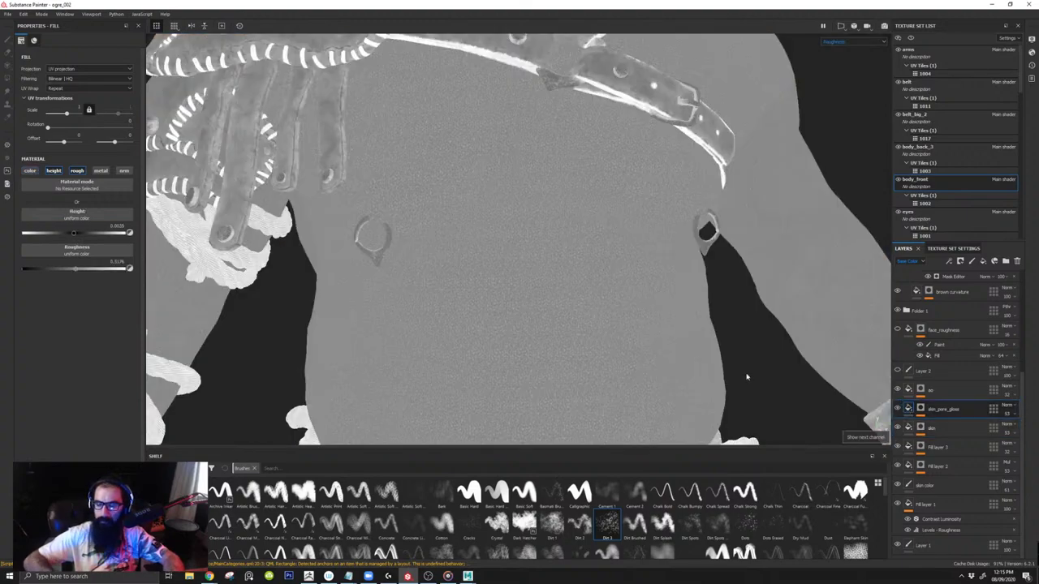
{"action": "left_click", "coordinate": [78, 171]}
{"action": "left_click", "coordinate": [78, 170]}
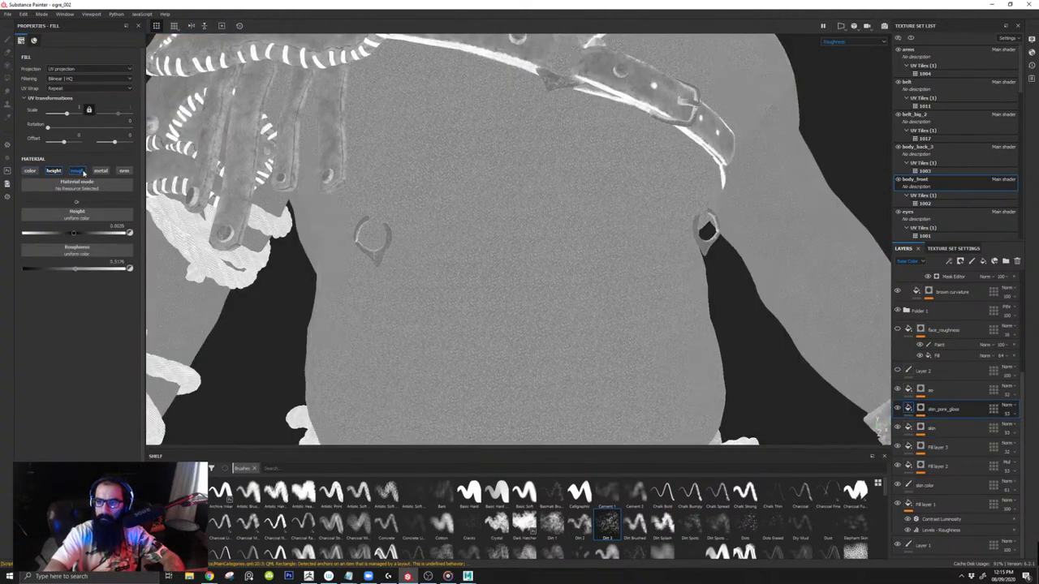
{"action": "scroll", "coordinate": [441, 279], "scroll_direction": "up", "scroll_amount": 2}
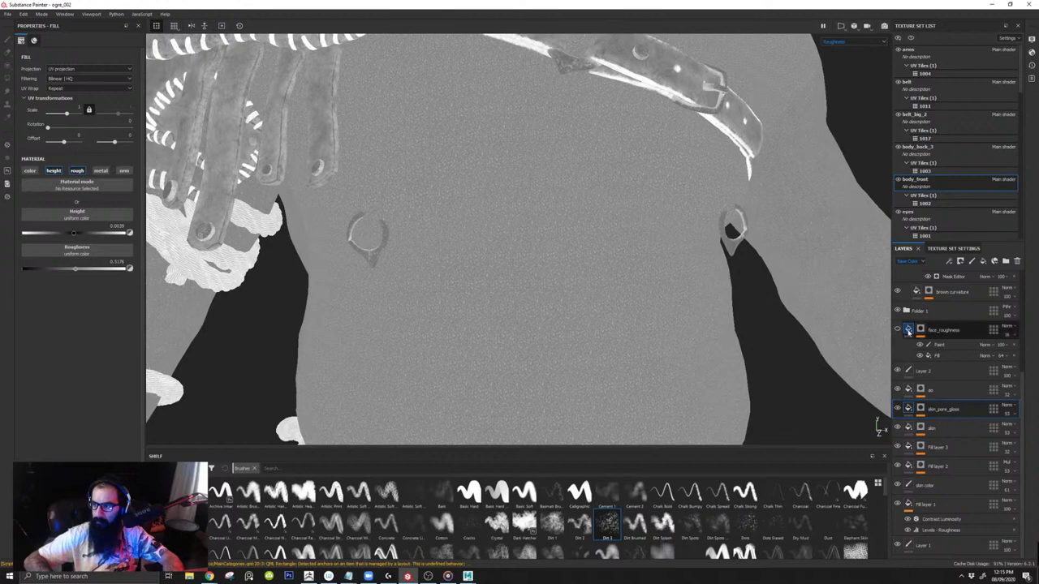
Step: Check the face_roughness layer's fill properties and toggle its visibility to compare the torso's roughness, leaving the layer hidden
{"action": "left_click", "coordinate": [908, 331]}
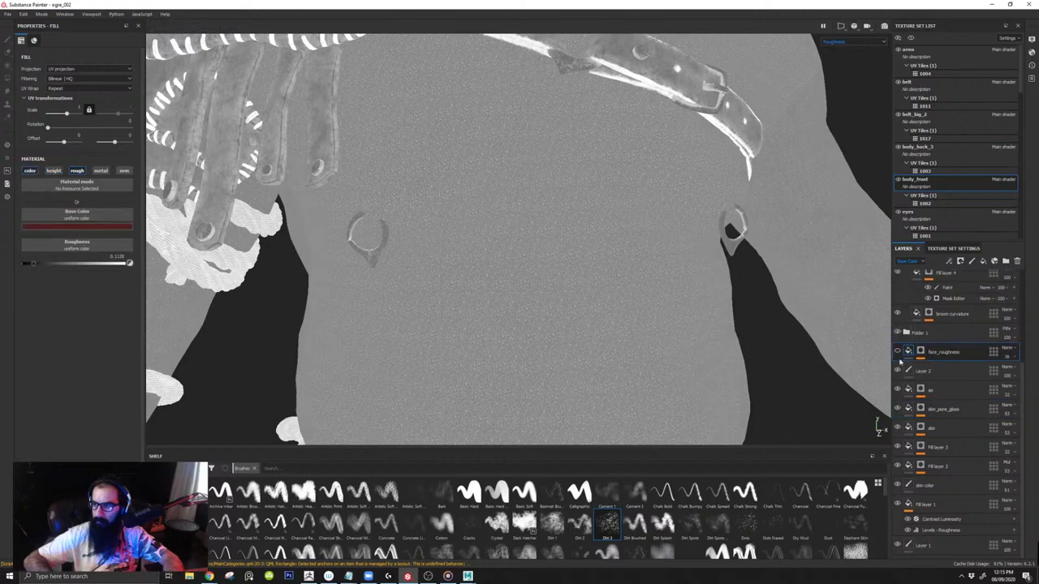
{"action": "left_click", "coordinate": [898, 352]}
{"action": "left_click", "coordinate": [899, 353]}
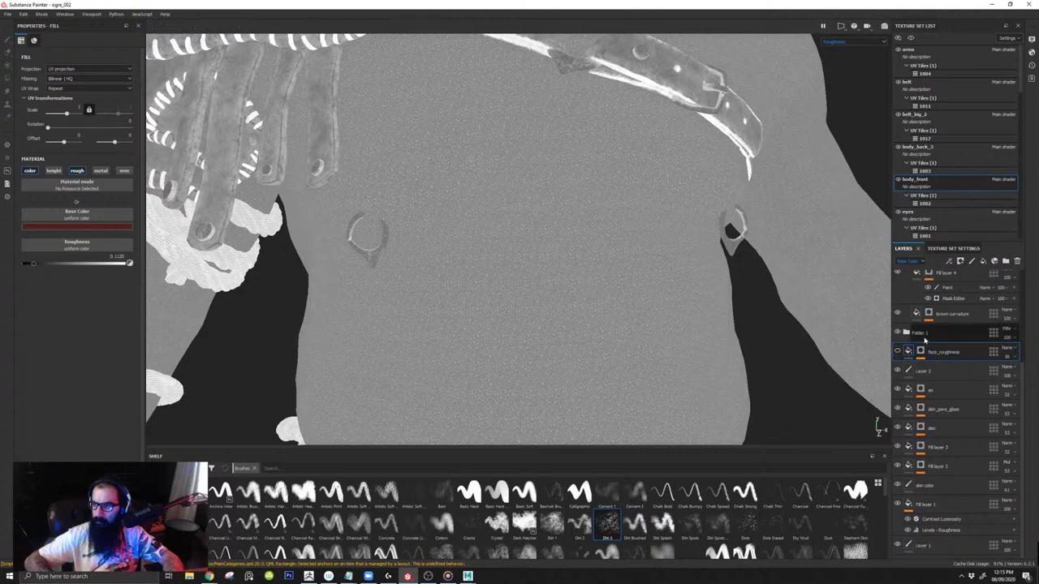
Step: Add a new fill layer above bright_edges in the body_front layer stack
{"action": "left_click_drag", "start_coordinate": [1024, 370], "coordinate": [1026, 358]}
{"action": "scroll", "coordinate": [1025, 358], "scroll_direction": "up", "scroll_amount": 4}
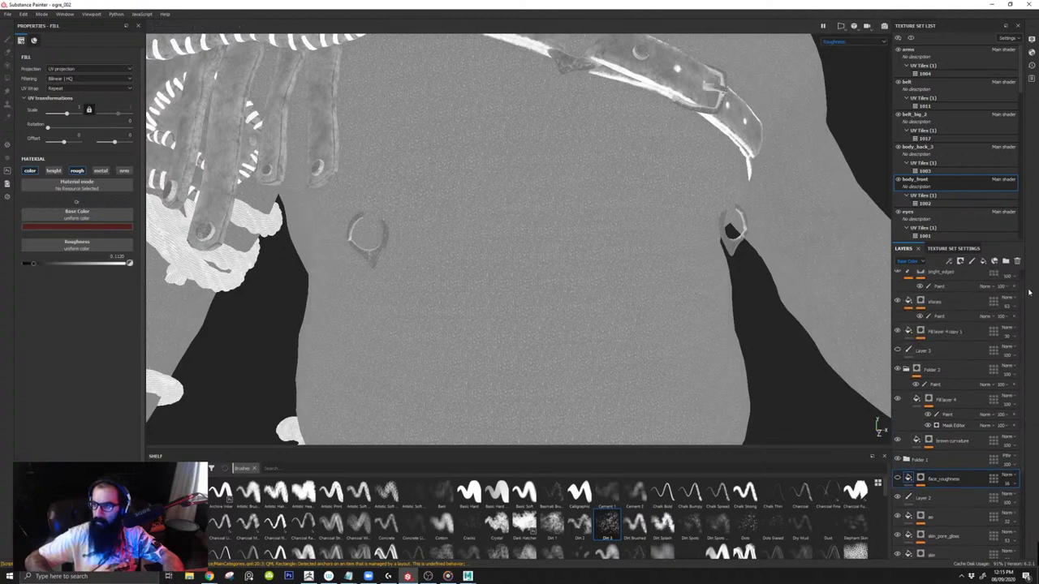
{"action": "left_click", "coordinate": [983, 261]}
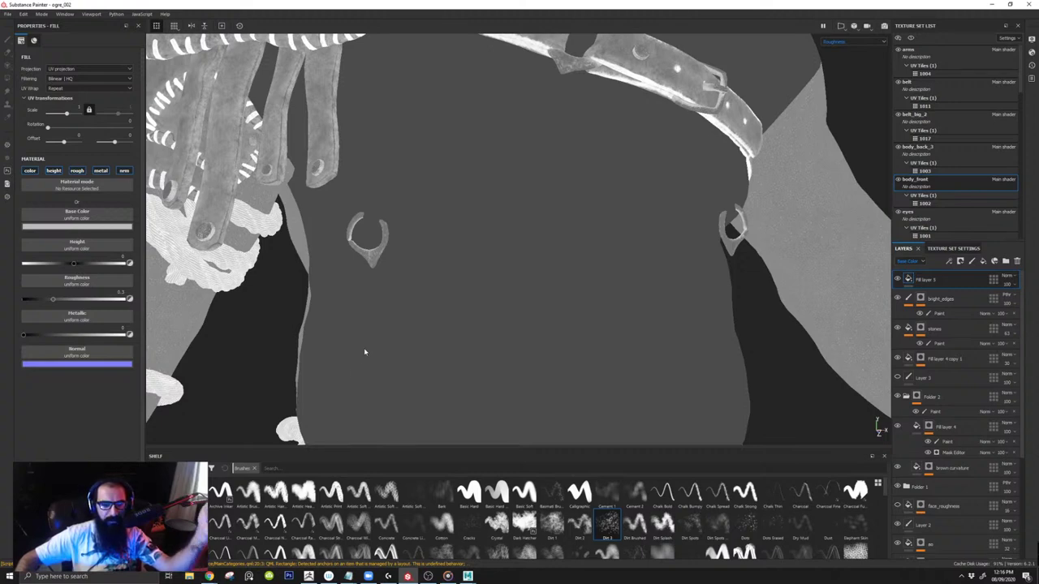
{"action": "key", "text": "alt+Tab"}
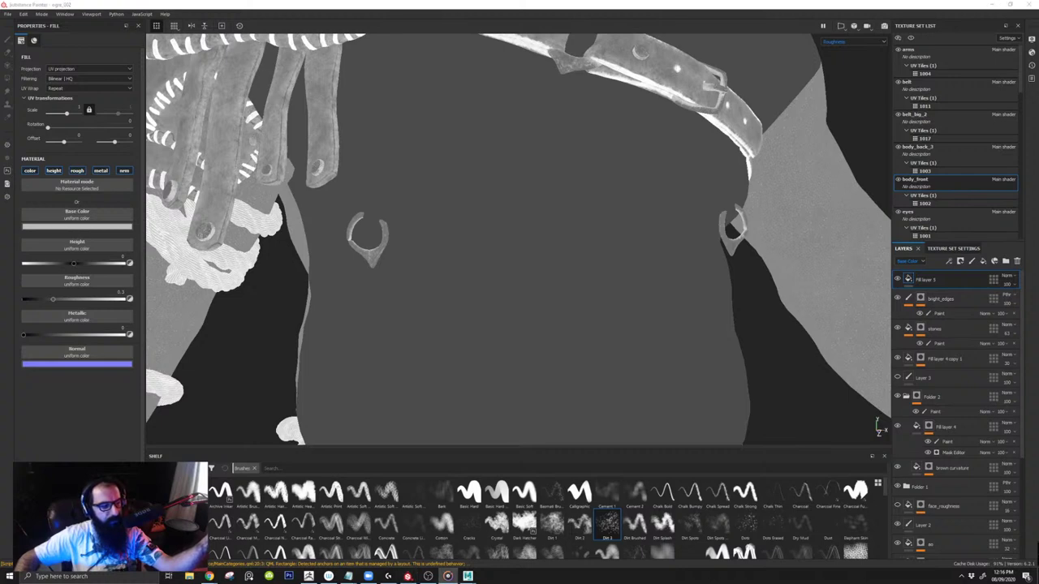
{"action": "key", "text": "alt+Tab"}
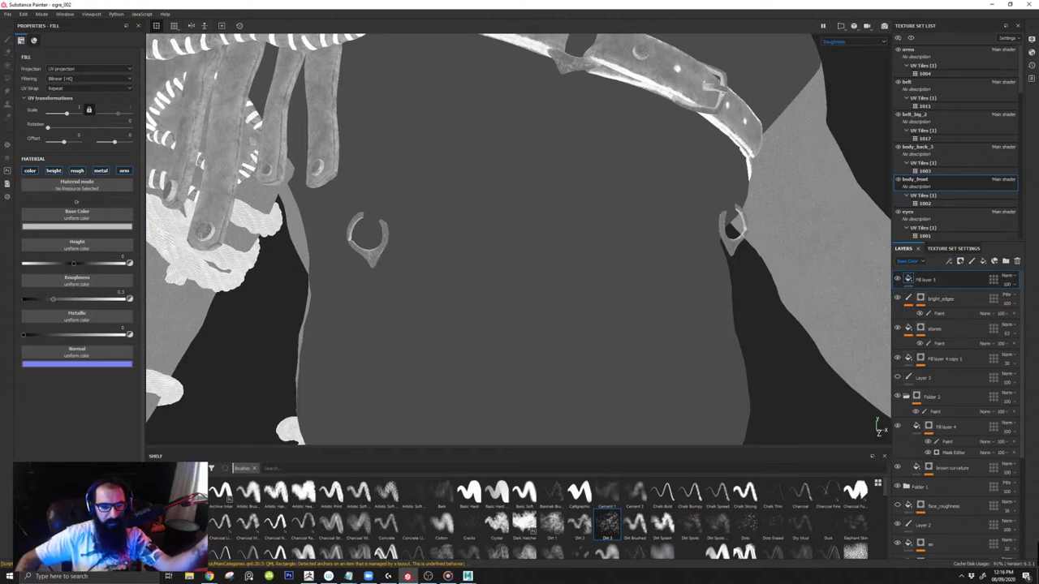
{"action": "key", "text": "alt+Tab"}
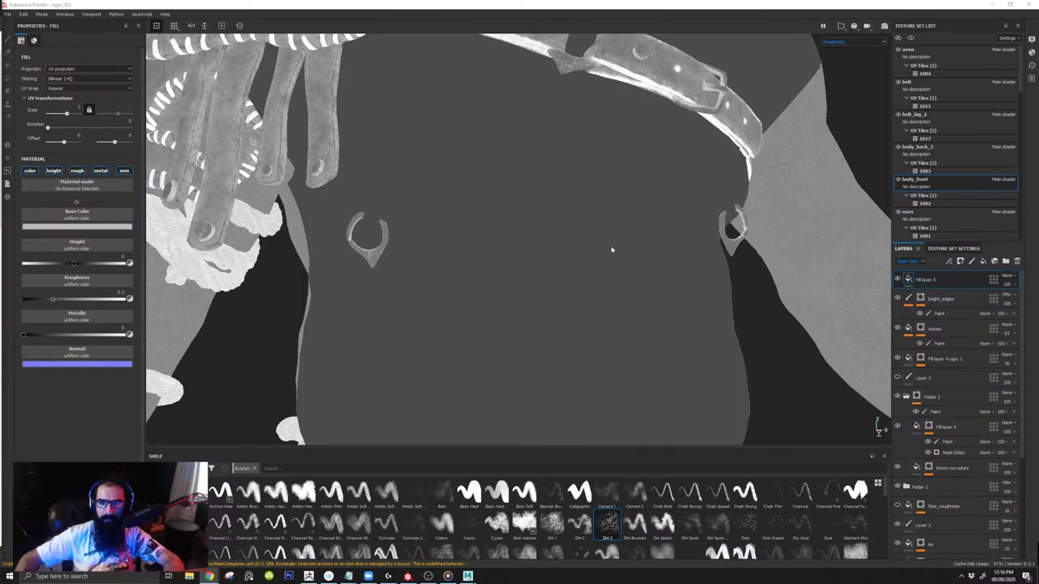
Step: Switch to Maya and select the low-poly wooden skirt panels together with their round details
{"action": "right_click_drag", "start_coordinate": [612, 248], "coordinate": [552, 248], "text": "alt"}
{"action": "left_click", "coordinate": [467, 576]}
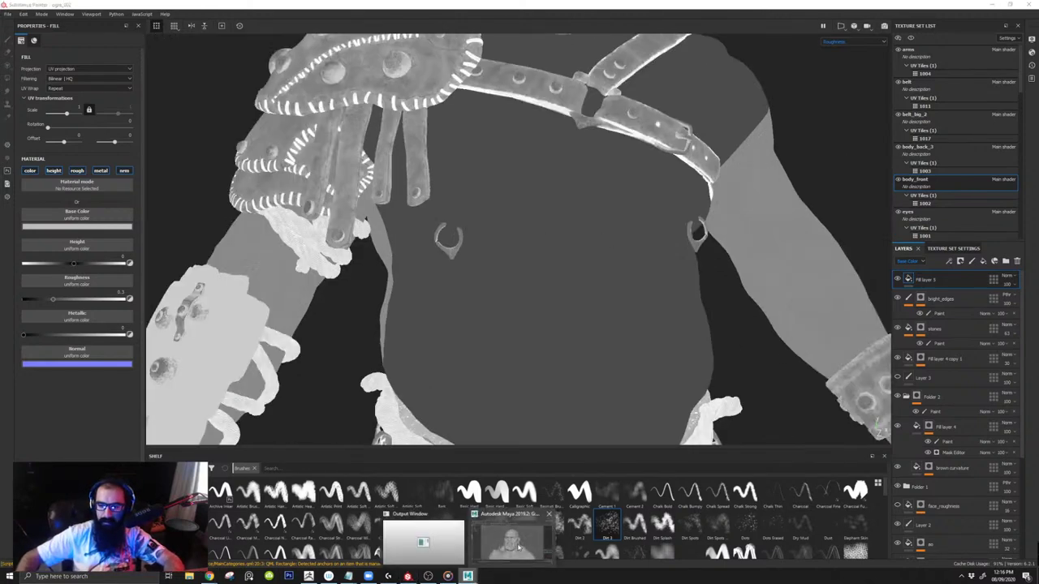
{"action": "left_click", "coordinate": [523, 531]}
{"action": "right_click_drag", "start_coordinate": [577, 362], "coordinate": [497, 388], "text": "alt"}
{"action": "middle_click_drag", "start_coordinate": [497, 388], "coordinate": [483, 235], "text": "alt"}
{"action": "left_click_drag", "start_coordinate": [482, 235], "coordinate": [514, 299], "text": "alt"}
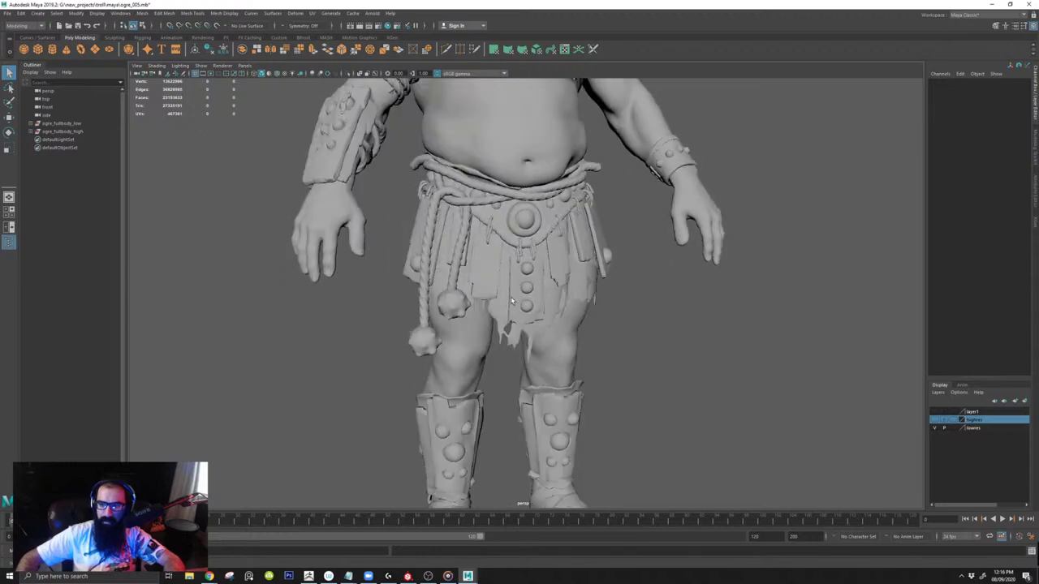
{"action": "left_click", "coordinate": [514, 285]}
{"action": "left_click", "coordinate": [504, 262], "text": "shift"}
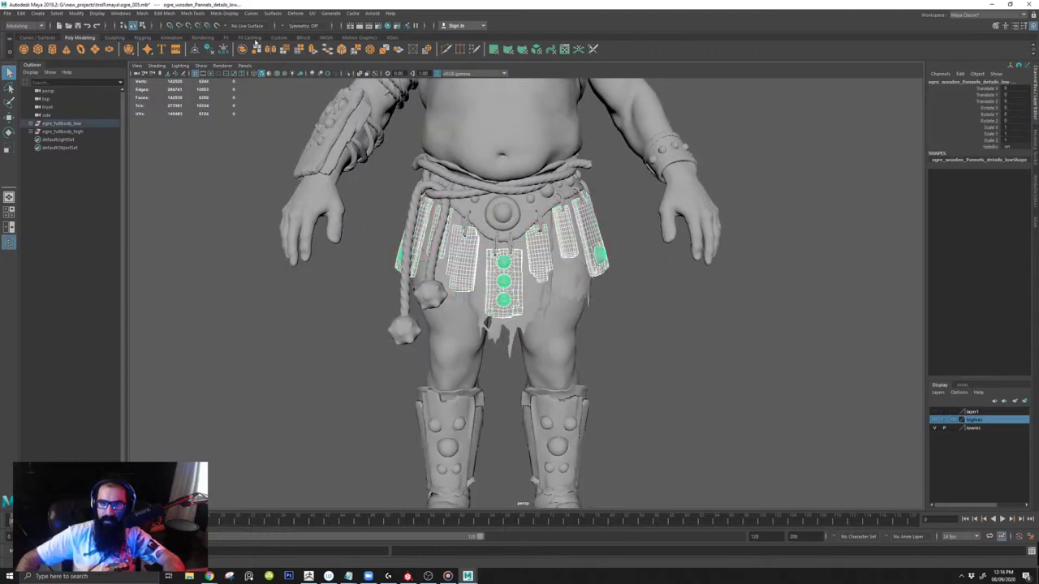
Step: Open the UV Editor for the selected panels and switch to UV component selection
{"action": "left_click", "coordinate": [317, 13]}
{"action": "left_click", "coordinate": [325, 33]}
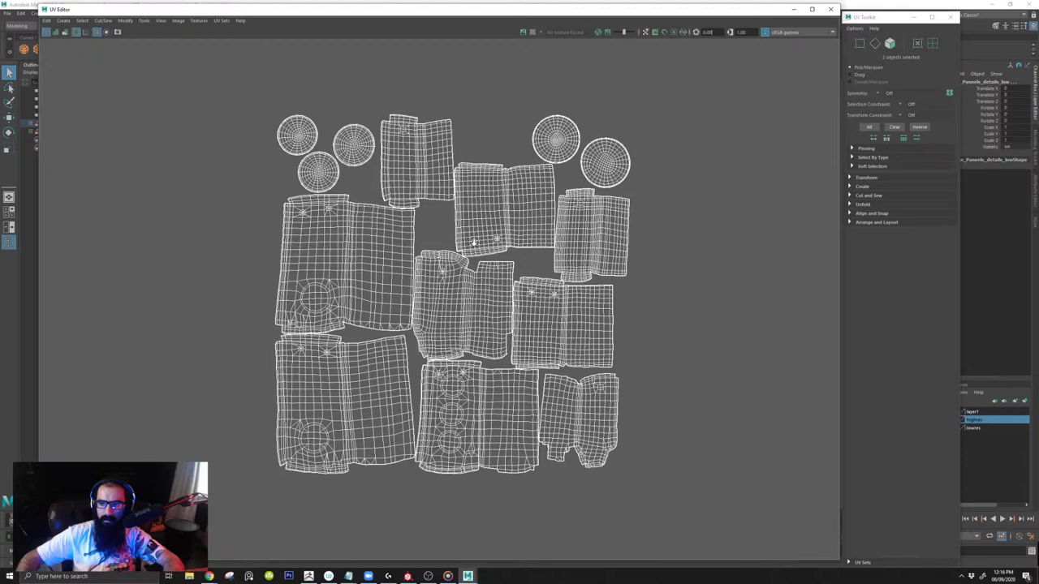
{"action": "right_click_drag", "start_coordinate": [474, 243], "coordinate": [447, 231], "text": "alt"}
{"action": "middle_click_drag", "start_coordinate": [446, 232], "coordinate": [365, 215], "text": "alt"}
{"action": "right_click_drag", "start_coordinate": [365, 182], "coordinate": [424, 188]}
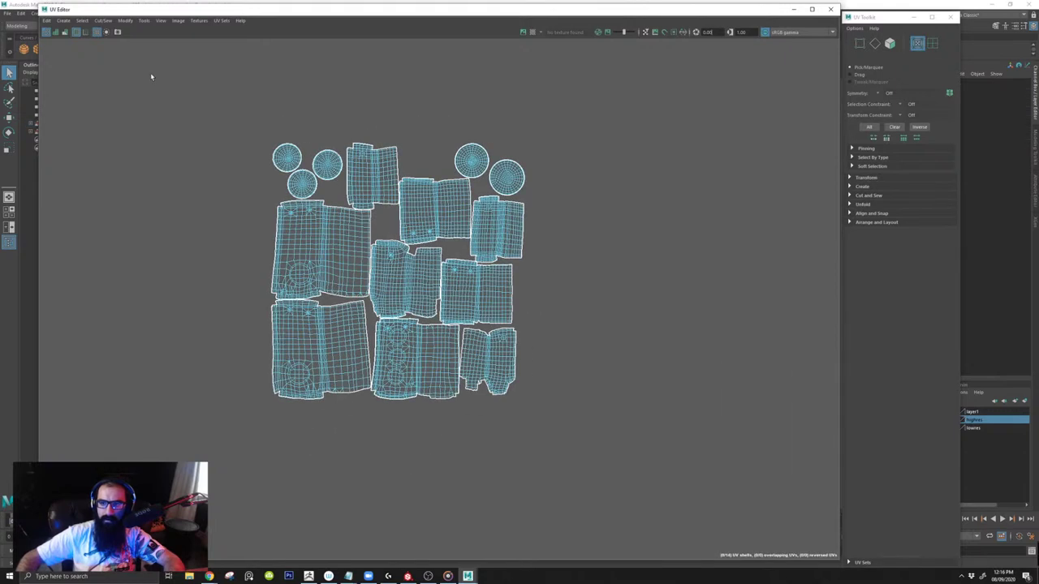
Step: Place the UV Editor beside the model and select the panels' bottom-edge UVs to check how the shells are oriented
{"action": "left_click_drag", "start_coordinate": [150, 74], "coordinate": [429, 161]}
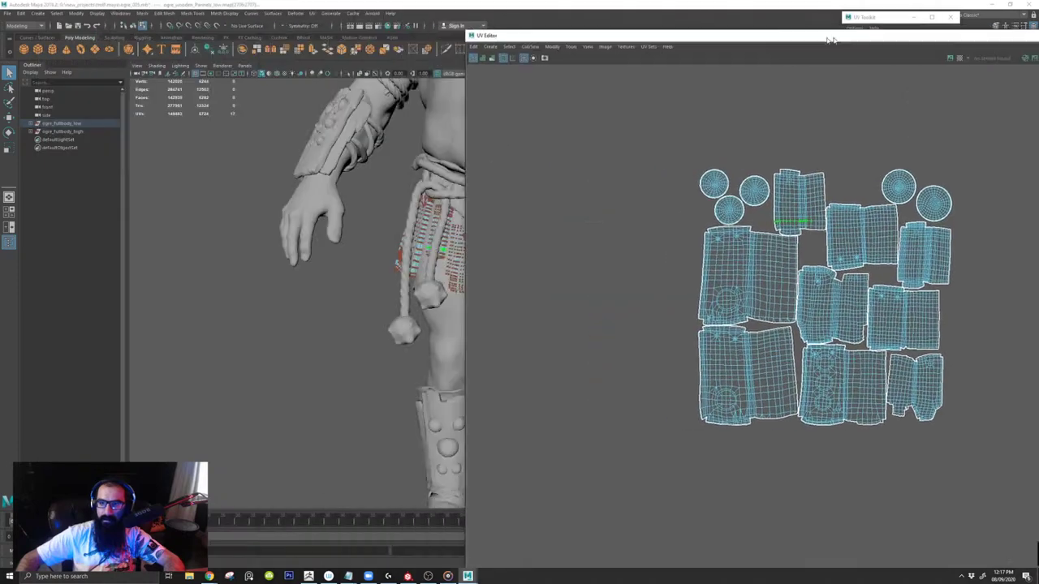
{"action": "right_click_drag", "start_coordinate": [371, 220], "coordinate": [479, 284], "text": "alt"}
{"action": "middle_click_drag", "start_coordinate": [479, 284], "coordinate": [337, 274], "text": "alt"}
{"action": "mouse_move", "coordinate": [275, 284]}
{"action": "left_mouse_down"}
{"action": "mouse_move", "coordinate": [376, 307]}
{"action": "mouse_move", "coordinate": [350, 229]}
{"action": "mouse_move", "coordinate": [395, 230]}
{"action": "left_mouse_up"}
{"action": "left_click_drag", "start_coordinate": [438, 197], "coordinate": [388, 193], "text": "alt"}
{"action": "left_click_drag", "start_coordinate": [375, 177], "coordinate": [420, 199], "text": "shift"}
{"action": "left_click_drag", "start_coordinate": [430, 220], "coordinate": [489, 254], "text": "shift"}
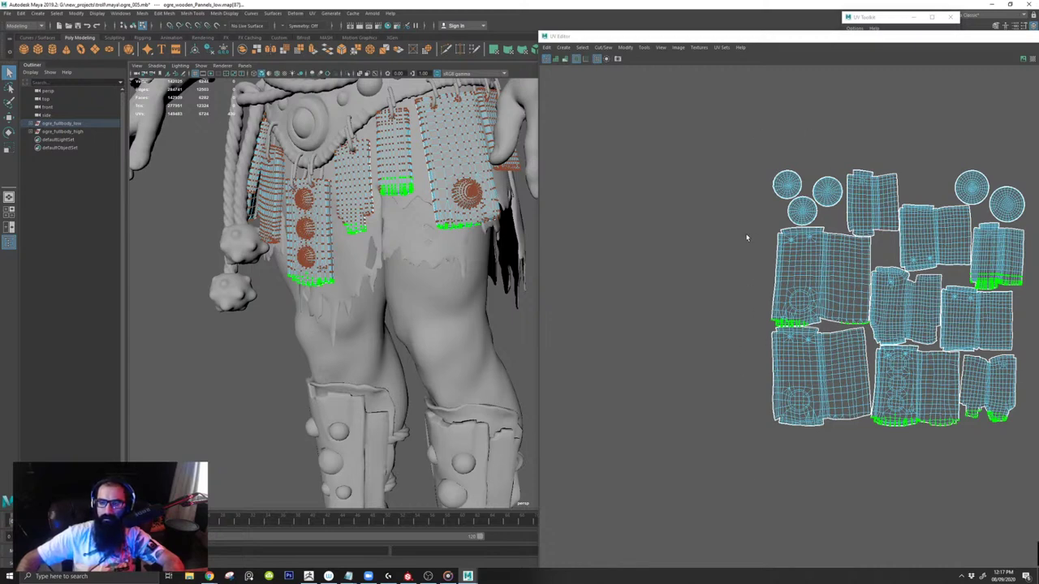
Step: Try rotating one of the smaller wooden panel UV shells and undo the rotation
{"action": "left_click_drag", "start_coordinate": [770, 33], "coordinate": [769, 22]}
{"action": "left_click_drag", "start_coordinate": [696, 29], "coordinate": [308, 24]}
{"action": "left_click", "coordinate": [606, 246]}
{"action": "key", "text": "e"}
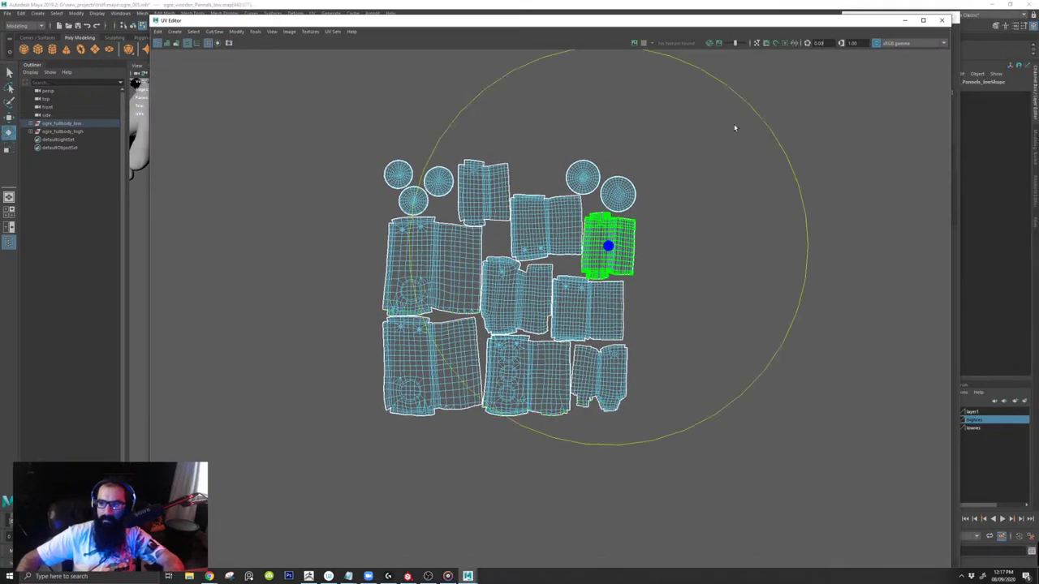
{"action": "left_click_drag", "start_coordinate": [735, 127], "coordinate": [468, 122]}
{"action": "key", "text": "ctrl+z"}
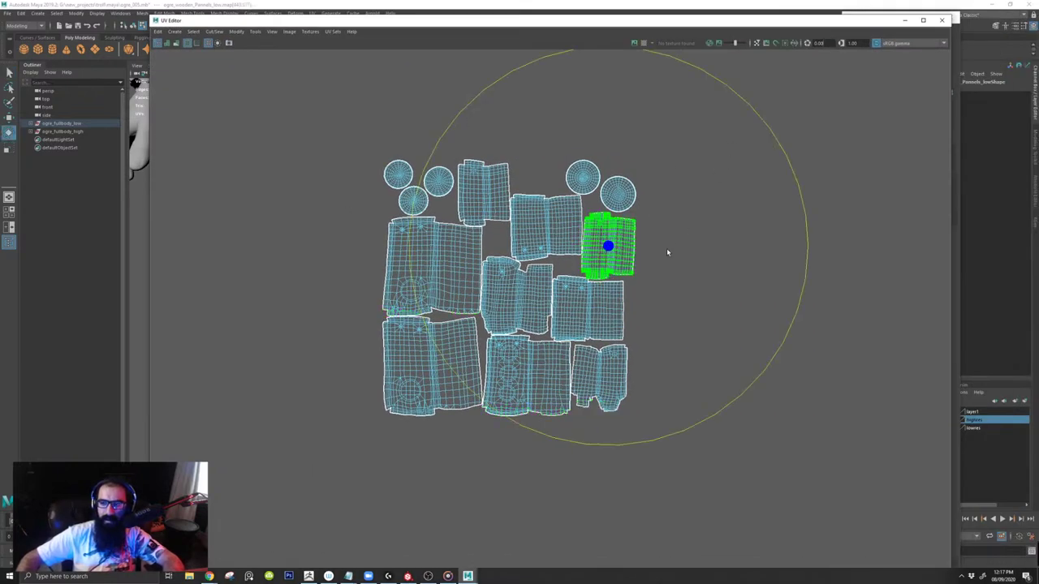
Step: Clear the UV selection and close the UV Toolkit and UV Editor
{"action": "left_click", "coordinate": [636, 399]}
{"action": "left_click", "coordinate": [954, 17]}
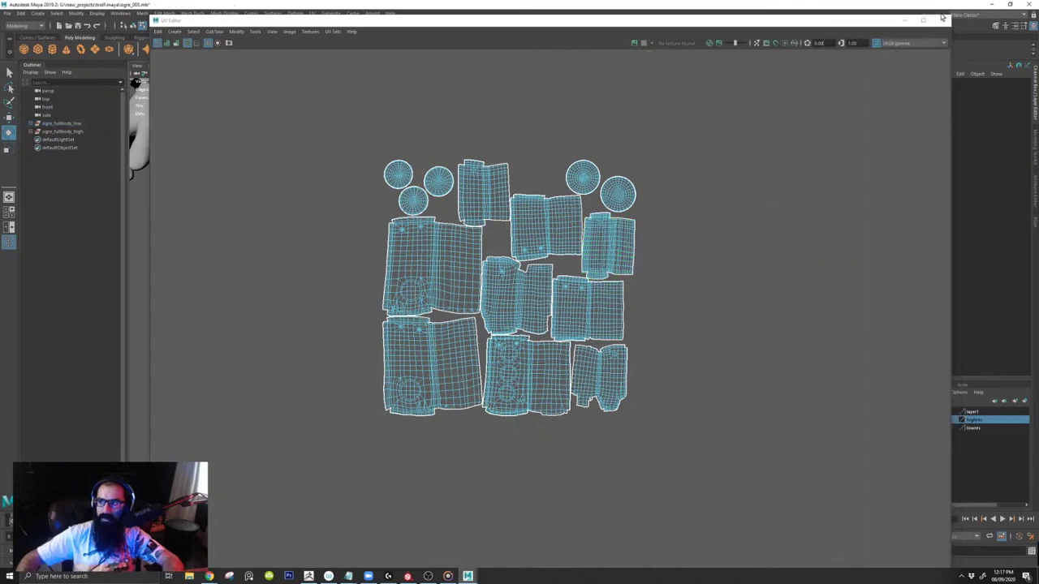
{"action": "left_click", "coordinate": [941, 20]}
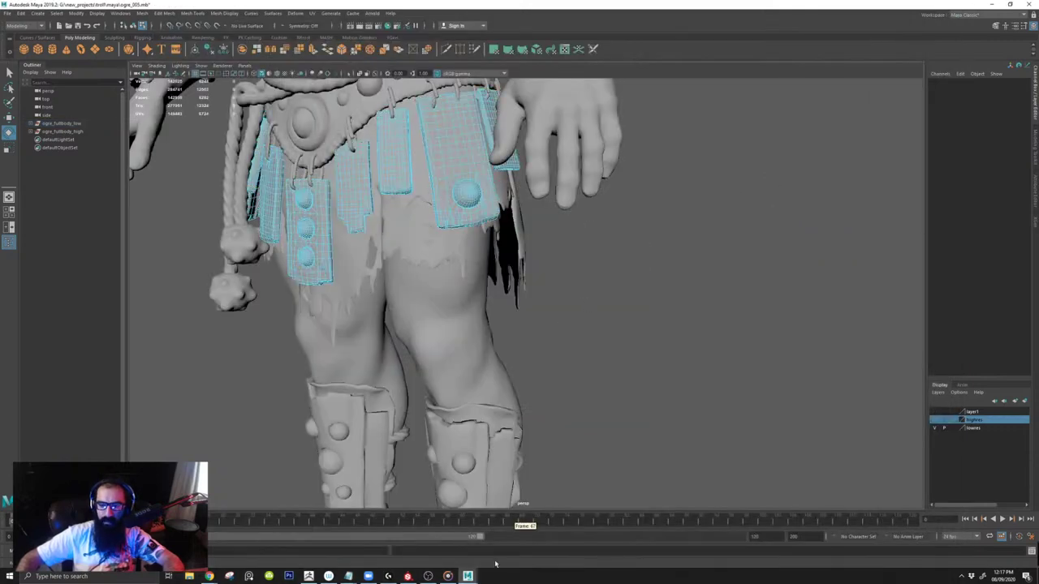
Step: Switch to Substance Painter and limit Fill layer 5 on the body_front texture set to the roughness channel only
{"action": "left_click", "coordinate": [407, 576]}
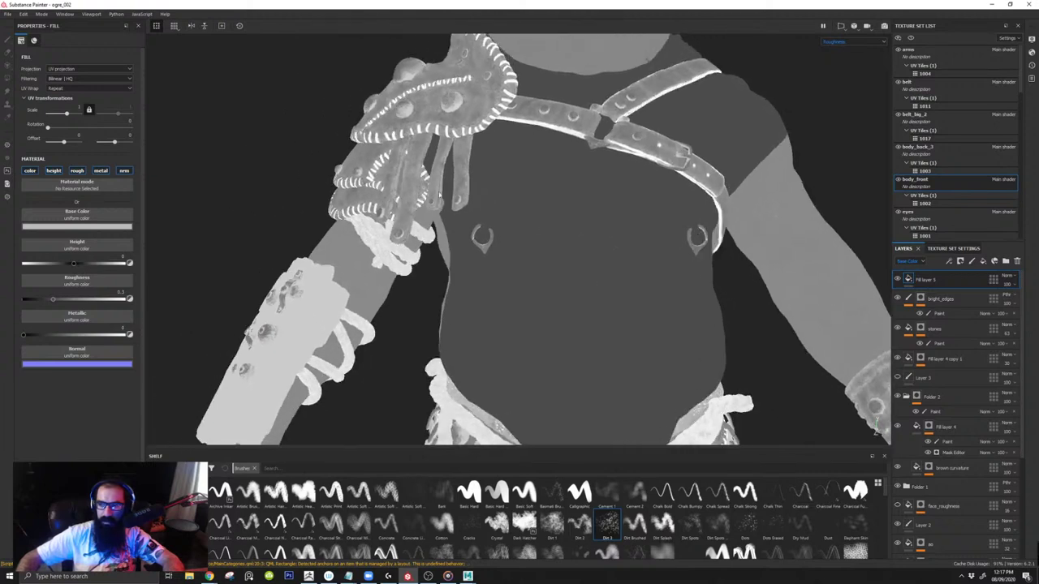
{"action": "key", "text": "m"}
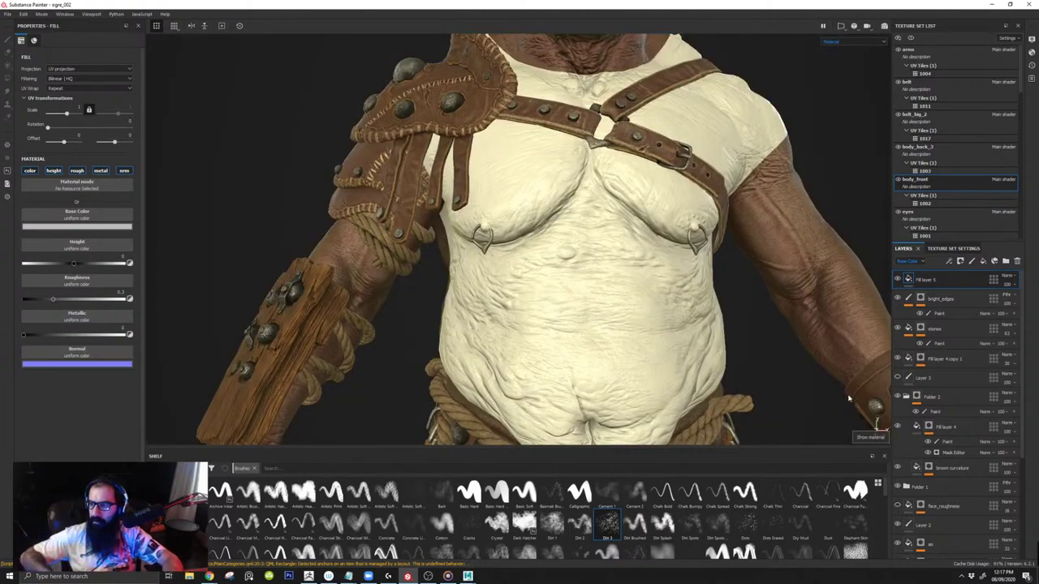
{"action": "left_click", "coordinate": [30, 171]}
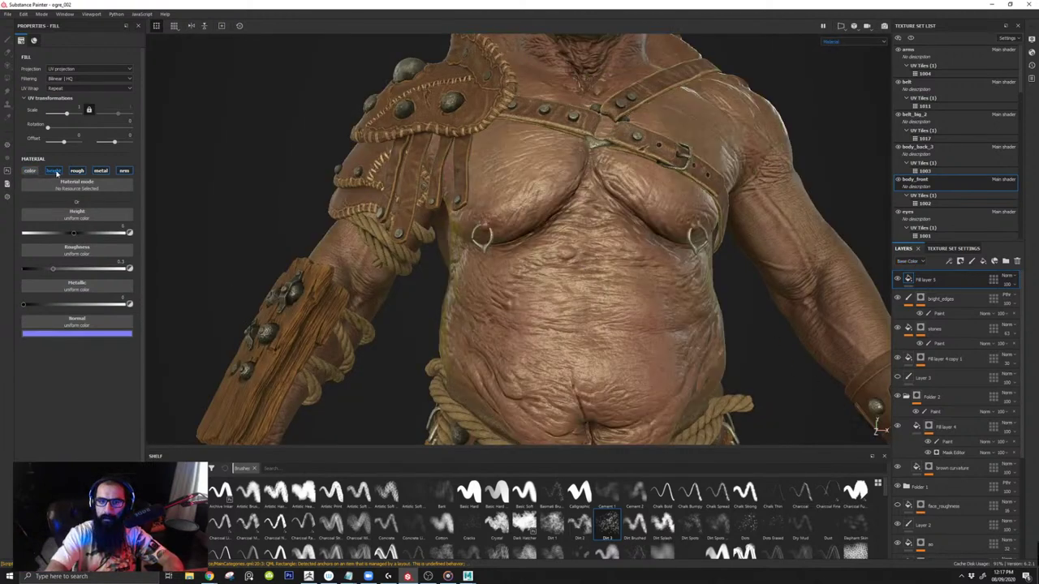
{"action": "left_click", "coordinate": [54, 171]}
{"action": "left_click", "coordinate": [100, 171]}
{"action": "left_click", "coordinate": [124, 171]}
{"action": "left_click_drag", "start_coordinate": [675, 312], "coordinate": [540, 290], "text": "alt"}
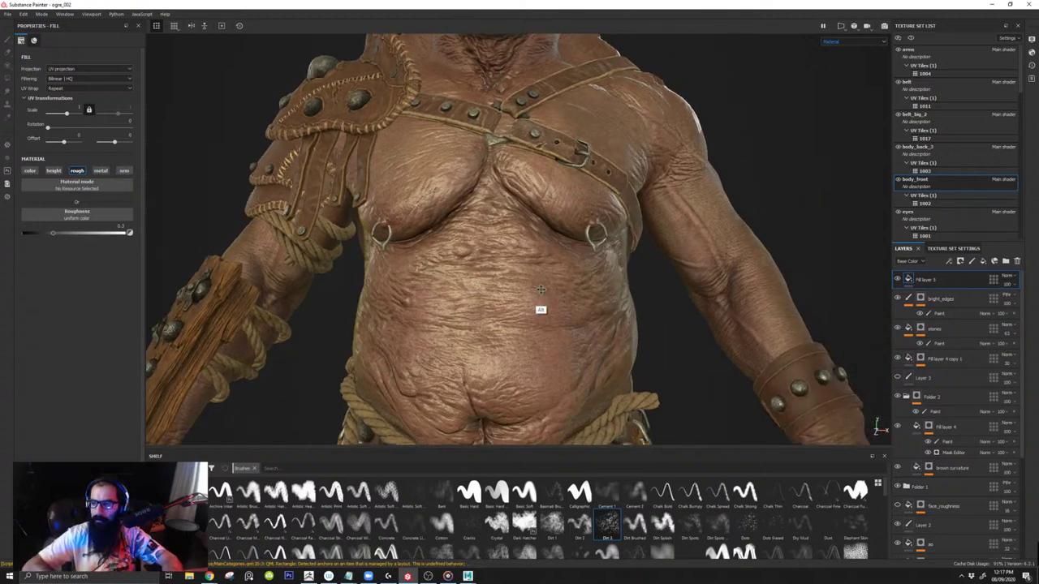
Step: Add a black mask to Fill layer 5 on the body_front texture set
{"action": "right_click", "coordinate": [924, 280]}
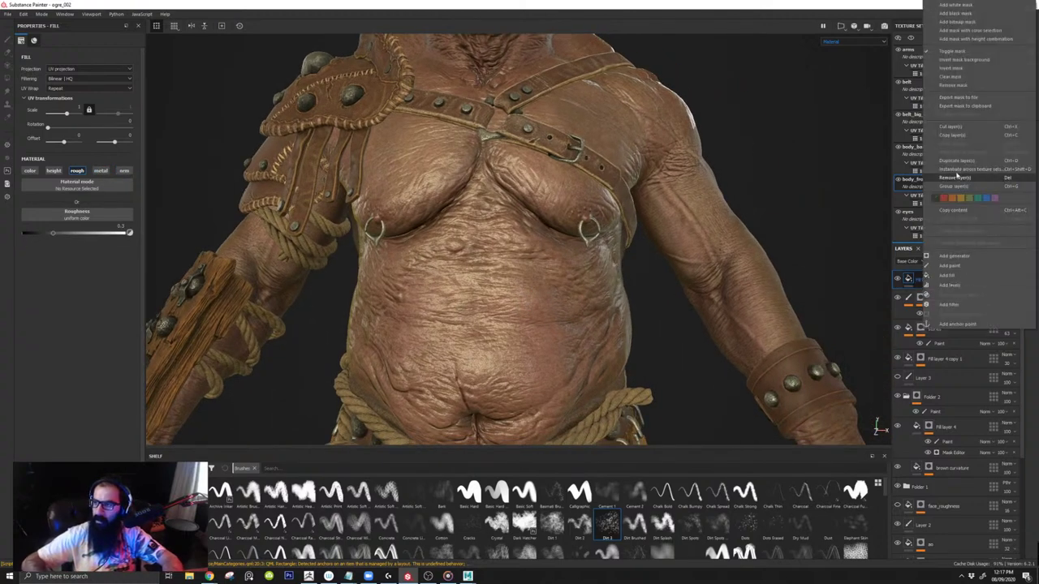
{"action": "left_click", "coordinate": [966, 14]}
{"action": "right_click", "coordinate": [923, 280]}
{"action": "left_click", "coordinate": [880, 294]}
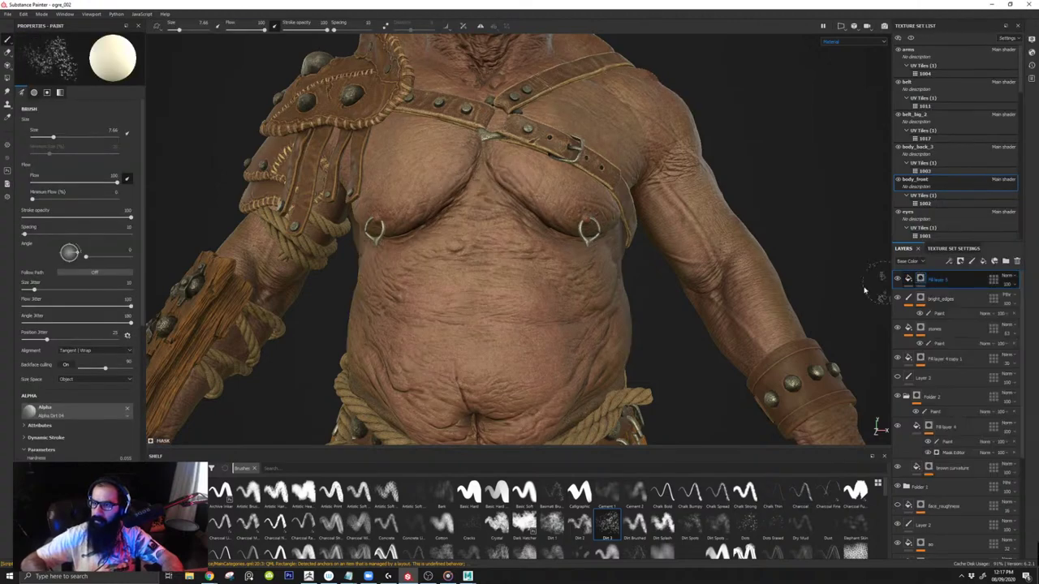
Step: Compare the belly's roughness channel with its full material appearance
{"action": "right_click_drag", "start_coordinate": [527, 308], "coordinate": [573, 415], "text": "alt"}
{"action": "key", "text": "m"}
{"action": "middle_click_drag", "start_coordinate": [550, 336], "coordinate": [557, 306], "text": "alt"}
{"action": "right_click_drag", "start_coordinate": [557, 306], "coordinate": [578, 303], "text": "alt"}
{"action": "key", "text": "c"}
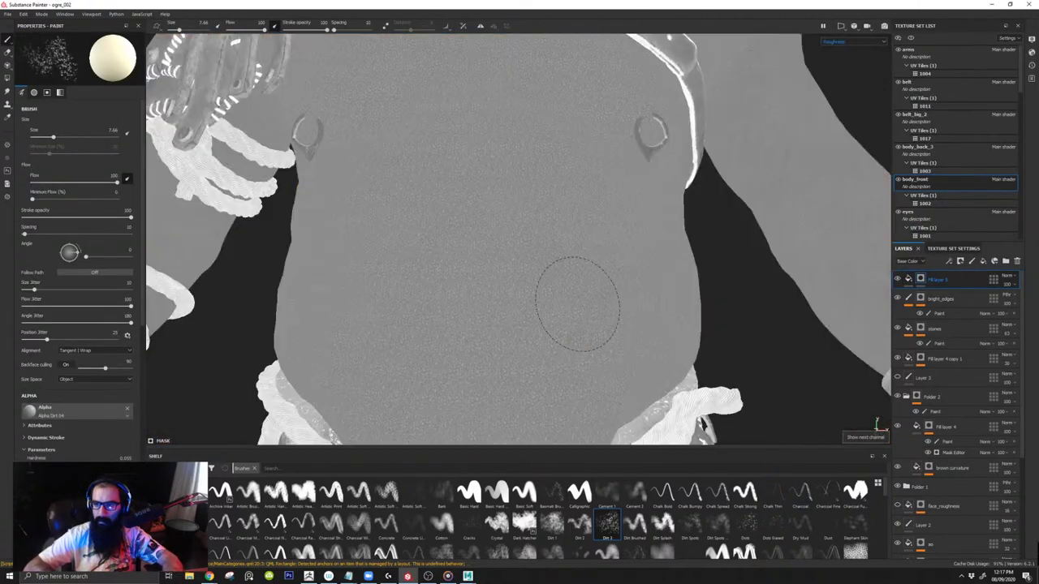
{"action": "mouse_move", "coordinate": [548, 292]}
{"action": "left_mouse_down", "text": "alt"}
{"action": "mouse_move", "coordinate": [559, 288]}
{"action": "mouse_move", "coordinate": [552, 280]}
{"action": "left_mouse_up", "text": "alt"}
{"action": "key", "text": "m"}
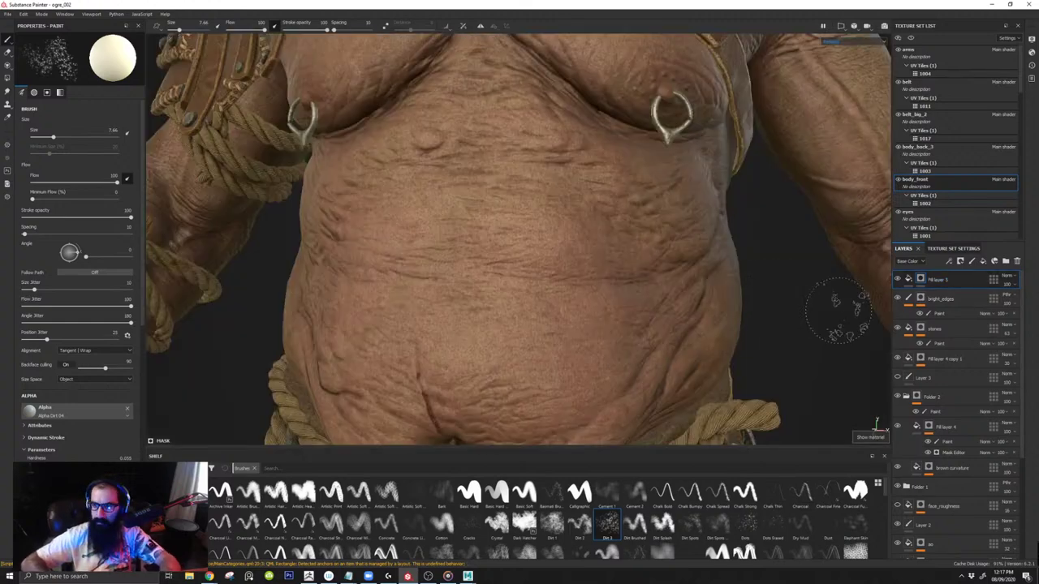
Step: Add a fill effect to Fill layer 5's mask and assign it the body_front curvature map
{"action": "right_click", "coordinate": [920, 279]}
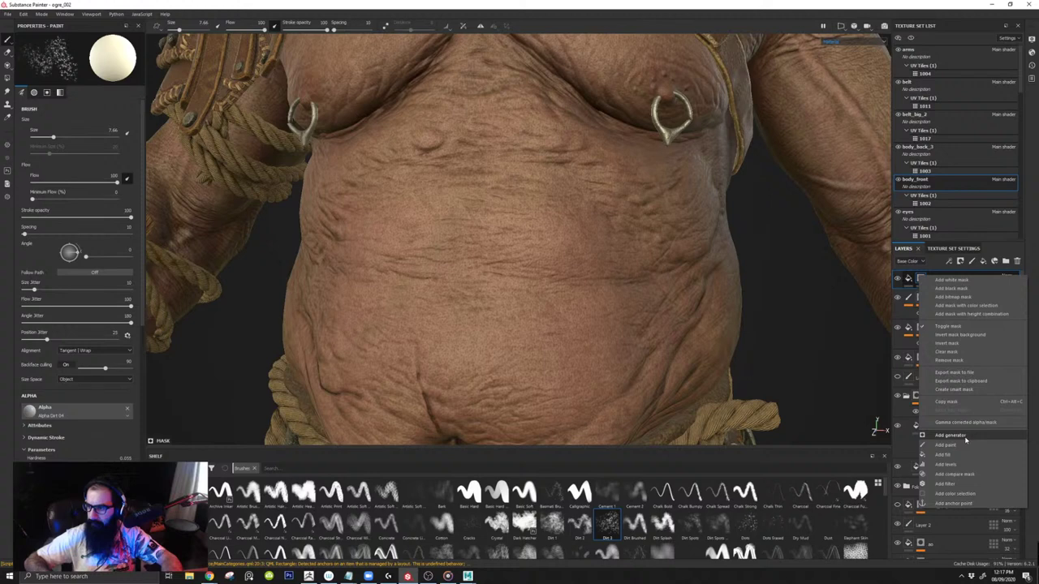
{"action": "left_click", "coordinate": [958, 455]}
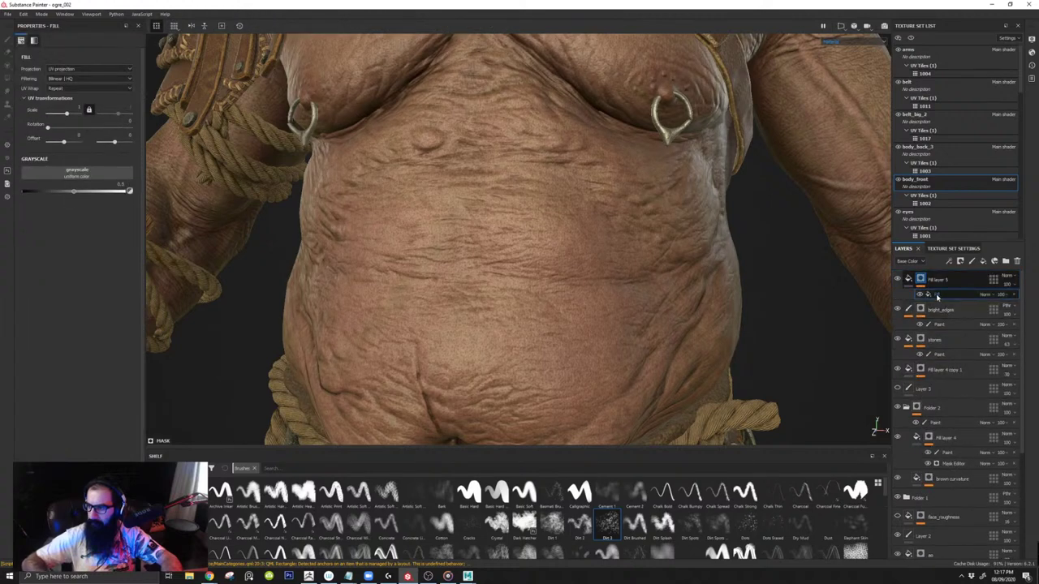
{"action": "left_click", "coordinate": [103, 173]}
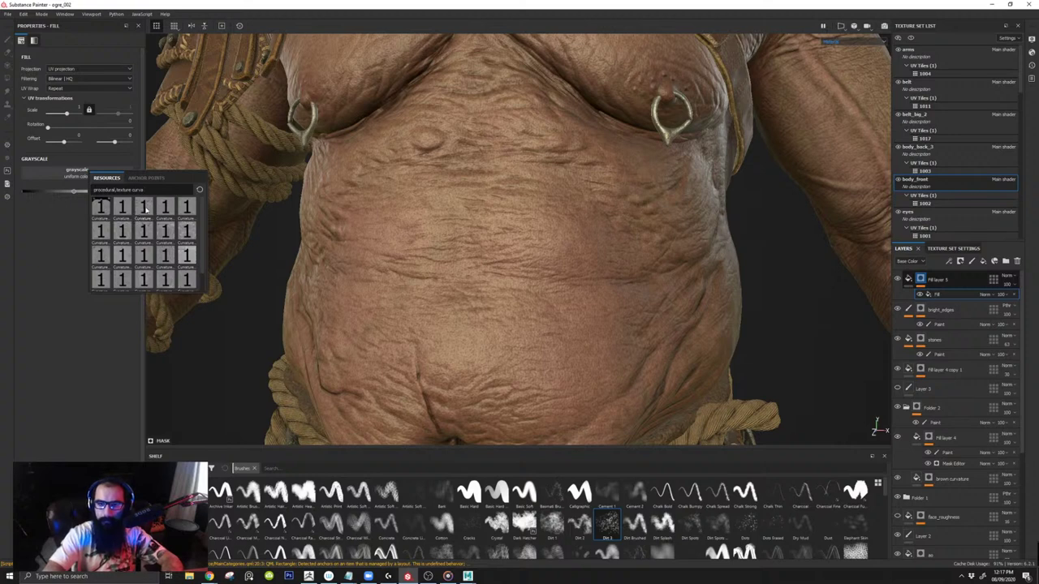
{"action": "mouse_move", "coordinate": [126, 209]}
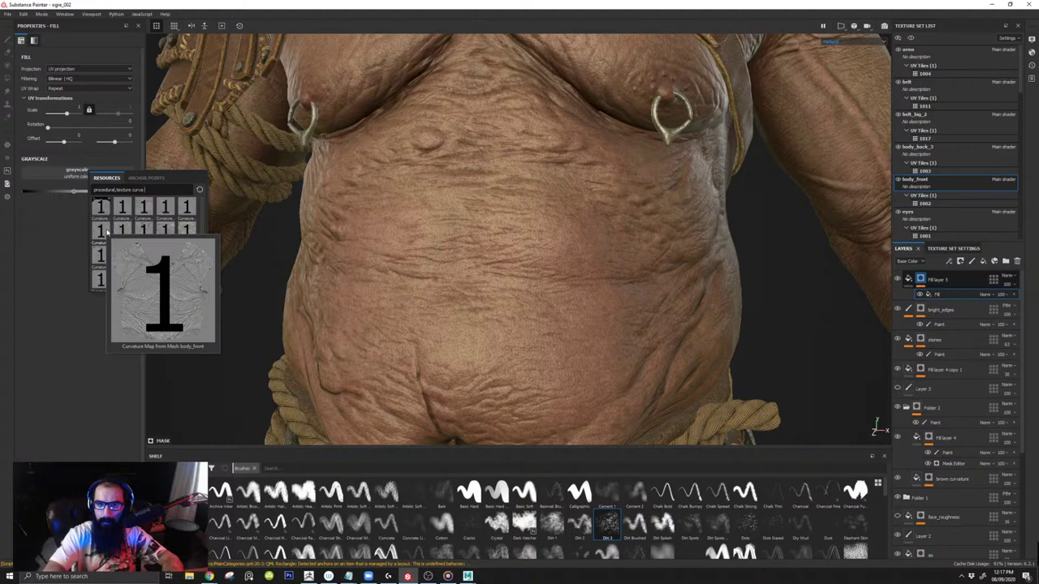
{"action": "left_click", "coordinate": [105, 231]}
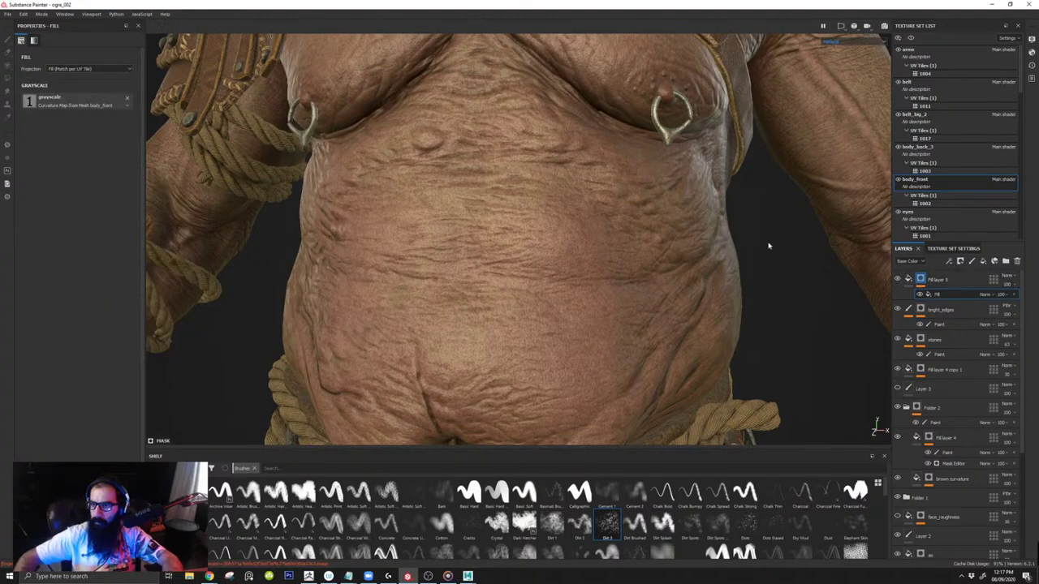
Step: Add a levels effect above the mask's curvature fill and lower its output white to about 0.263
{"action": "key", "text": "c"}
{"action": "left_click_drag", "start_coordinate": [650, 203], "coordinate": [800, 271], "text": "alt"}
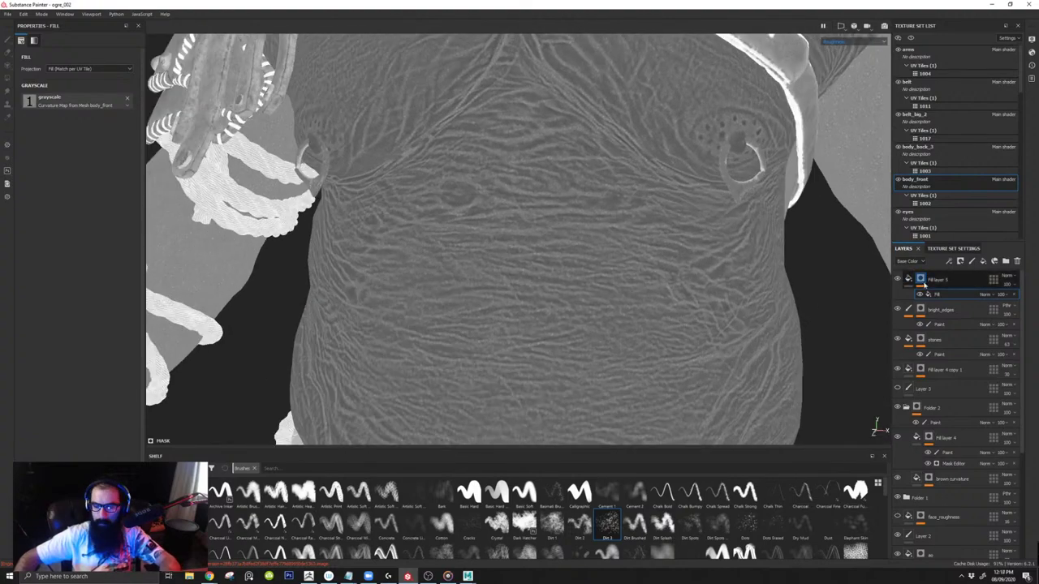
{"action": "right_click", "coordinate": [938, 296]}
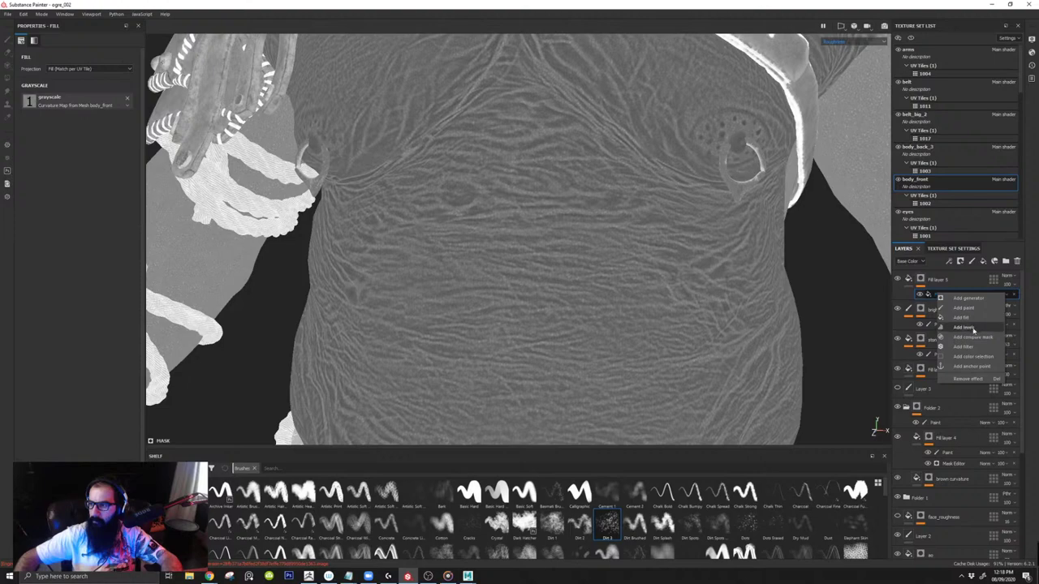
{"action": "left_click", "coordinate": [975, 329]}
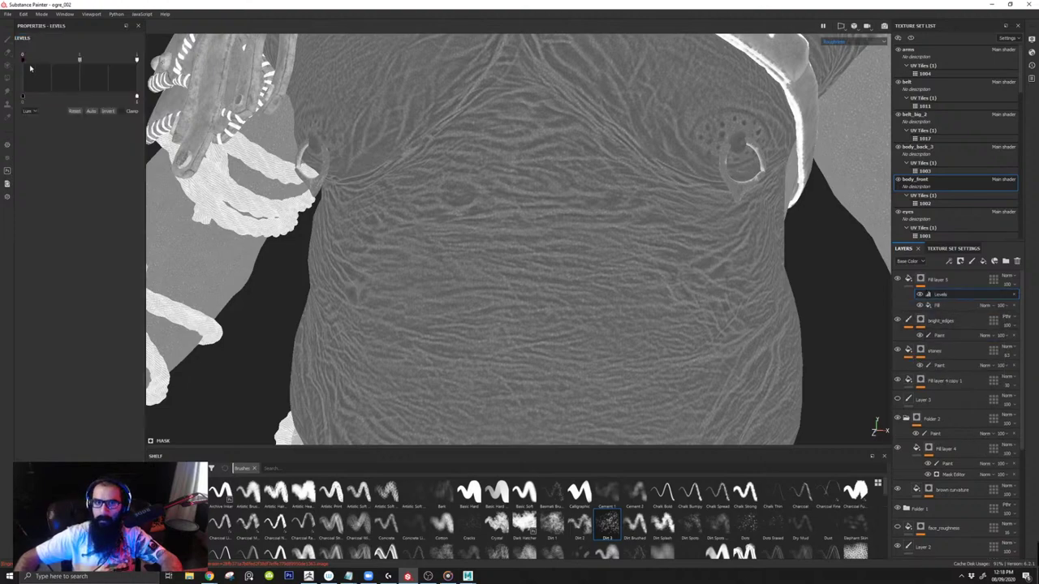
{"action": "left_click_drag", "start_coordinate": [24, 60], "coordinate": [1, 61]}
{"action": "key", "text": "m"}
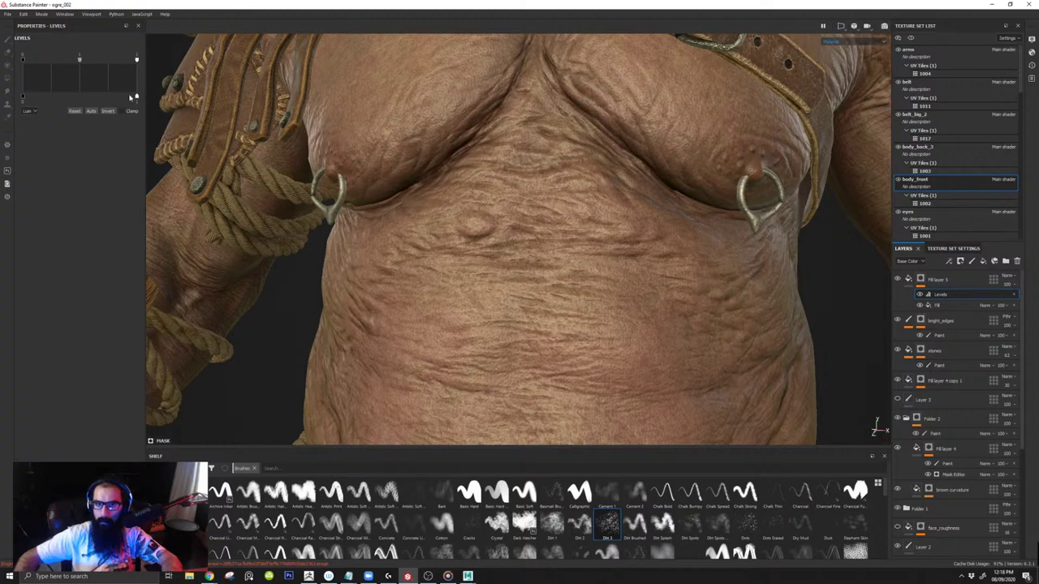
{"action": "left_click_drag", "start_coordinate": [136, 97], "coordinate": [52, 95]}
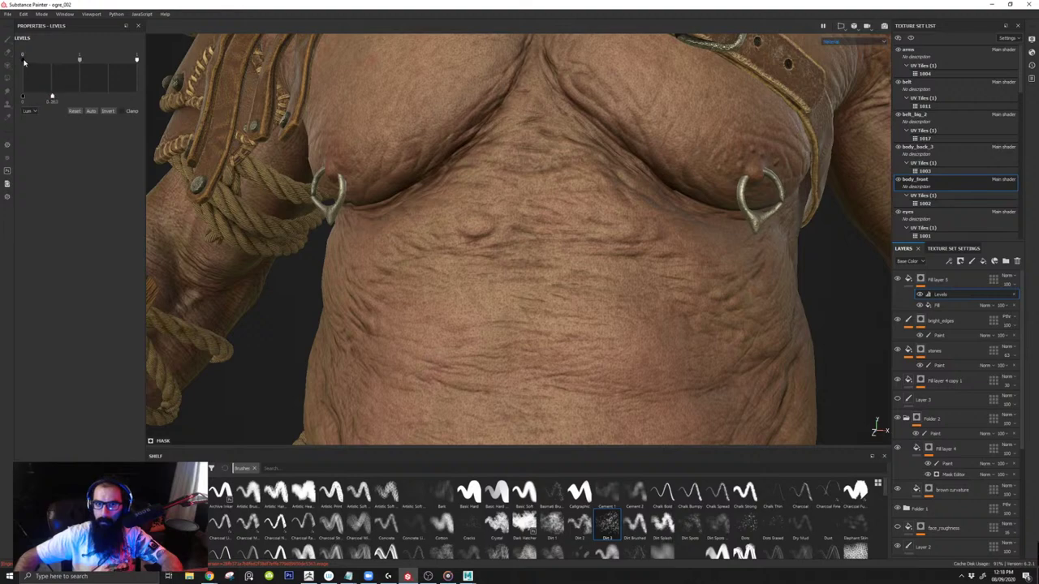
{"action": "mouse_move", "coordinate": [137, 60]}
{"action": "left_mouse_down"}
{"action": "mouse_move", "coordinate": [34, 60]}
{"action": "mouse_move", "coordinate": [148, 61]}
{"action": "left_mouse_up"}
Step: Examine how the levels adjustment affects the torso by comparing the roughness channel with the full material
{"action": "right_click_drag", "start_coordinate": [455, 150], "coordinate": [325, 146], "text": "alt"}
{"action": "left_click_drag", "start_coordinate": [325, 146], "coordinate": [395, 145], "text": "alt"}
{"action": "left_click_drag", "start_coordinate": [635, 240], "coordinate": [479, 197], "text": "alt"}
{"action": "key", "text": "c"}
{"action": "key", "text": "c"}
{"action": "key", "text": "c"}
{"action": "right_click_drag", "start_coordinate": [480, 197], "coordinate": [571, 309], "text": "alt"}
{"action": "scroll", "coordinate": [570, 310], "scroll_direction": "up", "scroll_amount": 2}
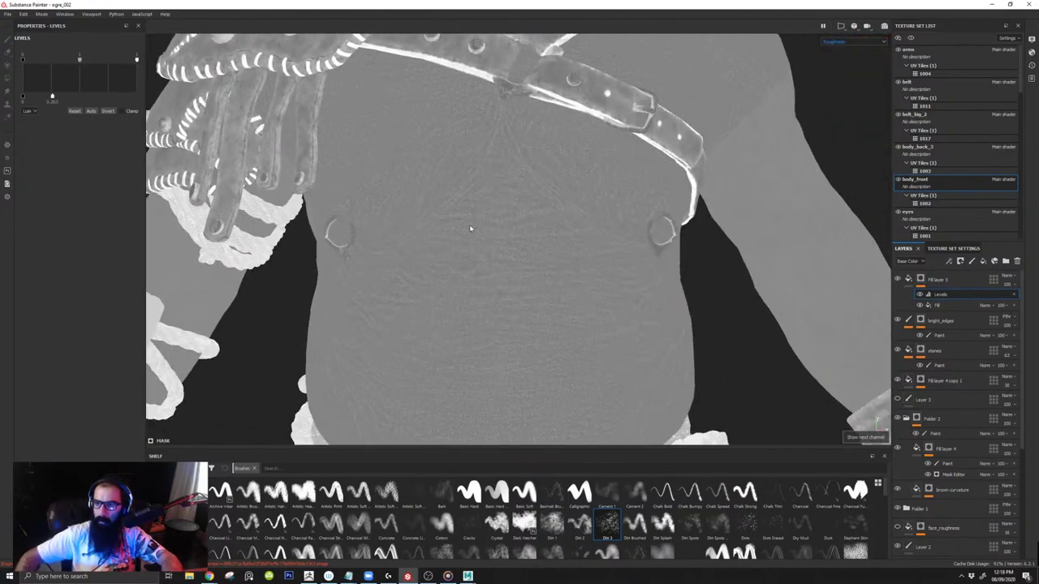
{"action": "key", "text": "m"}
{"action": "scroll", "coordinate": [536, 275], "scroll_direction": "up", "scroll_amount": 2}
{"action": "key", "text": "c"}
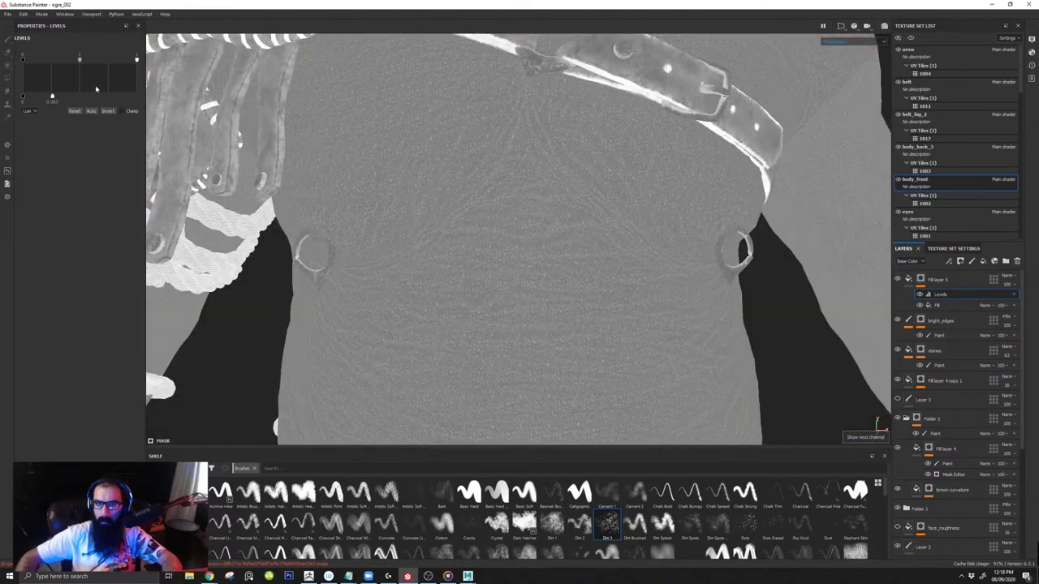
{"action": "key", "text": "c"}
Step: Experiment with the mask levels' output range, settling on output black 0 and output white 0.107
{"action": "mouse_move", "coordinate": [136, 96]}
{"action": "left_mouse_down"}
{"action": "mouse_move", "coordinate": [44, 102]}
{"action": "mouse_move", "coordinate": [125, 100]}
{"action": "left_mouse_up"}
{"action": "middle_click_drag", "start_coordinate": [459, 189], "coordinate": [423, 208], "text": "alt"}
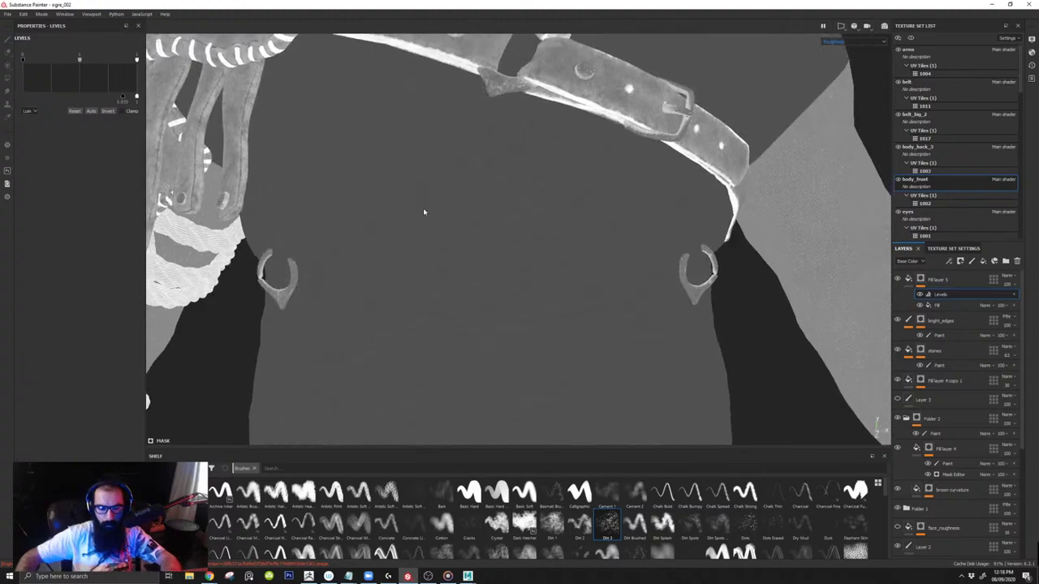
{"action": "key", "text": "m"}
{"action": "left_click_drag", "start_coordinate": [123, 99], "coordinate": [22, 99]}
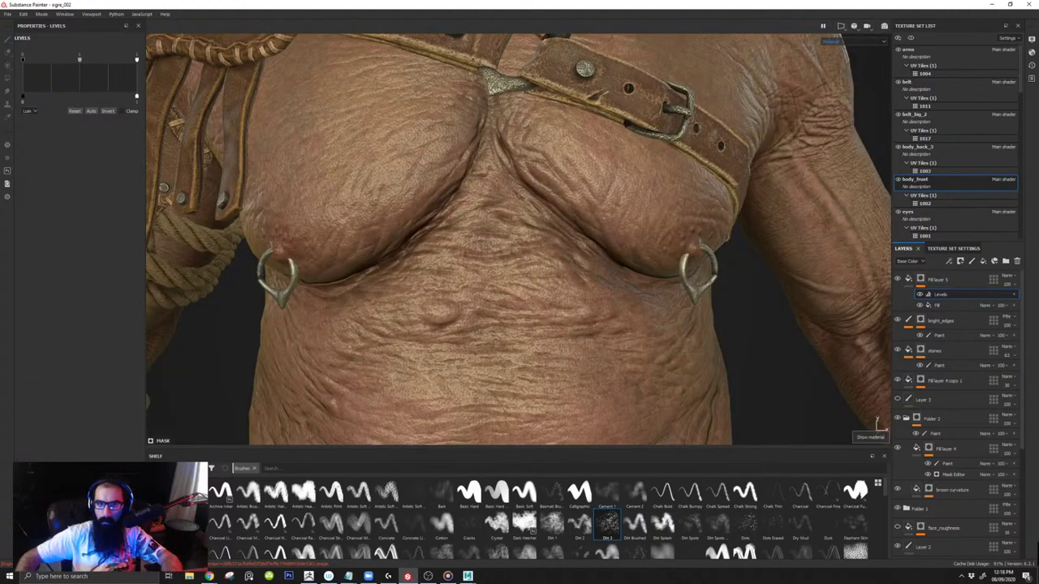
{"action": "mouse_move", "coordinate": [138, 97]}
{"action": "left_mouse_down"}
{"action": "mouse_move", "coordinate": [26, 98]}
{"action": "mouse_move", "coordinate": [35, 94]}
{"action": "left_mouse_up"}
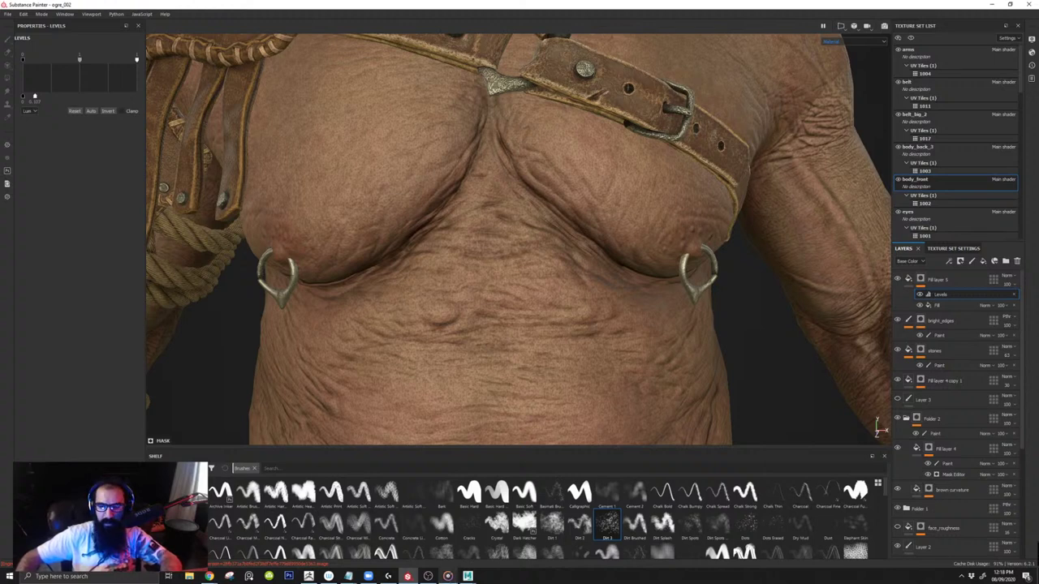
Step: Switch to Maya, return to object mode and select all meshes of the ogre model
{"action": "mouse_move", "coordinate": [468, 576]}
{"action": "left_click", "coordinate": [505, 547]}
{"action": "scroll", "coordinate": [595, 383], "scroll_direction": "down", "scroll_amount": 5}
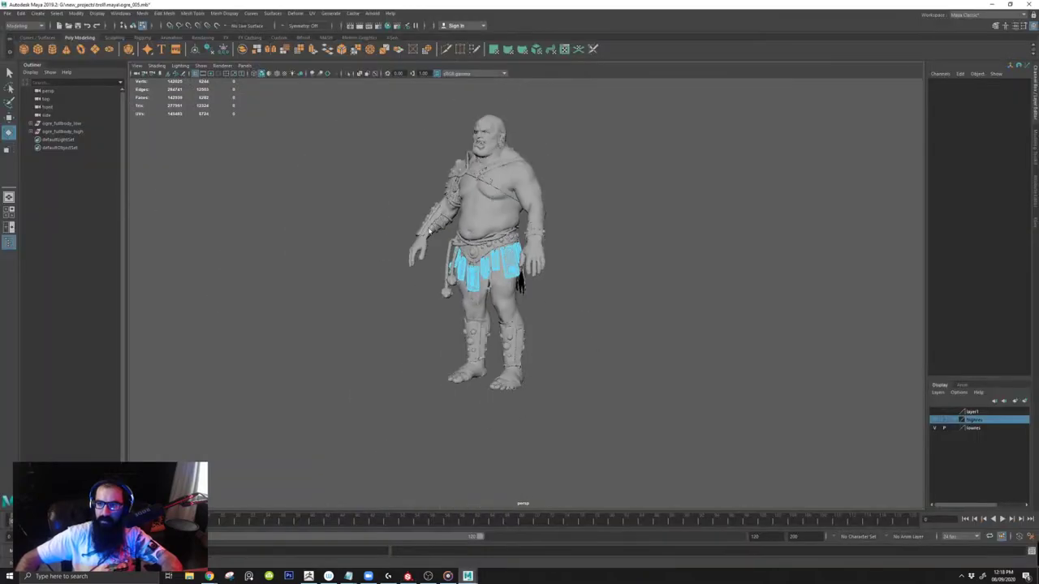
{"action": "key", "text": "F8"}
{"action": "left_click", "coordinate": [343, 113]}
{"action": "left_click_drag", "start_coordinate": [340, 112], "coordinate": [674, 487]}
Step: Examine the ogre's full UV tile layout in the UV Editor and close the editor
{"action": "left_click", "coordinate": [311, 13]}
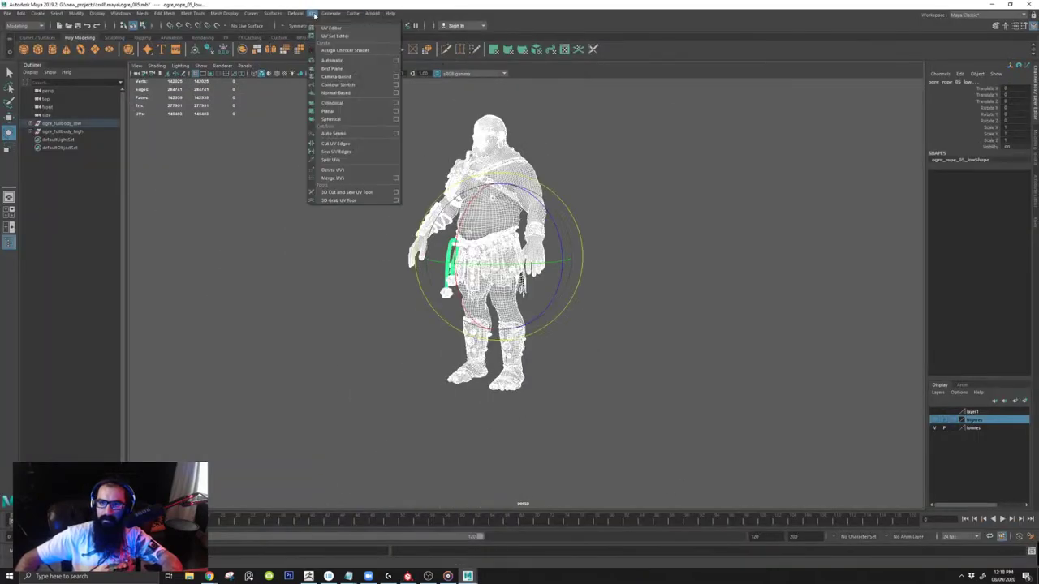
{"action": "left_click", "coordinate": [329, 28]}
{"action": "right_click_drag", "start_coordinate": [591, 254], "coordinate": [134, 213], "text": "alt"}
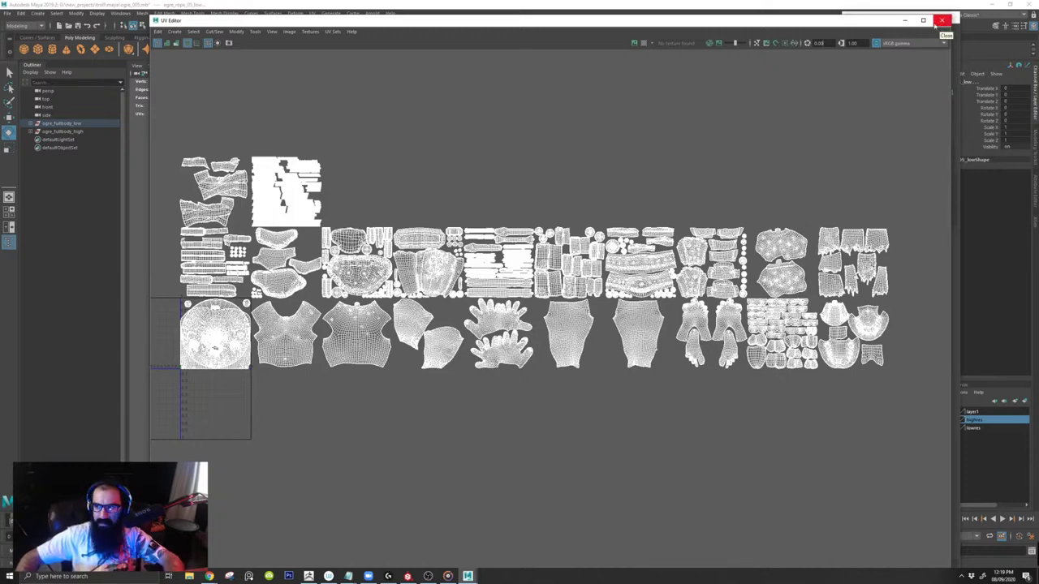
{"action": "left_click", "coordinate": [938, 22]}
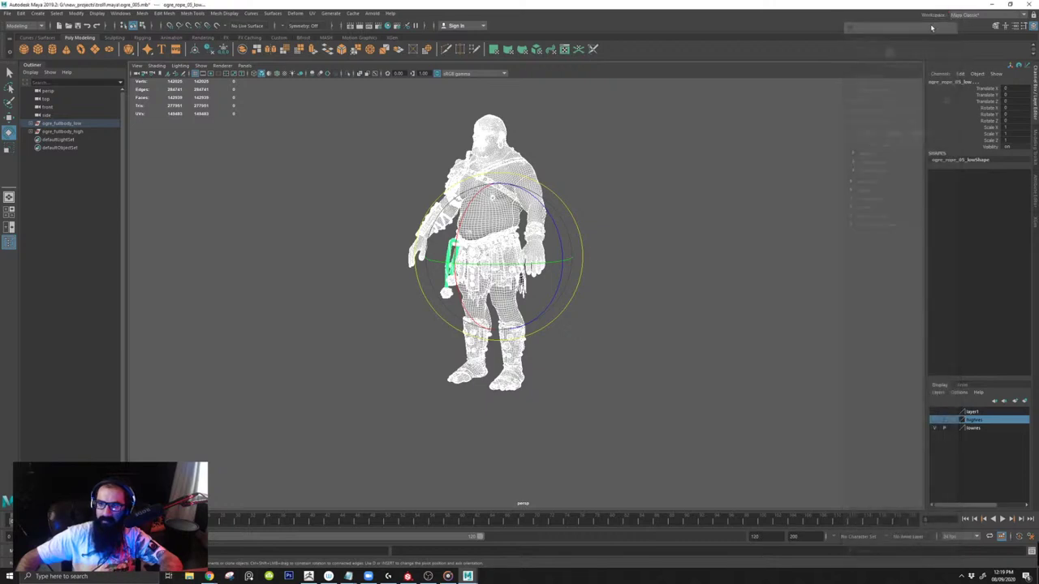
{"action": "key", "text": "5"}
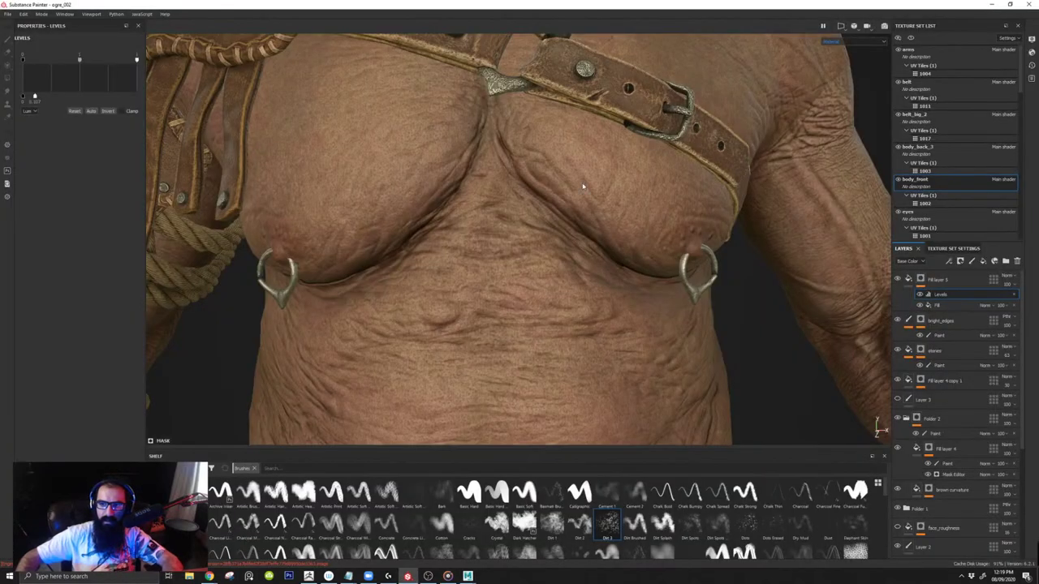
Step: Switch back to Substance Painter and examine the skin's roughness on the ogre's chest and belly from several angles
{"action": "scroll", "coordinate": [647, 205], "scroll_direction": "down", "scroll_amount": 3}
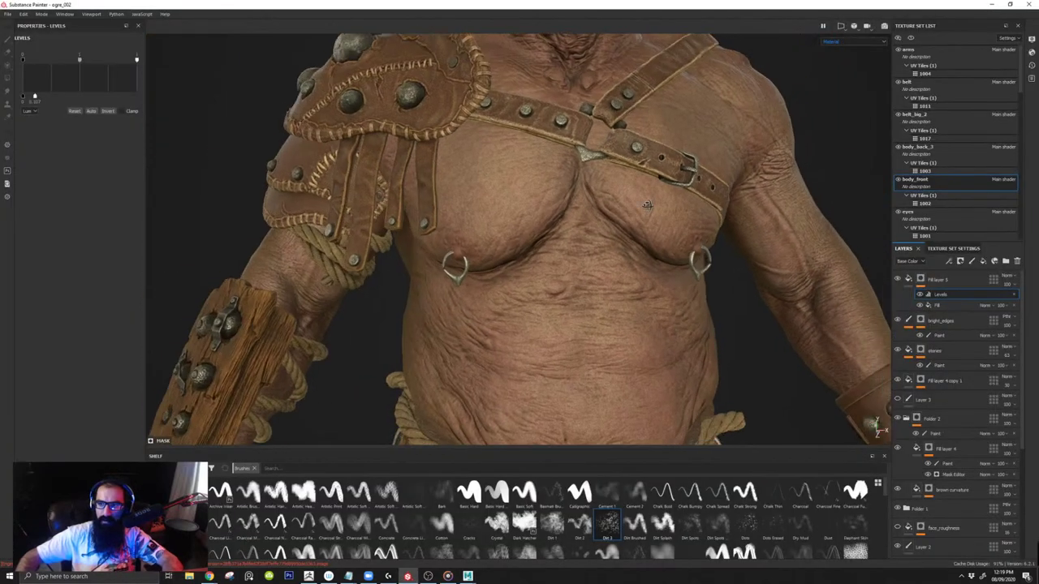
{"action": "right_click_drag", "start_coordinate": [647, 205], "coordinate": [359, 186], "text": "alt"}
{"action": "left_click_drag", "start_coordinate": [617, 201], "coordinate": [515, 200], "text": "alt"}
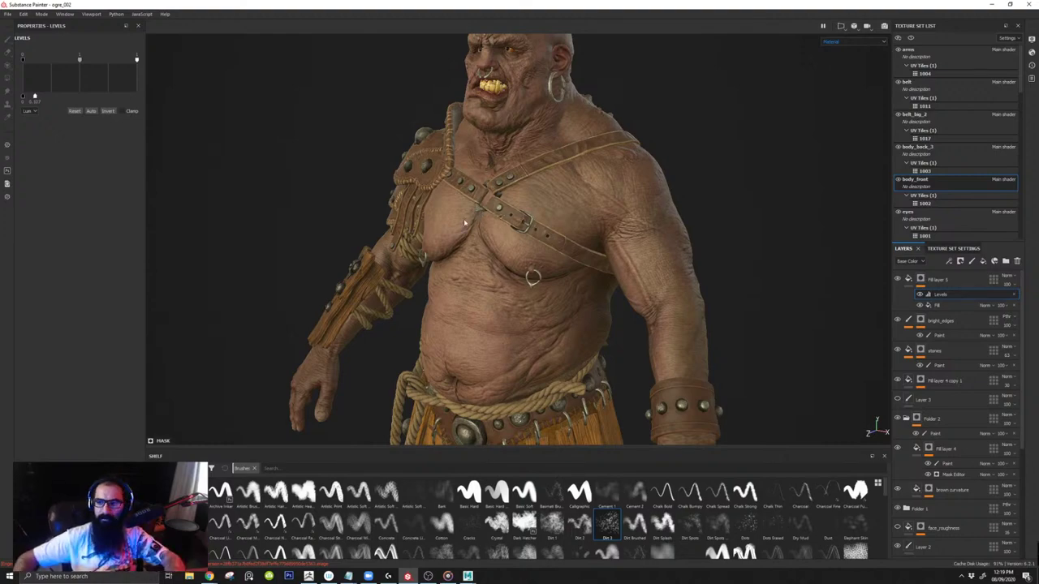
{"action": "left_click_drag", "start_coordinate": [464, 222], "coordinate": [533, 231], "text": "alt"}
{"action": "right_click_drag", "start_coordinate": [533, 230], "coordinate": [570, 241], "text": "alt"}
{"action": "left_click_drag", "start_coordinate": [571, 241], "coordinate": [600, 250], "text": "alt"}
{"action": "middle_click_drag", "start_coordinate": [600, 250], "coordinate": [584, 277], "text": "alt"}
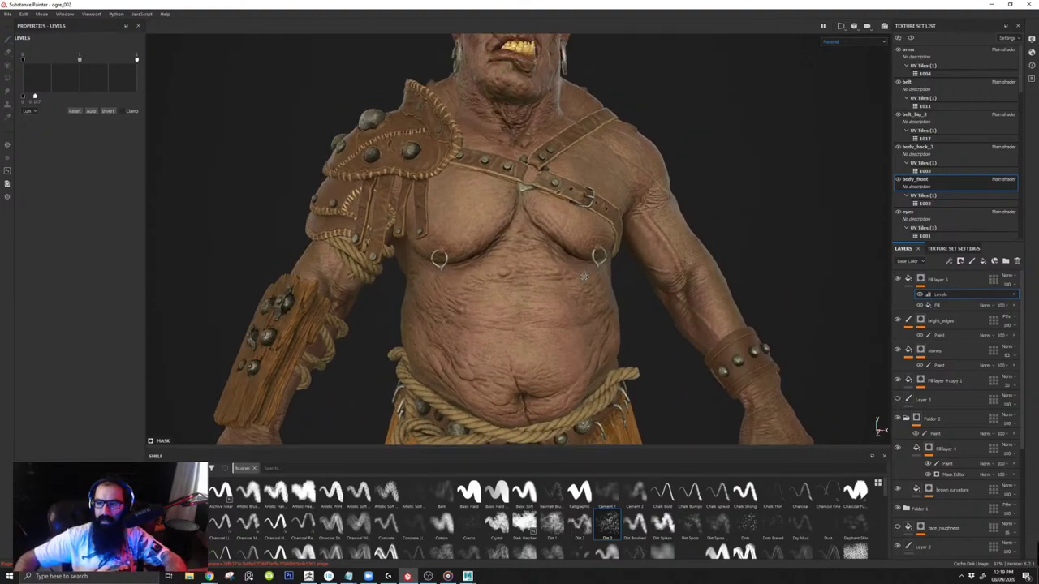
{"action": "right_click_drag", "start_coordinate": [583, 277], "coordinate": [610, 294], "text": "alt"}
{"action": "left_click_drag", "start_coordinate": [503, 357], "coordinate": [571, 378], "text": "alt"}
{"action": "middle_click_drag", "start_coordinate": [571, 377], "coordinate": [560, 297], "text": "alt"}
{"action": "right_click_drag", "start_coordinate": [552, 294], "coordinate": [590, 304], "text": "alt"}
{"action": "left_click_drag", "start_coordinate": [485, 296], "coordinate": [499, 329], "text": "alt"}
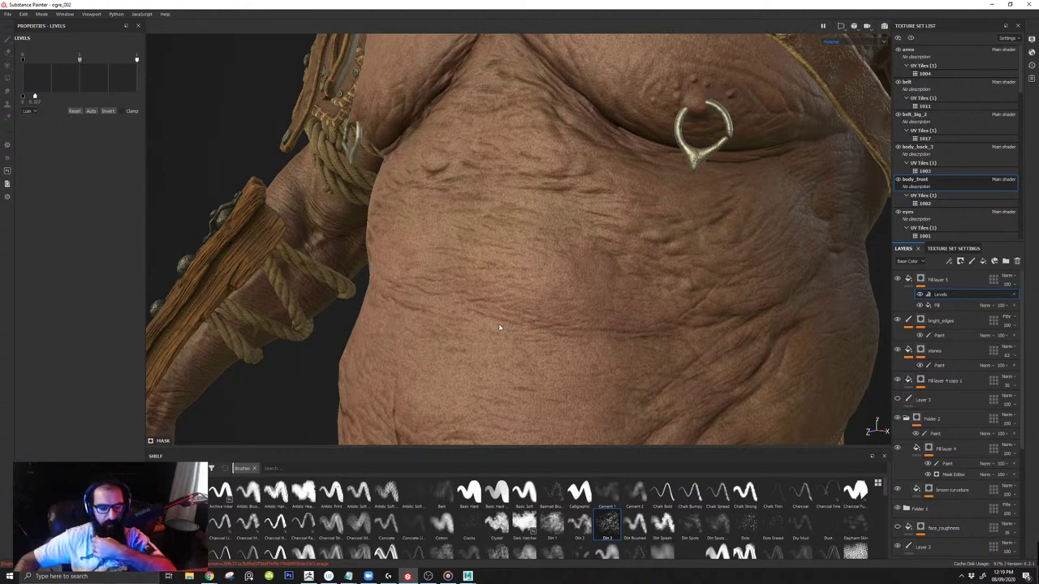
Step: Examine the whole textured ogre from the front and side, including the head, shoulder armor, belt and skirt
{"action": "right_click_drag", "start_coordinate": [438, 211], "coordinate": [500, 177], "text": "alt"}
{"action": "middle_click_drag", "start_coordinate": [500, 177], "coordinate": [404, 201], "text": "alt"}
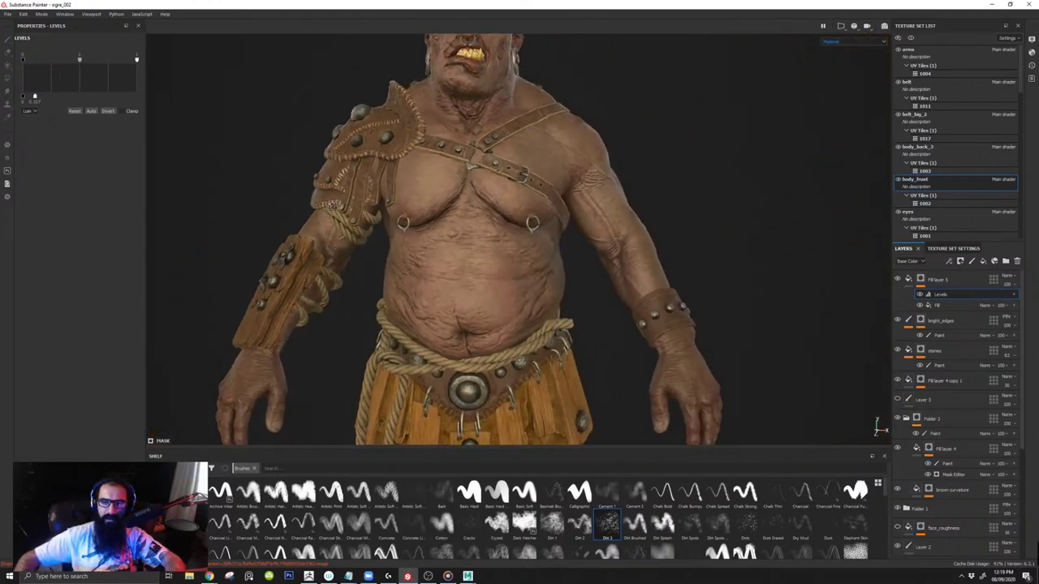
{"action": "left_click_drag", "start_coordinate": [369, 367], "coordinate": [461, 357], "text": "alt"}
{"action": "middle_click_drag", "start_coordinate": [349, 134], "coordinate": [378, 218], "text": "alt"}
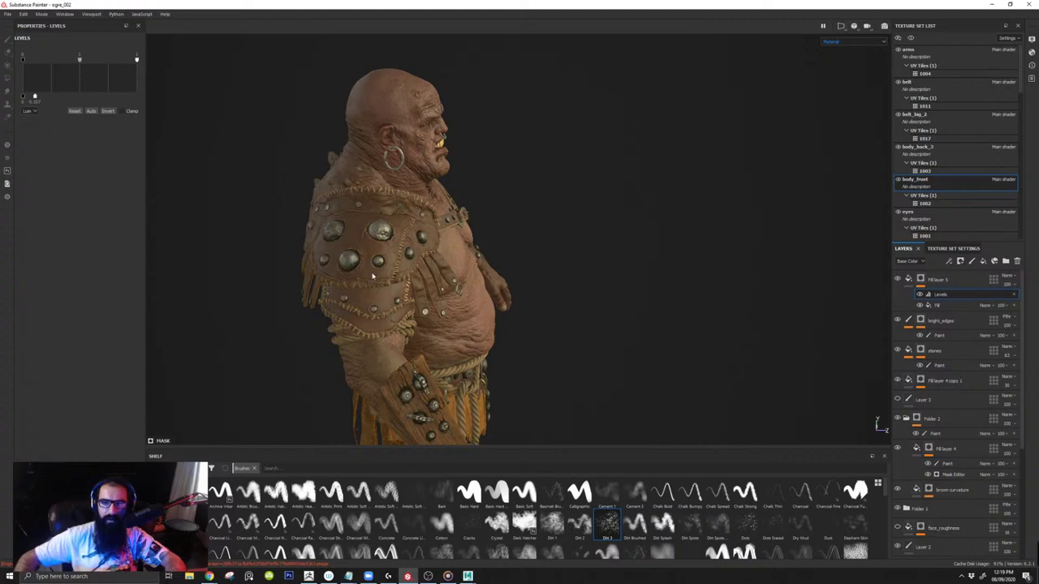
{"action": "left_click_drag", "start_coordinate": [373, 276], "coordinate": [455, 183], "text": "alt"}
{"action": "left_click_drag", "start_coordinate": [461, 146], "coordinate": [578, 180], "text": "alt"}
{"action": "middle_click_drag", "start_coordinate": [508, 384], "coordinate": [506, 309], "text": "alt"}
{"action": "left_click_drag", "start_coordinate": [505, 309], "coordinate": [390, 366], "text": "alt"}
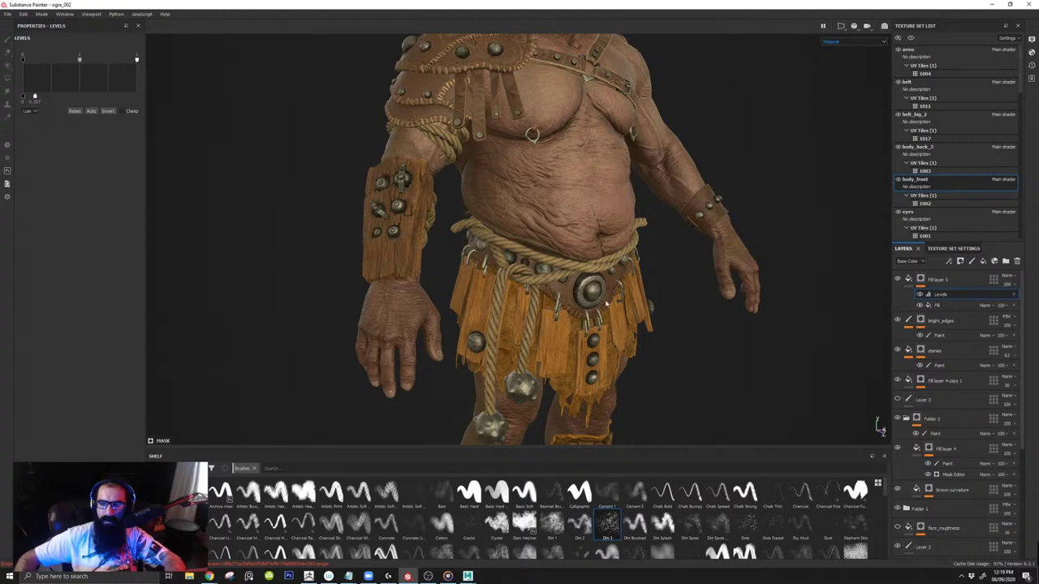
Step: Examine the ogre's hand, wristband and the wooden strips of the skirt up close
{"action": "left_click_drag", "start_coordinate": [606, 304], "coordinate": [480, 255], "text": "alt"}
{"action": "left_click_drag", "start_coordinate": [471, 309], "coordinate": [529, 300], "text": "alt"}
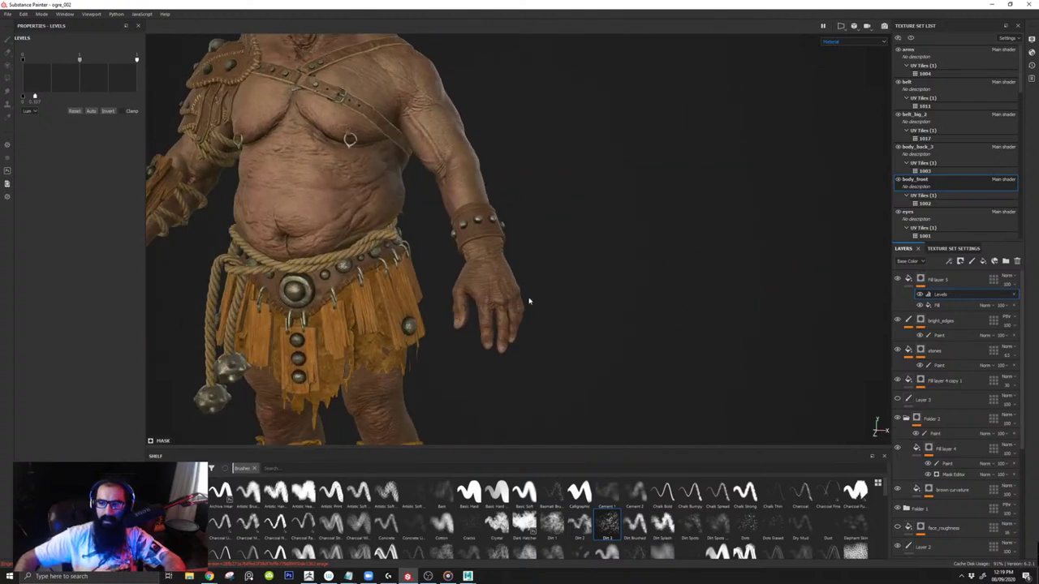
{"action": "middle_click_drag", "start_coordinate": [529, 300], "coordinate": [527, 213], "text": "alt"}
{"action": "right_click_drag", "start_coordinate": [528, 213], "coordinate": [594, 363], "text": "alt"}
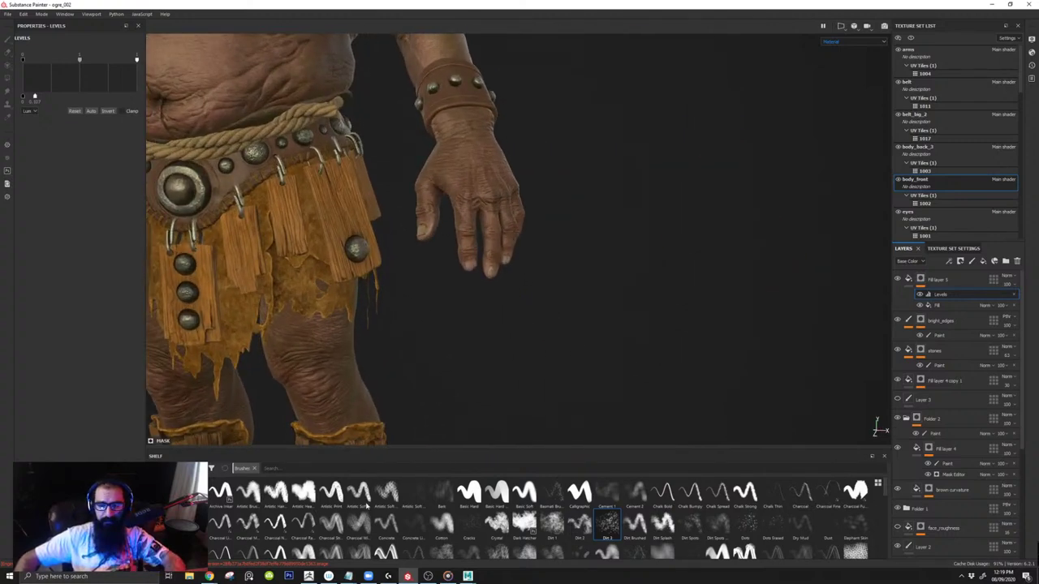
Step: Switch to Maya, select the ogre's body mesh and open its UVs in a full-screen UV Editor
{"action": "left_click", "coordinate": [536, 527]}
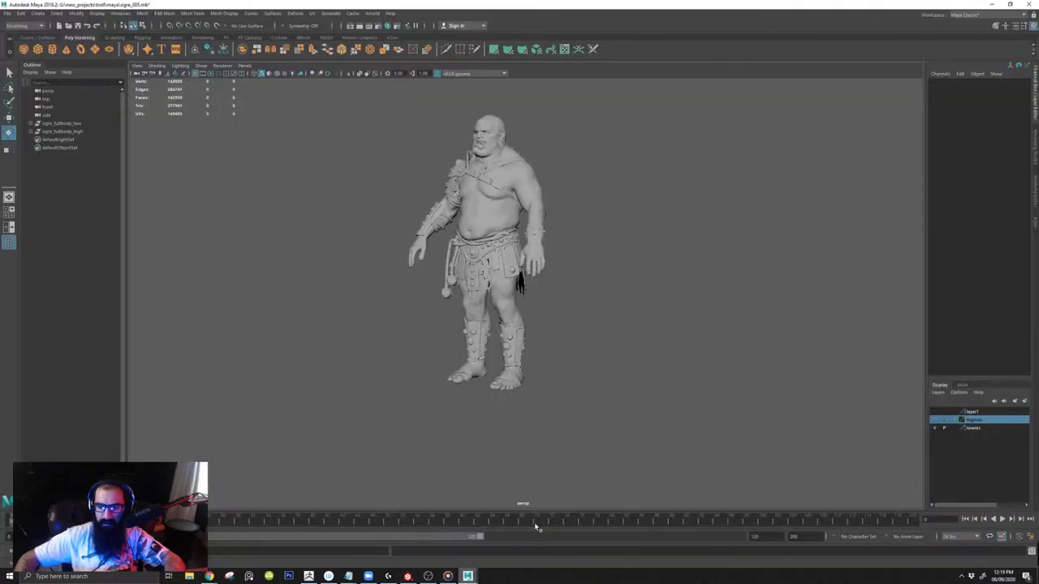
{"action": "left_click", "coordinate": [534, 262]}
{"action": "left_click", "coordinate": [312, 14]}
{"action": "left_click", "coordinate": [318, 29]}
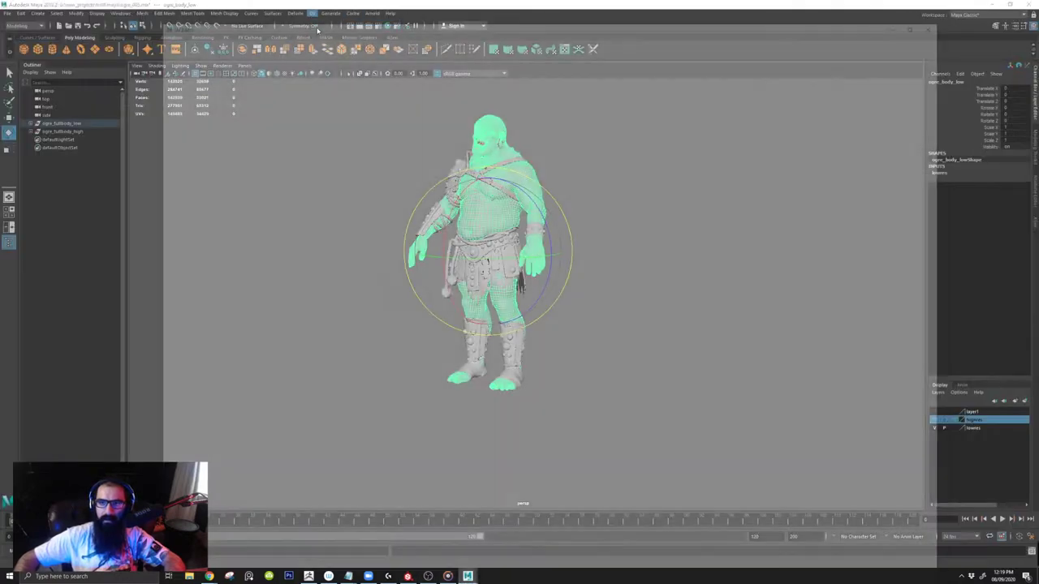
{"action": "double_click", "coordinate": [538, 23]}
{"action": "middle_click_drag", "start_coordinate": [689, 310], "coordinate": [652, 303], "text": "alt"}
{"action": "scroll", "coordinate": [652, 304], "scroll_direction": "up", "scroll_amount": 3}
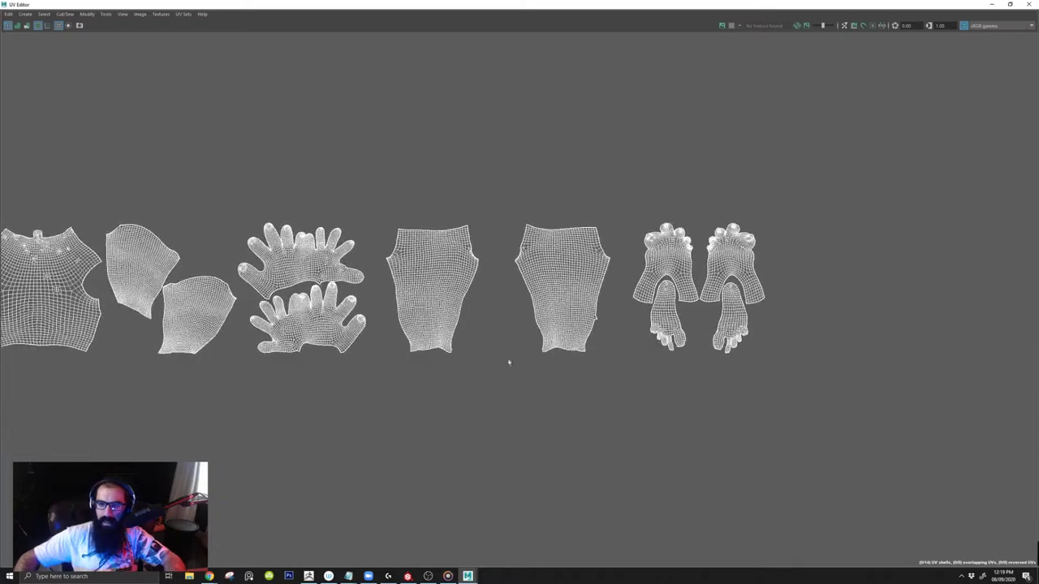
Step: Highlight part of the two hand UV shells, clear the selection and examine the neighbouring arm and leg tiles
{"action": "middle_click_drag", "start_coordinate": [508, 362], "coordinate": [690, 358], "text": "alt"}
{"action": "scroll", "coordinate": [506, 357], "scroll_direction": "up", "scroll_amount": 2}
{"action": "right_click_drag", "start_coordinate": [407, 260], "coordinate": [444, 216]}
{"action": "left_click_drag", "start_coordinate": [386, 184], "coordinate": [492, 371]}
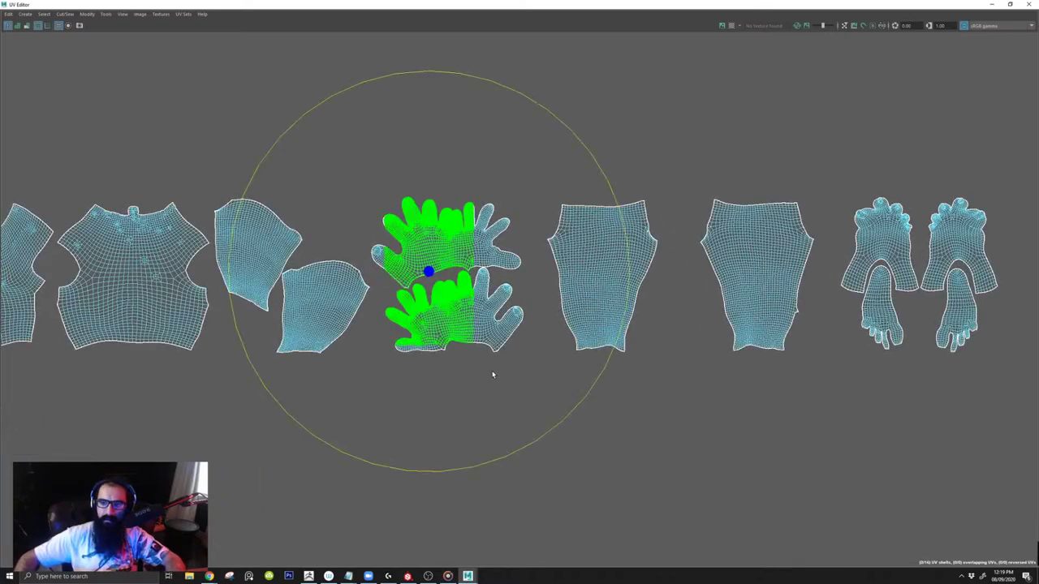
{"action": "left_click", "coordinate": [379, 146]}
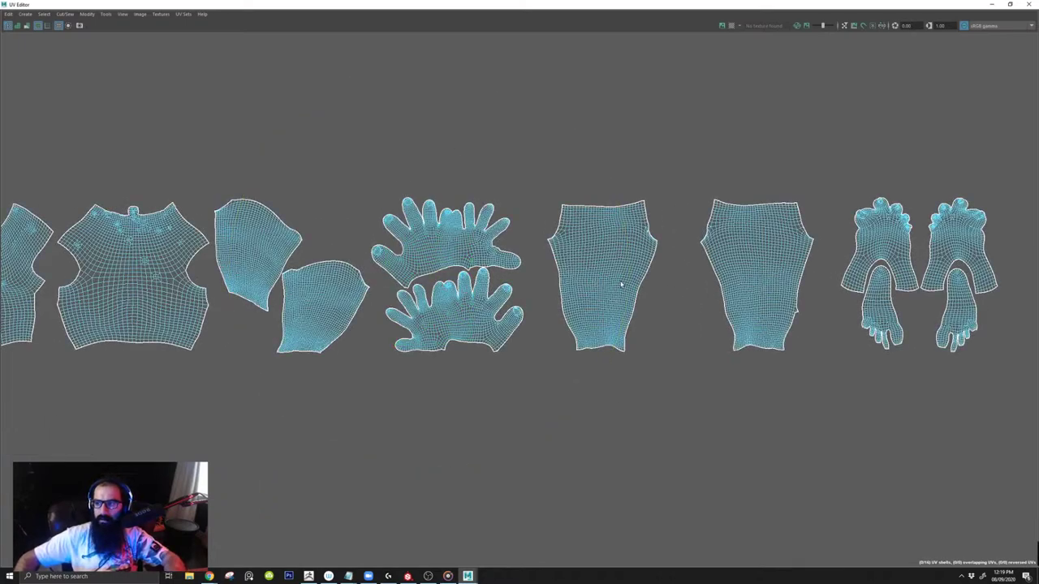
{"action": "middle_click_drag", "start_coordinate": [779, 286], "coordinate": [655, 298], "text": "alt"}
{"action": "middle_click_drag", "start_coordinate": [352, 277], "coordinate": [472, 284], "text": "alt"}
{"action": "right_click_drag", "start_coordinate": [472, 284], "coordinate": [526, 372], "text": "alt"}
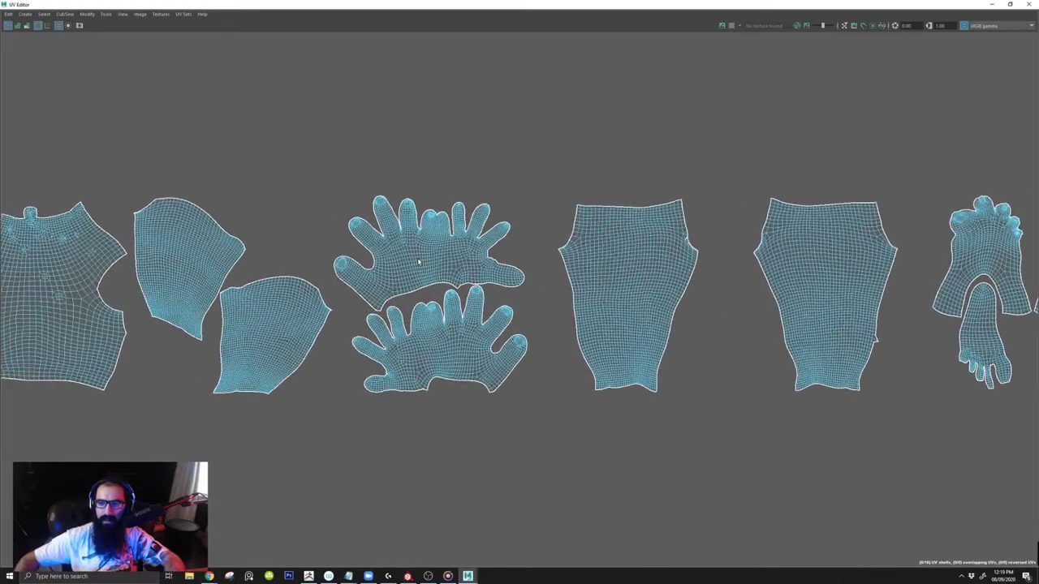
{"action": "right_click_drag", "start_coordinate": [479, 250], "coordinate": [390, 264], "text": "alt"}
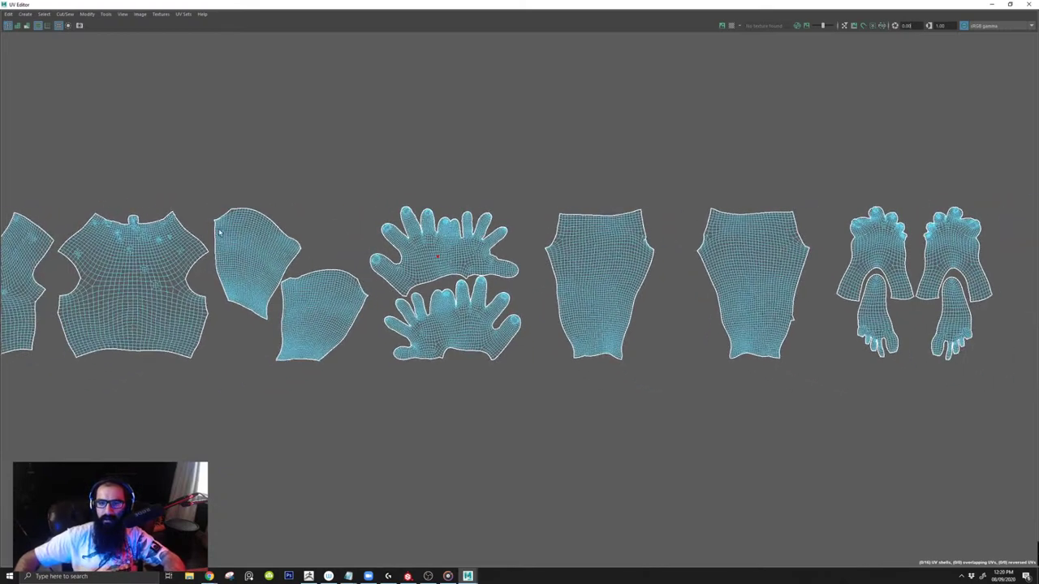
Step: Highlight both hand UV shells, compare their tile with the head and torso tiles, and clear the selection
{"action": "middle_click_drag", "start_coordinate": [330, 283], "coordinate": [474, 306], "text": "alt"}
{"action": "left_click_drag", "start_coordinate": [526, 202], "coordinate": [650, 402]}
{"action": "middle_click_drag", "start_coordinate": [399, 250], "coordinate": [560, 262], "text": "alt"}
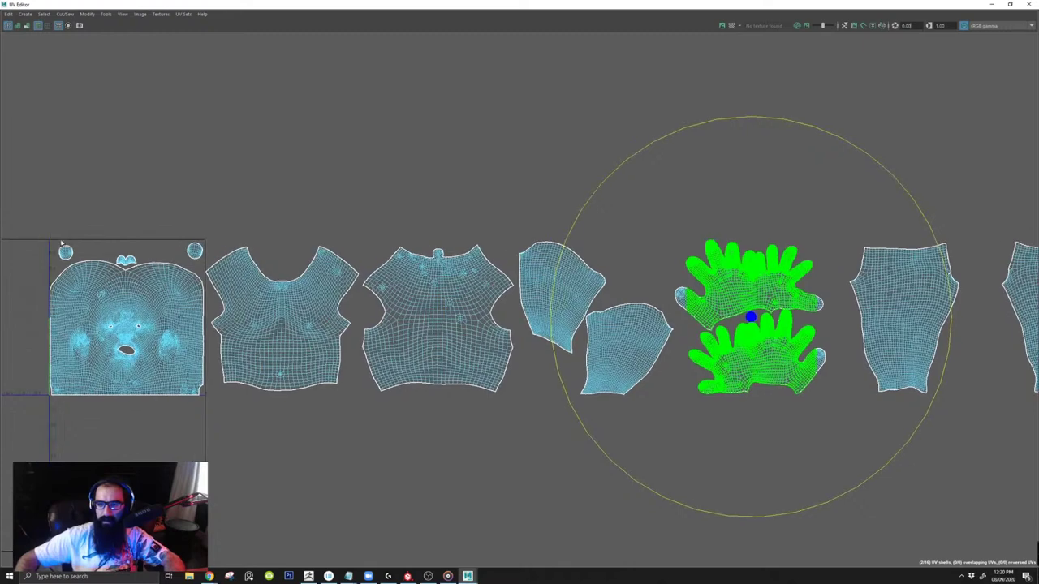
{"action": "middle_click_drag", "start_coordinate": [723, 278], "coordinate": [321, 261], "text": "alt"}
{"action": "left_click", "coordinate": [453, 260]}
{"action": "key", "text": "q"}
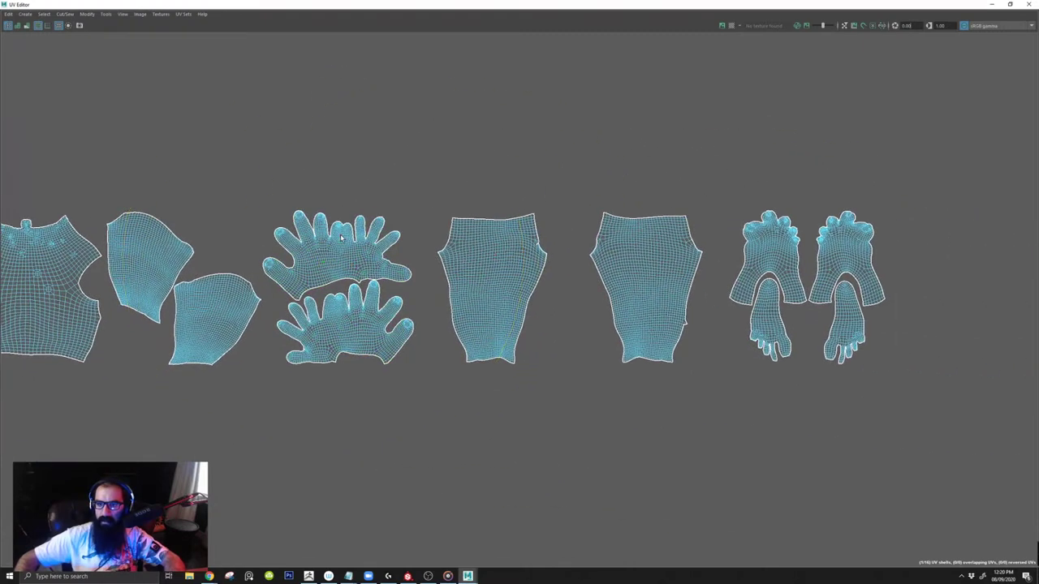
Step: Compare the hand shells with the foot shells and examine the body's whole row of UV tiles
{"action": "double_click", "coordinate": [340, 235]}
{"action": "left_click", "coordinate": [764, 259]}
{"action": "left_click", "coordinate": [771, 329]}
{"action": "left_click", "coordinate": [423, 320]}
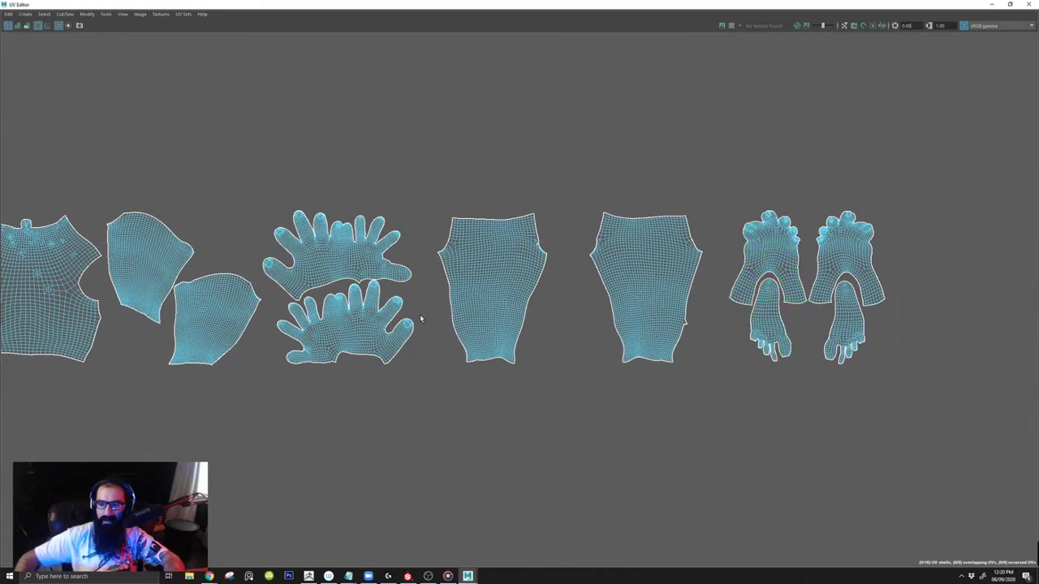
{"action": "middle_click_drag", "start_coordinate": [288, 307], "coordinate": [397, 311], "text": "alt"}
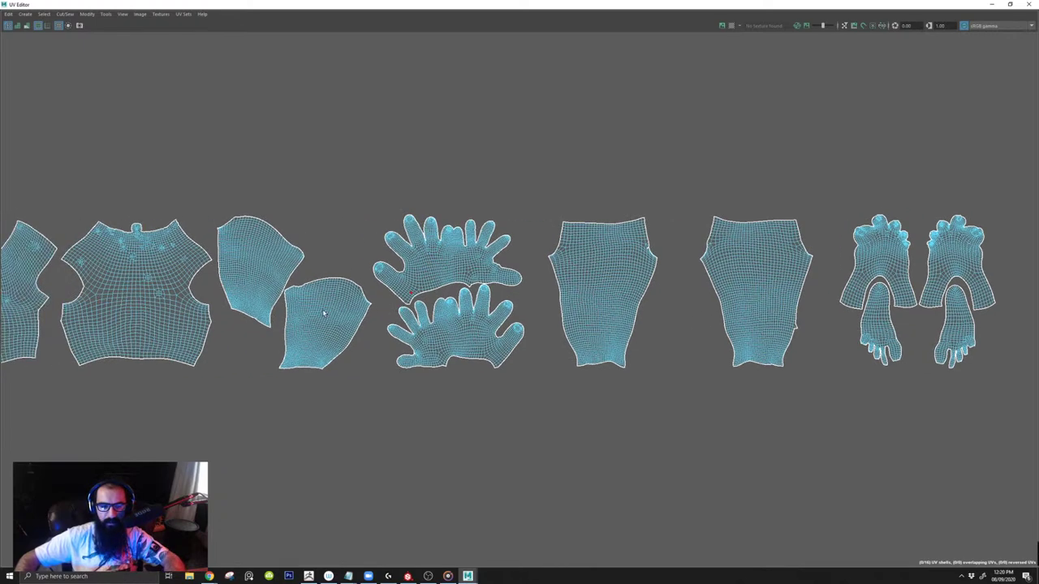
{"action": "middle_click_drag", "start_coordinate": [218, 309], "coordinate": [457, 307], "text": "alt"}
{"action": "right_click_drag", "start_coordinate": [457, 307], "coordinate": [400, 250], "text": "alt"}
{"action": "middle_click_drag", "start_coordinate": [400, 250], "coordinate": [300, 274], "text": "alt"}
{"action": "middle_click_drag", "start_coordinate": [683, 300], "coordinate": [313, 320], "text": "alt"}
{"action": "middle_click_drag", "start_coordinate": [553, 300], "coordinate": [795, 301], "text": "alt"}
Step: Move the UV Editor aside, return to object mode, select all ogre meshes and show their UVs full screen
{"action": "left_click_drag", "start_coordinate": [852, 4], "coordinate": [267, 96]}
{"action": "right_click_drag", "start_coordinate": [517, 180], "coordinate": [631, 139]}
{"action": "middle_click_drag", "start_coordinate": [568, 137], "coordinate": [679, 154], "text": "alt"}
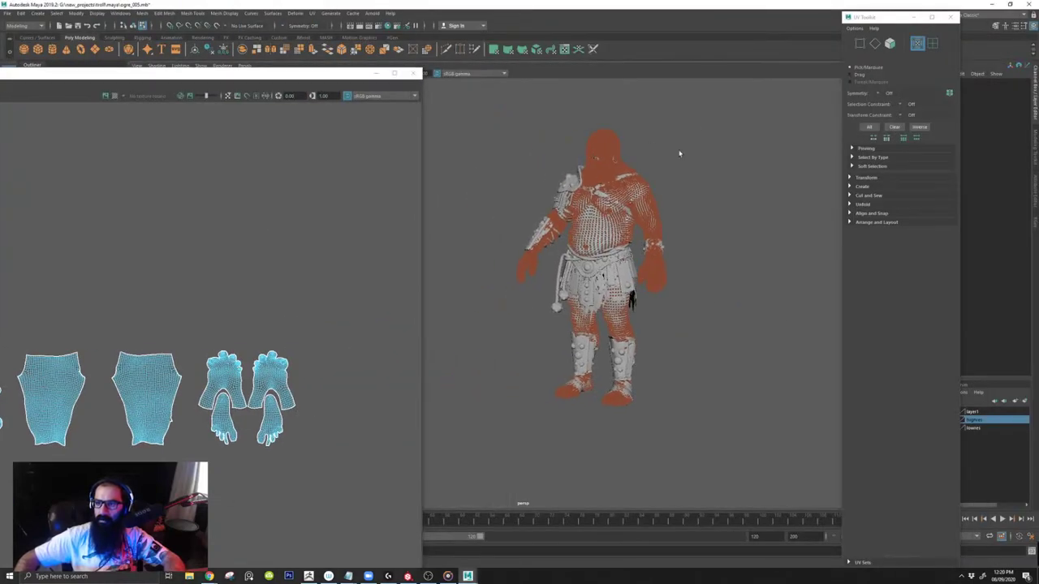
{"action": "left_click", "coordinate": [718, 173]}
{"action": "left_click_drag", "start_coordinate": [746, 110], "coordinate": [479, 430]}
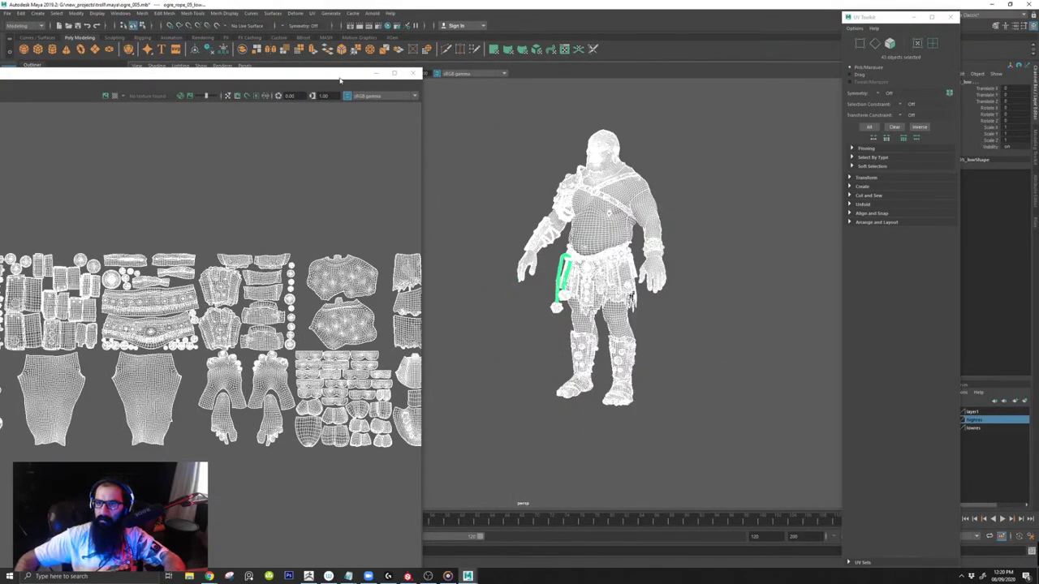
{"action": "left_click_drag", "start_coordinate": [339, 75], "coordinate": [646, 2]}
Step: Examine the UV tiles of the teeth, the inner mouth and the torn skirt pieces
{"action": "middle_click_drag", "start_coordinate": [642, 302], "coordinate": [369, 240], "text": "alt"}
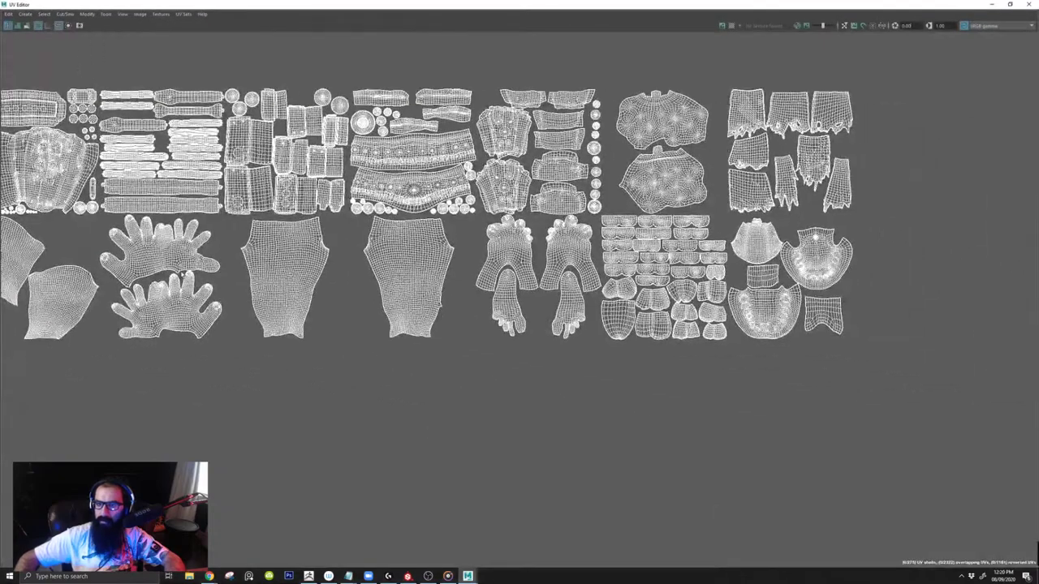
{"action": "right_click_drag", "start_coordinate": [551, 284], "coordinate": [503, 285], "text": "alt"}
{"action": "middle_click_drag", "start_coordinate": [503, 286], "coordinate": [312, 310], "text": "alt"}
{"action": "right_click_drag", "start_coordinate": [634, 390], "coordinate": [803, 447], "text": "alt"}
{"action": "middle_click_drag", "start_coordinate": [755, 406], "coordinate": [538, 330], "text": "alt"}
{"action": "right_click_drag", "start_coordinate": [539, 329], "coordinate": [560, 329], "text": "alt"}
{"action": "middle_click_drag", "start_coordinate": [389, 286], "coordinate": [467, 429], "text": "alt"}
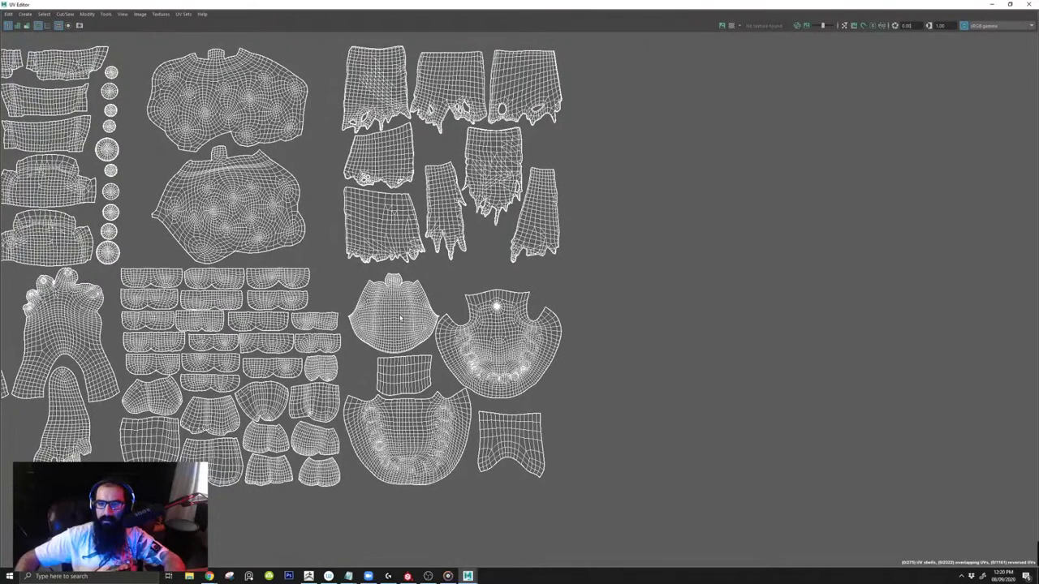
{"action": "mouse_move", "coordinate": [322, 234]}
{"action": "middle_mouse_down", "text": "alt"}
{"action": "mouse_move", "coordinate": [382, 306]}
{"action": "mouse_move", "coordinate": [457, 350]}
{"action": "middle_mouse_up", "text": "alt"}
{"action": "middle_click_drag", "start_coordinate": [309, 175], "coordinate": [449, 209], "text": "alt"}
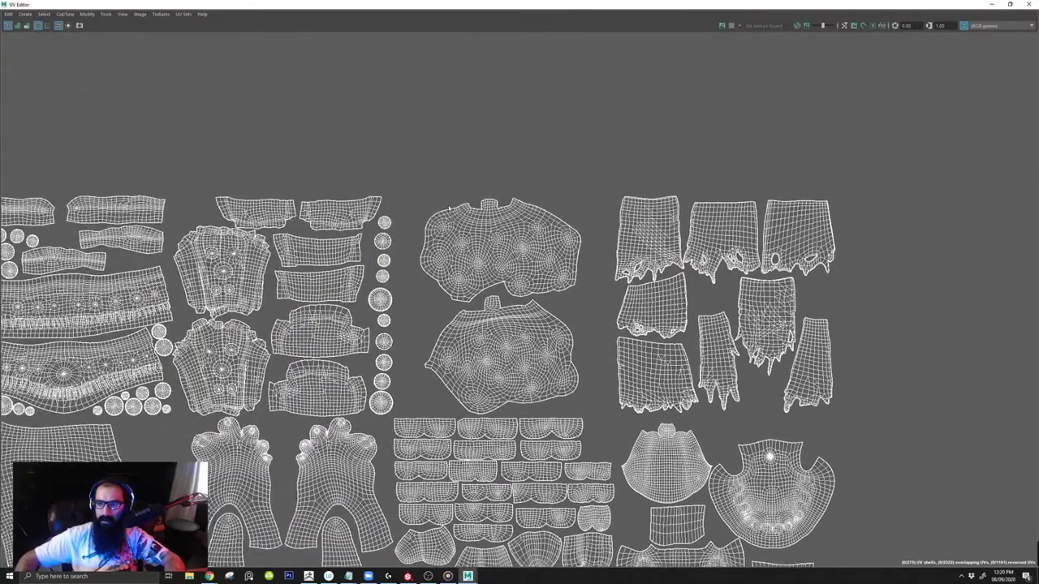
Step: Examine the armor, belt, strap and clothing UV tiles across the upper rows, and close the UV Editor
{"action": "middle_click_drag", "start_coordinate": [300, 292], "coordinate": [496, 274], "text": "alt"}
{"action": "mouse_move", "coordinate": [254, 328]}
{"action": "middle_mouse_down", "text": "alt"}
{"action": "mouse_move", "coordinate": [362, 340]}
{"action": "mouse_move", "coordinate": [570, 309]}
{"action": "middle_mouse_up", "text": "alt"}
{"action": "mouse_move", "coordinate": [280, 284]}
{"action": "middle_mouse_down", "text": "alt"}
{"action": "mouse_move", "coordinate": [496, 295]}
{"action": "mouse_move", "coordinate": [492, 272]}
{"action": "middle_mouse_up", "text": "alt"}
{"action": "middle_click_drag", "start_coordinate": [170, 231], "coordinate": [432, 243], "text": "alt"}
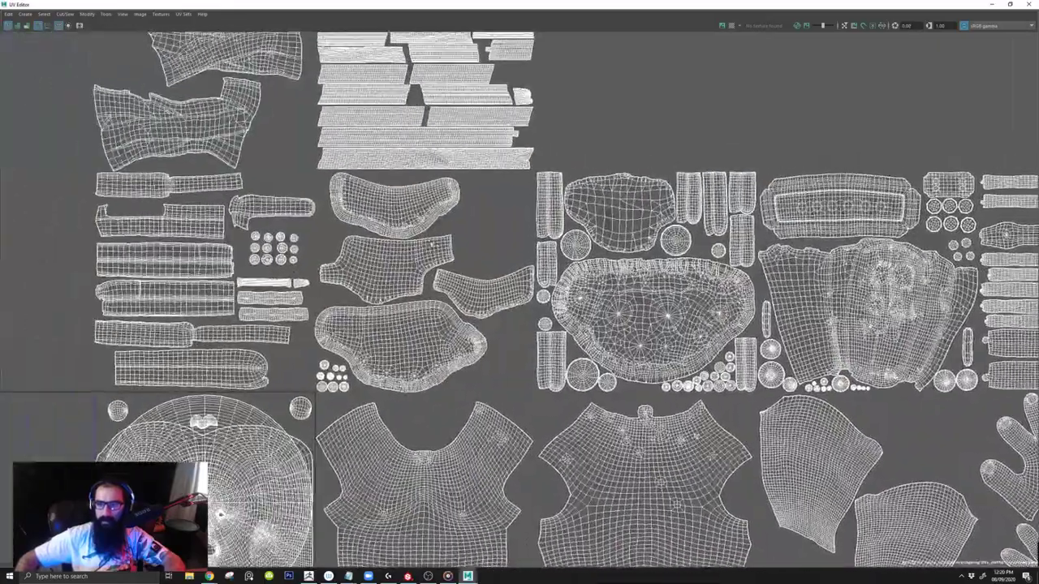
{"action": "scroll", "coordinate": [445, 243], "scroll_direction": "down", "scroll_amount": 3}
{"action": "middle_click_drag", "start_coordinate": [541, 209], "coordinate": [296, 228], "text": "alt"}
{"action": "middle_click_drag", "start_coordinate": [747, 300], "coordinate": [292, 272], "text": "alt"}
{"action": "scroll", "coordinate": [670, 274], "scroll_direction": "down", "scroll_amount": 2}
{"action": "middle_click_drag", "start_coordinate": [670, 274], "coordinate": [517, 248], "text": "alt"}
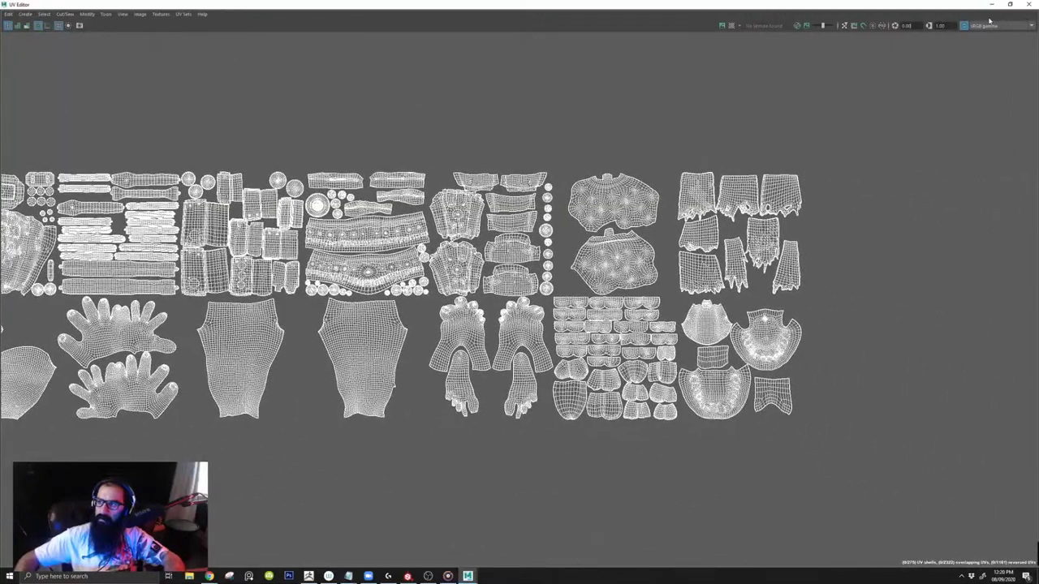
{"action": "left_click", "coordinate": [1029, 4]}
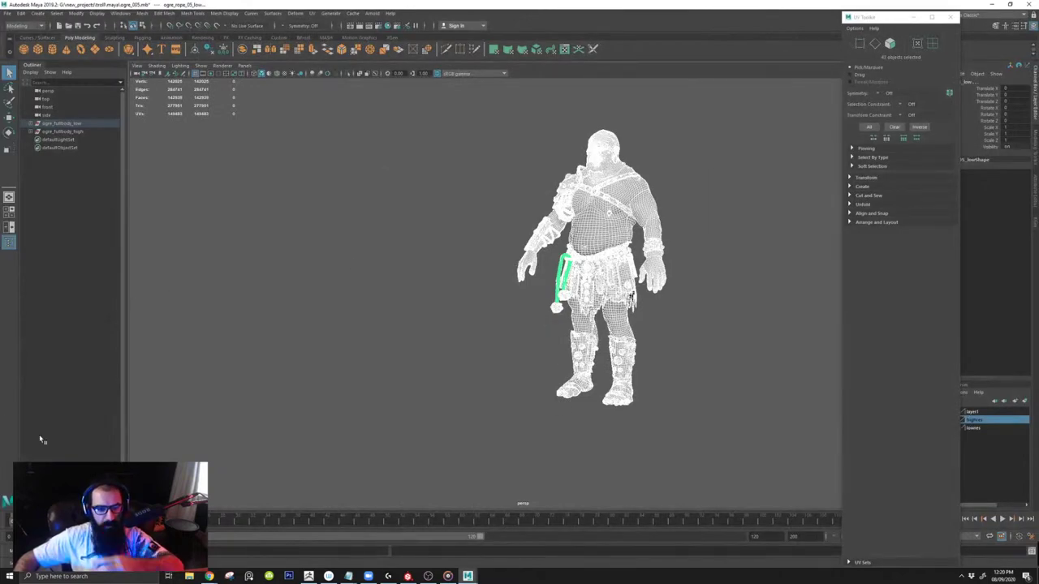
Step: Switch back to Substance Painter and frame the ogre's head and upper body from the front
{"action": "left_click", "coordinate": [408, 577]}
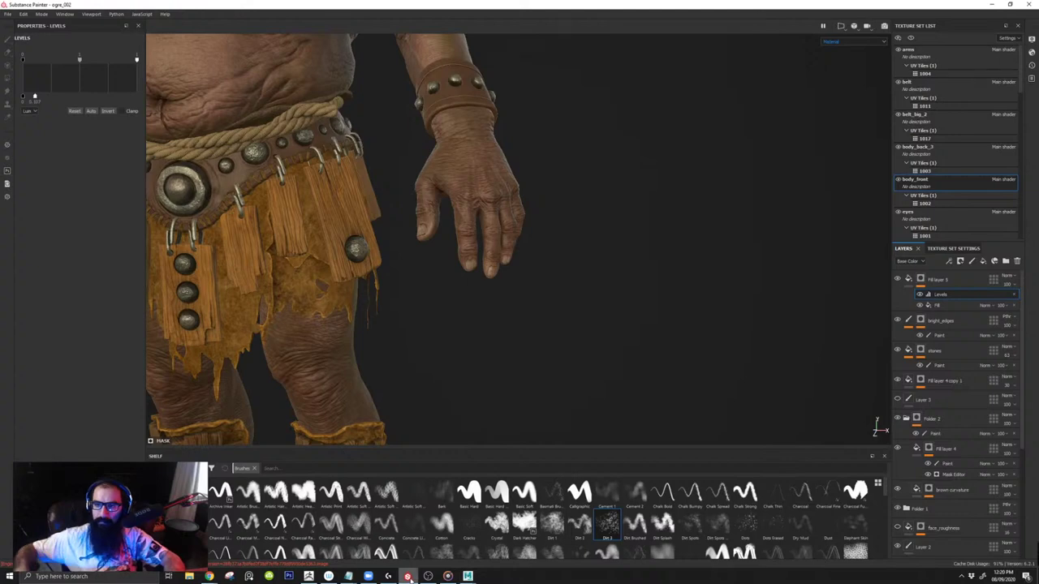
{"action": "right_click_drag", "start_coordinate": [469, 175], "coordinate": [427, 49], "text": "alt"}
{"action": "middle_click_drag", "start_coordinate": [422, 101], "coordinate": [504, 315], "text": "alt"}
{"action": "left_click_drag", "start_coordinate": [450, 278], "coordinate": [490, 273], "text": "alt"}
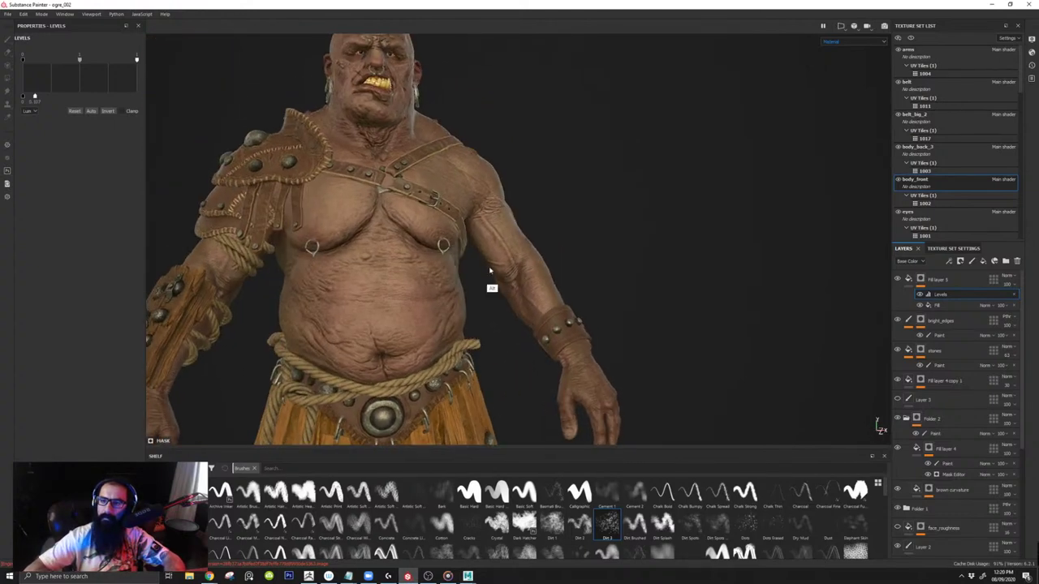
{"action": "right_click_drag", "start_coordinate": [490, 272], "coordinate": [464, 253], "text": "alt"}
{"action": "middle_click_drag", "start_coordinate": [481, 249], "coordinate": [493, 250], "text": "alt"}
{"action": "left_click_drag", "start_coordinate": [493, 249], "coordinate": [234, 144], "text": "alt"}
Step: Save the project as a new version named ogre_003 in the painter folder
{"action": "left_click", "coordinate": [9, 14]}
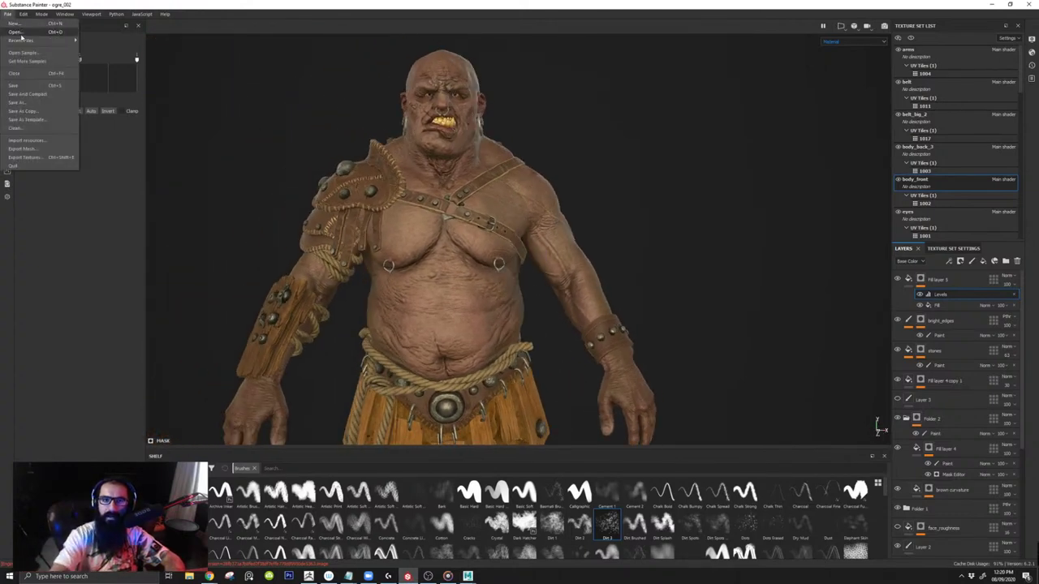
{"action": "left_click", "coordinate": [30, 102]}
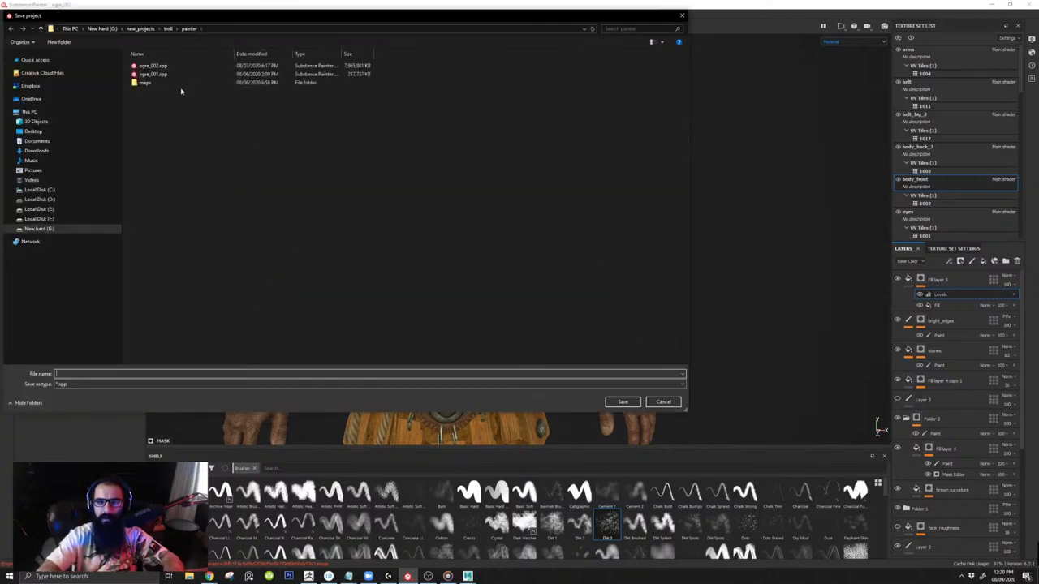
{"action": "left_click", "coordinate": [152, 65]}
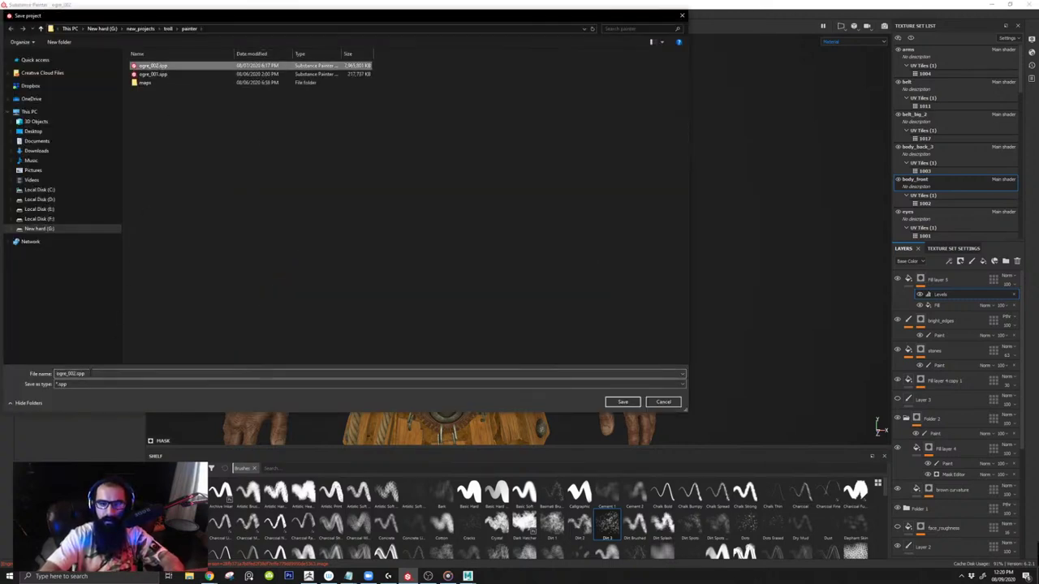
{"action": "left_click_drag", "start_coordinate": [73, 374], "coordinate": [113, 380]}
{"action": "type", "text": "3"}
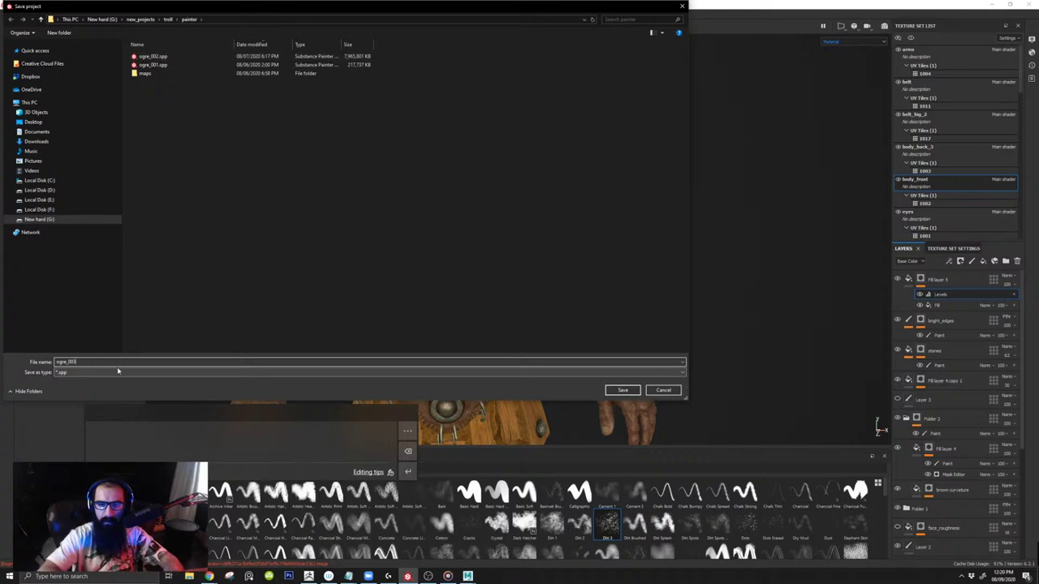
{"action": "left_click", "coordinate": [626, 390]}
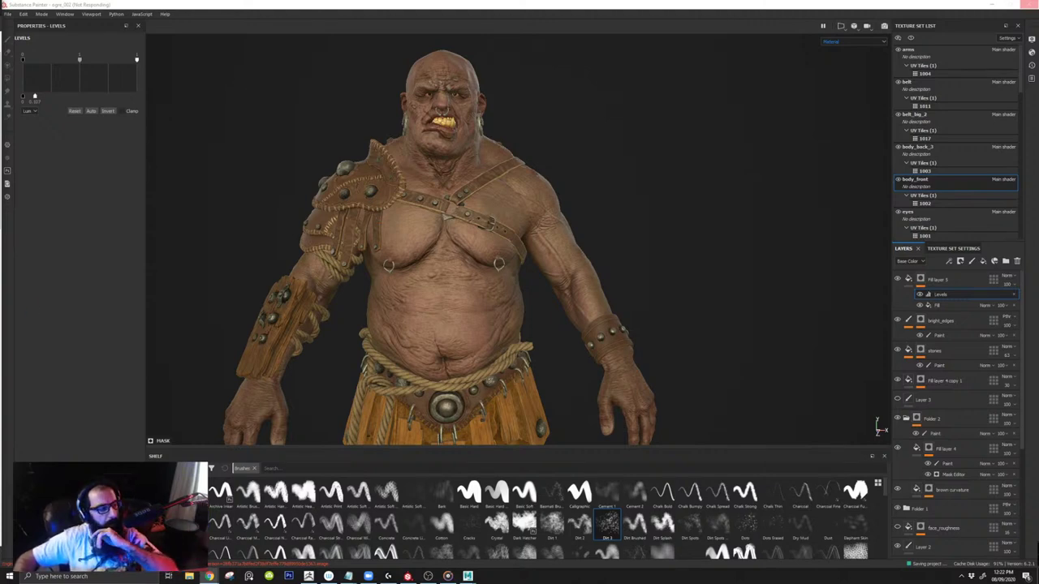
Step: Minimize the 3D Scan Store browser window, return to Substance Painter and render the ogre in Iray mode
{"action": "left_click", "coordinate": [992, 4]}
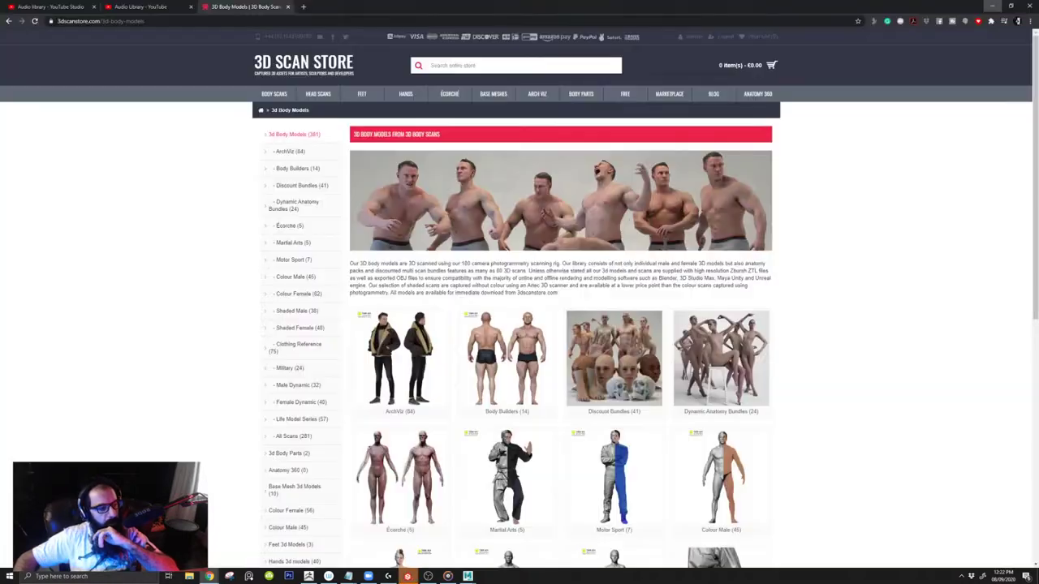
{"action": "left_click", "coordinate": [992, 4]}
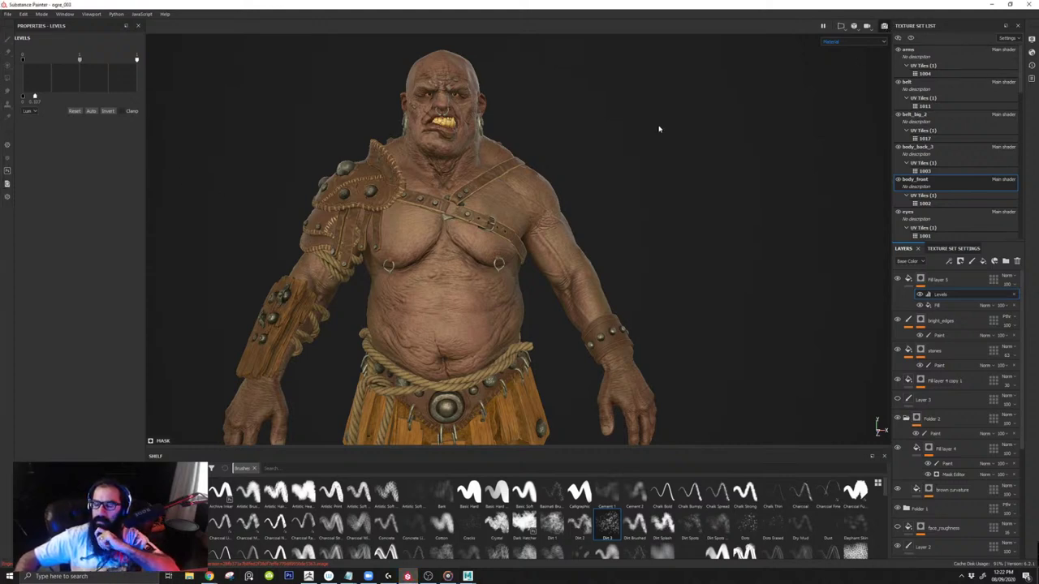
{"action": "key", "text": "F10"}
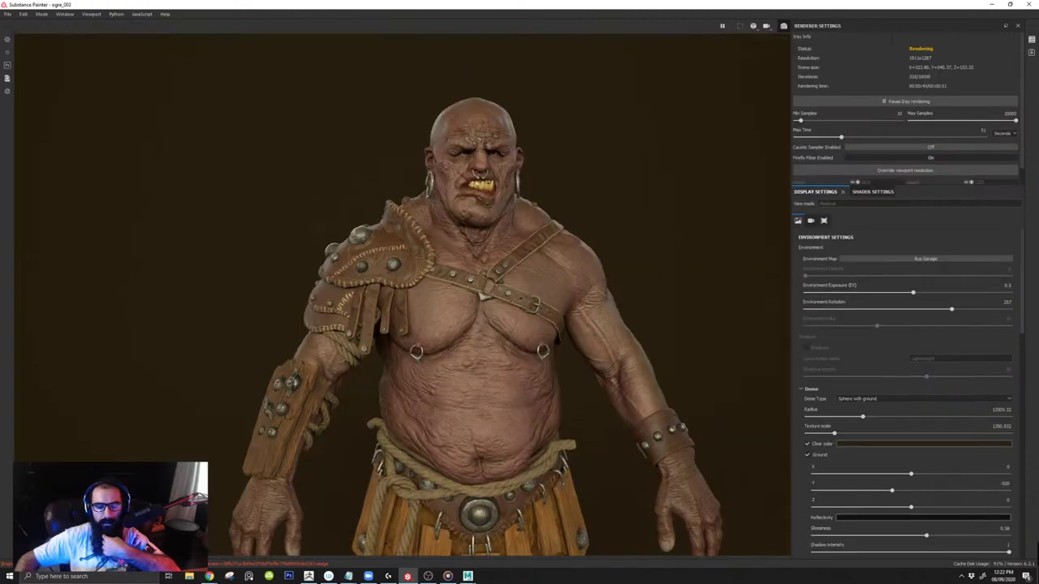
{"action": "scroll", "coordinate": [390, 293], "scroll_direction": "up", "scroll_amount": 3}
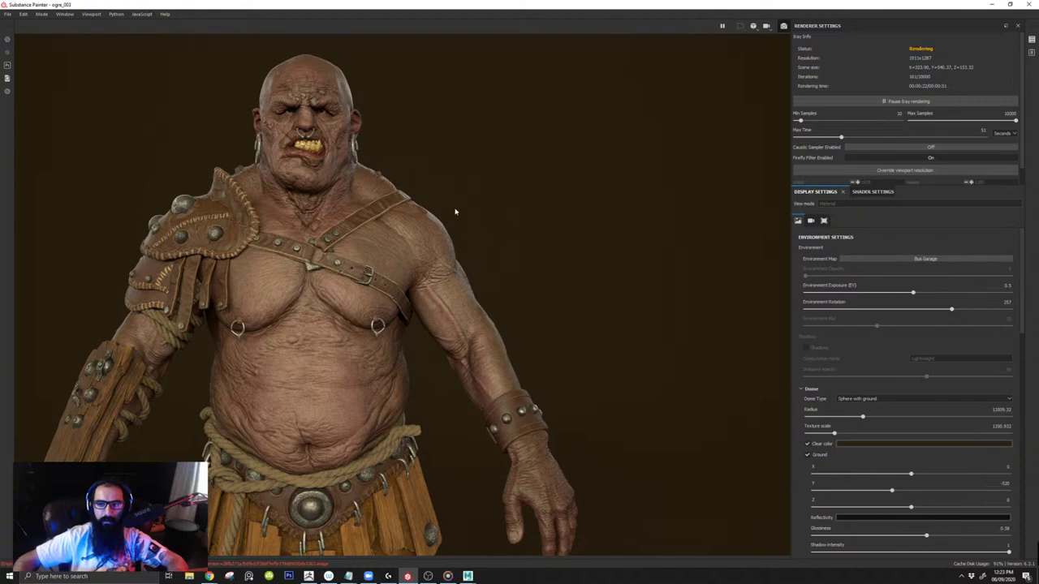
Step: Examine the Iray render of the ogre's head, shoulder armor and torso from both sides and the front
{"action": "left_click_drag", "start_coordinate": [509, 246], "coordinate": [488, 243], "text": "alt"}
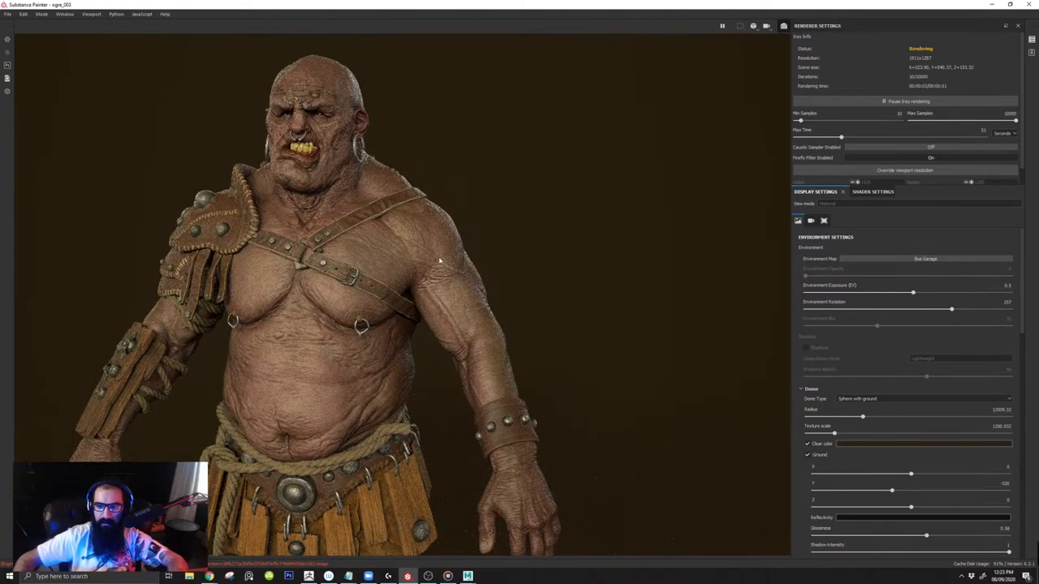
{"action": "left_click_drag", "start_coordinate": [541, 239], "coordinate": [541, 246], "text": "alt"}
{"action": "right_click_drag", "start_coordinate": [541, 247], "coordinate": [392, 253], "text": "alt"}
{"action": "left_click_drag", "start_coordinate": [394, 253], "coordinate": [492, 258], "text": "alt"}
{"action": "middle_click_drag", "start_coordinate": [482, 169], "coordinate": [527, 215], "text": "alt"}
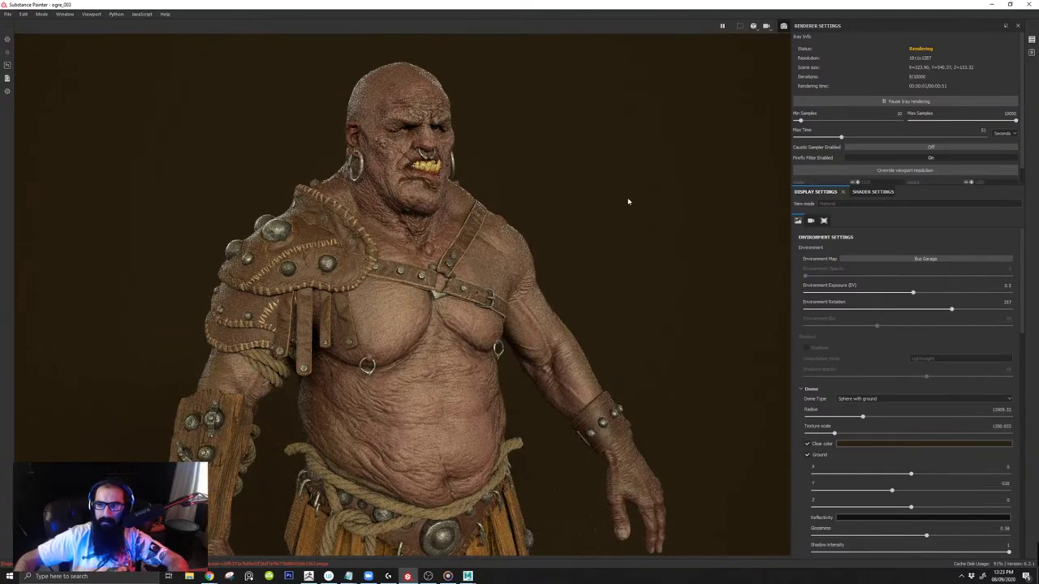
{"action": "left_click_drag", "start_coordinate": [594, 195], "coordinate": [298, 268], "text": "alt"}
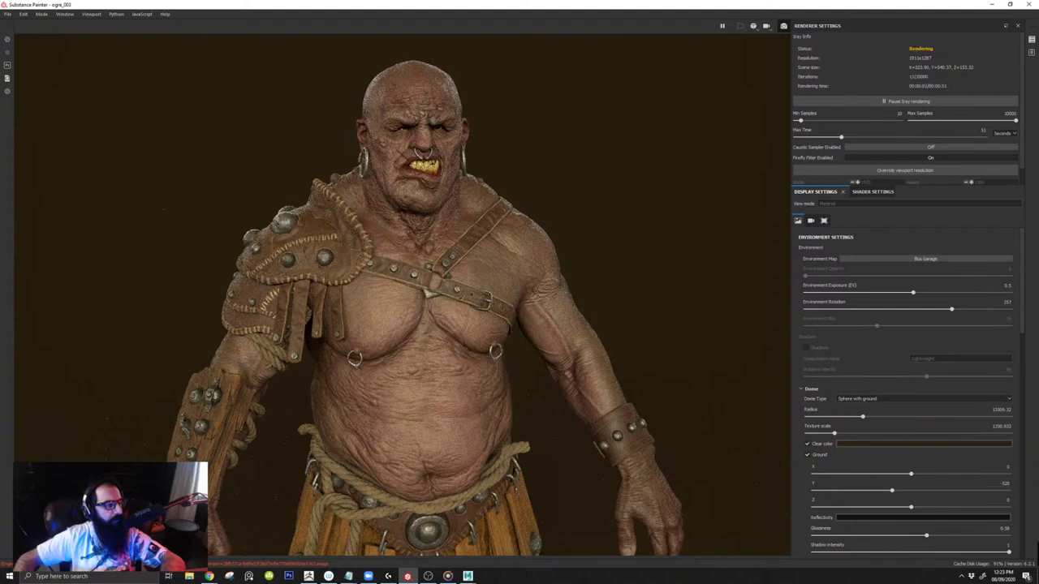
Step: Leave the Iray render for the painting viewport and frame the ogre's torso from the front
{"action": "left_click", "coordinate": [209, 577]}
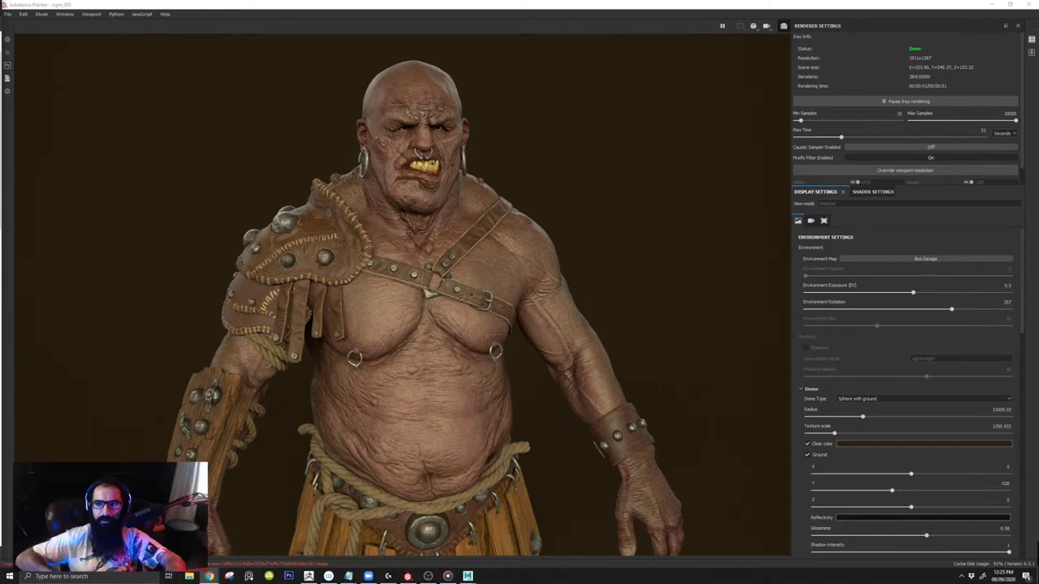
{"action": "left_click", "coordinate": [781, 28]}
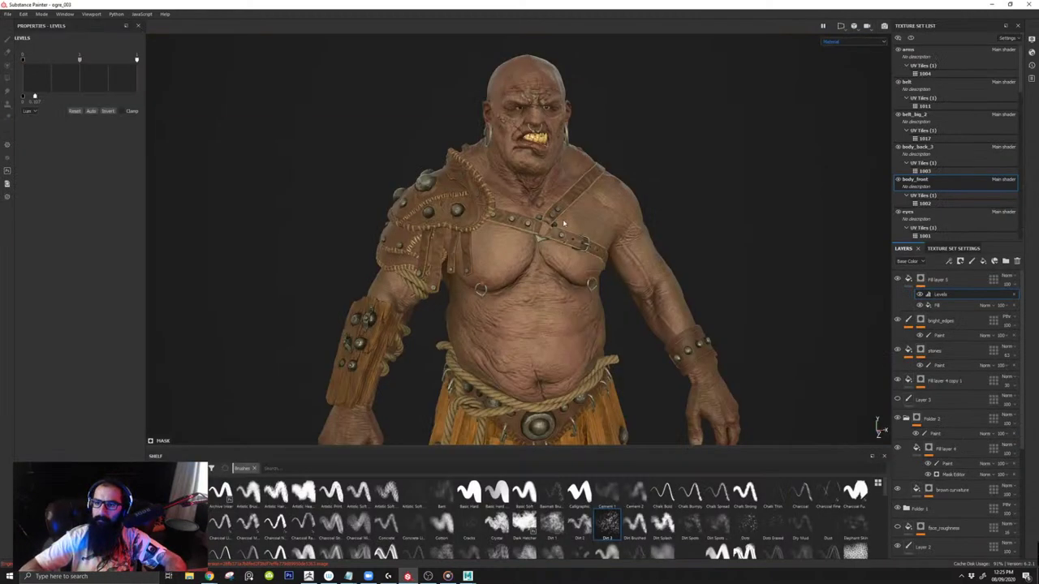
{"action": "right_click_drag", "start_coordinate": [561, 225], "coordinate": [567, 303], "text": "alt"}
{"action": "left_click_drag", "start_coordinate": [567, 303], "coordinate": [536, 240], "text": "alt"}
{"action": "right_click_drag", "start_coordinate": [537, 239], "coordinate": [554, 307], "text": "alt"}
{"action": "middle_click_drag", "start_coordinate": [553, 307], "coordinate": [534, 249], "text": "alt"}
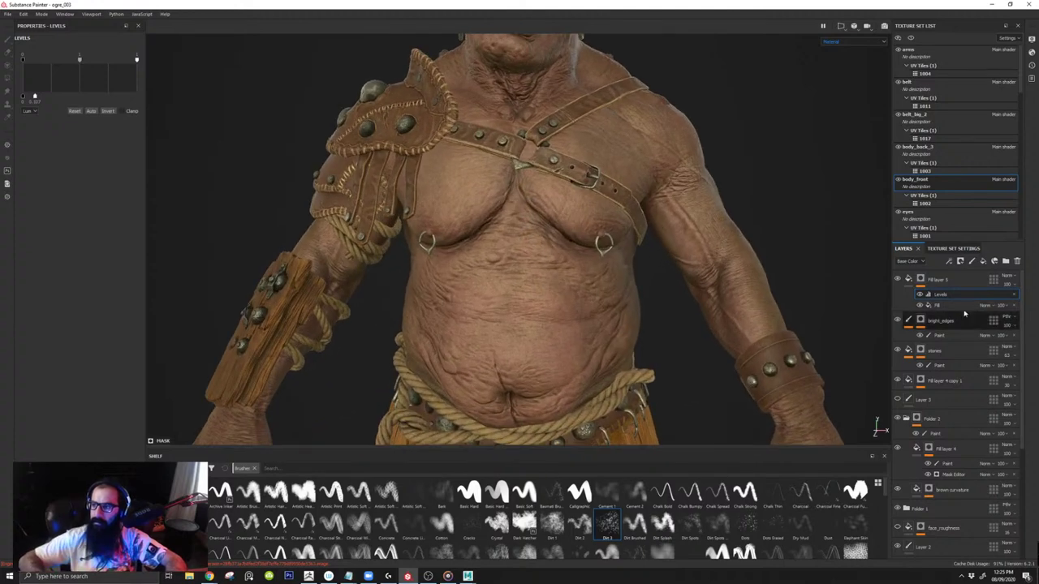
Step: Show the roughness channel and toggle individual body_front layers to compare their effect on the torso's roughness
{"action": "key", "text": "c"}
{"action": "left_click_drag", "start_coordinate": [546, 255], "coordinate": [870, 318], "text": "alt"}
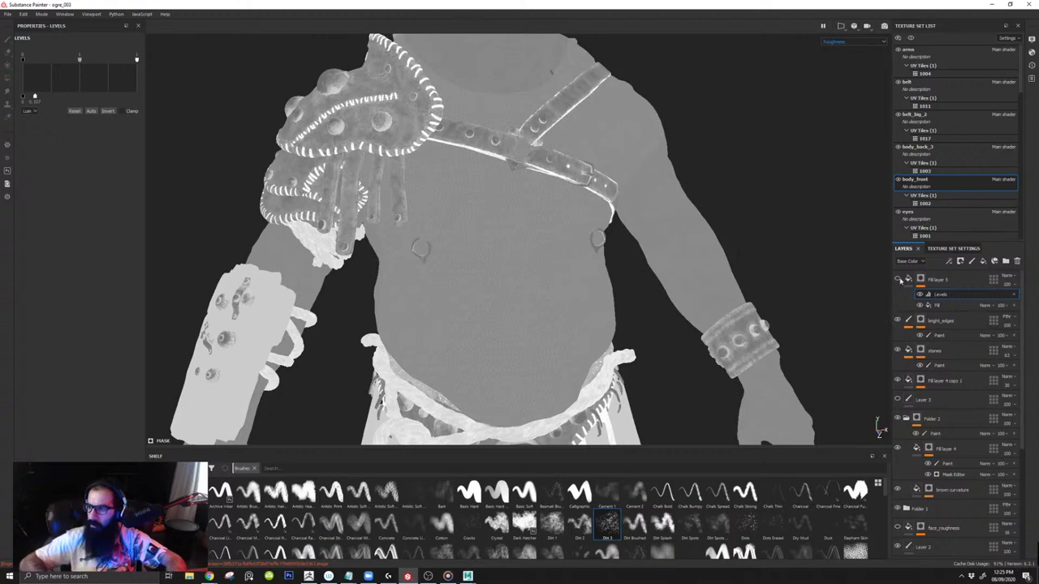
{"action": "scroll", "coordinate": [898, 325], "scroll_direction": "down", "scroll_amount": 2}
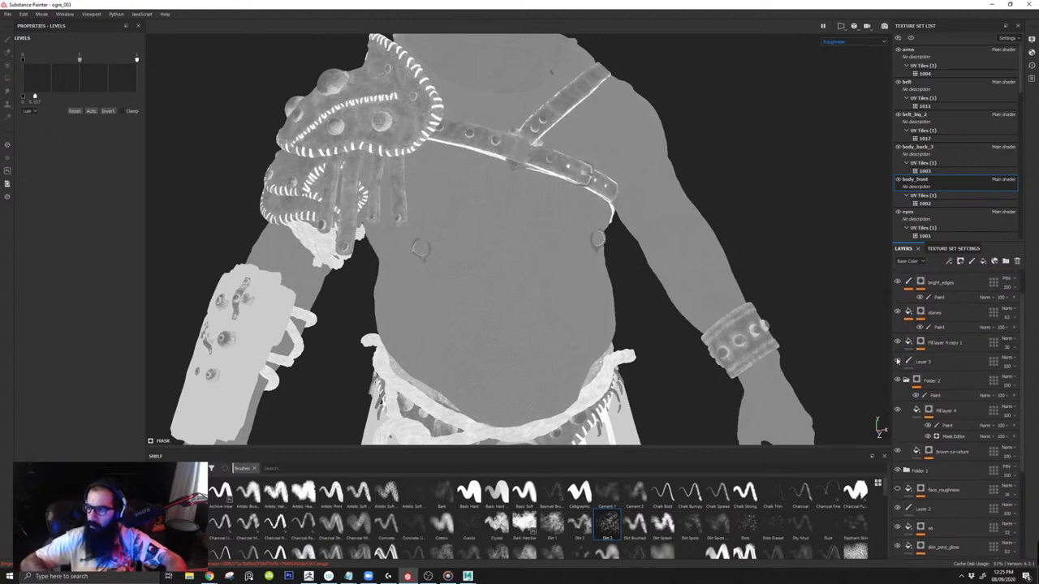
{"action": "left_click", "coordinate": [898, 380]}
{"action": "scroll", "coordinate": [1022, 480], "scroll_direction": "down", "scroll_amount": 2}
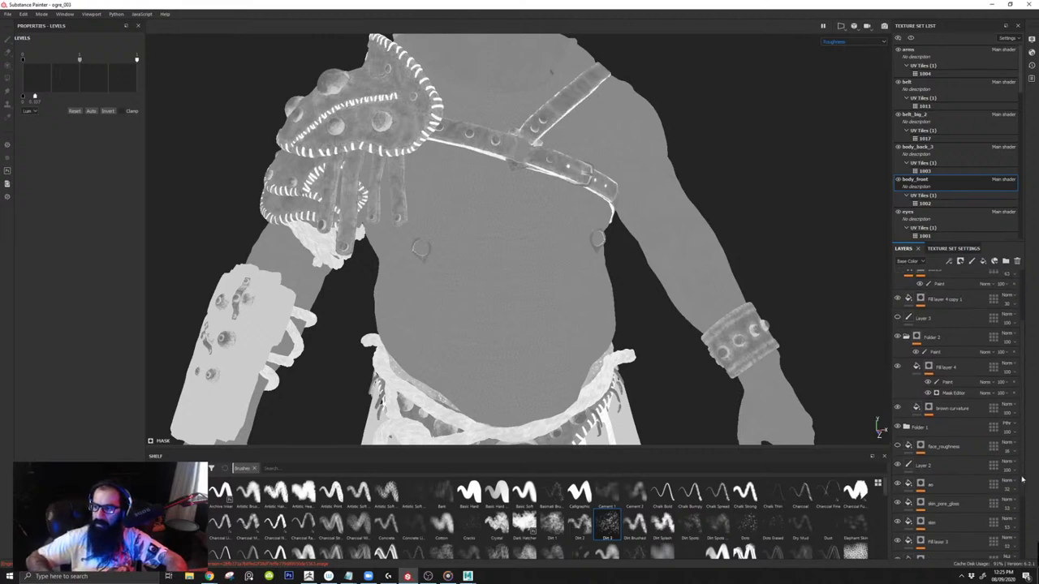
{"action": "left_click", "coordinate": [979, 410]}
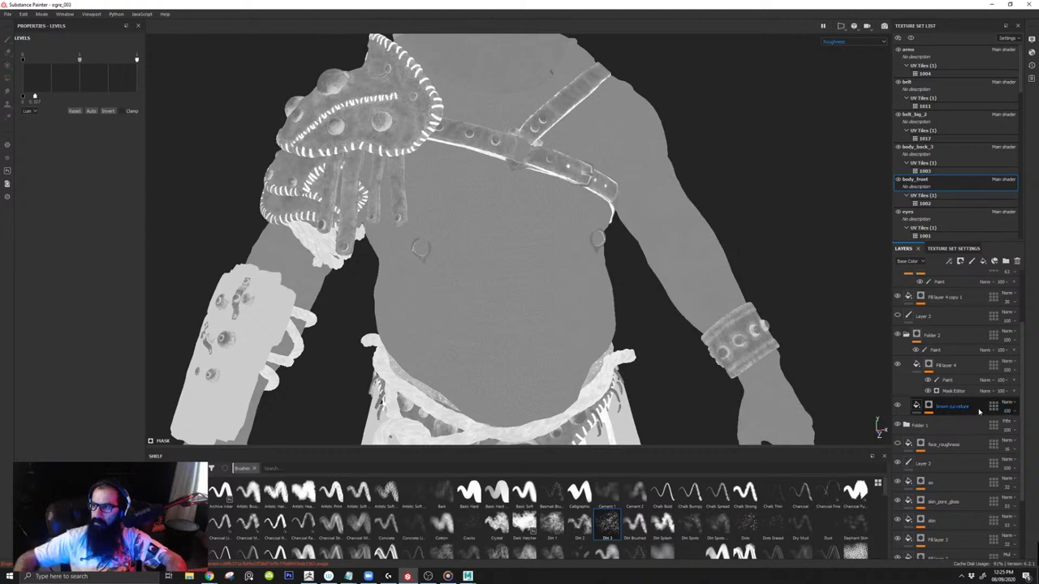
{"action": "scroll", "coordinate": [979, 411], "scroll_direction": "down", "scroll_amount": 3}
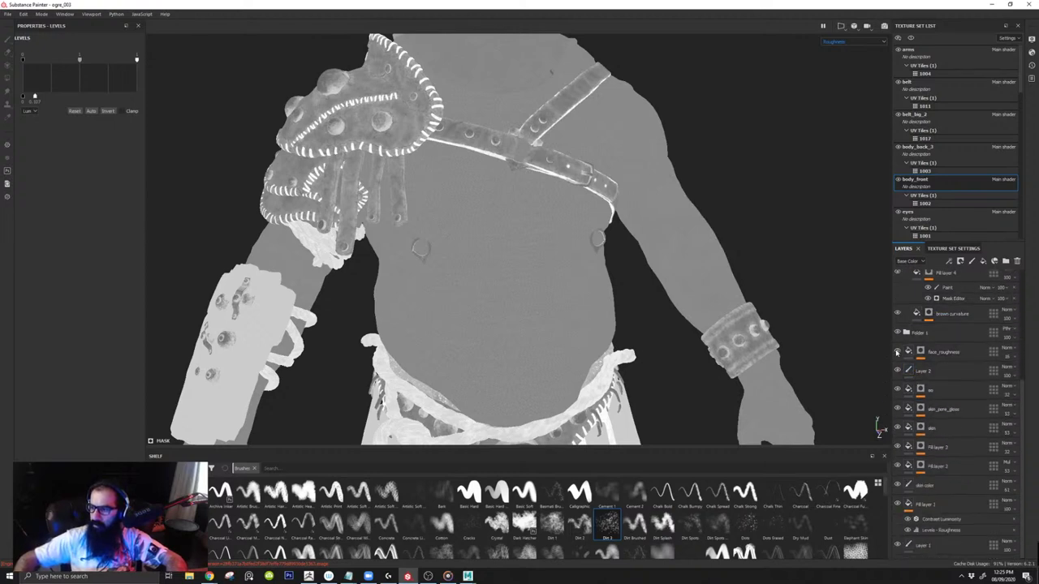
{"action": "scroll", "coordinate": [489, 232], "scroll_direction": "up", "scroll_amount": 5}
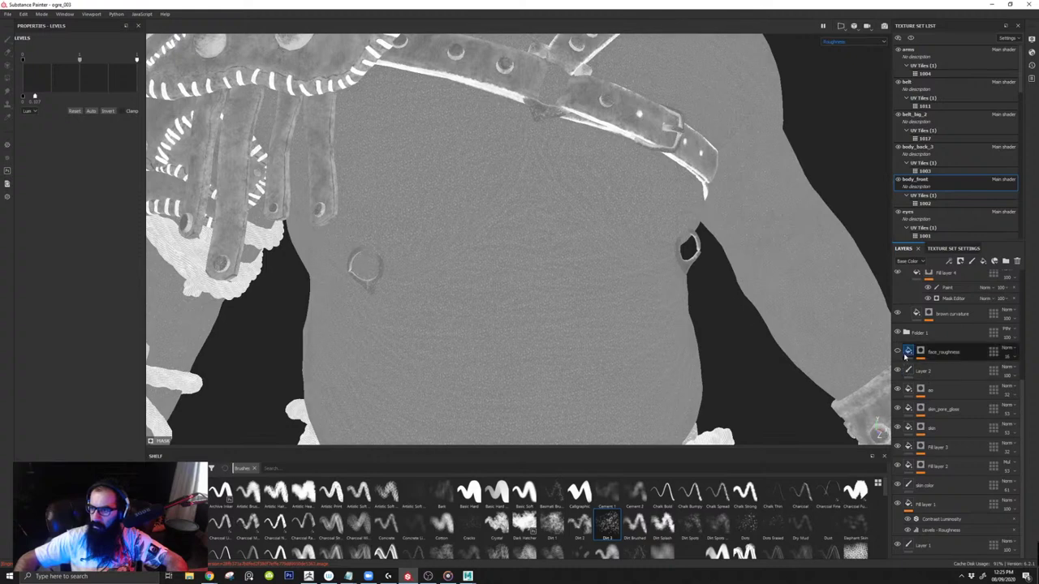
{"action": "scroll", "coordinate": [905, 356], "scroll_direction": "up", "scroll_amount": 5}
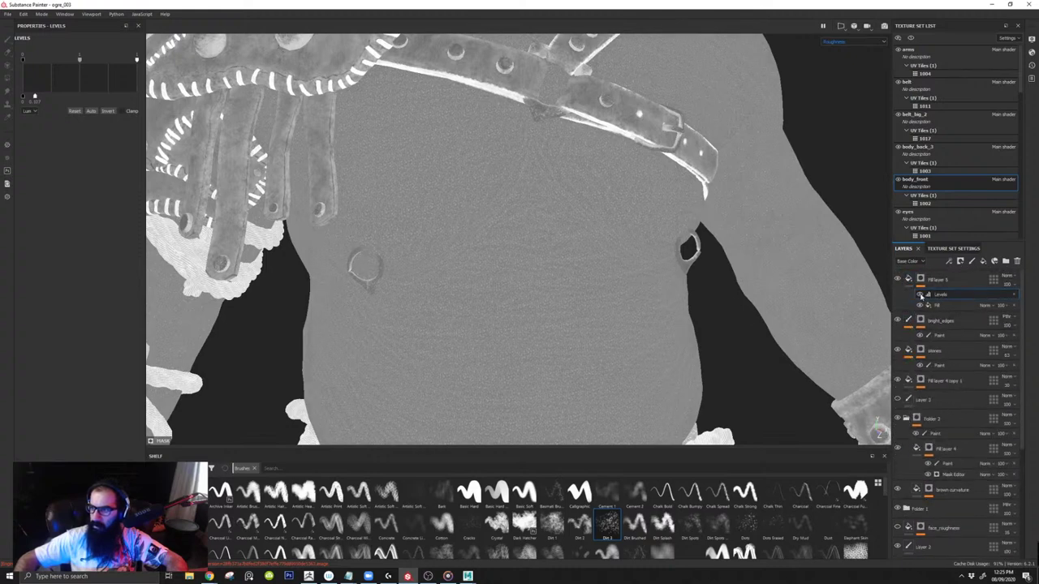
Step: Raise the output white level of the Levels effect on the top fill layer's mask to about 0.81
{"action": "left_click", "coordinate": [920, 295]}
{"action": "left_click", "coordinate": [920, 295]}
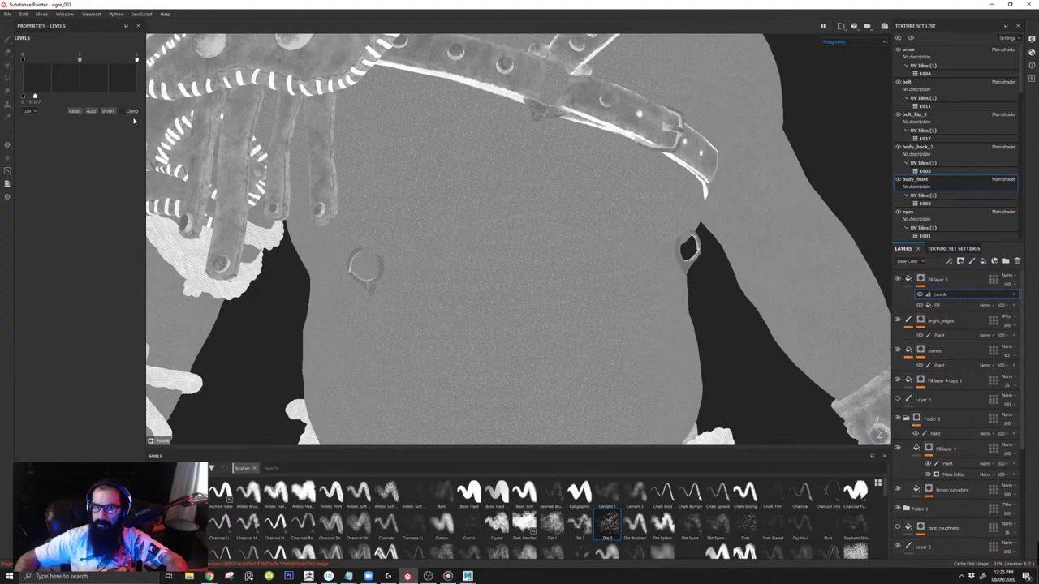
{"action": "middle_click_drag", "start_coordinate": [482, 241], "coordinate": [475, 256], "text": "alt"}
{"action": "key", "text": "m"}
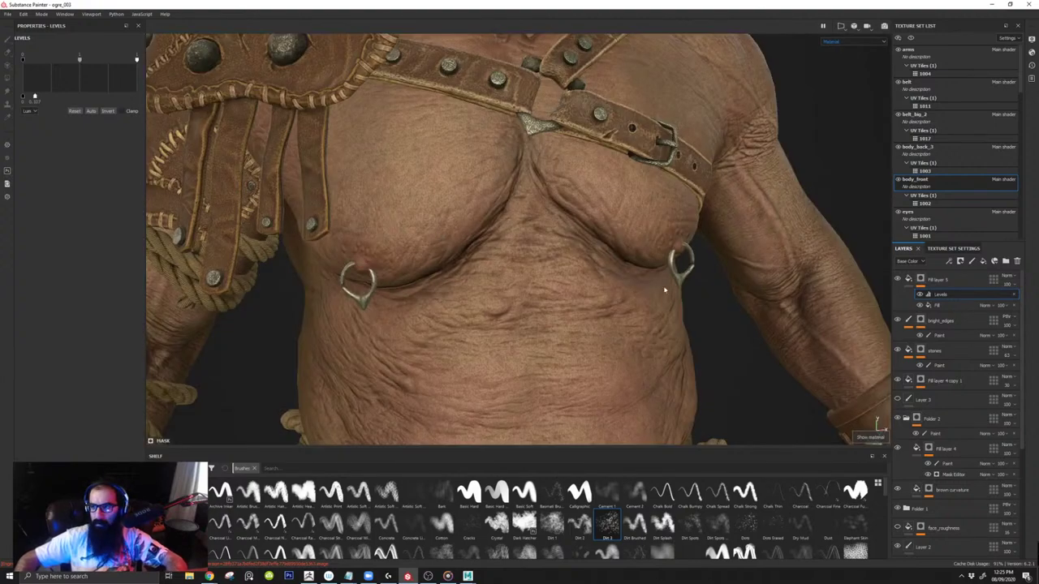
{"action": "key", "text": "m"}
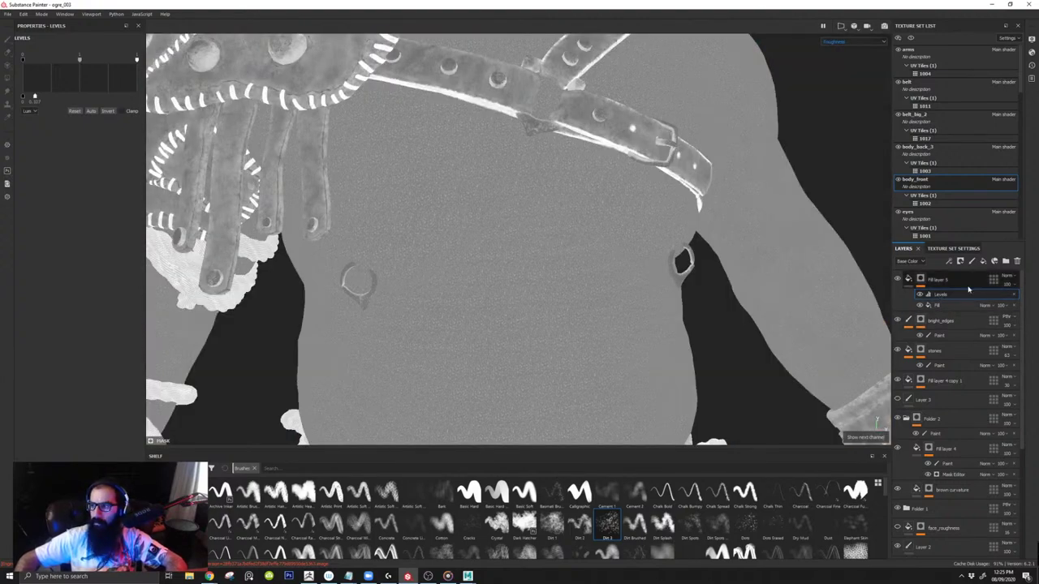
{"action": "left_click_drag", "start_coordinate": [35, 96], "coordinate": [116, 99]}
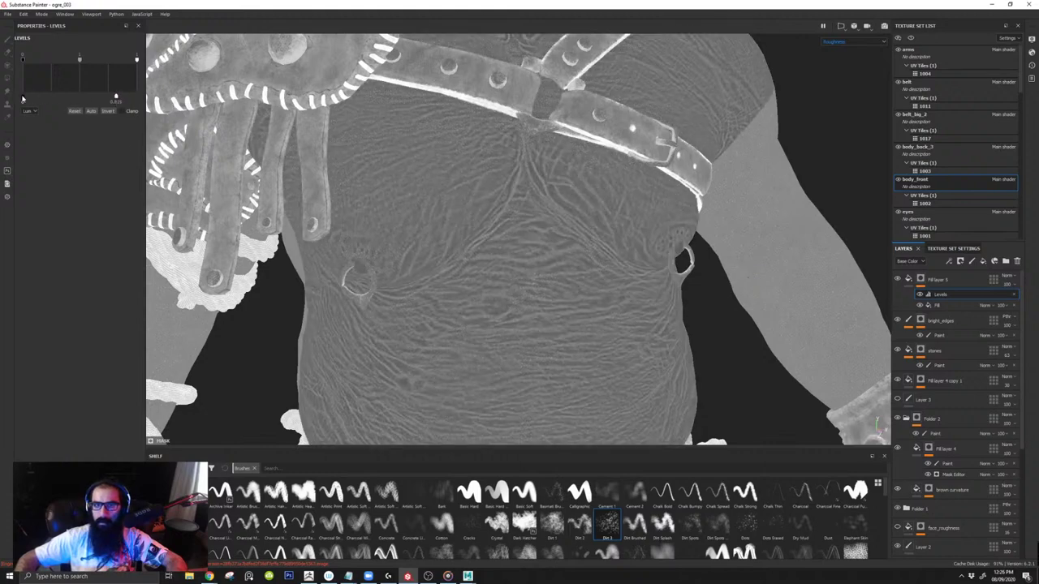
{"action": "mouse_move", "coordinate": [23, 61]}
{"action": "left_mouse_down"}
{"action": "mouse_move", "coordinate": [125, 68]}
{"action": "mouse_move", "coordinate": [22, 60]}
{"action": "left_mouse_up"}
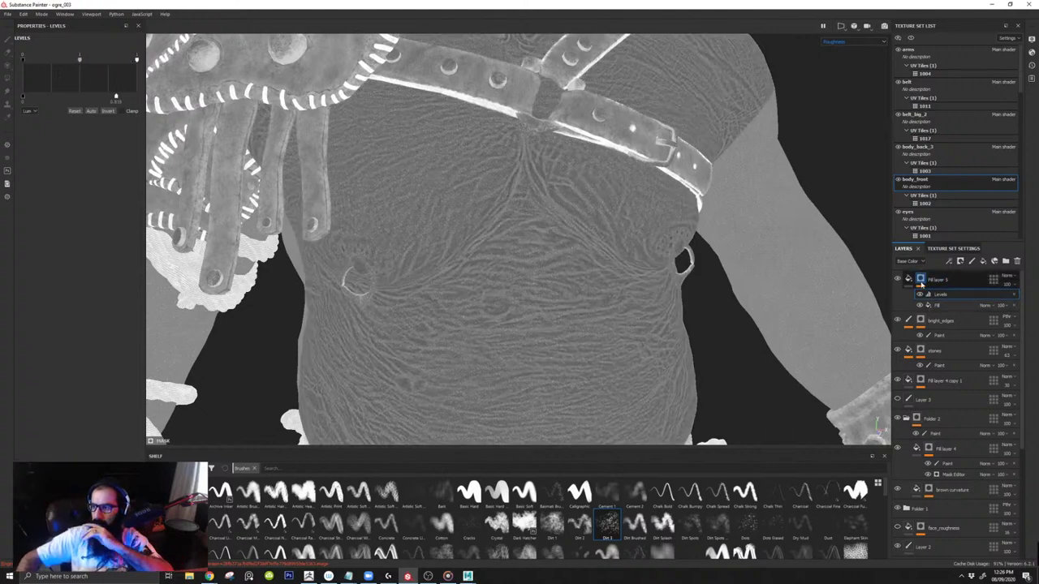
Step: Select the top fill layer's mask and compare the roughness with its Fill effect turned off and on
{"action": "left_click", "coordinate": [921, 280]}
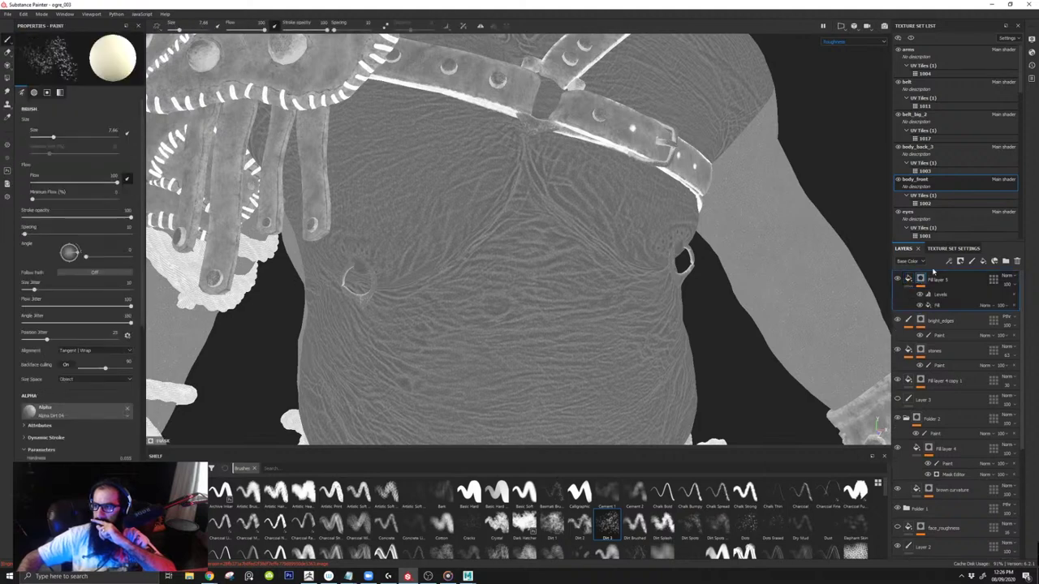
{"action": "left_click", "coordinate": [921, 305]}
{"action": "left_click", "coordinate": [920, 305]}
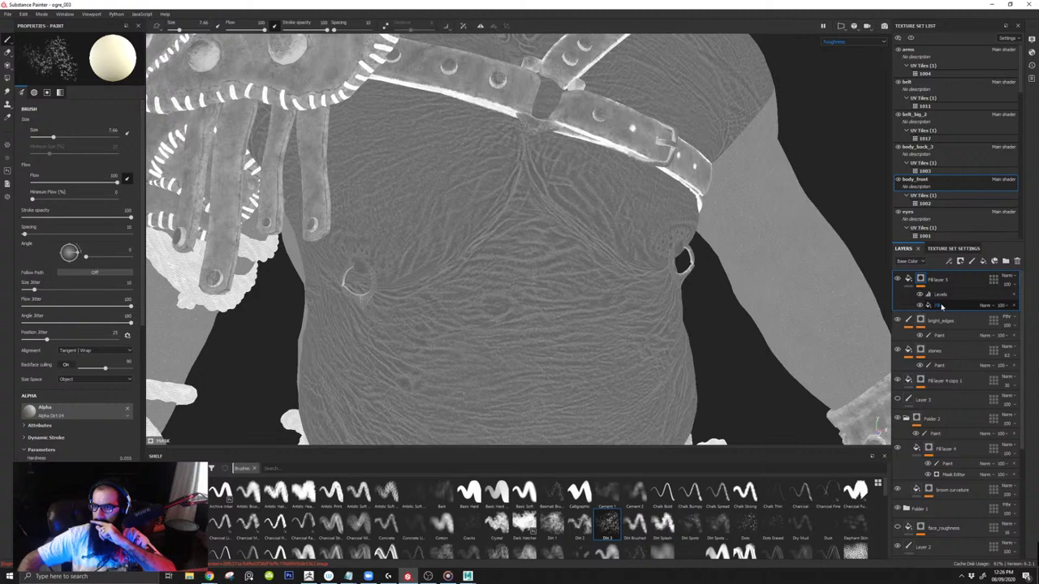
{"action": "left_click", "coordinate": [944, 280]}
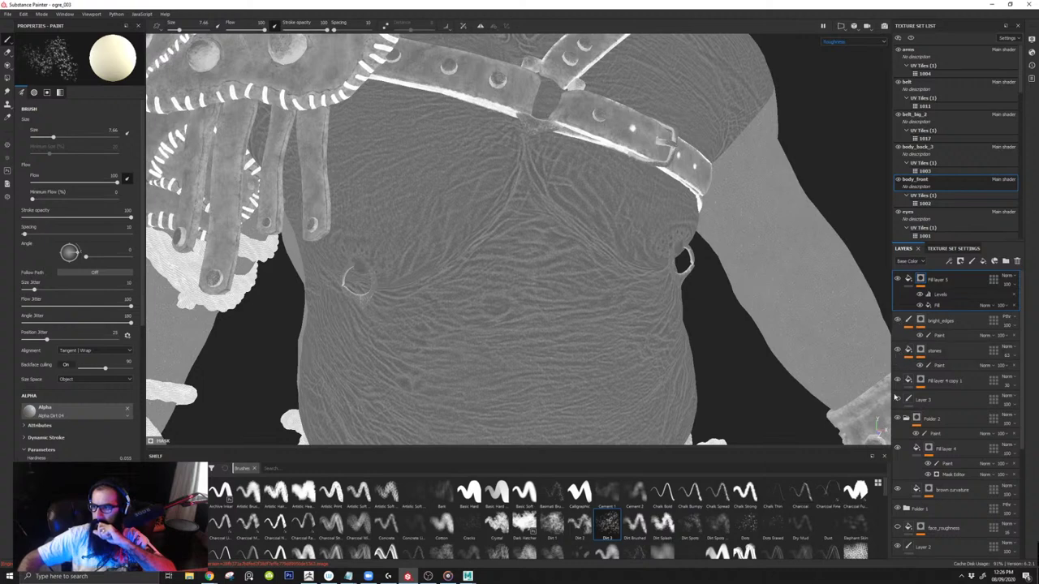
Step: Delete the face_roughness layer from the body_front layer stack
{"action": "scroll", "coordinate": [897, 380], "scroll_direction": "down", "scroll_amount": 3}
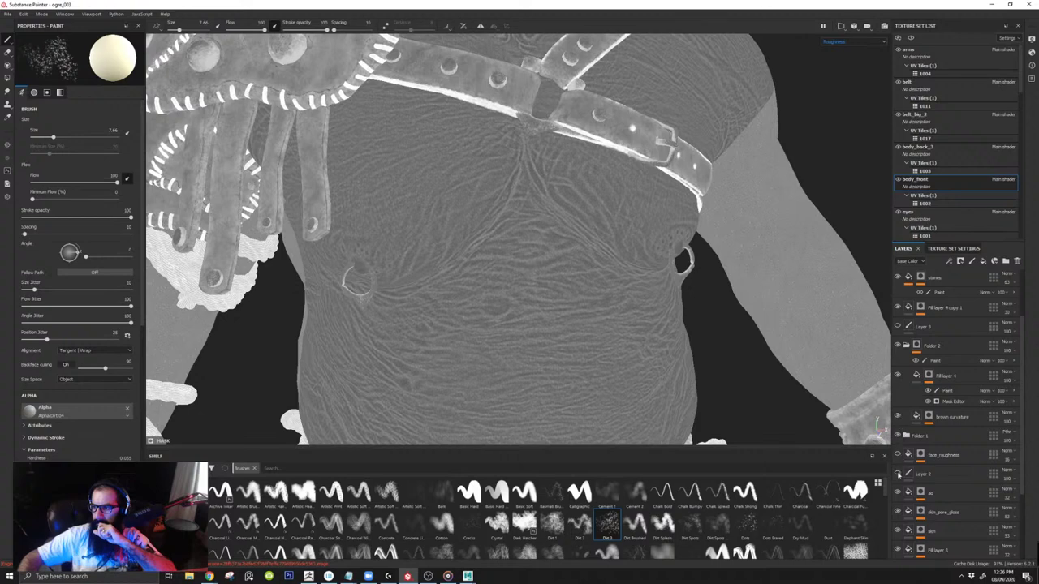
{"action": "scroll", "coordinate": [933, 454], "scroll_direction": "down", "scroll_amount": 1}
{"action": "left_click", "coordinate": [944, 430]}
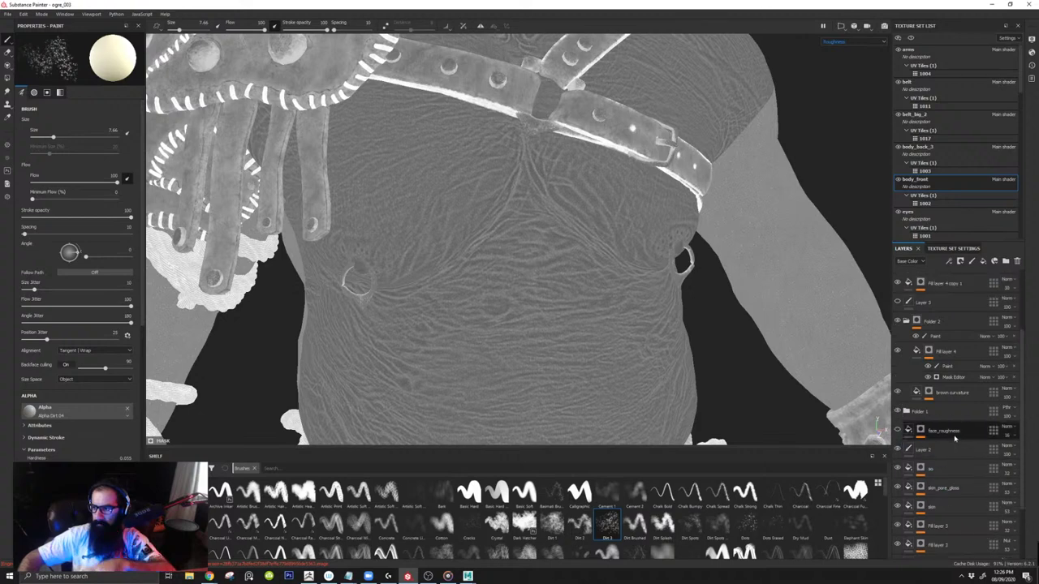
{"action": "key", "text": "Delete"}
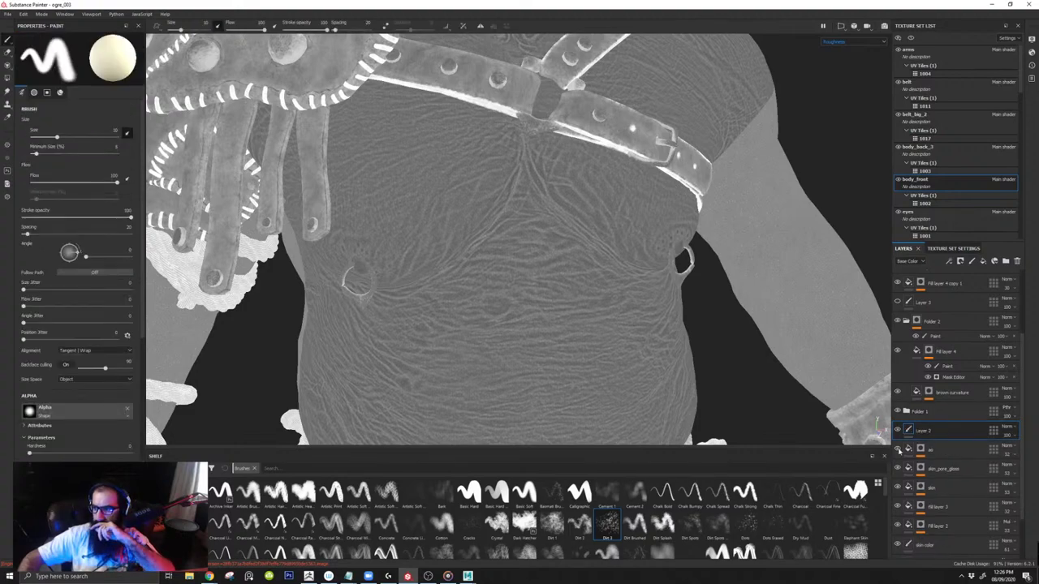
Step: Compare the torso's roughness with the skin_pore_gloss layer hidden and shown, and select that layer
{"action": "left_click", "coordinate": [898, 468]}
{"action": "left_click", "coordinate": [897, 468]}
{"action": "left_click", "coordinate": [898, 468]}
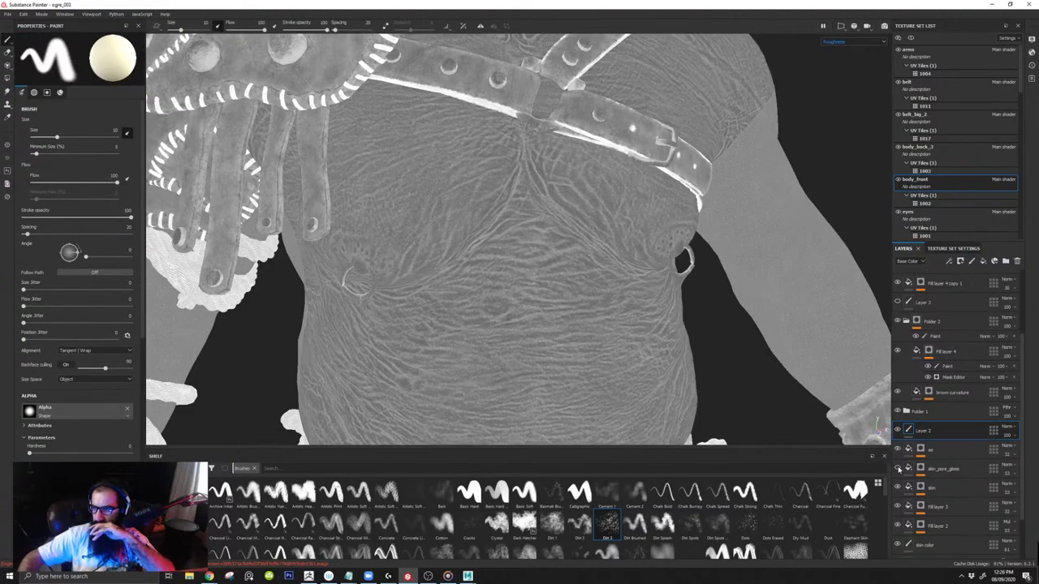
{"action": "left_click", "coordinate": [898, 468]}
{"action": "left_click", "coordinate": [923, 469]}
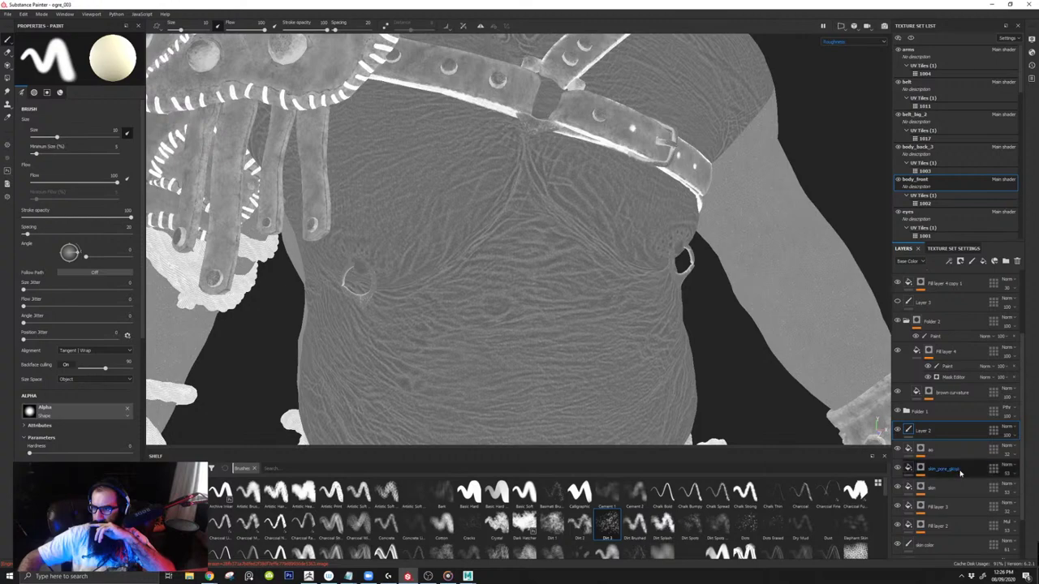
{"action": "scroll", "coordinate": [922, 450], "scroll_direction": "down", "scroll_amount": 2}
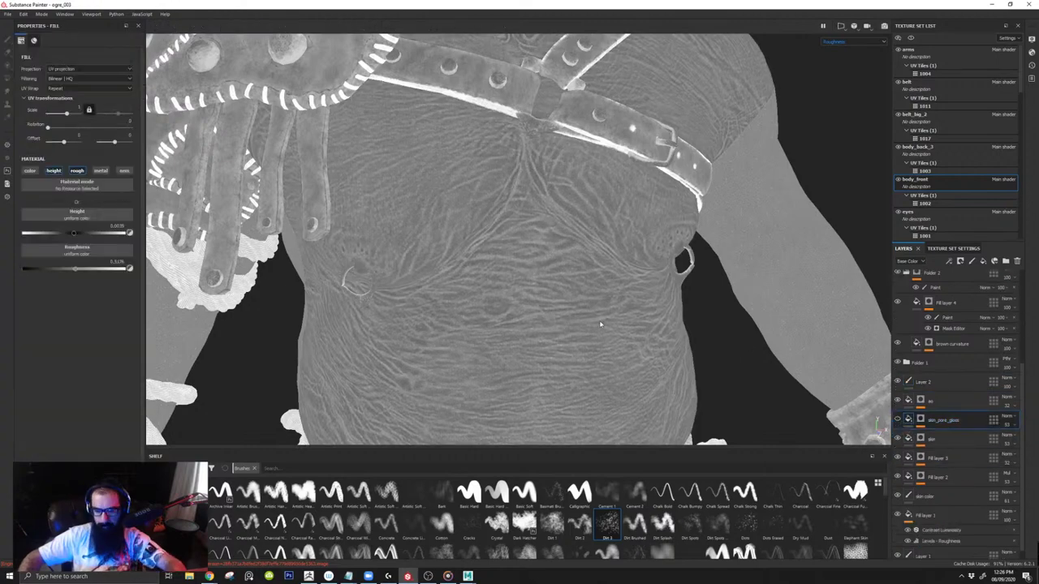
Step: Hide the skin_pore_gloss layer, checking the torso in the material and roughness views
{"action": "key", "text": "m"}
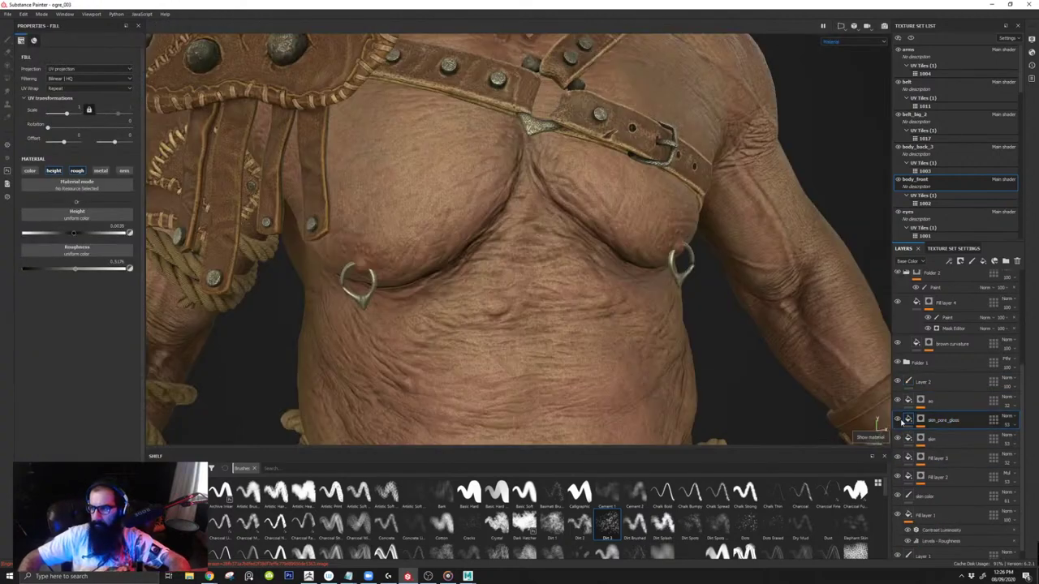
{"action": "right_click_drag", "start_coordinate": [706, 333], "coordinate": [629, 280], "text": "alt"}
{"action": "middle_click_drag", "start_coordinate": [629, 280], "coordinate": [581, 215], "text": "alt"}
{"action": "left_click_drag", "start_coordinate": [581, 215], "coordinate": [607, 210], "text": "alt"}
{"action": "key", "text": "b"}
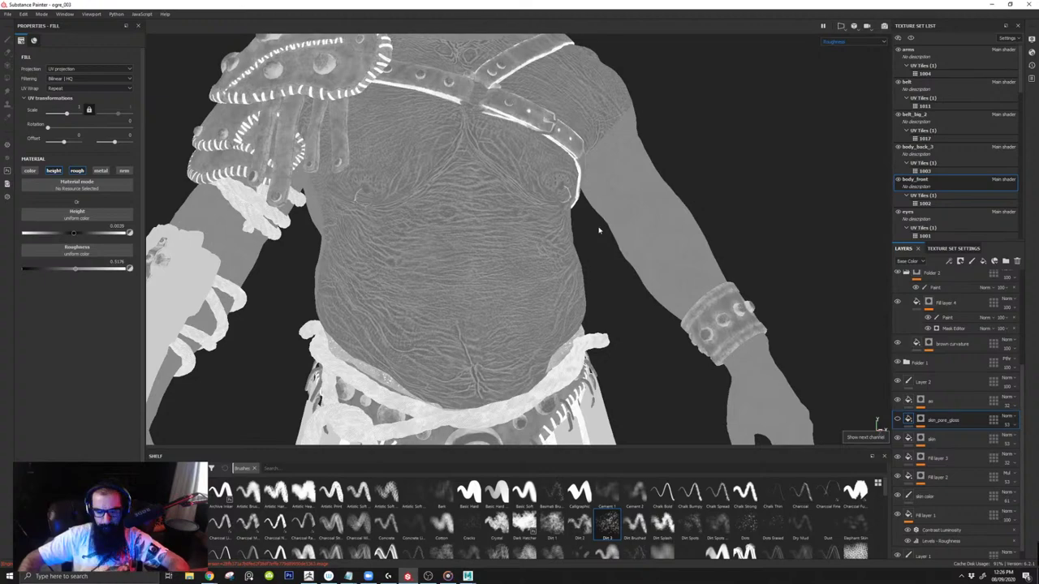
{"action": "key", "text": "m"}
{"action": "key", "text": "c"}
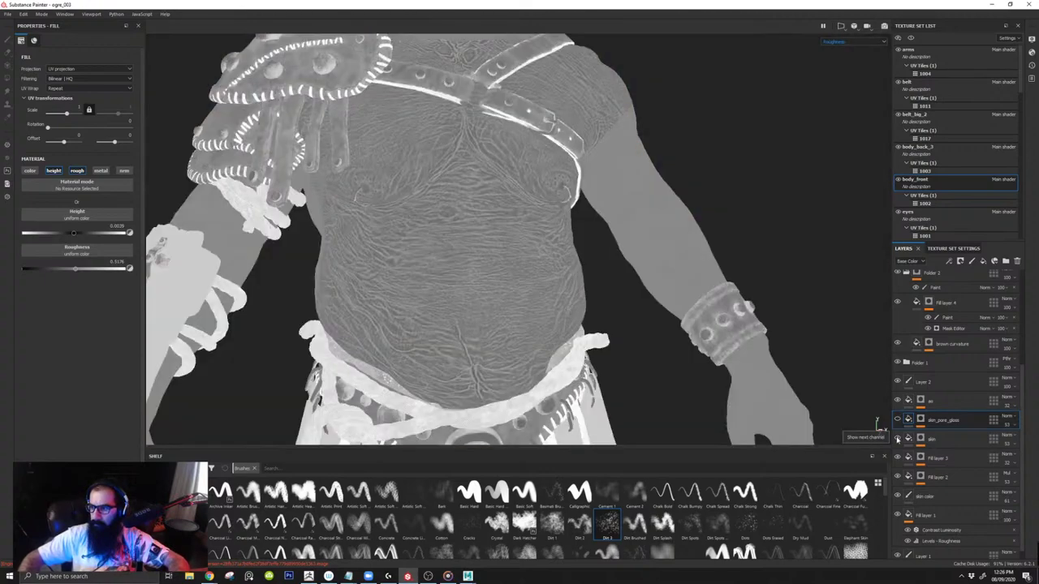
Step: Compare the torso's roughness with the skin layer hidden and shown, and select the skin layer
{"action": "left_click", "coordinate": [898, 438]}
{"action": "left_click", "coordinate": [898, 438]}
{"action": "left_click", "coordinate": [898, 438]}
{"action": "left_click", "coordinate": [898, 439]}
{"action": "left_click", "coordinate": [932, 438]}
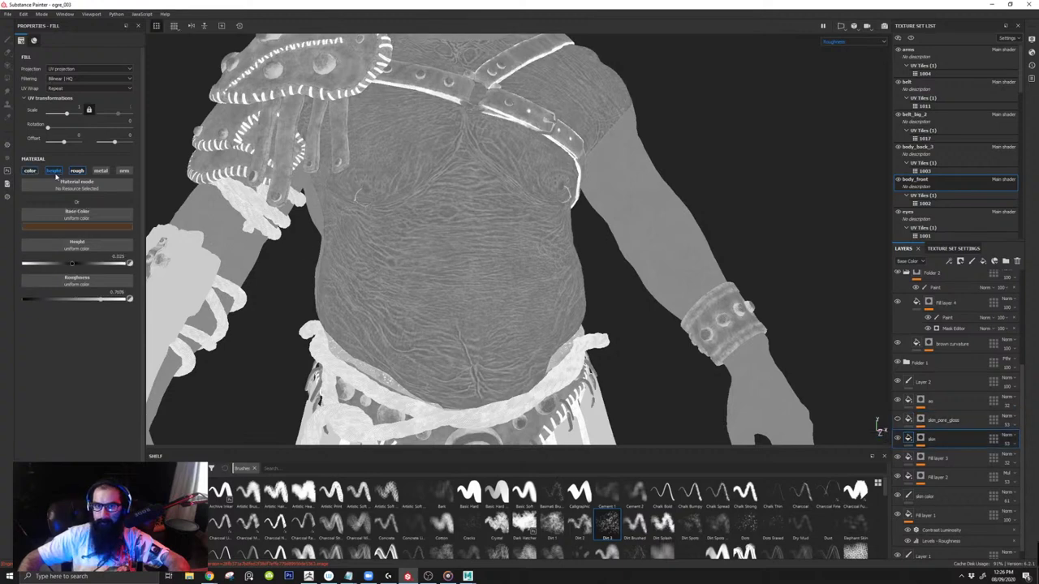
Step: Try the skin layer without its roughness channel, comparing the torso in material view, and turn the channel back on
{"action": "left_click", "coordinate": [77, 171]}
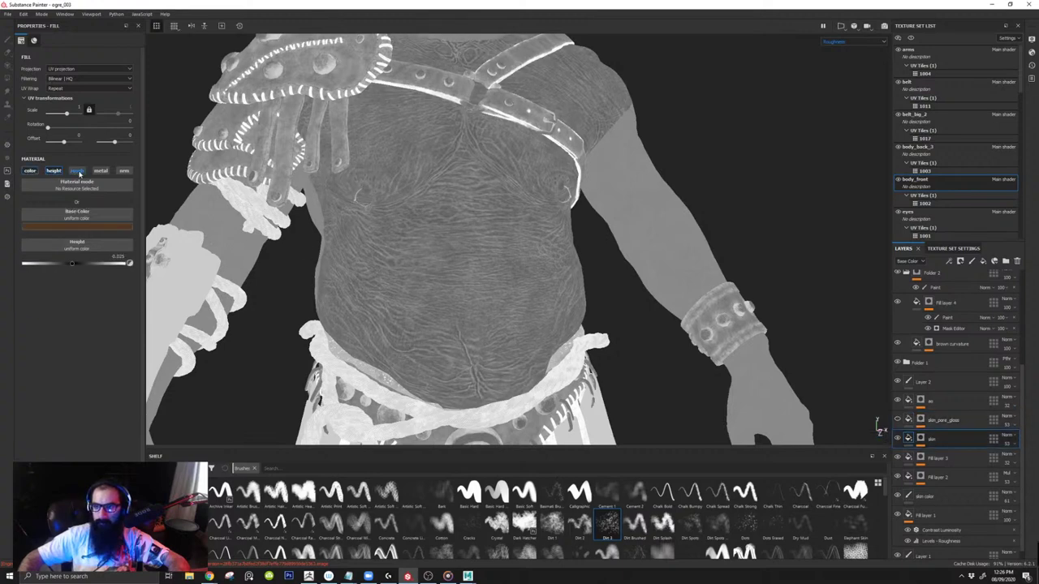
{"action": "middle_click_drag", "start_coordinate": [484, 260], "coordinate": [547, 285], "text": "alt"}
{"action": "key", "text": "m"}
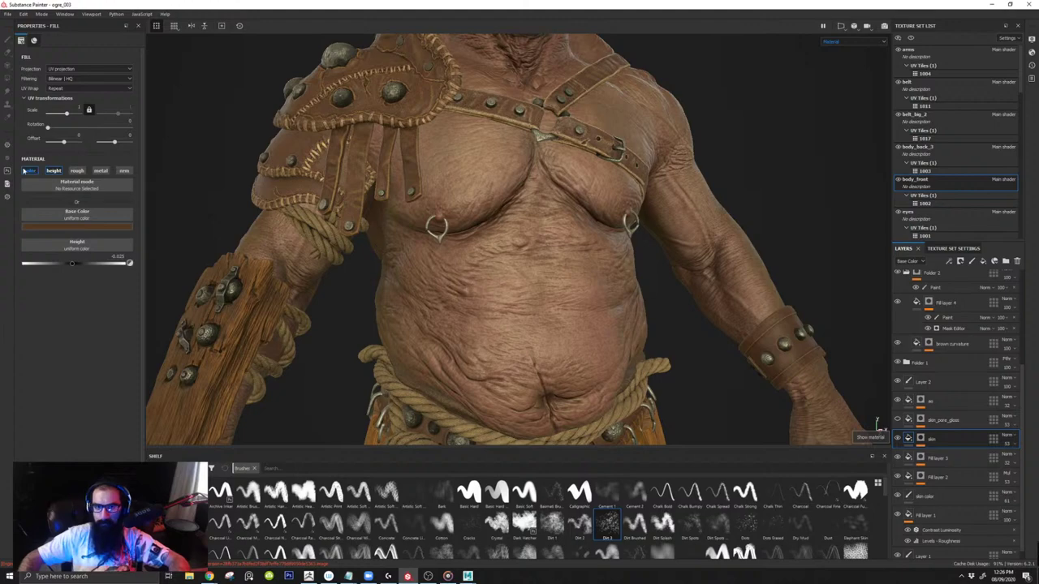
{"action": "left_click", "coordinate": [79, 172]}
{"action": "left_click", "coordinate": [79, 174]}
{"action": "left_click", "coordinate": [78, 172]}
Step: Examine the ogre's belly skin up close in material view, toggling Fill layer 3 to compare its effect
{"action": "left_click_drag", "start_coordinate": [583, 297], "coordinate": [682, 291], "text": "alt"}
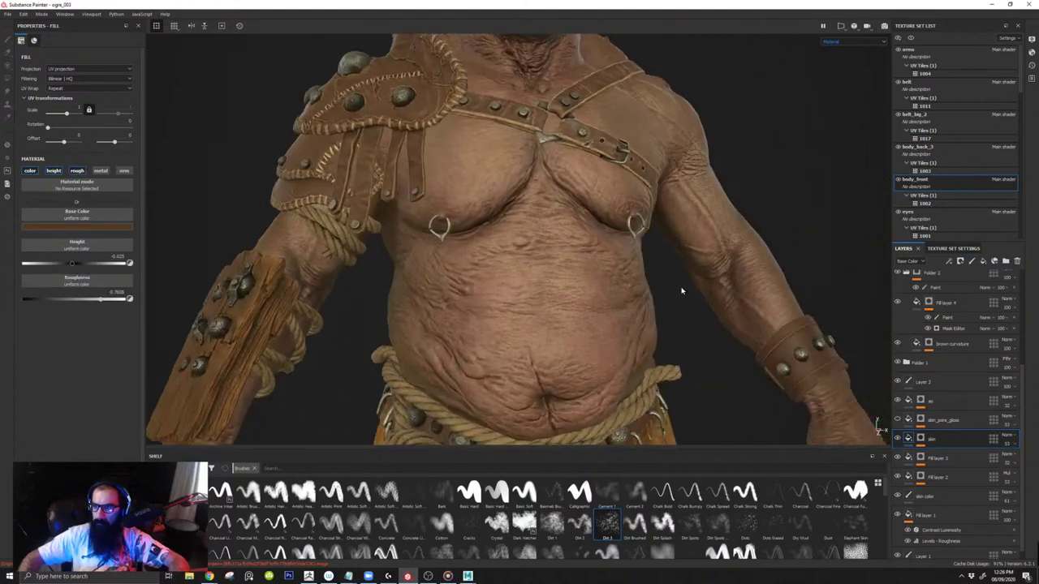
{"action": "right_click_drag", "start_coordinate": [682, 291], "coordinate": [641, 324], "text": "alt"}
{"action": "middle_click_drag", "start_coordinate": [641, 325], "coordinate": [569, 252], "text": "alt"}
{"action": "mouse_move", "coordinate": [568, 251]}
{"action": "left_mouse_down", "text": "alt"}
{"action": "mouse_move", "coordinate": [608, 271]}
{"action": "mouse_move", "coordinate": [578, 268]}
{"action": "left_mouse_up", "text": "alt"}
{"action": "left_click", "coordinate": [899, 458]}
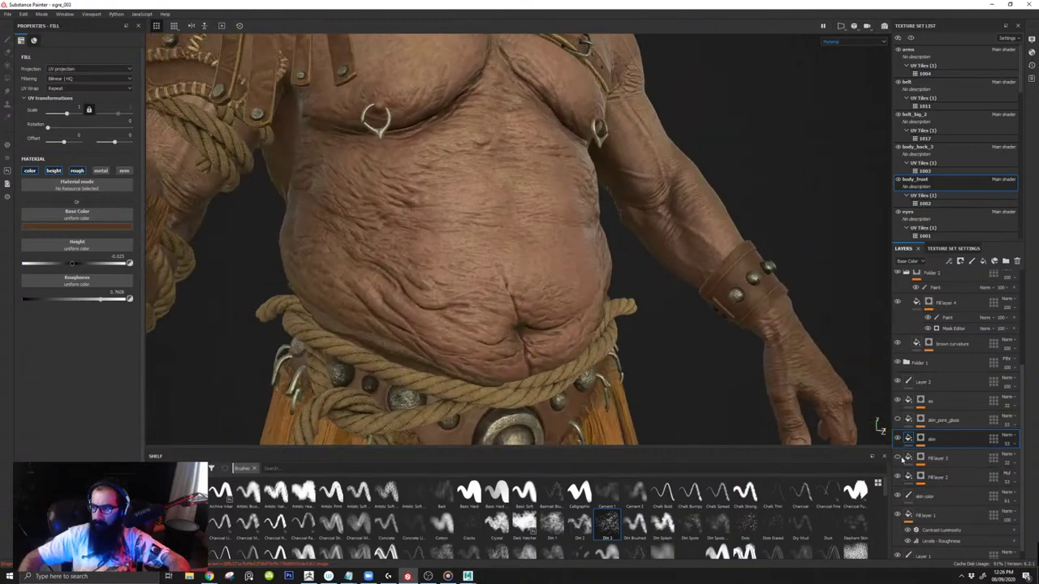
{"action": "right_click_drag", "start_coordinate": [813, 373], "coordinate": [720, 378], "text": "alt"}
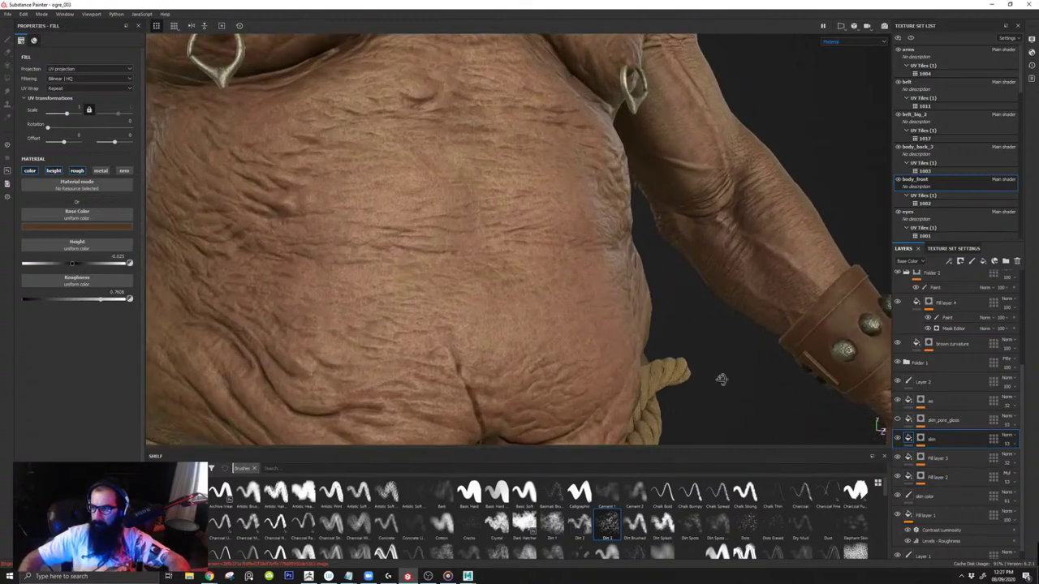
{"action": "left_click_drag", "start_coordinate": [719, 378], "coordinate": [735, 375], "text": "alt"}
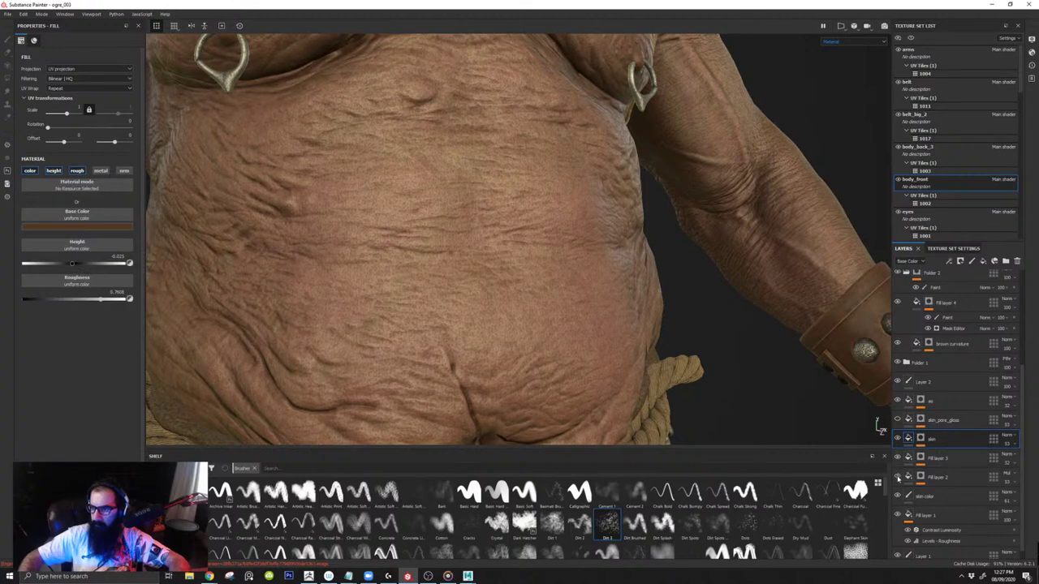
{"action": "scroll", "coordinate": [501, 270], "scroll_direction": "down", "scroll_amount": 5}
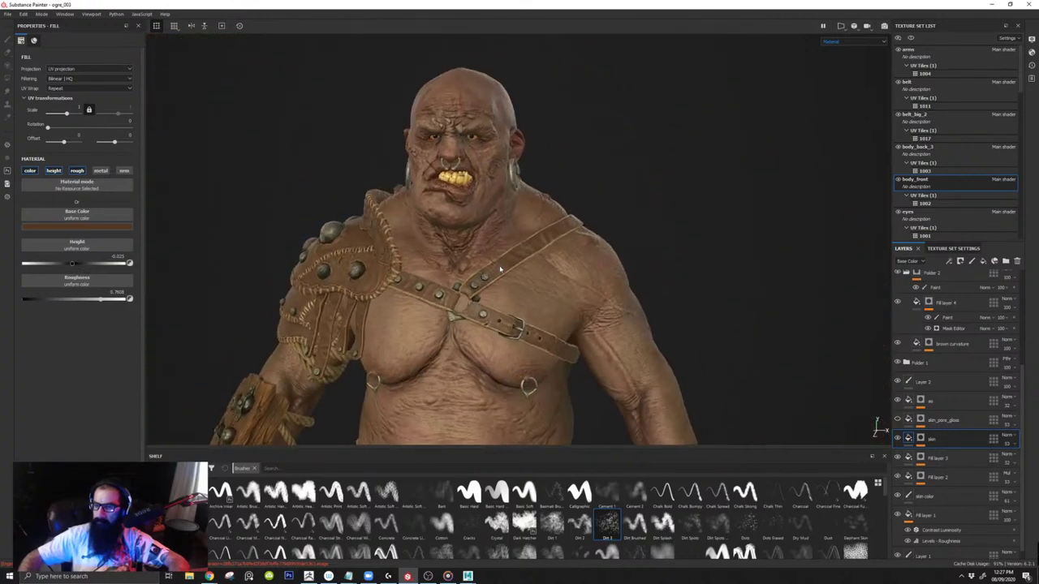
Step: Show the roughness channel and examine the ogre's neck and upper chest up close
{"action": "key", "text": "c"}
{"action": "key", "text": "c"}
{"action": "key", "text": "c"}
{"action": "right_click_drag", "start_coordinate": [500, 270], "coordinate": [641, 281], "text": "alt"}
{"action": "left_click_drag", "start_coordinate": [641, 280], "coordinate": [588, 296], "text": "alt"}
{"action": "middle_click_drag", "start_coordinate": [588, 297], "coordinate": [501, 264], "text": "alt"}
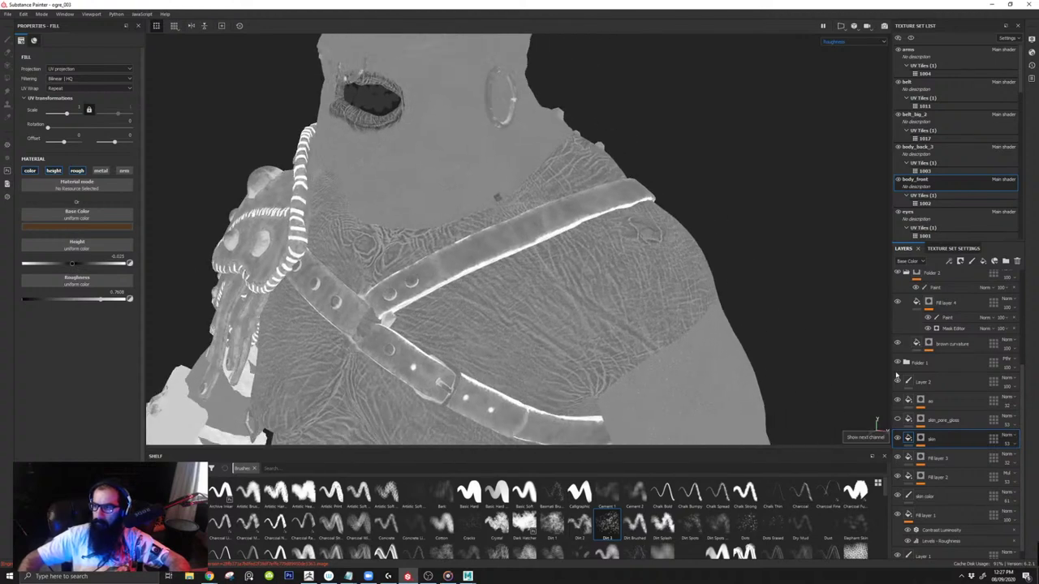
Step: Compare the body_front roughness with Fill layer 5 hidden and shown, examining the chest from several angles
{"action": "scroll", "coordinate": [897, 374], "scroll_direction": "up", "scroll_amount": 4}
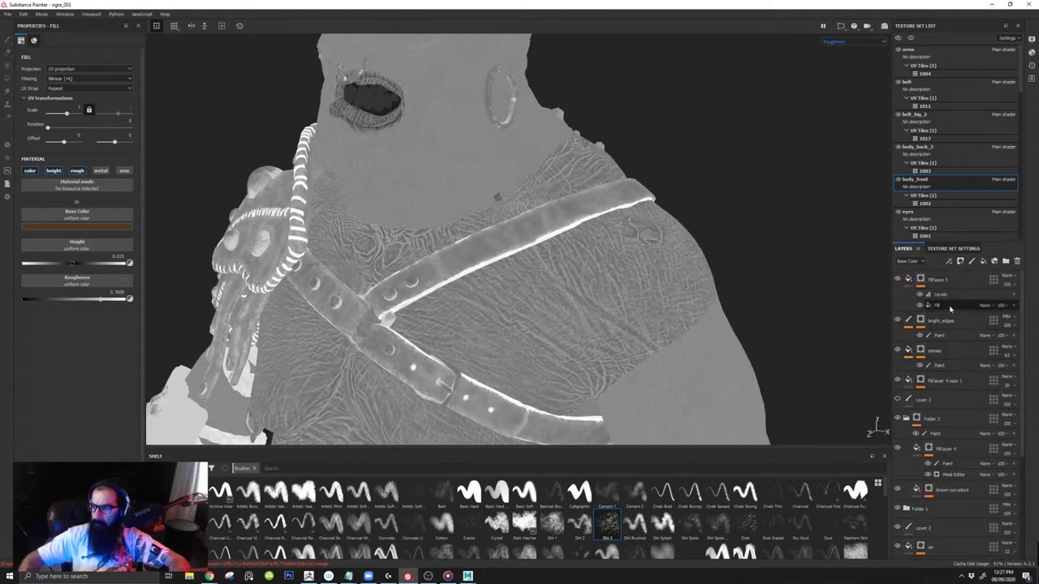
{"action": "left_click", "coordinate": [898, 279]}
{"action": "left_click", "coordinate": [898, 279]}
{"action": "left_click_drag", "start_coordinate": [434, 198], "coordinate": [509, 196], "text": "alt"}
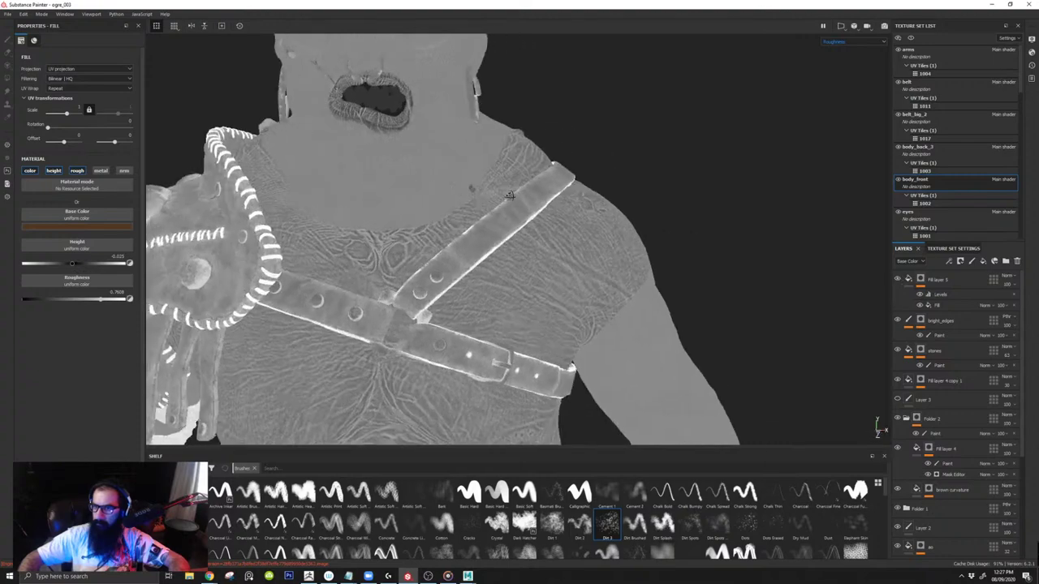
{"action": "right_click_drag", "start_coordinate": [509, 196], "coordinate": [479, 276], "text": "alt"}
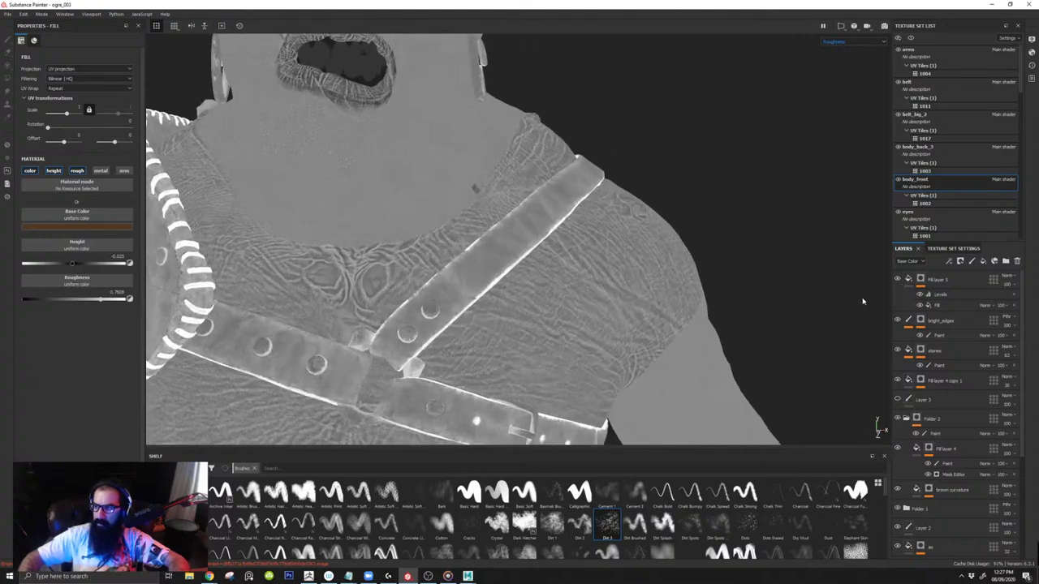
{"action": "left_click_drag", "start_coordinate": [388, 269], "coordinate": [752, 262], "text": "alt"}
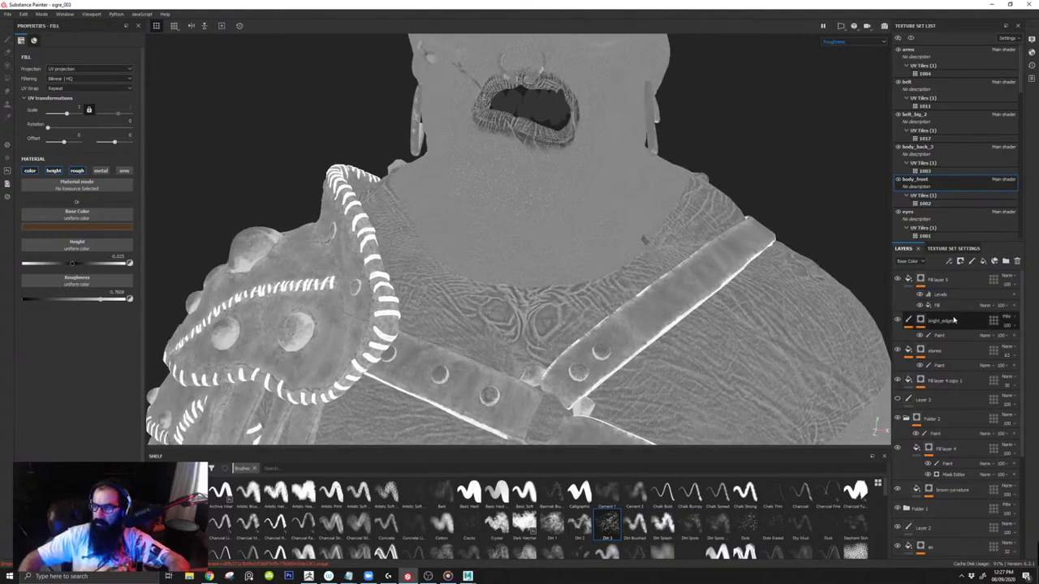
Step: Copy Fill layer 5 from body_front after checking its effect, and make head the active texture set
{"action": "left_click", "coordinate": [938, 279]}
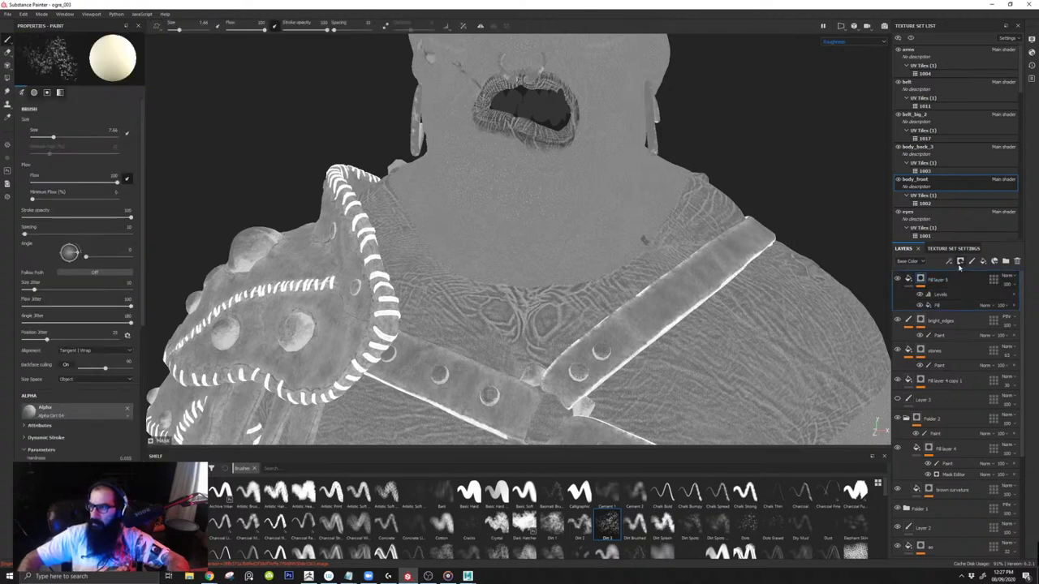
{"action": "left_click", "coordinate": [898, 279]}
{"action": "left_click", "coordinate": [898, 279]}
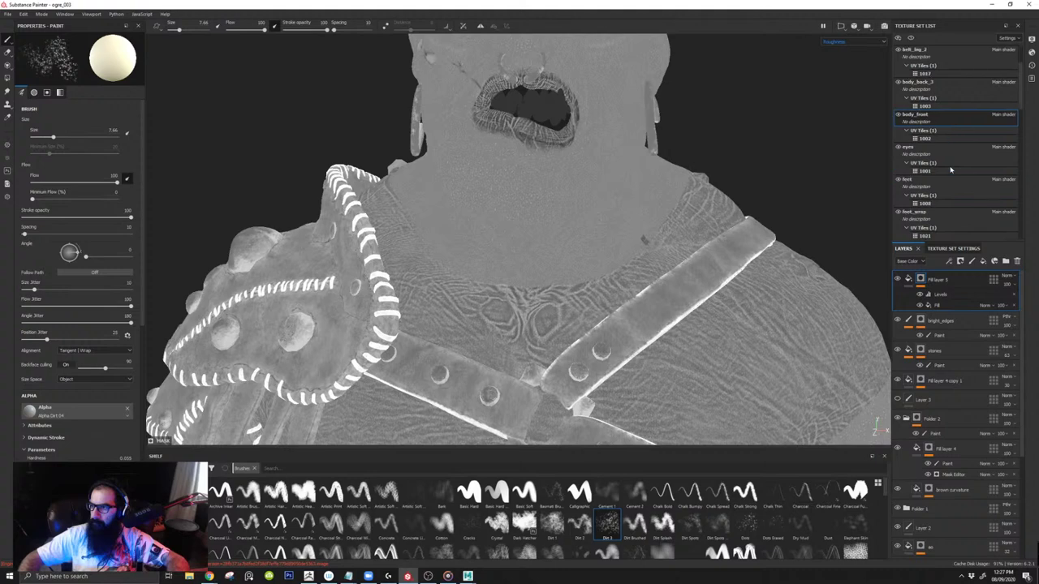
{"action": "scroll", "coordinate": [984, 108], "scroll_direction": "down", "scroll_amount": 5}
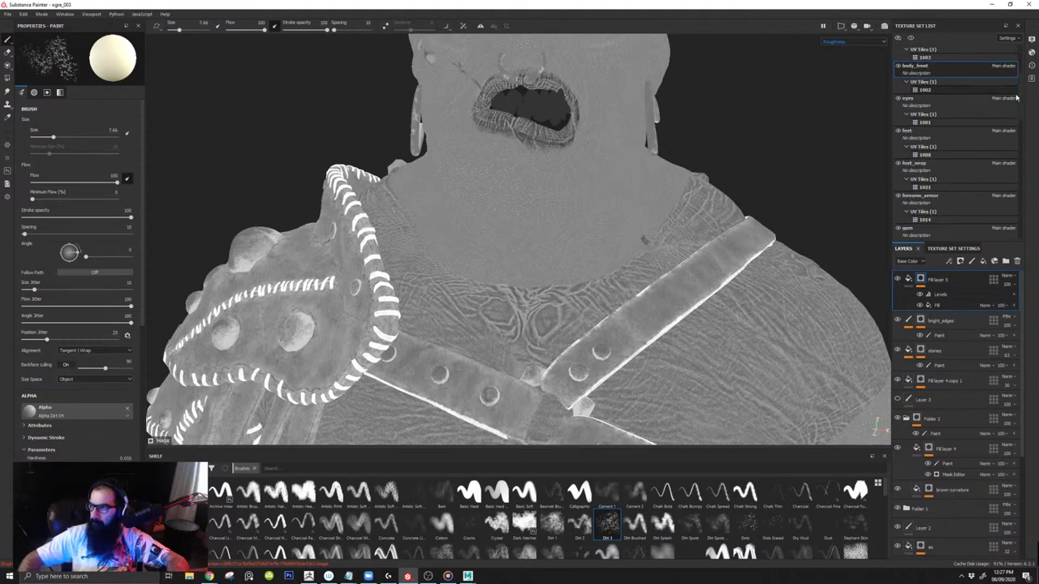
{"action": "scroll", "coordinate": [1014, 114], "scroll_direction": "down", "scroll_amount": 1}
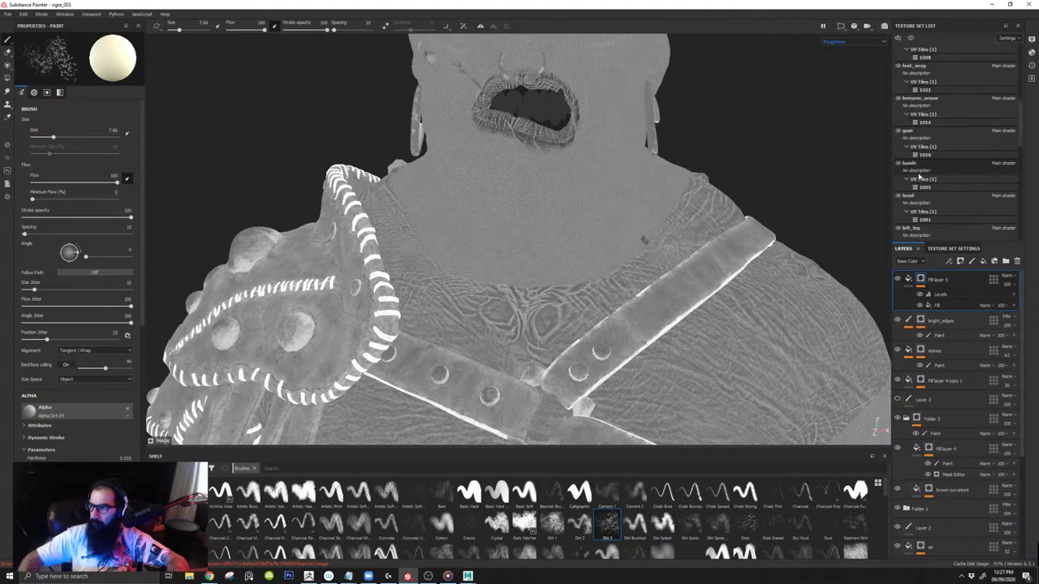
{"action": "left_click", "coordinate": [915, 202]}
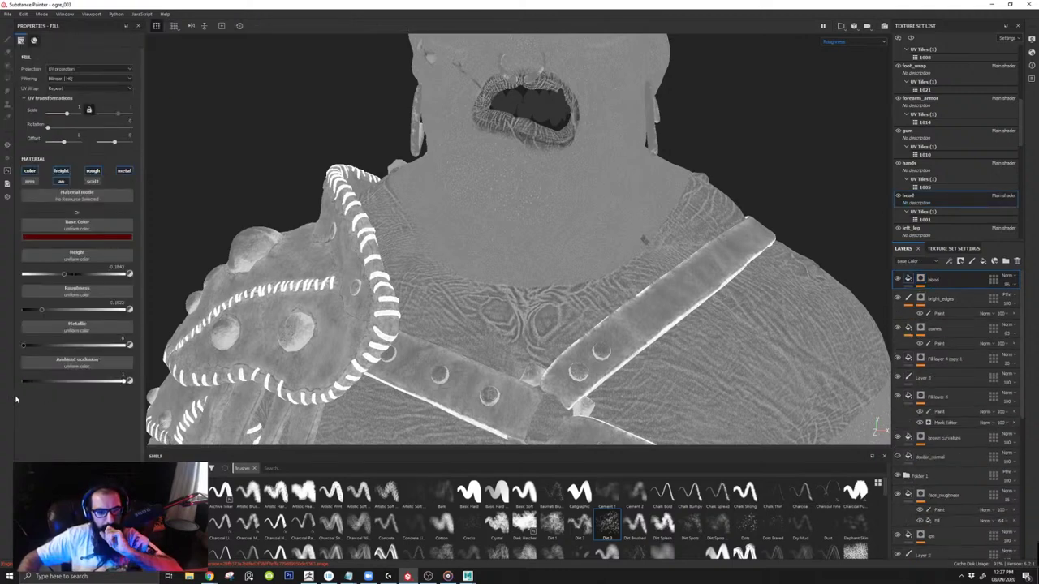
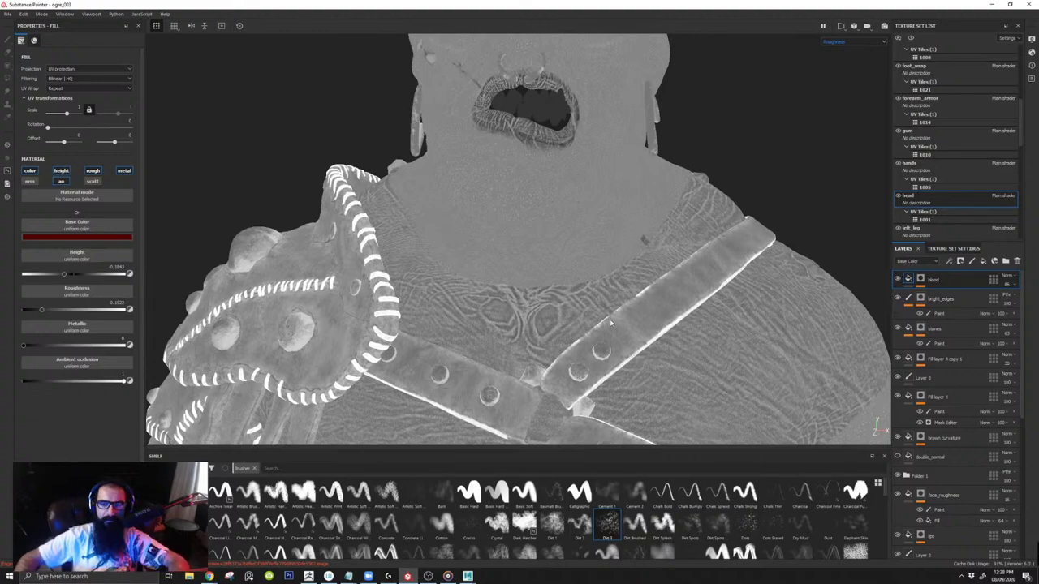
Step: View the ogre's head and torso together in material view
{"action": "right_click_drag", "start_coordinate": [611, 324], "coordinate": [318, 281], "text": "alt"}
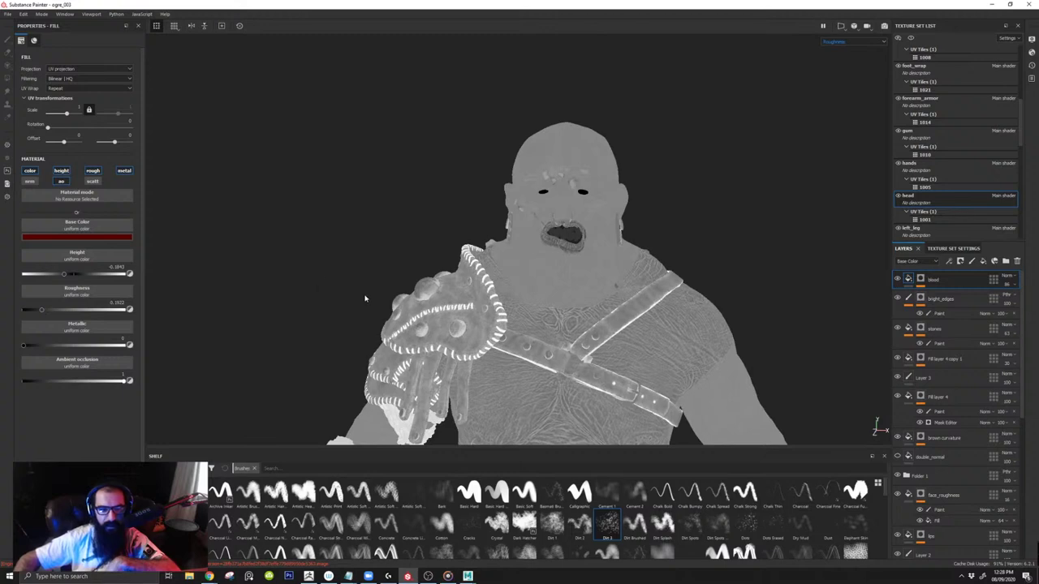
{"action": "key", "text": "c"}
{"action": "middle_click_drag", "start_coordinate": [628, 255], "coordinate": [573, 228], "text": "alt"}
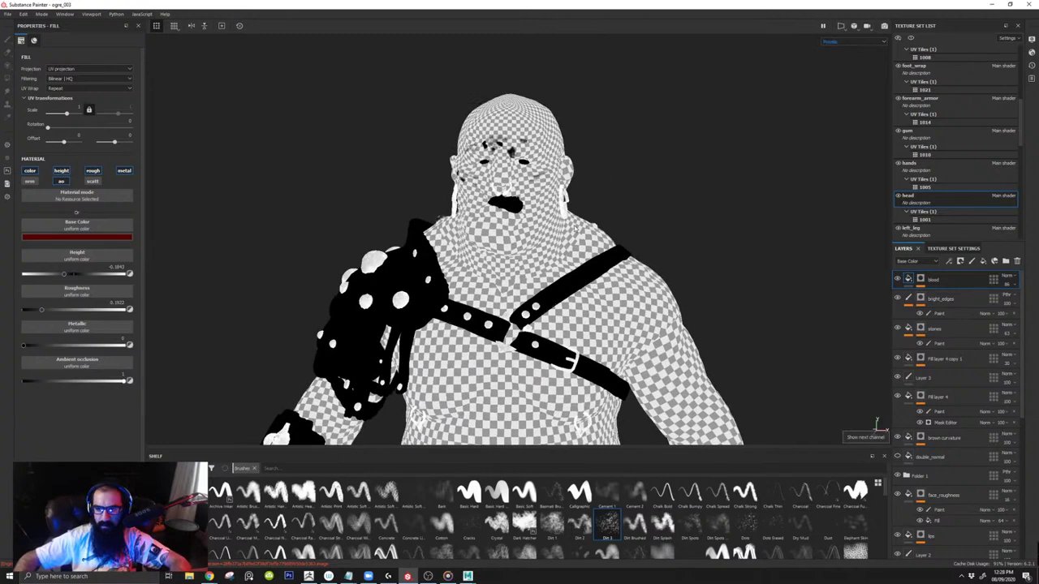
{"action": "key", "text": "m"}
{"action": "left_click_drag", "start_coordinate": [599, 240], "coordinate": [506, 266], "text": "alt"}
{"action": "right_click_drag", "start_coordinate": [506, 266], "coordinate": [712, 271], "text": "alt"}
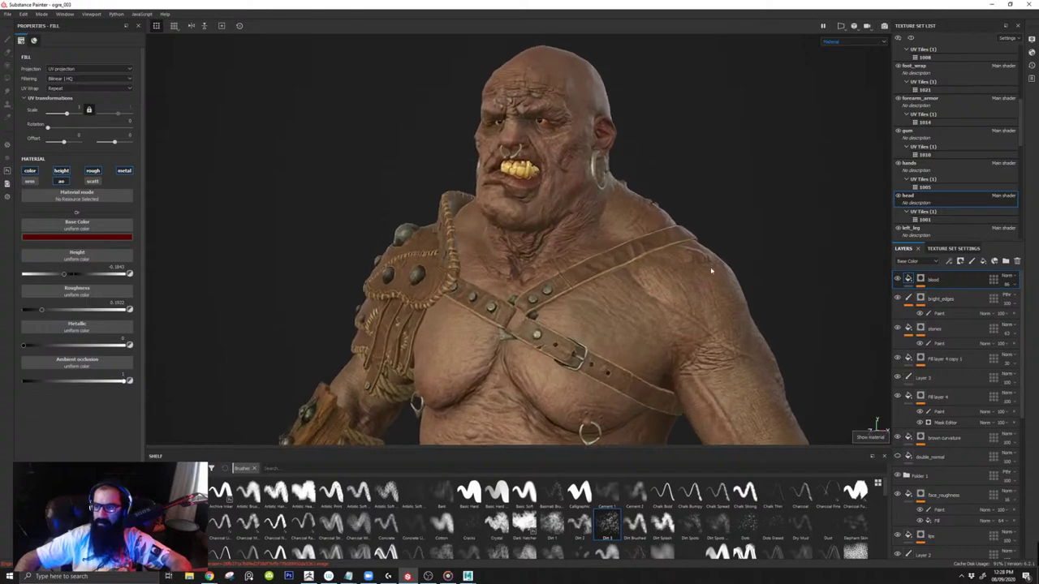
Step: Return to the roughness channel and hide and show the head texture set to compare it with the body
{"action": "key", "text": "c"}
{"action": "left_click_drag", "start_coordinate": [536, 262], "coordinate": [592, 262], "text": "alt"}
{"action": "middle_click_drag", "start_coordinate": [592, 263], "coordinate": [586, 328], "text": "alt"}
{"action": "key", "text": "c"}
{"action": "key", "text": "c"}
{"action": "key", "text": "c"}
{"action": "key", "text": "c"}
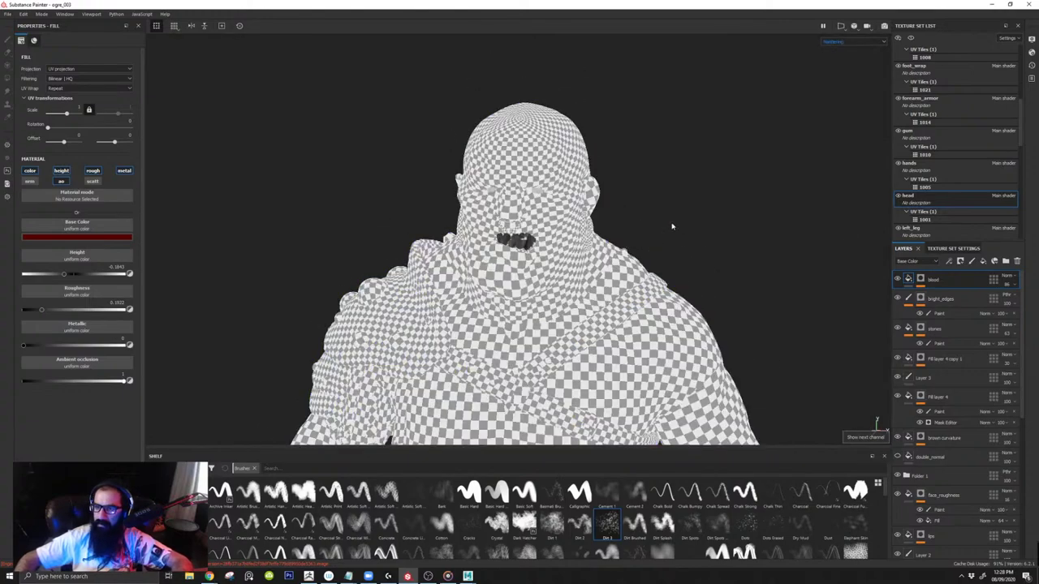
{"action": "key", "text": "c"}
{"action": "key", "text": "c"}
{"action": "key", "text": "c"}
{"action": "key", "text": "c"}
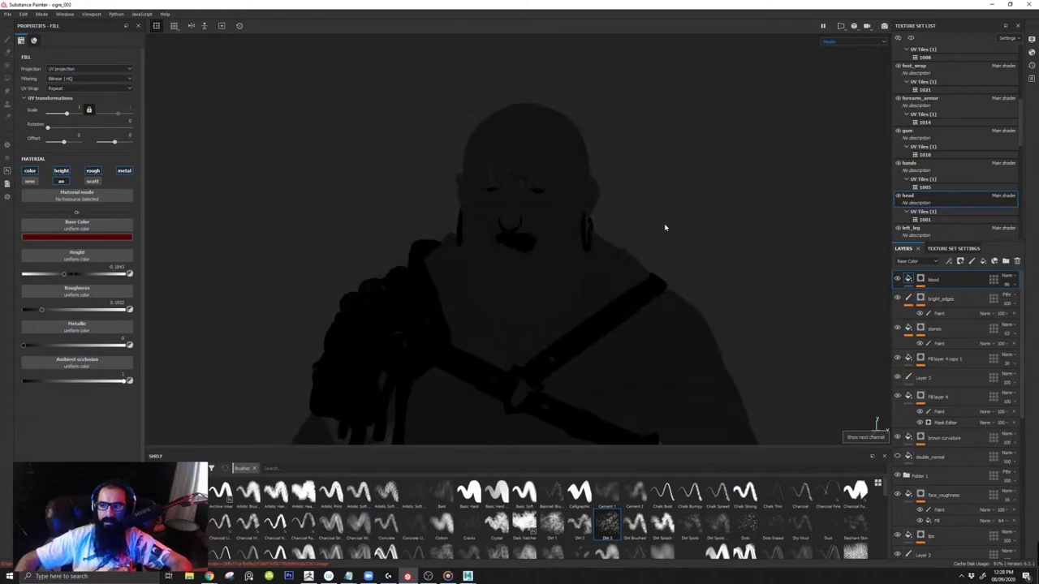
{"action": "scroll", "coordinate": [674, 226], "scroll_direction": "up", "scroll_amount": 2}
{"action": "left_click", "coordinate": [898, 196]}
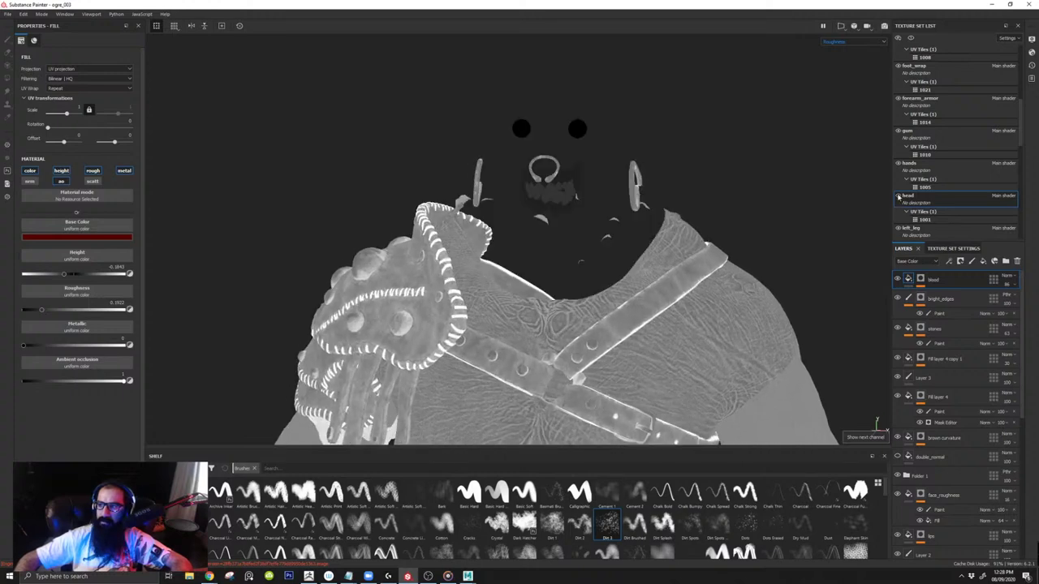
{"action": "left_click", "coordinate": [898, 196]}
Step: Check the effect of the face_roughness layer in the head's layer stack
{"action": "scroll", "coordinate": [901, 199], "scroll_direction": "down", "scroll_amount": 1}
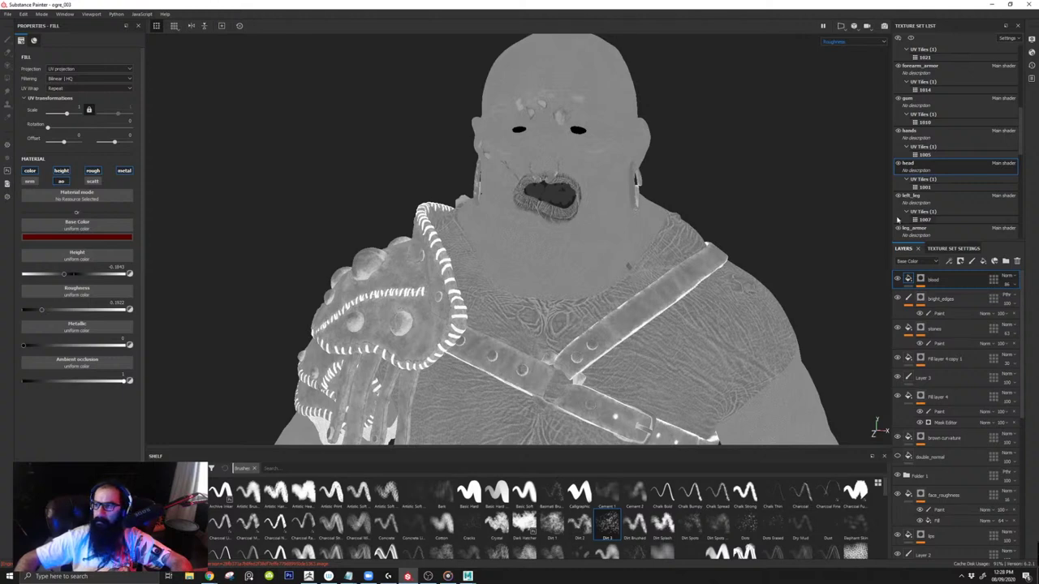
{"action": "scroll", "coordinate": [940, 316], "scroll_direction": "down", "scroll_amount": 2}
{"action": "scroll", "coordinate": [939, 317], "scroll_direction": "down", "scroll_amount": 2}
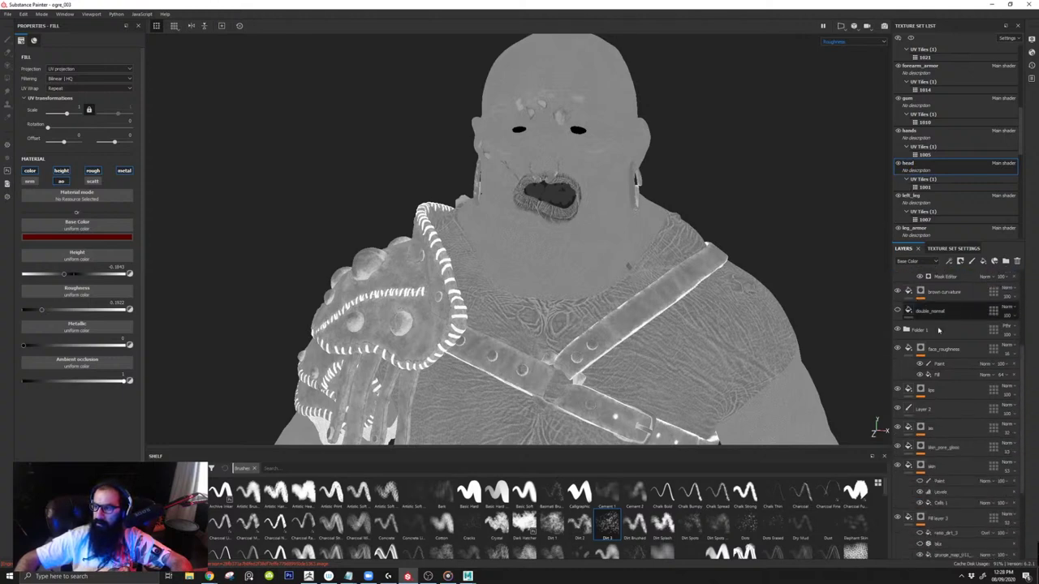
{"action": "left_click", "coordinate": [899, 350]}
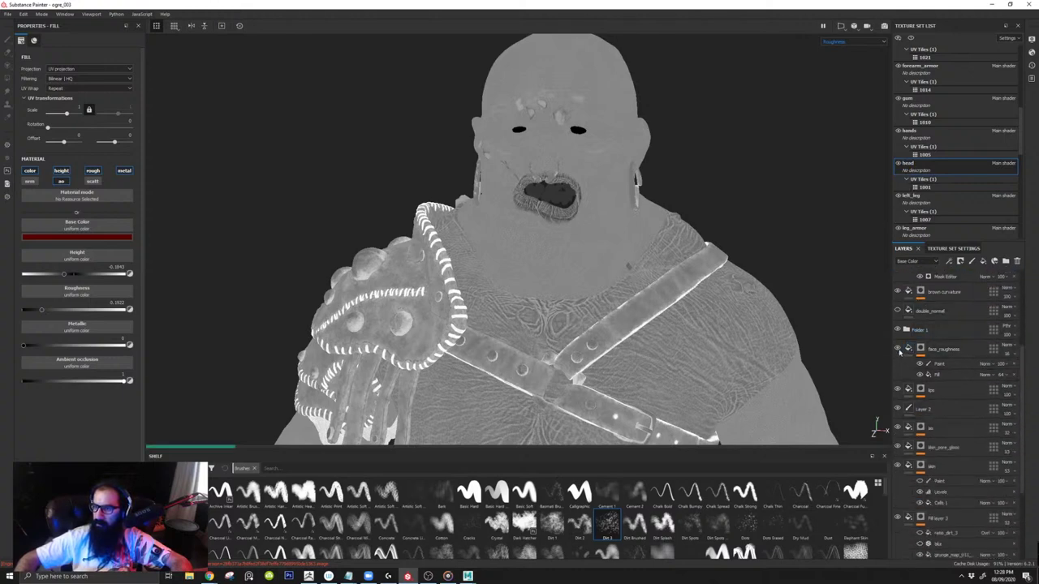
Step: Paste Fill layer 5 above the blood layer in the head texture set and inspect the face's roughness
{"action": "scroll", "coordinate": [538, 203], "scroll_direction": "up", "scroll_amount": 2}
{"action": "scroll", "coordinate": [952, 364], "scroll_direction": "up", "scroll_amount": 4}
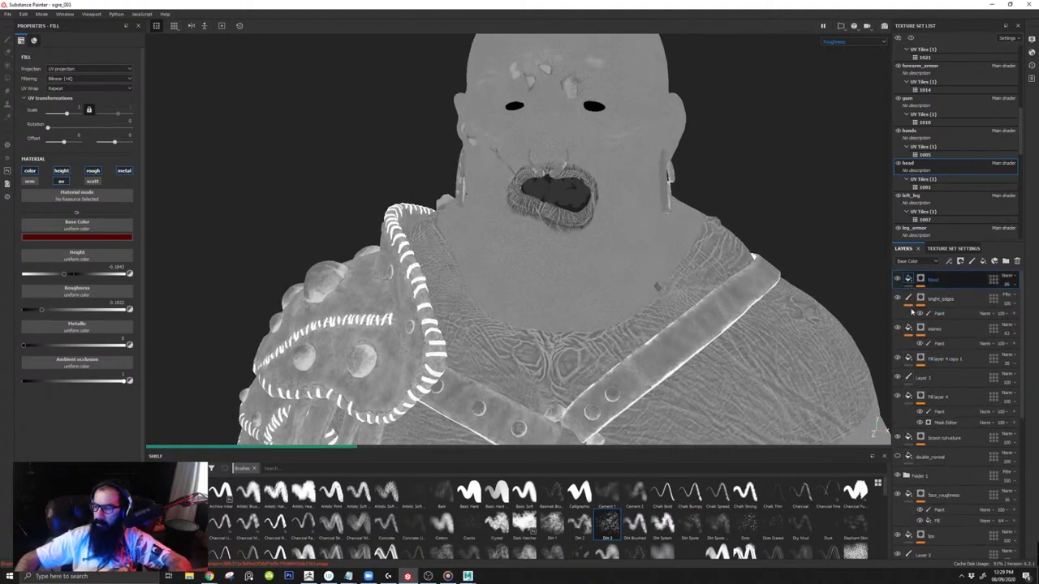
{"action": "key", "text": "ctrl+v"}
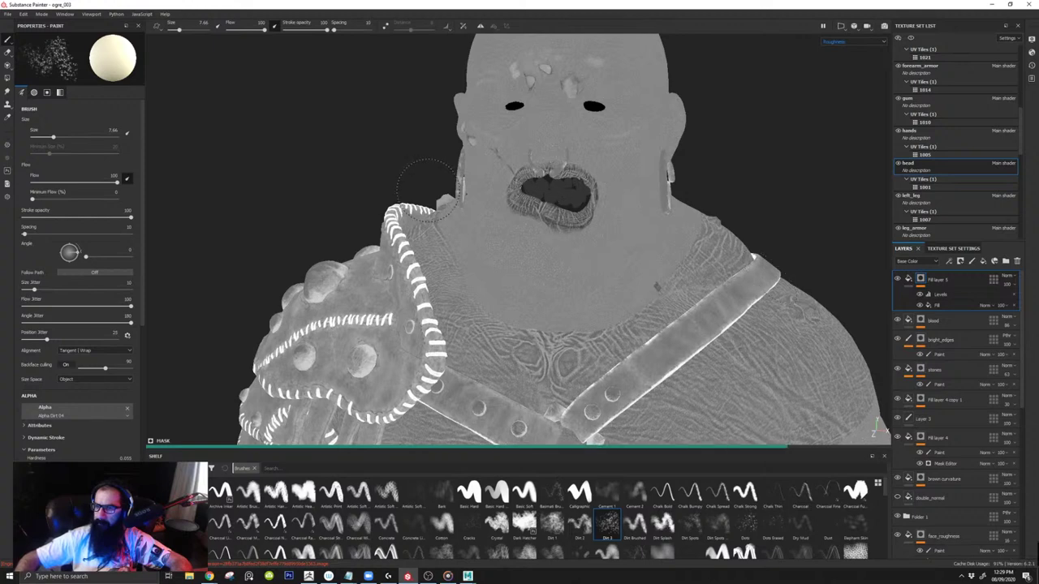
{"action": "left_click_drag", "start_coordinate": [426, 183], "coordinate": [816, 296], "text": "alt"}
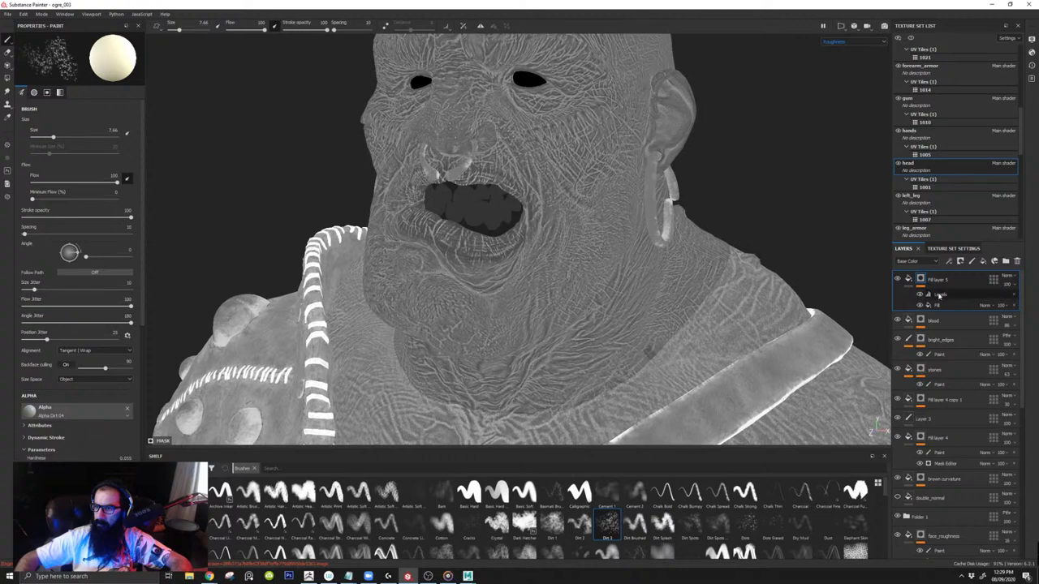
Step: Try adjusting the Levels in Fill layer 5's mask, comparing the face with the layer and the Levels effect off
{"action": "left_click", "coordinate": [939, 295]}
{"action": "mouse_move", "coordinate": [116, 96]}
{"action": "left_mouse_down"}
{"action": "mouse_move", "coordinate": [34, 99]}
{"action": "mouse_move", "coordinate": [116, 97]}
{"action": "left_mouse_up"}
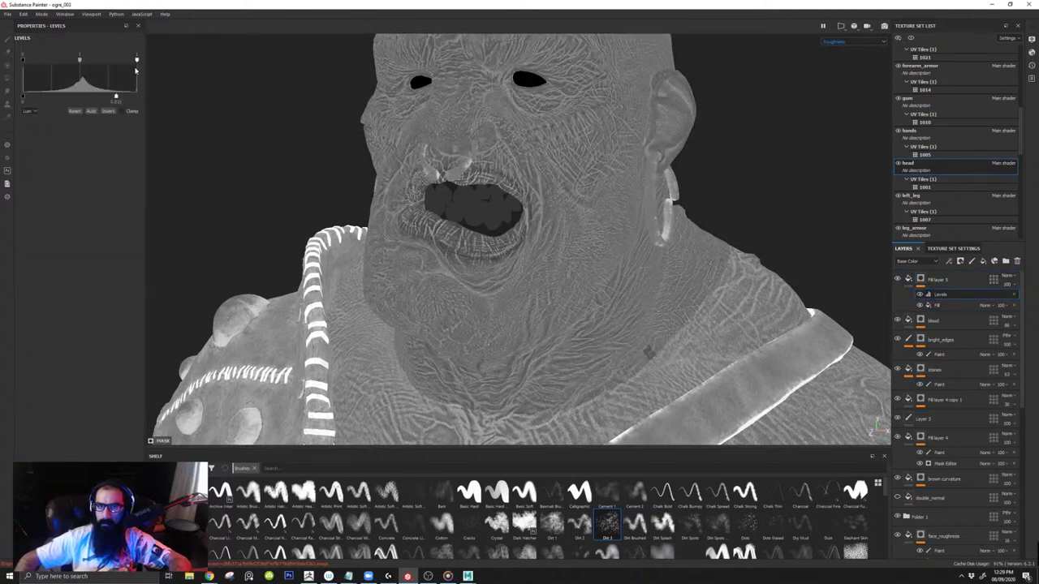
{"action": "mouse_move", "coordinate": [80, 60]}
{"action": "left_mouse_down"}
{"action": "mouse_move", "coordinate": [66, 61]}
{"action": "mouse_move", "coordinate": [122, 61]}
{"action": "mouse_move", "coordinate": [75, 63]}
{"action": "mouse_move", "coordinate": [93, 72]}
{"action": "mouse_move", "coordinate": [82, 71]}
{"action": "left_mouse_up"}
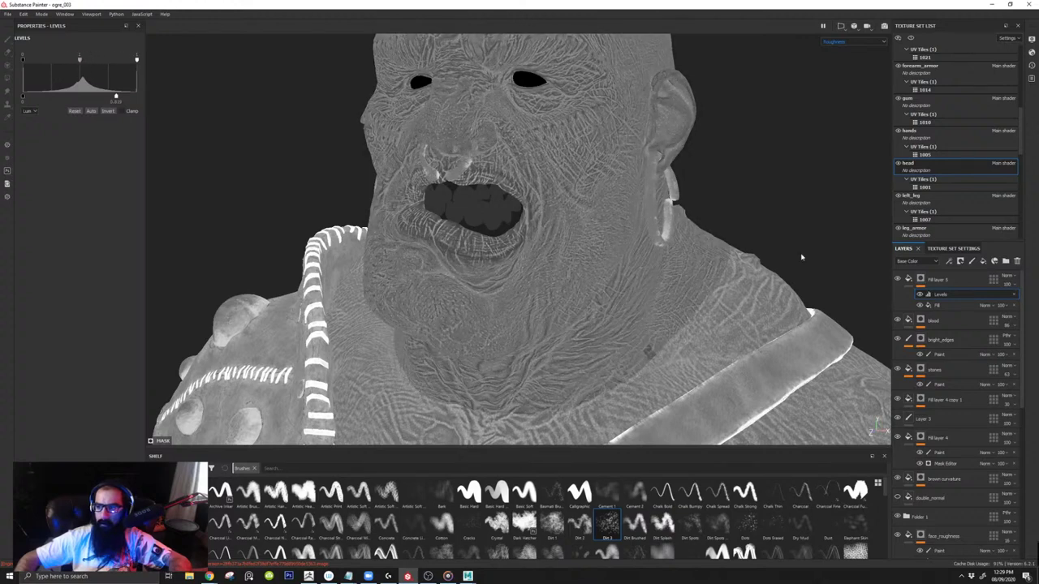
{"action": "left_click", "coordinate": [898, 279]}
{"action": "left_click", "coordinate": [898, 279]}
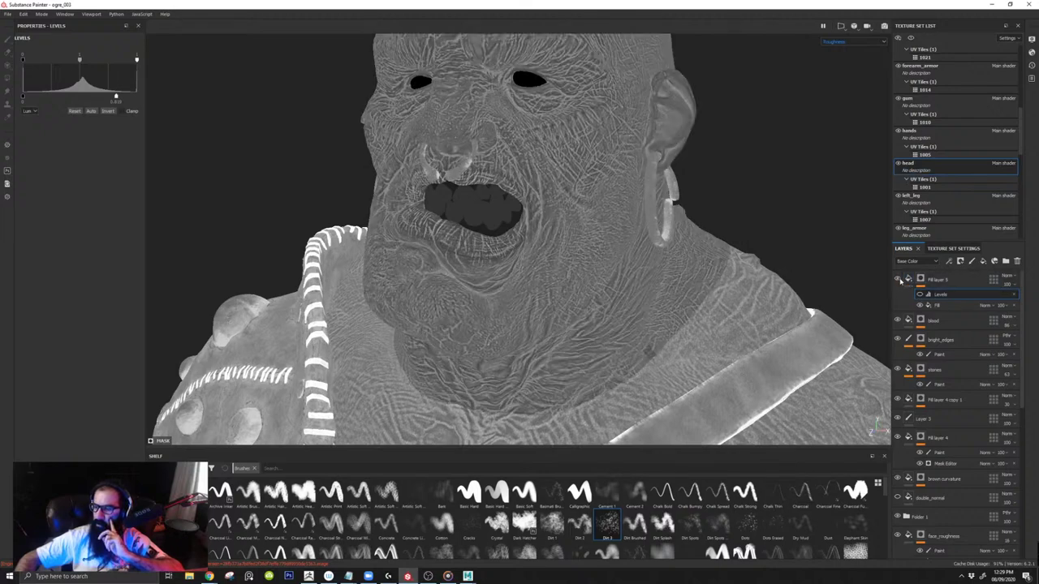
{"action": "left_click", "coordinate": [898, 280]}
{"action": "left_click", "coordinate": [898, 281]}
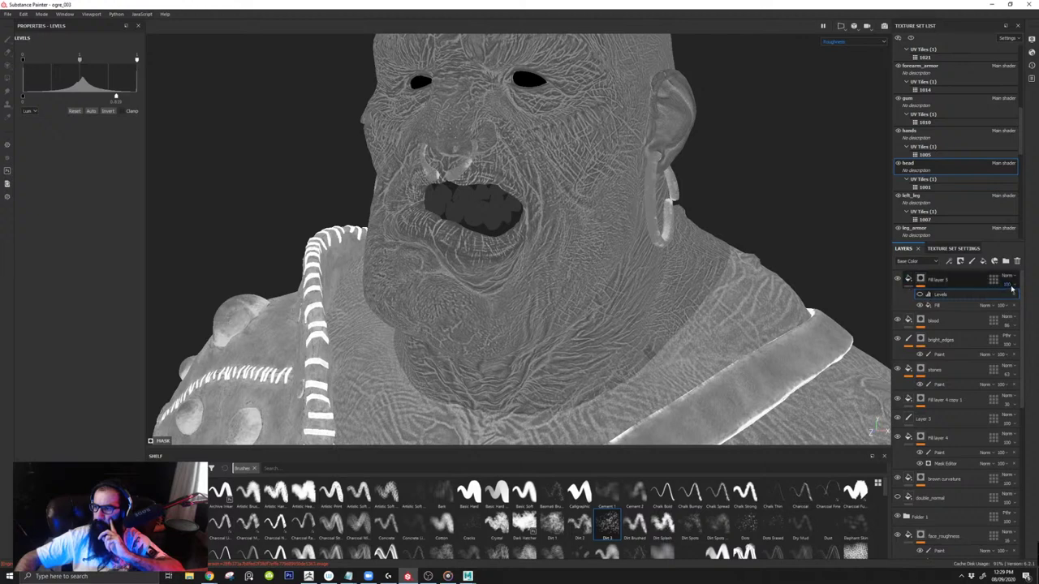
Step: Lower the opacity of the head's Fill layer 5 in the Roughness channel and check the seam between neck and chest
{"action": "left_click", "coordinate": [1010, 286]}
{"action": "left_click", "coordinate": [916, 261]}
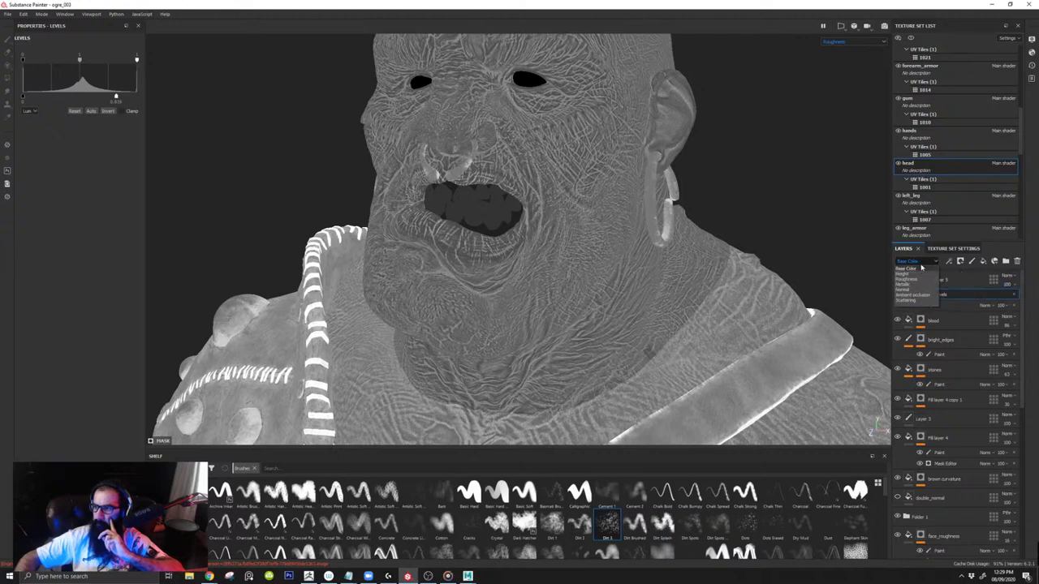
{"action": "left_click", "coordinate": [918, 279]}
{"action": "mouse_move", "coordinate": [1013, 302]}
{"action": "left_mouse_down"}
{"action": "mouse_move", "coordinate": [1021, 301]}
{"action": "mouse_move", "coordinate": [1000, 301]}
{"action": "left_mouse_up"}
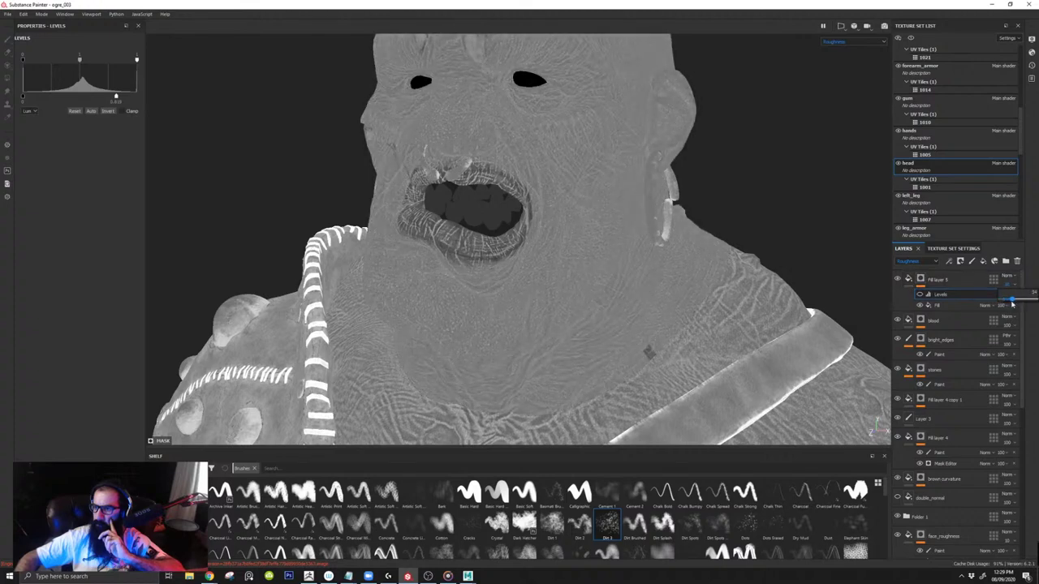
{"action": "right_click_drag", "start_coordinate": [623, 294], "coordinate": [637, 302], "text": "alt"}
{"action": "left_click_drag", "start_coordinate": [637, 302], "coordinate": [545, 349], "text": "alt"}
{"action": "middle_click_drag", "start_coordinate": [545, 349], "coordinate": [517, 216], "text": "alt"}
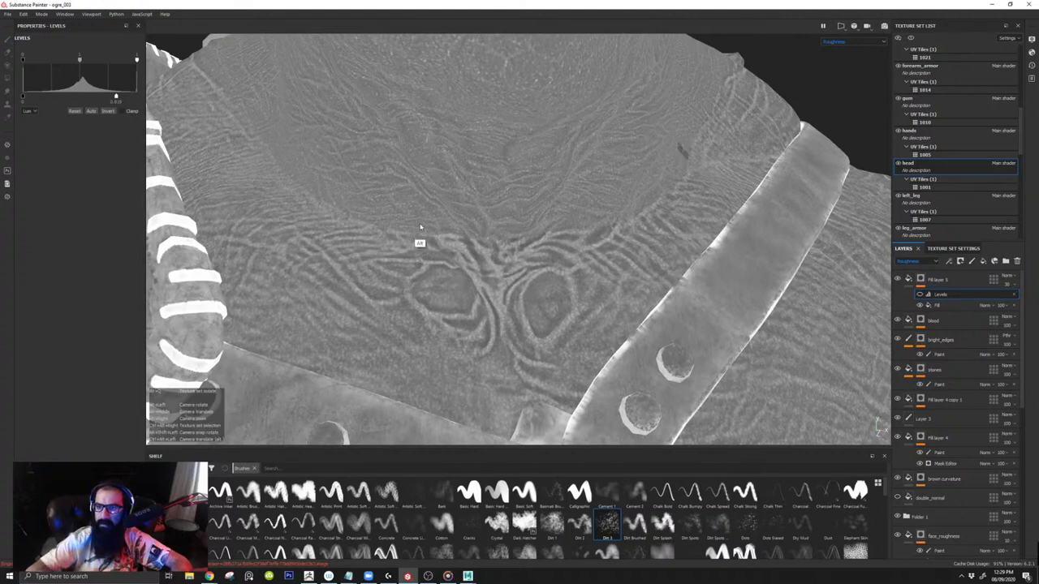
Step: Compare the neck seam with Fill layer 5 hidden and shown, and try removing the layer's Levels effect
{"action": "left_click_drag", "start_coordinate": [420, 241], "coordinate": [535, 268], "text": "alt"}
{"action": "left_click", "coordinate": [898, 279]}
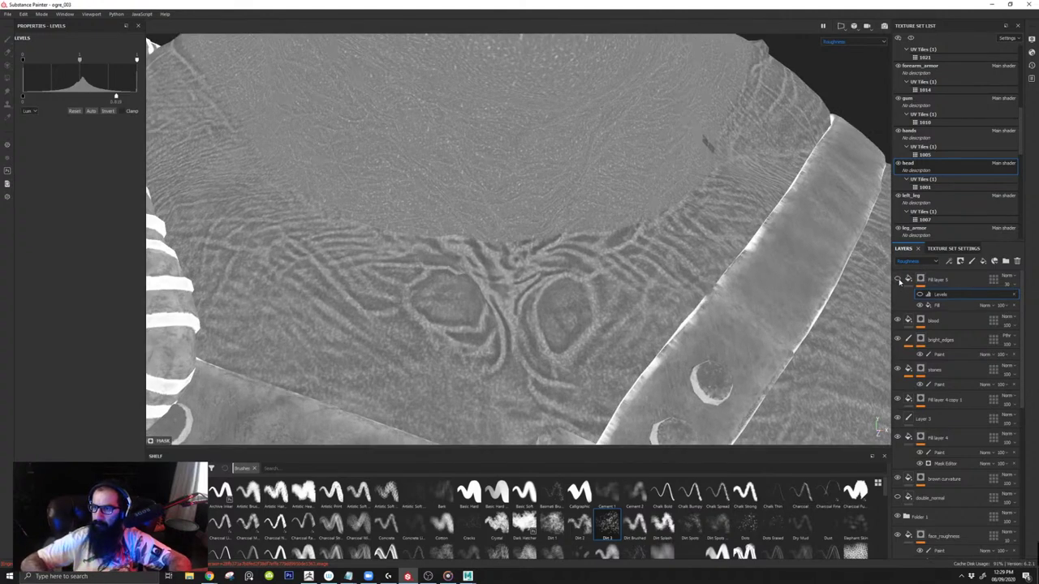
{"action": "left_click", "coordinate": [899, 280]}
{"action": "left_click", "coordinate": [1018, 262]}
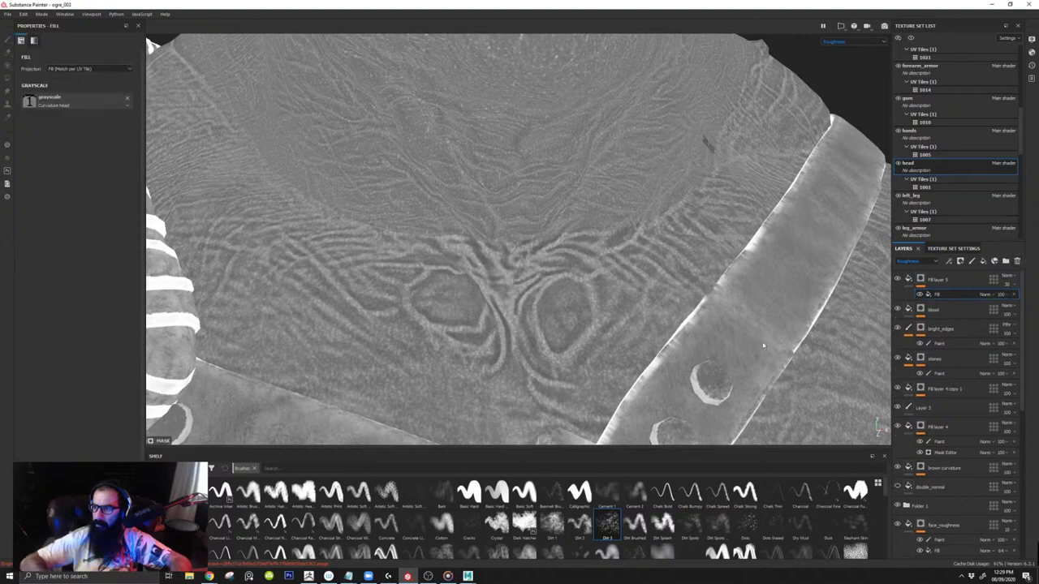
{"action": "mouse_move", "coordinate": [668, 280]}
{"action": "right_mouse_down", "text": "alt"}
{"action": "mouse_move", "coordinate": [586, 142]}
{"action": "mouse_move", "coordinate": [592, 195]}
{"action": "right_mouse_up", "text": "alt"}
{"action": "key", "text": "ctrl+z"}
Step: Delete Fill layer 5 from the head texture set and examine the neck skin in material view
{"action": "left_click", "coordinate": [952, 280]}
{"action": "left_click", "coordinate": [1018, 262]}
{"action": "key", "text": "m"}
{"action": "left_click_drag", "start_coordinate": [592, 196], "coordinate": [642, 334], "text": "alt"}
{"action": "right_click_drag", "start_coordinate": [642, 333], "coordinate": [622, 366], "text": "alt"}
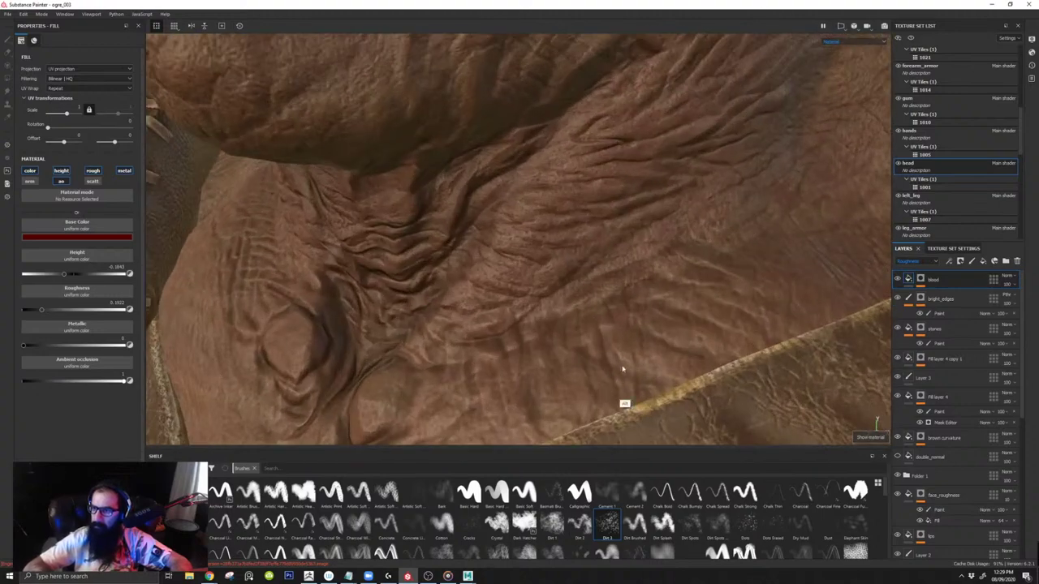
Step: Review the ogre's torso under changed lighting and check the head's texture set settings
{"action": "right_click_drag", "start_coordinate": [588, 309], "coordinate": [506, 211], "text": "shift"}
{"action": "left_click_drag", "start_coordinate": [506, 211], "coordinate": [605, 194], "text": "alt"}
{"action": "left_click", "coordinate": [954, 248]}
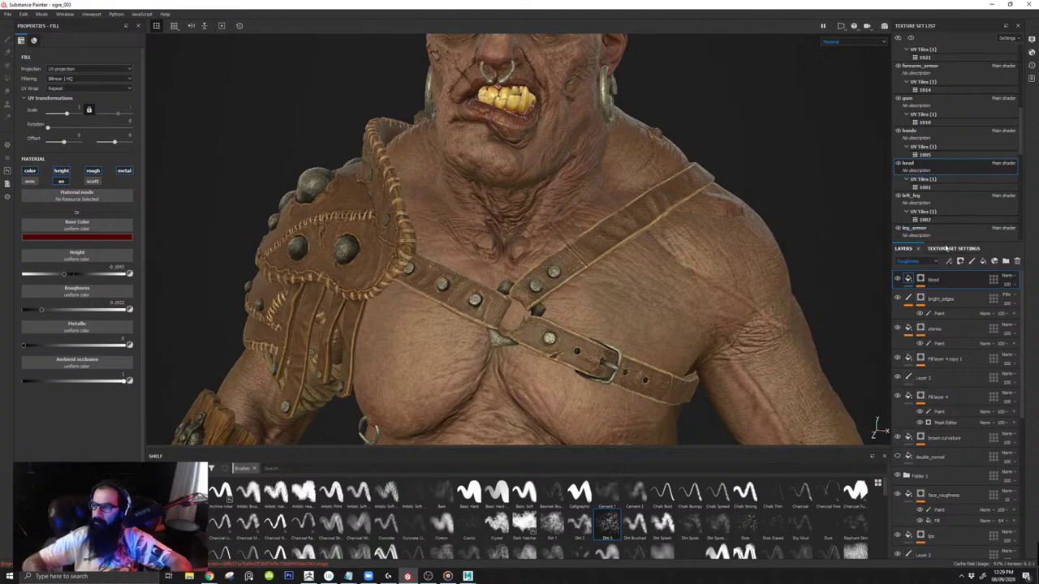
{"action": "left_click", "coordinate": [904, 248]}
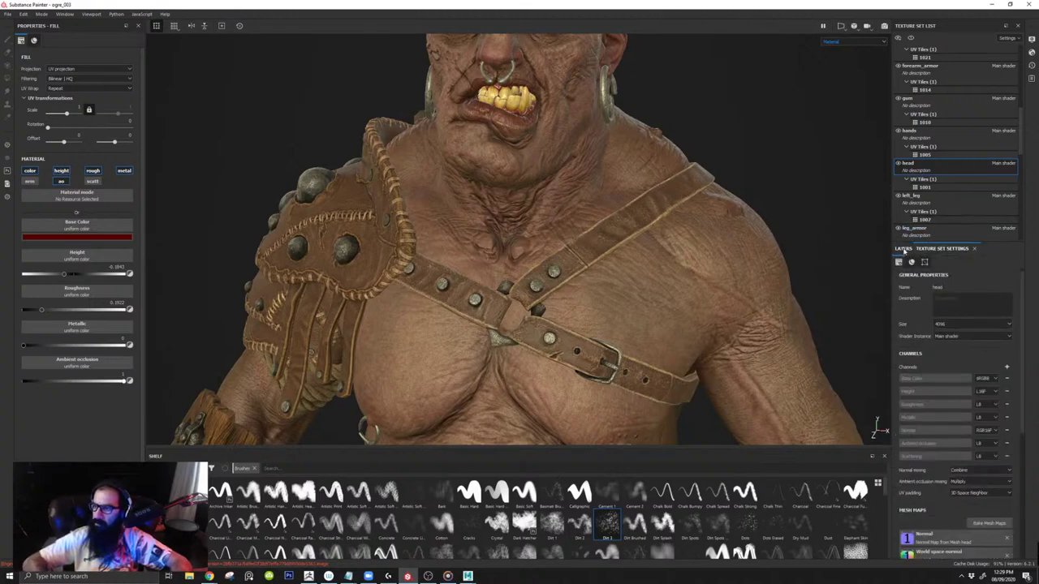
Step: Examine the ogre's chest, neck and head skin in the Roughness channel
{"action": "middle_click_drag", "start_coordinate": [580, 288], "coordinate": [538, 235], "text": "alt"}
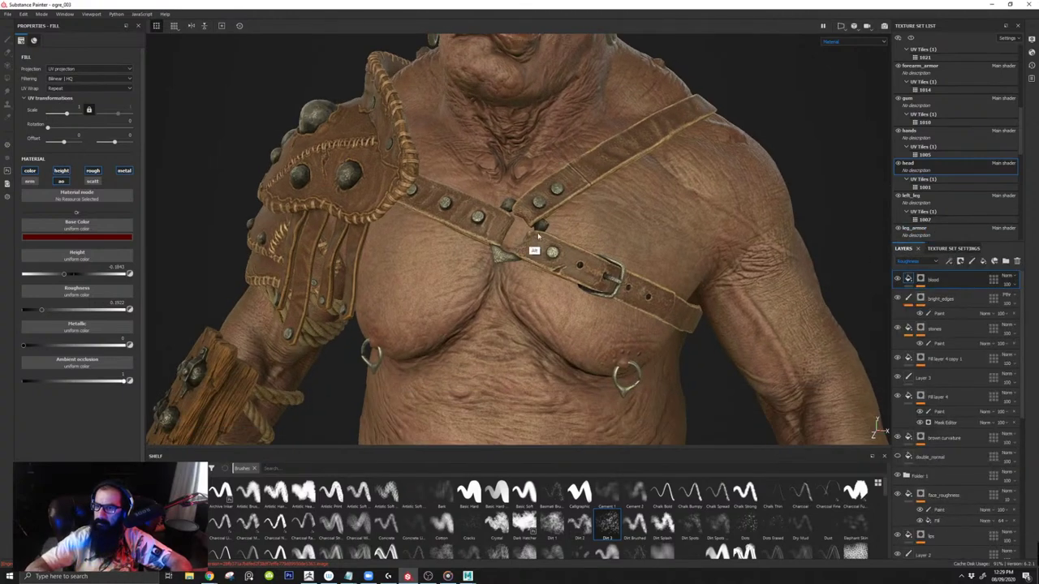
{"action": "key", "text": "c"}
{"action": "mouse_move", "coordinate": [542, 293]}
{"action": "middle_mouse_down", "text": "alt"}
{"action": "mouse_move", "coordinate": [540, 270]}
{"action": "mouse_move", "coordinate": [552, 294]}
{"action": "middle_mouse_up", "text": "alt"}
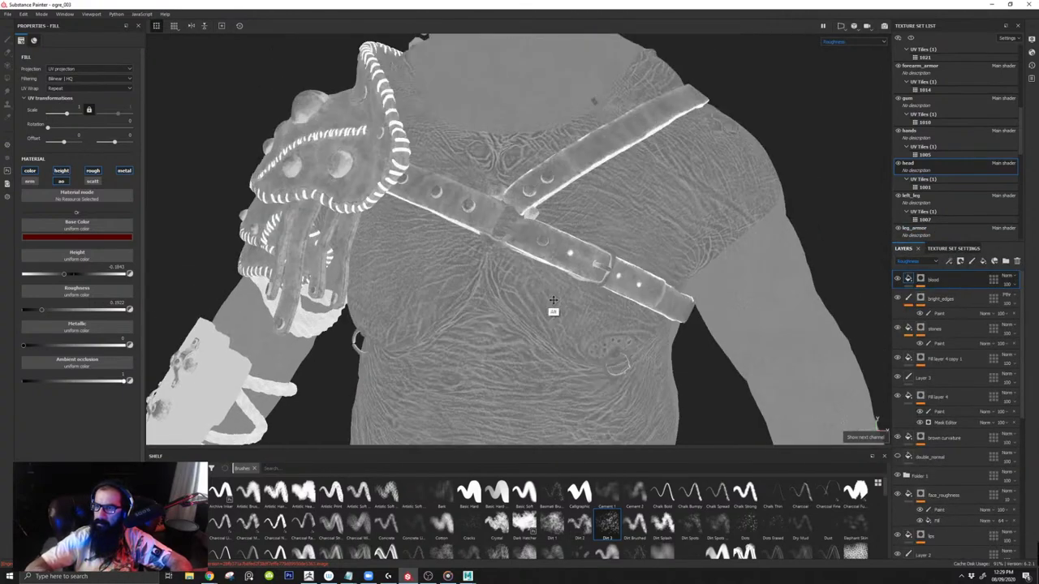
{"action": "middle_click_drag", "start_coordinate": [549, 167], "coordinate": [553, 293], "text": "alt"}
{"action": "left_click_drag", "start_coordinate": [549, 199], "coordinate": [583, 187], "text": "alt"}
{"action": "middle_click_drag", "start_coordinate": [583, 187], "coordinate": [585, 226], "text": "alt"}
{"action": "right_click_drag", "start_coordinate": [584, 226], "coordinate": [613, 297], "text": "alt"}
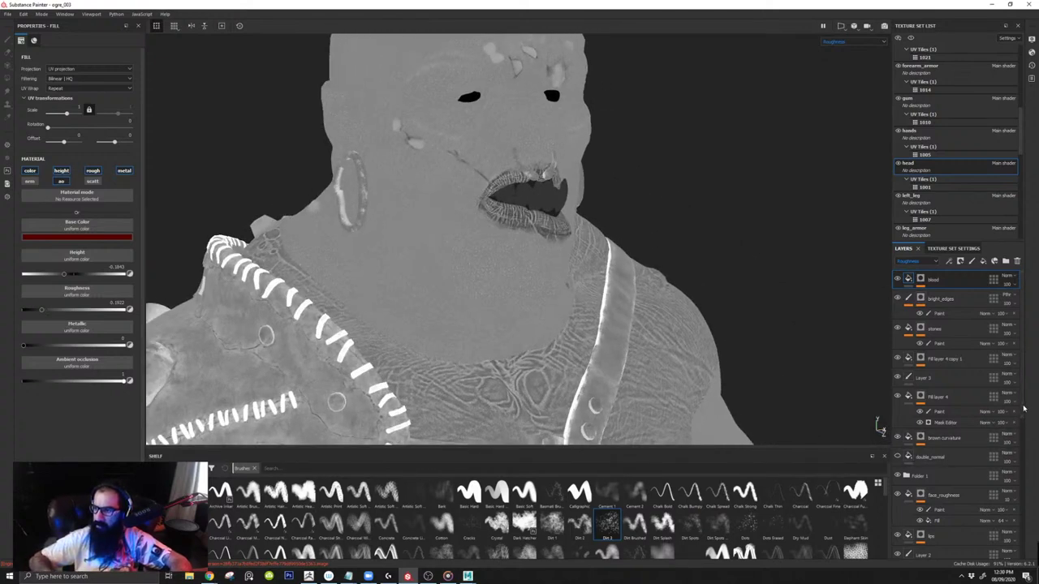
Step: Adjust the opacity of the head's face_roughness layer and compare the neck roughness with the lips layer hidden and shown
{"action": "scroll", "coordinate": [1025, 408], "scroll_direction": "down", "scroll_amount": 5}
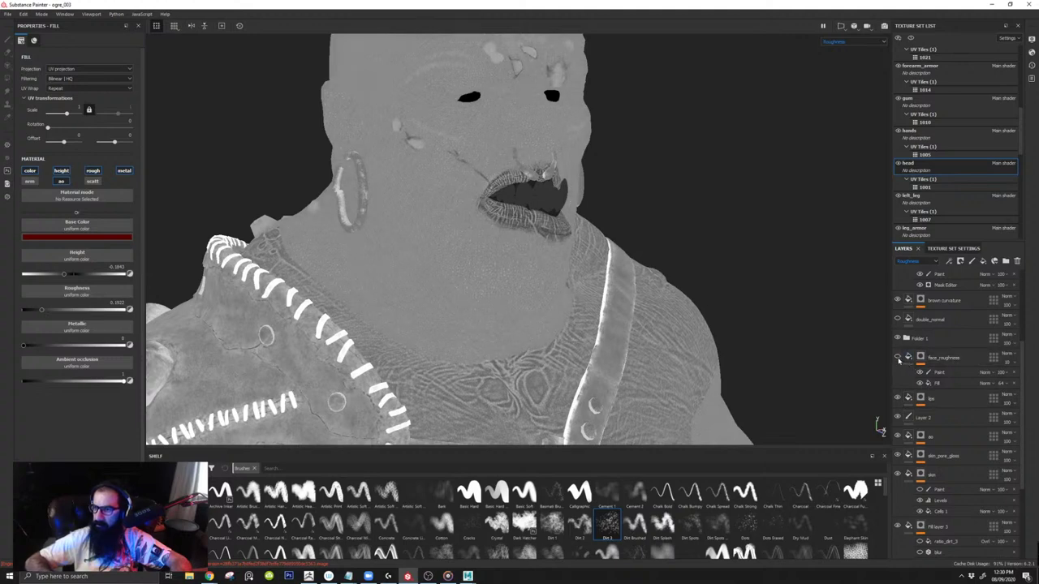
{"action": "mouse_move", "coordinate": [1013, 378]}
{"action": "left_mouse_down"}
{"action": "mouse_move", "coordinate": [1036, 377]}
{"action": "mouse_move", "coordinate": [1005, 380]}
{"action": "left_mouse_up"}
{"action": "right_click_drag", "start_coordinate": [341, 315], "coordinate": [459, 314], "text": "alt"}
{"action": "left_click_drag", "start_coordinate": [458, 315], "coordinate": [641, 312], "text": "alt"}
{"action": "right_click_drag", "start_coordinate": [642, 313], "coordinate": [678, 345], "text": "alt"}
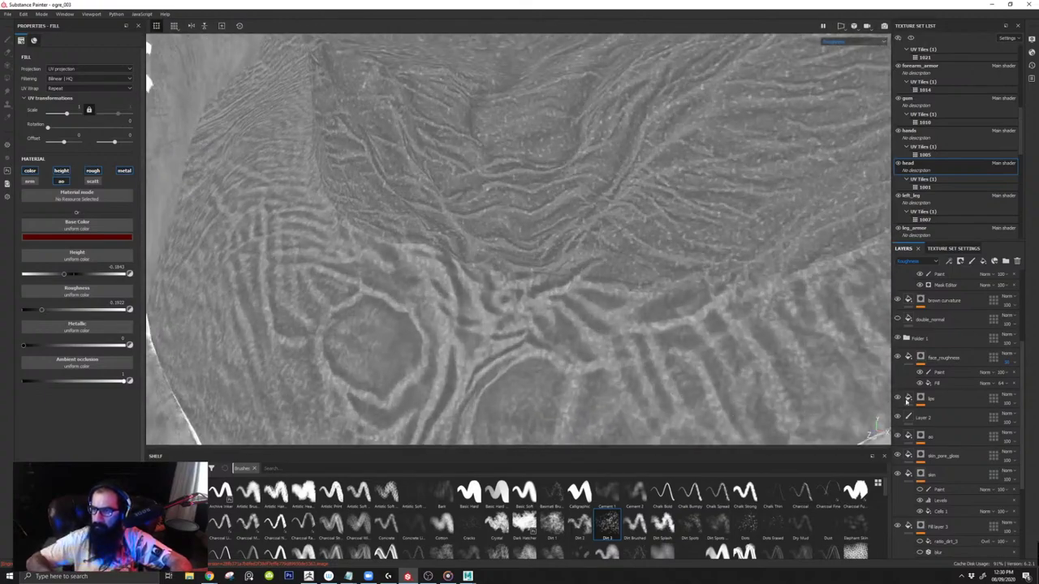
{"action": "left_click", "coordinate": [897, 398]}
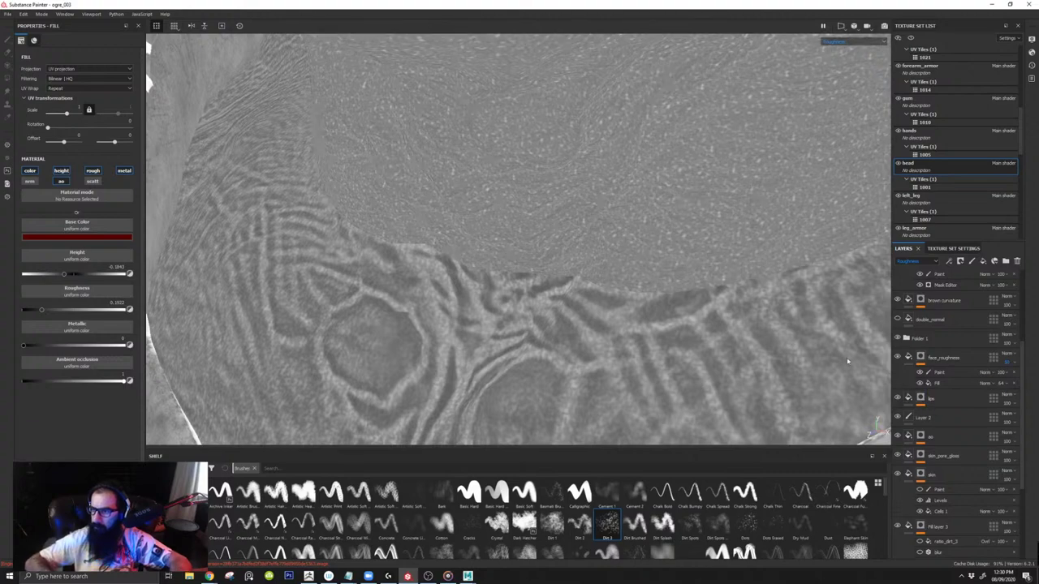
{"action": "left_click_drag", "start_coordinate": [689, 240], "coordinate": [700, 258], "text": "alt"}
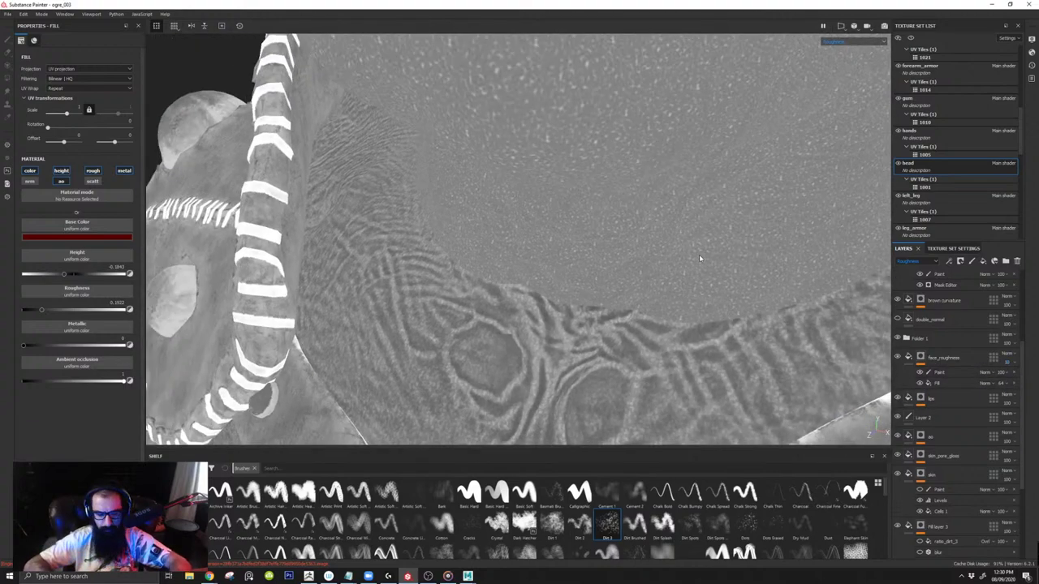
Step: Compare the chest in the Roughness channel and material view, and hide Fill layer 3 in the head texture set
{"action": "key", "text": "m"}
{"action": "left_click_drag", "start_coordinate": [693, 343], "coordinate": [546, 231], "text": "alt"}
{"action": "key", "text": "c"}
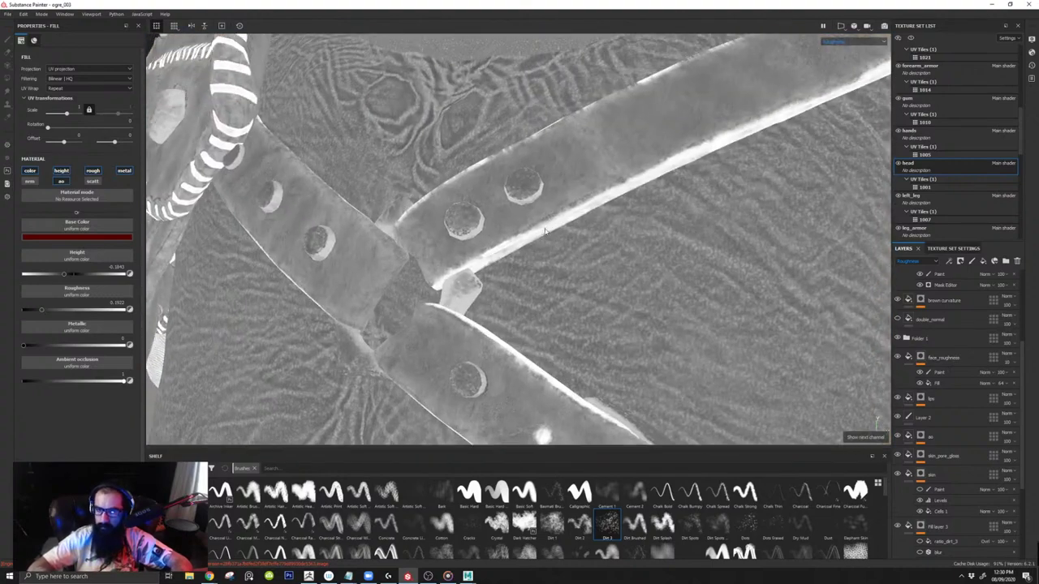
{"action": "key", "text": "m"}
{"action": "scroll", "coordinate": [1024, 418], "scroll_direction": "down", "scroll_amount": 2}
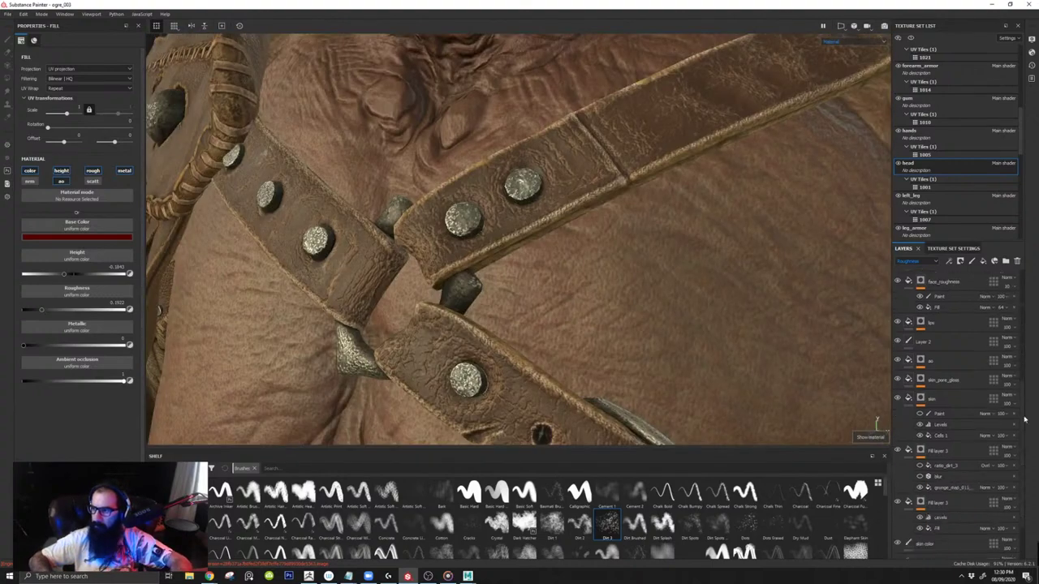
{"action": "scroll", "coordinate": [1024, 419], "scroll_direction": "down", "scroll_amount": 3}
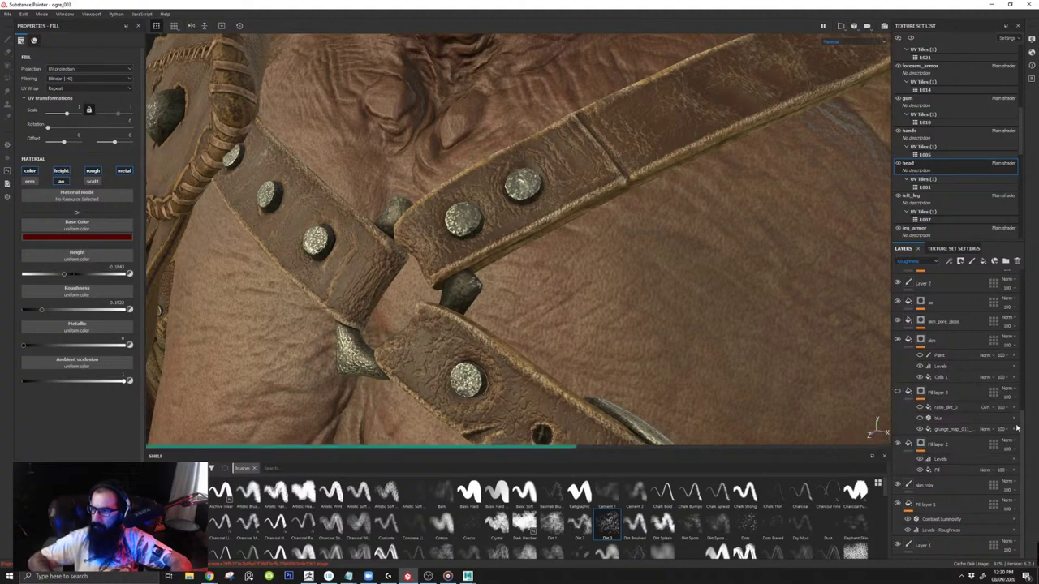
{"action": "scroll", "coordinate": [913, 306], "scroll_direction": "up", "scroll_amount": 14}
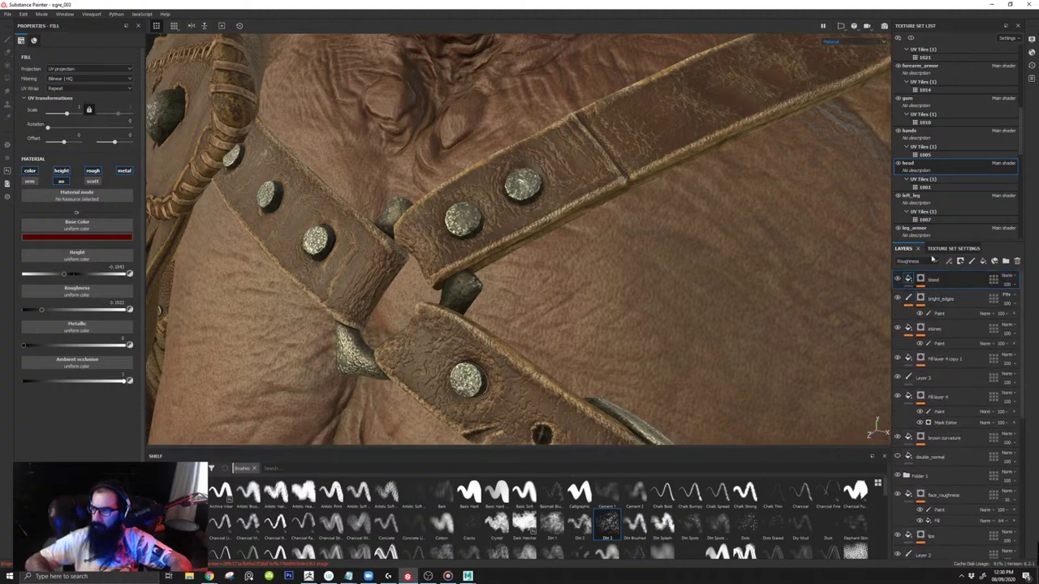
Step: Select the body_front texture set and display the chest in the Roughness channel
{"action": "scroll", "coordinate": [1021, 148], "scroll_direction": "up", "scroll_amount": 4}
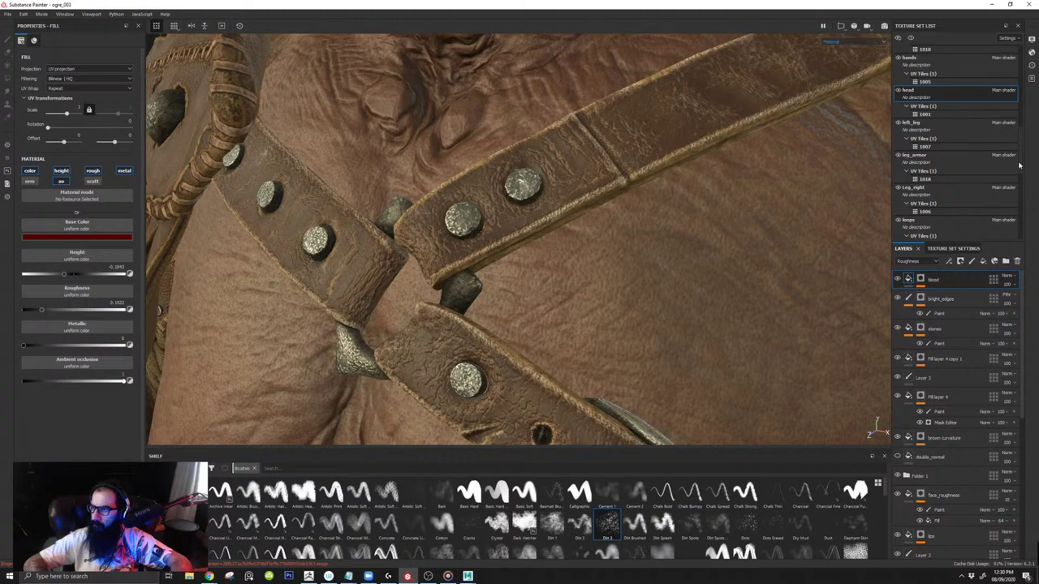
{"action": "scroll", "coordinate": [1021, 121], "scroll_direction": "up", "scroll_amount": 10}
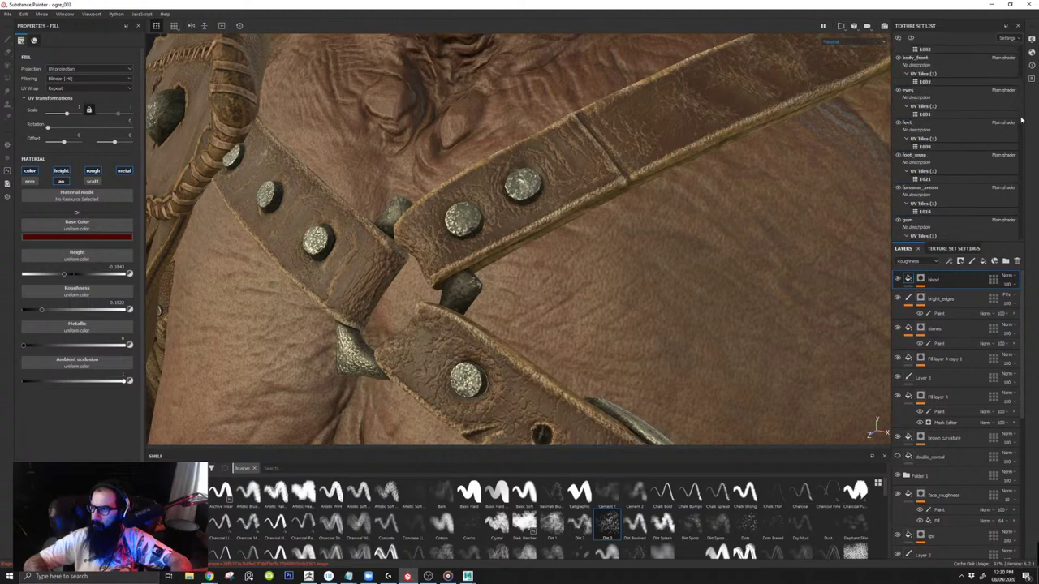
{"action": "scroll", "coordinate": [1019, 98], "scroll_direction": "up", "scroll_amount": 3}
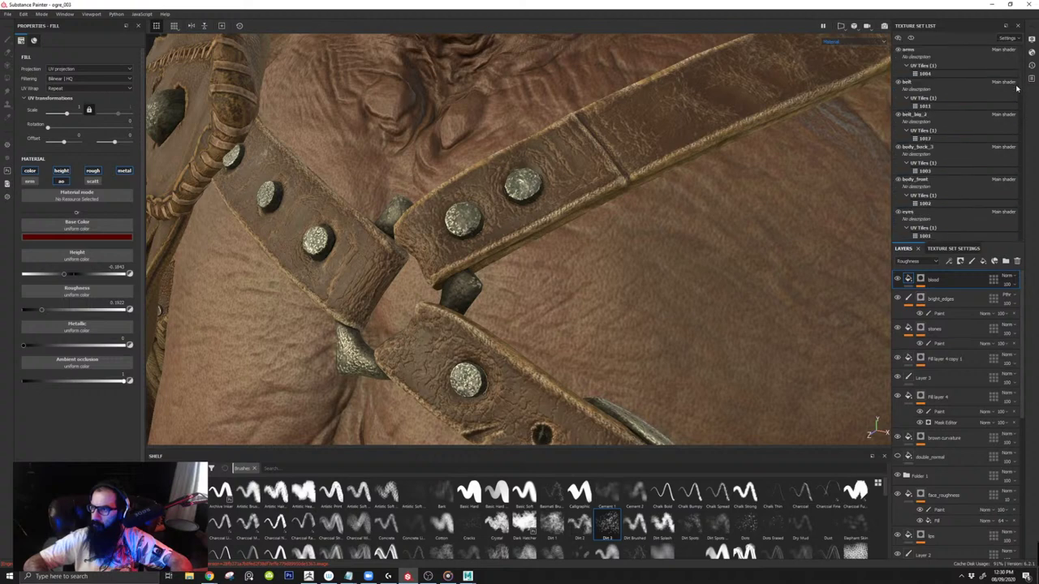
{"action": "scroll", "coordinate": [1018, 88], "scroll_direction": "down", "scroll_amount": 7}
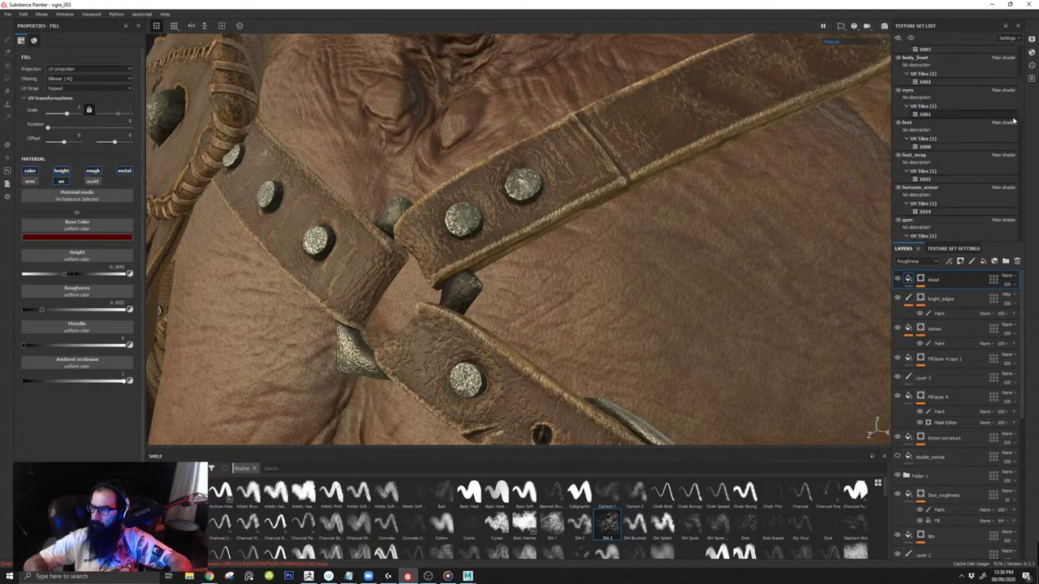
{"action": "scroll", "coordinate": [1013, 122], "scroll_direction": "down", "scroll_amount": 6}
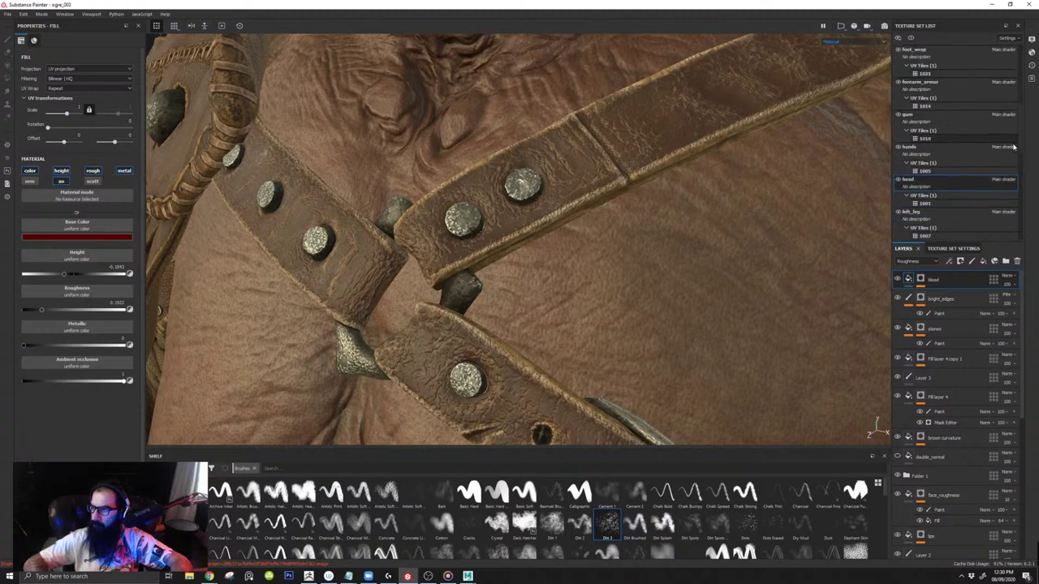
{"action": "scroll", "coordinate": [1013, 146], "scroll_direction": "down", "scroll_amount": 5}
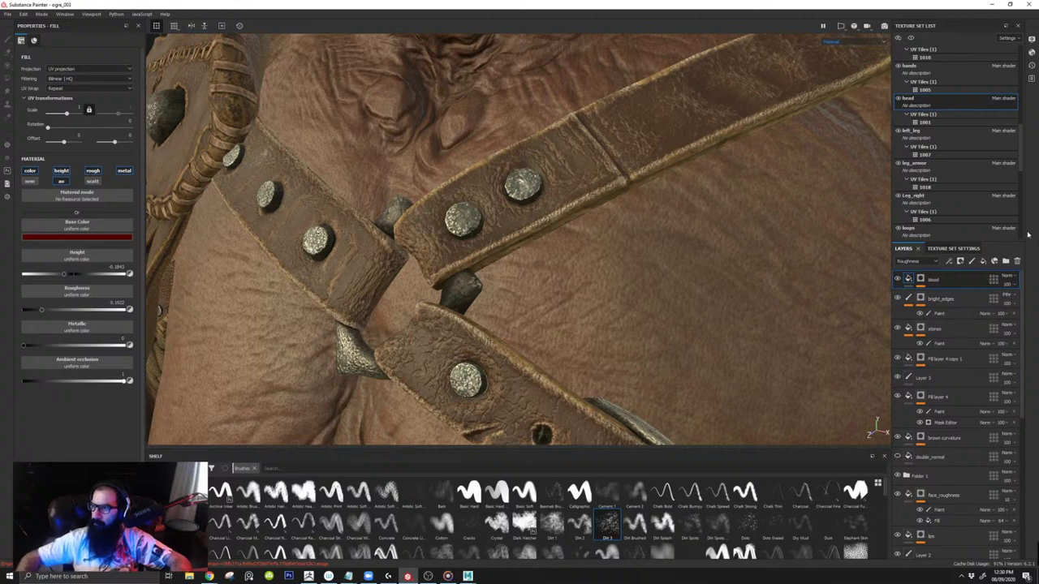
{"action": "scroll", "coordinate": [976, 165], "scroll_direction": "down", "scroll_amount": 8}
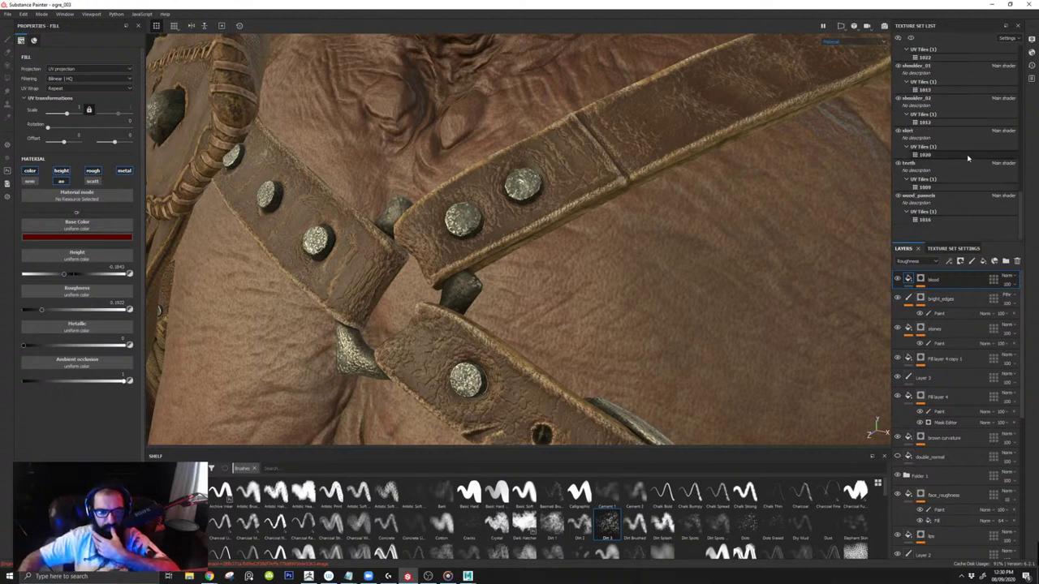
{"action": "scroll", "coordinate": [968, 160], "scroll_direction": "up", "scroll_amount": 10}
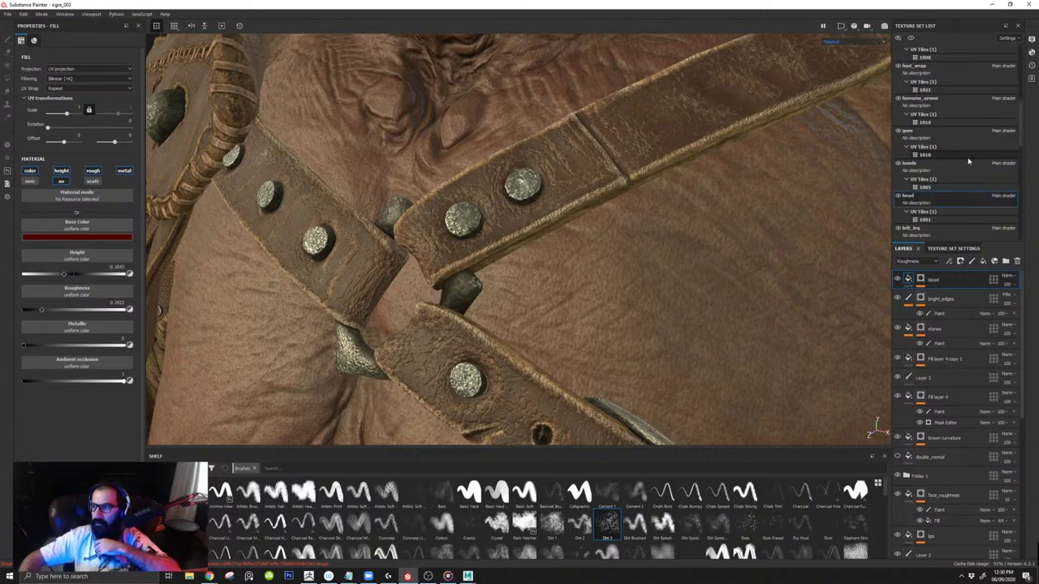
{"action": "scroll", "coordinate": [968, 160], "scroll_direction": "up", "scroll_amount": 4}
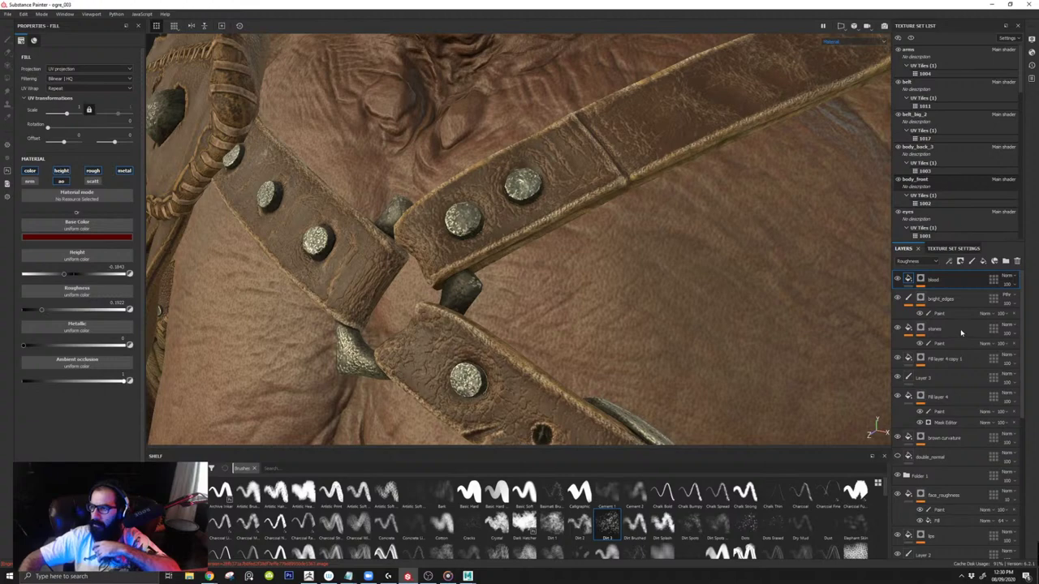
{"action": "key", "text": "c"}
{"action": "left_click_drag", "start_coordinate": [699, 284], "coordinate": [680, 249], "text": "alt"}
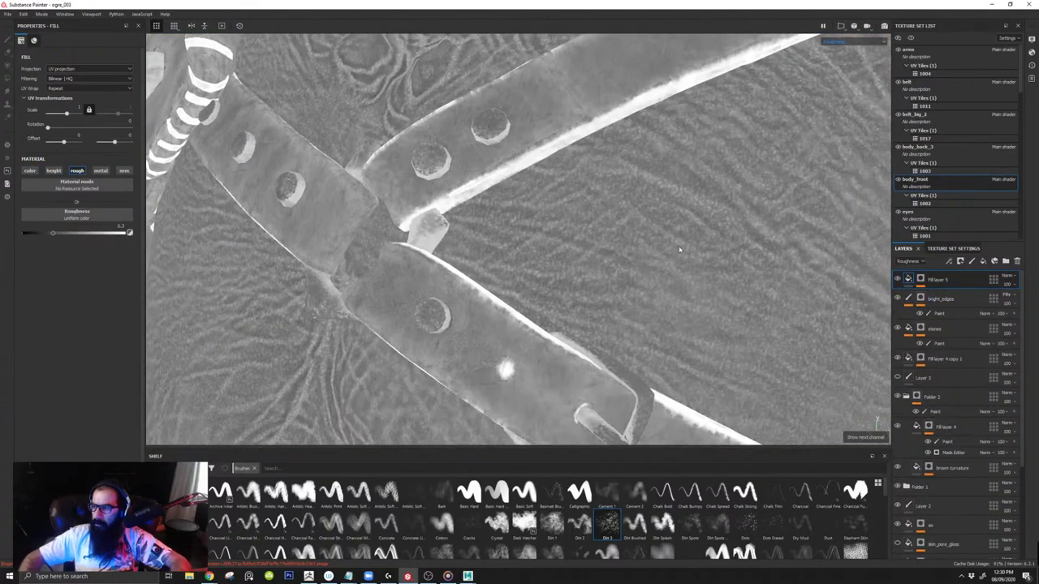
Step: Hide body_front's Fill layer 5 and check its remaining layers against the roughness seam at the neck
{"action": "left_click", "coordinate": [897, 280]}
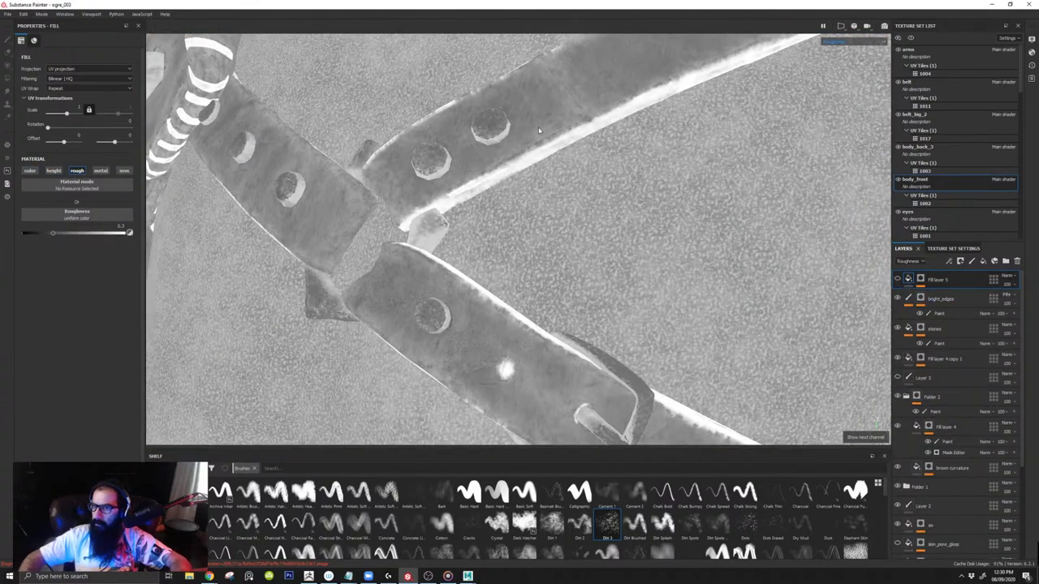
{"action": "left_click_drag", "start_coordinate": [538, 130], "coordinate": [617, 266], "text": "alt"}
{"action": "scroll", "coordinate": [931, 354], "scroll_direction": "down", "scroll_amount": 1}
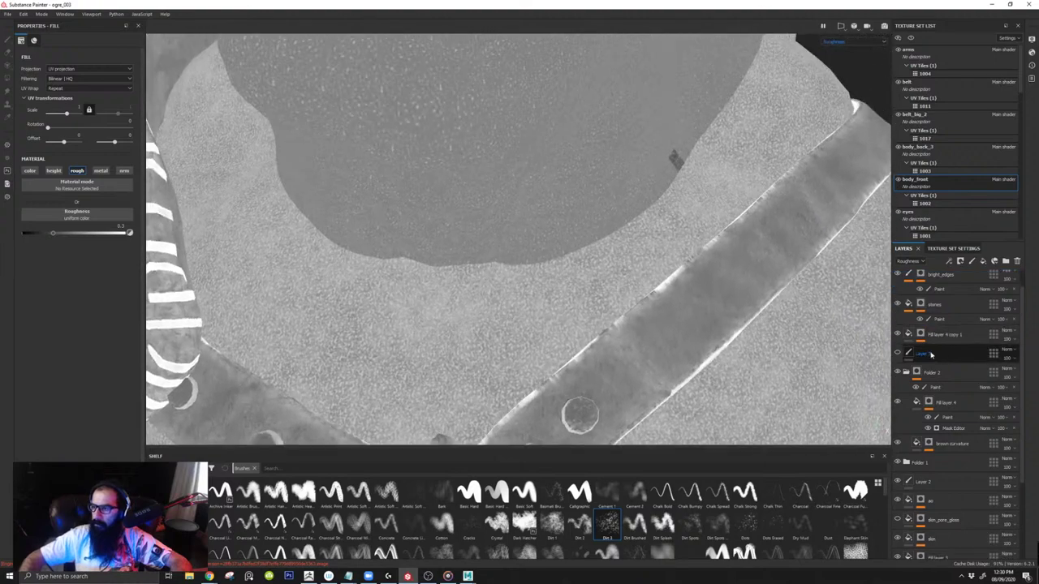
{"action": "scroll", "coordinate": [930, 356], "scroll_direction": "down", "scroll_amount": 3}
{"action": "scroll", "coordinate": [932, 409], "scroll_direction": "up", "scroll_amount": 4}
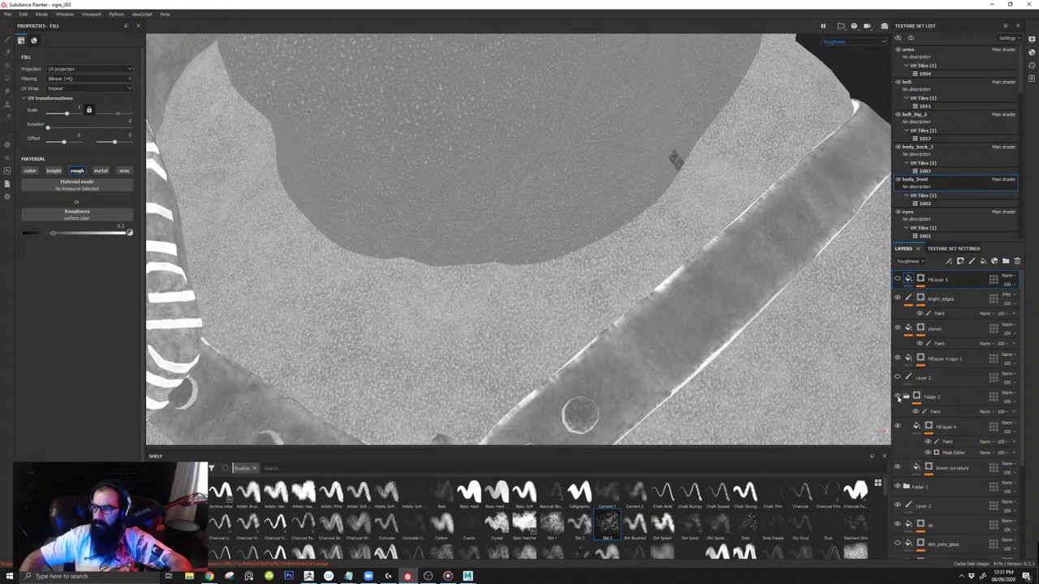
{"action": "scroll", "coordinate": [899, 398], "scroll_direction": "down", "scroll_amount": 5}
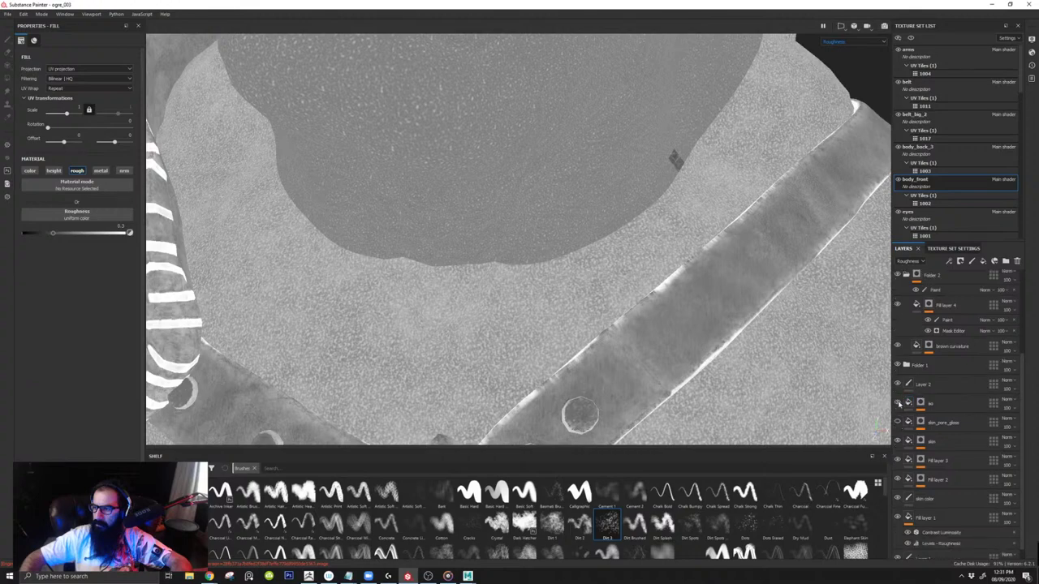
Step: Compare the neck seam's roughness with the body_front skin layer hidden and shown
{"action": "left_click", "coordinate": [898, 441]}
{"action": "left_click", "coordinate": [898, 442]}
{"action": "left_click", "coordinate": [898, 441]}
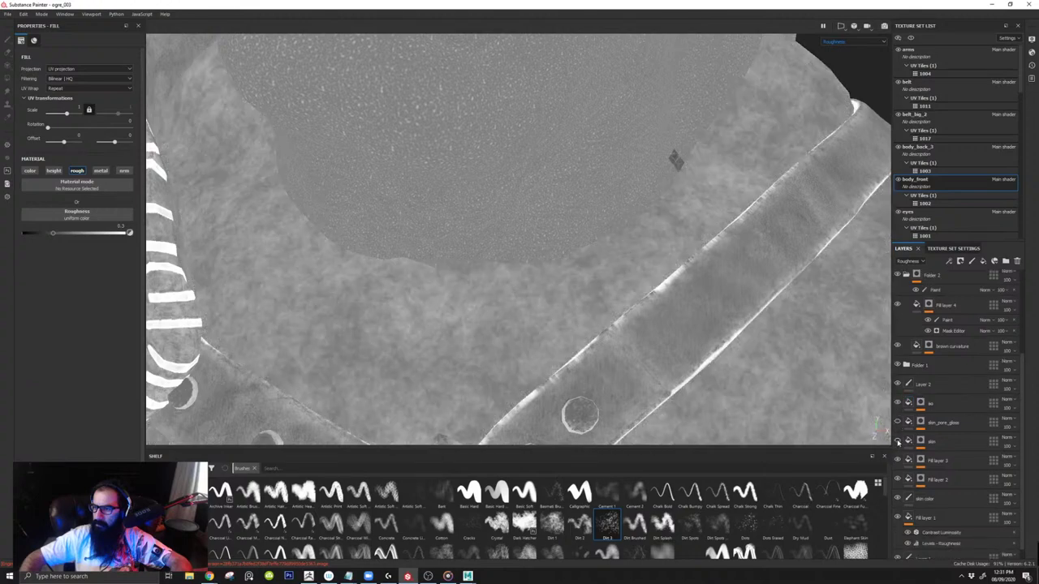
{"action": "left_click", "coordinate": [898, 442]}
{"action": "scroll", "coordinate": [897, 462], "scroll_direction": "down", "scroll_amount": 1}
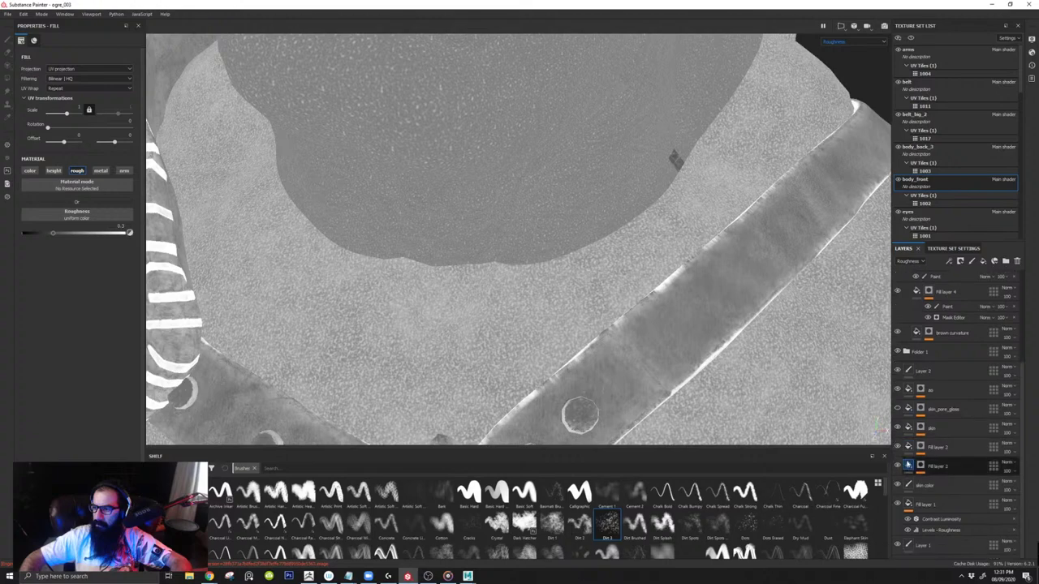
Step: Compare the neck seam's roughness with the body_front skin_pore_gloss layer shown and hidden
{"action": "scroll", "coordinate": [899, 454], "scroll_direction": "up", "scroll_amount": 1}
{"action": "left_click", "coordinate": [898, 435]}
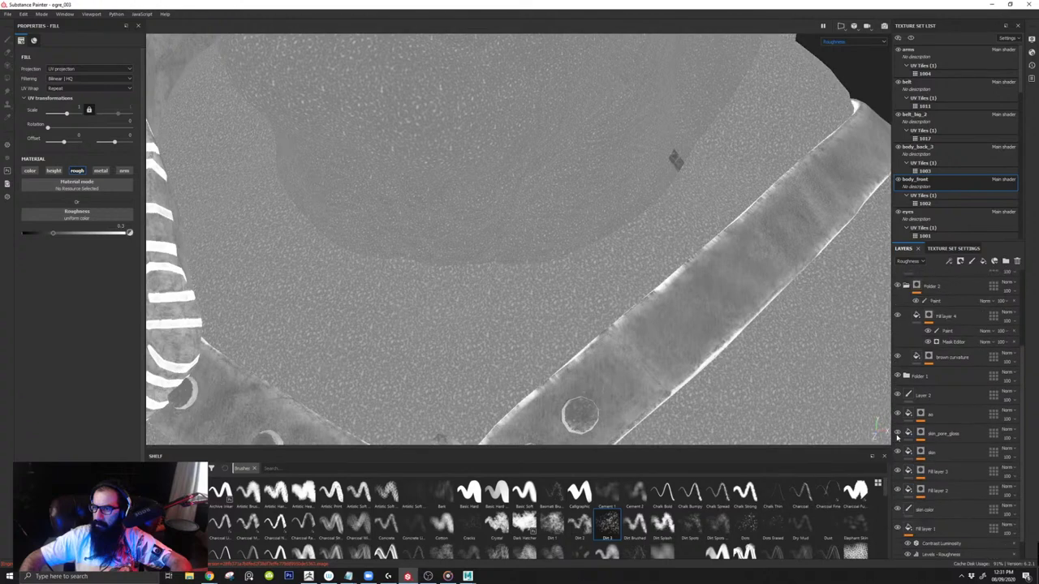
{"action": "left_click", "coordinate": [898, 435]}
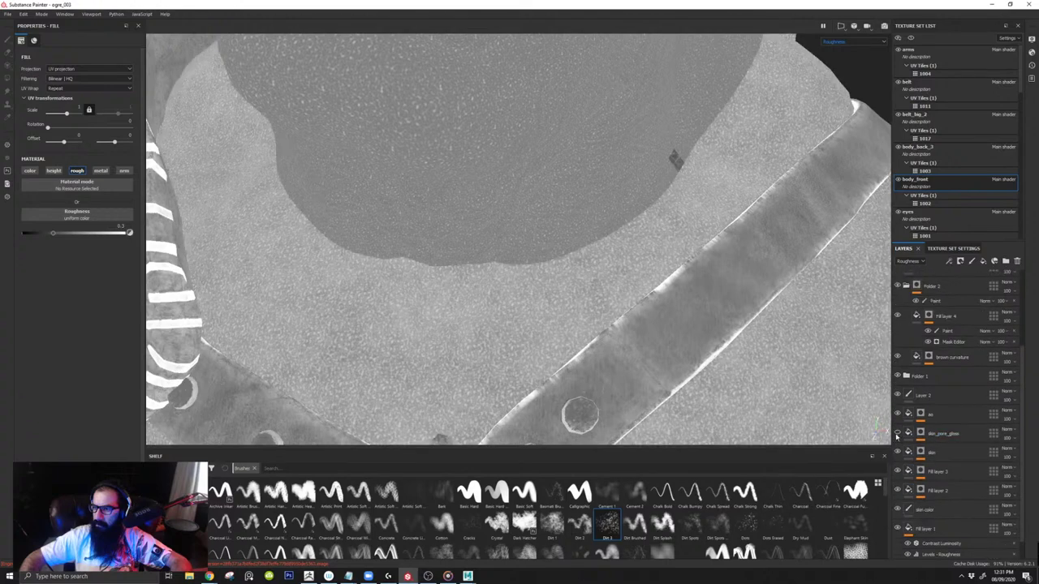
{"action": "left_click", "coordinate": [898, 436]}
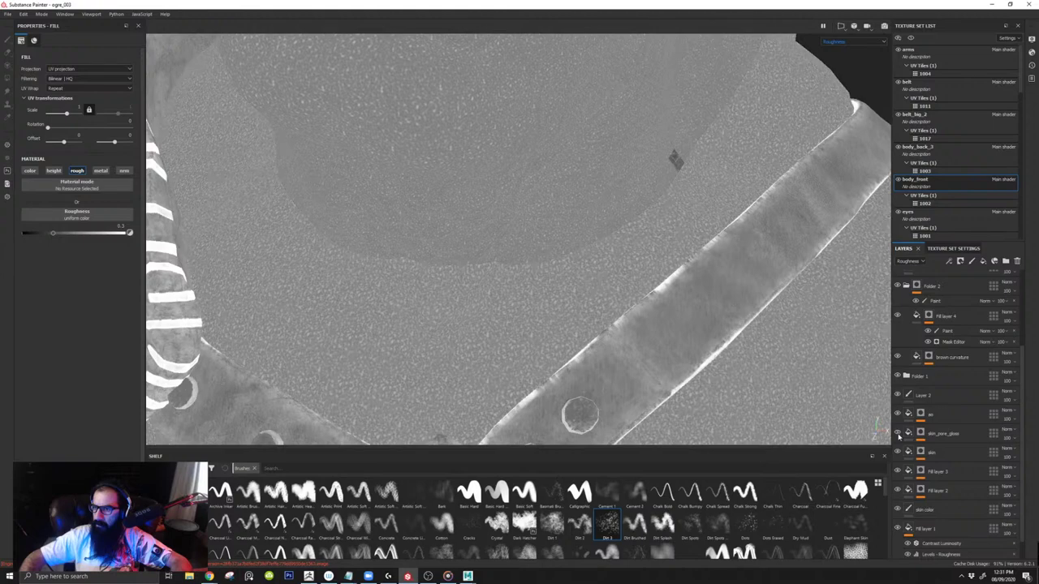
{"action": "left_click", "coordinate": [898, 435]}
Step: Hide the lips layer in the head texture set and check the roughness across the neck and chest
{"action": "scroll", "coordinate": [935, 177], "scroll_direction": "down", "scroll_amount": 3}
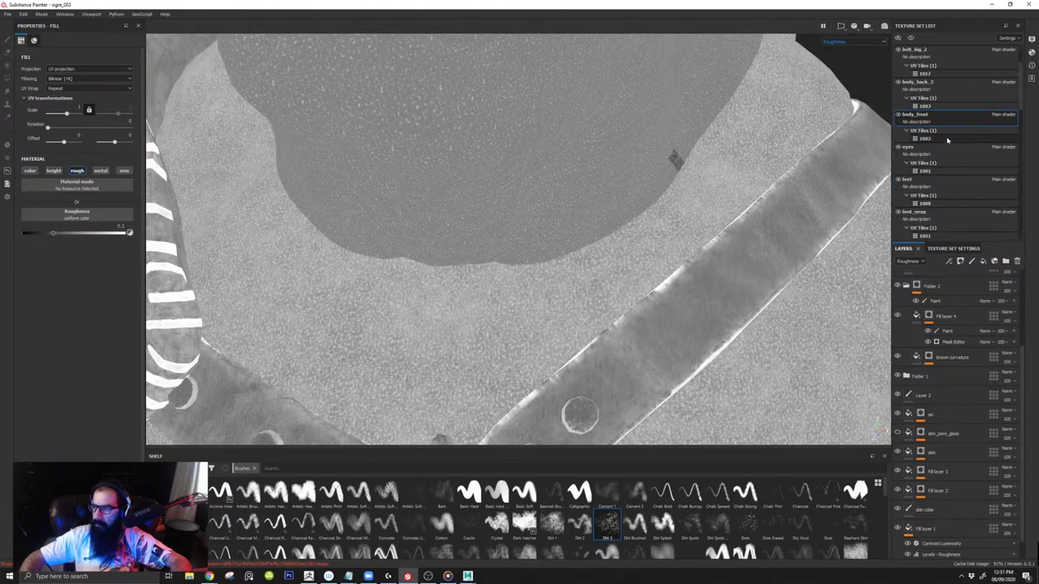
{"action": "scroll", "coordinate": [935, 177], "scroll_direction": "down", "scroll_amount": 5}
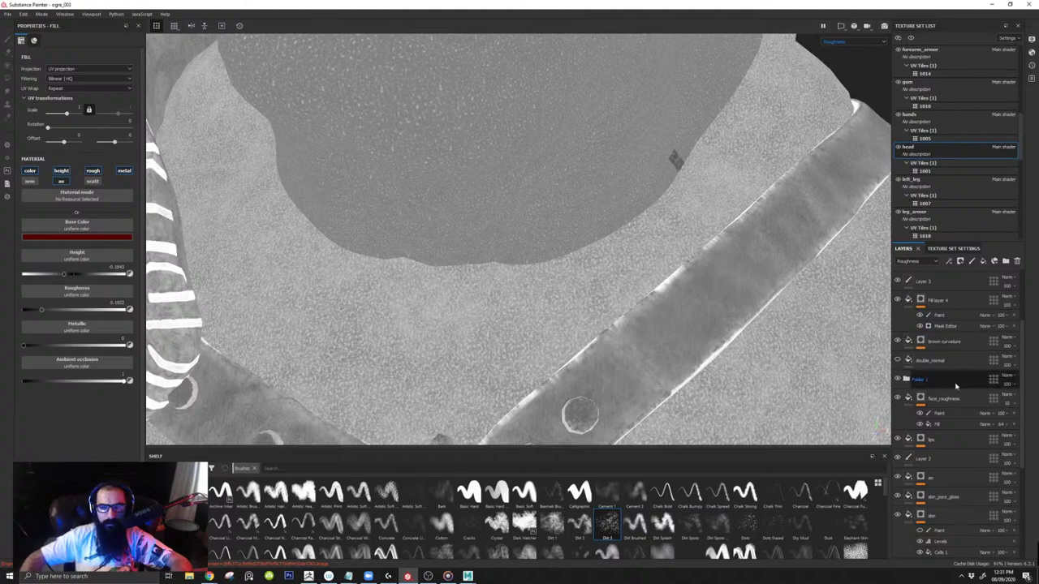
{"action": "scroll", "coordinate": [941, 438], "scroll_direction": "down", "scroll_amount": 2}
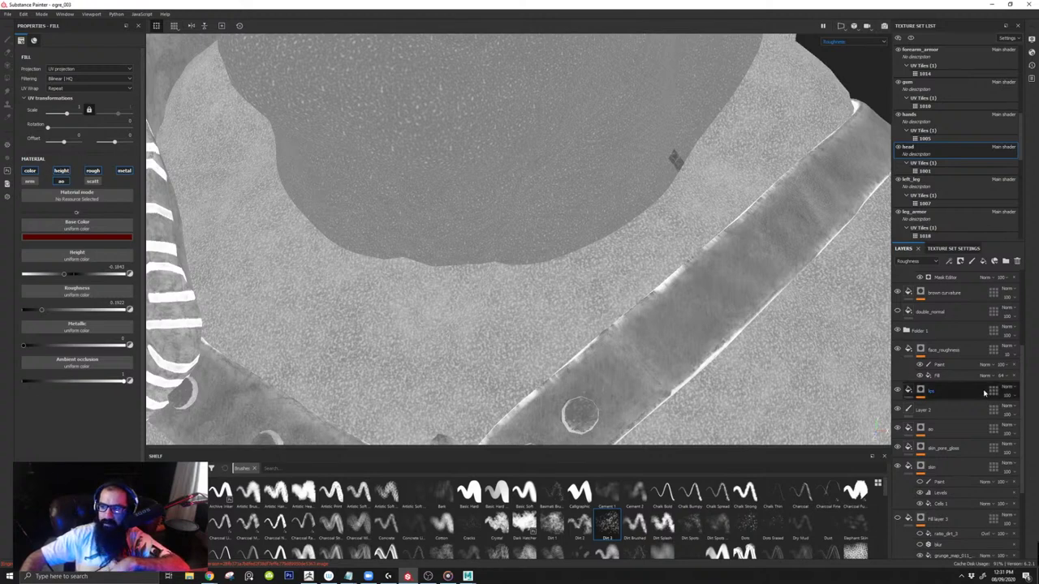
{"action": "left_click", "coordinate": [898, 392]}
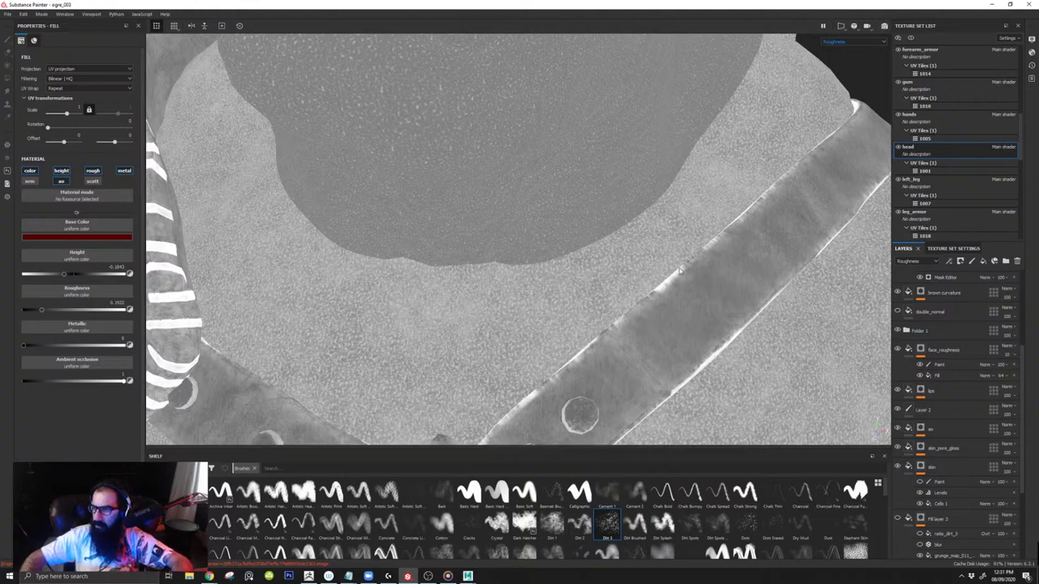
{"action": "right_click_drag", "start_coordinate": [677, 160], "coordinate": [447, 208], "text": "alt"}
{"action": "left_click_drag", "start_coordinate": [447, 209], "coordinate": [715, 308], "text": "alt"}
{"action": "left_click", "coordinate": [898, 390]}
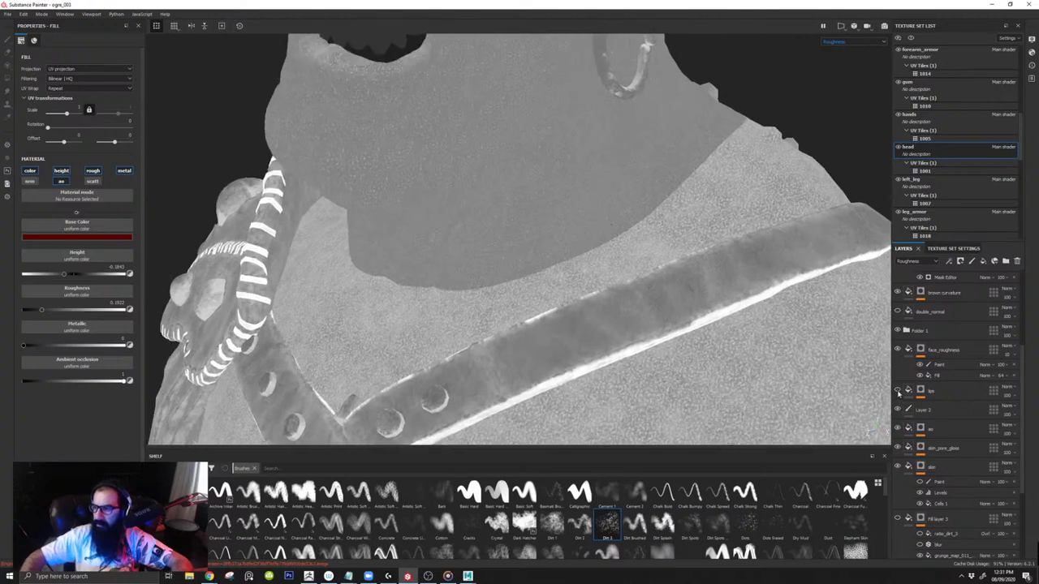
Step: Erase the stray patch near the neck seam from the lips layer's mask paint, using a smaller brush
{"action": "left_click", "coordinate": [932, 392]}
{"action": "left_click", "coordinate": [922, 390]}
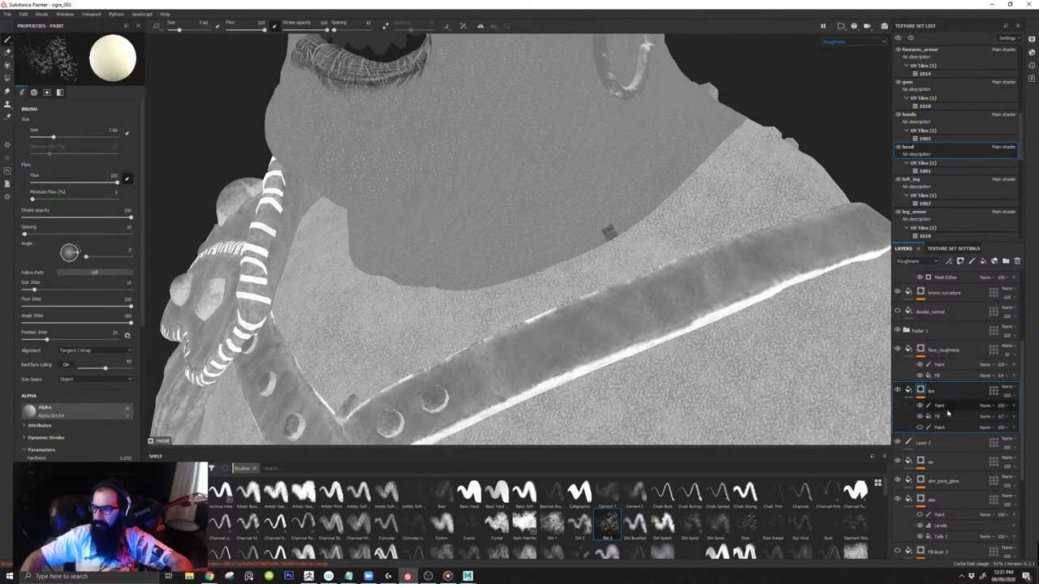
{"action": "left_click", "coordinate": [937, 405]}
{"action": "left_click_drag", "start_coordinate": [576, 209], "coordinate": [638, 215]}
{"action": "key", "text": "ctrl+z"}
{"action": "key", "text": "x"}
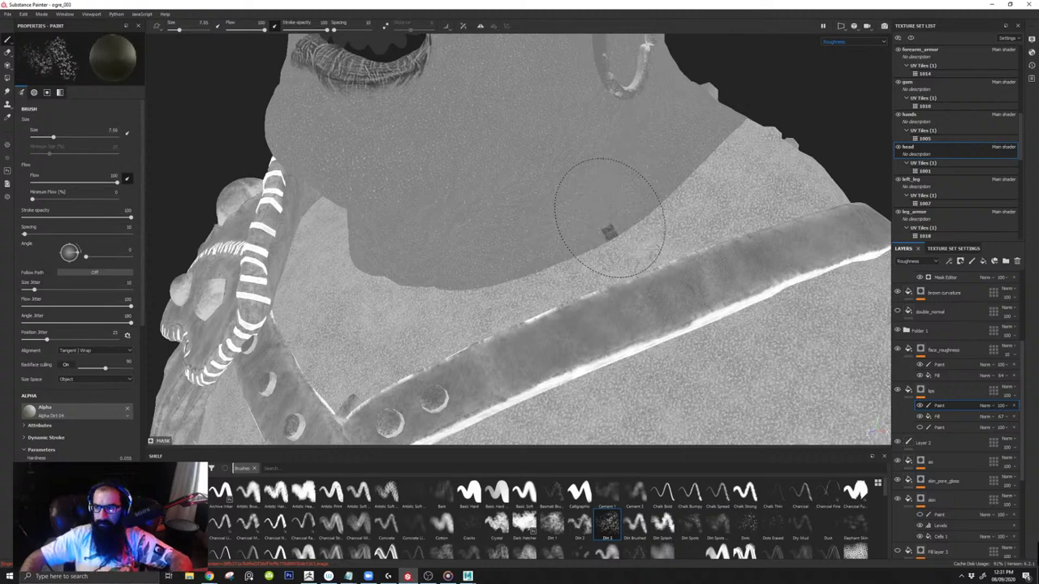
{"action": "right_click_drag", "start_coordinate": [626, 218], "coordinate": [599, 218], "text": "ctrl"}
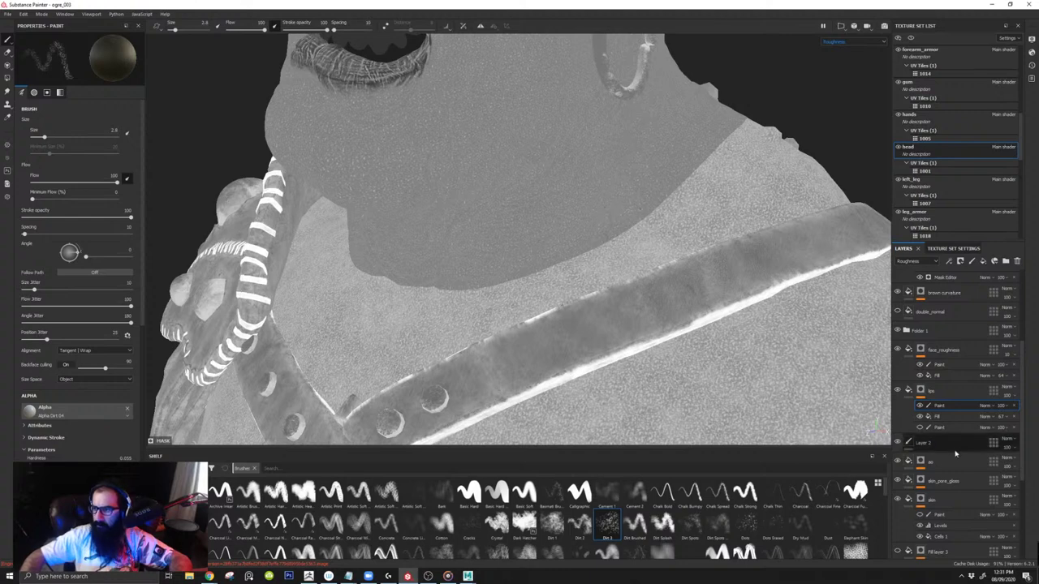
Step: Compare the neck seam's roughness with the head's skin_pore_gloss layer hidden and shown
{"action": "scroll", "coordinate": [901, 442], "scroll_direction": "down", "scroll_amount": 5}
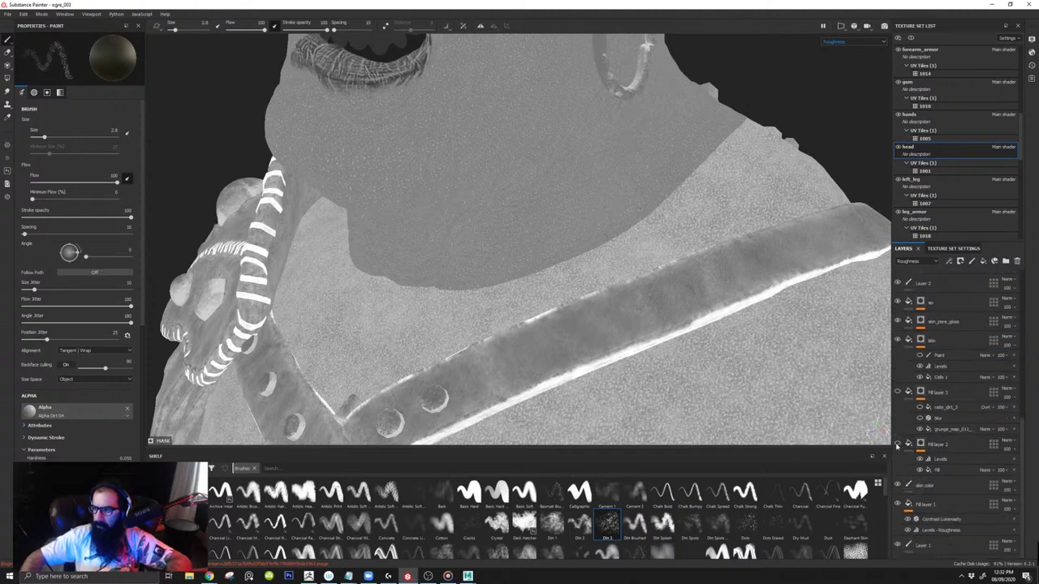
{"action": "left_click", "coordinate": [898, 322]}
{"action": "left_click", "coordinate": [898, 325]}
{"action": "left_click_drag", "start_coordinate": [519, 305], "coordinate": [669, 267], "text": "alt"}
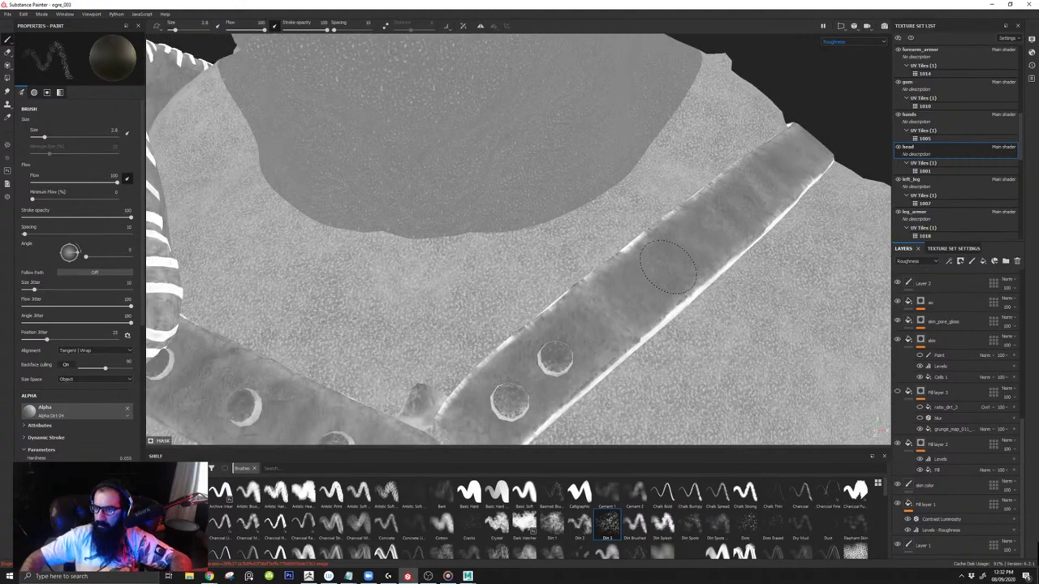
Step: Select and copy the head texture set's layers from skin color up to blood
{"action": "scroll", "coordinate": [962, 235], "scroll_direction": "up", "scroll_amount": 3}
{"action": "left_click", "coordinate": [964, 249]}
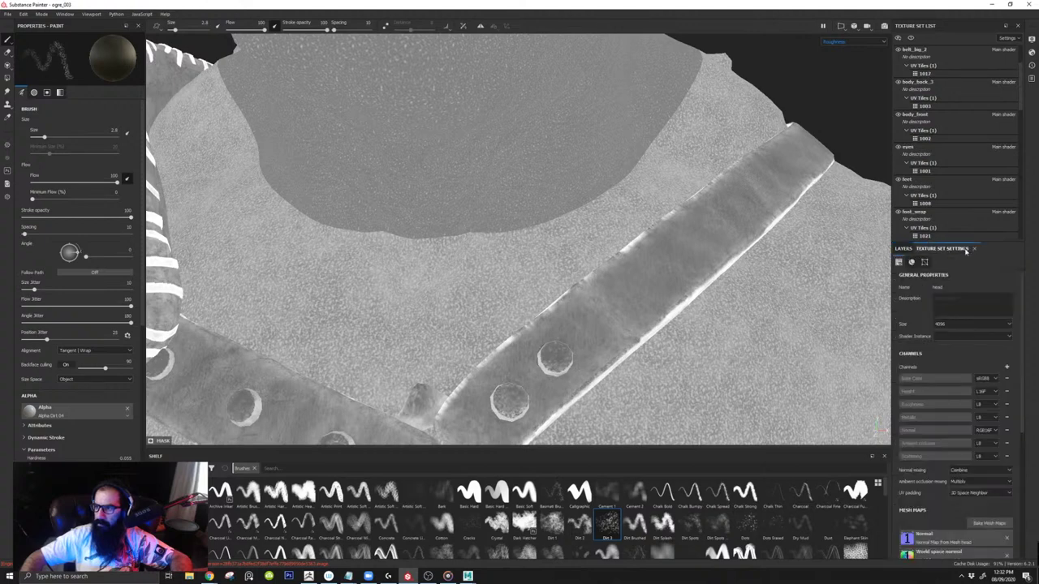
{"action": "left_click", "coordinate": [903, 248]}
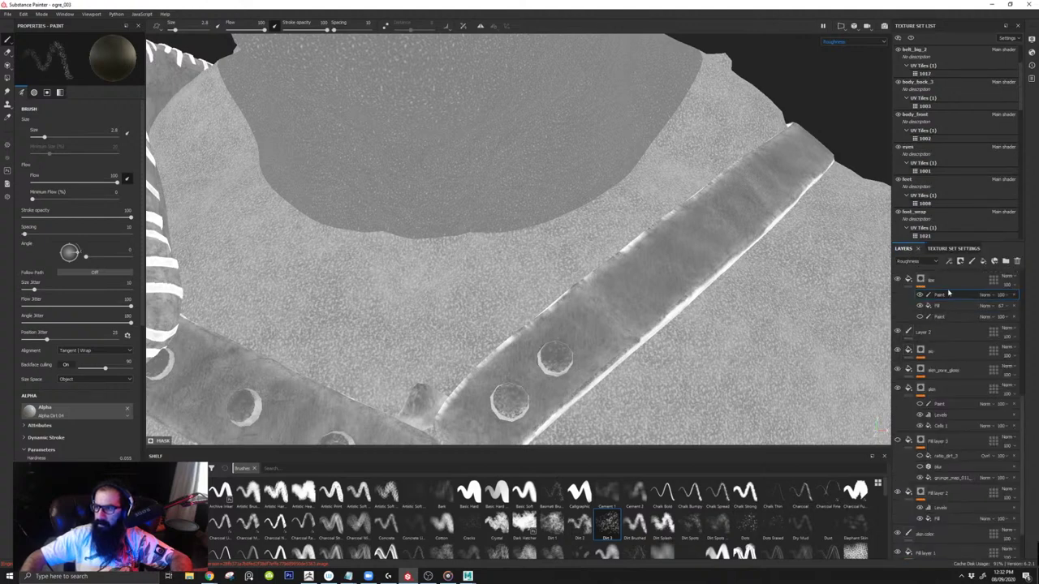
{"action": "scroll", "coordinate": [950, 365], "scroll_direction": "down", "scroll_amount": 2}
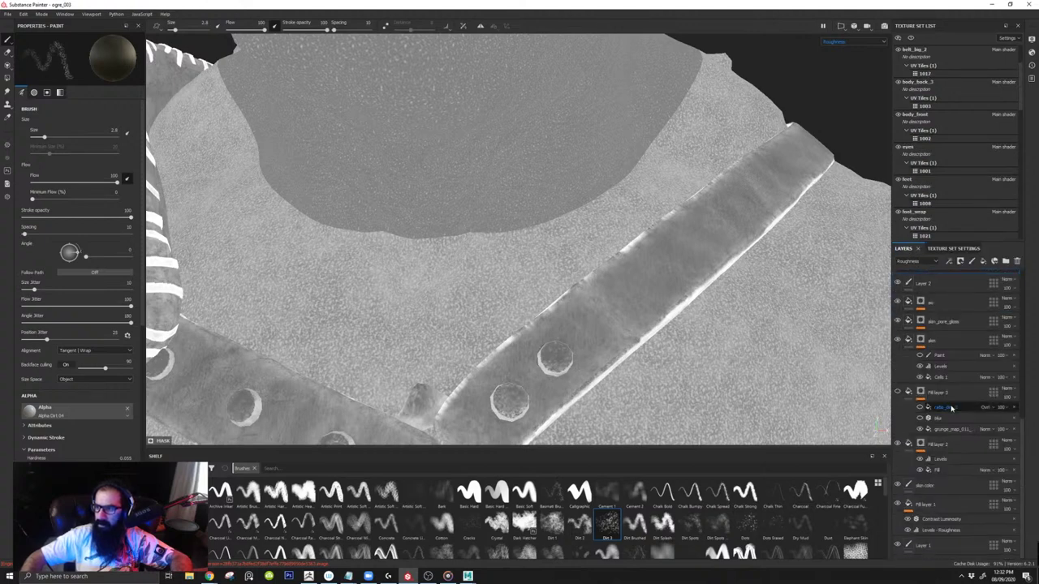
{"action": "left_click", "coordinate": [947, 505], "text": "shift"}
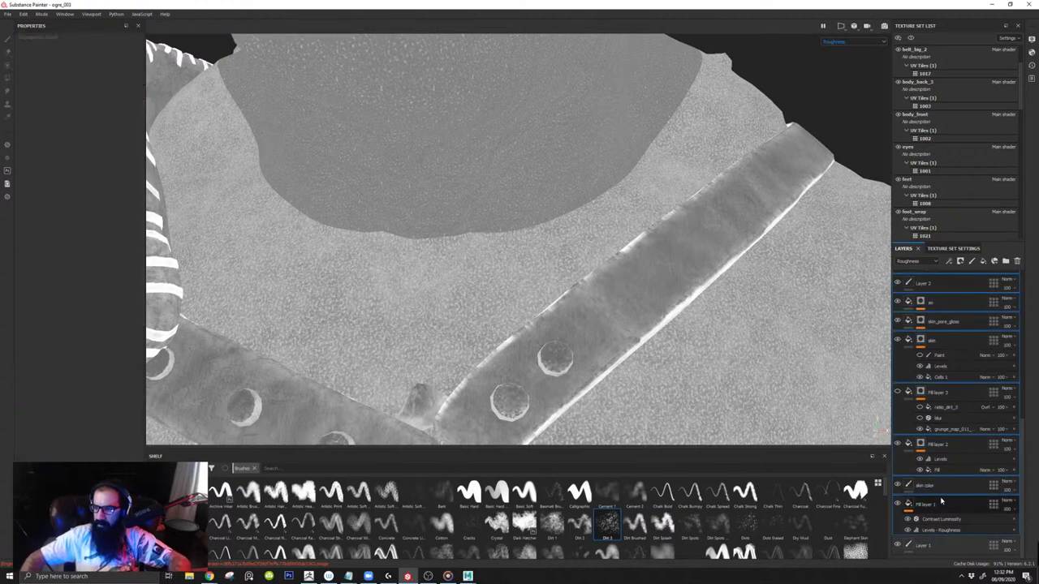
{"action": "left_click", "coordinate": [941, 500], "text": "ctrl"}
{"action": "left_click", "coordinate": [942, 487], "text": "ctrl"}
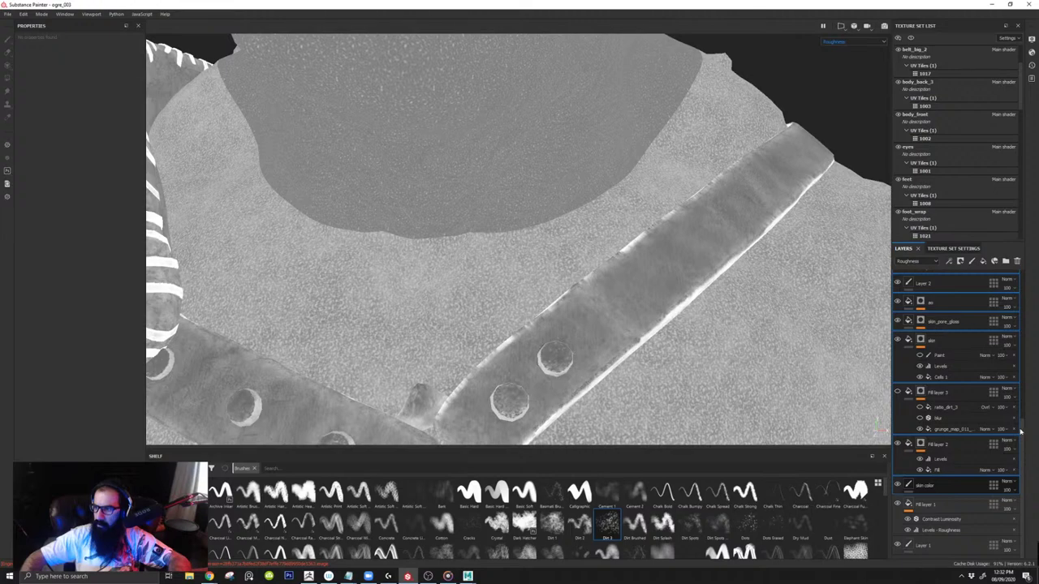
{"action": "scroll", "coordinate": [1015, 382], "scroll_direction": "up", "scroll_amount": 3}
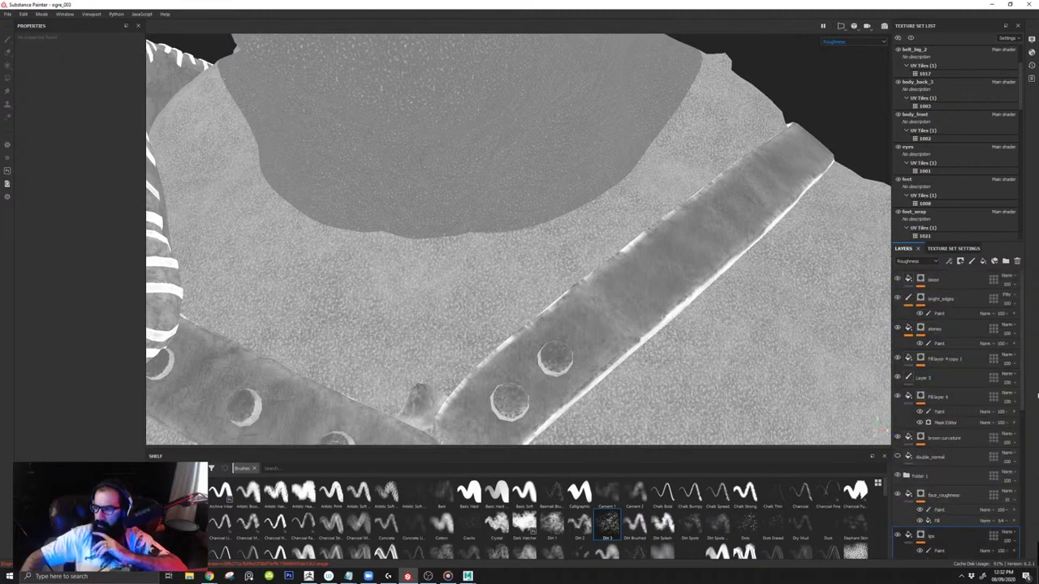
{"action": "scroll", "coordinate": [1010, 474], "scroll_direction": "down", "scroll_amount": 3}
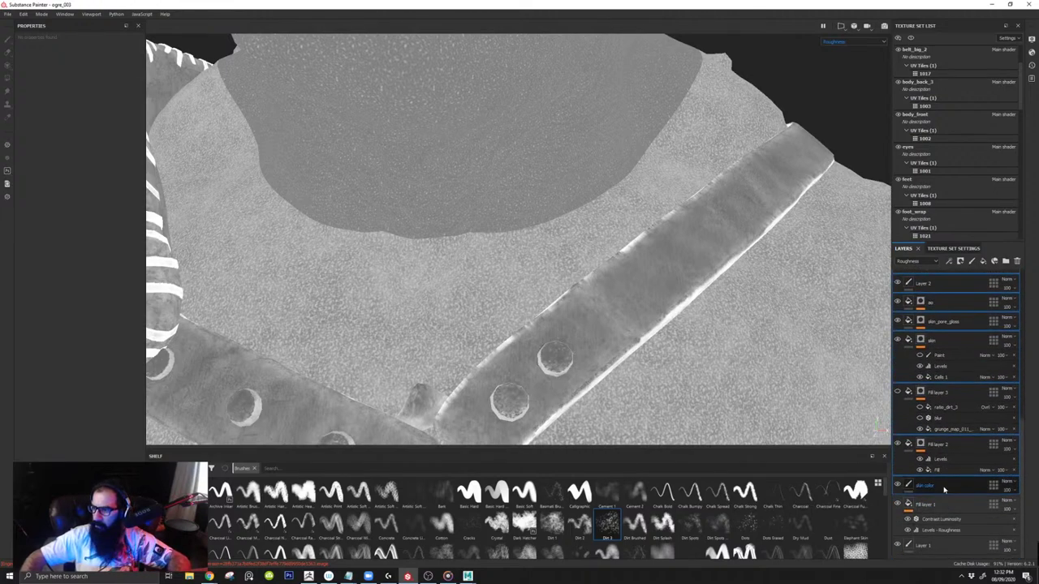
{"action": "left_click", "coordinate": [1011, 485]}
{"action": "scroll", "coordinate": [1023, 505], "scroll_direction": "up", "scroll_amount": 5}
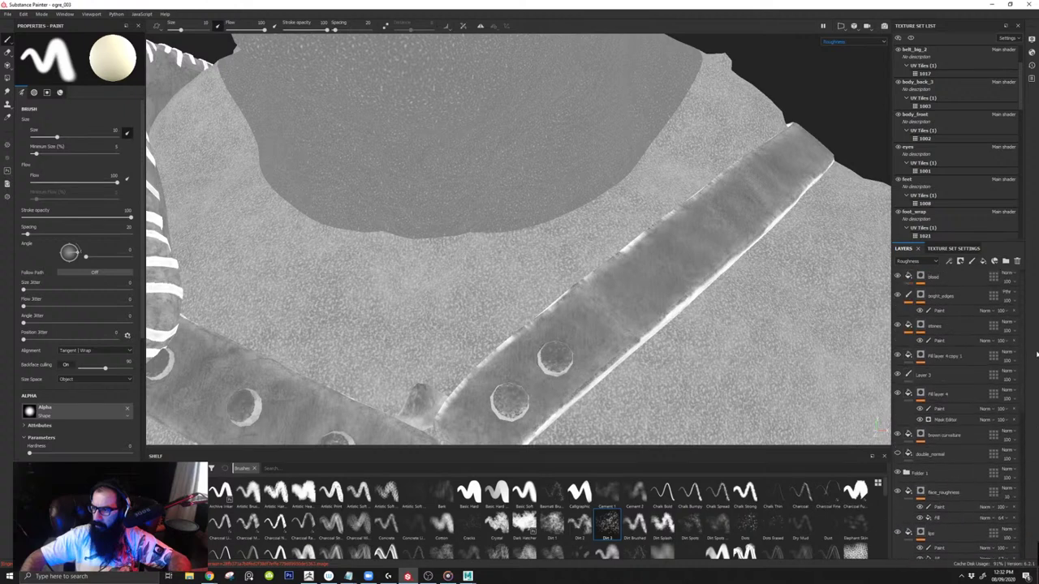
{"action": "left_click", "coordinate": [935, 280], "text": "shift"}
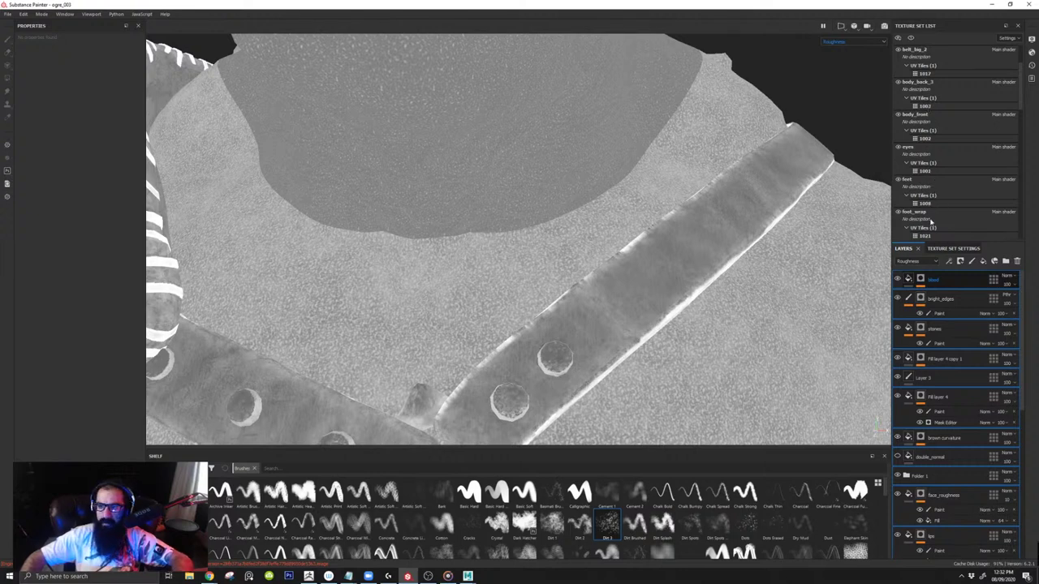
Step: Set the head texture set's size to 2048 and check the roughness around the neck
{"action": "left_click", "coordinate": [939, 250]}
{"action": "left_click", "coordinate": [948, 327]}
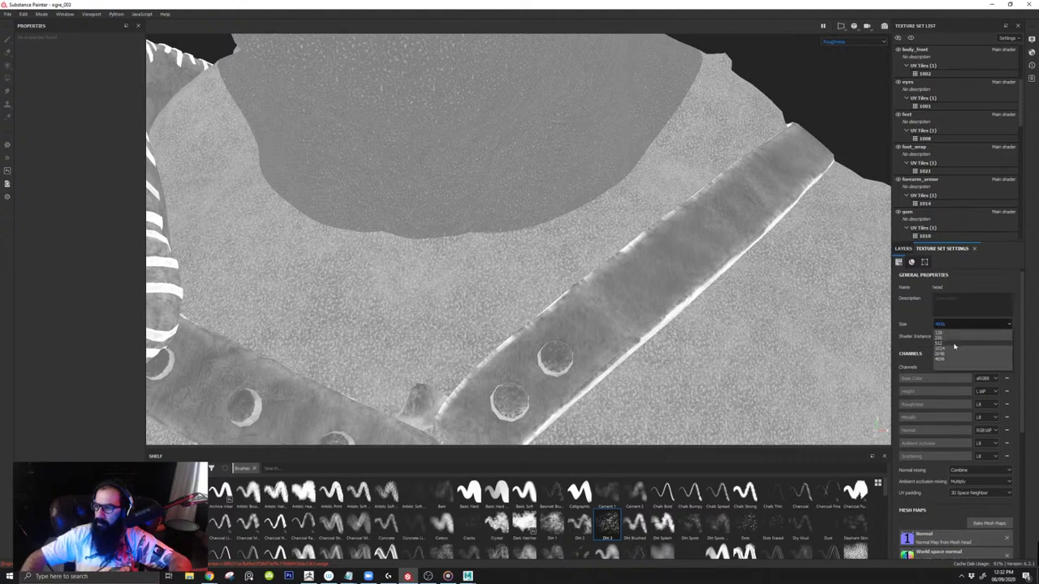
{"action": "left_click", "coordinate": [949, 358]}
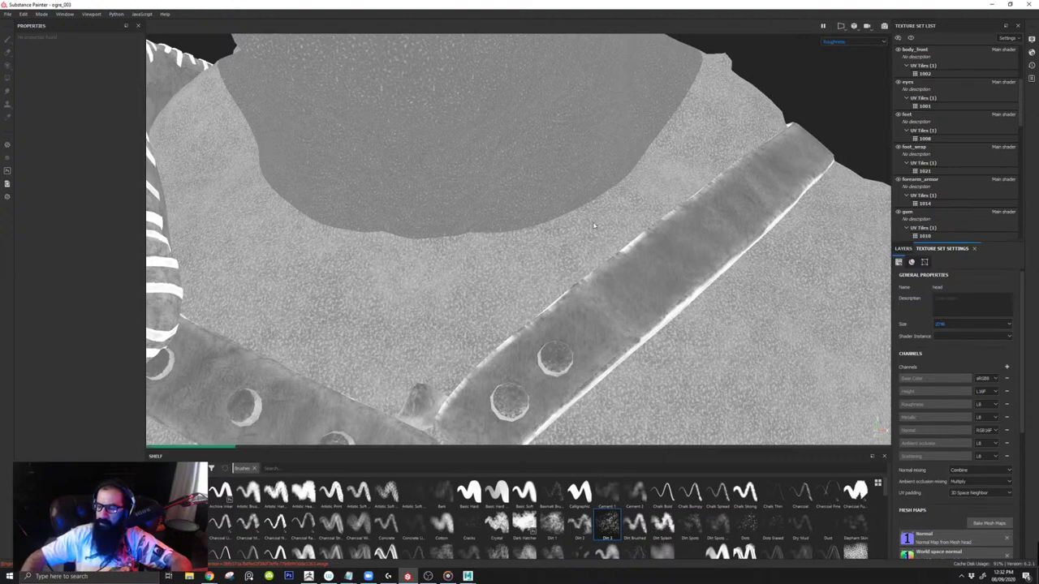
{"action": "mouse_move", "coordinate": [593, 236]}
{"action": "left_mouse_down", "text": "alt"}
{"action": "mouse_move", "coordinate": [577, 241]}
{"action": "mouse_move", "coordinate": [602, 237]}
{"action": "left_mouse_up", "text": "alt"}
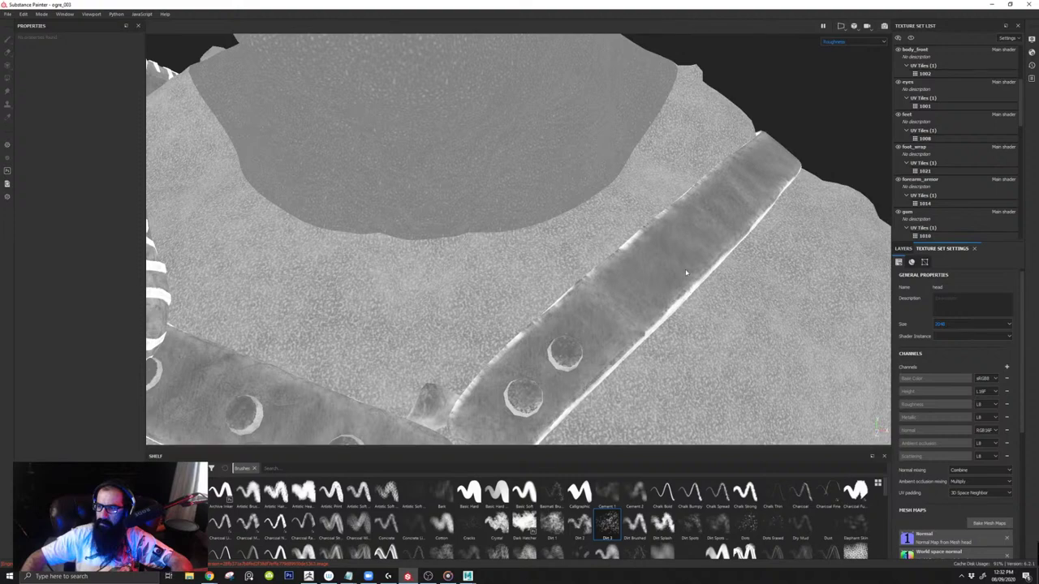
{"action": "mouse_move", "coordinate": [687, 272]}
{"action": "left_mouse_down", "text": "alt"}
{"action": "mouse_move", "coordinate": [661, 268]}
{"action": "mouse_move", "coordinate": [690, 272]}
{"action": "left_mouse_up", "text": "alt"}
Step: Group body_front's layers from Fill layer 5 down to Fill layer 2 into a folder
{"action": "scroll", "coordinate": [955, 196], "scroll_direction": "down", "scroll_amount": 4}
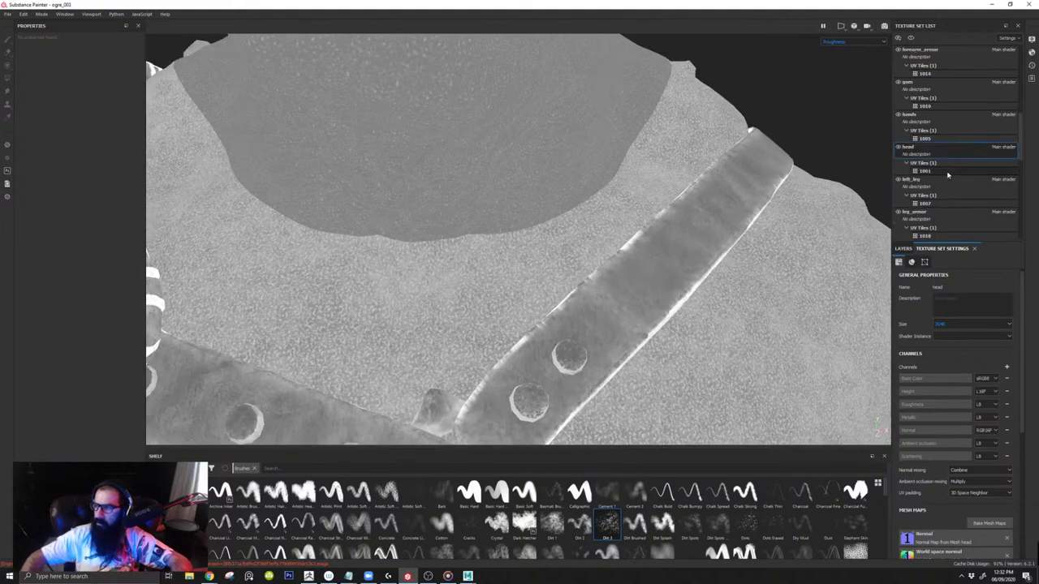
{"action": "scroll", "coordinate": [955, 162], "scroll_direction": "up", "scroll_amount": 3}
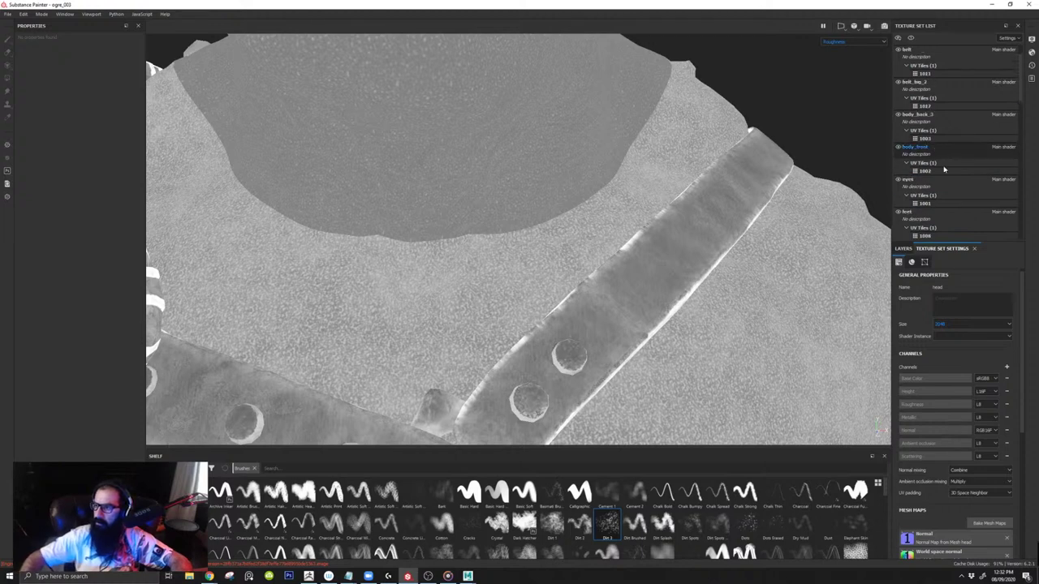
{"action": "left_click", "coordinate": [903, 249]}
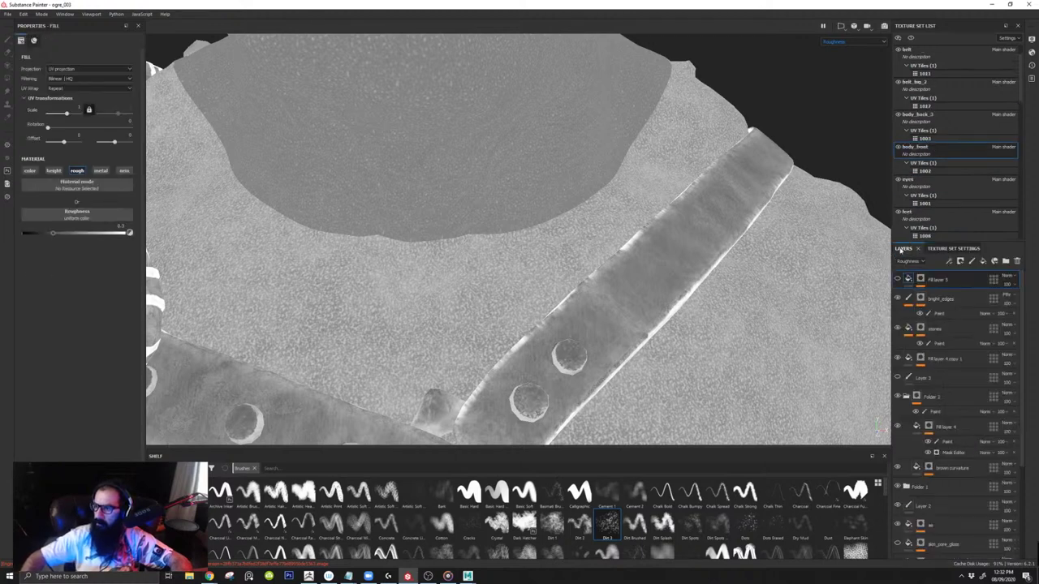
{"action": "scroll", "coordinate": [947, 321], "scroll_direction": "down", "scroll_amount": 3}
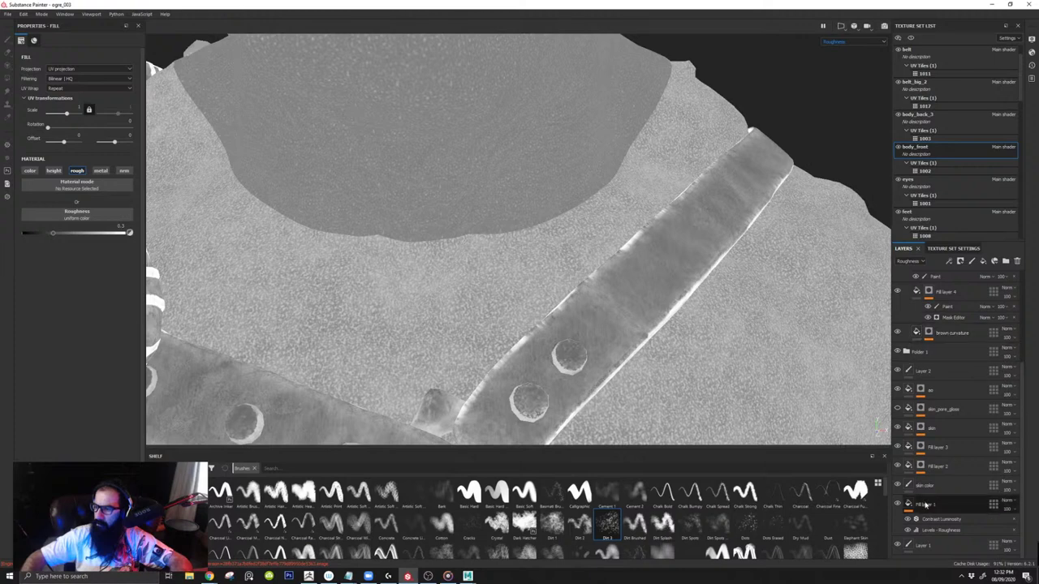
{"action": "left_click", "coordinate": [938, 506], "text": "shift"}
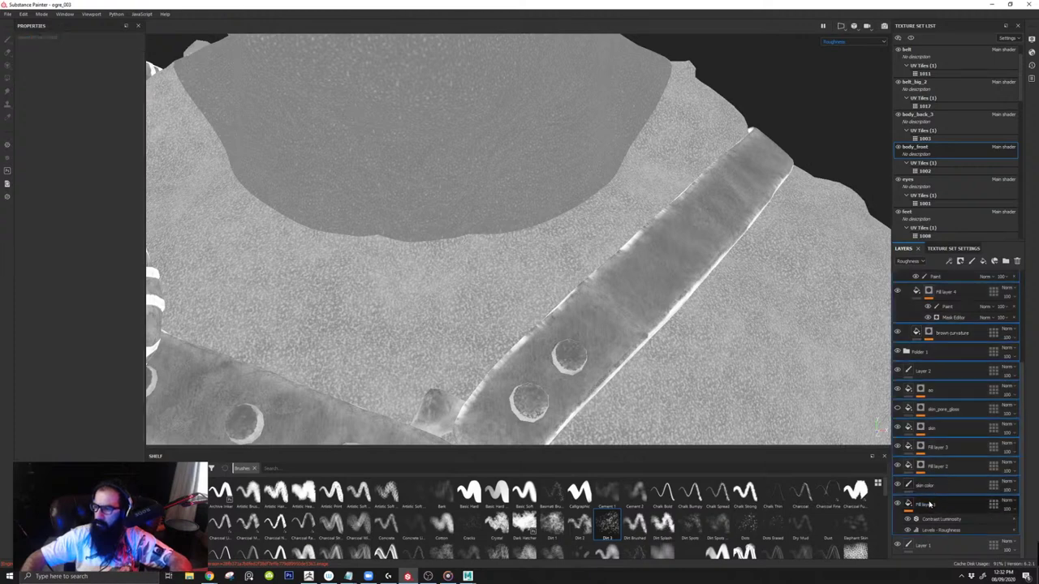
{"action": "left_click", "coordinate": [931, 504], "text": "ctrl"}
{"action": "left_click_drag", "start_coordinate": [932, 488], "coordinate": [948, 427]}
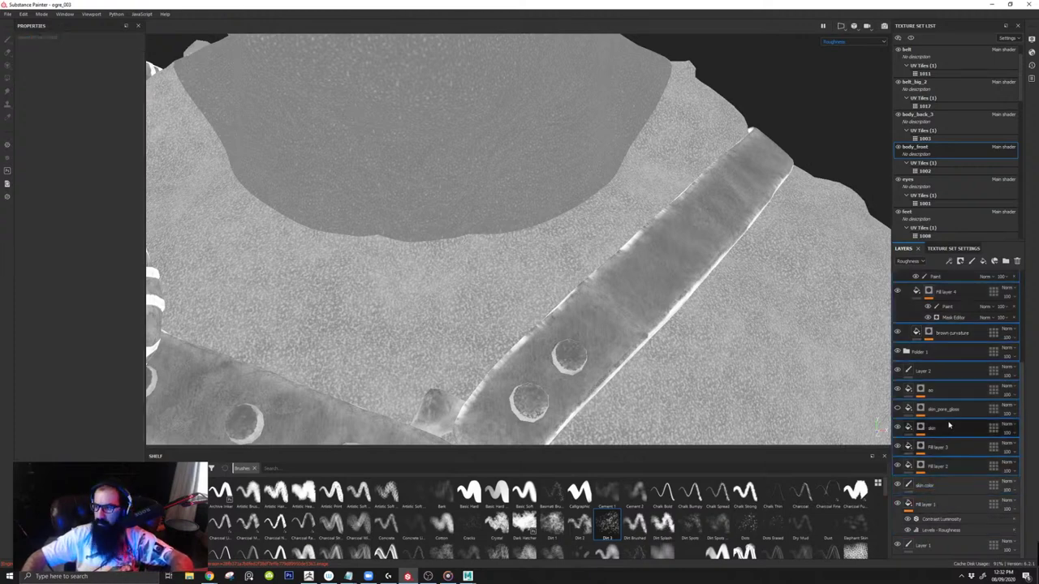
{"action": "key", "text": "ctrl+g"}
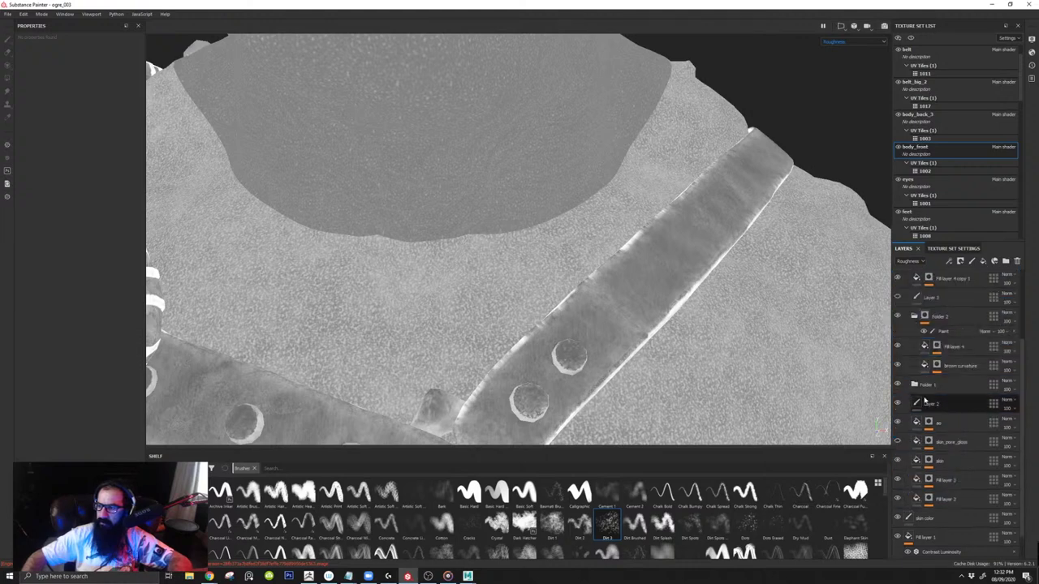
Step: Collapse and hide the new body_front folder, and paste the copied head layers above it
{"action": "scroll", "coordinate": [948, 332], "scroll_direction": "up", "scroll_amount": 3}
{"action": "left_click", "coordinate": [907, 281]}
{"action": "left_click", "coordinate": [899, 280]}
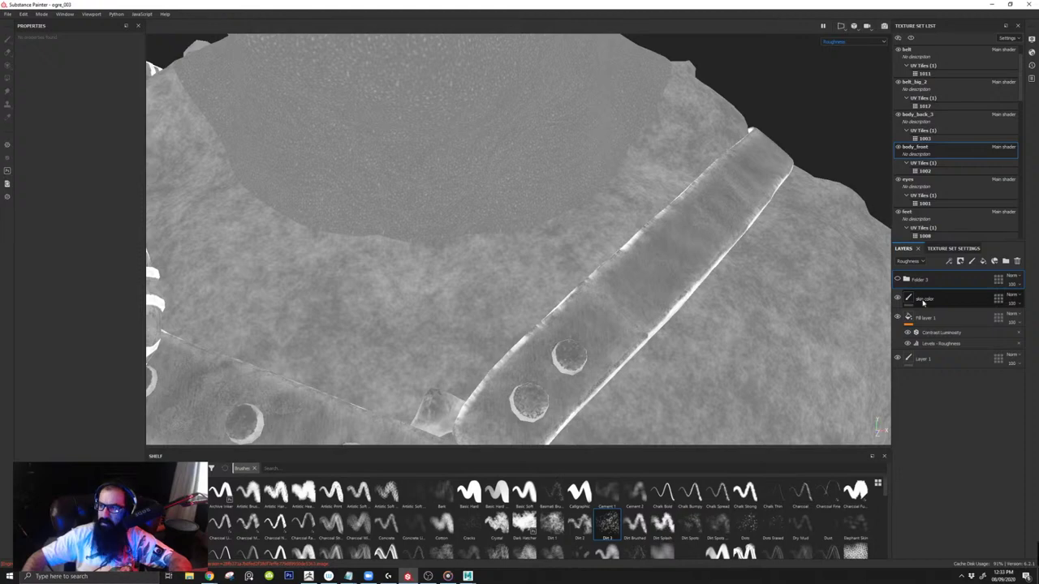
{"action": "key", "text": "ctrl+z"}
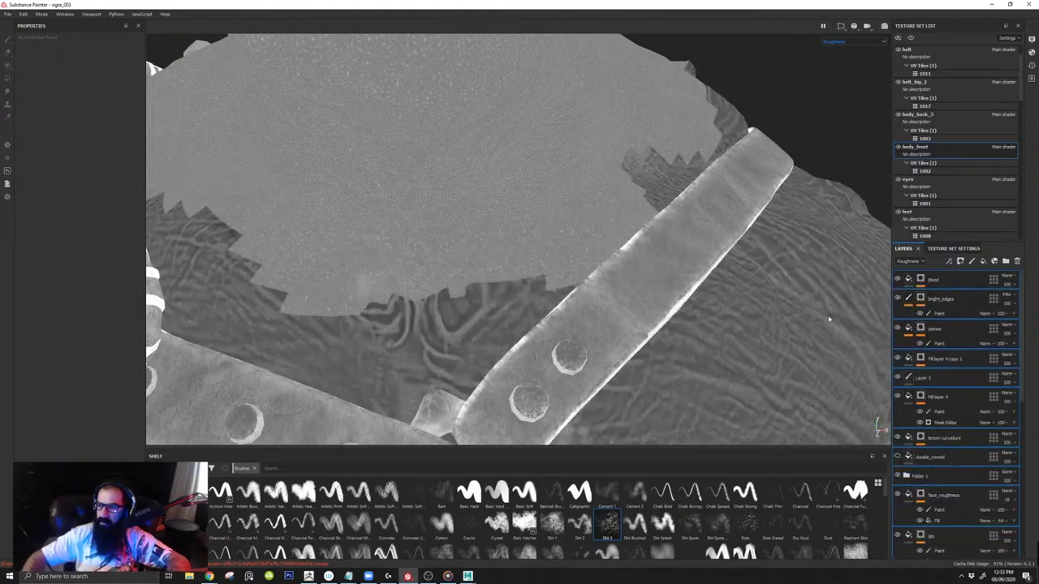
Step: Inspect the chest's roughness and compare it with body_front's pasted skin_pore_gloss layer hidden and shown
{"action": "right_click_drag", "start_coordinate": [688, 295], "coordinate": [447, 253], "text": "alt"}
{"action": "mouse_move", "coordinate": [633, 264]}
{"action": "left_mouse_down", "text": "alt"}
{"action": "mouse_move", "coordinate": [516, 257]}
{"action": "mouse_move", "coordinate": [642, 276]}
{"action": "left_mouse_up", "text": "alt"}
{"action": "left_click_drag", "start_coordinate": [523, 296], "coordinate": [589, 292], "text": "alt"}
{"action": "middle_click_drag", "start_coordinate": [590, 292], "coordinate": [675, 295], "text": "alt"}
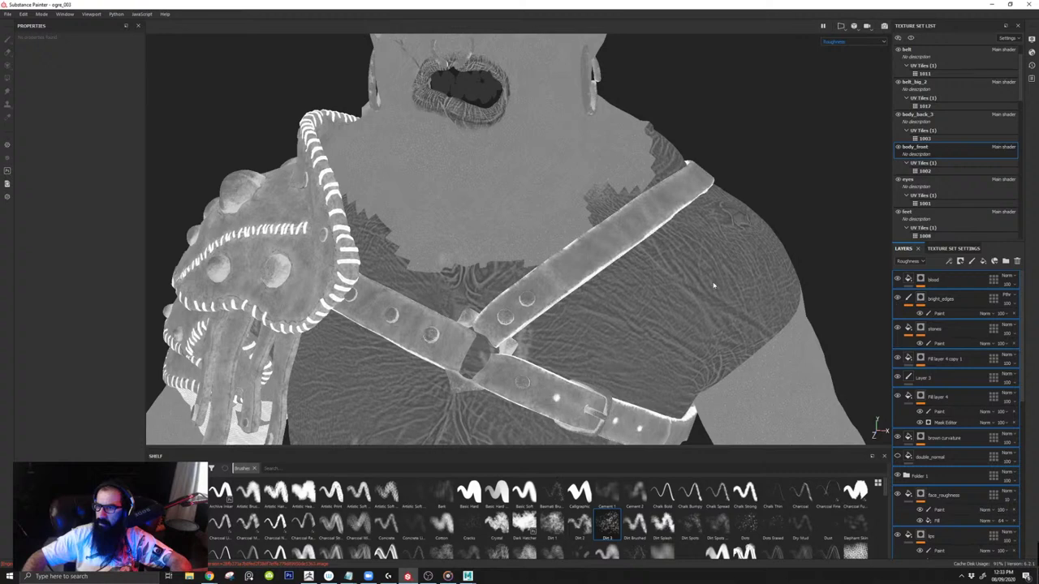
{"action": "scroll", "coordinate": [955, 307], "scroll_direction": "down", "scroll_amount": 5}
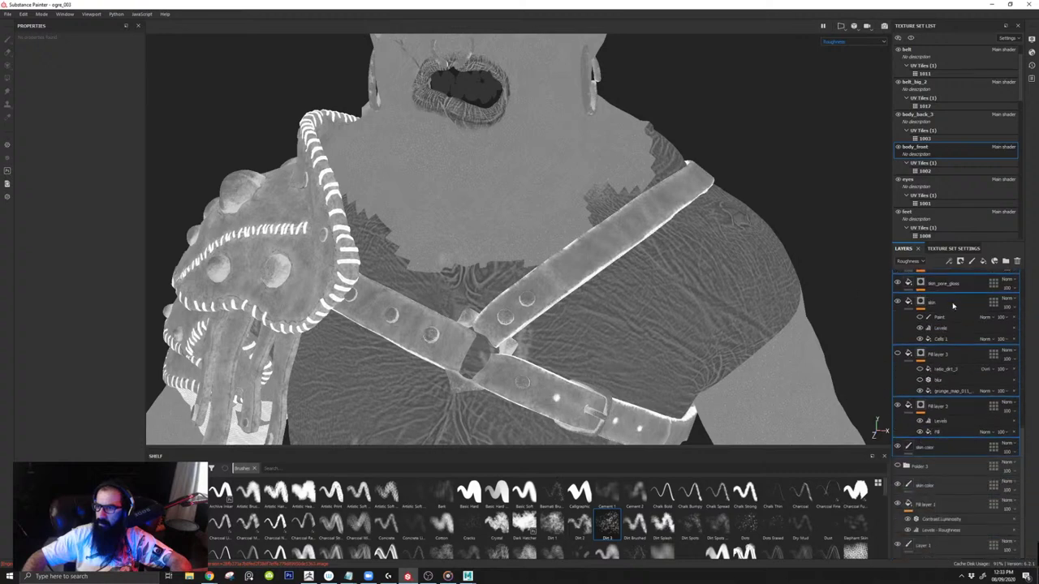
{"action": "left_click", "coordinate": [898, 448]}
{"action": "left_click", "coordinate": [898, 284]}
{"action": "left_click", "coordinate": [898, 284]}
{"action": "scroll", "coordinate": [913, 331], "scroll_direction": "up", "scroll_amount": 3}
{"action": "left_click", "coordinate": [898, 379]}
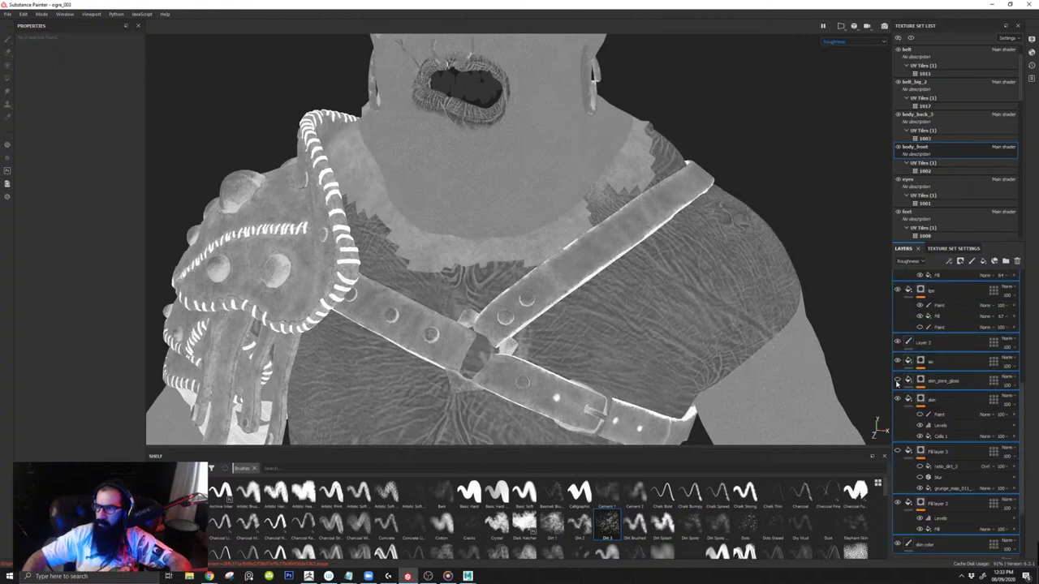
{"action": "left_click", "coordinate": [898, 378]}
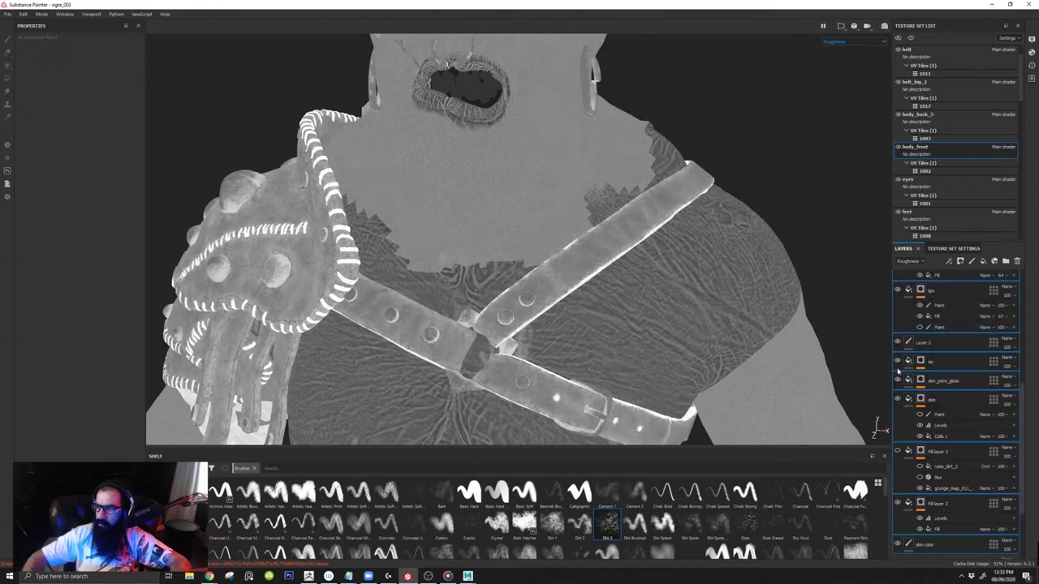
Step: Hide the pasted lips layer in body_front and review the chest and shoulder skin with the full material
{"action": "left_click", "coordinate": [898, 290]}
{"action": "left_click", "coordinate": [898, 291]}
{"action": "left_click", "coordinate": [898, 290]}
{"action": "left_click_drag", "start_coordinate": [554, 253], "coordinate": [571, 241], "text": "alt"}
{"action": "middle_click_drag", "start_coordinate": [673, 283], "coordinate": [613, 257], "text": "alt"}
{"action": "key", "text": "m"}
{"action": "mouse_move", "coordinate": [625, 256]}
{"action": "left_mouse_down", "text": "alt"}
{"action": "mouse_move", "coordinate": [573, 253]}
{"action": "mouse_move", "coordinate": [560, 268]}
{"action": "left_mouse_up", "text": "alt"}
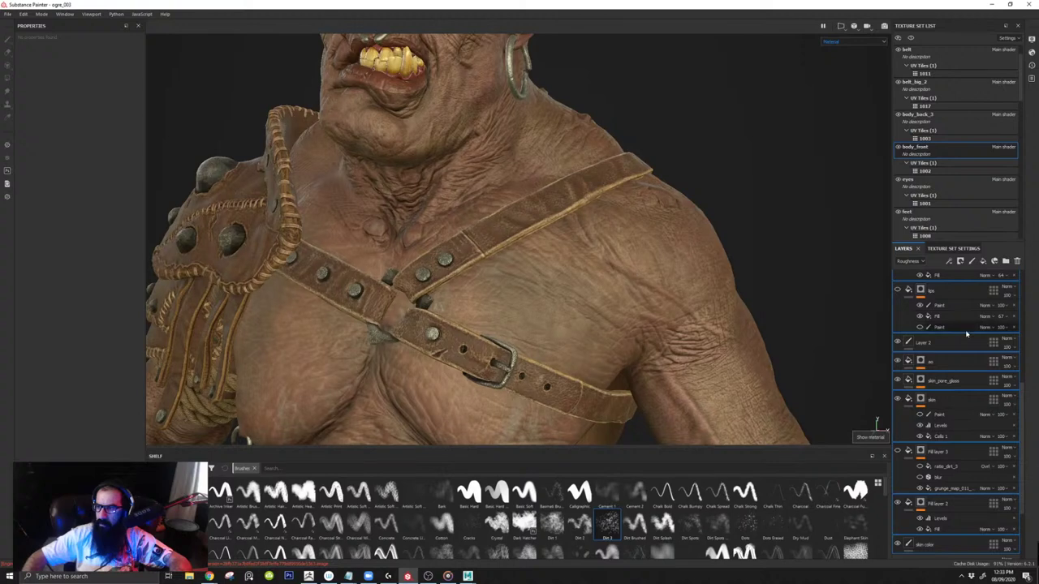
{"action": "scroll", "coordinate": [969, 343], "scroll_direction": "up", "scroll_amount": 4}
{"action": "scroll", "coordinate": [971, 343], "scroll_direction": "down", "scroll_amount": 4}
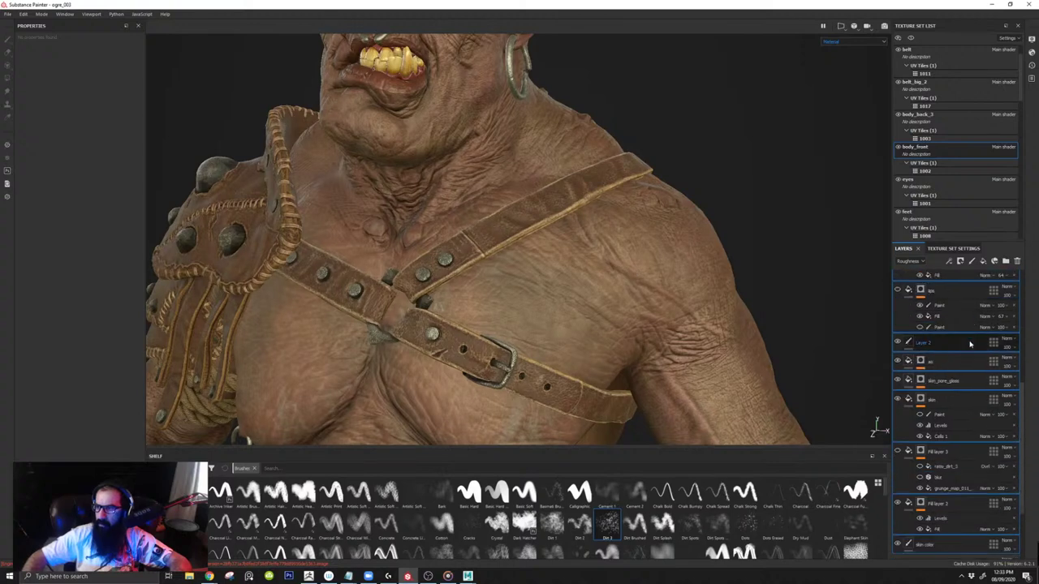
Step: Return to the roughness channel view and delete the pasted lips layer from body_front
{"action": "key", "text": "c"}
{"action": "left_click", "coordinate": [897, 292]}
{"action": "left_click", "coordinate": [897, 292]}
{"action": "left_click", "coordinate": [960, 293]}
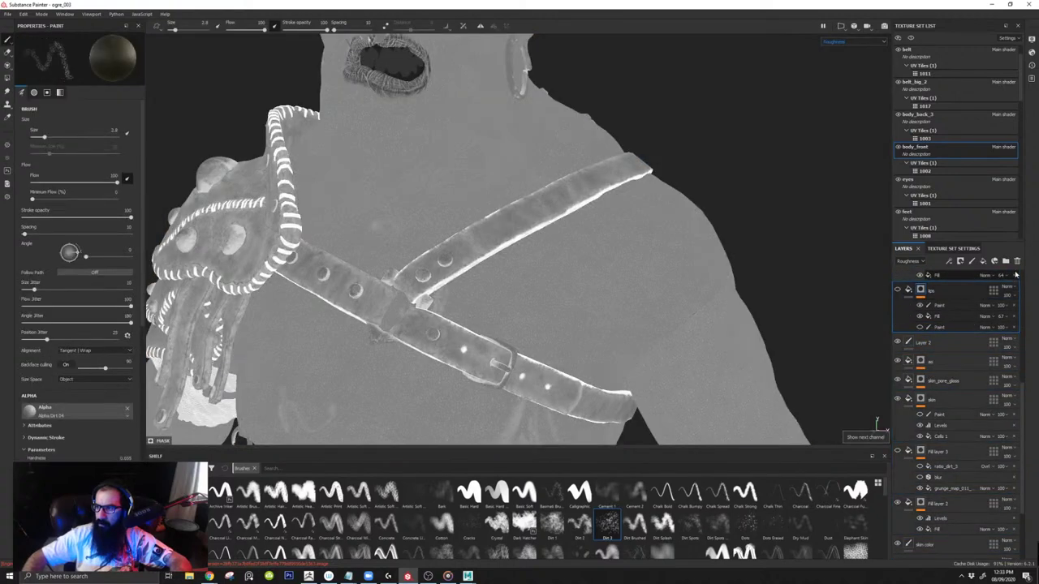
{"action": "left_click", "coordinate": [1017, 260]}
{"action": "scroll", "coordinate": [905, 348], "scroll_direction": "up", "scroll_amount": 3}
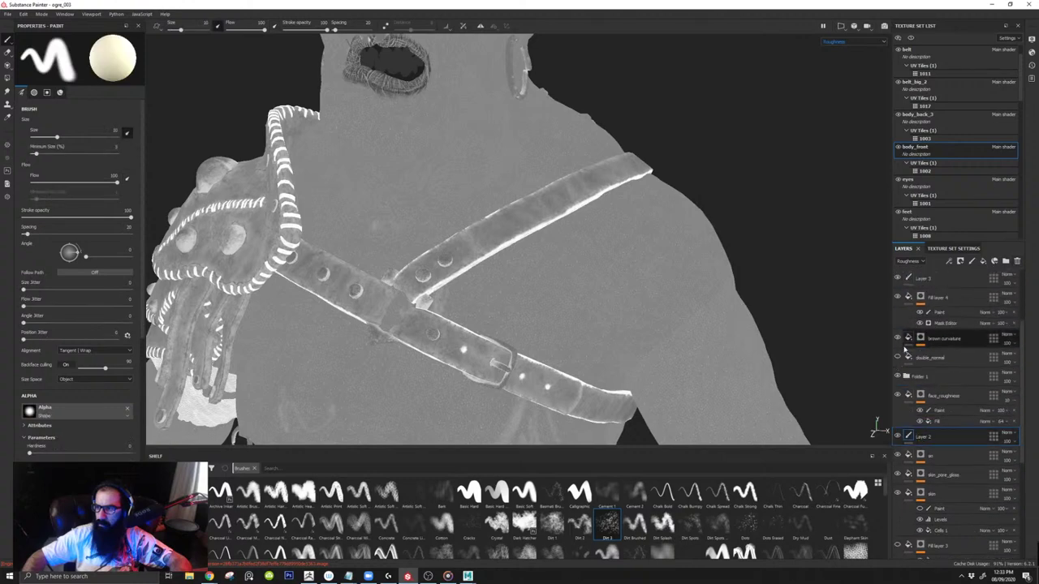
{"action": "scroll", "coordinate": [905, 348], "scroll_direction": "up", "scroll_amount": 3}
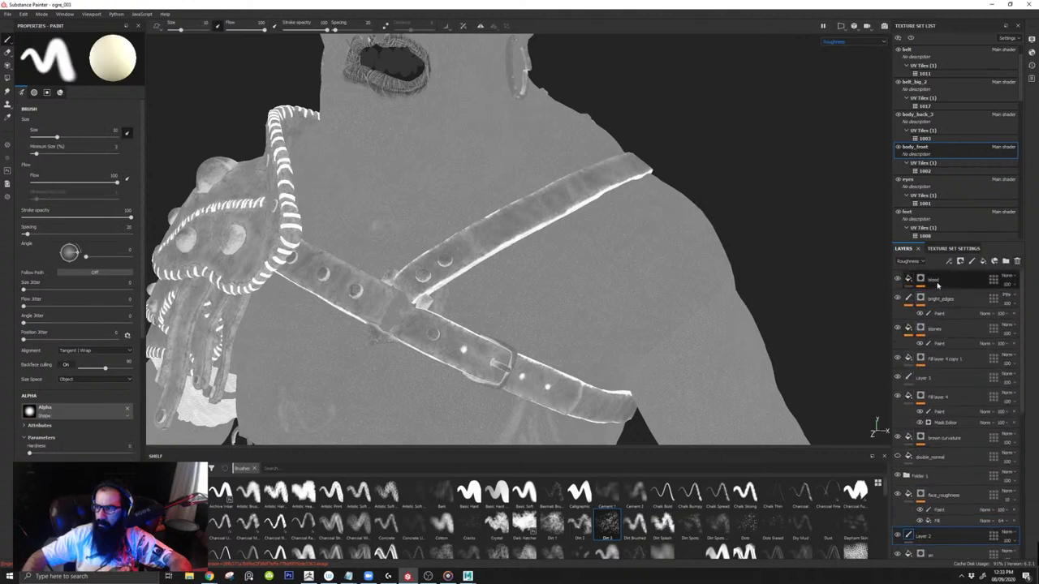
Step: Delete the pasted blood layer from body_front and check the chest's roughness
{"action": "left_click", "coordinate": [935, 281]}
{"action": "left_click", "coordinate": [1017, 261]}
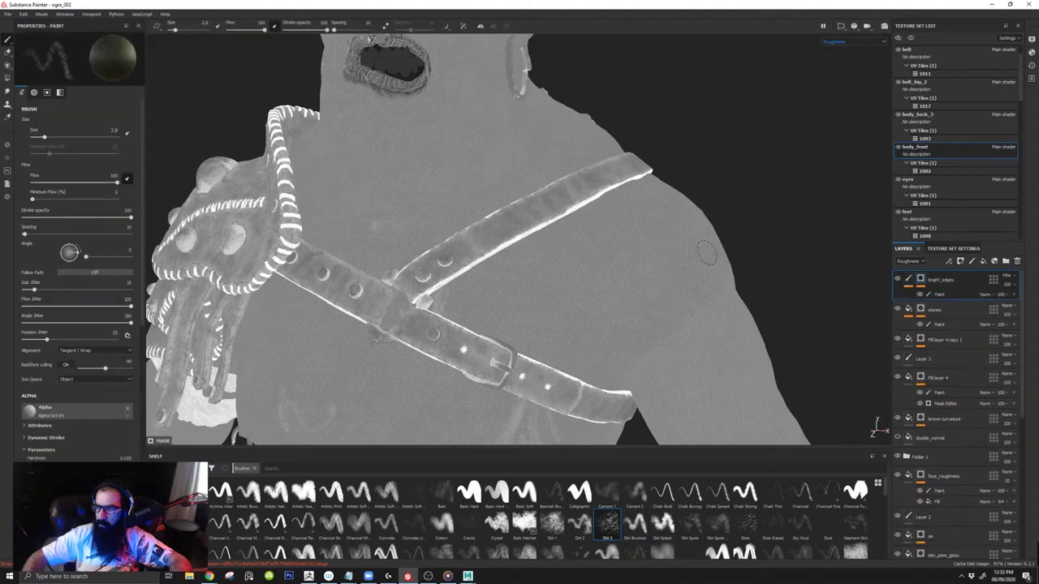
{"action": "right_click_drag", "start_coordinate": [668, 228], "coordinate": [487, 244], "text": "alt"}
{"action": "left_click_drag", "start_coordinate": [467, 248], "coordinate": [564, 274], "text": "alt"}
{"action": "middle_click_drag", "start_coordinate": [564, 273], "coordinate": [481, 307], "text": "alt"}
{"action": "right_click_drag", "start_coordinate": [481, 307], "coordinate": [606, 301], "text": "alt"}
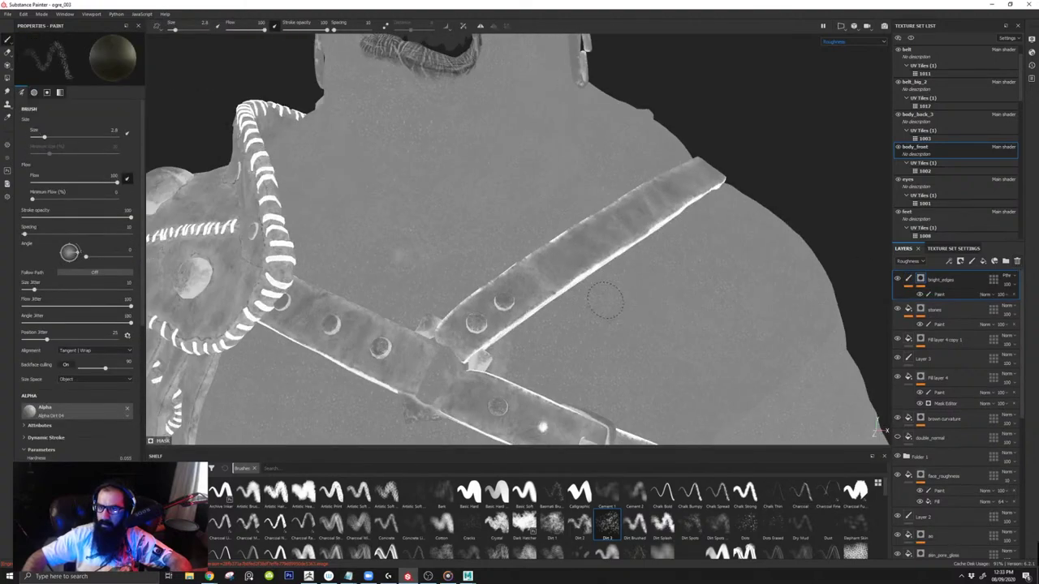
{"action": "left_click_drag", "start_coordinate": [605, 302], "coordinate": [848, 297], "text": "alt"}
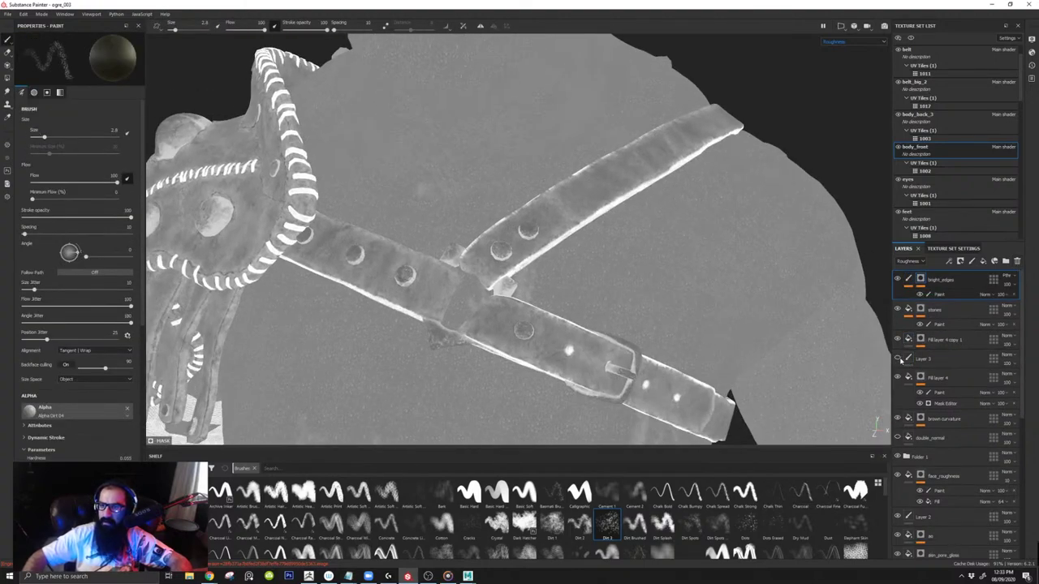
Step: Rename body_front's pasted face_roughness layer to overall_roughness
{"action": "scroll", "coordinate": [902, 371], "scroll_direction": "down", "scroll_amount": 3}
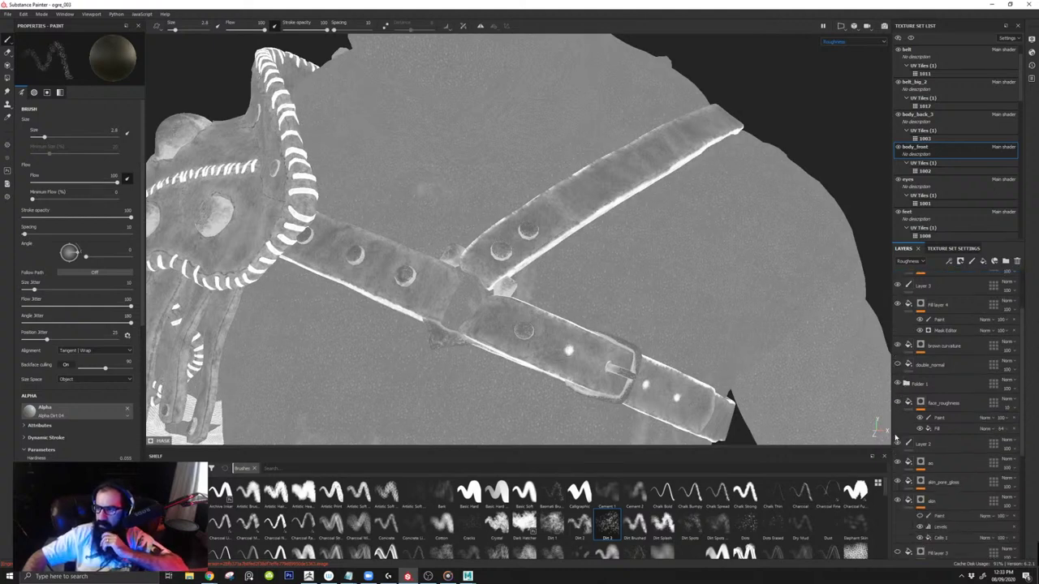
{"action": "double_click", "coordinate": [944, 403]}
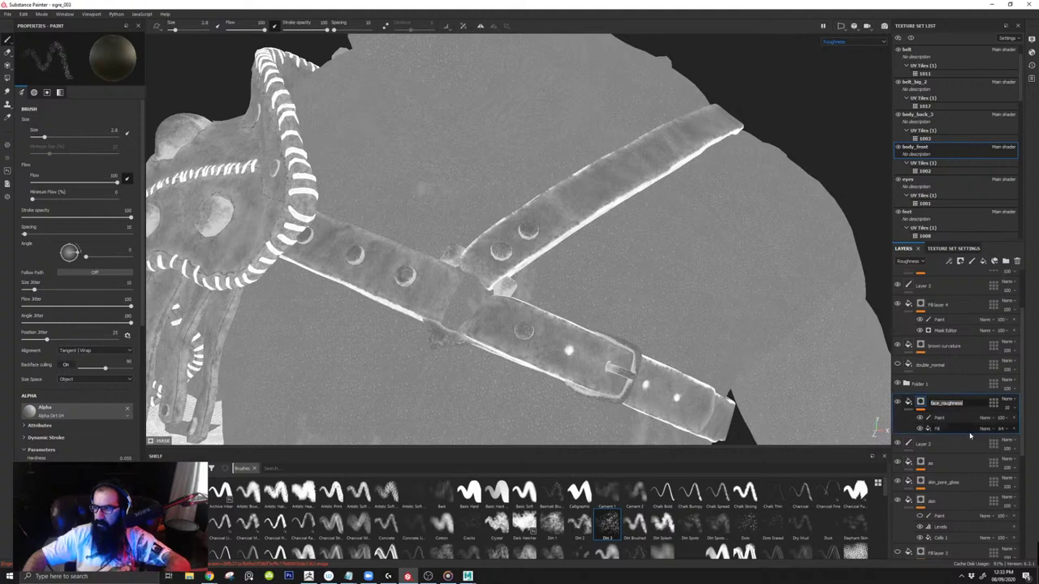
{"action": "type", "text": "d"}
{"action": "type", "text": "oughnes"}
{"action": "key", "text": "ctrl+a"}
{"action": "type", "text": "s"}
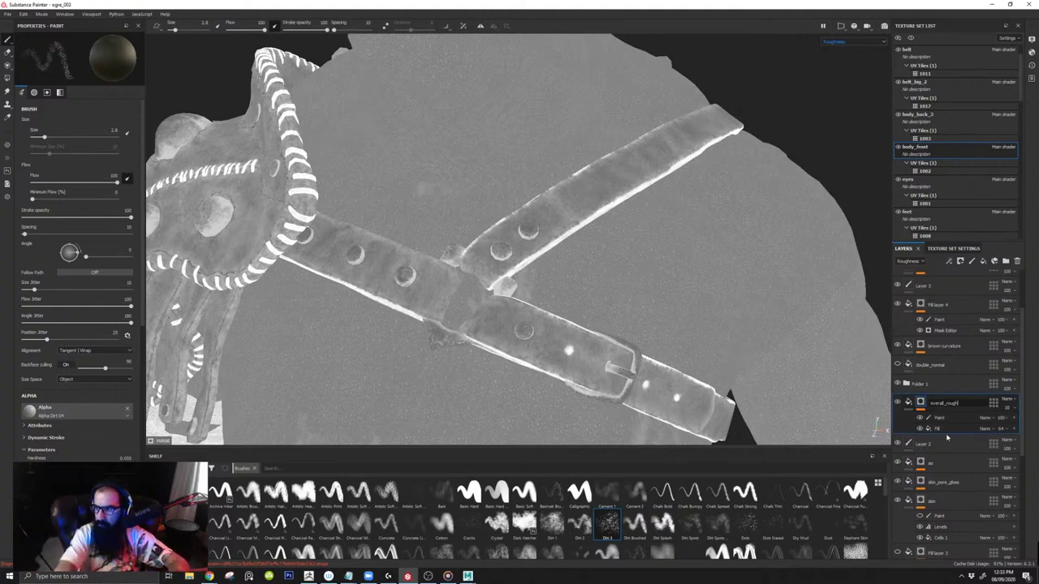
{"action": "type", "text": "ess"}
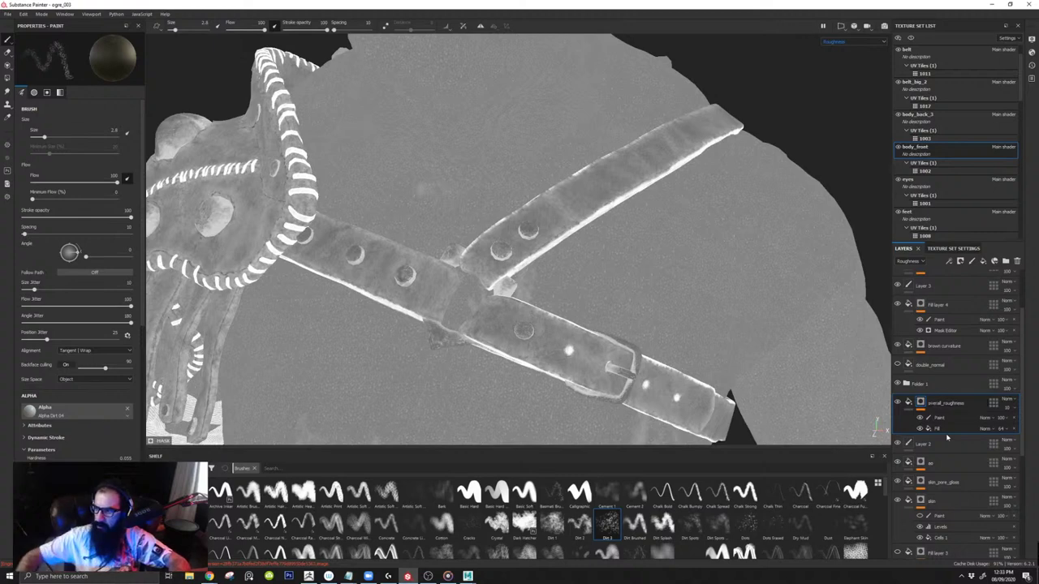
{"action": "key", "text": "Return"}
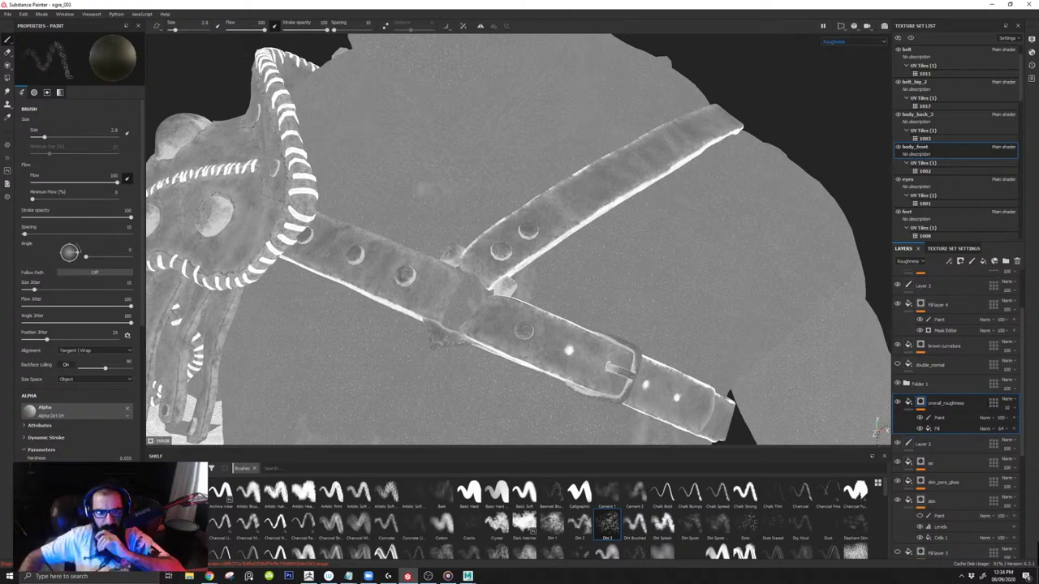
Step: Compare the chest's roughness with the pasted skin_pore_gloss layer hidden and shown
{"action": "scroll", "coordinate": [899, 443], "scroll_direction": "down", "scroll_amount": 2}
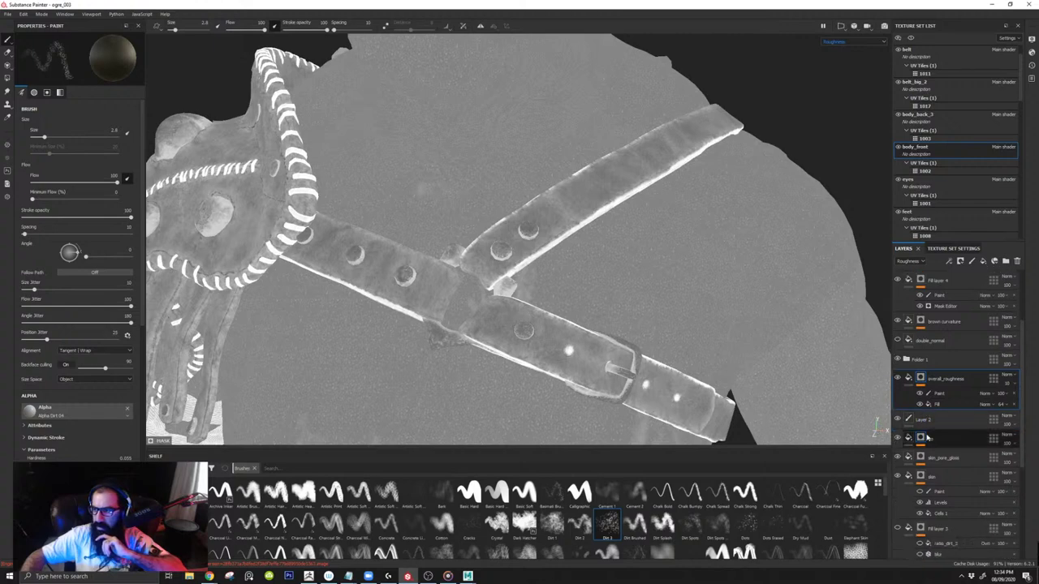
{"action": "left_click", "coordinate": [898, 434]}
{"action": "left_click", "coordinate": [898, 434]}
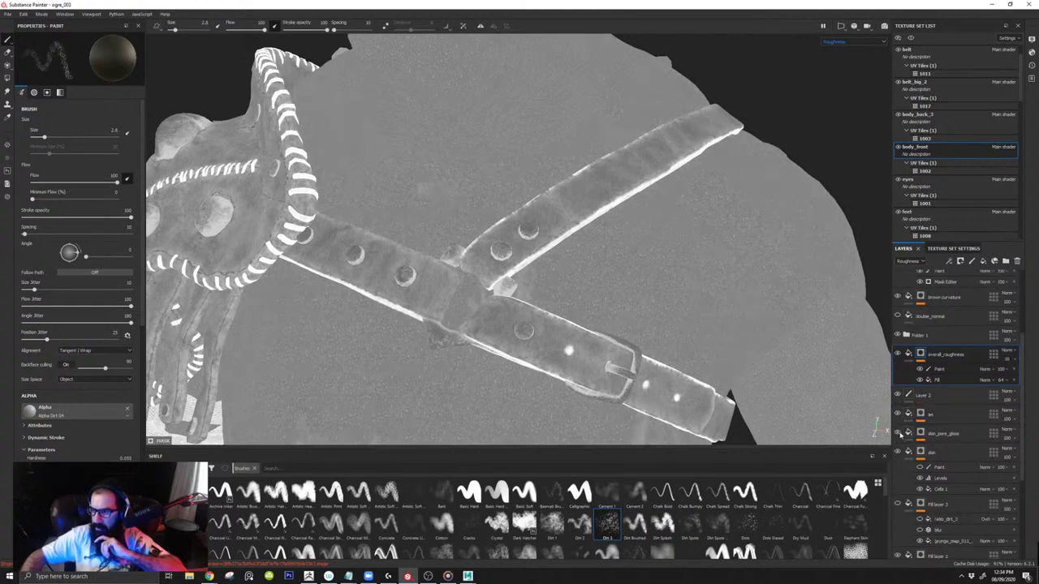
{"action": "double_click", "coordinate": [932, 435]}
{"action": "key", "text": "Return"}
Step: Review the ogre's upper body with the full material, and cycle through the single channels back to roughness
{"action": "key", "text": "m"}
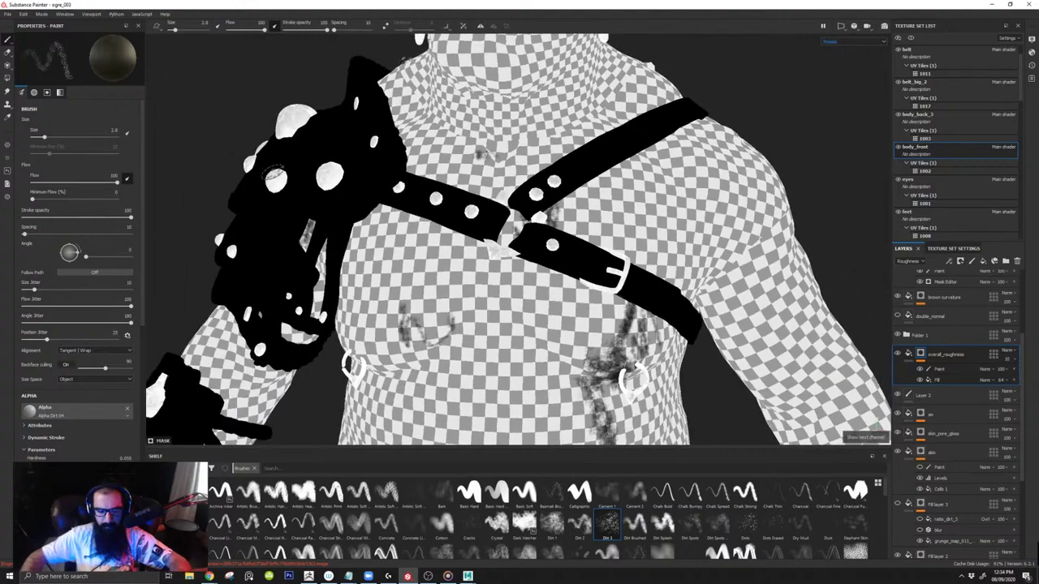
{"action": "scroll", "coordinate": [723, 257], "scroll_direction": "down", "scroll_amount": 3}
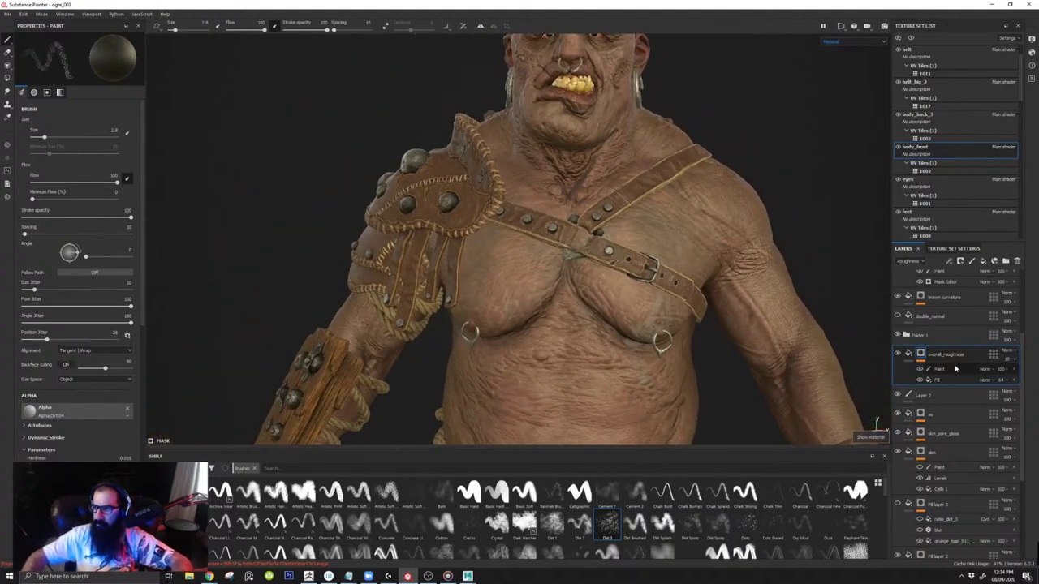
{"action": "key", "text": "c"}
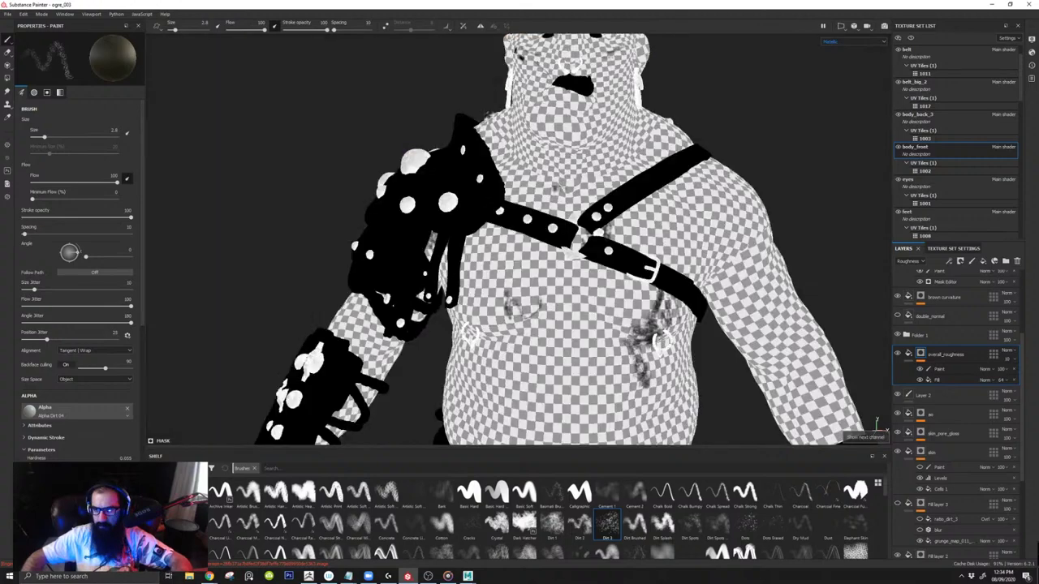
{"action": "key", "text": "c"}
{"action": "key", "text": "c"}
{"action": "key", "text": "c"}
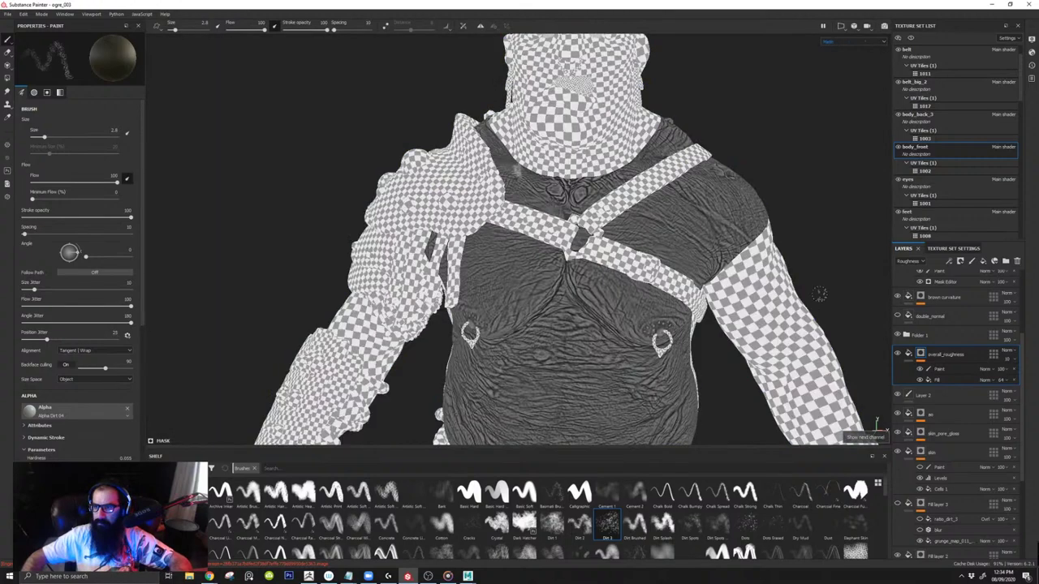
{"action": "key", "text": "c"}
{"action": "key", "text": "c"}
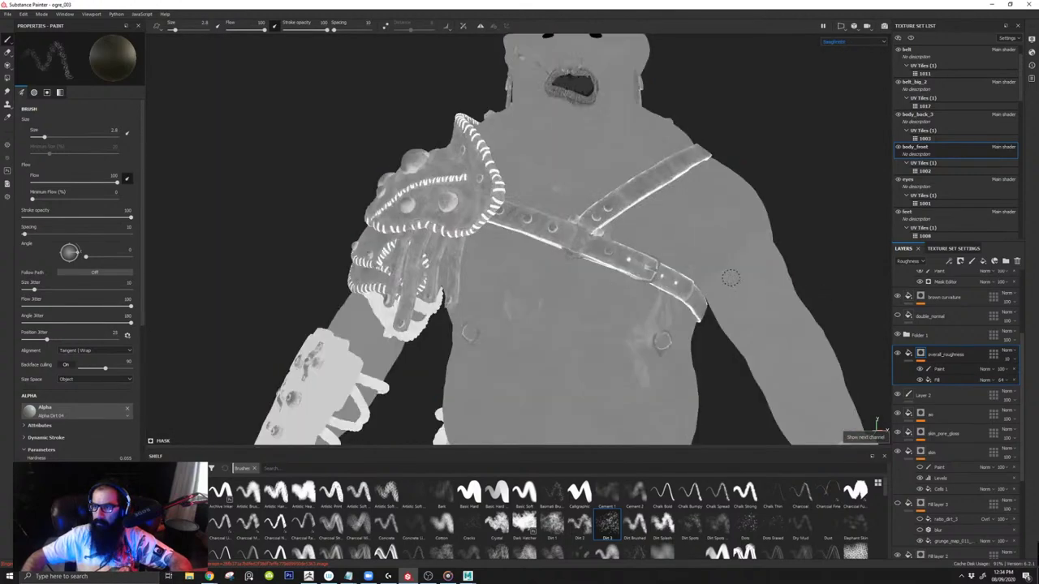
Step: Hide the pasted stones layer in body_front and check the torso's roughness
{"action": "scroll", "coordinate": [930, 345], "scroll_direction": "up", "scroll_amount": 5}
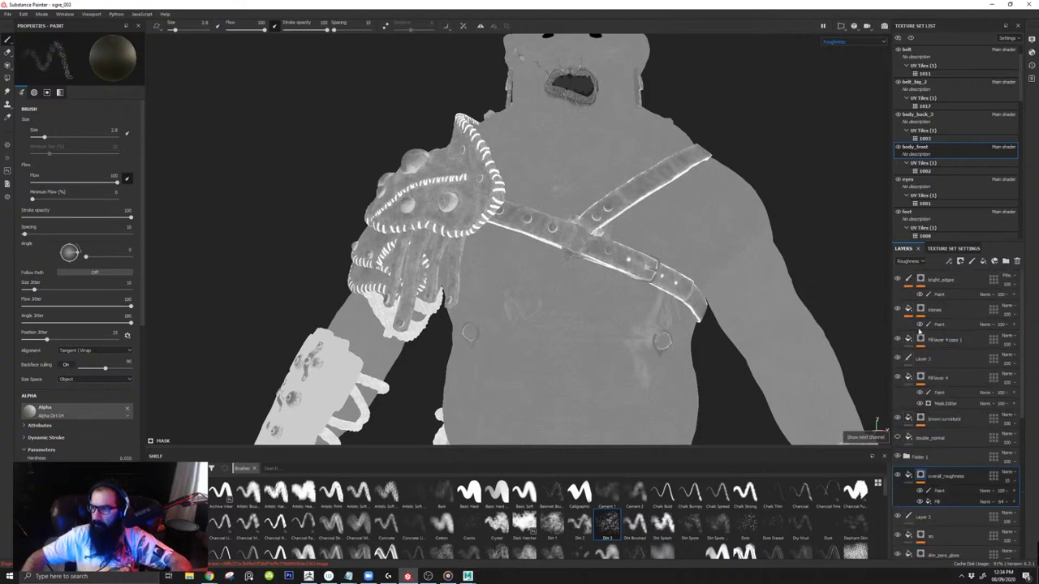
{"action": "middle_click_drag", "start_coordinate": [642, 239], "coordinate": [624, 272], "text": "alt"}
{"action": "right_click_drag", "start_coordinate": [624, 273], "coordinate": [707, 324], "text": "alt"}
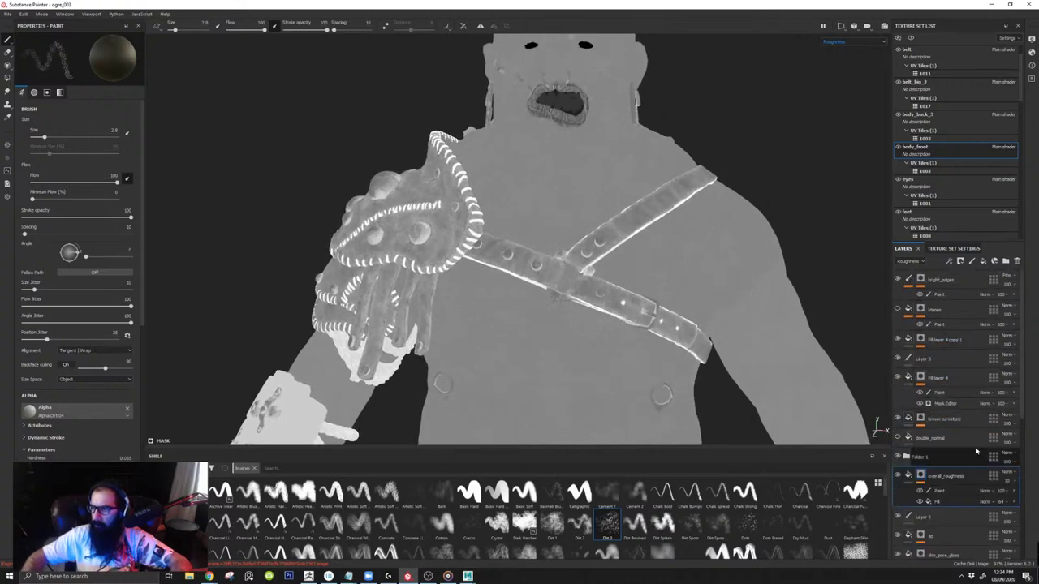
Step: Group body_front's pasted layers from bright_edges down to the upper skin color into a new folder, and hide and collapse it
{"action": "scroll", "coordinate": [957, 401], "scroll_direction": "down", "scroll_amount": 3}
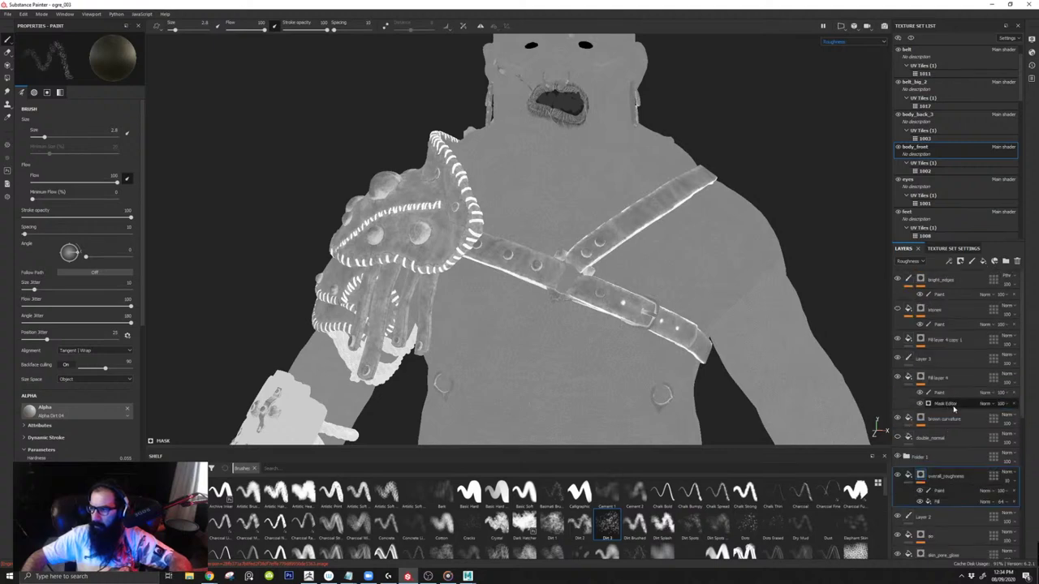
{"action": "scroll", "coordinate": [951, 486], "scroll_direction": "down", "scroll_amount": 8}
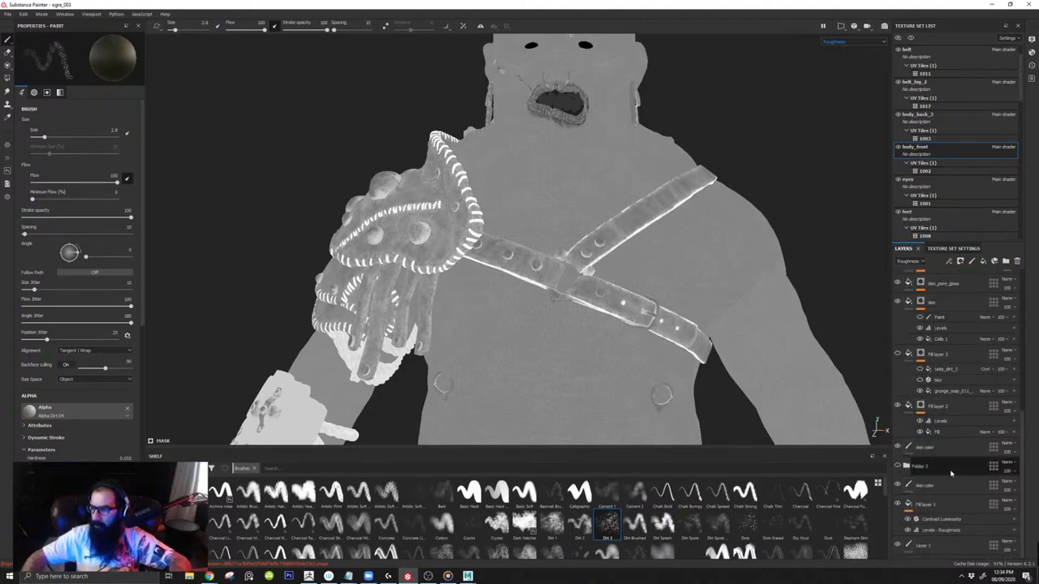
{"action": "left_click", "coordinate": [951, 447], "text": "shift"}
{"action": "scroll", "coordinate": [951, 451], "scroll_direction": "up", "scroll_amount": 10}
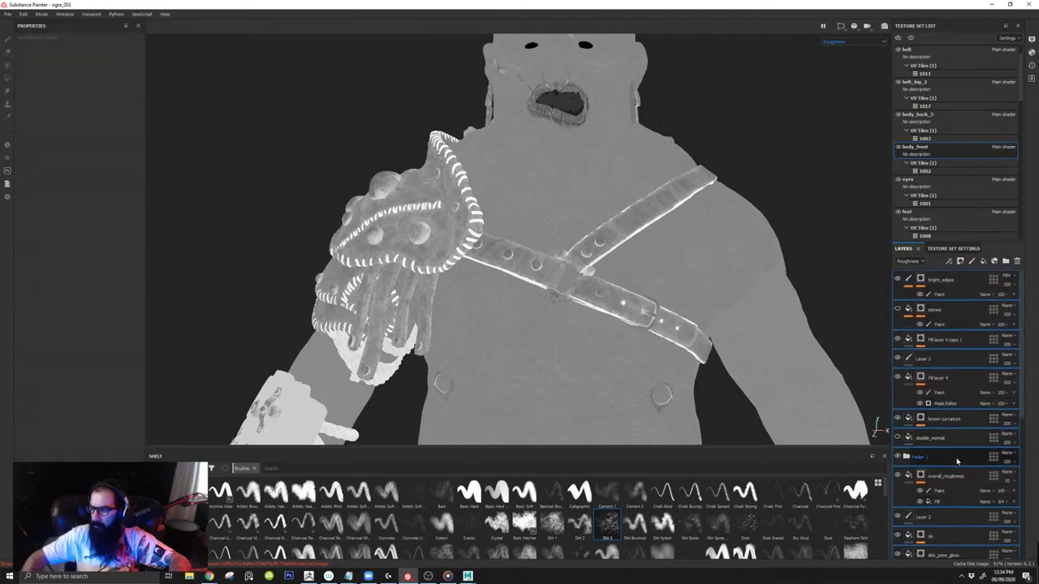
{"action": "scroll", "coordinate": [948, 477], "scroll_direction": "down", "scroll_amount": 1}
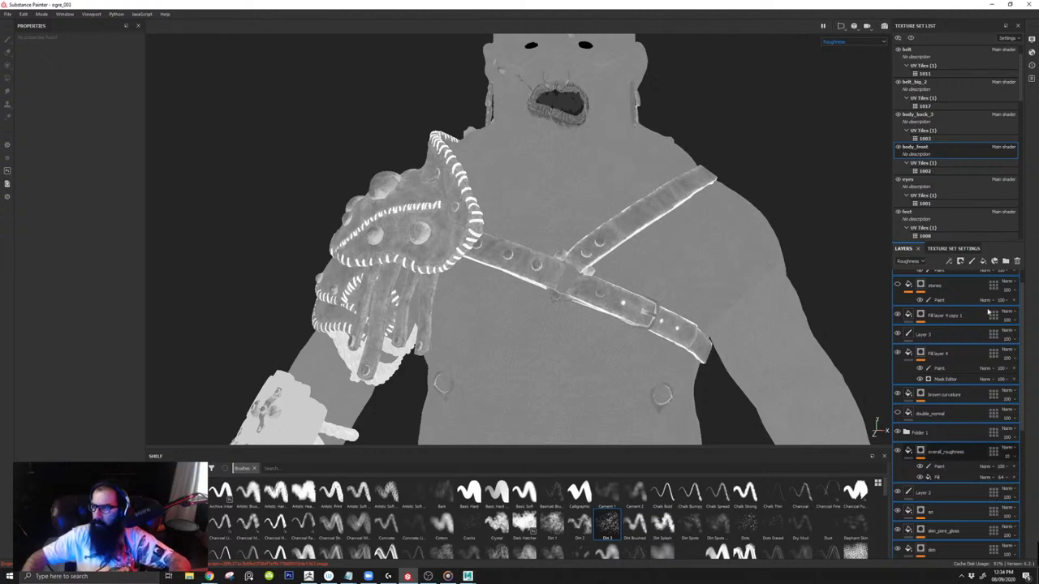
{"action": "scroll", "coordinate": [989, 311], "scroll_direction": "up", "scroll_amount": 2}
{"action": "left_click", "coordinate": [902, 281]}
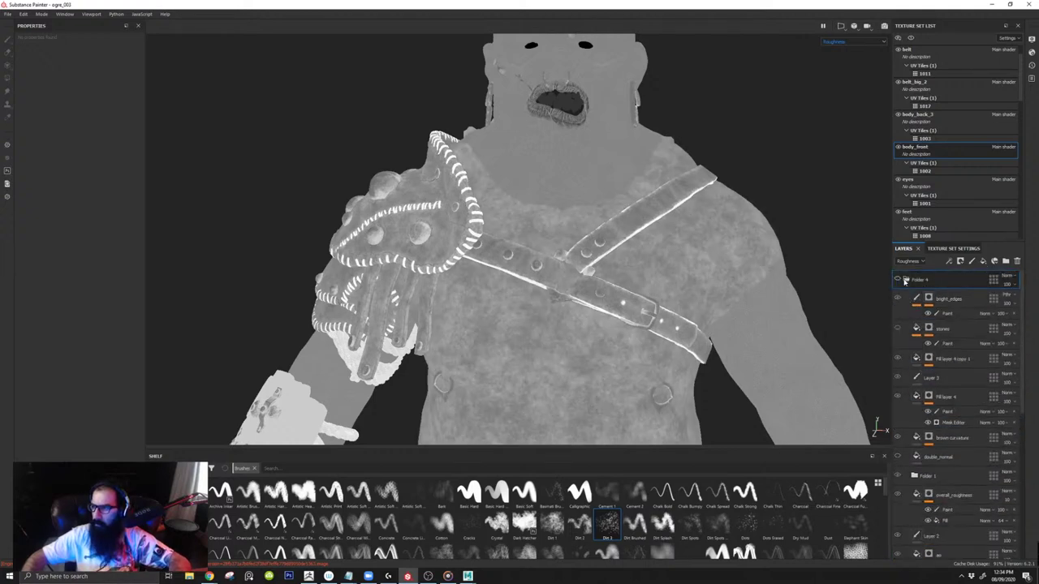
{"action": "left_click", "coordinate": [906, 280]}
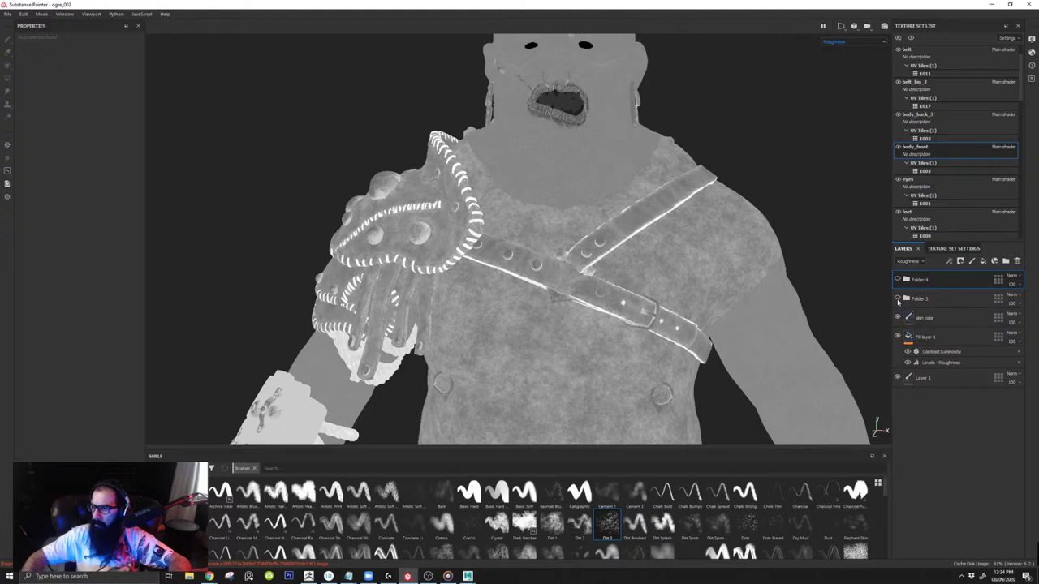
Step: Show Folder 3 and try pasting the overall_roughness layer above its Layer 2
{"action": "left_click", "coordinate": [897, 299]}
{"action": "left_click", "coordinate": [907, 300]}
{"action": "scroll", "coordinate": [966, 414], "scroll_direction": "down", "scroll_amount": 1}
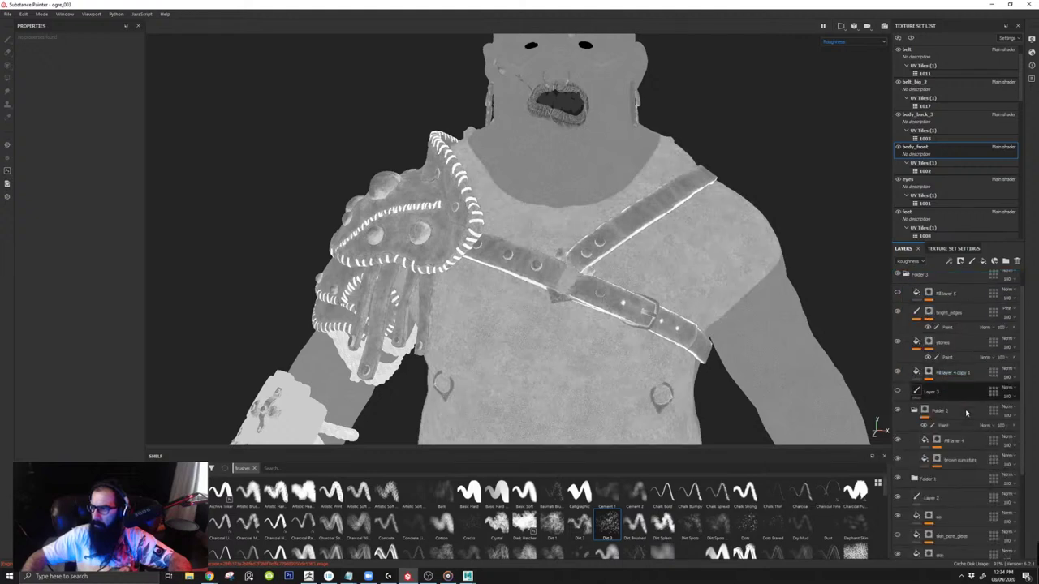
{"action": "left_click", "coordinate": [915, 411]}
{"action": "left_click", "coordinate": [958, 460]}
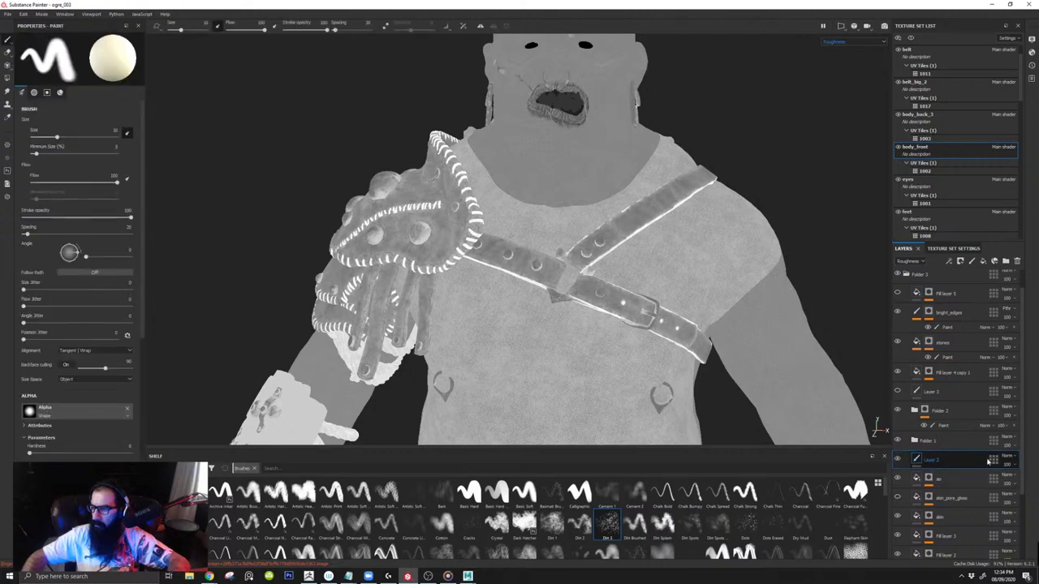
{"action": "key", "text": "ctrl+v"}
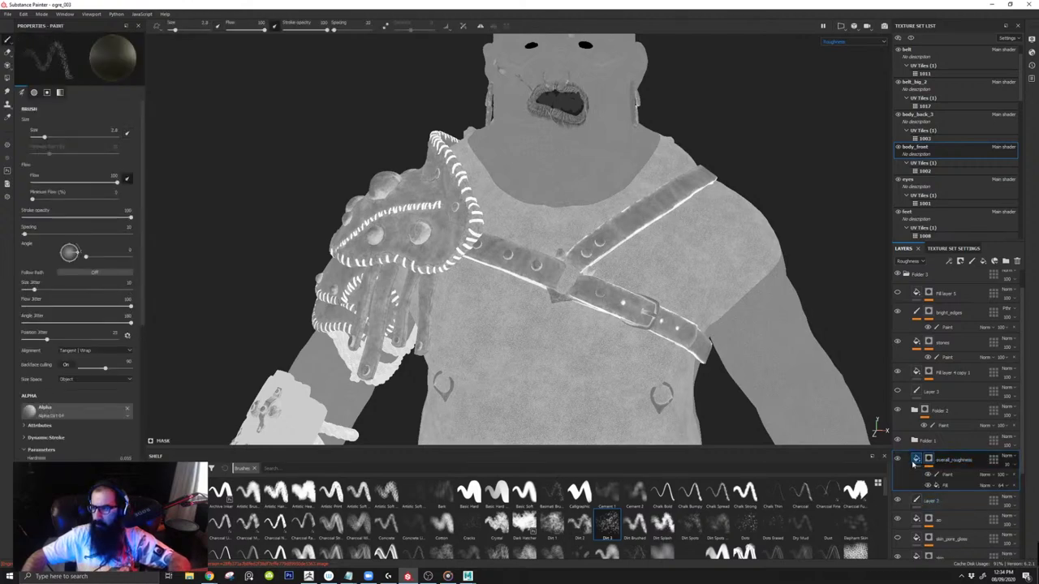
{"action": "key", "text": "ctrl+z"}
{"action": "scroll", "coordinate": [916, 293], "scroll_direction": "up", "scroll_amount": 1}
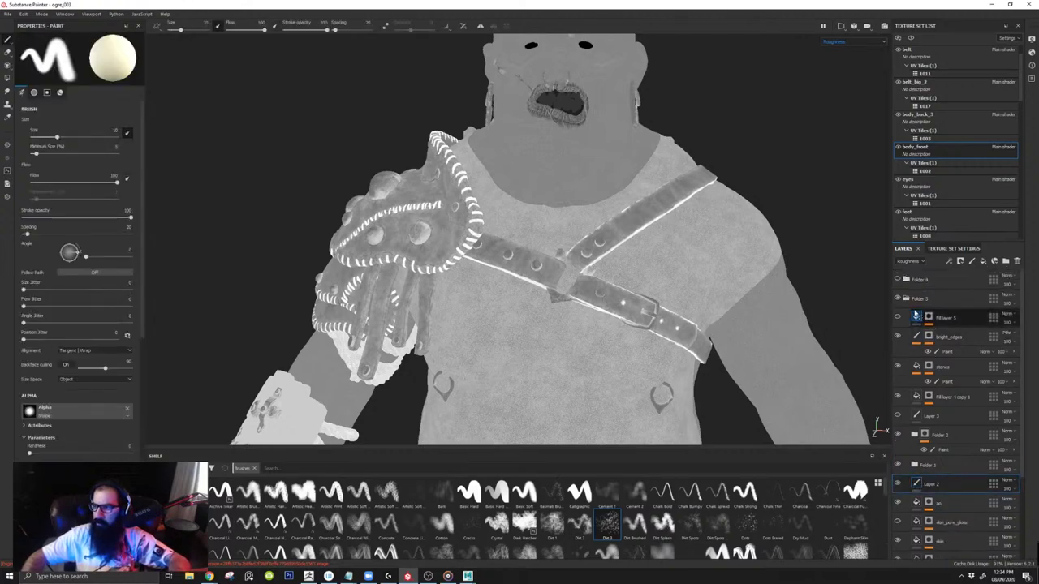
Step: Collapse and hide Folder 3, show Folder 4 instead, and review the torso skin with the full material
{"action": "left_click", "coordinate": [907, 299]}
{"action": "left_click", "coordinate": [898, 298]}
{"action": "left_click", "coordinate": [898, 280]}
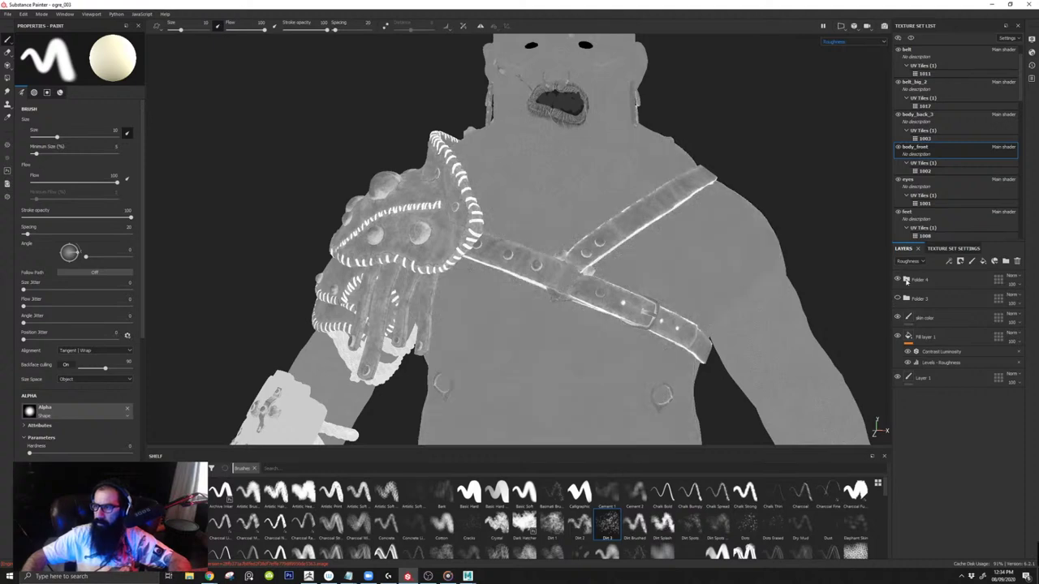
{"action": "left_click", "coordinate": [906, 280]}
{"action": "scroll", "coordinate": [916, 354], "scroll_direction": "down", "scroll_amount": 1}
{"action": "key", "text": "m"}
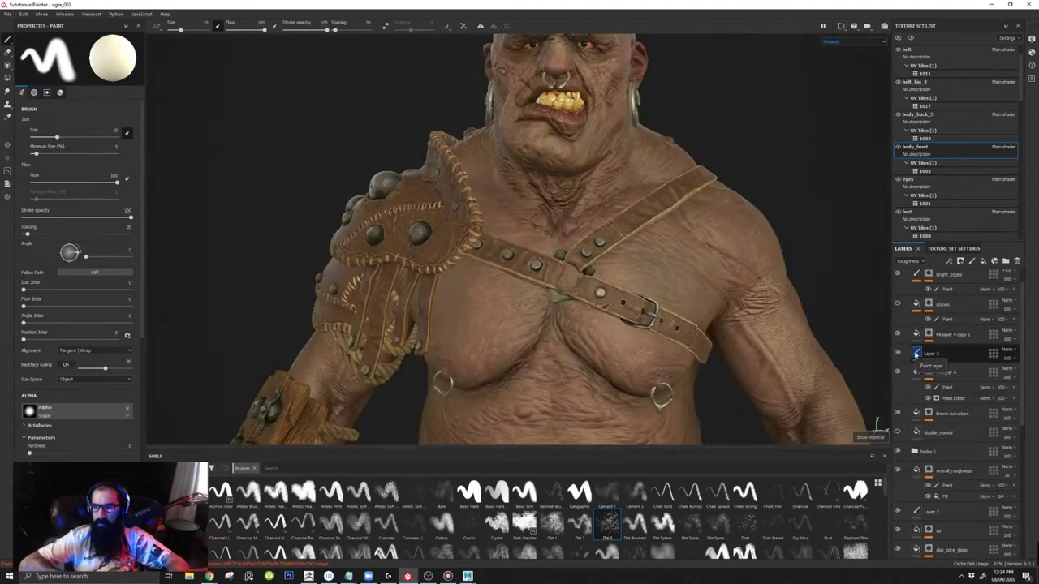
{"action": "scroll", "coordinate": [1027, 313], "scroll_direction": "up", "scroll_amount": 1}
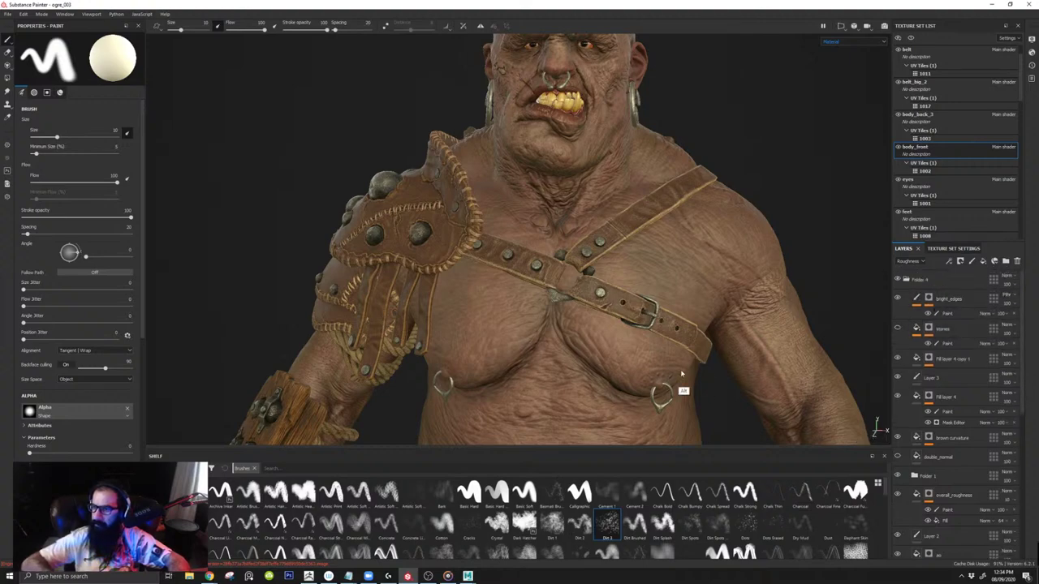
{"action": "middle_click_drag", "start_coordinate": [684, 392], "coordinate": [705, 273], "text": "alt"}
{"action": "left_click_drag", "start_coordinate": [705, 273], "coordinate": [615, 302], "text": "alt"}
{"action": "right_click_drag", "start_coordinate": [615, 302], "coordinate": [619, 304], "text": "shift"}
{"action": "middle_click_drag", "start_coordinate": [709, 325], "coordinate": [716, 389], "text": "alt"}
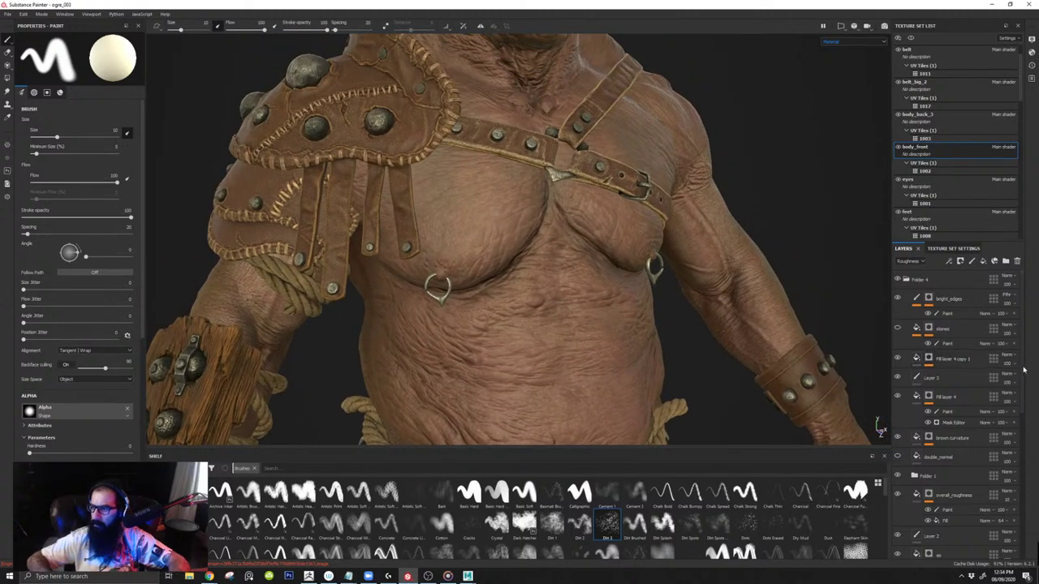
Step: Collapse and hide Folder 4, and show Folder 3 in its place
{"action": "left_click", "coordinate": [907, 280]}
{"action": "left_click", "coordinate": [898, 280]}
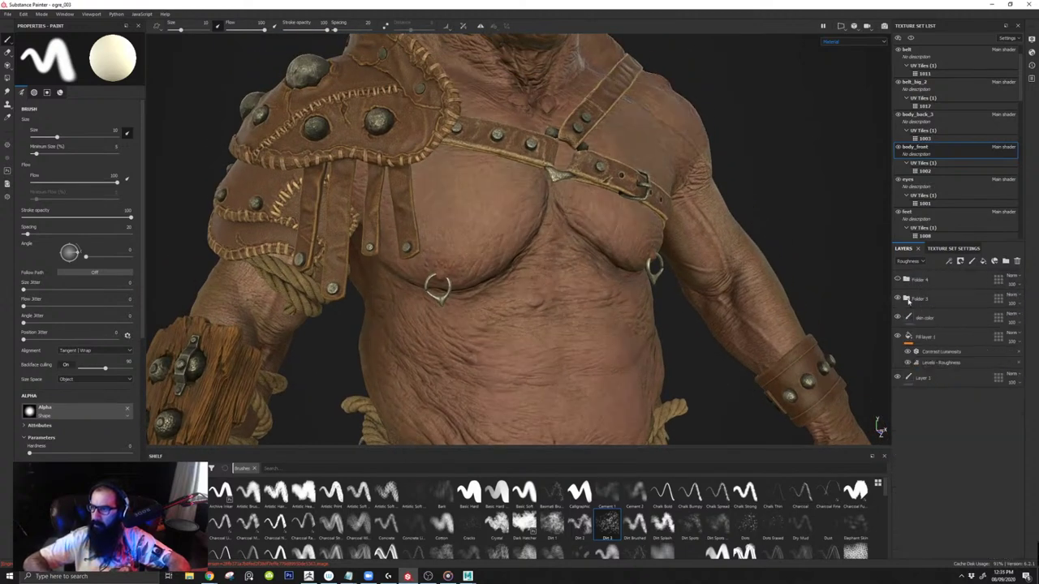
{"action": "left_click", "coordinate": [898, 300]}
{"action": "left_click", "coordinate": [898, 300]}
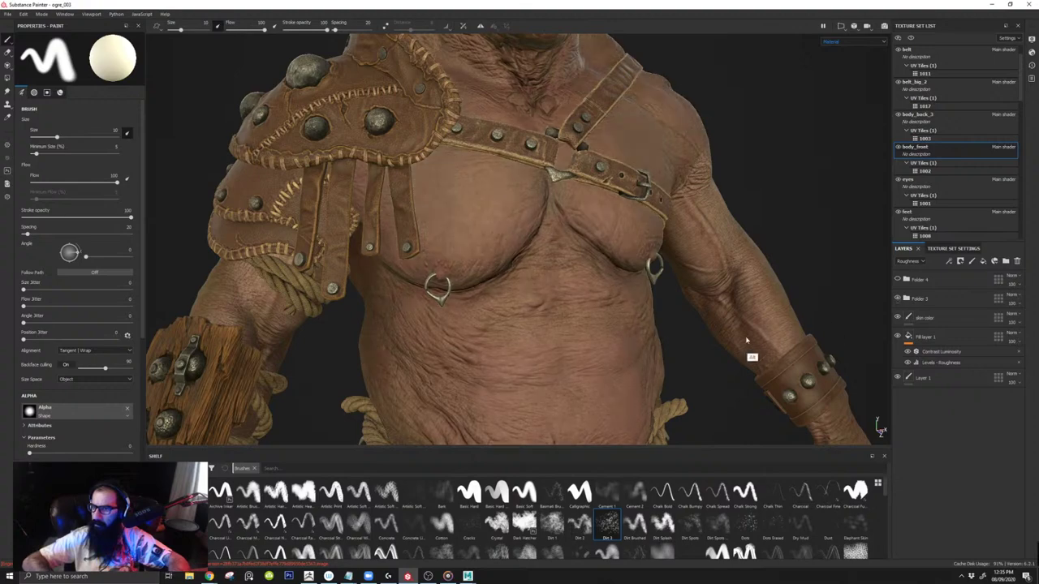
Step: Compare the ogre's torso skin with Folder 3 hidden and shown, leaving the folder visible
{"action": "right_click_drag", "start_coordinate": [747, 341], "coordinate": [580, 268], "text": "alt"}
{"action": "middle_click_drag", "start_coordinate": [574, 260], "coordinate": [619, 225], "text": "alt"}
{"action": "left_click", "coordinate": [898, 300]}
{"action": "left_click_drag", "start_coordinate": [804, 325], "coordinate": [610, 280], "text": "alt"}
{"action": "left_click", "coordinate": [898, 300]}
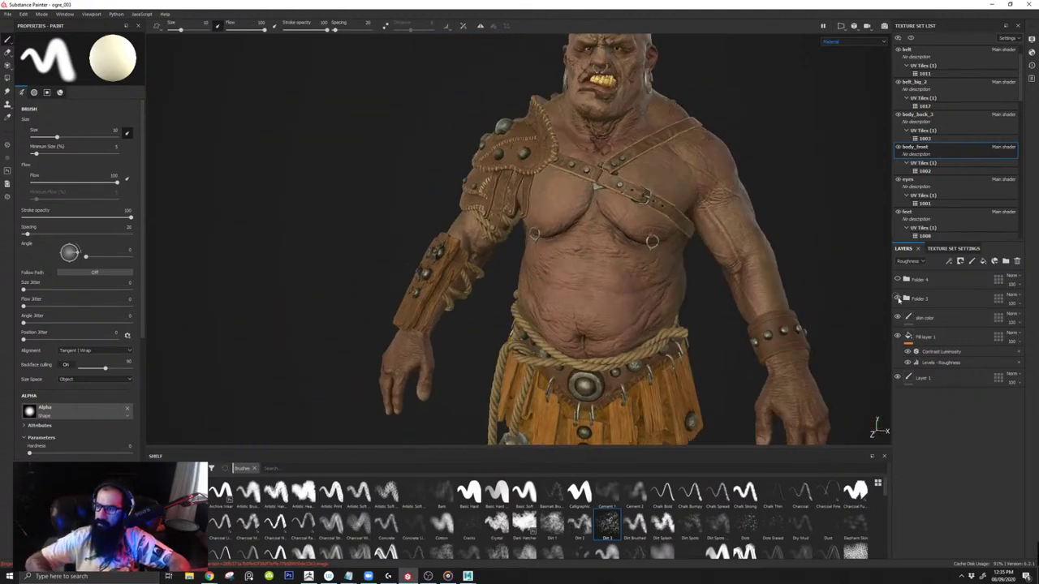
{"action": "left_click", "coordinate": [898, 299]}
{"action": "left_click", "coordinate": [898, 300]}
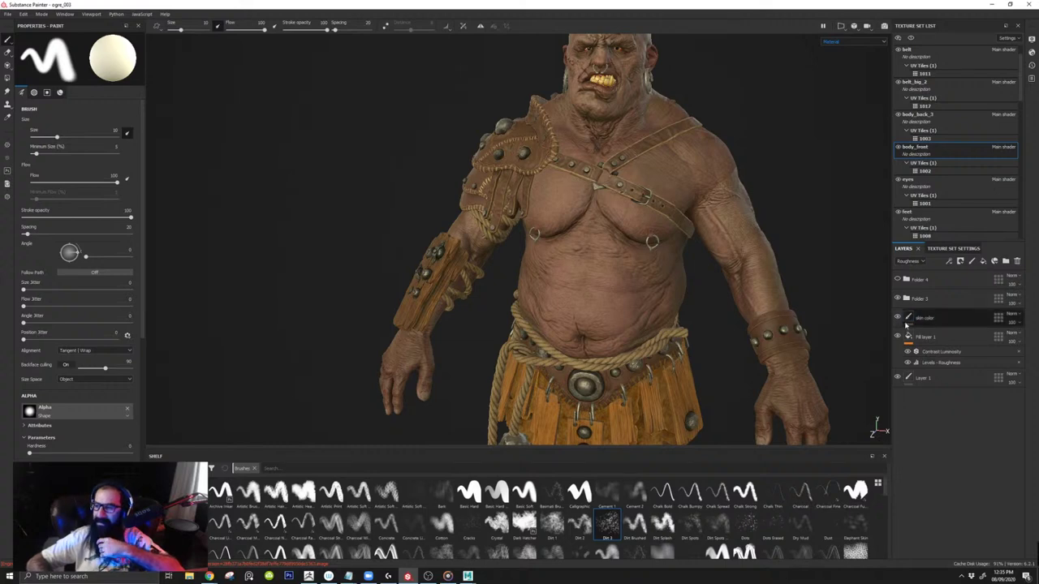
Step: Compare the ogre's torso skin with Folder 3 and the body_front texture set each hidden and shown
{"action": "left_click", "coordinate": [898, 300]}
{"action": "left_click", "coordinate": [898, 300]}
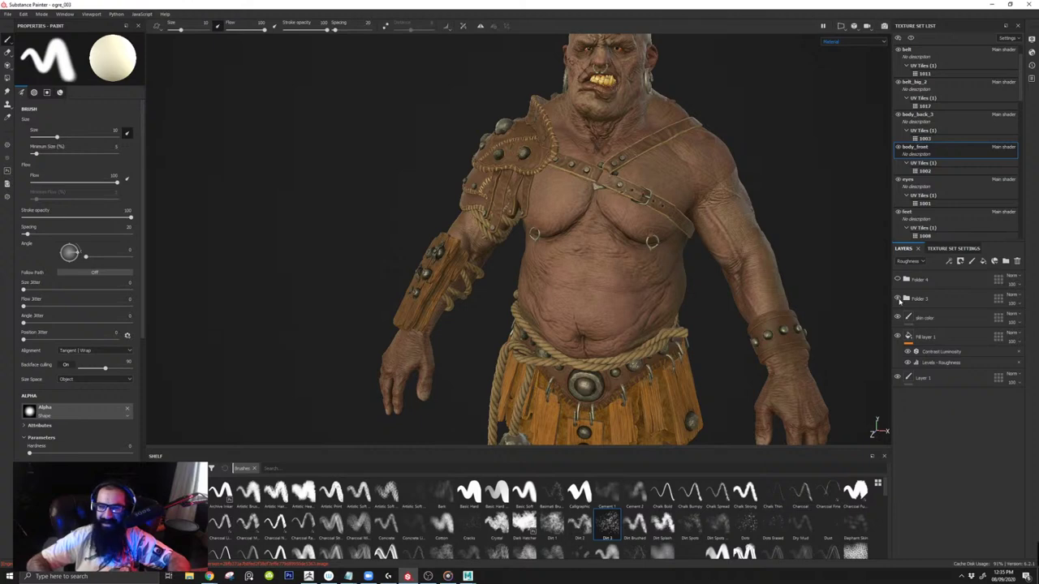
{"action": "left_click", "coordinate": [900, 301]}
{"action": "left_click", "coordinate": [899, 300]}
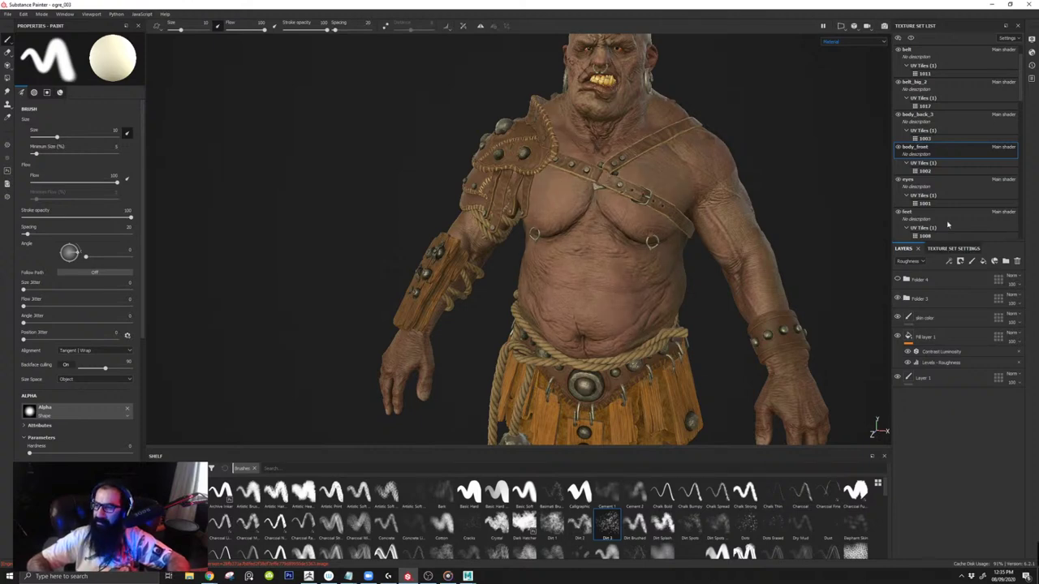
{"action": "left_click", "coordinate": [898, 147]}
{"action": "left_click", "coordinate": [898, 147]}
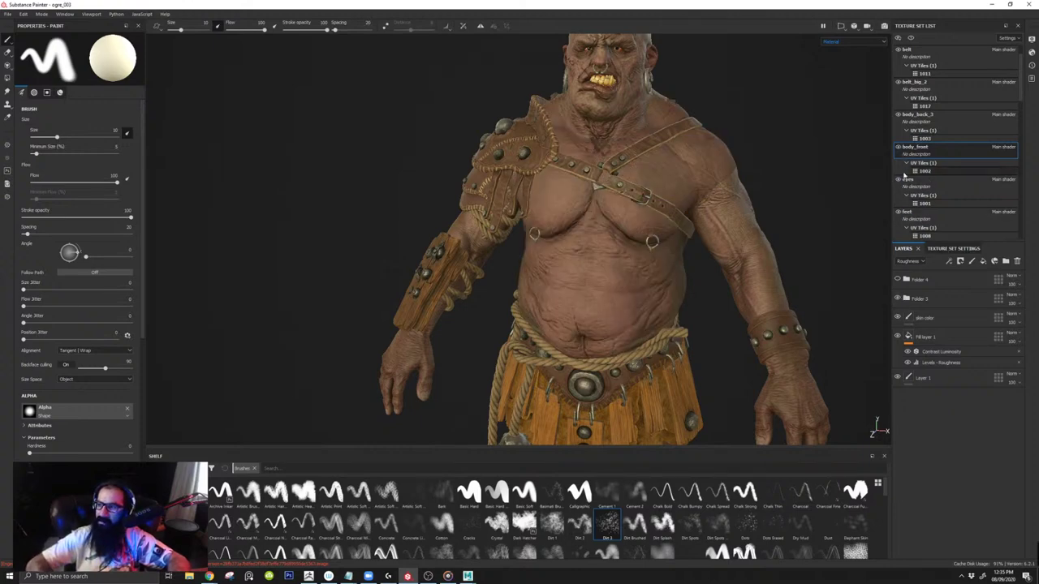
{"action": "left_click", "coordinate": [898, 300]}
{"action": "left_click", "coordinate": [898, 299]}
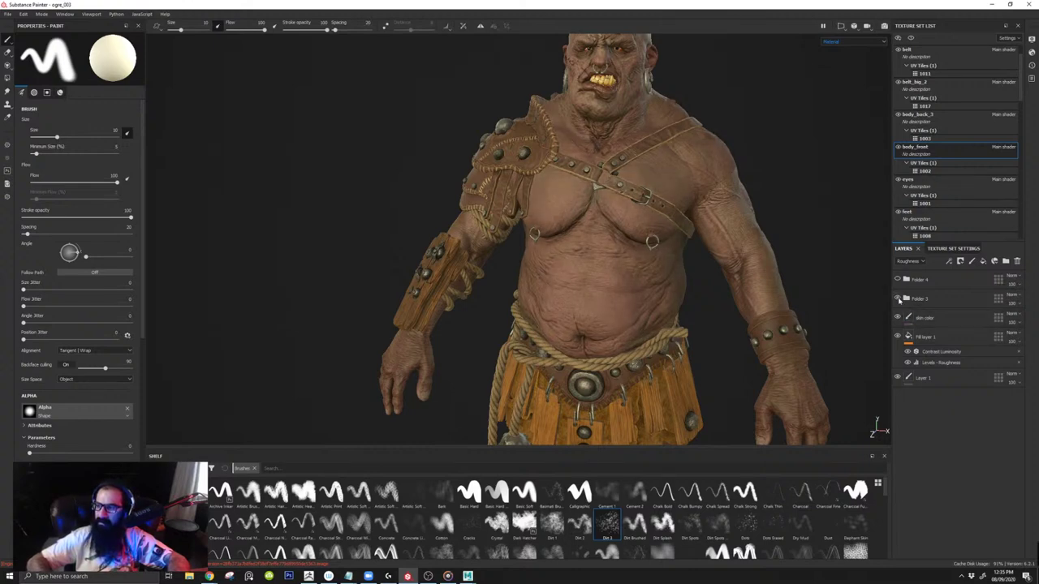
{"action": "left_click", "coordinate": [899, 299]}
{"action": "left_click", "coordinate": [898, 299]}
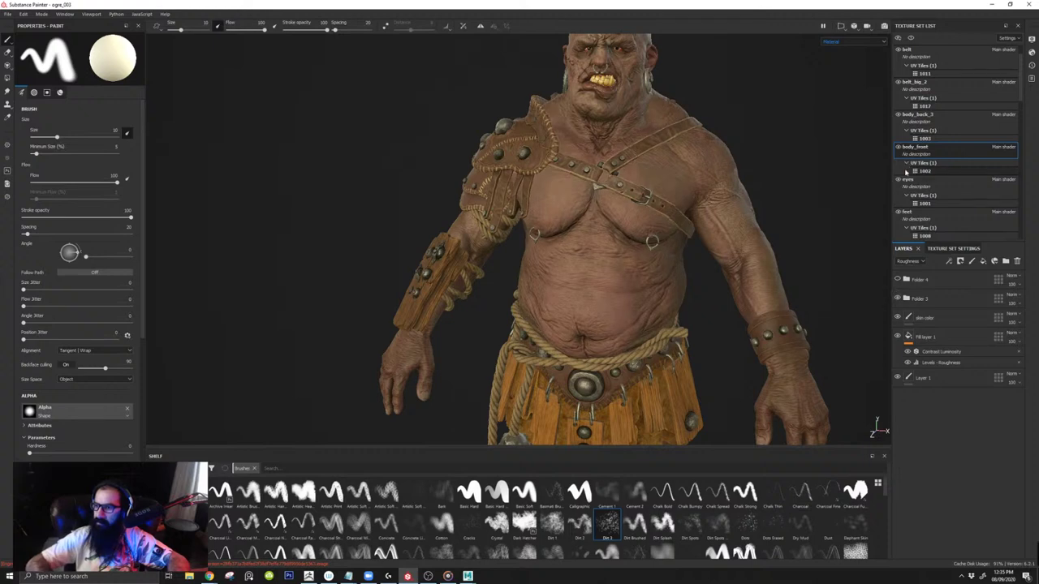
Step: Examine the torso, arms and whole ogre from several angles and distances with the full material
{"action": "left_click_drag", "start_coordinate": [700, 254], "coordinate": [624, 224], "text": "alt"}
{"action": "right_click_drag", "start_coordinate": [624, 224], "coordinate": [829, 221], "text": "alt"}
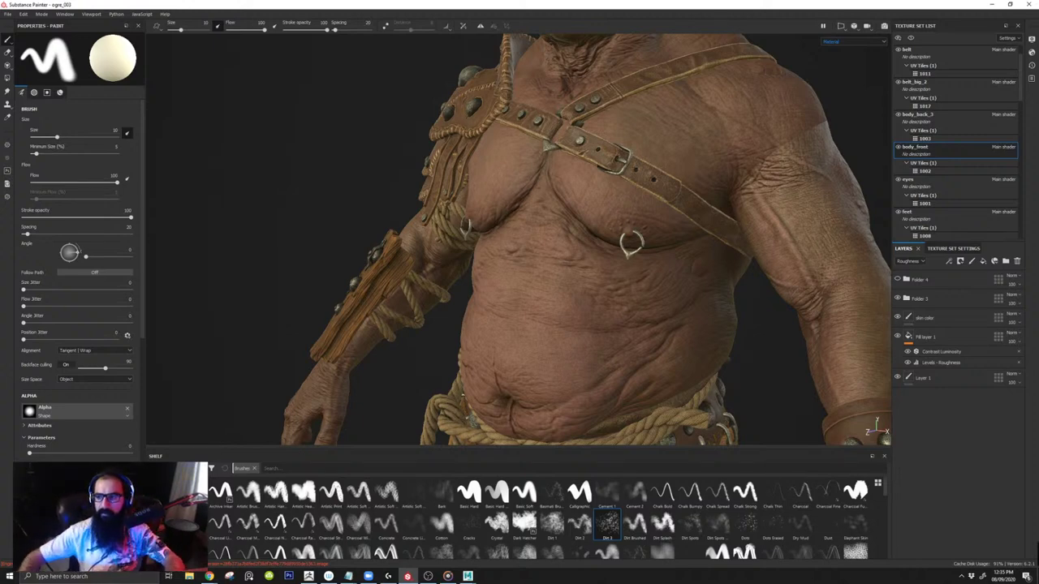
{"action": "scroll", "coordinate": [592, 231], "scroll_direction": "down", "scroll_amount": 3}
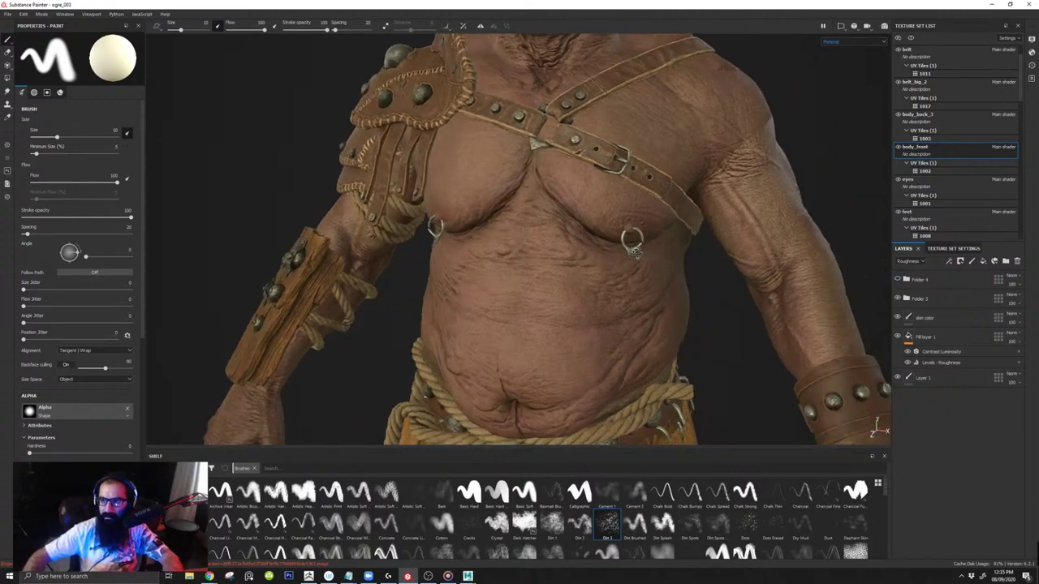
{"action": "right_click_drag", "start_coordinate": [550, 232], "coordinate": [302, 189], "text": "alt"}
{"action": "middle_click_drag", "start_coordinate": [653, 186], "coordinate": [631, 97], "text": "alt"}
{"action": "right_click_drag", "start_coordinate": [650, 219], "coordinate": [552, 234], "text": "alt"}
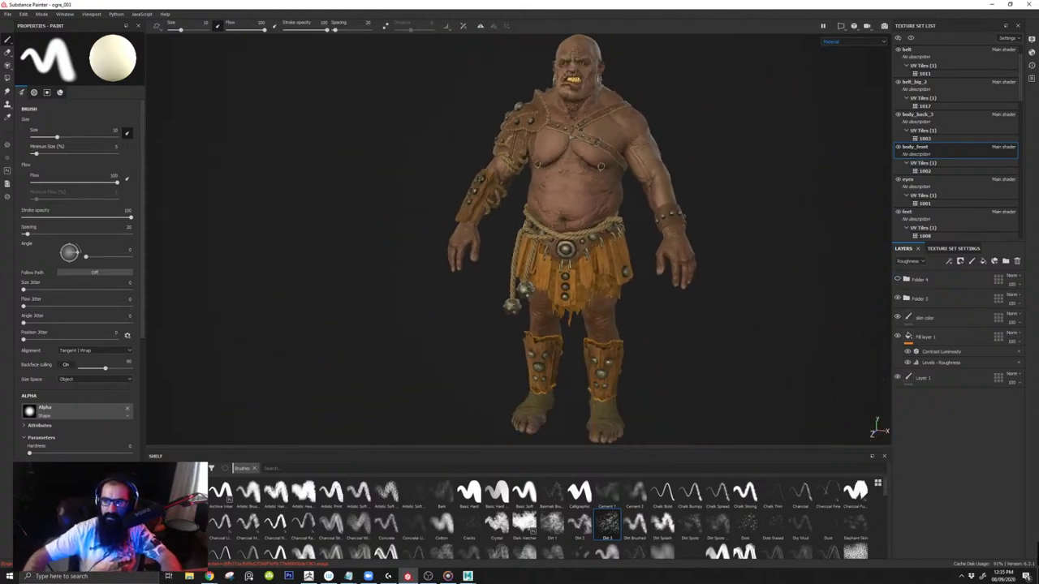
{"action": "left_click_drag", "start_coordinate": [580, 241], "coordinate": [623, 219], "text": "alt"}
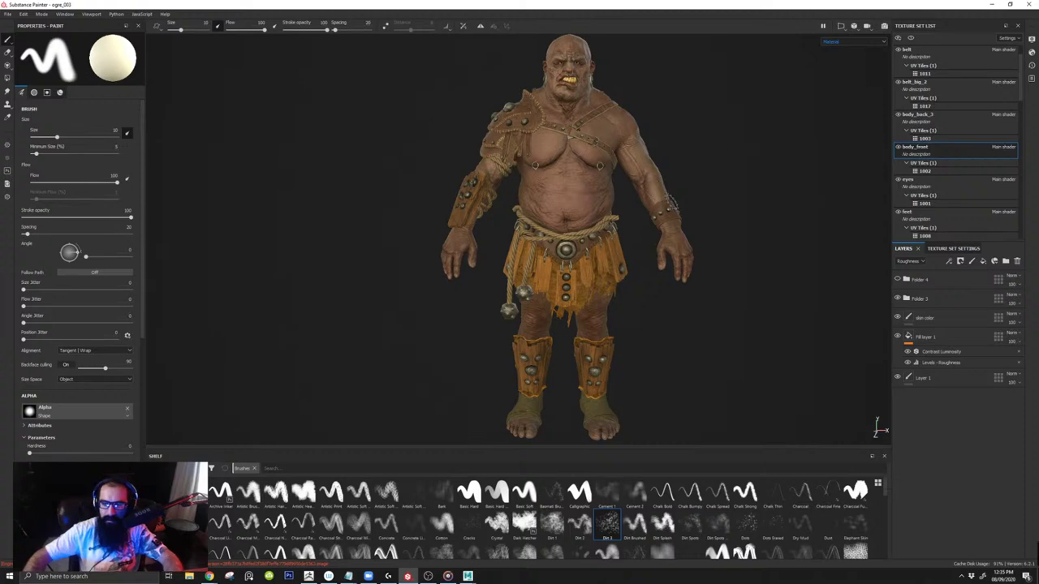
{"action": "right_click_drag", "start_coordinate": [565, 195], "coordinate": [629, 203], "text": "alt"}
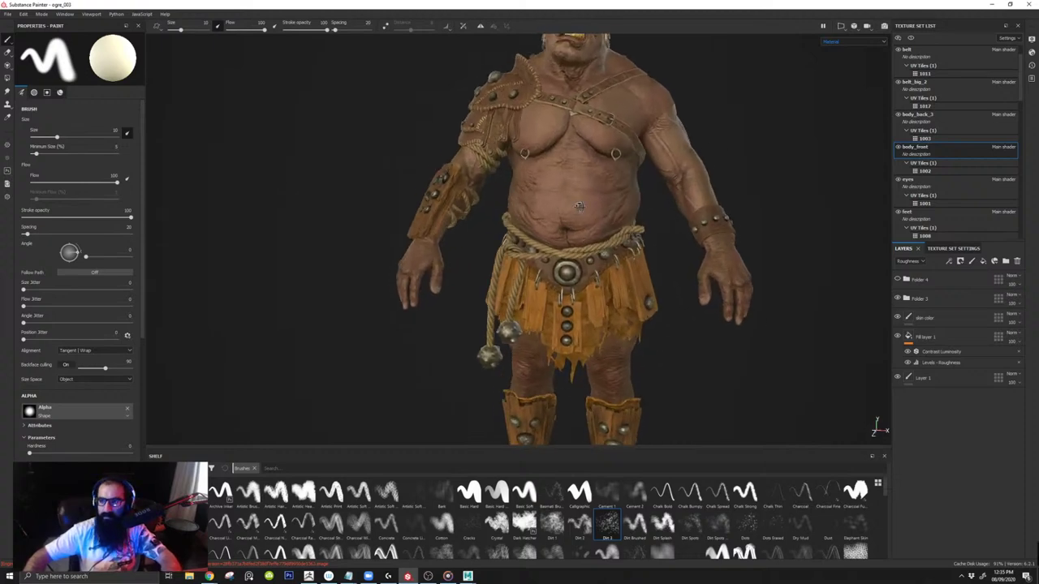
{"action": "left_click_drag", "start_coordinate": [621, 205], "coordinate": [560, 208], "text": "alt"}
{"action": "right_click_drag", "start_coordinate": [539, 208], "coordinate": [578, 212], "text": "alt"}
{"action": "middle_click_drag", "start_coordinate": [578, 213], "coordinate": [543, 245], "text": "alt"}
{"action": "right_click_drag", "start_coordinate": [543, 245], "coordinate": [562, 231], "text": "alt"}
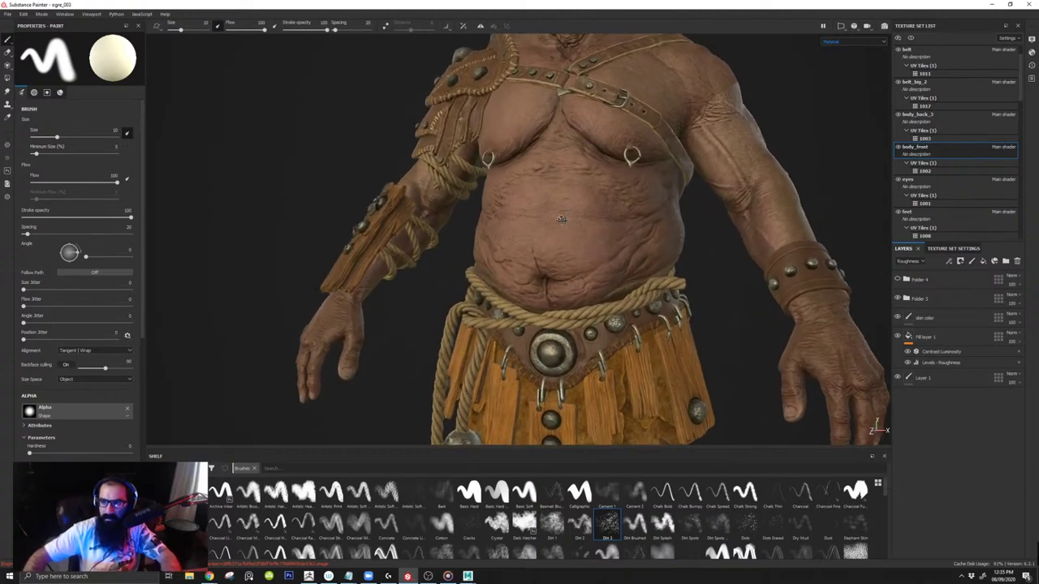
{"action": "left_click_drag", "start_coordinate": [562, 230], "coordinate": [574, 212], "text": "alt"}
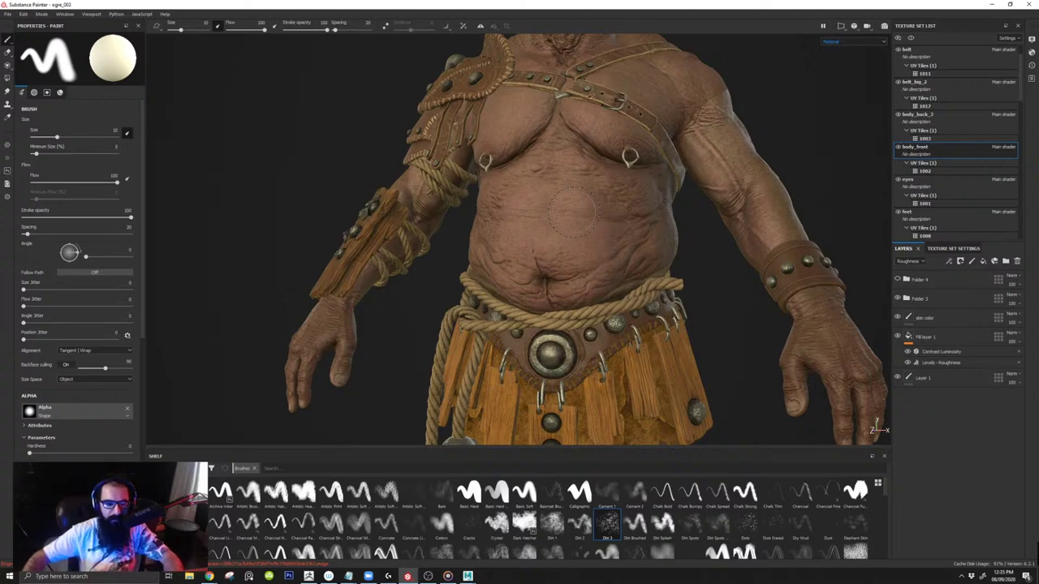
{"action": "scroll", "coordinate": [571, 190], "scroll_direction": "up", "scroll_amount": 2}
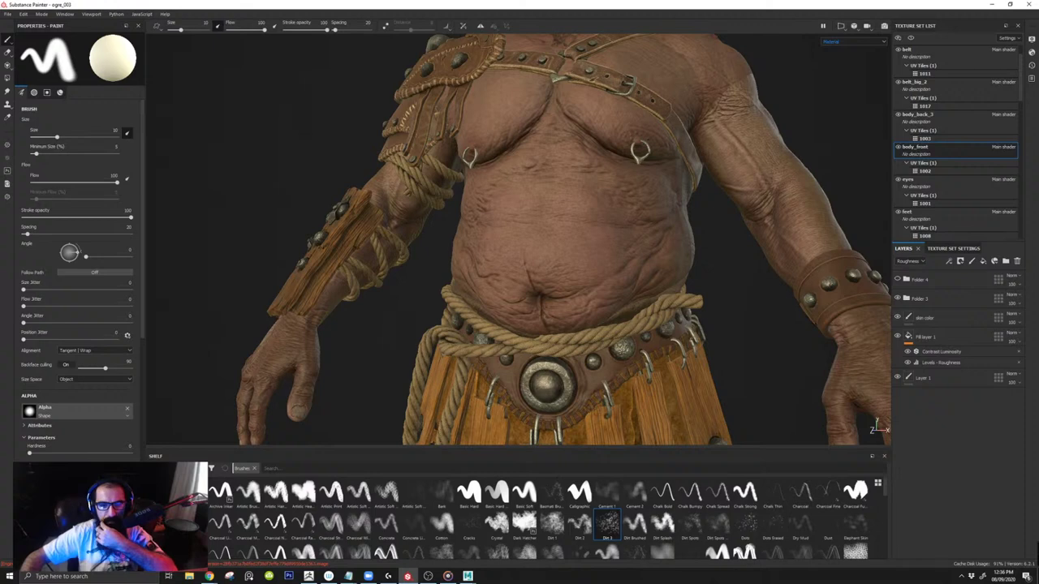
Step: Display the roughness channel and compare the torso's roughness with the neck and arms
{"action": "middle_click_drag", "start_coordinate": [617, 183], "coordinate": [583, 238], "text": "alt"}
{"action": "key", "text": "c"}
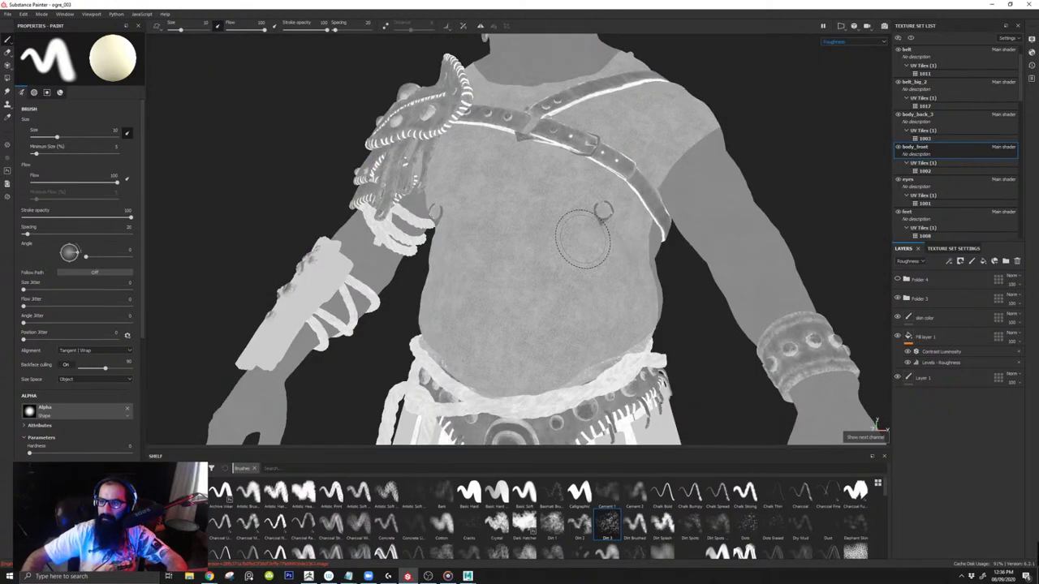
{"action": "left_click_drag", "start_coordinate": [583, 239], "coordinate": [561, 174], "text": "alt"}
{"action": "middle_click_drag", "start_coordinate": [561, 173], "coordinate": [592, 234], "text": "alt"}
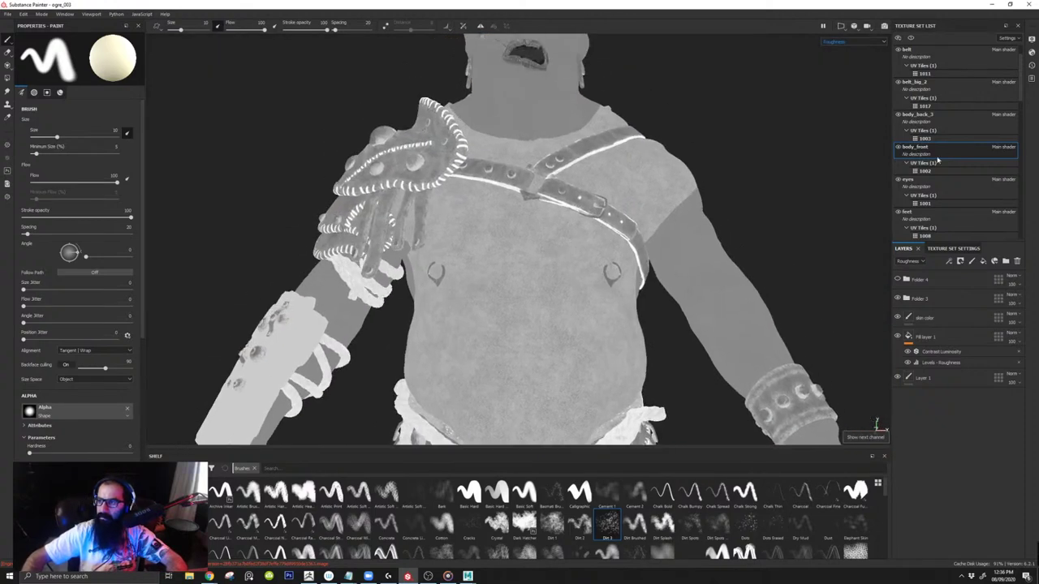
Step: Expand Folder 3 and inspect its nested Folder 1 and Folder 2 layers, checking the torso in material and roughness views
{"action": "left_click", "coordinate": [907, 298]}
{"action": "scroll", "coordinate": [897, 406], "scroll_direction": "down", "scroll_amount": 2}
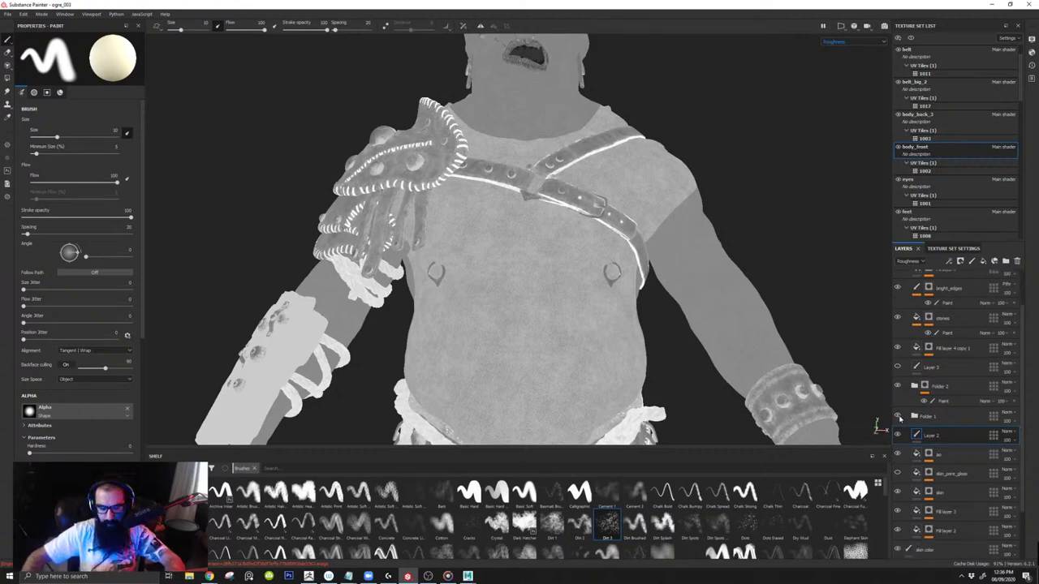
{"action": "key", "text": "m"}
{"action": "left_click", "coordinate": [914, 417]}
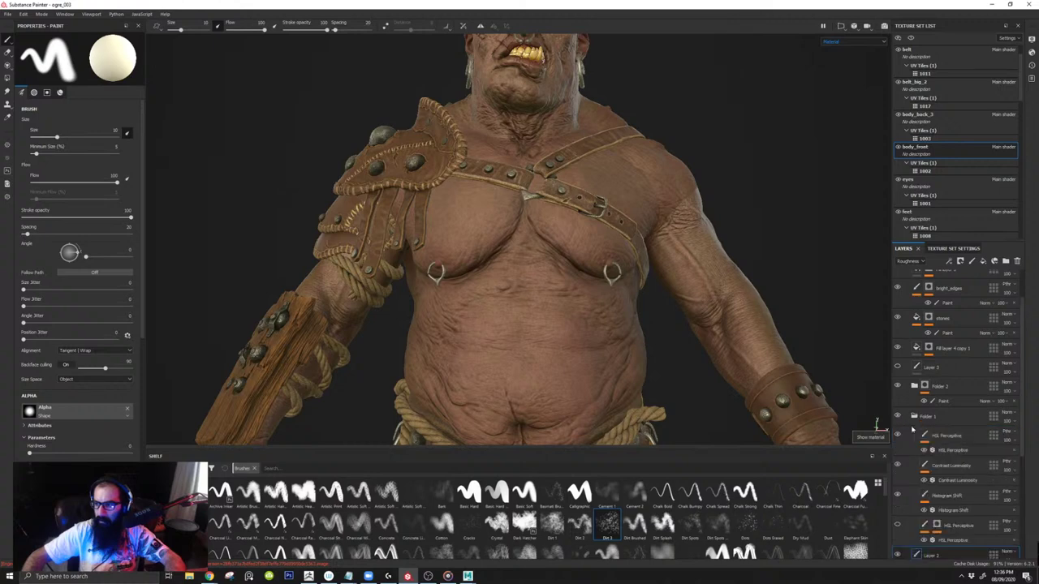
{"action": "left_click", "coordinate": [915, 417]}
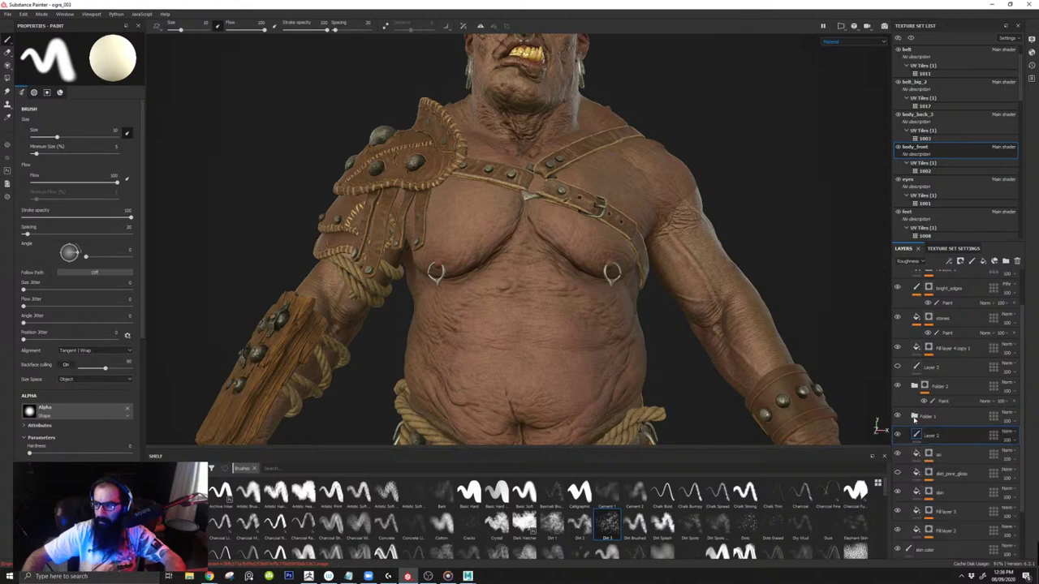
{"action": "scroll", "coordinate": [910, 403], "scroll_direction": "up", "scroll_amount": 2}
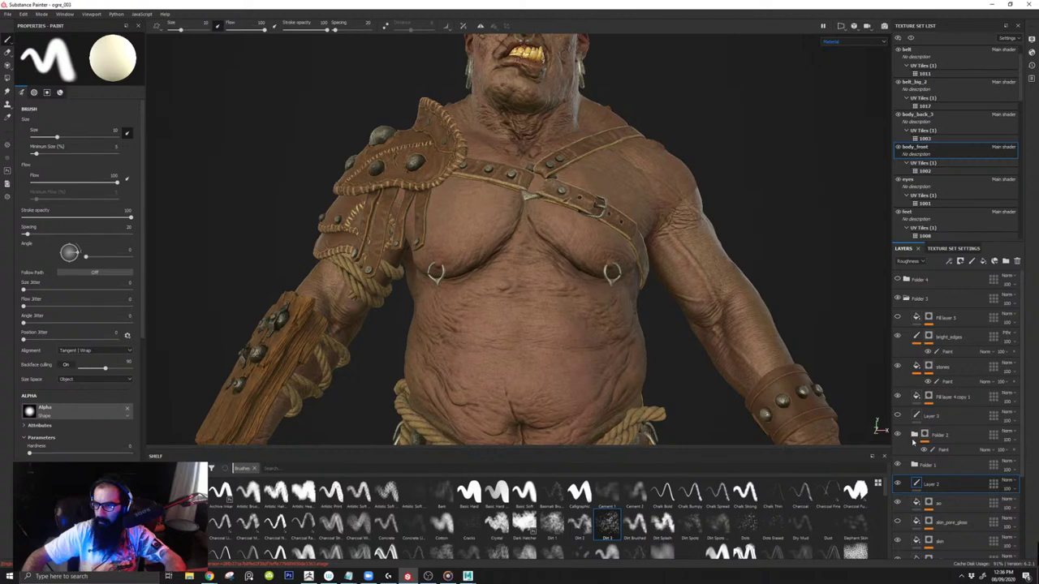
{"action": "left_click", "coordinate": [914, 436]}
{"action": "key", "text": "c"}
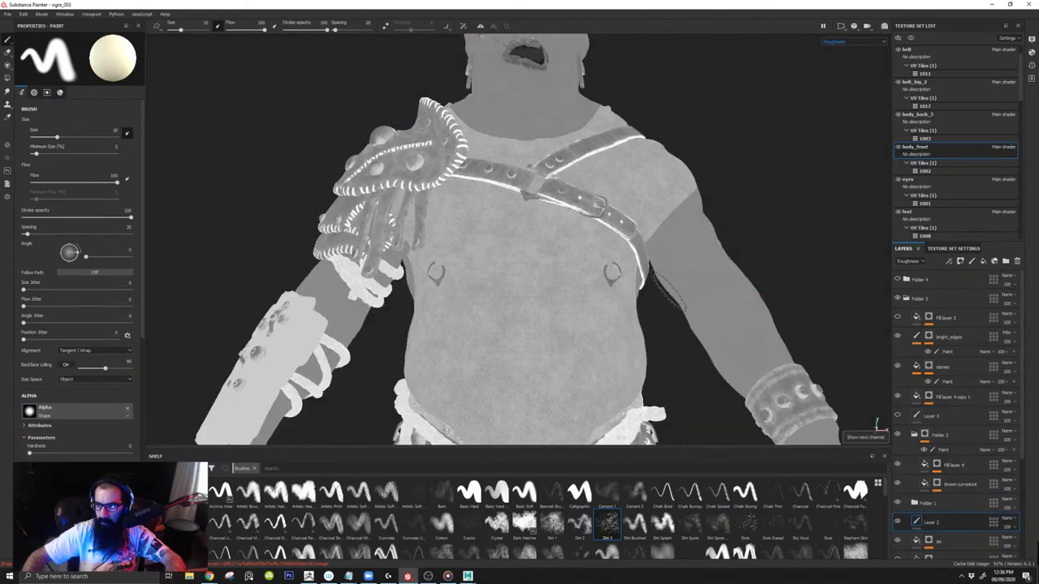
{"action": "left_click", "coordinate": [914, 436]}
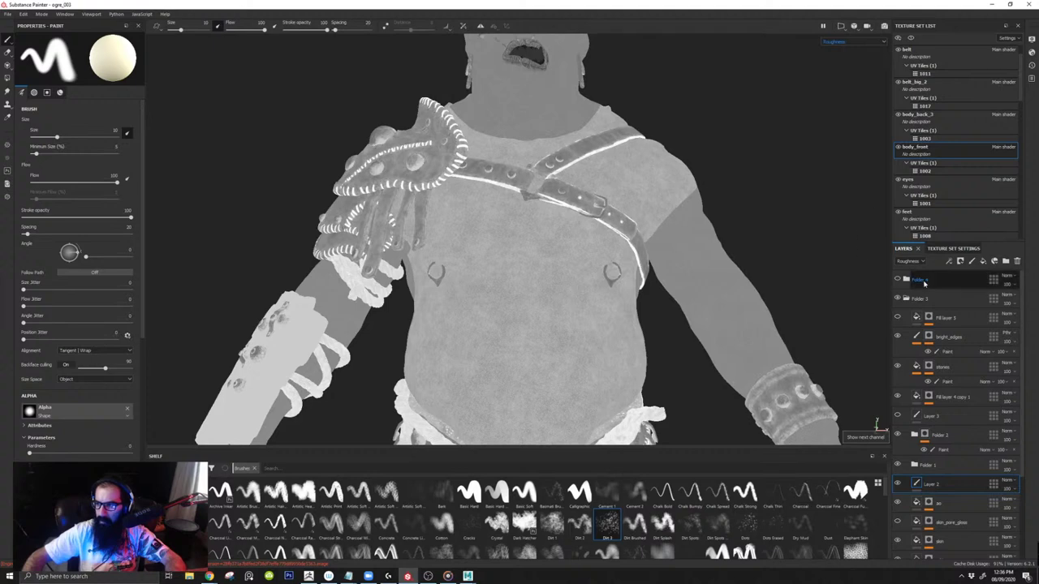
Step: Hide and collapse Folder 3, and show and expand Folder 4 in its place
{"action": "left_click", "coordinate": [898, 299]}
{"action": "left_click", "coordinate": [907, 299]}
{"action": "left_click", "coordinate": [899, 280]}
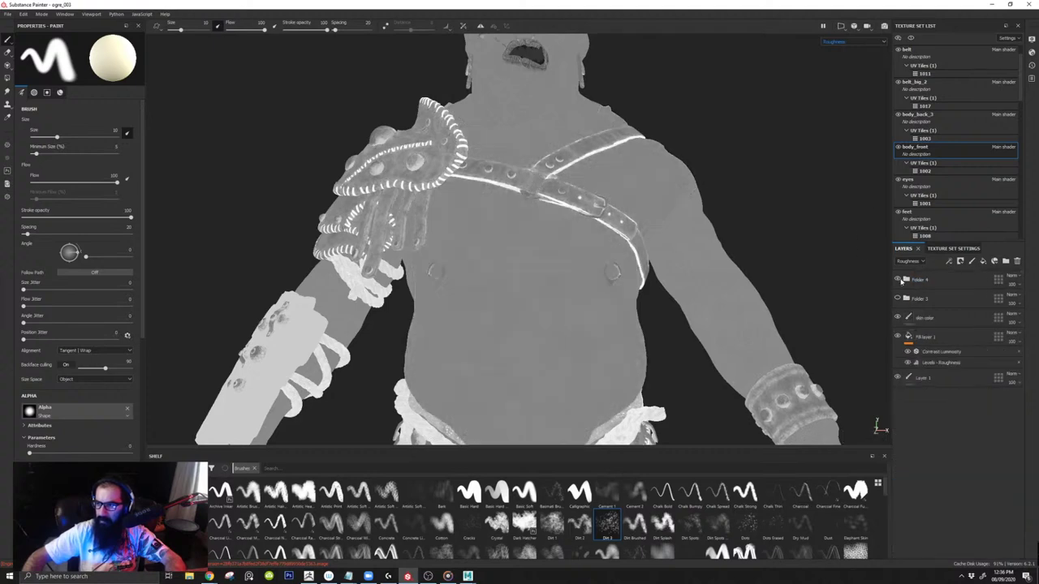
{"action": "left_click", "coordinate": [907, 279]}
{"action": "scroll", "coordinate": [908, 362], "scroll_direction": "down", "scroll_amount": 7}
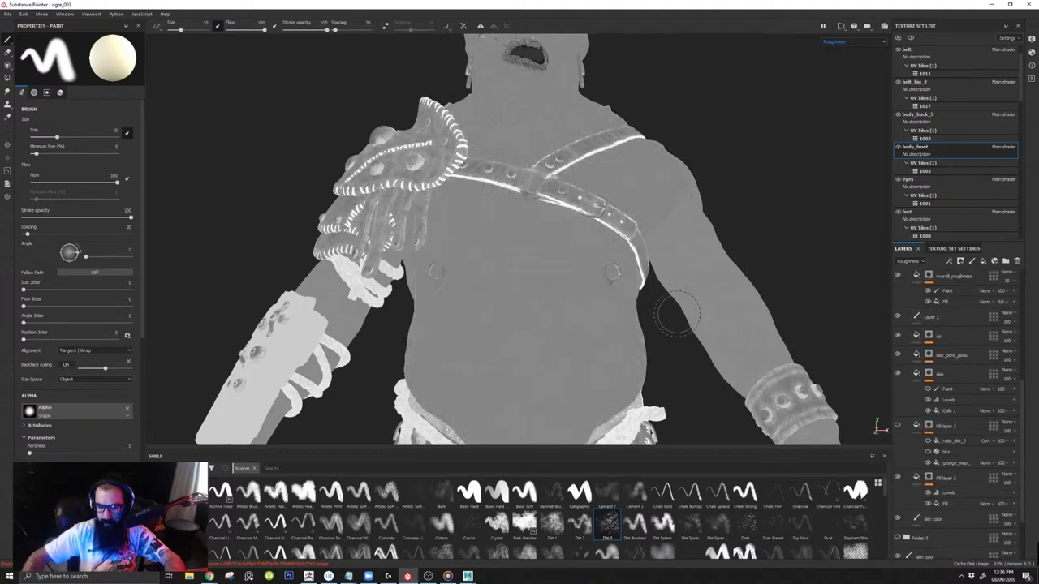
Step: Display the base color and examine the torso skin with Folder 4's Fill layer 3 shown
{"action": "key", "text": "c"}
{"action": "key", "text": "c"}
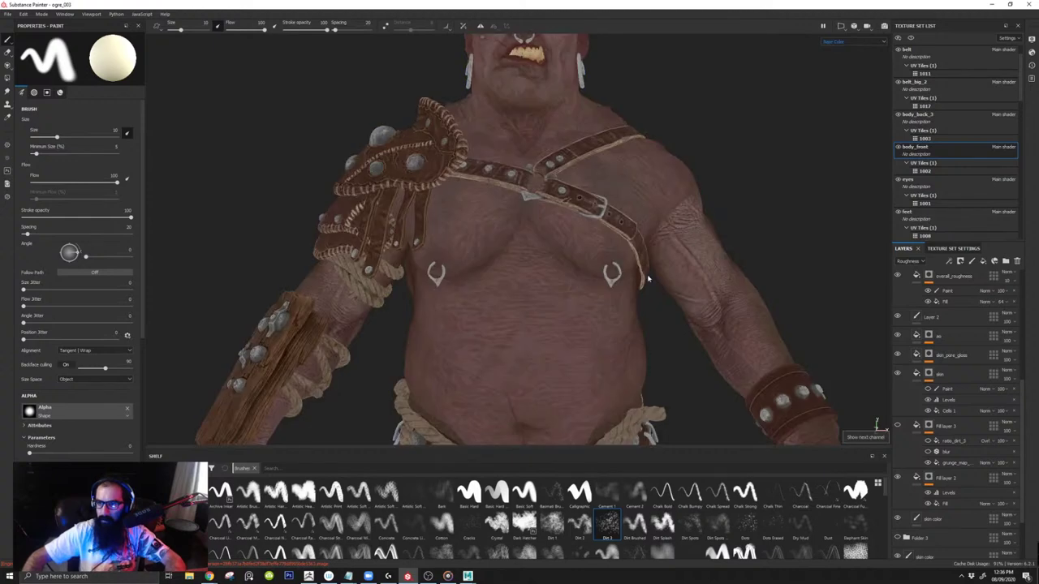
{"action": "right_click_drag", "start_coordinate": [647, 279], "coordinate": [594, 290], "text": "alt"}
{"action": "scroll", "coordinate": [912, 421], "scroll_direction": "down", "scroll_amount": 1}
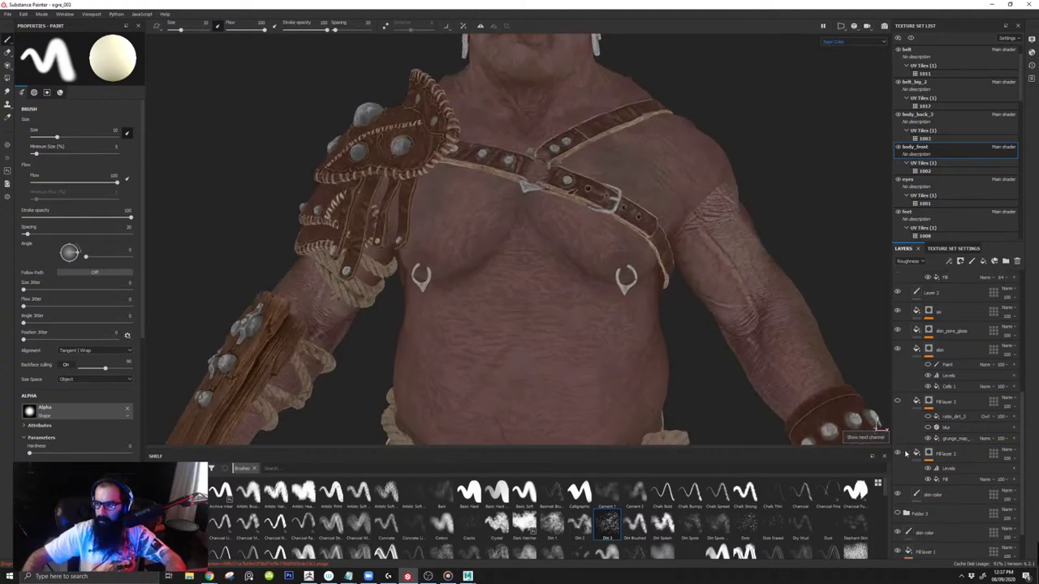
{"action": "scroll", "coordinate": [905, 410], "scroll_direction": "down", "scroll_amount": 1}
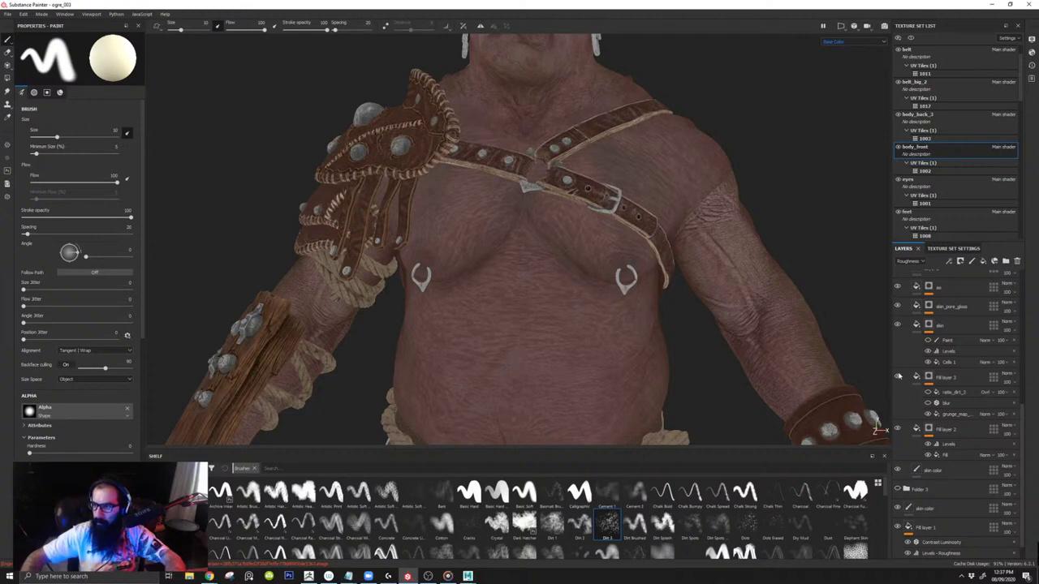
{"action": "left_click_drag", "start_coordinate": [793, 306], "coordinate": [638, 190], "text": "alt"}
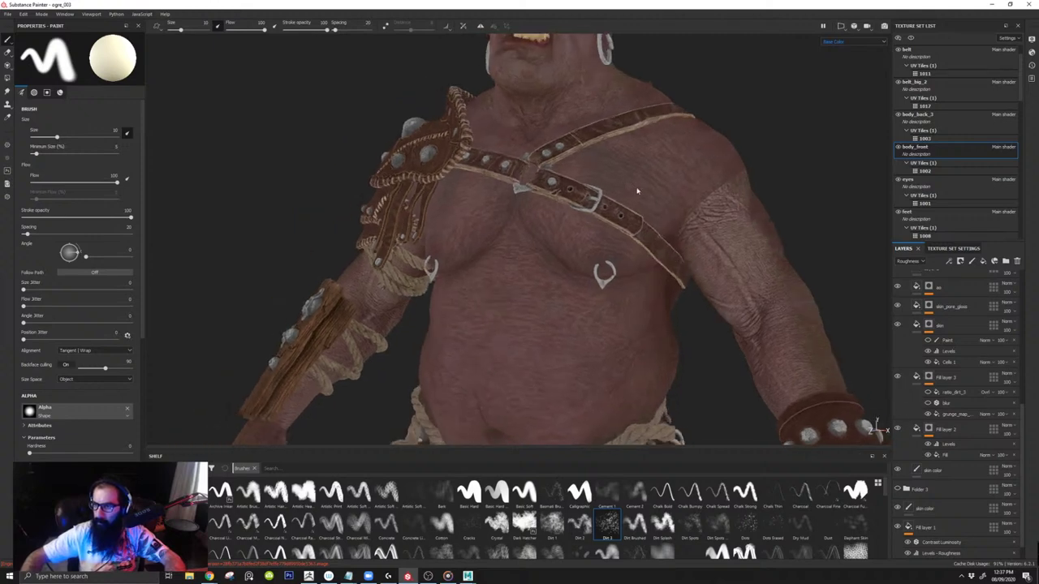
{"action": "middle_click_drag", "start_coordinate": [638, 190], "coordinate": [610, 296], "text": "alt"}
{"action": "right_click_drag", "start_coordinate": [611, 295], "coordinate": [739, 346], "text": "alt"}
Step: Cycle through the texture channels and return to the full material to examine the chest and shoulder skin
{"action": "key", "text": "c"}
{"action": "key", "text": "c"}
{"action": "key", "text": "c"}
{"action": "key", "text": "c"}
{"action": "key", "text": "c"}
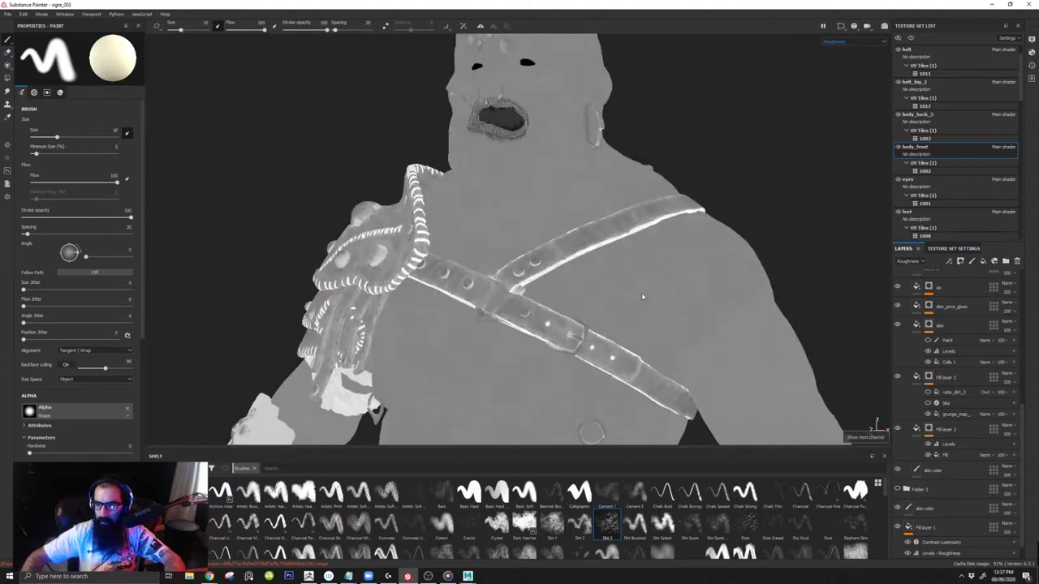
{"action": "key", "text": "c"}
{"action": "key", "text": "m"}
{"action": "left_click_drag", "start_coordinate": [688, 295], "coordinate": [561, 266], "text": "alt"}
{"action": "right_click_drag", "start_coordinate": [560, 266], "coordinate": [634, 284], "text": "alt"}
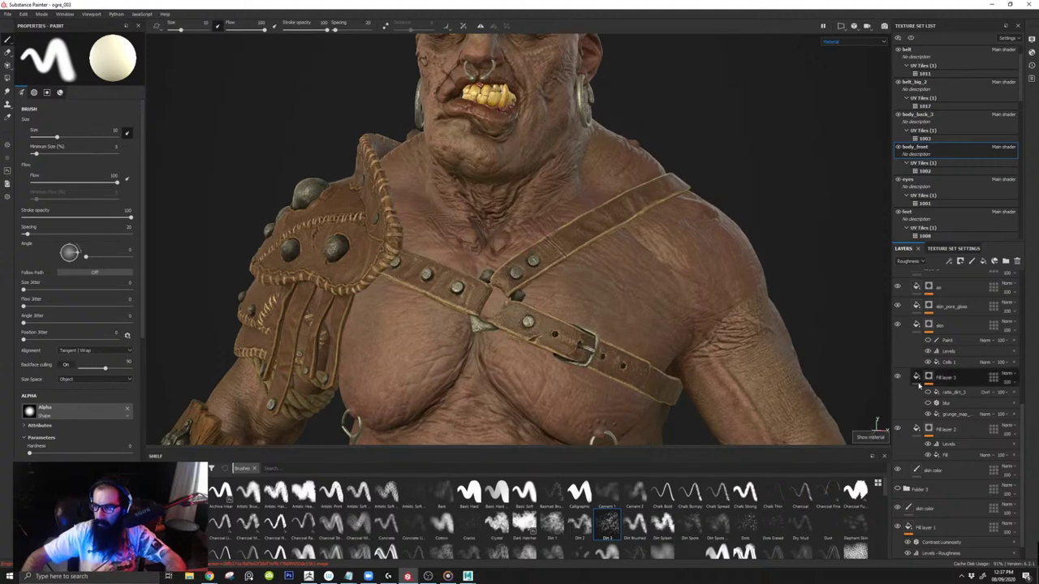
Step: Hide Folder 4's Fill layer 3, and check the skin_pore_gloss layer's effect in the roughness channel
{"action": "left_click", "coordinate": [898, 378]}
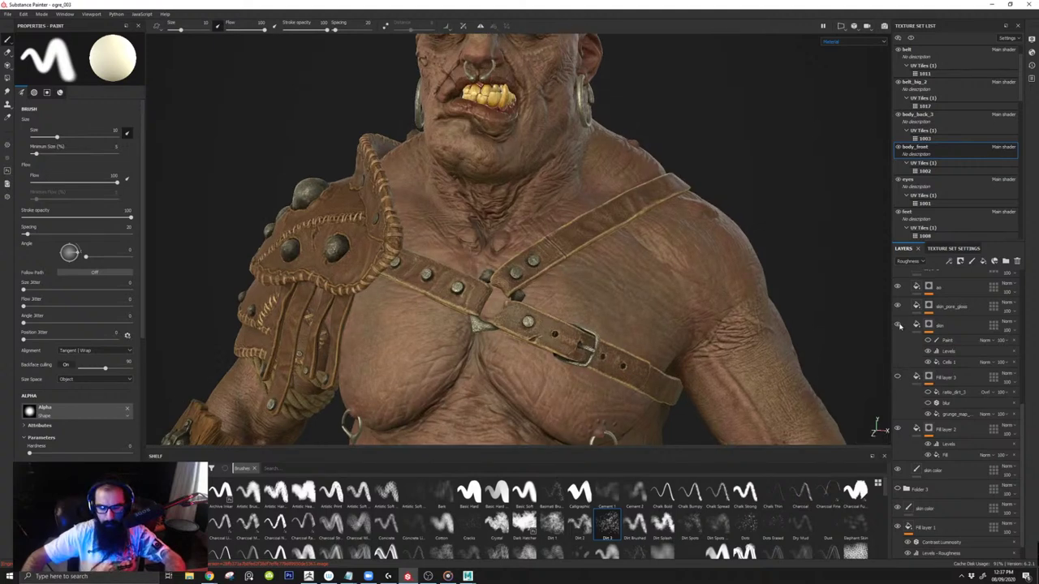
{"action": "key", "text": "c"}
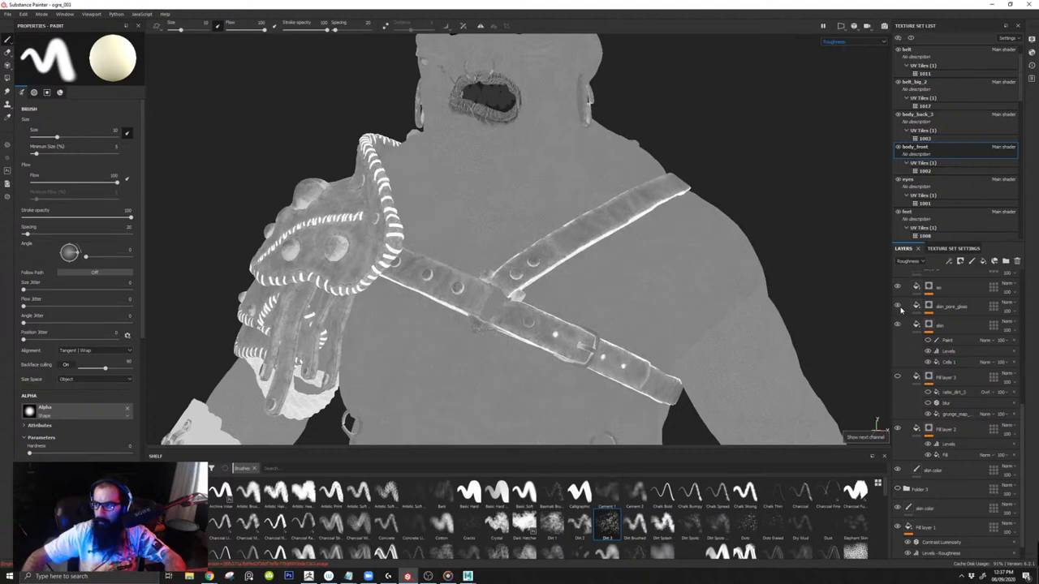
{"action": "left_click", "coordinate": [899, 307]}
{"action": "left_click", "coordinate": [898, 307]}
Step: Group the skin_pore_gloss and skin layers into a folder named skin_Pores and collapse it
{"action": "left_click", "coordinate": [965, 311]}
{"action": "left_click", "coordinate": [958, 330], "text": "shift"}
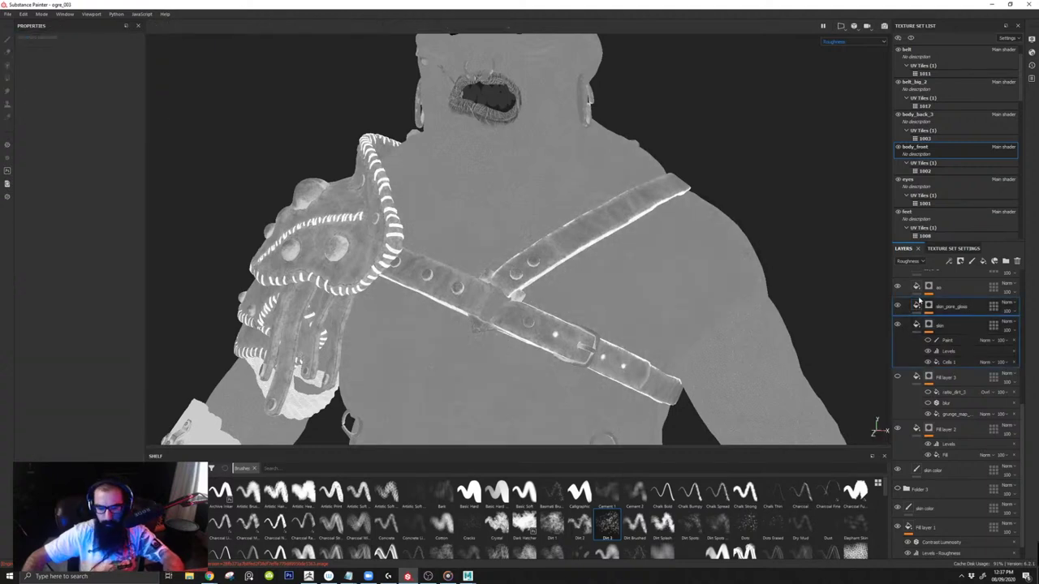
{"action": "left_click", "coordinate": [919, 303], "text": "ctrl"}
{"action": "key", "text": "ctrl+g"}
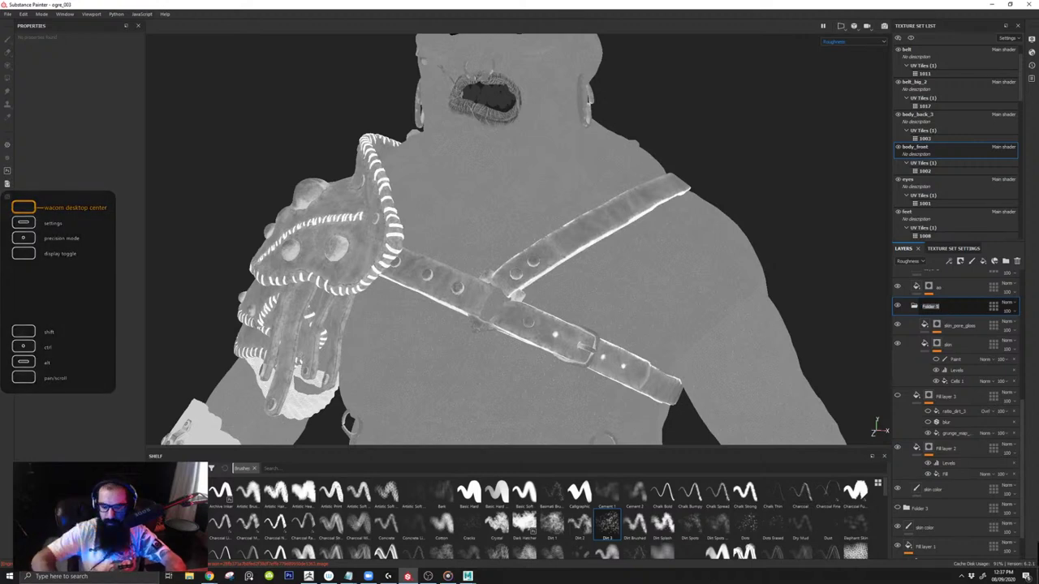
{"action": "type", "text": "sk"}
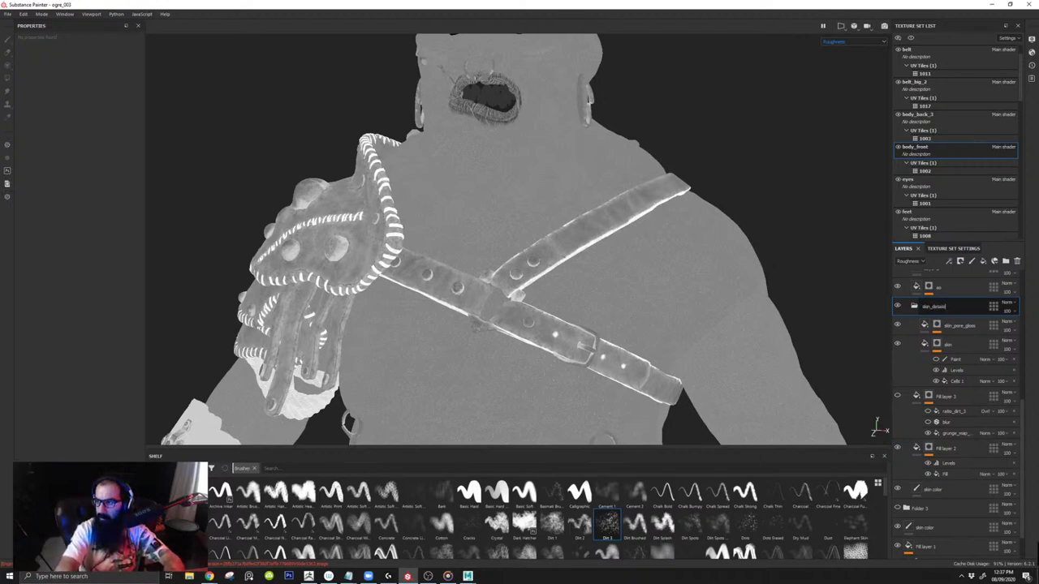
{"action": "type", "text": "in_Por"}
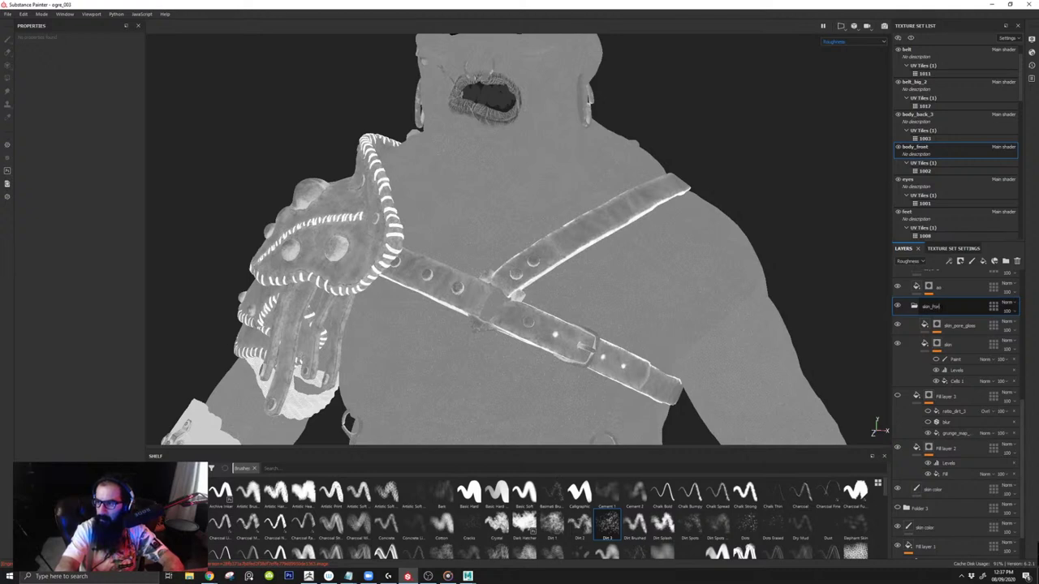
{"action": "type", "text": "es"}
{"action": "key", "text": "Return"}
{"action": "left_click", "coordinate": [915, 308]}
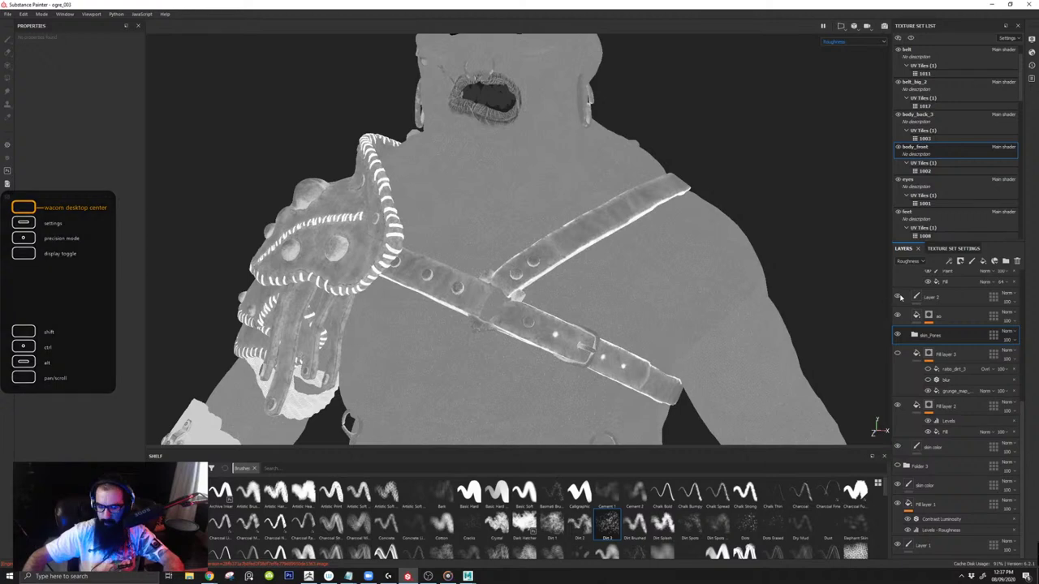
Step: Return to the full material display and delete the paint layer Layer 2 above the ao layer
{"action": "key", "text": "m"}
{"action": "middle_click_drag", "start_coordinate": [754, 297], "coordinate": [736, 240], "text": "alt"}
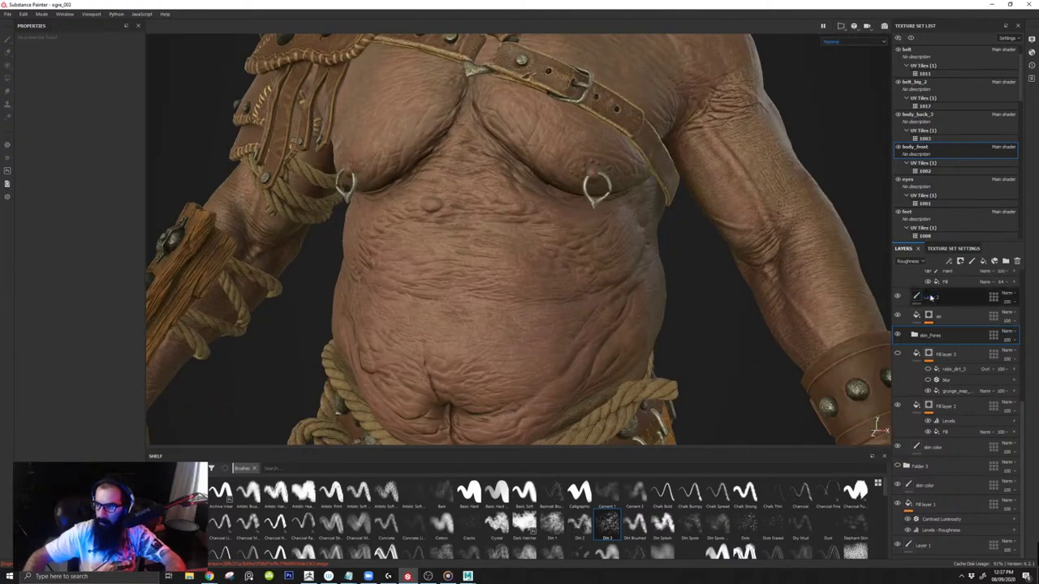
{"action": "left_click", "coordinate": [931, 297]}
{"action": "left_click", "coordinate": [1017, 260]}
{"action": "scroll", "coordinate": [948, 322], "scroll_direction": "up", "scroll_amount": 3}
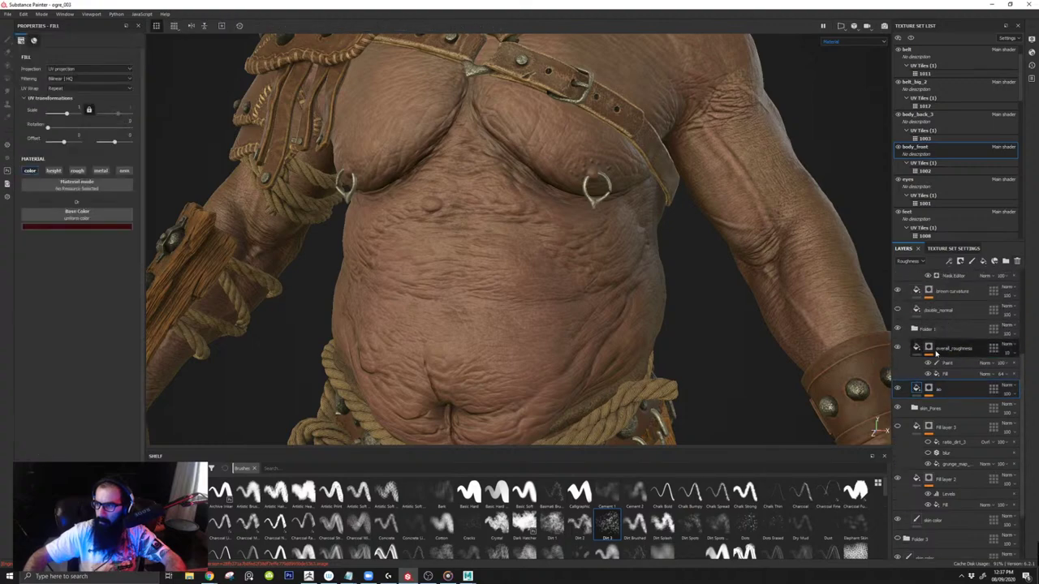
Step: Expand the folder holding the HSL, contrast and histogram adjustments and rename it color_correction
{"action": "middle_click_drag", "start_coordinate": [681, 271], "coordinate": [722, 373], "text": "alt"}
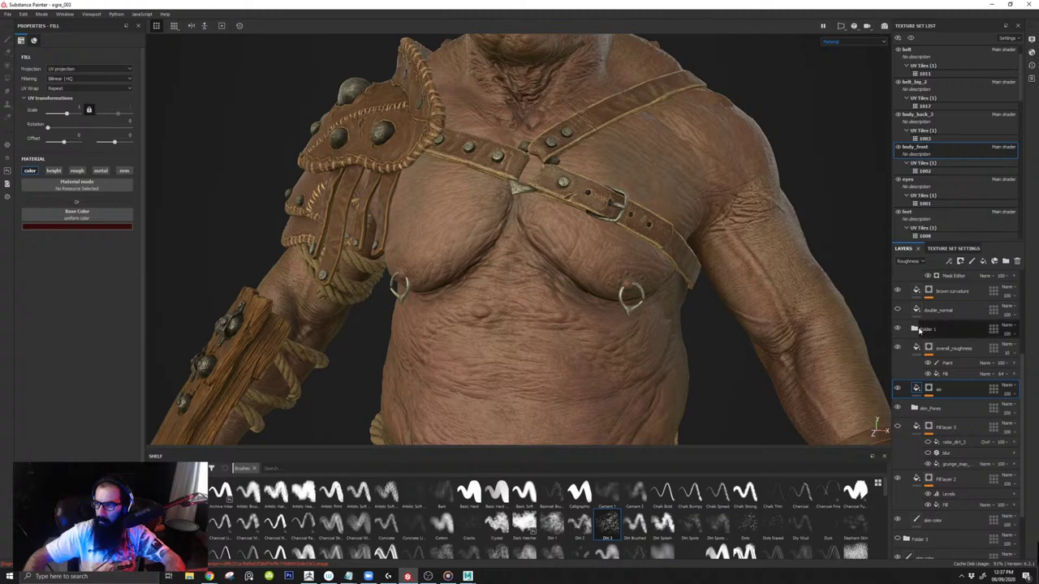
{"action": "left_click", "coordinate": [916, 330]}
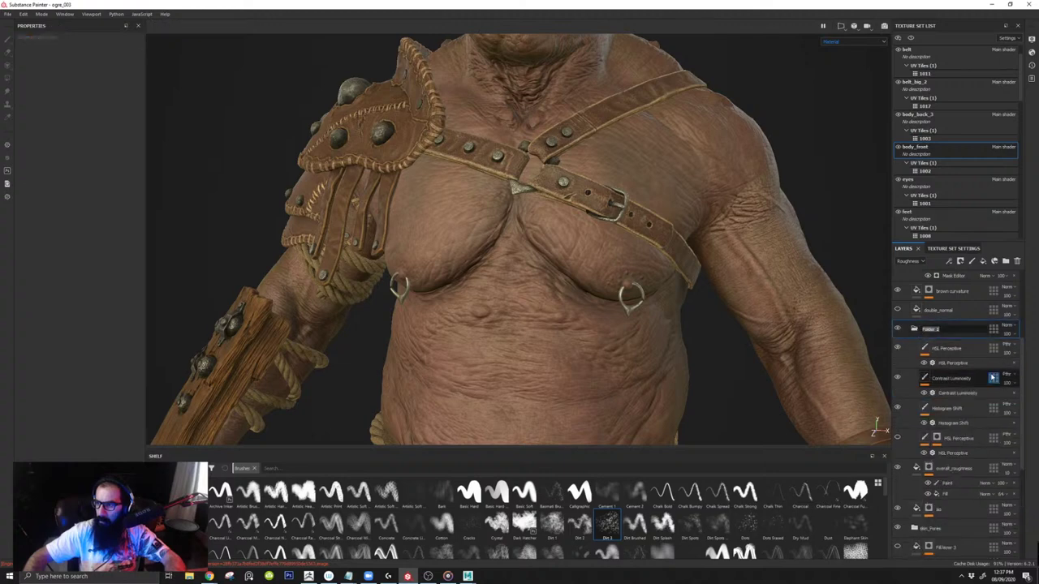
{"action": "type", "text": "color_correction"}
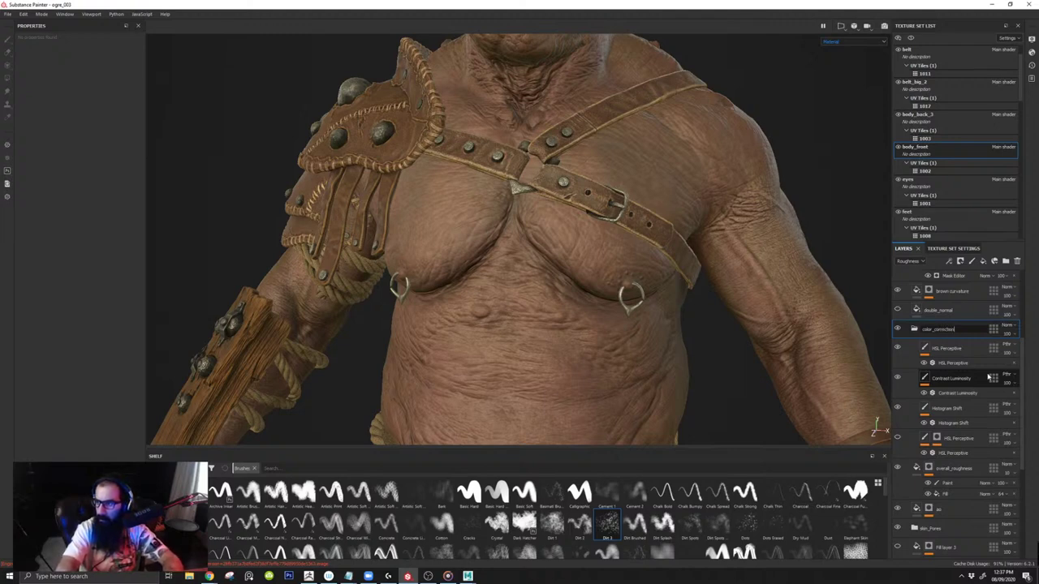
{"action": "key", "text": "Return"}
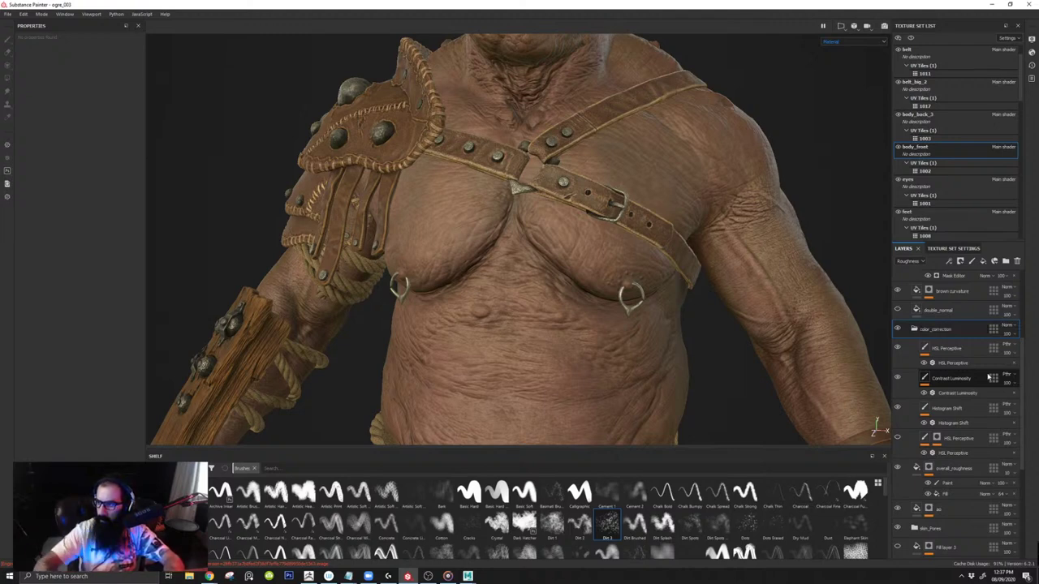
Step: Delete the double_normal layer and collapse the color_correction folder
{"action": "left_click", "coordinate": [935, 317]}
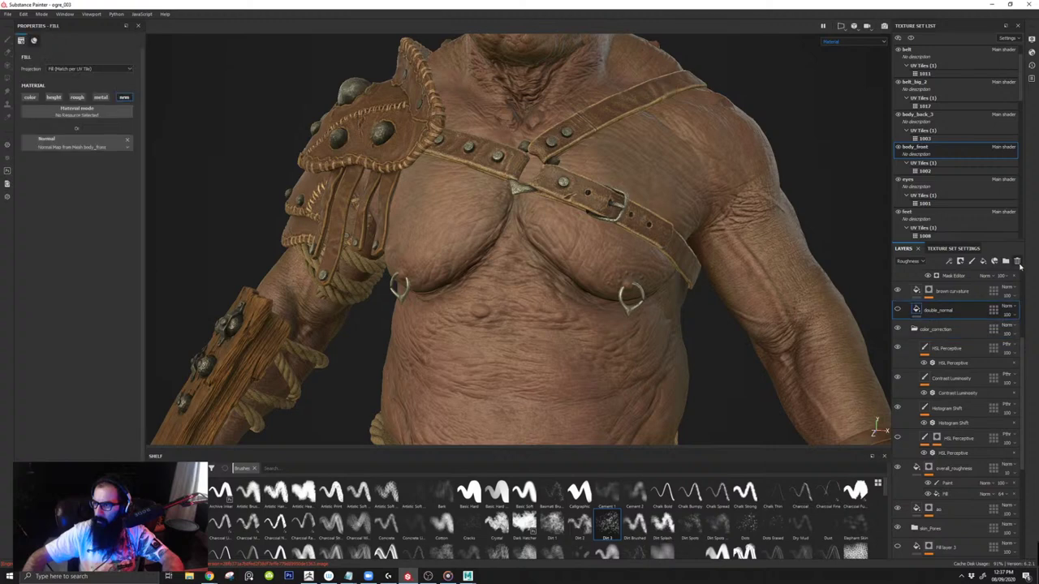
{"action": "left_click", "coordinate": [1018, 262]}
{"action": "left_click", "coordinate": [915, 310]}
Step: Cycle the channels to the base color and check the effect of the brown curvature and Fill layer 4 layers
{"action": "scroll", "coordinate": [946, 359], "scroll_direction": "up", "scroll_amount": 2}
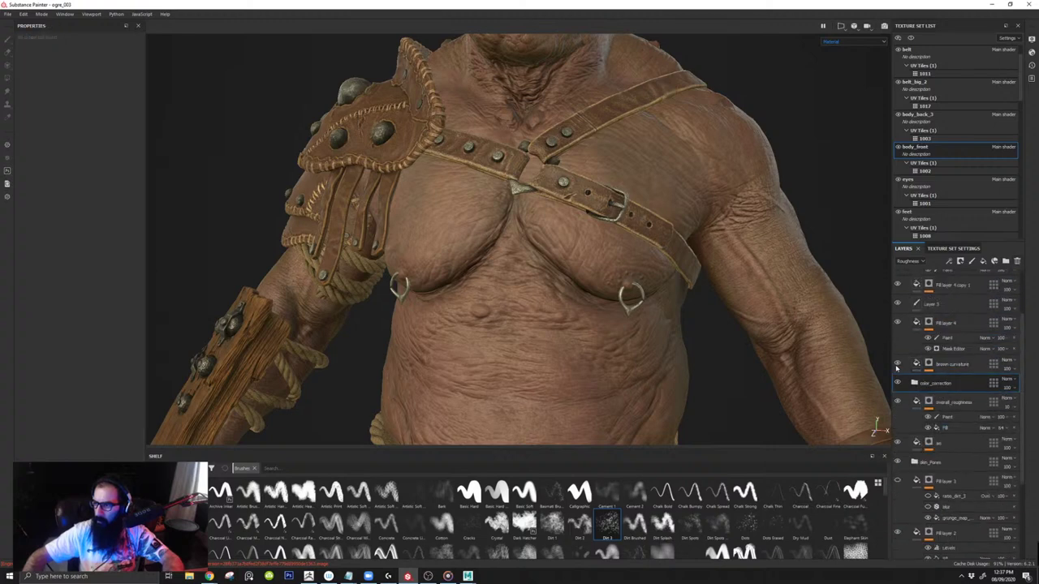
{"action": "key", "text": "c"}
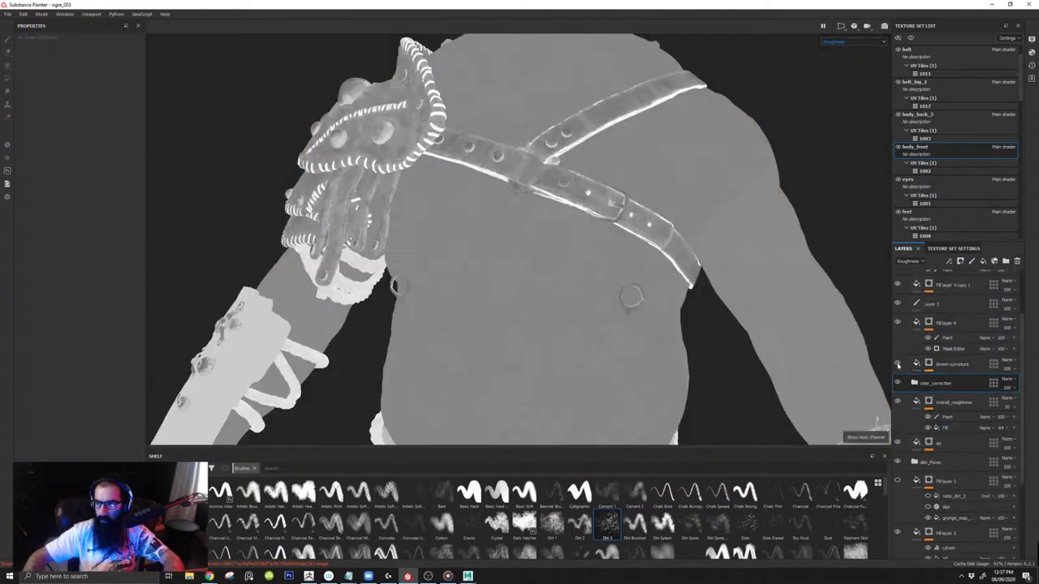
{"action": "key", "text": "c"}
{"action": "key", "text": "c"}
{"action": "key", "text": "c"}
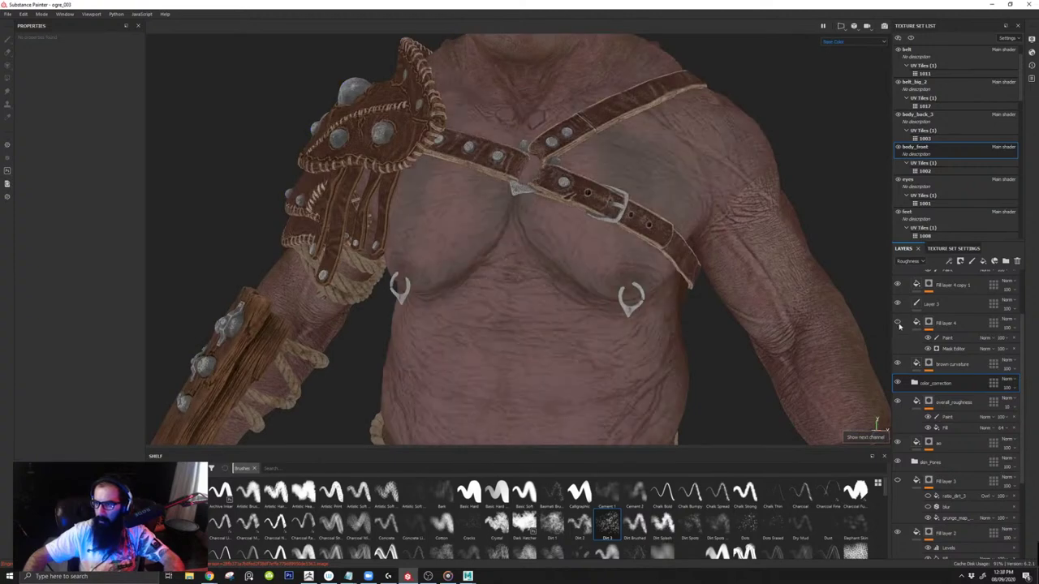
Step: Group the brown curvature and Fill layer 4 layers into a folder named red_skin
{"action": "left_click", "coordinate": [948, 363]}
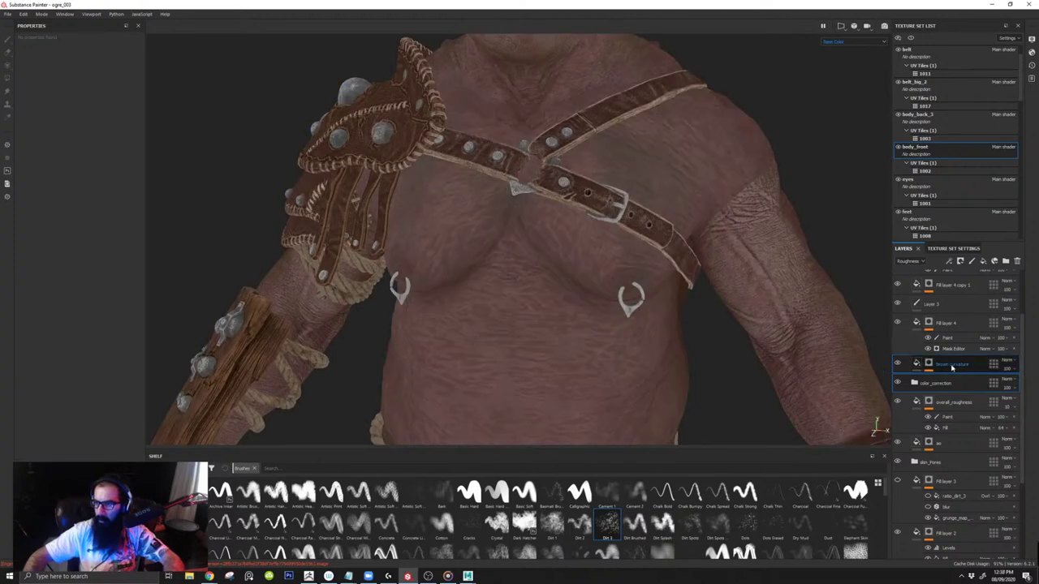
{"action": "left_click", "coordinate": [956, 323]}
{"action": "key", "text": "ctrl+g"}
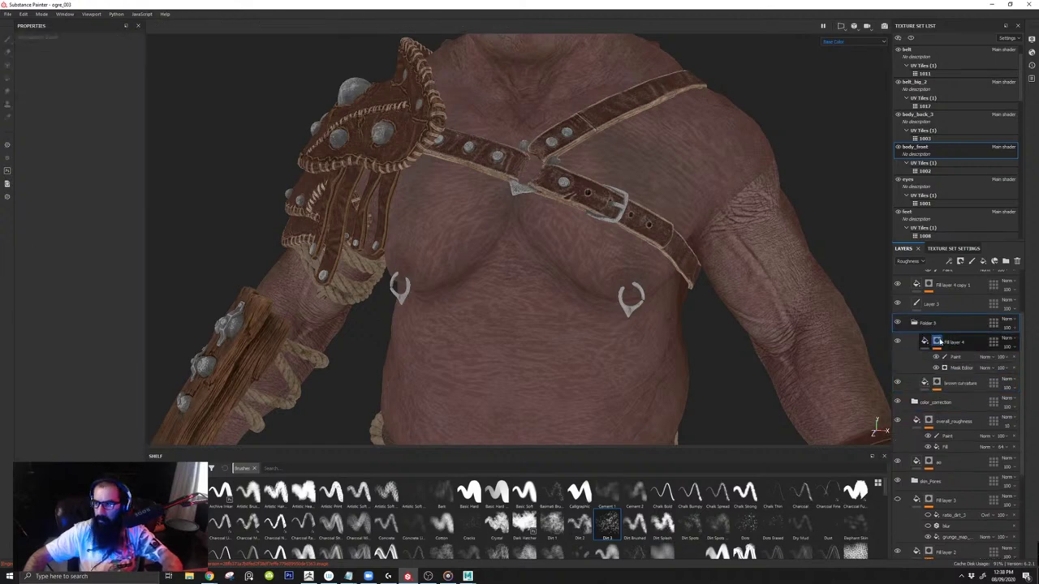
{"action": "type", "text": "red"}
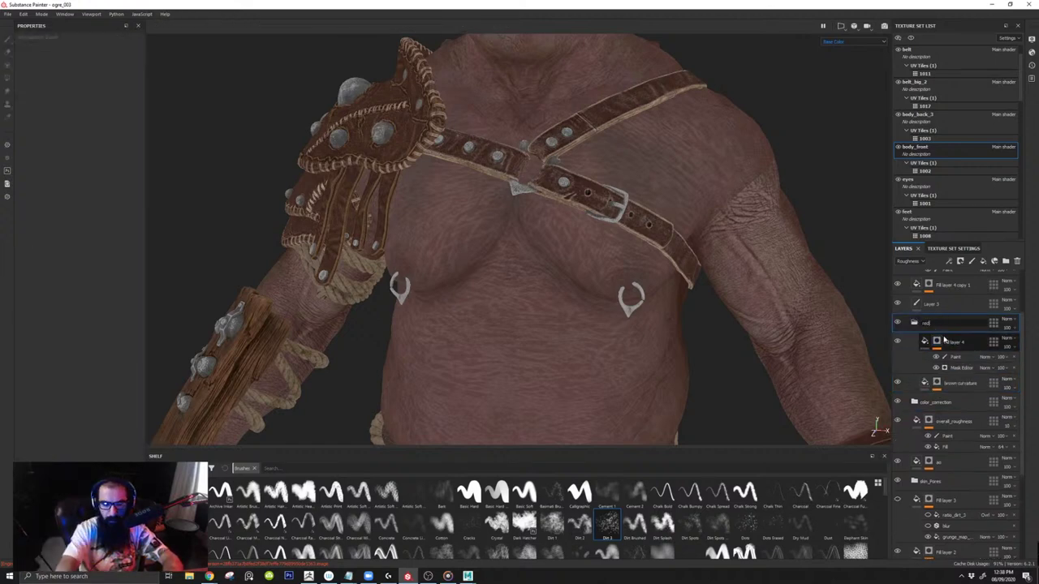
{"action": "type", "text": "_skin"}
{"action": "key", "text": "Return"}
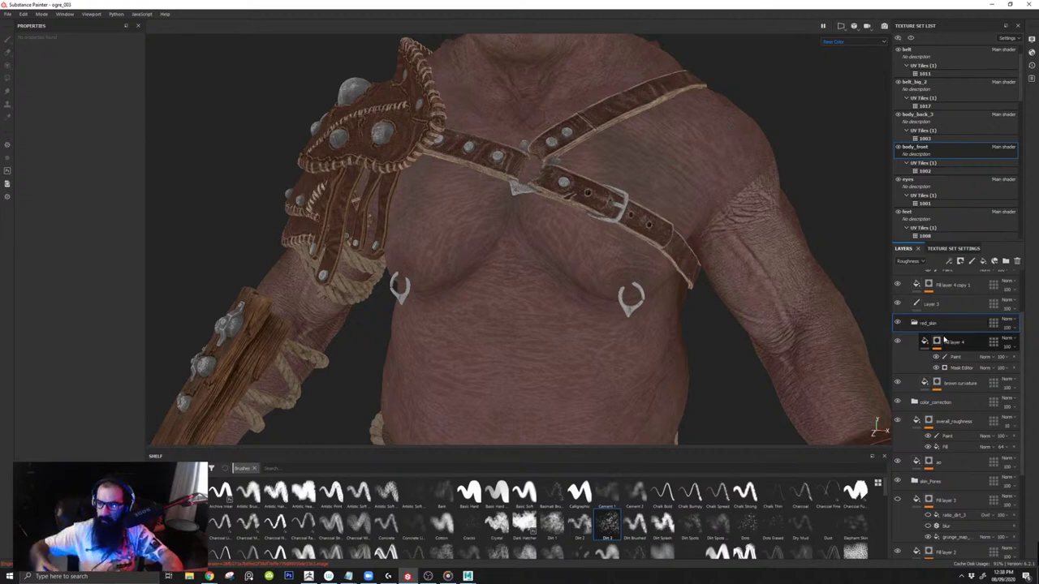
Step: Display the full material and try a black mask on the red_skin folder, undoing it each time
{"action": "key", "text": "c"}
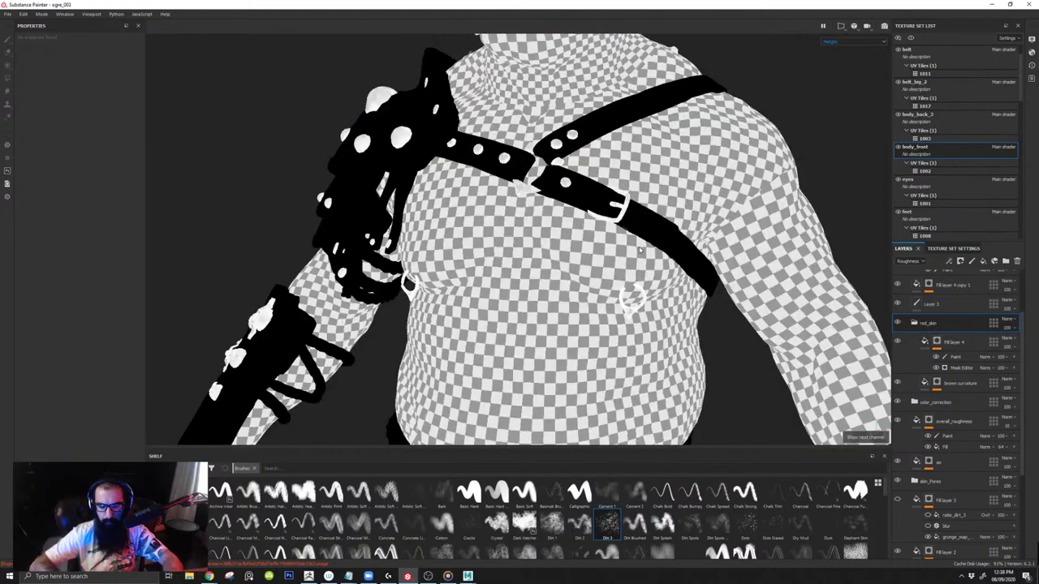
{"action": "key", "text": "m"}
{"action": "right_click", "coordinate": [923, 322]}
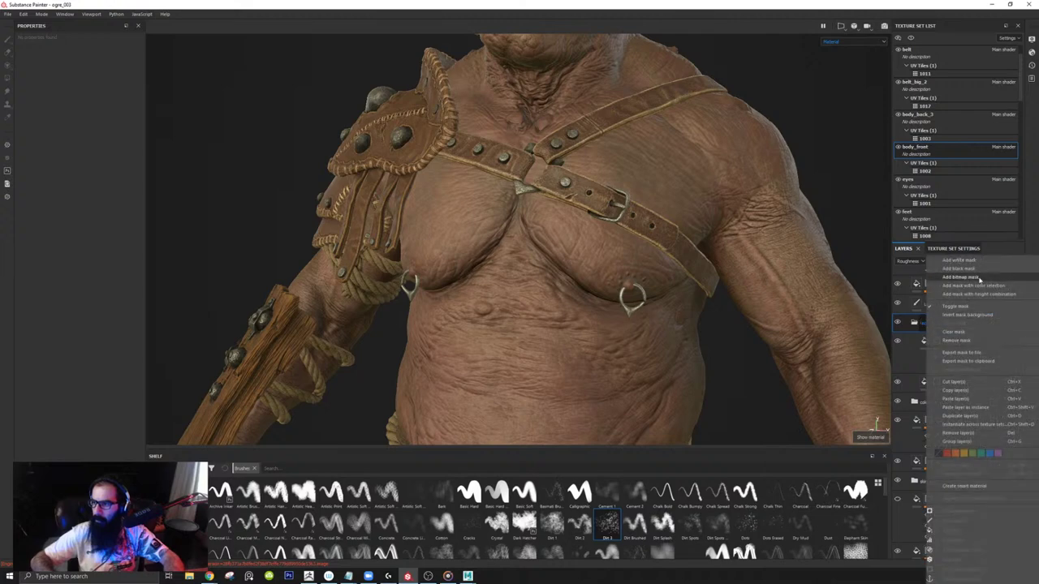
{"action": "left_click", "coordinate": [971, 270]}
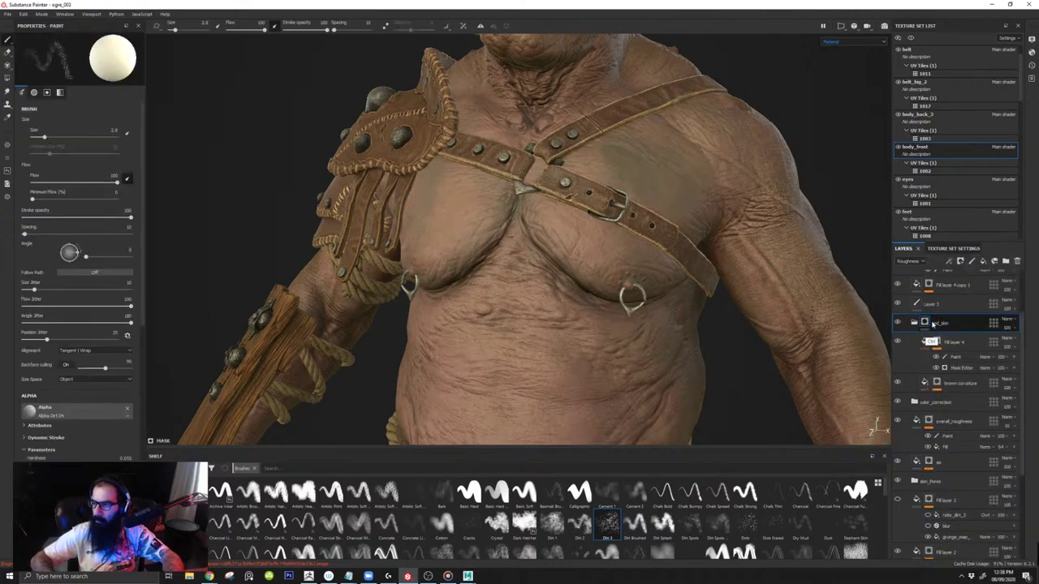
{"action": "key", "text": "ctrl+z"}
{"action": "right_click", "coordinate": [930, 325]}
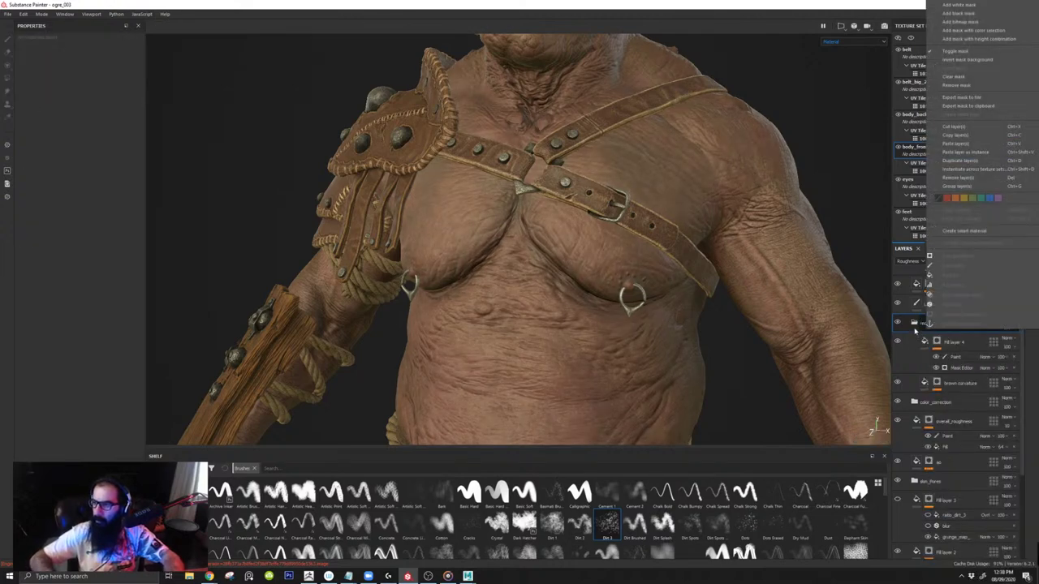
{"action": "left_click", "coordinate": [914, 331]}
{"action": "right_click", "coordinate": [926, 323]}
{"action": "left_click", "coordinate": [967, 14]}
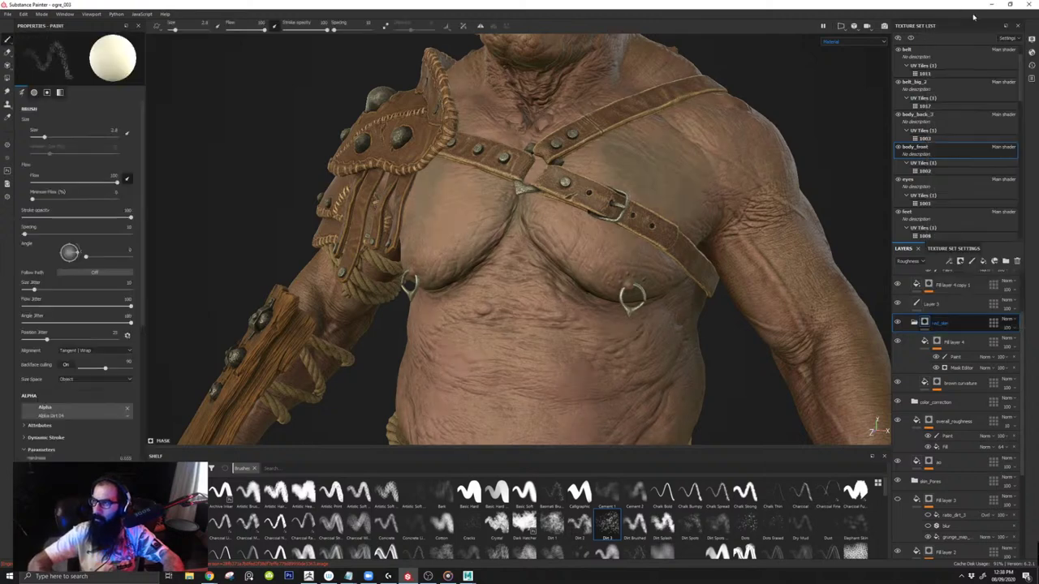
{"action": "key", "text": "ctrl+z"}
{"action": "right_click", "coordinate": [931, 310]}
{"action": "left_click", "coordinate": [921, 326]}
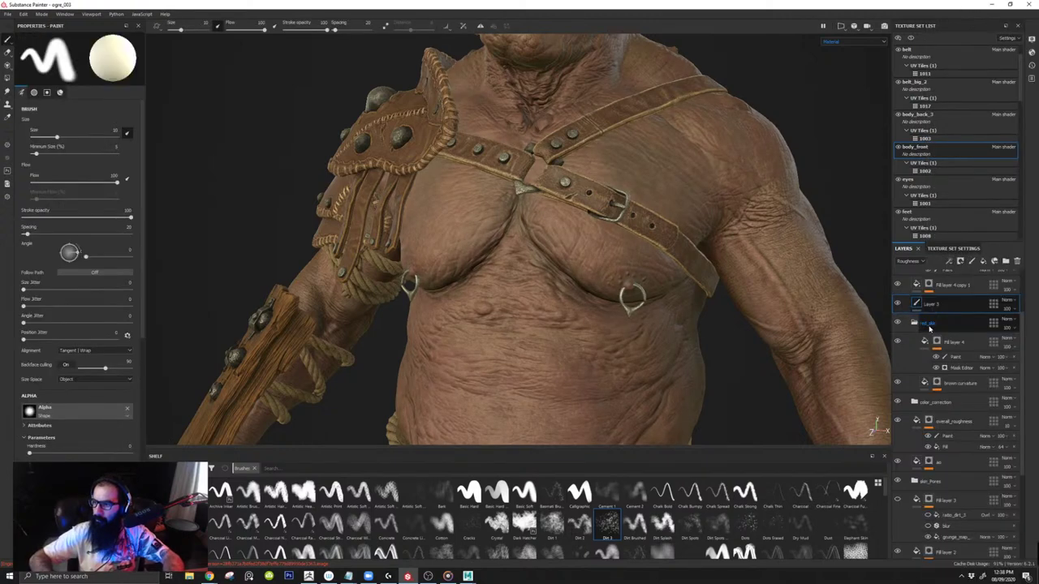
Step: Add a white mask to the red_skin folder and add a paint effect to that mask
{"action": "left_click", "coordinate": [931, 326]}
{"action": "right_click", "coordinate": [931, 325]}
{"action": "left_click", "coordinate": [971, 10]}
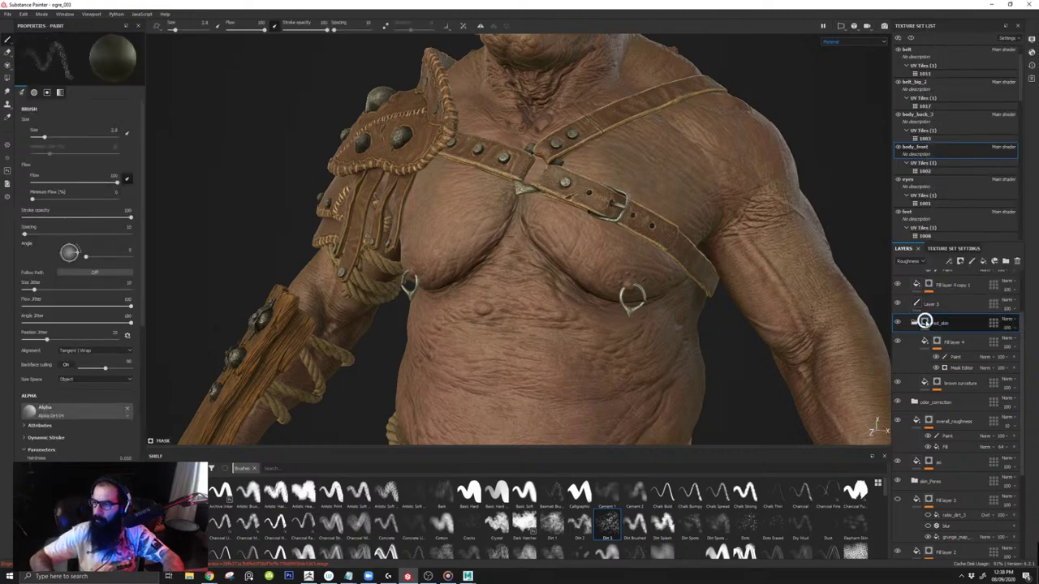
{"action": "right_click", "coordinate": [921, 324]}
{"action": "left_click", "coordinate": [964, 492]}
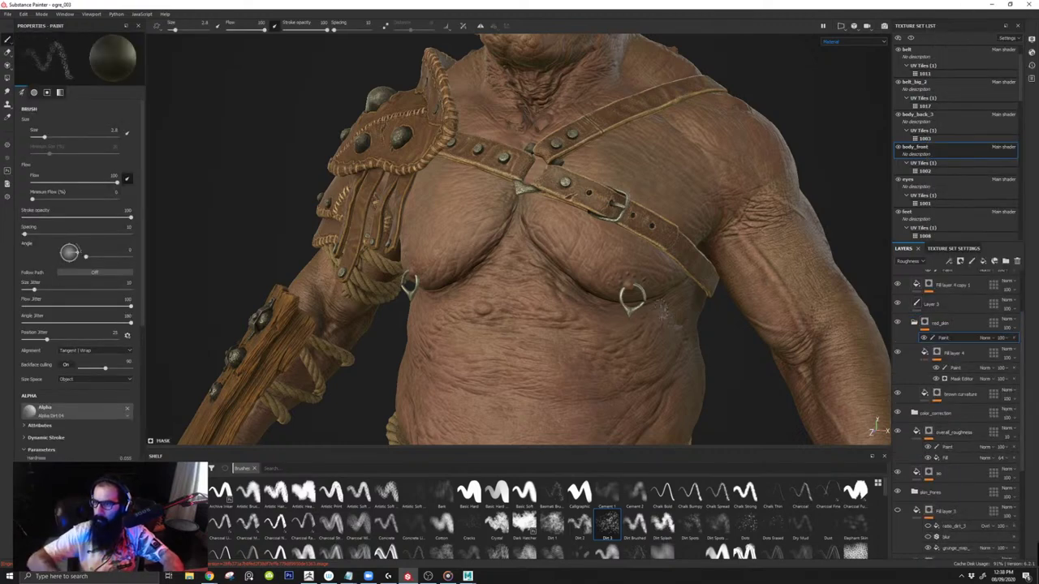
Step: Display the base color of the torso, enlarge the dirt brush to about 5.45 and switch its mask value to black
{"action": "middle_click_drag", "start_coordinate": [604, 315], "coordinate": [598, 242], "text": "alt"}
{"action": "key", "text": "c"}
{"action": "key", "text": "c"}
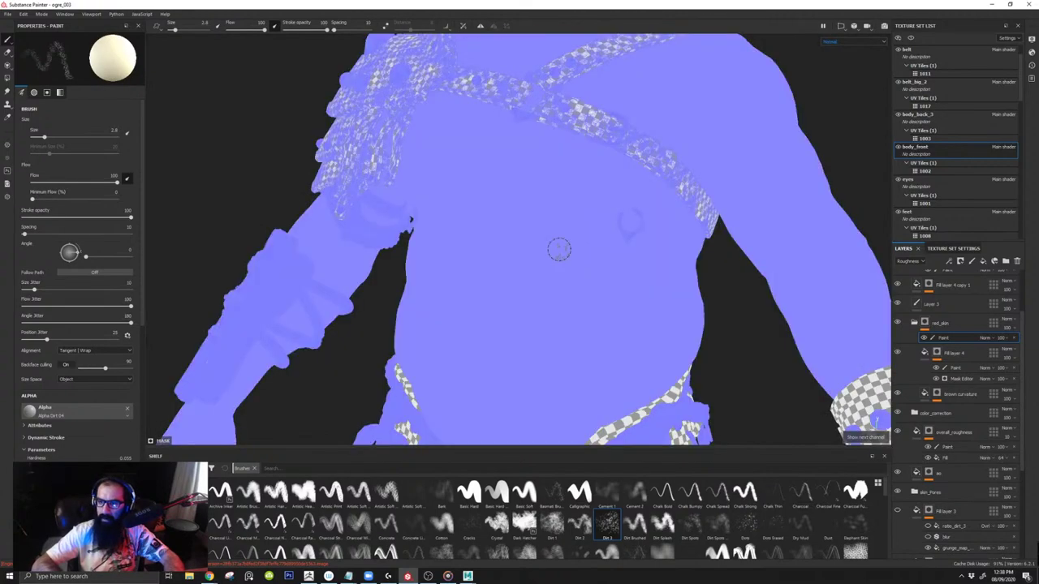
{"action": "key", "text": "c"}
{"action": "key", "text": "m"}
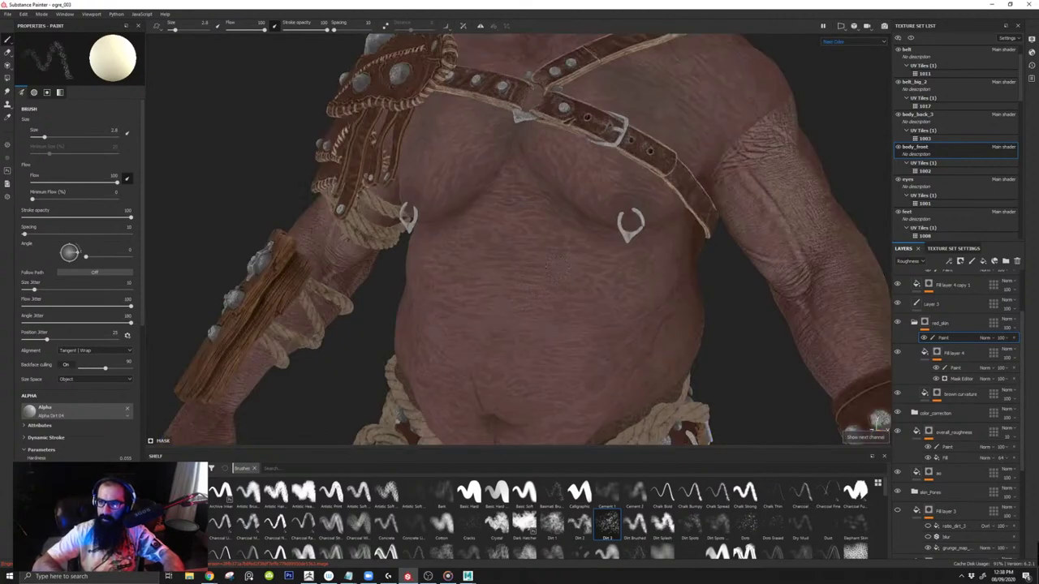
{"action": "mouse_move", "coordinate": [558, 283]}
{"action": "right_mouse_down", "text": "alt"}
{"action": "mouse_move", "coordinate": [556, 298]}
{"action": "mouse_move", "coordinate": [565, 293]}
{"action": "right_mouse_up", "text": "alt"}
{"action": "key", "text": "x"}
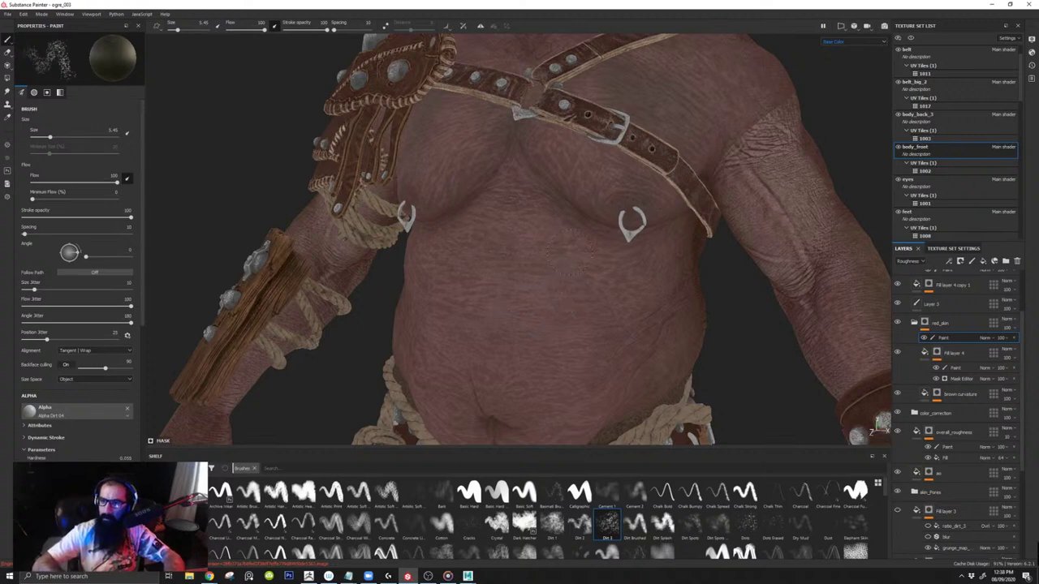
Step: Paint black with the dirt brush over the belly and chest in the red_skin folder's mask, covering the torso from several sides
{"action": "left_click_drag", "start_coordinate": [438, 285], "coordinate": [506, 190], "text": "alt"}
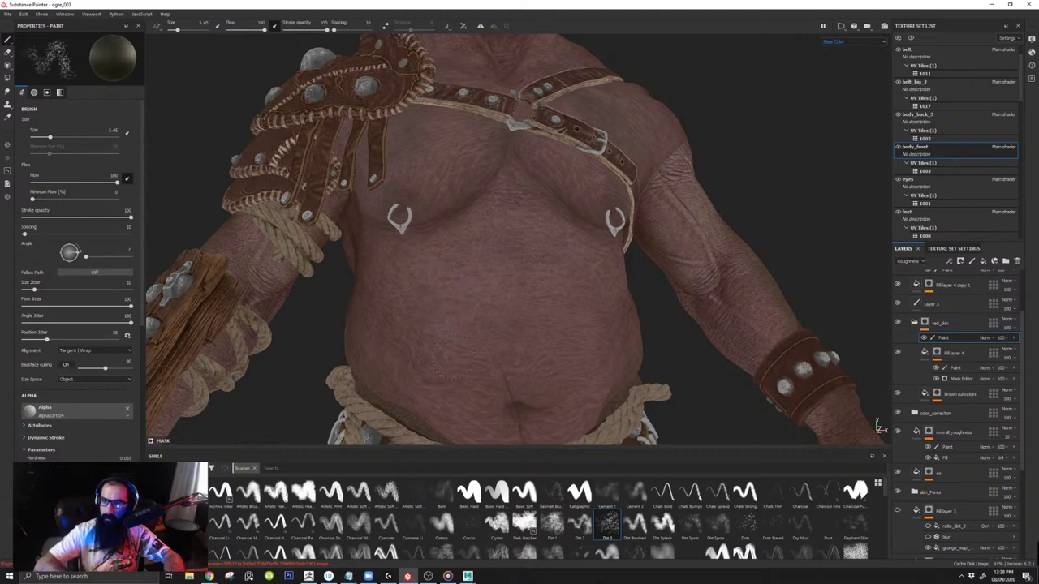
{"action": "left_click_drag", "start_coordinate": [477, 336], "coordinate": [489, 312], "text": "alt"}
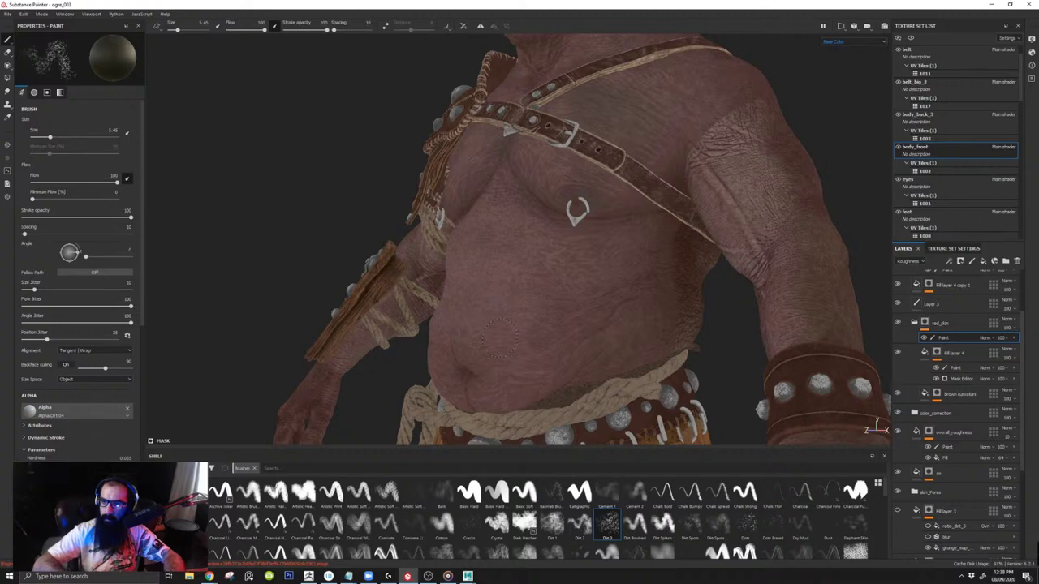
{"action": "left_click_drag", "start_coordinate": [476, 348], "coordinate": [505, 279], "text": "alt"}
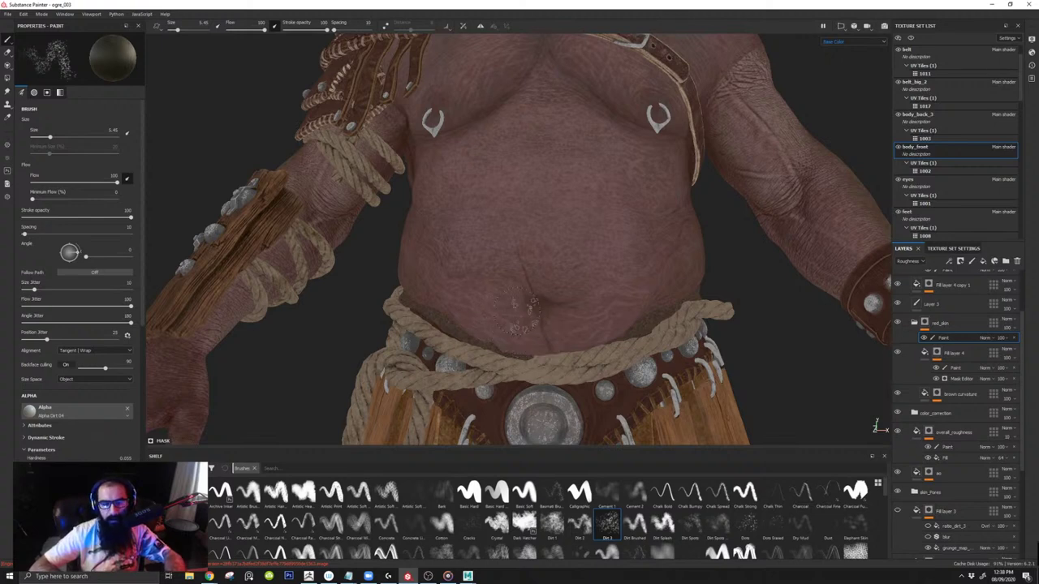
{"action": "left_click_drag", "start_coordinate": [520, 321], "coordinate": [455, 268], "text": "alt"}
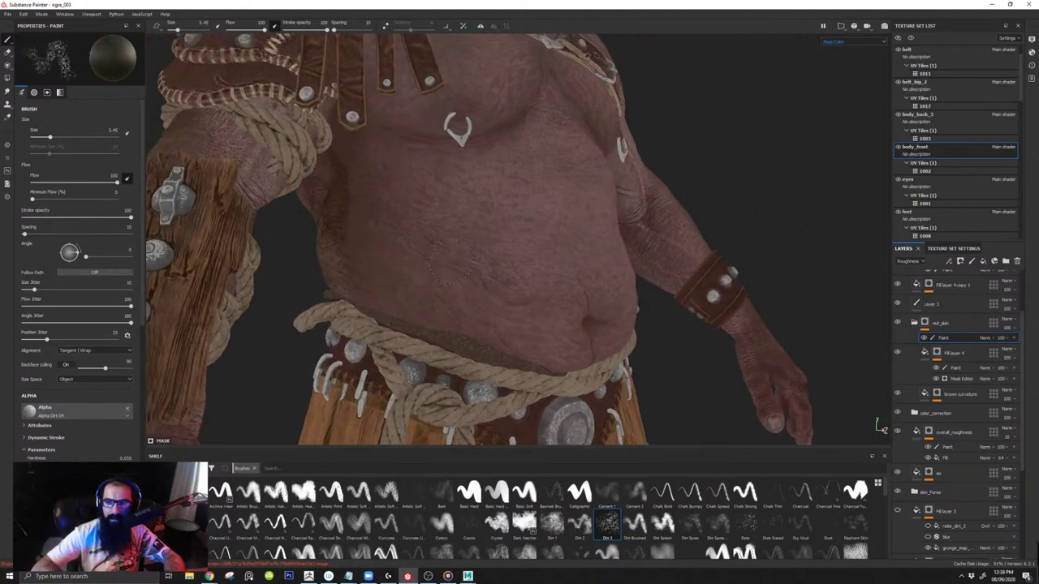
{"action": "left_click_drag", "start_coordinate": [611, 258], "coordinate": [466, 277], "text": "alt"}
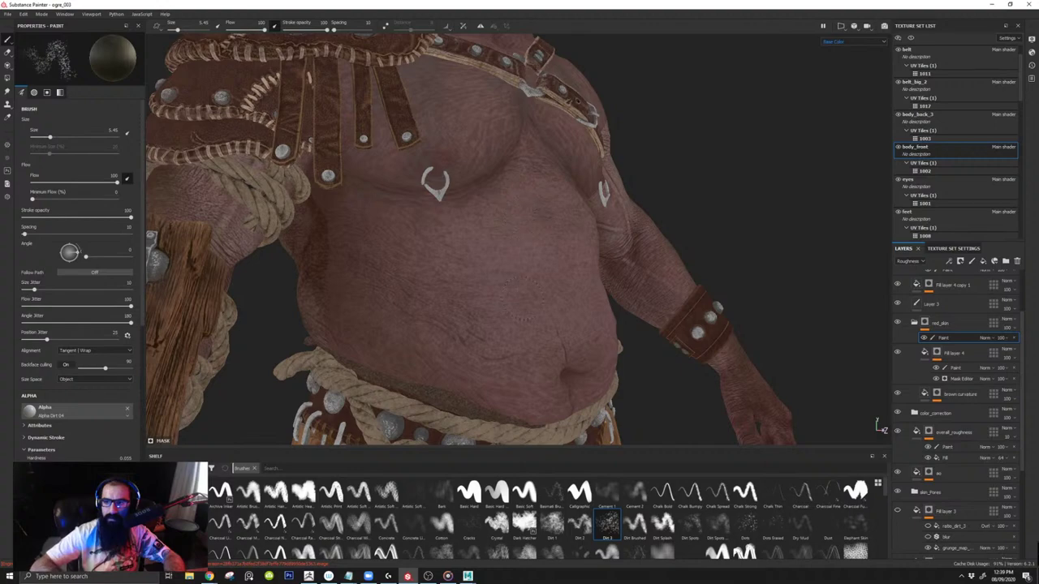
{"action": "left_click_drag", "start_coordinate": [606, 292], "coordinate": [474, 274], "text": "alt"}
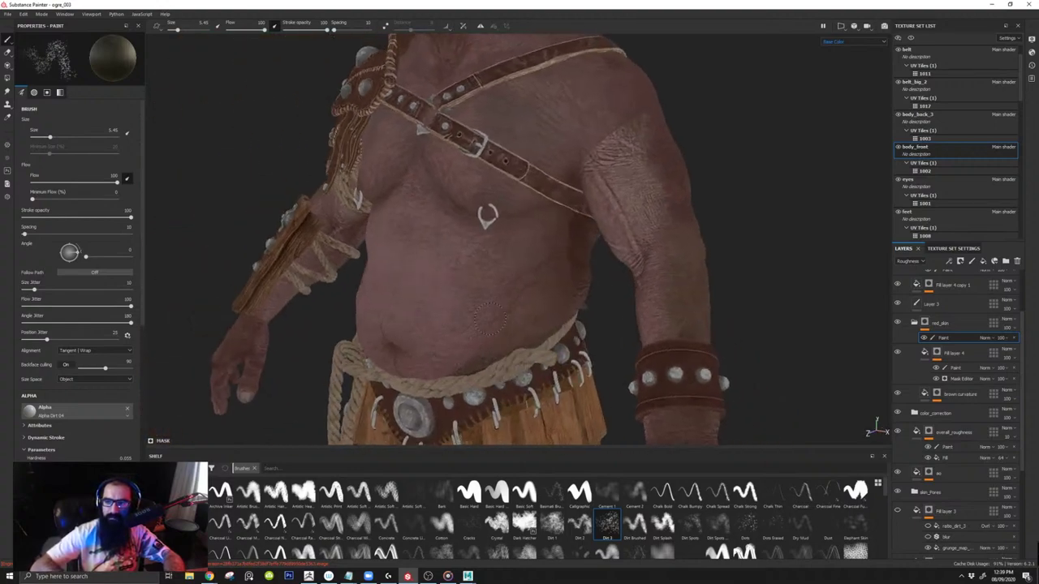
{"action": "mouse_move", "coordinate": [457, 237]}
{"action": "left_mouse_down", "text": "alt"}
{"action": "mouse_move", "coordinate": [434, 250]}
{"action": "mouse_move", "coordinate": [463, 295]}
{"action": "mouse_move", "coordinate": [460, 252]}
{"action": "left_mouse_up", "text": "alt"}
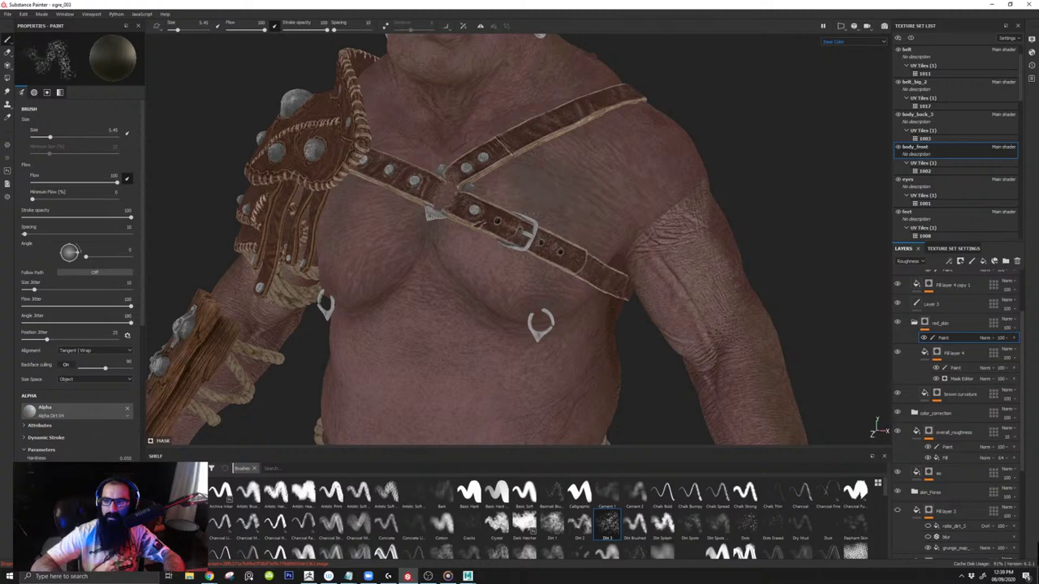
{"action": "left_click_drag", "start_coordinate": [540, 210], "coordinate": [526, 154], "text": "alt"}
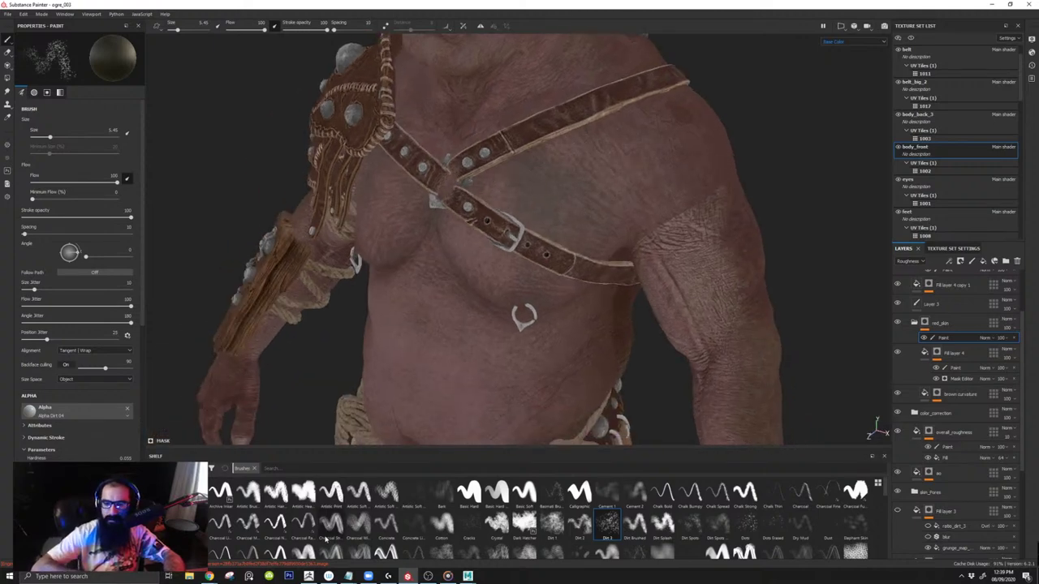
Step: Choose the Dirt 1 brush, enlarge it to about 8.5 and paint black over the upper chest in the red_skin mask
{"action": "left_click", "coordinate": [552, 523]}
{"action": "mouse_move", "coordinate": [577, 197]}
{"action": "right_mouse_down", "text": "ctrl"}
{"action": "mouse_move", "coordinate": [568, 150]}
{"action": "mouse_move", "coordinate": [615, 150]}
{"action": "right_mouse_up", "text": "ctrl"}
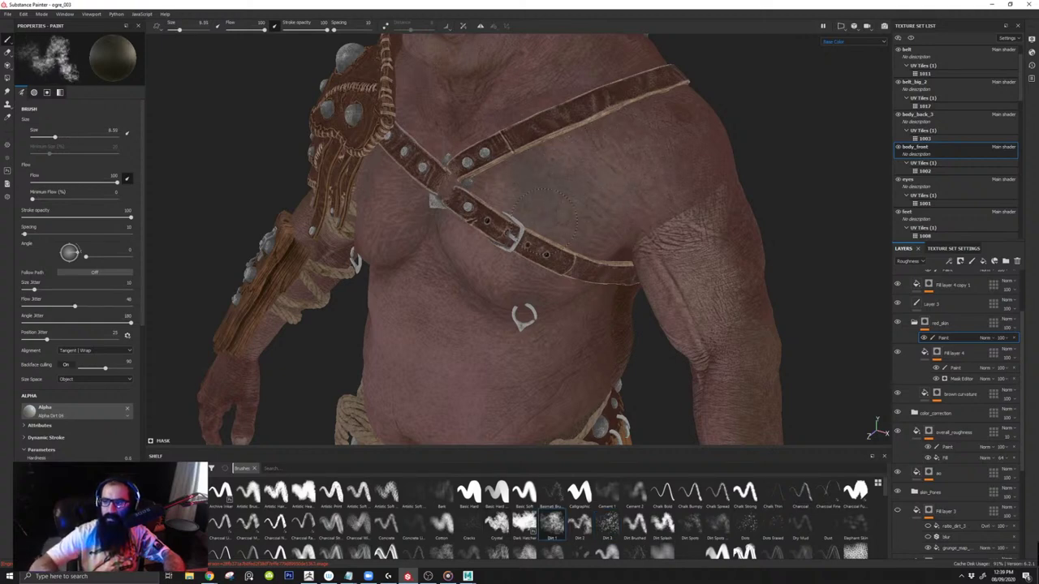
{"action": "left_click_drag", "start_coordinate": [546, 215], "coordinate": [436, 213], "text": "alt"}
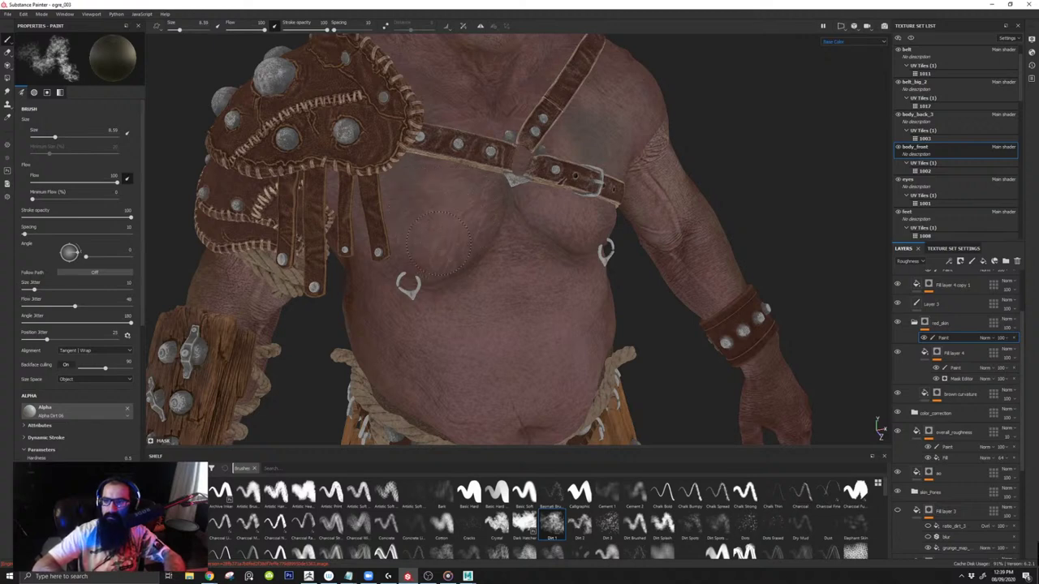
{"action": "left_click_drag", "start_coordinate": [443, 178], "coordinate": [539, 213], "text": "alt"}
{"action": "scroll", "coordinate": [494, 232], "scroll_direction": "down", "scroll_amount": 2}
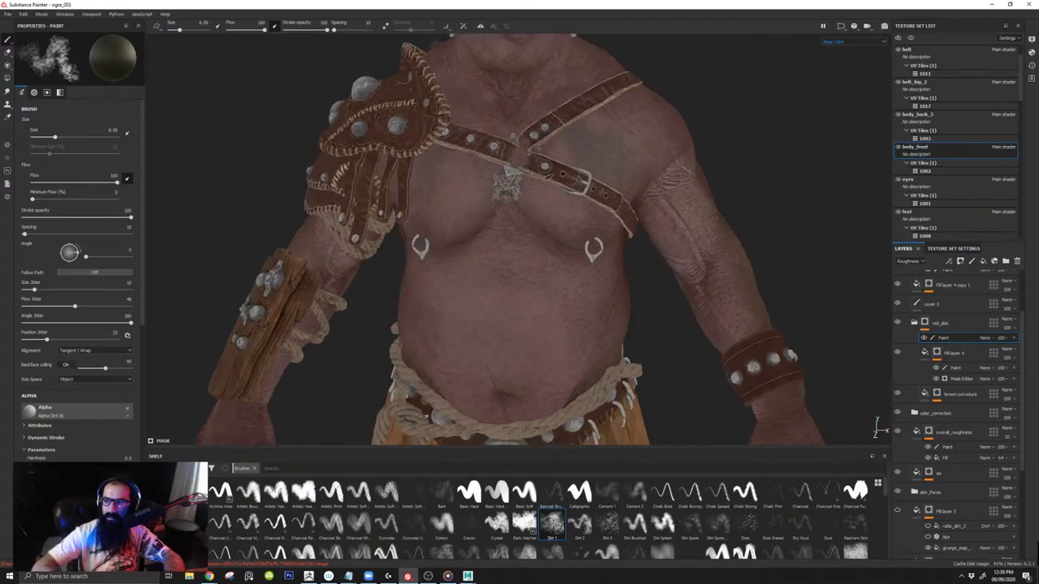
{"action": "scroll", "coordinate": [511, 211], "scroll_direction": "down", "scroll_amount": 2}
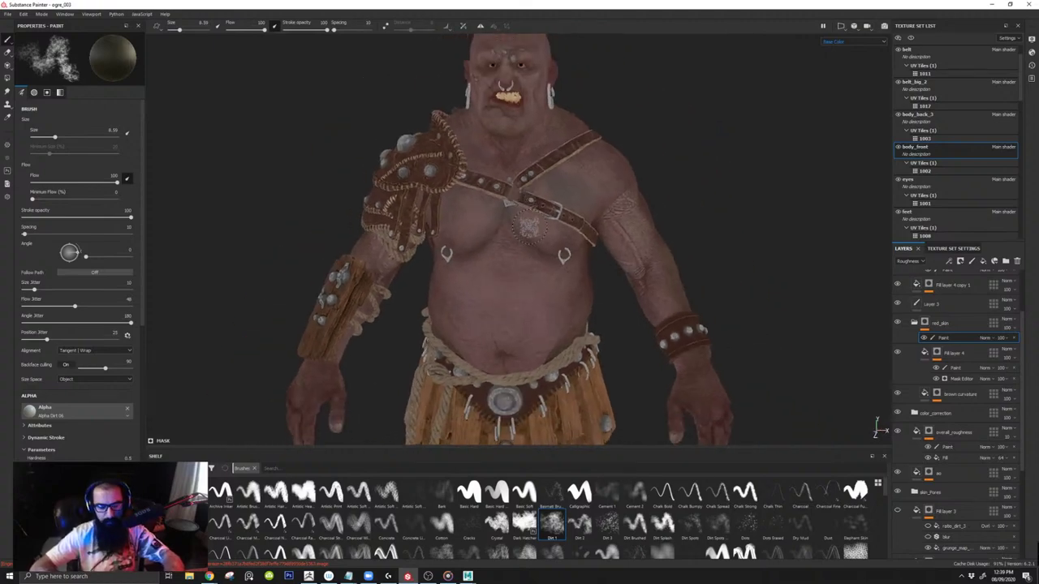
Step: Examine the red_skin mask and the roughness on the torso, and compare them with the full material
{"action": "key", "text": "c"}
{"action": "key", "text": "c"}
{"action": "key", "text": "c"}
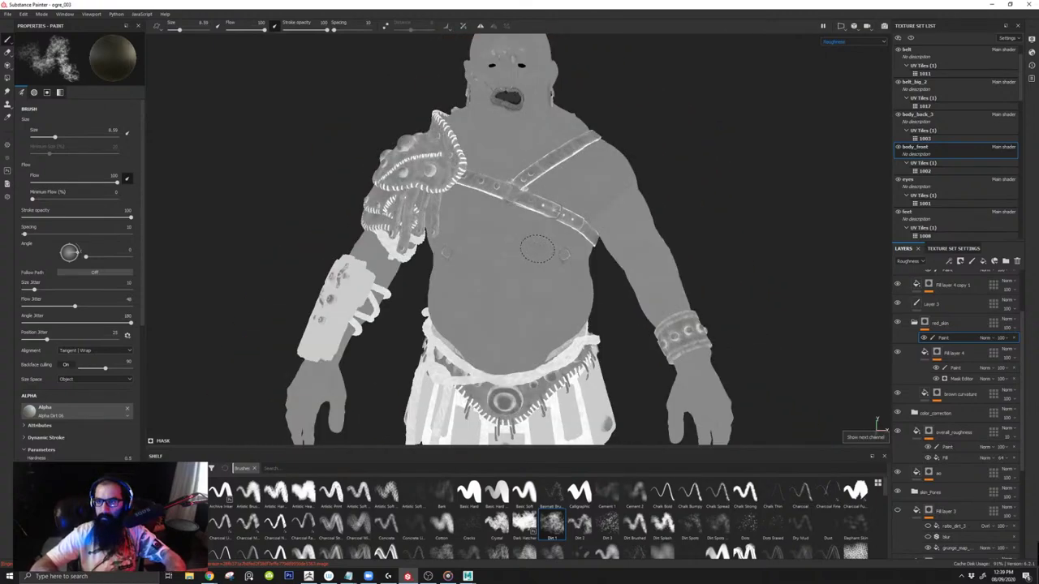
{"action": "right_click_drag", "start_coordinate": [537, 253], "coordinate": [577, 364], "text": "alt"}
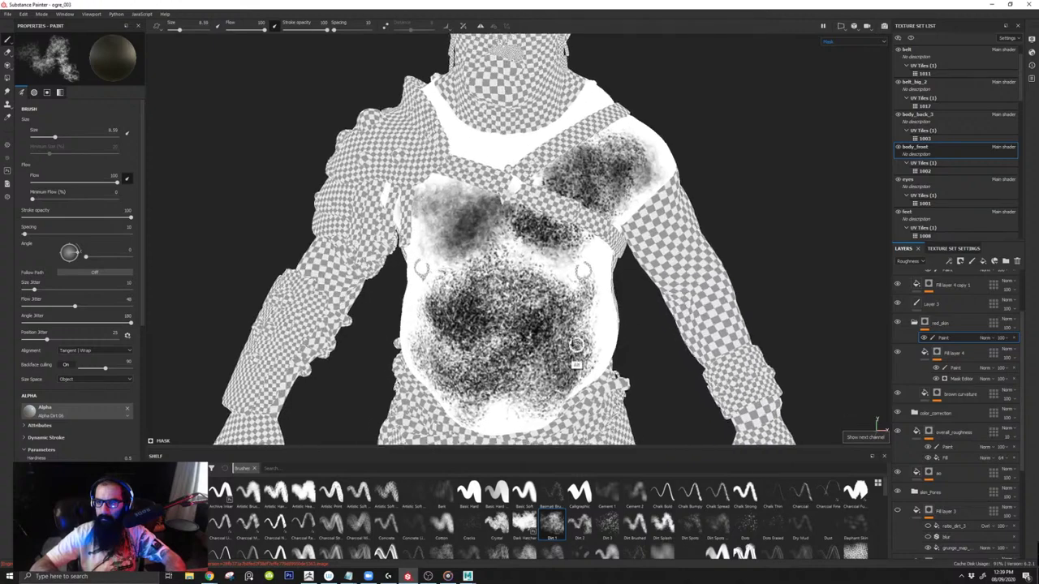
{"action": "key", "text": "c"}
{"action": "left_click_drag", "start_coordinate": [510, 254], "coordinate": [566, 257], "text": "alt"}
{"action": "key", "text": "c"}
{"action": "key", "text": "c"}
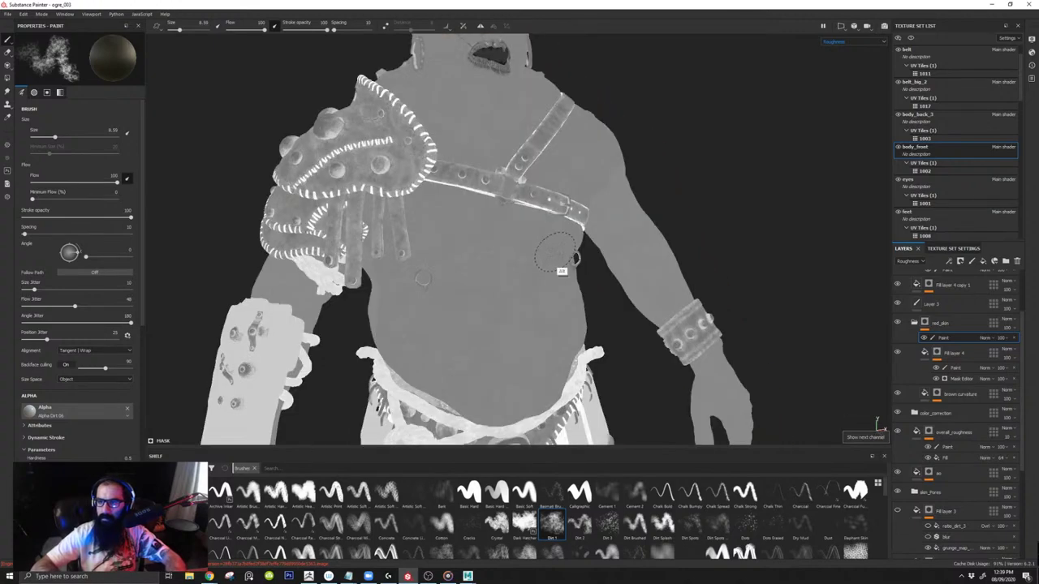
{"action": "scroll", "coordinate": [557, 258], "scroll_direction": "down", "scroll_amount": 2}
{"action": "key", "text": "m"}
{"action": "scroll", "coordinate": [525, 293], "scroll_direction": "up", "scroll_amount": 4}
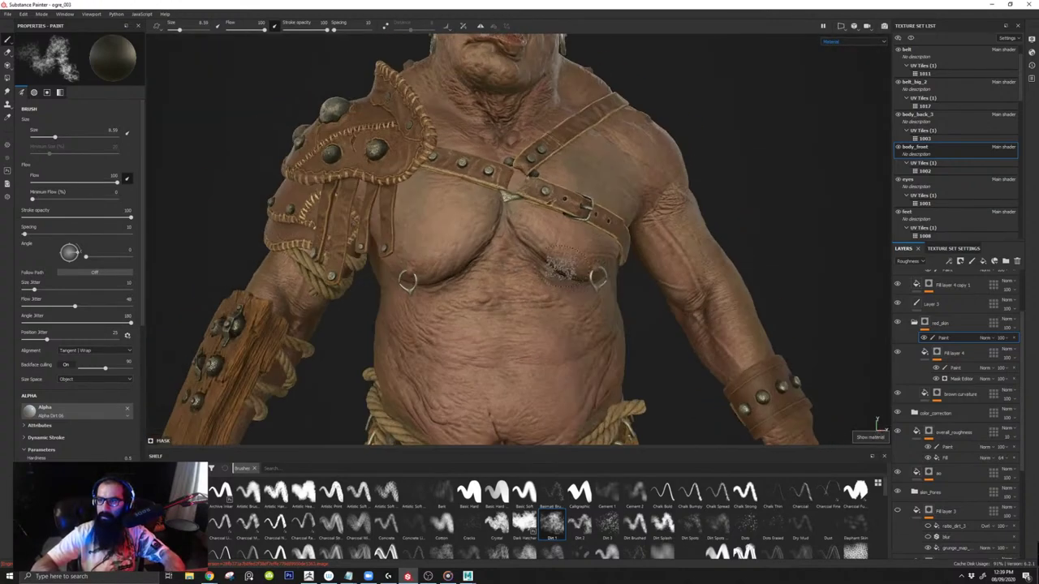
Step: Collapse the red_skin folder and turn on the stones layer while displaying the metallic channel
{"action": "key", "text": "c"}
{"action": "left_click", "coordinate": [915, 323]}
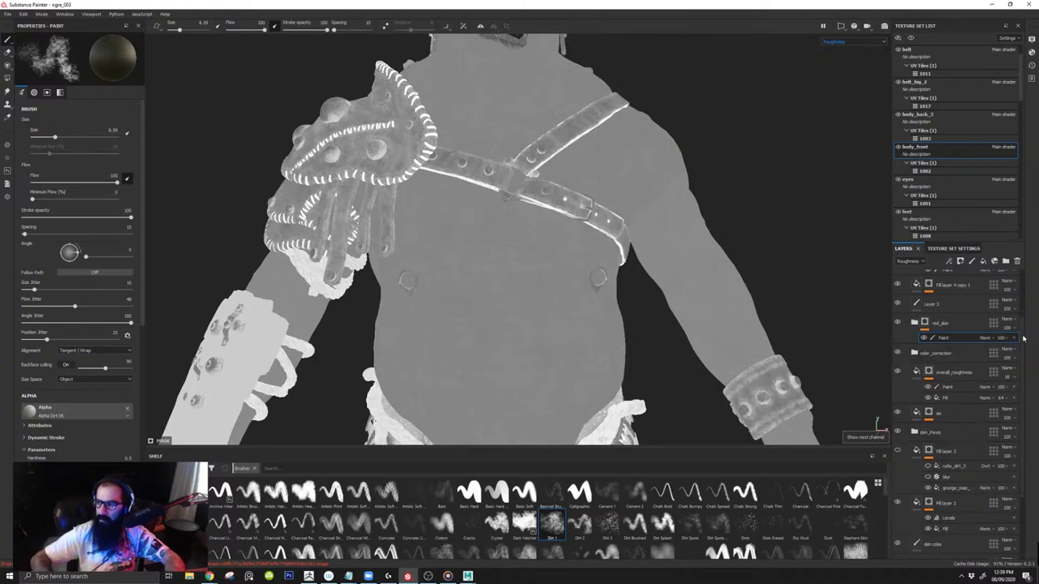
{"action": "scroll", "coordinate": [918, 406], "scroll_direction": "up", "scroll_amount": 3}
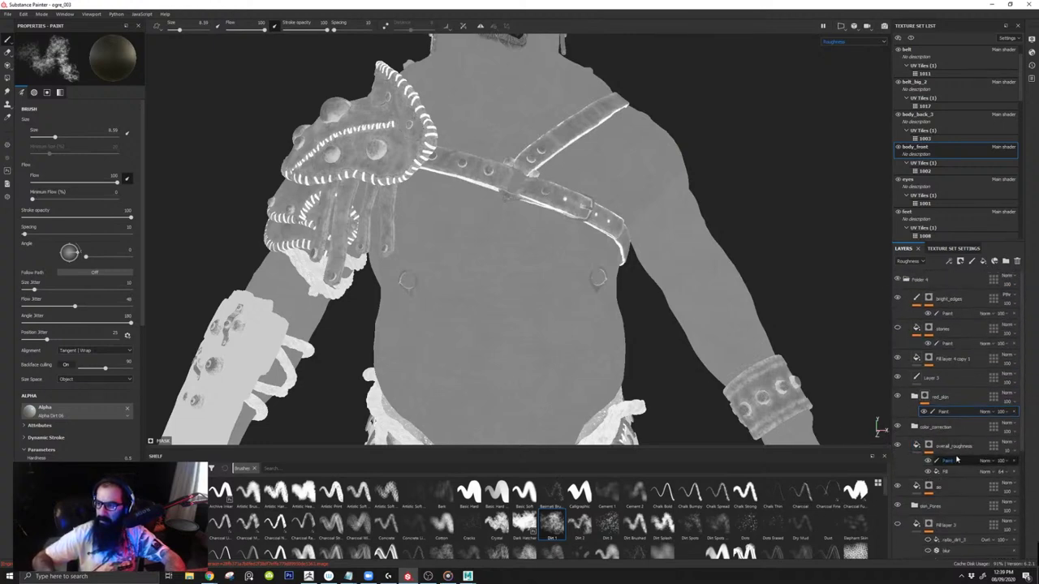
{"action": "double_click", "coordinate": [939, 329]}
{"action": "key", "text": "c"}
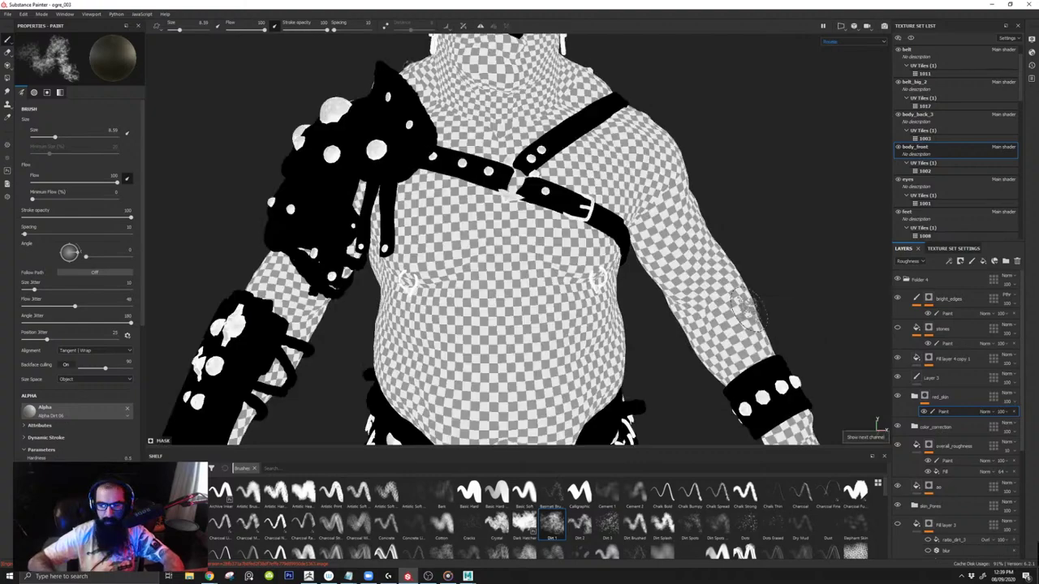
{"action": "right_click_drag", "start_coordinate": [608, 228], "coordinate": [602, 307], "text": "alt"}
{"action": "left_click", "coordinate": [898, 328]}
Step: Delete the paint effect from the stones layer's mask and add a fresh paint effect to that mask
{"action": "left_click", "coordinate": [945, 344]}
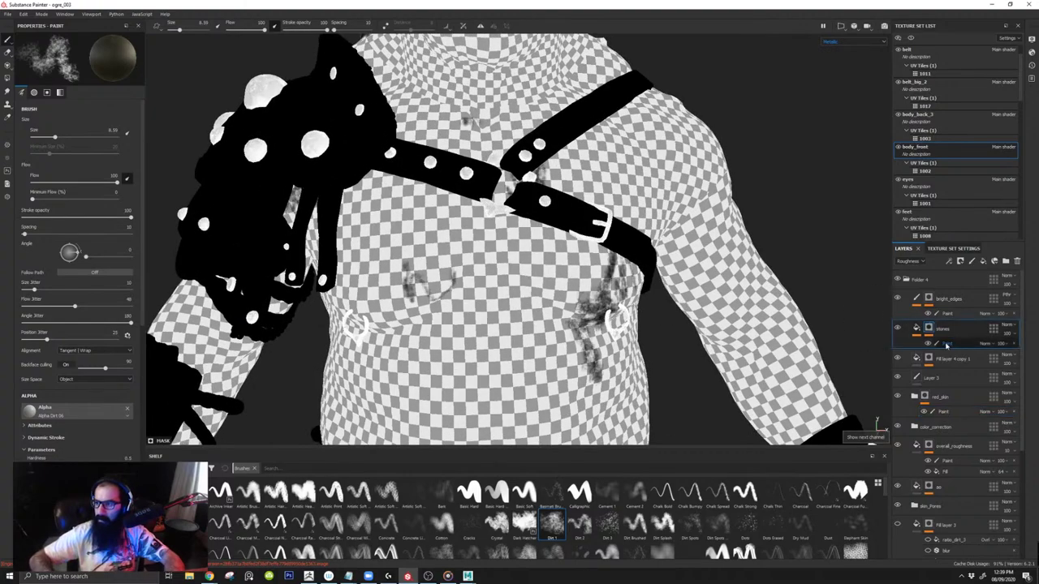
{"action": "left_click", "coordinate": [1016, 344]}
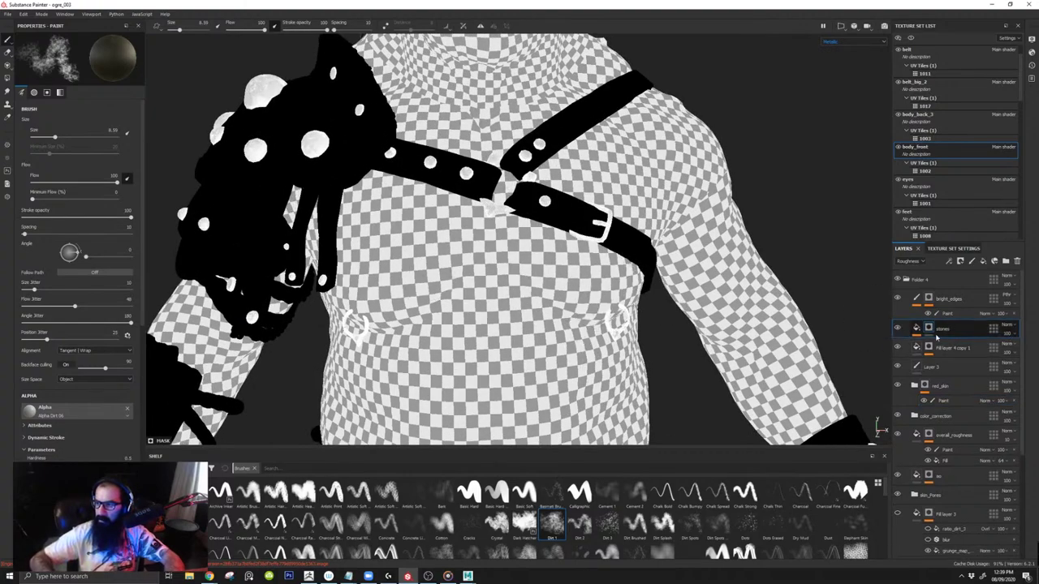
{"action": "right_click", "coordinate": [931, 326]}
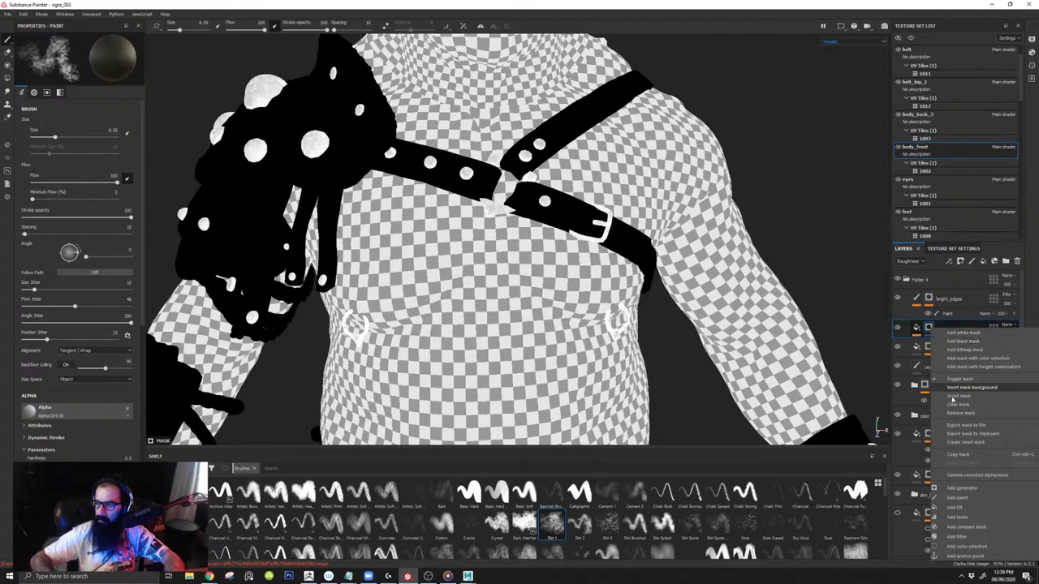
{"action": "left_click", "coordinate": [972, 498]}
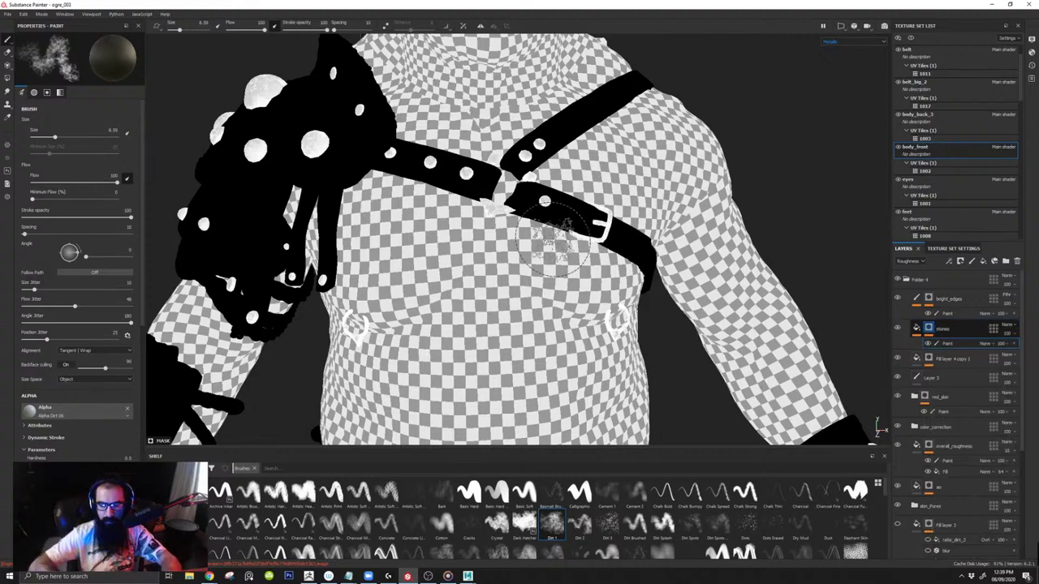
Step: Display the full material at the base of the neck, reduce the brush to about 1.9 and switch its mask value to white
{"action": "key", "text": "m"}
{"action": "middle_click_drag", "start_coordinate": [478, 104], "coordinate": [471, 200], "text": "alt"}
{"action": "right_click_drag", "start_coordinate": [471, 200], "coordinate": [590, 405], "text": "alt"}
{"action": "right_click_drag", "start_coordinate": [561, 274], "coordinate": [515, 273], "text": "ctrl"}
{"action": "left_click", "coordinate": [526, 262]}
{"action": "key", "text": "c"}
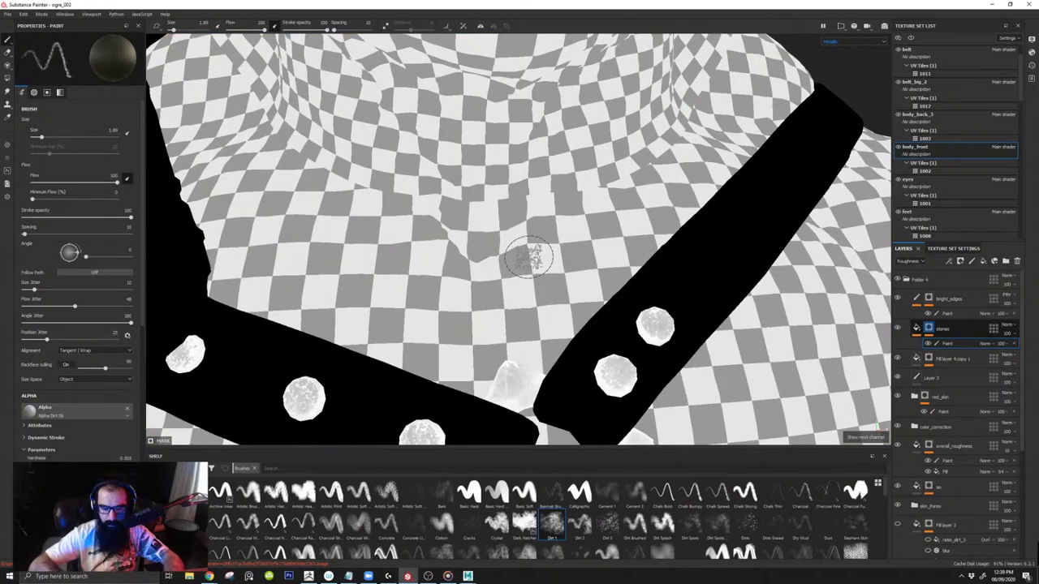
{"action": "key", "text": "m"}
{"action": "key", "text": "m"}
{"action": "left_click_drag", "start_coordinate": [526, 259], "coordinate": [527, 262]}
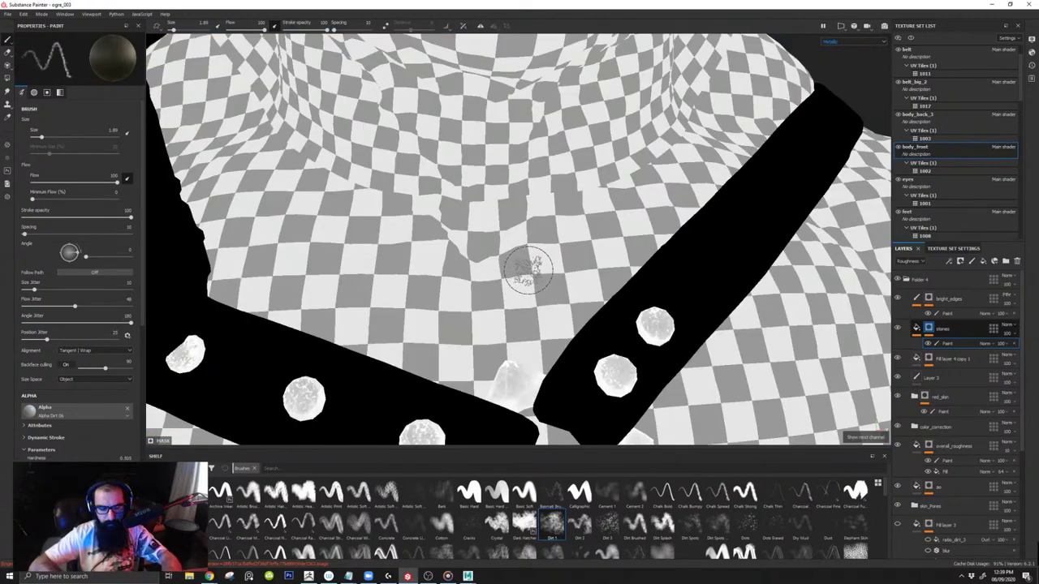
{"action": "key", "text": "m"}
{"action": "key", "text": "x"}
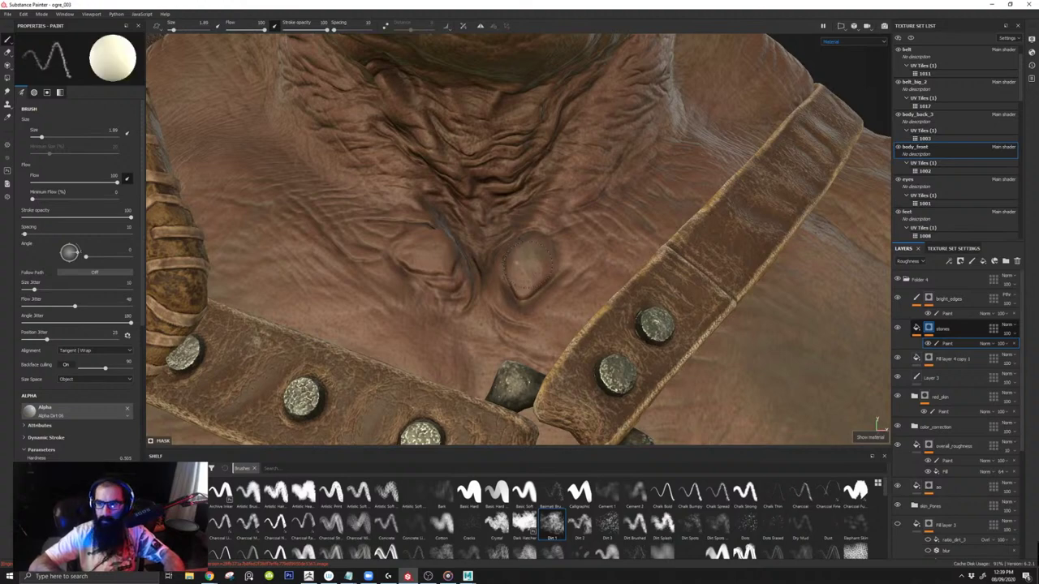
Step: Reduce the brush to about 0.9 and paint the two bumps at the base of the neck white in the stones mask
{"action": "right_click_drag", "start_coordinate": [533, 274], "coordinate": [525, 289], "text": "ctrl"}
{"action": "mouse_move", "coordinate": [526, 289]}
{"action": "left_mouse_down", "text": "alt"}
{"action": "mouse_move", "coordinate": [550, 302]}
{"action": "mouse_move", "coordinate": [555, 279]}
{"action": "mouse_move", "coordinate": [529, 244]}
{"action": "mouse_move", "coordinate": [556, 287]}
{"action": "mouse_move", "coordinate": [487, 308]}
{"action": "mouse_move", "coordinate": [452, 280]}
{"action": "left_mouse_up", "text": "alt"}
{"action": "left_click_drag", "start_coordinate": [502, 244], "coordinate": [531, 252]}
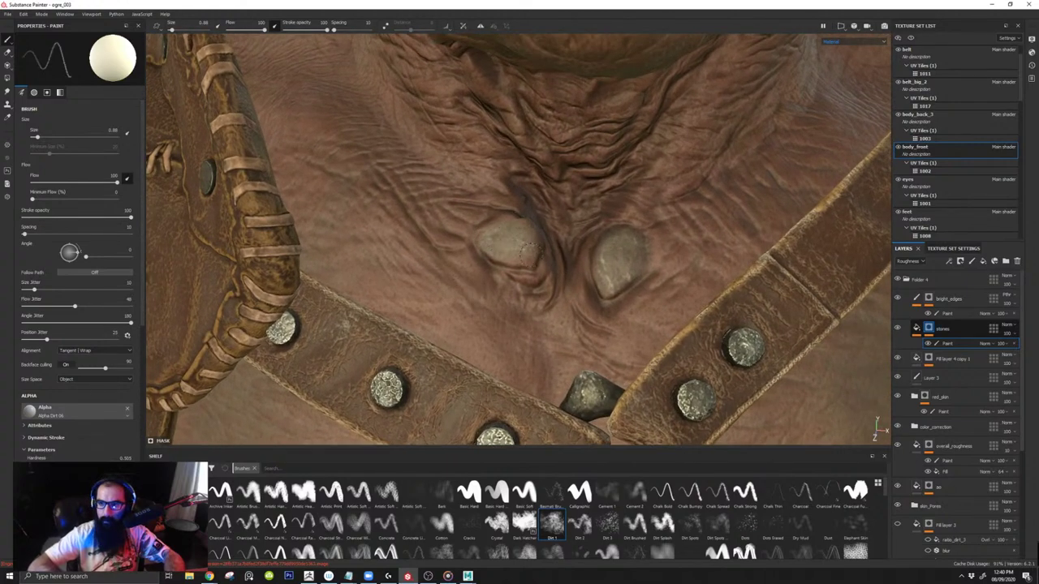
Step: Enlarge the brush to about 1.4 and paint the bump on the shoulder below the strap white in the stones mask
{"action": "right_click_drag", "start_coordinate": [543, 243], "coordinate": [483, 119], "text": "alt"}
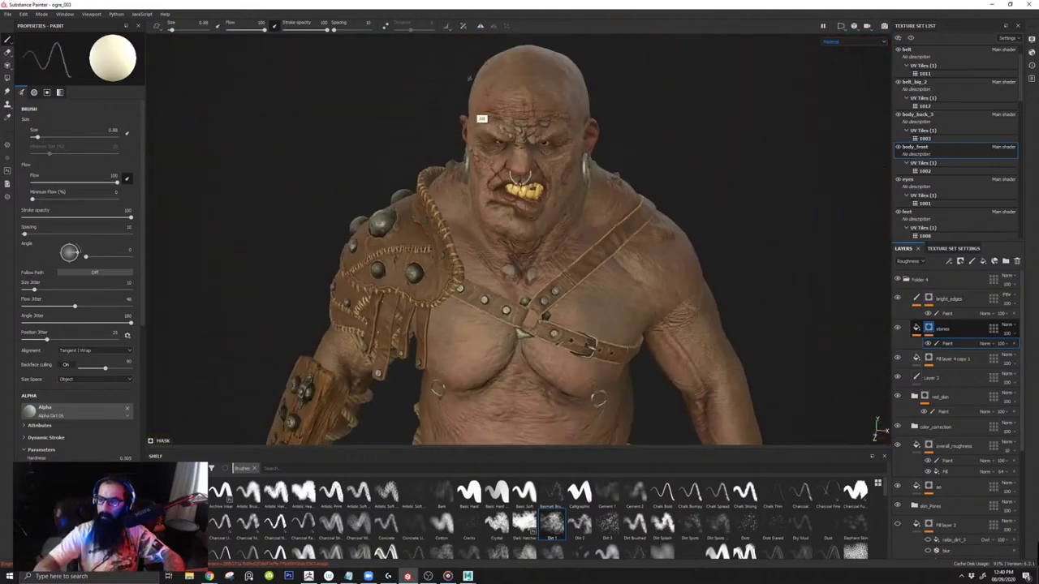
{"action": "left_click_drag", "start_coordinate": [631, 261], "coordinate": [527, 256], "text": "alt"}
{"action": "right_click_drag", "start_coordinate": [527, 256], "coordinate": [721, 266], "text": "alt"}
{"action": "middle_click_drag", "start_coordinate": [757, 347], "coordinate": [578, 308], "text": "alt"}
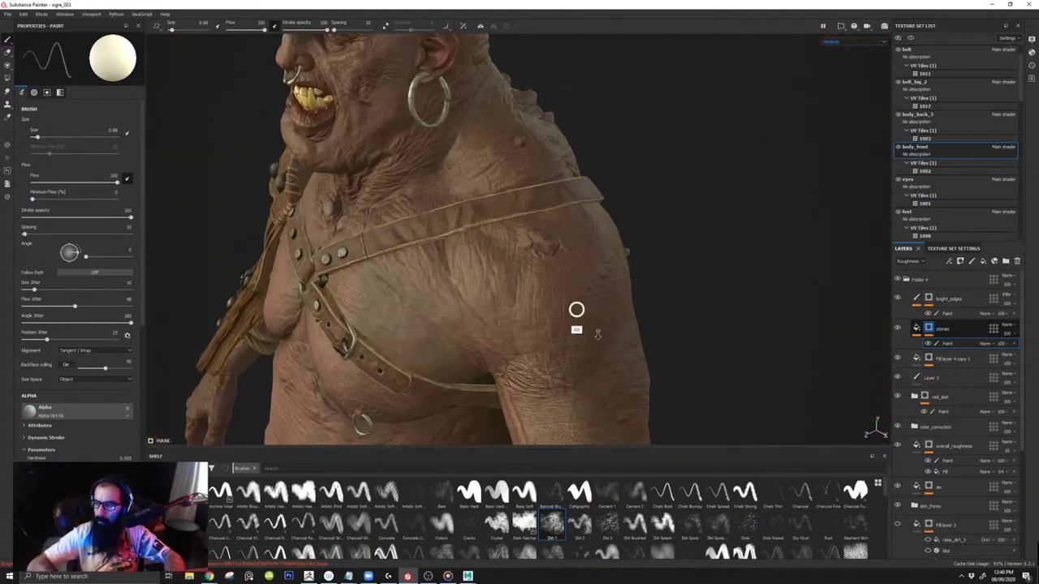
{"action": "right_click_drag", "start_coordinate": [577, 308], "coordinate": [680, 457], "text": "alt"}
{"action": "right_click_drag", "start_coordinate": [550, 255], "coordinate": [559, 255], "text": "ctrl"}
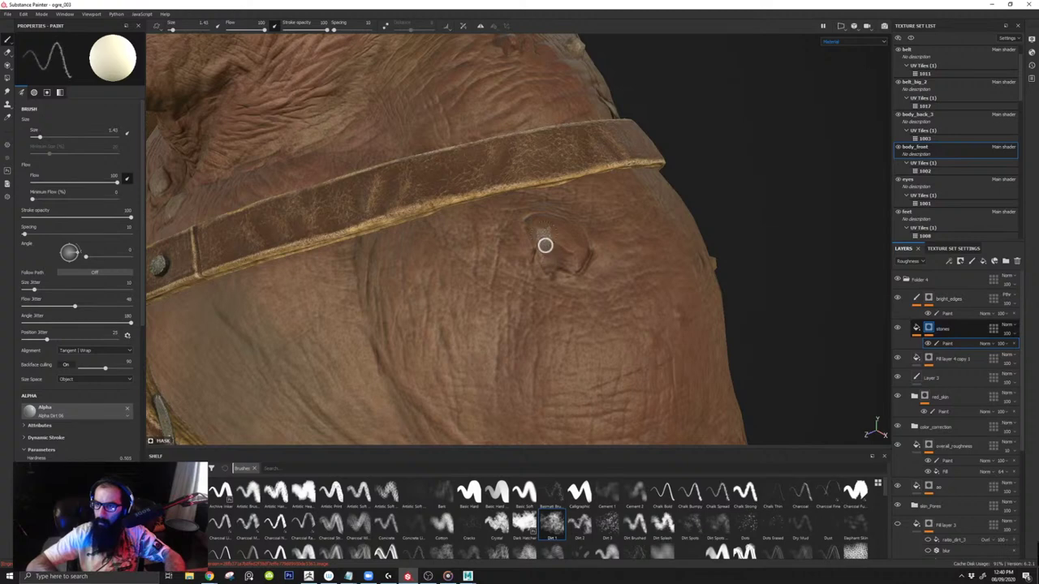
{"action": "mouse_move", "coordinate": [545, 242]}
{"action": "left_mouse_down"}
{"action": "mouse_move", "coordinate": [542, 233]}
{"action": "mouse_move", "coordinate": [561, 244]}
{"action": "mouse_move", "coordinate": [555, 255]}
{"action": "left_mouse_up"}
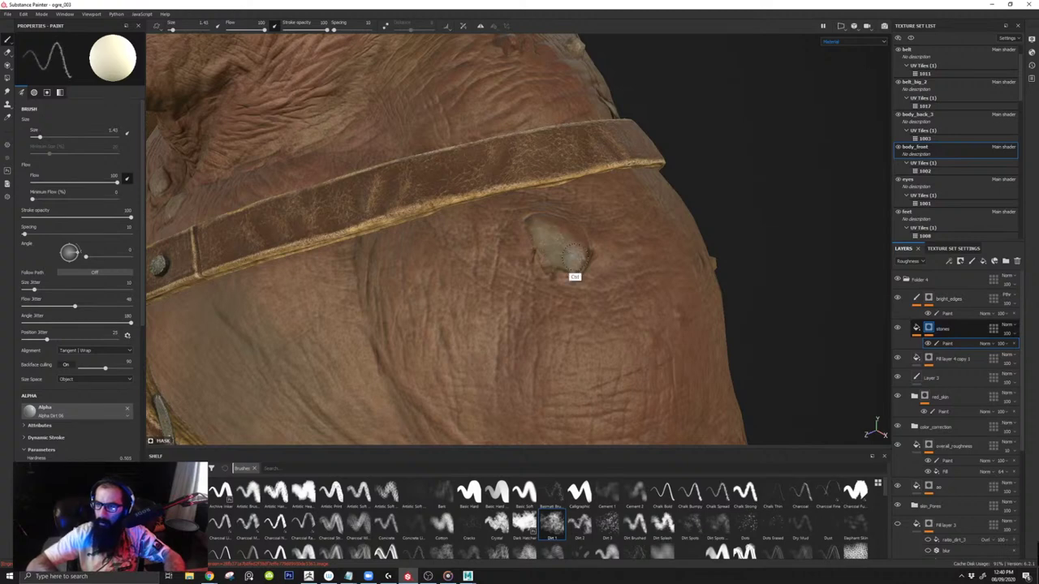
Step: Paint the stones mask over the stones embedded in the ogre's left shoulder with the brush size set to 0.87
{"action": "right_click_drag", "start_coordinate": [575, 257], "coordinate": [566, 257], "text": "ctrl"}
{"action": "mouse_move", "coordinate": [568, 257]}
{"action": "left_mouse_down", "text": "alt"}
{"action": "mouse_move", "coordinate": [593, 259]}
{"action": "mouse_move", "coordinate": [645, 235]}
{"action": "left_mouse_up", "text": "alt"}
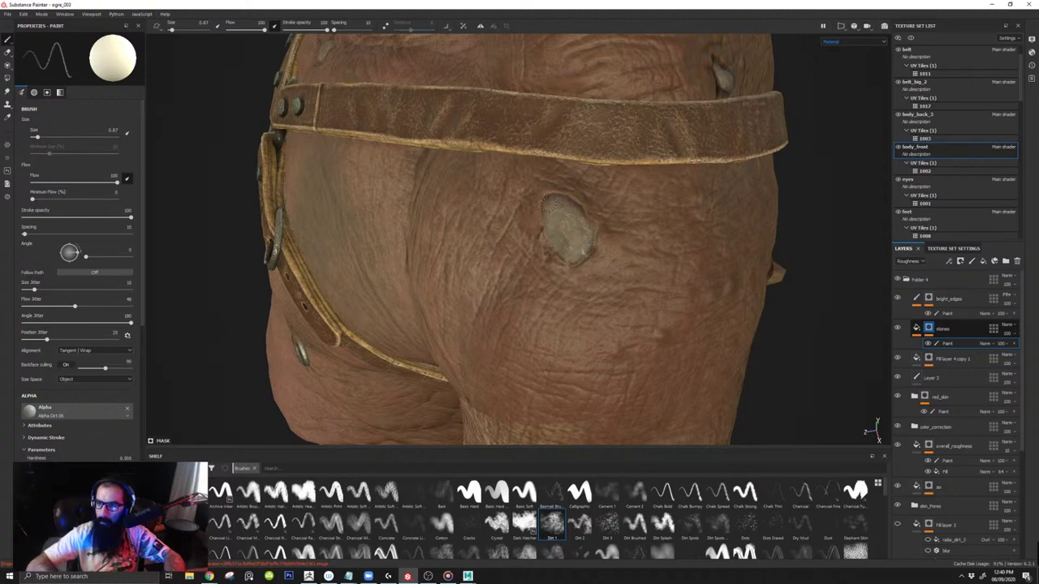
{"action": "right_click_drag", "start_coordinate": [567, 284], "coordinate": [375, 95], "text": "alt"}
{"action": "left_click_drag", "start_coordinate": [376, 95], "coordinate": [620, 168], "text": "alt"}
{"action": "right_click_drag", "start_coordinate": [479, 213], "coordinate": [407, 215], "text": "alt"}
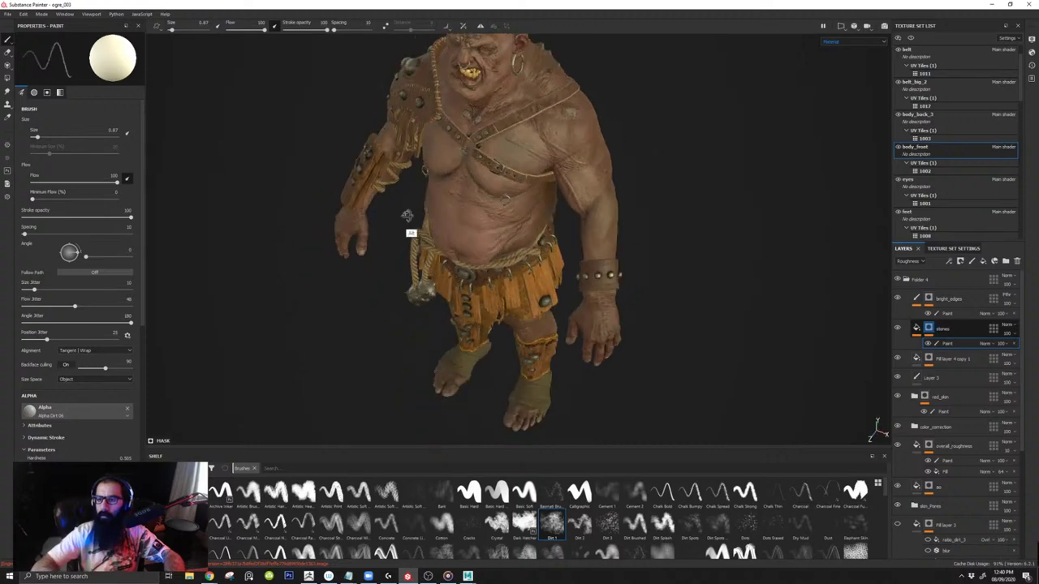
{"action": "left_click_drag", "start_coordinate": [408, 215], "coordinate": [498, 231], "text": "alt"}
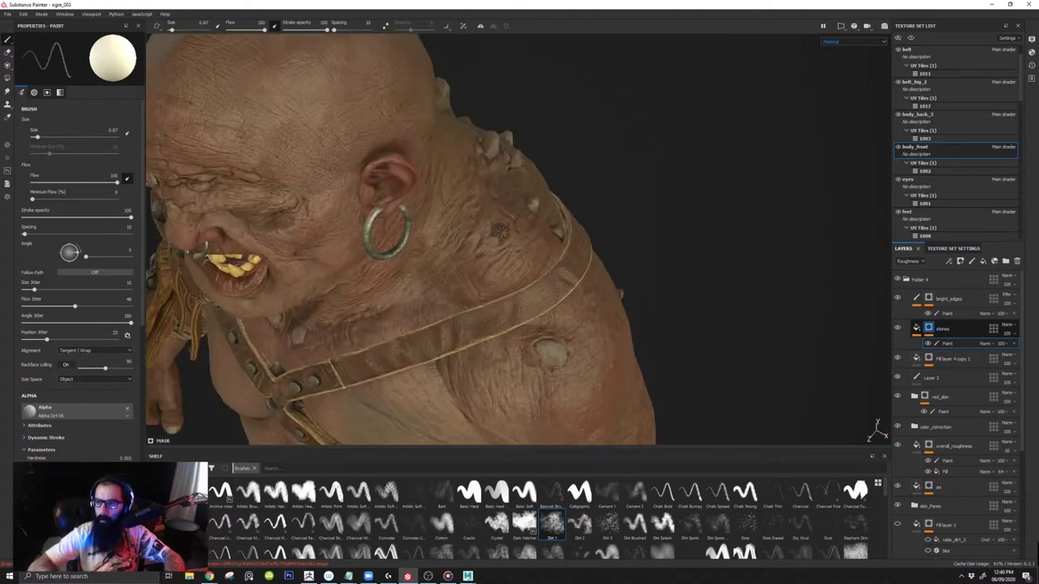
{"action": "right_click_drag", "start_coordinate": [501, 232], "coordinate": [696, 465], "text": "alt"}
{"action": "middle_click_drag", "start_coordinate": [497, 250], "coordinate": [545, 272], "text": "alt"}
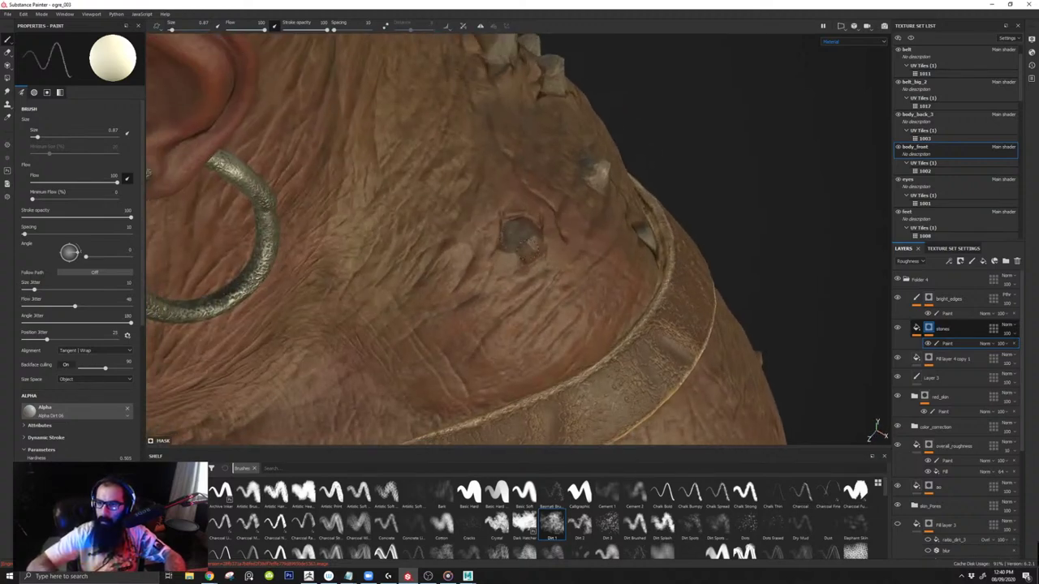
{"action": "left_click_drag", "start_coordinate": [520, 234], "coordinate": [467, 241], "text": "alt"}
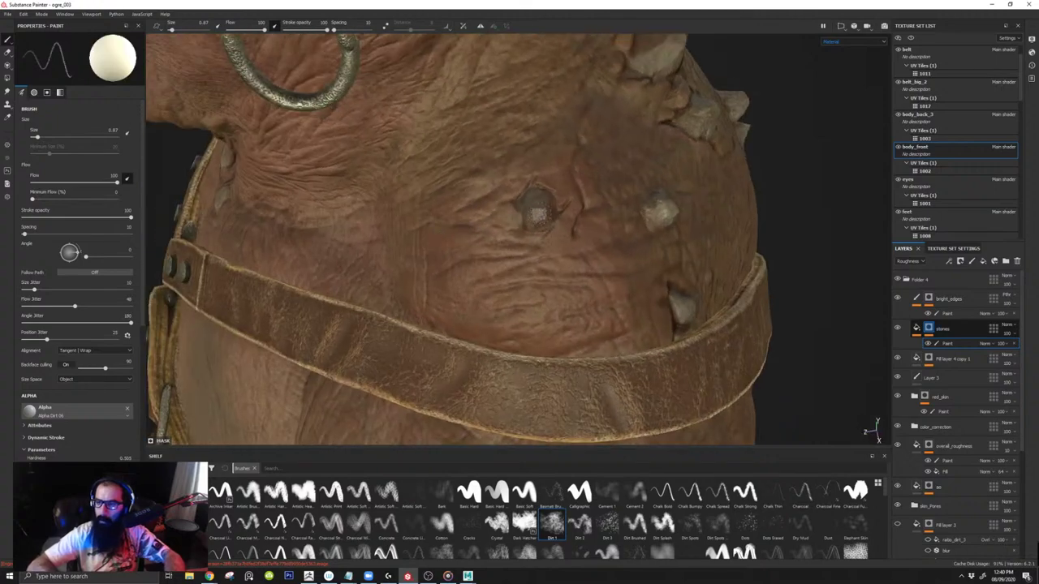
Step: Paint the stones mask over the stones above the shoulder pad's stitched rim, reducing the brush size to 0.46 for the smallest ones
{"action": "left_click_drag", "start_coordinate": [540, 210], "coordinate": [569, 360], "text": "alt"}
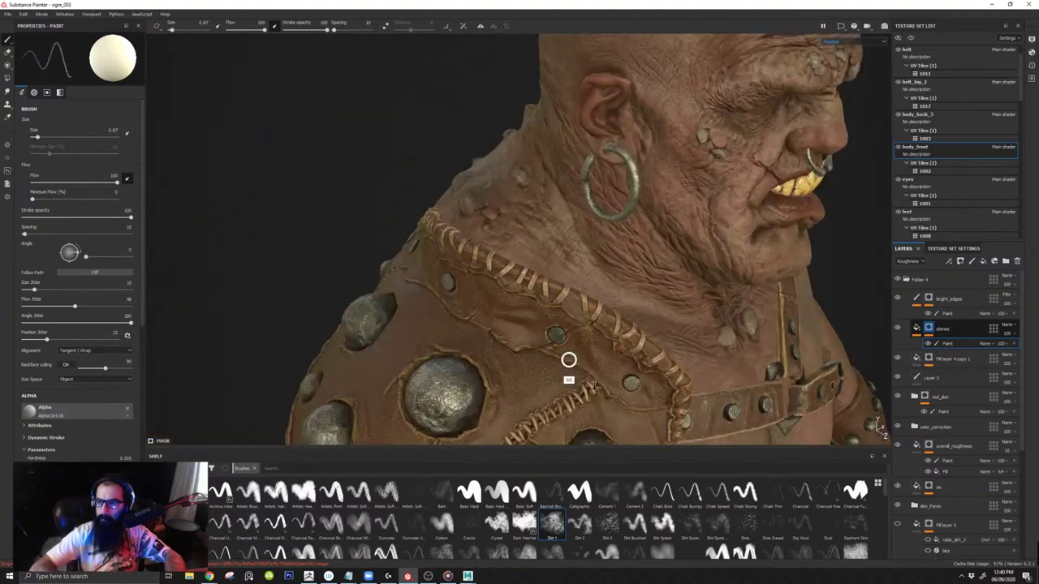
{"action": "right_click_drag", "start_coordinate": [569, 360], "coordinate": [628, 443], "text": "alt"}
{"action": "mouse_move", "coordinate": [512, 247]}
{"action": "left_mouse_down"}
{"action": "mouse_move", "coordinate": [508, 234]}
{"action": "mouse_move", "coordinate": [539, 304]}
{"action": "mouse_move", "coordinate": [524, 224]}
{"action": "mouse_move", "coordinate": [535, 239]}
{"action": "left_mouse_up"}
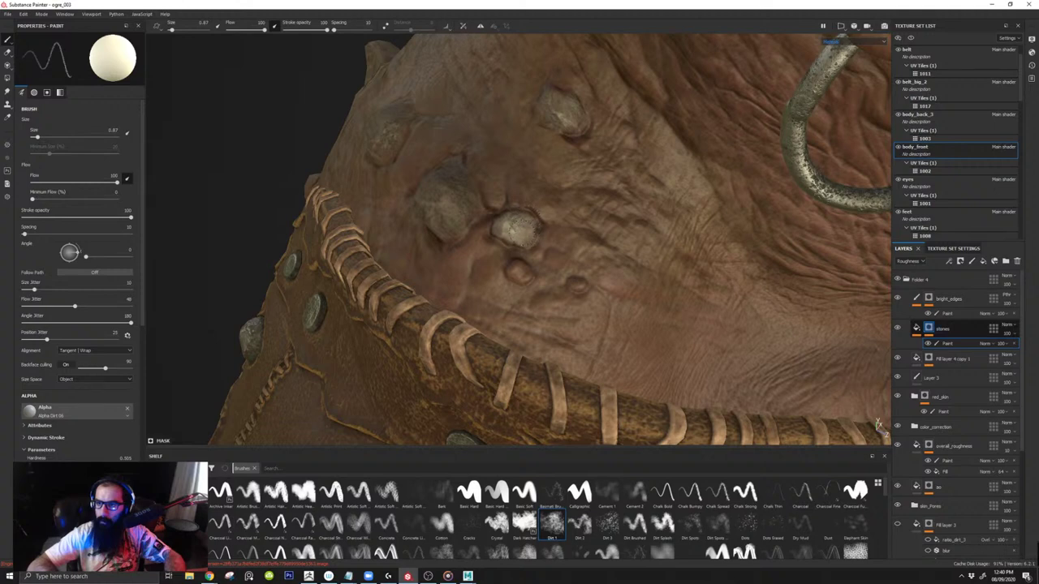
{"action": "right_click_drag", "start_coordinate": [599, 298], "coordinate": [586, 293], "text": "ctrl"}
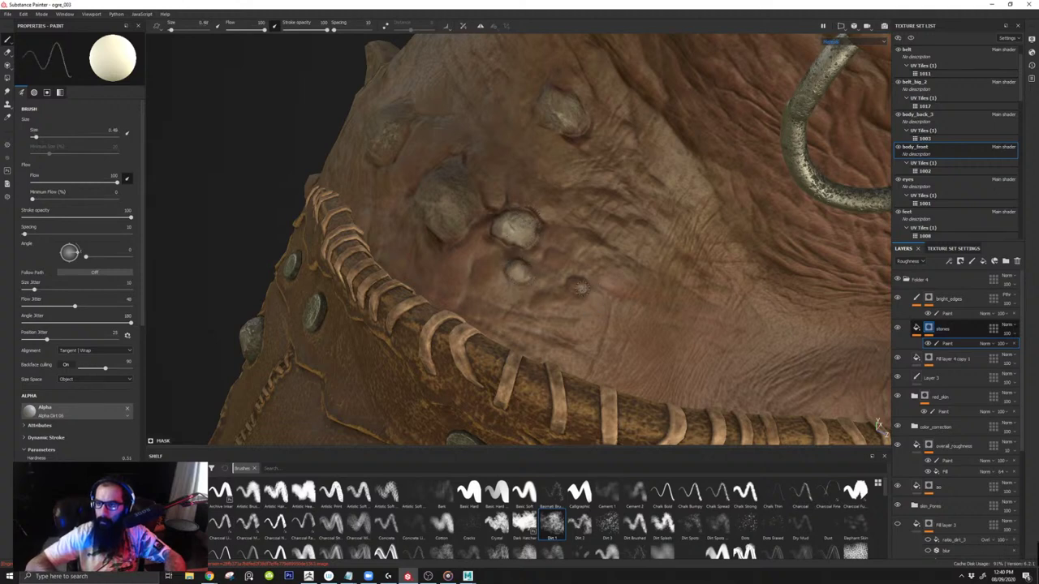
{"action": "left_click", "coordinate": [575, 282]}
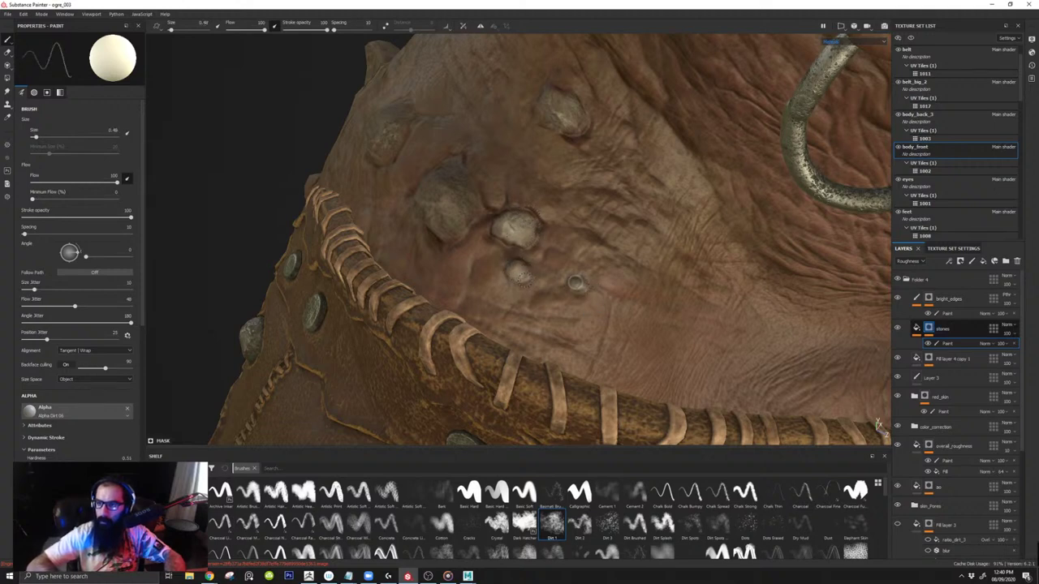
Step: Examine the ogre's head, shoulders and chest from several angles to review the painted stones
{"action": "right_click_drag", "start_coordinate": [591, 301], "coordinate": [474, 51], "text": "alt"}
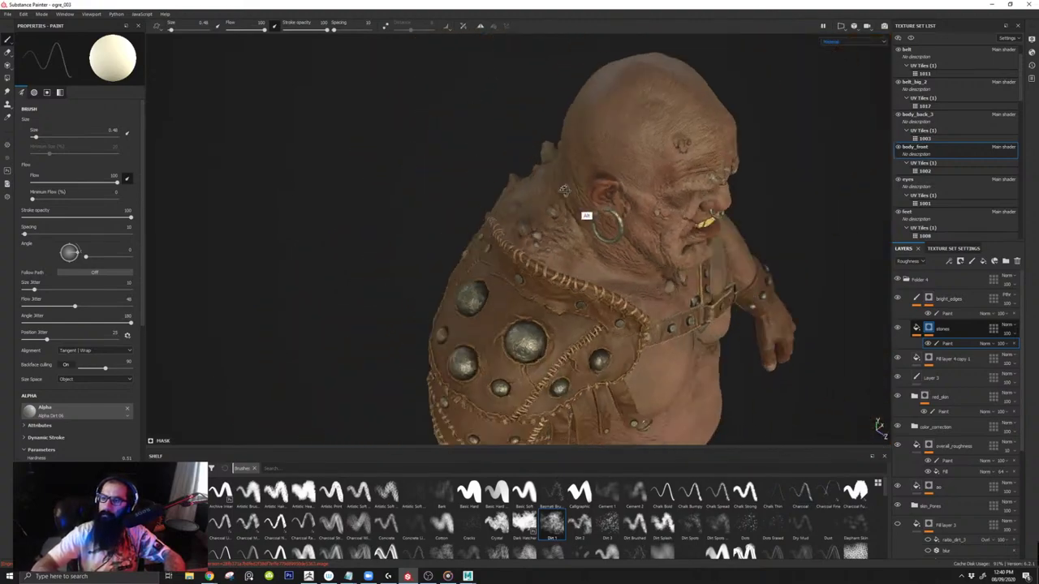
{"action": "left_click_drag", "start_coordinate": [600, 198], "coordinate": [474, 188], "text": "alt"}
{"action": "middle_click_drag", "start_coordinate": [629, 280], "coordinate": [528, 124], "text": "alt"}
{"action": "left_click_drag", "start_coordinate": [601, 200], "coordinate": [510, 157], "text": "alt"}
{"action": "left_click_drag", "start_coordinate": [527, 206], "coordinate": [650, 299], "text": "alt"}
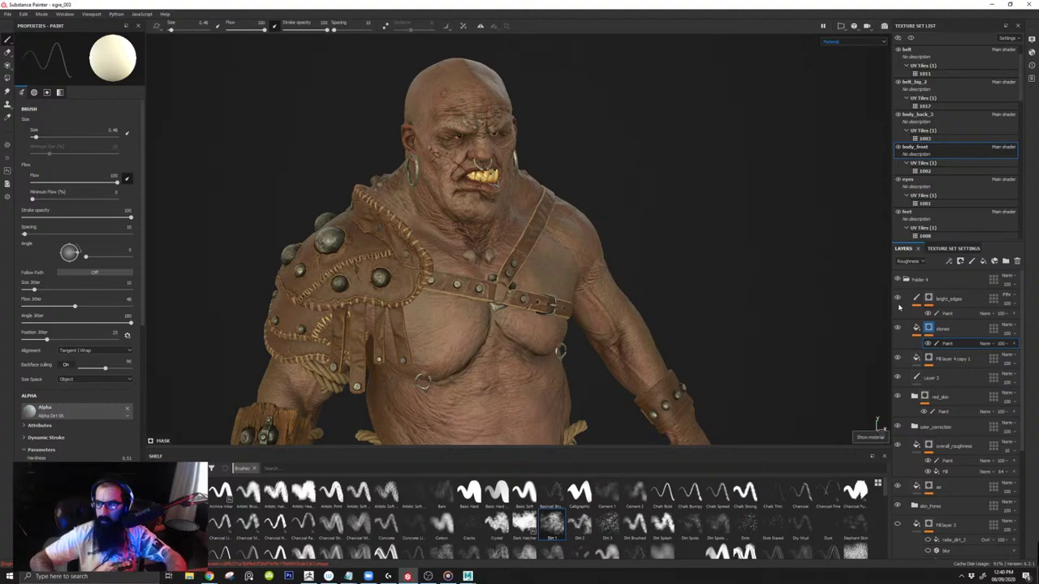
{"action": "left_click_drag", "start_coordinate": [578, 262], "coordinate": [535, 264], "text": "alt"}
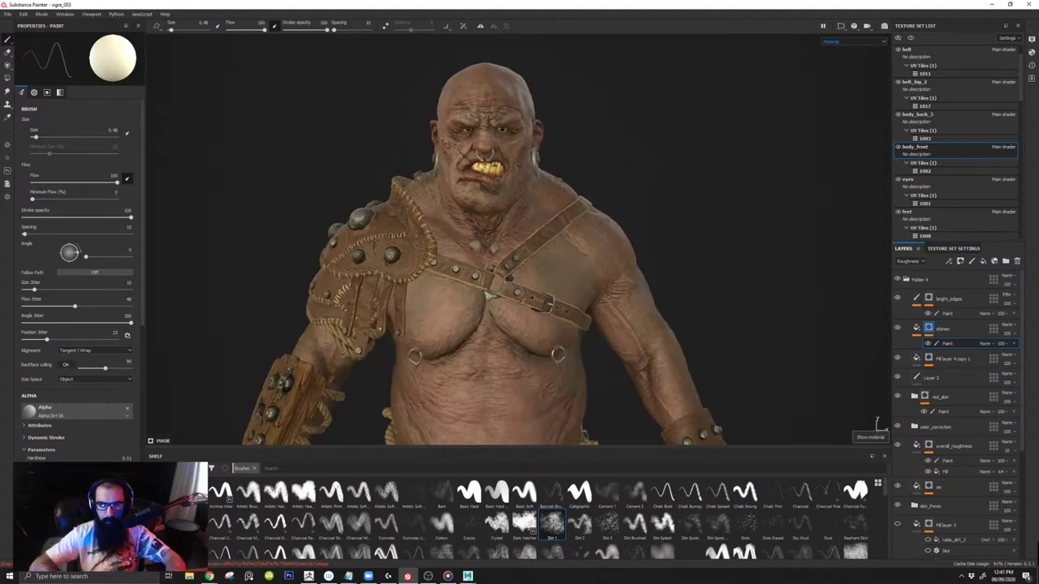
Step: Display only the base color channel and delete the bright_edges layer
{"action": "key", "text": "c"}
{"action": "key", "text": "c"}
{"action": "scroll", "coordinate": [570, 287], "scroll_direction": "up", "scroll_amount": 3}
{"action": "key", "text": "c"}
{"action": "key", "text": "c"}
{"action": "key", "text": "c"}
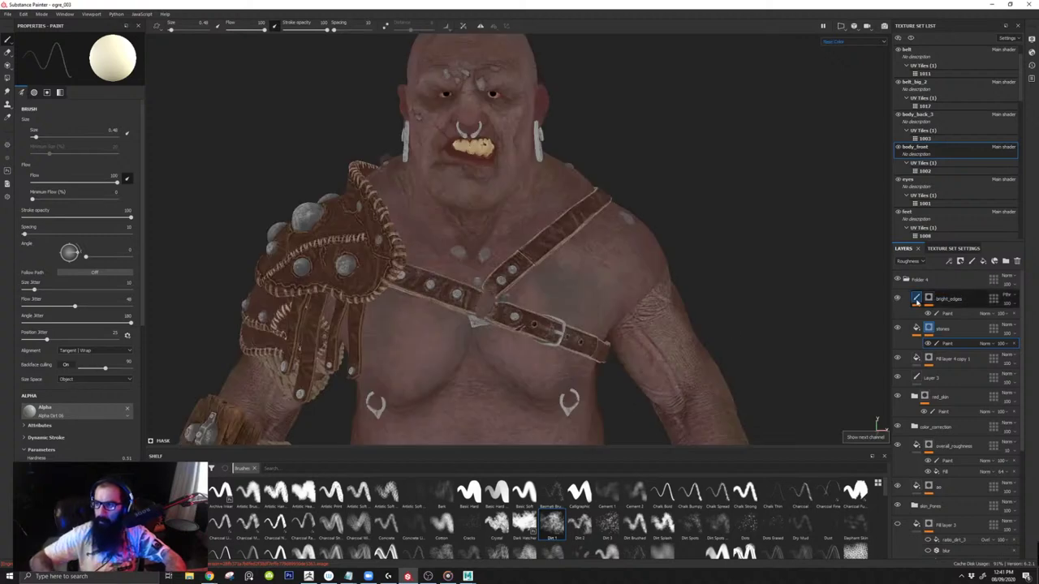
{"action": "left_click", "coordinate": [945, 299]}
{"action": "left_click", "coordinate": [1017, 260]}
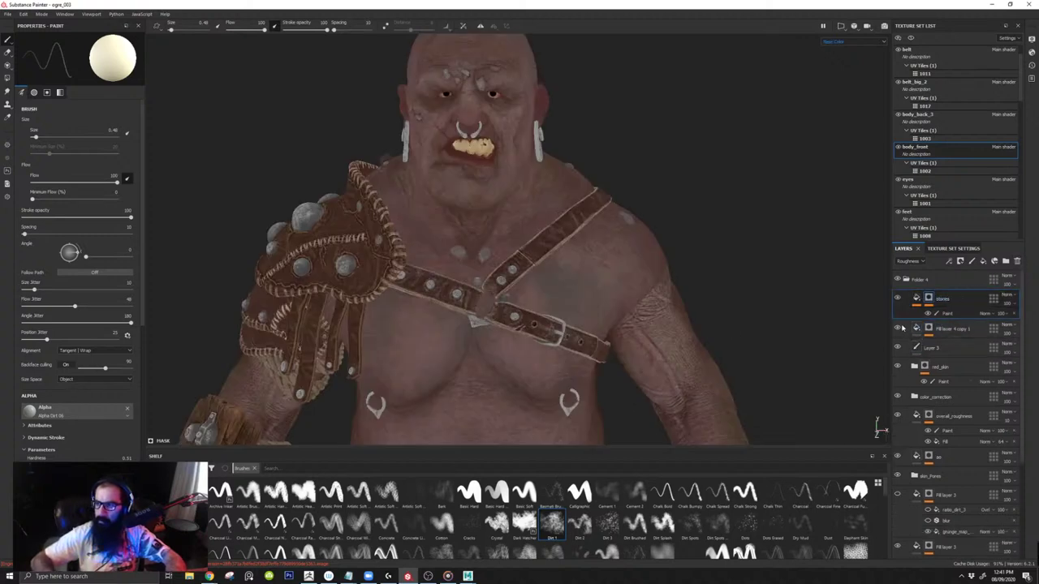
Step: Check the effect of Fill layer 4 copy 1 and its mask generator on the chest, and rename the layer as cavity
{"action": "left_click", "coordinate": [897, 329]}
{"action": "left_click", "coordinate": [897, 329]}
{"action": "right_click_drag", "start_coordinate": [578, 341], "coordinate": [663, 359], "text": "alt"}
{"action": "middle_click_drag", "start_coordinate": [663, 360], "coordinate": [766, 304], "text": "alt"}
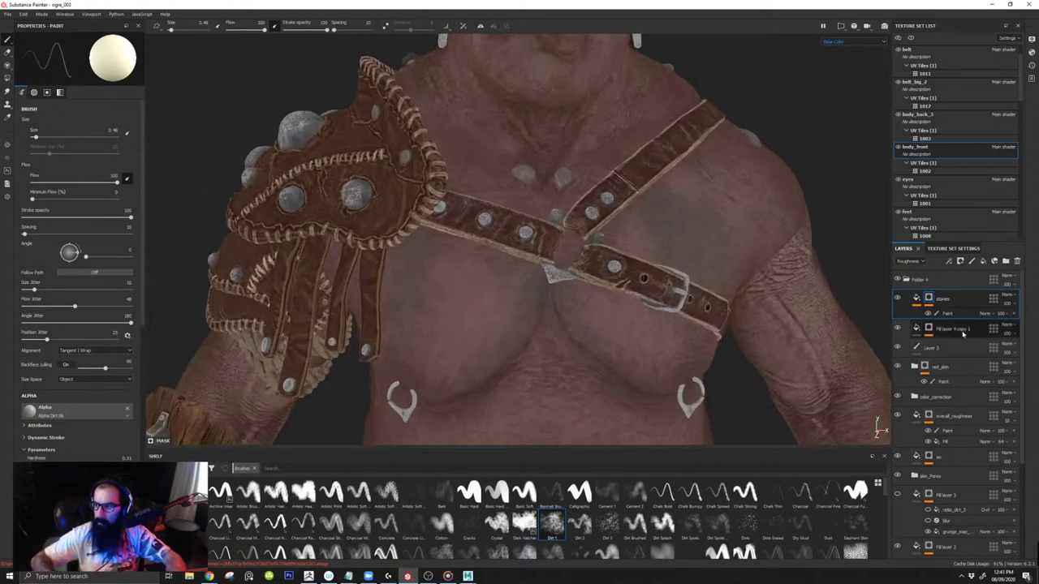
{"action": "left_click", "coordinate": [930, 328]}
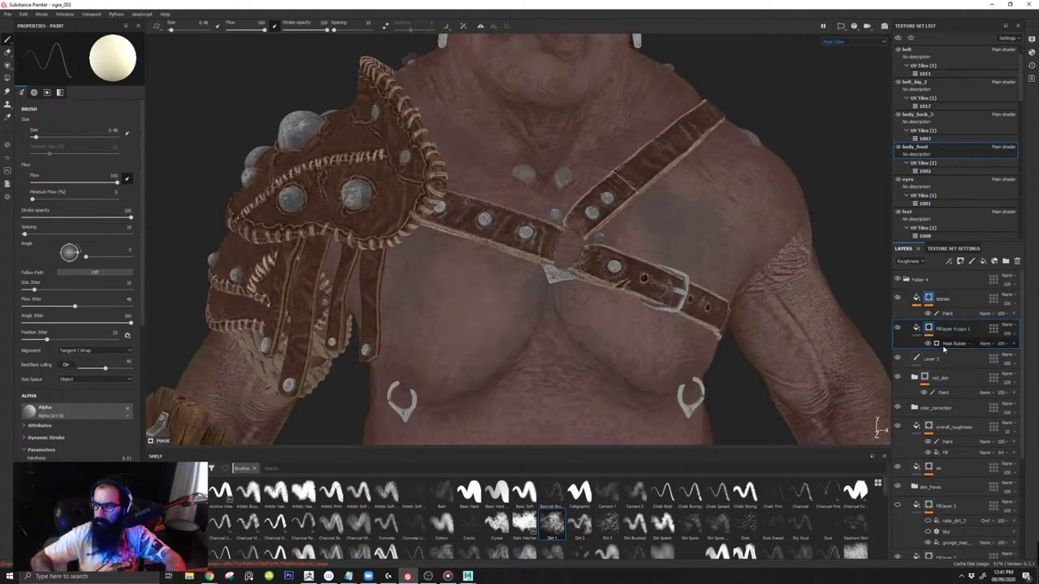
{"action": "left_click", "coordinate": [953, 344]}
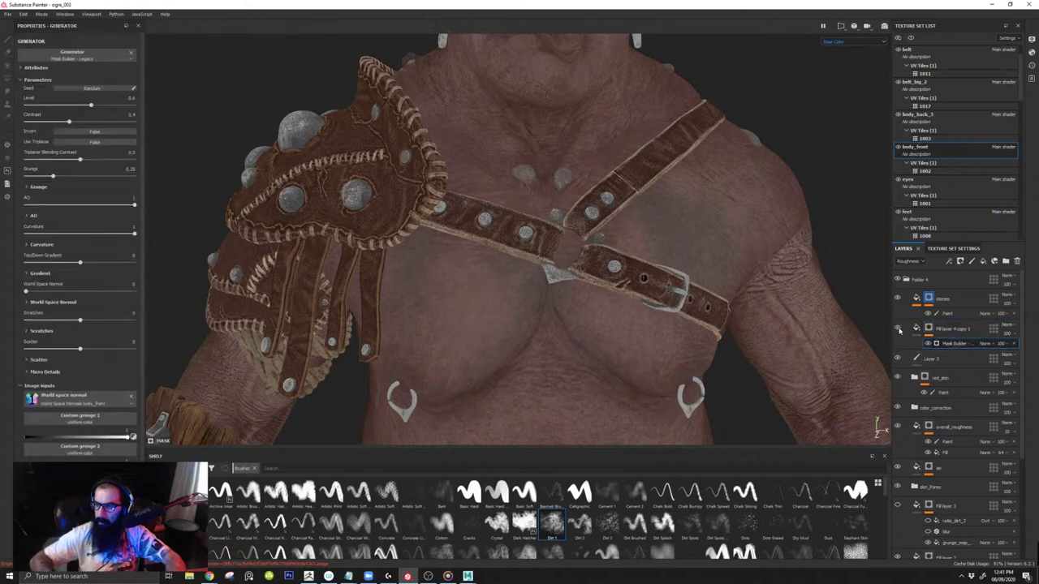
{"action": "left_click", "coordinate": [899, 330]}
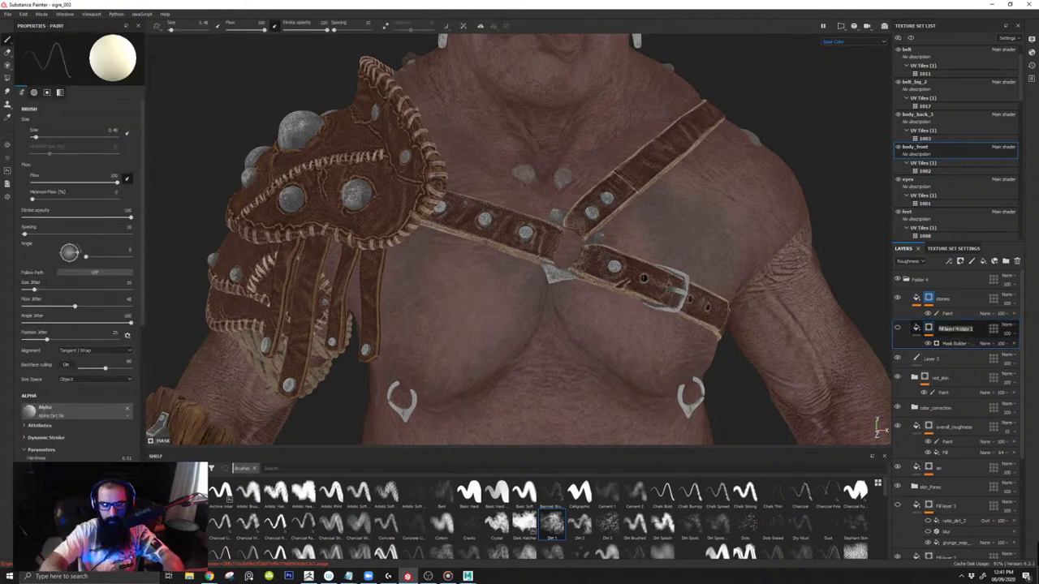
{"action": "key", "text": "BackSpace"}
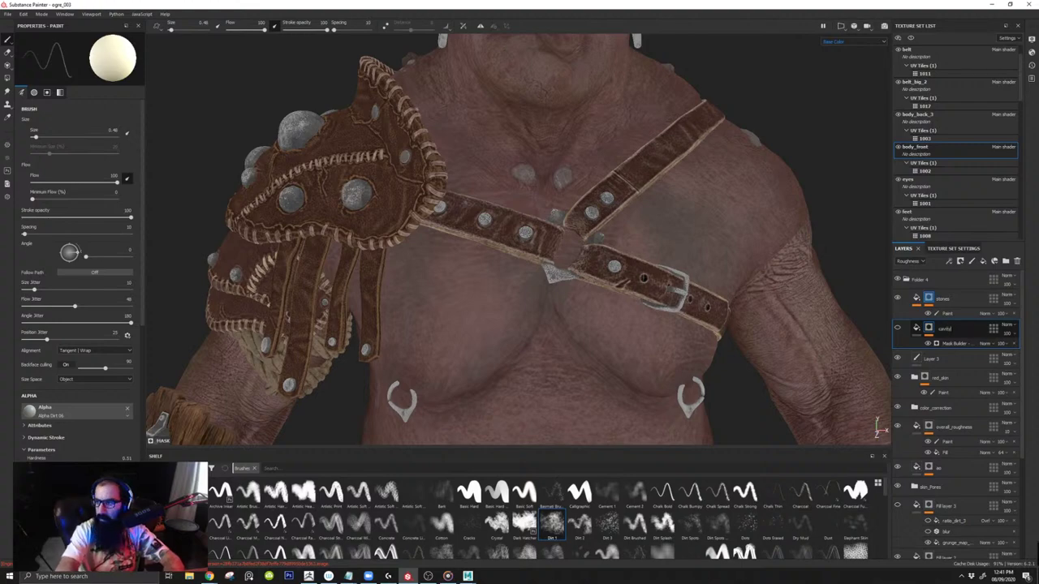
{"action": "type", "text": "cavity"}
{"action": "key", "text": "Return"}
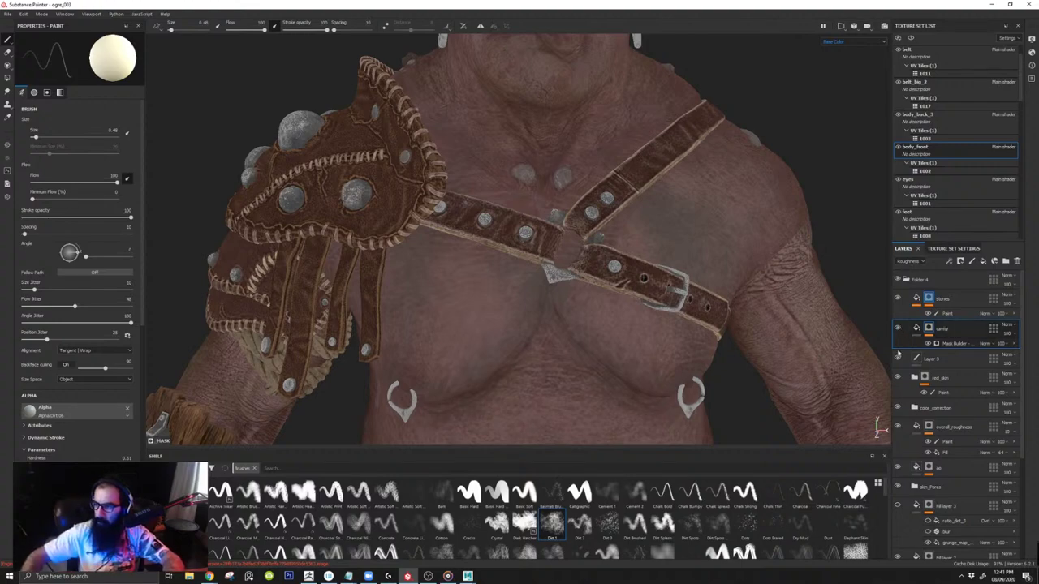
Step: Inspect the belly and chest for any contribution from Layer 3, and delete that layer
{"action": "middle_click_drag", "start_coordinate": [667, 341], "coordinate": [731, 216], "text": "alt"}
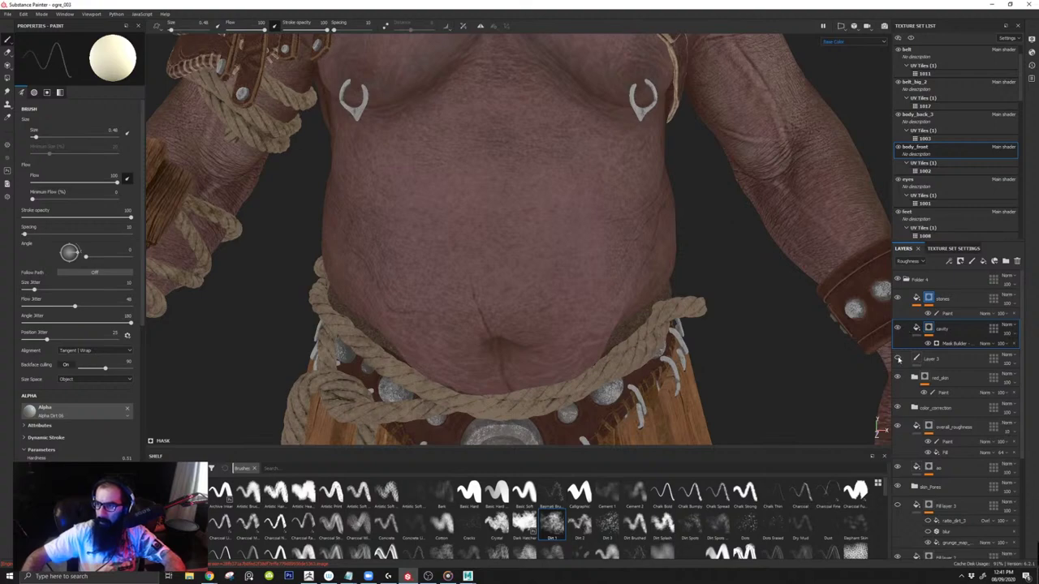
{"action": "right_click_drag", "start_coordinate": [698, 268], "coordinate": [601, 244], "text": "alt"}
{"action": "middle_click_drag", "start_coordinate": [601, 243], "coordinate": [565, 438], "text": "alt"}
{"action": "left_click_drag", "start_coordinate": [564, 439], "coordinate": [580, 422], "text": "alt"}
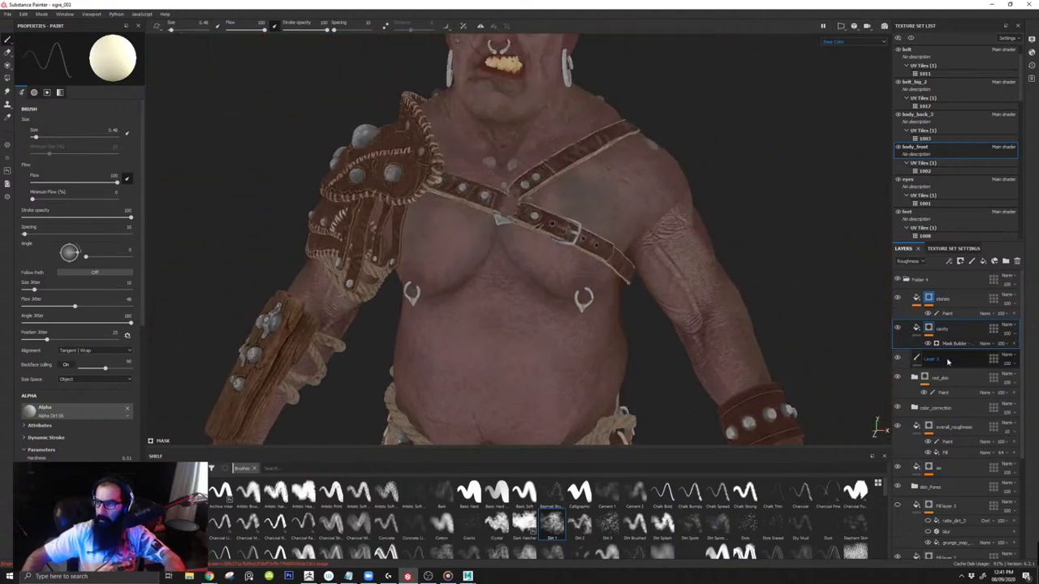
{"action": "left_click", "coordinate": [946, 364]}
{"action": "left_click", "coordinate": [1018, 261]}
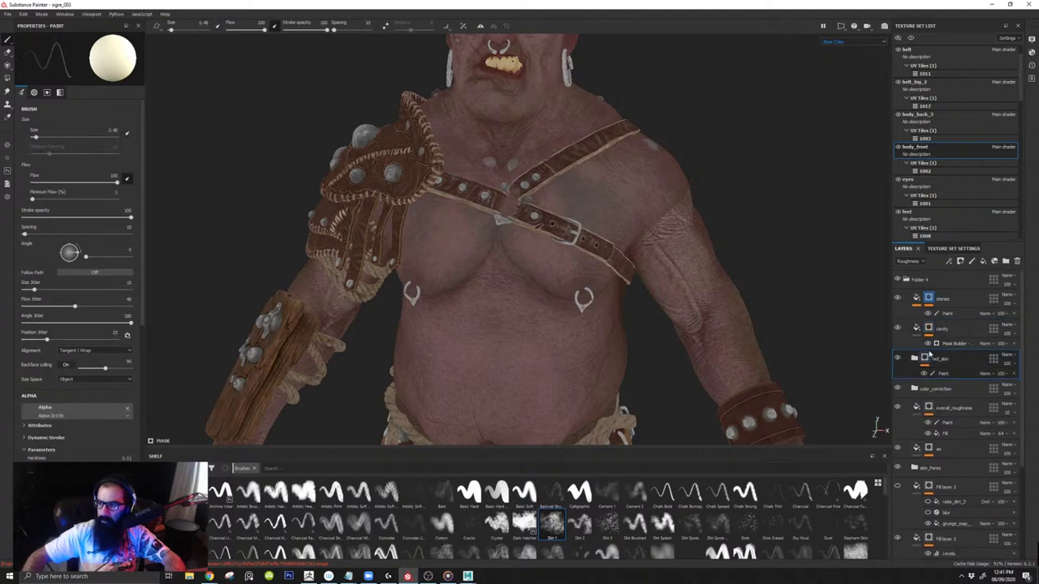
Step: Compare the torso's base color with the red_skin folder hidden and shown, and look over the lower layers
{"action": "left_click", "coordinate": [897, 358]}
{"action": "left_click", "coordinate": [897, 358]}
{"action": "middle_click_drag", "start_coordinate": [587, 349], "coordinate": [607, 255], "text": "alt"}
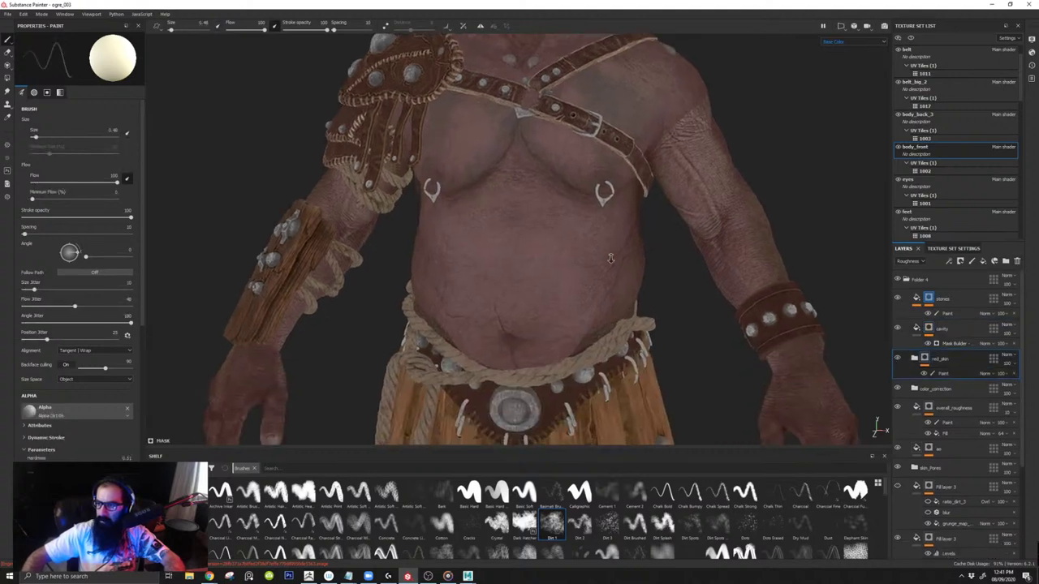
{"action": "right_click_drag", "start_coordinate": [607, 255], "coordinate": [657, 263], "text": "alt"}
{"action": "left_click", "coordinate": [897, 358]}
{"action": "left_click", "coordinate": [897, 358]}
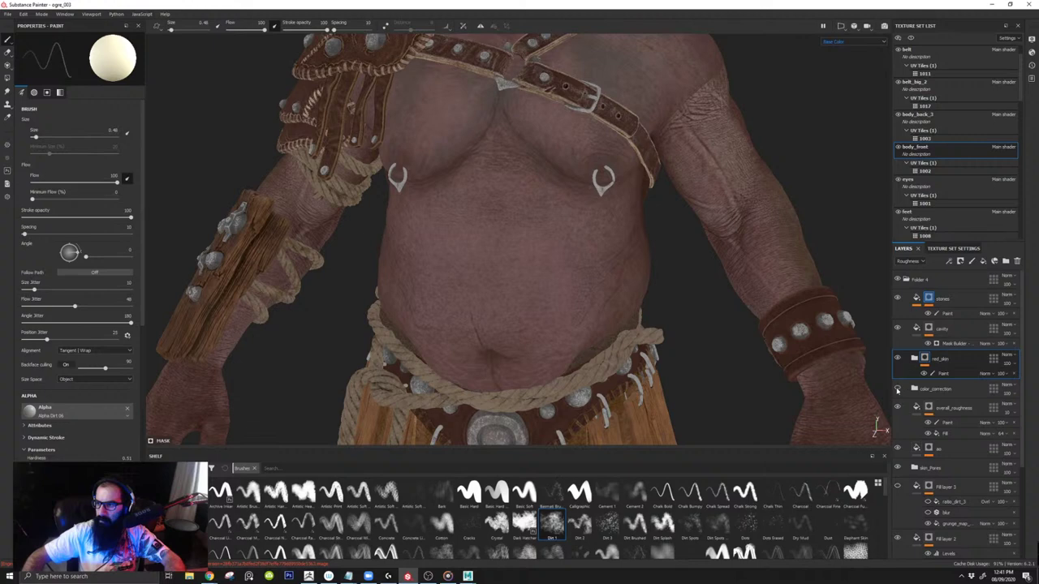
{"action": "scroll", "coordinate": [901, 402], "scroll_direction": "down", "scroll_amount": 2}
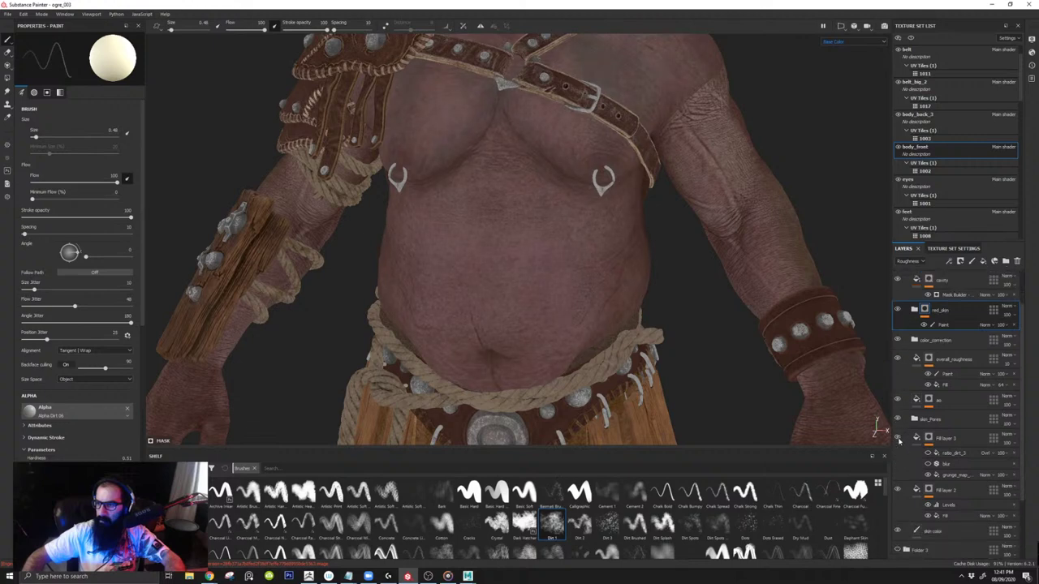
{"action": "left_click_drag", "start_coordinate": [578, 227], "coordinate": [589, 229], "text": "alt"}
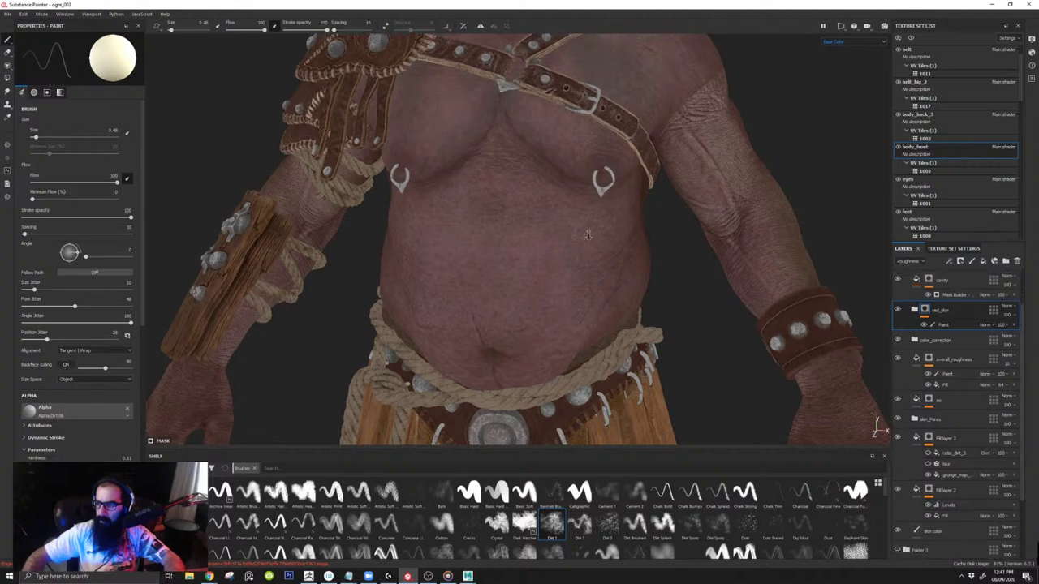
{"action": "middle_click_drag", "start_coordinate": [589, 229], "coordinate": [605, 313], "text": "alt"}
Step: Compare the torso in the full material and roughness views, and return to the base color channel
{"action": "key", "text": "m"}
{"action": "left_click_drag", "start_coordinate": [578, 261], "coordinate": [600, 260], "text": "alt"}
{"action": "key", "text": "c"}
{"action": "key", "text": "c"}
{"action": "key", "text": "c"}
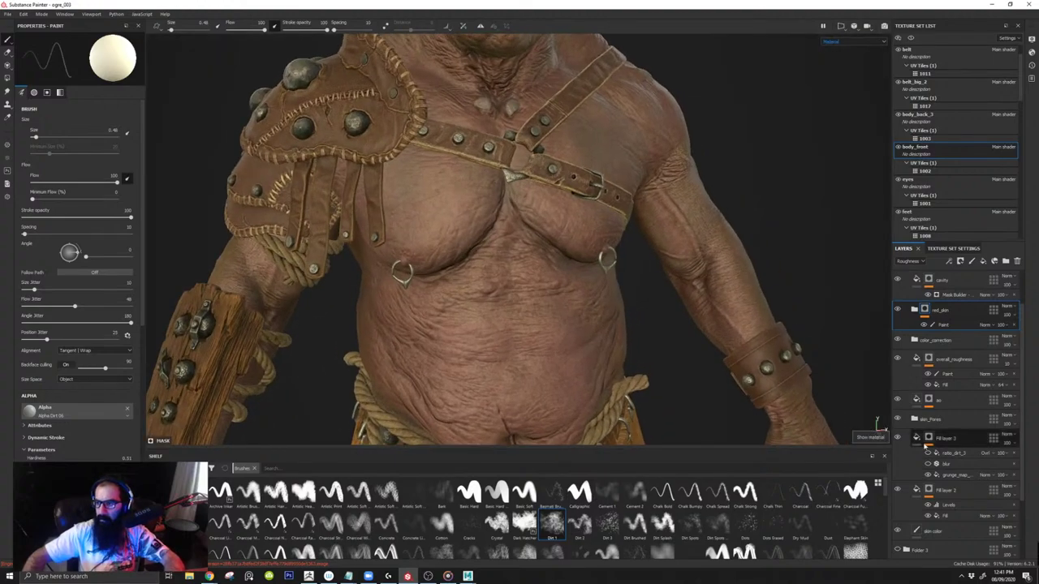
{"action": "key", "text": "c"}
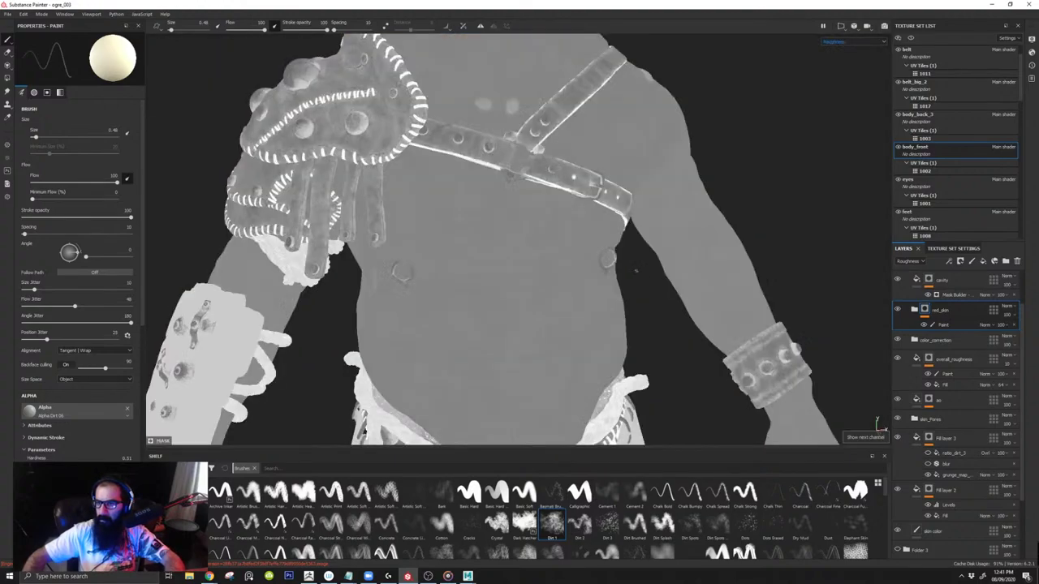
{"action": "key", "text": "m"}
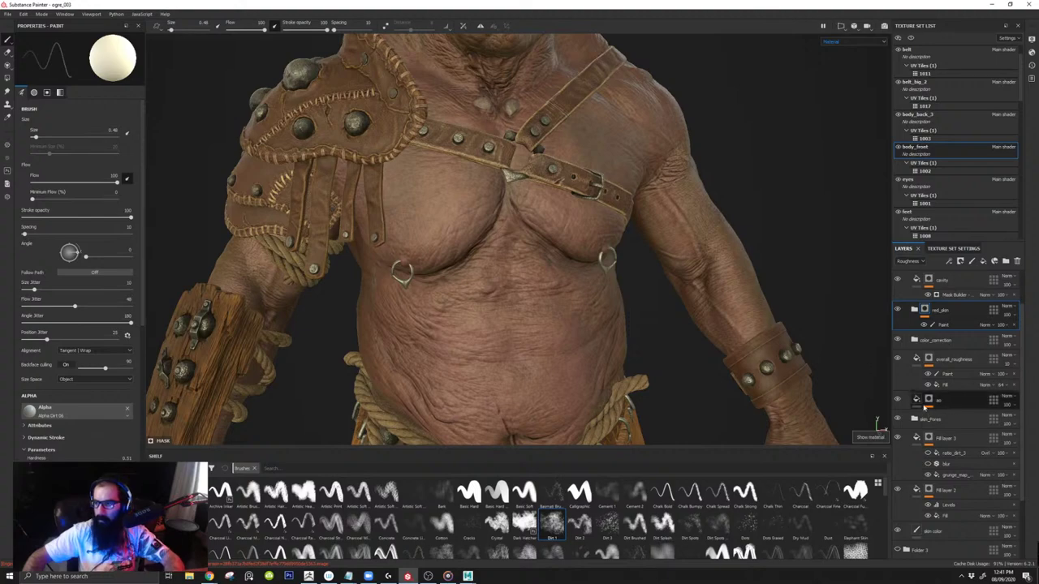
{"action": "key", "text": "m"}
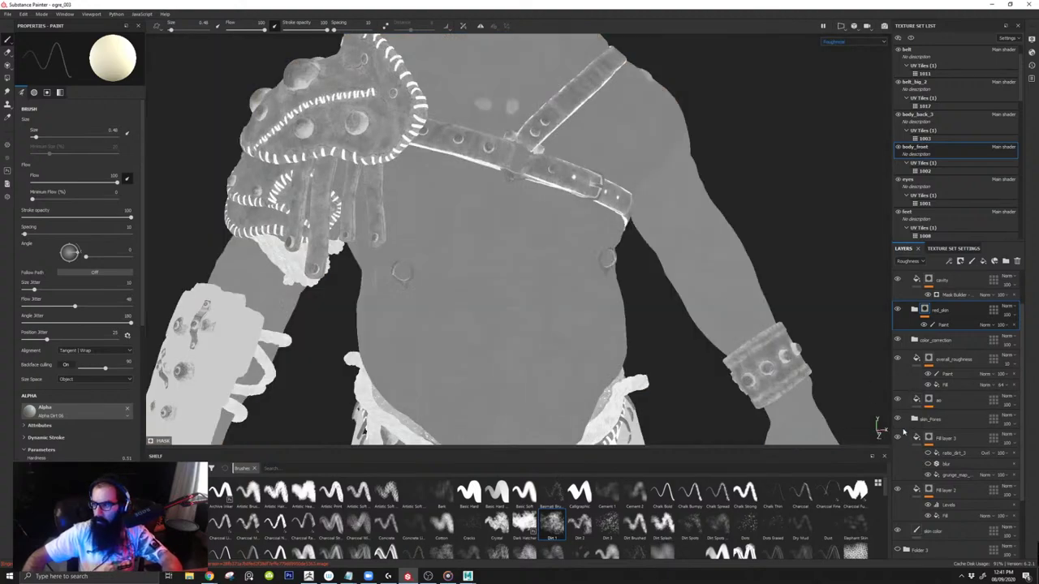
{"action": "key", "text": "m"}
{"action": "left_click", "coordinate": [846, 44]}
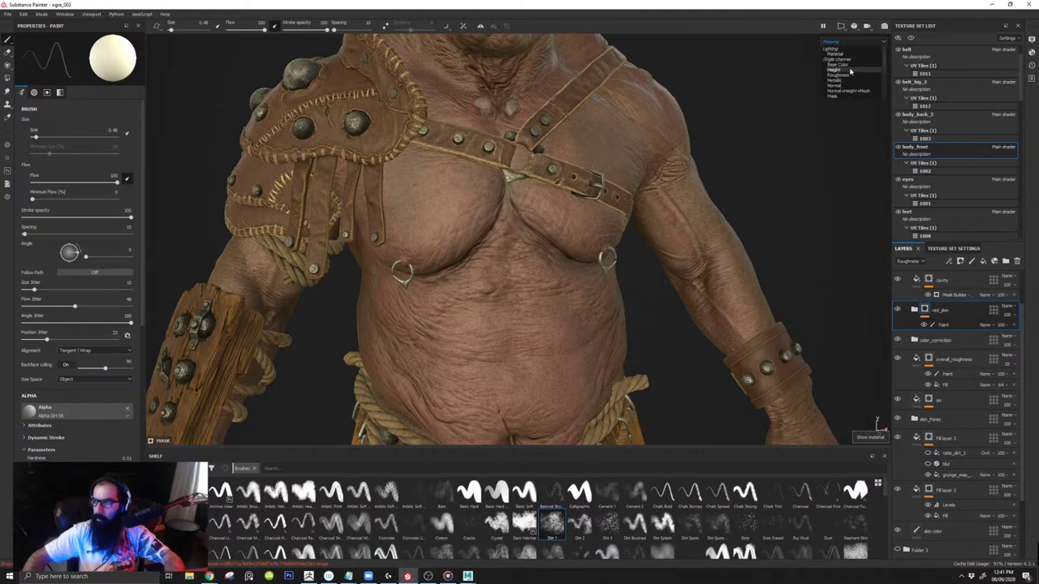
{"action": "left_click", "coordinate": [847, 64]}
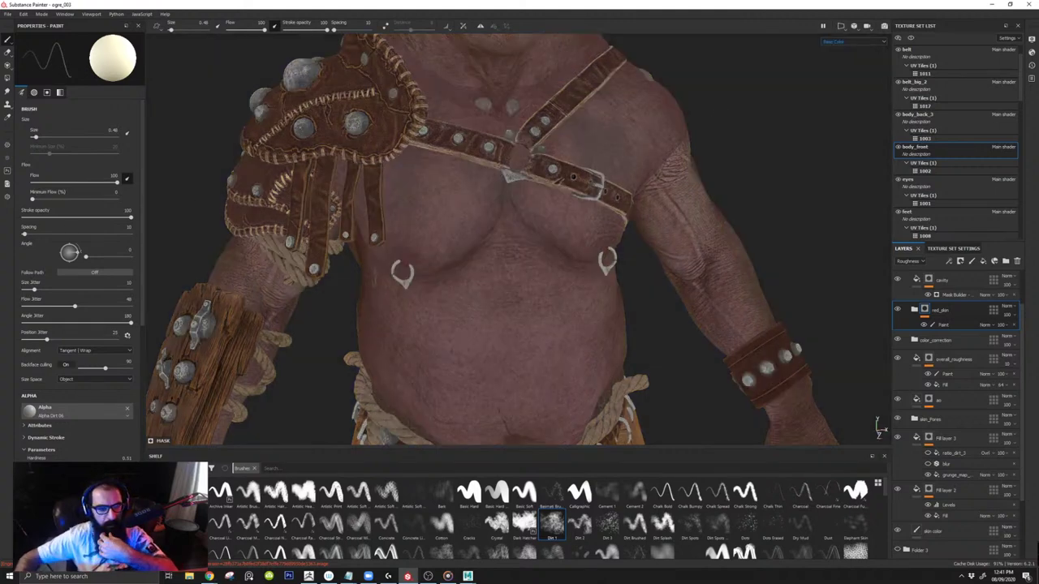
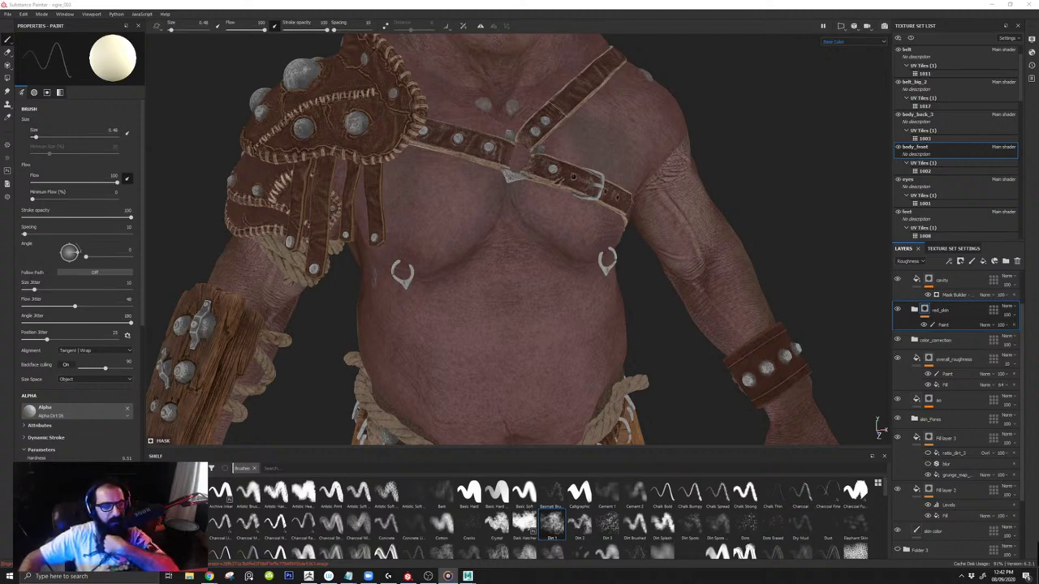
{"action": "left_click_drag", "start_coordinate": [595, 269], "coordinate": [565, 283], "text": "alt"}
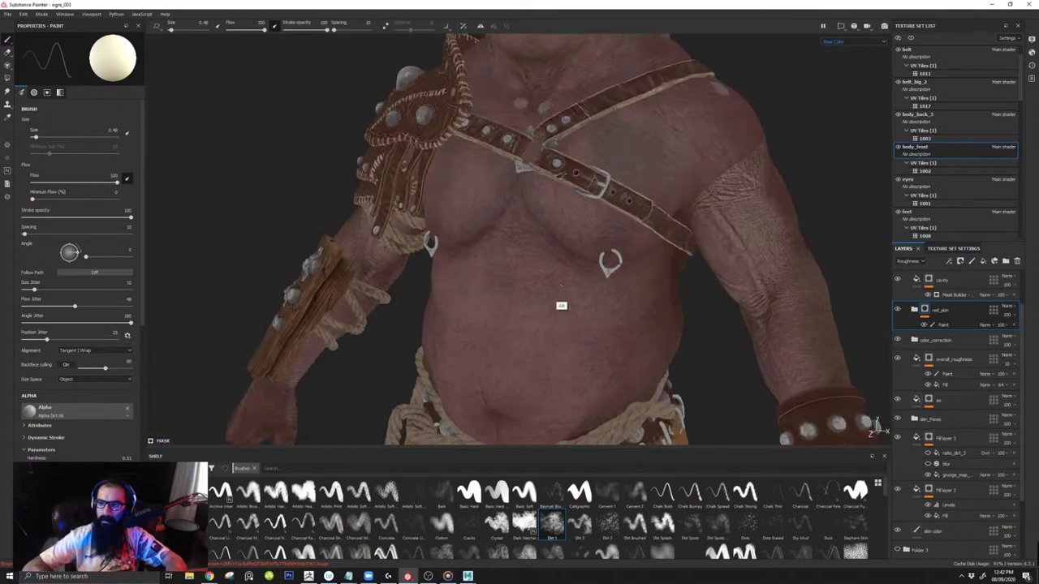
Step: Inspect the base color on the ogre's head, shoulders and upper body, closing in on the embedded chest stones
{"action": "right_click_drag", "start_coordinate": [565, 283], "coordinate": [619, 234], "text": "alt"}
{"action": "middle_click_drag", "start_coordinate": [618, 234], "coordinate": [605, 308], "text": "alt"}
{"action": "left_click_drag", "start_coordinate": [605, 309], "coordinate": [637, 251], "text": "alt"}
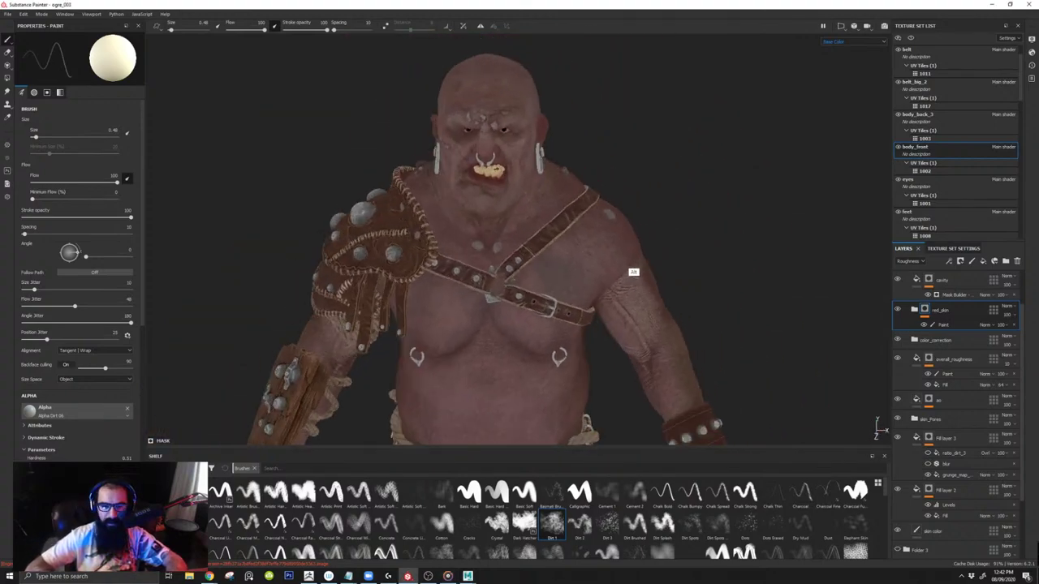
{"action": "middle_click_drag", "start_coordinate": [637, 252], "coordinate": [662, 249], "text": "alt"}
{"action": "right_click_drag", "start_coordinate": [548, 197], "coordinate": [569, 252], "text": "alt"}
{"action": "left_click_drag", "start_coordinate": [601, 268], "coordinate": [673, 272], "text": "alt"}
{"action": "right_click_drag", "start_coordinate": [566, 250], "coordinate": [572, 264], "text": "alt"}
{"action": "scroll", "coordinate": [567, 251], "scroll_direction": "up", "scroll_amount": 5, "text": "alt"}
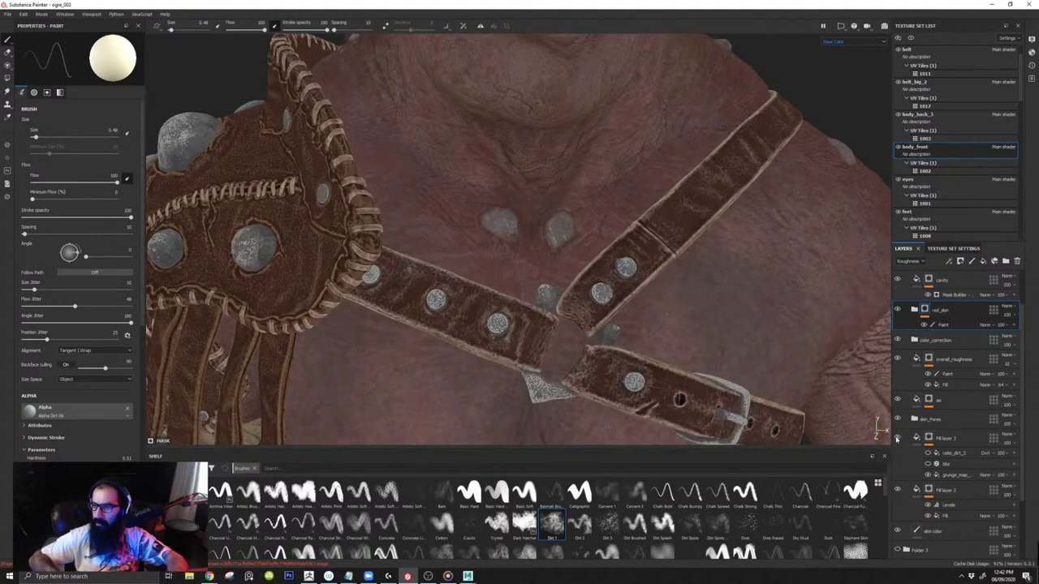
Step: Add a paint effect to Fill layer 3's mask and try brushing over the upper chest with a brush size of about 5.85
{"action": "left_click", "coordinate": [934, 440]}
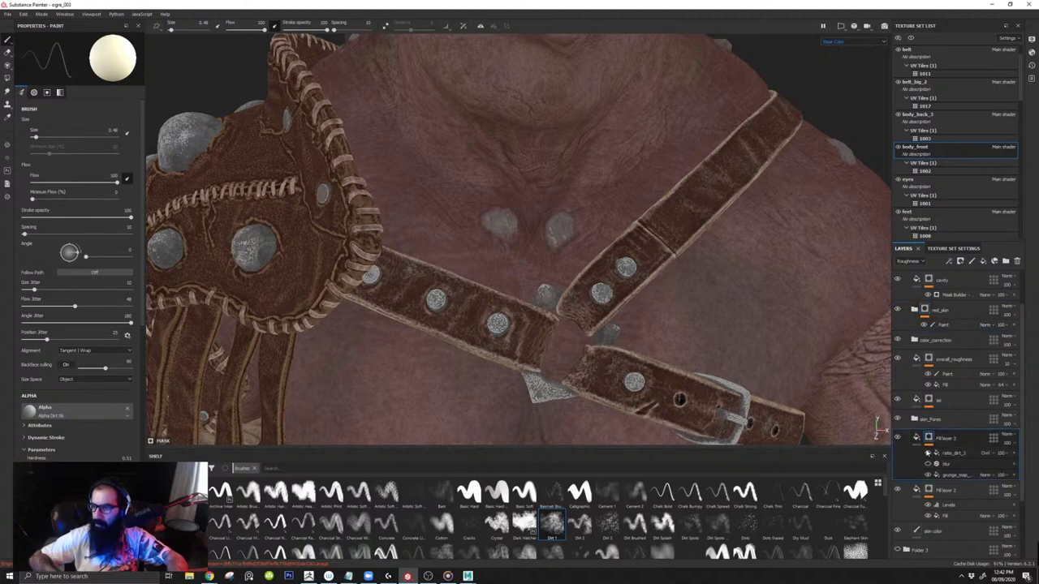
{"action": "left_click", "coordinate": [899, 437]}
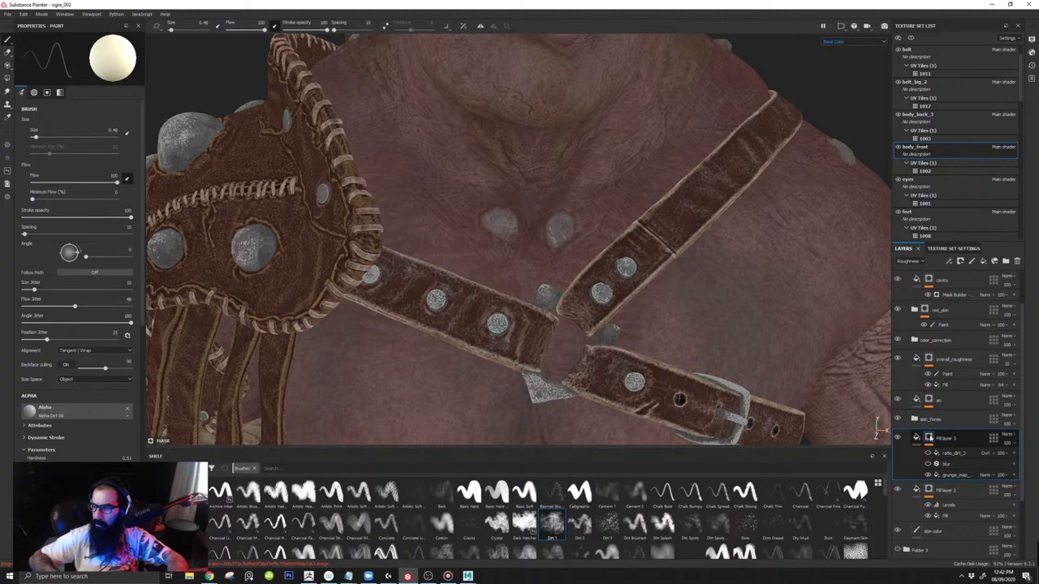
{"action": "right_click", "coordinate": [928, 438]}
{"action": "left_click", "coordinate": [970, 526]}
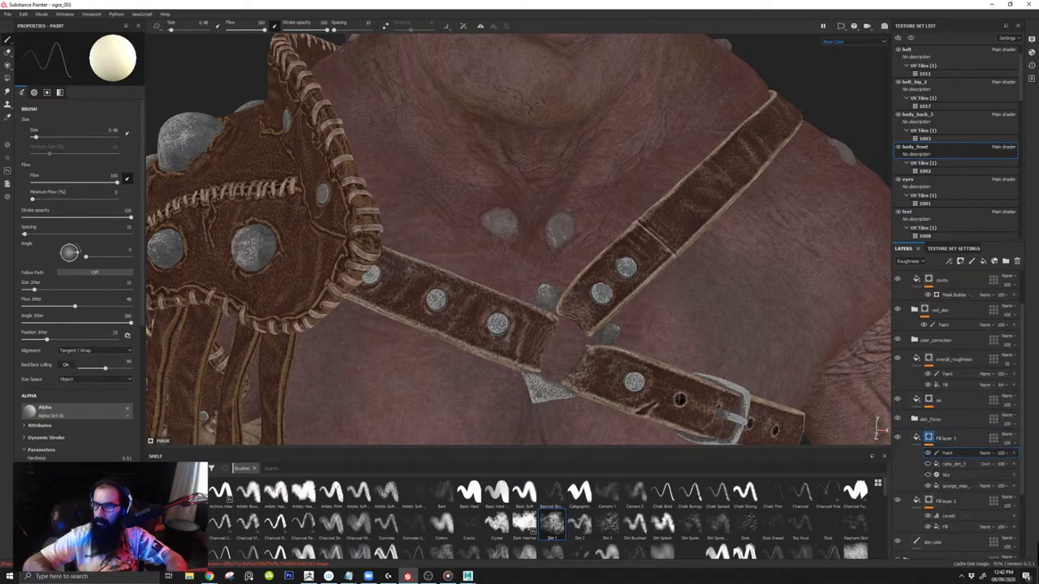
{"action": "mouse_move", "coordinate": [600, 198]}
{"action": "right_mouse_down", "text": "ctrl"}
{"action": "mouse_move", "coordinate": [618, 194]}
{"action": "mouse_move", "coordinate": [621, 171]}
{"action": "right_mouse_up", "text": "ctrl"}
{"action": "key", "text": "x"}
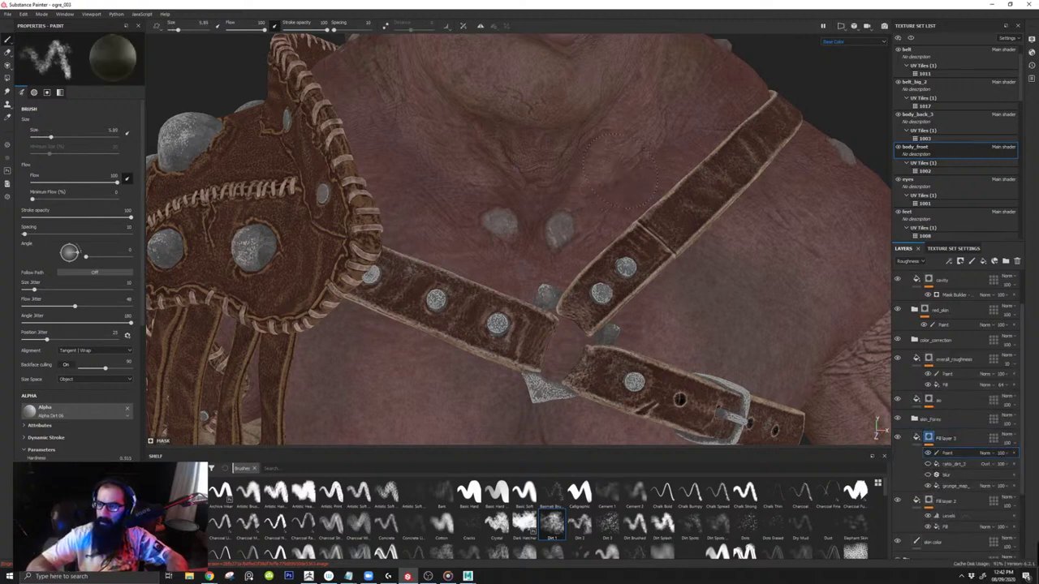
{"action": "mouse_move", "coordinate": [556, 203]}
{"action": "left_mouse_down"}
{"action": "mouse_move", "coordinate": [588, 206]}
{"action": "mouse_move", "coordinate": [599, 194]}
{"action": "mouse_move", "coordinate": [584, 204]}
{"action": "left_mouse_up"}
{"action": "key", "text": "x"}
{"action": "key", "text": "x"}
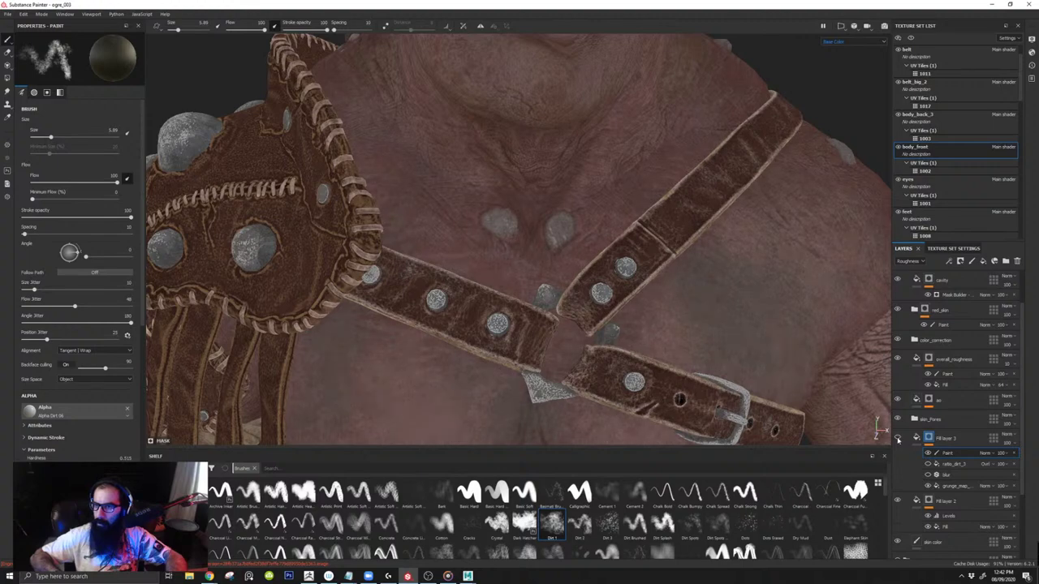
Step: Inspect the neck, face and shoulders from several sides, and remove the Paint effect from Fill layer 3's mask
{"action": "left_click_drag", "start_coordinate": [390, 159], "coordinate": [427, 163], "text": "alt"}
{"action": "middle_click_drag", "start_coordinate": [427, 162], "coordinate": [408, 201], "text": "alt"}
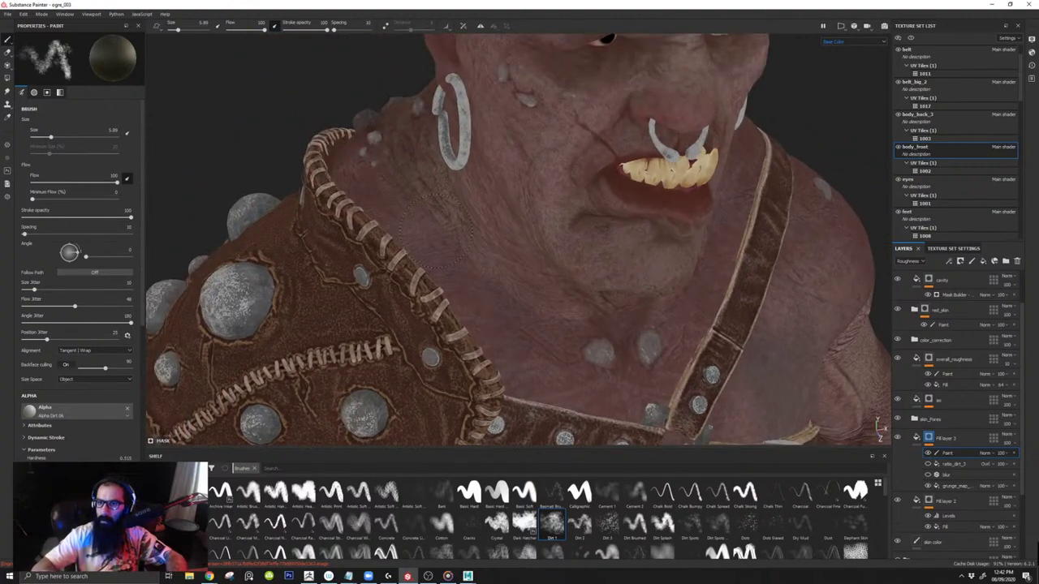
{"action": "left_click_drag", "start_coordinate": [532, 301], "coordinate": [662, 216], "text": "alt"}
{"action": "right_click_drag", "start_coordinate": [621, 231], "coordinate": [673, 242], "text": "alt"}
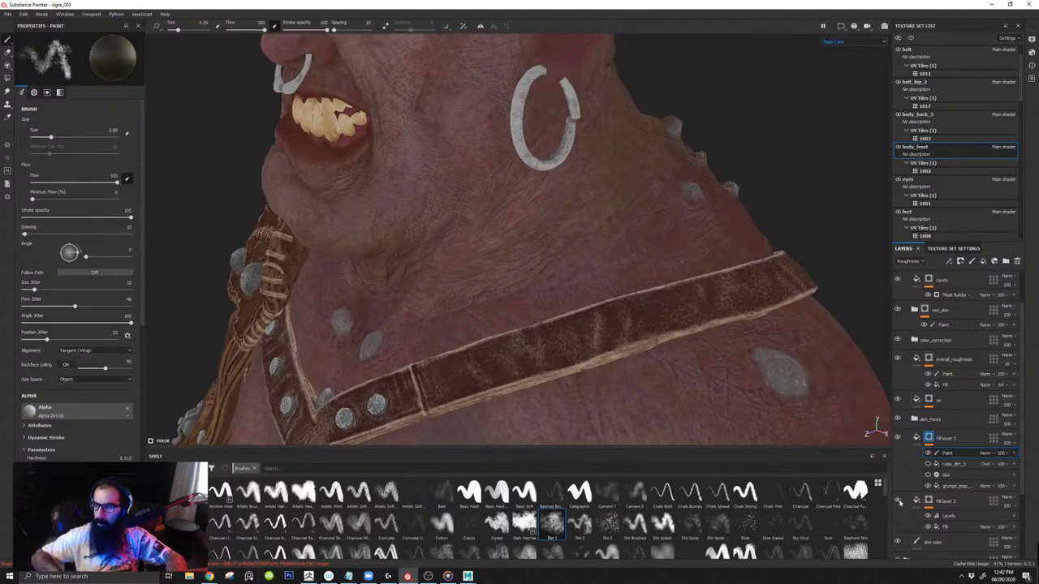
{"action": "left_click_drag", "start_coordinate": [650, 363], "coordinate": [703, 213], "text": "alt"}
{"action": "right_click_drag", "start_coordinate": [751, 312], "coordinate": [691, 264], "text": "alt"}
{"action": "left_click_drag", "start_coordinate": [690, 265], "coordinate": [698, 293], "text": "alt"}
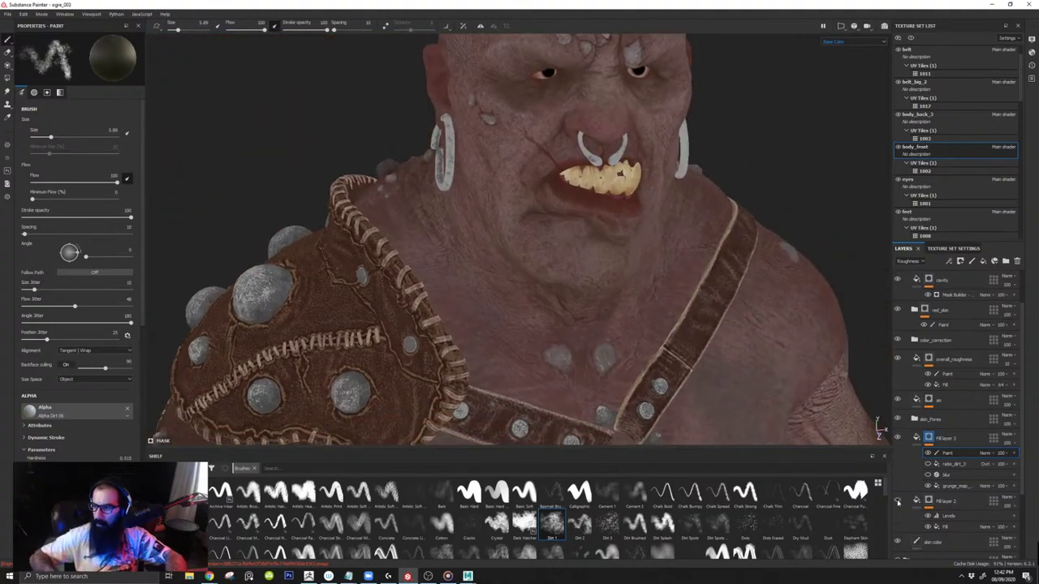
{"action": "left_click", "coordinate": [1013, 454]}
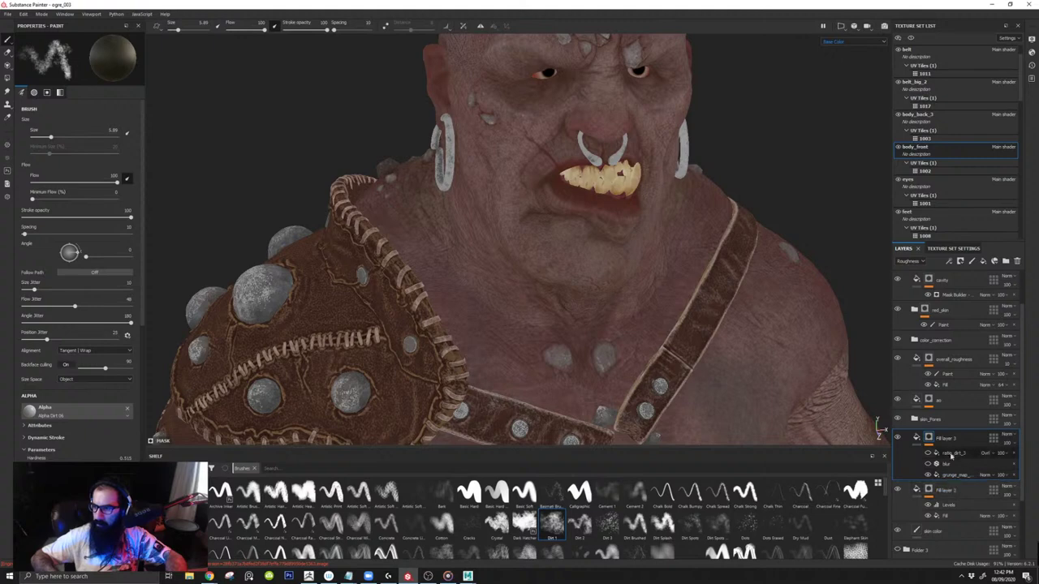
Step: Check the ambient occlusion fill in Fill layer 2's mask, and hide the layer to judge its effect on the chest
{"action": "left_click", "coordinate": [945, 516]}
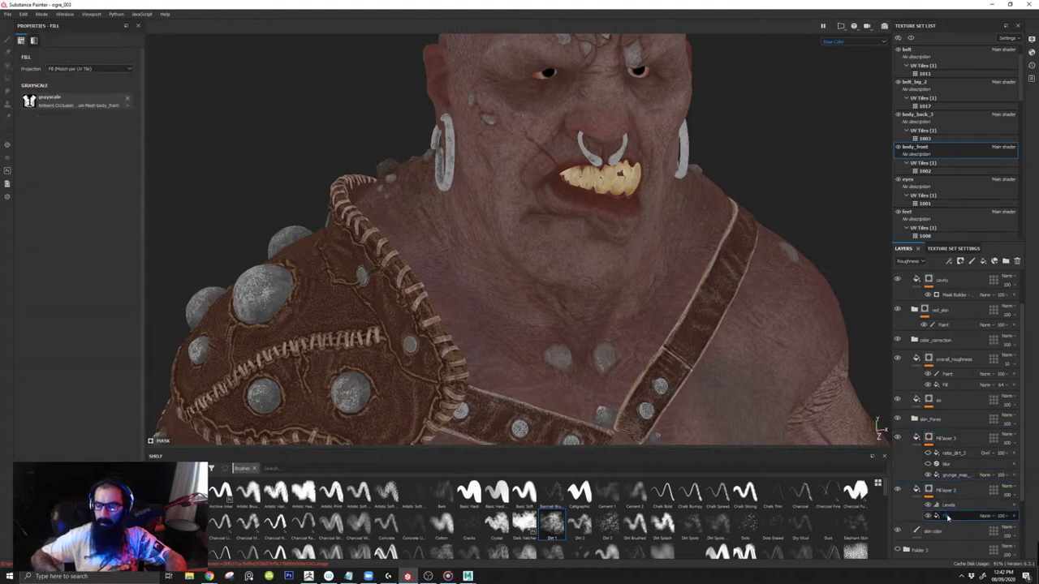
{"action": "left_click", "coordinate": [898, 489]}
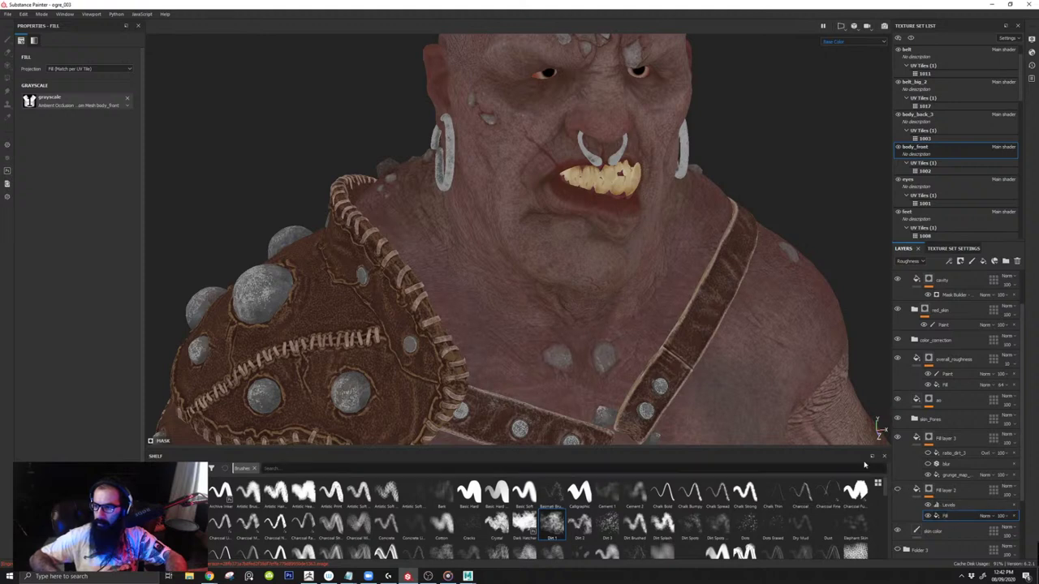
{"action": "middle_click_drag", "start_coordinate": [716, 395], "coordinate": [662, 273], "text": "alt"}
{"action": "right_click_drag", "start_coordinate": [662, 274], "coordinate": [637, 268], "text": "alt"}
{"action": "left_click_drag", "start_coordinate": [638, 268], "coordinate": [600, 260], "text": "alt"}
{"action": "middle_click_drag", "start_coordinate": [650, 324], "coordinate": [617, 255], "text": "alt"}
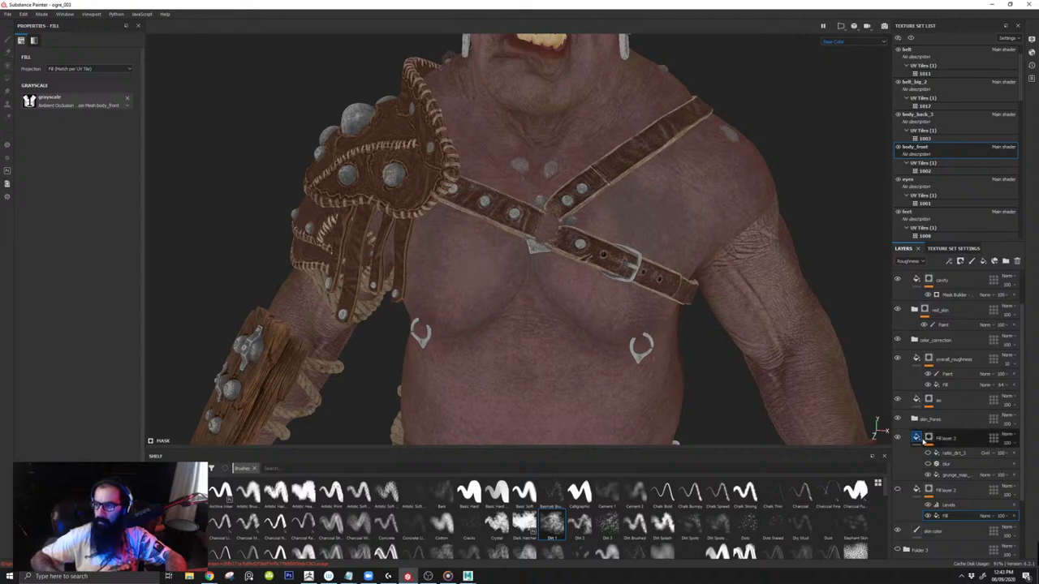
Step: Remove the ratio_dirt_3 and blur effects from Fill layer 3's mask, and add a paint effect above its grunge map
{"action": "left_click", "coordinate": [951, 454]}
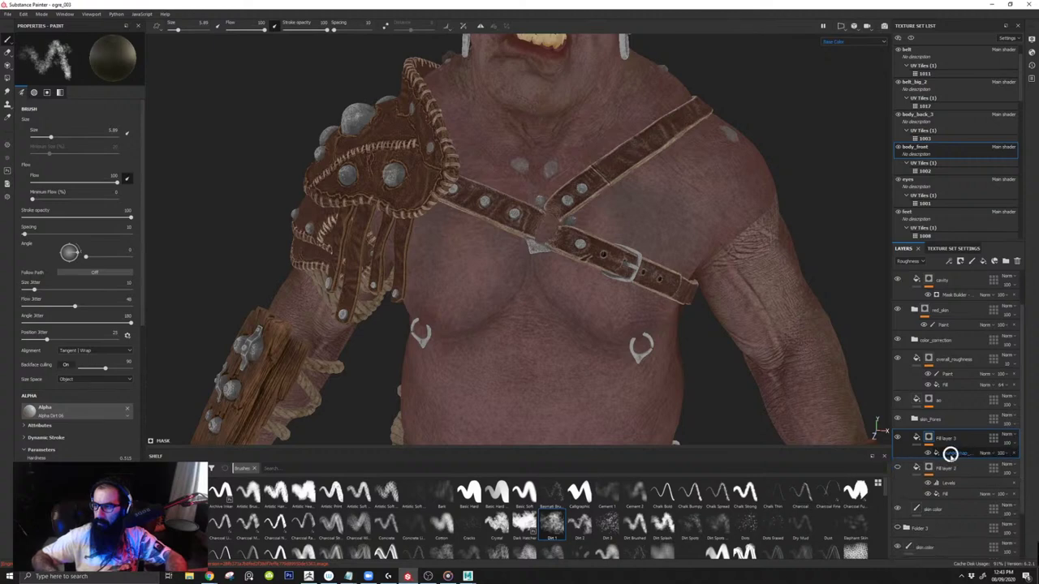
{"action": "right_click", "coordinate": [950, 454]}
{"action": "left_click", "coordinate": [978, 471]}
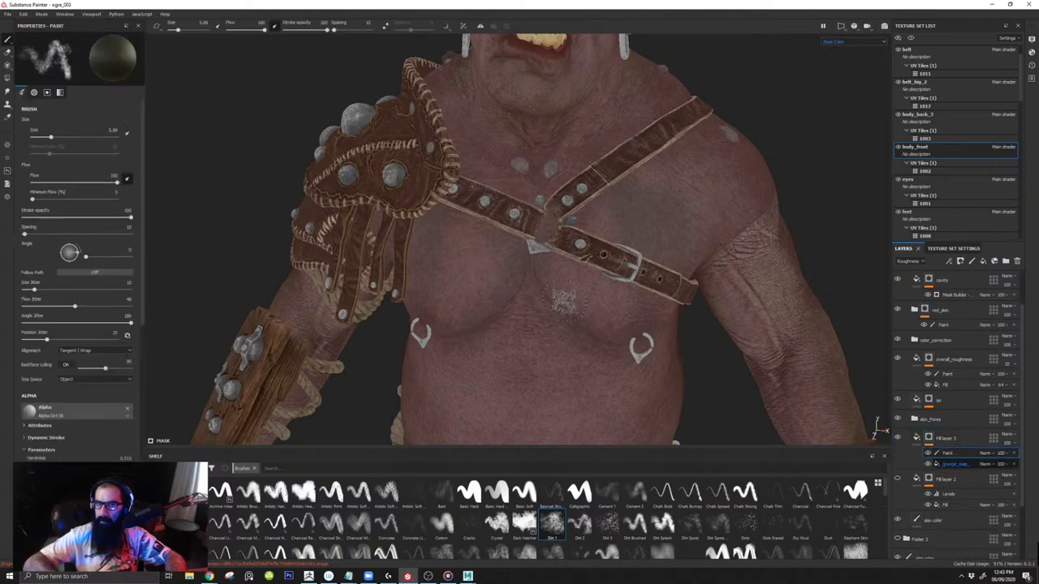
{"action": "scroll", "coordinate": [430, 182], "scroll_direction": "up", "scroll_amount": 3}
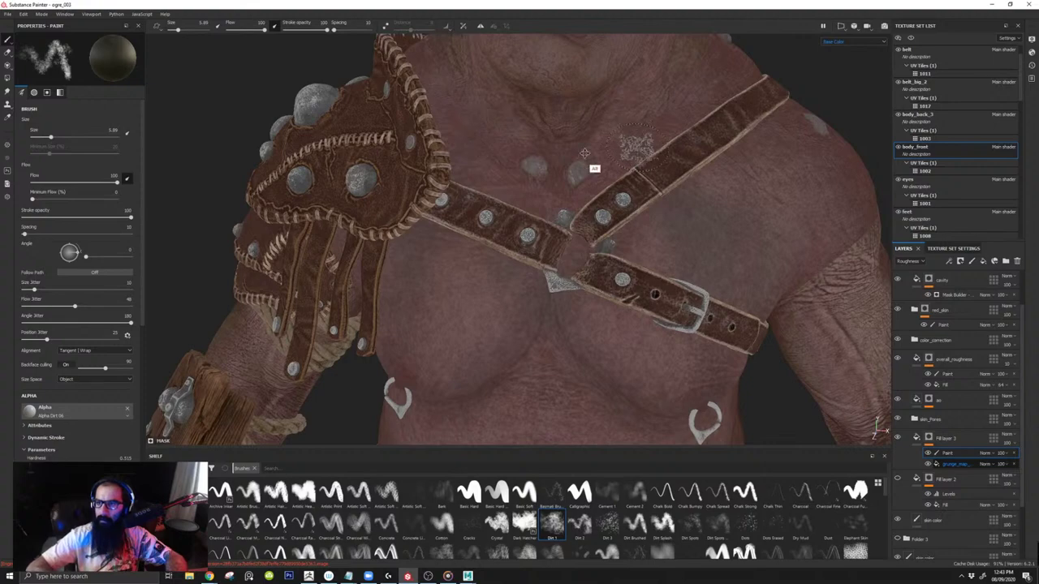
{"action": "middle_click_drag", "start_coordinate": [595, 166], "coordinate": [476, 271], "text": "alt"}
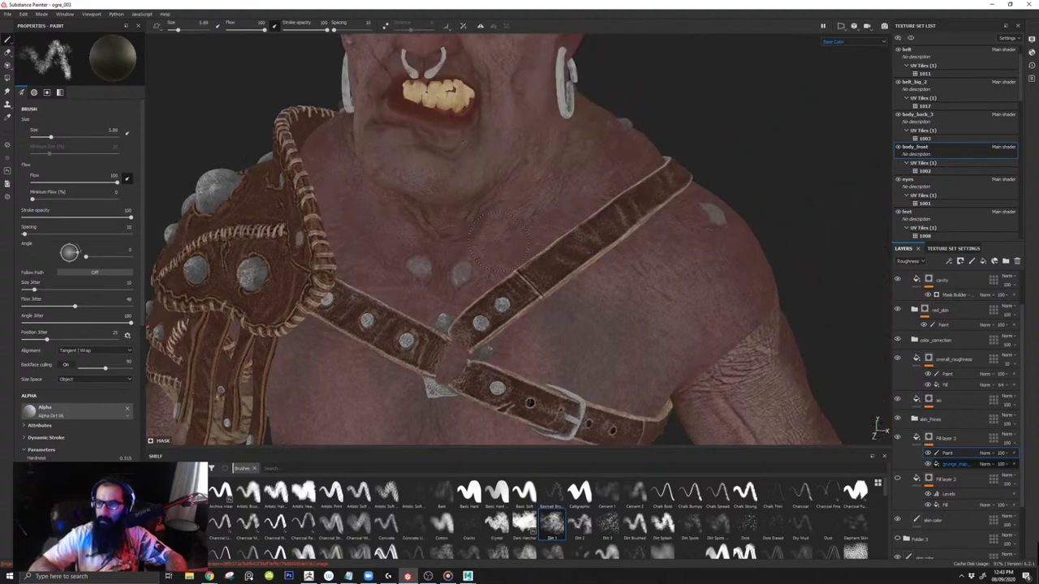
{"action": "left_click_drag", "start_coordinate": [332, 187], "coordinate": [365, 223], "text": "alt"}
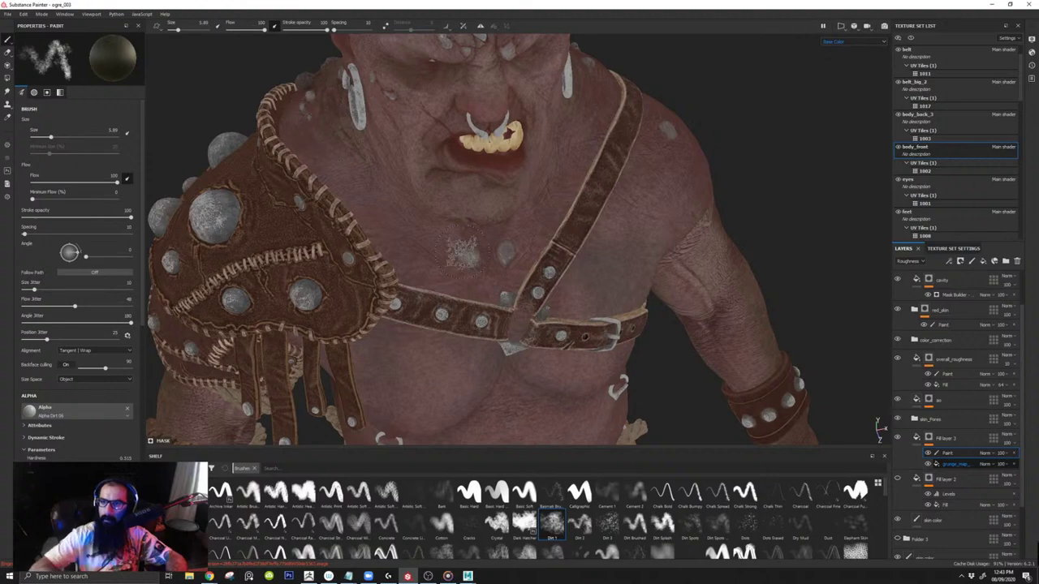
{"action": "left_click_drag", "start_coordinate": [461, 255], "coordinate": [519, 215], "text": "alt"}
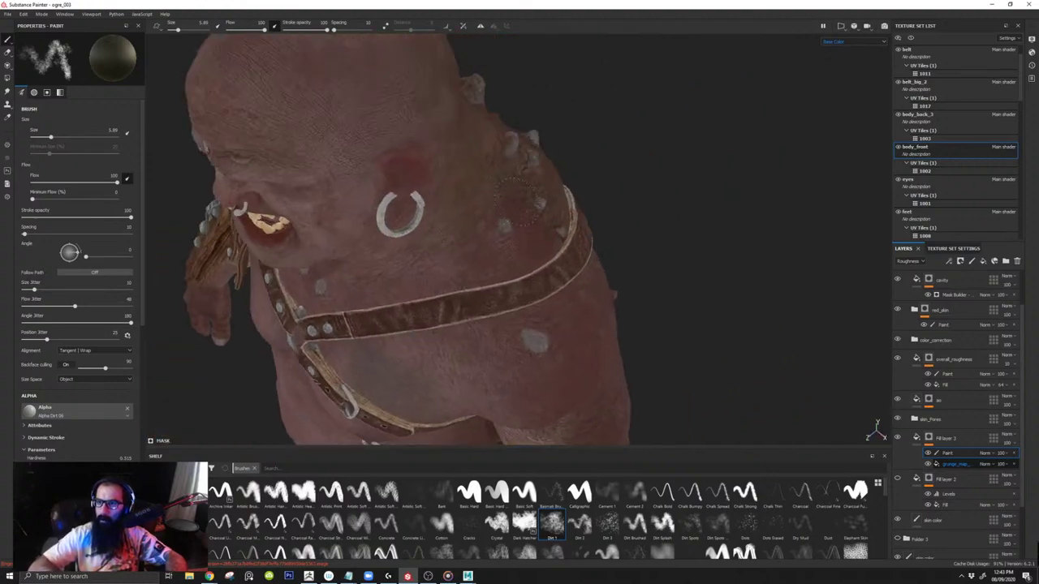
{"action": "mouse_move", "coordinate": [504, 225]}
{"action": "left_mouse_down", "text": "alt"}
{"action": "mouse_move", "coordinate": [506, 278]}
{"action": "mouse_move", "coordinate": [512, 206]}
{"action": "mouse_move", "coordinate": [603, 290]}
{"action": "left_mouse_up", "text": "alt"}
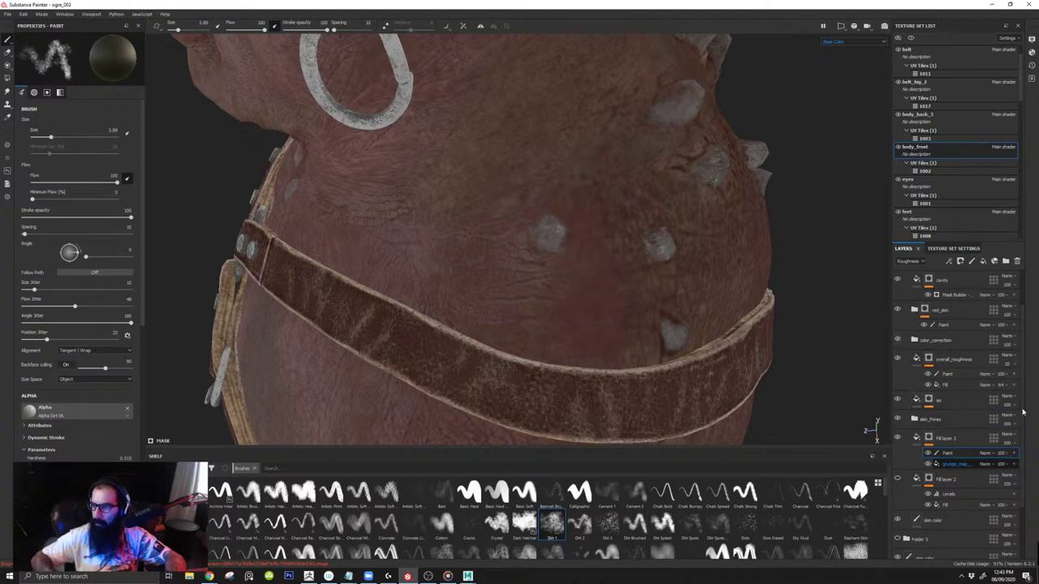
Step: Show Fill layer 2 again and add a paint effect above the Levels effect on its mask
{"action": "scroll", "coordinate": [958, 414], "scroll_direction": "down", "scroll_amount": 1}
{"action": "left_click", "coordinate": [961, 417]}
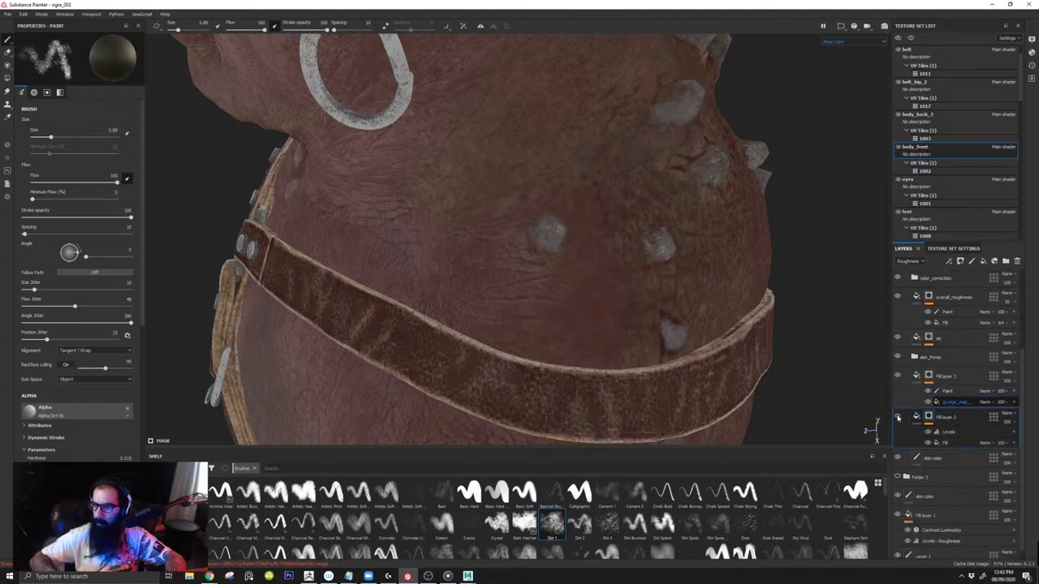
{"action": "left_click_drag", "start_coordinate": [817, 379], "coordinate": [895, 437], "text": "alt"}
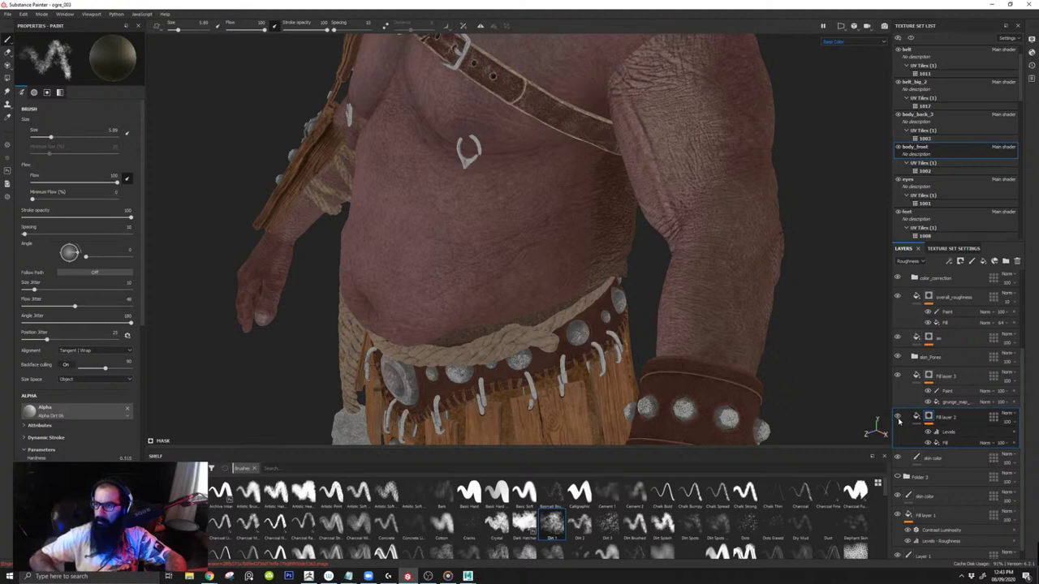
{"action": "left_click", "coordinate": [947, 432]}
{"action": "right_click", "coordinate": [950, 432]}
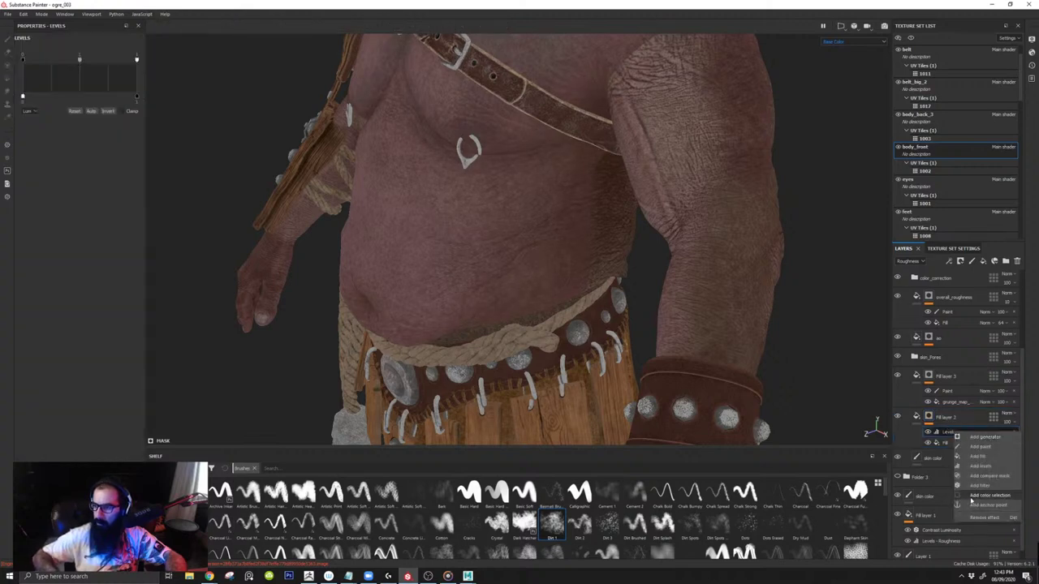
{"action": "left_click", "coordinate": [981, 447]}
{"action": "mouse_move", "coordinate": [503, 382]}
{"action": "left_mouse_down", "text": "alt"}
{"action": "mouse_move", "coordinate": [480, 397]}
{"action": "mouse_move", "coordinate": [457, 239]}
{"action": "mouse_move", "coordinate": [512, 249]}
{"action": "left_mouse_up", "text": "alt"}
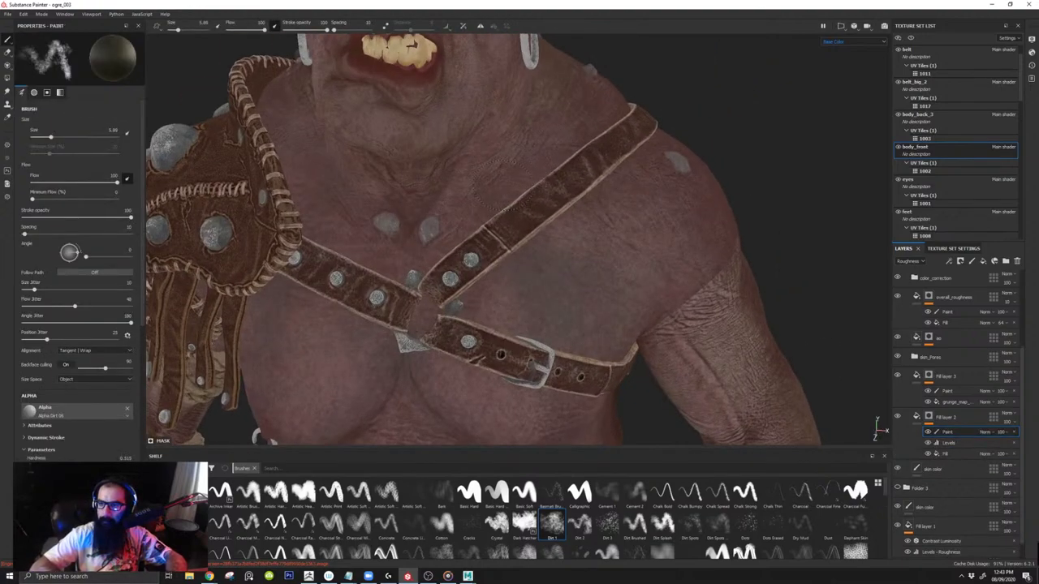
{"action": "mouse_move", "coordinate": [507, 184]}
{"action": "left_mouse_down", "text": "alt"}
{"action": "mouse_move", "coordinate": [446, 227]}
{"action": "mouse_move", "coordinate": [358, 203]}
{"action": "mouse_move", "coordinate": [341, 262]}
{"action": "left_mouse_up", "text": "alt"}
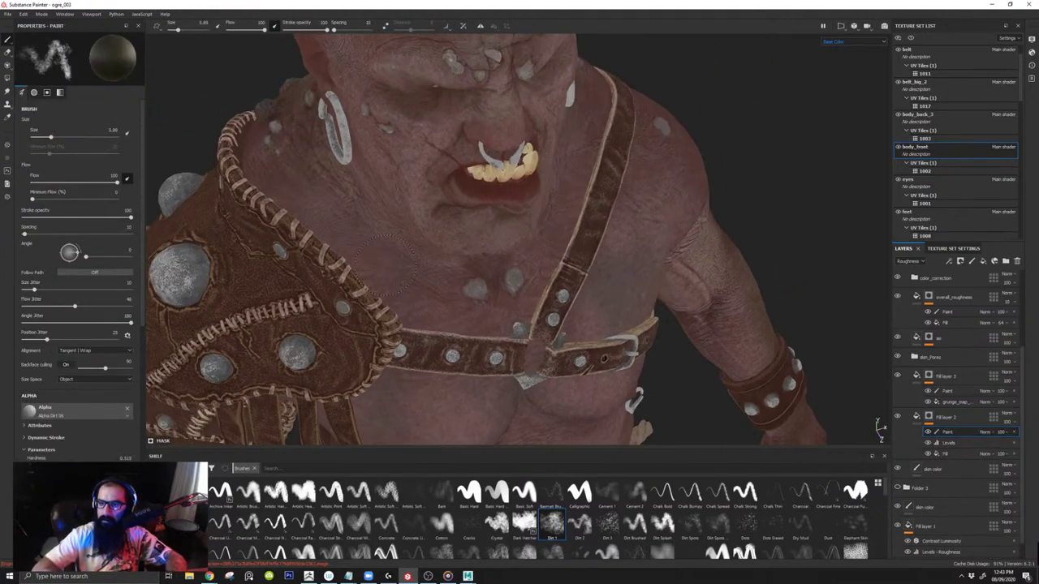
{"action": "mouse_move", "coordinate": [371, 227]}
{"action": "left_mouse_down", "text": "alt"}
{"action": "mouse_move", "coordinate": [222, 252]}
{"action": "mouse_move", "coordinate": [436, 276]}
{"action": "mouse_move", "coordinate": [381, 279]}
{"action": "mouse_move", "coordinate": [577, 209]}
{"action": "mouse_move", "coordinate": [478, 225]}
{"action": "mouse_move", "coordinate": [536, 244]}
{"action": "left_mouse_up", "text": "alt"}
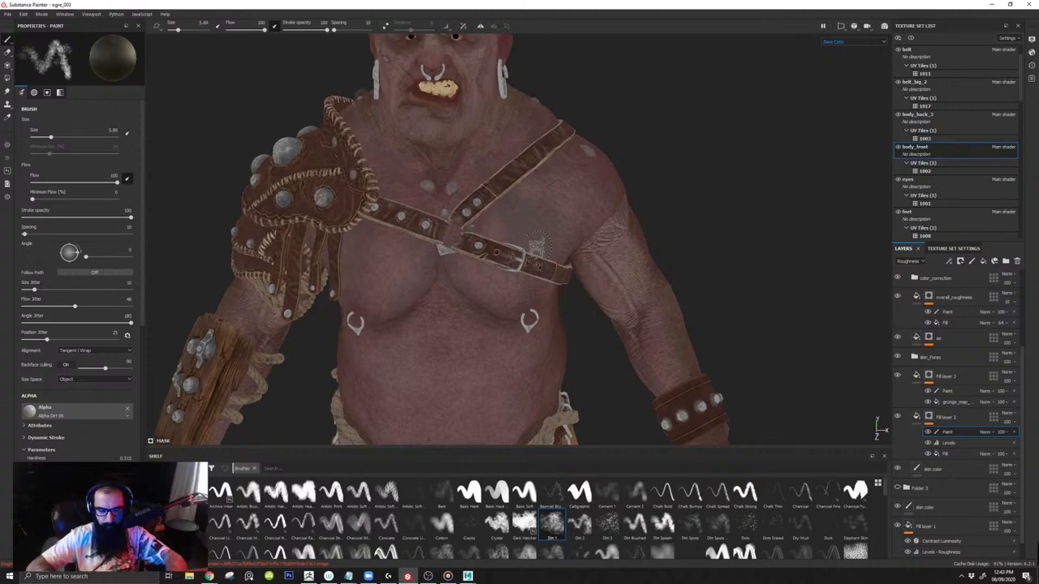
Step: View the whole ogre in full material, check it in an Iray render, and return to painting mode
{"action": "key", "text": "m"}
{"action": "right_click_drag", "start_coordinate": [585, 307], "coordinate": [539, 225], "text": "alt"}
{"action": "left_click_drag", "start_coordinate": [538, 226], "coordinate": [560, 218], "text": "alt"}
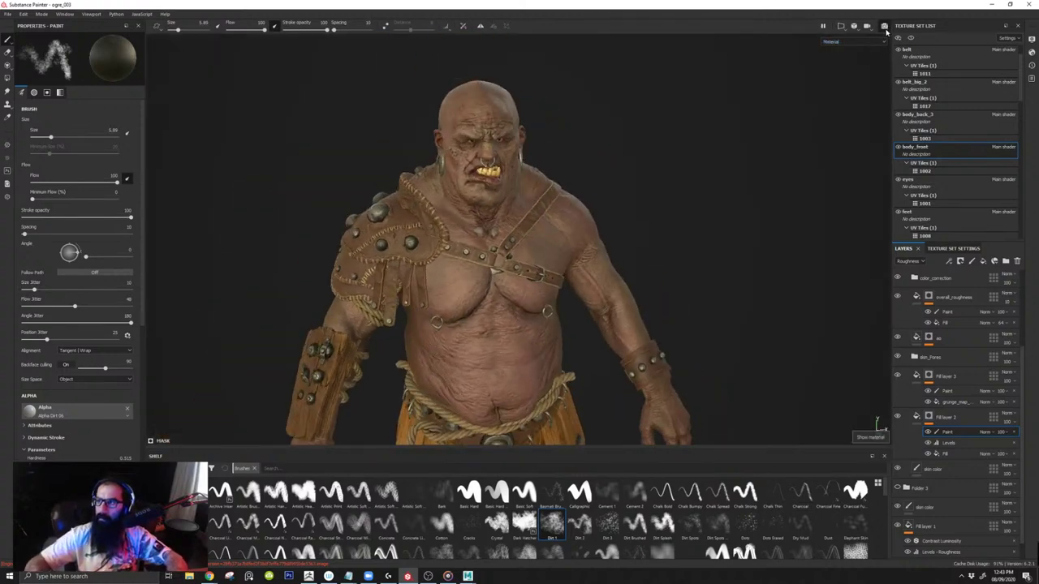
{"action": "left_click", "coordinate": [884, 26]}
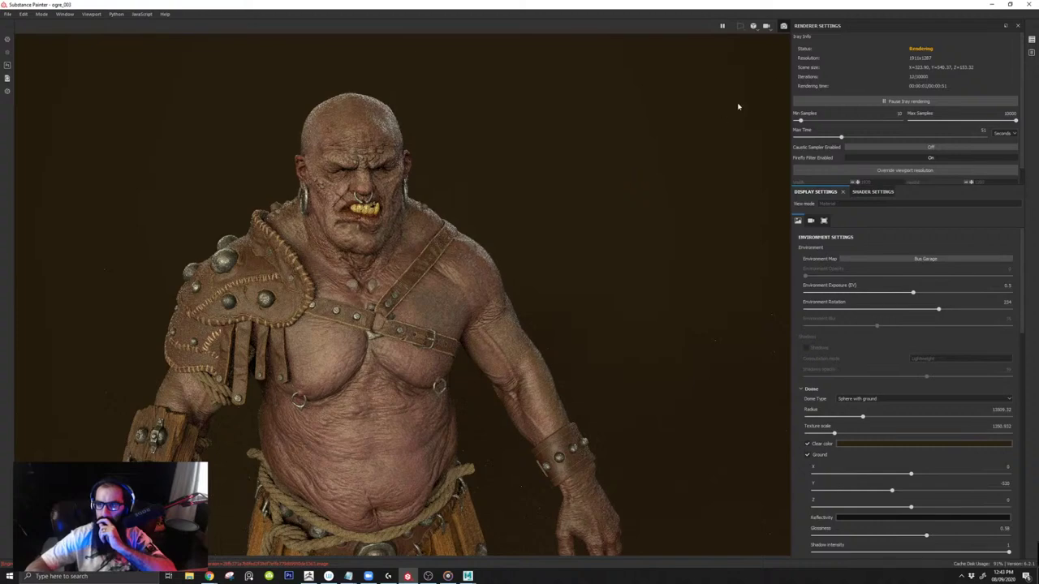
{"action": "left_click", "coordinate": [784, 26]}
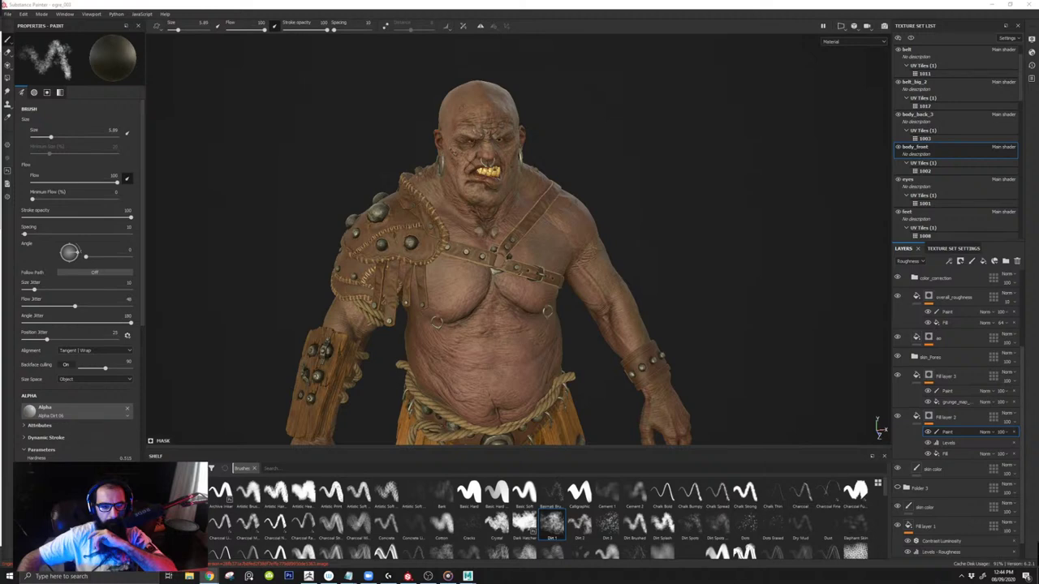
Step: Compare the ogre's torso with the body_front texture set hidden and shown in the material view
{"action": "left_click", "coordinate": [716, 217]}
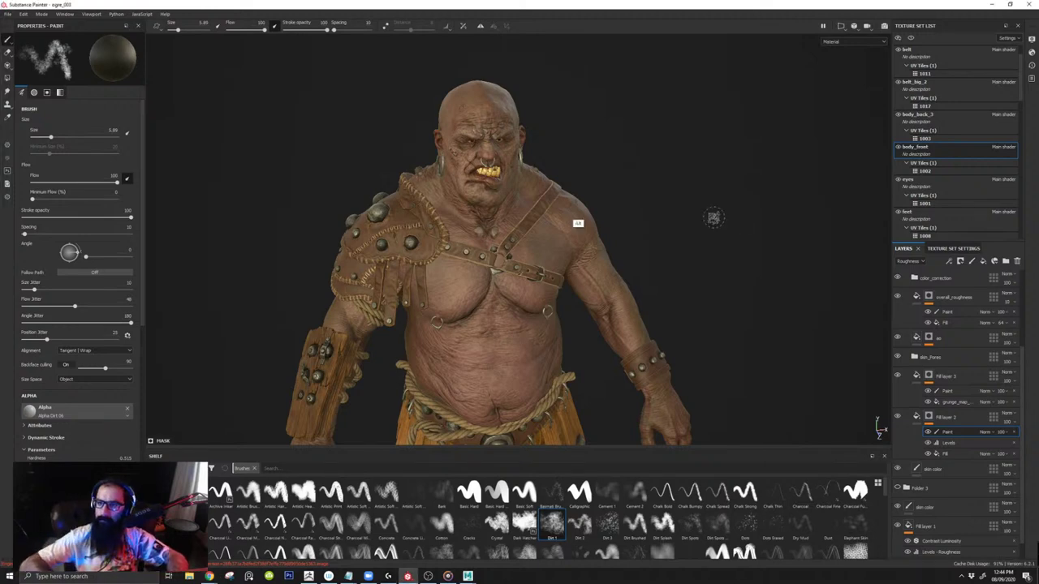
{"action": "left_click_drag", "start_coordinate": [614, 269], "coordinate": [851, 192], "text": "alt"}
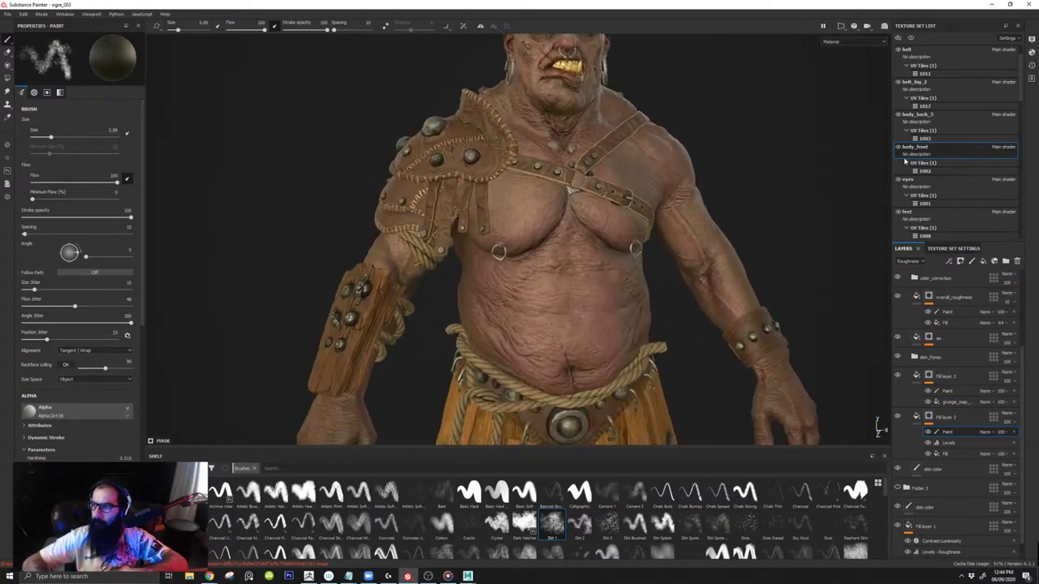
{"action": "left_click", "coordinate": [899, 148]}
{"action": "left_click", "coordinate": [899, 147]}
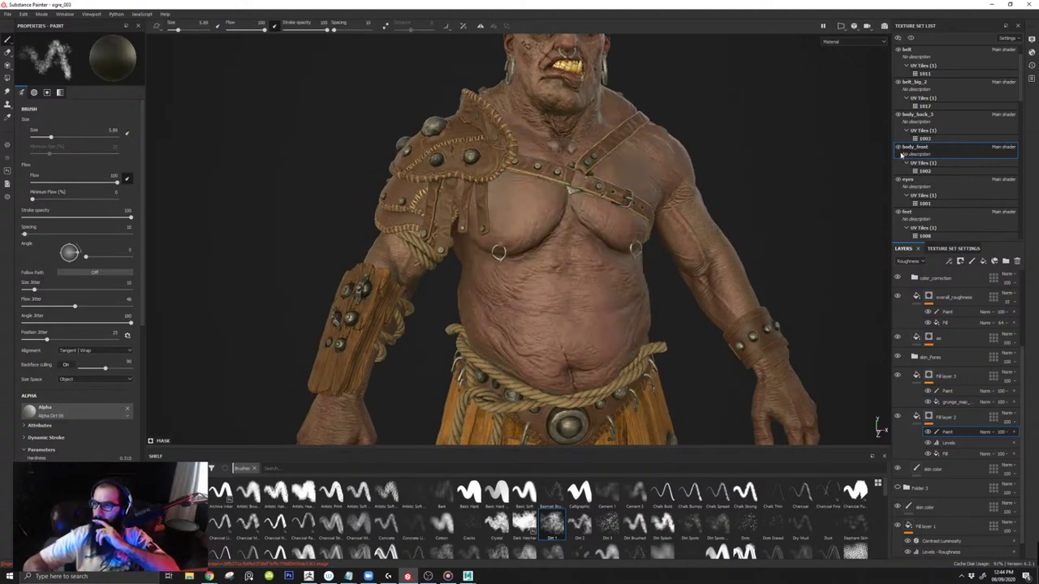
Step: Return to the base color channel on the chest and look over the upper layers of the stack
{"action": "key", "text": "c"}
{"action": "left_click_drag", "start_coordinate": [688, 272], "coordinate": [666, 229], "text": "alt"}
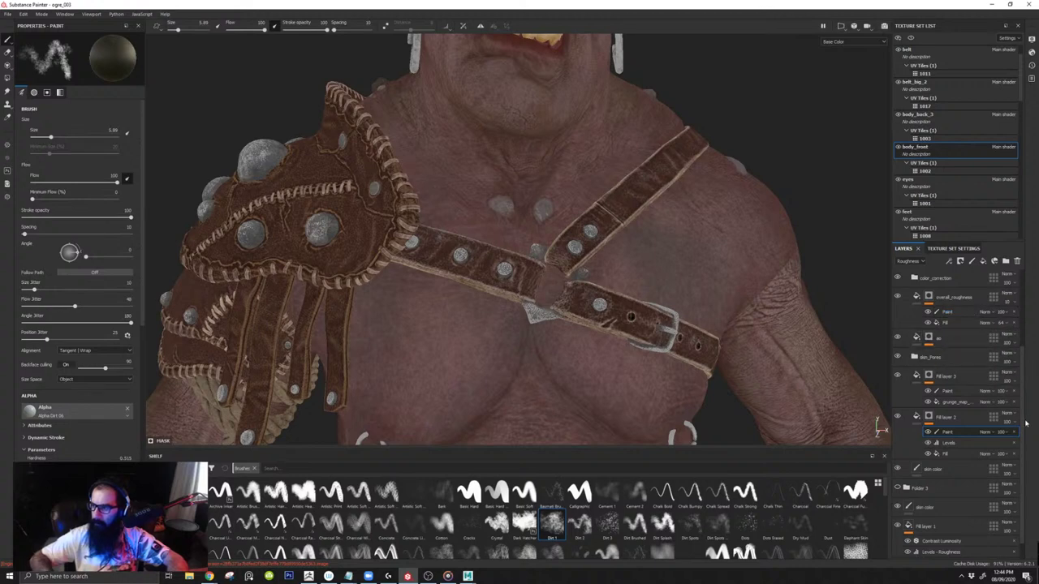
{"action": "scroll", "coordinate": [1006, 422], "scroll_direction": "up", "scroll_amount": 3}
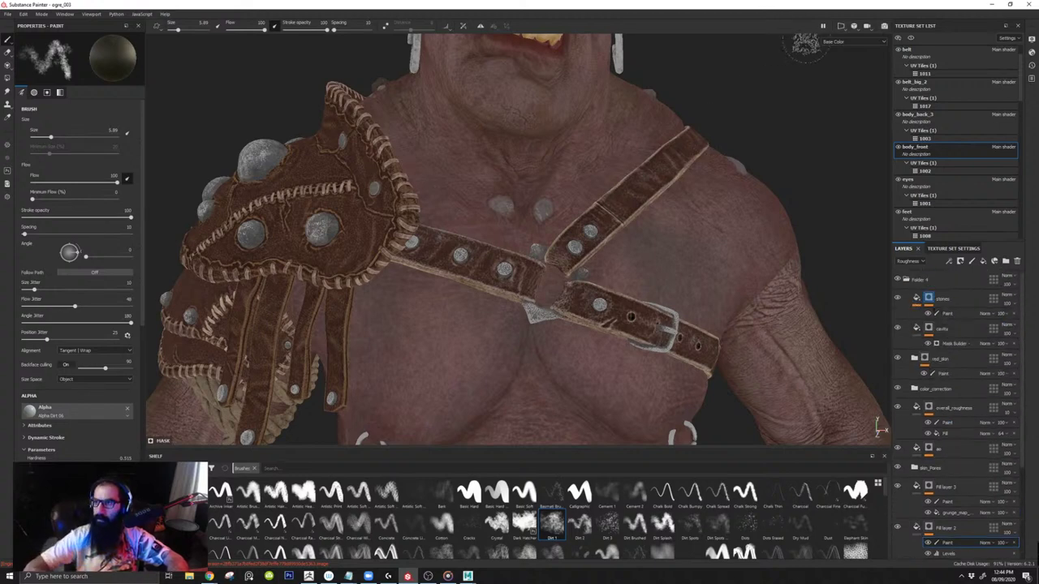
Step: Show the roughness channel in the view, collapse Folder 4, and delete the hidden Folder 3 from the body_front stack
{"action": "left_click", "coordinate": [846, 41]}
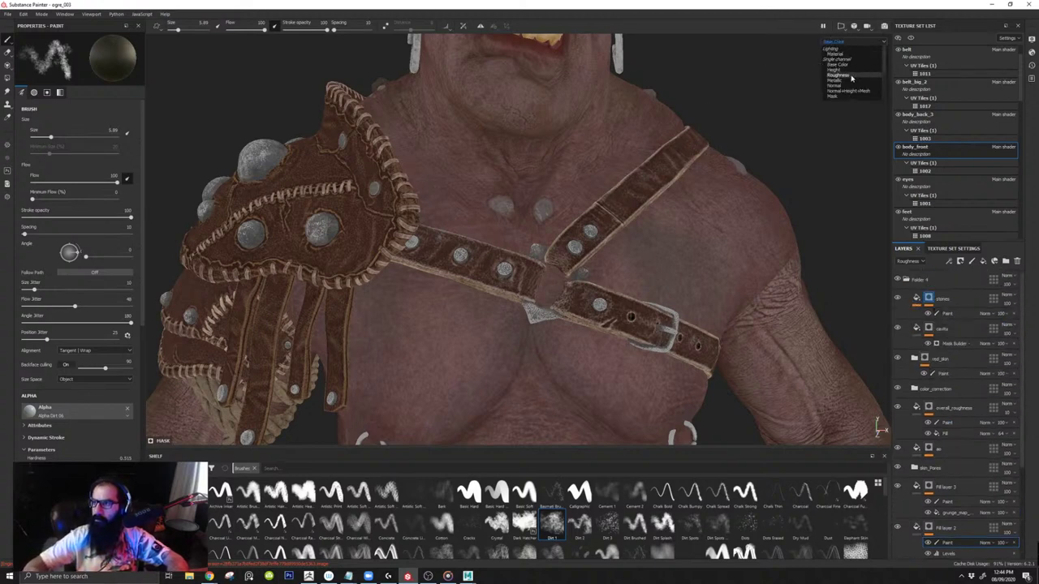
{"action": "left_click", "coordinate": [845, 75]}
{"action": "left_click_drag", "start_coordinate": [811, 260], "coordinate": [830, 301], "text": "alt"}
{"action": "left_click", "coordinate": [907, 279]}
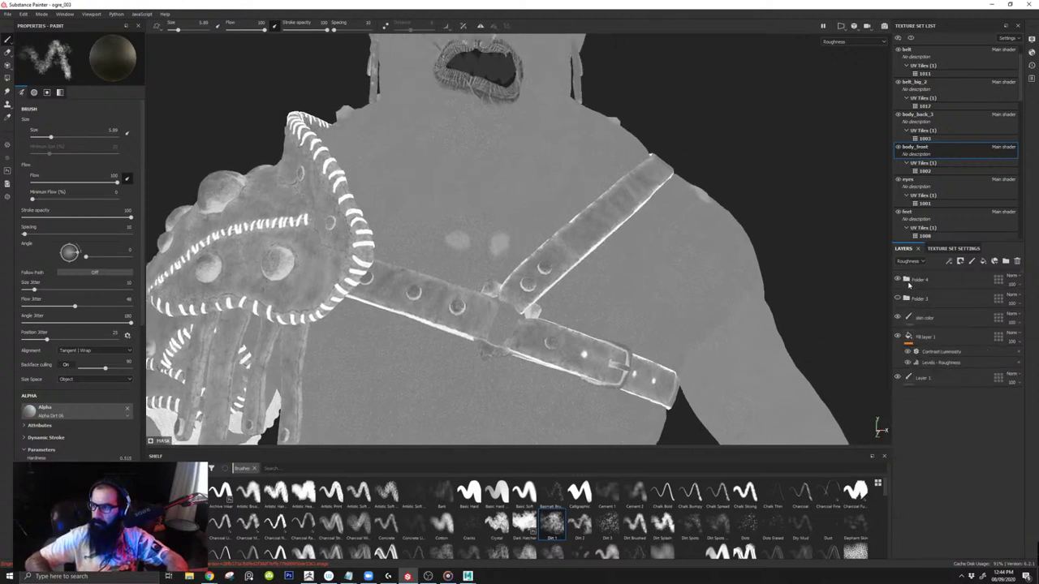
{"action": "left_click", "coordinate": [920, 301]}
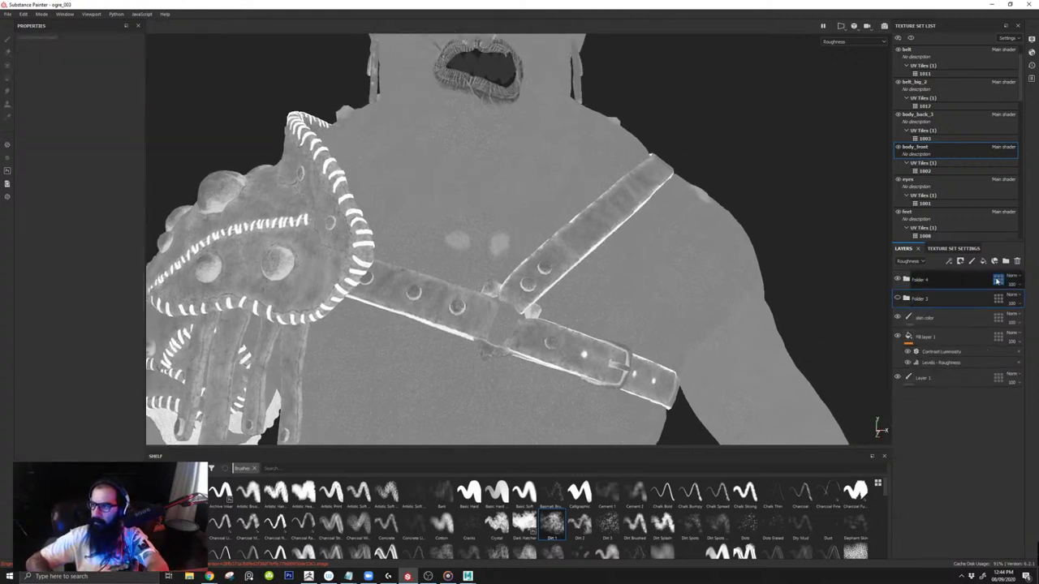
{"action": "left_click", "coordinate": [1017, 261]}
Step: Add a fill layer above Folder 4 and leave only its roughness channel active
{"action": "left_click", "coordinate": [919, 281]}
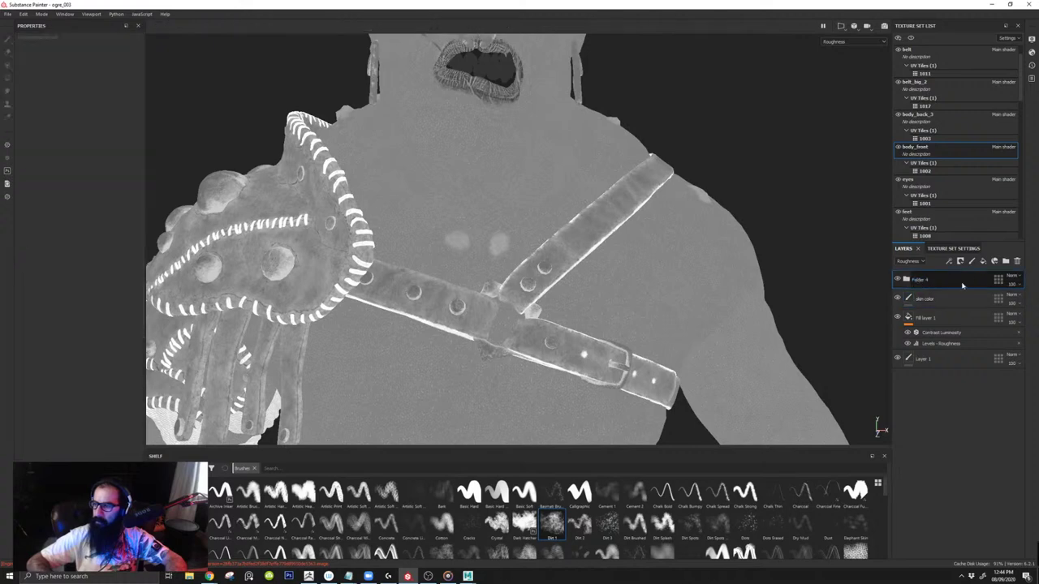
{"action": "double_click", "coordinate": [931, 281]}
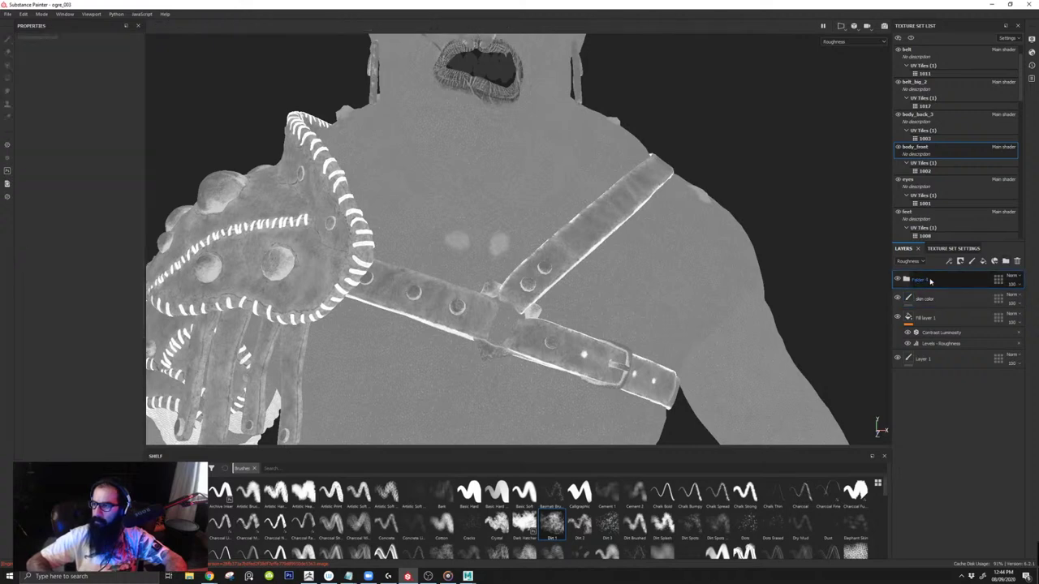
{"action": "left_click", "coordinate": [927, 374]}
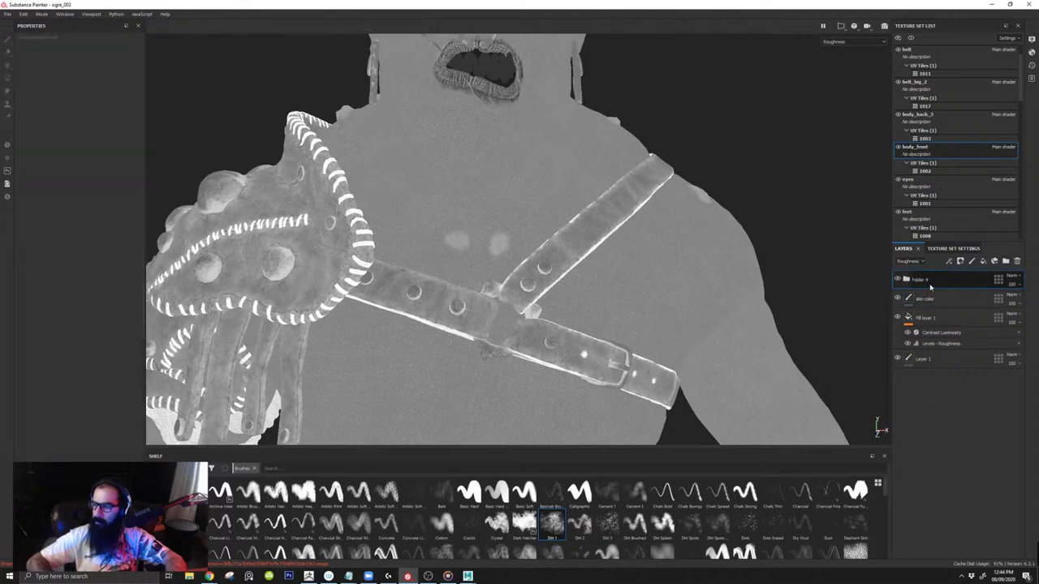
{"action": "left_click", "coordinate": [983, 262]}
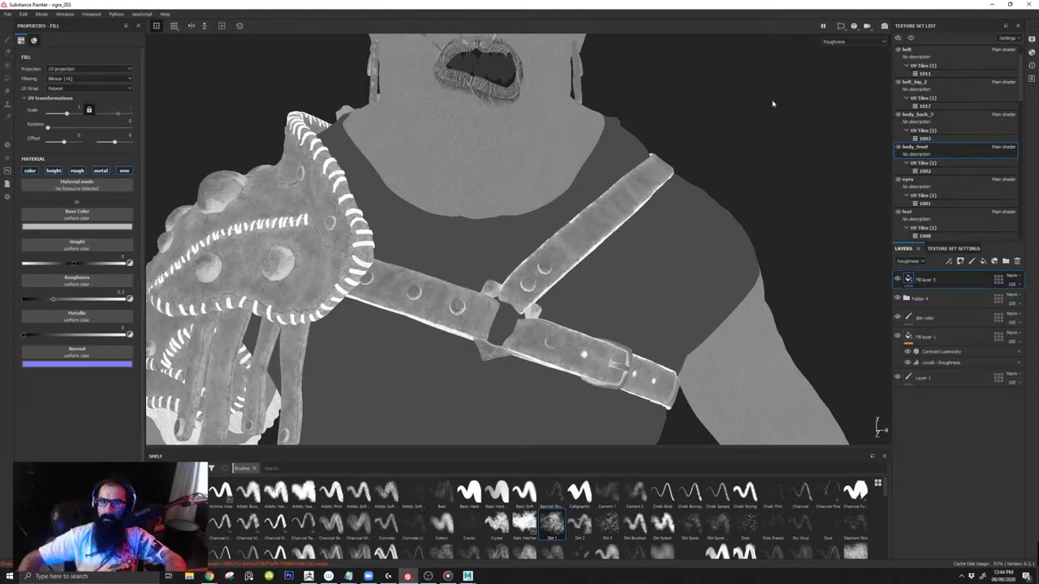
{"action": "left_click", "coordinate": [30, 170]}
{"action": "left_click", "coordinate": [54, 170]}
{"action": "left_click", "coordinate": [101, 170]}
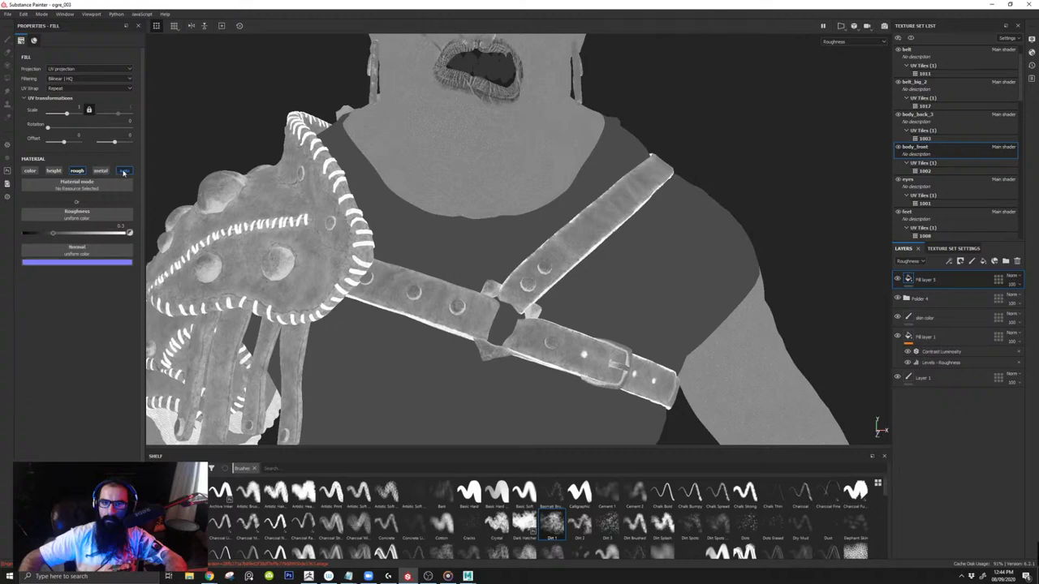
{"action": "left_click", "coordinate": [124, 171]}
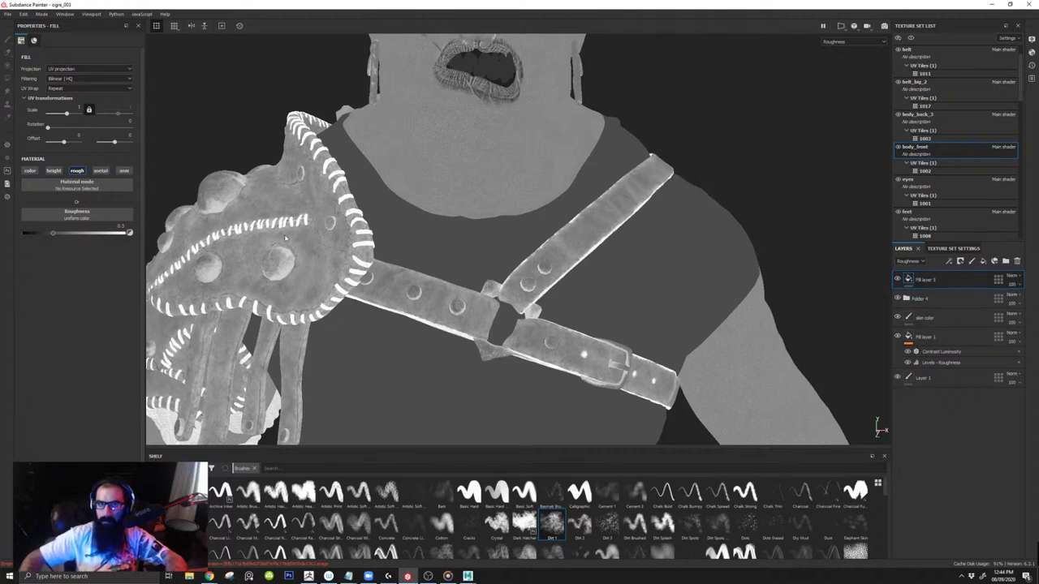
Step: Assign the body_front mesh curvature map to the new fill layer's roughness
{"action": "left_click", "coordinate": [92, 213]}
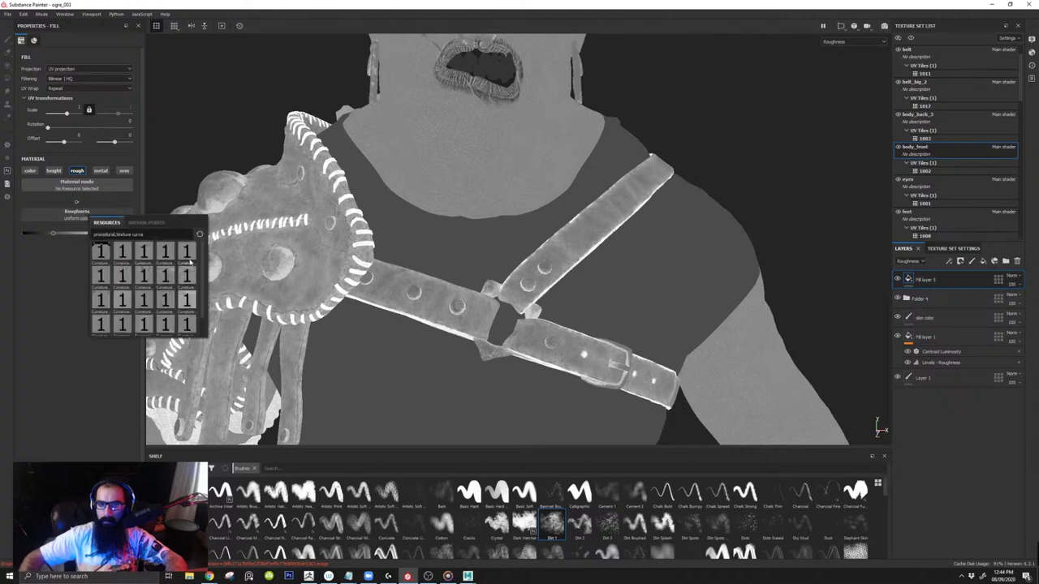
{"action": "mouse_move", "coordinate": [145, 254]}
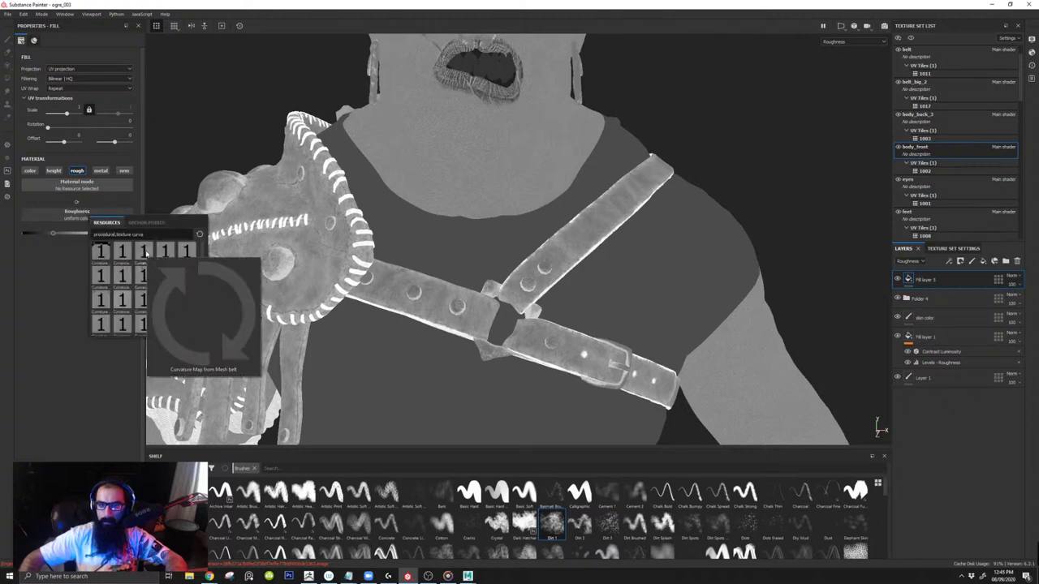
{"action": "left_click", "coordinate": [101, 276]}
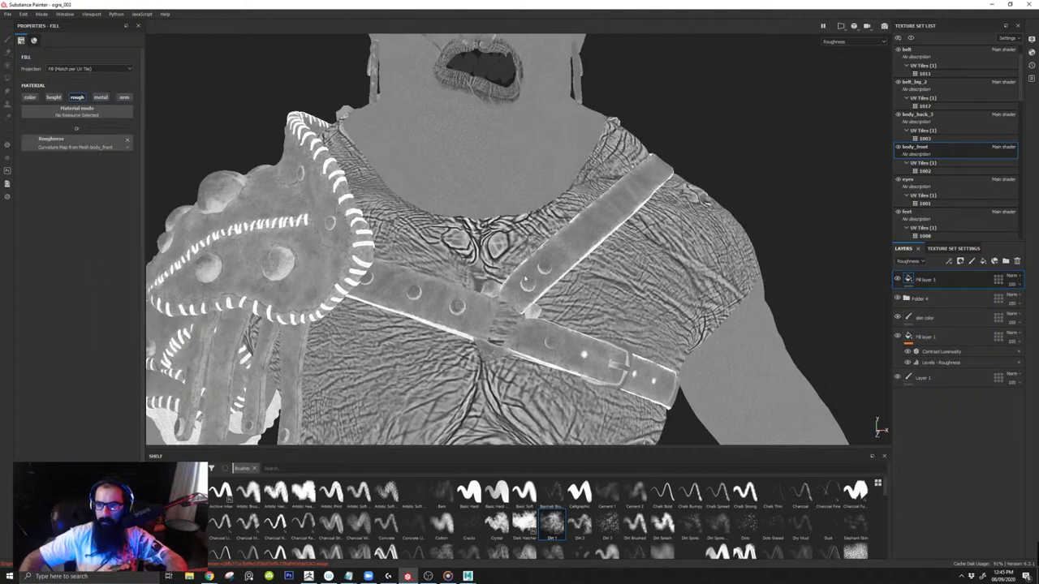
{"action": "left_click_drag", "start_coordinate": [524, 275], "coordinate": [523, 165], "text": "alt"}
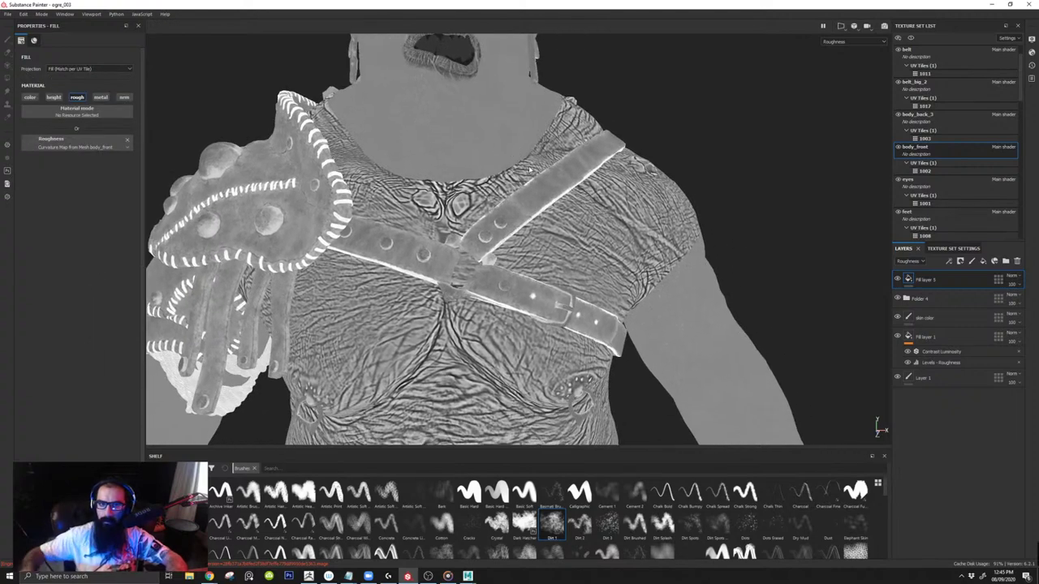
Step: Add a Levels effect to the curvature fill layer and set its affected channel to Roughness
{"action": "right_click", "coordinate": [915, 279]}
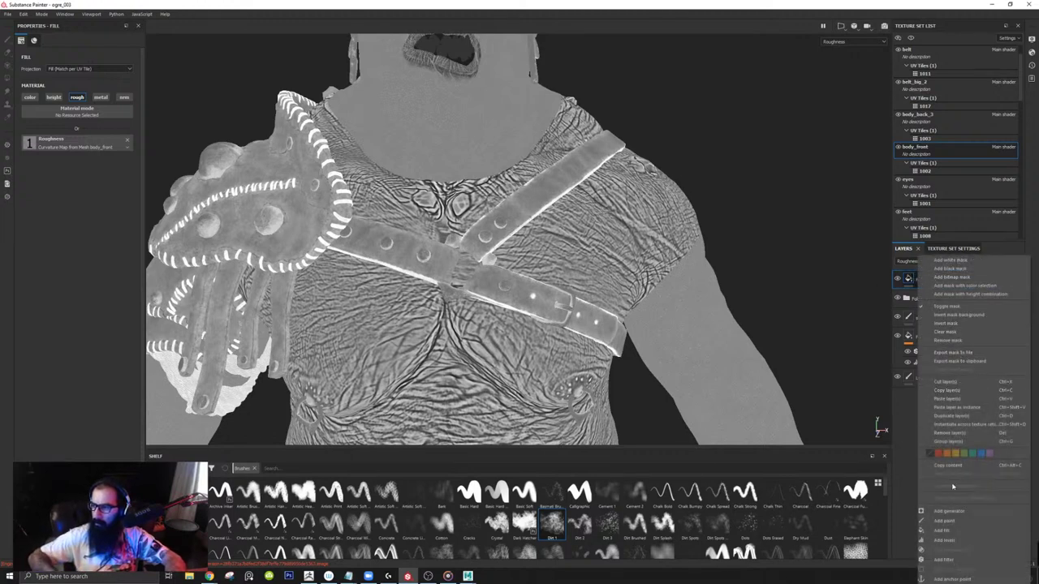
{"action": "left_click", "coordinate": [954, 540]}
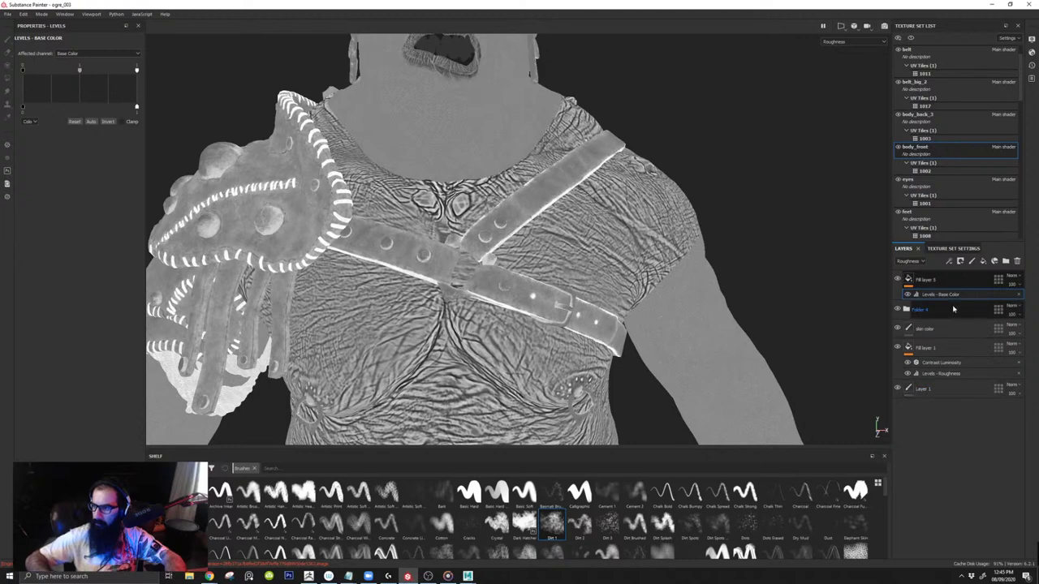
{"action": "left_click_drag", "start_coordinate": [136, 70], "coordinate": [94, 72]}
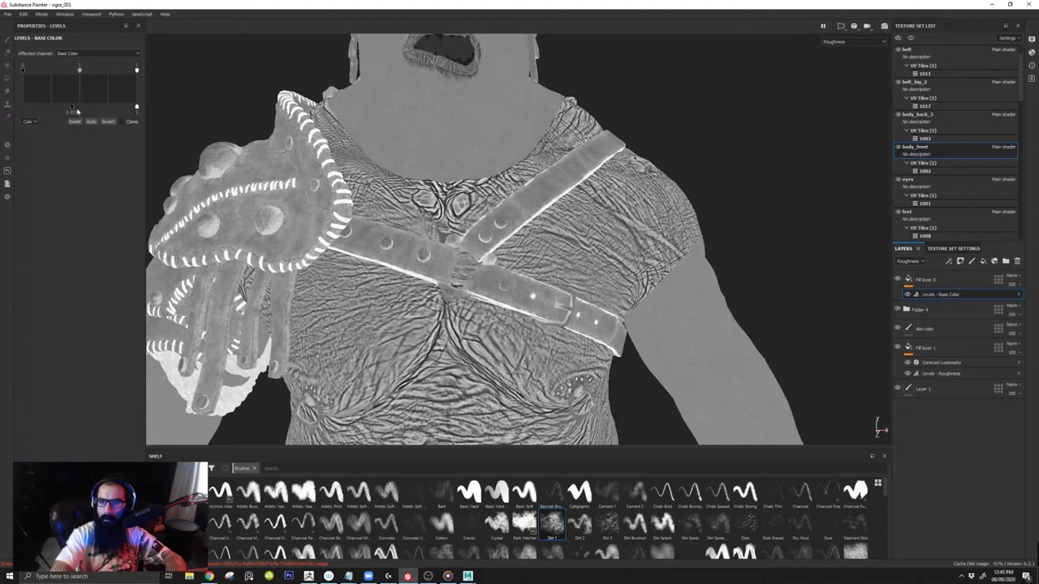
{"action": "left_click", "coordinate": [81, 54]}
{"action": "left_click", "coordinate": [84, 61]}
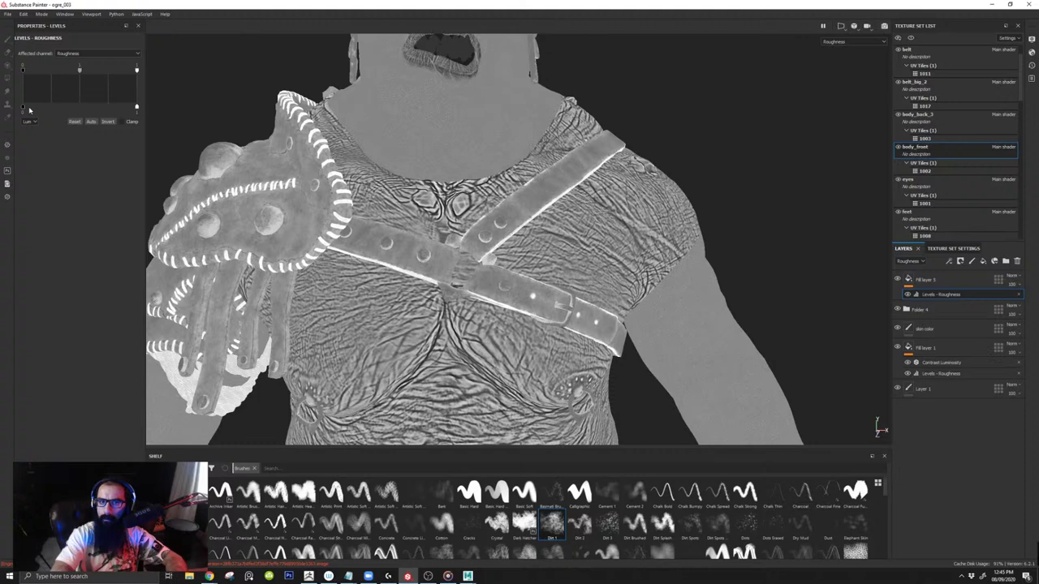
{"action": "left_click", "coordinate": [85, 54]}
{"action": "left_click", "coordinate": [78, 63]}
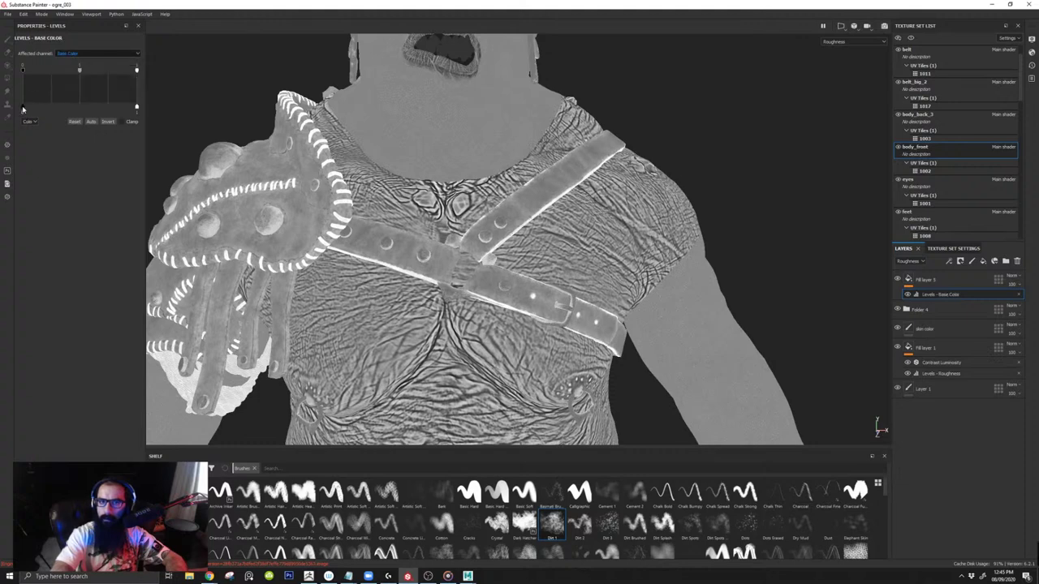
{"action": "left_click", "coordinate": [84, 56]}
{"action": "left_click", "coordinate": [75, 73]}
Step: Narrow the Levels output range to about 0.39 for black and 0.92 for white, and show the ogre in full material
{"action": "mouse_move", "coordinate": [63, 113]}
{"action": "left_mouse_down"}
{"action": "mouse_move", "coordinate": [82, 110]}
{"action": "mouse_move", "coordinate": [68, 108]}
{"action": "left_mouse_up"}
{"action": "left_click_drag", "start_coordinate": [137, 109], "coordinate": [127, 110]}
{"action": "mouse_move", "coordinate": [480, 260]}
{"action": "middle_mouse_down", "text": "alt"}
{"action": "mouse_move", "coordinate": [538, 218]}
{"action": "mouse_move", "coordinate": [476, 274]}
{"action": "middle_mouse_up", "text": "alt"}
{"action": "key", "text": "m"}
{"action": "right_click_drag", "start_coordinate": [476, 273], "coordinate": [422, 94], "text": "alt"}
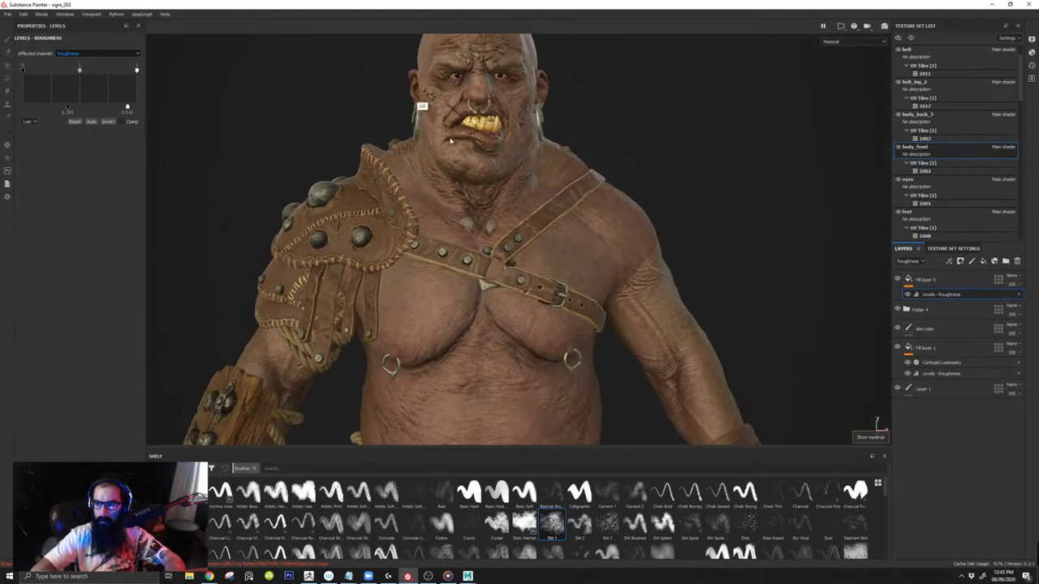
Step: Examine the skin's shine on the ogre's chest, belly and shoulders from several angles in the material view
{"action": "middle_click_drag", "start_coordinate": [482, 335], "coordinate": [452, 170], "text": "alt"}
{"action": "left_click_drag", "start_coordinate": [453, 170], "coordinate": [474, 243], "text": "alt"}
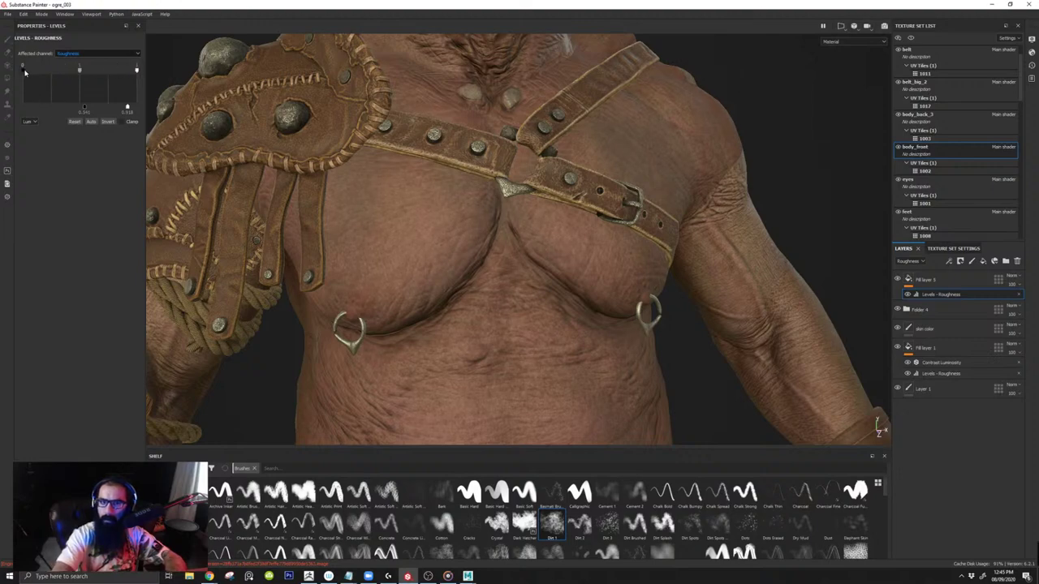
{"action": "right_click_drag", "start_coordinate": [438, 258], "coordinate": [468, 115], "text": "alt"}
{"action": "middle_click_drag", "start_coordinate": [521, 240], "coordinate": [525, 162], "text": "alt"}
{"action": "left_click_drag", "start_coordinate": [525, 162], "coordinate": [595, 158], "text": "alt"}
{"action": "right_click_drag", "start_coordinate": [595, 157], "coordinate": [542, 268], "text": "alt"}
{"action": "left_click_drag", "start_coordinate": [555, 204], "coordinate": [484, 213], "text": "alt"}
{"action": "middle_click_drag", "start_coordinate": [483, 212], "coordinate": [444, 334], "text": "alt"}
Step: Rename the curvature fill layer as roughness
{"action": "left_click", "coordinate": [928, 283]}
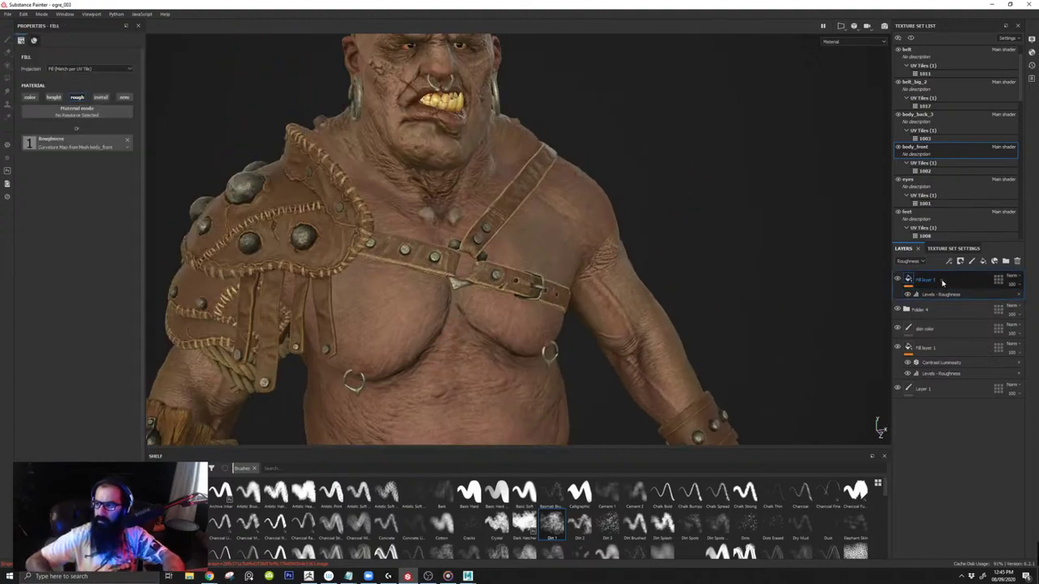
{"action": "double_click", "coordinate": [942, 281]}
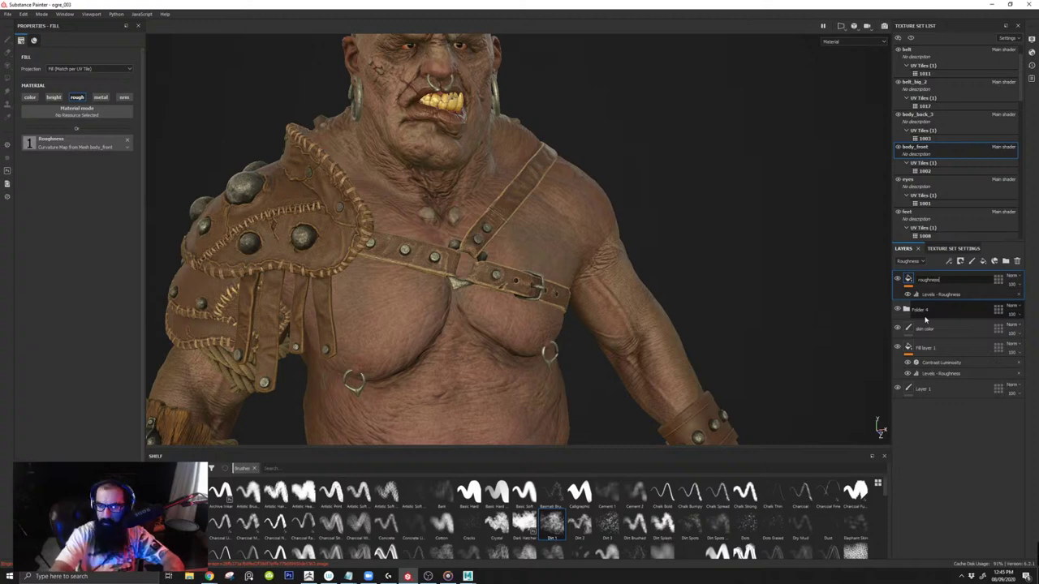
{"action": "key", "text": "Return"}
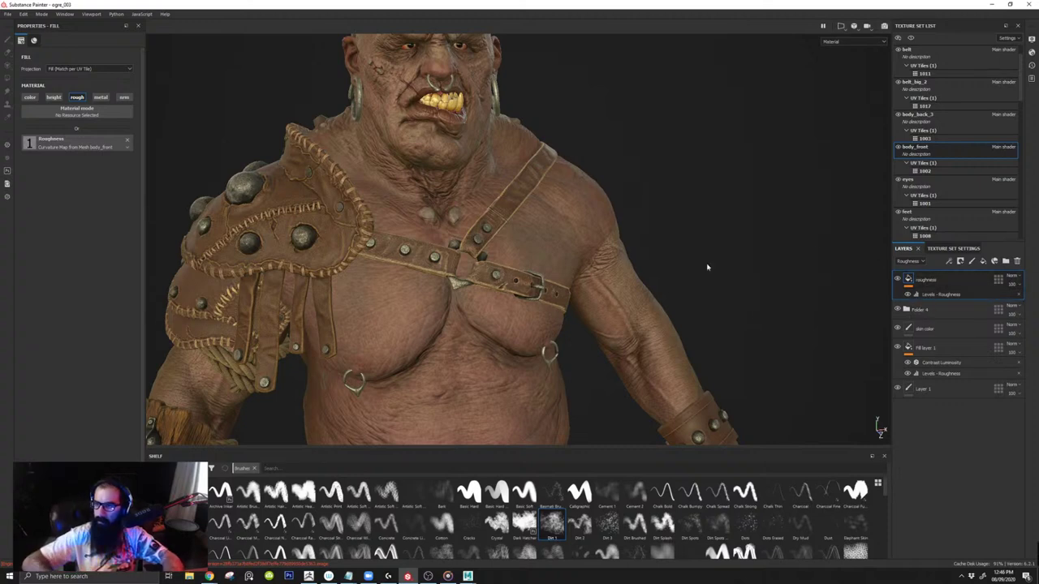
Step: Return to the roughness channel view and make head the active texture set
{"action": "left_click_drag", "start_coordinate": [707, 267], "coordinate": [575, 222], "text": "alt"}
{"action": "key", "text": "c"}
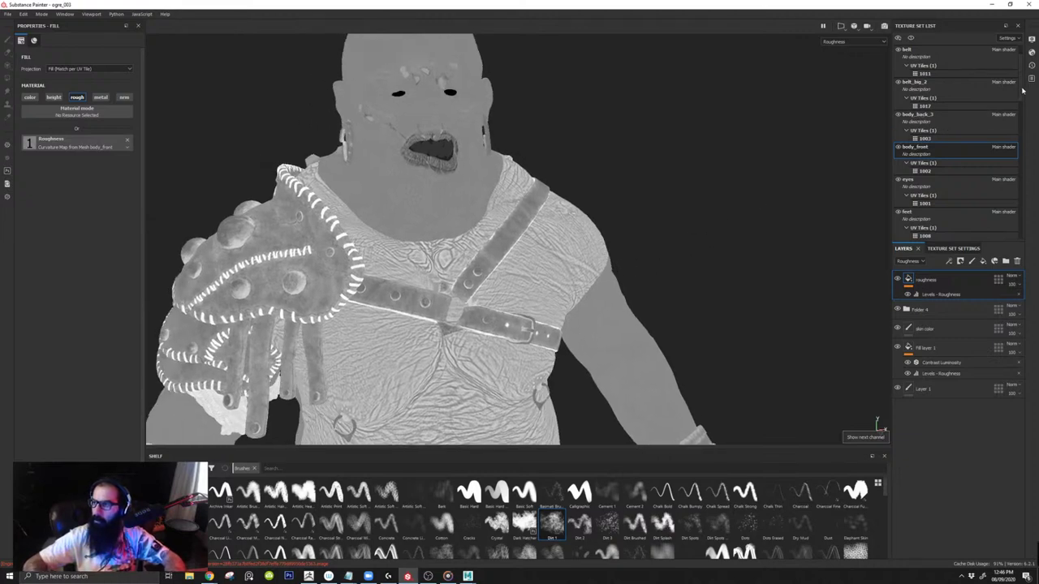
{"action": "scroll", "coordinate": [1022, 94], "scroll_direction": "down", "scroll_amount": 2}
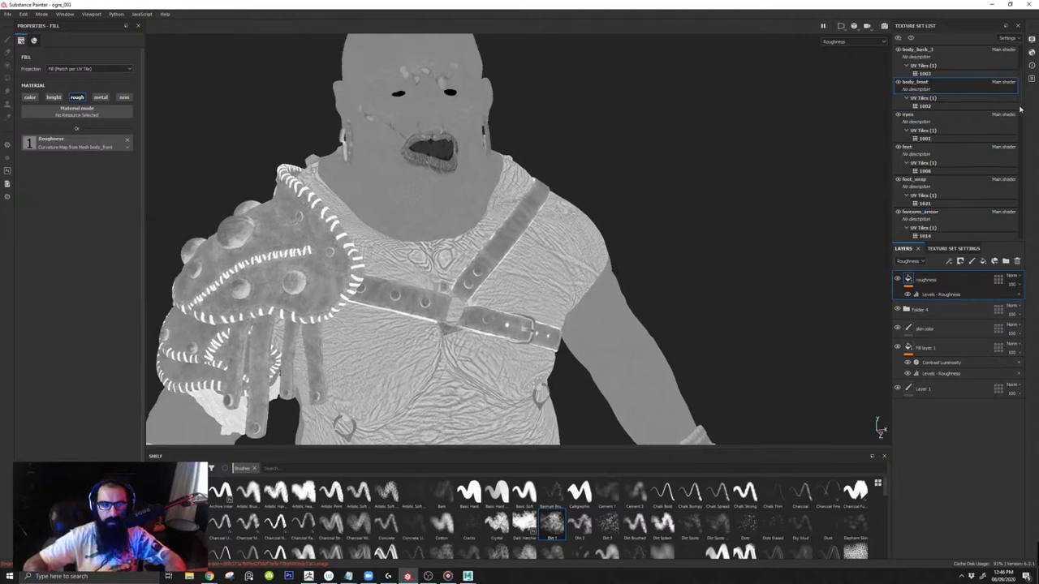
{"action": "scroll", "coordinate": [1021, 93], "scroll_direction": "up", "scroll_amount": 3}
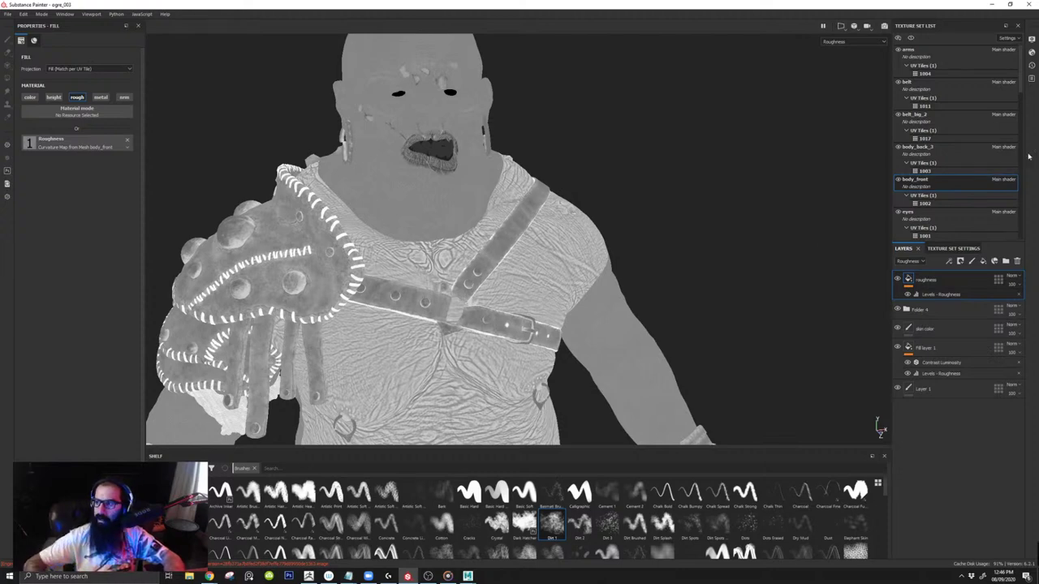
{"action": "scroll", "coordinate": [1022, 80], "scroll_direction": "down", "scroll_amount": 5}
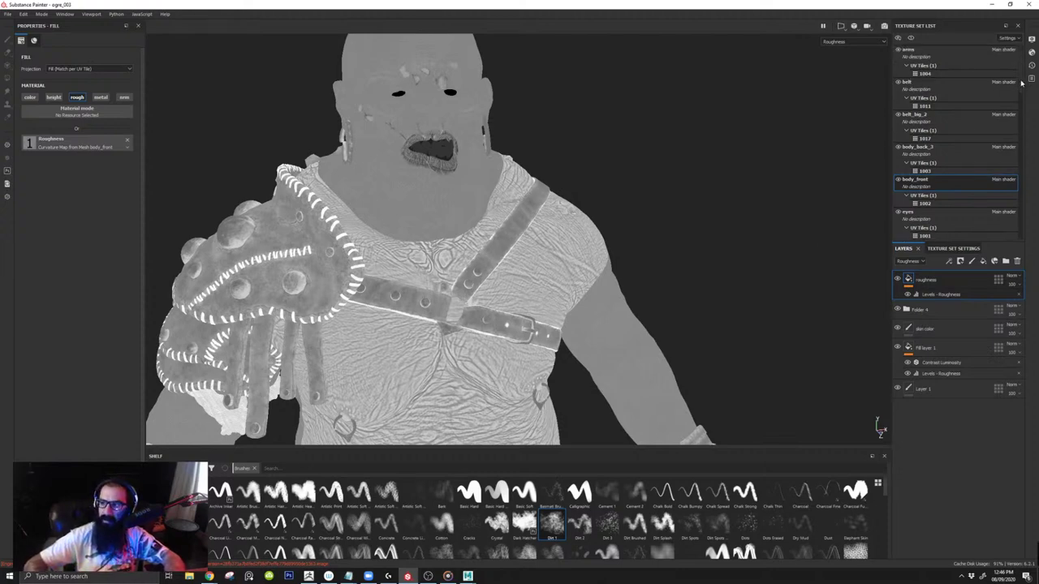
{"action": "scroll", "coordinate": [1015, 111], "scroll_direction": "down", "scroll_amount": 6}
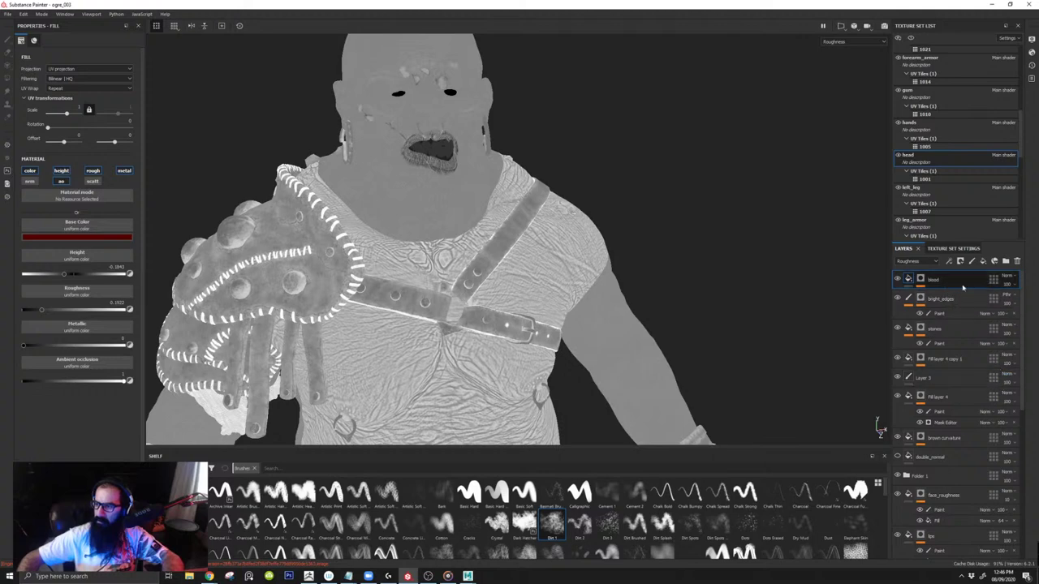
Step: Group all head layers above the bottom Layer 1 into a collapsed folder and paste the roughness fill layer above it
{"action": "scroll", "coordinate": [949, 388], "scroll_direction": "down", "scroll_amount": 5}
{"action": "scroll", "coordinate": [949, 389], "scroll_direction": "down", "scroll_amount": 3}
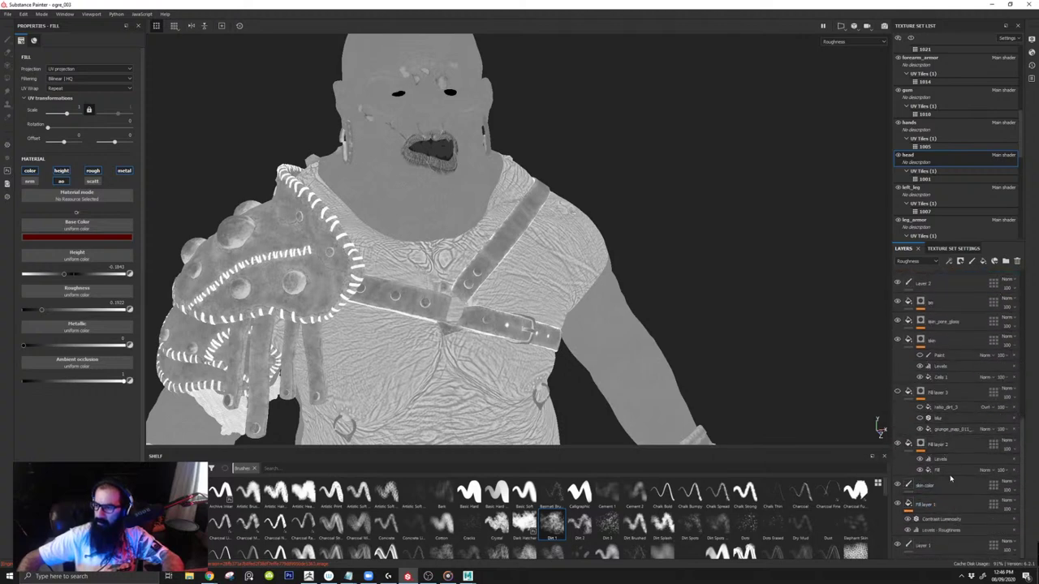
{"action": "key", "text": "ctrl+a"}
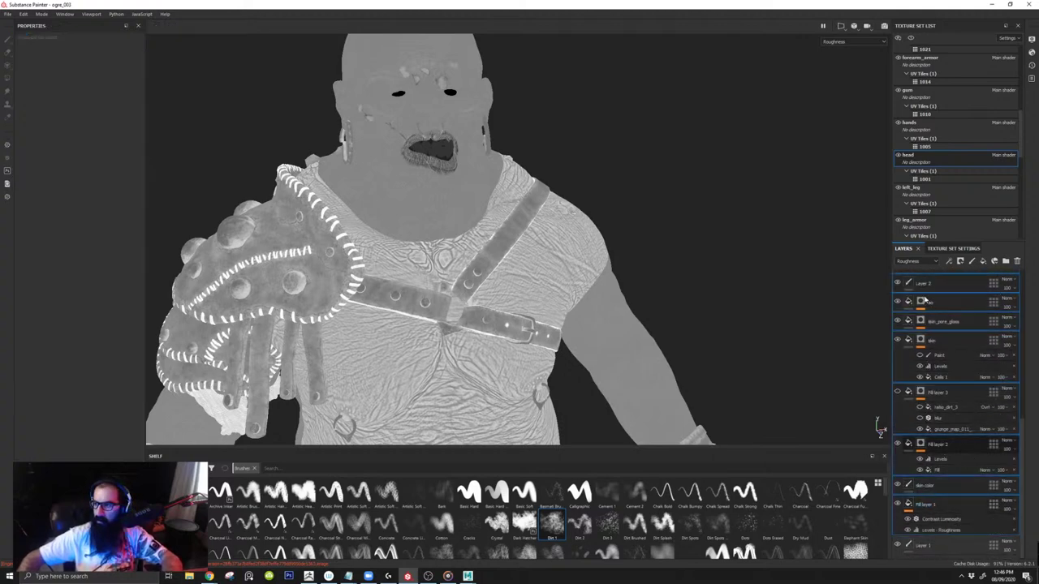
{"action": "key", "text": "ctrl+g"}
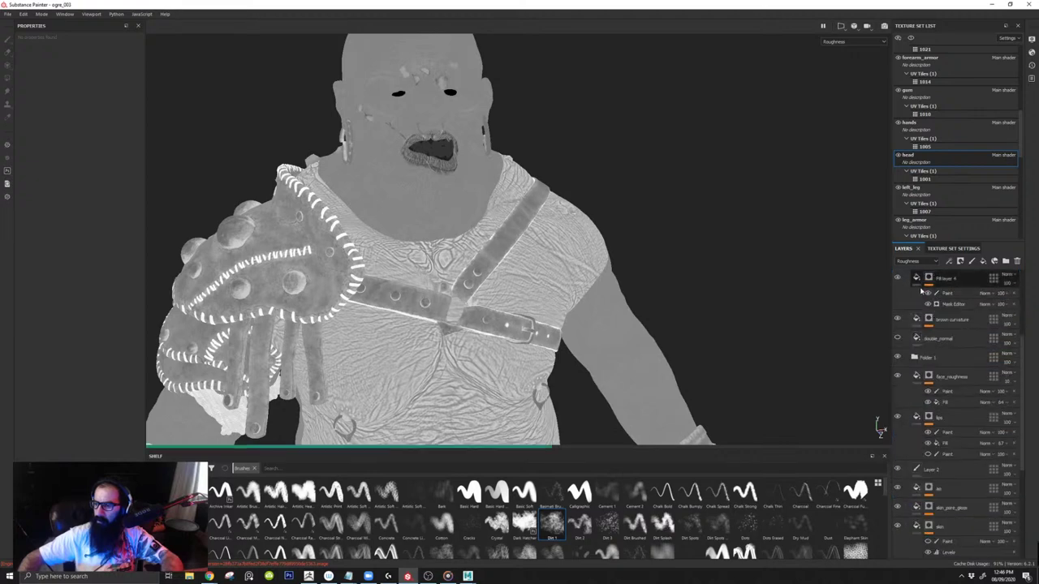
{"action": "left_click", "coordinate": [907, 282]}
{"action": "key", "text": "ctrl+v"}
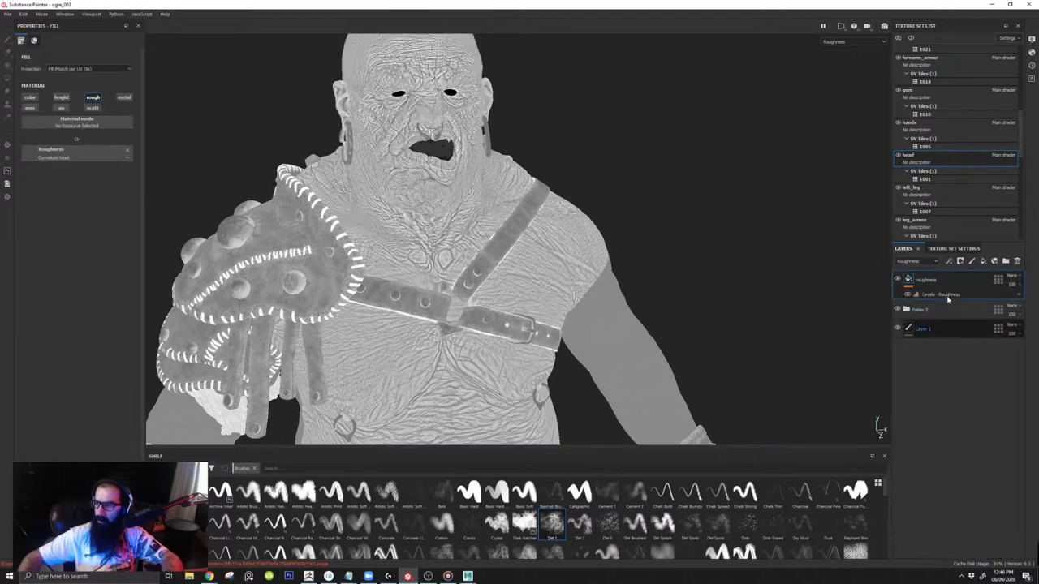
Step: Inspect the curvature detail on the ogre's face and neck up close in the roughness channel and in the full material
{"action": "left_click_drag", "start_coordinate": [517, 139], "coordinate": [457, 178], "text": "alt"}
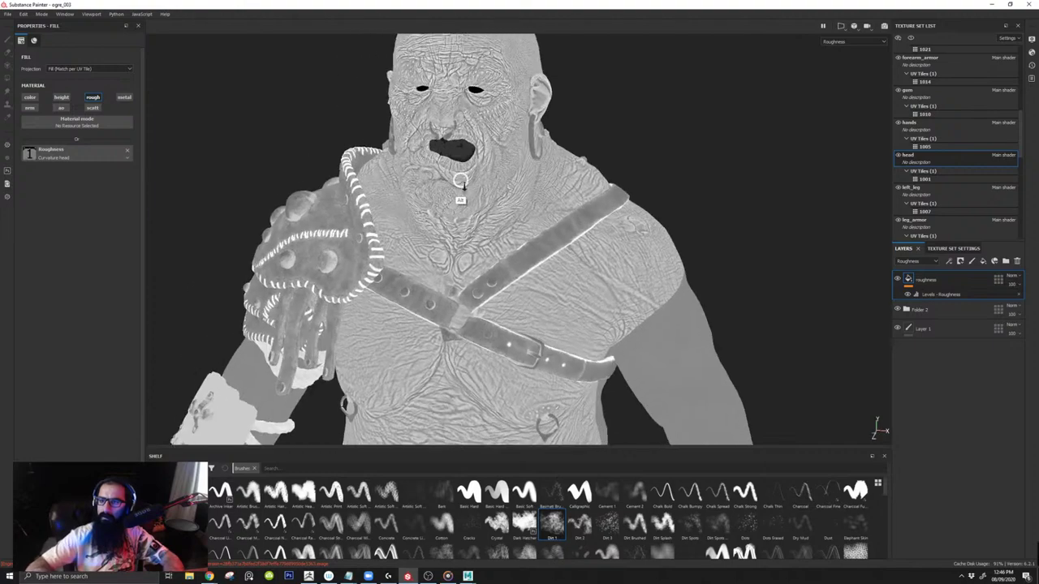
{"action": "right_click_drag", "start_coordinate": [457, 178], "coordinate": [517, 310], "text": "alt"}
{"action": "left_click_drag", "start_coordinate": [517, 310], "coordinate": [486, 198], "text": "alt"}
{"action": "middle_click_drag", "start_coordinate": [485, 215], "coordinate": [530, 242], "text": "alt"}
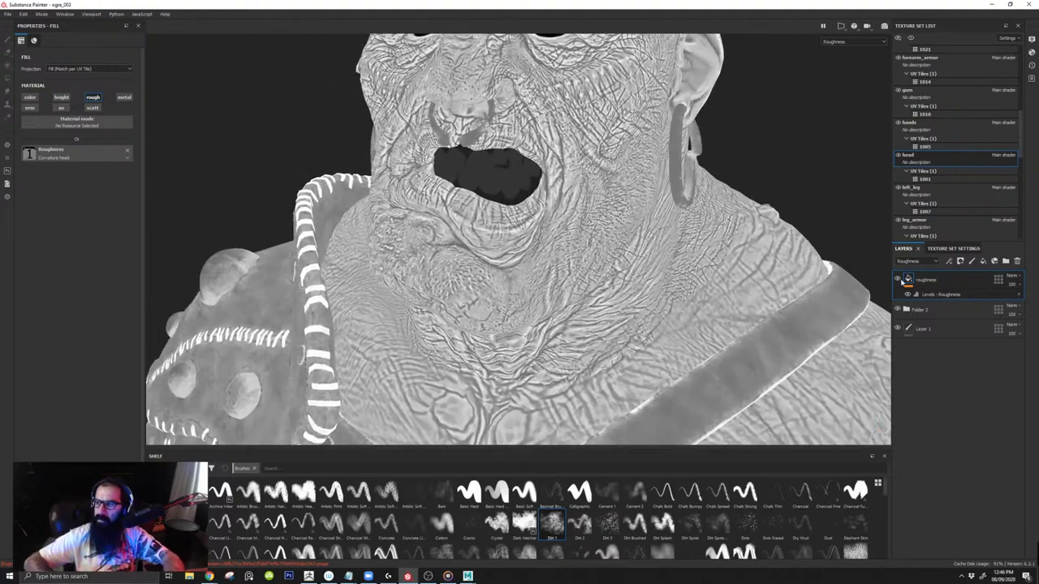
{"action": "key", "text": "m"}
{"action": "left_click_drag", "start_coordinate": [646, 244], "coordinate": [549, 248], "text": "alt"}
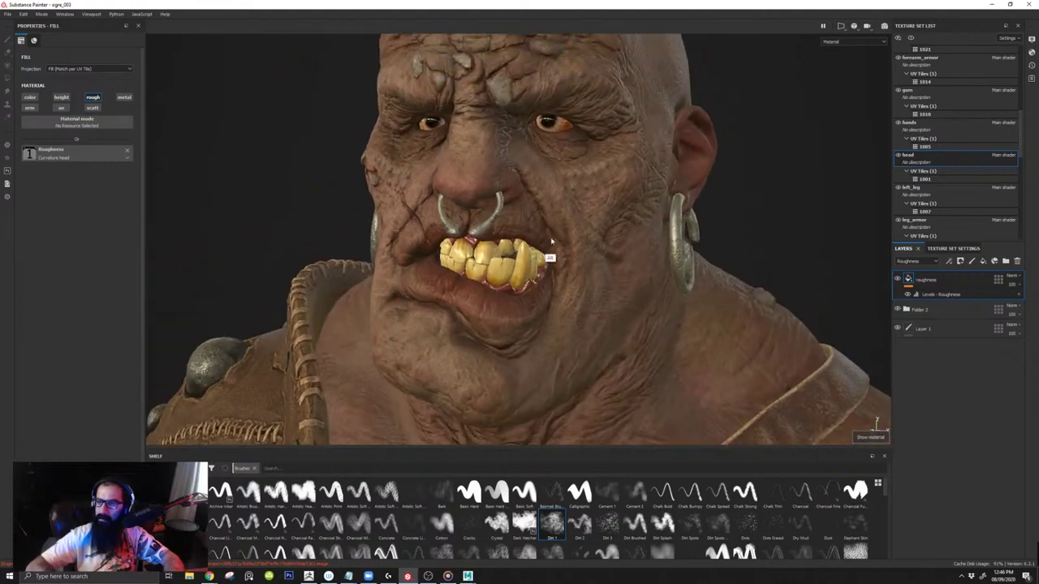
Step: Add a white mask with a paint effect to the head's roughness fill layer
{"action": "right_click", "coordinate": [926, 284]}
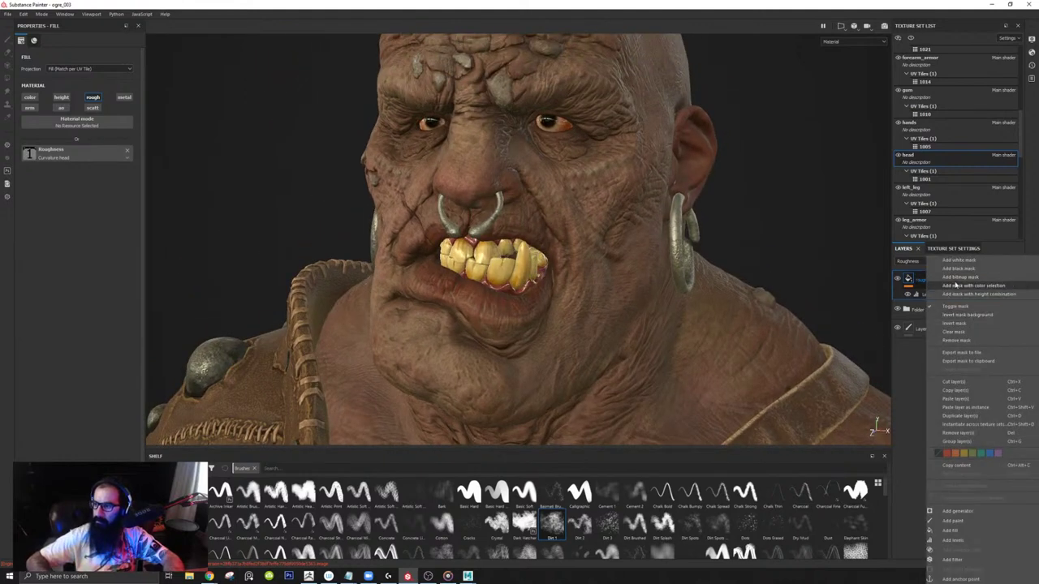
{"action": "left_click", "coordinate": [965, 268]}
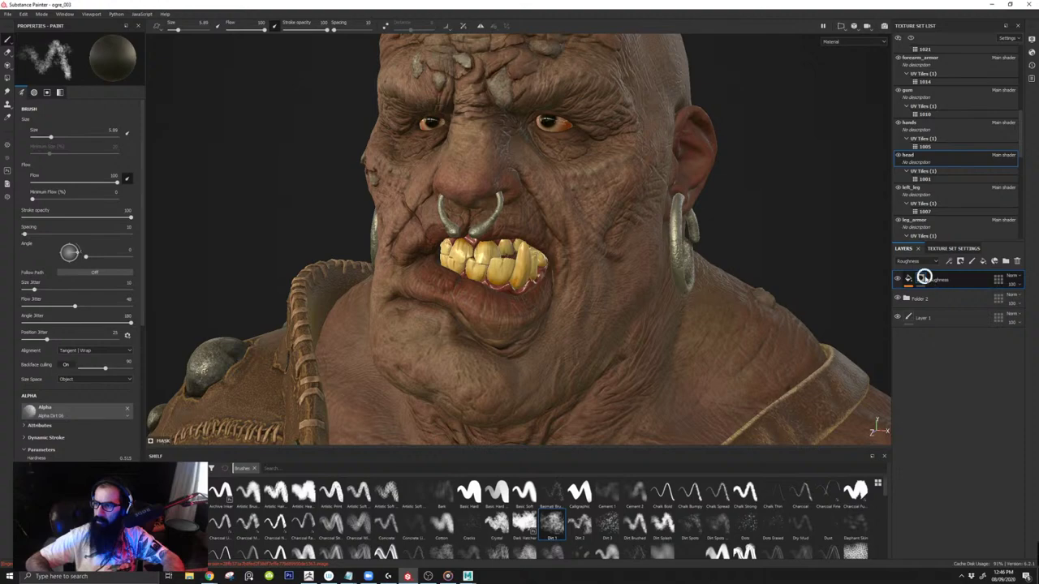
{"action": "right_click", "coordinate": [924, 277]}
{"action": "left_click", "coordinate": [970, 447]}
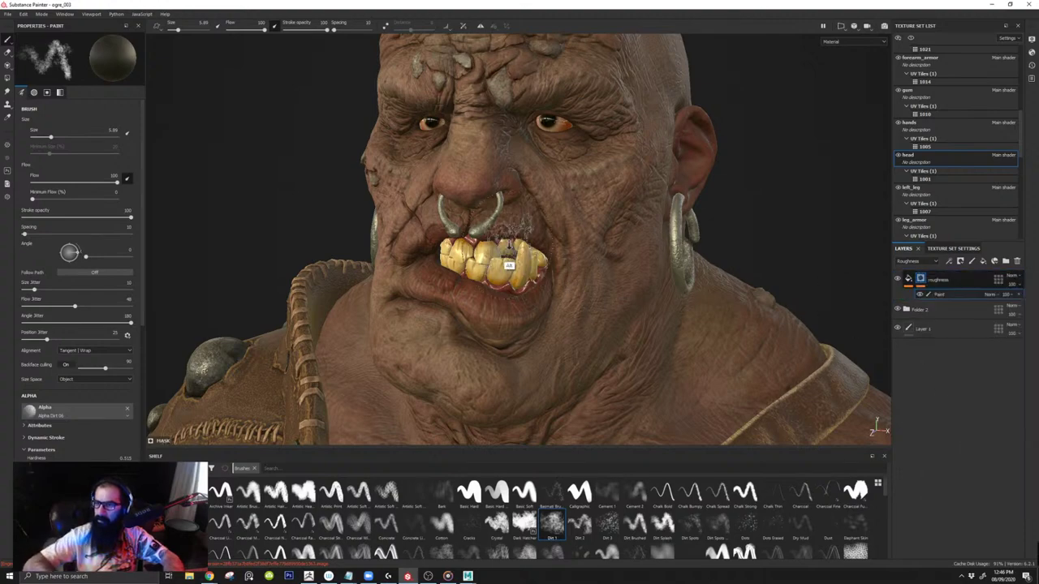
Step: Invert the brush to black, reduce its size to about 1.23 and mask the roughness layer off the ogre's lips
{"action": "mouse_move", "coordinate": [509, 246]}
{"action": "right_mouse_down", "text": "alt"}
{"action": "mouse_move", "coordinate": [492, 319]}
{"action": "mouse_move", "coordinate": [465, 314]}
{"action": "right_mouse_up", "text": "alt"}
{"action": "key", "text": "x"}
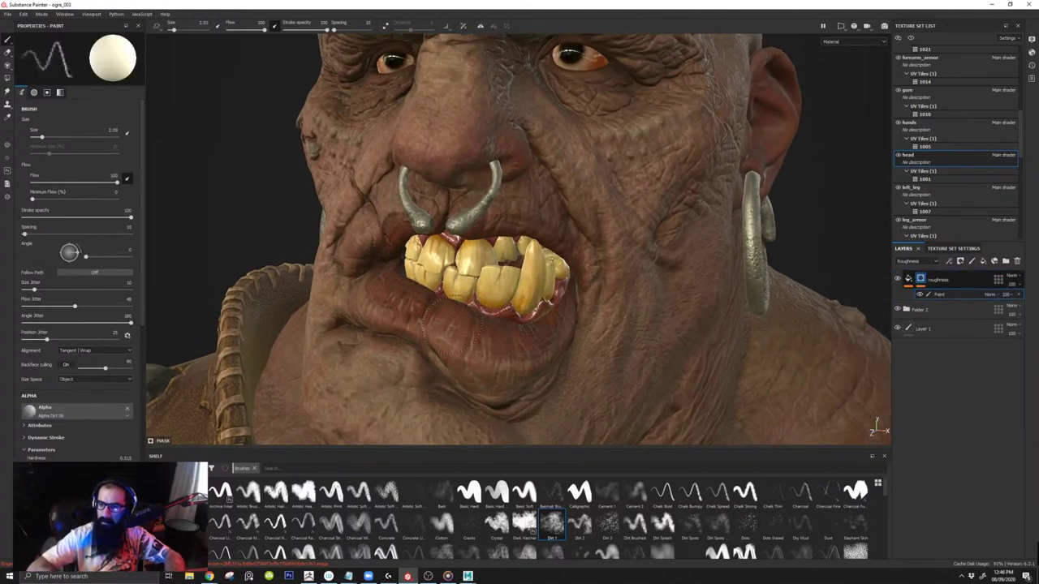
{"action": "left_click_drag", "start_coordinate": [457, 328], "coordinate": [469, 337], "text": "alt"}
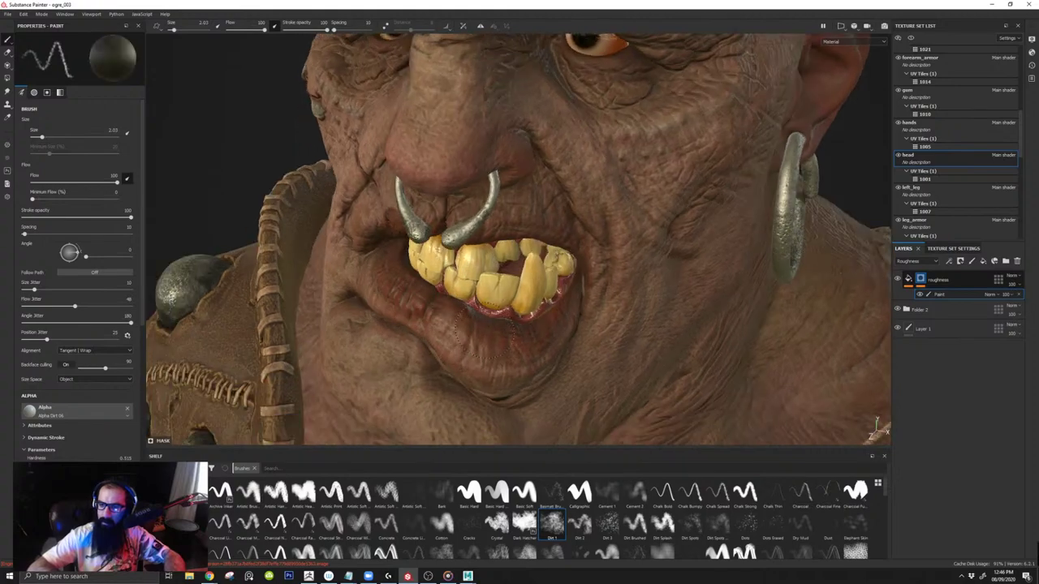
{"action": "left_click_drag", "start_coordinate": [560, 321], "coordinate": [572, 244], "text": "alt"}
{"action": "left_click_drag", "start_coordinate": [426, 223], "coordinate": [573, 235], "text": "alt"}
{"action": "right_click_drag", "start_coordinate": [466, 237], "coordinate": [452, 237], "text": "ctrl"}
{"action": "left_click_drag", "start_coordinate": [452, 237], "coordinate": [399, 250]}
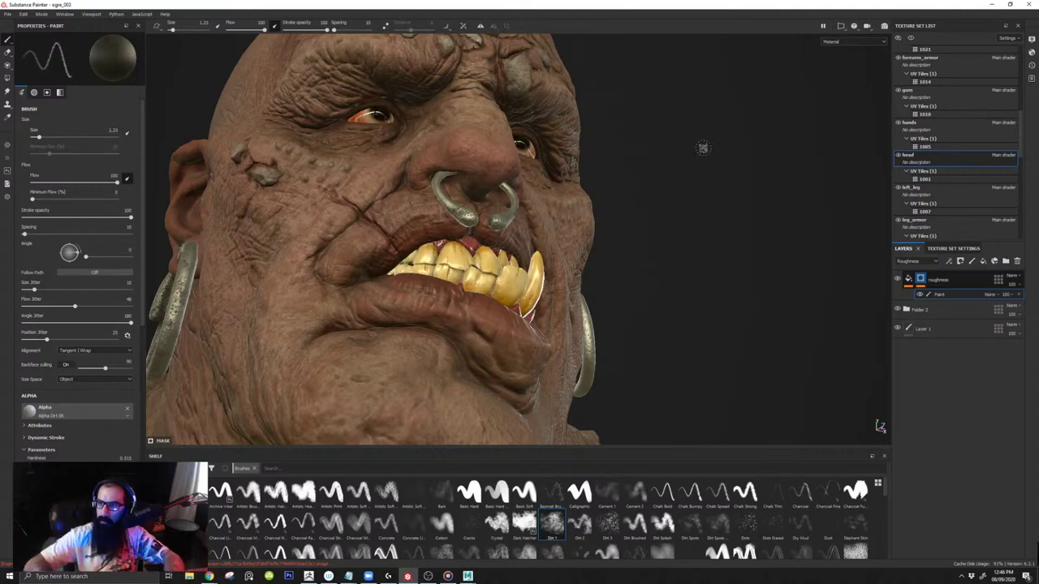
Step: Display the roughness channel and paint the upper lip out of the roughness layer's mask
{"action": "key", "text": "c"}
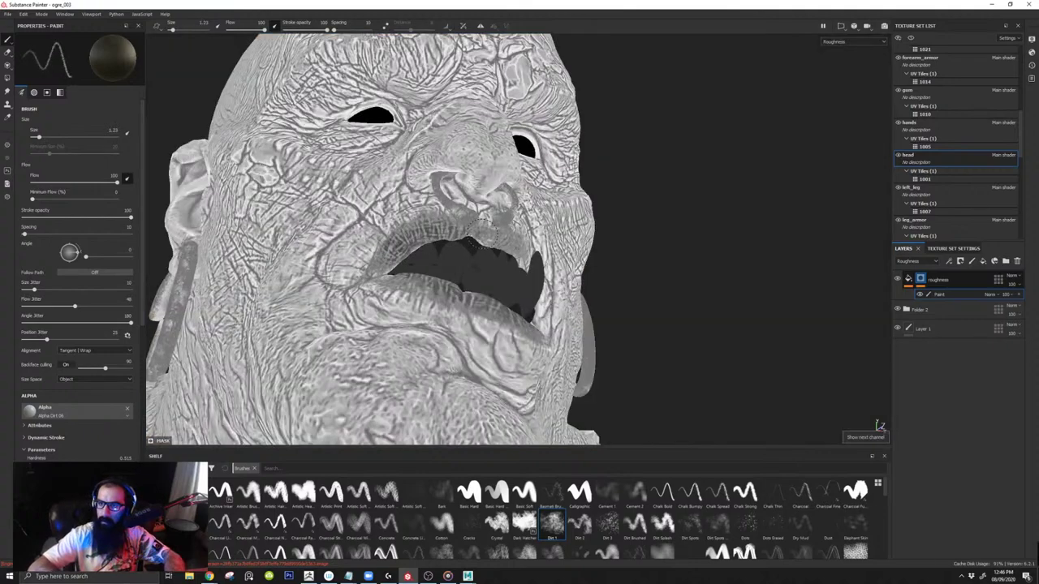
{"action": "left_click_drag", "start_coordinate": [529, 255], "coordinate": [464, 255], "text": "alt"}
{"action": "right_click_drag", "start_coordinate": [464, 255], "coordinate": [489, 250], "text": "alt"}
{"action": "mouse_move", "coordinate": [479, 245]}
{"action": "left_mouse_down"}
{"action": "mouse_move", "coordinate": [500, 242]}
{"action": "mouse_move", "coordinate": [529, 258]}
{"action": "left_mouse_up"}
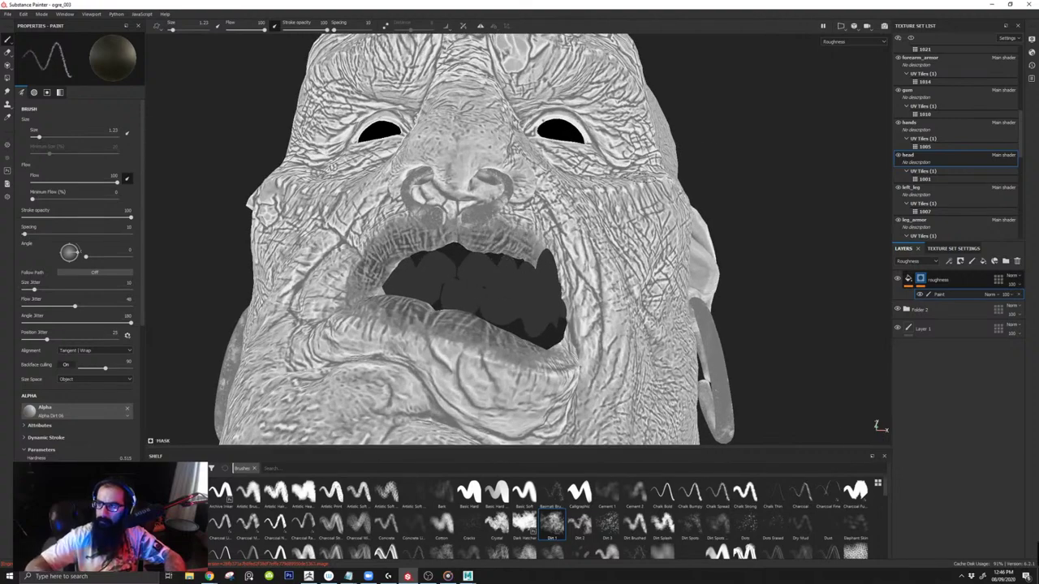
Step: Isolate the head texture set and mask the remaining roughness off the lip edges around the open mouth
{"action": "left_click", "coordinate": [912, 38]}
{"action": "left_click_drag", "start_coordinate": [593, 312], "coordinate": [496, 258], "text": "alt"}
{"action": "left_click_drag", "start_coordinate": [497, 250], "coordinate": [562, 295]}
{"action": "mouse_move", "coordinate": [565, 305]}
{"action": "left_mouse_down", "text": "alt"}
{"action": "mouse_move", "coordinate": [574, 354]}
{"action": "mouse_move", "coordinate": [557, 354]}
{"action": "mouse_move", "coordinate": [516, 408]}
{"action": "left_mouse_up", "text": "alt"}
{"action": "left_click_drag", "start_coordinate": [554, 302], "coordinate": [565, 334], "text": "alt"}
{"action": "left_click_drag", "start_coordinate": [610, 282], "coordinate": [560, 345]}
Step: Enlarge the brush to about 2.64 and mask the inner edge of the lips at the mouth corner
{"action": "mouse_move", "coordinate": [469, 291]}
{"action": "left_mouse_down", "text": "alt"}
{"action": "mouse_move", "coordinate": [497, 294]}
{"action": "mouse_move", "coordinate": [421, 236]}
{"action": "left_mouse_up", "text": "alt"}
{"action": "left_click_drag", "start_coordinate": [413, 255], "coordinate": [505, 251], "text": "alt"}
{"action": "right_click_drag", "start_coordinate": [463, 257], "coordinate": [479, 258], "text": "ctrl"}
{"action": "left_click_drag", "start_coordinate": [456, 247], "coordinate": [464, 262]}
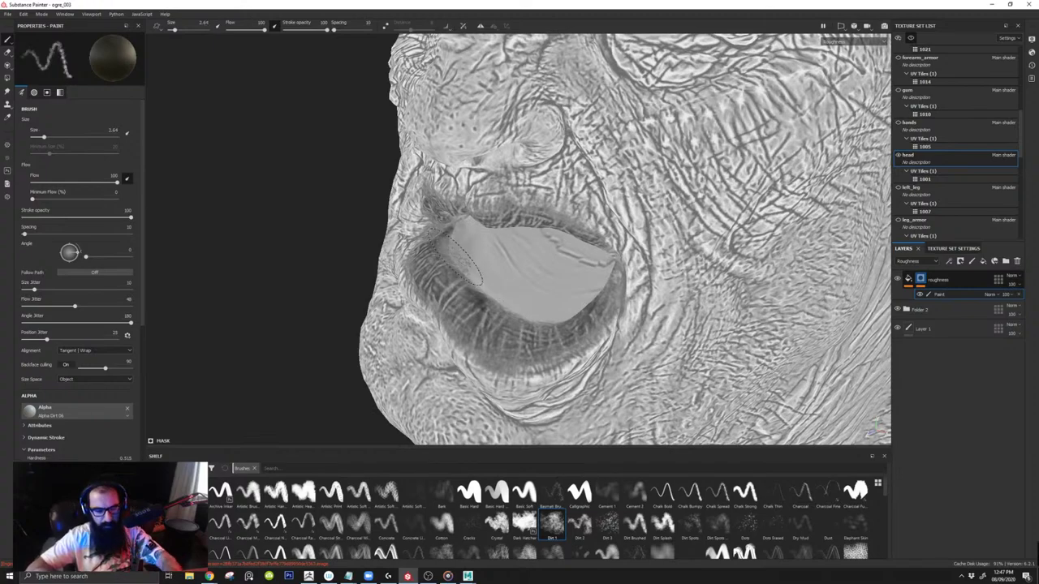
Step: In the 2D view, fill the inner-mouth UV island black in the roughness mask with Polygon Fill, then return to a larger paint brush
{"action": "key", "text": "F3"}
{"action": "right_click_drag", "start_coordinate": [490, 280], "coordinate": [442, 97], "text": "alt"}
{"action": "mouse_move", "coordinate": [491, 65]}
{"action": "middle_mouse_down", "text": "alt"}
{"action": "mouse_move", "coordinate": [468, 236]}
{"action": "mouse_move", "coordinate": [478, 277]}
{"action": "middle_mouse_up", "text": "alt"}
{"action": "right_click_drag", "start_coordinate": [450, 257], "coordinate": [460, 272], "text": "alt"}
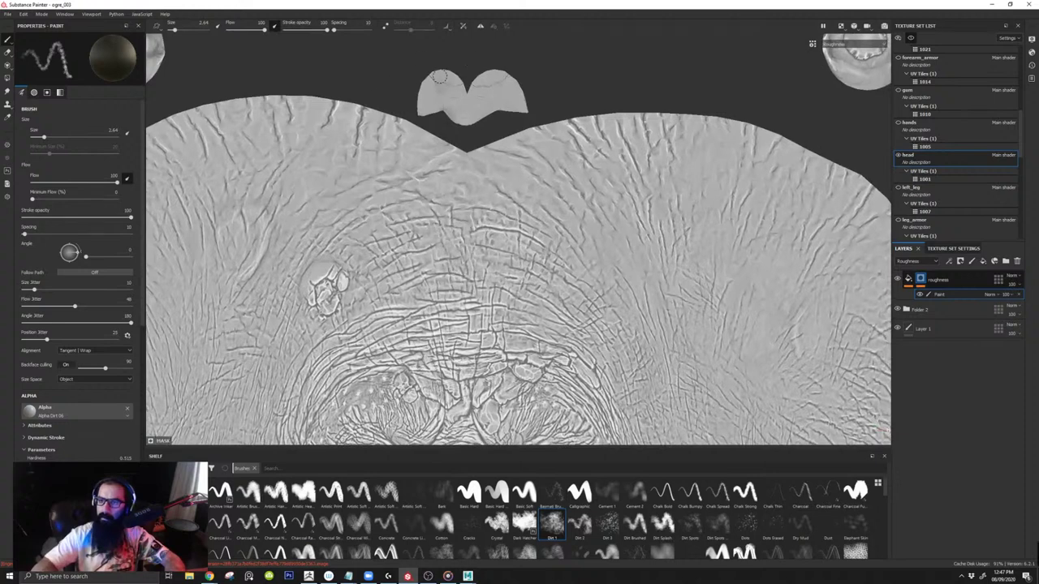
{"action": "right_click_drag", "start_coordinate": [449, 89], "coordinate": [457, 87], "text": "ctrl"}
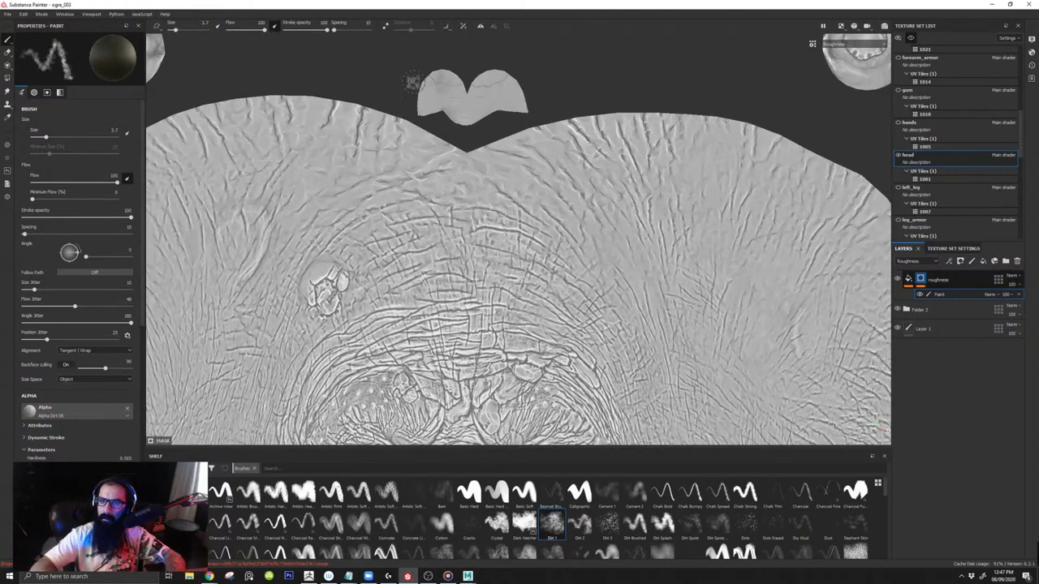
{"action": "left_click", "coordinate": [8, 79]}
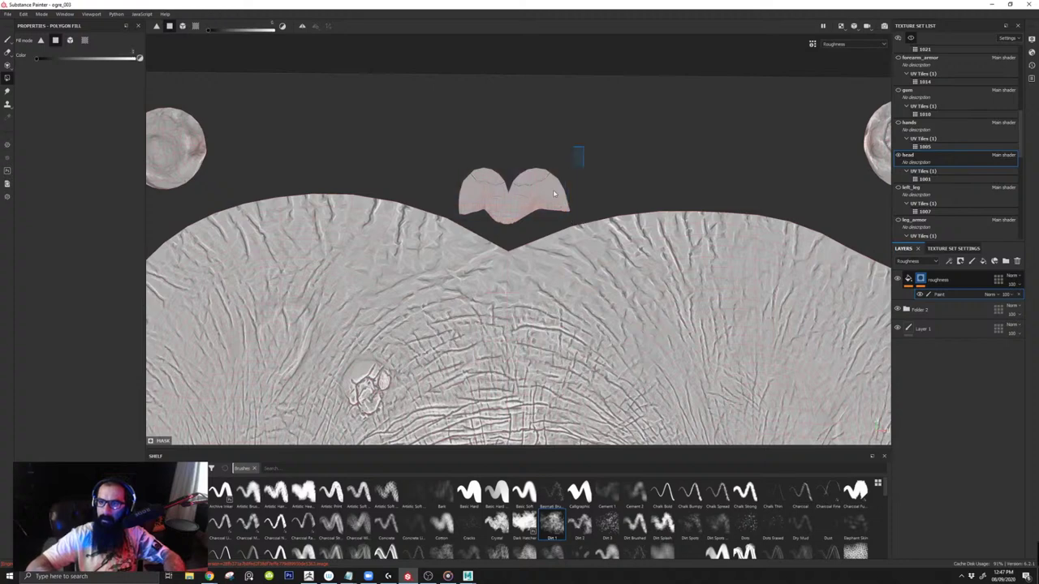
{"action": "left_click_drag", "start_coordinate": [555, 194], "coordinate": [471, 212]}
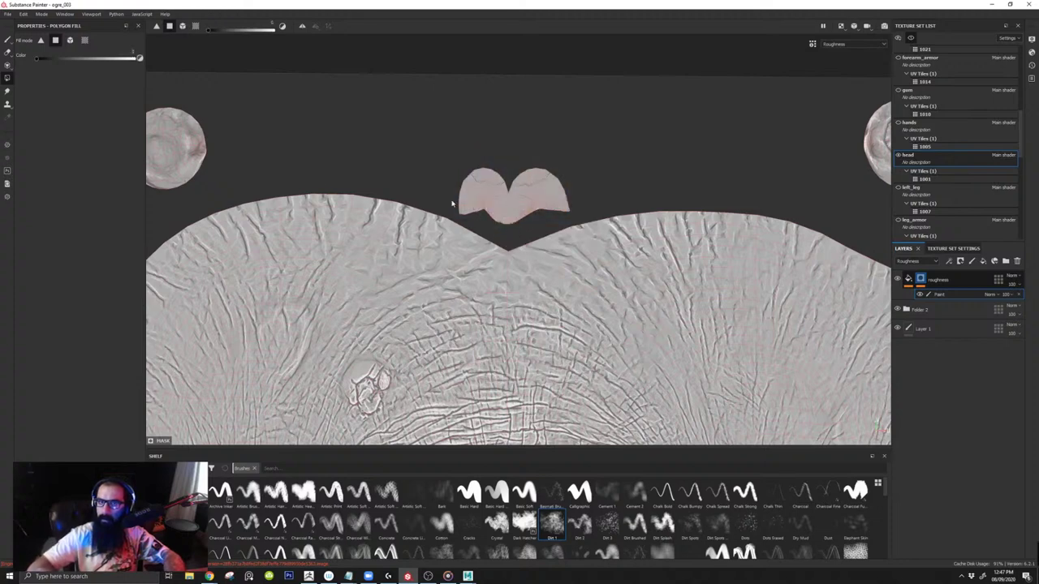
{"action": "left_click", "coordinate": [8, 40]}
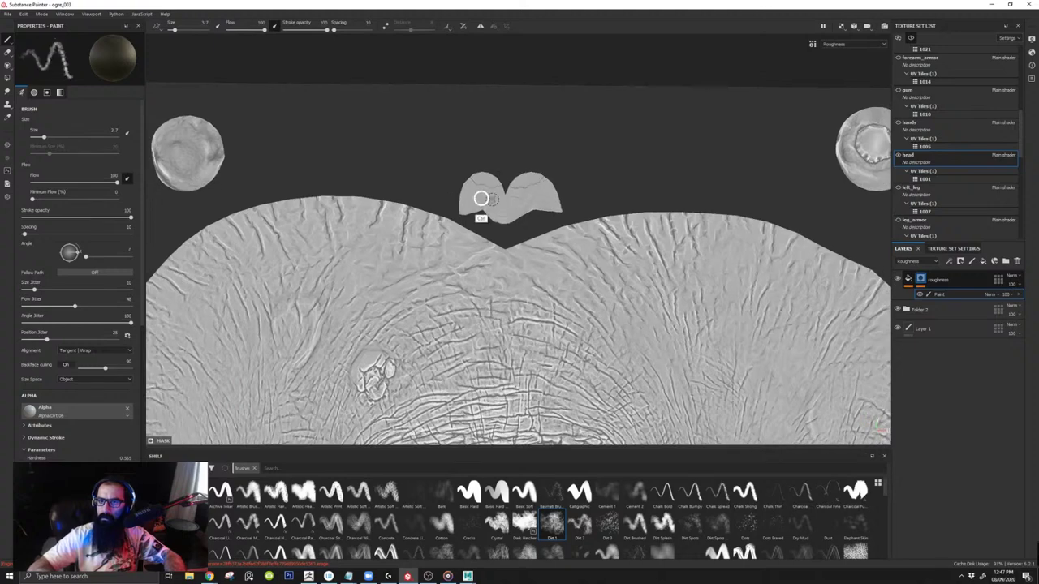
{"action": "right_click_drag", "start_coordinate": [504, 187], "coordinate": [559, 195], "text": "ctrl"}
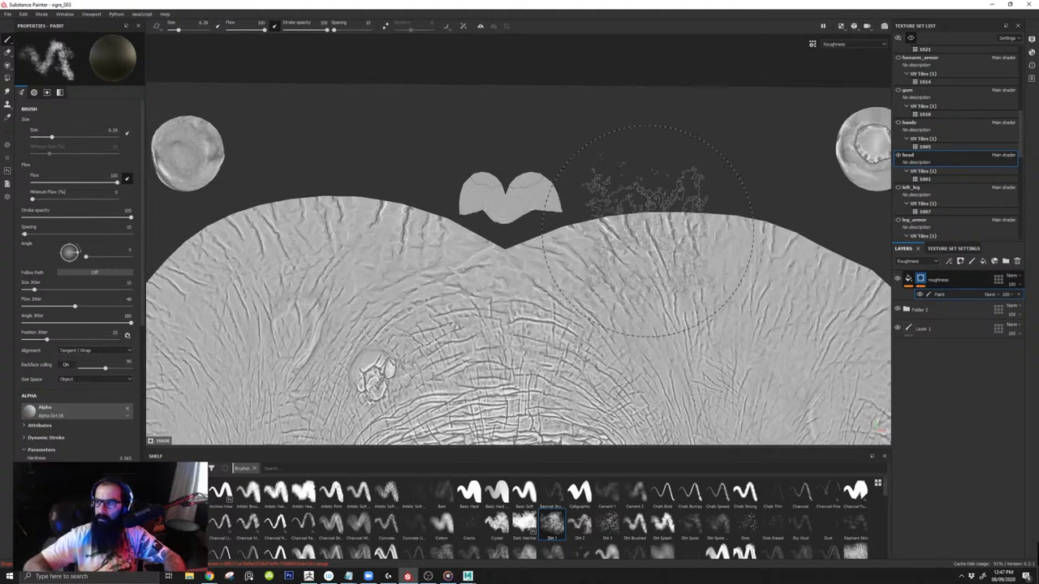
Step: Add a fill layer above the roughness layer, keep only its roughness channel and set the roughness to about 0.2244
{"action": "left_click", "coordinate": [922, 280]}
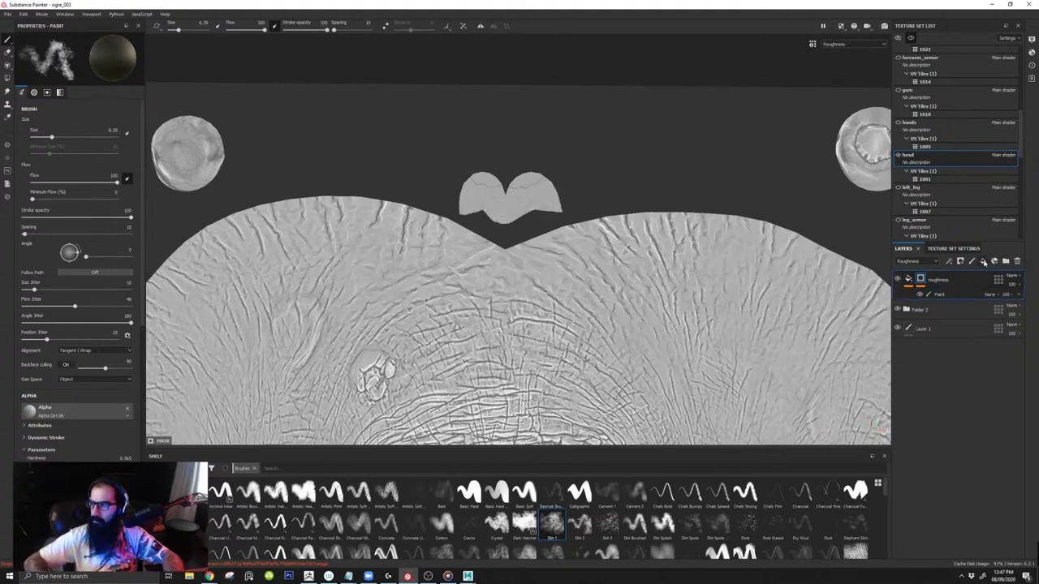
{"action": "left_click", "coordinate": [984, 261]}
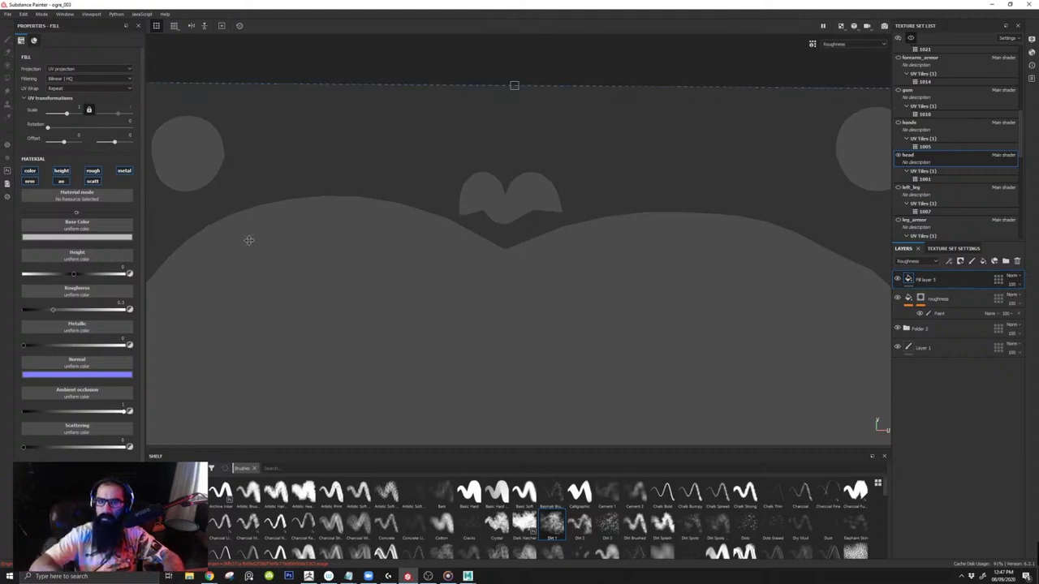
{"action": "left_click", "coordinate": [30, 171]}
{"action": "left_click", "coordinate": [61, 171]}
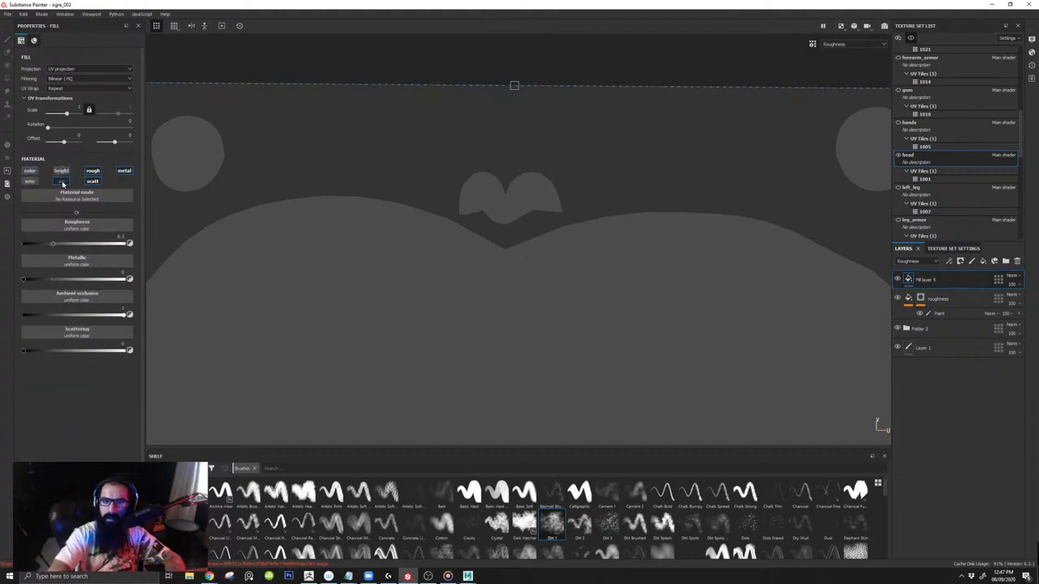
{"action": "left_click", "coordinate": [123, 172]}
{"action": "mouse_move", "coordinate": [56, 244]}
{"action": "left_mouse_down"}
{"action": "mouse_move", "coordinate": [146, 259]}
{"action": "mouse_move", "coordinate": [20, 252]}
{"action": "mouse_move", "coordinate": [58, 252]}
{"action": "mouse_move", "coordinate": [43, 253]}
{"action": "left_mouse_up"}
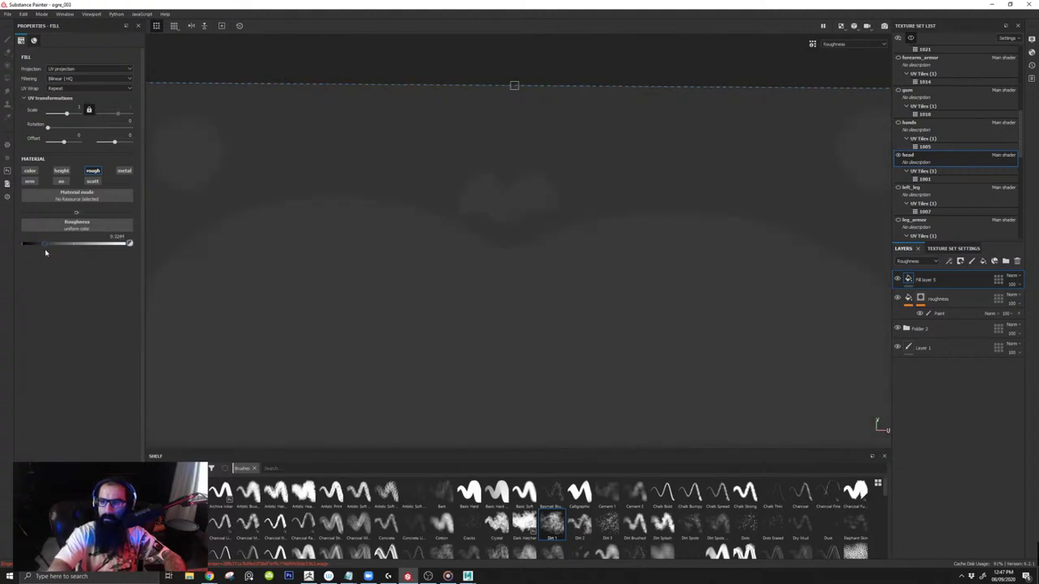
Step: Add a white mask with a paint effect to the new fill layer
{"action": "right_click", "coordinate": [934, 278]}
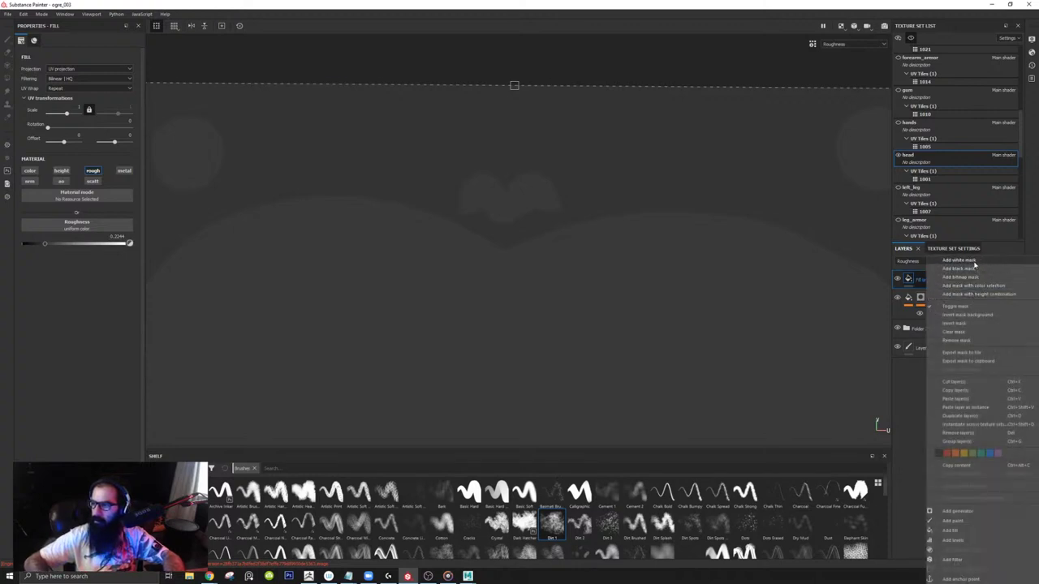
{"action": "left_click", "coordinate": [974, 260]}
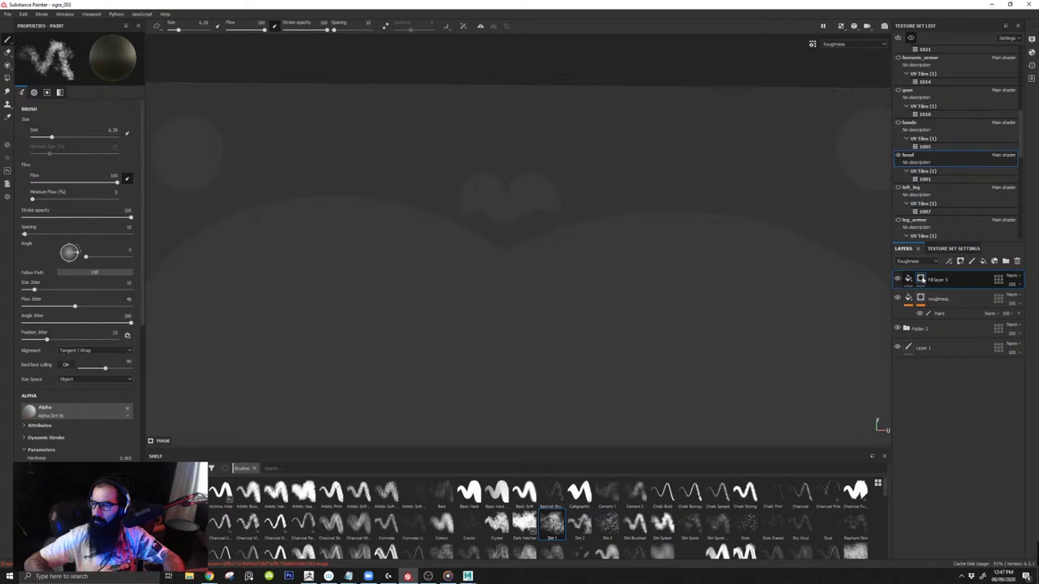
{"action": "right_click", "coordinate": [922, 278]}
{"action": "left_click", "coordinate": [934, 442]}
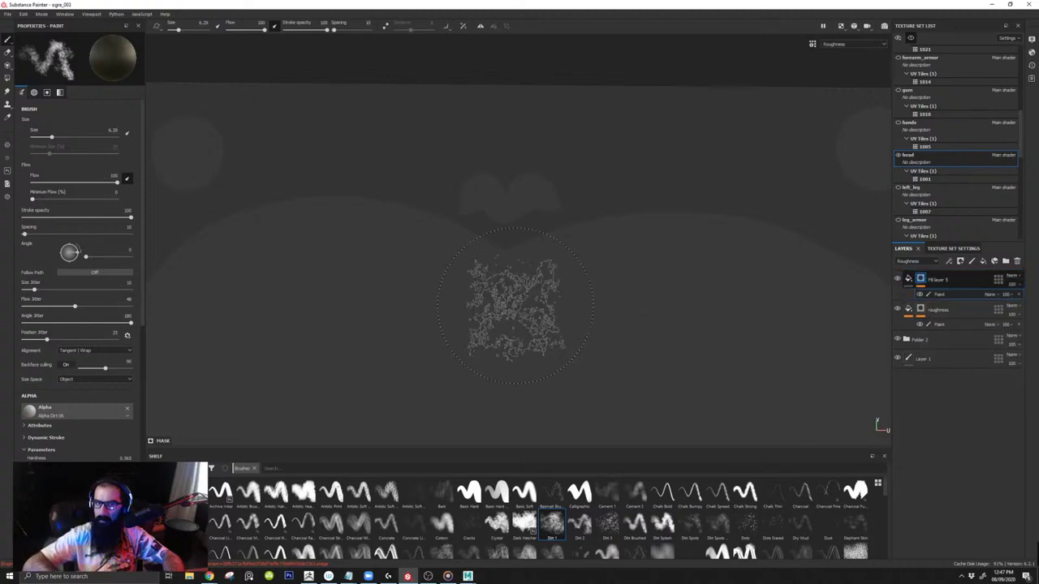
Step: Fill the main head UV shell black in the new layer's mask with Polygon Fill, leaving the mouth and eye-socket islands unmasked
{"action": "left_click", "coordinate": [8, 78]}
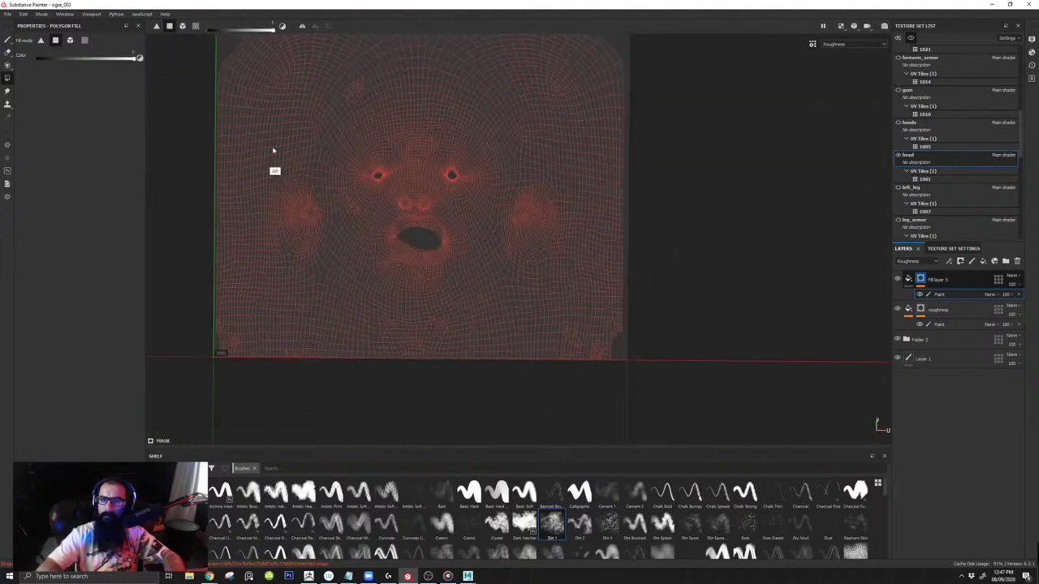
{"action": "right_click_drag", "start_coordinate": [273, 150], "coordinate": [252, 224], "text": "alt"}
{"action": "middle_click_drag", "start_coordinate": [252, 224], "coordinate": [246, 279], "text": "alt"}
{"action": "left_click_drag", "start_coordinate": [203, 420], "coordinate": [569, 112]}
{"action": "left_click_drag", "start_coordinate": [505, 115], "coordinate": [261, 90]}
{"action": "middle_click_drag", "start_coordinate": [305, 135], "coordinate": [312, 235], "text": "alt"}
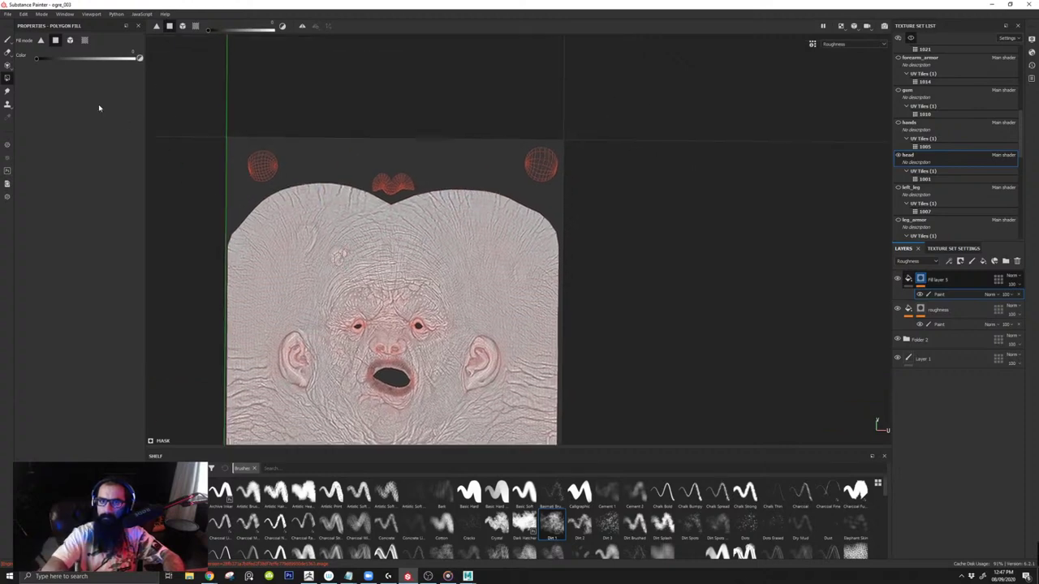
Step: Return to the 3D view with the Paint tool and show all texture sets again
{"action": "key", "text": "F2"}
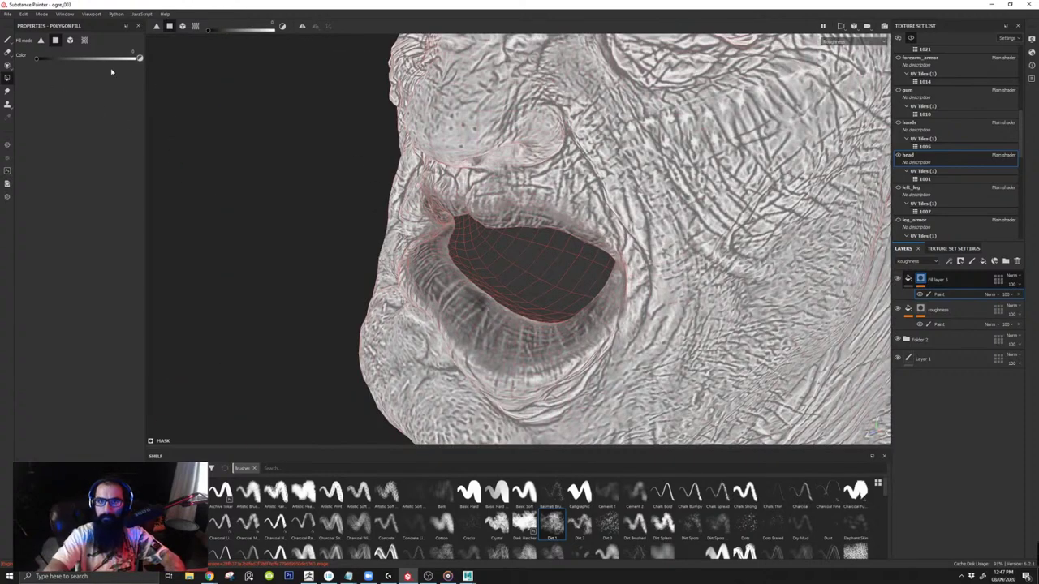
{"action": "left_click", "coordinate": [7, 39]}
{"action": "right_click_drag", "start_coordinate": [455, 332], "coordinate": [737, 63], "text": "alt"}
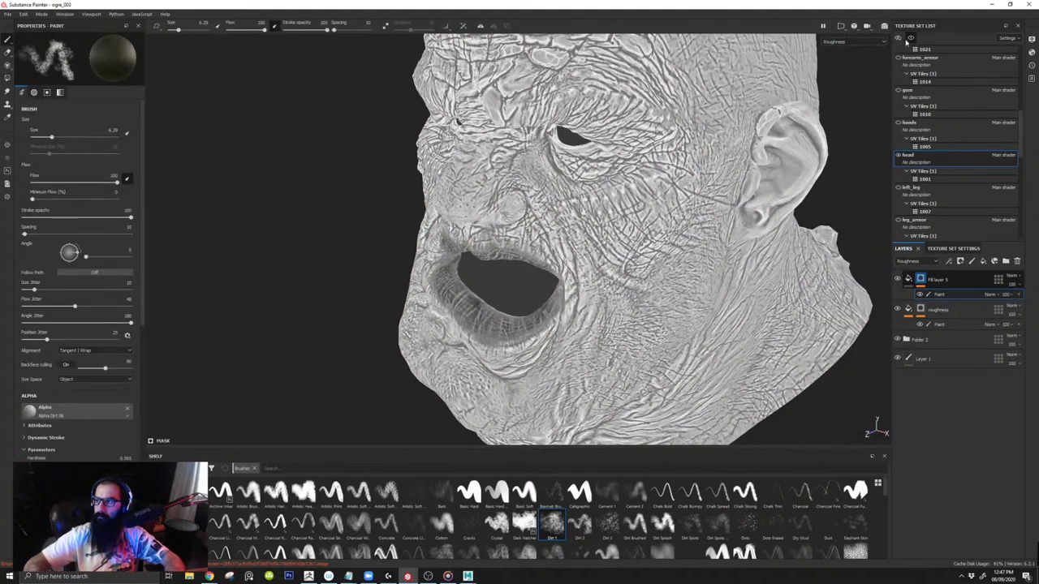
{"action": "left_click", "coordinate": [912, 39]}
Step: Inspect the ogre's face, lips and neck in the full material from several angles
{"action": "right_click_drag", "start_coordinate": [811, 143], "coordinate": [601, 206], "text": "alt"}
{"action": "left_click_drag", "start_coordinate": [601, 206], "coordinate": [581, 199], "text": "alt"}
{"action": "key", "text": "m"}
{"action": "right_click_drag", "start_coordinate": [572, 203], "coordinate": [531, 216], "text": "alt"}
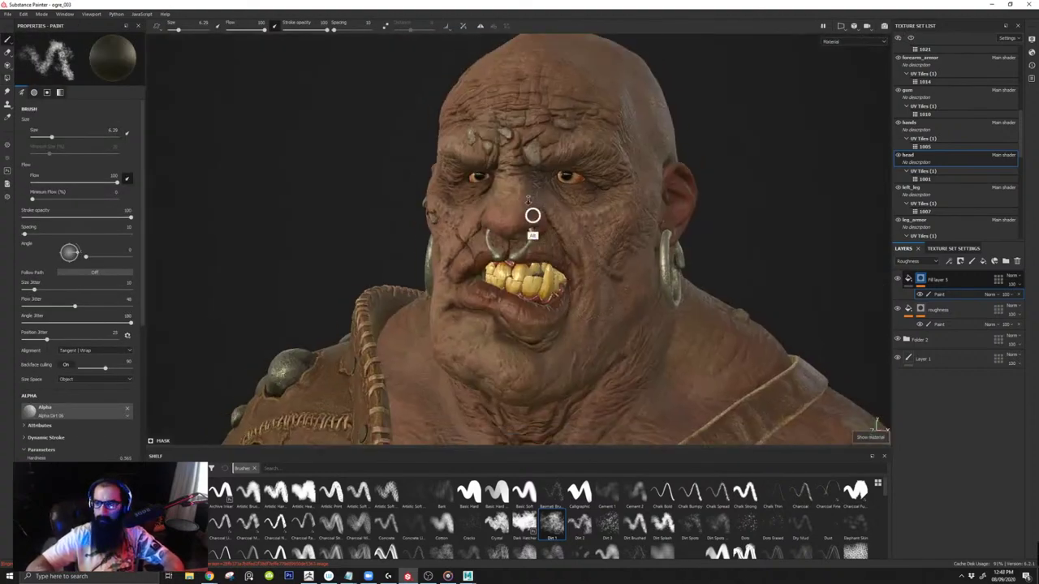
{"action": "left_click_drag", "start_coordinate": [531, 216], "coordinate": [592, 220], "text": "alt"}
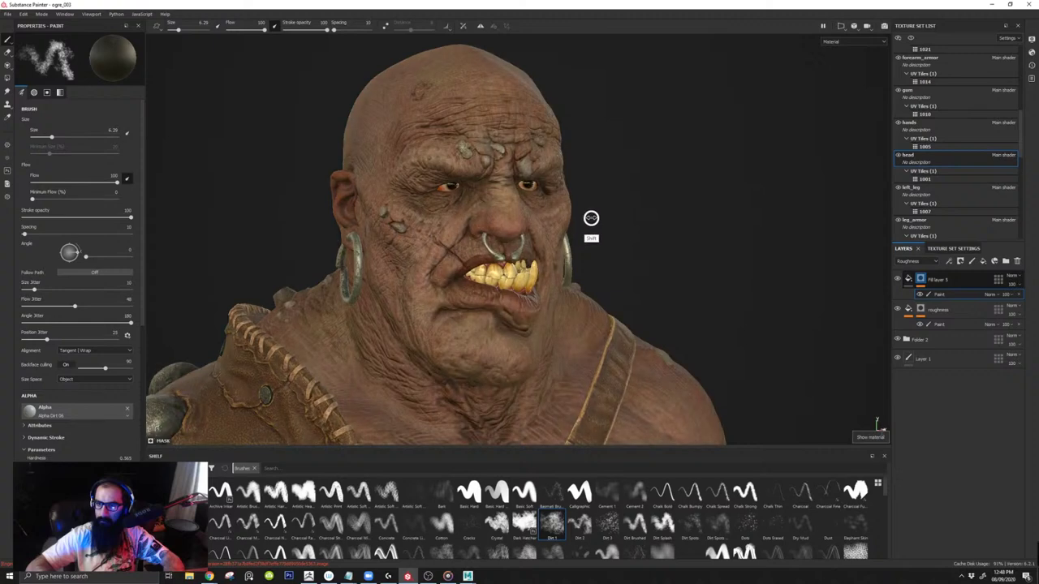
{"action": "middle_click_drag", "start_coordinate": [538, 269], "coordinate": [577, 188], "text": "alt"}
{"action": "right_click_drag", "start_coordinate": [577, 188], "coordinate": [649, 220], "text": "alt"}
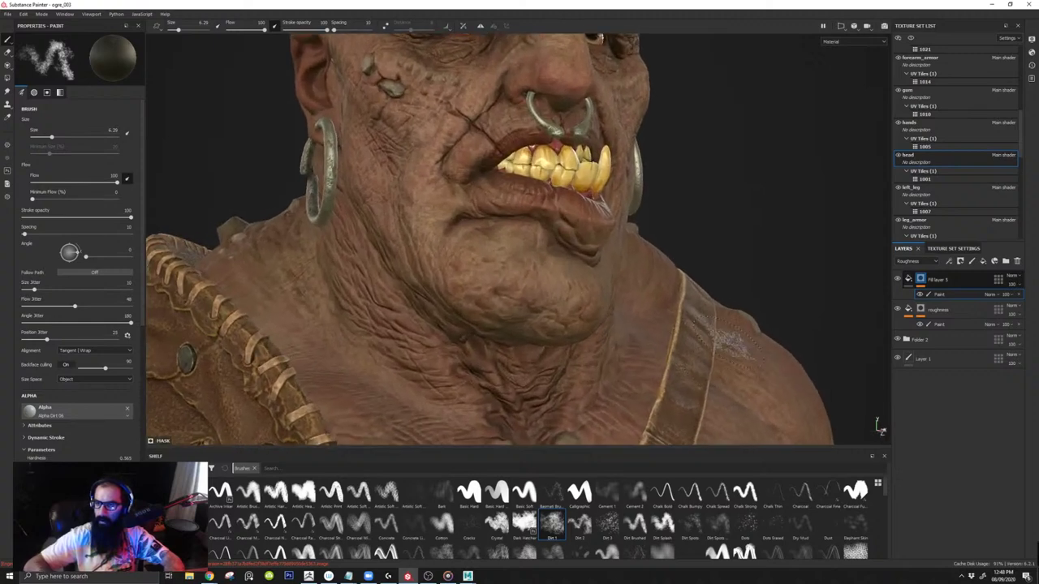
Step: Open the roughness layer's Levels and set the minimum output of the Roughness channel to about 0.427
{"action": "left_click", "coordinate": [941, 325]}
{"action": "left_click", "coordinate": [910, 310]}
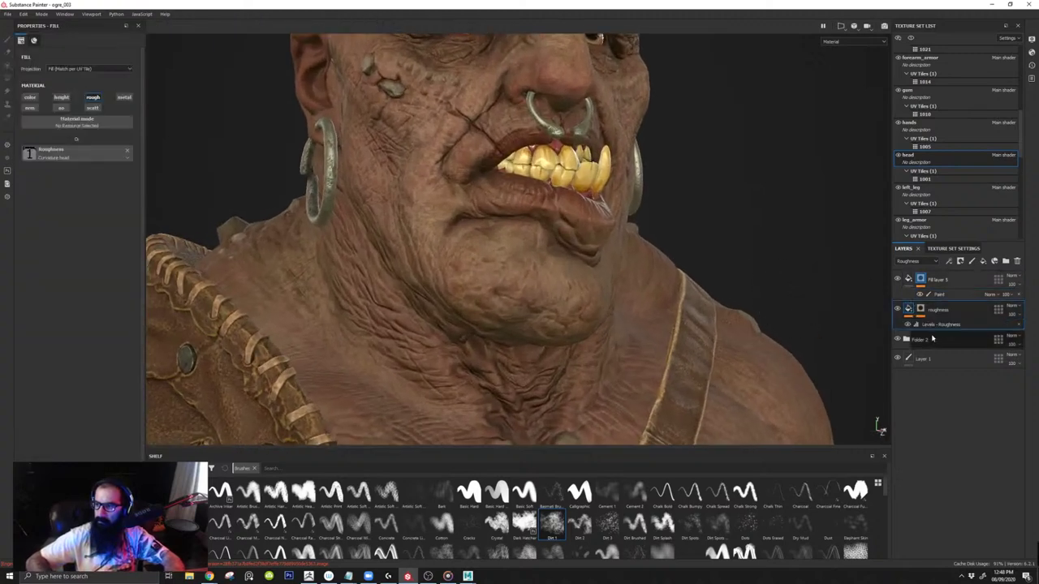
{"action": "left_click", "coordinate": [929, 325]}
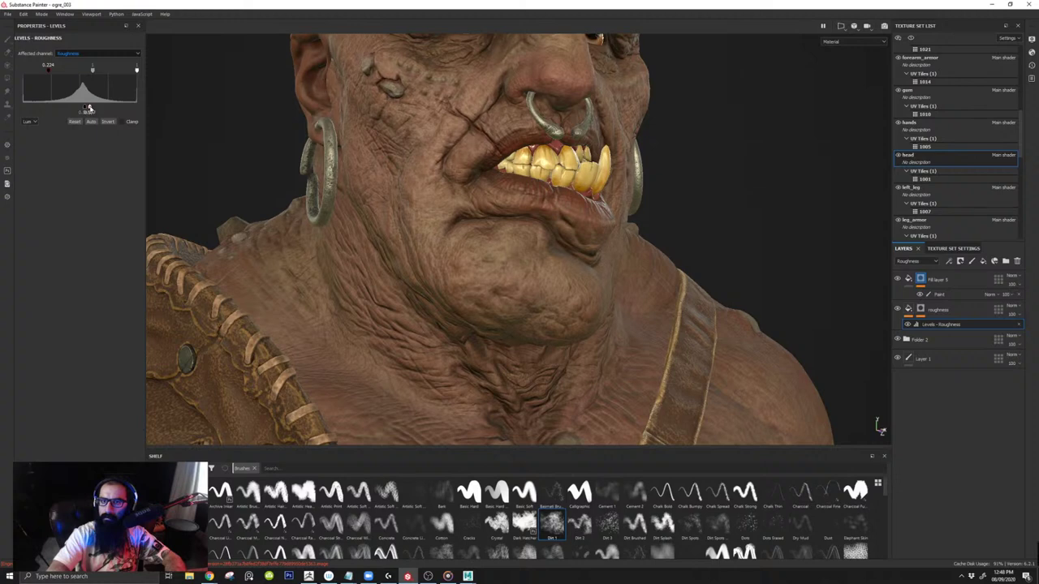
{"action": "left_click_drag", "start_coordinate": [86, 108], "coordinate": [74, 108]}
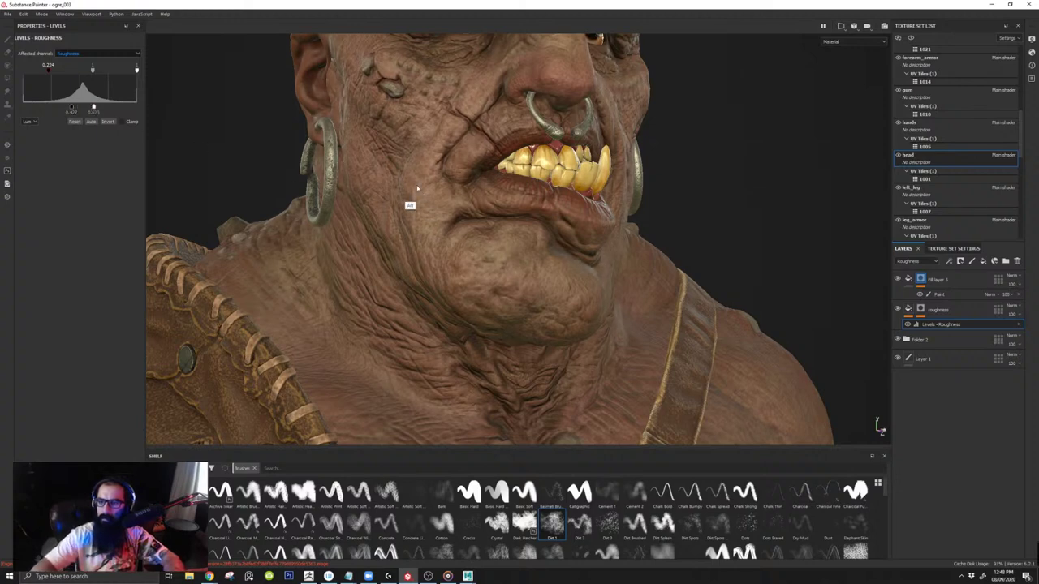
Step: Raise the minimum output of the head roughness layer's Levels to about 0.49 and compare the material with the Roughness channel
{"action": "left_click_drag", "start_coordinate": [418, 188], "coordinate": [409, 236], "text": "alt"}
{"action": "right_click_drag", "start_coordinate": [409, 236], "coordinate": [429, 241], "text": "alt"}
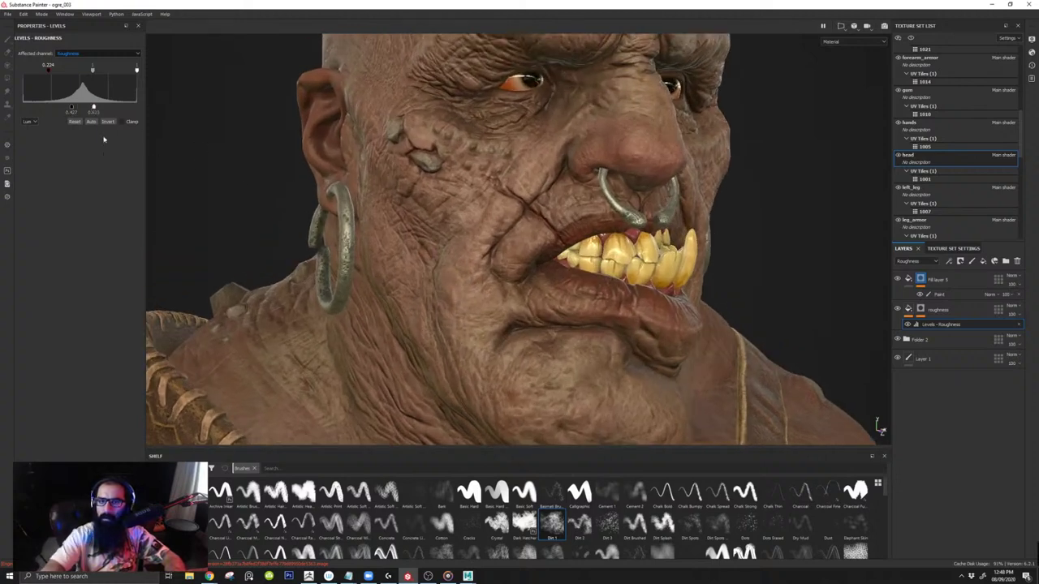
{"action": "left_click", "coordinate": [72, 107]}
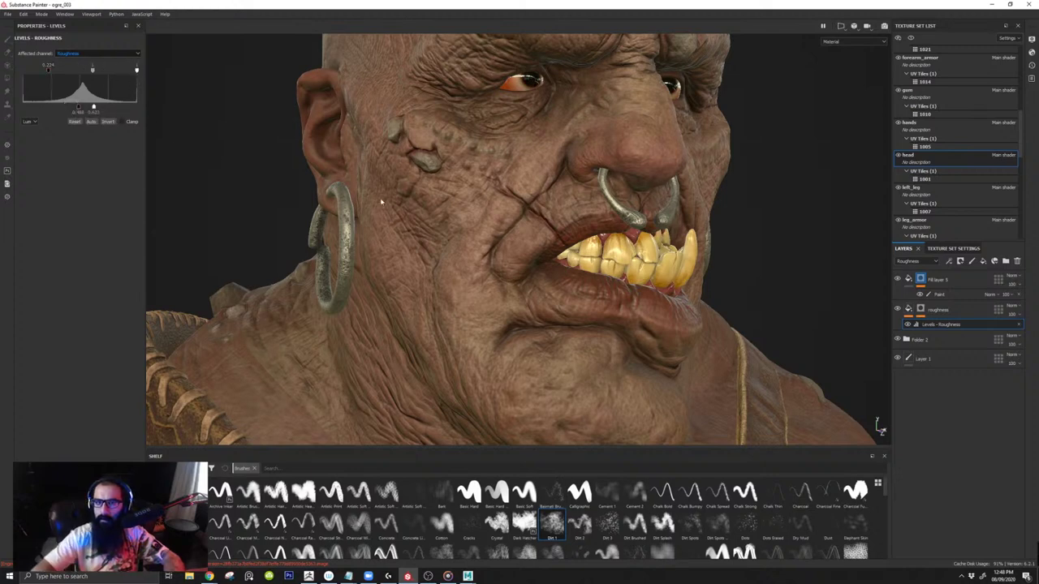
{"action": "key", "text": "c"}
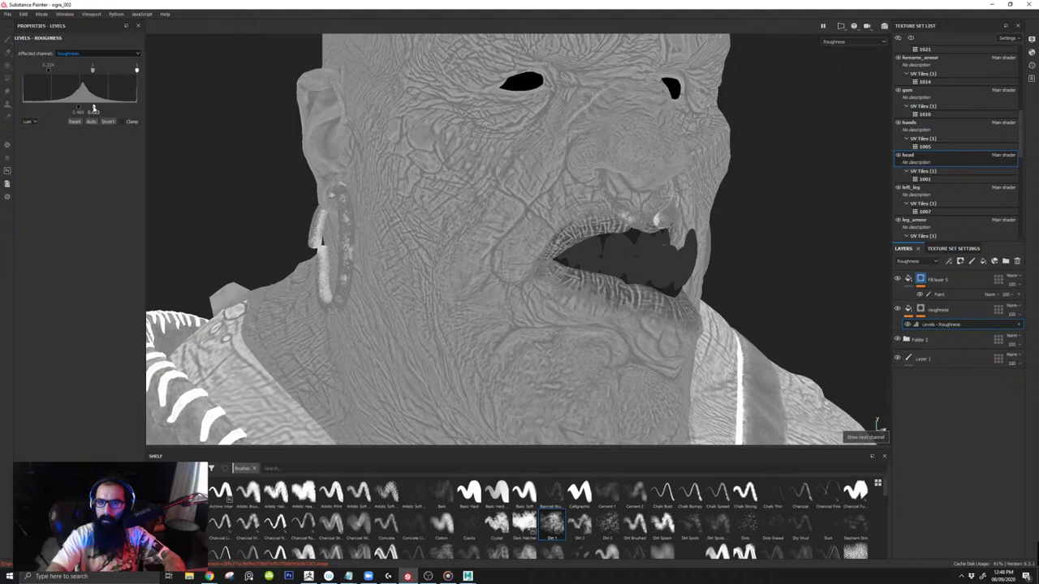
Step: Set the maximum output of the Roughness Levels to about 0.66, checking the face's shine from several angles and lighting directions
{"action": "left_click_drag", "start_coordinate": [94, 108], "coordinate": [87, 107]}
{"action": "key", "text": "m"}
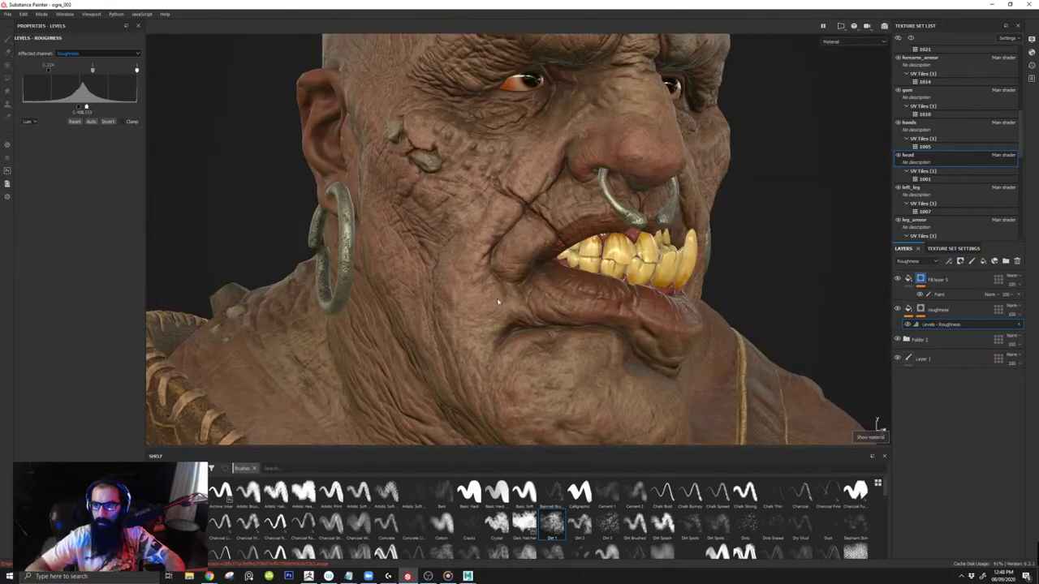
{"action": "right_click_drag", "start_coordinate": [498, 301], "coordinate": [445, 86], "text": "alt"}
{"action": "left_click_drag", "start_coordinate": [544, 170], "coordinate": [525, 241], "text": "alt"}
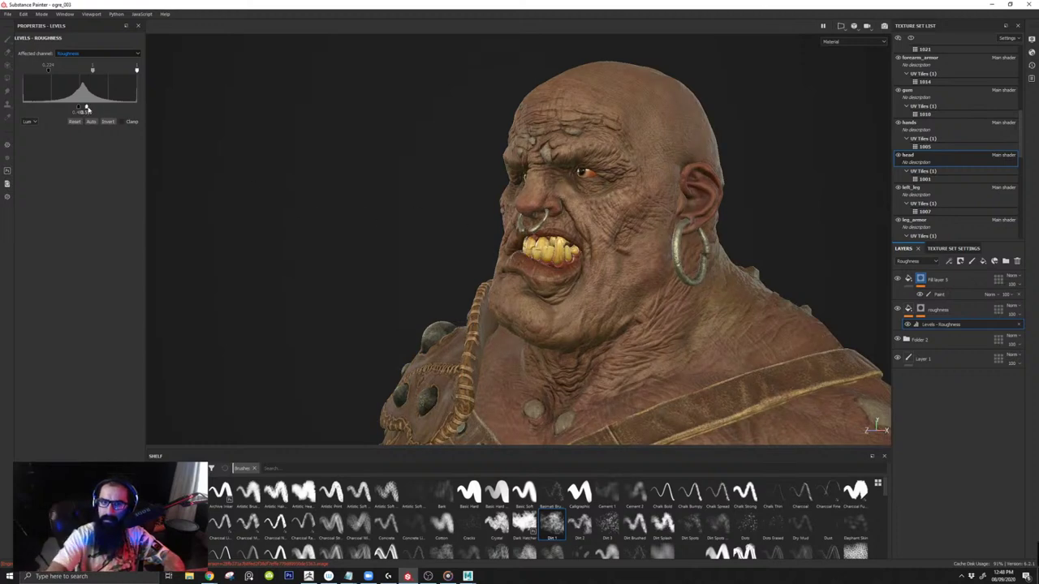
{"action": "right_click_drag", "start_coordinate": [492, 218], "coordinate": [512, 222], "text": "shift"}
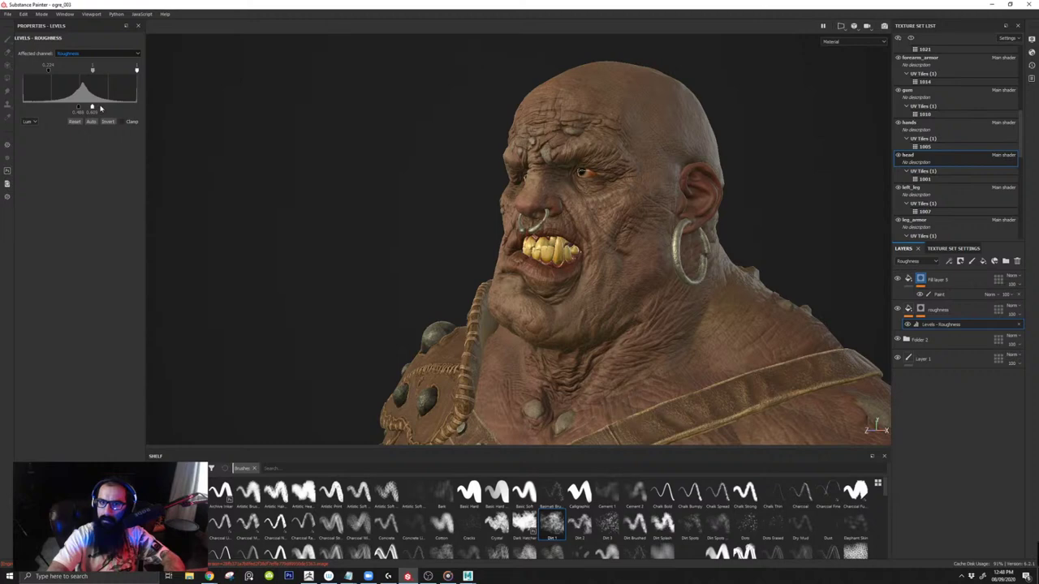
{"action": "left_click_drag", "start_coordinate": [501, 245], "coordinate": [596, 250], "text": "alt"}
{"action": "mouse_move", "coordinate": [576, 235]}
{"action": "right_mouse_down", "text": "shift"}
{"action": "mouse_move", "coordinate": [593, 239]}
{"action": "mouse_move", "coordinate": [577, 239]}
{"action": "right_mouse_up", "text": "shift"}
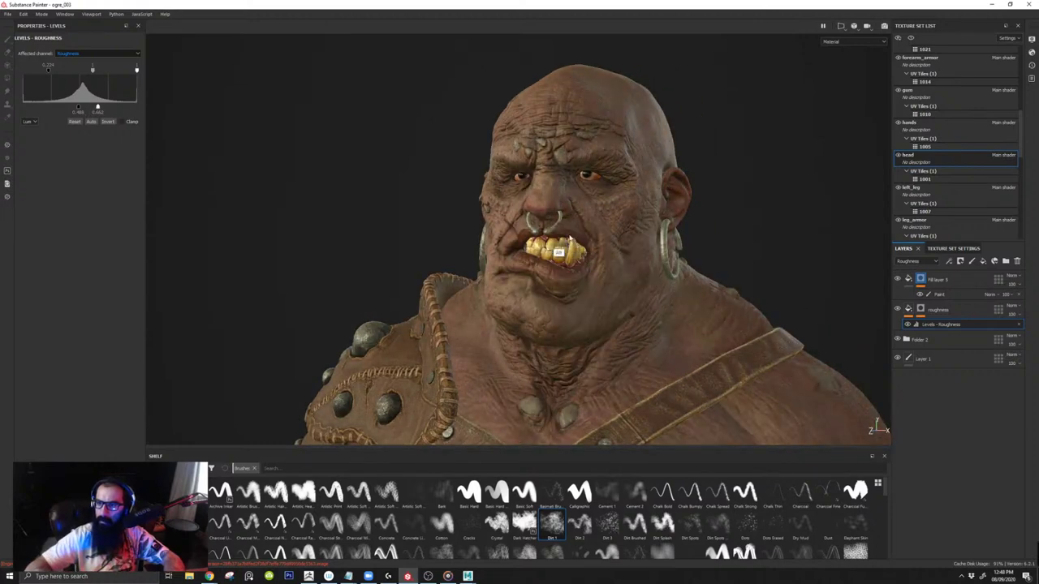
{"action": "left_click_drag", "start_coordinate": [546, 237], "coordinate": [591, 231], "text": "alt"}
{"action": "right_click_drag", "start_coordinate": [586, 228], "coordinate": [588, 224], "text": "shift"}
Step: Set the head roughness layer's opacity to about 50 in the Roughness channel and compare the head with the torso
{"action": "key", "text": "c"}
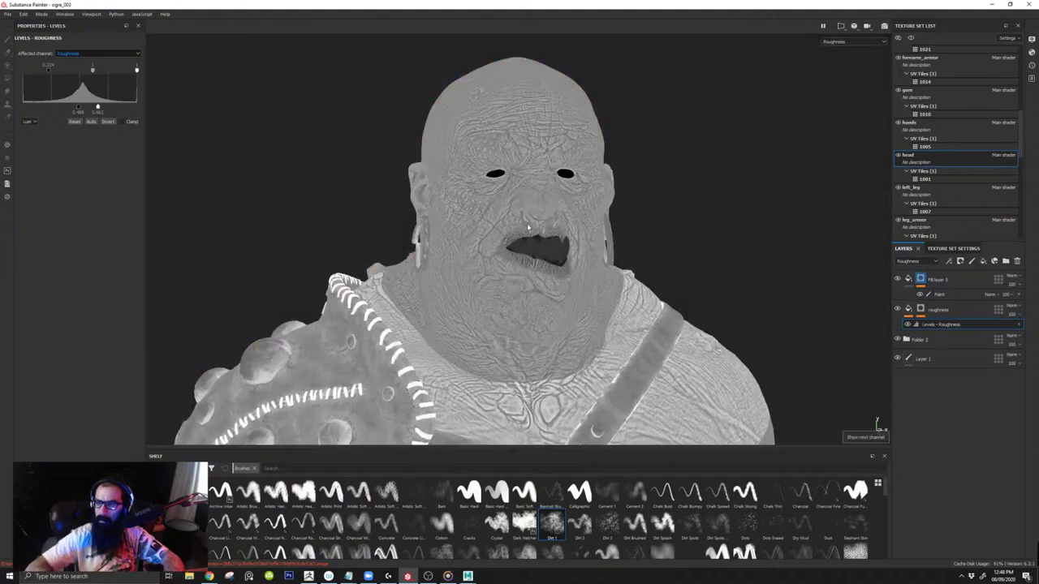
{"action": "right_click_drag", "start_coordinate": [654, 272], "coordinate": [645, 366], "text": "alt"}
{"action": "middle_click_drag", "start_coordinate": [586, 269], "coordinate": [588, 239], "text": "alt"}
{"action": "right_click_drag", "start_coordinate": [587, 239], "coordinate": [634, 341], "text": "alt"}
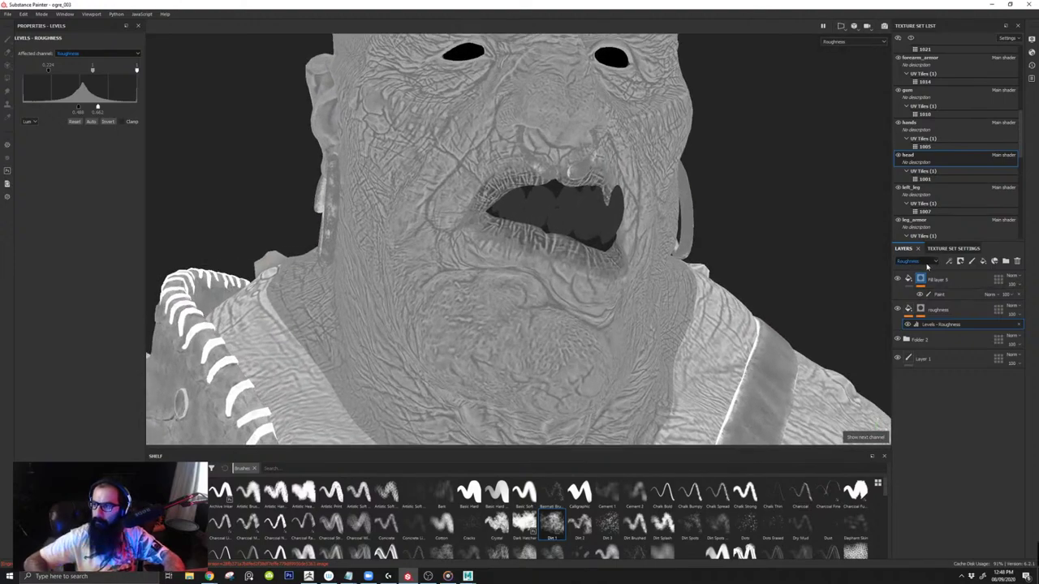
{"action": "left_click", "coordinate": [917, 261]}
{"action": "left_click", "coordinate": [923, 261]}
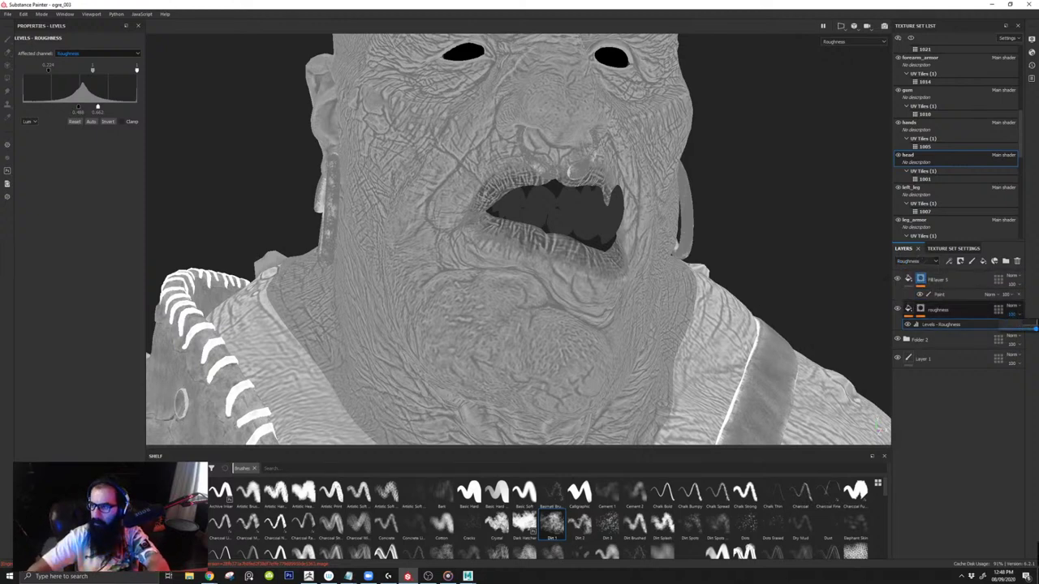
{"action": "left_click_drag", "start_coordinate": [1034, 326], "coordinate": [1017, 329]}
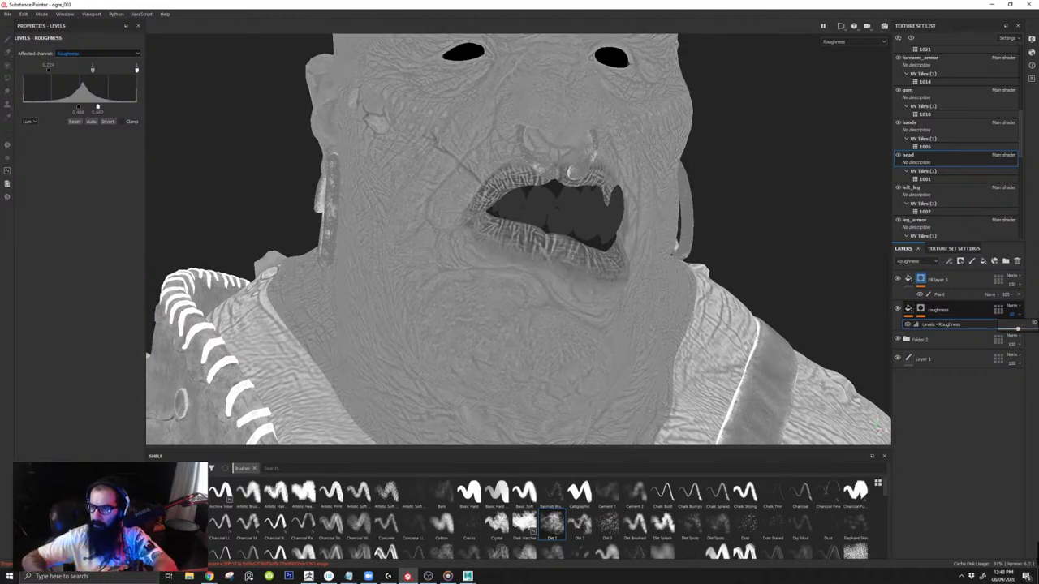
{"action": "left_click_drag", "start_coordinate": [405, 235], "coordinate": [507, 224], "text": "alt"}
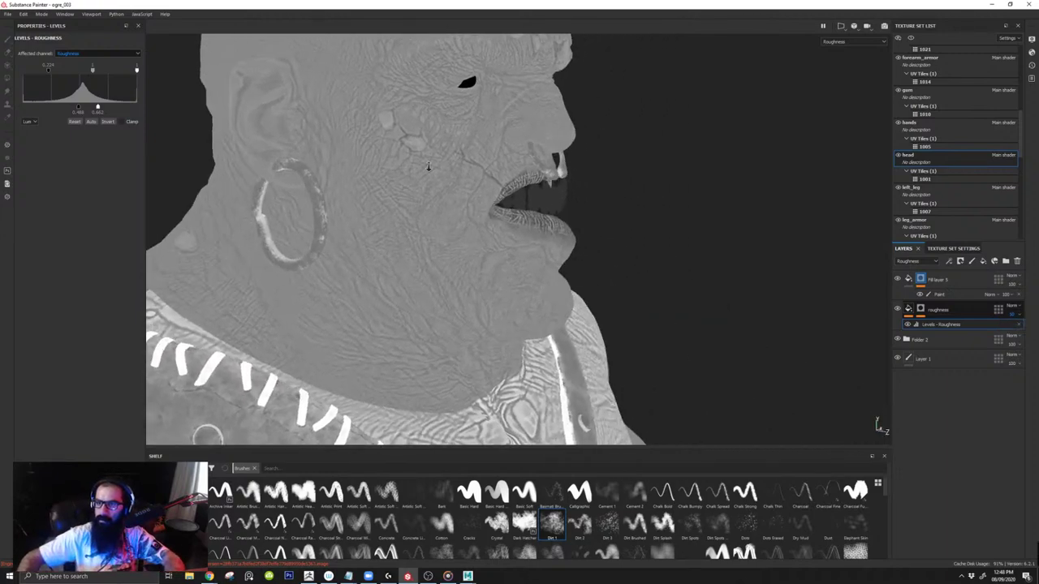
{"action": "right_click_drag", "start_coordinate": [508, 223], "coordinate": [533, 255], "text": "alt"}
{"action": "left_click_drag", "start_coordinate": [545, 259], "coordinate": [632, 300], "text": "alt"}
{"action": "right_click_drag", "start_coordinate": [632, 300], "coordinate": [573, 272], "text": "alt"}
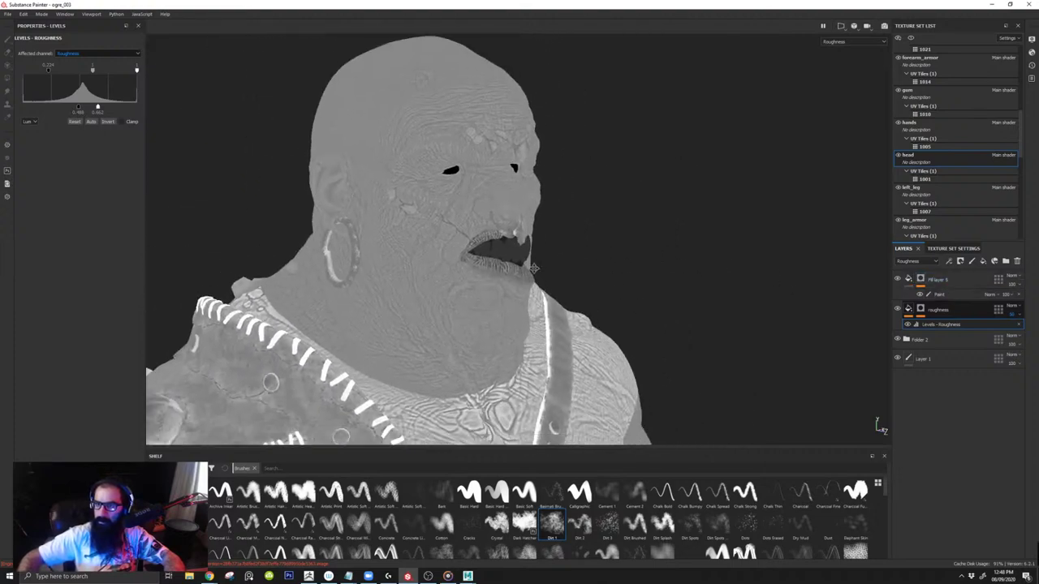
{"action": "middle_click_drag", "start_coordinate": [572, 272], "coordinate": [540, 172], "text": "alt"}
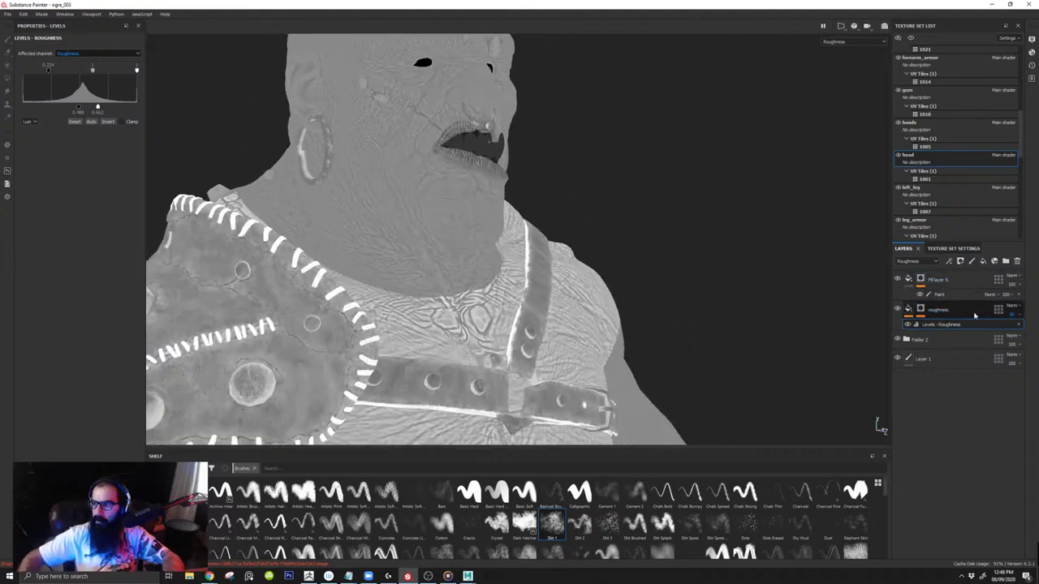
Step: Switch to the body_front texture set and set its roughness layer's opacity to about 50 in the Roughness channel
{"action": "left_click", "coordinate": [946, 311]}
{"action": "scroll", "coordinate": [975, 215], "scroll_direction": "up", "scroll_amount": 6}
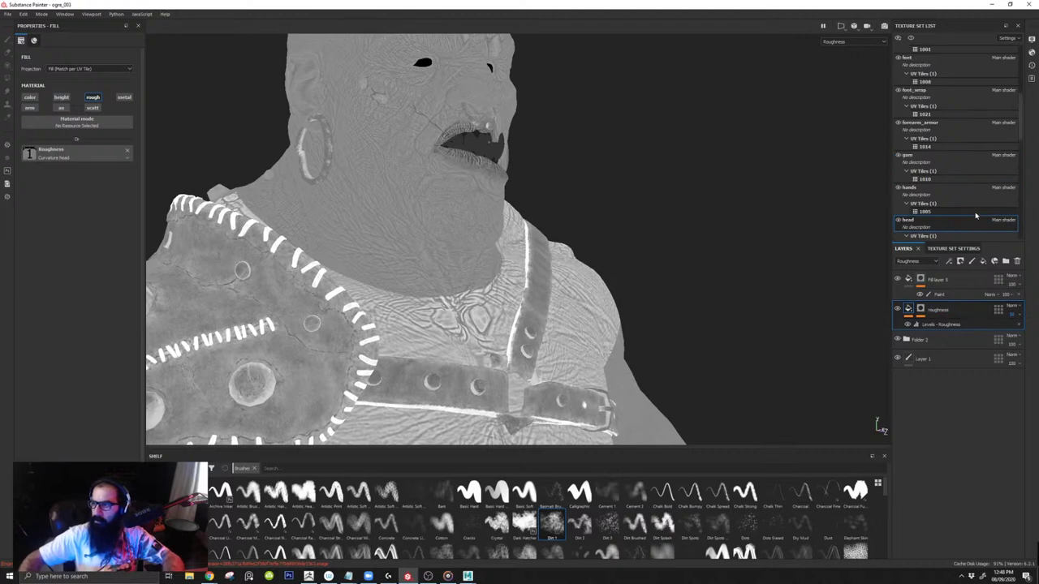
{"action": "scroll", "coordinate": [939, 124], "scroll_direction": "up", "scroll_amount": 1}
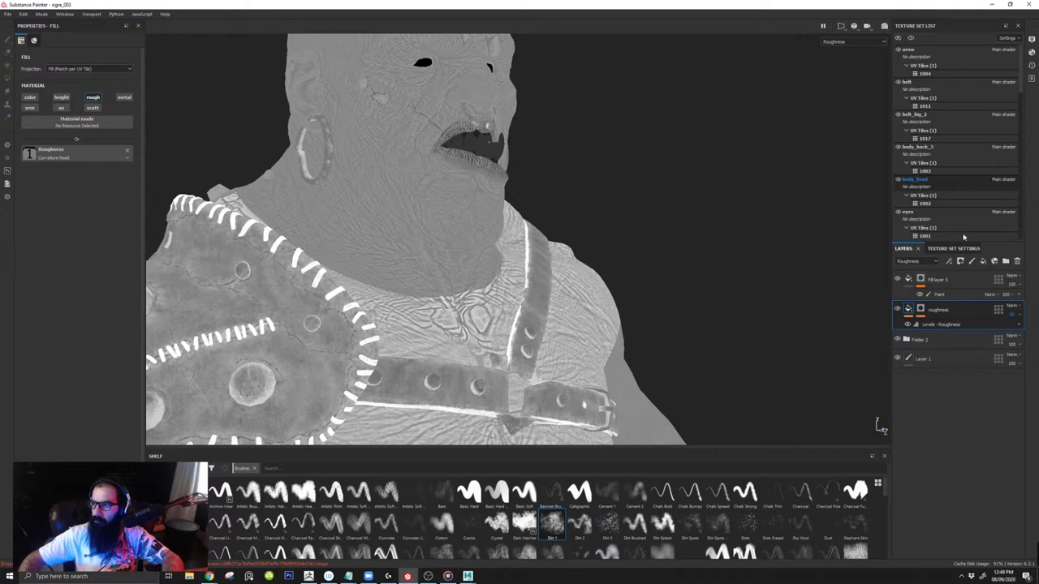
{"action": "left_click", "coordinate": [1017, 262]}
{"action": "key", "text": "ctrl+z"}
{"action": "left_click_drag", "start_coordinate": [539, 261], "coordinate": [489, 286], "text": "alt"}
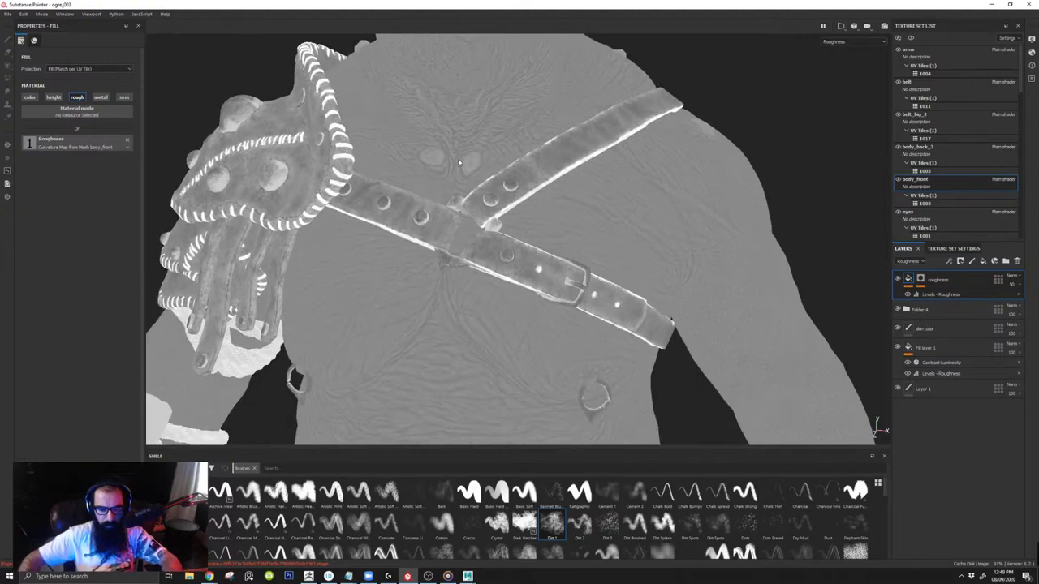
Step: Inspect the ogre's whole upper body in the full material view
{"action": "key", "text": "m"}
{"action": "left_click_drag", "start_coordinate": [585, 250], "coordinate": [619, 217], "text": "alt"}
{"action": "right_click_drag", "start_coordinate": [619, 218], "coordinate": [580, 204], "text": "alt"}
{"action": "left_click_drag", "start_coordinate": [647, 210], "coordinate": [647, 187], "text": "alt"}
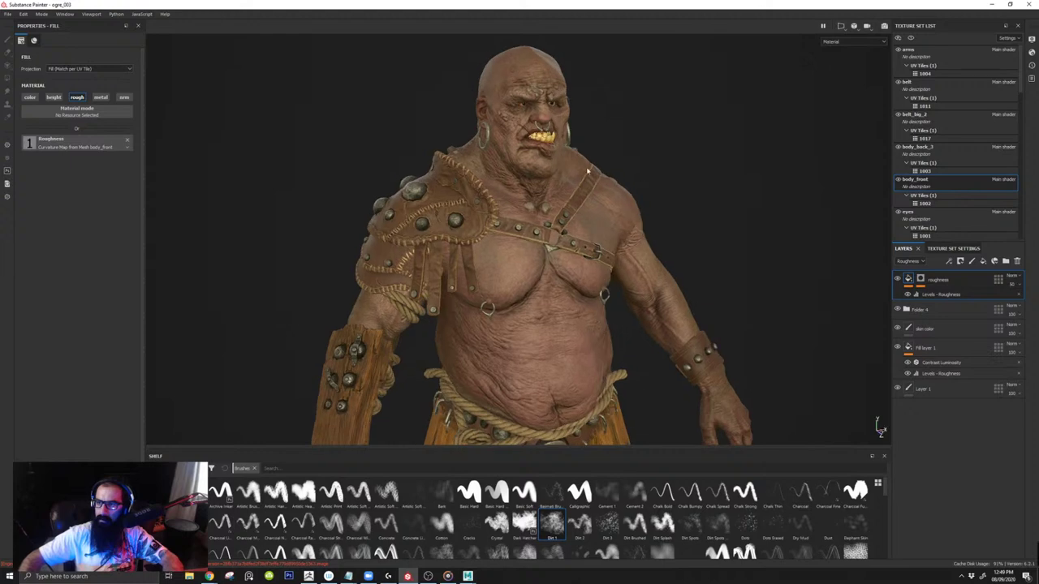
{"action": "middle_click_drag", "start_coordinate": [588, 170], "coordinate": [596, 143], "text": "alt"}
{"action": "right_click_drag", "start_coordinate": [595, 143], "coordinate": [575, 153], "text": "alt"}
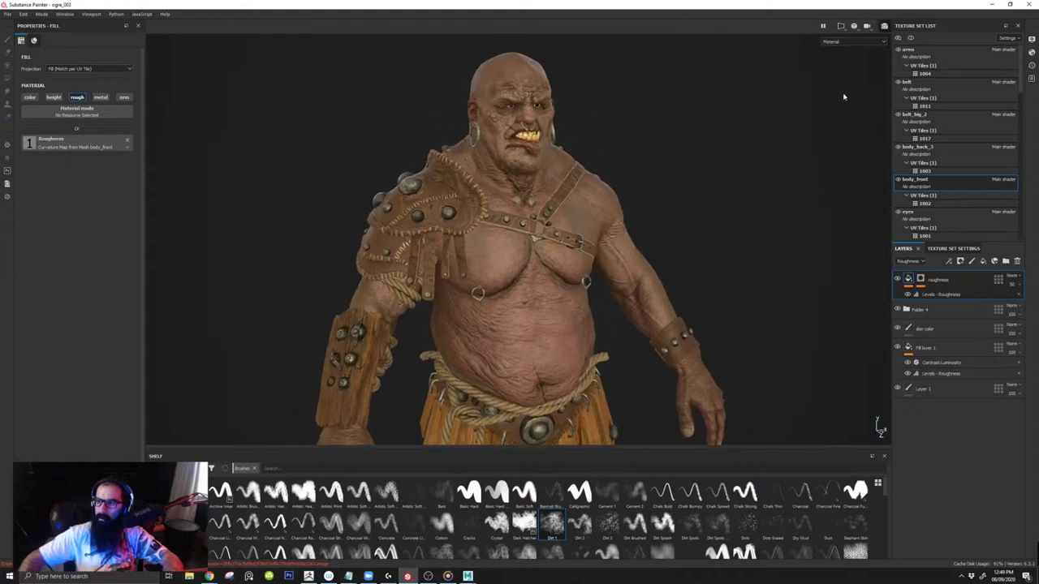
Step: Render the ogre in Iray and rotate the environment lighting to about 266, looking at the torso from the front
{"action": "key", "text": "F10"}
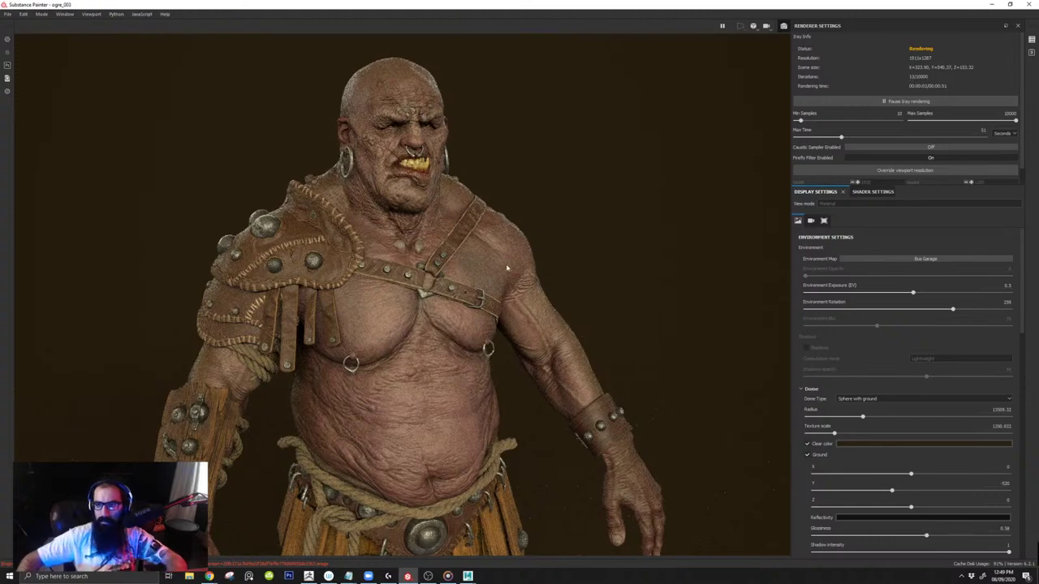
{"action": "left_click_drag", "start_coordinate": [448, 255], "coordinate": [334, 256], "text": "alt"}
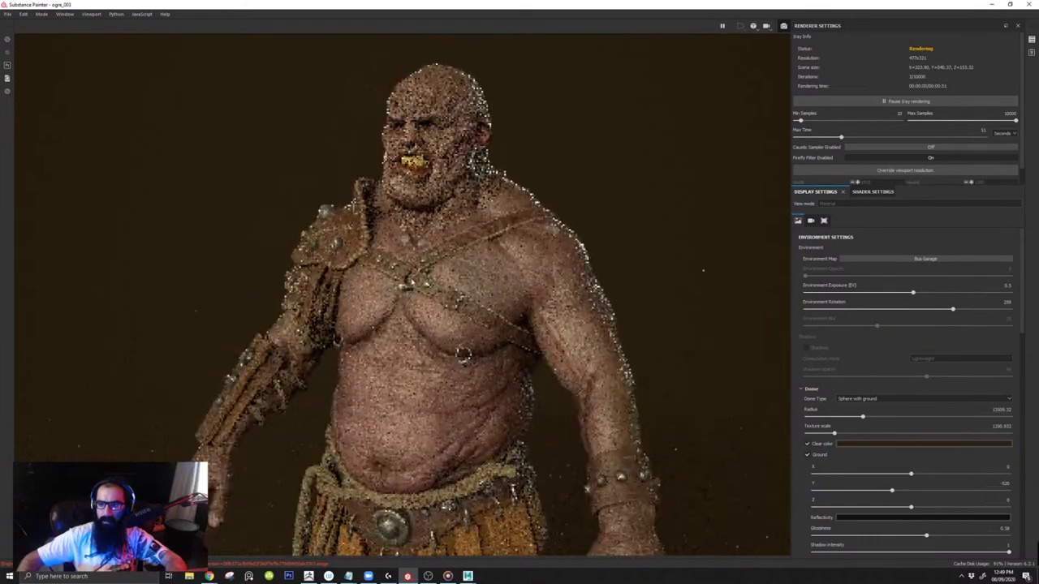
{"action": "right_click_drag", "start_coordinate": [398, 285], "coordinate": [420, 302], "text": "shift"}
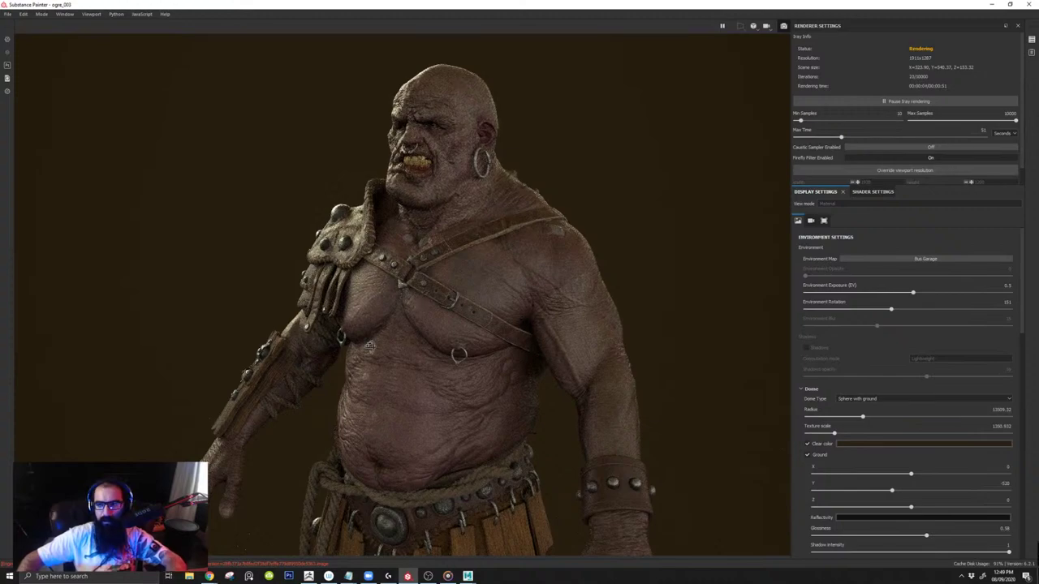
{"action": "left_click_drag", "start_coordinate": [369, 345], "coordinate": [365, 318], "text": "alt"}
{"action": "right_click_drag", "start_coordinate": [351, 310], "coordinate": [355, 314], "text": "shift"}
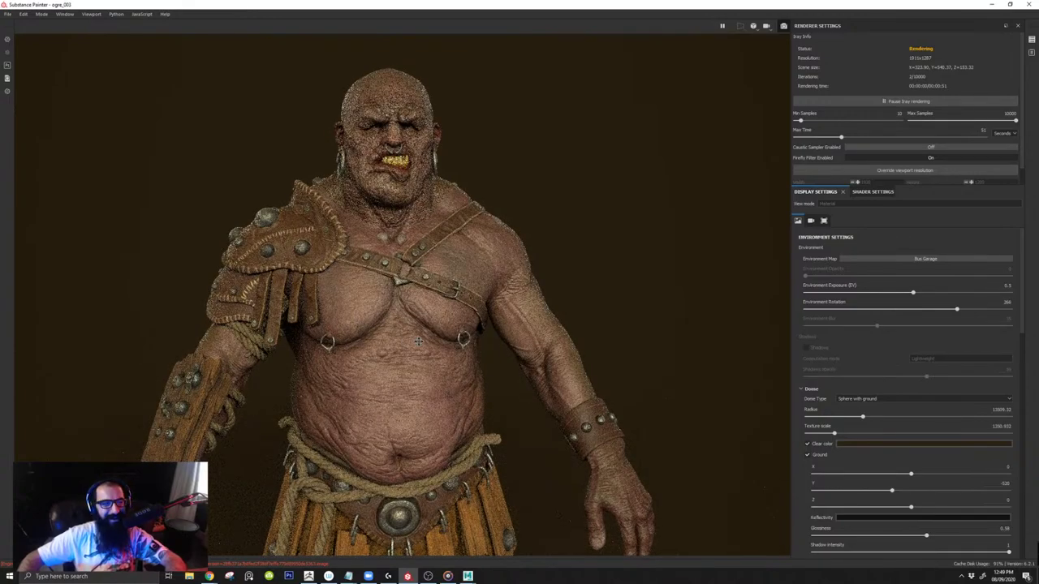
Step: Examine the Iray render of the ogre from the side and front, and return to the painting view
{"action": "left_click_drag", "start_coordinate": [317, 336], "coordinate": [394, 297], "text": "alt"}
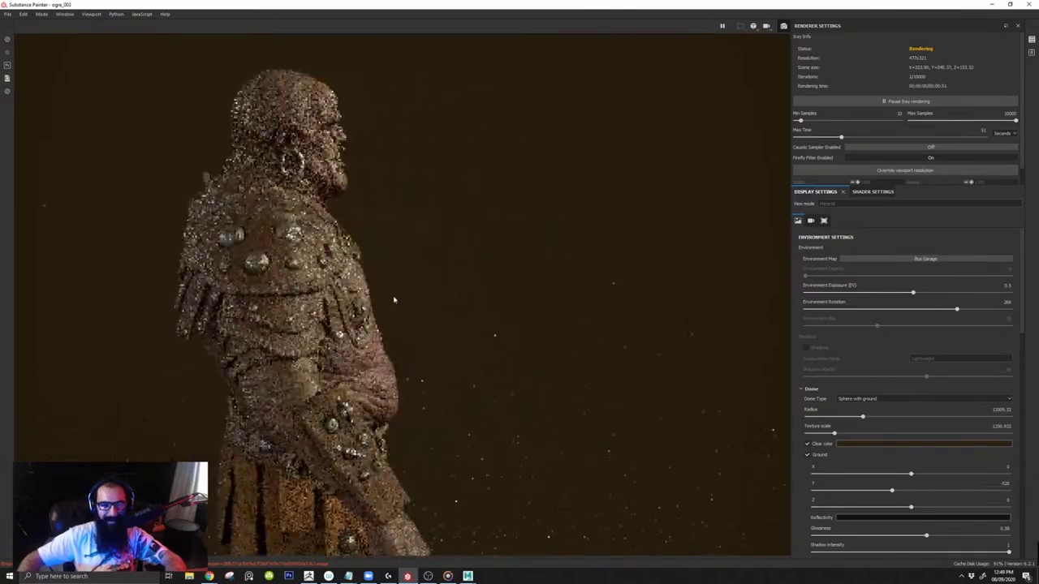
{"action": "left_click_drag", "start_coordinate": [476, 306], "coordinate": [374, 310], "text": "alt"}
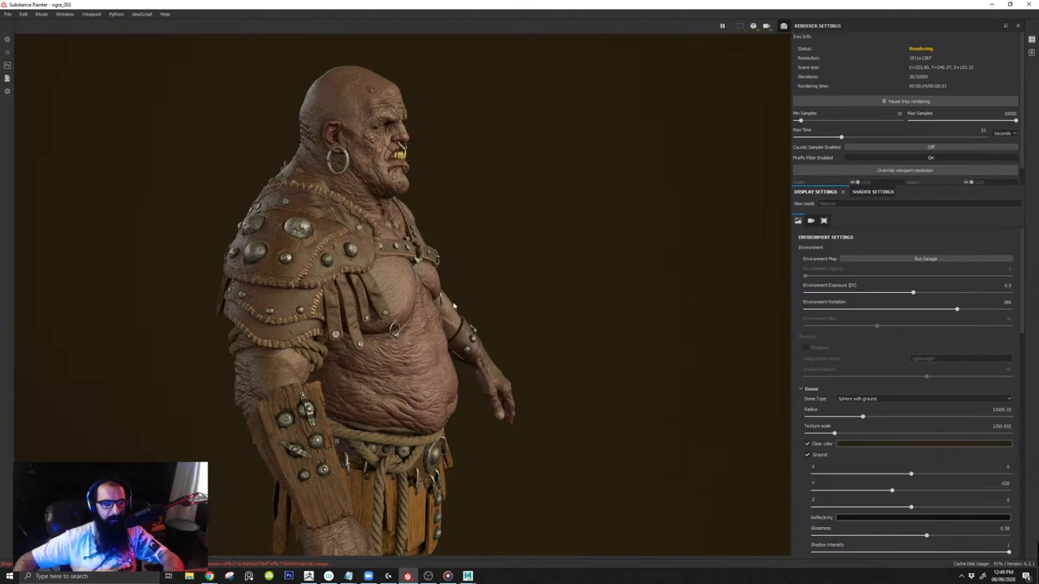
{"action": "left_click_drag", "start_coordinate": [410, 271], "coordinate": [391, 256], "text": "alt"}
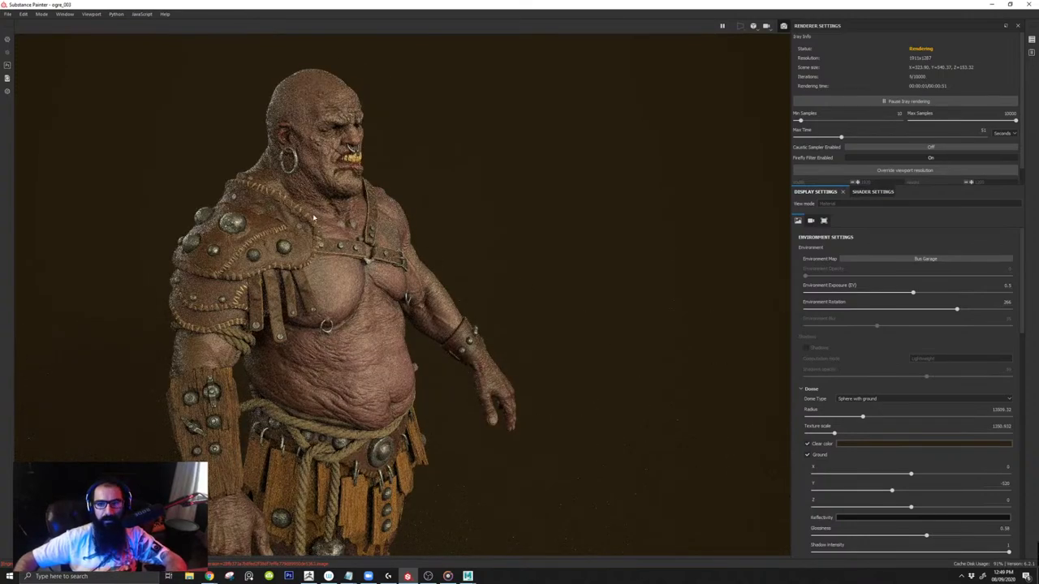
{"action": "left_click_drag", "start_coordinate": [377, 198], "coordinate": [328, 210], "text": "alt"}
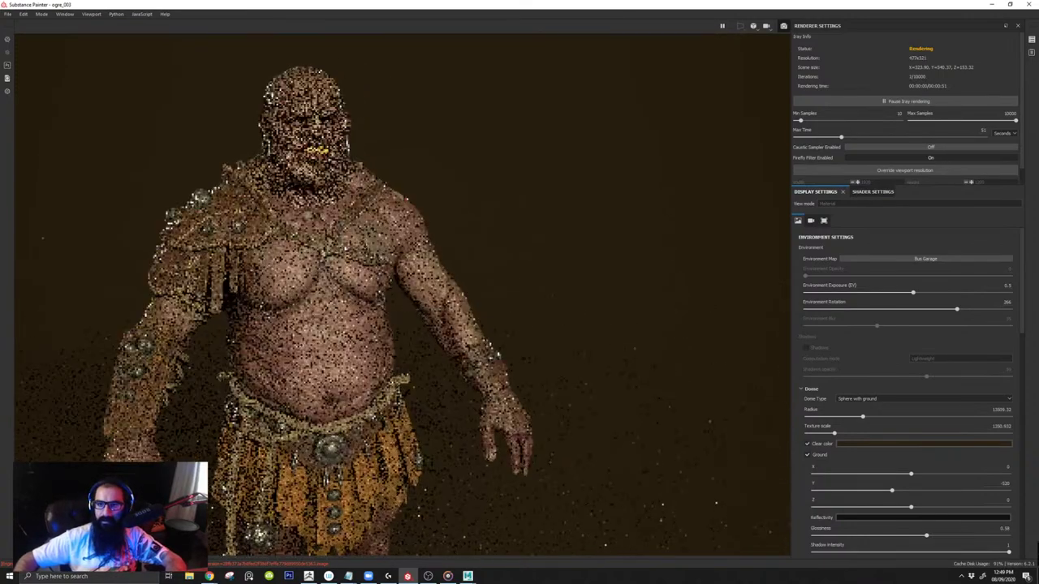
{"action": "right_click_drag", "start_coordinate": [328, 209], "coordinate": [359, 239], "text": "alt"}
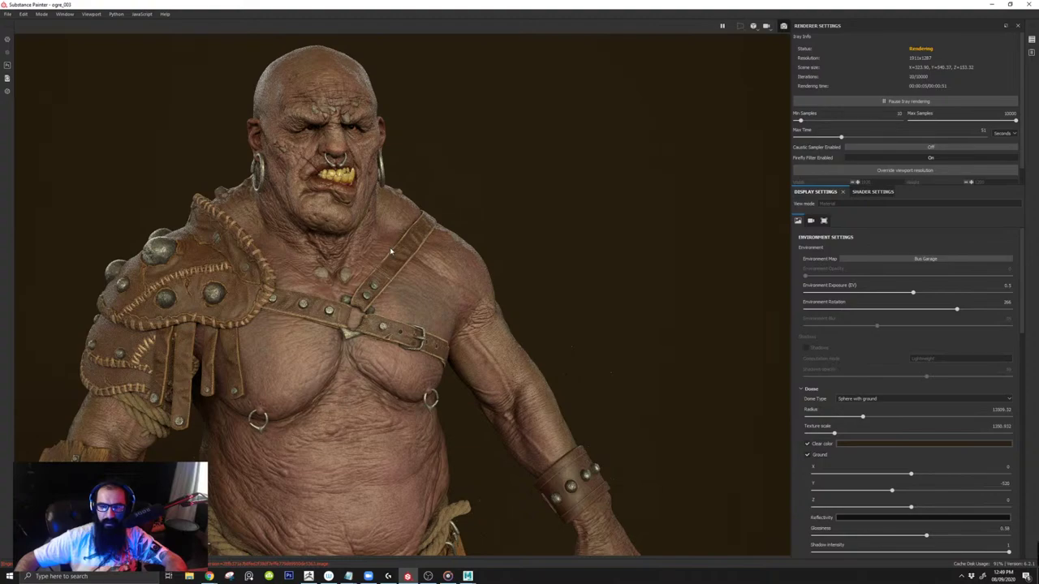
{"action": "left_click_drag", "start_coordinate": [396, 255], "coordinate": [339, 244], "text": "alt"}
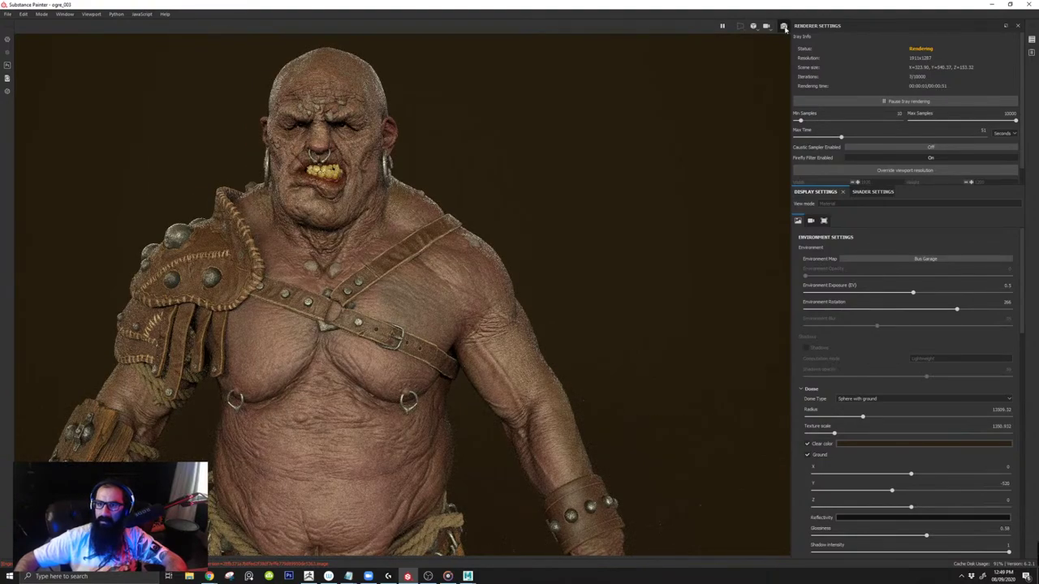
{"action": "left_click", "coordinate": [785, 29]}
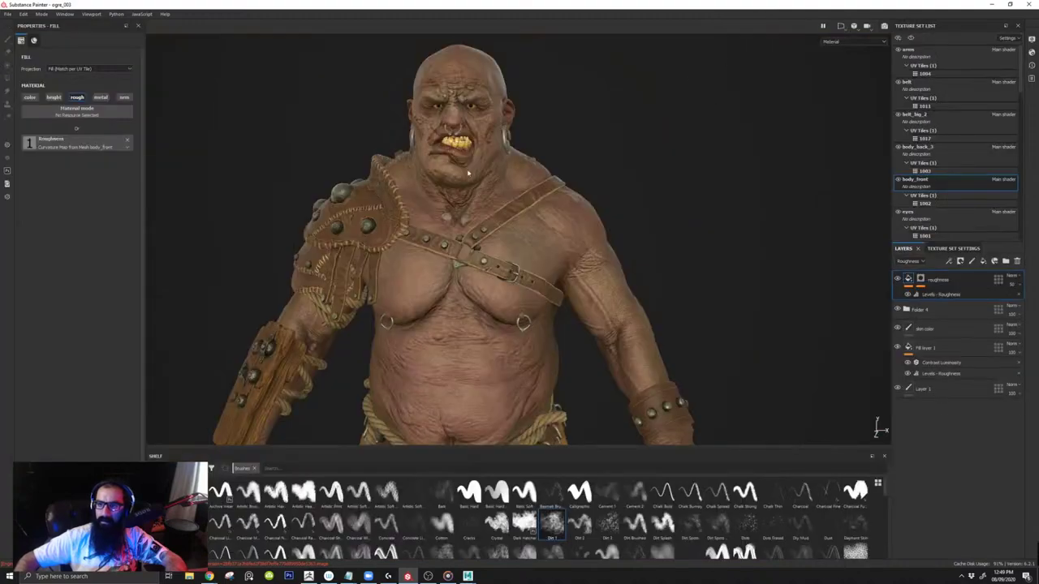
Step: Inspect the skin on the chest, neck and shoulder up close in the full material
{"action": "right_click_drag", "start_coordinate": [467, 172], "coordinate": [684, 317], "text": "alt"}
{"action": "left_click_drag", "start_coordinate": [684, 317], "coordinate": [464, 208], "text": "alt"}
{"action": "right_click_drag", "start_coordinate": [463, 209], "coordinate": [622, 237], "text": "alt"}
{"action": "left_click_drag", "start_coordinate": [621, 236], "coordinate": [525, 286], "text": "alt"}
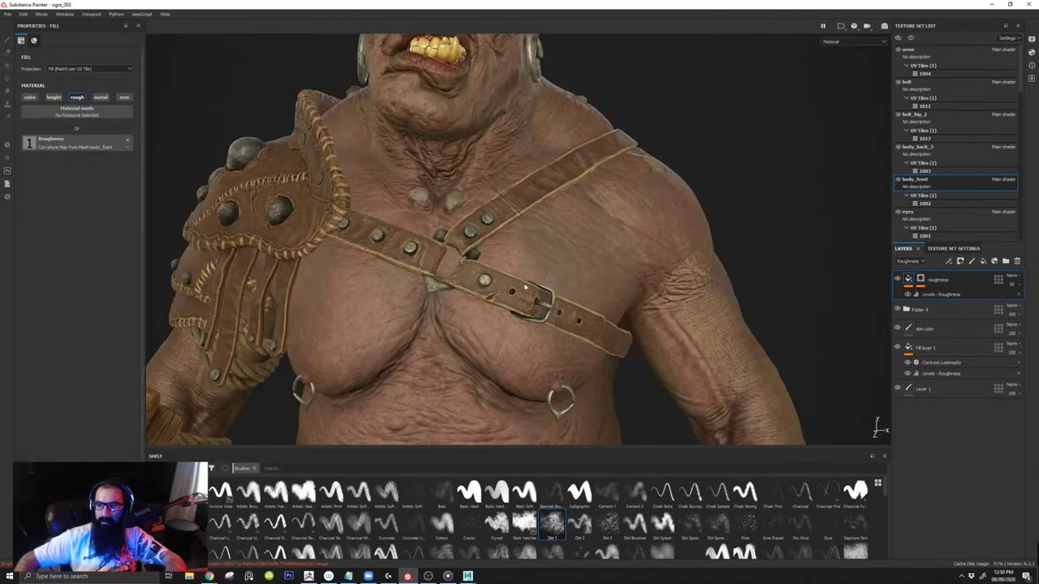
{"action": "right_click_drag", "start_coordinate": [525, 286], "coordinate": [607, 274], "text": "alt"}
{"action": "left_click_drag", "start_coordinate": [607, 275], "coordinate": [528, 227], "text": "alt"}
{"action": "middle_click_drag", "start_coordinate": [528, 226], "coordinate": [543, 314], "text": "alt"}
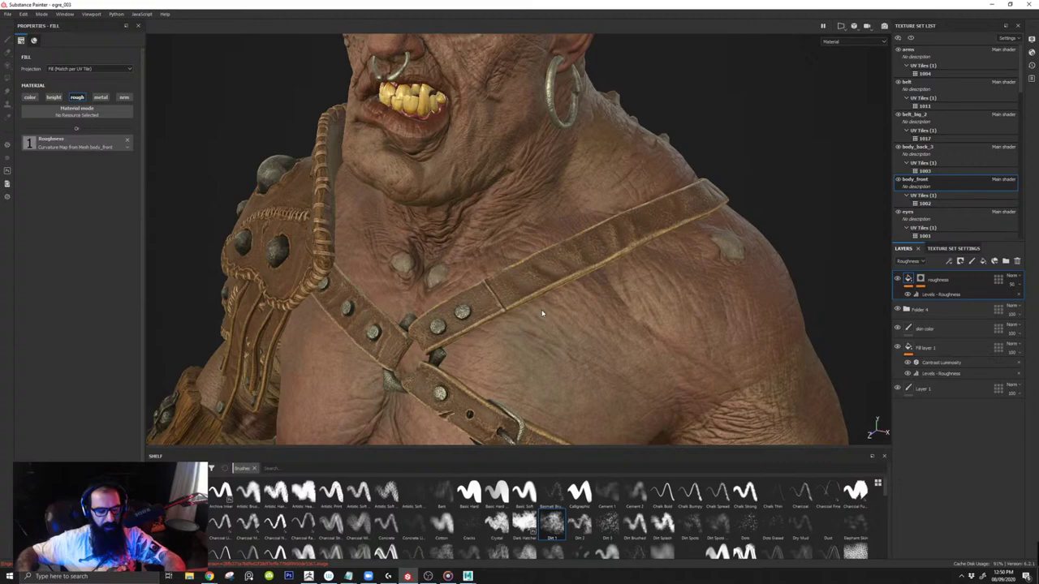
Step: Examine the neck and upper chest in the Roughness channel and the Normal + Height + Mesh view
{"action": "key", "text": "c"}
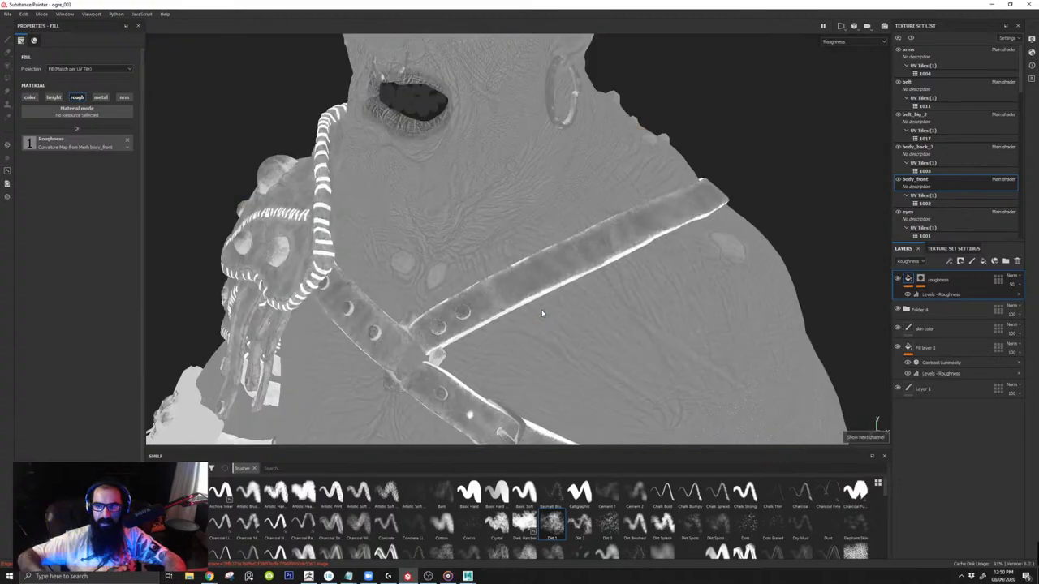
{"action": "left_click_drag", "start_coordinate": [456, 213], "coordinate": [489, 204], "text": "alt"}
{"action": "right_click_drag", "start_coordinate": [489, 205], "coordinate": [509, 297], "text": "alt"}
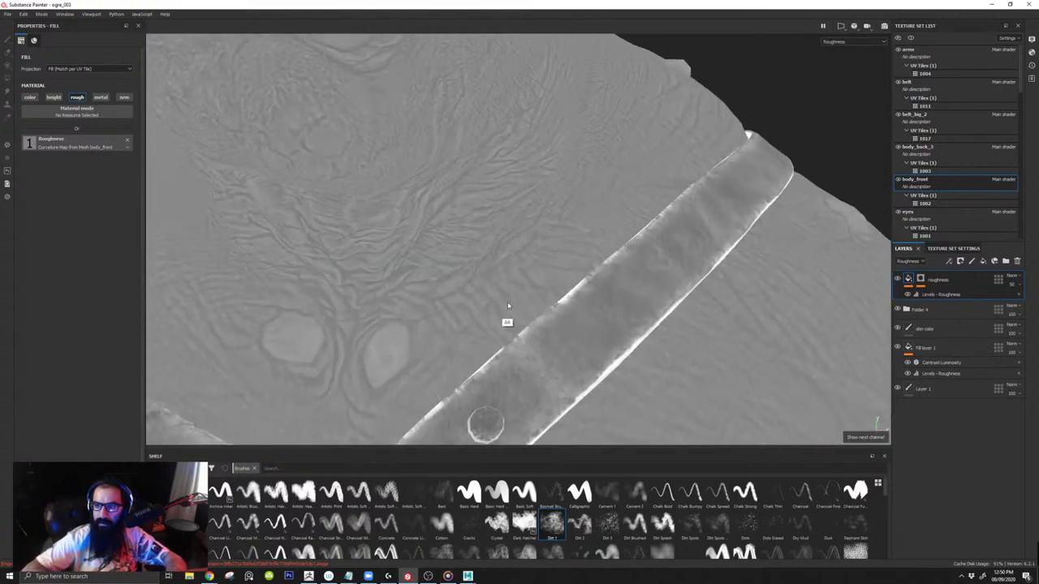
{"action": "key", "text": "c"}
{"action": "key", "text": "c"}
{"action": "key", "text": "c"}
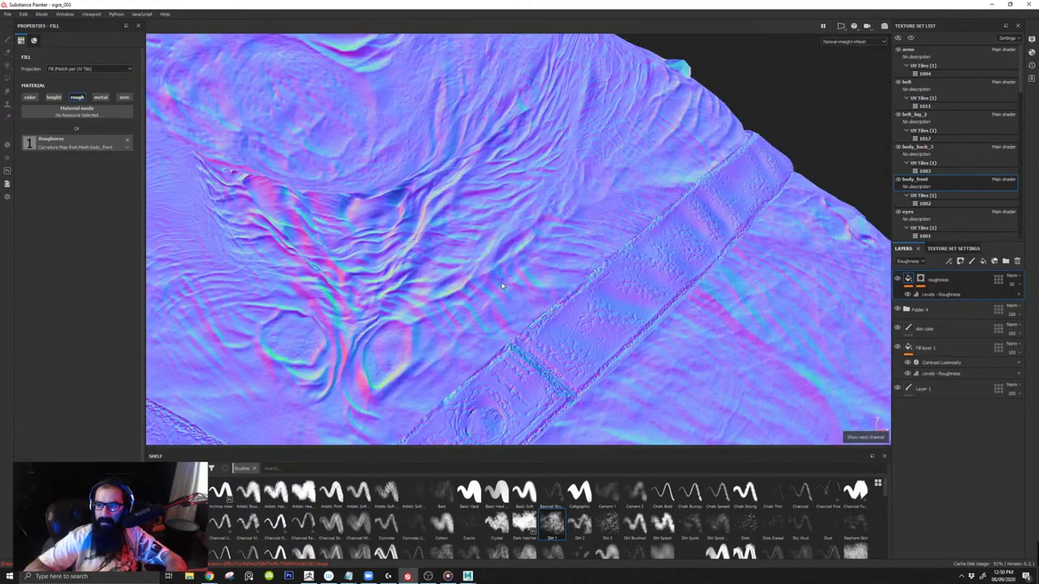
Step: Show the model in Base Color and compare the neck and chest skin with Folder 4 hidden and shown
{"action": "key", "text": "c"}
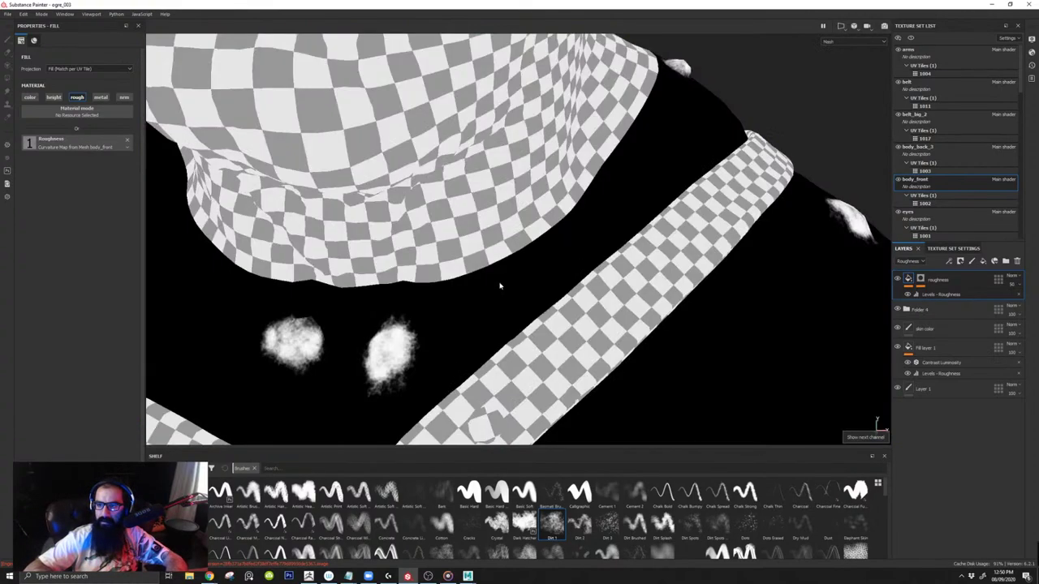
{"action": "key", "text": "c"}
{"action": "right_click_drag", "start_coordinate": [501, 285], "coordinate": [527, 292], "text": "alt"}
{"action": "left_click_drag", "start_coordinate": [527, 292], "coordinate": [783, 177], "text": "alt"}
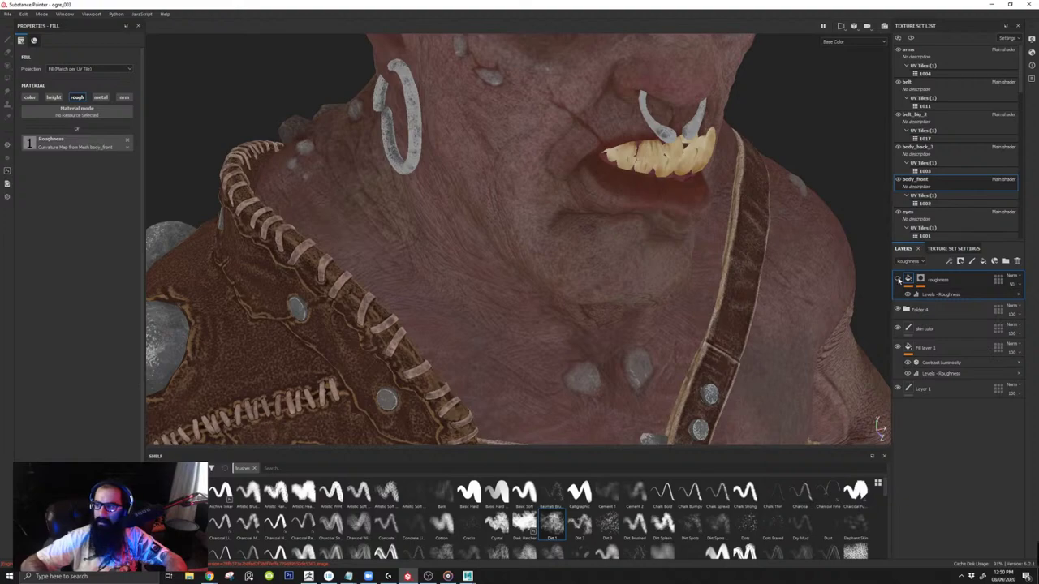
{"action": "left_click", "coordinate": [898, 310]}
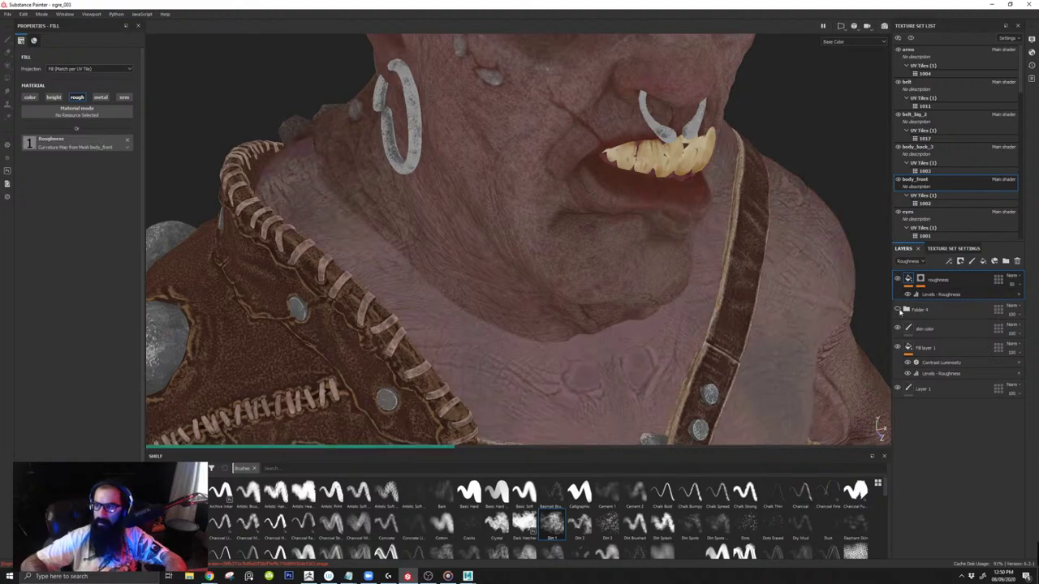
{"action": "left_click", "coordinate": [898, 310]}
{"action": "right_click_drag", "start_coordinate": [738, 315], "coordinate": [693, 417], "text": "alt"}
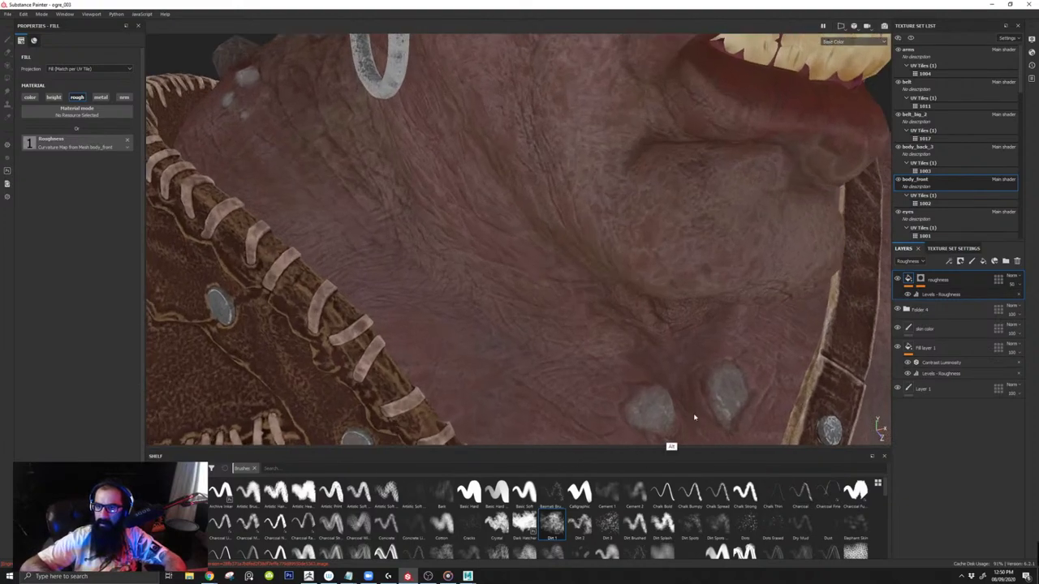
Step: Expand Folder 4 and toggle the folder and its stones layer off and on to compare their contribution
{"action": "left_click", "coordinate": [906, 309]}
{"action": "left_click_drag", "start_coordinate": [1024, 307], "coordinate": [1016, 385]}
{"action": "scroll", "coordinate": [974, 366], "scroll_direction": "up", "scroll_amount": 5}
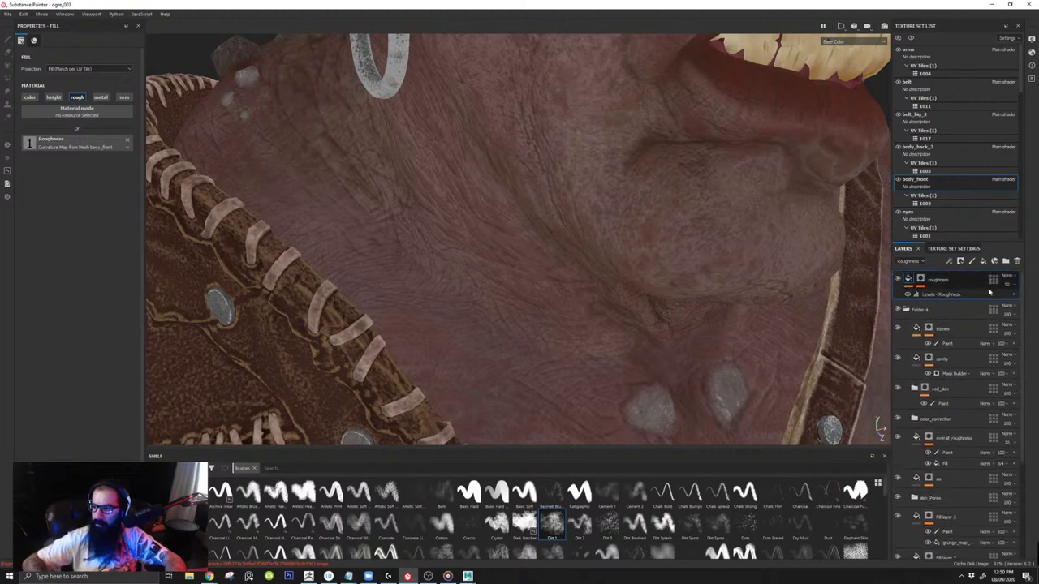
{"action": "left_click", "coordinate": [898, 309]}
{"action": "left_click", "coordinate": [898, 309]}
{"action": "left_click", "coordinate": [897, 328]}
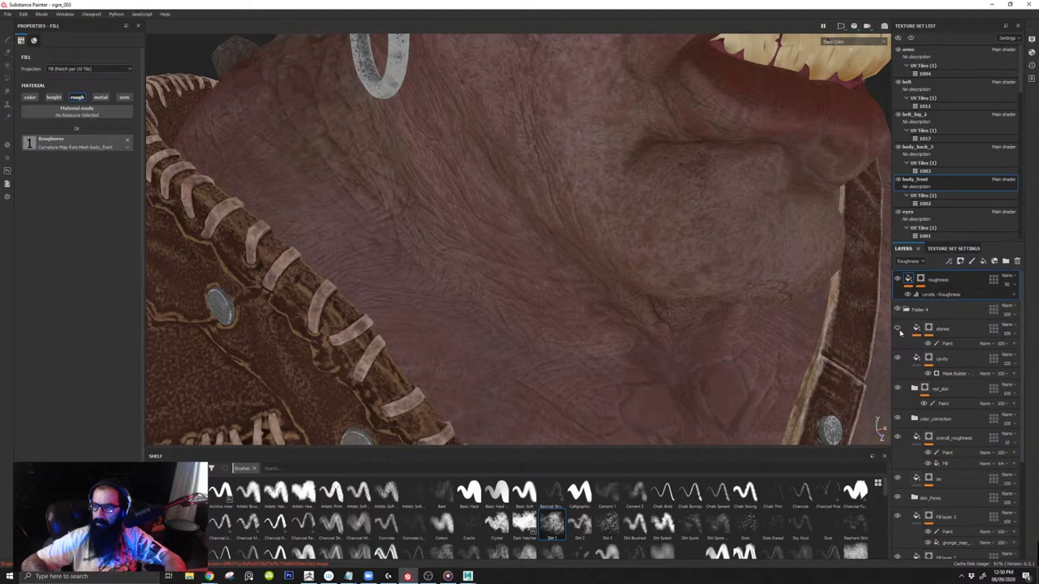
{"action": "left_click", "coordinate": [897, 328]}
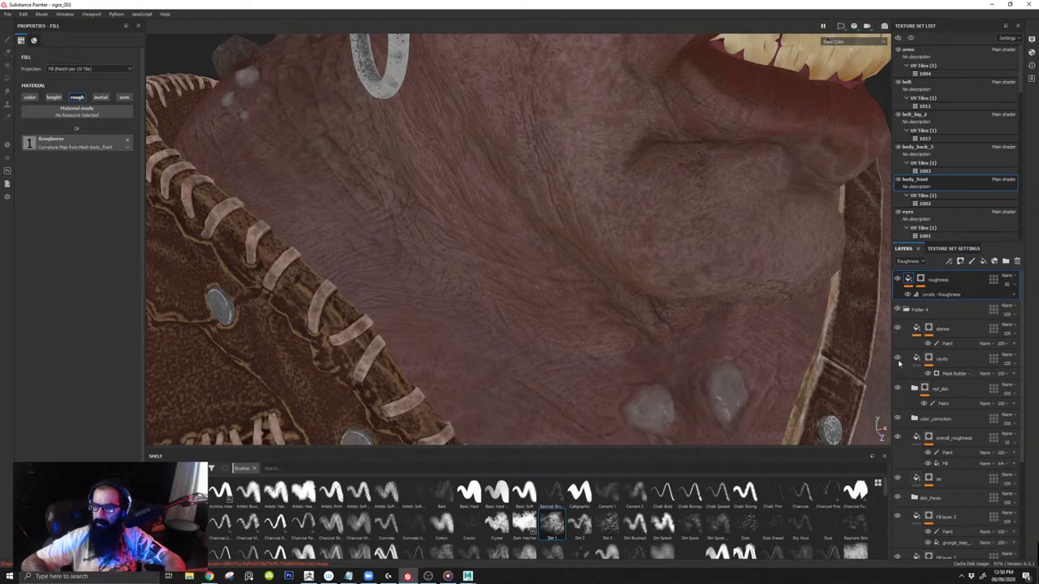
Step: Add a paint effect to the cavity layer's mask above its Mask Builder
{"action": "left_click", "coordinate": [923, 363]}
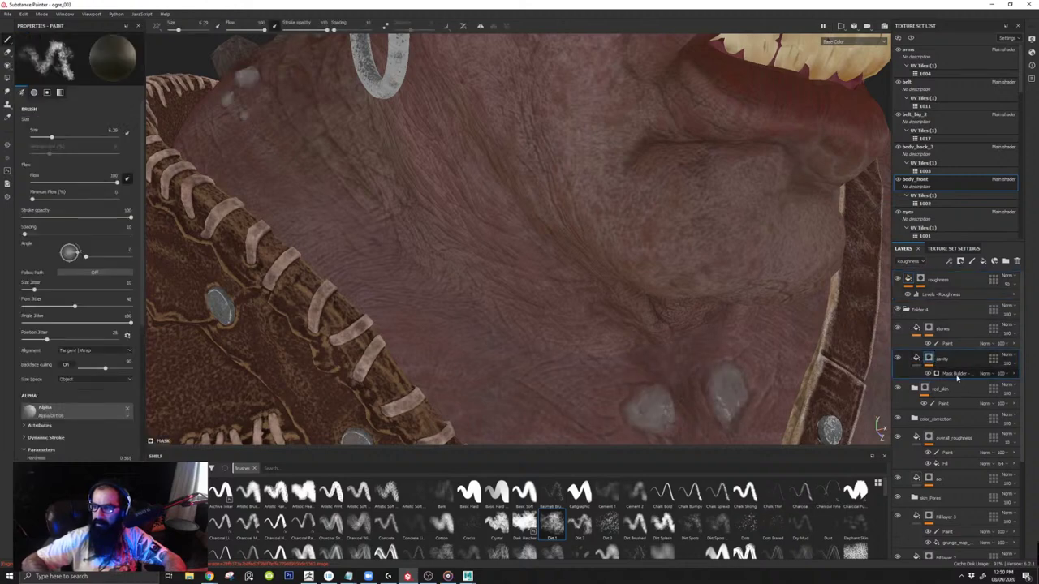
{"action": "left_click", "coordinate": [917, 358]}
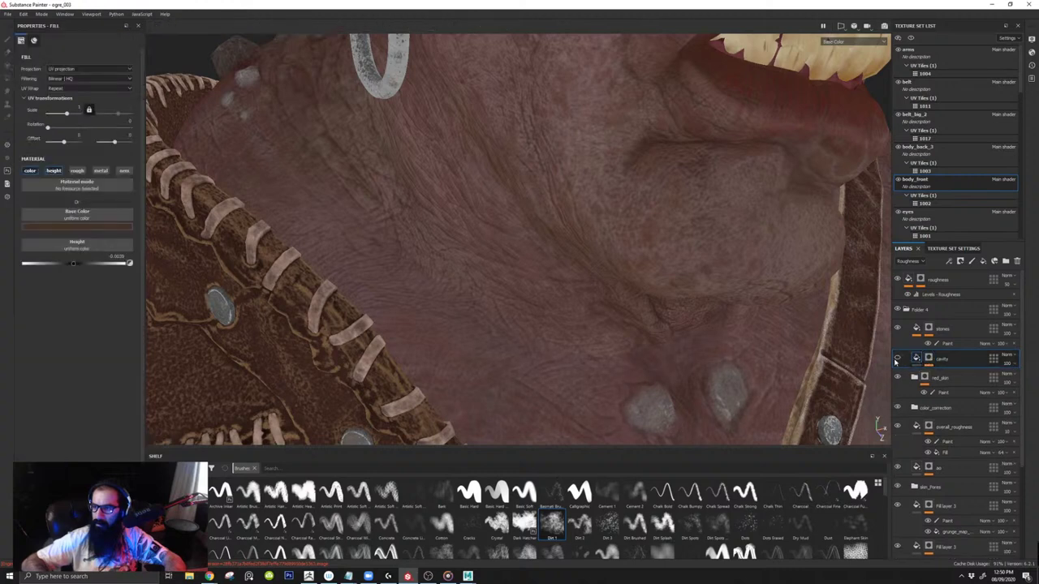
{"action": "right_click", "coordinate": [929, 358]}
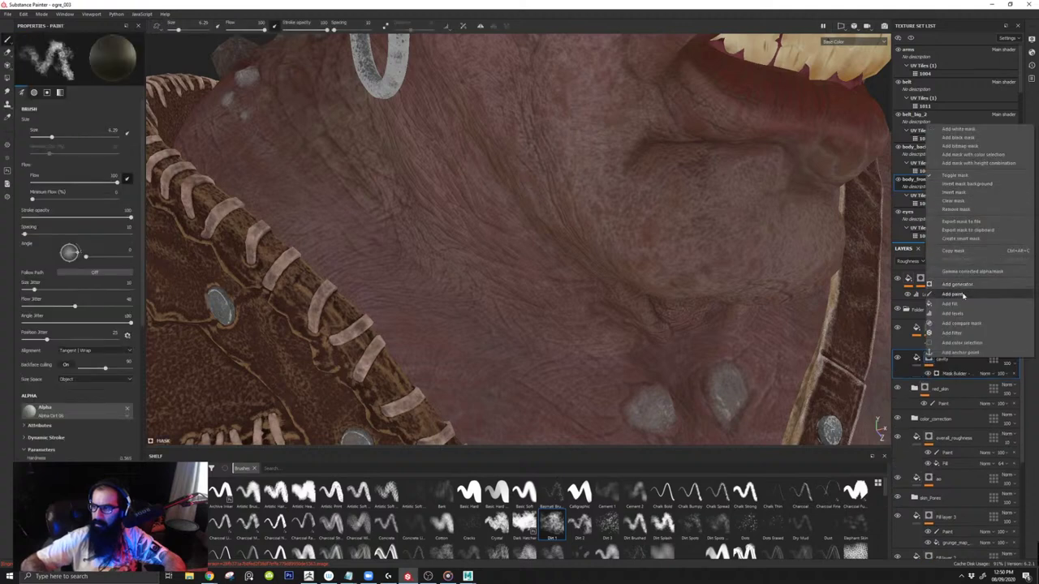
{"action": "left_click", "coordinate": [963, 294]}
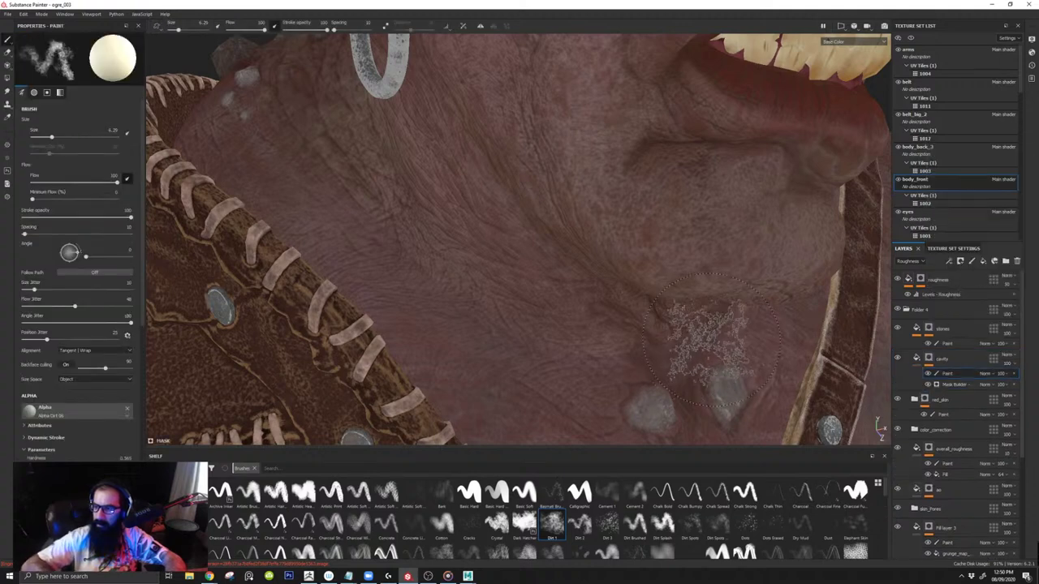
Step: Paint black into the cavity mask around the lower neck and upper chest, reducing the brush size to about 3.13
{"action": "middle_click_drag", "start_coordinate": [690, 367], "coordinate": [550, 258], "text": "alt"}
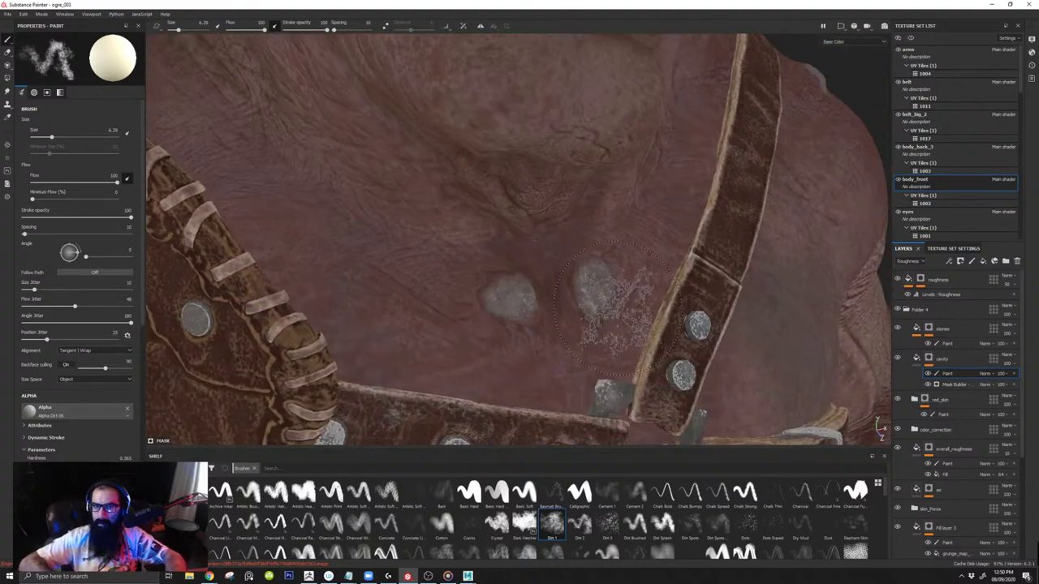
{"action": "key", "text": "x"}
{"action": "left_click", "coordinate": [574, 260]}
{"action": "right_click_drag", "start_coordinate": [574, 260], "coordinate": [508, 240], "text": "ctrl"}
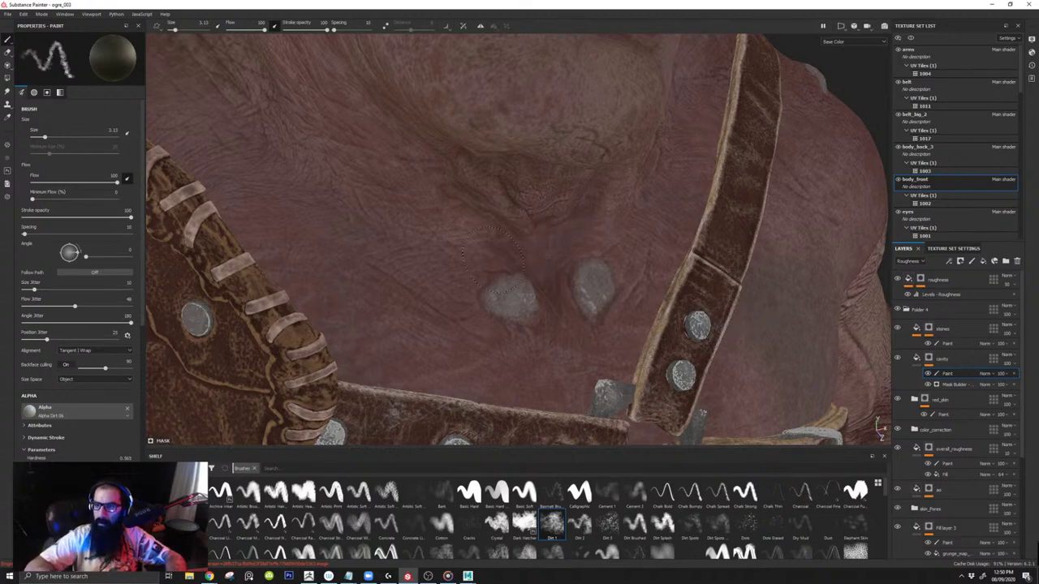
{"action": "left_click_drag", "start_coordinate": [414, 236], "coordinate": [270, 142], "text": "alt"}
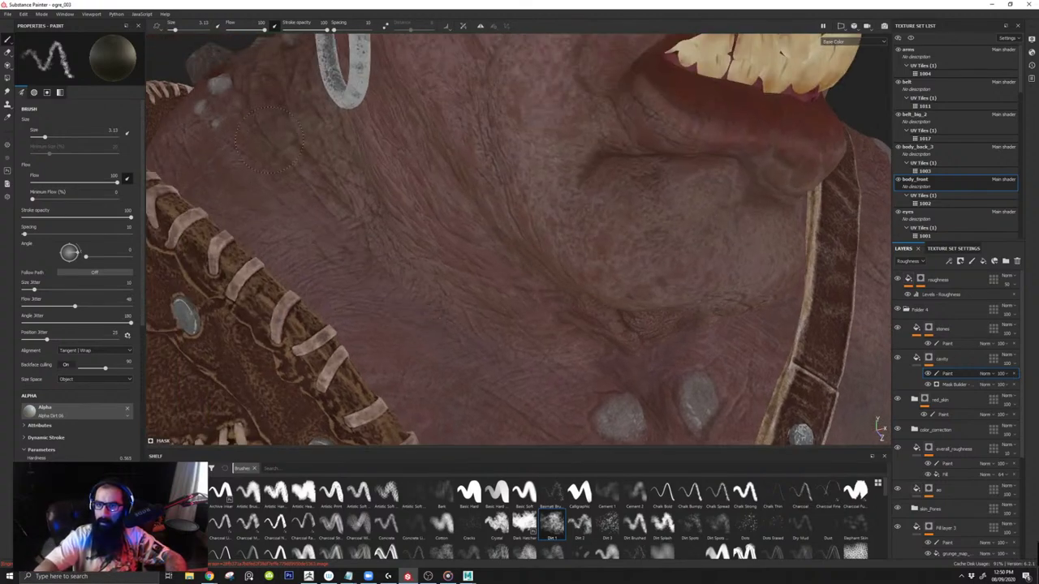
{"action": "left_click_drag", "start_coordinate": [541, 308], "coordinate": [569, 254], "text": "alt"}
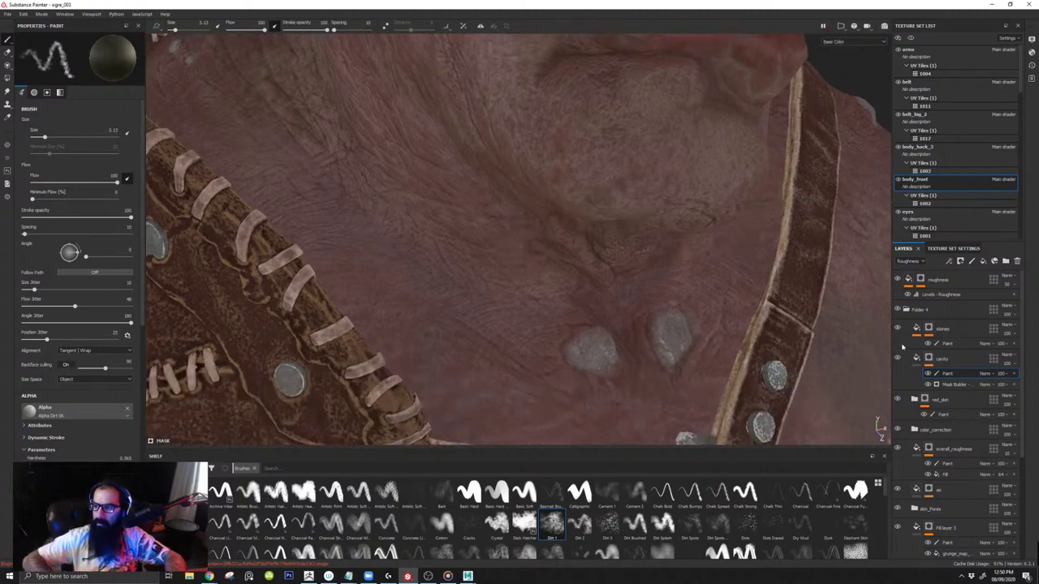
Step: Compare the skin with the red_skin folder hidden and shown, and select the paint effect on its mask
{"action": "left_click", "coordinate": [897, 400]}
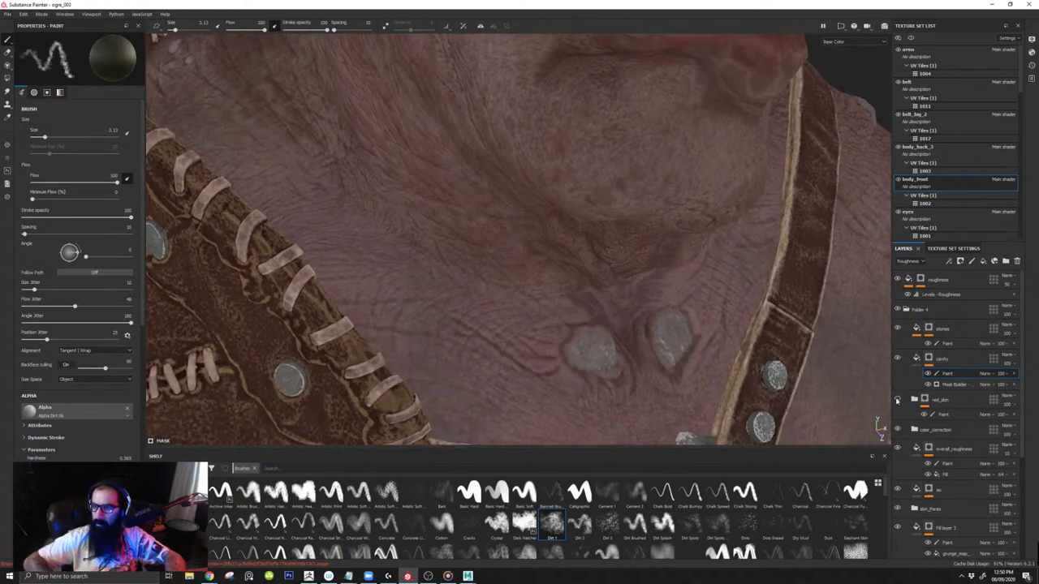
{"action": "left_click", "coordinate": [897, 400]}
{"action": "left_click", "coordinate": [915, 399]}
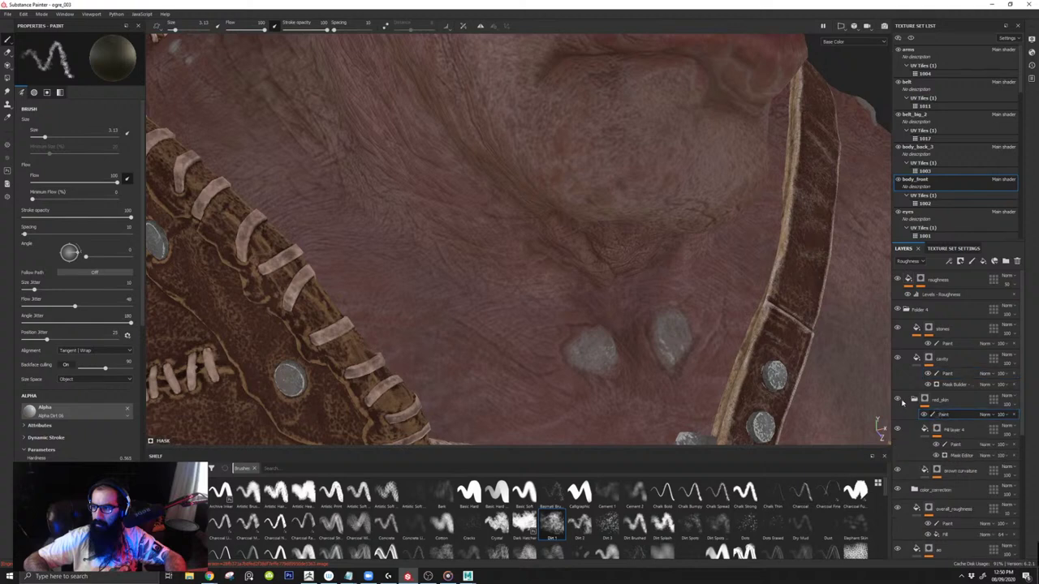
{"action": "left_click", "coordinate": [898, 400]}
{"action": "left_click", "coordinate": [898, 400]}
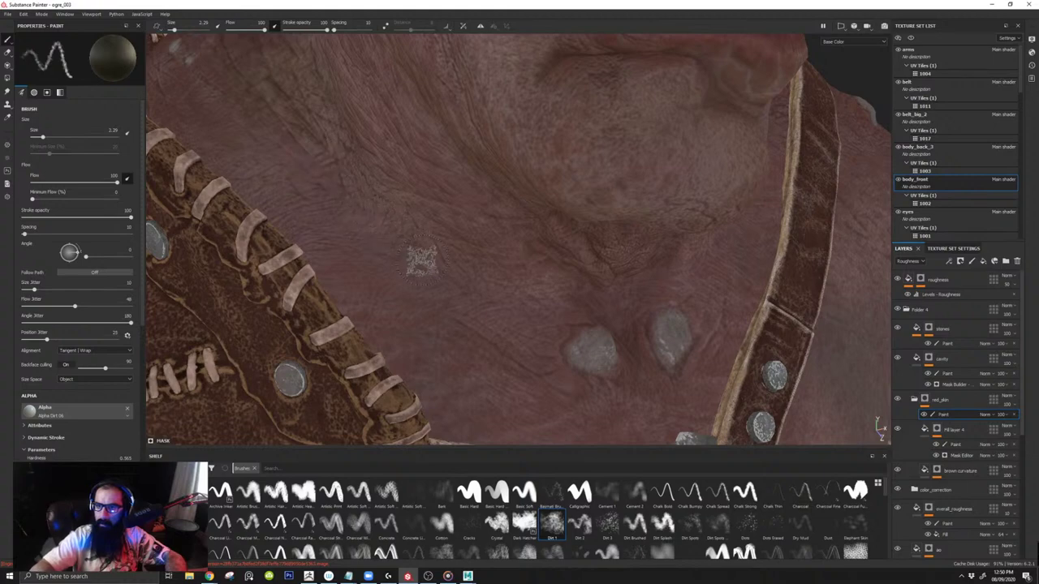
Step: Paint black into the red_skin mask along the shoulder armor side of the neck and the upper chest, varying the brush size between about 2.4 and 4.3
{"action": "middle_click_drag", "start_coordinate": [316, 189], "coordinate": [410, 256], "text": "alt"}
{"action": "mouse_move", "coordinate": [339, 178]}
{"action": "left_mouse_down", "text": "alt"}
{"action": "mouse_move", "coordinate": [346, 211]}
{"action": "mouse_move", "coordinate": [339, 204]}
{"action": "mouse_move", "coordinate": [359, 204]}
{"action": "mouse_move", "coordinate": [296, 155]}
{"action": "left_mouse_up", "text": "alt"}
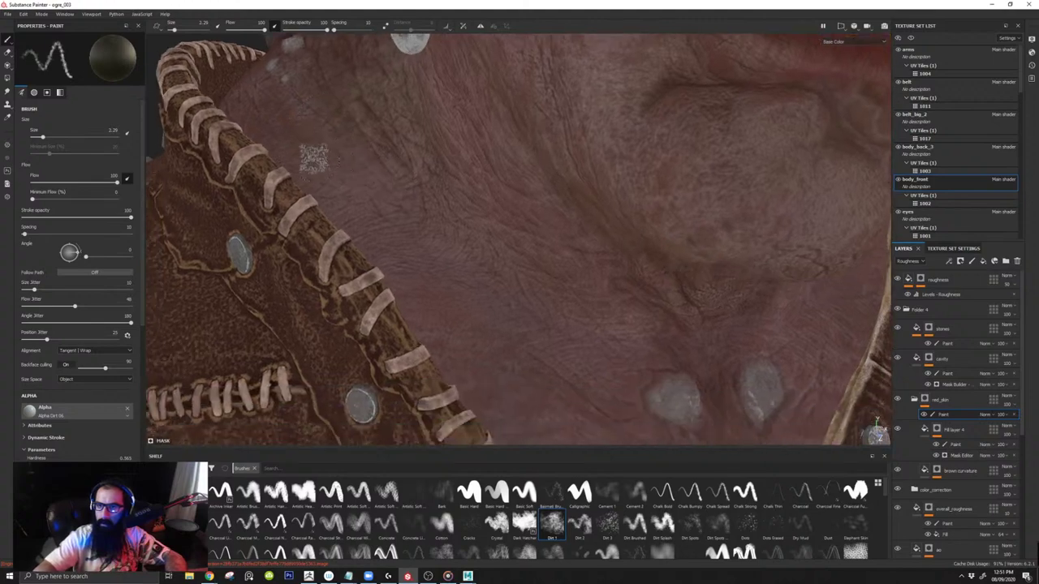
{"action": "right_click_drag", "start_coordinate": [288, 151], "coordinate": [303, 149], "text": "ctrl"}
{"action": "mouse_move", "coordinate": [383, 230]}
{"action": "left_mouse_down", "text": "alt"}
{"action": "mouse_move", "coordinate": [253, 170]}
{"action": "mouse_move", "coordinate": [314, 216]}
{"action": "left_mouse_up", "text": "alt"}
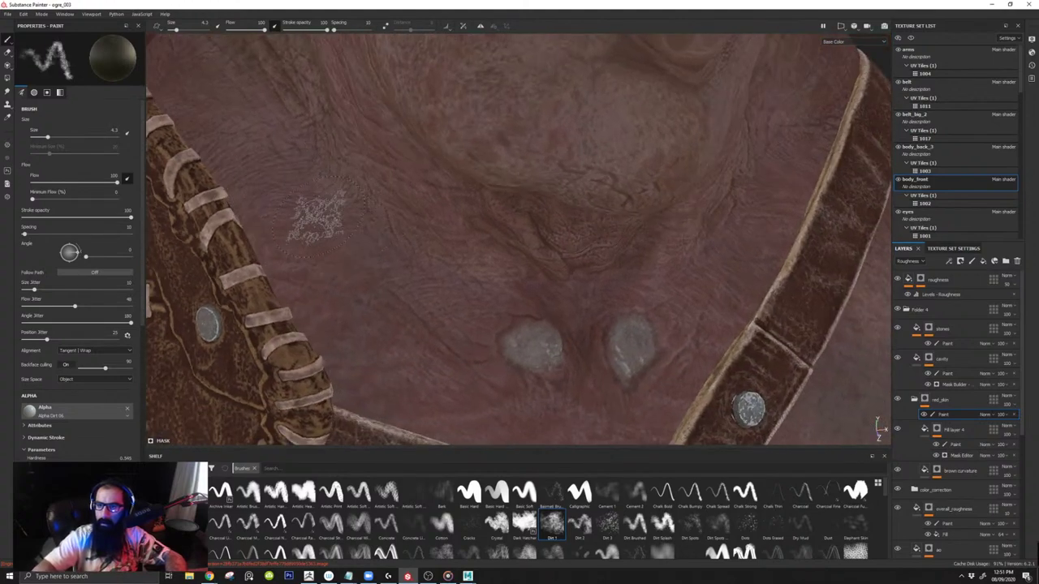
{"action": "left_click_drag", "start_coordinate": [603, 348], "coordinate": [549, 308], "text": "alt"}
{"action": "right_click_drag", "start_coordinate": [552, 294], "coordinate": [532, 291], "text": "ctrl"}
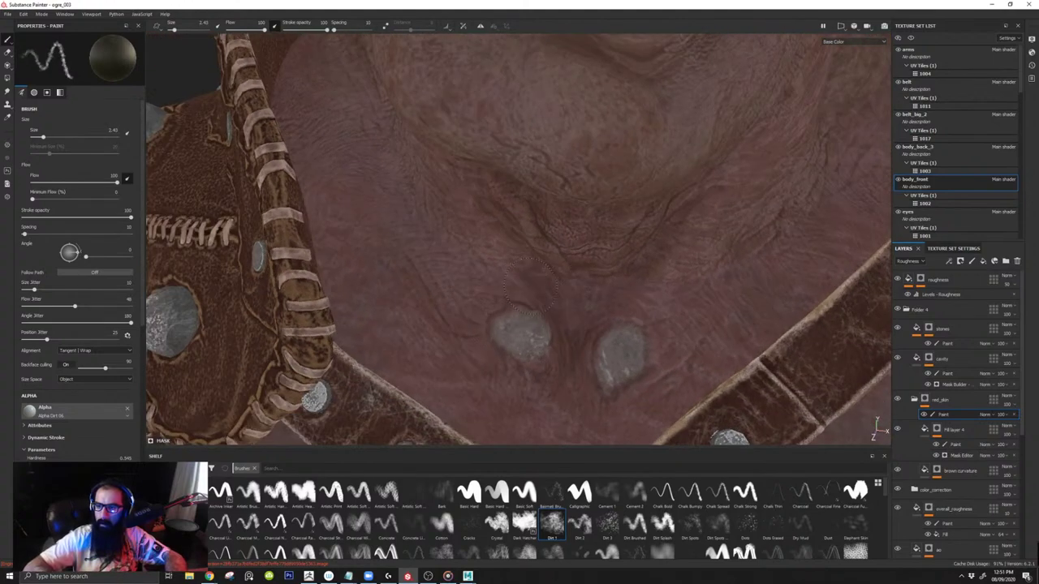
{"action": "left_click_drag", "start_coordinate": [593, 327], "coordinate": [365, 280], "text": "alt"}
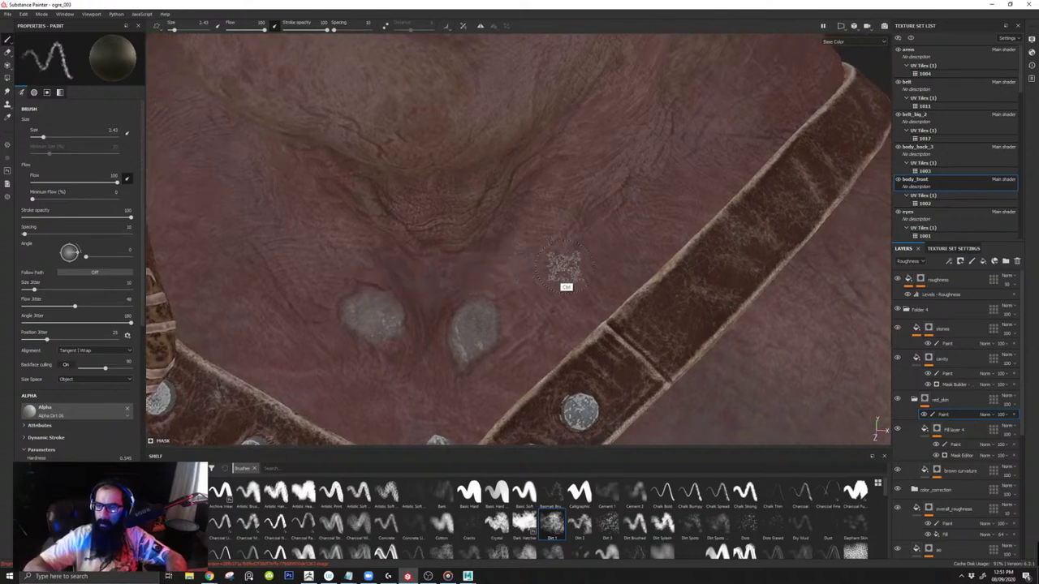
{"action": "left_click", "coordinate": [469, 264]}
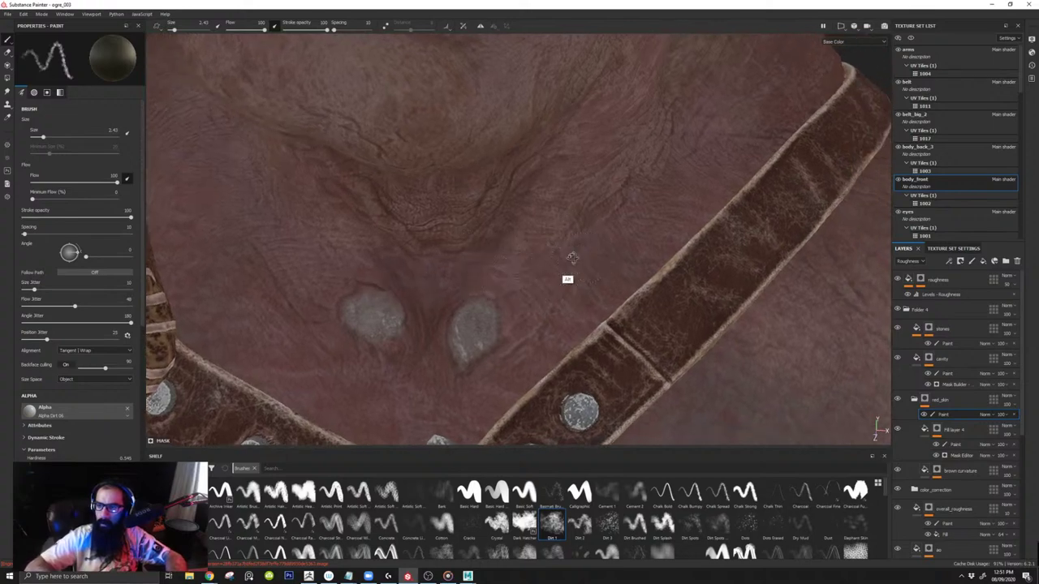
Step: Continue softening the red_skin mask with black on the strap side of the neck below the earring, varying the brush size up to about 4.85
{"action": "left_click_drag", "start_coordinate": [570, 260], "coordinate": [552, 251], "text": "alt"}
{"action": "mouse_move", "coordinate": [673, 198]}
{"action": "left_mouse_down", "text": "alt"}
{"action": "mouse_move", "coordinate": [534, 250]}
{"action": "mouse_move", "coordinate": [561, 254]}
{"action": "left_mouse_up", "text": "alt"}
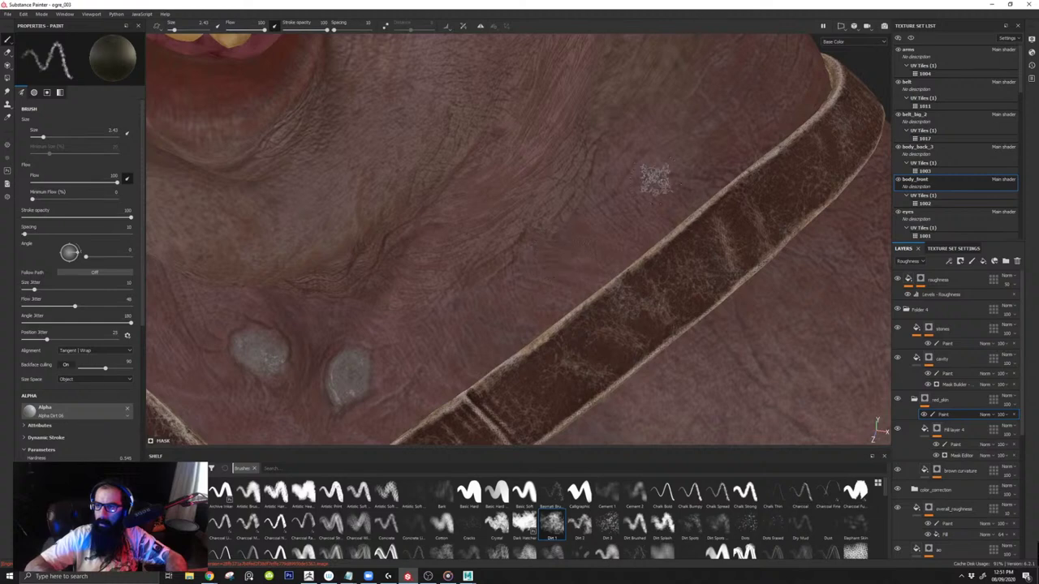
{"action": "mouse_move", "coordinate": [652, 188]}
{"action": "left_mouse_down", "text": "alt"}
{"action": "mouse_move", "coordinate": [542, 242]}
{"action": "mouse_move", "coordinate": [517, 231]}
{"action": "left_mouse_up", "text": "alt"}
{"action": "right_click_drag", "start_coordinate": [536, 221], "coordinate": [549, 221], "text": "ctrl"}
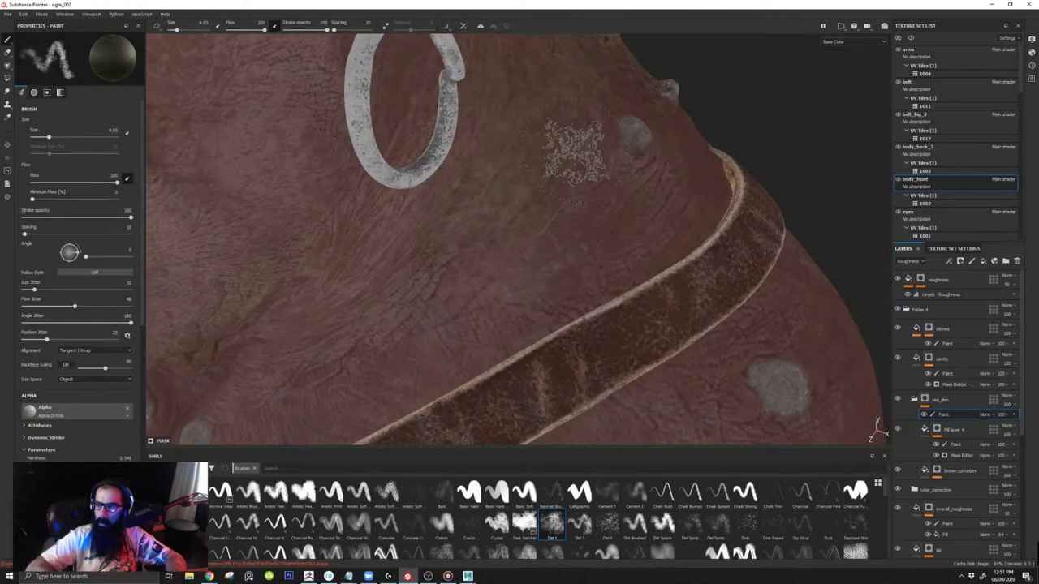
{"action": "right_click_drag", "start_coordinate": [591, 185], "coordinate": [580, 185], "text": "ctrl"}
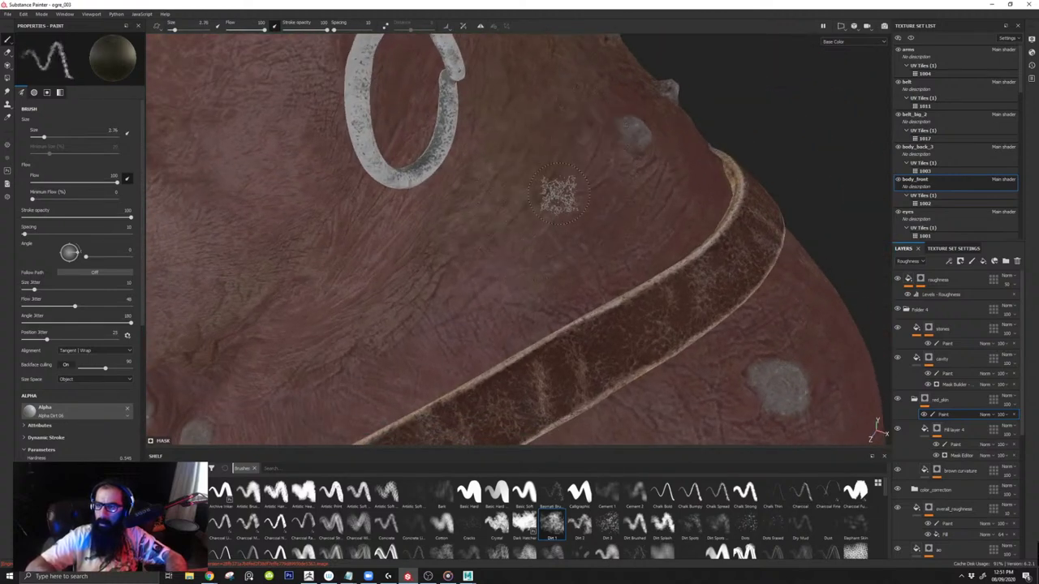
{"action": "mouse_move", "coordinate": [557, 190]}
{"action": "left_mouse_down", "text": "alt"}
{"action": "mouse_move", "coordinate": [385, 183]}
{"action": "mouse_move", "coordinate": [576, 253]}
{"action": "left_mouse_up", "text": "alt"}
{"action": "right_click_drag", "start_coordinate": [577, 253], "coordinate": [591, 264], "text": "alt"}
{"action": "left_click_drag", "start_coordinate": [591, 263], "coordinate": [596, 276], "text": "alt"}
{"action": "right_click_drag", "start_coordinate": [571, 244], "coordinate": [583, 236], "text": "ctrl"}
{"action": "left_click_drag", "start_coordinate": [536, 248], "coordinate": [565, 177], "text": "alt"}
Step: Examine the whole ogre in the full Material view under different angles and distances, and save the project
{"action": "key", "text": "m"}
{"action": "left_click_drag", "start_coordinate": [569, 253], "coordinate": [585, 235], "text": "alt"}
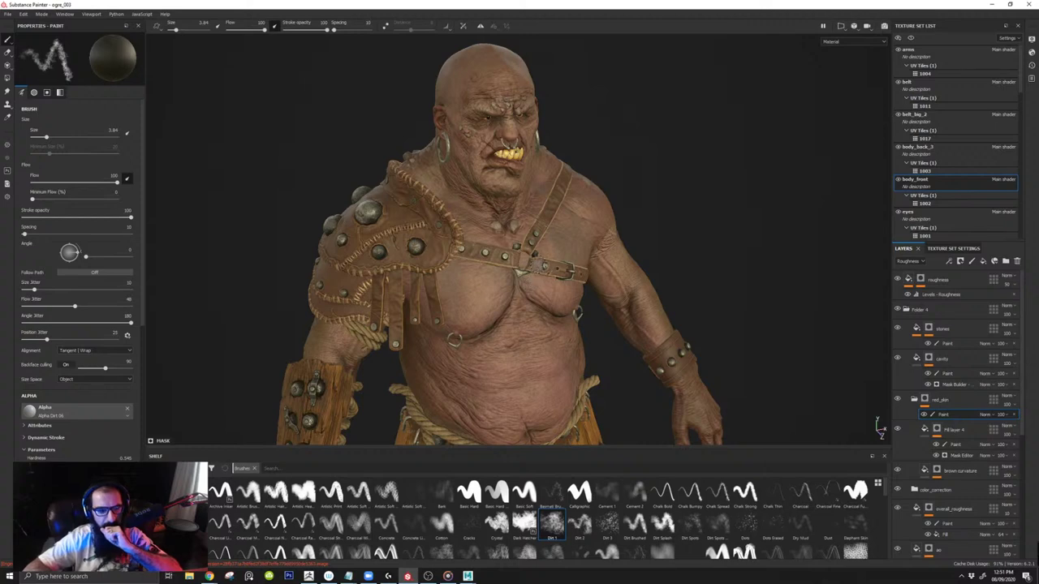
{"action": "right_click_drag", "start_coordinate": [684, 265], "coordinate": [554, 95], "text": "alt"}
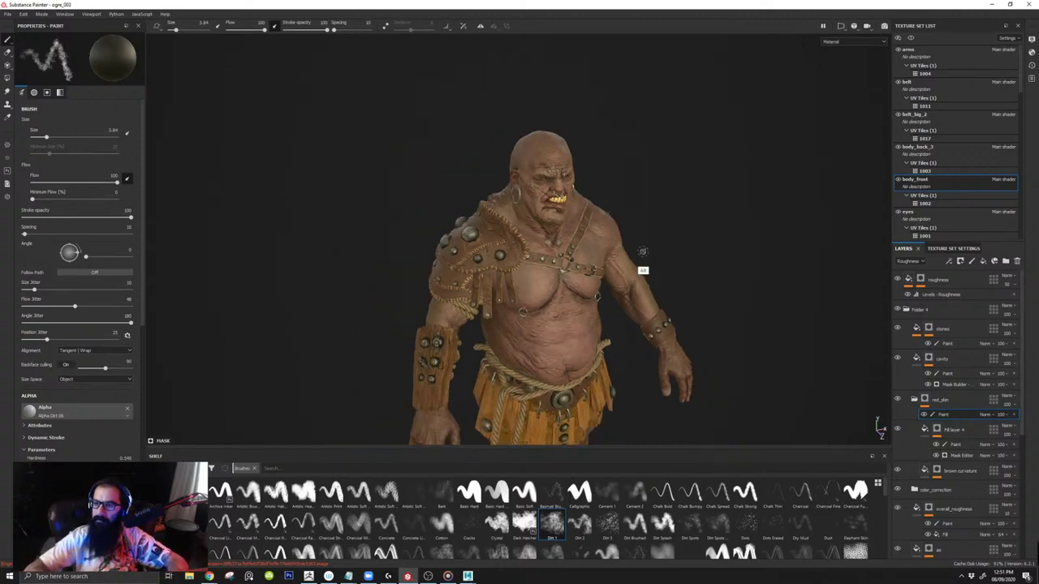
{"action": "left_click_drag", "start_coordinate": [643, 252], "coordinate": [563, 216], "text": "alt"}
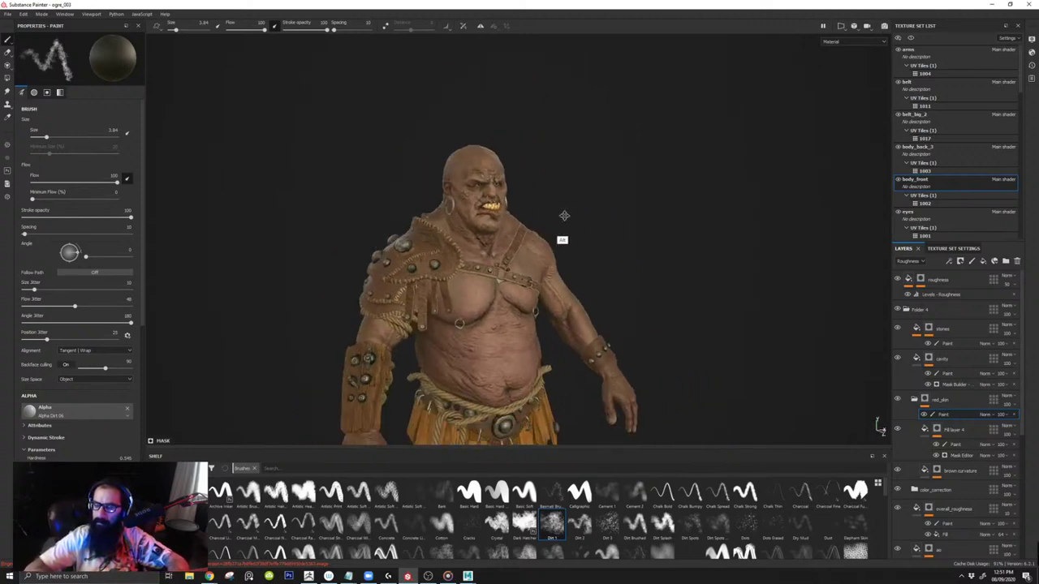
{"action": "right_click_drag", "start_coordinate": [563, 216], "coordinate": [619, 207], "text": "alt"}
{"action": "left_click_drag", "start_coordinate": [514, 180], "coordinate": [589, 224], "text": "ctrl+alt"}
{"action": "right_click_drag", "start_coordinate": [531, 195], "coordinate": [629, 316], "text": "alt"}
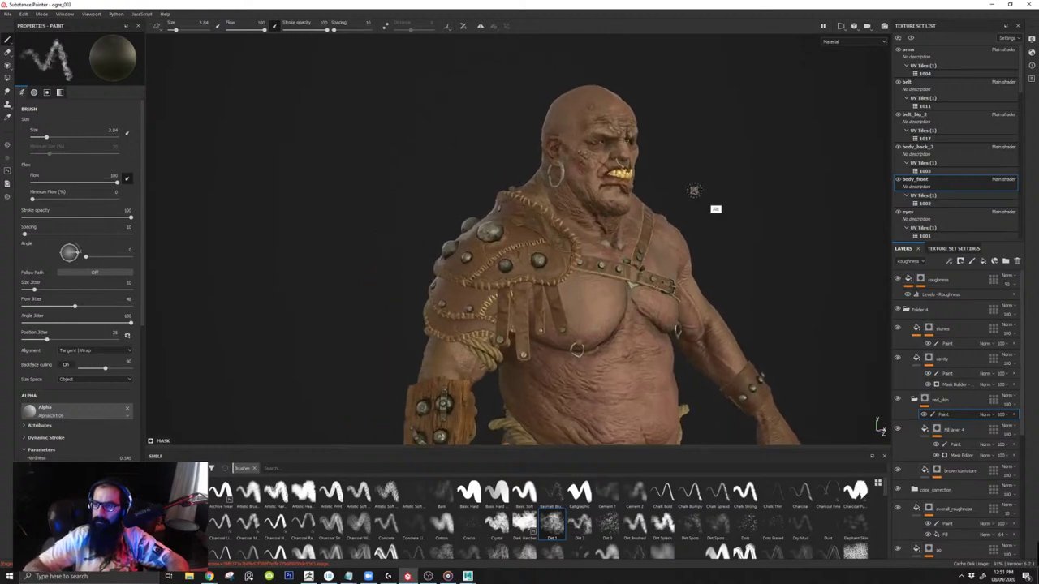
{"action": "left_click_drag", "start_coordinate": [690, 191], "coordinate": [640, 189], "text": "ctrl+alt"}
{"action": "key", "text": "ctrl+s"}
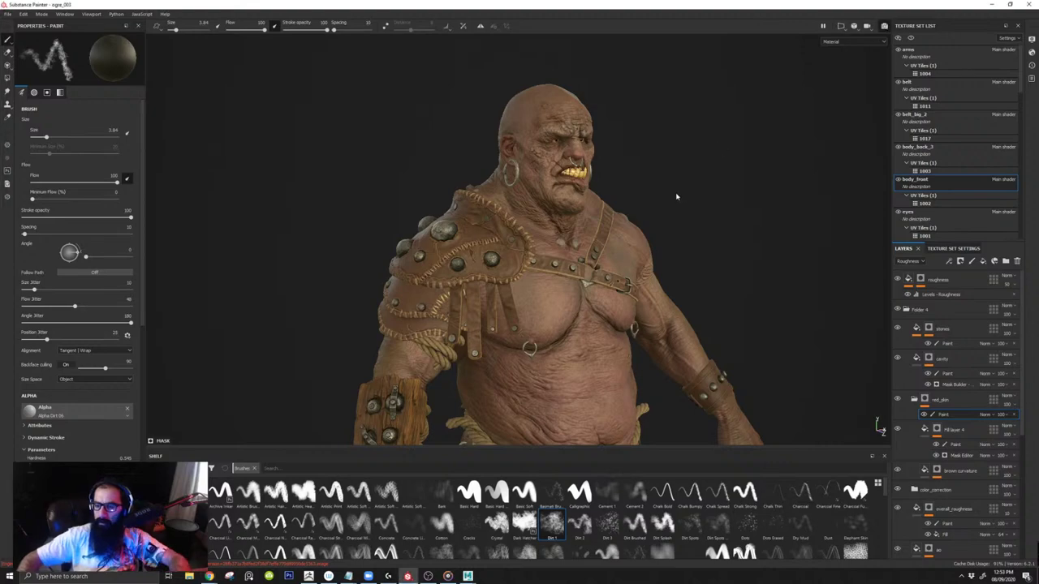
Step: Render the ogre in Iray and rotate the environment lighting to about 229, framing the chest and belly from the front
{"action": "key", "text": "F10"}
{"action": "left_click_drag", "start_coordinate": [577, 271], "coordinate": [451, 279], "text": "alt"}
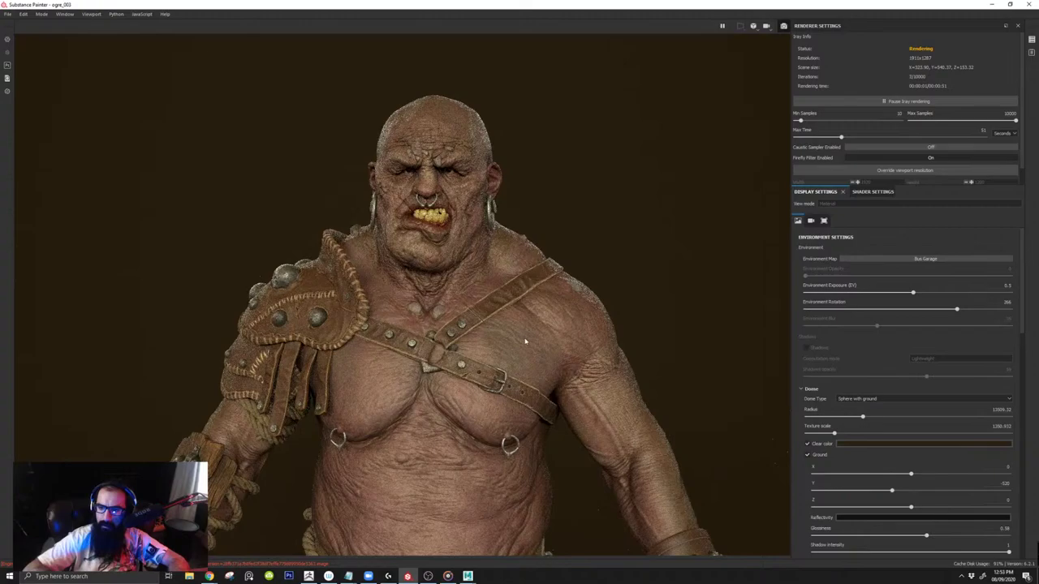
{"action": "left_click_drag", "start_coordinate": [525, 342], "coordinate": [528, 266], "text": "alt"}
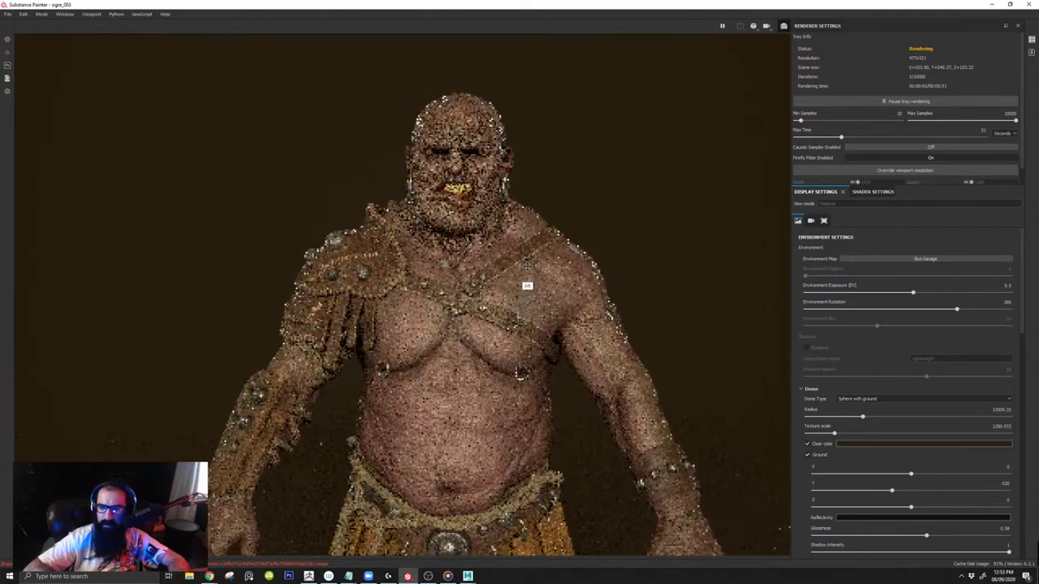
{"action": "middle_click_drag", "start_coordinate": [528, 266], "coordinate": [564, 171], "text": "alt"}
{"action": "left_click_drag", "start_coordinate": [478, 301], "coordinate": [522, 310], "text": "alt"}
{"action": "right_click_drag", "start_coordinate": [520, 309], "coordinate": [497, 313], "text": "shift"}
{"action": "middle_click_drag", "start_coordinate": [580, 319], "coordinate": [588, 321], "text": "alt"}
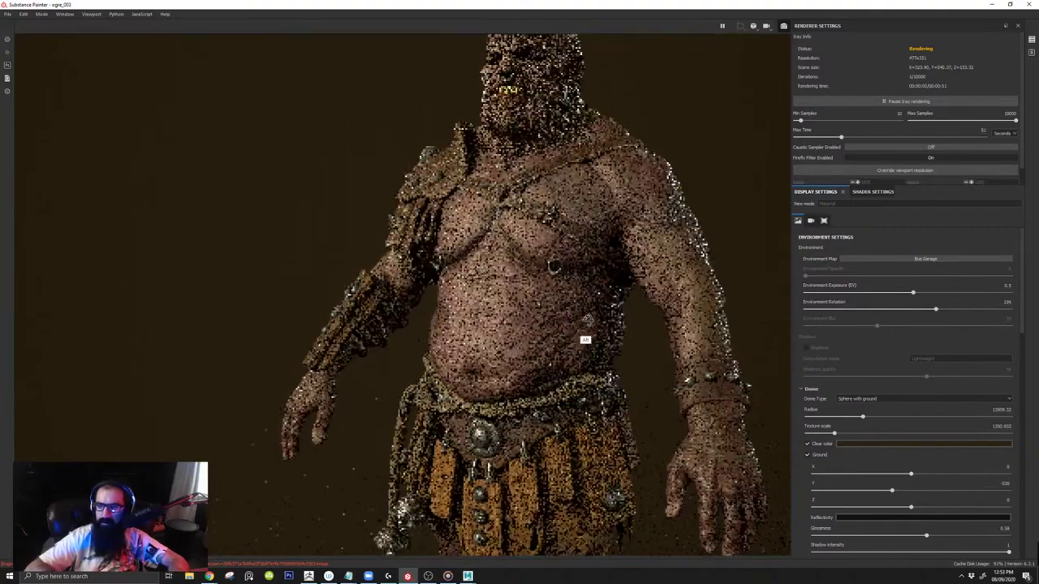
{"action": "left_click_drag", "start_coordinate": [588, 320], "coordinate": [602, 321], "text": "alt"}
{"action": "right_click_drag", "start_coordinate": [498, 217], "coordinate": [573, 401], "text": "alt"}
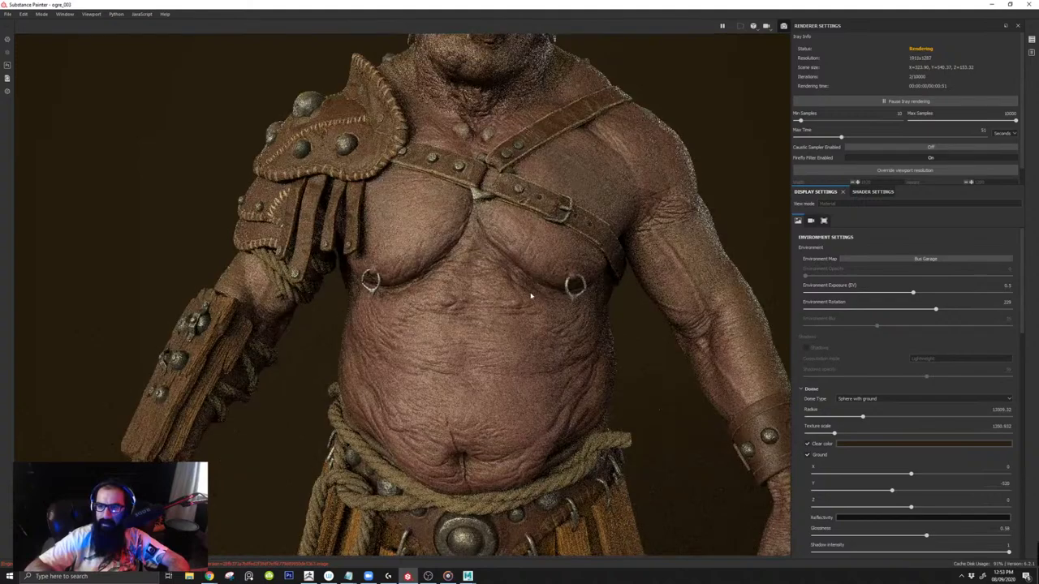
Step: Examine the ogre's torso and head in the Iray render and return to the painting view, framing the chest
{"action": "left_click_drag", "start_coordinate": [598, 309], "coordinate": [546, 265], "text": "alt"}
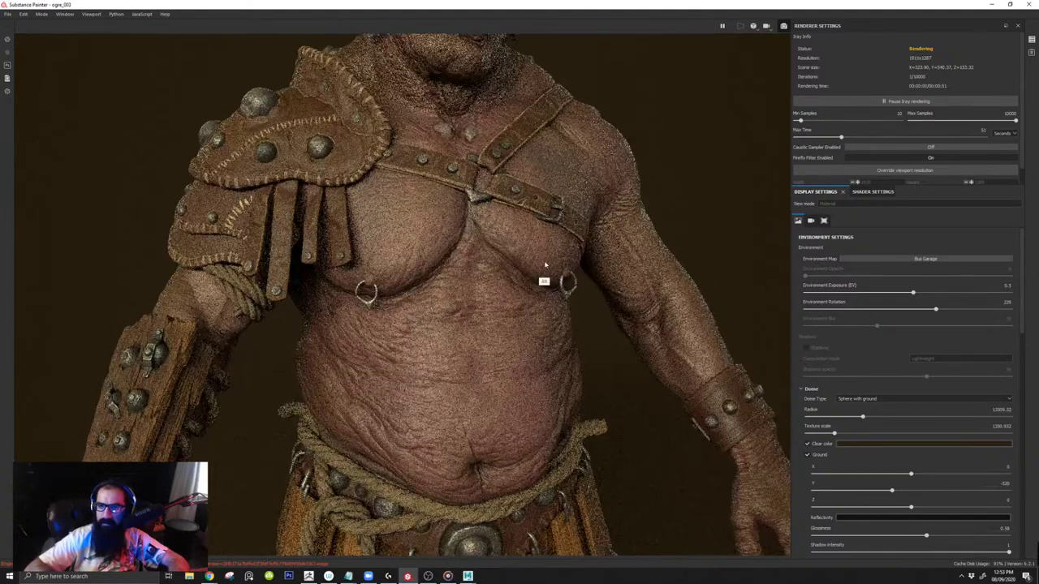
{"action": "middle_click_drag", "start_coordinate": [546, 264], "coordinate": [580, 410], "text": "alt"}
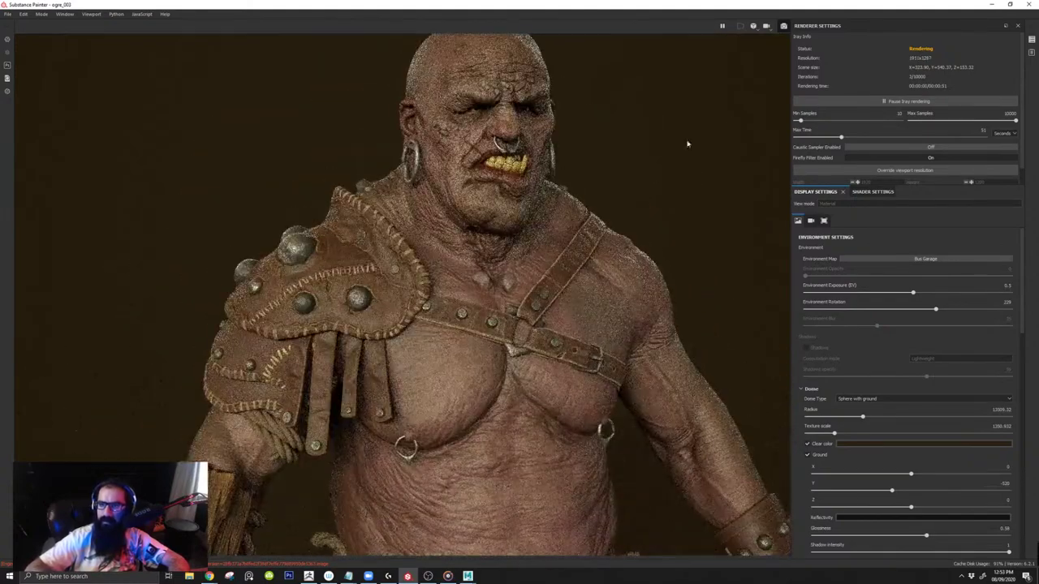
{"action": "left_click", "coordinate": [783, 28]}
{"action": "right_click_drag", "start_coordinate": [569, 243], "coordinate": [641, 373], "text": "alt"}
{"action": "middle_click_drag", "start_coordinate": [641, 373], "coordinate": [527, 219], "text": "alt"}
Step: Cycle through the single-channel views to Roughness and examine the roughness of the chest and shoulder armor against the body_front layers
{"action": "key", "text": "c"}
{"action": "key", "text": "c"}
{"action": "key", "text": "c"}
{"action": "key", "text": "c"}
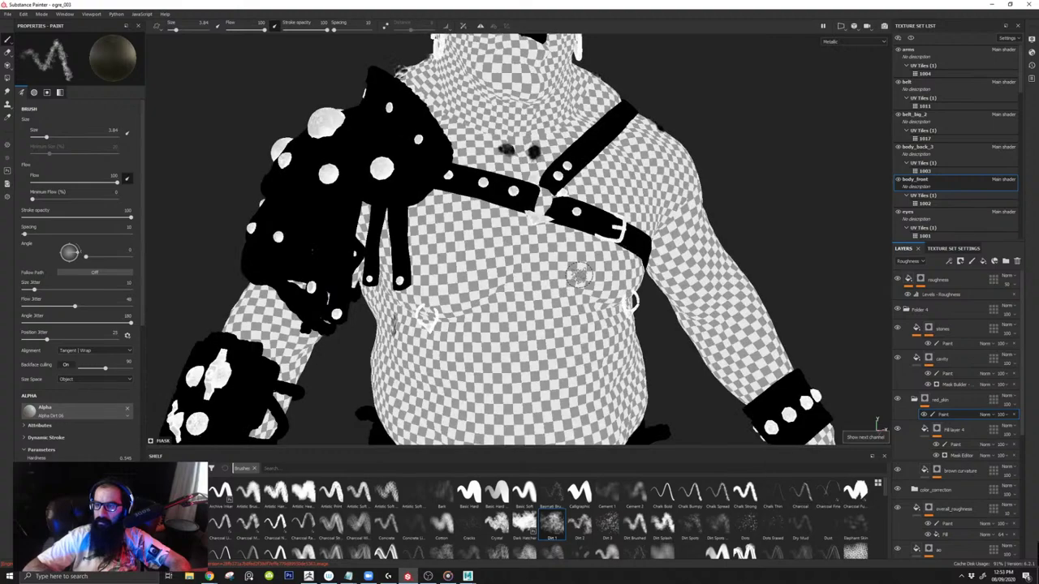
{"action": "key", "text": "c"}
{"action": "key", "text": "c"}
{"action": "key", "text": "c"}
{"action": "key", "text": "c"}
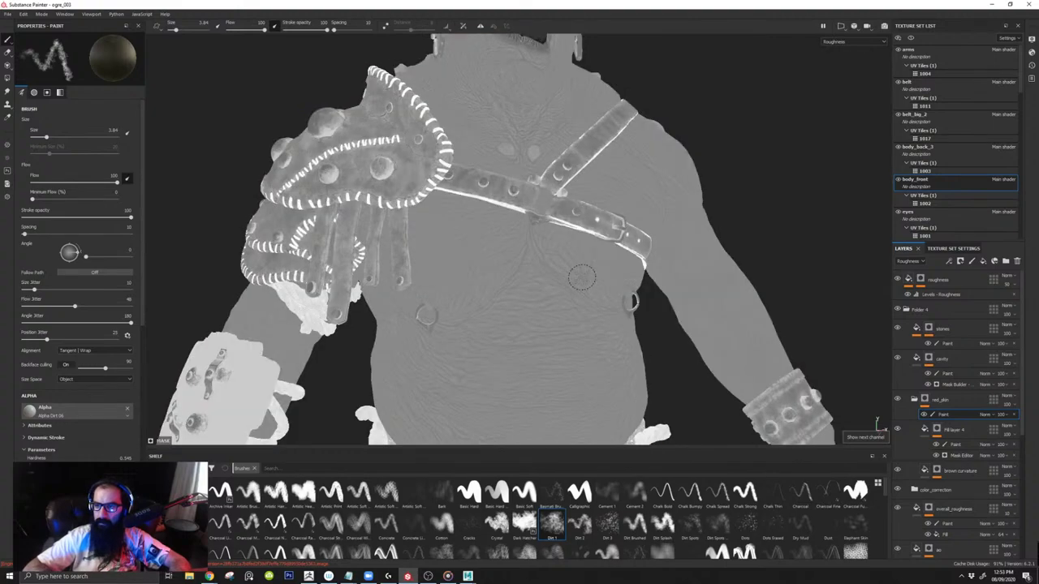
{"action": "key", "text": "c"}
{"action": "key", "text": "c"}
{"action": "key", "text": "c"}
{"action": "key", "text": "c"}
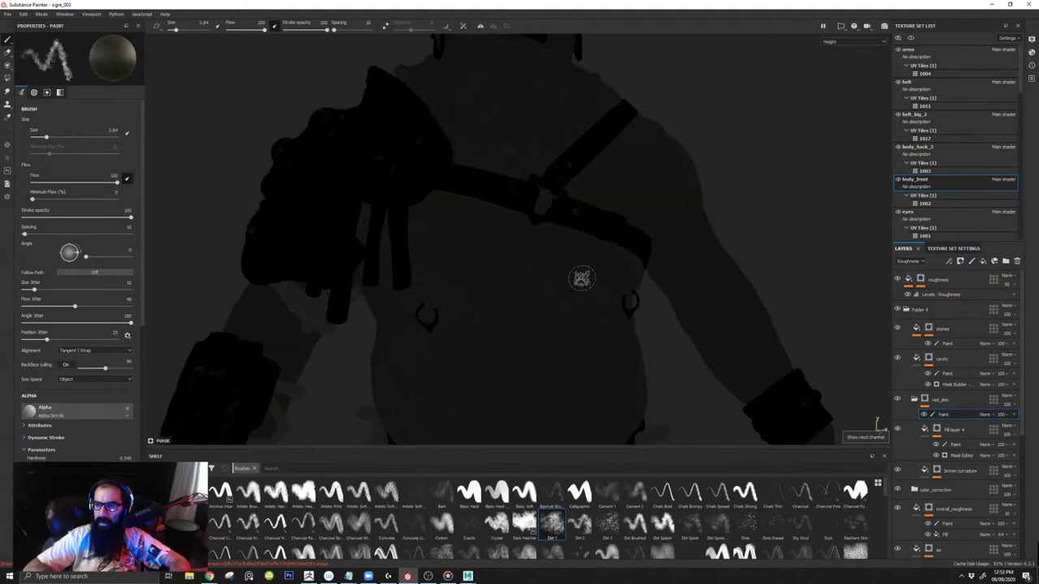
{"action": "key", "text": "c"}
{"action": "scroll", "coordinate": [581, 278], "scroll_direction": "up", "scroll_amount": 4}
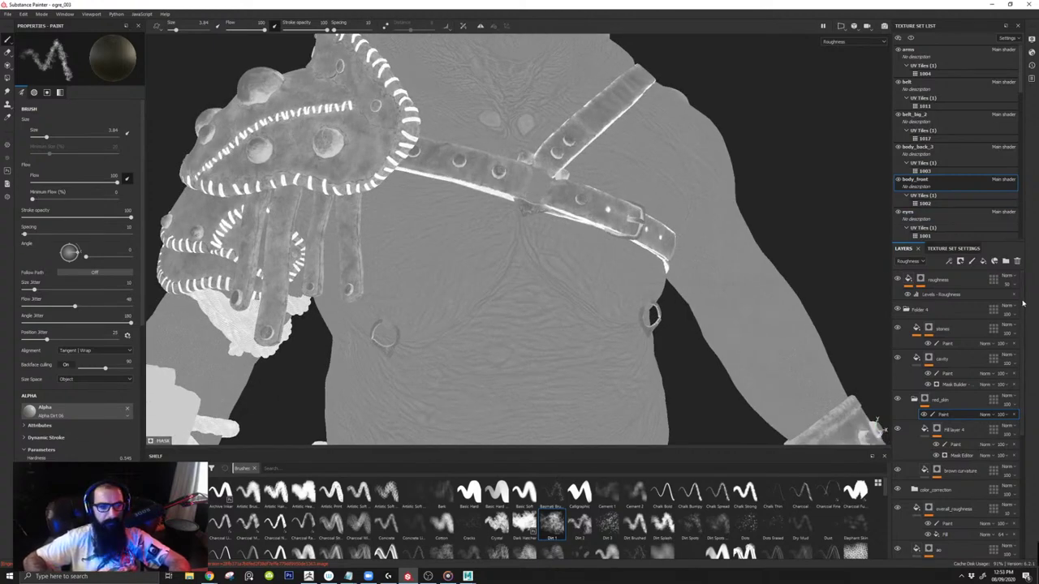
{"action": "scroll", "coordinate": [1026, 324], "scroll_direction": "down", "scroll_amount": 3}
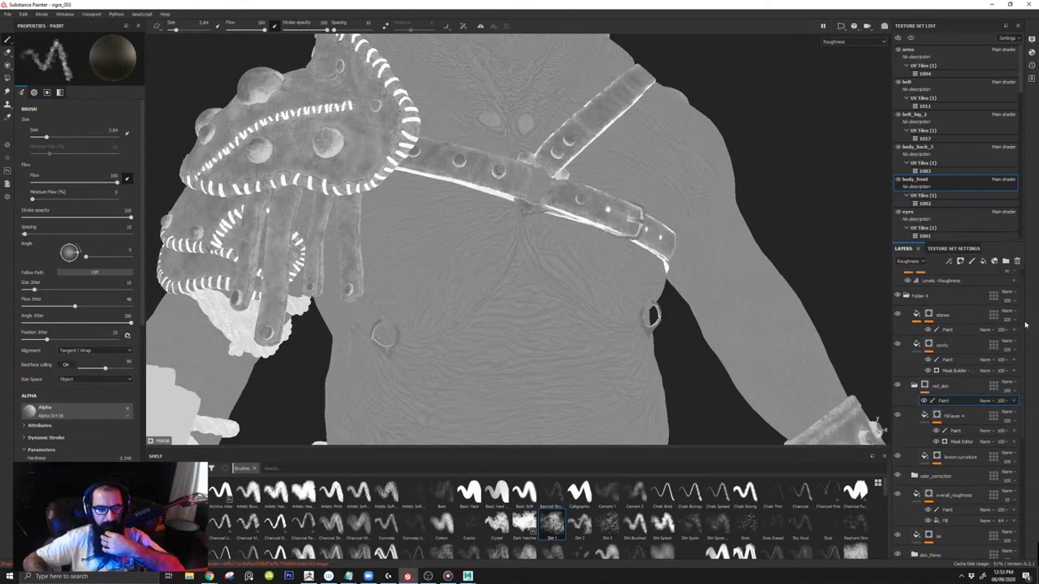
{"action": "scroll", "coordinate": [1027, 349], "scroll_direction": "up", "scroll_amount": 3}
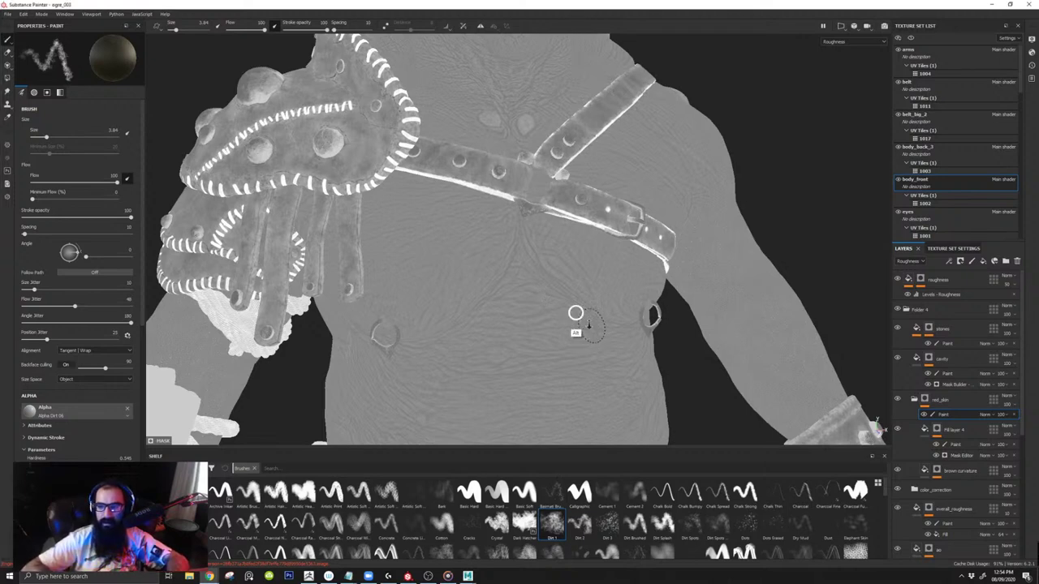
{"action": "right_click_drag", "start_coordinate": [575, 313], "coordinate": [656, 378], "text": "alt"}
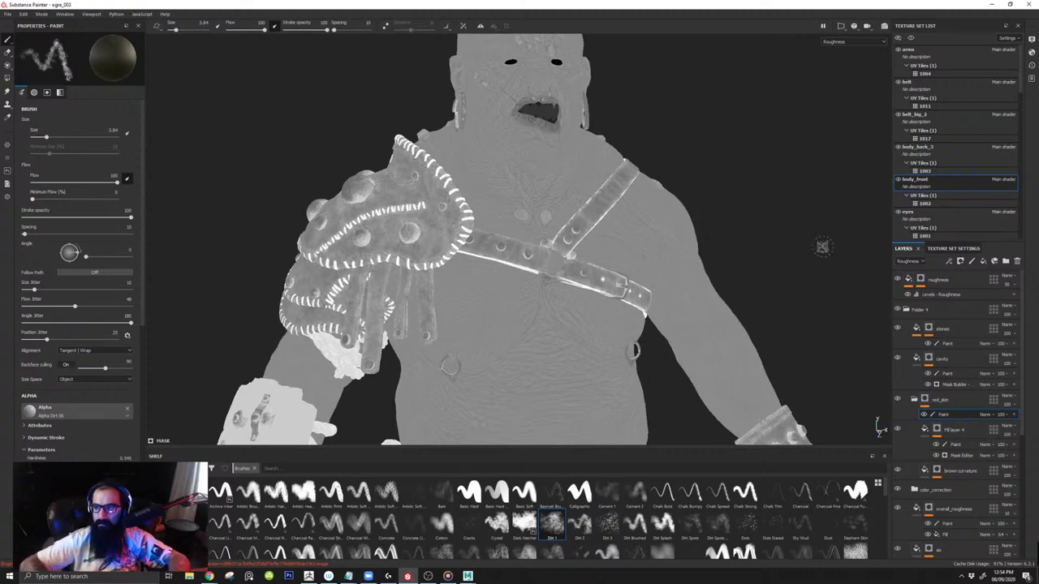
Step: Collapse Folder 4 and raise the output black level in the roughness layer's Levels to 1
{"action": "left_click", "coordinate": [907, 309]}
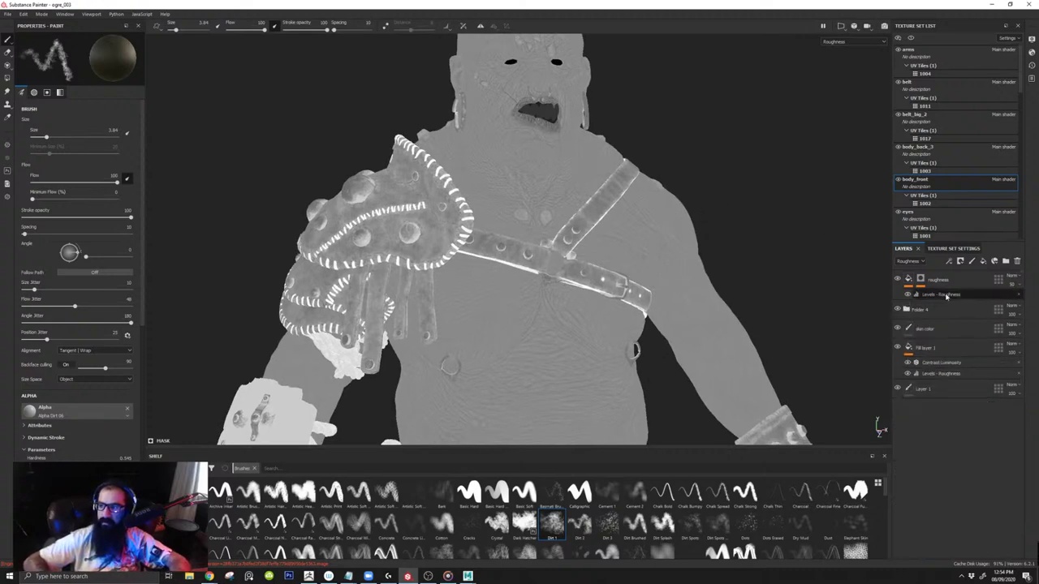
{"action": "right_click_drag", "start_coordinate": [599, 293], "coordinate": [632, 374], "text": "alt"}
{"action": "middle_click_drag", "start_coordinate": [632, 393], "coordinate": [707, 272], "text": "alt"}
{"action": "left_click", "coordinate": [941, 294]}
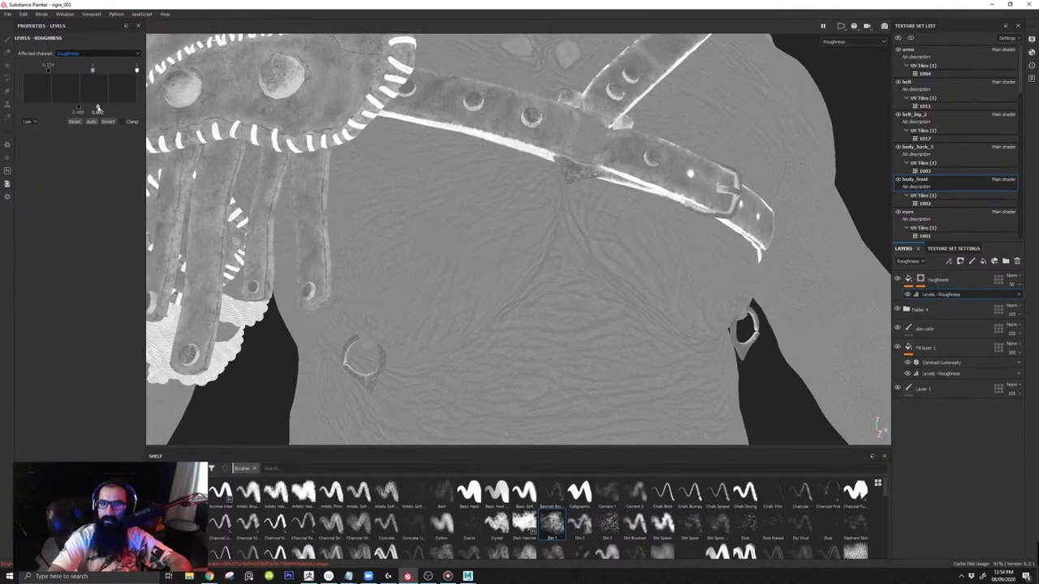
{"action": "left_click_drag", "start_coordinate": [97, 108], "coordinate": [120, 109]}
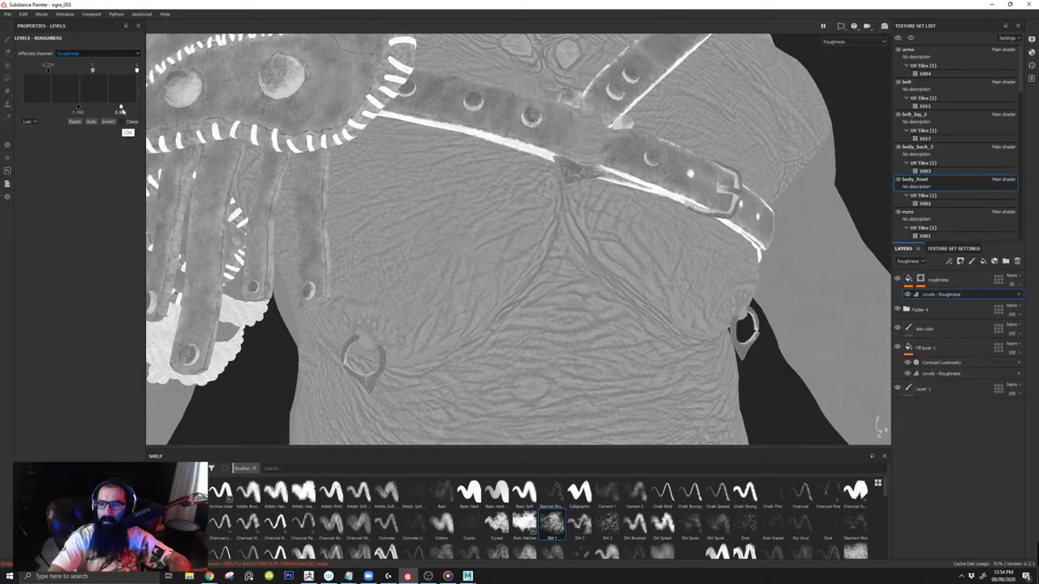
{"action": "key", "text": "ctrl+z"}
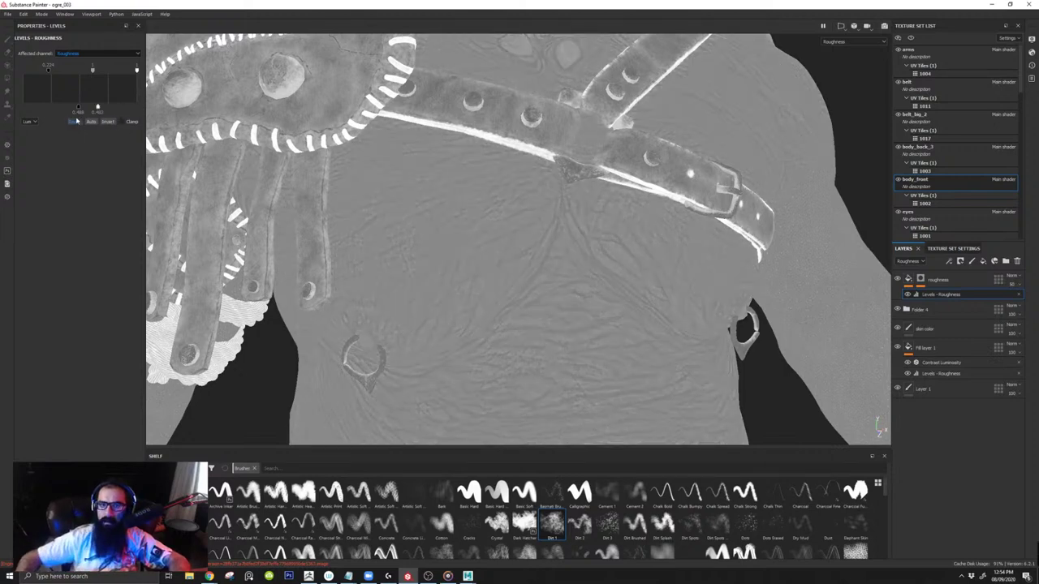
{"action": "left_click_drag", "start_coordinate": [79, 108], "coordinate": [138, 108]}
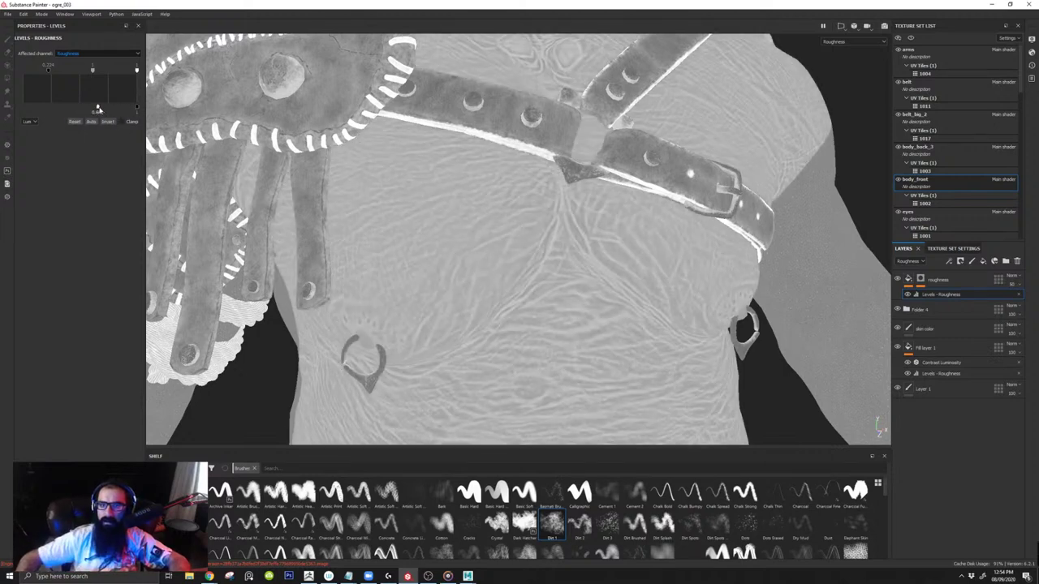
Step: Display the full material and lower the output white level of the roughness layer's Levels to 0.27
{"action": "key", "text": "m"}
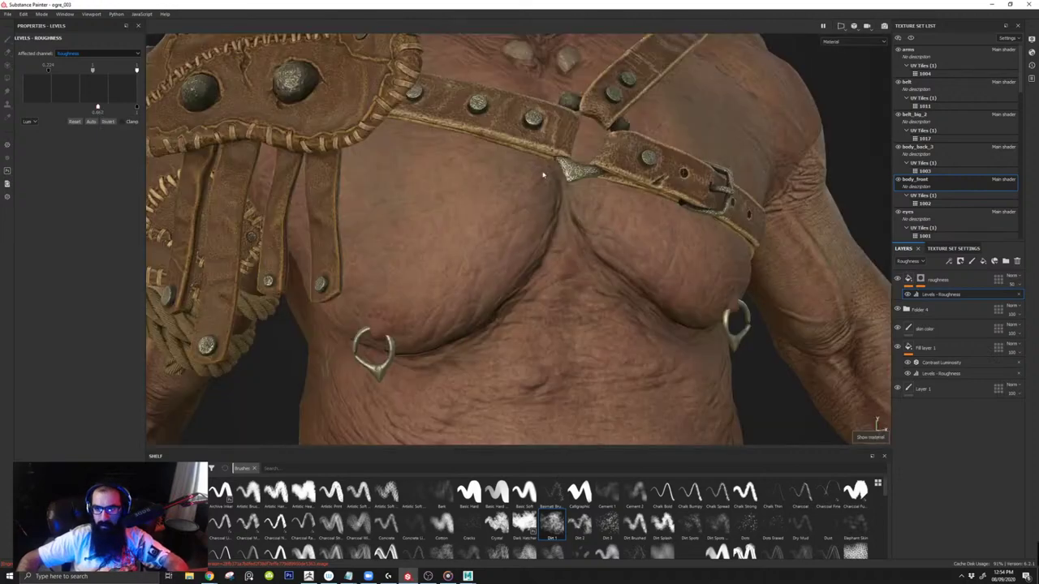
{"action": "left_click_drag", "start_coordinate": [559, 213], "coordinate": [578, 213], "text": "alt"}
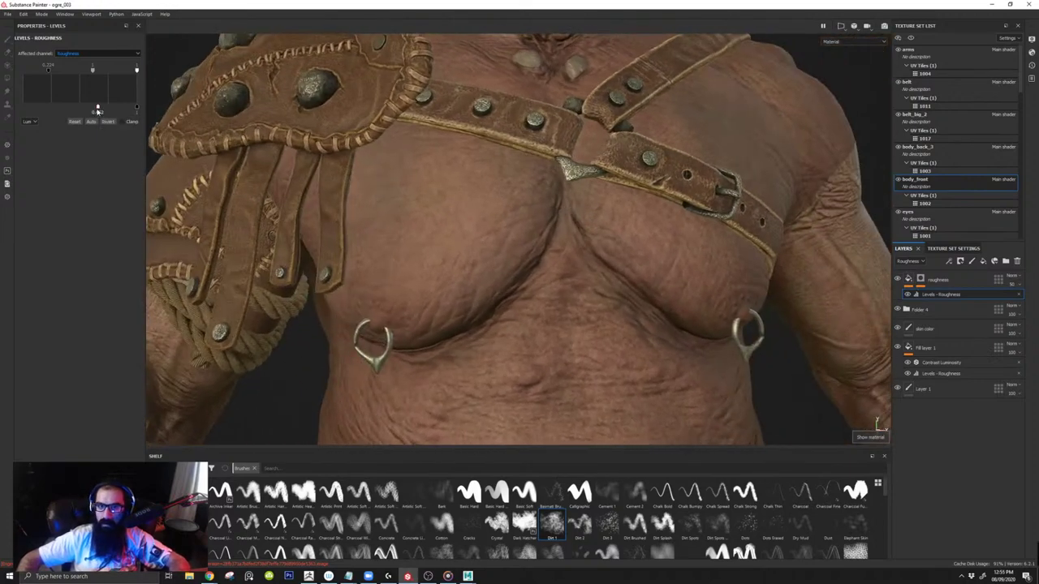
{"action": "mouse_move", "coordinate": [98, 110]}
{"action": "left_mouse_down"}
{"action": "mouse_move", "coordinate": [44, 108]}
{"action": "mouse_move", "coordinate": [54, 108]}
{"action": "left_mouse_up"}
Step: Examine the adjusted skin roughness on the chest, belly and arms in the Material view from several angles and distances
{"action": "right_click_drag", "start_coordinate": [270, 109], "coordinate": [216, 109], "text": "alt"}
{"action": "left_click_drag", "start_coordinate": [581, 250], "coordinate": [552, 258], "text": "alt"}
{"action": "middle_click_drag", "start_coordinate": [542, 269], "coordinate": [491, 205], "text": "alt"}
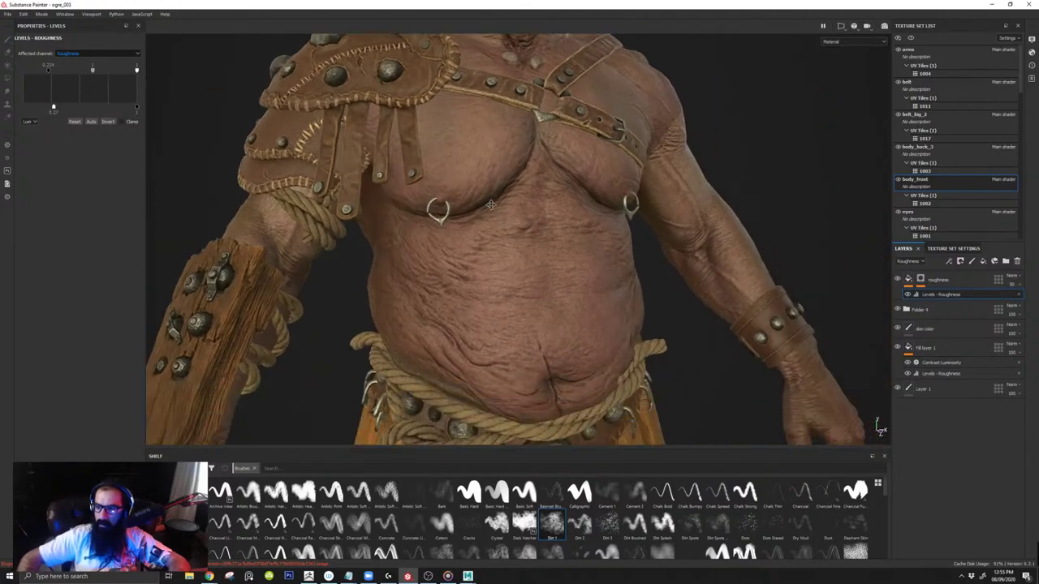
{"action": "left_click_drag", "start_coordinate": [491, 205], "coordinate": [511, 268], "text": "alt"}
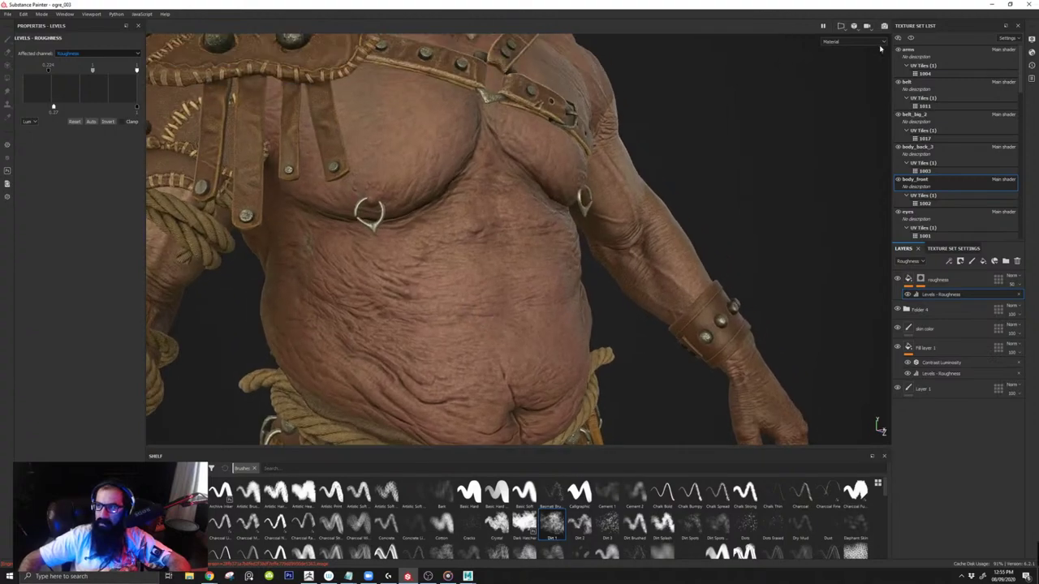
{"action": "key", "text": "F10"}
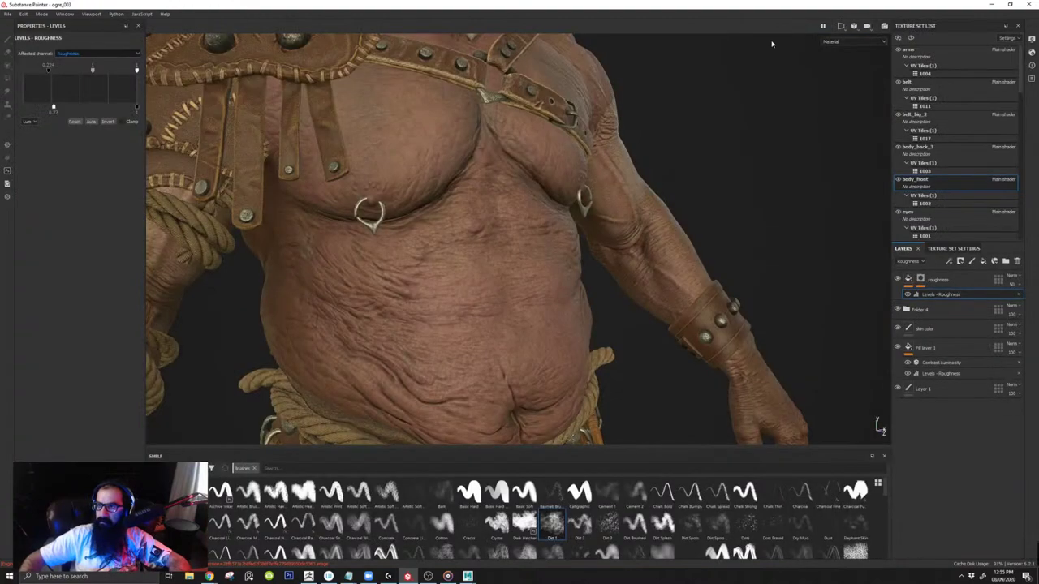
{"action": "mouse_move", "coordinate": [524, 311]}
{"action": "left_mouse_down", "text": "alt"}
{"action": "mouse_move", "coordinate": [495, 308]}
{"action": "mouse_move", "coordinate": [474, 215]}
{"action": "mouse_move", "coordinate": [481, 272]}
{"action": "left_mouse_up", "text": "alt"}
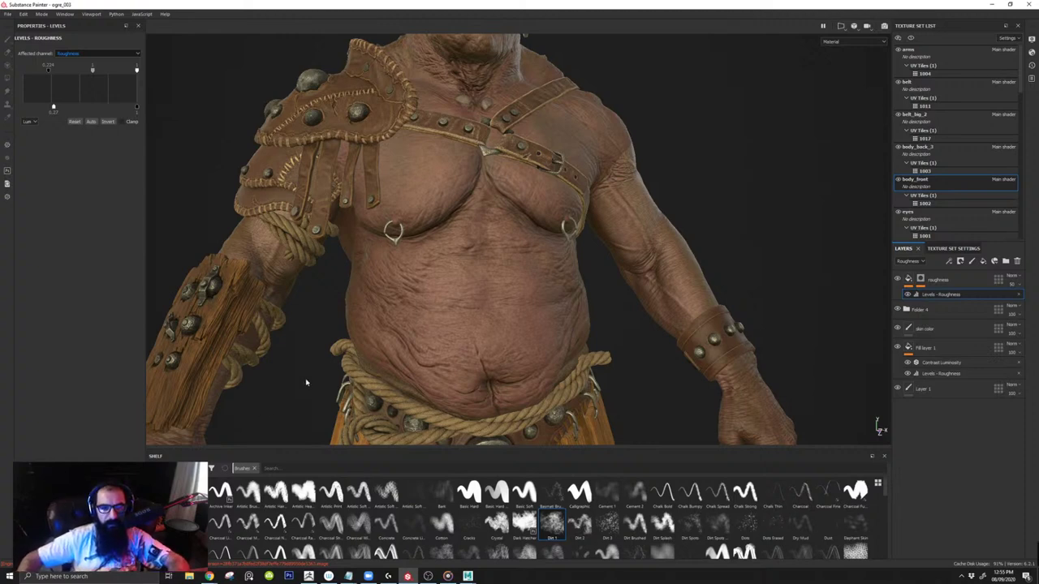
{"action": "left_click_drag", "start_coordinate": [461, 324], "coordinate": [523, 310], "text": "alt"}
{"action": "middle_click_drag", "start_coordinate": [416, 320], "coordinate": [469, 289], "text": "alt"}
{"action": "right_click_drag", "start_coordinate": [520, 312], "coordinate": [605, 338], "text": "alt"}
{"action": "left_click_drag", "start_coordinate": [606, 339], "coordinate": [483, 299], "text": "alt"}
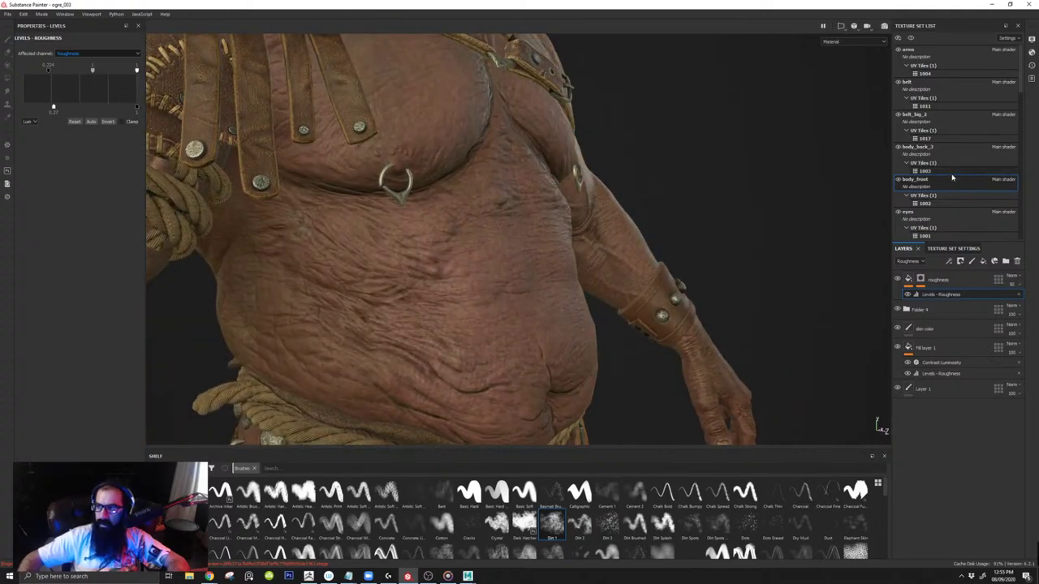
Step: Compare the body skin with Folder 4 hidden and shown
{"action": "left_click", "coordinate": [898, 309]}
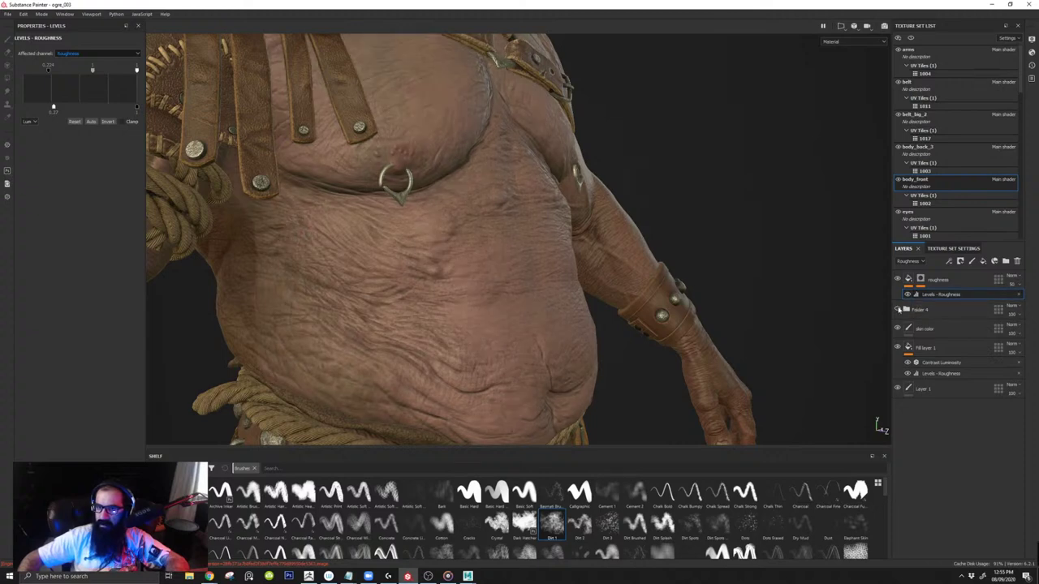
{"action": "left_click", "coordinate": [899, 309]}
{"action": "left_click", "coordinate": [898, 309]}
{"action": "left_click", "coordinate": [899, 310]}
Step: Expand Folder 4, select the Paint effect in the stones layer's mask and swap its paint color
{"action": "left_click", "coordinate": [907, 309]}
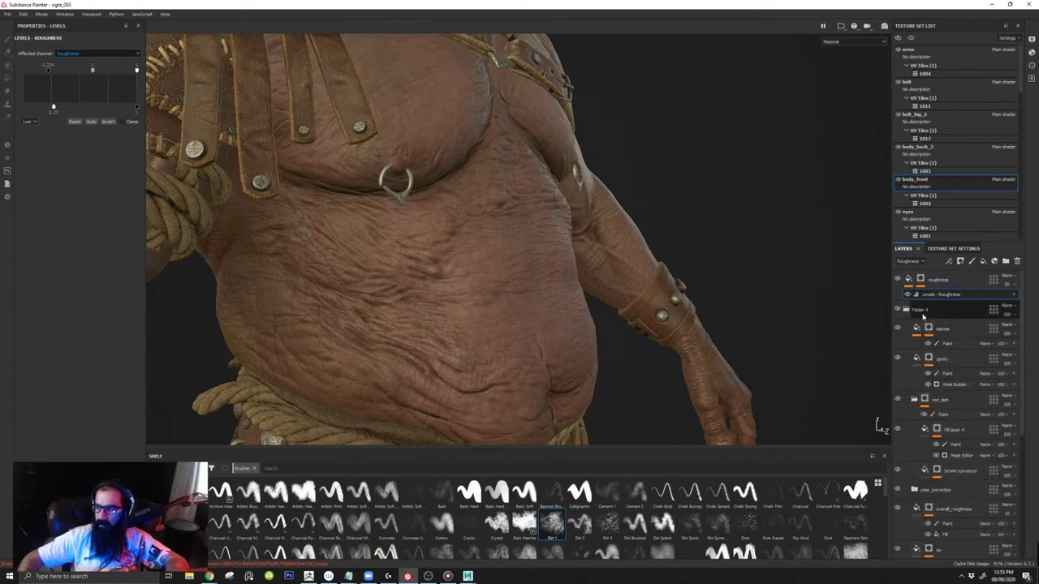
{"action": "left_click", "coordinate": [946, 344]}
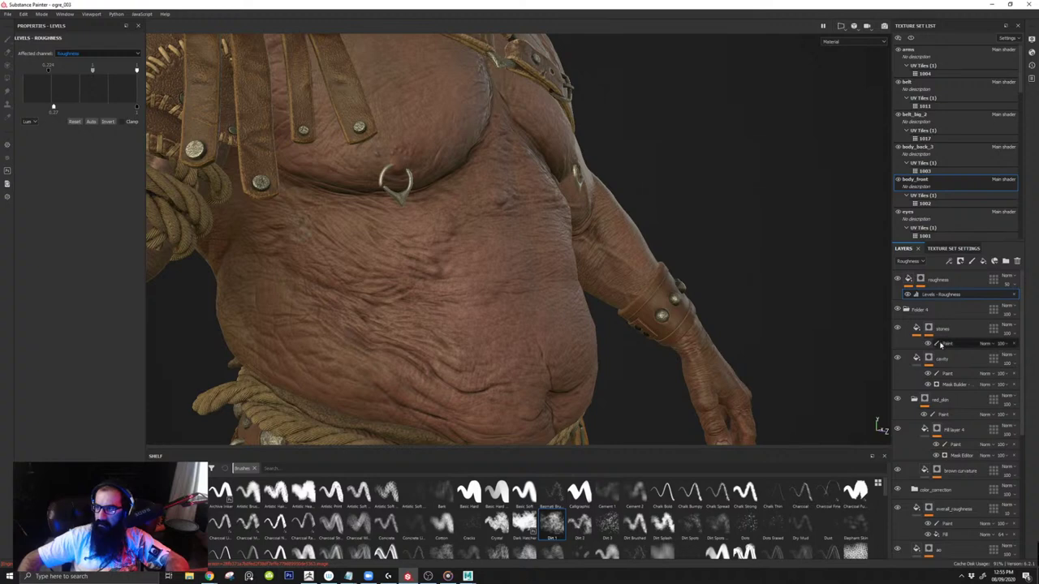
{"action": "mouse_move", "coordinate": [270, 205]}
{"action": "left_mouse_down"}
{"action": "mouse_move", "coordinate": [301, 233]}
{"action": "mouse_move", "coordinate": [297, 224]}
{"action": "mouse_move", "coordinate": [313, 221]}
{"action": "left_mouse_up"}
{"action": "key", "text": "x"}
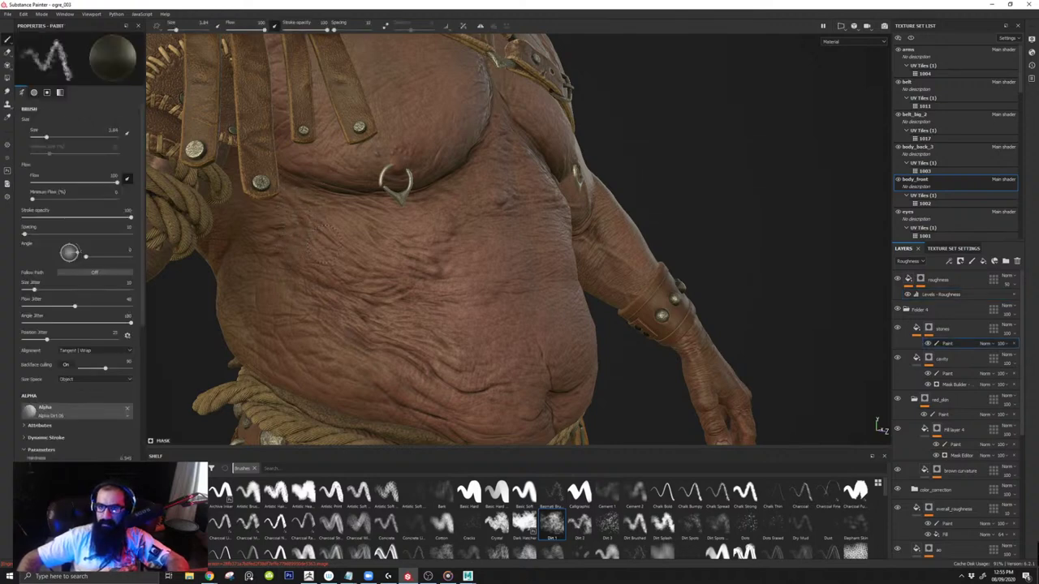
Step: Examine the skin of the chest, belly and forearm in the Material view while turning around the torso
{"action": "left_click_drag", "start_coordinate": [443, 275], "coordinate": [359, 271], "text": "alt"}
{"action": "middle_click_drag", "start_coordinate": [524, 251], "coordinate": [385, 244], "text": "alt"}
{"action": "key", "text": "m"}
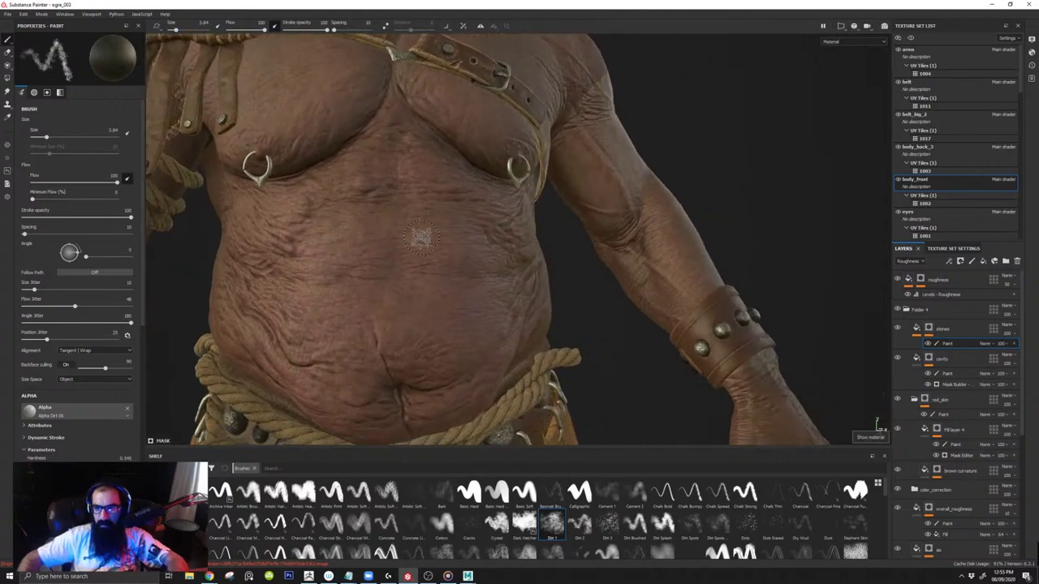
{"action": "left_click_drag", "start_coordinate": [421, 237], "coordinate": [408, 233], "text": "alt"}
{"action": "mouse_move", "coordinate": [455, 275]}
{"action": "left_mouse_down", "text": "alt"}
{"action": "mouse_move", "coordinate": [397, 206]}
{"action": "mouse_move", "coordinate": [422, 231]}
{"action": "left_mouse_up", "text": "alt"}
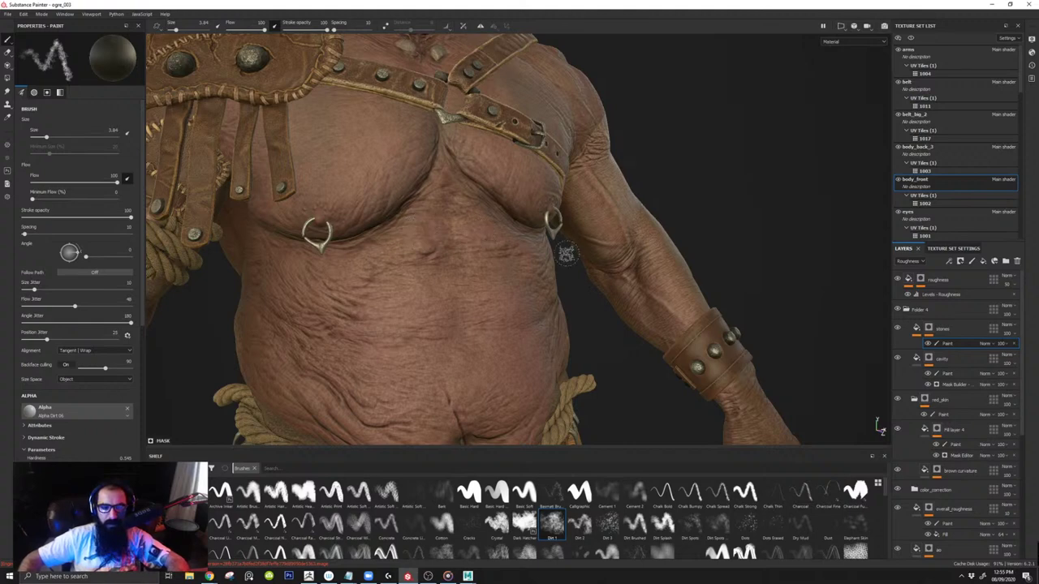
{"action": "left_click_drag", "start_coordinate": [566, 253], "coordinate": [555, 259], "text": "alt"}
{"action": "left_click_drag", "start_coordinate": [423, 289], "coordinate": [461, 285], "text": "alt"}
{"action": "middle_click_drag", "start_coordinate": [461, 285], "coordinate": [481, 177], "text": "alt"}
Step: Show the Roughness channel alone and examine the wrinkle detail on the belly up close
{"action": "key", "text": "c"}
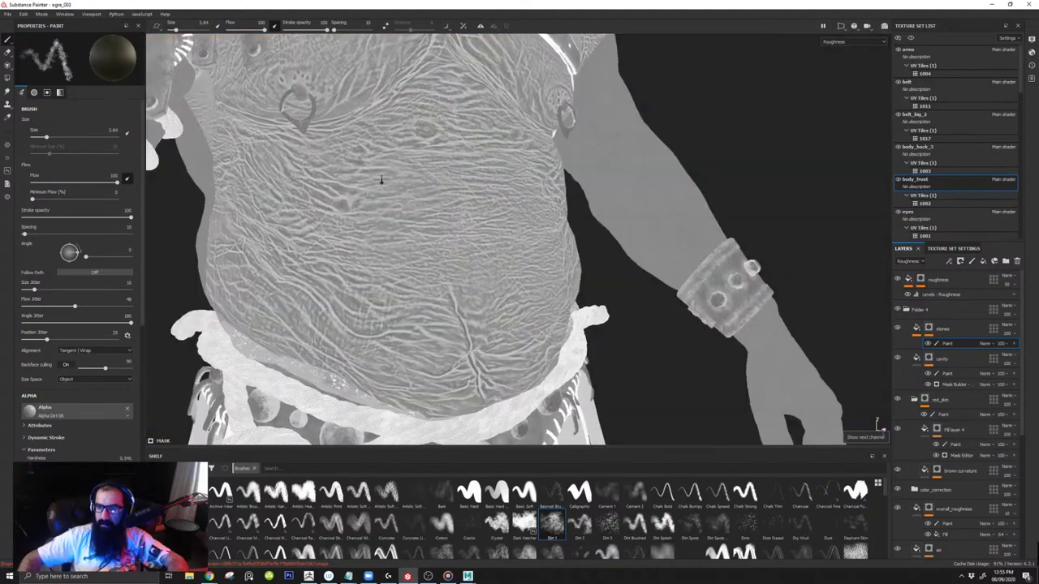
{"action": "right_click_drag", "start_coordinate": [380, 181], "coordinate": [459, 194], "text": "alt"}
{"action": "middle_click_drag", "start_coordinate": [458, 194], "coordinate": [482, 253], "text": "alt"}
{"action": "right_click_drag", "start_coordinate": [482, 264], "coordinate": [542, 336], "text": "alt"}
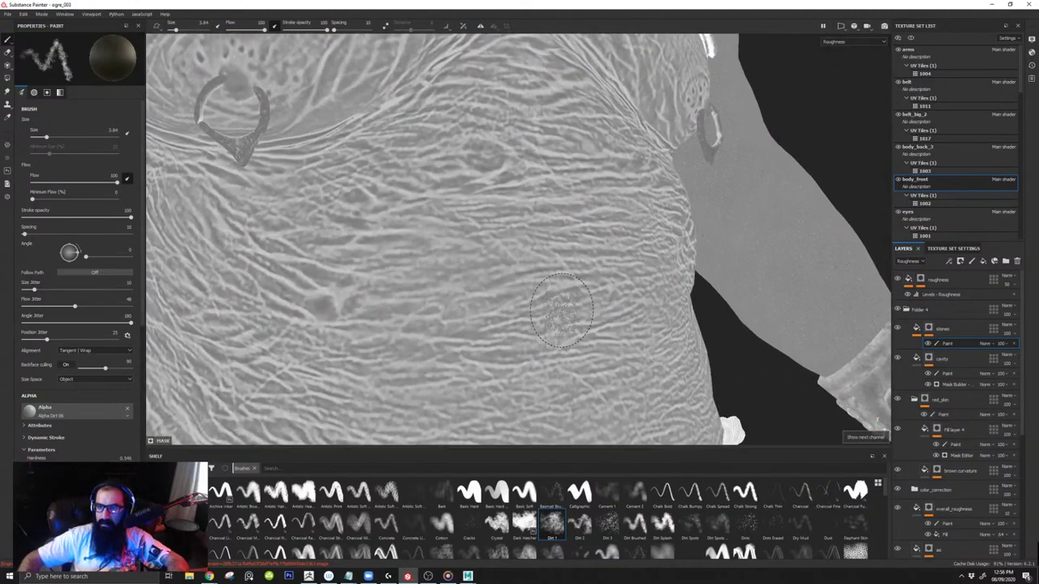
{"action": "left_click_drag", "start_coordinate": [450, 254], "coordinate": [413, 303], "text": "alt"}
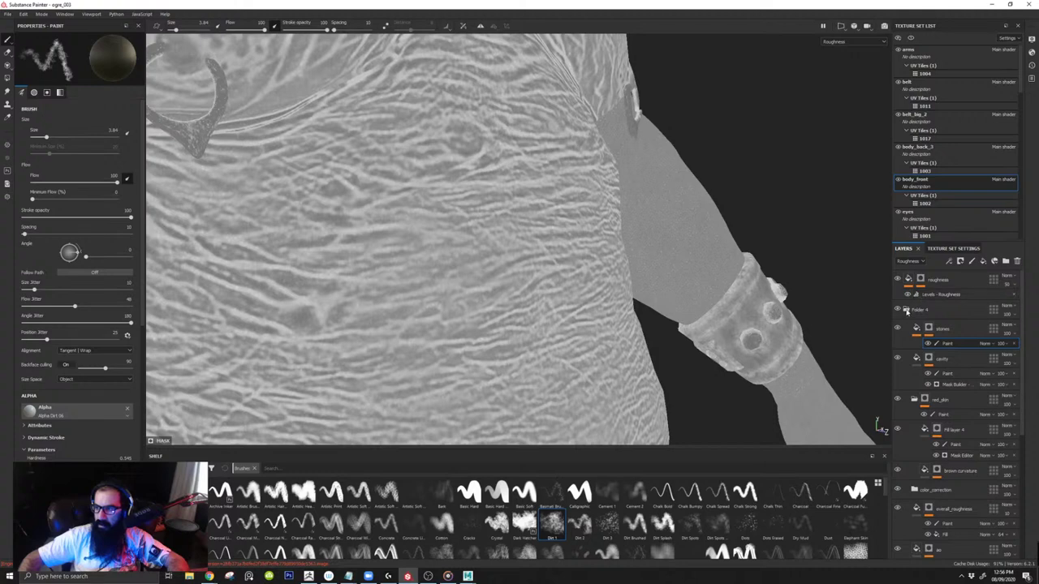
{"action": "scroll", "coordinate": [932, 397], "scroll_direction": "down", "scroll_amount": 2}
{"action": "scroll", "coordinate": [932, 397], "scroll_direction": "up", "scroll_amount": 2}
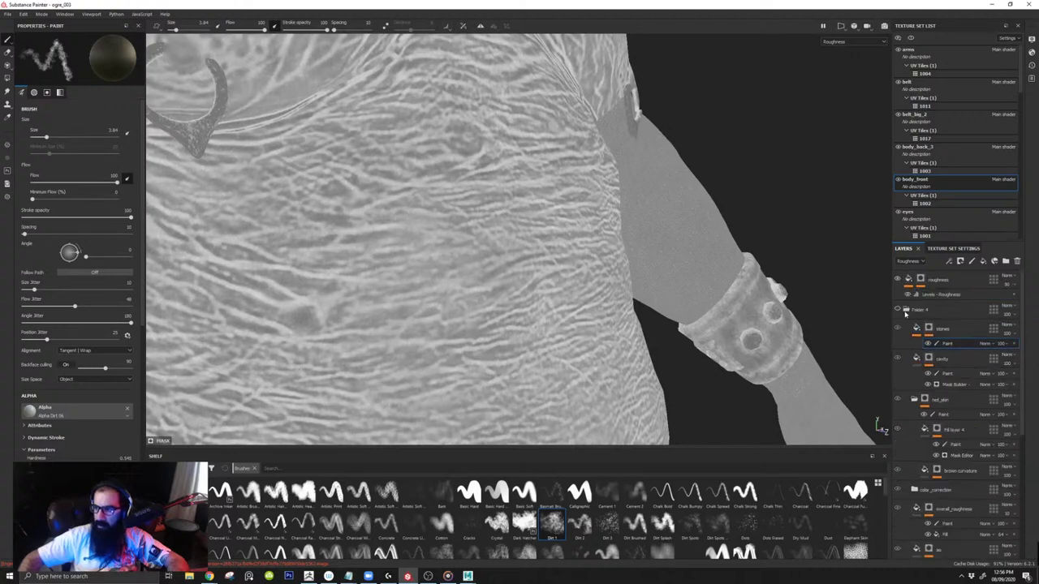
Step: Add a fill layer at the top of Folder 4 with only the height and roughness channels enabled
{"action": "left_click", "coordinate": [906, 310]}
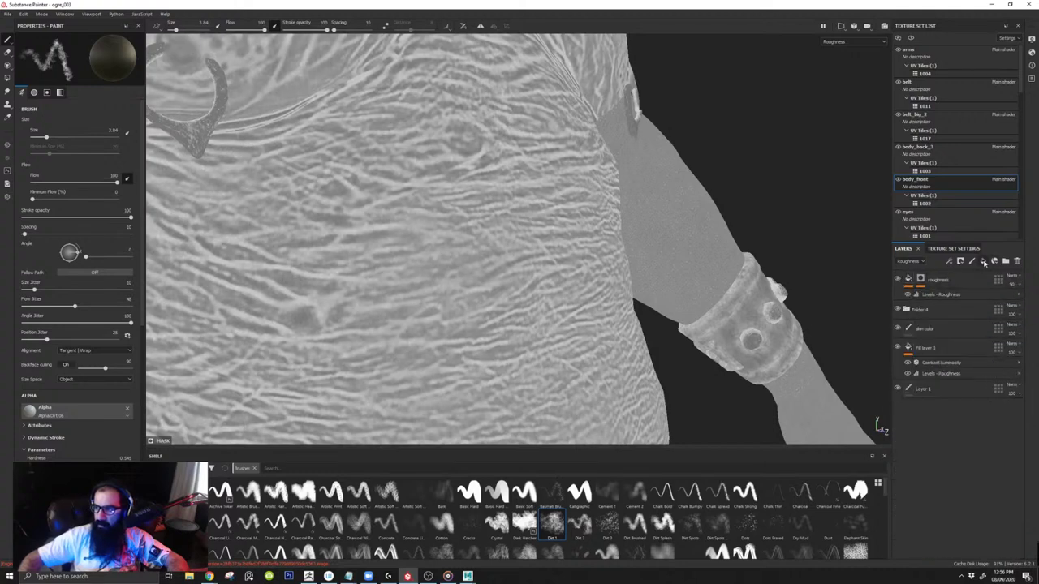
{"action": "left_click_drag", "start_coordinate": [919, 309], "coordinate": [919, 310]}
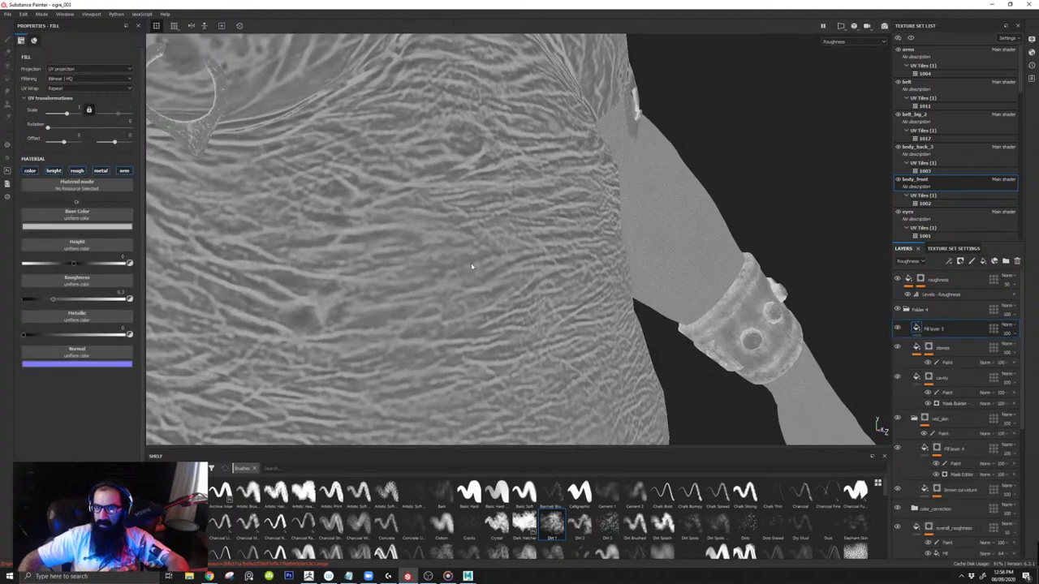
{"action": "left_click", "coordinate": [34, 171]}
{"action": "left_click", "coordinate": [101, 171]}
{"action": "left_click", "coordinate": [125, 171]}
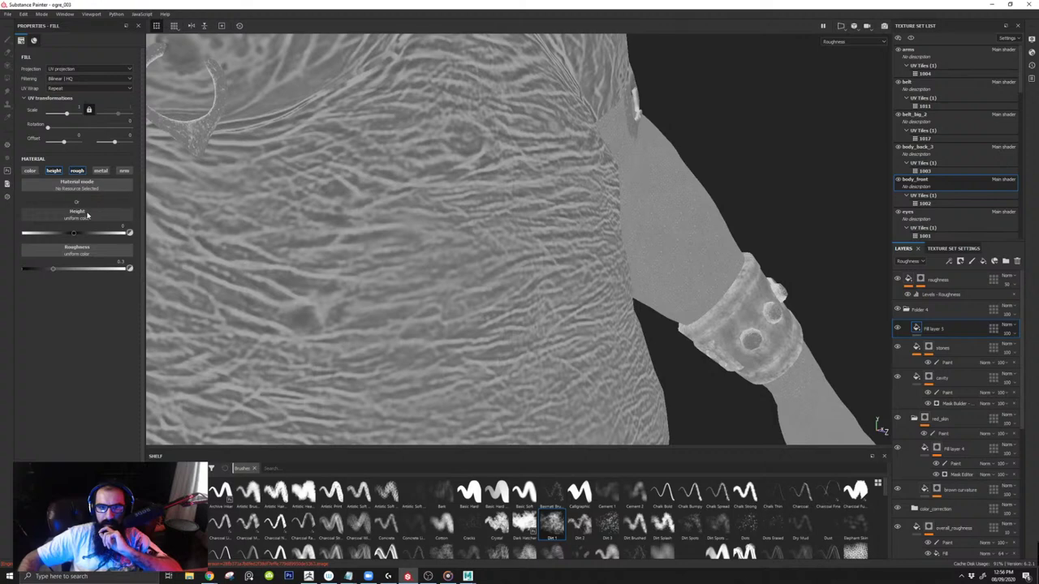
Step: Enlarge the shelf and show the Procedurals category with larger thumbnails
{"action": "left_click", "coordinate": [88, 215]}
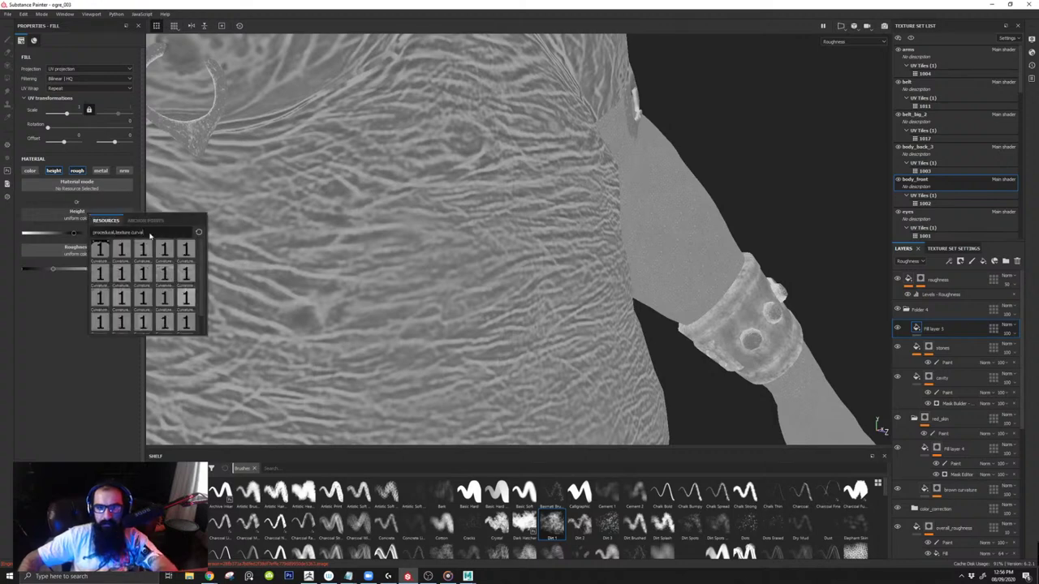
{"action": "left_click", "coordinate": [89, 379]}
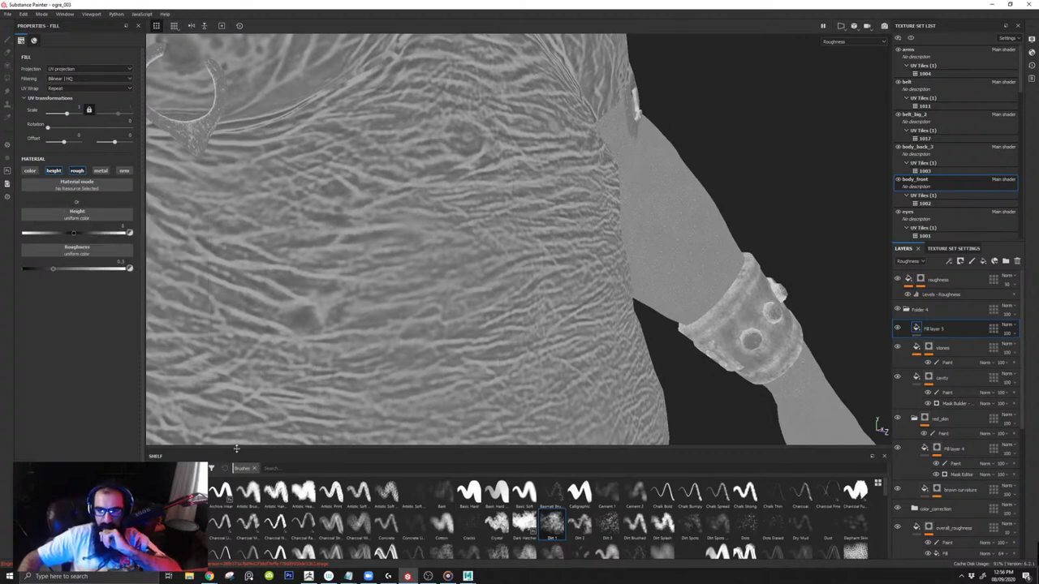
{"action": "left_click_drag", "start_coordinate": [236, 448], "coordinate": [236, 375]}
{"action": "left_click", "coordinate": [169, 437]}
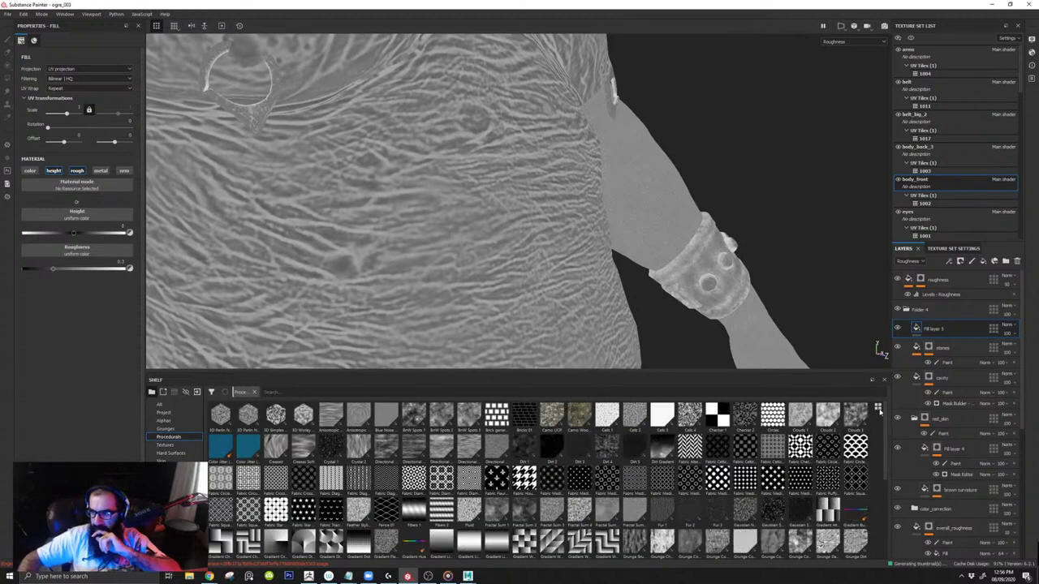
{"action": "left_click", "coordinate": [877, 408]}
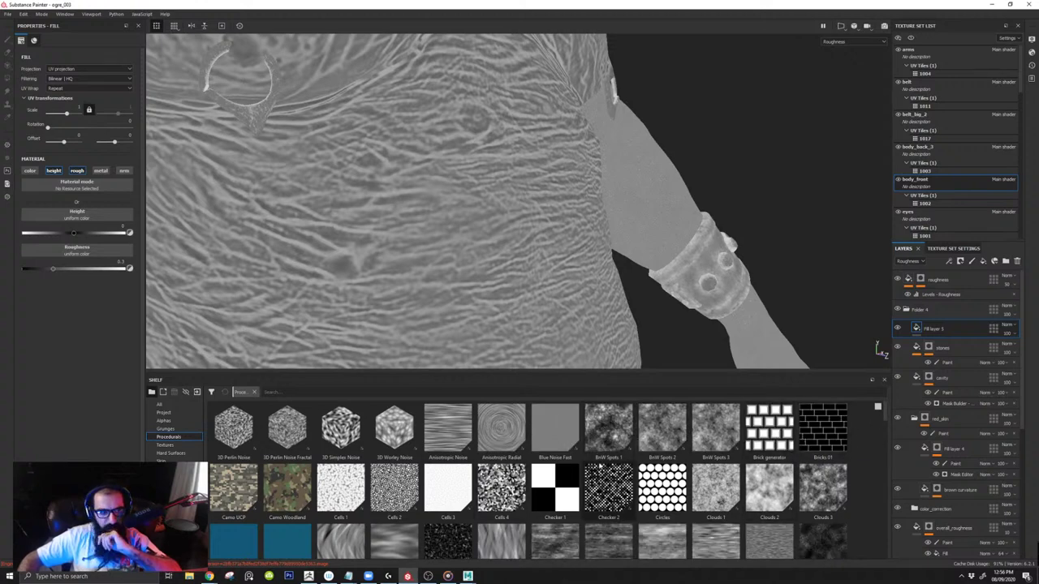
Step: Browse the procedural textures and try Gaussian Spots 2 as the new fill layer's height
{"action": "mouse_move", "coordinate": [594, 465]}
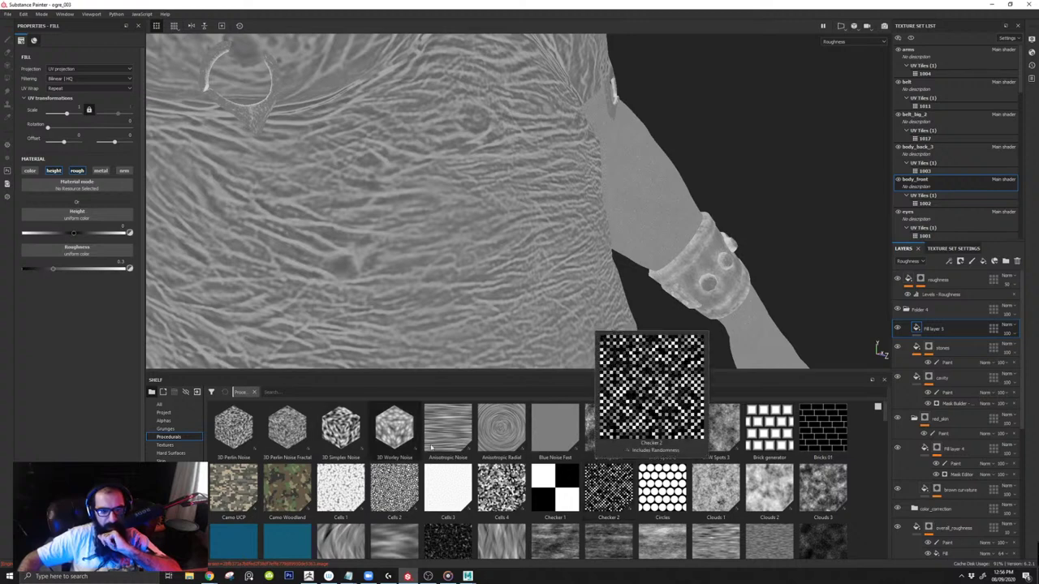
{"action": "scroll", "coordinate": [703, 474], "scroll_direction": "down", "scroll_amount": 3}
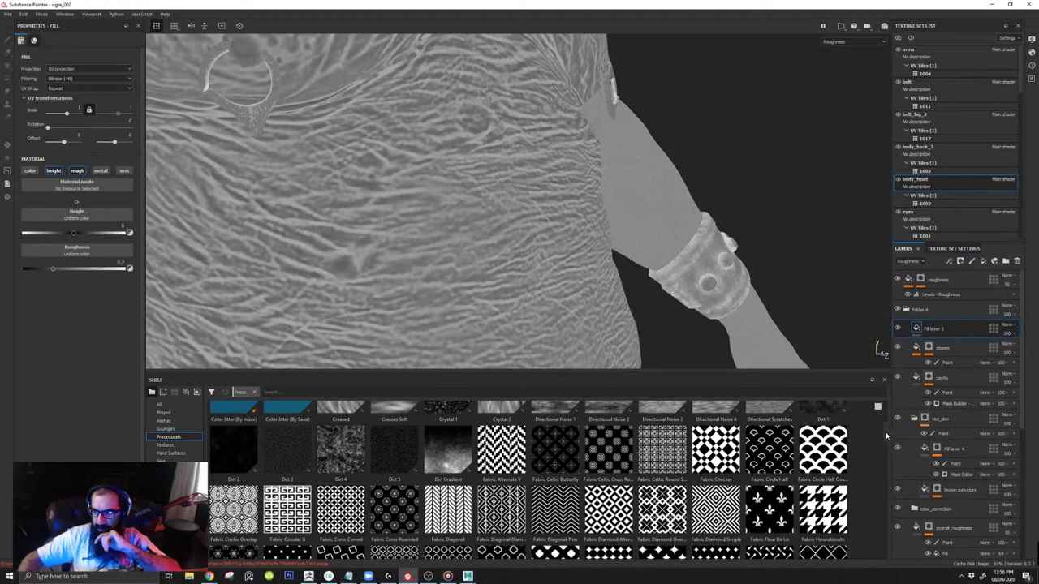
{"action": "scroll", "coordinate": [886, 435], "scroll_direction": "up", "scroll_amount": 1}
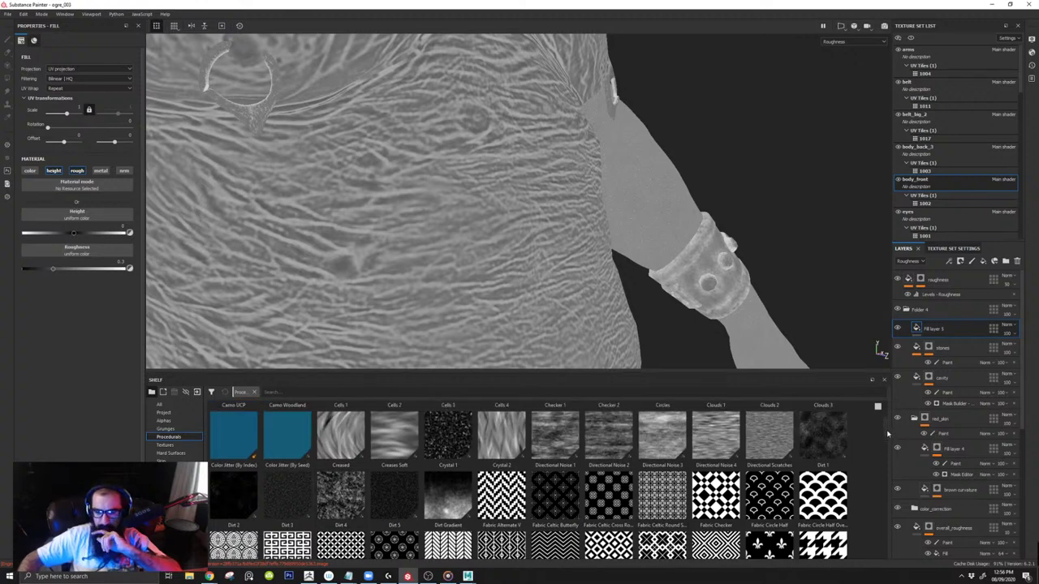
{"action": "scroll", "coordinate": [888, 435], "scroll_direction": "down", "scroll_amount": 1}
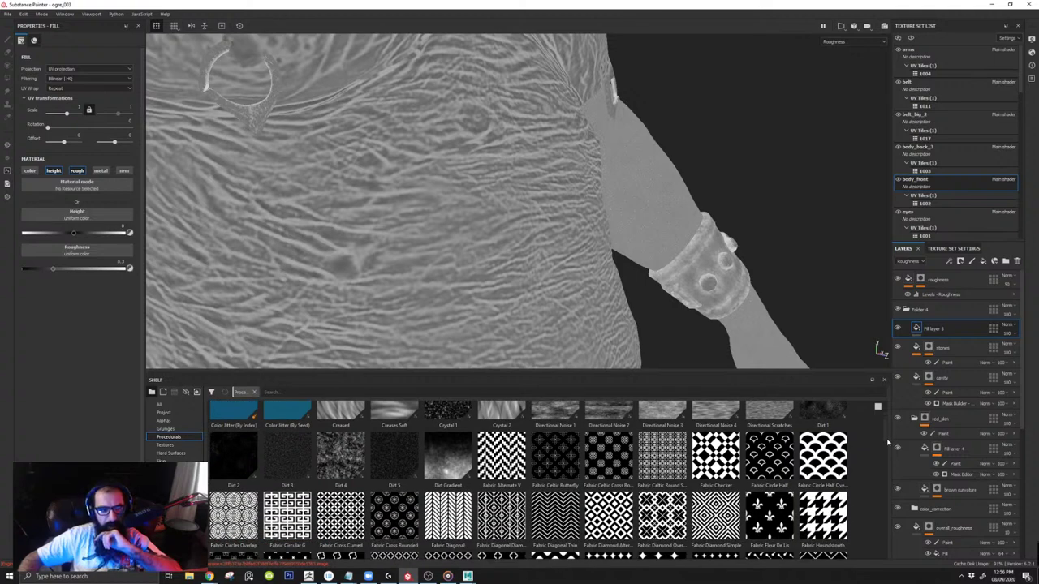
{"action": "left_click_drag", "start_coordinate": [887, 443], "coordinate": [891, 462]}
{"action": "scroll", "coordinate": [890, 463], "scroll_direction": "down", "scroll_amount": 1}
{"action": "scroll", "coordinate": [890, 465], "scroll_direction": "down", "scroll_amount": 1}
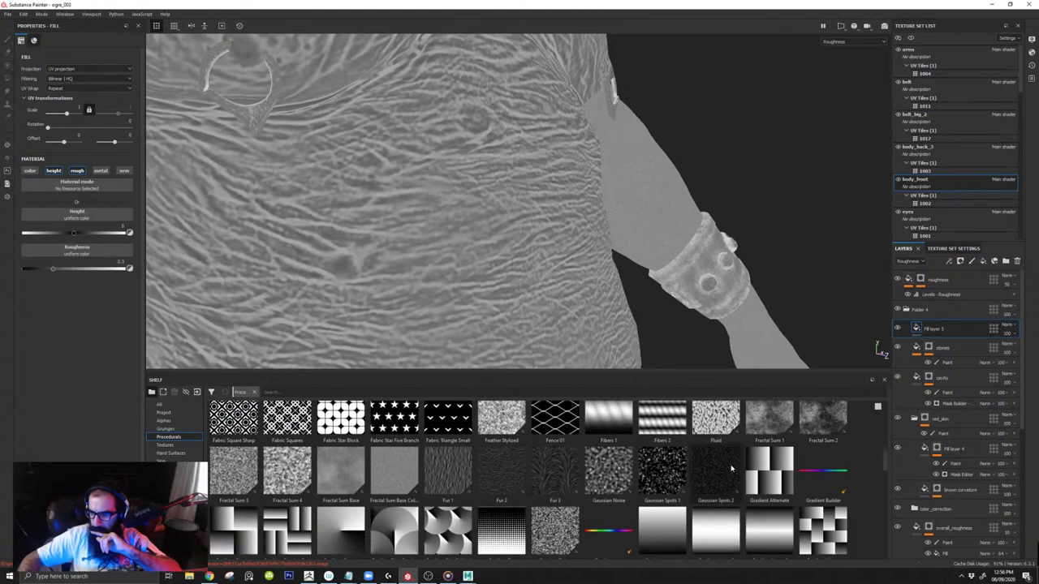
{"action": "mouse_move", "coordinate": [731, 468]}
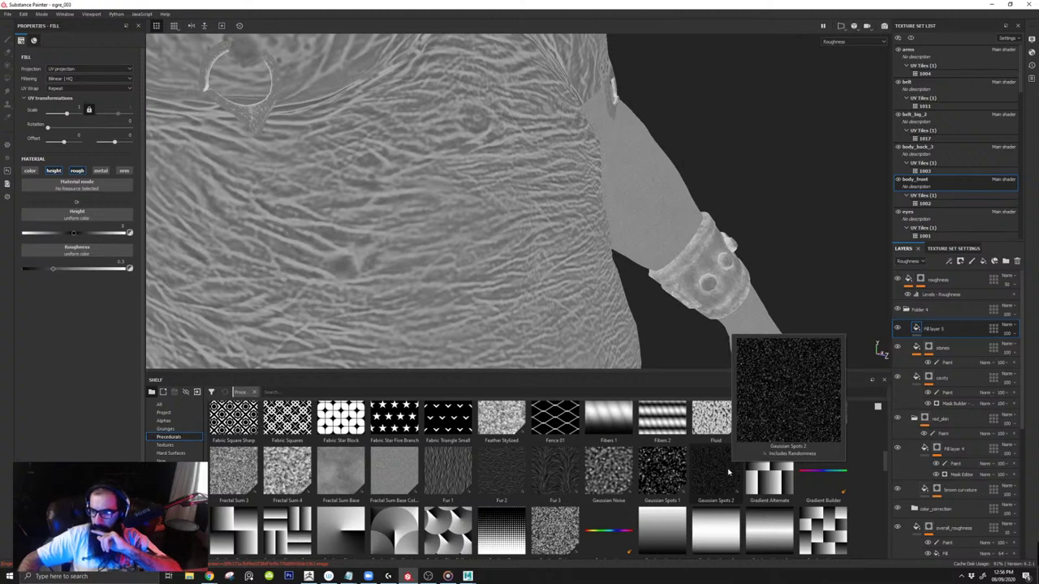
{"action": "left_click_drag", "start_coordinate": [718, 480], "coordinate": [84, 212]}
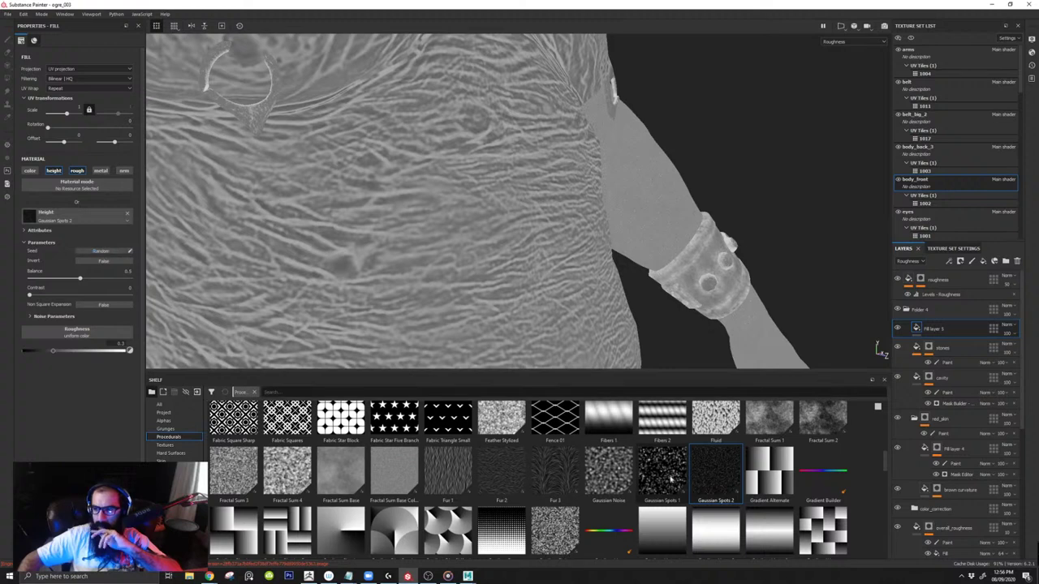
{"action": "left_click", "coordinate": [129, 212]}
Step: Add a black mask to the new fill layer and give it a fill effect using Gaussian Spots 2
{"action": "right_click", "coordinate": [948, 331]}
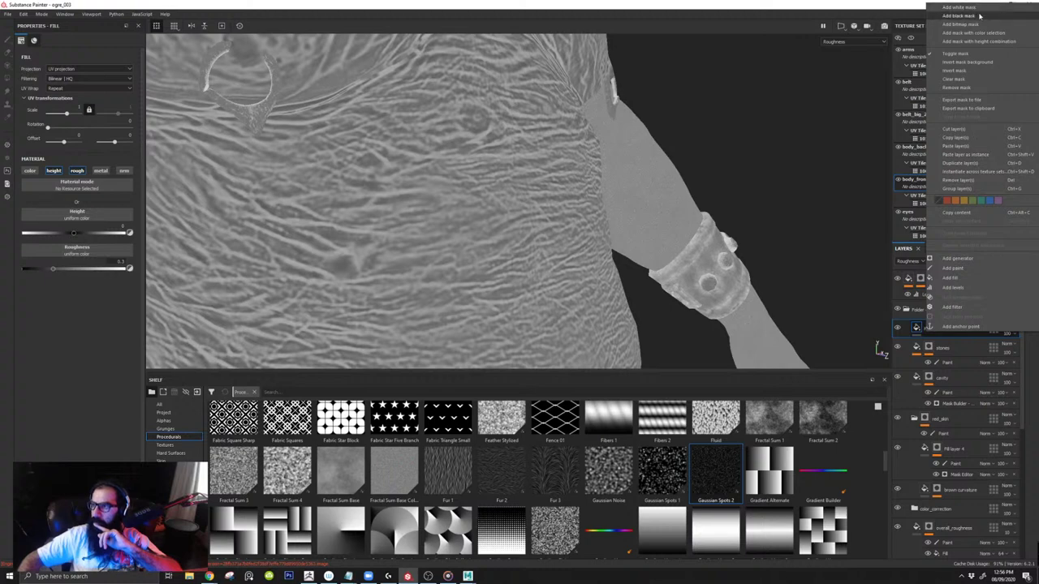
{"action": "left_click", "coordinate": [979, 9]}
{"action": "right_click", "coordinate": [929, 329]}
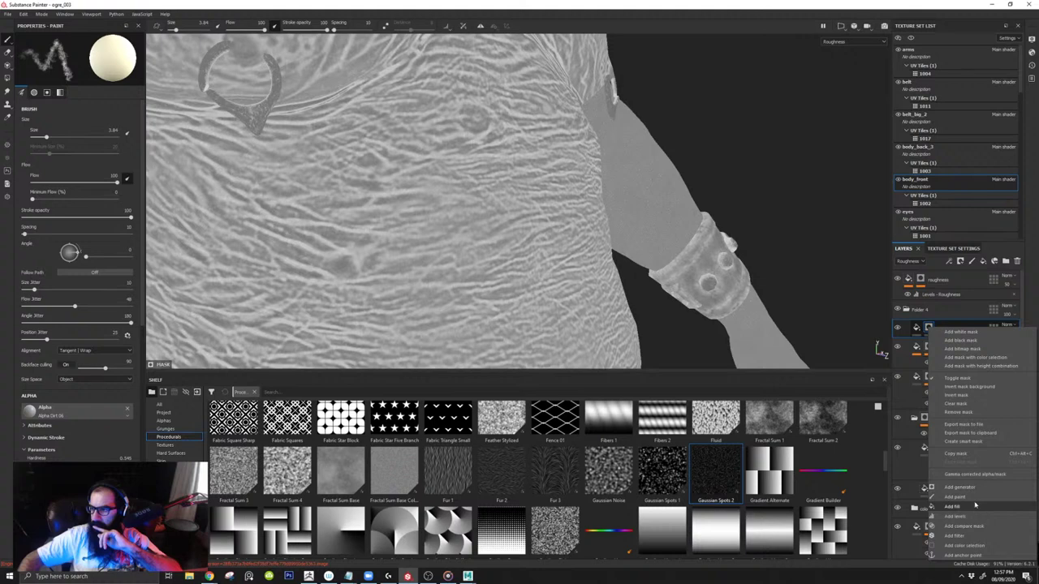
{"action": "left_click", "coordinate": [974, 507]}
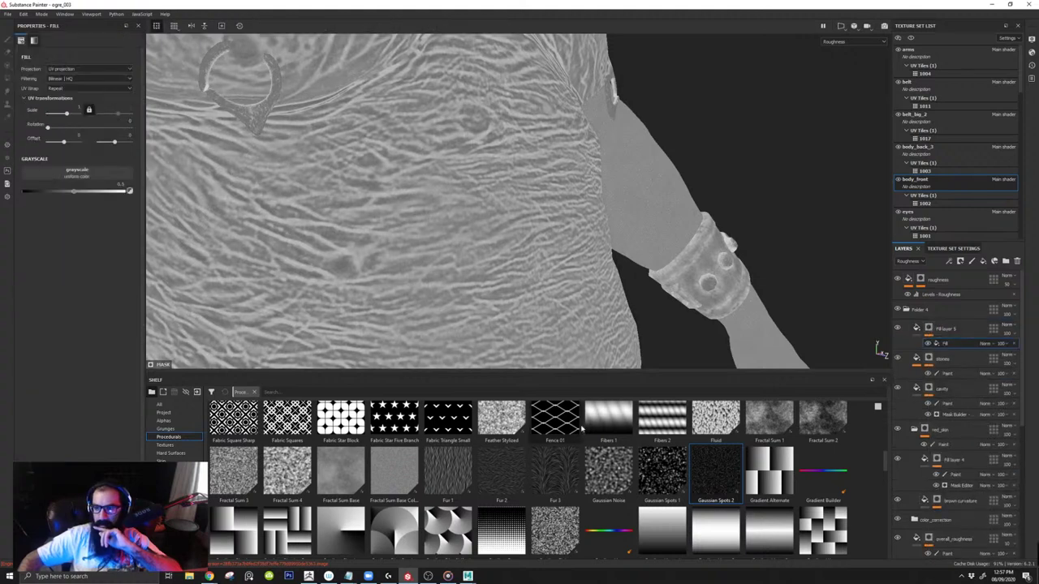
{"action": "left_click_drag", "start_coordinate": [716, 487], "coordinate": [90, 176]}
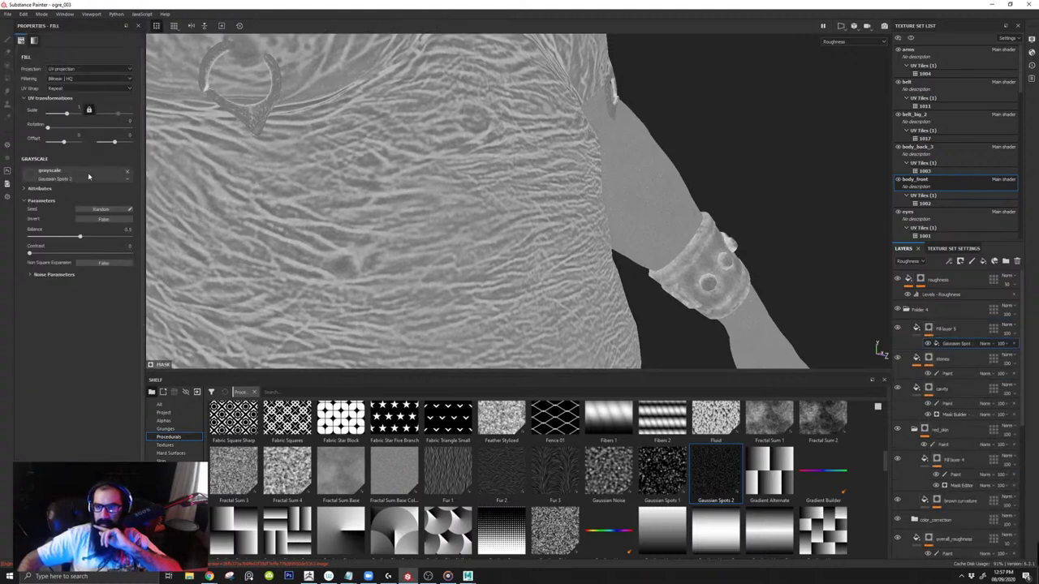
Step: Show the full material and set Fill layer 5's height to about 0.236 and its roughness to 0
{"action": "left_click", "coordinate": [929, 328]}
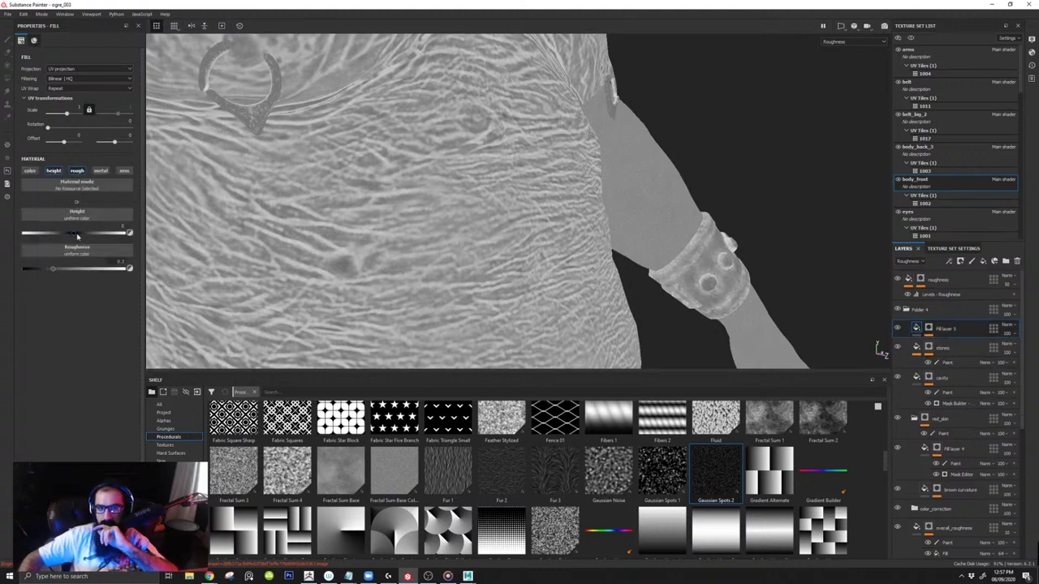
{"action": "key", "text": "m"}
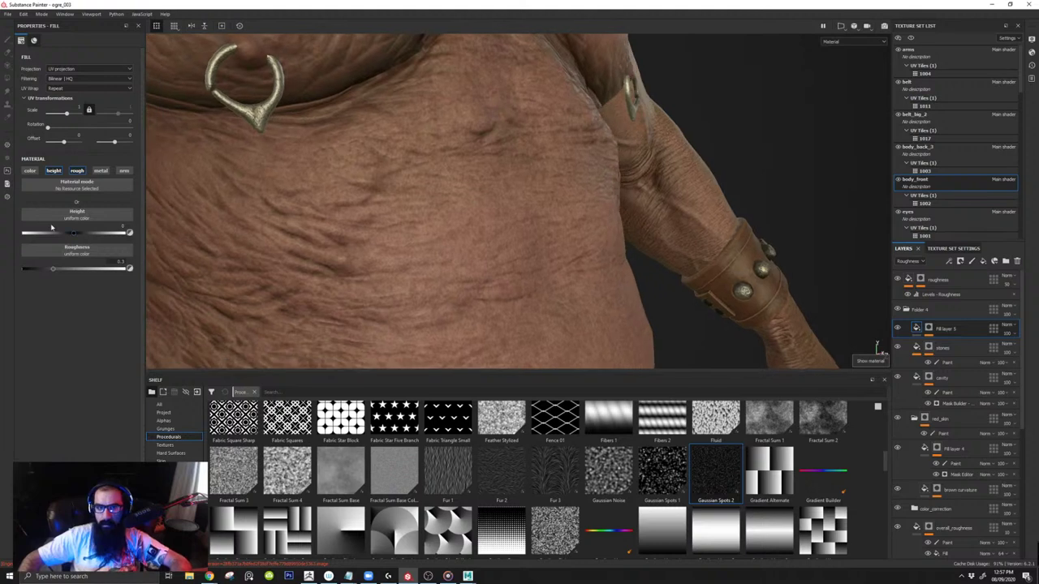
{"action": "left_click_drag", "start_coordinate": [104, 238], "coordinate": [86, 238]}
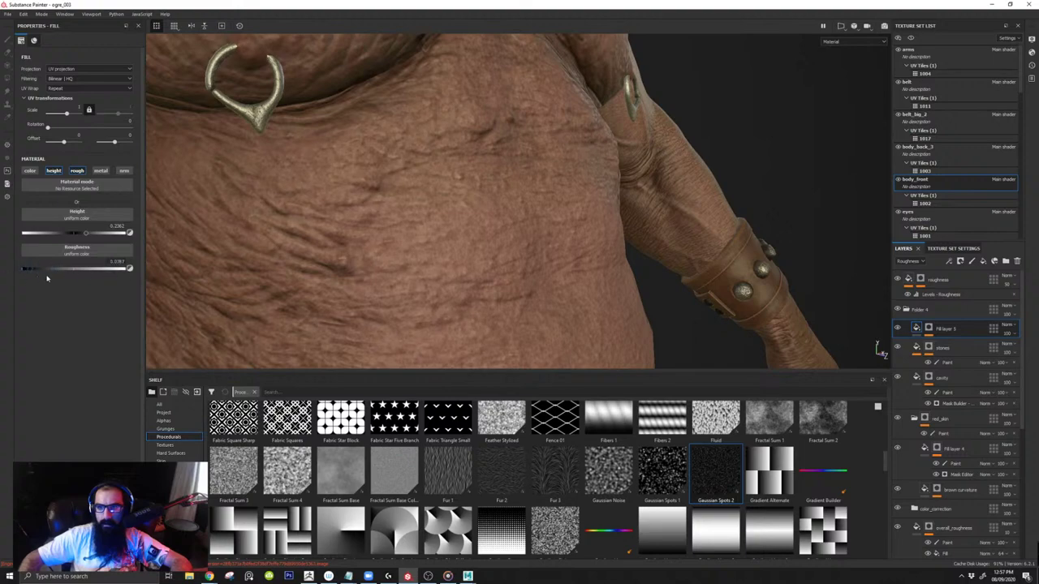
Step: Examine the spotted skin detail on the belly and chest from several angles and distances
{"action": "right_click_drag", "start_coordinate": [381, 154], "coordinate": [349, 195], "text": "alt"}
{"action": "left_click_drag", "start_coordinate": [349, 195], "coordinate": [415, 207], "text": "alt"}
{"action": "right_click_drag", "start_coordinate": [415, 206], "coordinate": [413, 227], "text": "alt"}
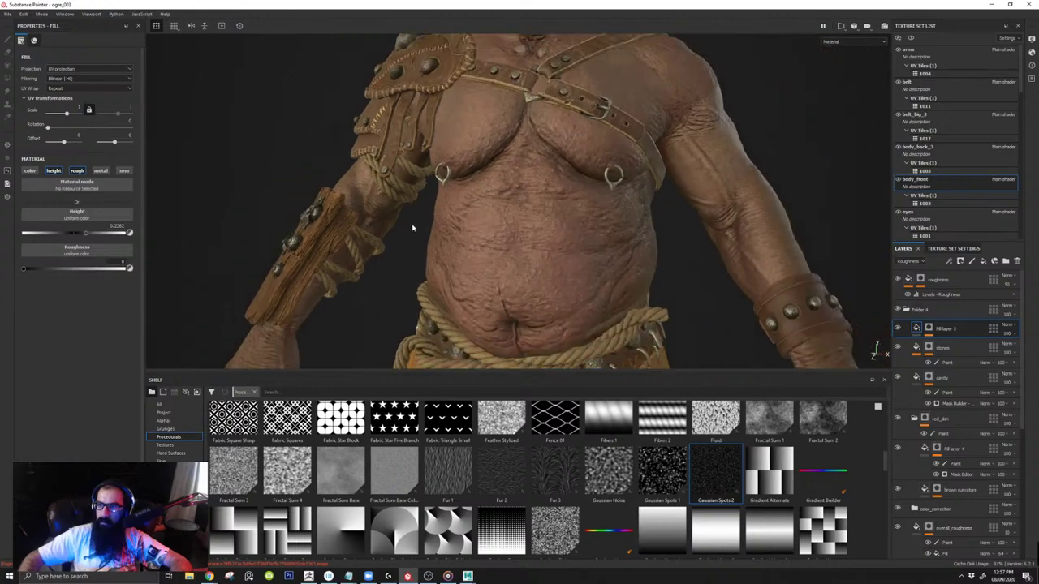
{"action": "left_click_drag", "start_coordinate": [413, 227], "coordinate": [497, 230], "text": "alt"}
{"action": "right_click_drag", "start_coordinate": [497, 230], "coordinate": [492, 262], "text": "alt"}
{"action": "left_click_drag", "start_coordinate": [492, 262], "coordinate": [513, 258], "text": "alt"}
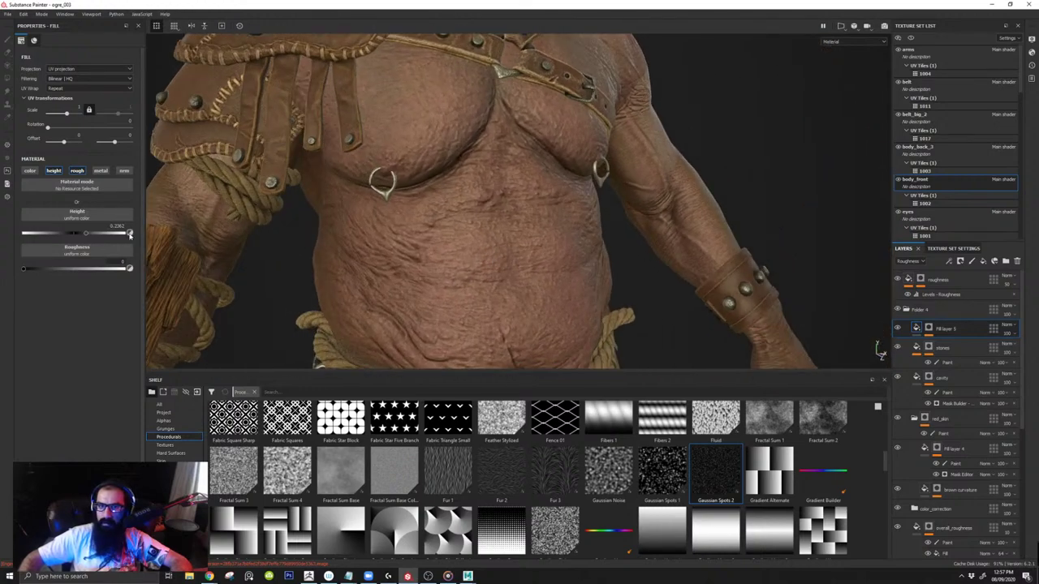
{"action": "middle_click_drag", "start_coordinate": [516, 174], "coordinate": [545, 256], "text": "alt"}
{"action": "left_click_drag", "start_coordinate": [546, 257], "coordinate": [528, 254], "text": "alt"}
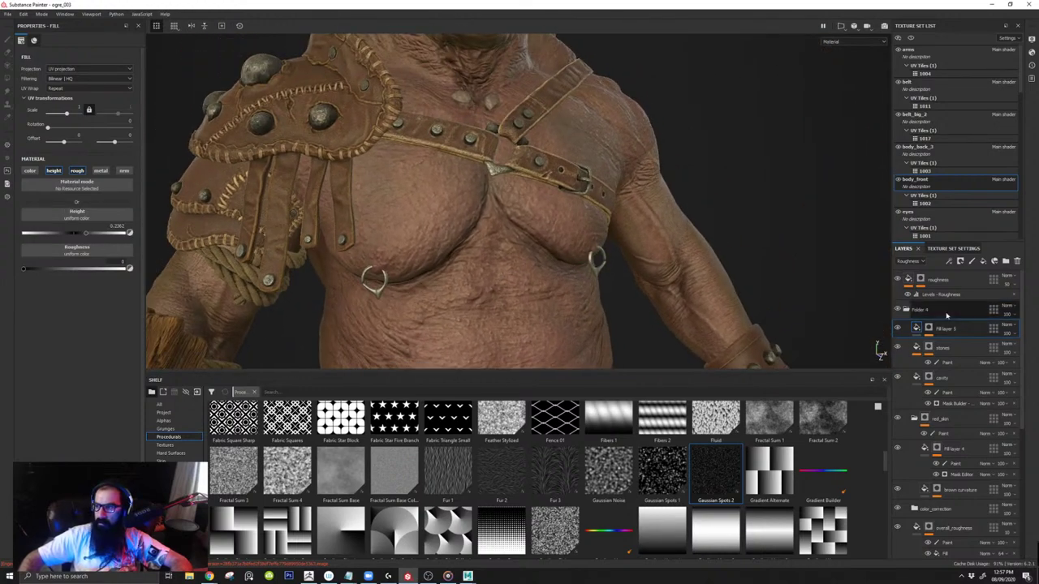
Step: Add a second fill effect to Fill layer 5's mask above Gaussian Spots 2
{"action": "left_click", "coordinate": [931, 329]}
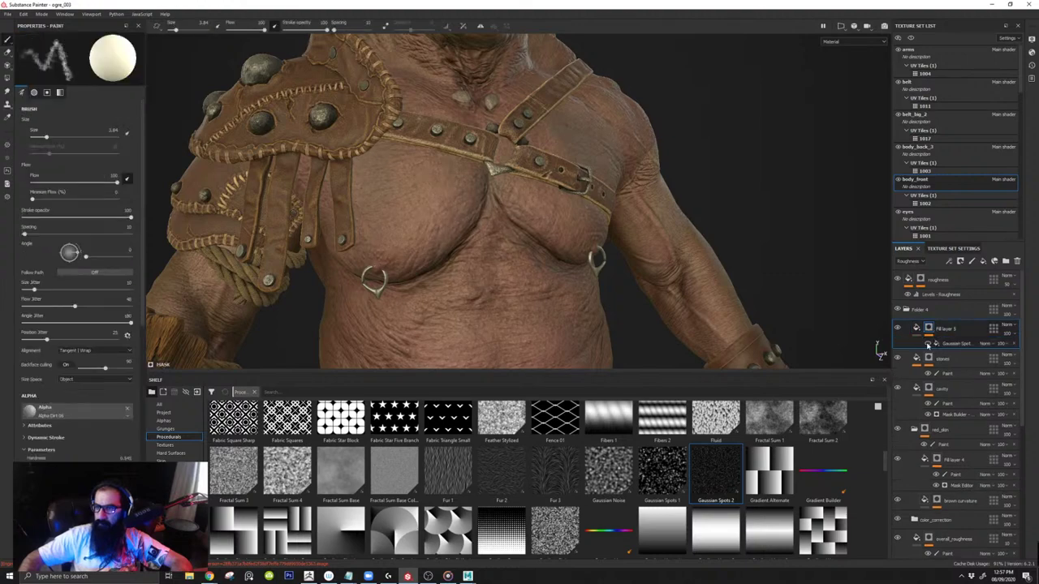
{"action": "middle_click_drag", "start_coordinate": [543, 234], "coordinate": [509, 150], "text": "alt"}
{"action": "left_click_drag", "start_coordinate": [509, 150], "coordinate": [551, 180], "text": "alt"}
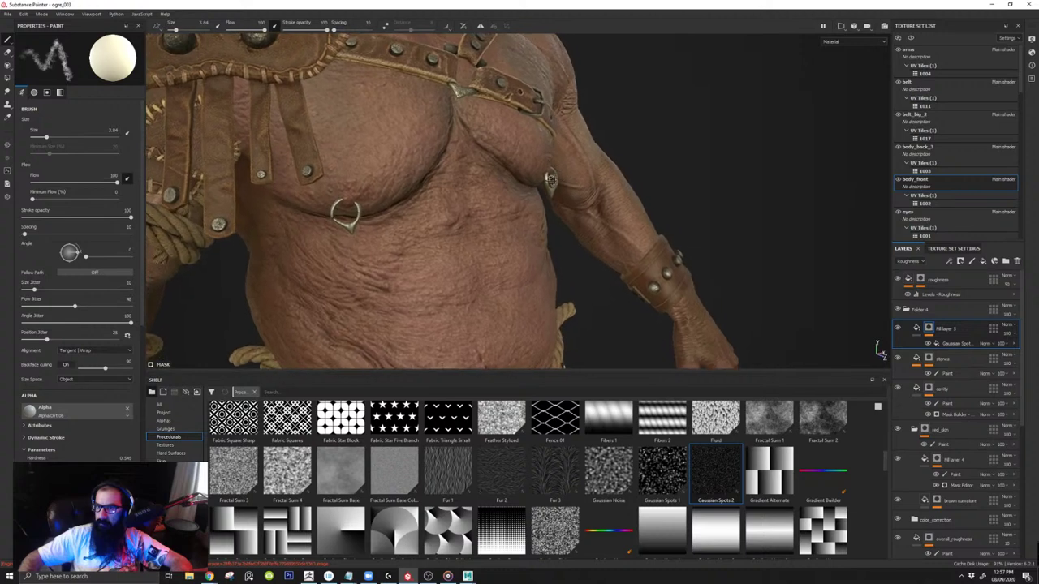
{"action": "left_click", "coordinate": [961, 346]}
{"action": "left_click", "coordinate": [944, 330]}
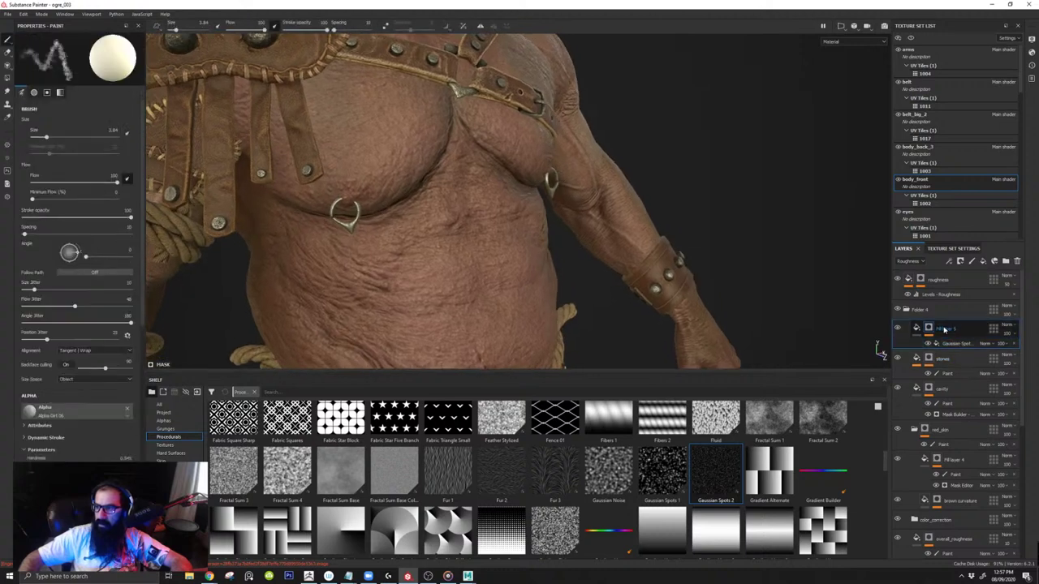
{"action": "right_click", "coordinate": [944, 329]}
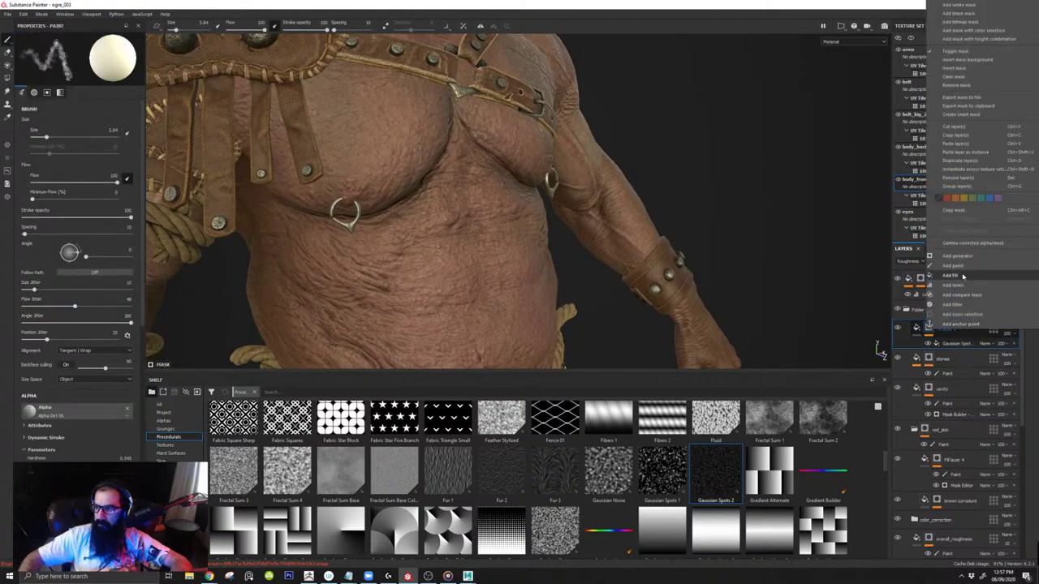
{"action": "left_click", "coordinate": [962, 276]}
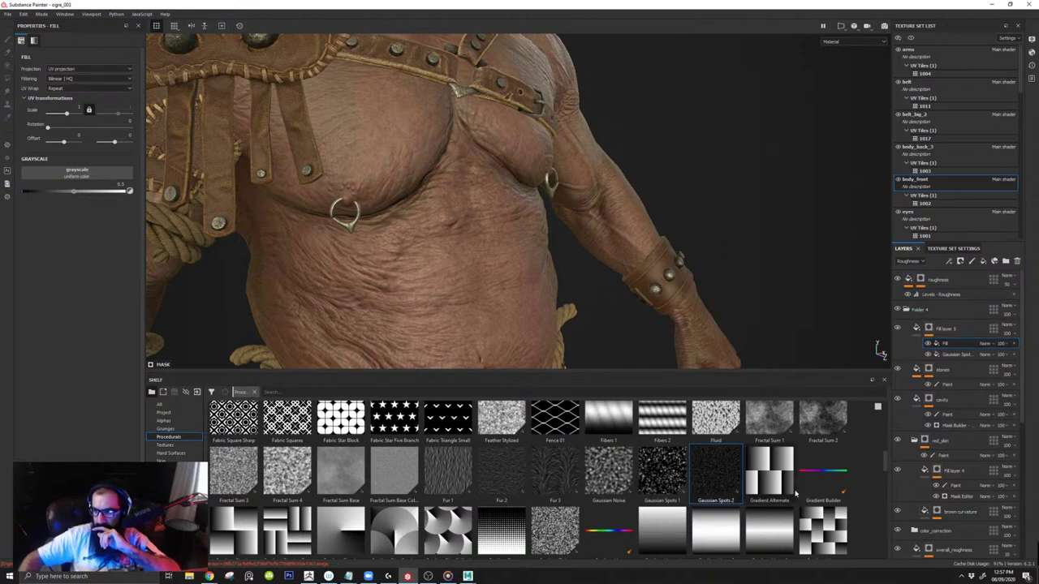
Step: Search the procedural textures for "noise" and assign Dirt 4 to the mask's new fill effect
{"action": "scroll", "coordinate": [497, 425], "scroll_direction": "up", "scroll_amount": 3}
{"action": "left_click", "coordinate": [365, 392]}
{"action": "type", "text": "noise"}
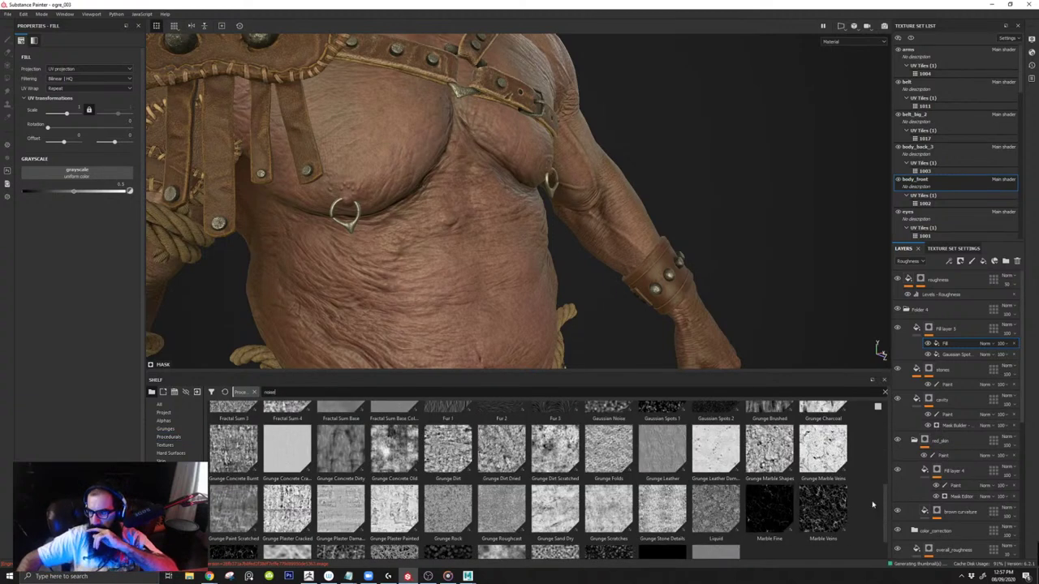
{"action": "scroll", "coordinate": [882, 469], "scroll_direction": "up", "scroll_amount": 2}
{"action": "scroll", "coordinate": [882, 469], "scroll_direction": "up", "scroll_amount": 3}
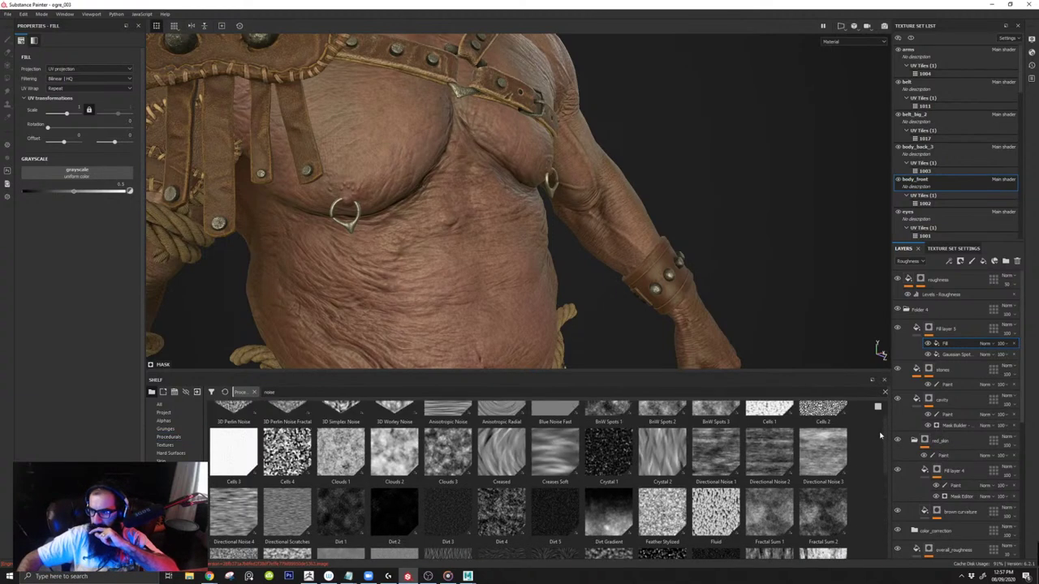
{"action": "scroll", "coordinate": [877, 428], "scroll_direction": "down", "scroll_amount": 1}
{"action": "left_click_drag", "start_coordinate": [501, 523], "coordinate": [90, 166]}
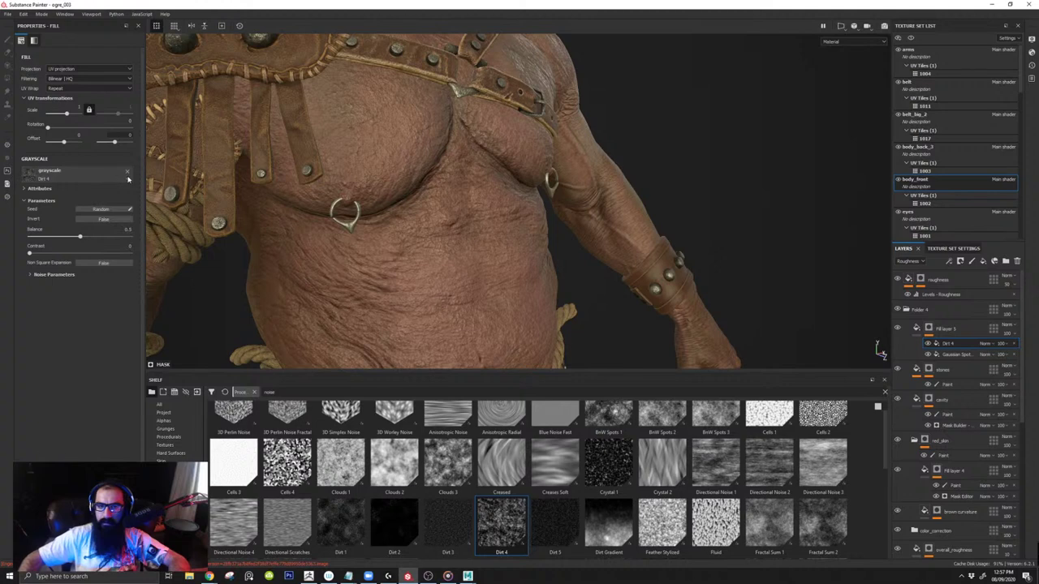
Step: Try a balance of 0.1 on the Dirt 4 effect, then delete that effect from the mask
{"action": "left_click_drag", "start_coordinate": [539, 244], "coordinate": [518, 223], "text": "alt"}
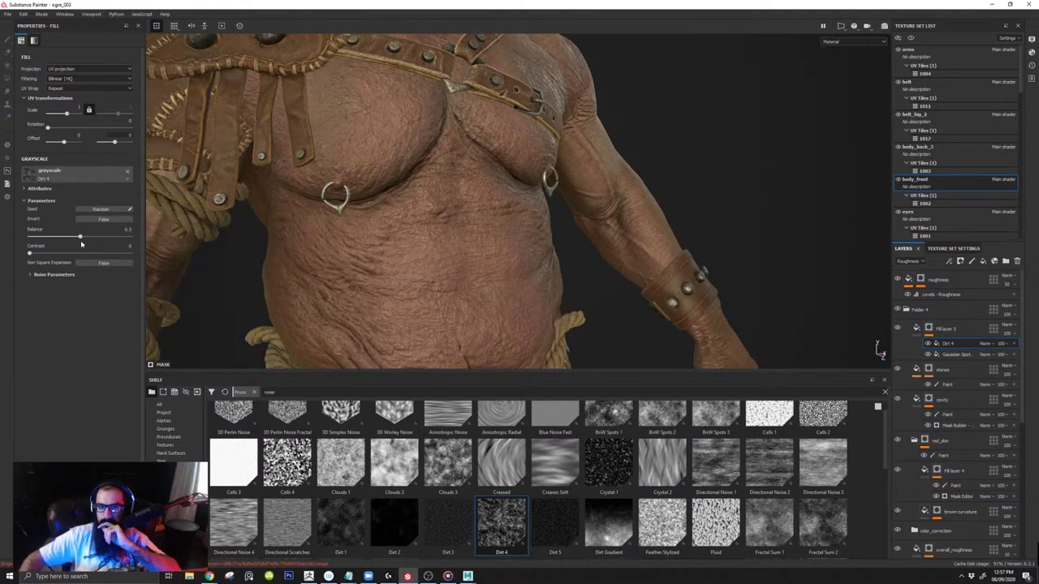
{"action": "left_click_drag", "start_coordinate": [80, 238], "coordinate": [39, 237]}
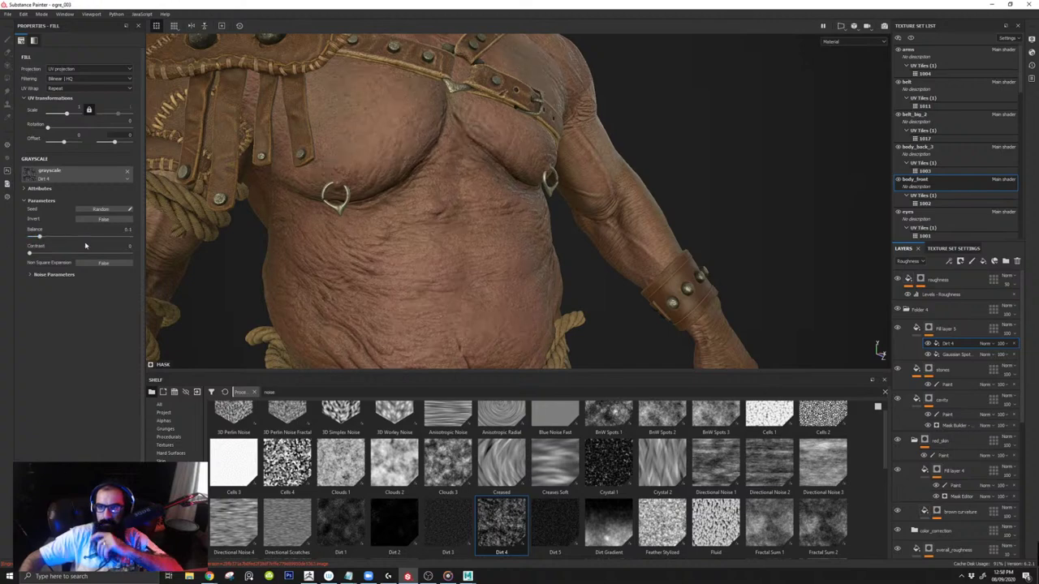
{"action": "scroll", "coordinate": [412, 176], "scroll_direction": "up", "scroll_amount": 3}
{"action": "scroll", "coordinate": [413, 211], "scroll_direction": "down", "scroll_amount": 3}
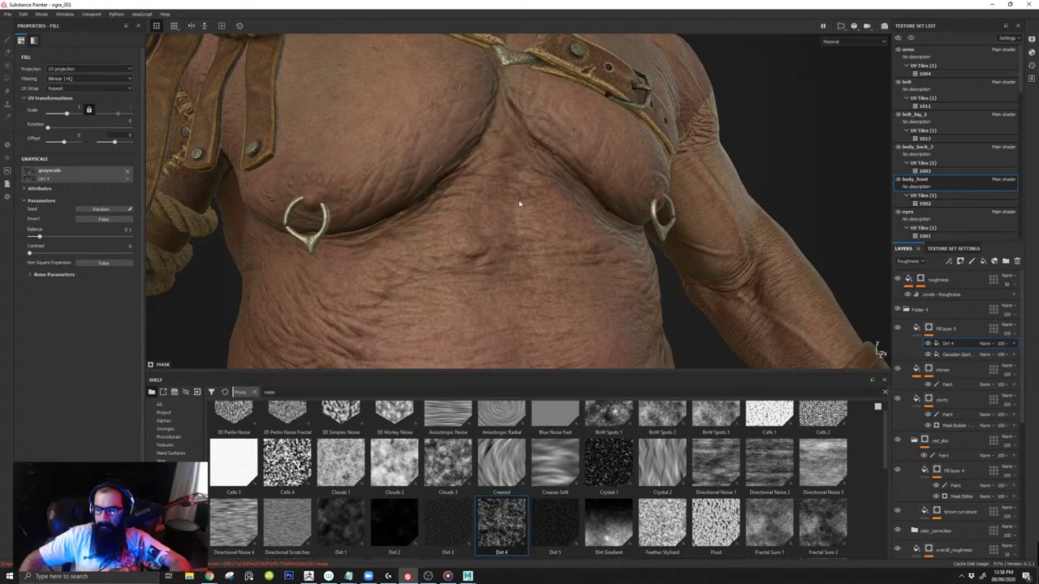
{"action": "left_click", "coordinate": [1014, 344]}
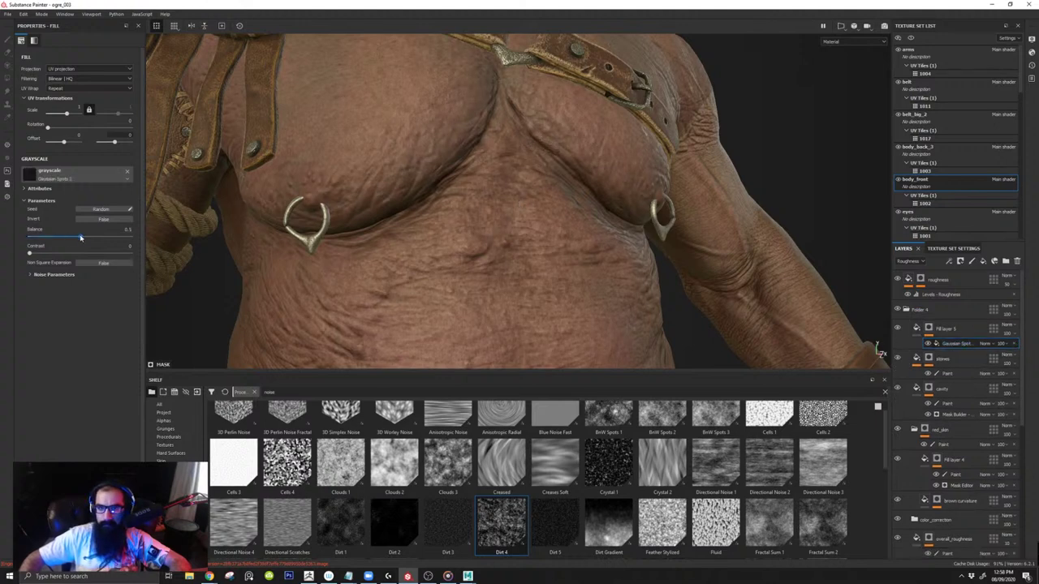
Step: Set the Gaussian Spots 2 mask fill's balance to 0.33, increase its scale and check the belly skin
{"action": "left_click_drag", "start_coordinate": [80, 237], "coordinate": [35, 237]}
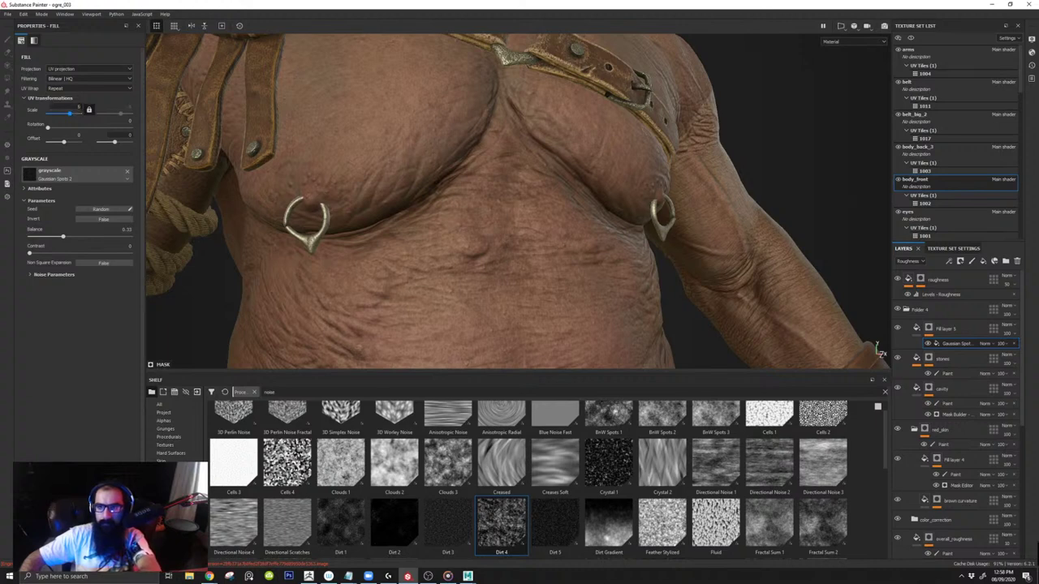
{"action": "right_click_drag", "start_coordinate": [413, 216], "coordinate": [334, 207], "text": "alt"}
{"action": "middle_click_drag", "start_coordinate": [333, 206], "coordinate": [345, 88], "text": "alt"}
{"action": "left_click_drag", "start_coordinate": [409, 188], "coordinate": [472, 202], "text": "alt"}
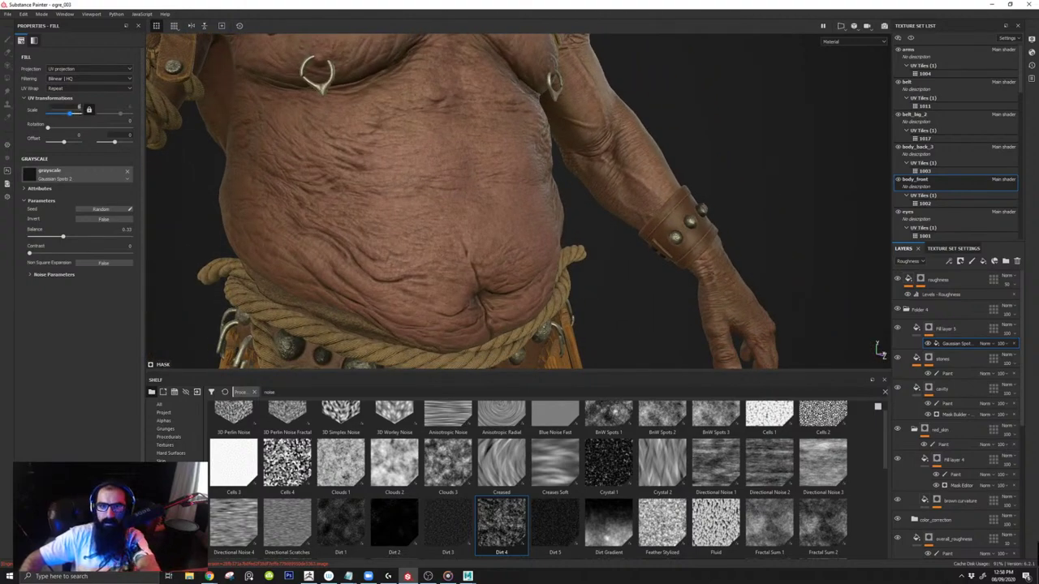
Step: Set the Gaussian Spots 2 mask fill's balance to 0.42 and Fill layer 5's height to about 0.14
{"action": "left_click_drag", "start_coordinate": [69, 236], "coordinate": [75, 241]}
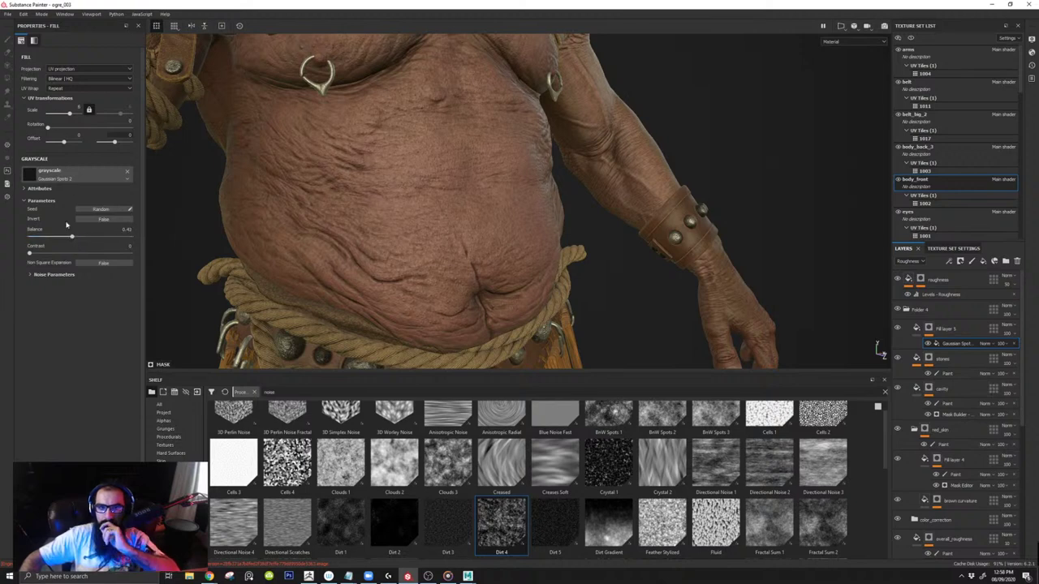
{"action": "key", "text": "Delete"}
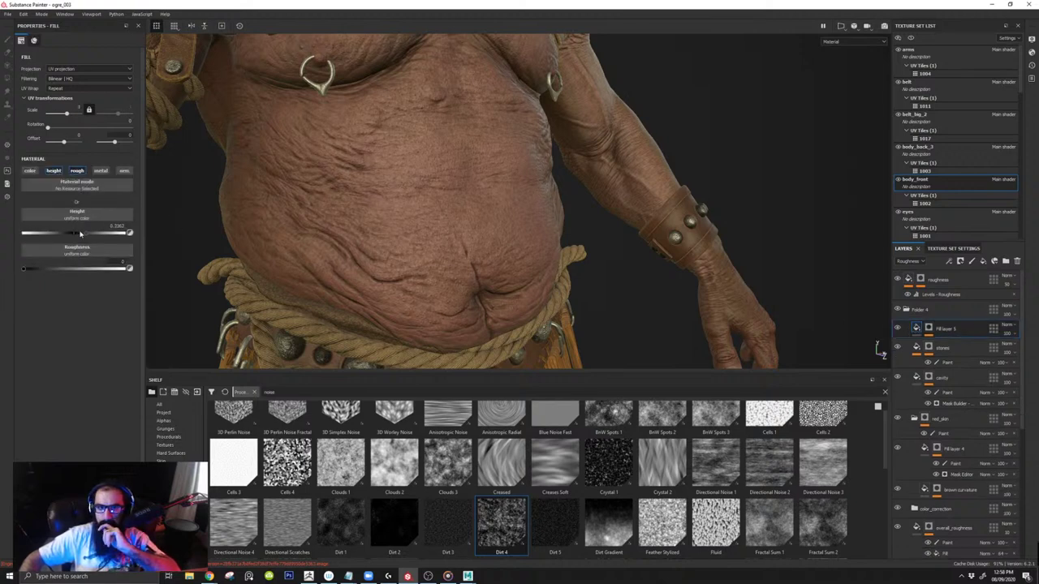
{"action": "left_click_drag", "start_coordinate": [78, 234], "coordinate": [81, 232]}
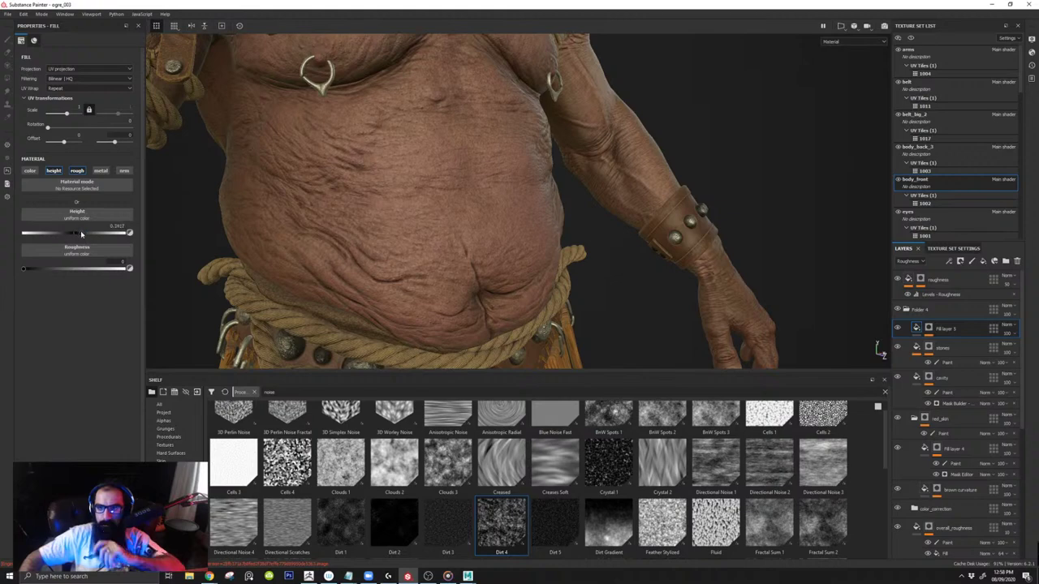
Step: Examine the chest and belly skin in the roughness channel and again in the full material view
{"action": "left_click_drag", "start_coordinate": [590, 201], "coordinate": [513, 198], "text": "alt"}
{"action": "middle_click_drag", "start_coordinate": [513, 197], "coordinate": [561, 239], "text": "alt"}
{"action": "left_click_drag", "start_coordinate": [561, 239], "coordinate": [609, 229], "text": "alt"}
{"action": "right_click_drag", "start_coordinate": [609, 229], "coordinate": [530, 185], "text": "alt"}
{"action": "key", "text": "c"}
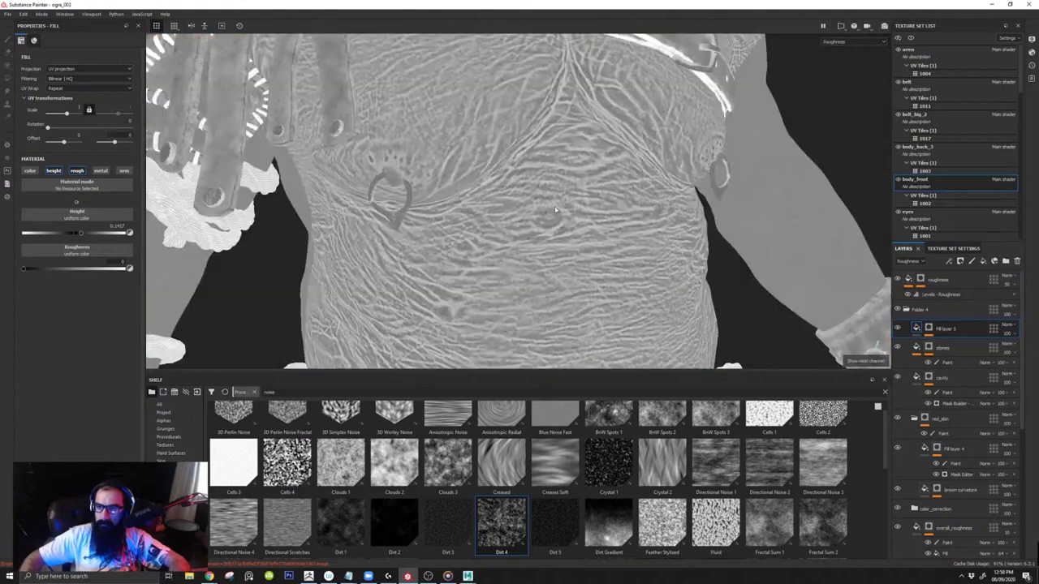
{"action": "left_click_drag", "start_coordinate": [530, 185], "coordinate": [502, 183], "text": "alt"}
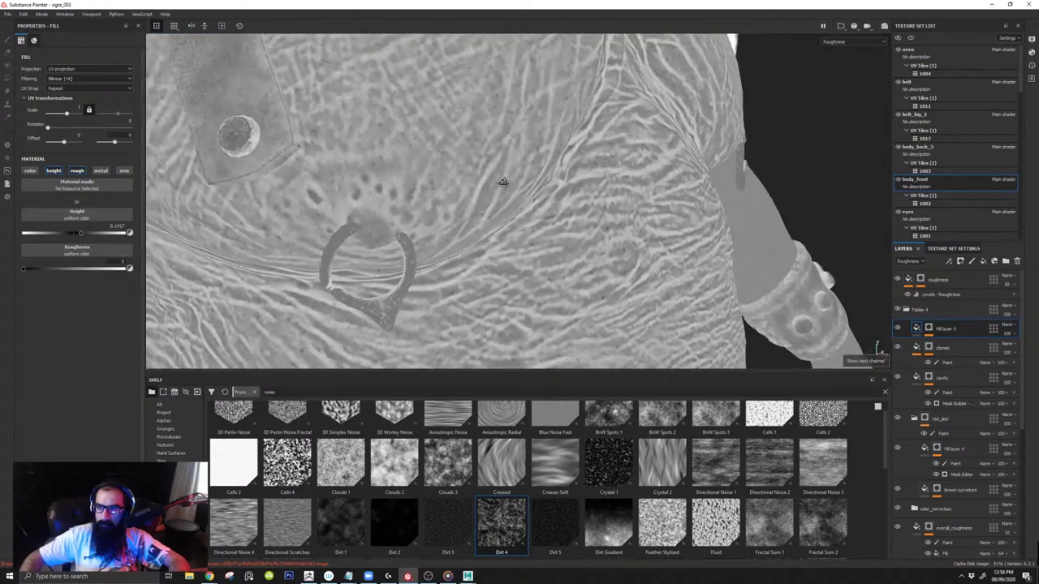
{"action": "right_click_drag", "start_coordinate": [502, 183], "coordinate": [575, 309], "text": "alt"}
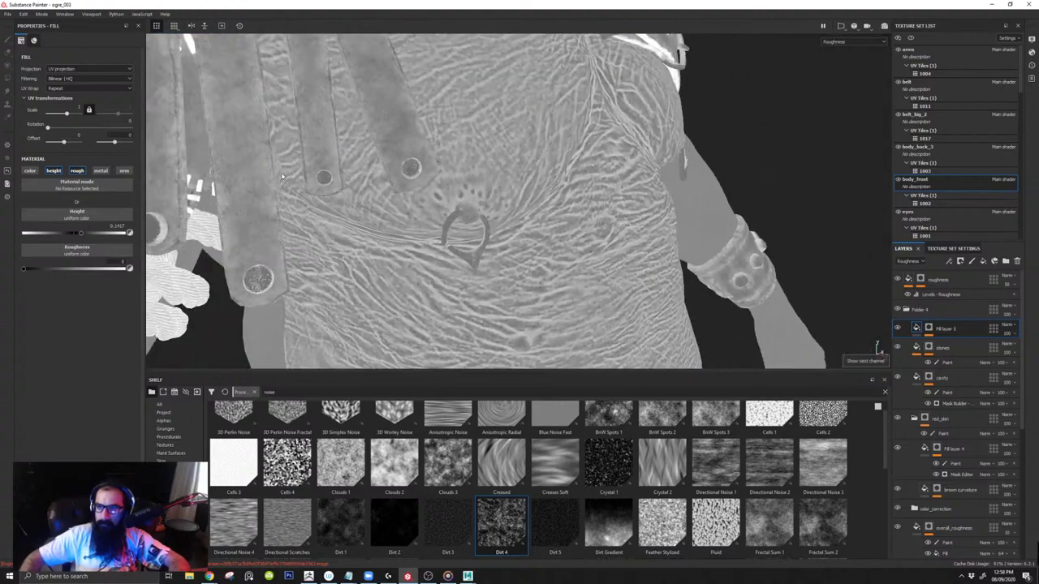
{"action": "left_click_drag", "start_coordinate": [575, 309], "coordinate": [564, 259], "text": "alt"}
{"action": "right_click_drag", "start_coordinate": [564, 258], "coordinate": [485, 154], "text": "alt"}
{"action": "left_click_drag", "start_coordinate": [485, 154], "coordinate": [599, 192], "text": "alt"}
{"action": "right_click_drag", "start_coordinate": [599, 192], "coordinate": [418, 233], "text": "alt"}
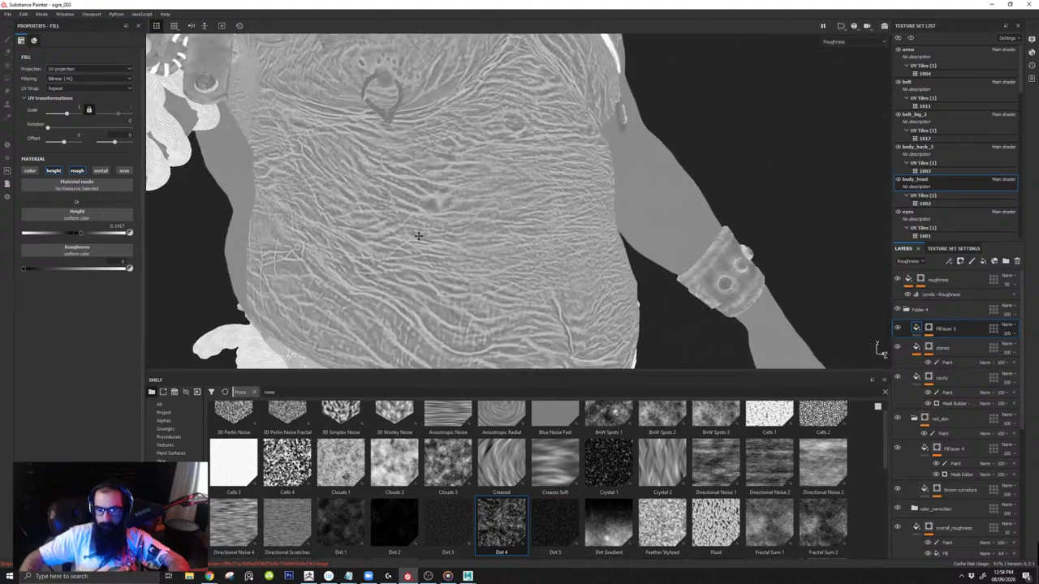
{"action": "key", "text": "m"}
{"action": "left_click_drag", "start_coordinate": [468, 228], "coordinate": [508, 218], "text": "alt"}
{"action": "right_click_drag", "start_coordinate": [508, 218], "coordinate": [690, 329], "text": "alt"}
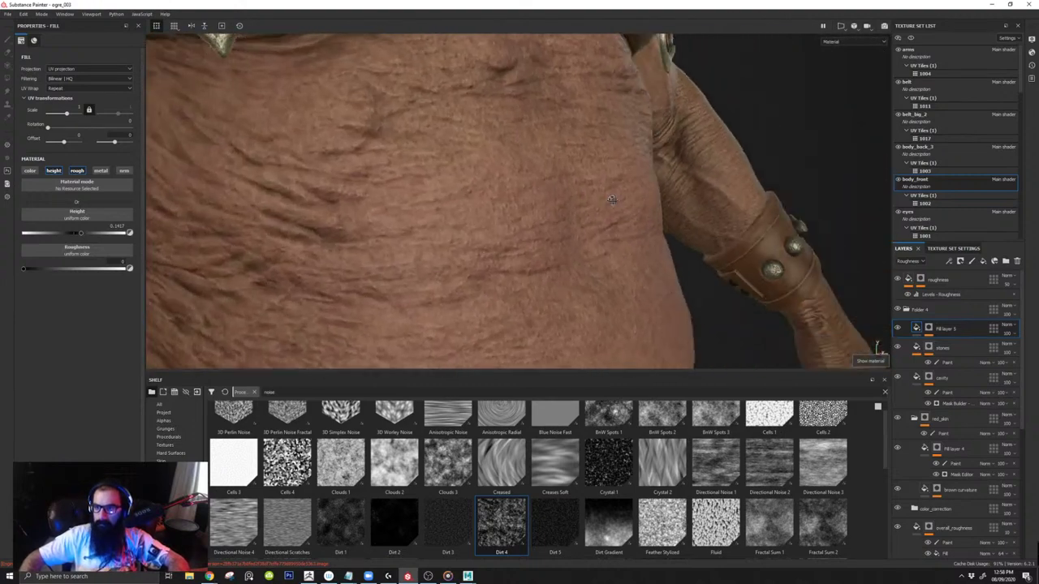
{"action": "left_click_drag", "start_coordinate": [479, 212], "coordinate": [496, 227], "text": "alt"}
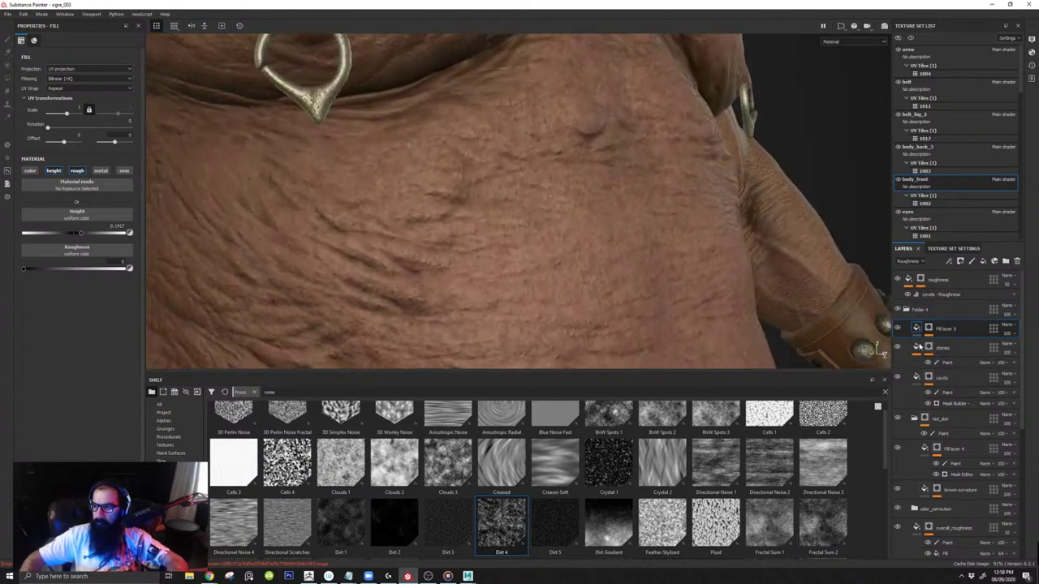
Step: Select the Gaussian Spots 2 fill in Fill layer 5's mask and open its scale for editing
{"action": "right_click", "coordinate": [927, 346]}
{"action": "left_click", "coordinate": [918, 328]}
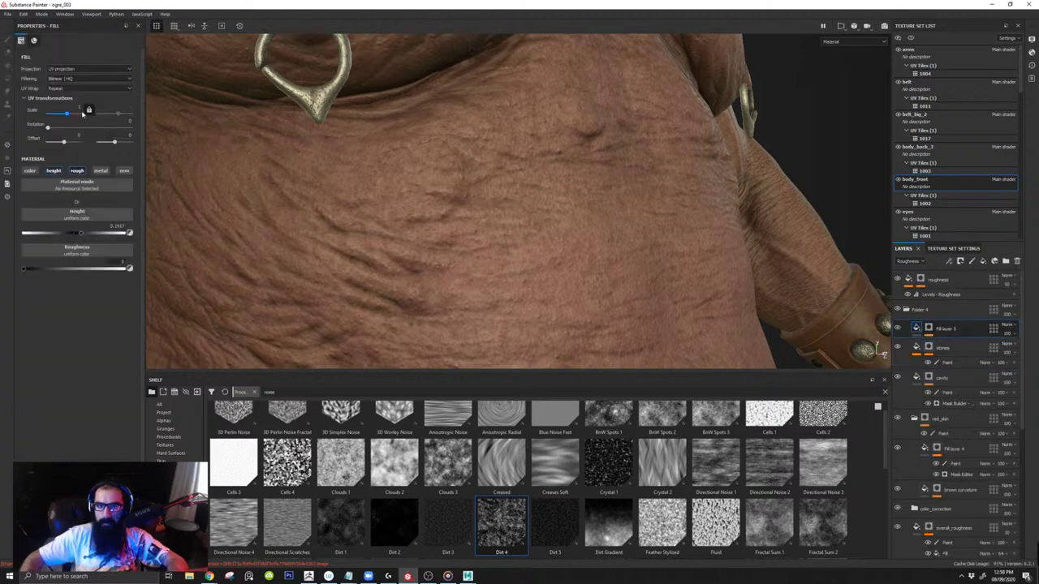
{"action": "left_click", "coordinate": [929, 328]}
{"action": "left_click", "coordinate": [930, 329]}
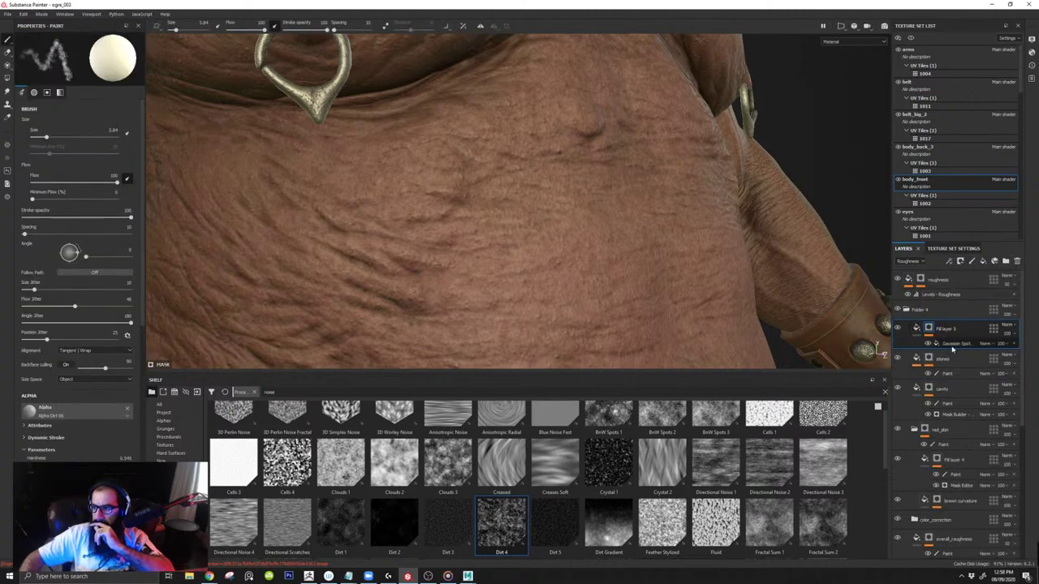
{"action": "left_click", "coordinate": [957, 345]}
{"action": "left_click", "coordinate": [79, 107]}
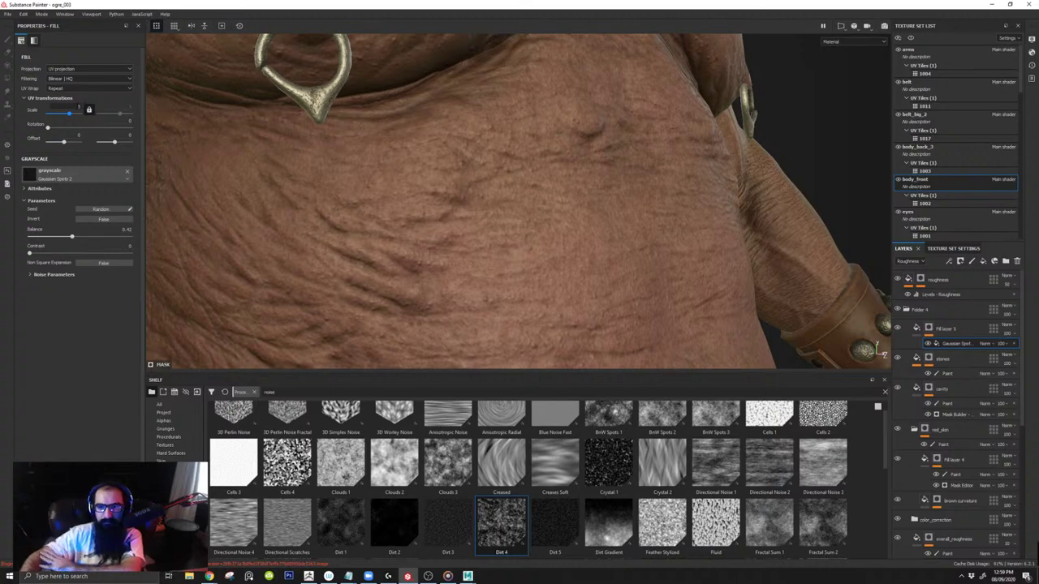
Step: Examine the skin detail across the ogre's whole upper body, from the head down to the belly
{"action": "scroll", "coordinate": [585, 159], "scroll_direction": "down", "scroll_amount": 5}
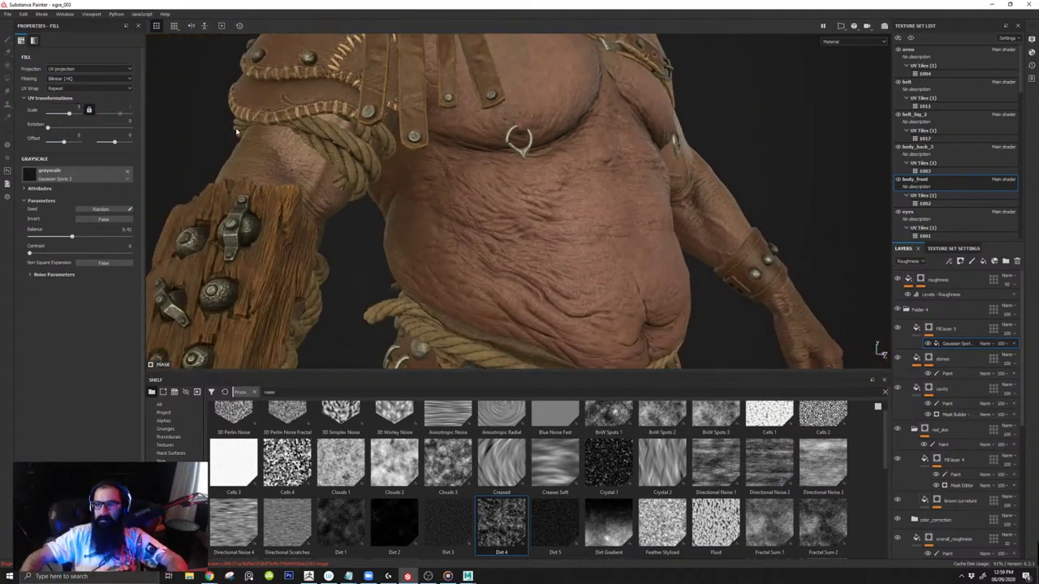
{"action": "right_click_drag", "start_coordinate": [585, 159], "coordinate": [241, 143], "text": "alt"}
{"action": "left_click_drag", "start_coordinate": [569, 163], "coordinate": [515, 167], "text": "alt"}
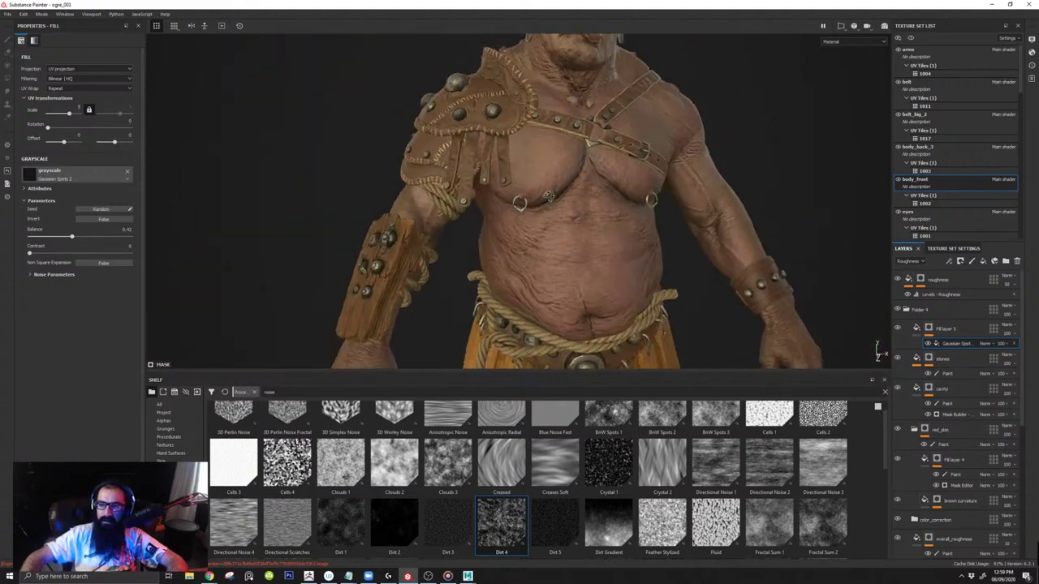
{"action": "left_click_drag", "start_coordinate": [589, 191], "coordinate": [517, 195], "text": "alt"}
{"action": "middle_click_drag", "start_coordinate": [518, 195], "coordinate": [517, 213], "text": "alt"}
{"action": "left_click_drag", "start_coordinate": [518, 213], "coordinate": [572, 214], "text": "alt"}
{"action": "middle_click_drag", "start_coordinate": [572, 214], "coordinate": [438, 244], "text": "alt"}
{"action": "right_click_drag", "start_coordinate": [438, 243], "coordinate": [348, 235], "text": "alt"}
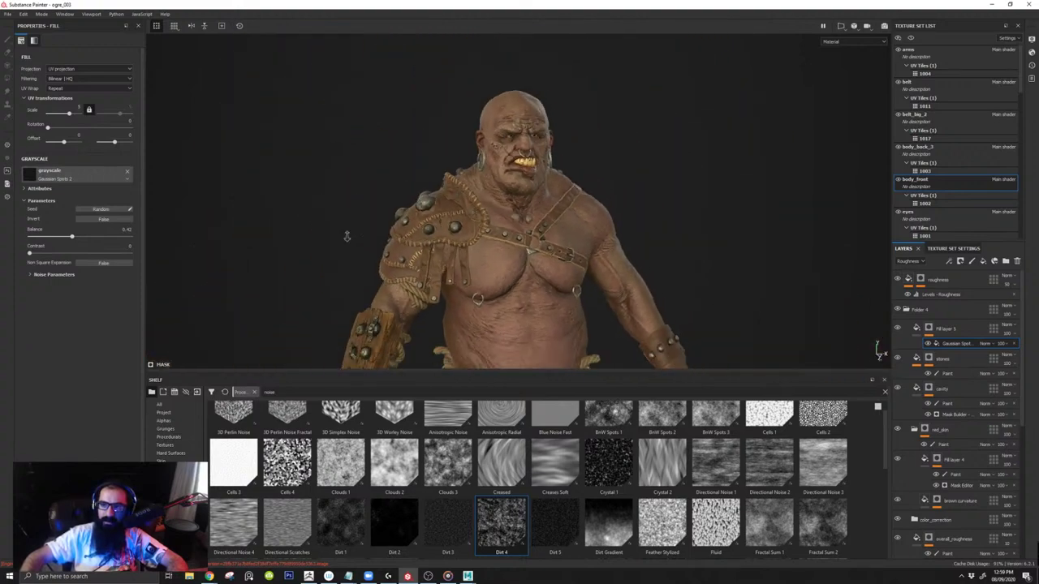
{"action": "middle_click_drag", "start_coordinate": [566, 246], "coordinate": [552, 199], "text": "alt"}
{"action": "right_click_drag", "start_coordinate": [531, 244], "coordinate": [588, 251], "text": "alt"}
{"action": "left_click_drag", "start_coordinate": [486, 257], "coordinate": [519, 260], "text": "alt"}
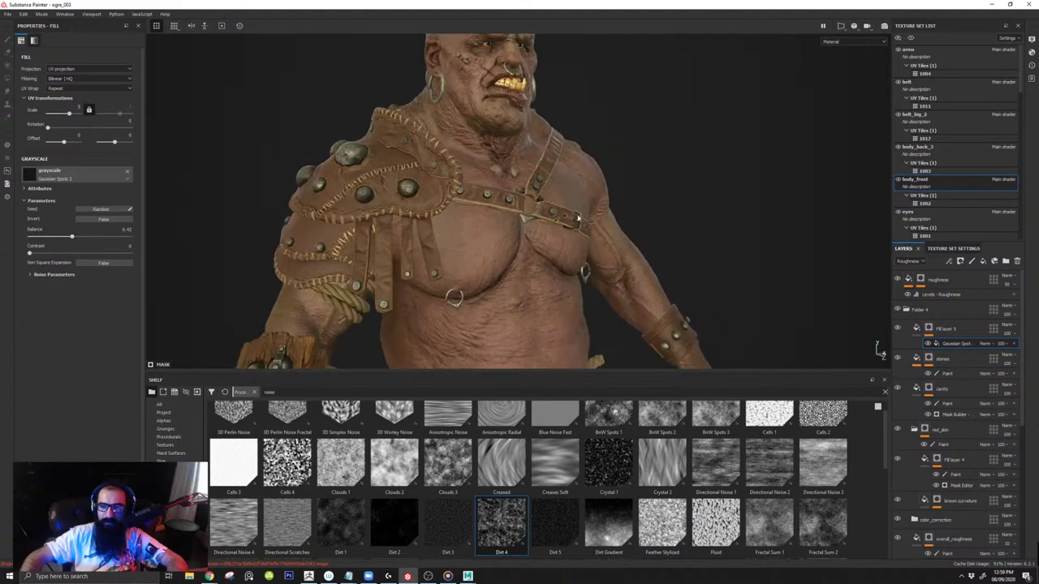
{"action": "middle_click_drag", "start_coordinate": [519, 260], "coordinate": [498, 140], "text": "alt"}
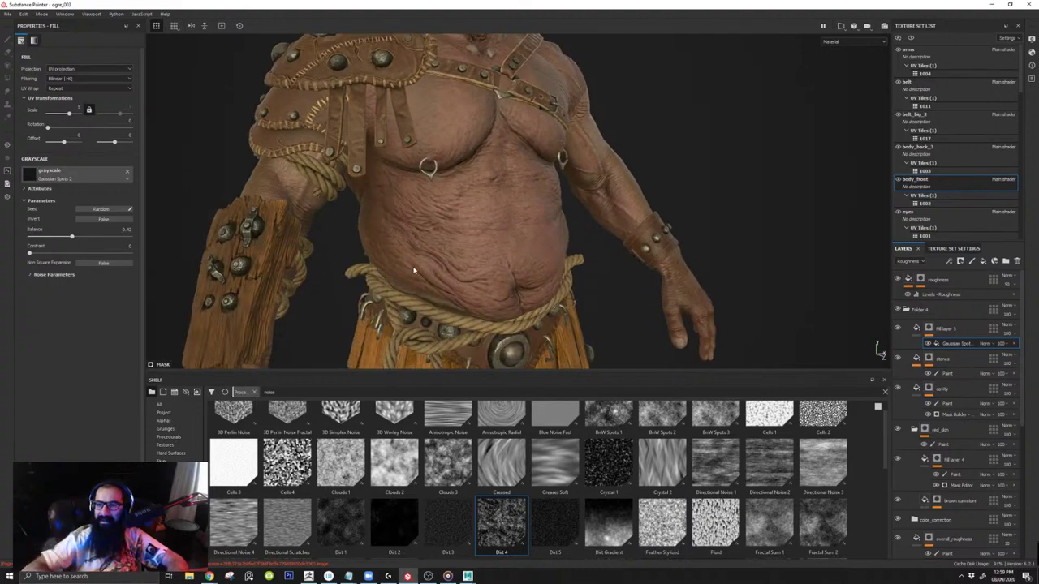
Step: Examine the chest skin up close around the straps and piercings
{"action": "left_click_drag", "start_coordinate": [414, 270], "coordinate": [457, 294], "text": "alt"}
{"action": "right_click_drag", "start_coordinate": [435, 170], "coordinate": [510, 238], "text": "alt"}
{"action": "middle_click_drag", "start_coordinate": [488, 188], "coordinate": [466, 236], "text": "alt"}
{"action": "left_click_drag", "start_coordinate": [466, 235], "coordinate": [493, 254], "text": "alt"}
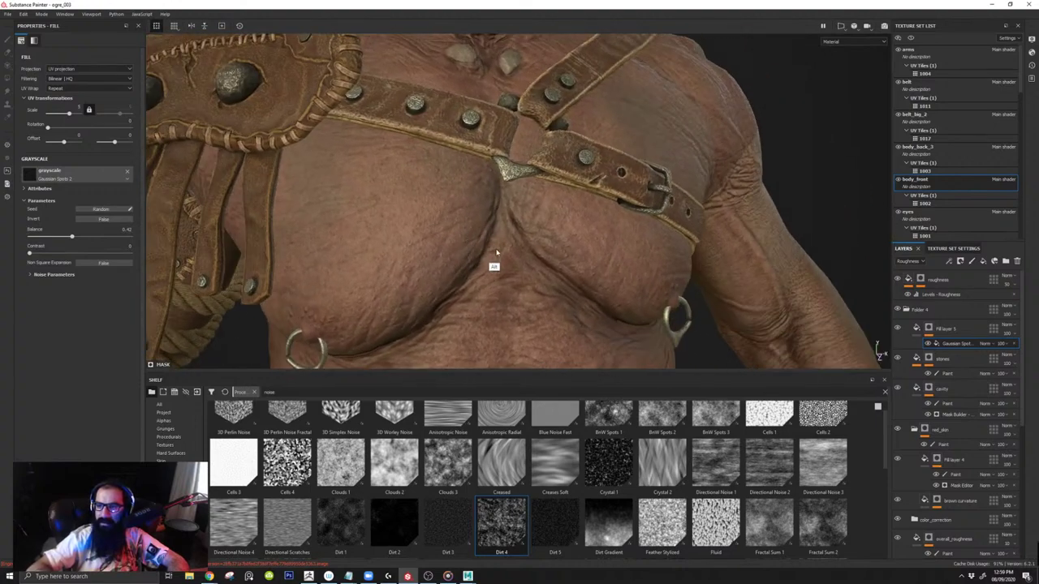
{"action": "middle_click_drag", "start_coordinate": [493, 255], "coordinate": [458, 346], "text": "alt"}
{"action": "right_click_drag", "start_coordinate": [458, 346], "coordinate": [492, 241], "text": "alt"}
{"action": "left_click_drag", "start_coordinate": [492, 241], "coordinate": [487, 292], "text": "alt"}
{"action": "middle_click_drag", "start_coordinate": [486, 292], "coordinate": [484, 230], "text": "alt"}
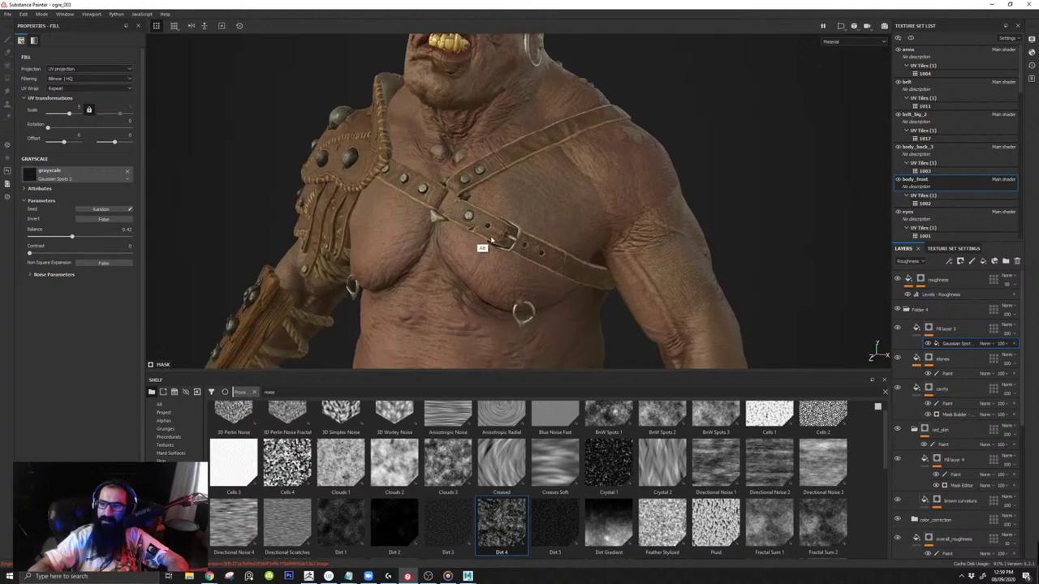
Step: Frame the torso and belly, preview them in an Iray render, and return to painting mode
{"action": "right_click_drag", "start_coordinate": [482, 269], "coordinate": [422, 181], "text": "alt"}
{"action": "left_click_drag", "start_coordinate": [422, 182], "coordinate": [482, 279], "text": "alt"}
{"action": "middle_click_drag", "start_coordinate": [482, 279], "coordinate": [513, 143], "text": "alt"}
{"action": "left_click_drag", "start_coordinate": [472, 218], "coordinate": [639, 140], "text": "alt"}
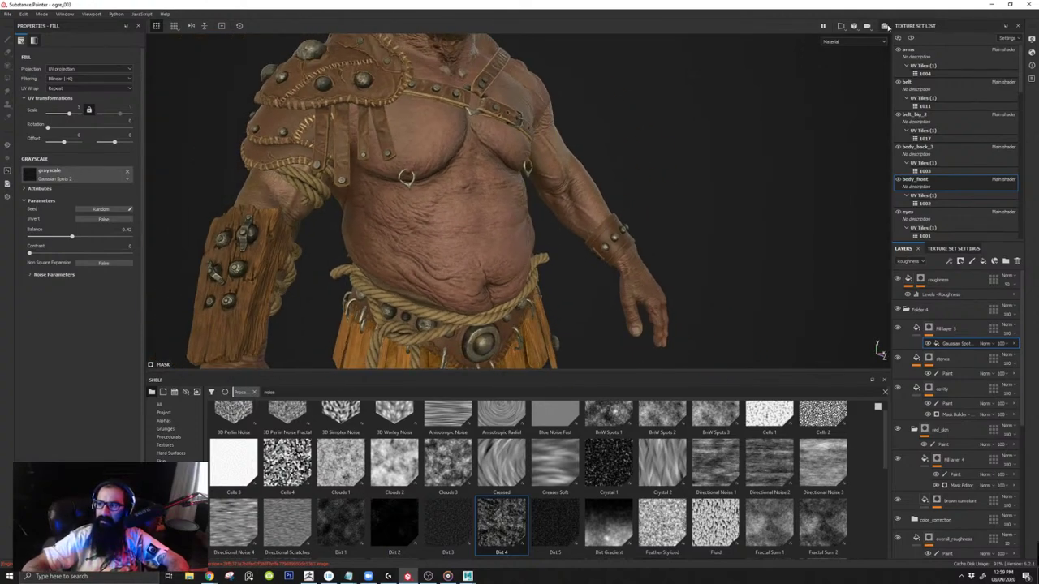
{"action": "left_click", "coordinate": [886, 26]}
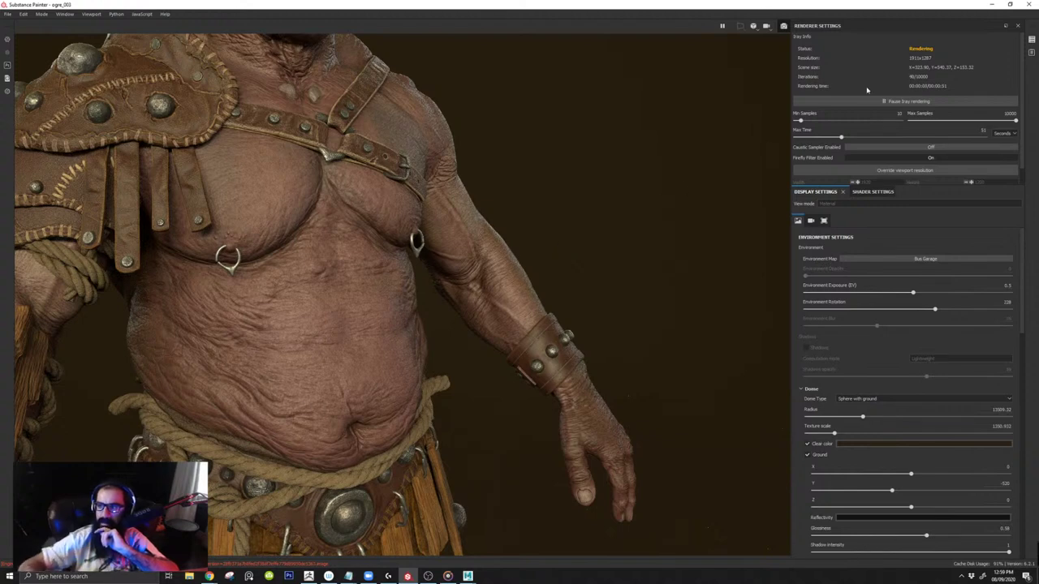
{"action": "left_click", "coordinate": [783, 25]}
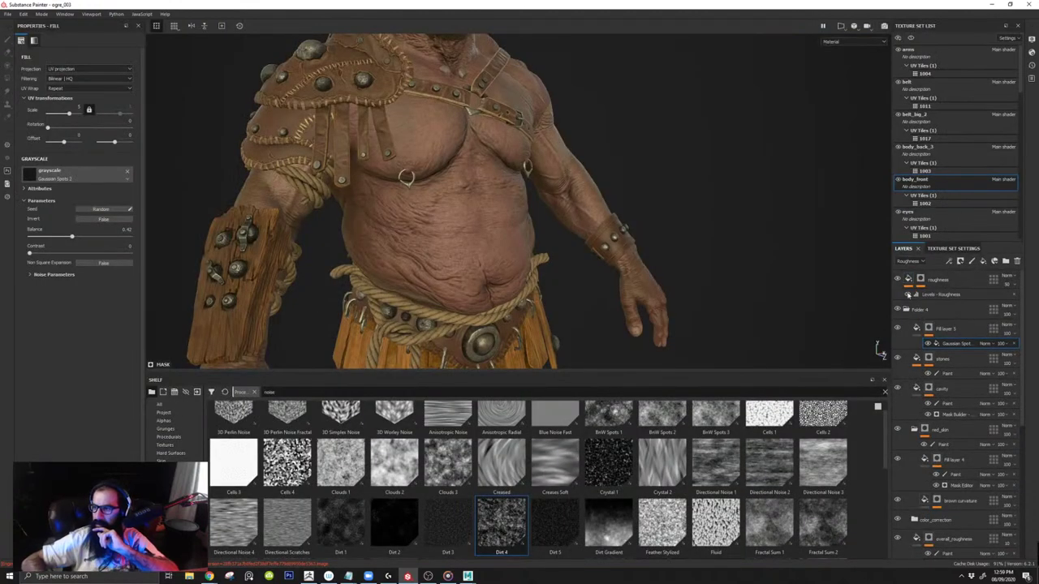
Step: Collapse Folder 4 and compare the belly's roughness channel with the roughness layer's Levels effect off and on
{"action": "left_click", "coordinate": [906, 310]}
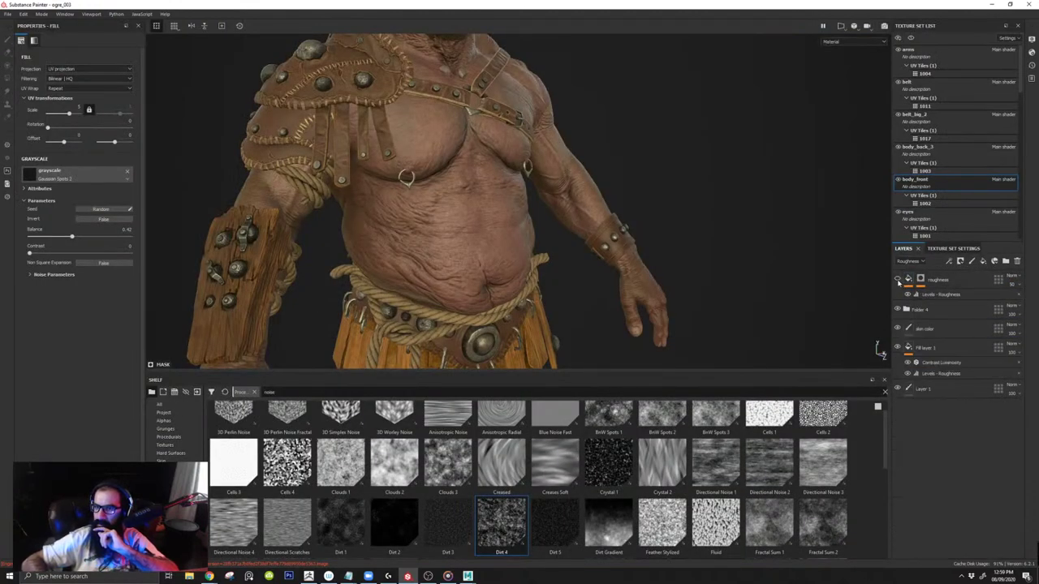
{"action": "right_click_drag", "start_coordinate": [450, 242], "coordinate": [538, 375], "text": "alt"}
{"action": "left_click_drag", "start_coordinate": [532, 349], "coordinate": [562, 278], "text": "alt"}
{"action": "key", "text": "c"}
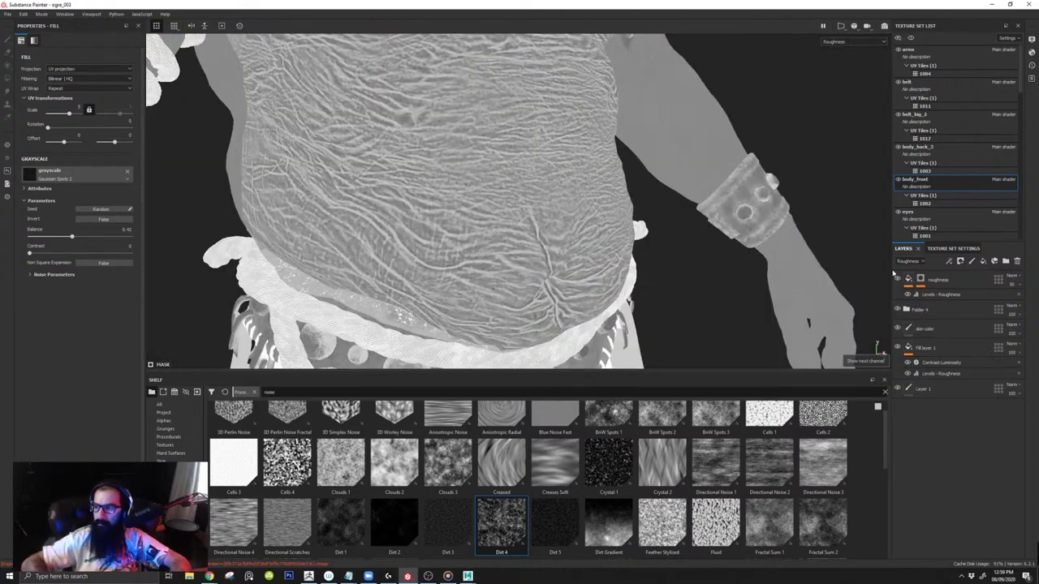
{"action": "left_click", "coordinate": [919, 297]}
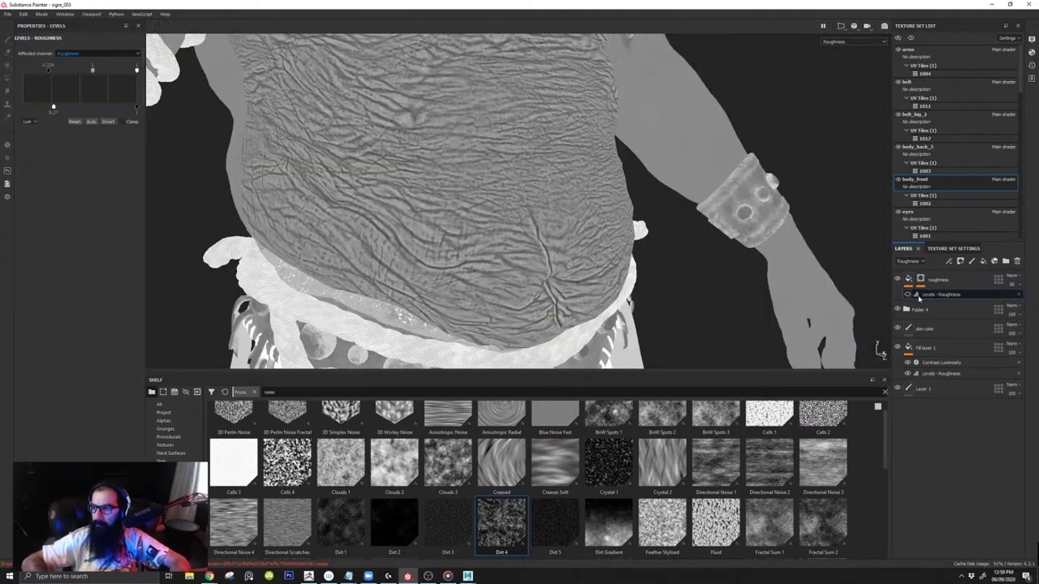
{"action": "left_click", "coordinate": [908, 295]}
{"action": "left_click", "coordinate": [921, 279]}
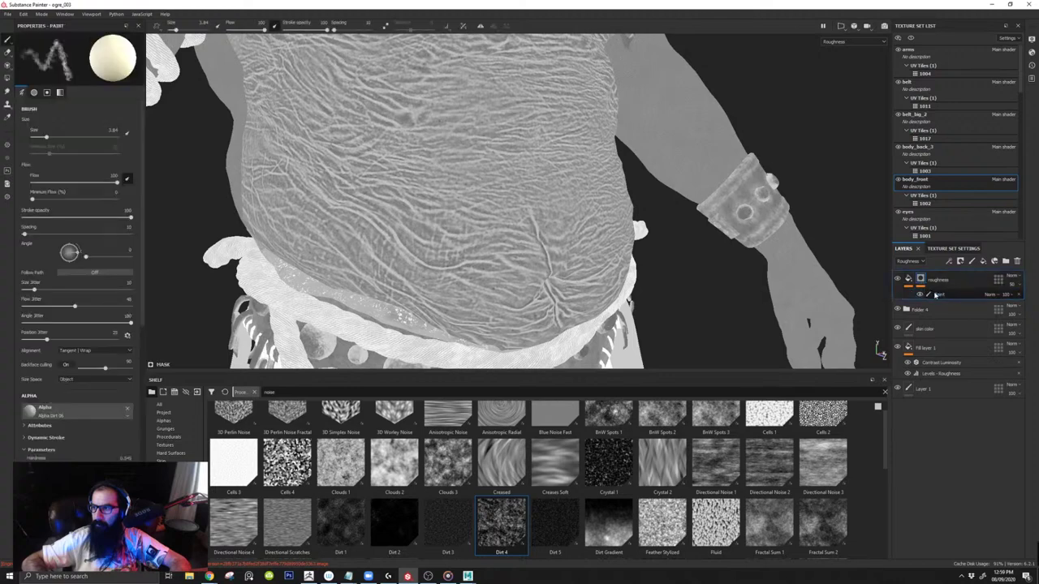
{"action": "key", "text": "ctrl+z"}
{"action": "key", "text": "ctrl+z"}
Step: Set the white output point of the roughness layer's Levels effect to about 0.59 and check the belly in material view
{"action": "left_click", "coordinate": [934, 296]}
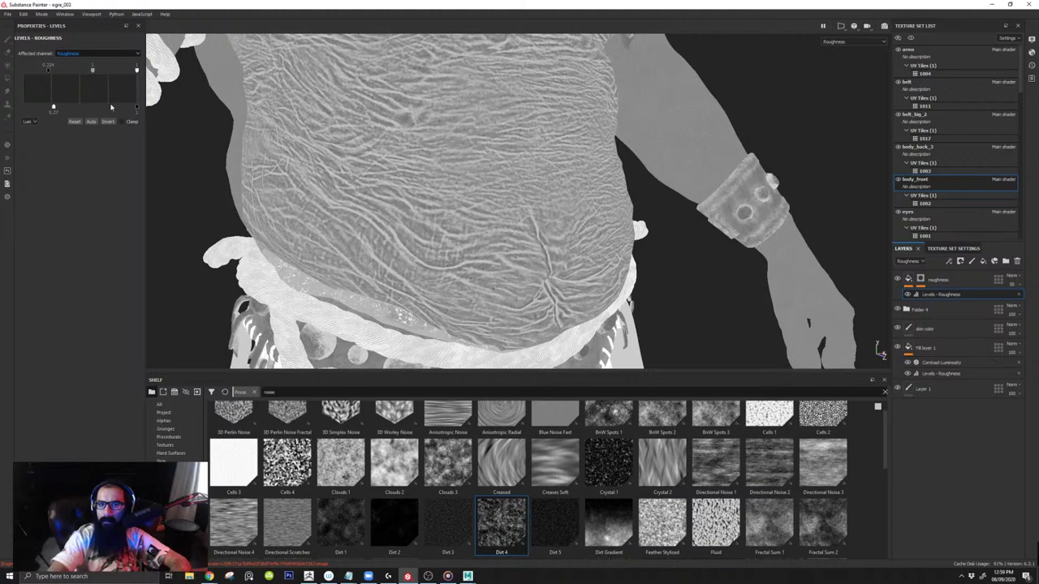
{"action": "left_click_drag", "start_coordinate": [57, 108], "coordinate": [90, 109]}
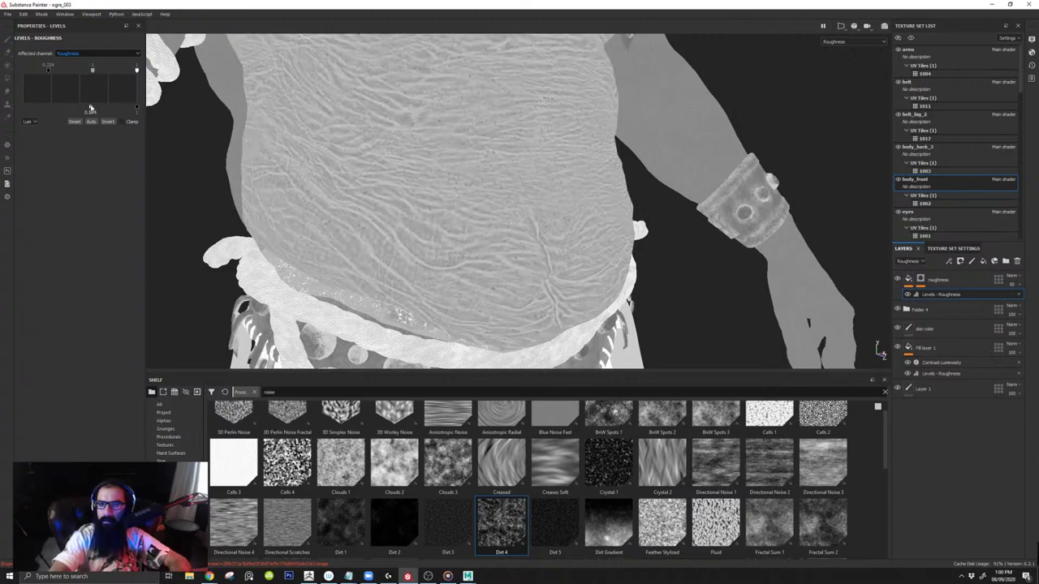
{"action": "key", "text": "m"}
{"action": "right_click_drag", "start_coordinate": [529, 232], "coordinate": [509, 123], "text": "alt"}
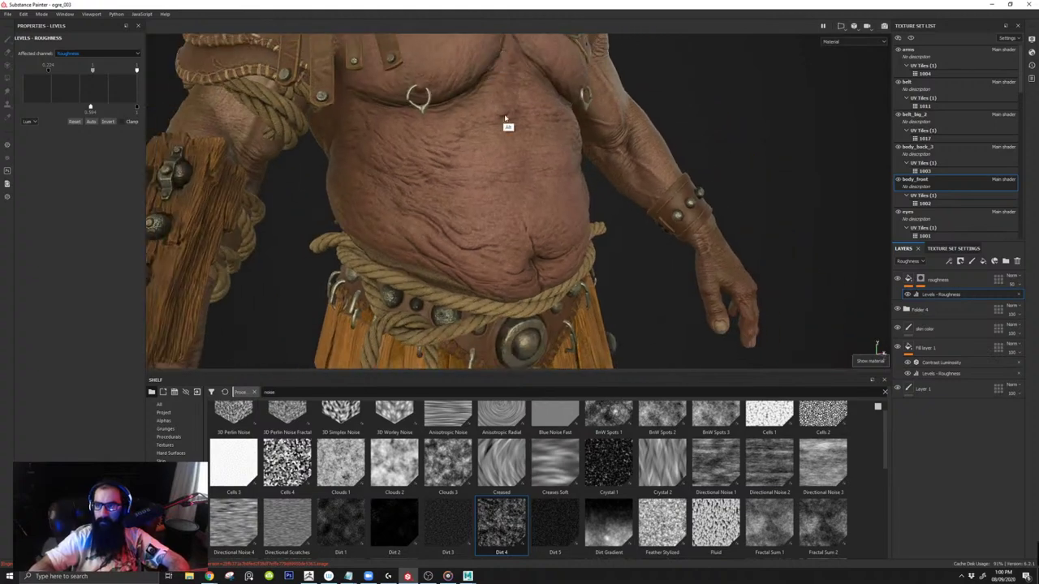
{"action": "middle_click_drag", "start_coordinate": [508, 123], "coordinate": [475, 146], "text": "alt"}
{"action": "right_click_drag", "start_coordinate": [484, 176], "coordinate": [496, 193], "text": "alt"}
Step: Render the torso in Iray and examine the skin's roughness from several angles
{"action": "key", "text": "Tab"}
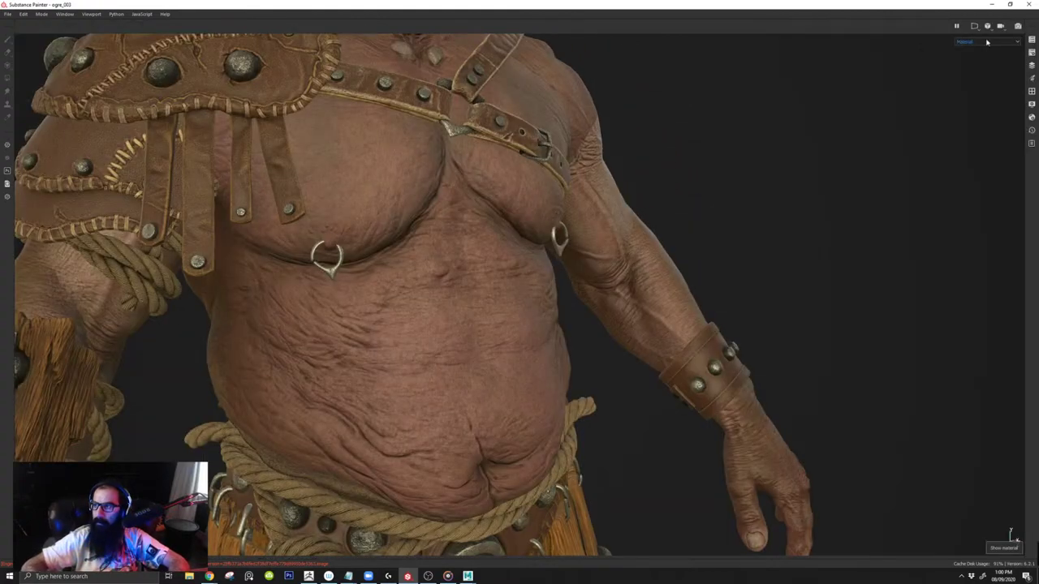
{"action": "left_click", "coordinate": [1018, 27]}
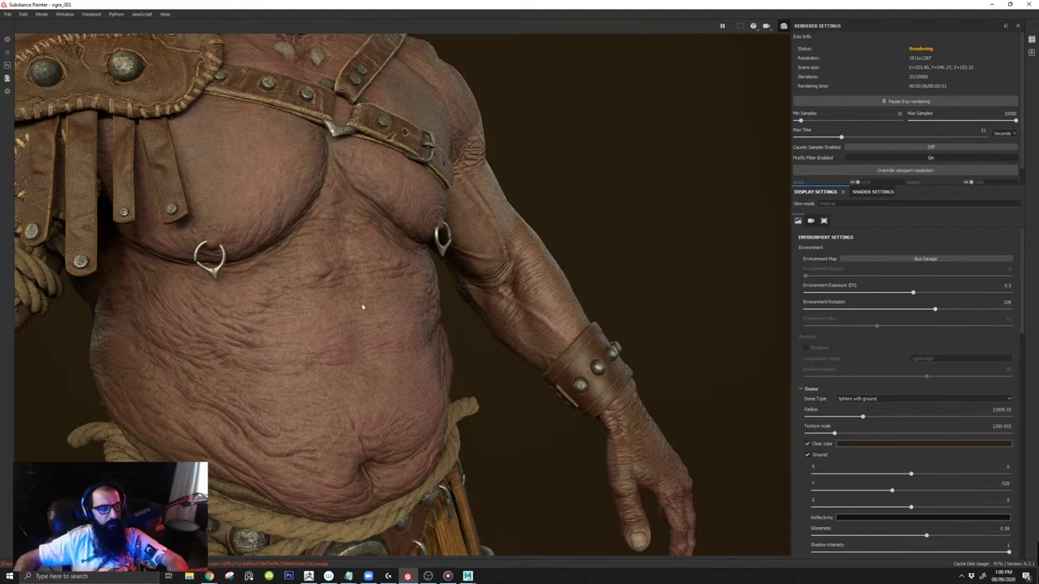
{"action": "key", "text": "alt+Tab"}
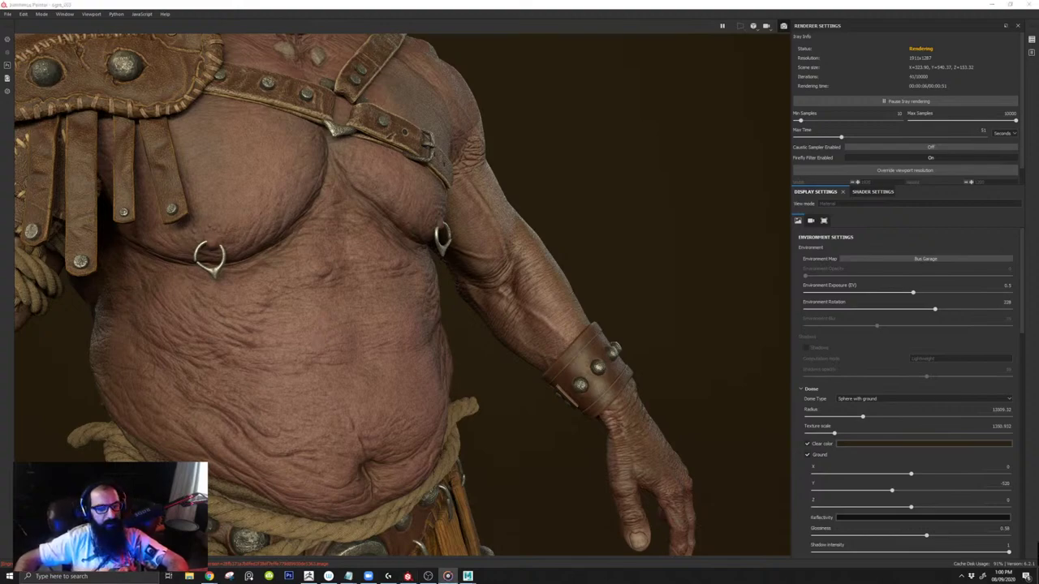
{"action": "mouse_move", "coordinate": [605, 195]}
{"action": "left_mouse_down", "text": "alt"}
{"action": "mouse_move", "coordinate": [517, 196]}
{"action": "mouse_move", "coordinate": [525, 203]}
{"action": "left_mouse_up", "text": "alt"}
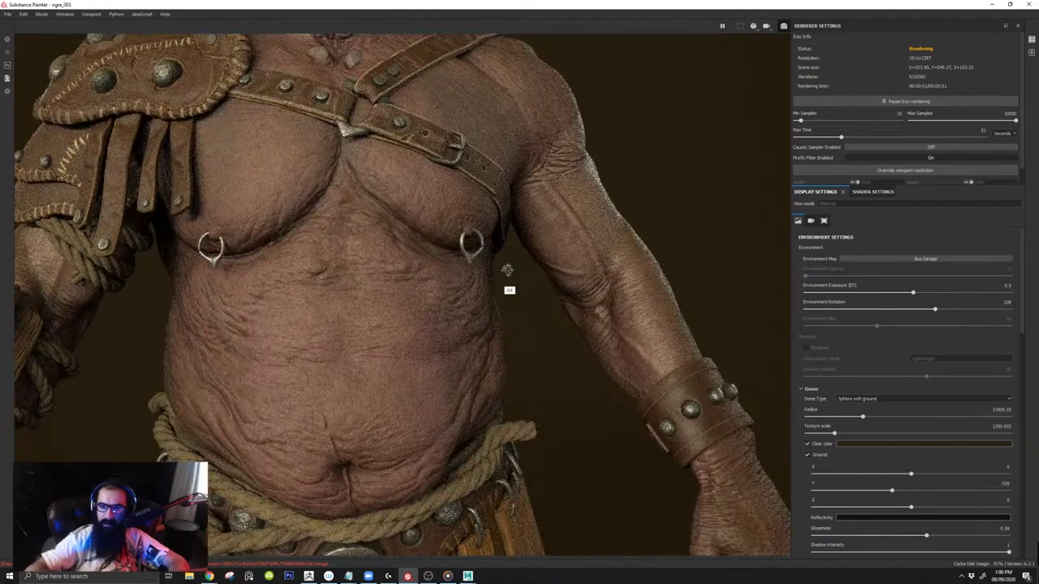
{"action": "mouse_move", "coordinate": [506, 269]}
{"action": "left_mouse_down", "text": "alt"}
{"action": "mouse_move", "coordinate": [447, 270]}
{"action": "mouse_move", "coordinate": [504, 298]}
{"action": "mouse_move", "coordinate": [474, 272]}
{"action": "mouse_move", "coordinate": [499, 254]}
{"action": "left_mouse_up", "text": "alt"}
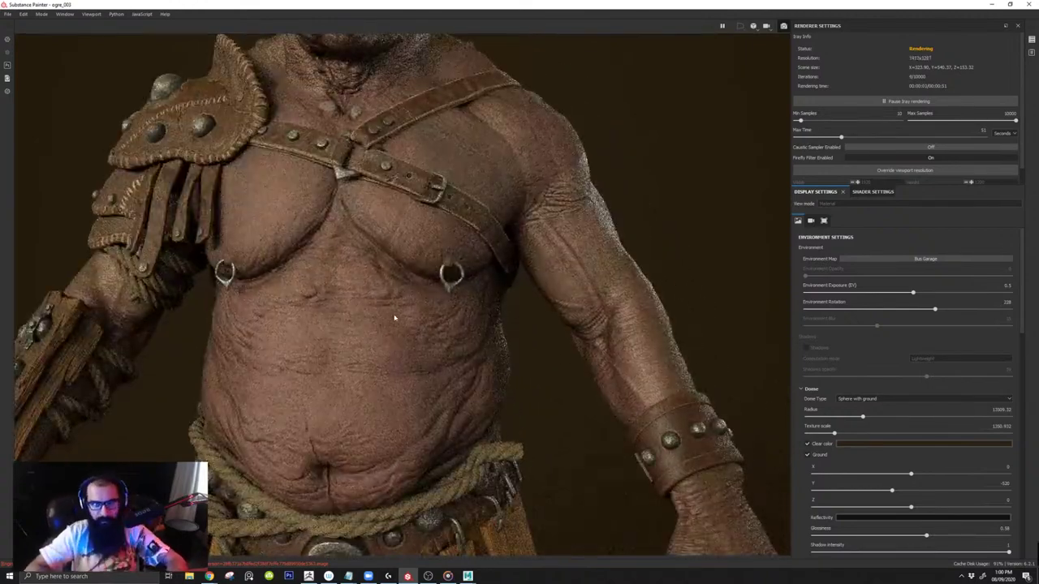
{"action": "left_click_drag", "start_coordinate": [378, 351], "coordinate": [393, 343], "text": "alt"}
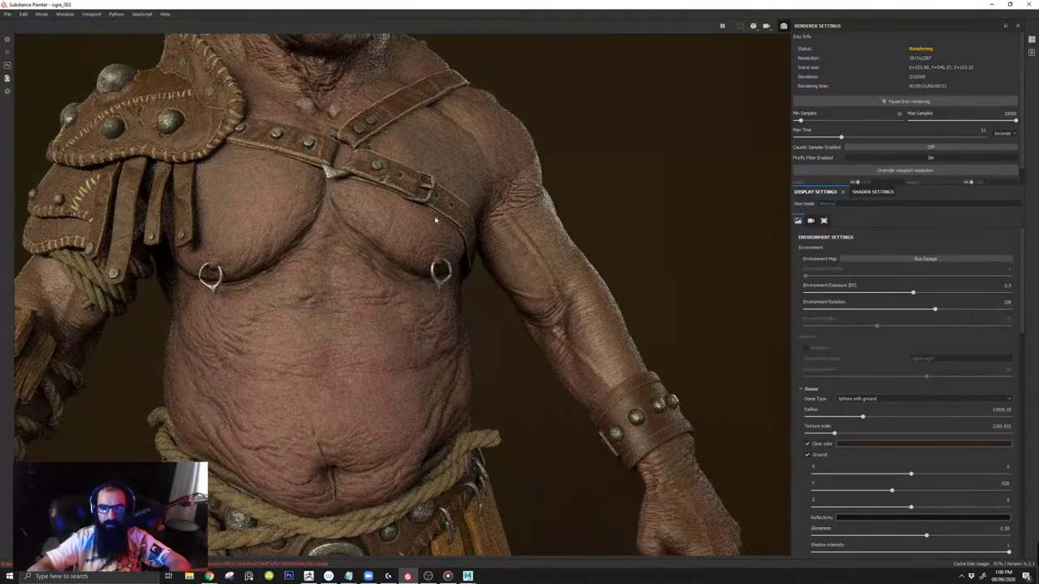
Step: Examine the torso and belly in the Iray render from other angles and return to painting mode
{"action": "left_click_drag", "start_coordinate": [382, 297], "coordinate": [364, 280], "text": "alt"}
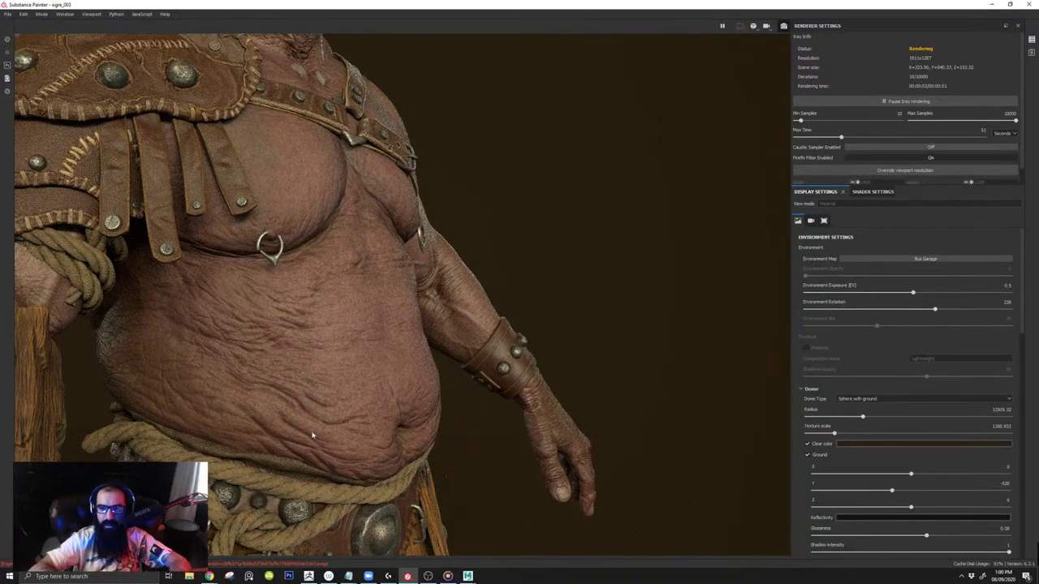
{"action": "left_click_drag", "start_coordinate": [365, 255], "coordinate": [458, 284], "text": "alt"}
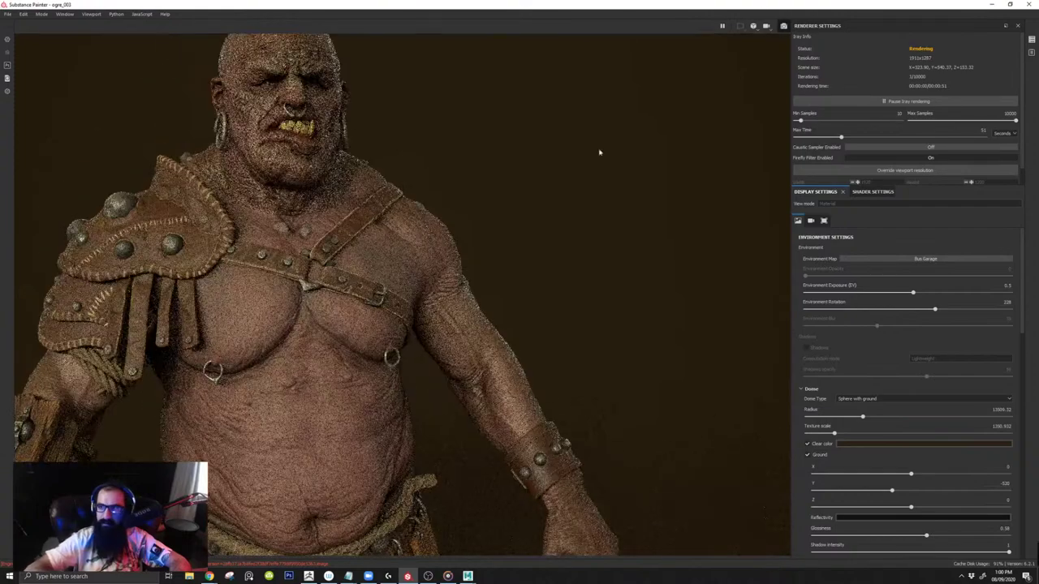
{"action": "left_click", "coordinate": [786, 28]}
Step: Inspect the neck seam in the roughness channel and select the body_front roughness layer
{"action": "right_click_drag", "start_coordinate": [415, 216], "coordinate": [502, 285], "text": "alt"}
{"action": "key", "text": "c"}
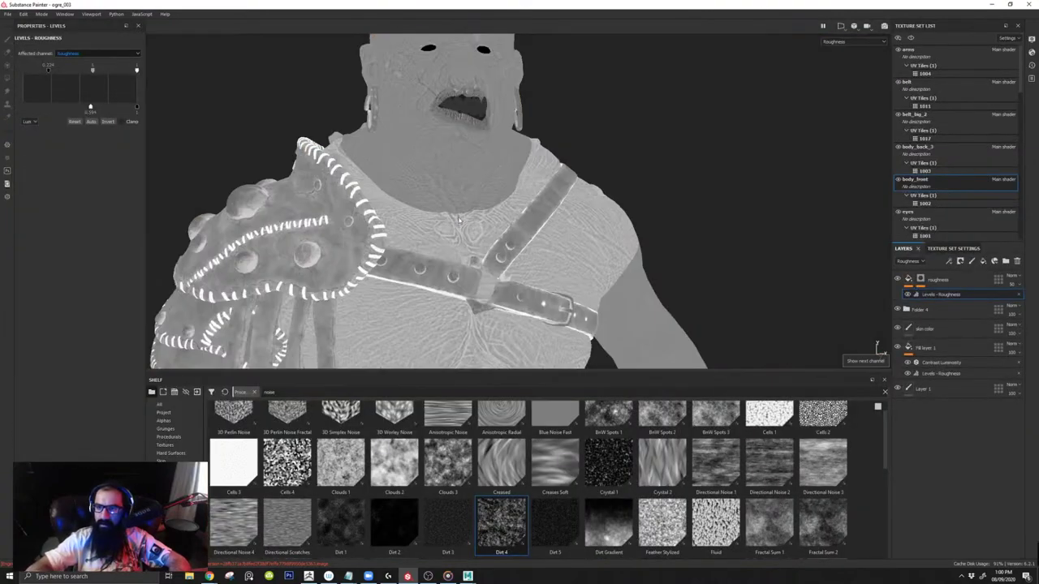
{"action": "left_click_drag", "start_coordinate": [502, 285], "coordinate": [483, 272], "text": "alt"}
{"action": "left_click", "coordinate": [941, 284]}
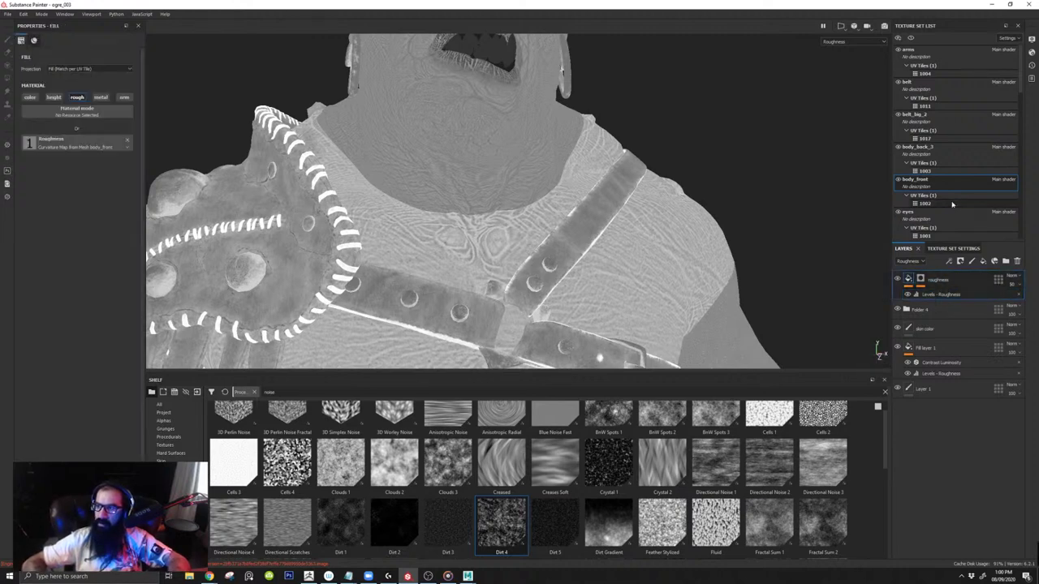
Step: Switch to the head texture set and turn on its roughness layer
{"action": "scroll", "coordinate": [1023, 105], "scroll_direction": "down", "scroll_amount": 4}
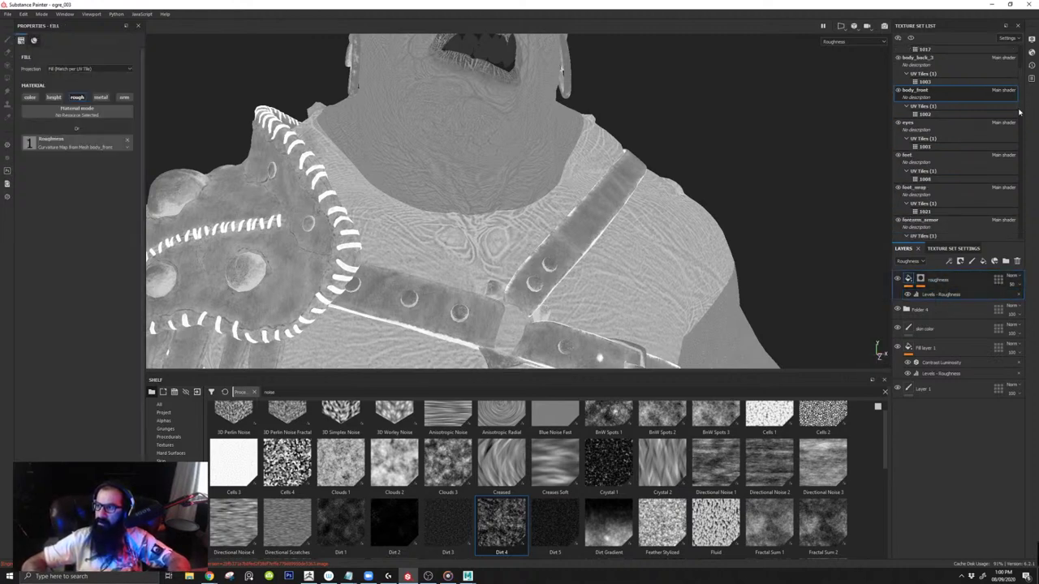
{"action": "scroll", "coordinate": [1020, 97], "scroll_direction": "up", "scroll_amount": 4}
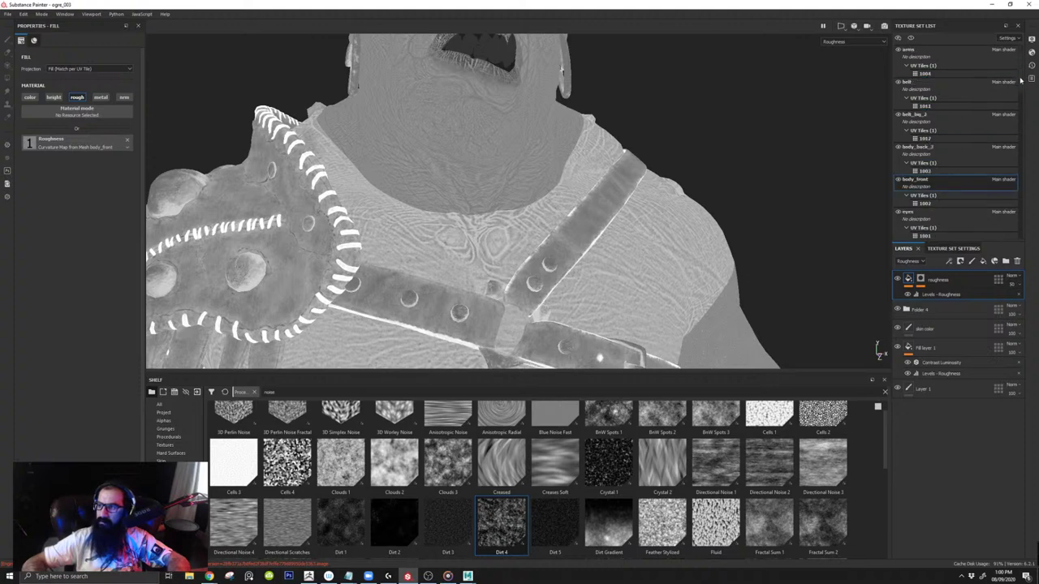
{"action": "scroll", "coordinate": [1020, 97], "scroll_direction": "down", "scroll_amount": 8}
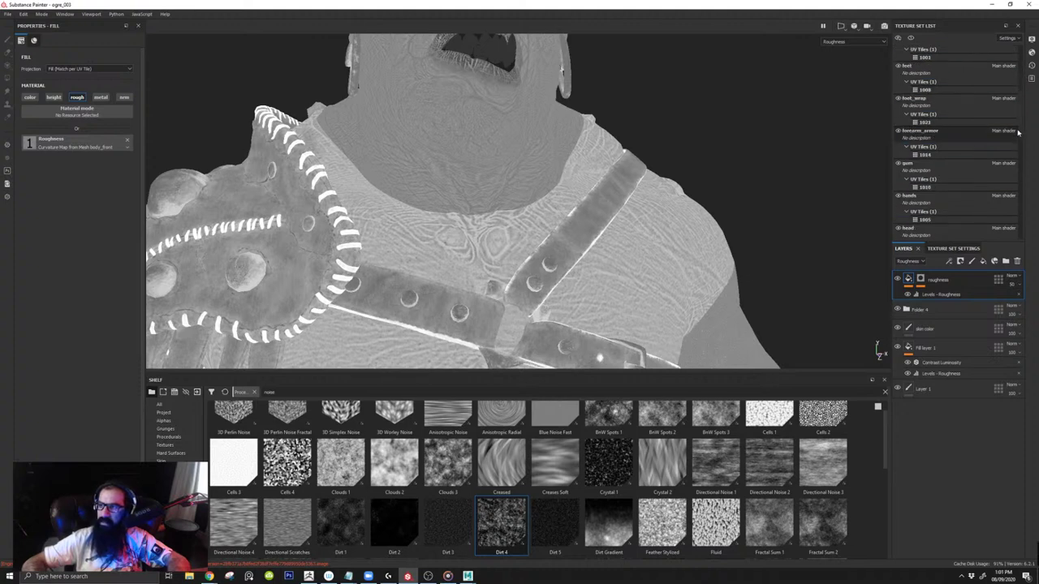
{"action": "scroll", "coordinate": [1018, 131], "scroll_direction": "down", "scroll_amount": 2}
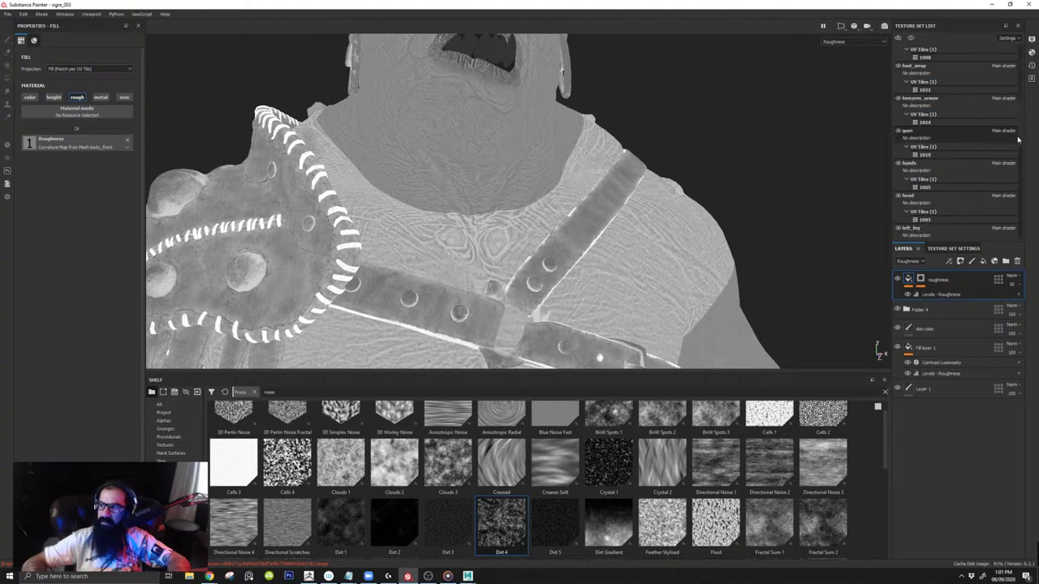
{"action": "left_click", "coordinate": [925, 164]}
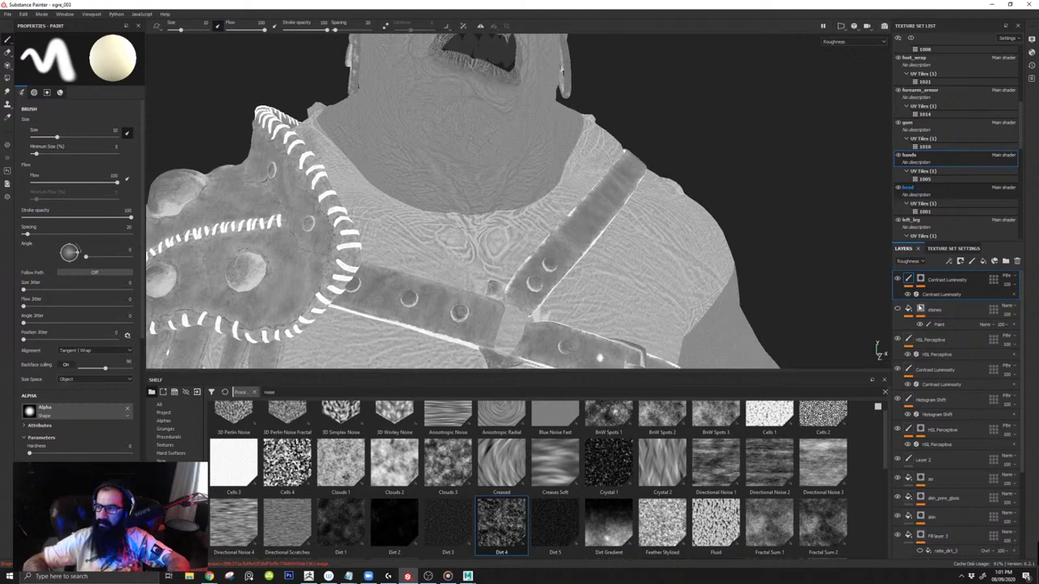
{"action": "left_click", "coordinate": [907, 188]}
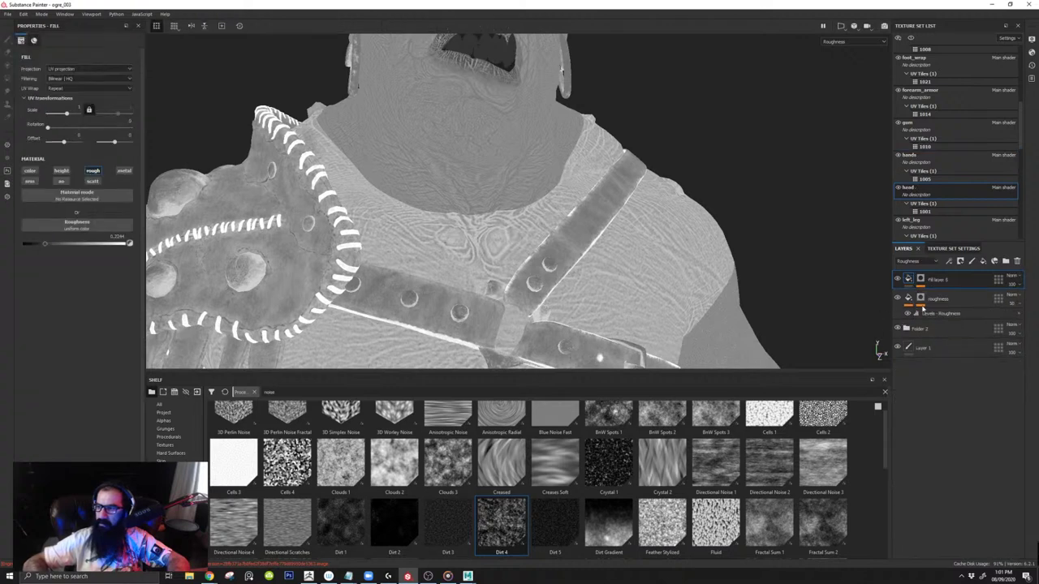
{"action": "left_click", "coordinate": [900, 300]}
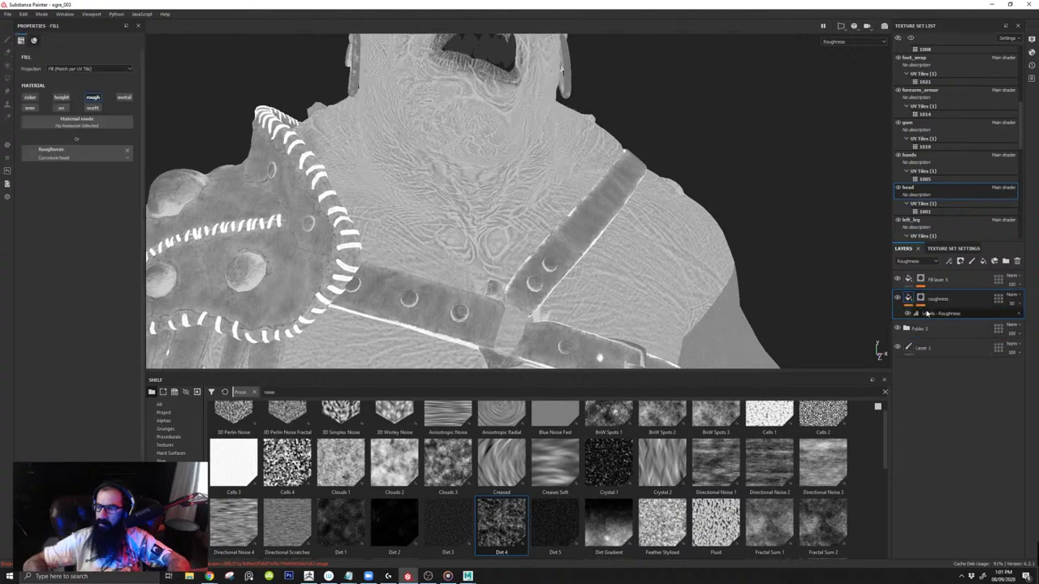
Step: Return to material view and frame the ogre's head in the 3D viewport with the panels hidden
{"action": "key", "text": "m"}
{"action": "left_click_drag", "start_coordinate": [586, 217], "coordinate": [579, 296], "text": "alt"}
{"action": "key", "text": "Tab"}
{"action": "right_click_drag", "start_coordinate": [579, 295], "coordinate": [634, 237], "text": "alt"}
{"action": "mouse_move", "coordinate": [634, 237]}
{"action": "left_mouse_down", "text": "alt"}
{"action": "mouse_move", "coordinate": [582, 202]}
{"action": "mouse_move", "coordinate": [636, 209]}
{"action": "mouse_move", "coordinate": [630, 220]}
{"action": "left_mouse_up", "text": "alt"}
{"action": "key", "text": "Tab"}
{"action": "key", "text": "Tab"}
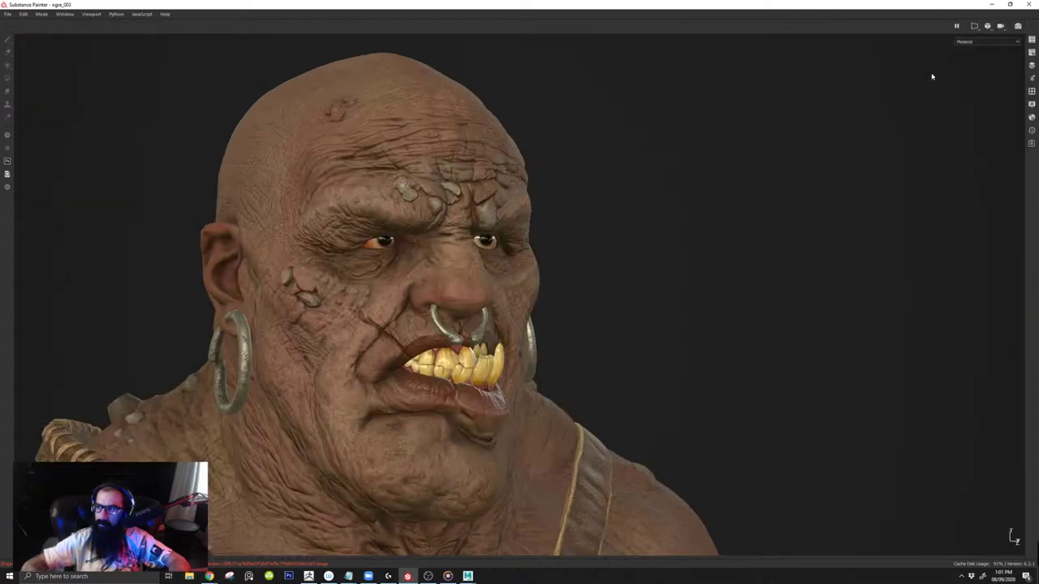
Step: Render the head in Iray and examine the face's skin from both sides and the front
{"action": "left_click", "coordinate": [1019, 26]}
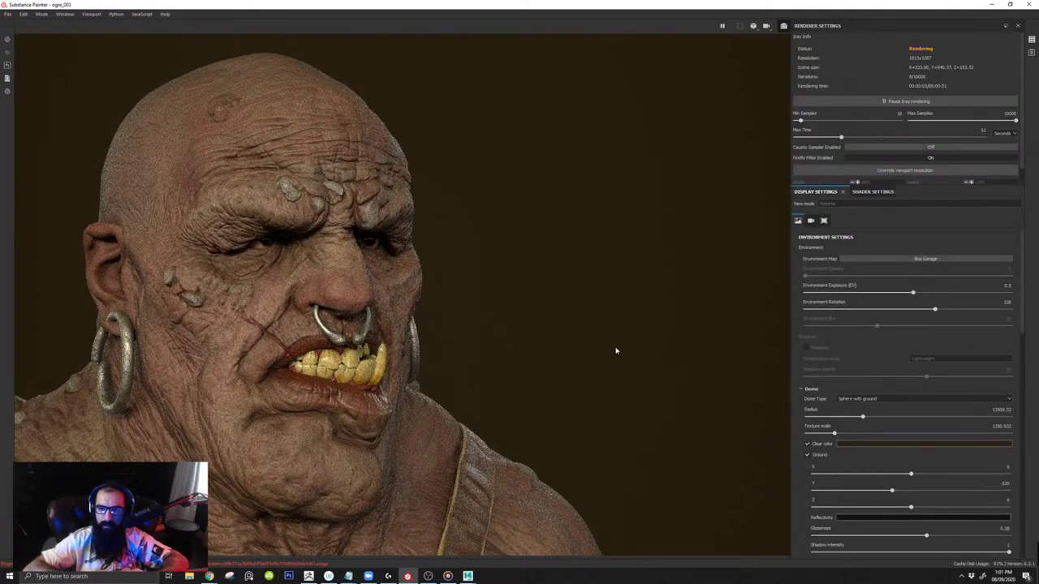
{"action": "left_click_drag", "start_coordinate": [504, 282], "coordinate": [538, 281], "text": "alt"}
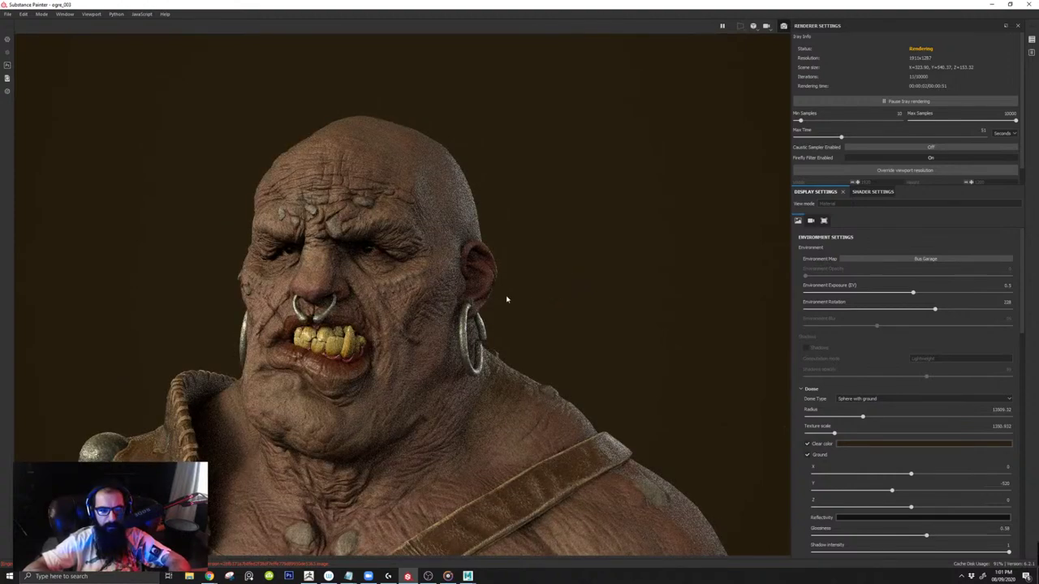
{"action": "mouse_move", "coordinate": [527, 279]}
{"action": "left_mouse_down", "text": "alt"}
{"action": "mouse_move", "coordinate": [543, 243]}
{"action": "mouse_move", "coordinate": [526, 258]}
{"action": "left_mouse_up", "text": "alt"}
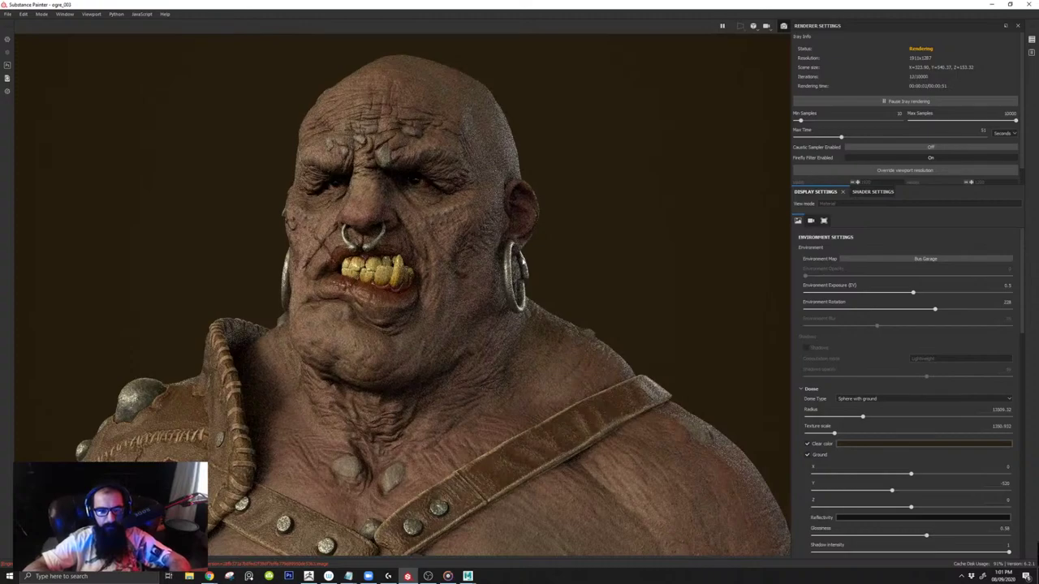
{"action": "left_click_drag", "start_coordinate": [603, 262], "coordinate": [549, 325], "text": "alt"}
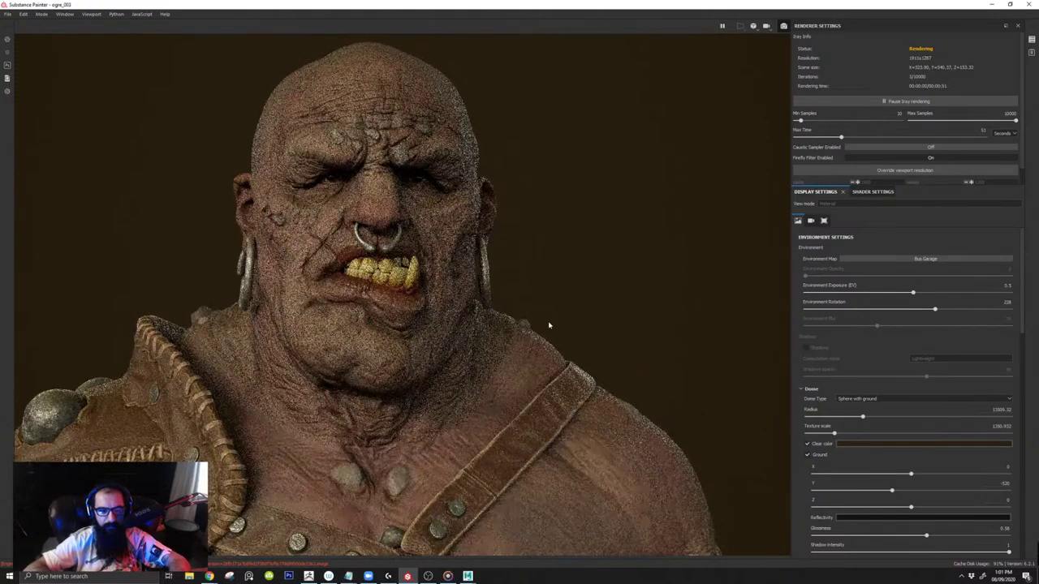
Step: Frame the head and torso together in the Iray render and compare their skin roughness from several angles
{"action": "right_click_drag", "start_coordinate": [549, 325], "coordinate": [492, 174], "text": "alt"}
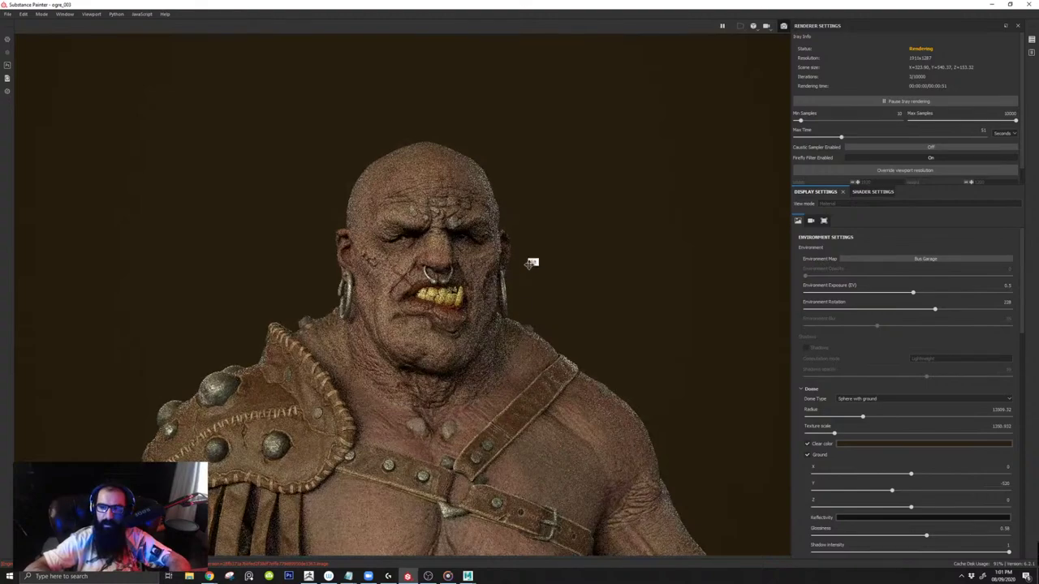
{"action": "middle_click_drag", "start_coordinate": [529, 264], "coordinate": [537, 115], "text": "alt"}
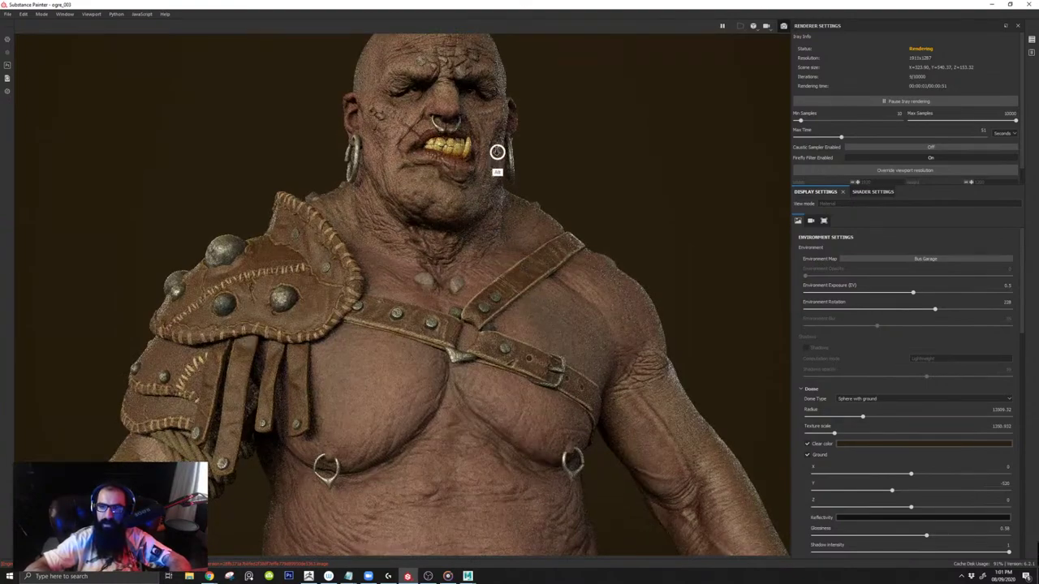
{"action": "right_click_drag", "start_coordinate": [498, 151], "coordinate": [533, 197], "text": "alt"}
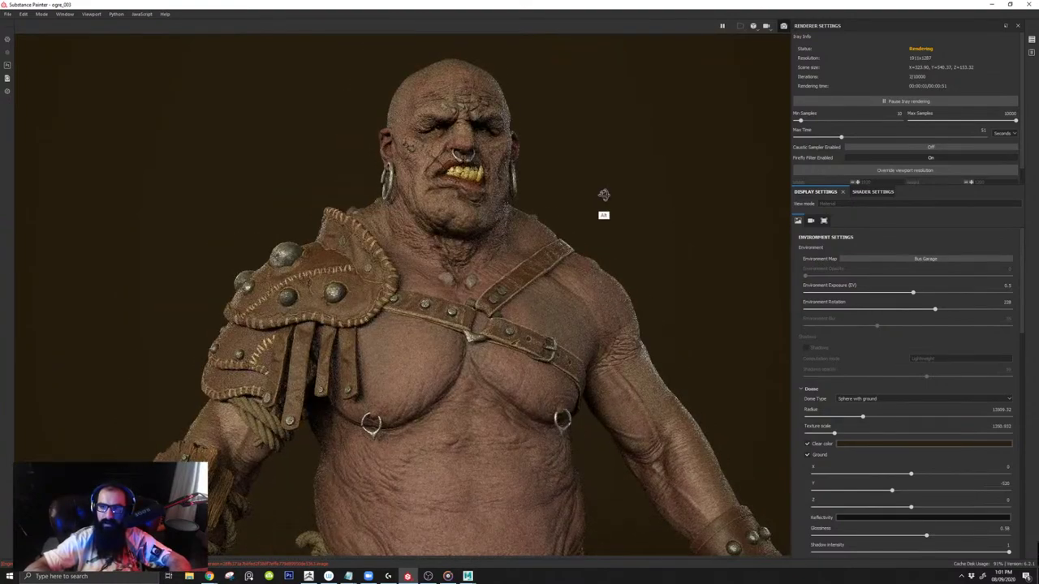
{"action": "left_click_drag", "start_coordinate": [603, 195], "coordinate": [571, 204], "text": "alt"}
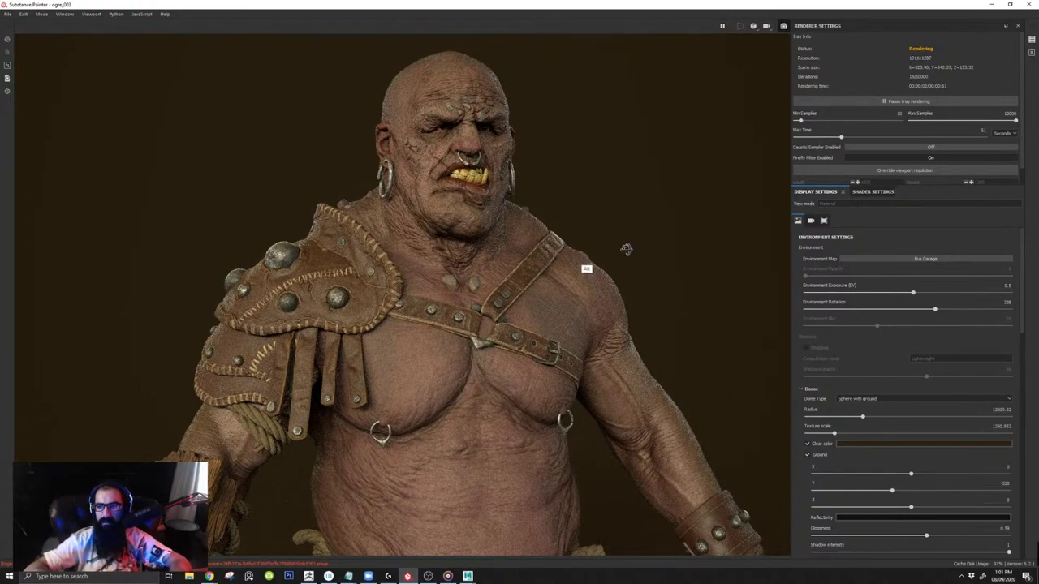
{"action": "left_click_drag", "start_coordinate": [579, 269], "coordinate": [611, 221], "text": "alt"}
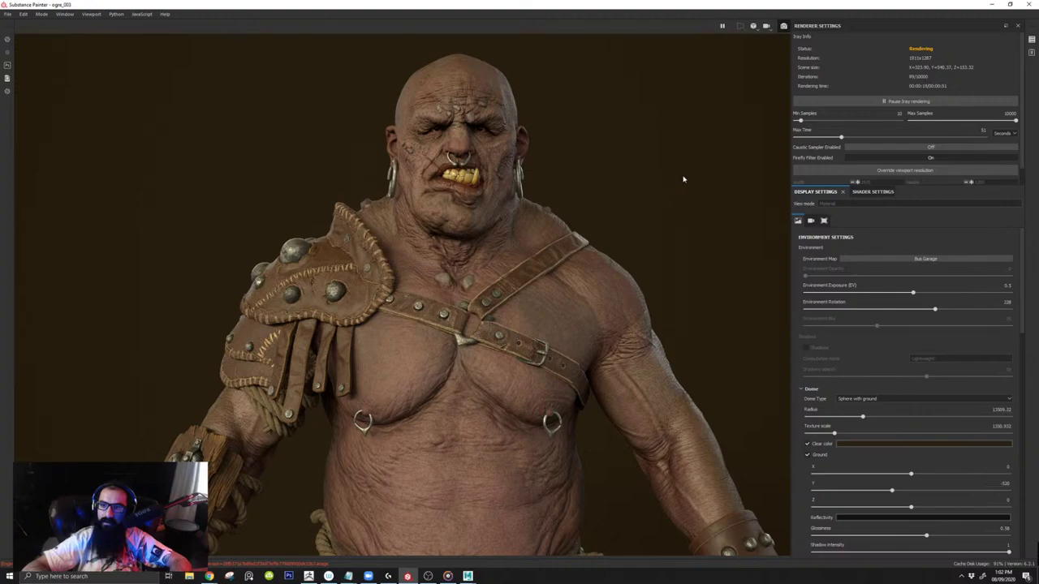
{"action": "left_click_drag", "start_coordinate": [622, 181], "coordinate": [650, 181], "text": "alt"}
{"action": "key", "text": "alt"}
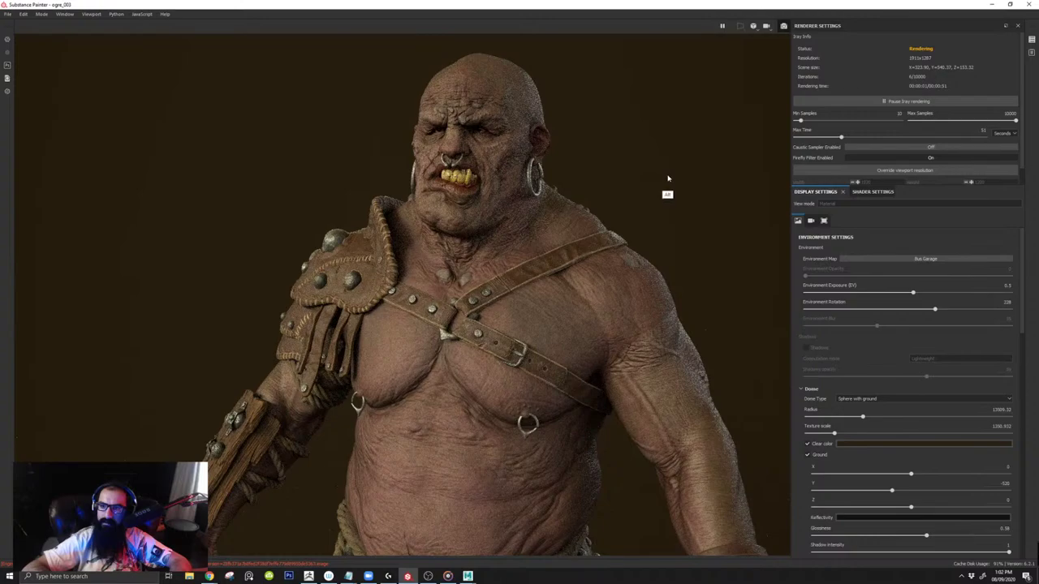
{"action": "left_click_drag", "start_coordinate": [661, 173], "coordinate": [626, 200], "text": "alt"}
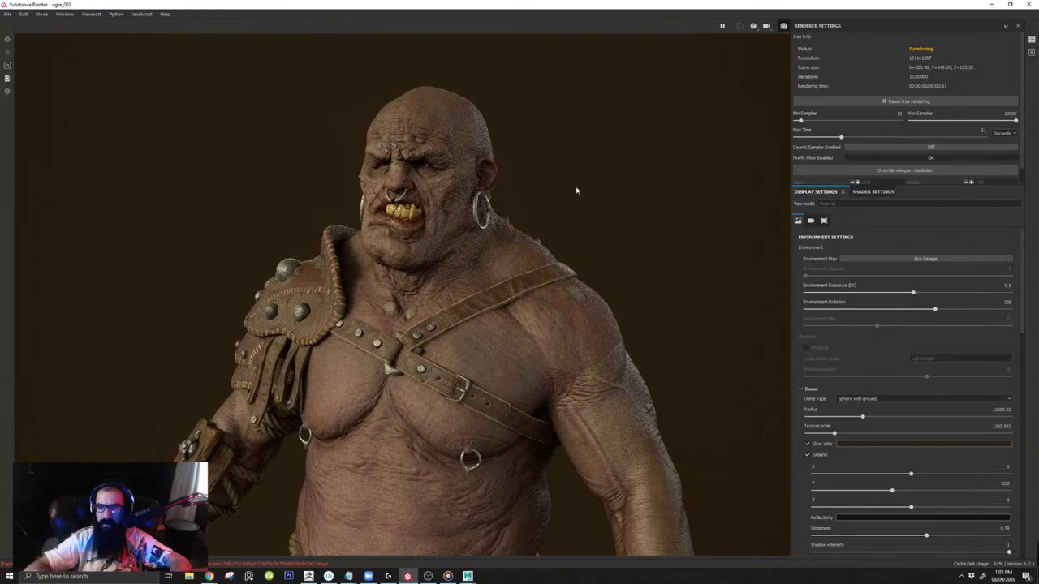
{"action": "left_click_drag", "start_coordinate": [619, 185], "coordinate": [557, 213], "text": "alt"}
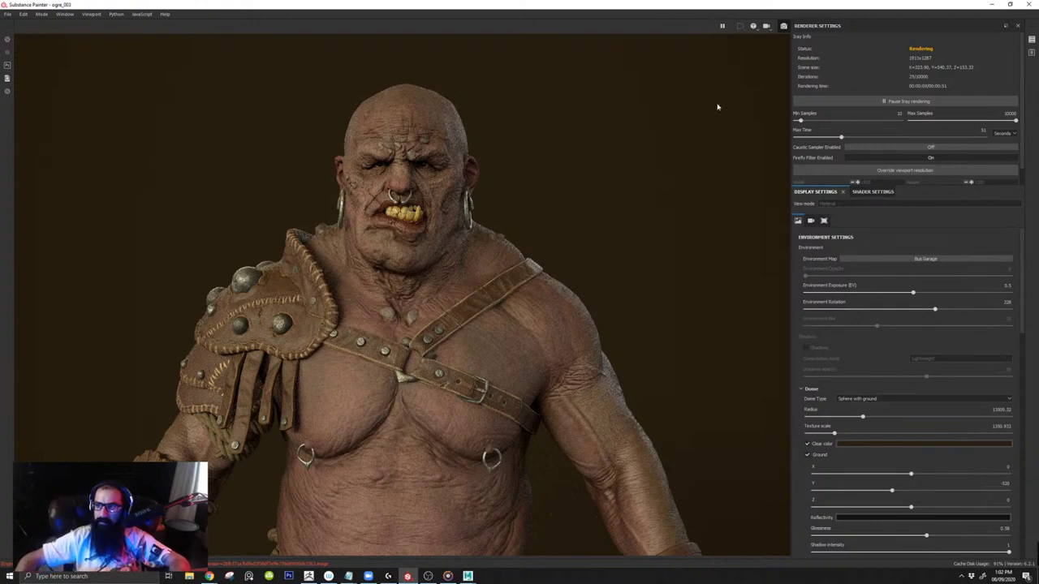
{"action": "key", "text": "alt+Tab"}
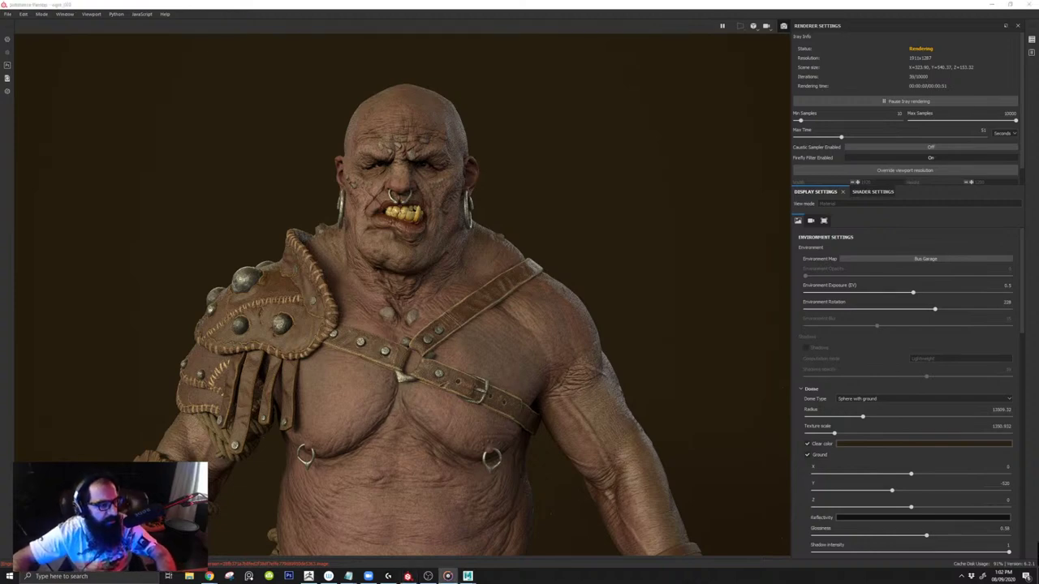